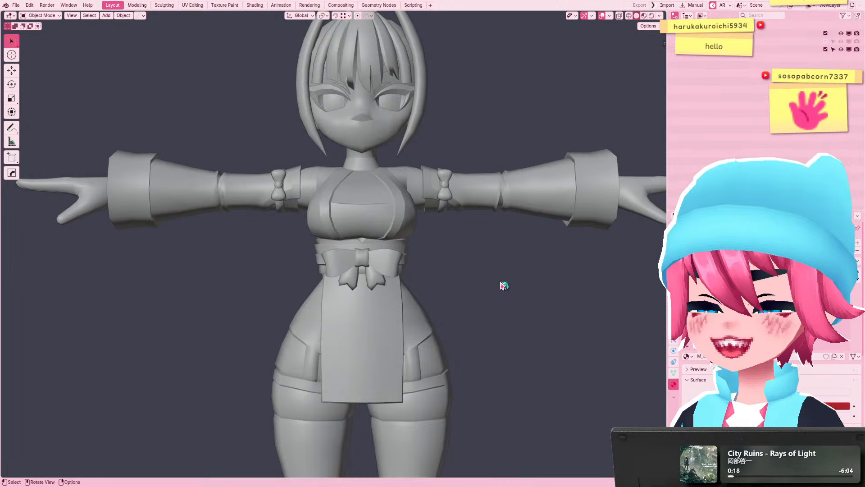
# Examine the solid-shaded character from several angles and switch the viewport shading to Material Preview
pyautogui.scroll(-3, 460, 266)
pyautogui.moveTo(417, 285); pyautogui.dragTo(372, 280, button='middle')
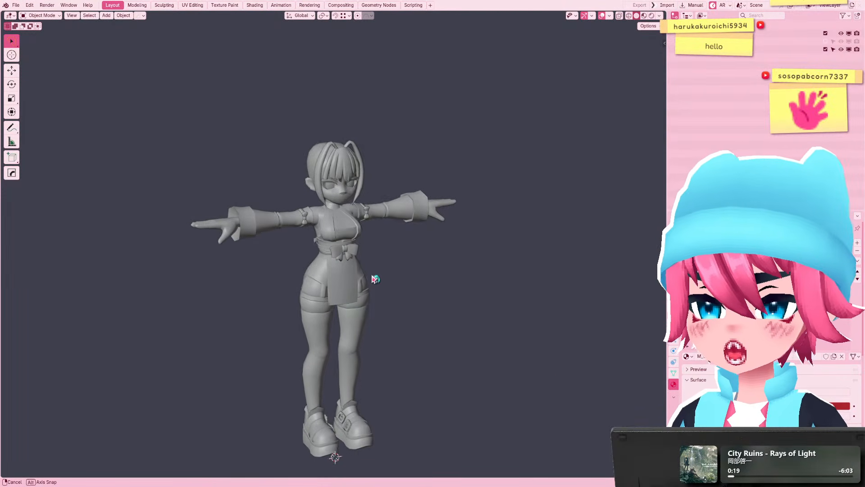
pyautogui.scroll(4, 387, 261)
pyautogui.moveTo(401, 240); pyautogui.dragTo(440, 257, button='middle')
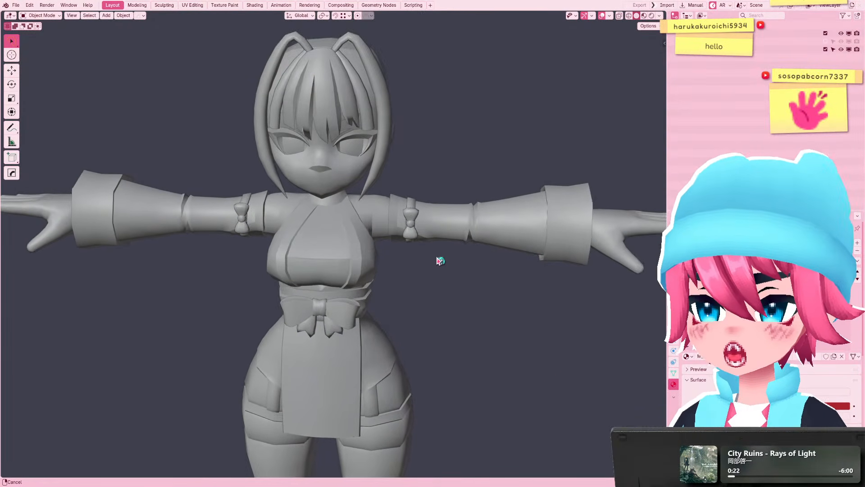
pyautogui.scroll(-4, 453, 318)
pyautogui.scroll(2, 320, 293)
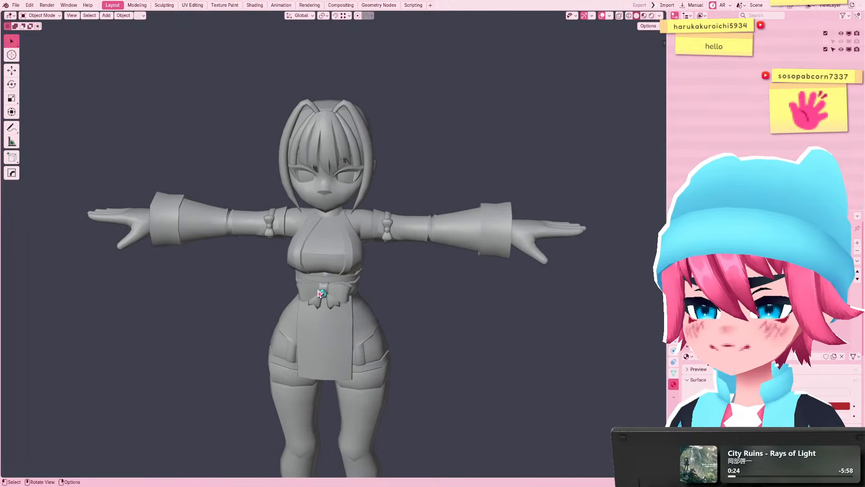
pyautogui.moveTo(314, 299)
pyautogui.mouseDown(button='middle')
pyautogui.moveTo(361, 308)
pyautogui.moveTo(384, 299)
pyautogui.moveTo(342, 304)
pyautogui.moveTo(357, 310)
pyautogui.moveTo(380, 252)
pyautogui.mouseUp(button='middle')
pyautogui.scroll(4, 334, 305)
pyautogui.scroll(-4, 327, 307)
pyautogui.press('z')
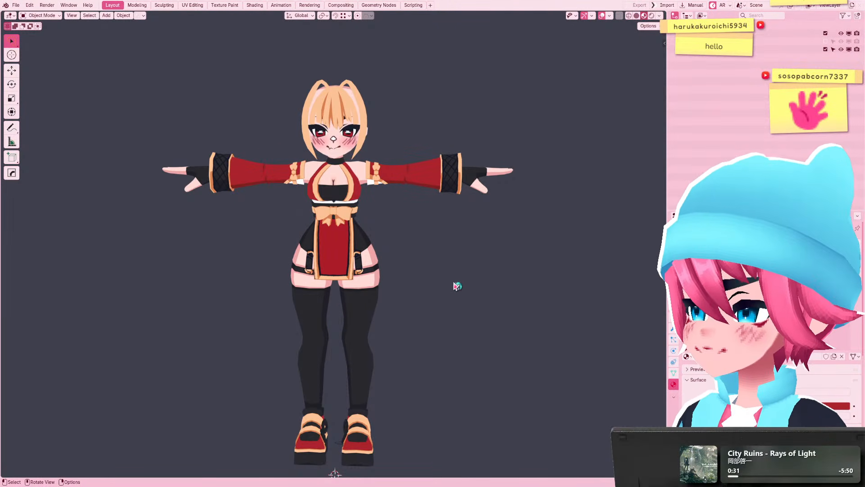
pyautogui.moveTo(517, 228)
pyautogui.keyDown('ctrl'); pyautogui.mouseDown(button='right')
pyautogui.moveTo(256, 303)
pyautogui.moveTo(265, 322)
pyautogui.mouseUp(button='right'); pyautogui.keyUp('ctrl')
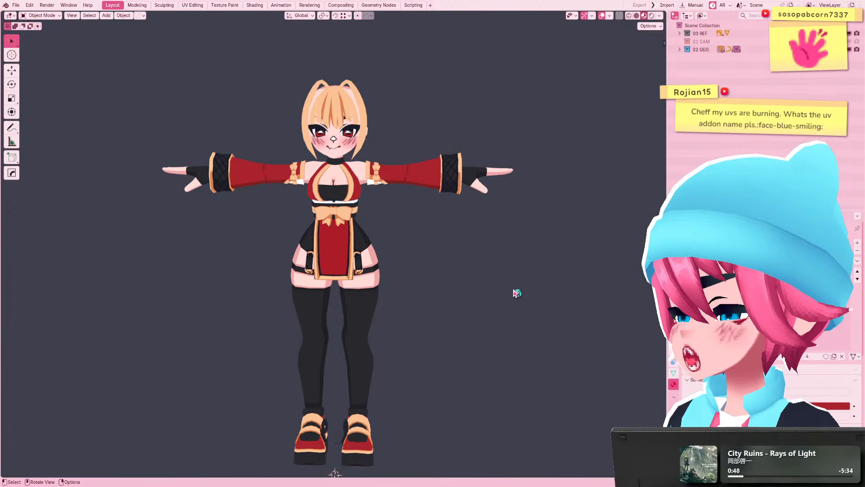
# Split the 3D viewport vertically, make the second area an Image Editor, and show its sidebar
pyautogui.moveTo(664, 13); pyautogui.dragTo(340, 128)
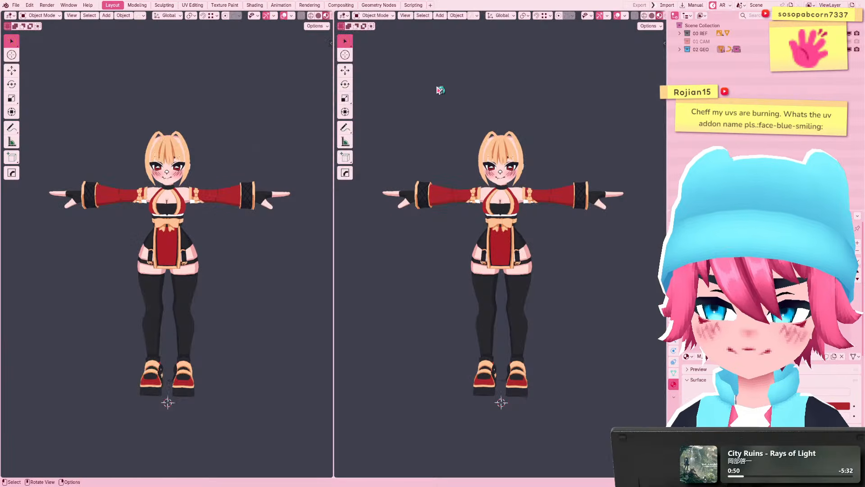
pyautogui.click(344, 16)
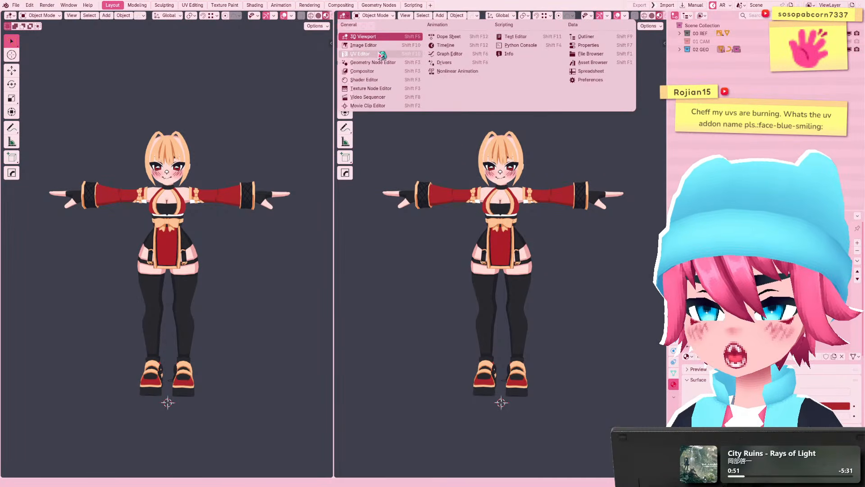
pyautogui.click(366, 44)
pyautogui.press('n')
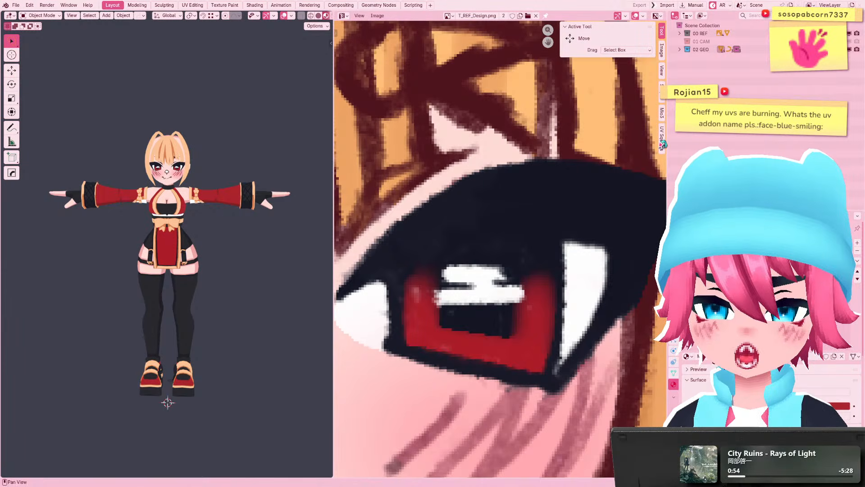
# Compare the tools offered by the Mio3 UV and UV Squares add-ons and hide the sidebar
pyautogui.click(662, 113)
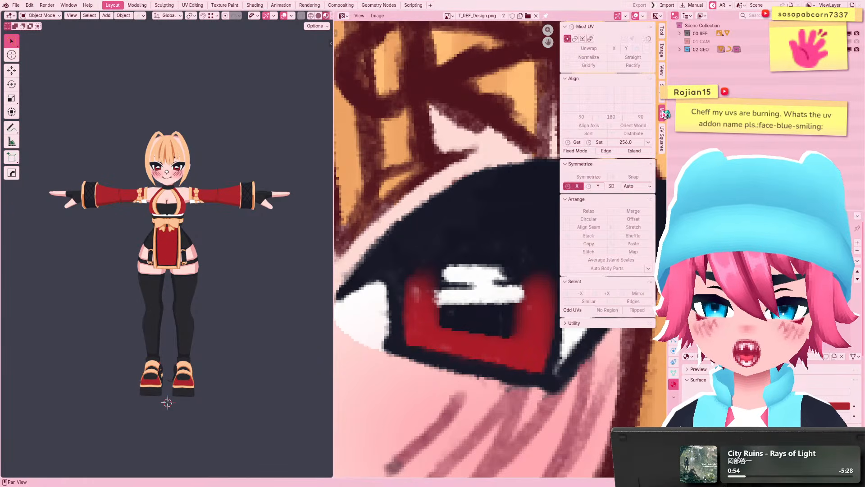
pyautogui.click(663, 141)
pyautogui.click(662, 115)
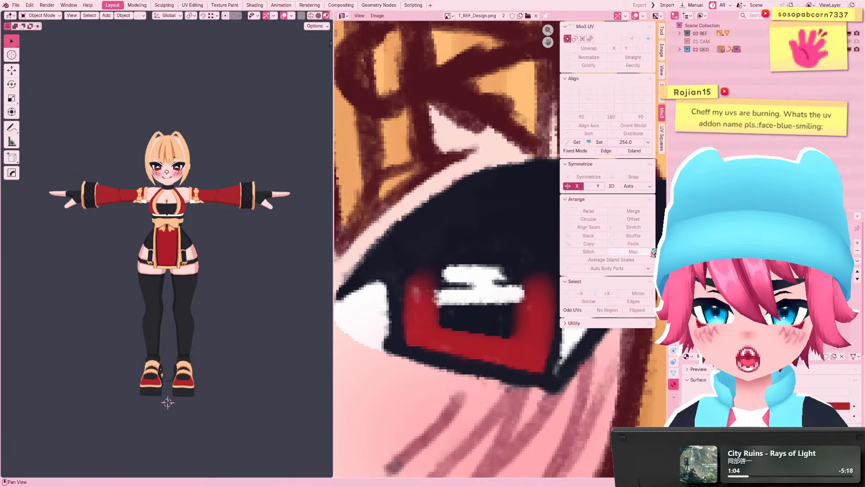
pyautogui.click(662, 139)
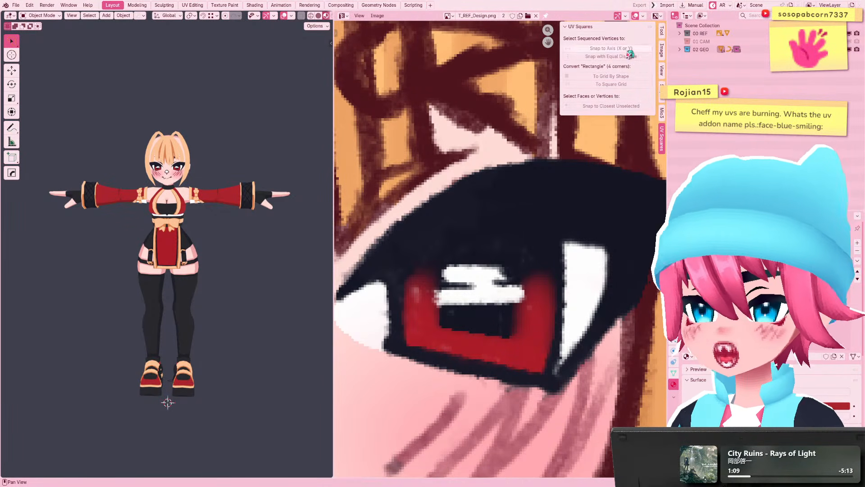
pyautogui.click(662, 113)
pyautogui.click(663, 144)
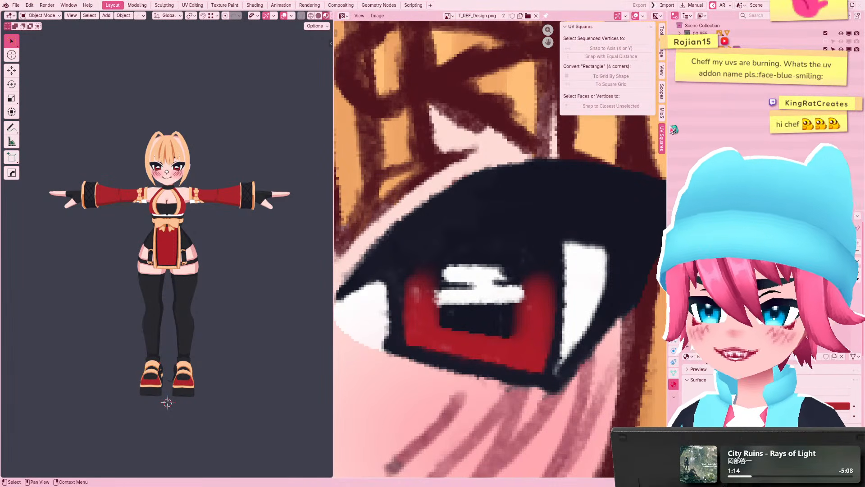
pyautogui.click(662, 113)
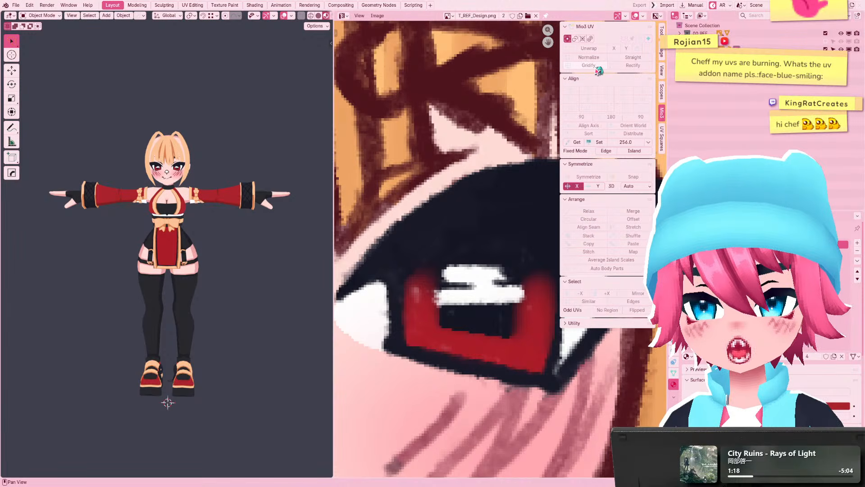
pyautogui.click(662, 140)
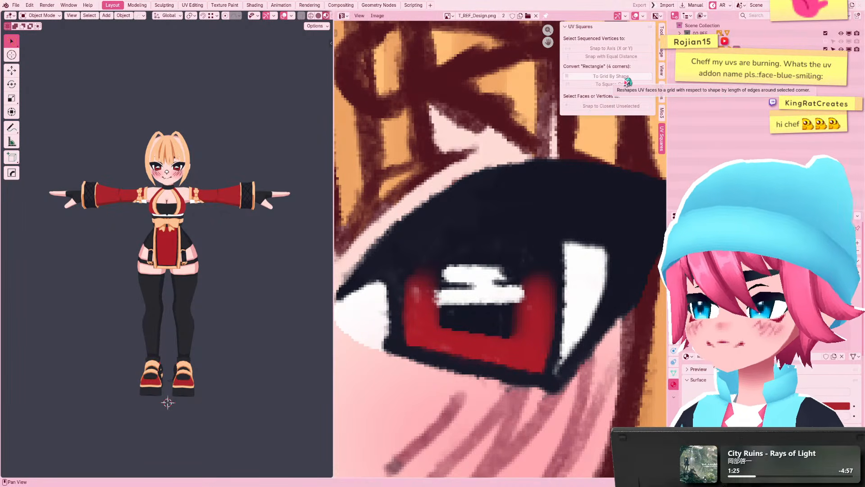
pyautogui.click(662, 113)
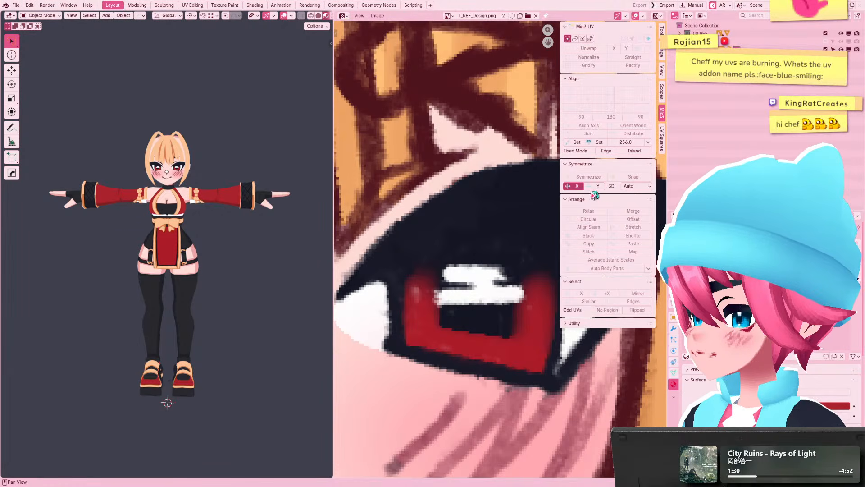
pyautogui.press('n')
pyautogui.press('n')
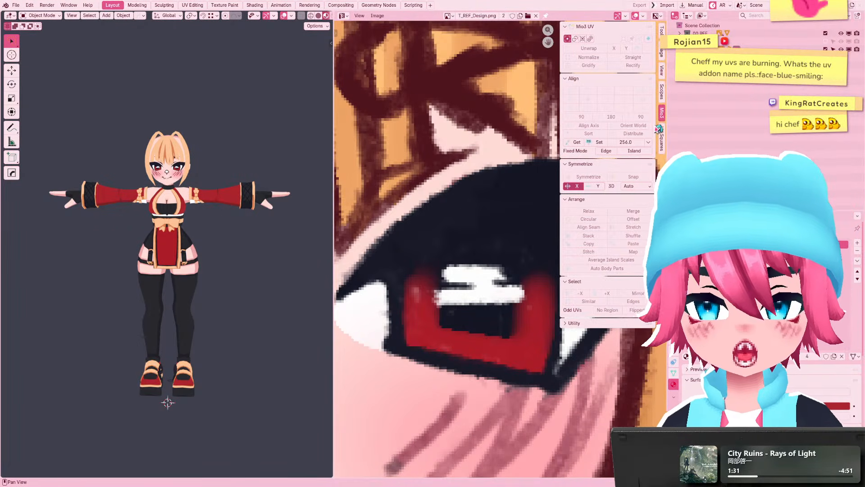
pyautogui.click(662, 144)
pyautogui.click(663, 118)
pyautogui.click(663, 138)
pyautogui.click(663, 116)
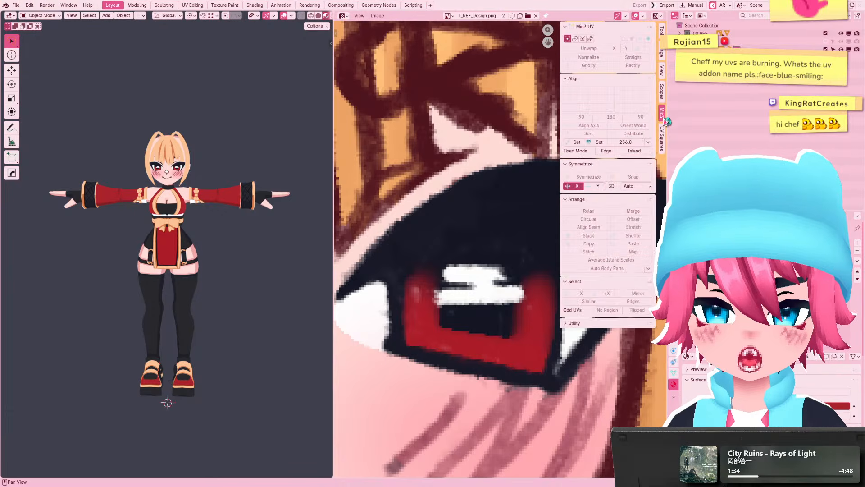
pyautogui.click(662, 136)
pyautogui.press('n')
# Merge the Image Editor area back into a single 3D viewport
pyautogui.moveTo(332, 13); pyautogui.dragTo(354, 17)
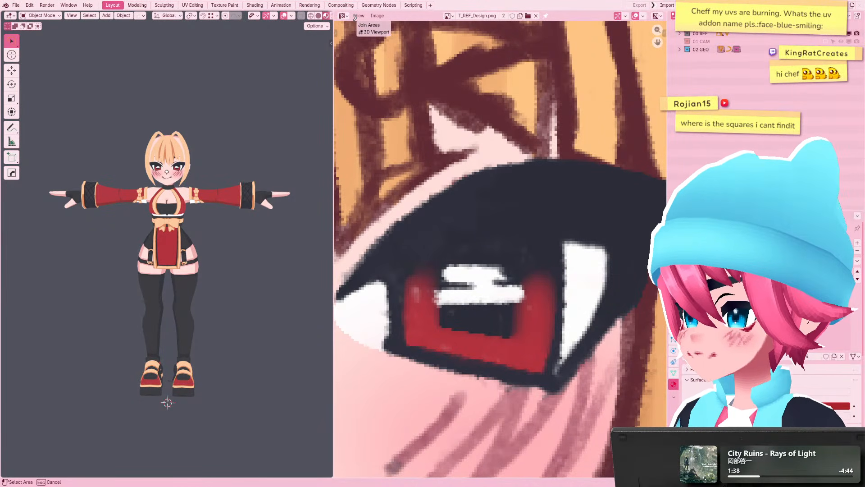
pyautogui.press('Escape')
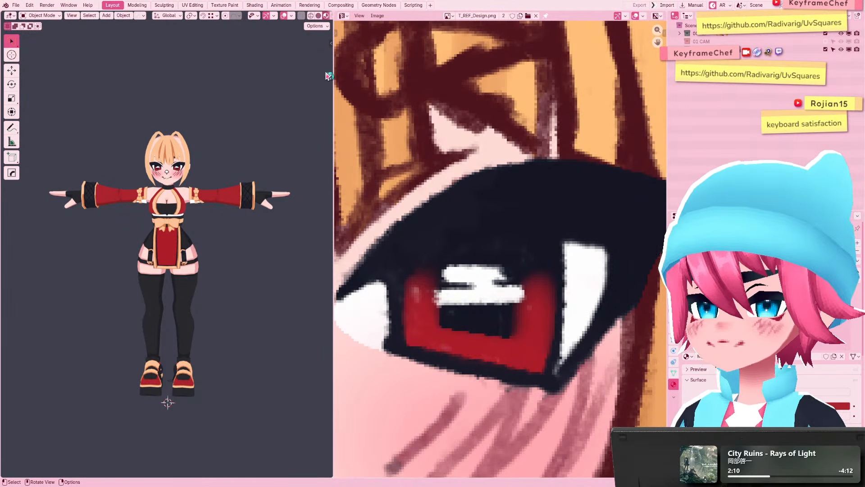
pyautogui.moveTo(332, 16); pyautogui.dragTo(493, 285)
# Look over the coloured character from the front and the side
pyautogui.scroll(-1, 492, 286)
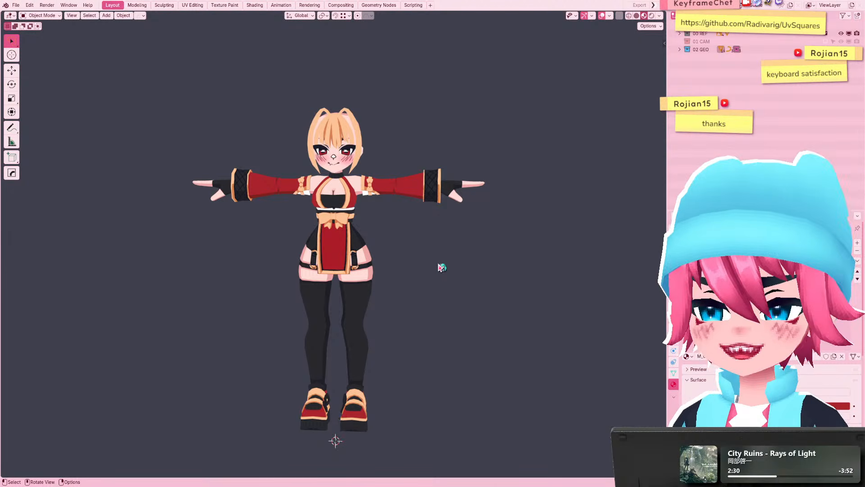
pyautogui.moveTo(439, 269); pyautogui.dragTo(379, 247, button='middle')
pyautogui.scroll(6, 462, 201)
pyautogui.scroll(-6, 378, 247)
pyautogui.scroll(-2, 295, 284)
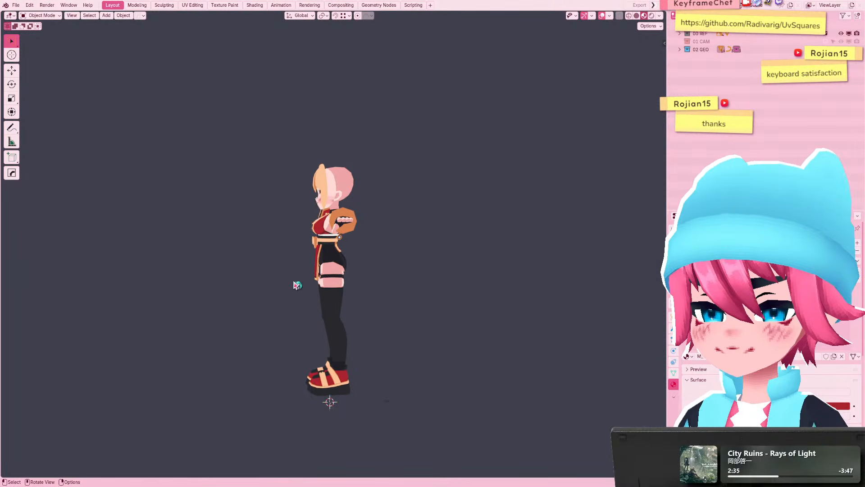
pyautogui.moveTo(295, 284); pyautogui.dragTo(392, 287, button='middle')
# Frame the character's platform shoes and examine them in different viewport shading modes
pyautogui.keyDown('shift'); pyautogui.moveTo(373, 395); pyautogui.dragTo(371, 242, button='middle'); pyautogui.keyUp('shift')
pyautogui.scroll(6, 371, 240)
pyautogui.click(383, 191)
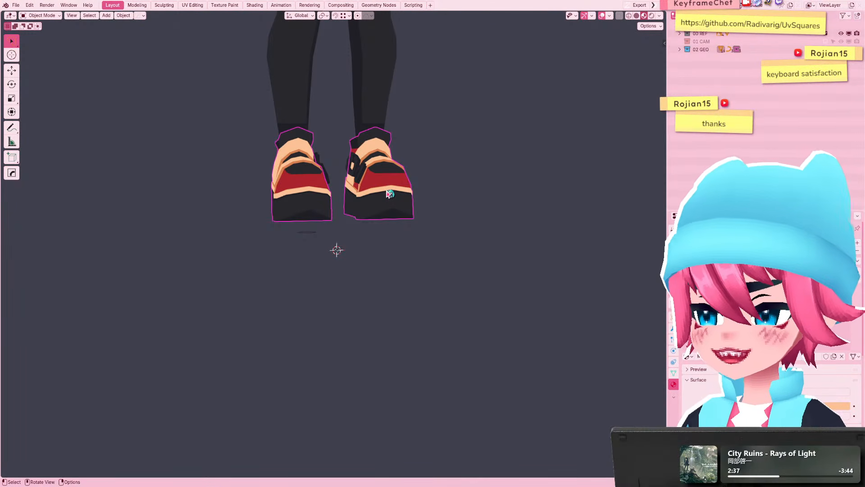
pyautogui.press('KP_Decimal')
pyautogui.moveTo(399, 189)
pyautogui.mouseDown(button='middle')
pyautogui.moveTo(460, 209)
pyautogui.moveTo(472, 223)
pyautogui.moveTo(472, 280)
pyautogui.moveTo(407, 271)
pyautogui.mouseUp(button='middle')
pyautogui.hotkey('alt', 'a')
pyautogui.press('z')
pyautogui.moveTo(280, 227)
pyautogui.mouseDown(button='middle')
pyautogui.moveTo(374, 227)
pyautogui.moveTo(358, 188)
pyautogui.moveTo(224, 194)
pyautogui.moveTo(309, 197)
pyautogui.moveTo(341, 229)
pyautogui.moveTo(459, 234)
pyautogui.moveTo(450, 253)
pyautogui.moveTo(421, 240)
pyautogui.moveTo(445, 276)
pyautogui.moveTo(429, 266)
pyautogui.moveTo(461, 266)
pyautogui.moveTo(346, 255)
pyautogui.moveTo(459, 263)
pyautogui.moveTo(432, 251)
pyautogui.moveTo(405, 261)
pyautogui.moveTo(396, 285)
pyautogui.moveTo(320, 236)
pyautogui.moveTo(262, 226)
pyautogui.mouseUp(button='middle')
pyautogui.press('z')
pyautogui.press('z')
pyautogui.press('z')
# Adjust the lower orange trim of the halter top's back panel along the X axis in the mesh
pyautogui.scroll(-6, 262, 226)
pyautogui.click(295, 241)
pyautogui.moveTo(425, 261); pyautogui.dragTo(402, 263, button='middle')
pyautogui.moveTo(365, 185); pyautogui.dragTo(336, 174, button='middle')
pyautogui.keyDown('shift'); pyautogui.moveTo(335, 173); pyautogui.dragTo(389, 273, button='middle'); pyautogui.keyUp('shift')
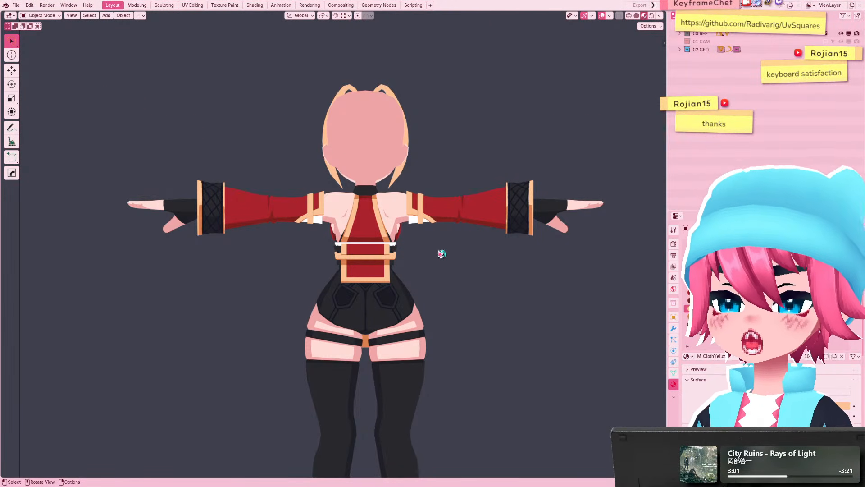
pyautogui.scroll(10, 399, 230)
pyautogui.press('Tab')
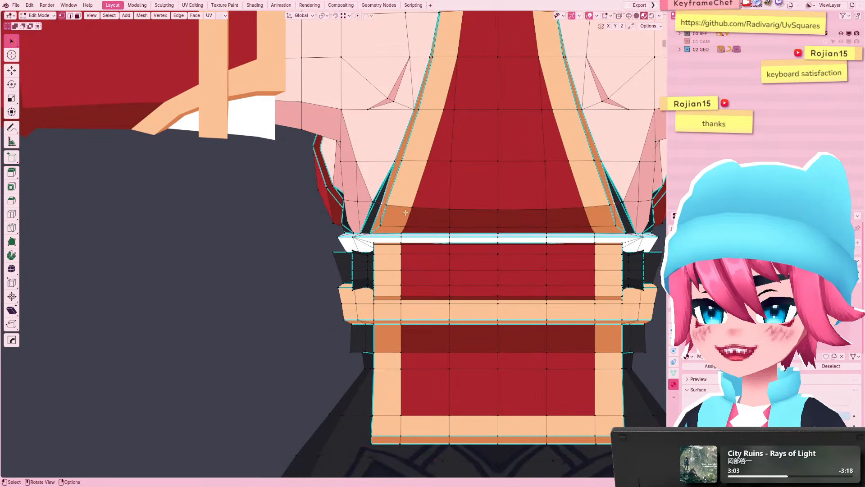
pyautogui.scroll(2, 405, 212)
pyautogui.press('g')
pyautogui.press('x')
pyautogui.click(443, 218)
pyautogui.scroll(-4, 446, 221)
pyautogui.press('Tab')
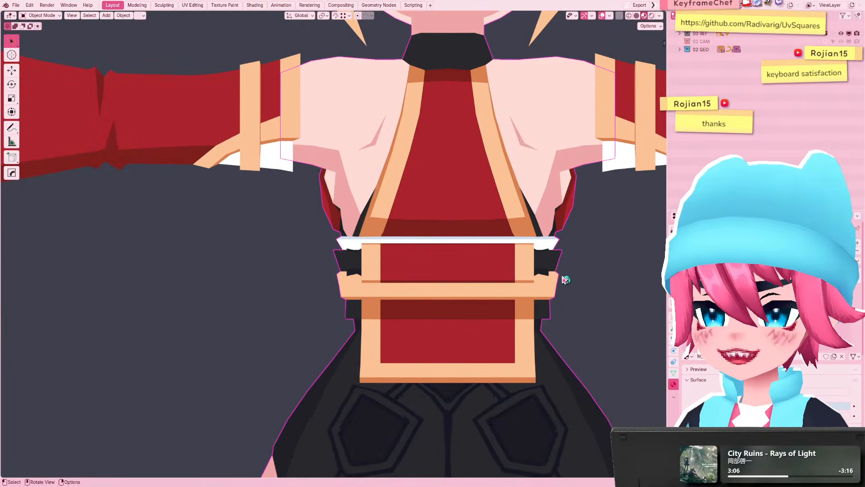
# Sketch annotation strokes along the black lower edge of the top under the arm, undo them, and return to the selection tool
pyautogui.scroll(-5, 446, 247)
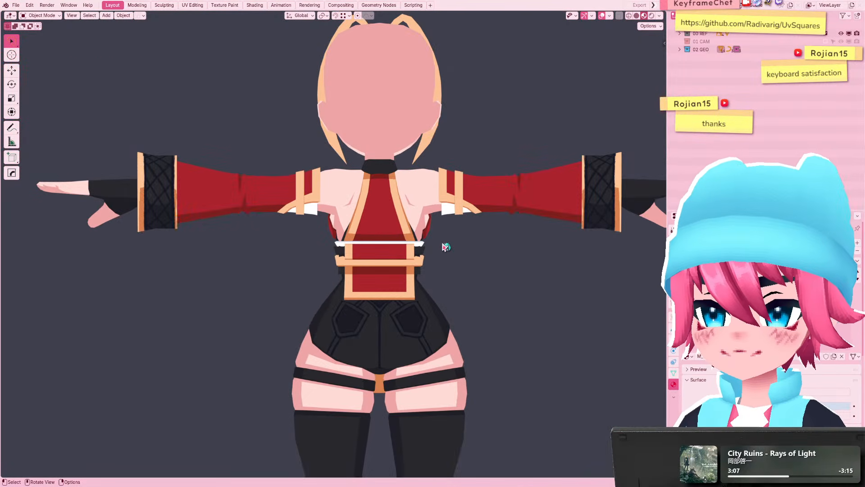
pyautogui.moveTo(446, 246); pyautogui.dragTo(422, 246, button='middle')
pyautogui.scroll(6, 446, 298)
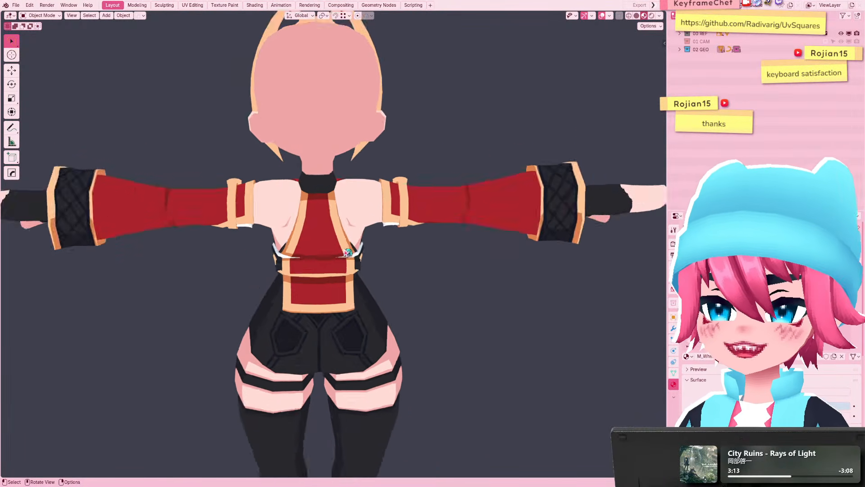
pyautogui.moveTo(446, 298)
pyautogui.mouseDown(button='middle')
pyautogui.moveTo(353, 240)
pyautogui.moveTo(389, 226)
pyautogui.mouseUp(button='middle')
pyautogui.scroll(3, 391, 225)
pyautogui.moveTo(435, 214); pyautogui.dragTo(423, 218, button='middle')
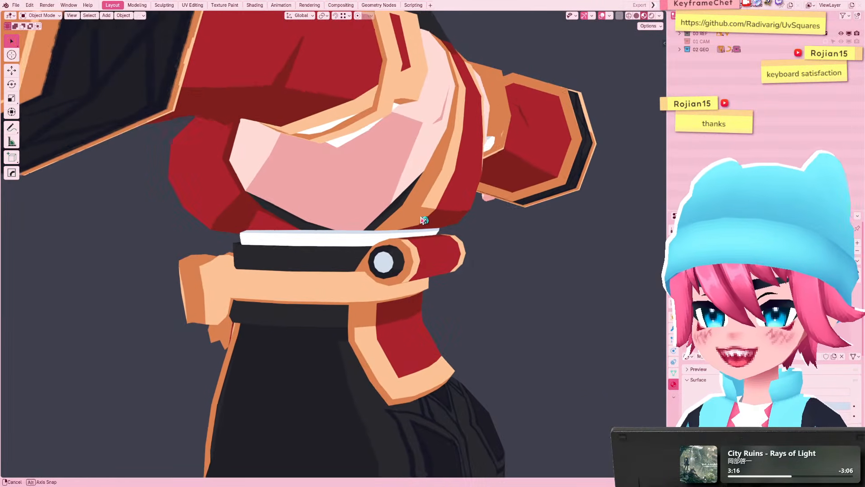
pyautogui.click(12, 128)
pyautogui.moveTo(245, 187); pyautogui.dragTo(262, 194)
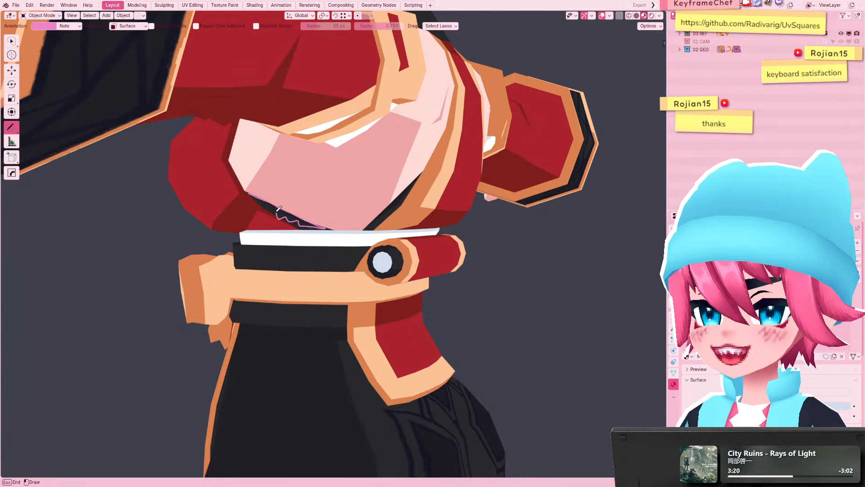
pyautogui.moveTo(370, 227); pyautogui.dragTo(417, 183)
pyautogui.scroll(-4, 417, 184)
pyautogui.moveTo(417, 184)
pyautogui.mouseDown(button='middle')
pyautogui.moveTo(368, 203)
pyautogui.moveTo(380, 223)
pyautogui.mouseUp(button='middle')
pyautogui.hotkey('ctrl', 'z')
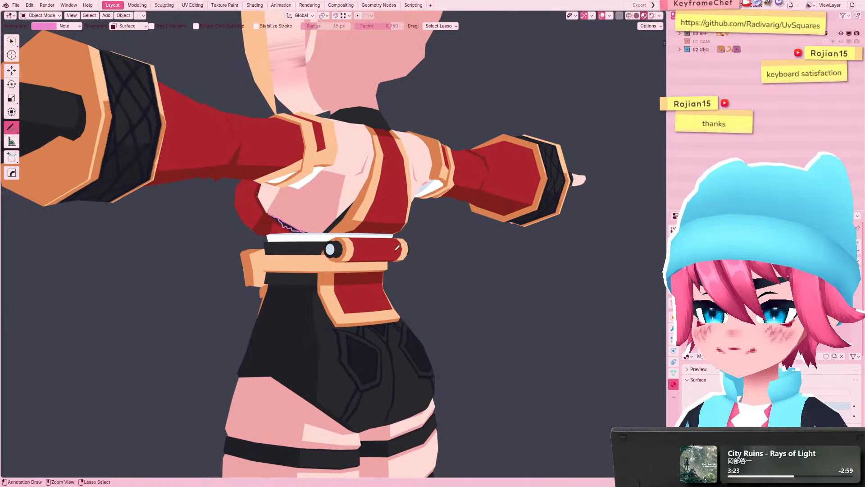
pyautogui.hotkey('ctrl', 'z')
pyautogui.click(12, 41)
# Mark the edges of the orange trim face on the back waist flap, just under the belt, as sharp
pyautogui.scroll(-6, 501, 293)
pyautogui.moveTo(501, 294)
pyautogui.mouseDown(button='middle')
pyautogui.moveTo(335, 282)
pyautogui.moveTo(372, 245)
pyautogui.mouseUp(button='middle')
pyautogui.scroll(5, 373, 245)
pyautogui.keyDown('shift'); pyautogui.moveTo(437, 203); pyautogui.dragTo(402, 261, button='middle'); pyautogui.keyUp('shift')
pyautogui.moveTo(402, 261); pyautogui.dragTo(359, 220, button='middle')
pyautogui.click(376, 165)
pyautogui.keyDown('shift'); pyautogui.moveTo(357, 189); pyautogui.dragTo(344, 226, button='middle'); pyautogui.keyUp('shift')
pyautogui.scroll(4, 343, 226)
pyautogui.press('Tab')
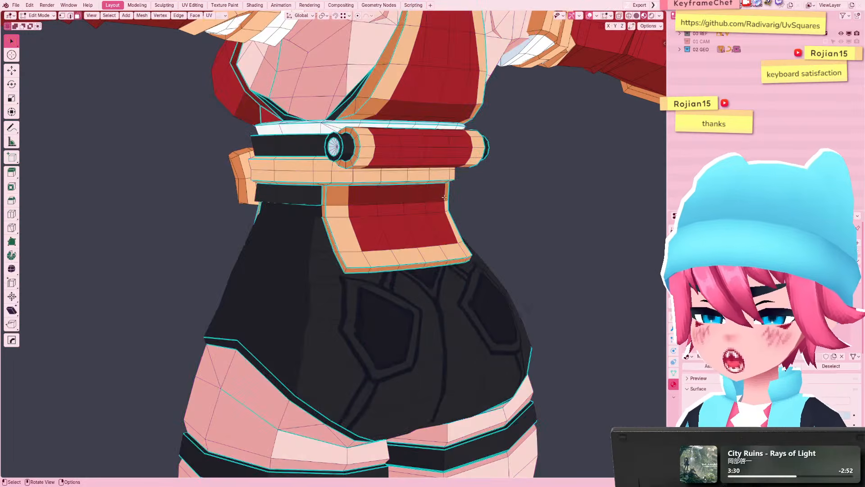
pyautogui.click(340, 194)
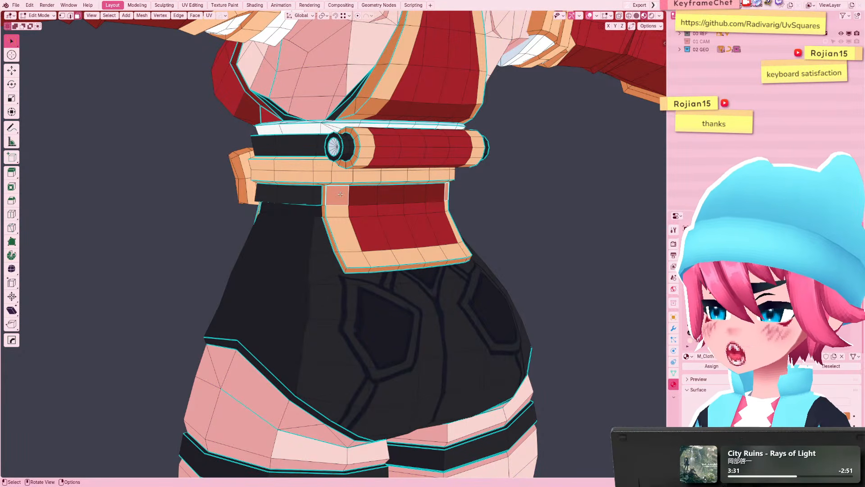
pyautogui.press('KP_Decimal')
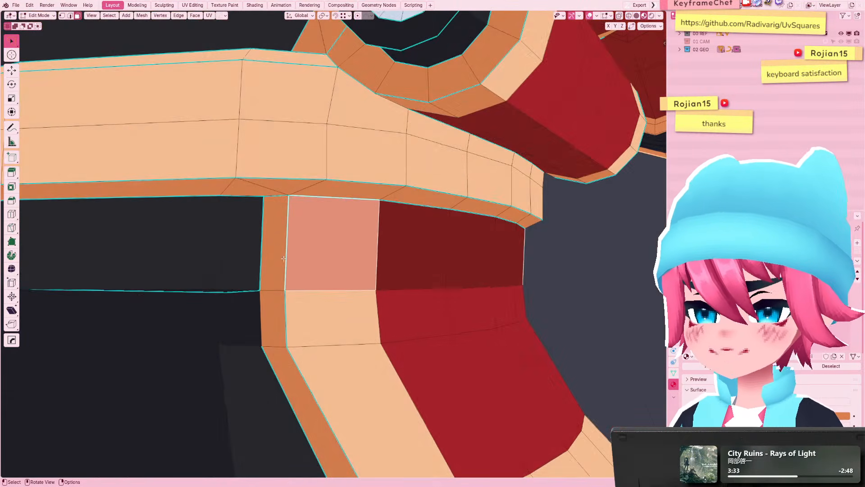
pyautogui.hotkey('ctrl', 'e')
pyautogui.click(270, 295)
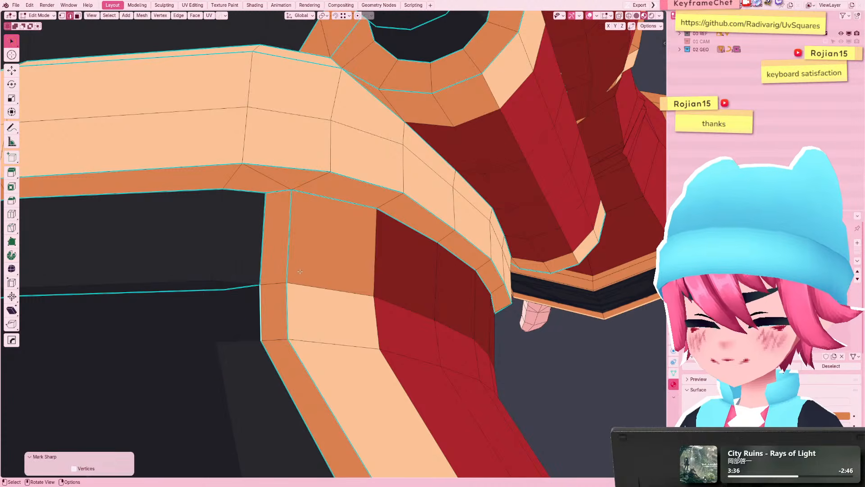
pyautogui.scroll(-5, 327, 261)
pyautogui.press('Tab')
# Inspect the side of the back waist flap with the viewport overlays toggled off
pyautogui.moveTo(545, 261); pyautogui.dragTo(351, 226, button='middle')
pyautogui.scroll(5, 381, 199)
pyautogui.hotkey('shift', 'alt', 'z')
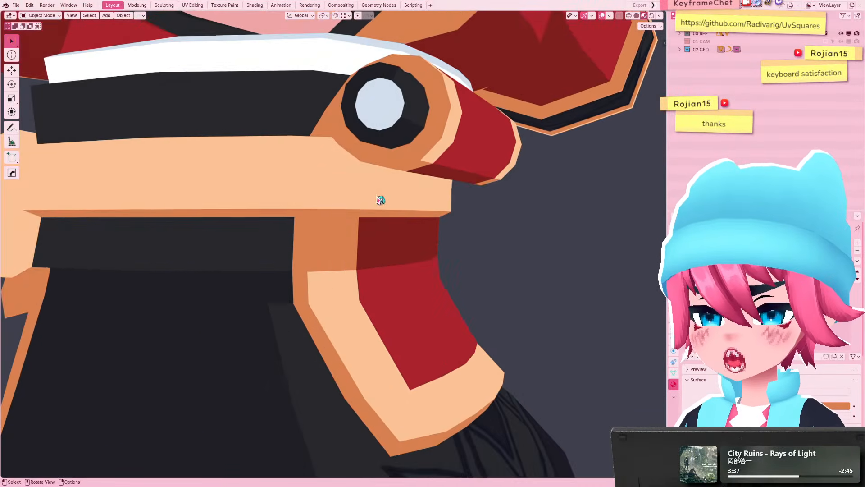
# Examine the rolled belt and orange-trimmed flap at the back of the waist with viewport overlays off
pyautogui.hotkey('shift', 'alt', 'z')
pyautogui.moveTo(380, 199); pyautogui.dragTo(446, 228, button='middle')
pyautogui.scroll(-6, 386, 225)
pyautogui.hotkey('shift', 'alt', 'z')
pyautogui.scroll(5, 365, 258)
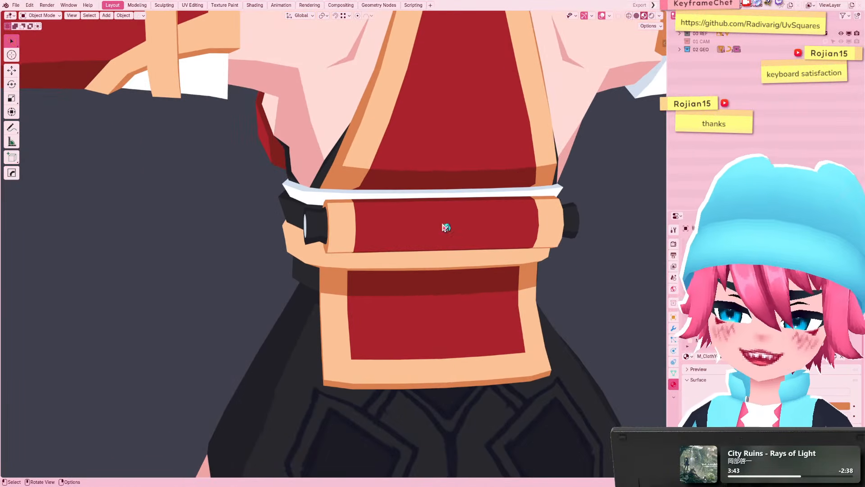
pyautogui.moveTo(528, 199); pyautogui.dragTo(384, 239)
pyautogui.moveTo(381, 246); pyautogui.dragTo(404, 238, button='middle')
pyautogui.moveTo(379, 202)
pyautogui.mouseDown()
pyautogui.moveTo(372, 229)
pyautogui.moveTo(504, 240)
pyautogui.mouseUp()
pyautogui.moveTo(505, 240)
pyautogui.mouseDown(button='middle')
pyautogui.moveTo(449, 240)
pyautogui.moveTo(391, 160)
pyautogui.moveTo(455, 180)
pyautogui.moveTo(444, 260)
pyautogui.moveTo(440, 243)
pyautogui.moveTo(363, 239)
pyautogui.moveTo(440, 251)
pyautogui.moveTo(463, 274)
pyautogui.moveTo(356, 266)
pyautogui.moveTo(444, 267)
pyautogui.mouseUp(button='middle')
# Review the full character from the front, from the face down to the apron and thigh straps, without overlays
pyautogui.scroll(-5, 469, 246)
pyautogui.scroll(-3, 469, 245)
pyautogui.scroll(5, 255, 263)
pyautogui.moveTo(338, 257); pyautogui.dragTo(394, 307, button='middle')
pyautogui.hotkey('shift', 'alt', 'z')
pyautogui.hotkey('shift', 'alt', 'z')
pyautogui.keyDown('shift'); pyautogui.moveTo(391, 230); pyautogui.dragTo(396, 341, button='middle'); pyautogui.keyUp('shift')
pyautogui.press('KP_1')
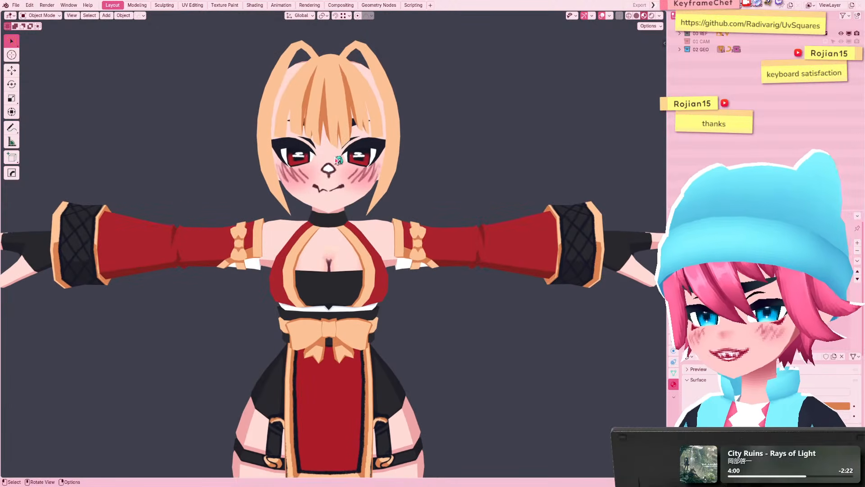
pyautogui.moveTo(326, 218); pyautogui.dragTo(346, 214)
pyautogui.keyDown('shift'); pyautogui.moveTo(372, 382); pyautogui.dragTo(402, 214, button='middle'); pyautogui.keyUp('shift')
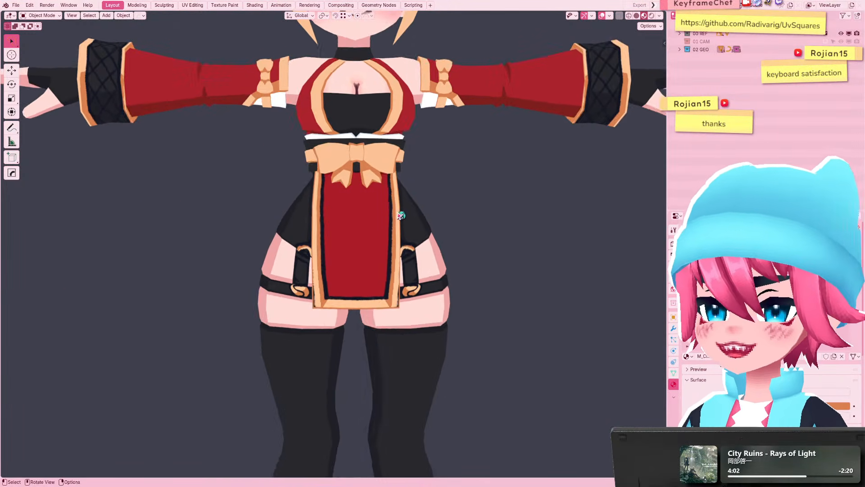
pyautogui.moveTo(436, 254); pyautogui.dragTo(419, 254, button='middle')
pyautogui.moveTo(440, 303); pyautogui.dragTo(311, 259, button='middle')
pyautogui.click(311, 259)
# Turn the viewport overlays on and inspect the wireframe across the character's back, shorts and legs
pyautogui.moveTo(387, 275); pyautogui.dragTo(343, 276, button='middle')
pyautogui.hotkey('shift', 'alt', 'z')
pyautogui.click(494, 252)
pyautogui.scroll(3, 405, 234)
pyautogui.keyDown('shift'); pyautogui.moveTo(322, 219); pyautogui.dragTo(392, 270, button='middle'); pyautogui.keyUp('shift')
pyautogui.scroll(-6, 422, 203)
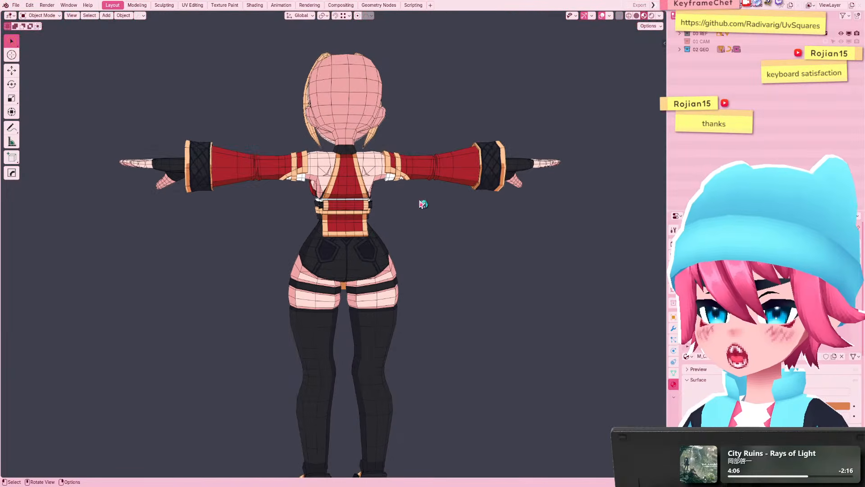
pyautogui.keyDown('shift'); pyautogui.moveTo(335, 471); pyautogui.dragTo(361, 259, button='middle'); pyautogui.keyUp('shift')
pyautogui.keyDown('shift'); pyautogui.moveTo(401, 161); pyautogui.dragTo(389, 311, button='middle'); pyautogui.keyUp('shift')
pyautogui.scroll(6, 353, 210)
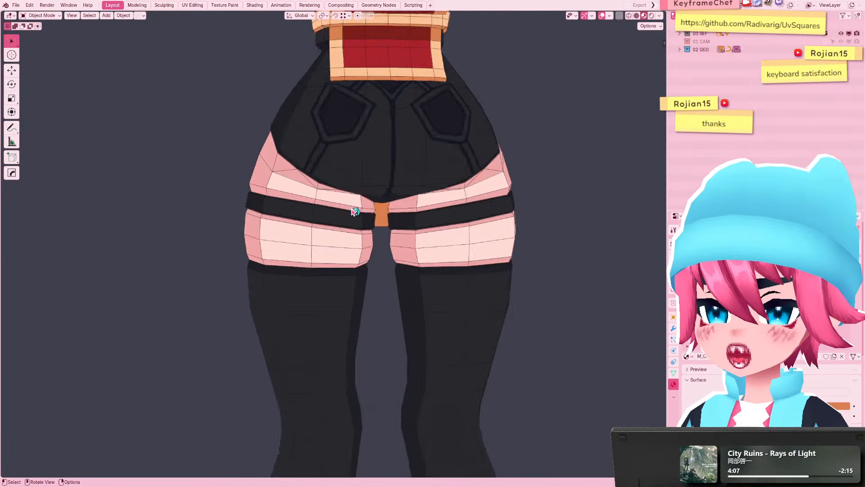
# Inspect the shorts and thigh strap topology from behind in Edit Mode, ending back in Object Mode
pyautogui.click(372, 176)
pyautogui.keyDown('shift'); pyautogui.moveTo(339, 141); pyautogui.dragTo(343, 216, button='middle'); pyautogui.keyUp('shift')
pyautogui.hotkey('ctrl', 'Tab')
pyautogui.click(432, 281)
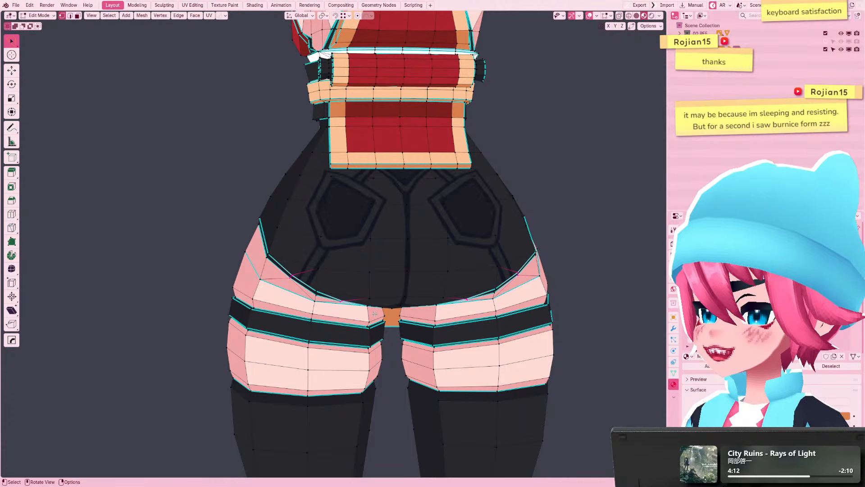
pyautogui.scroll(-4, 375, 312)
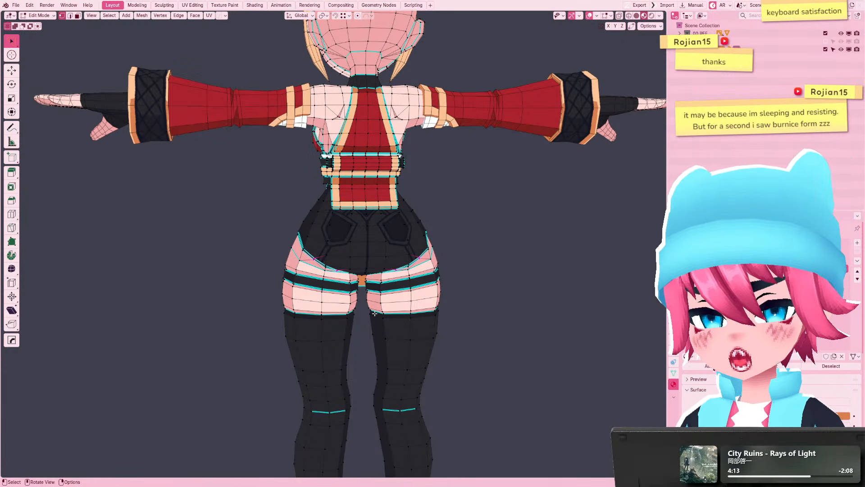
pyautogui.moveTo(381, 278); pyautogui.dragTo(404, 283, button='middle')
pyautogui.hotkey('ctrl', 'Tab')
pyautogui.click(376, 337)
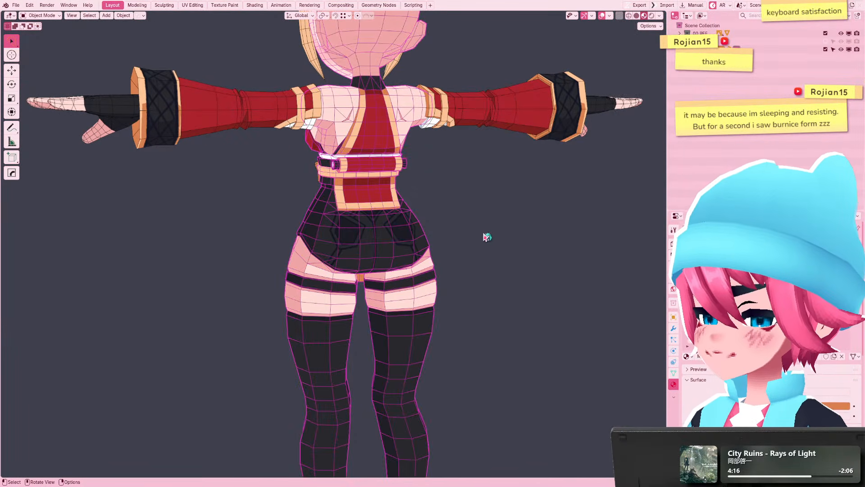
# Deselect the body mesh, hide the overlays and view the character from the front
pyautogui.click(497, 312)
pyautogui.moveTo(339, 284); pyautogui.dragTo(440, 251, button='middle')
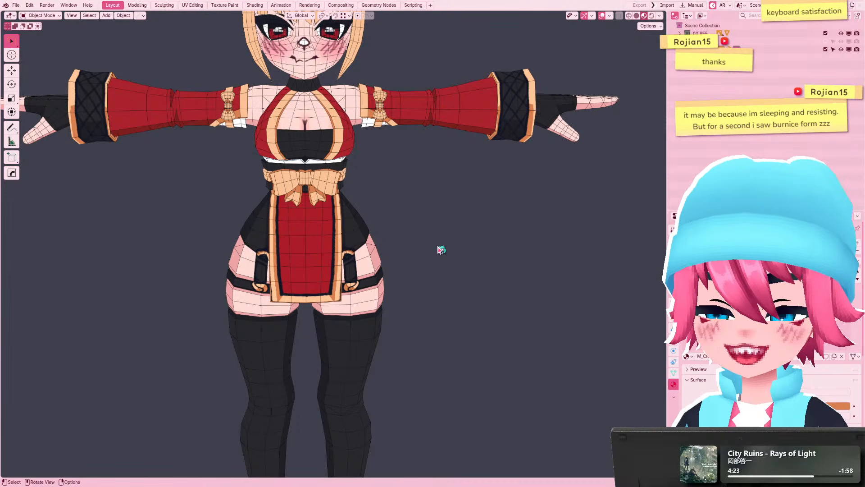
pyautogui.scroll(-3, 441, 250)
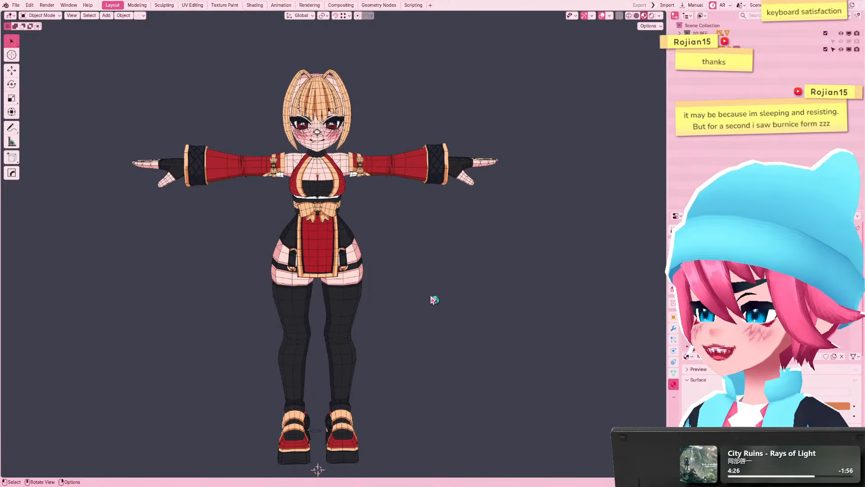
pyautogui.moveTo(431, 300); pyautogui.dragTo(399, 293, button='middle')
pyautogui.hotkey('shift', 'alt', 'z')
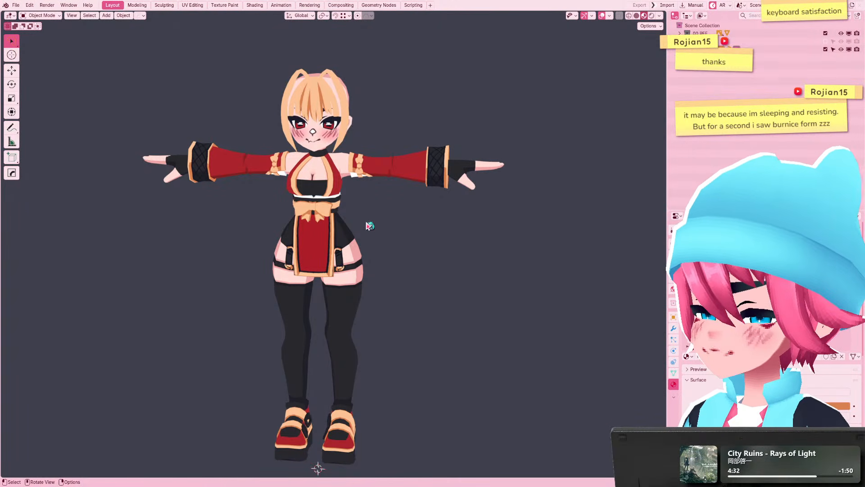
pyautogui.scroll(4, 276, 192)
pyautogui.moveTo(275, 191); pyautogui.dragTo(378, 319, button='middle')
pyautogui.moveTo(481, 311); pyautogui.dragTo(429, 309, button='middle')
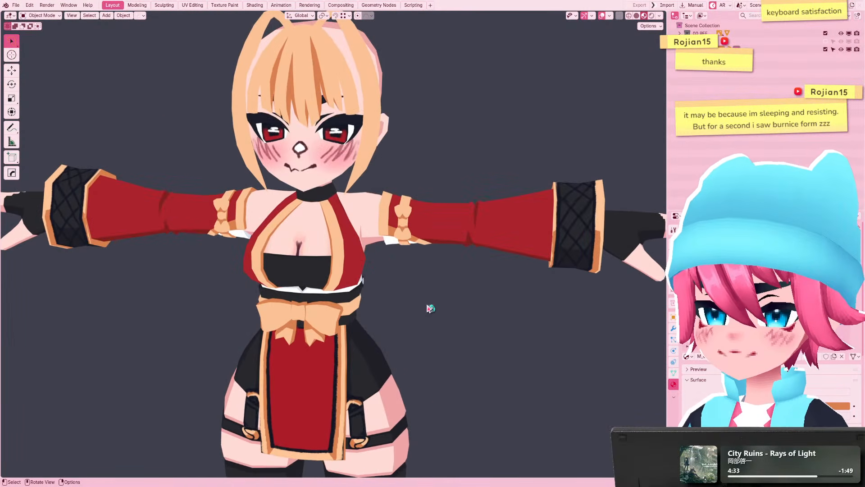
# Compare the character at several distances and angles, ending on the back of the outfit
pyautogui.scroll(-7, 429, 308)
pyautogui.scroll(5, 426, 306)
pyautogui.moveTo(317, 288); pyautogui.dragTo(311, 265, button='middle')
pyautogui.scroll(-6, 326, 290)
pyautogui.scroll(4, 344, 226)
pyautogui.keyDown('shift'); pyautogui.moveTo(243, 385); pyautogui.dragTo(280, 397, button='middle'); pyautogui.keyUp('shift')
pyautogui.moveTo(338, 321); pyautogui.dragTo(355, 318, button='middle')
pyautogui.scroll(4, 401, 261)
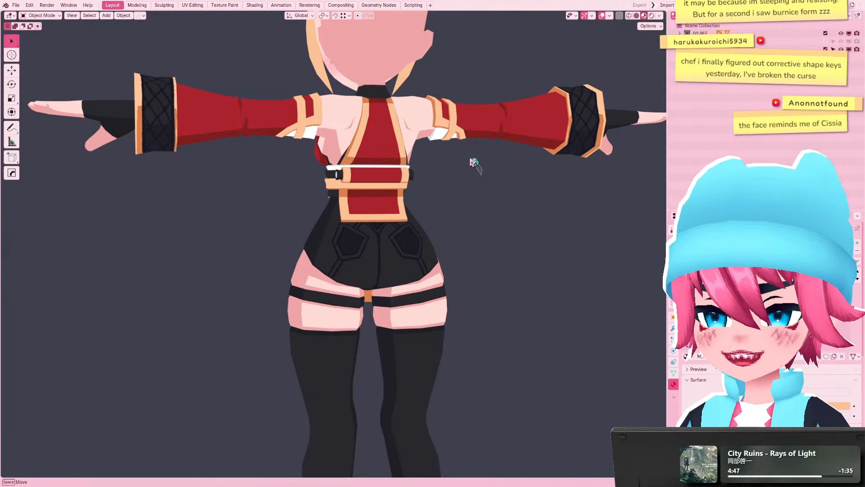
pyautogui.moveTo(393, 129)
pyautogui.mouseDown()
pyautogui.moveTo(303, 290)
pyautogui.moveTo(315, 271)
pyautogui.mouseUp()
pyautogui.moveTo(325, 120); pyautogui.dragTo(496, 130)
pyautogui.moveTo(428, 88); pyautogui.dragTo(288, 360)
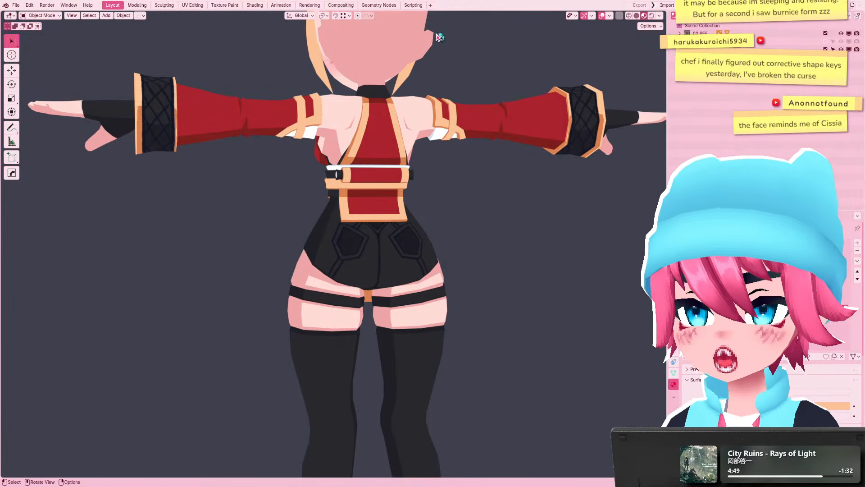
pyautogui.moveTo(430, 36); pyautogui.dragTo(315, 329)
pyautogui.moveTo(374, 93)
pyautogui.mouseDown()
pyautogui.moveTo(236, 141)
pyautogui.moveTo(315, 146)
pyautogui.mouseUp()
# Check the mesh at the side of the waist in Edit Mode and return to Object Mode
pyautogui.moveTo(382, 122)
pyautogui.keyDown('shift'); pyautogui.mouseDown(button='middle')
pyautogui.moveTo(370, 214)
pyautogui.moveTo(339, 259)
pyautogui.moveTo(419, 271)
pyautogui.mouseUp(button='middle'); pyautogui.keyUp('shift')
pyautogui.scroll(3, 367, 219)
pyautogui.click(360, 230)
pyautogui.press('Tab')
pyautogui.keyDown('alt'); pyautogui.click(419, 271); pyautogui.keyUp('alt')
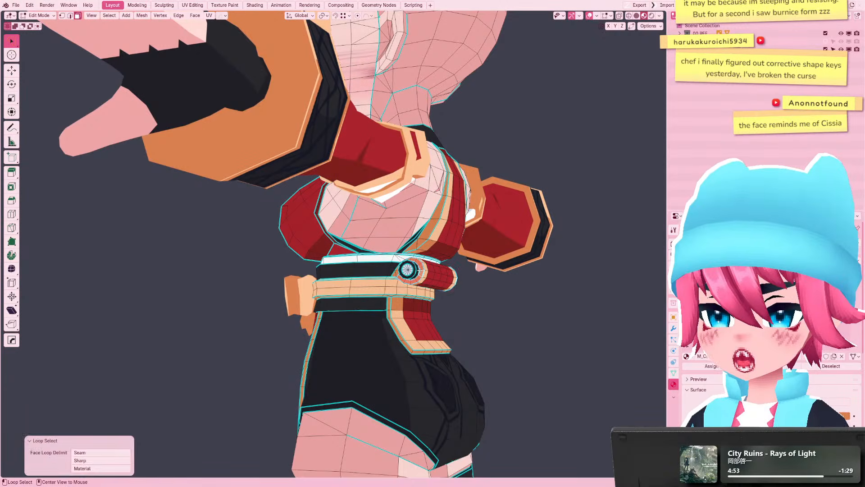
pyautogui.press('Tab')
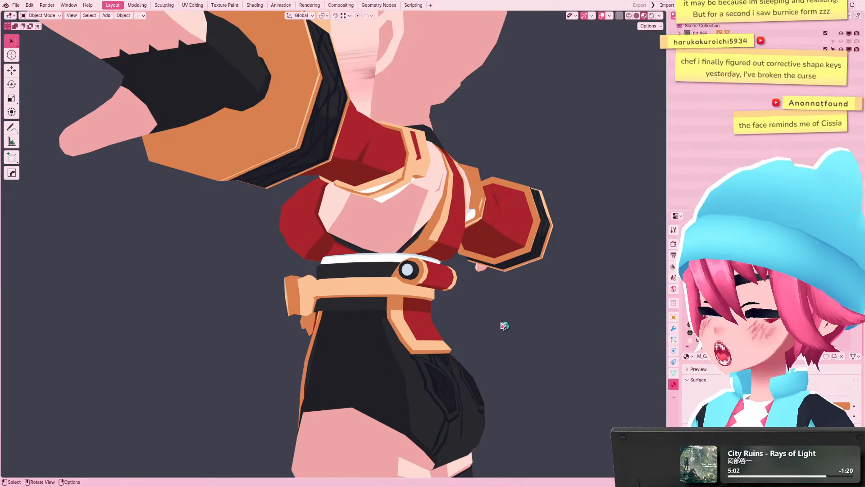
# Move the lower front vertex of the orange trim beside the belt roll about 0.0004 m along Y
pyautogui.click(437, 280)
pyautogui.keyDown('shift'); pyautogui.moveTo(447, 317); pyautogui.dragTo(396, 290, button='middle'); pyautogui.keyUp('shift')
pyautogui.press('Tab')
pyautogui.scroll(4, 343, 270)
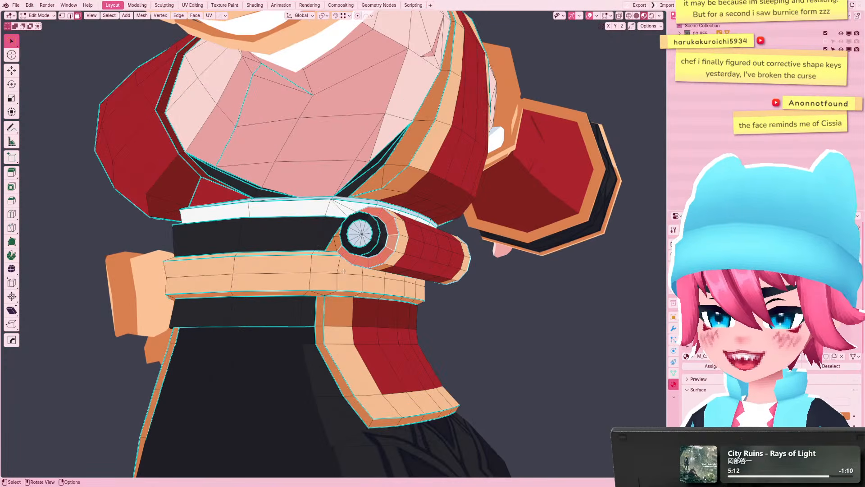
pyautogui.moveTo(343, 270); pyautogui.dragTo(471, 320, button='middle')
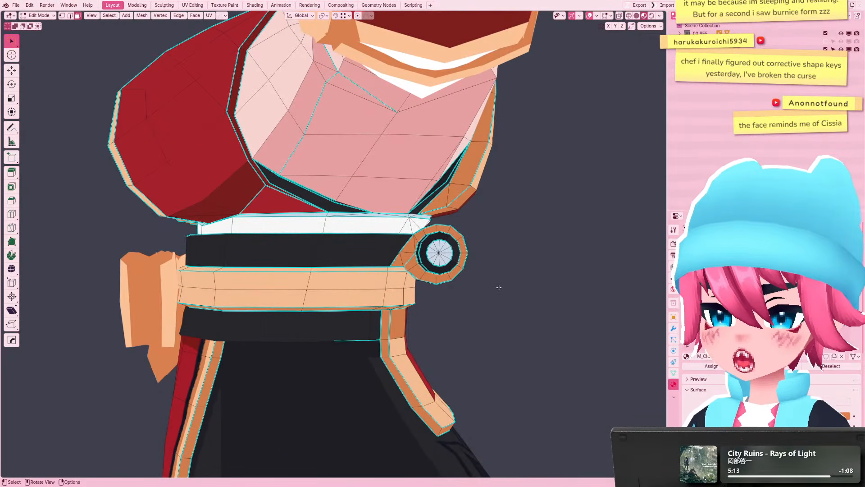
pyautogui.scroll(8, 499, 287)
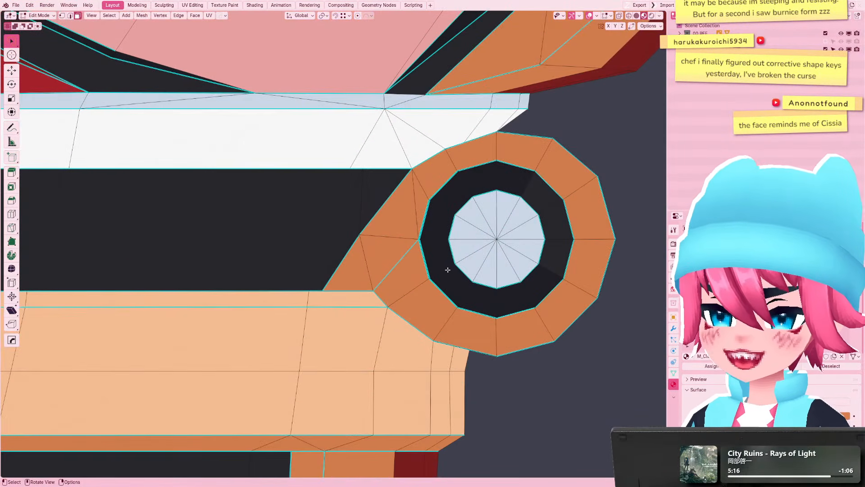
pyautogui.press('1')
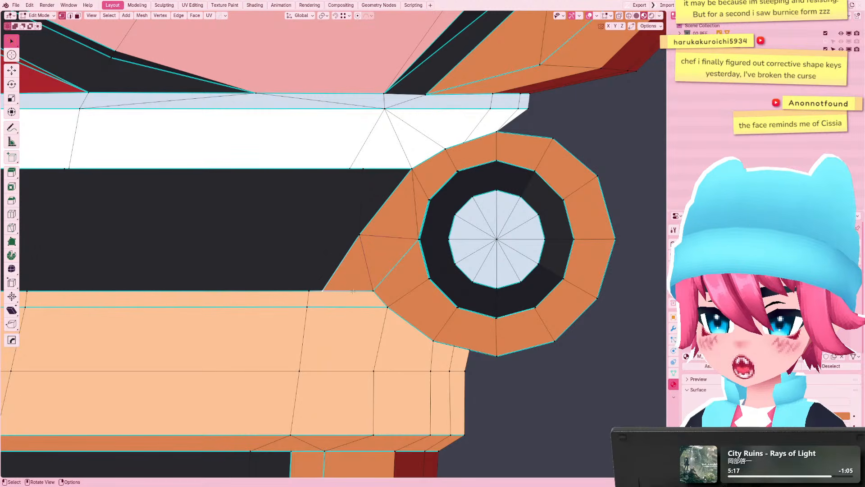
pyautogui.moveTo(353, 291); pyautogui.dragTo(355, 288, button='middle')
pyautogui.scroll(-5, 355, 290)
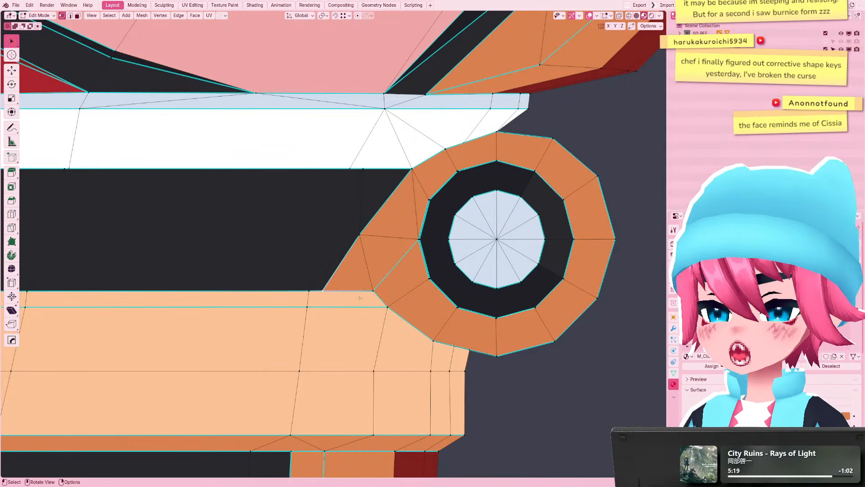
pyautogui.press('g')
pyautogui.press('y')
pyautogui.click(370, 294)
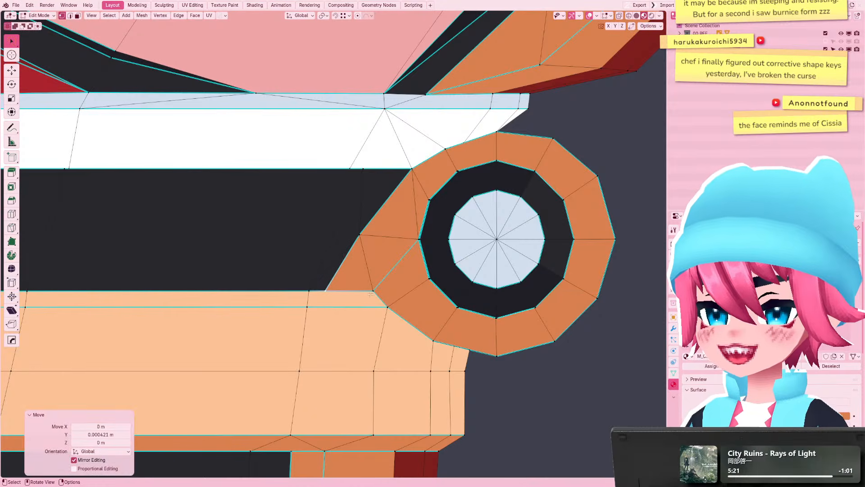
# Select the trim's upper corner vertices below the white band in wireframe and shift them along the Y axis
pyautogui.click(415, 175)
pyautogui.moveTo(415, 176)
pyautogui.mouseDown(button='middle')
pyautogui.moveTo(428, 181)
pyautogui.moveTo(414, 180)
pyautogui.mouseUp(button='middle')
pyautogui.press('KP_3')
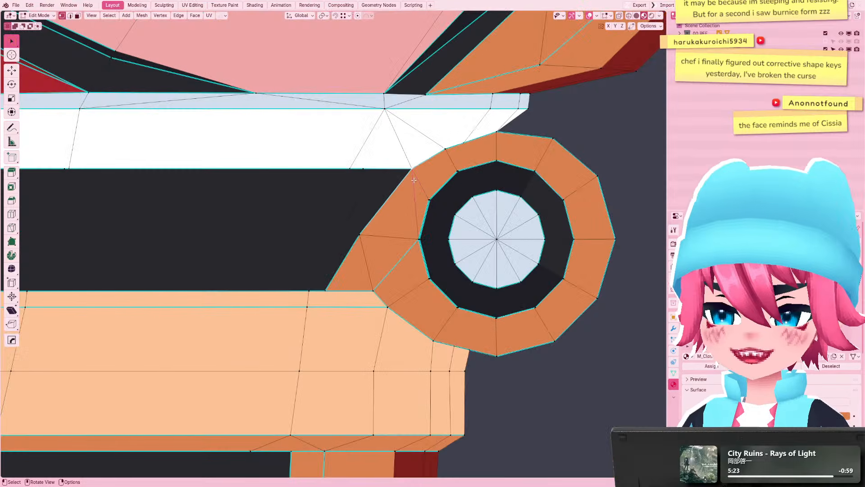
pyautogui.press('g')
pyautogui.press('y')
pyautogui.rightClick(407, 178)
pyautogui.press('z')
pyautogui.click(374, 182)
pyautogui.moveTo(397, 177)
pyautogui.keyDown('ctrl'); pyautogui.mouseDown(button='right')
pyautogui.moveTo(412, 156)
pyautogui.moveTo(423, 174)
pyautogui.moveTo(443, 137)
pyautogui.moveTo(452, 154)
pyautogui.mouseUp(button='right'); pyautogui.keyUp('ctrl')
pyautogui.press('g')
pyautogui.press('y')
pyautogui.click(427, 173)
# Reposition the neighbouring vertices along the upper edge of the orange ring, raising the last about 0.00036 m along Z
pyautogui.press('g')
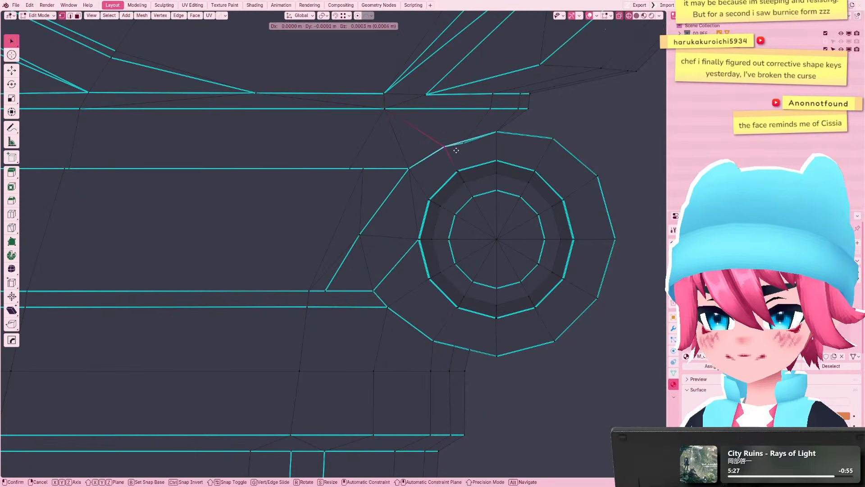
pyautogui.click(456, 145)
pyautogui.press('g')
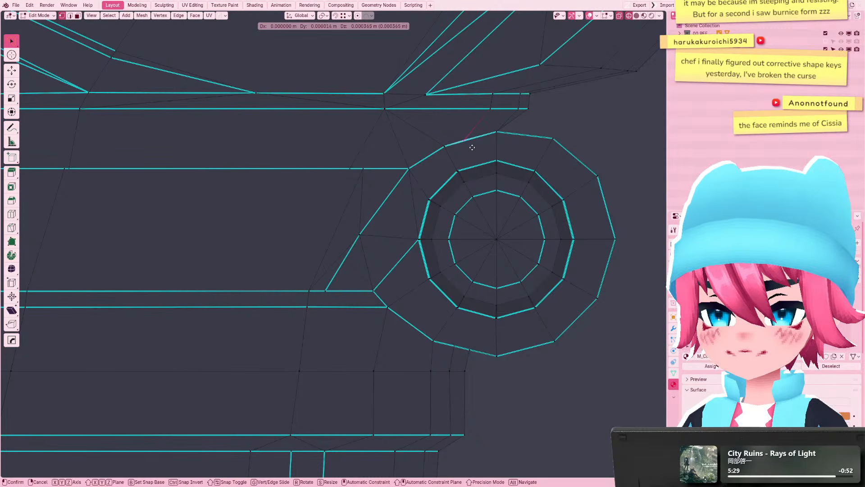
pyautogui.click(472, 147)
pyautogui.press('z')
pyautogui.click(474, 198)
pyautogui.scroll(-6, 519, 288)
pyautogui.scroll(3, 467, 315)
pyautogui.keyDown('shift'); pyautogui.moveTo(461, 294); pyautogui.dragTo(403, 275, button='middle'); pyautogui.keyUp('shift')
pyautogui.hotkey('shift', 'z')
pyautogui.scroll(6, 351, 212)
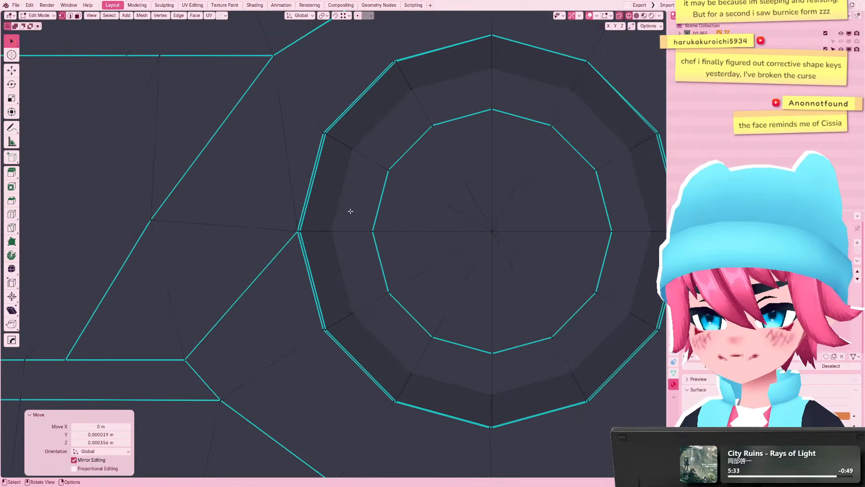
pyautogui.hotkey('shift', 'z')
# Leave Edit Mode, check the back of the body in solid shading, and restore the coloured material view
pyautogui.scroll(-8, 382, 247)
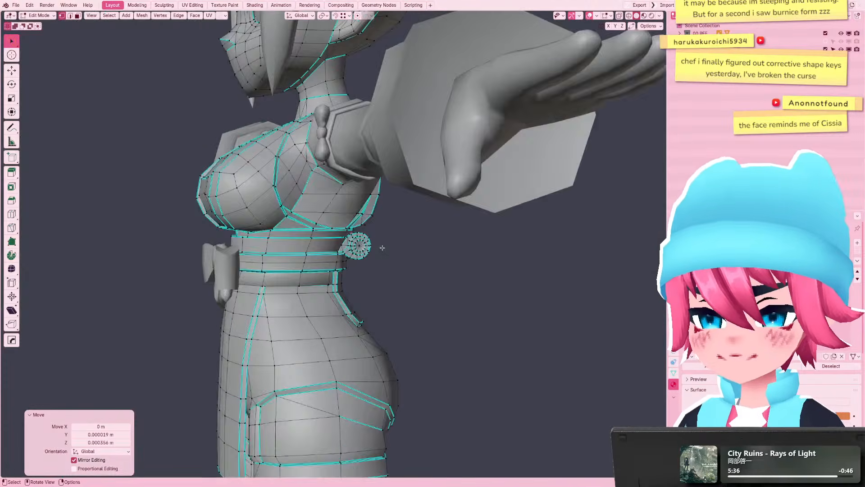
pyautogui.moveTo(382, 248); pyautogui.dragTo(316, 270, button='middle')
pyautogui.press('Tab')
pyautogui.scroll(-5, 397, 245)
pyautogui.moveTo(397, 246); pyautogui.dragTo(328, 226, button='middle')
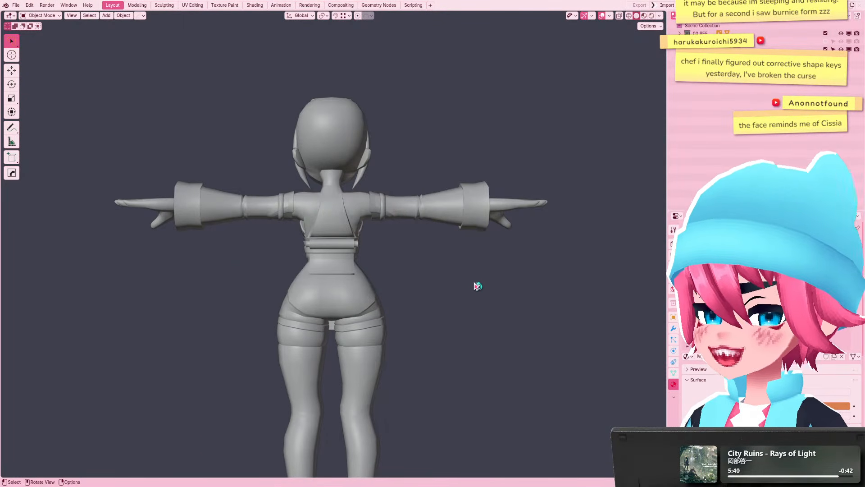
pyautogui.moveTo(476, 286)
pyautogui.mouseDown(button='middle')
pyautogui.moveTo(447, 270)
pyautogui.moveTo(346, 266)
pyautogui.moveTo(417, 267)
pyautogui.moveTo(425, 279)
pyautogui.moveTo(374, 276)
pyautogui.mouseUp(button='middle')
pyautogui.keyDown('shift'); pyautogui.moveTo(369, 345); pyautogui.dragTo(401, 241, button='middle'); pyautogui.keyUp('shift')
pyautogui.press('z')
pyautogui.click(380, 404)
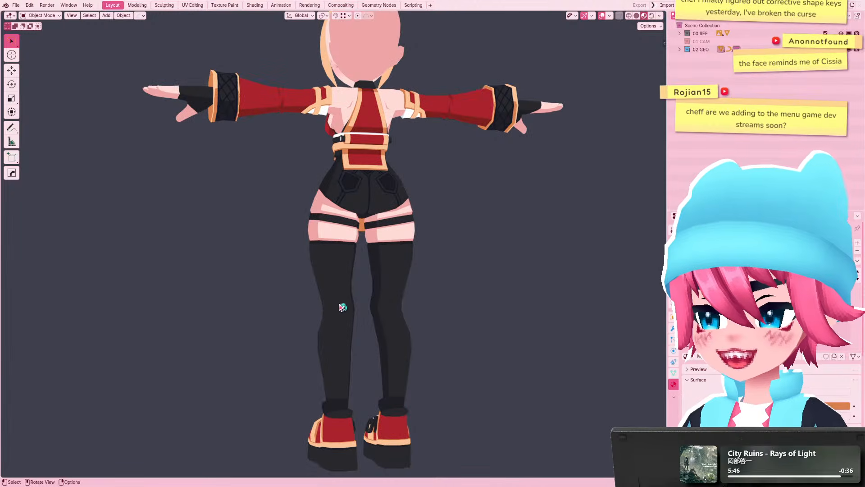
pyautogui.moveTo(343, 307); pyautogui.dragTo(358, 305, button='middle')
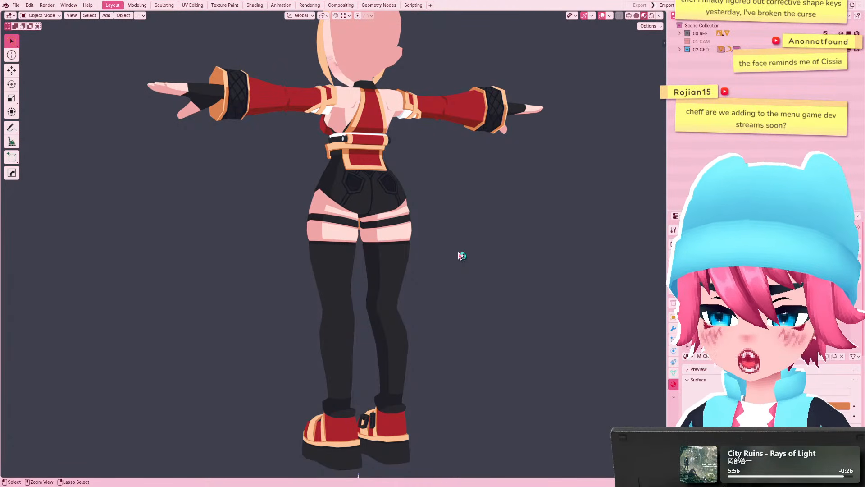
# Adjust the vertex on the shorts' rear hem above the inner thigh from the back view, then exit Edit Mode
pyautogui.press('KP_1')
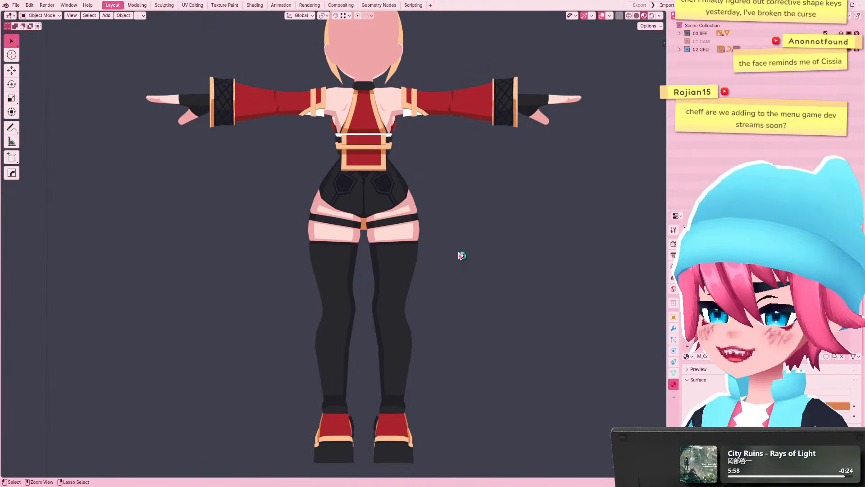
pyautogui.scroll(5, 460, 251)
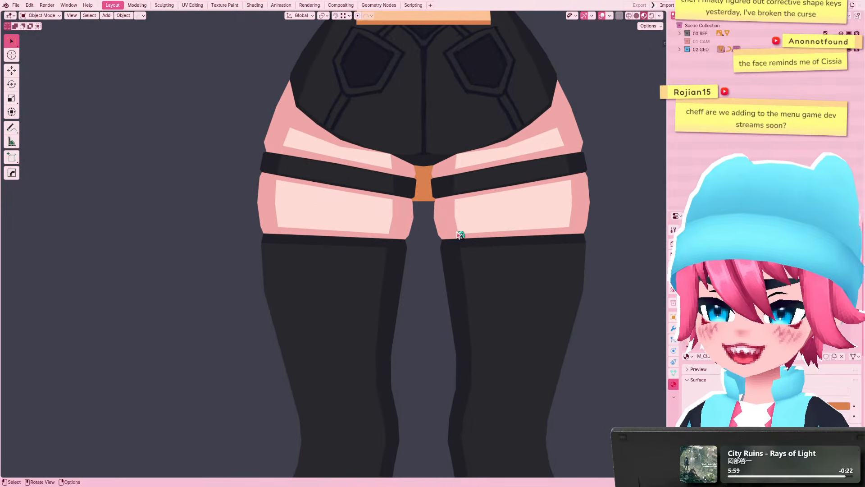
pyautogui.click(416, 210)
pyautogui.press('Tab')
pyautogui.scroll(3, 416, 210)
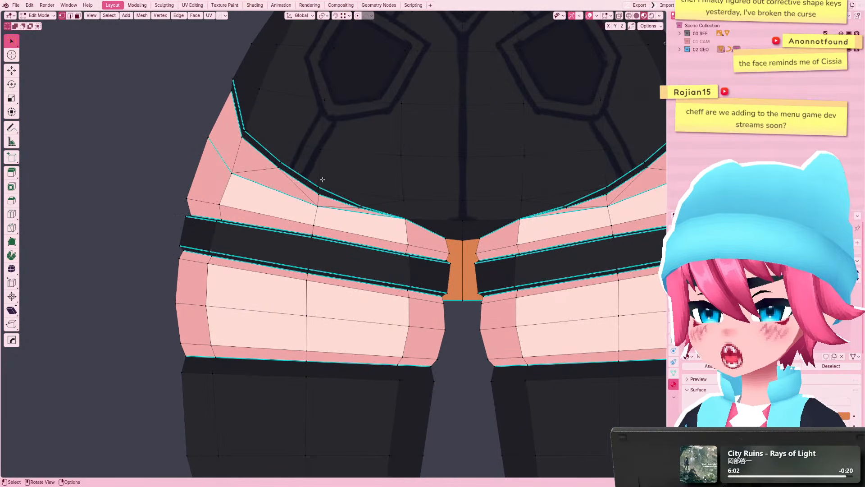
pyautogui.hotkey('ctrl', 'r')
pyautogui.scroll(2, 352, 194)
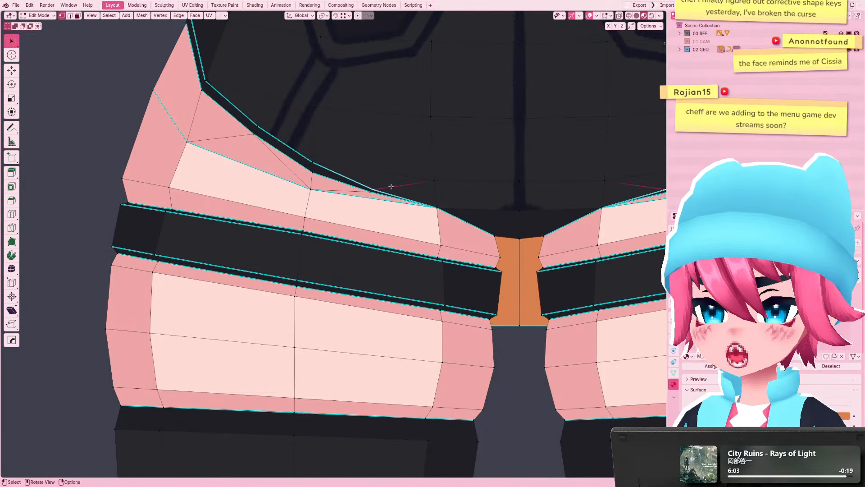
pyautogui.click(394, 185)
pyautogui.scroll(-4, 429, 297)
pyautogui.press('Tab')
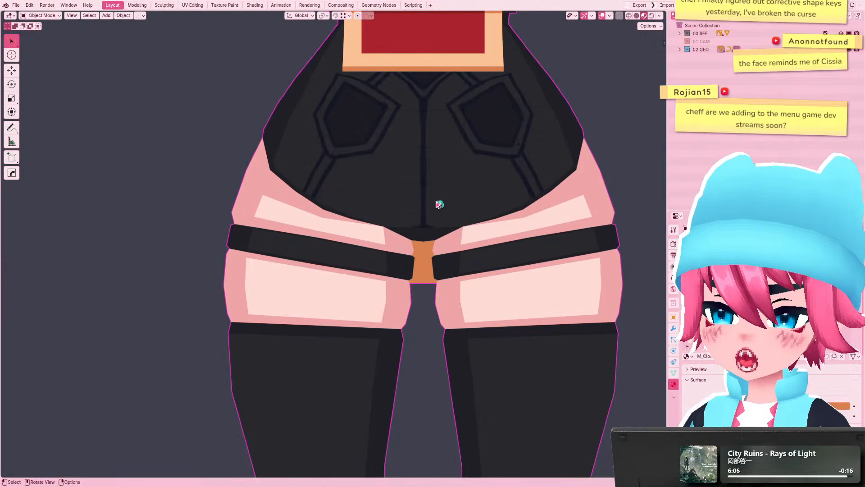
# Slide the outer corner vertex of the shorts' rear hem by about 0.058, adjust the hem's middle vertex, and return to Object Mode
pyautogui.scroll(-4, 440, 204)
pyautogui.scroll(4, 396, 183)
pyautogui.press('Tab')
pyautogui.scroll(2, 278, 157)
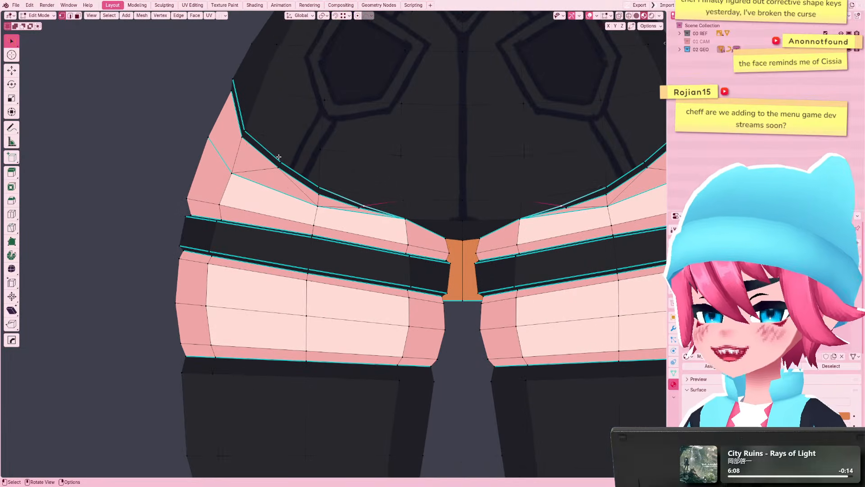
pyautogui.hotkey('shift', 'v')
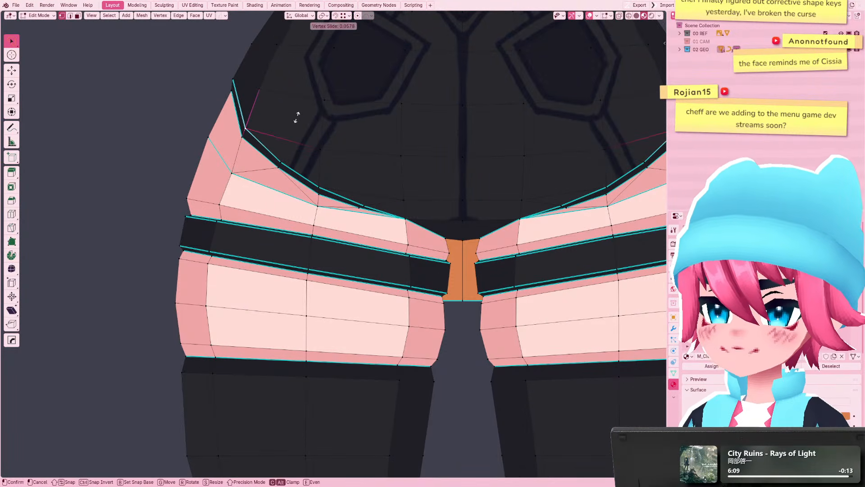
pyautogui.click(297, 117)
pyautogui.scroll(2, 324, 186)
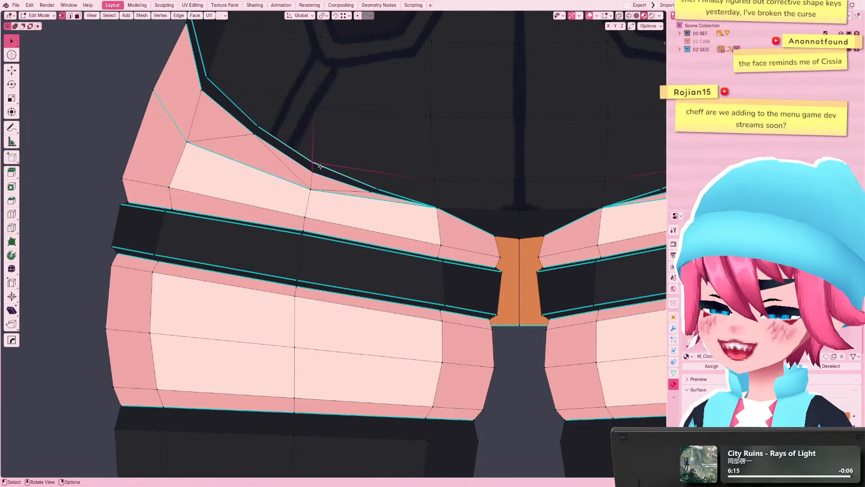
pyautogui.scroll(-10, 321, 162)
pyautogui.press('Tab')
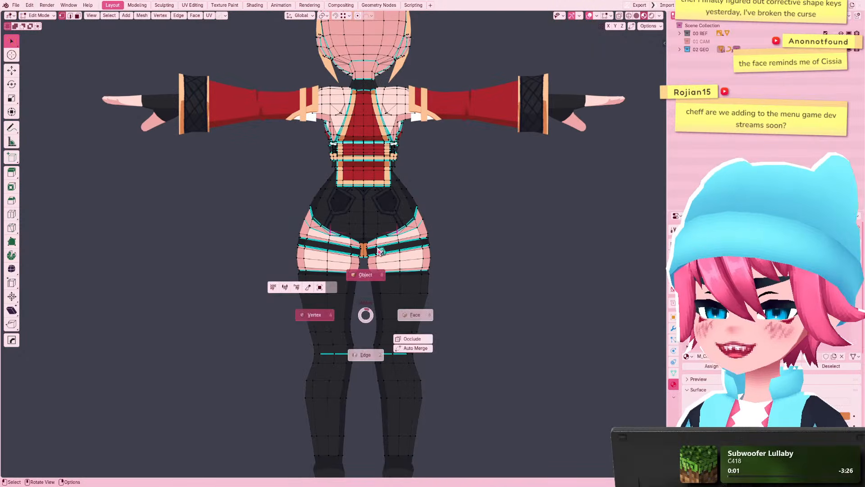
pyautogui.click(454, 190)
# Slide the next vertex inward on the rear hem, where the shorts meet the thigh, by about 0.087, then leave Edit Mode
pyautogui.scroll(5, 454, 190)
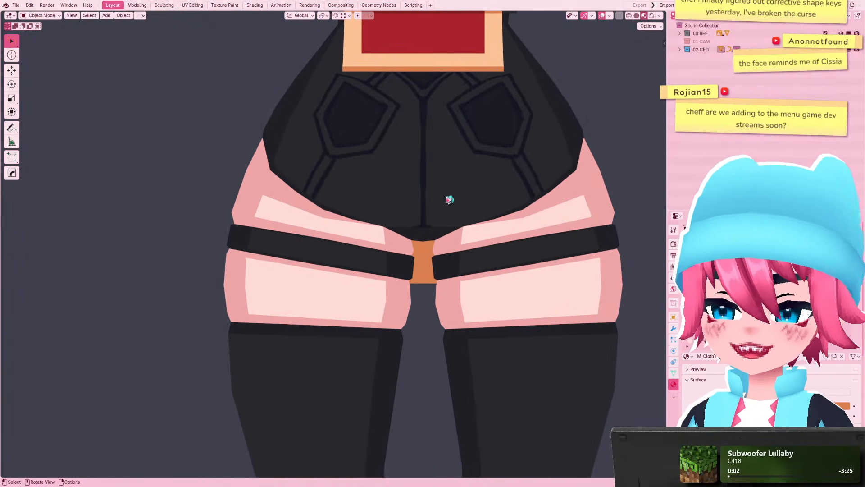
pyautogui.press('Tab')
pyautogui.scroll(3, 322, 230)
pyautogui.scroll(1, 322, 230)
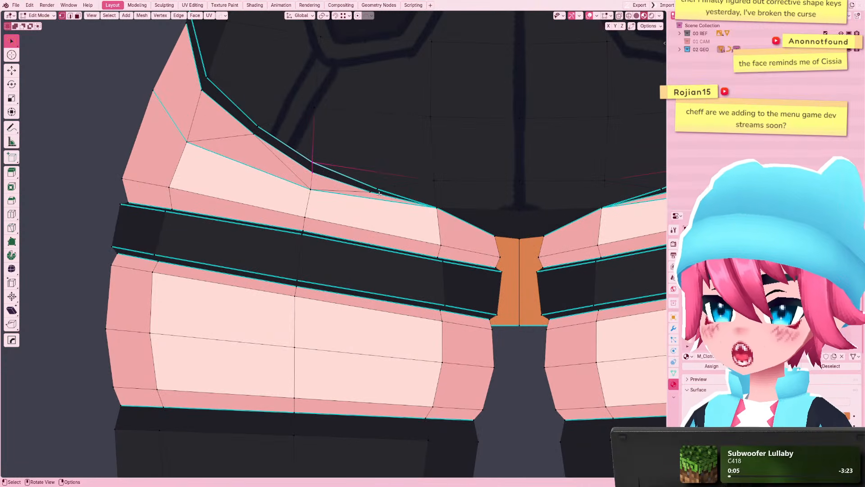
pyautogui.hotkey('shift', 'v')
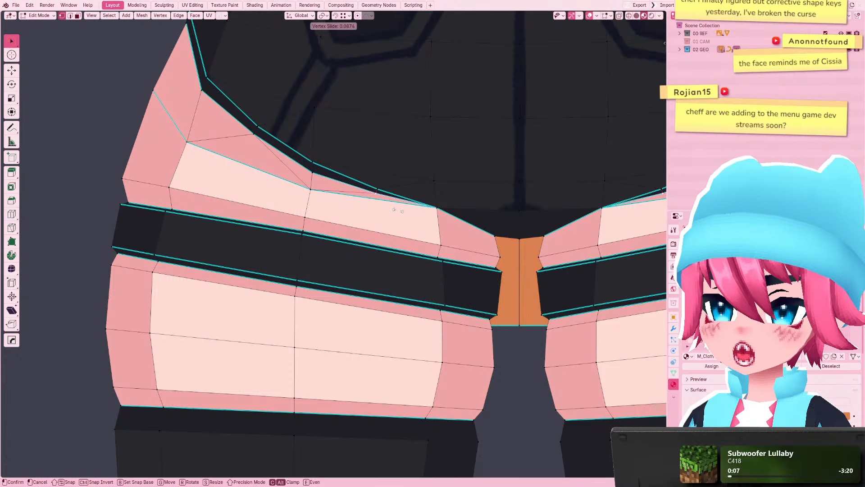
pyautogui.click(399, 210)
pyautogui.scroll(-6, 473, 180)
pyautogui.press('Tab')
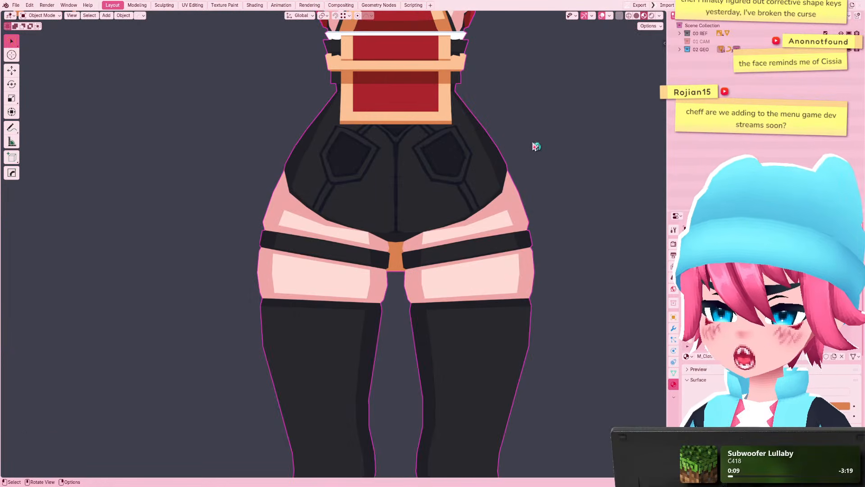
# Raise the vertices at the peak of the shorts' side hem about 0.0014 m along Z in the side view
pyautogui.scroll(-5, 474, 162)
pyautogui.moveTo(403, 173); pyautogui.dragTo(485, 175, button='middle')
pyautogui.press('KP_3')
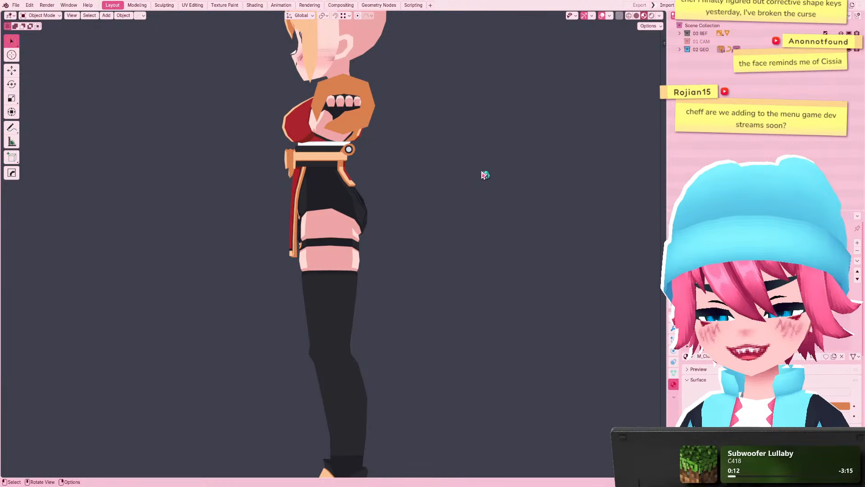
pyautogui.scroll(5, 414, 213)
pyautogui.click(392, 157)
pyautogui.press('Tab')
pyautogui.keyDown('shift'); pyautogui.moveTo(344, 127); pyautogui.dragTo(380, 178, button='middle'); pyautogui.keyUp('shift')
pyautogui.scroll(3, 387, 182)
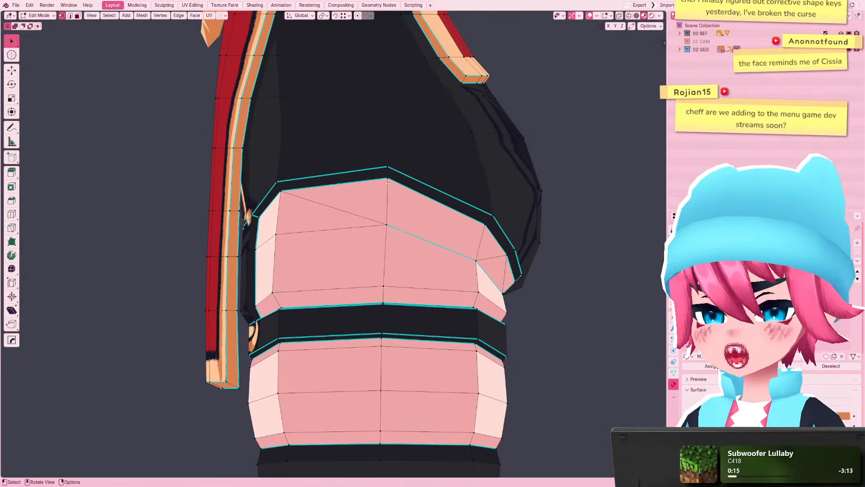
pyautogui.press('g')
pyautogui.press('z')
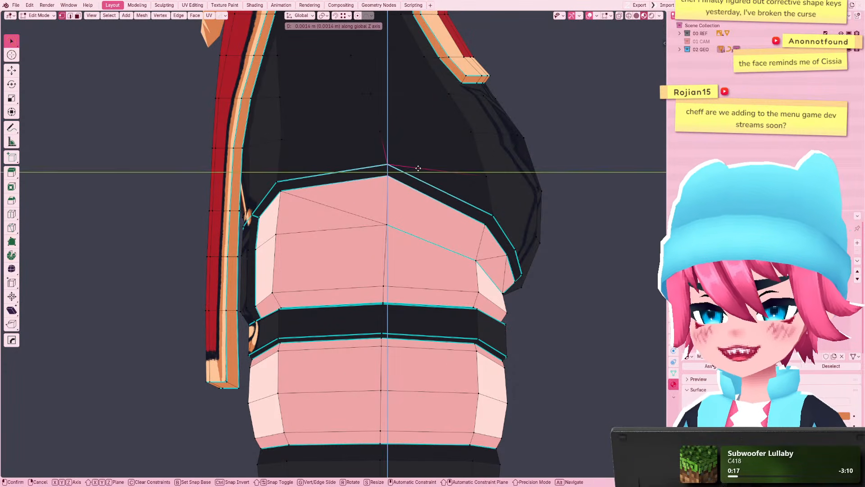
pyautogui.click(418, 168)
# Select the faces of the vertical strap on the front of the thigh and move them about -0.00035 m along Y
pyautogui.scroll(3, 197, 228)
pyautogui.keyDown('shift'); pyautogui.moveTo(195, 230); pyautogui.dragTo(268, 236, button='middle'); pyautogui.keyUp('shift')
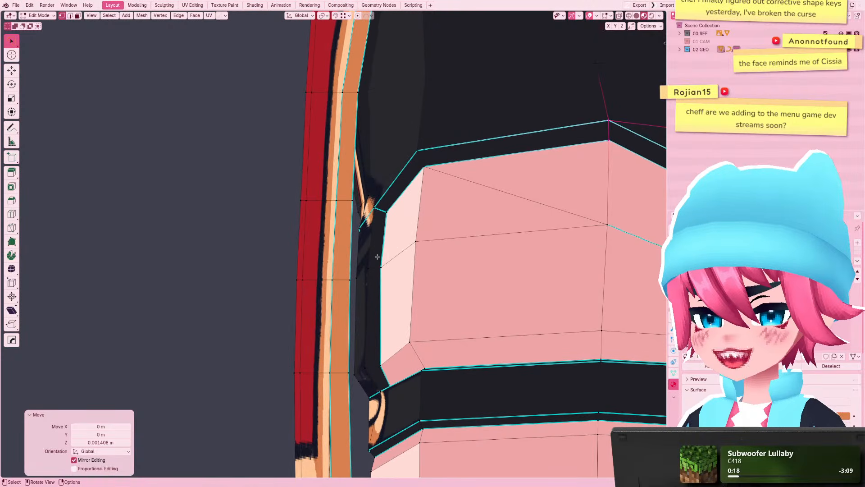
pyautogui.moveTo(333, 253); pyautogui.dragTo(403, 263, button='middle')
pyautogui.press('3')
pyautogui.moveTo(372, 257); pyautogui.dragTo(378, 297)
pyautogui.moveTo(388, 296); pyautogui.dragTo(381, 295, button='middle')
pyautogui.press('g')
pyautogui.press('y')
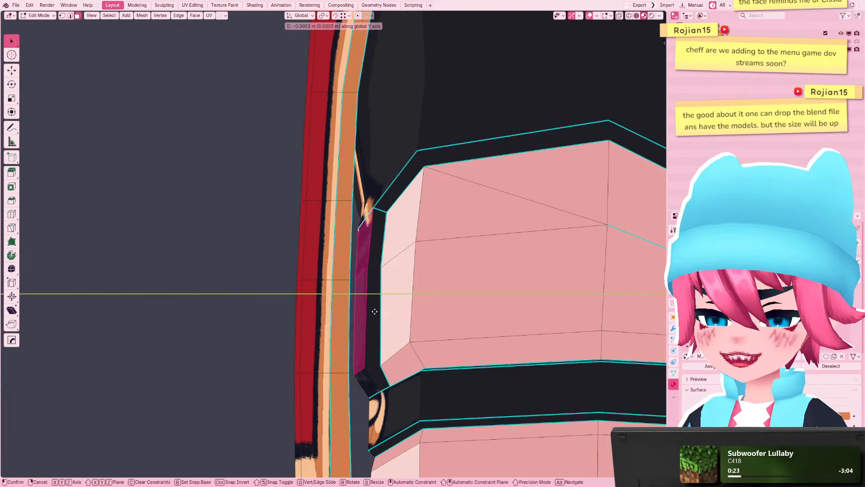
pyautogui.click(374, 311)
pyautogui.scroll(-4, 375, 313)
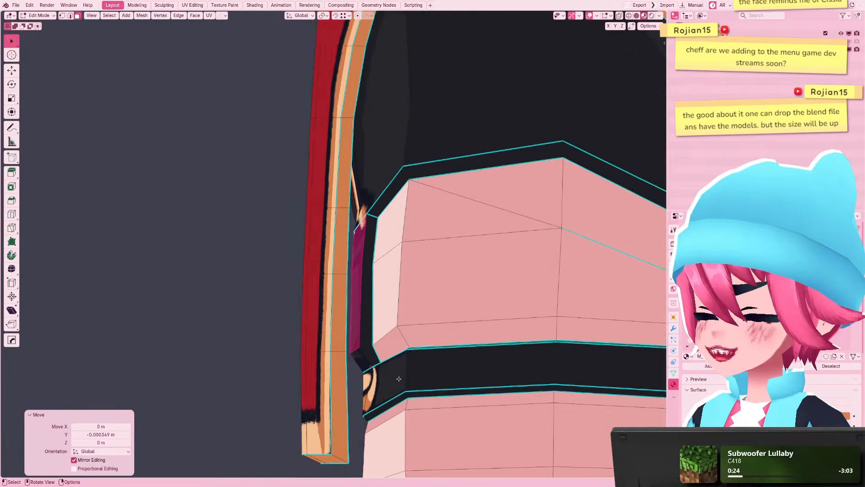
# Leave Edit Mode, clear the selection, and review the whole character from the front
pyautogui.moveTo(376, 315); pyautogui.dragTo(385, 326, button='middle')
pyautogui.keyDown('shift'); pyautogui.moveTo(335, 305); pyautogui.dragTo(427, 296, button='middle'); pyautogui.keyUp('shift')
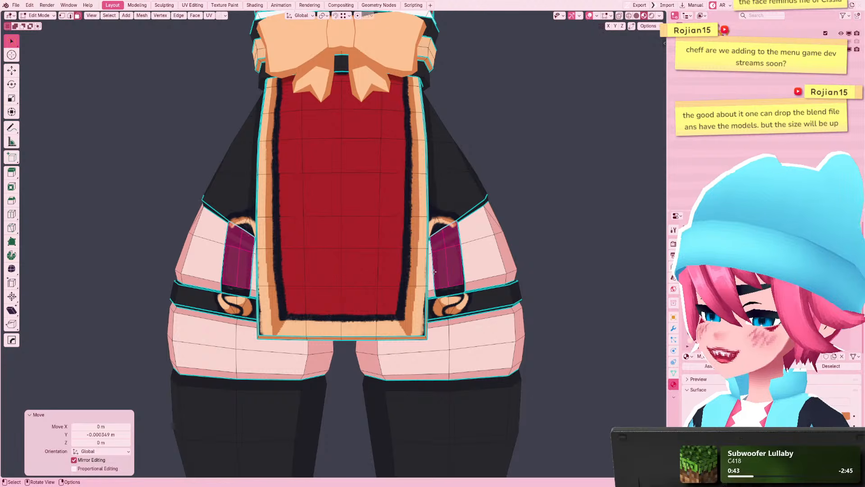
pyautogui.scroll(-4, 434, 272)
pyautogui.moveTo(418, 323); pyautogui.dragTo(390, 328, button='middle')
pyautogui.press('Tab')
pyautogui.click(391, 286)
pyautogui.moveTo(346, 250)
pyautogui.mouseDown(button='middle')
pyautogui.moveTo(334, 241)
pyautogui.moveTo(360, 245)
pyautogui.mouseUp(button='middle')
pyautogui.keyDown('shift'); pyautogui.moveTo(434, 165); pyautogui.dragTo(471, 282, button='middle'); pyautogui.keyUp('shift')
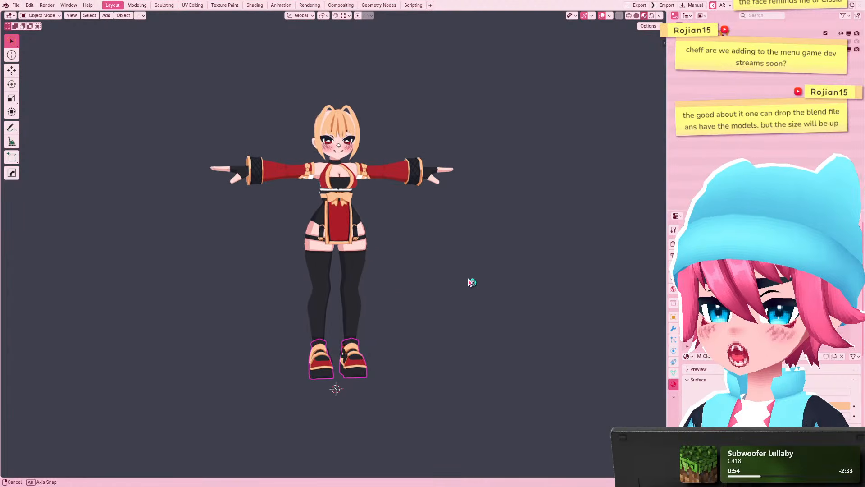
pyautogui.click(413, 290)
pyautogui.moveTo(413, 289); pyautogui.dragTo(386, 291, button='middle')
pyautogui.keyDown('ctrl'); pyautogui.moveTo(439, 252); pyautogui.dragTo(367, 310, button='right'); pyautogui.keyUp('ctrl')
pyautogui.keyDown('ctrl'); pyautogui.moveTo(395, 246); pyautogui.dragTo(361, 346, button='right'); pyautogui.keyUp('ctrl')
pyautogui.keyDown('ctrl'); pyautogui.moveTo(373, 247); pyautogui.dragTo(357, 283, button='right'); pyautogui.keyUp('ctrl')
pyautogui.keyDown('ctrl'); pyautogui.moveTo(395, 249); pyautogui.dragTo(382, 273, button='right'); pyautogui.keyUp('ctrl')
pyautogui.keyDown('ctrl'); pyautogui.moveTo(393, 231); pyautogui.dragTo(388, 280, button='right'); pyautogui.keyUp('ctrl')
# Unhide all hidden objects, including the drawn reference behind the character's head
pyautogui.keyDown('shift'); pyautogui.moveTo(375, 184); pyautogui.dragTo(357, 253, button='middle'); pyautogui.keyUp('shift')
pyautogui.scroll(5, 349, 222)
pyautogui.keyDown('shift'); pyautogui.moveTo(348, 192); pyautogui.dragTo(358, 277, button='middle'); pyautogui.keyUp('shift')
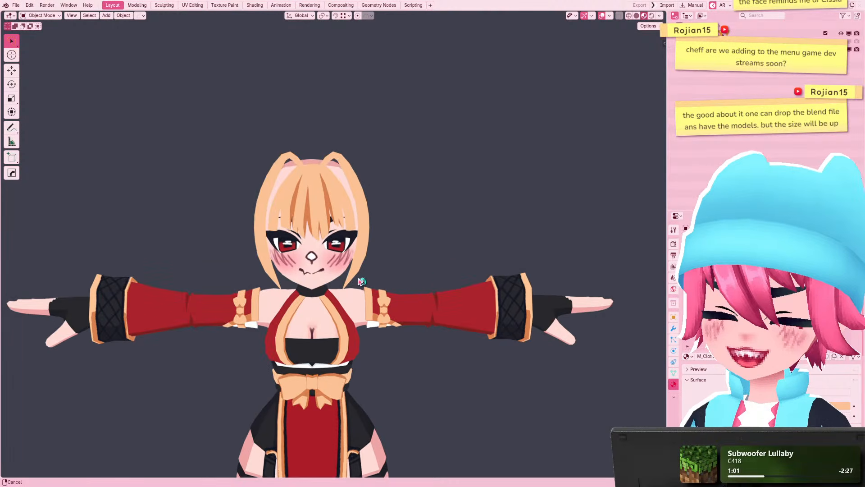
pyautogui.hotkey('alt', 'h')
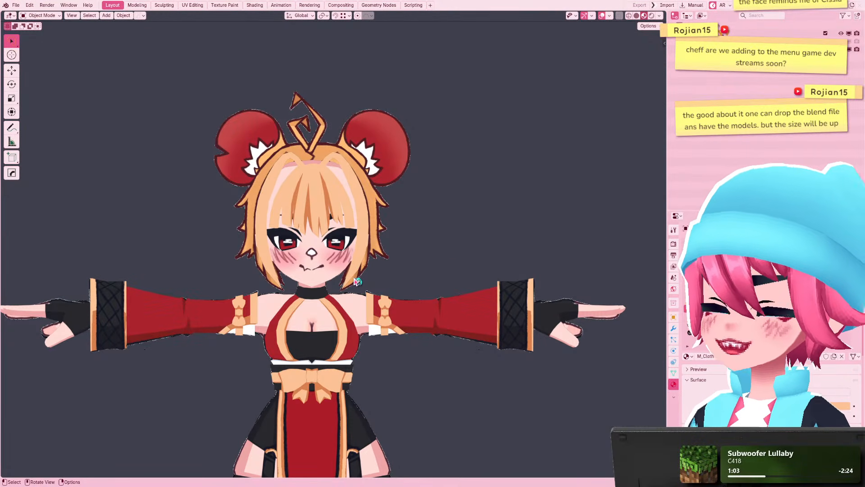
pyautogui.scroll(5, 405, 180)
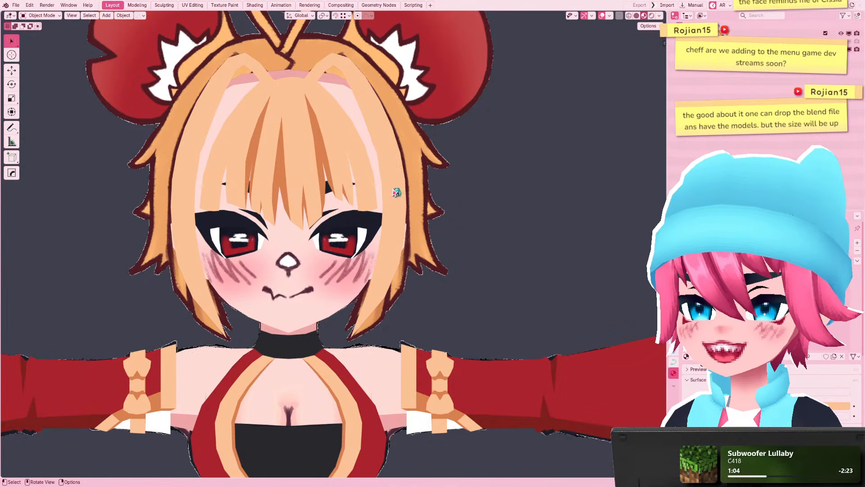
pyautogui.moveTo(514, 155)
pyautogui.keyDown('ctrl'); pyautogui.mouseDown(button='right')
pyautogui.moveTo(216, 334)
pyautogui.moveTo(270, 340)
pyautogui.mouseUp(button='right'); pyautogui.keyUp('ctrl')
pyautogui.moveTo(431, 104)
pyautogui.keyDown('ctrl'); pyautogui.mouseDown(button='right')
pyautogui.moveTo(145, 302)
pyautogui.moveTo(216, 335)
pyautogui.mouseUp(button='right'); pyautogui.keyUp('ctrl')
pyautogui.moveTo(409, 104)
pyautogui.keyDown('ctrl'); pyautogui.mouseDown(button='right')
pyautogui.moveTo(191, 330)
pyautogui.moveTo(262, 345)
pyautogui.mouseUp(button='right'); pyautogui.keyUp('ctrl')
pyautogui.moveTo(466, 104)
pyautogui.keyDown('ctrl'); pyautogui.mouseDown(button='right')
pyautogui.moveTo(341, 353)
pyautogui.moveTo(415, 325)
pyautogui.mouseUp(button='right'); pyautogui.keyUp('ctrl')
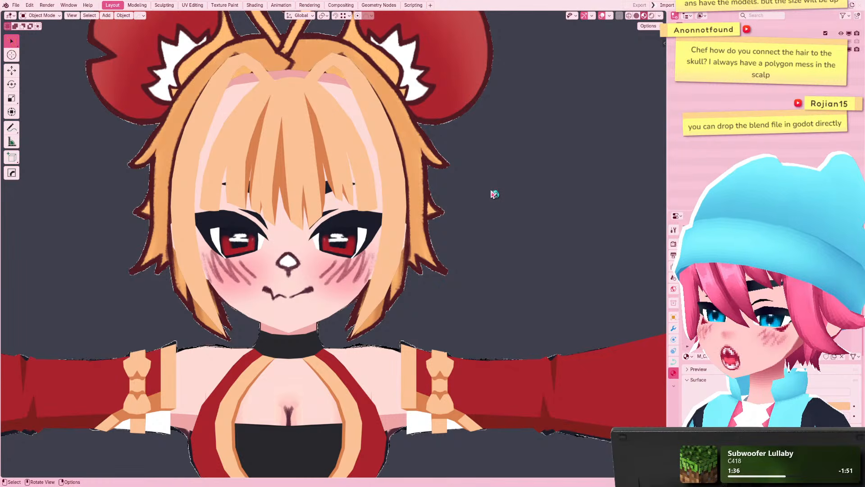
pyautogui.click(308, 158)
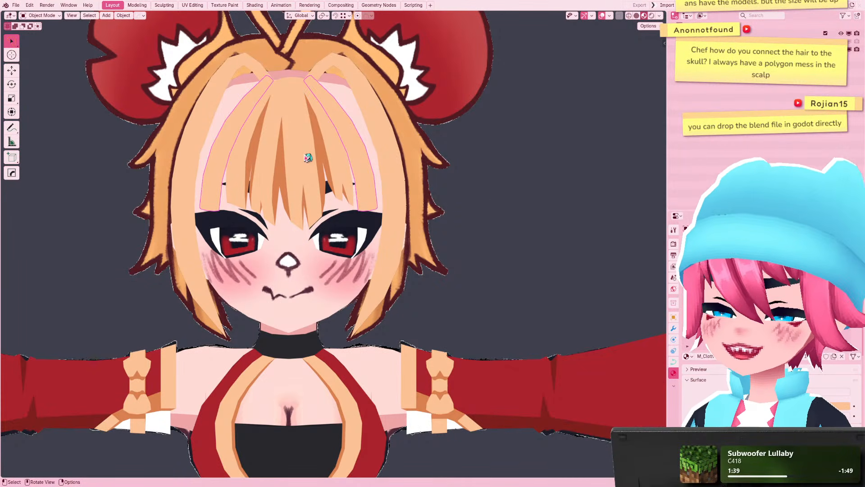
pyautogui.click(435, 166)
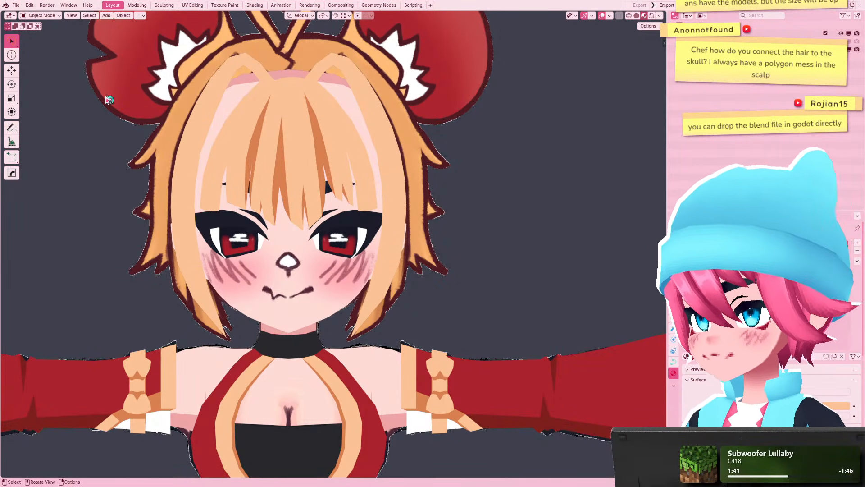
# Save the character file as Hammy_V3.blend
pyautogui.click(17, 5)
pyautogui.click(32, 64)
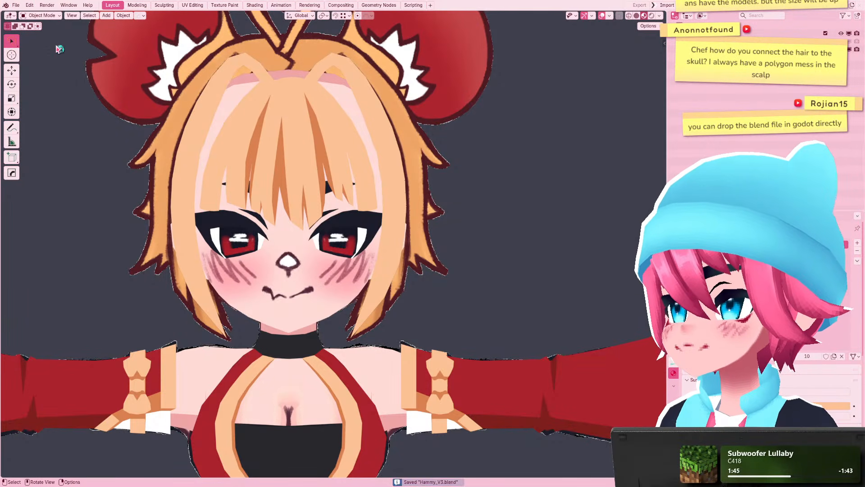
# Open _CAN DELETE ME.blend with the pink-haired character and switch the rig from Pose Mode to Object Mode
pyautogui.click(16, 5)
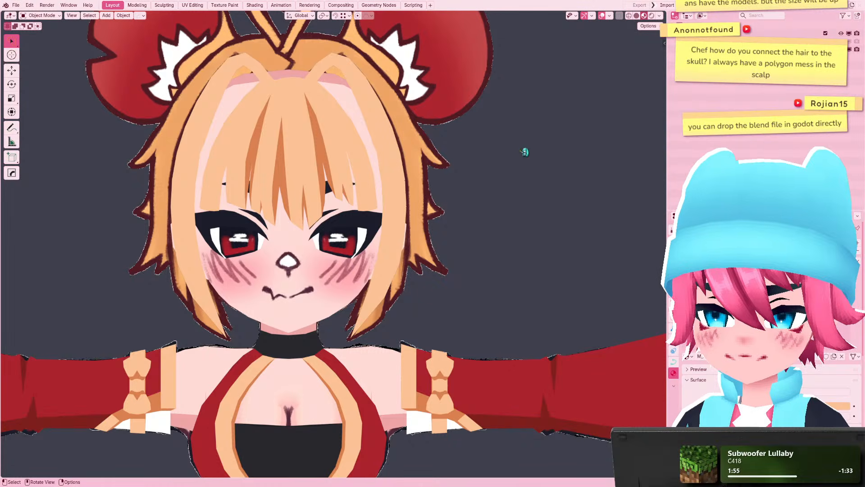
pyautogui.hotkey('alt', 'Tab')
pyautogui.scroll(5, 377, 254)
pyautogui.keyDown('shift'); pyautogui.moveTo(384, 177); pyautogui.dragTo(406, 215, button='middle'); pyautogui.keyUp('shift')
pyautogui.moveTo(336, 308); pyautogui.dragTo(377, 305, button='middle')
pyautogui.press('Tab')
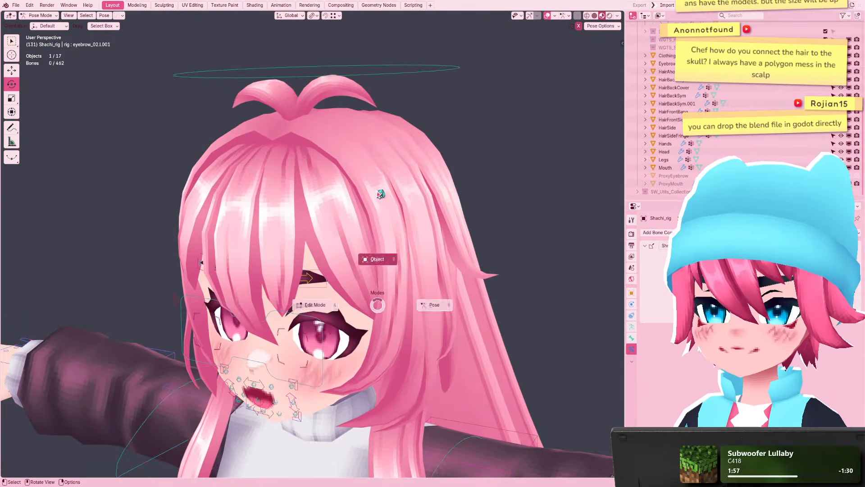
pyautogui.moveTo(473, 274); pyautogui.dragTo(434, 283, button='middle')
# Try to isolate HairAhoge, HairBackSym, HairFrontSide and HairSide by hiding all other objects
pyautogui.click(433, 283)
pyautogui.keyDown('shift'); pyautogui.click(317, 204); pyautogui.keyUp('shift')
pyautogui.keyDown('shift'); pyautogui.click(490, 209); pyautogui.keyUp('shift')
pyautogui.keyDown('shift'); pyautogui.click(325, 106); pyautogui.keyUp('shift')
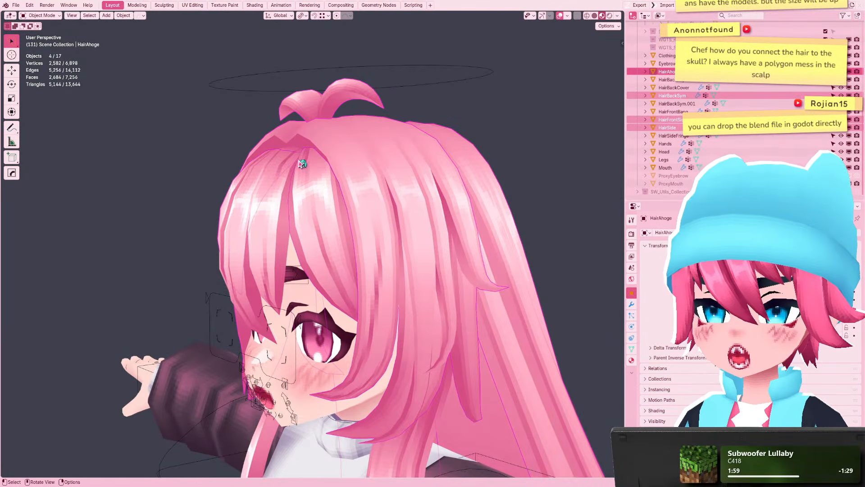
pyautogui.moveTo(302, 163); pyautogui.dragTo(317, 172, button='middle')
pyautogui.hotkey('shift', 'h')
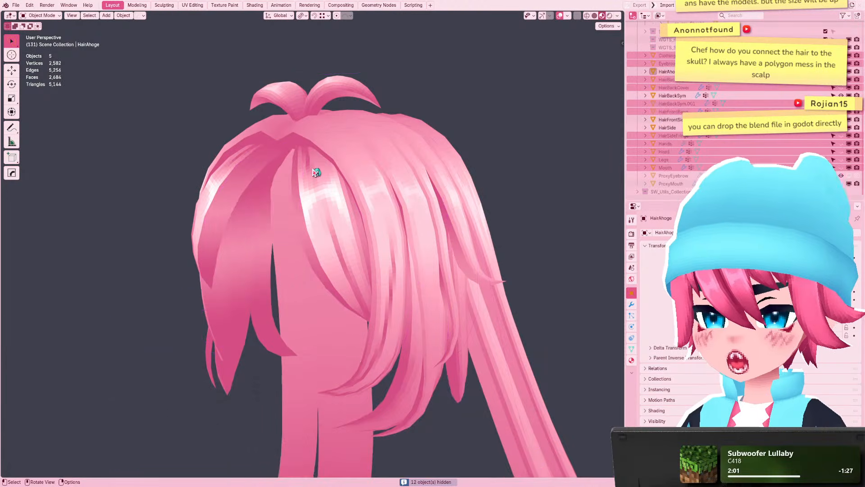
# Switch the viewport to solid shading and unhide all of the pink-haired character's objects
pyautogui.press('z')
pyautogui.moveTo(353, 208); pyautogui.dragTo(391, 219, button='middle')
pyautogui.hotkey('alt', 'h')
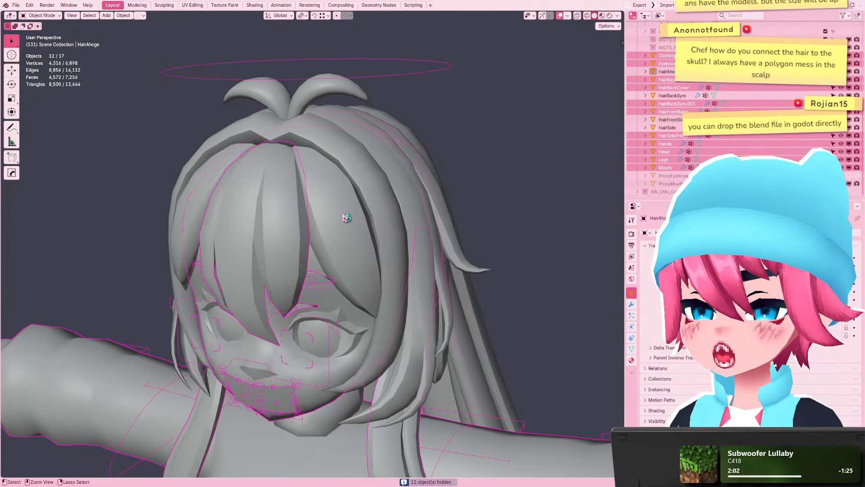
# Select the ahoge, front bang, front side, side and HairBackSym hair objects and hide everything else
pyautogui.keyDown('shift'); pyautogui.click(272, 213); pyautogui.keyUp('shift')
pyautogui.click(258, 221)
pyautogui.keyDown('shift'); pyautogui.click(354, 228); pyautogui.keyUp('shift')
pyautogui.keyDown('shift'); pyautogui.click(389, 205); pyautogui.keyUp('shift')
pyautogui.moveTo(461, 234); pyautogui.dragTo(420, 231, button='middle')
pyautogui.keyDown('shift'); pyautogui.click(501, 191); pyautogui.keyUp('shift')
pyautogui.keyDown('shift'); pyautogui.click(359, 91); pyautogui.keyUp('shift')
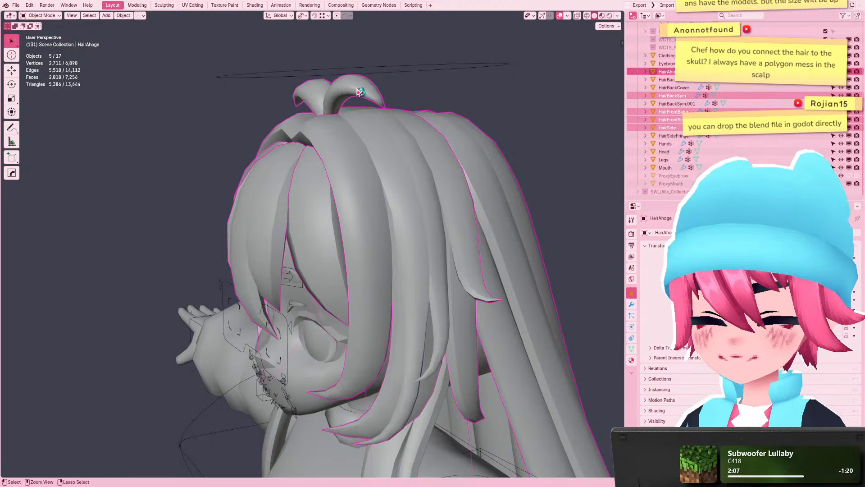
pyautogui.hotkey('shift', 'h')
# Examine the isolated hair meshes from beneath, the side and the front, checking how the strands meet at the scalp
pyautogui.moveTo(365, 238); pyautogui.dragTo(411, 225, button='middle')
pyautogui.moveTo(358, 189); pyautogui.dragTo(370, 198, button='middle')
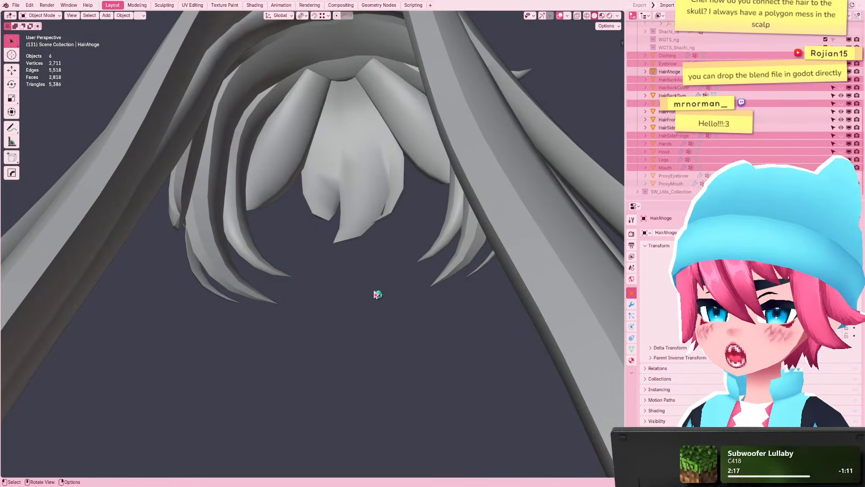
pyautogui.keyDown('ctrl'); pyautogui.moveTo(438, 163); pyautogui.dragTo(203, 283, button='right'); pyautogui.keyUp('ctrl')
pyautogui.keyDown('ctrl'); pyautogui.moveTo(375, 52); pyautogui.dragTo(210, 272, button='right'); pyautogui.keyUp('ctrl')
pyautogui.keyDown('ctrl'); pyautogui.moveTo(364, 58); pyautogui.dragTo(180, 250, button='right'); pyautogui.keyUp('ctrl')
pyautogui.moveTo(365, 60)
pyautogui.keyDown('ctrl'); pyautogui.mouseDown(button='right')
pyautogui.moveTo(243, 151)
pyautogui.moveTo(278, 311)
pyautogui.mouseUp(button='right'); pyautogui.keyUp('ctrl')
pyautogui.moveTo(371, 193)
pyautogui.mouseDown(button='middle')
pyautogui.moveTo(303, 184)
pyautogui.moveTo(331, 201)
pyautogui.moveTo(273, 197)
pyautogui.moveTo(359, 204)
pyautogui.moveTo(338, 213)
pyautogui.mouseUp(button='middle')
pyautogui.click(304, 178)
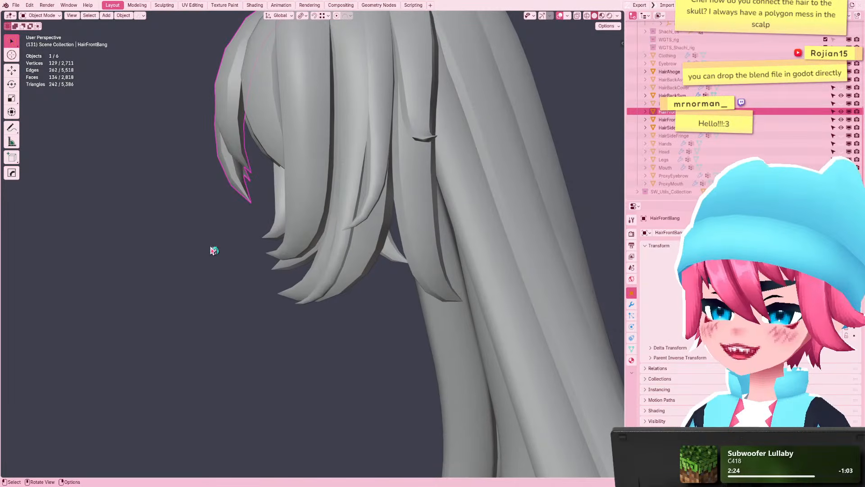
pyautogui.click(200, 254)
pyautogui.moveTo(209, 251); pyautogui.dragTo(352, 107, button='middle')
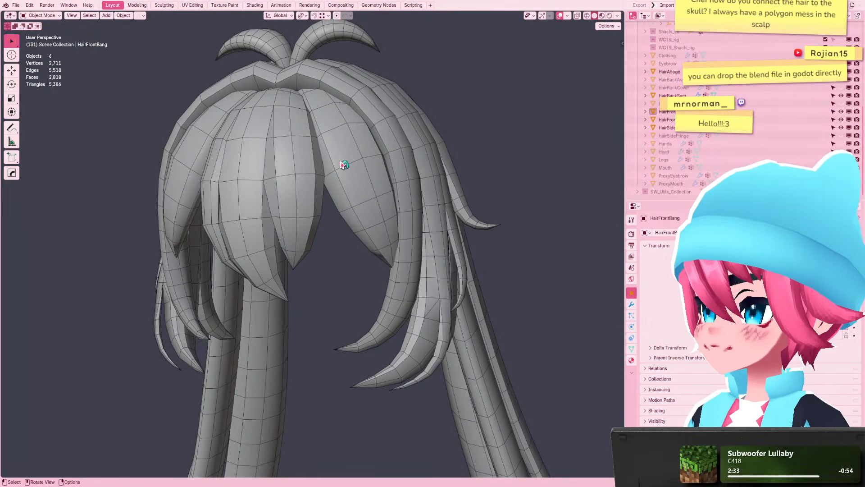
pyautogui.moveTo(339, 167); pyautogui.dragTo(347, 130, button='middle')
pyautogui.keyDown('shift'); pyautogui.moveTo(270, 166); pyautogui.dragTo(356, 252, button='middle'); pyautogui.keyUp('shift')
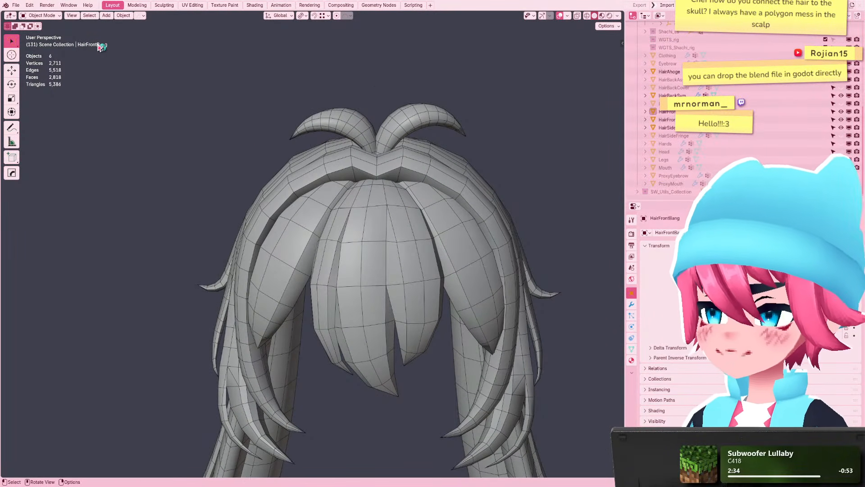
pyautogui.click(17, 5)
pyautogui.moveTo(79, 31)
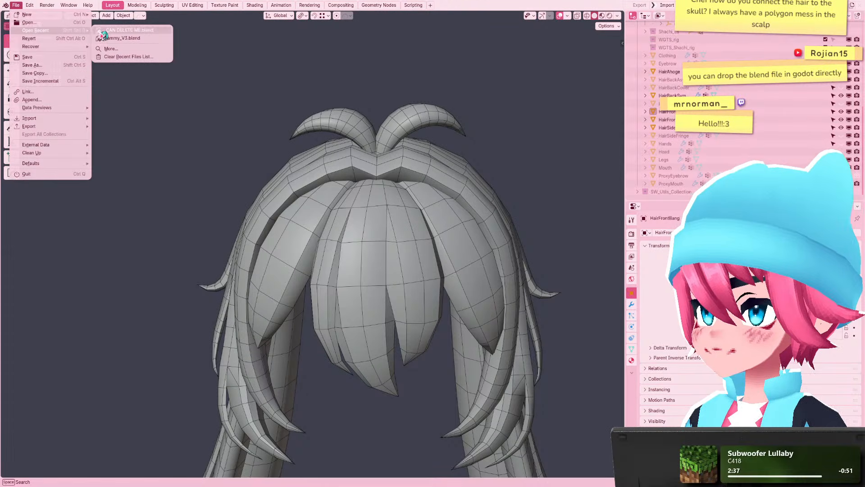
pyautogui.click(122, 38)
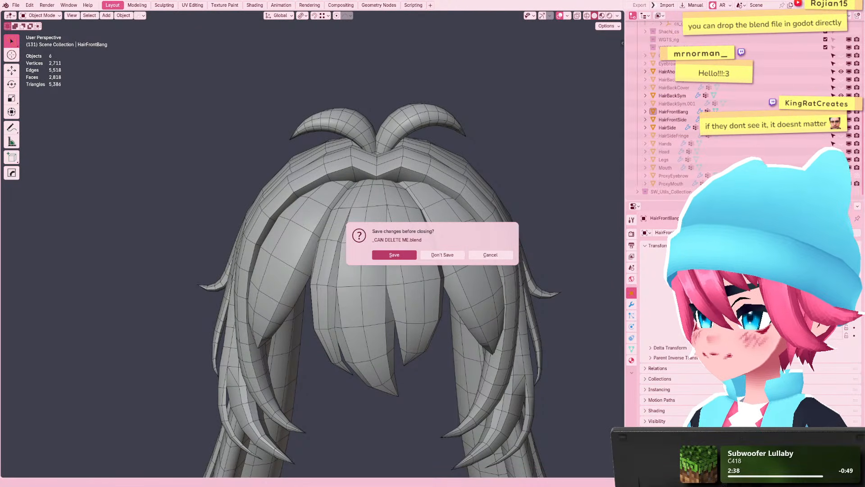
pyautogui.click(455, 259)
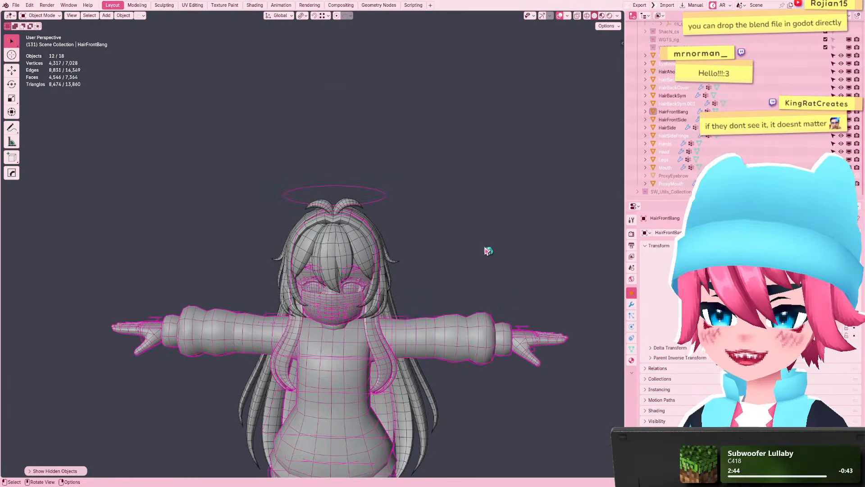
# Inspect the full character's head and hair, temporarily hiding a selected piece and unhiding it again
pyautogui.moveTo(437, 185); pyautogui.dragTo(388, 203, button='middle')
pyautogui.click(486, 213)
pyautogui.scroll(4, 383, 202)
pyautogui.moveTo(325, 191); pyautogui.dragTo(317, 255, button='middle')
pyautogui.click(359, 193)
pyautogui.click(352, 210)
pyautogui.press('h')
pyautogui.hotkey('alt', 'h')
pyautogui.click(338, 239)
pyautogui.scroll(-4, 336, 237)
# Temporarily hide the clothing to examine the body beneath it, and restore it
pyautogui.click(314, 253)
pyautogui.moveTo(295, 219); pyautogui.dragTo(323, 251, button='middle')
pyautogui.press('z')
pyautogui.press('z')
pyautogui.keyDown('shift'); pyautogui.moveTo(297, 178); pyautogui.dragTo(360, 305, button='middle'); pyautogui.keyUp('shift')
pyautogui.click(323, 252)
pyautogui.press('h')
pyautogui.hotkey('alt', 'h')
pyautogui.click(486, 268)
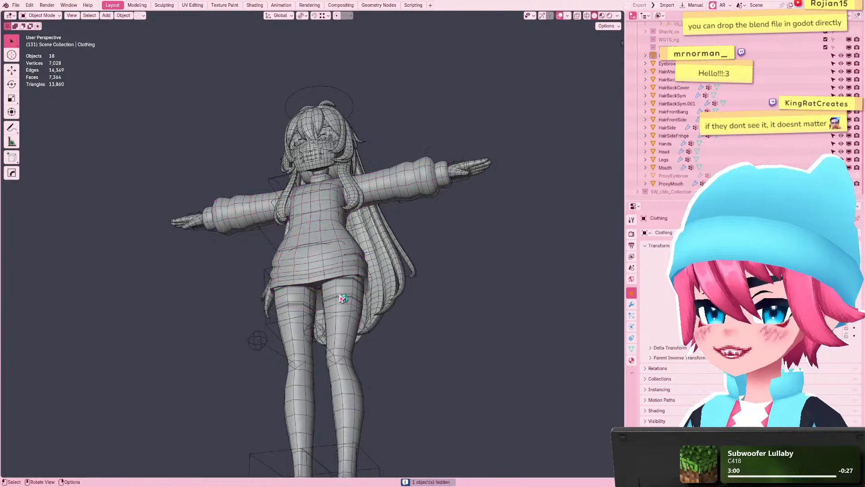
# Examine the legs and upper clothing from several angles, briefly hiding the clothing and undoing the hide
pyautogui.moveTo(486, 268); pyautogui.dragTo(406, 258, button='middle')
pyautogui.moveTo(361, 239); pyautogui.dragTo(339, 245, button='middle')
pyautogui.click(339, 246)
pyautogui.click(346, 285)
pyautogui.moveTo(351, 191); pyautogui.dragTo(366, 207, button='middle')
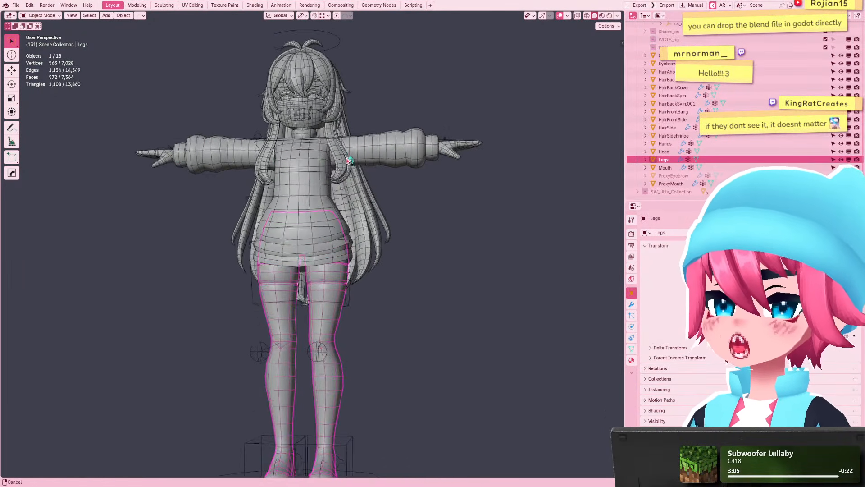
pyautogui.keyDown('shift'); pyautogui.moveTo(347, 159); pyautogui.dragTo(356, 243, button='middle'); pyautogui.keyUp('shift')
pyautogui.scroll(3, 332, 242)
pyautogui.click(371, 279)
pyautogui.moveTo(375, 288); pyautogui.dragTo(359, 278, button='middle')
pyautogui.keyDown('shift'); pyautogui.moveTo(414, 248); pyautogui.dragTo(380, 294, button='middle'); pyautogui.keyUp('shift')
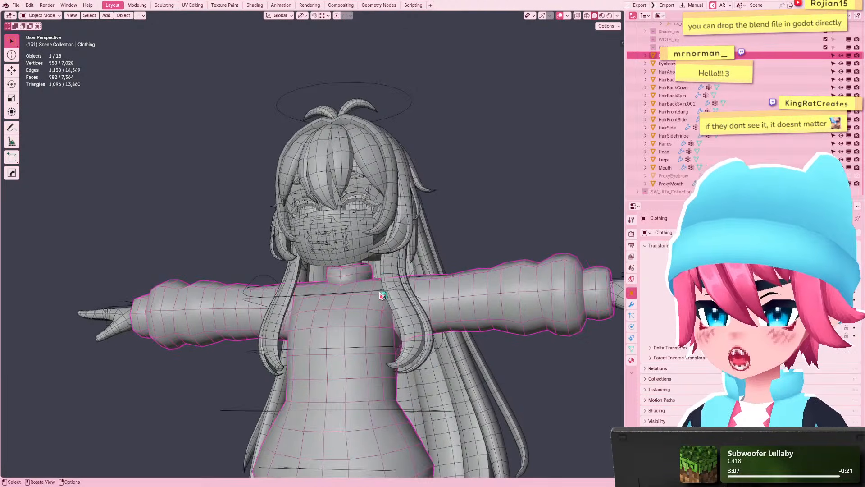
pyautogui.scroll(3, 381, 293)
pyautogui.moveTo(446, 284); pyautogui.dragTo(265, 245, button='middle')
pyautogui.press('h')
pyautogui.hotkey('ctrl', 'z')
# Open the recent file Hammy_V3.blend without saving changes to the current file
pyautogui.click(15, 5)
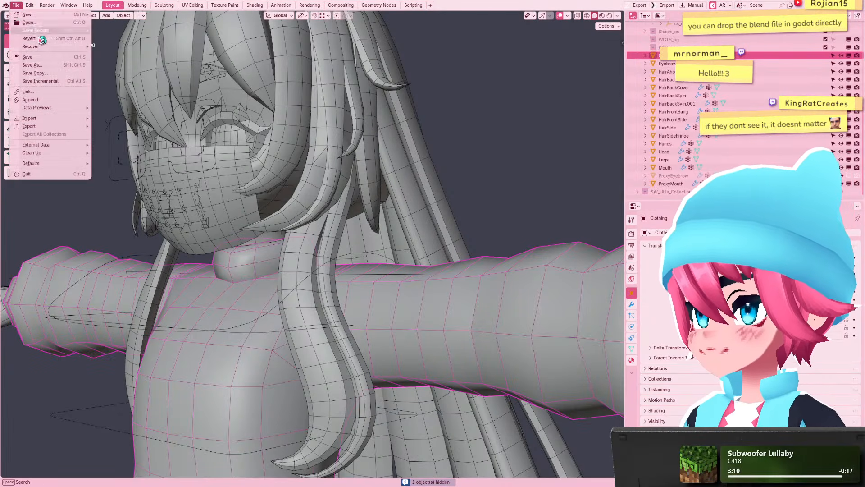
pyautogui.moveTo(45, 30)
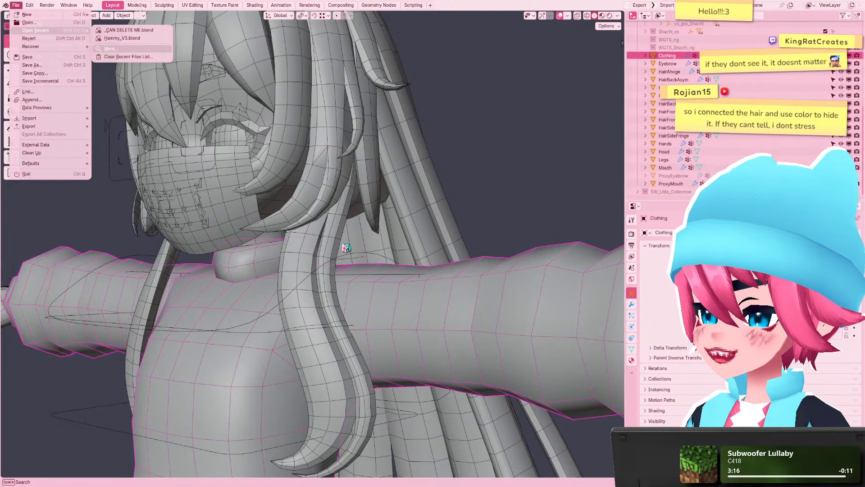
pyautogui.click(161, 39)
pyautogui.click(437, 253)
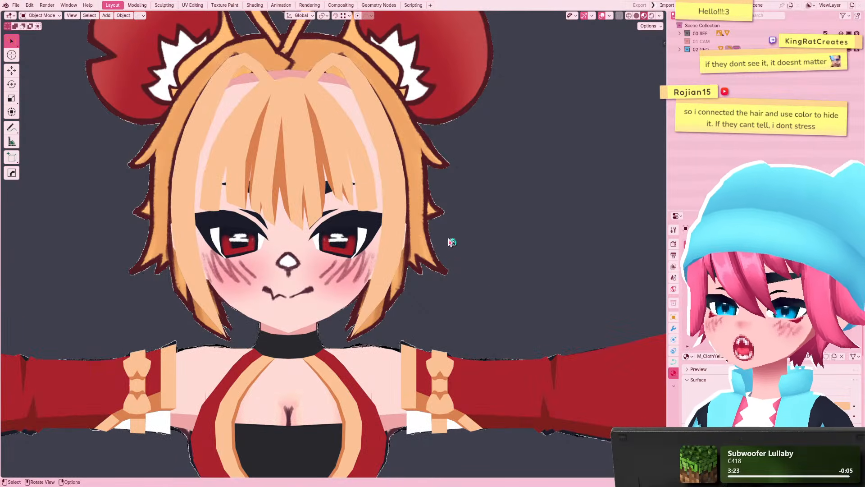
# Switch the viewport to solid shading and check the long face-framing hair strands against the head
pyautogui.scroll(-2, 356, 235)
pyautogui.scroll(4, 353, 234)
pyautogui.keyDown('shift'); pyautogui.moveTo(335, 214); pyautogui.dragTo(381, 322, button='middle'); pyautogui.keyUp('shift')
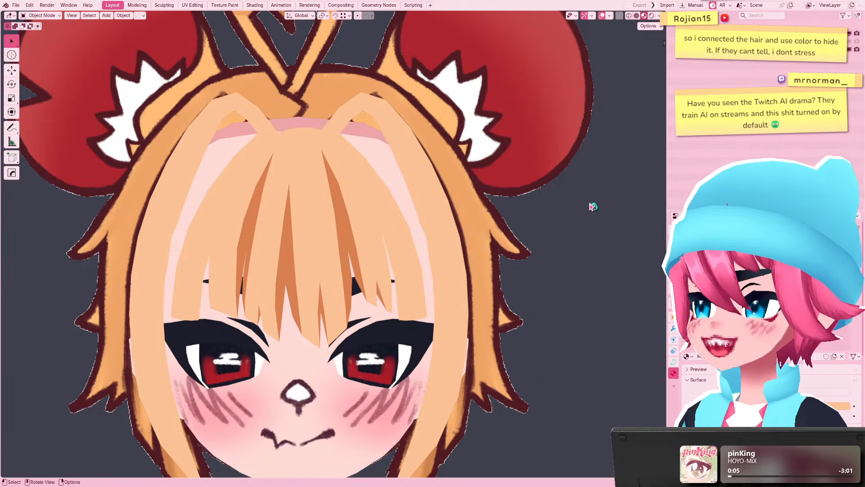
pyautogui.click(430, 224)
pyautogui.scroll(-5, 429, 224)
pyautogui.scroll(3, 362, 230)
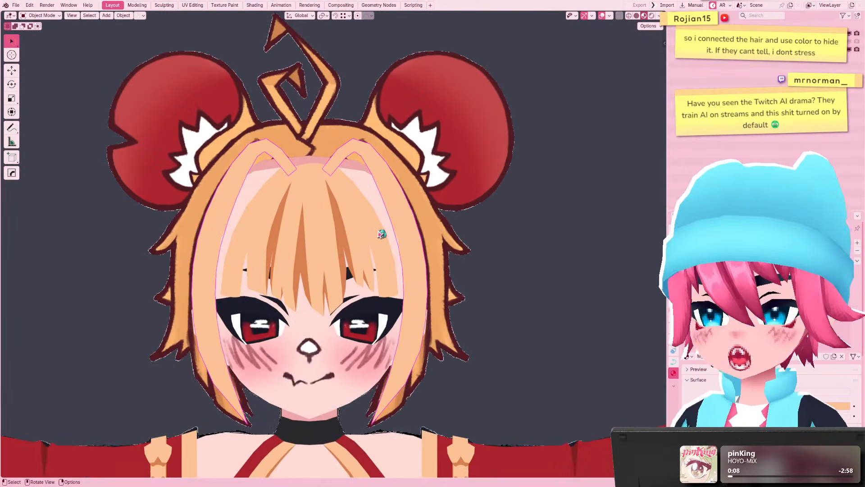
pyautogui.press('z')
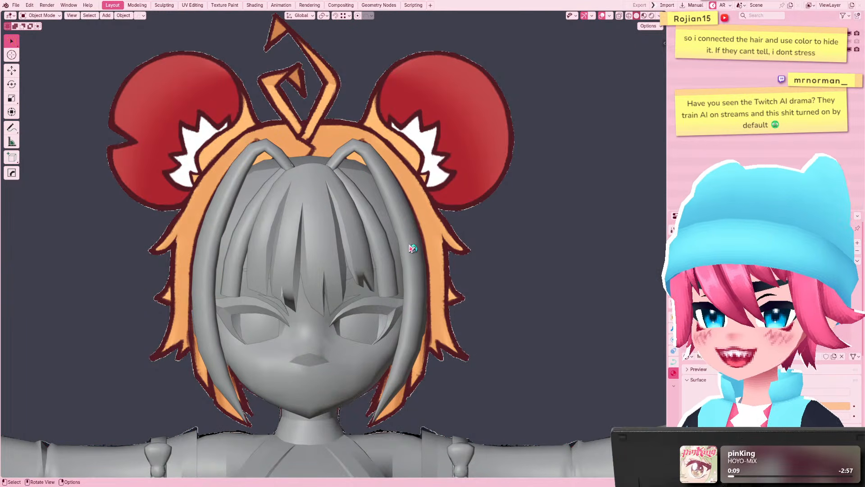
pyautogui.click(412, 249)
pyautogui.click(492, 295)
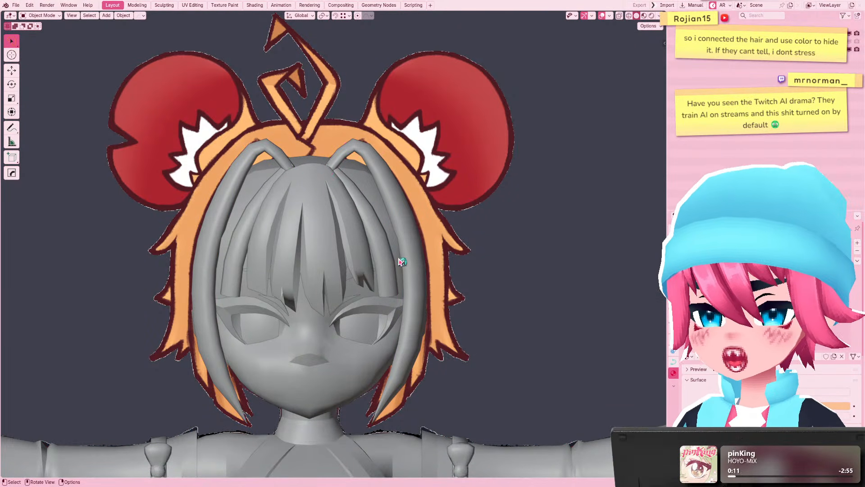
pyautogui.click(419, 248)
pyautogui.scroll(-3, 422, 259)
pyautogui.scroll(4, 412, 234)
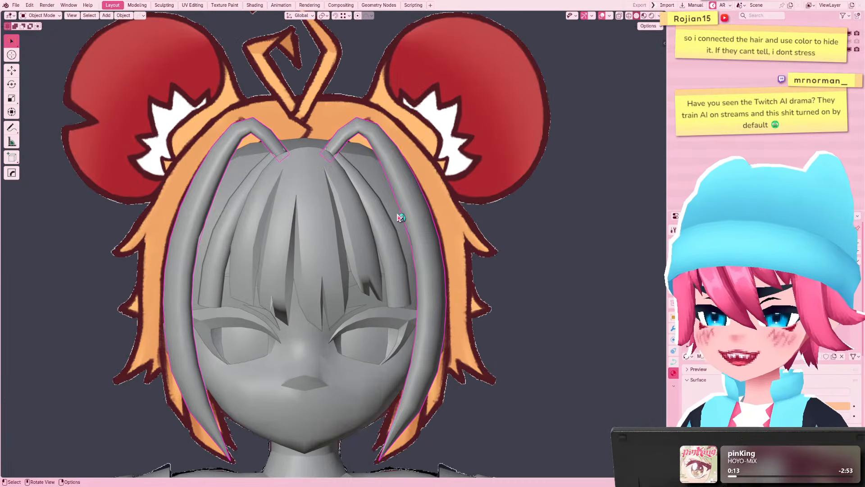
pyautogui.moveTo(401, 216); pyautogui.dragTo(434, 213, button='middle')
pyautogui.click(507, 212)
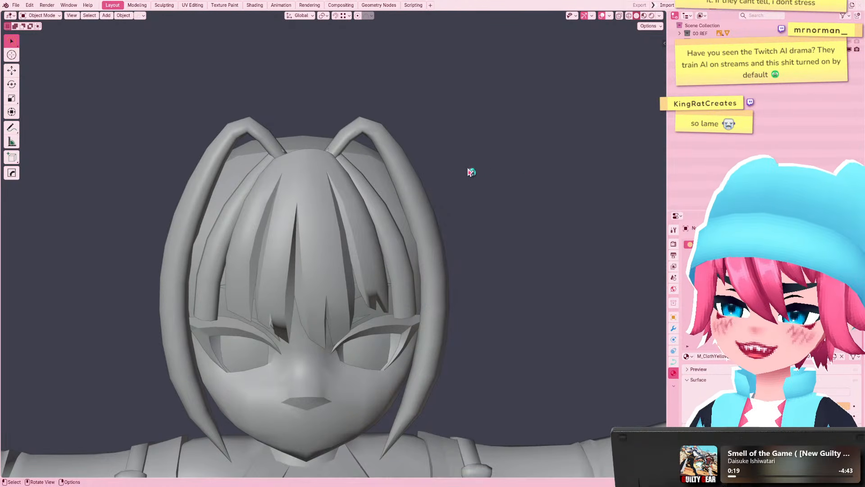
# In front view, move the second control point of the long framing strand's curve about -0.0034 m along X
pyautogui.moveTo(449, 169); pyautogui.dragTo(412, 189, button='middle')
pyautogui.click(407, 207)
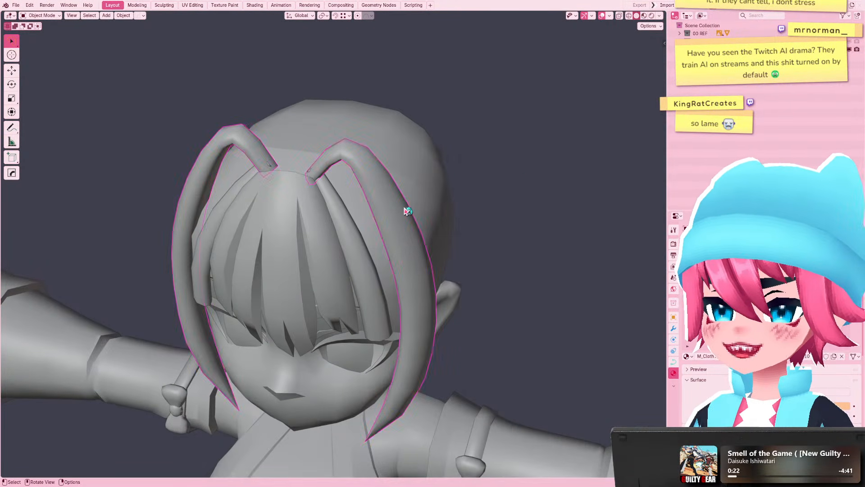
pyautogui.press('KP_1')
pyautogui.press('Tab')
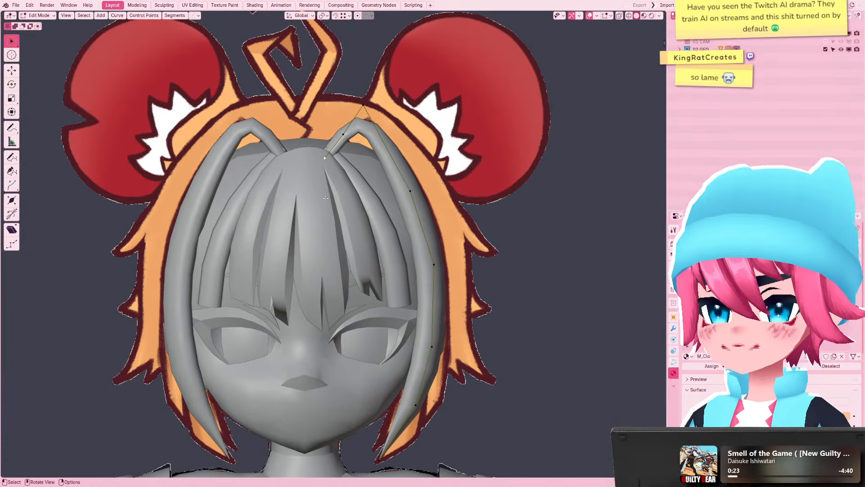
pyautogui.scroll(5, 401, 289)
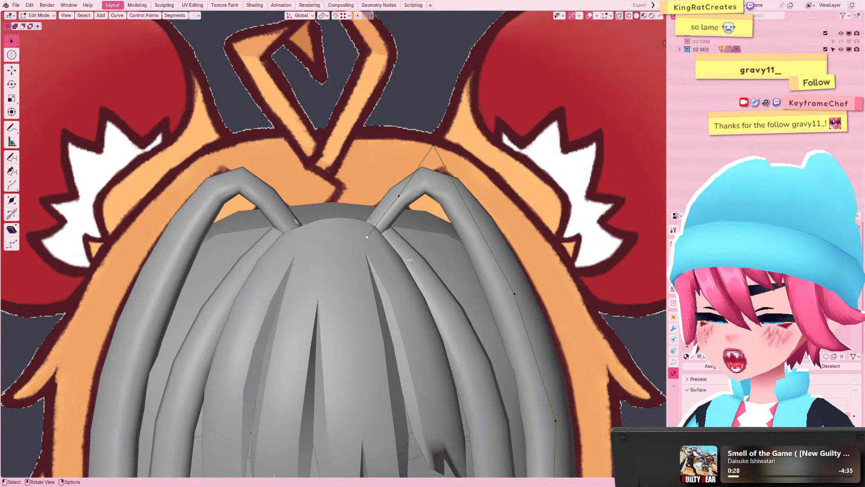
pyautogui.click(400, 197)
pyautogui.press('g')
pyautogui.press('x')
pyautogui.click(394, 201)
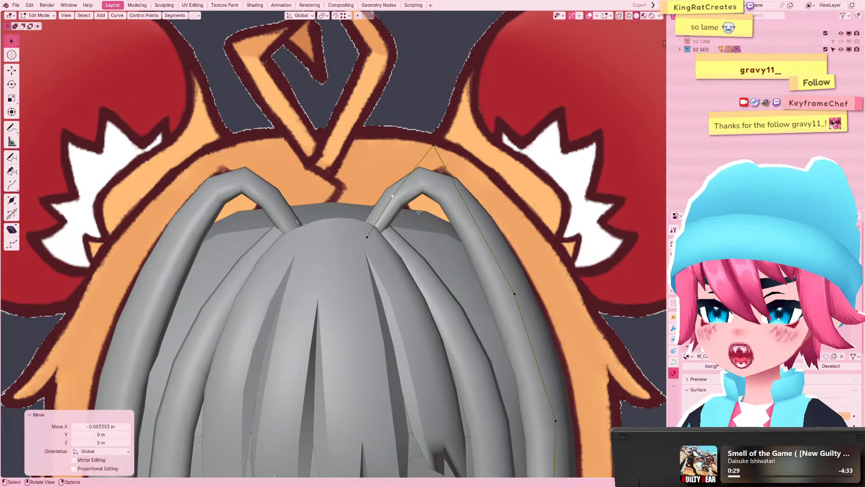
pyautogui.press('Tab')
pyautogui.click(543, 190)
pyautogui.scroll(-5, 550, 212)
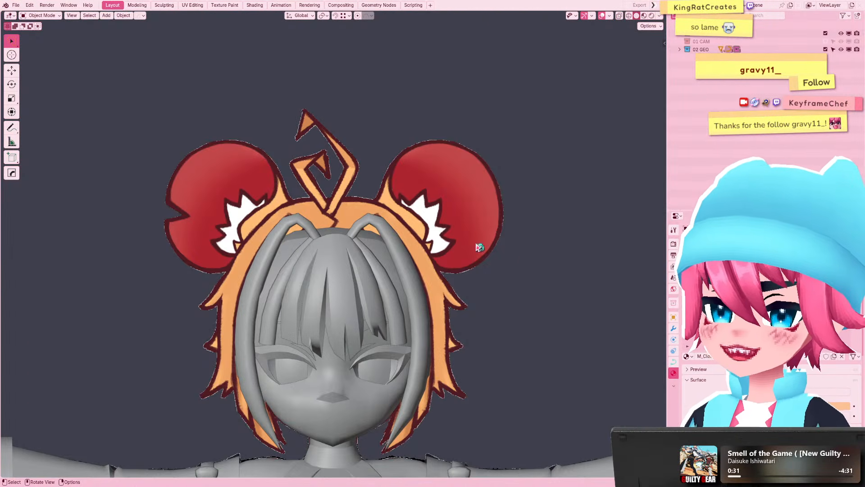
# Slightly rotate the root-end control points of the framing strand's curve in front view
pyautogui.scroll(4, 477, 243)
pyautogui.click(457, 206)
pyautogui.press('Tab')
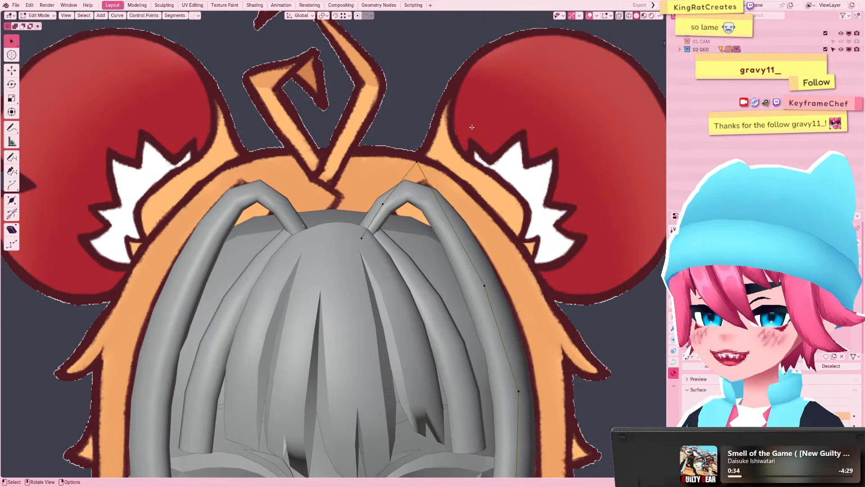
pyautogui.click(382, 205)
pyautogui.press('Tab')
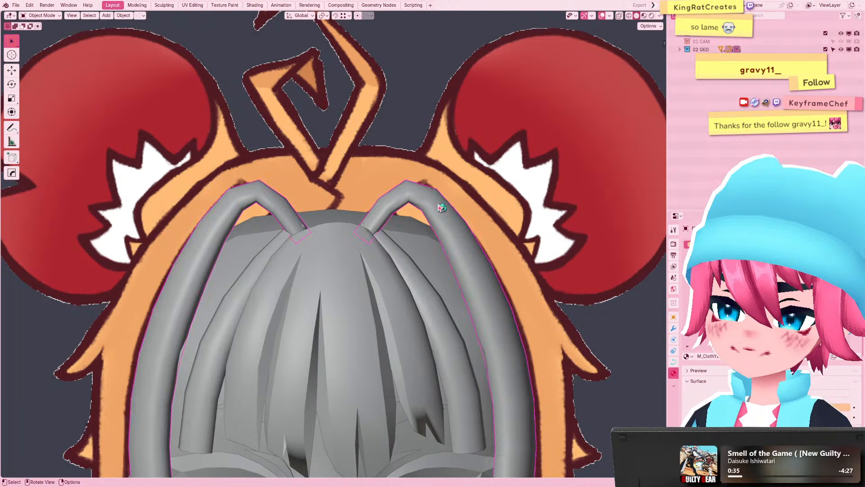
pyautogui.scroll(-5, 531, 326)
pyautogui.scroll(5, 473, 315)
pyautogui.scroll(-5, 473, 314)
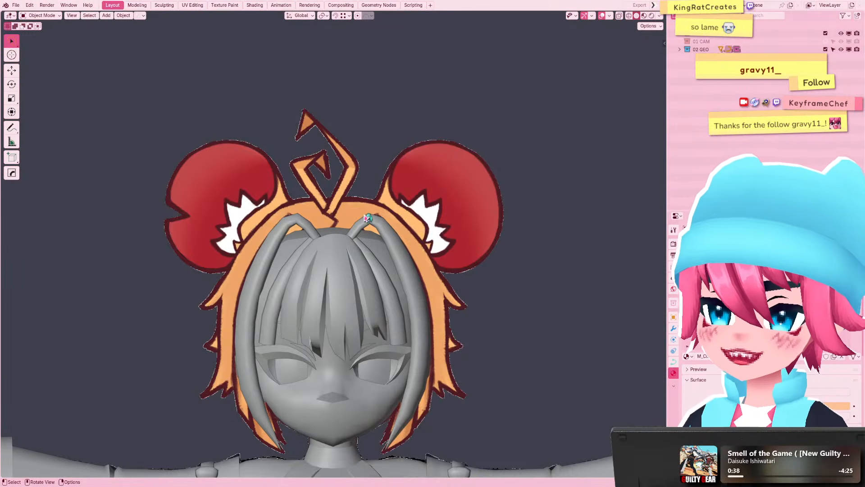
pyautogui.scroll(5, 405, 205)
pyautogui.press('Tab')
pyautogui.press('r')
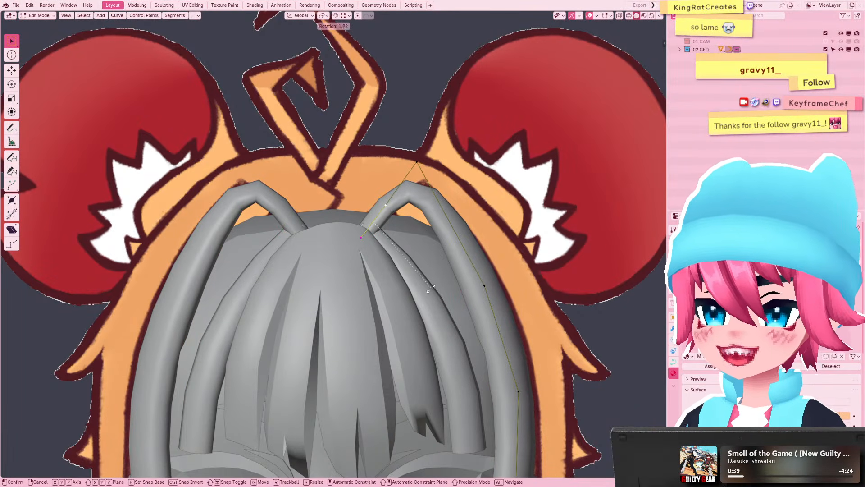
pyautogui.click(426, 292)
# Nudge the strand's second control point about 0.002 m outward and down, and return to Object Mode
pyautogui.click(389, 208)
pyautogui.press('g')
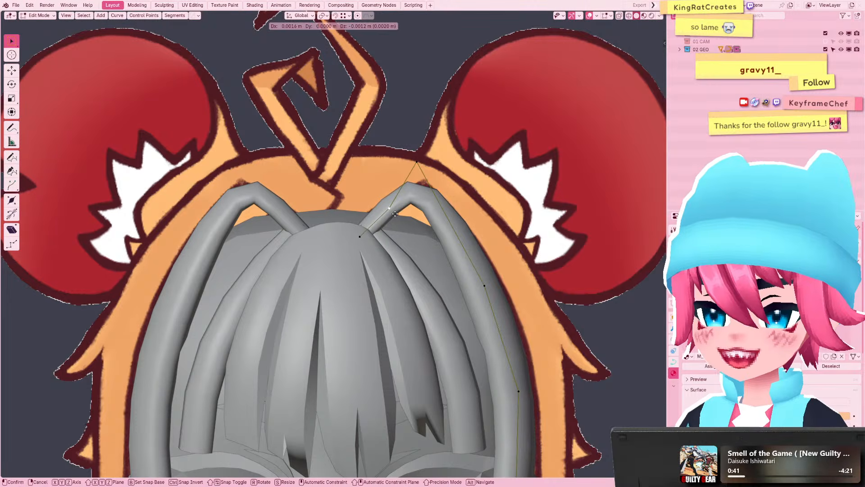
pyautogui.click(392, 210)
pyautogui.scroll(-5, 410, 359)
pyautogui.press('Tab')
# Examine the reshaped framing strands from above and from the front against the reference drawing
pyautogui.moveTo(410, 359); pyautogui.dragTo(389, 257, button='middle')
pyautogui.click(386, 256)
pyautogui.scroll(3, 332, 273)
pyautogui.moveTo(332, 273); pyautogui.dragTo(381, 279, button='middle')
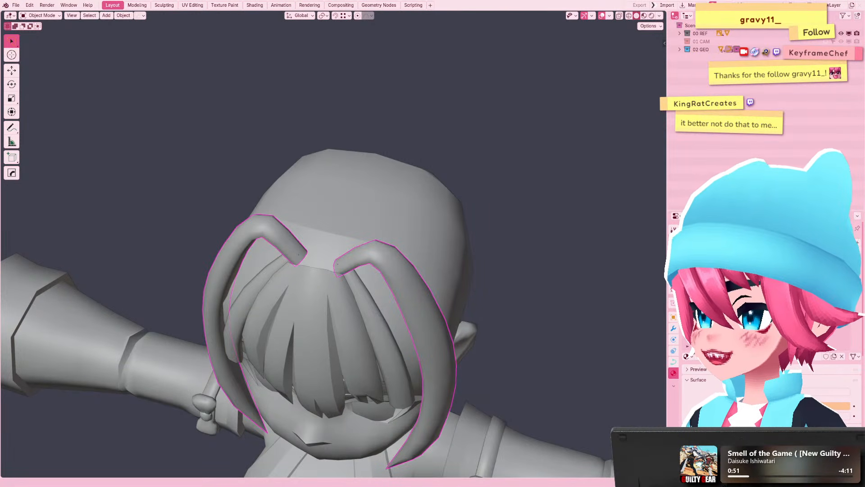
pyautogui.moveTo(364, 329); pyautogui.dragTo(389, 292, button='middle')
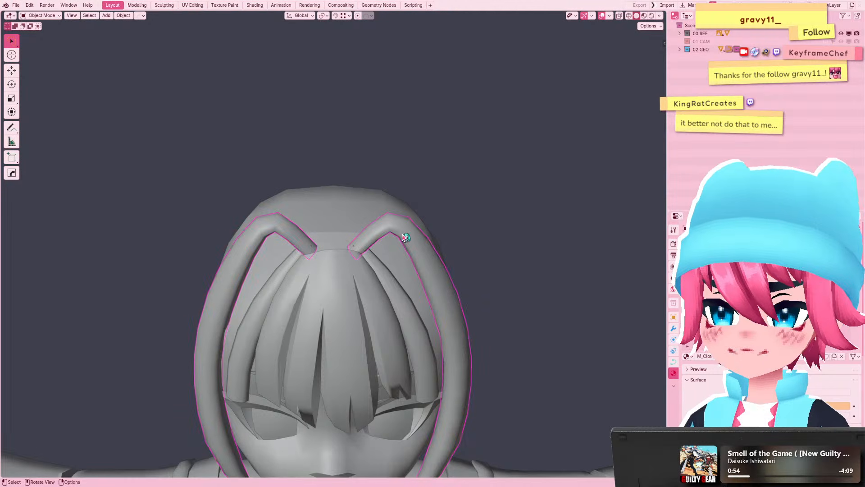
pyautogui.press('KP_1')
pyautogui.scroll(5, 411, 189)
pyautogui.press('Tab')
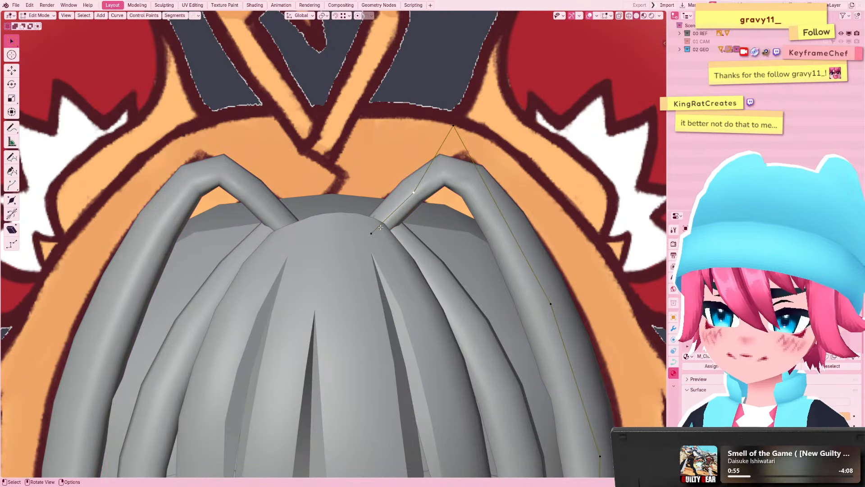
pyautogui.scroll(-4, 414, 202)
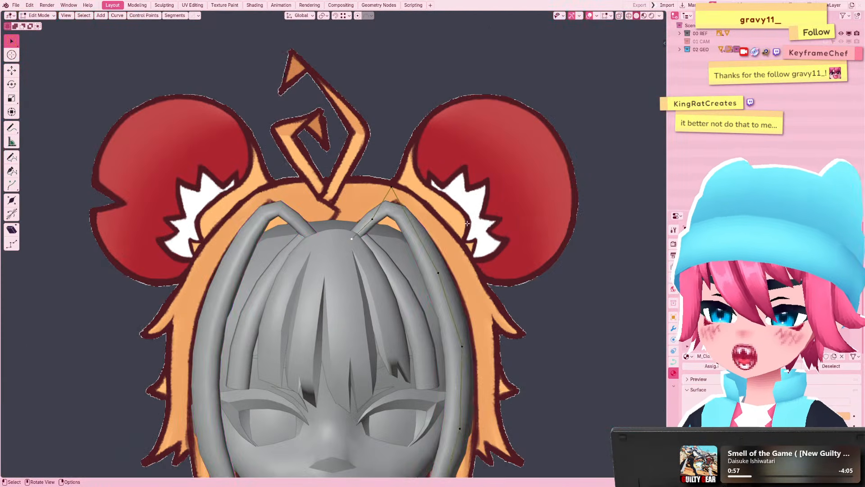
pyautogui.press('Tab')
pyautogui.click(524, 266)
pyautogui.keyDown('shift'); pyautogui.moveTo(525, 339); pyautogui.dragTo(506, 271, button='middle'); pyautogui.keyUp('shift')
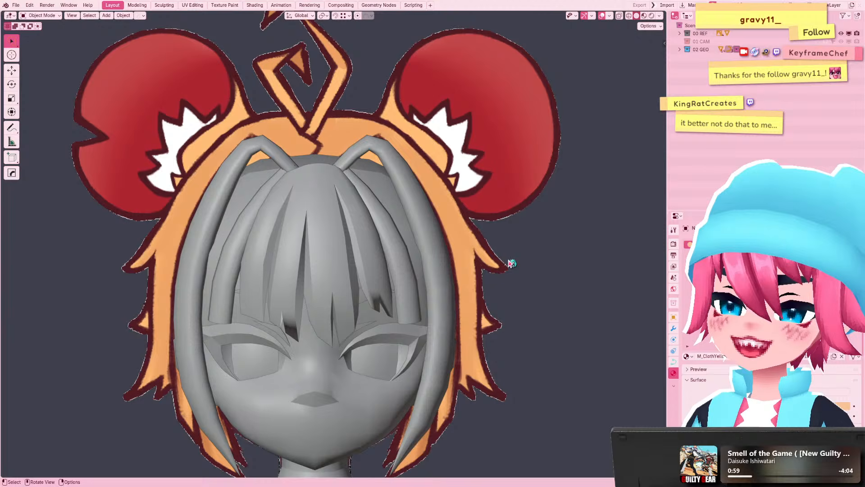
# In side view, align the framing strand's lower control points in a straight vertical line by scaling them to 0 along Y
pyautogui.click(442, 279)
pyautogui.press('Tab')
pyautogui.keyDown('shift'); pyautogui.click(429, 207); pyautogui.keyUp('shift')
pyautogui.moveTo(430, 208); pyautogui.dragTo(440, 254, button='middle')
pyautogui.press('KP_3')
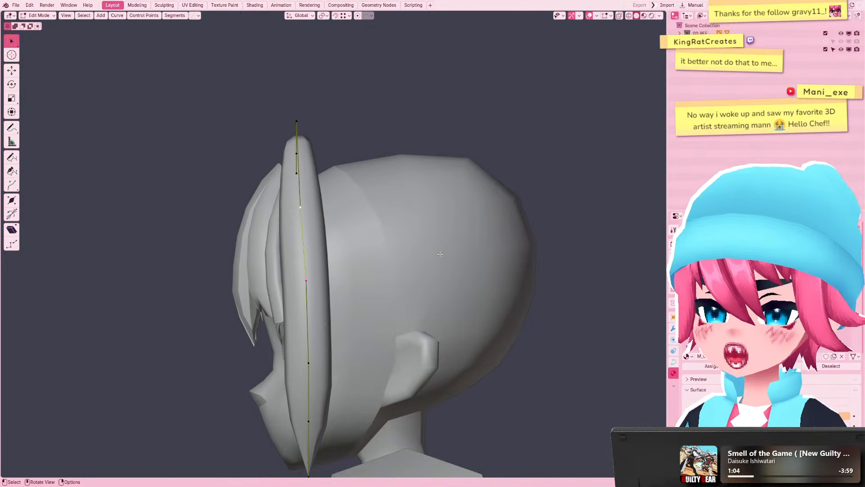
pyautogui.keyDown('shift'); pyautogui.moveTo(326, 396); pyautogui.dragTo(328, 342, button='middle'); pyautogui.keyUp('shift')
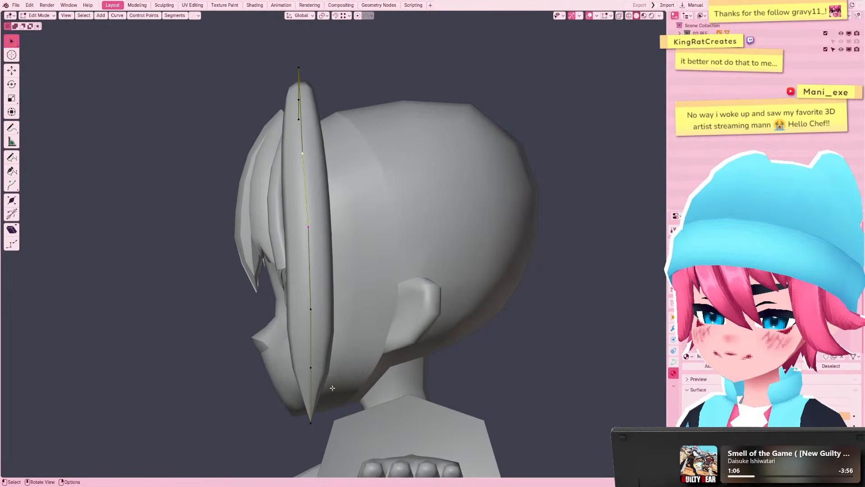
pyautogui.moveTo(352, 450); pyautogui.dragTo(311, 304)
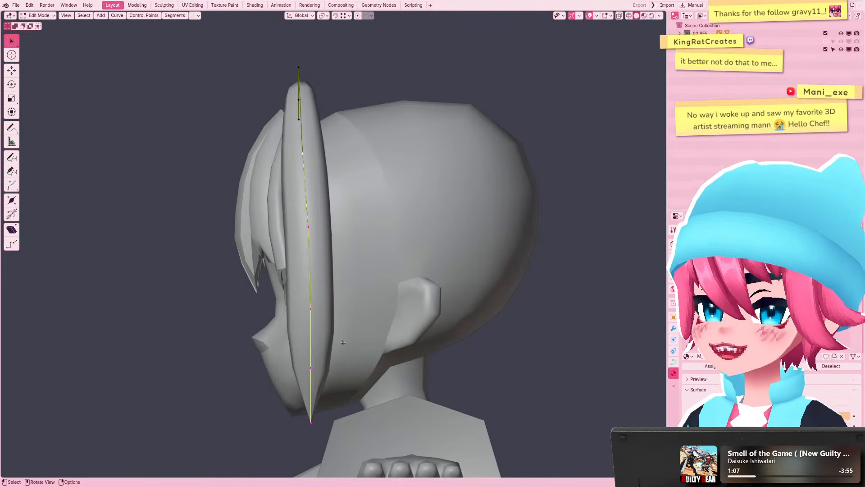
pyautogui.press('s')
pyautogui.write('zy')
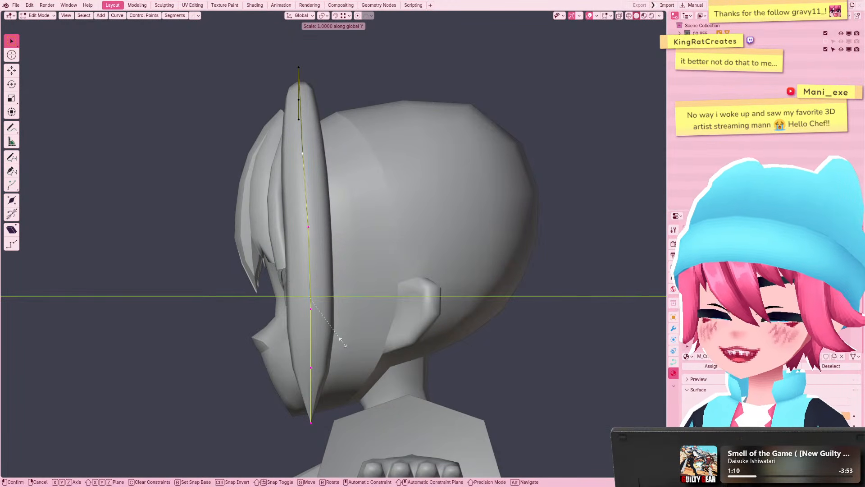
pyautogui.write('0')
pyautogui.press('Return')
# Rotate the strand's lower control points by about 3.6° in side view, shift the upper one along Y, and return to Object Mode
pyautogui.press('r')
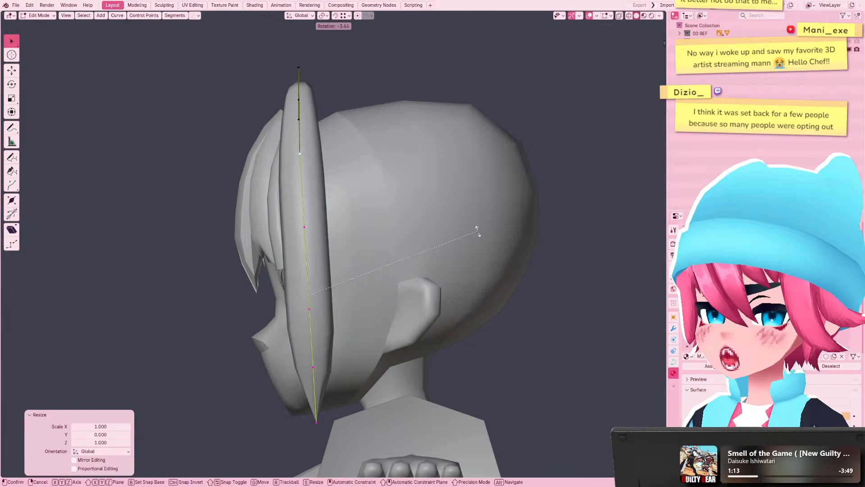
pyautogui.click(478, 231)
pyautogui.press('g')
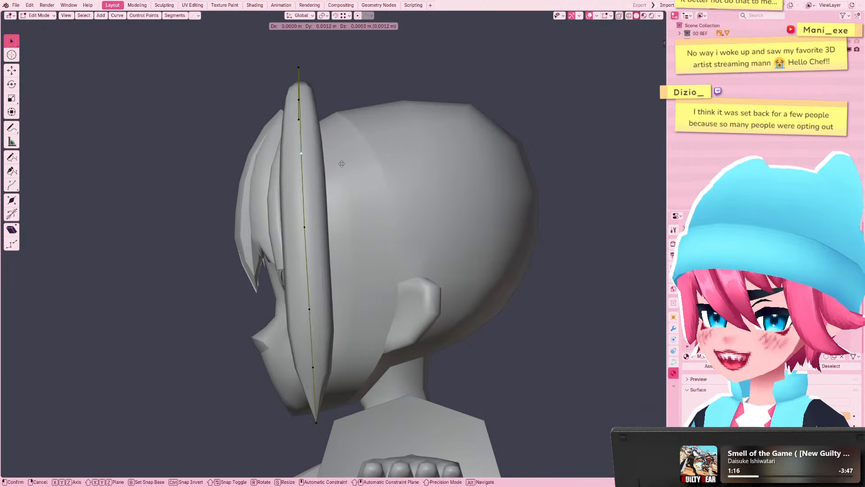
pyautogui.press('y')
pyautogui.click(369, 147)
pyautogui.press('Tab')
pyautogui.click(411, 91)
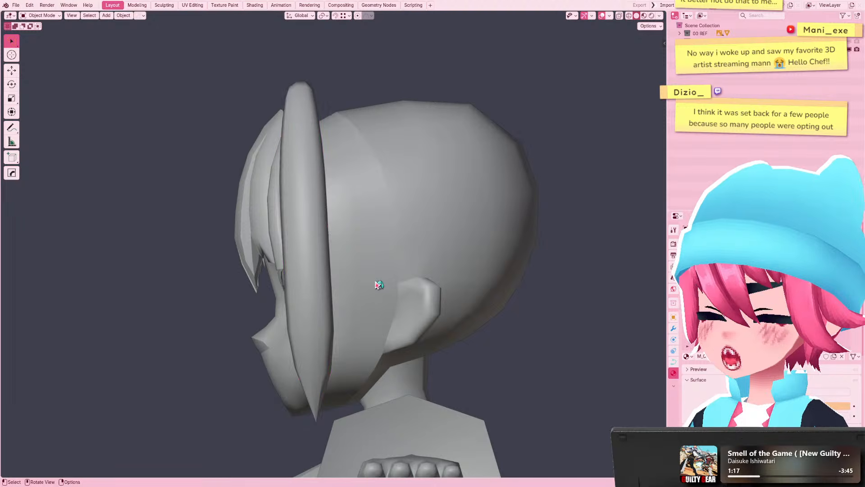
# In front view, move the control point above the strand's tip about -0.005 m along X and -0.007 m along Z, and save the file
pyautogui.click(318, 379)
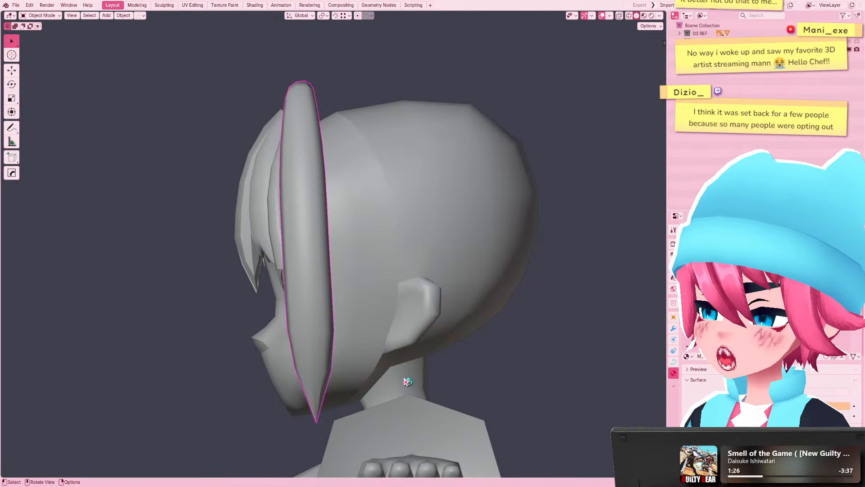
pyautogui.scroll(1, 380, 351)
pyautogui.press('Tab')
pyautogui.keyDown('shift'); pyautogui.moveTo(331, 410); pyautogui.dragTo(436, 359, button='middle'); pyautogui.keyUp('shift')
pyautogui.click(340, 346)
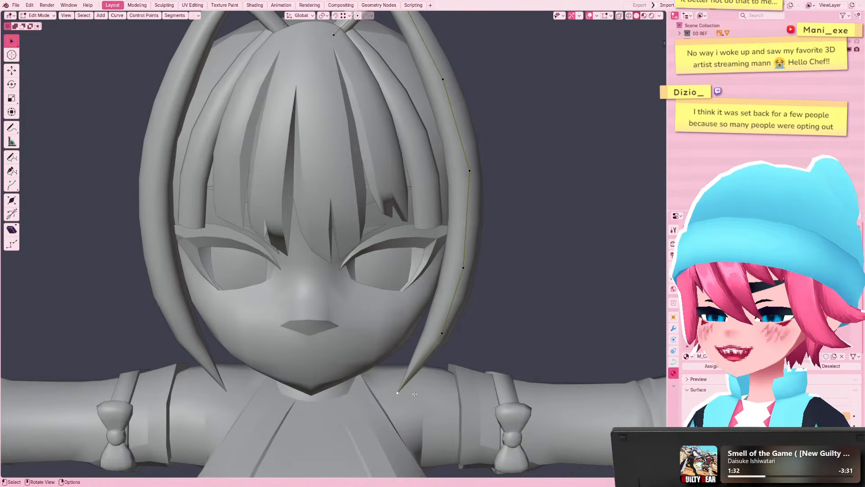
pyautogui.press('KP_1')
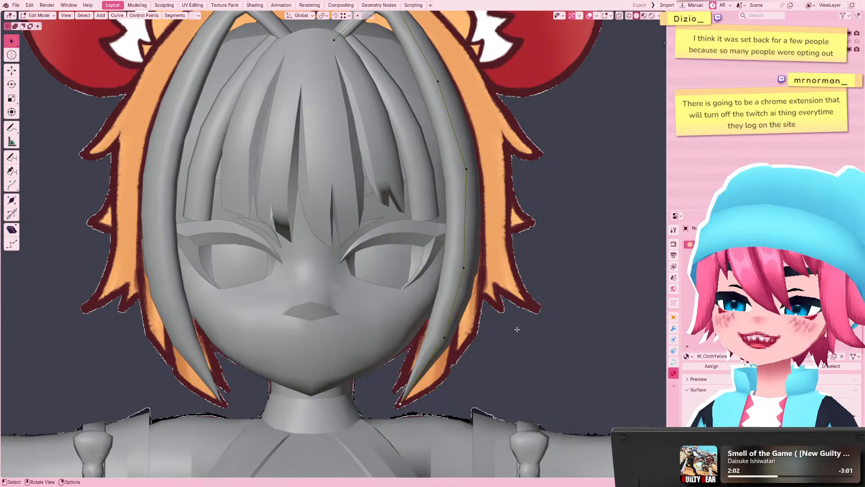
pyautogui.click(444, 337)
pyautogui.press('g')
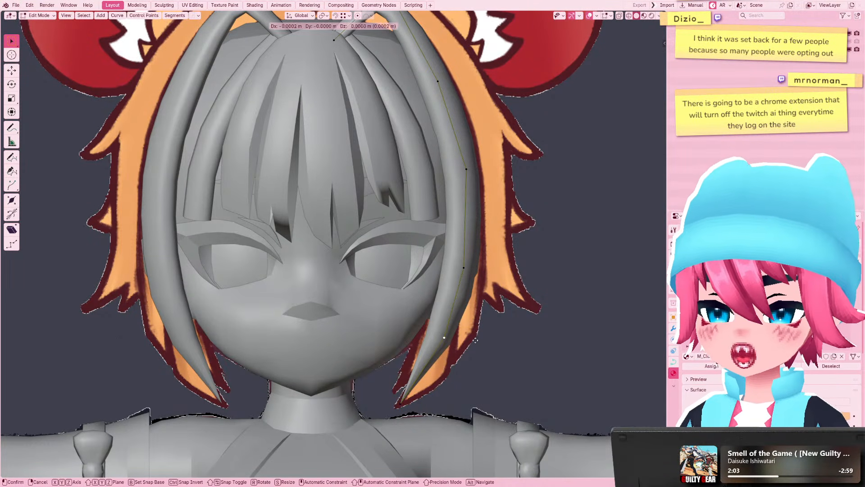
pyautogui.click(468, 350)
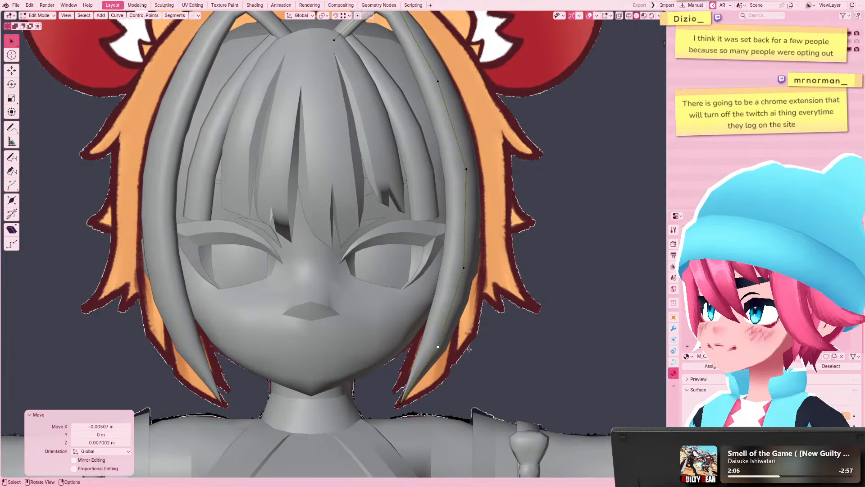
pyautogui.hotkey('ctrl', 's')
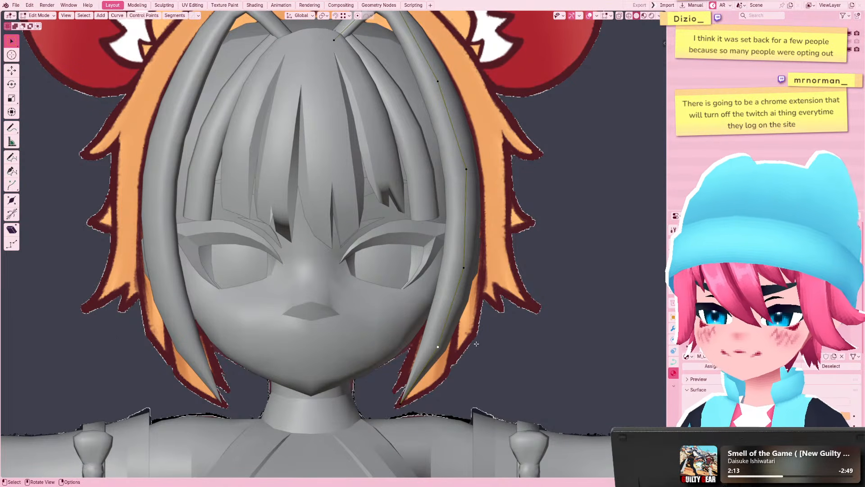
# Nudge the two control points above the strand's tip to follow the reference outline in front view
pyautogui.press('g')
pyautogui.click(489, 326)
pyautogui.click(483, 284)
pyautogui.press('g')
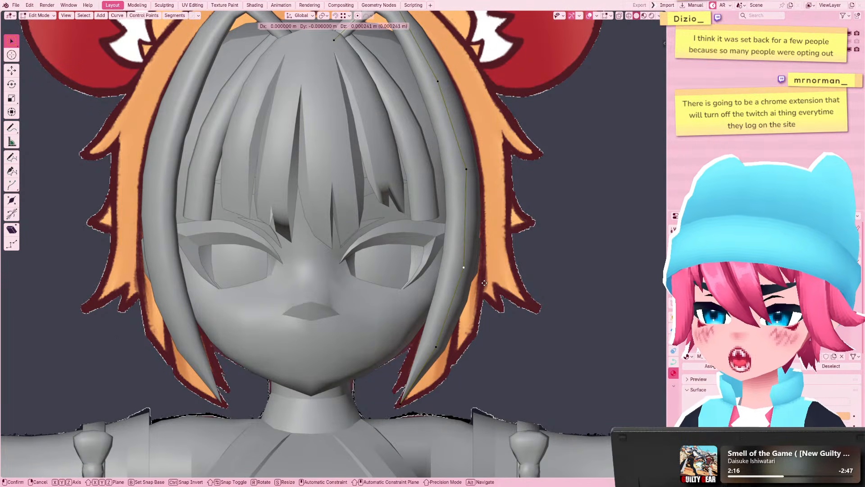
pyautogui.click(481, 283)
# Reposition the strand's upper side control point below the bend to fit the reference, and return to Object Mode
pyautogui.click(470, 173)
pyautogui.keyDown('shift'); pyautogui.moveTo(446, 88); pyautogui.dragTo(449, 183, button='middle'); pyautogui.keyUp('shift')
pyautogui.keyDown('shift'); pyautogui.click(446, 183); pyautogui.keyUp('shift')
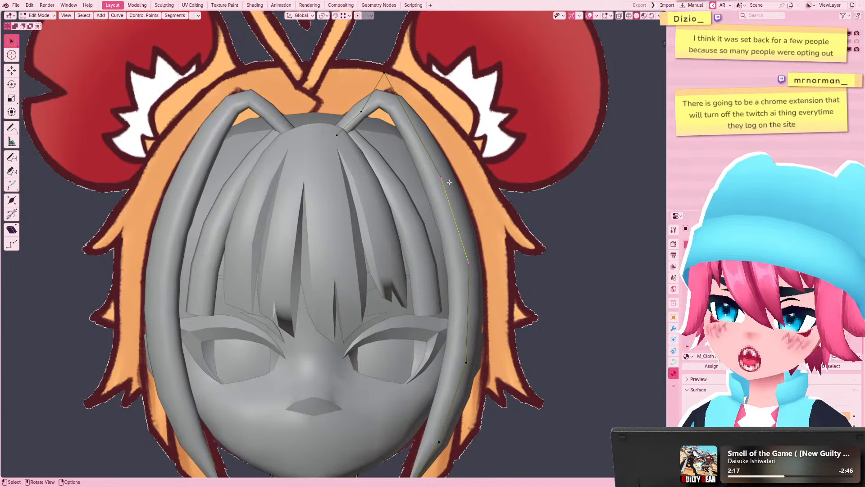
pyautogui.click(449, 183)
pyautogui.press('g')
pyautogui.click(470, 190)
pyautogui.scroll(-5, 470, 190)
pyautogui.press('Tab')
pyautogui.scroll(4, 517, 260)
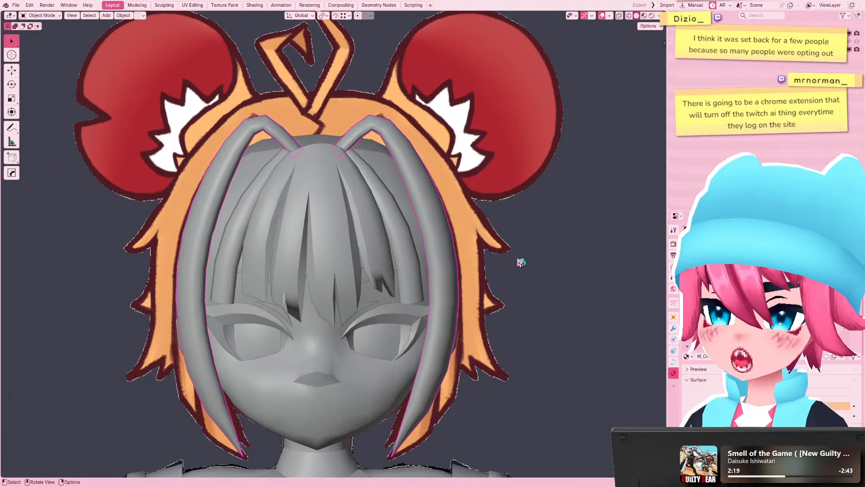
pyautogui.scroll(-4, 484, 375)
pyautogui.scroll(4, 462, 342)
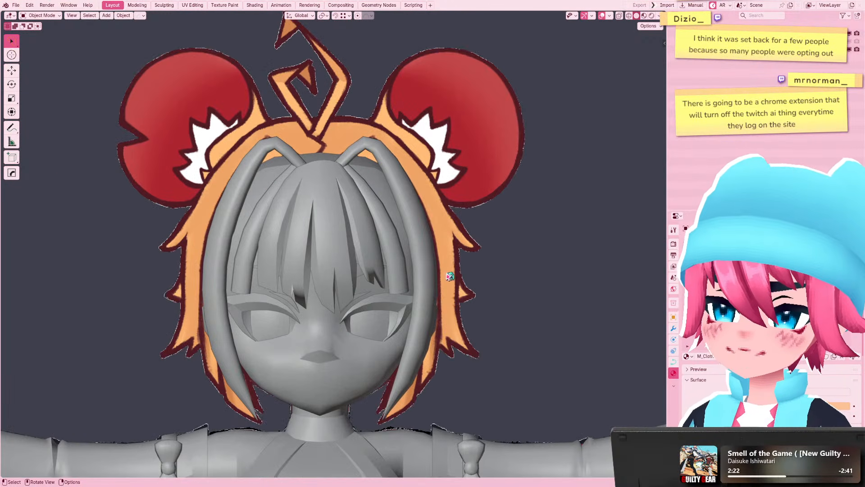
# Show wireframes and thin the strand at the control point above its tip by factors of about 0.903 and 0.94
pyautogui.click(423, 281)
pyautogui.press('Tab')
pyautogui.keyDown('shift'); pyautogui.moveTo(397, 352); pyautogui.dragTo(372, 322, button='middle'); pyautogui.keyUp('shift')
pyautogui.hotkey('shift', 'z')
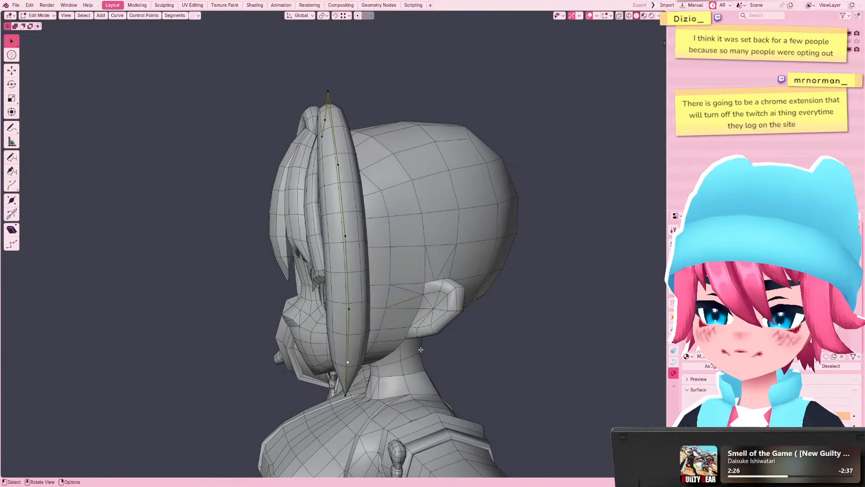
pyautogui.hotkey('alt', 's')
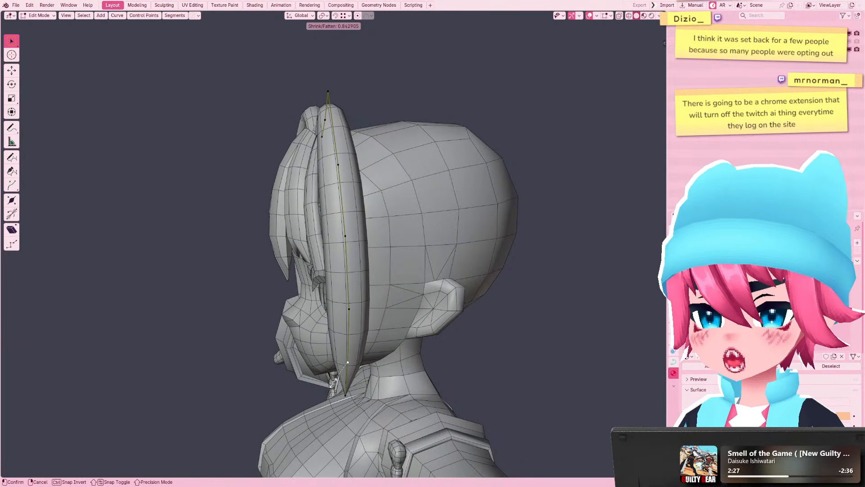
pyautogui.rightClick(333, 383)
pyautogui.hotkey('alt', 's')
pyautogui.click(515, 329)
pyautogui.hotkey('alt', 's')
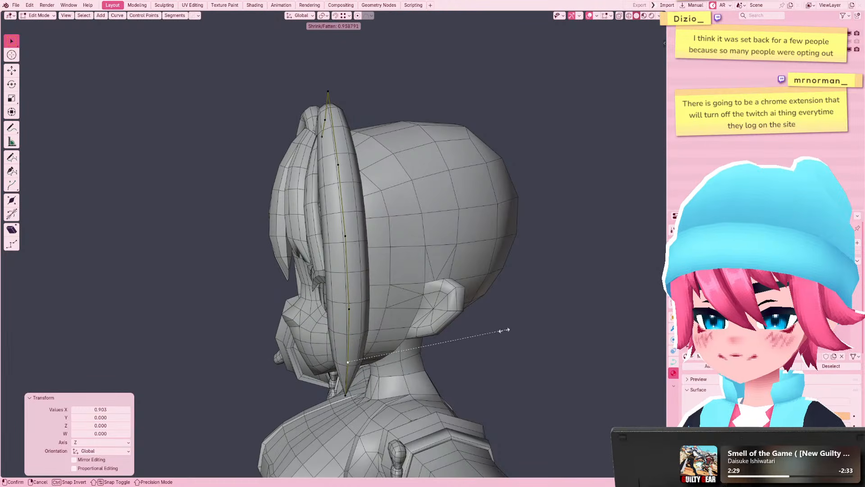
pyautogui.click(505, 330)
# In front view, nudge the strand's tip and the two control points above it, the third by about -0.0007 m X and -0.0017 m Z
pyautogui.moveTo(180, 392); pyautogui.dragTo(231, 379, button='middle')
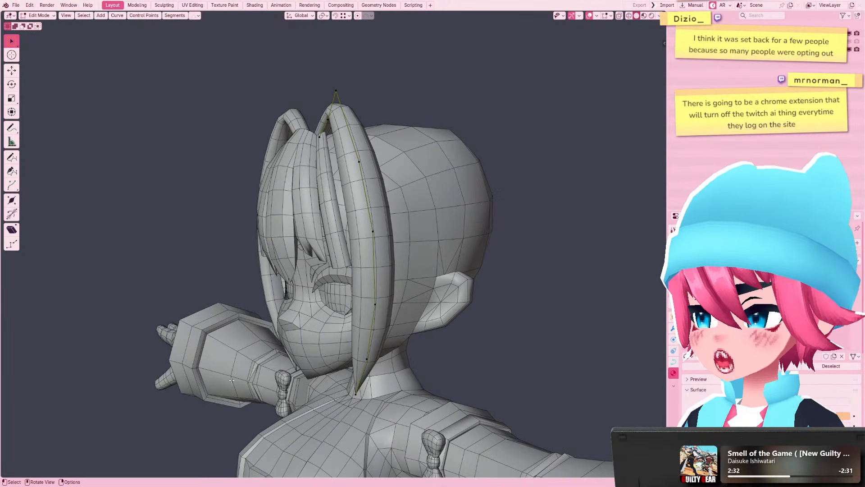
pyautogui.press('KP_1')
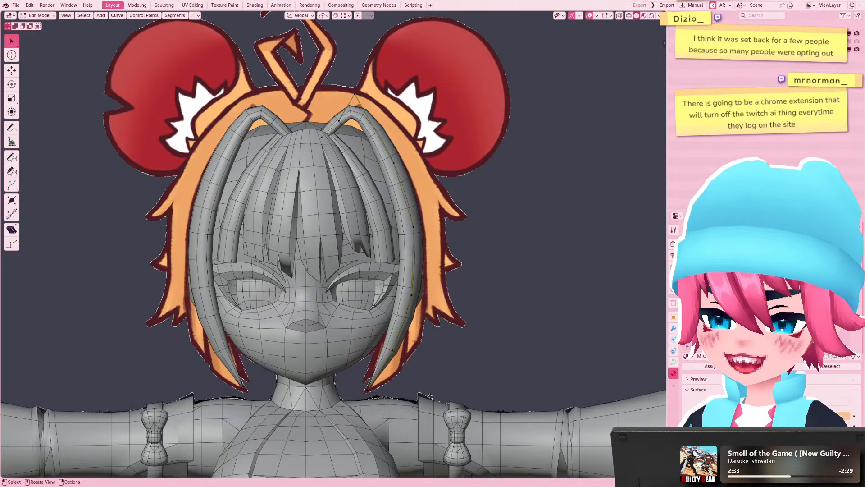
pyautogui.click(368, 390)
pyautogui.press('g')
pyautogui.click(367, 394)
pyautogui.click(392, 350)
pyautogui.press('g')
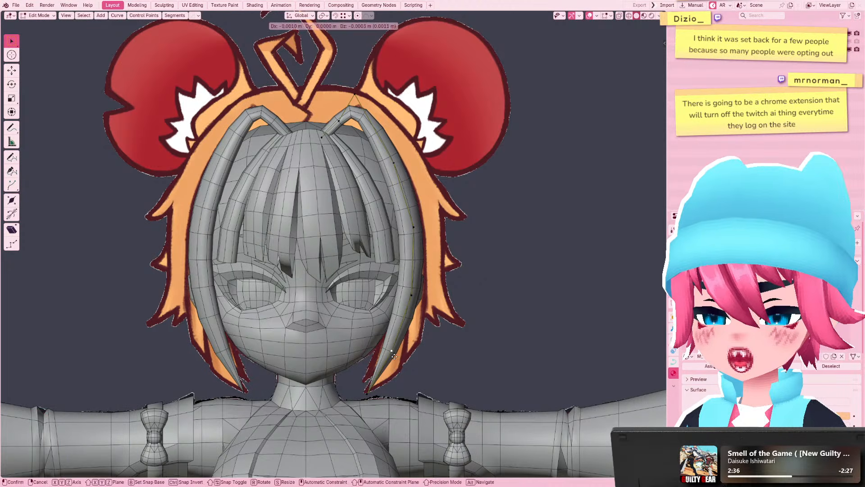
pyautogui.click(391, 351)
pyautogui.click(412, 297)
pyautogui.press('g')
pyautogui.click(411, 299)
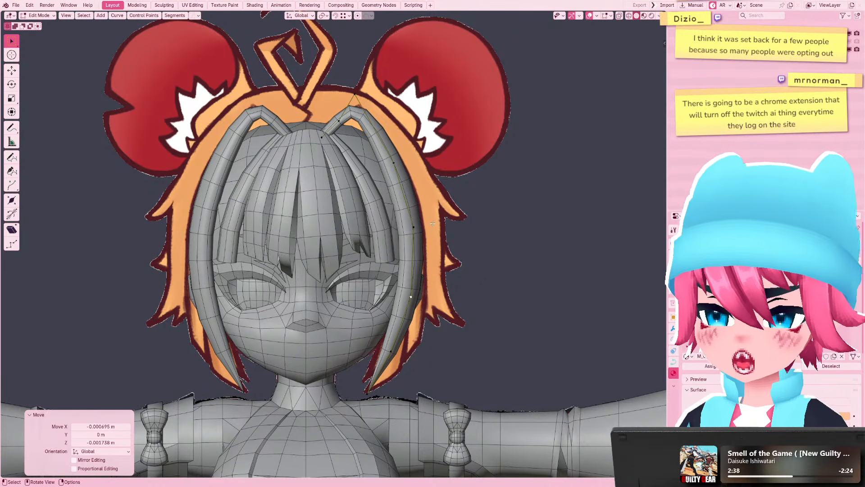
# Adjust the strand's middle and upper side points, and move the peak control point about 0.0045 m along X and 0.0024 m along Z
pyautogui.click(416, 227)
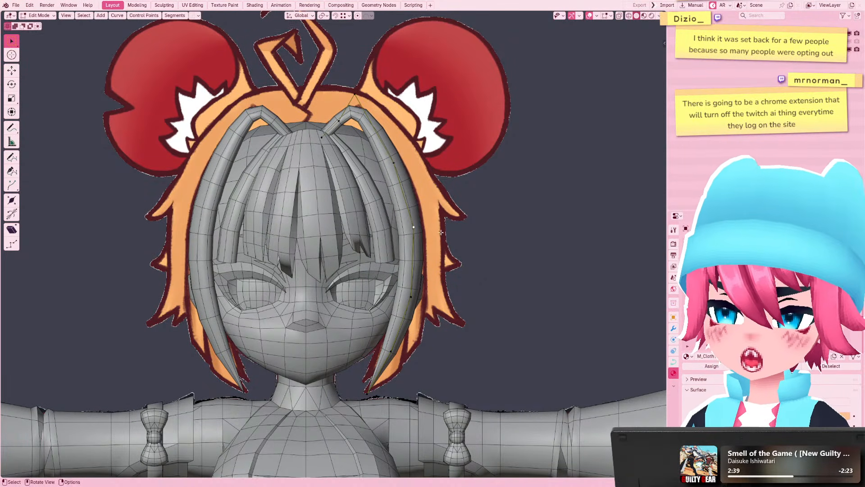
pyautogui.press('g')
pyautogui.click(431, 217)
pyautogui.click(393, 162)
pyautogui.press('g')
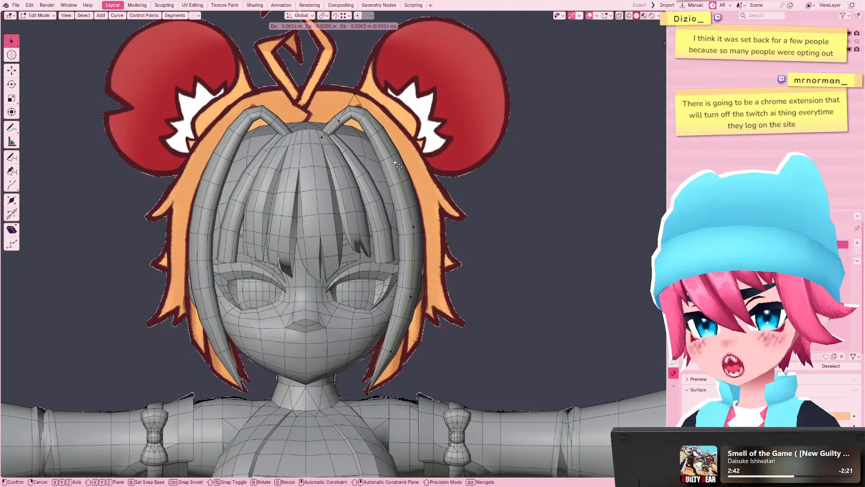
pyautogui.click(340, 93)
pyautogui.click(353, 93)
pyautogui.press('g')
pyautogui.click(357, 92)
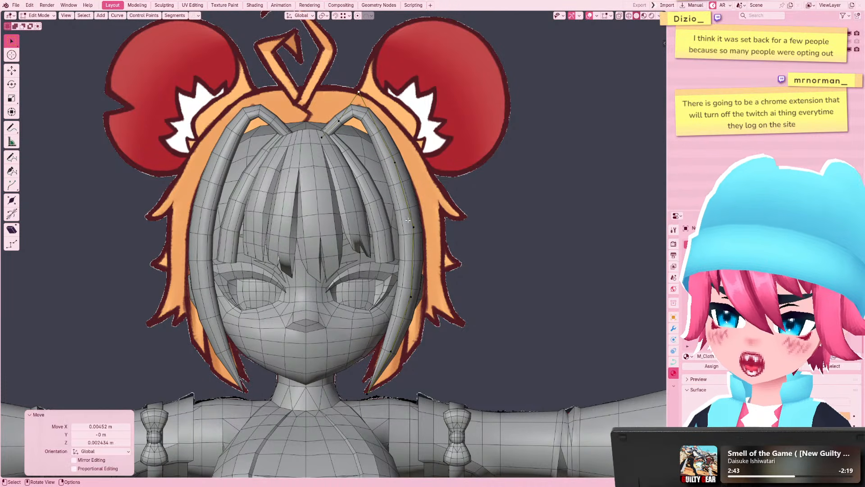
# Refine the strand's two middle side control points, moving the lower one about 0.002 m outward and the upper one about 0.0008 m back inward
pyautogui.click(416, 225)
pyautogui.press('g')
pyautogui.click(415, 227)
pyautogui.click(412, 297)
pyautogui.press('g')
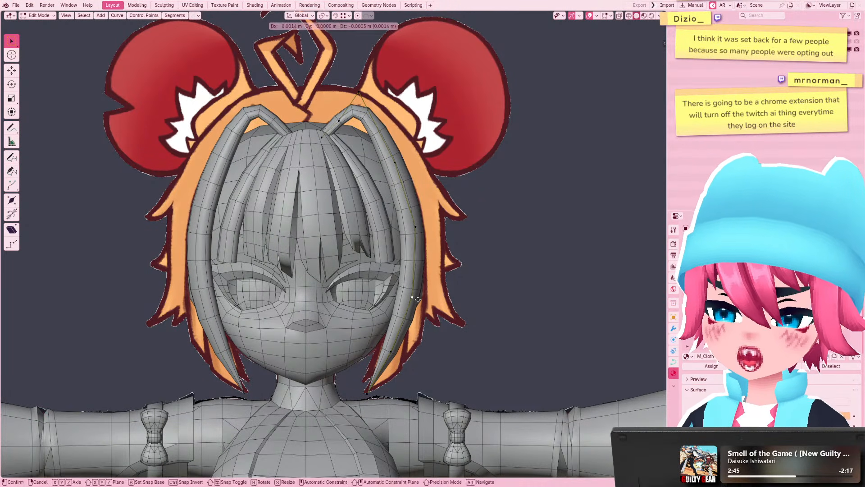
pyautogui.click(418, 299)
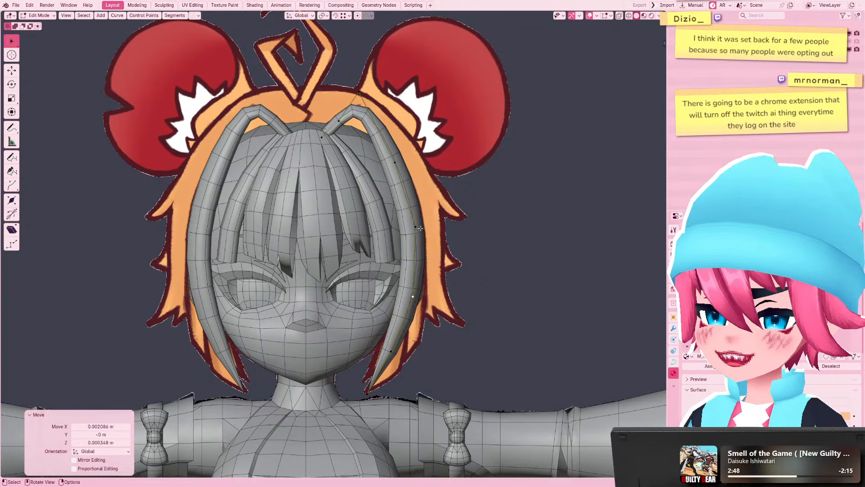
pyautogui.click(415, 227)
pyautogui.press('g')
pyautogui.click(439, 252)
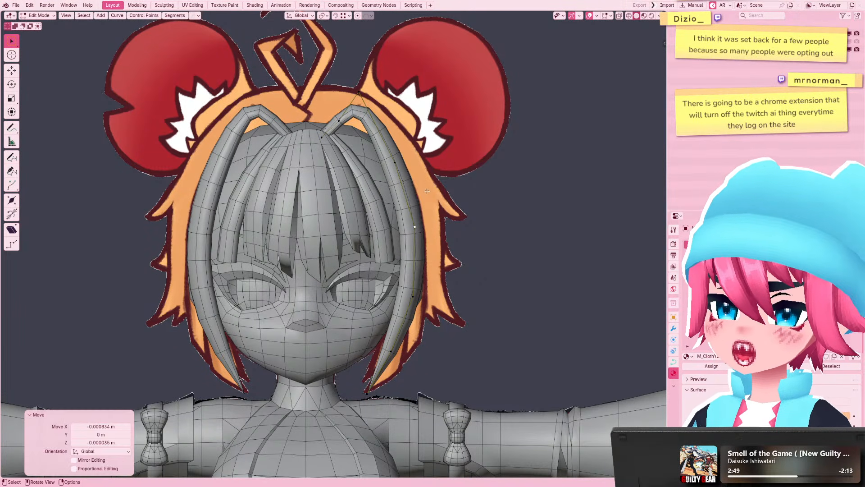
# Move the control points around the strand's bend about -0.0014 m X and -0.0019 m Z, and the peak point about -0.0056 m X and -0.0049 m Z
pyautogui.moveTo(422, 203); pyautogui.dragTo(333, 69)
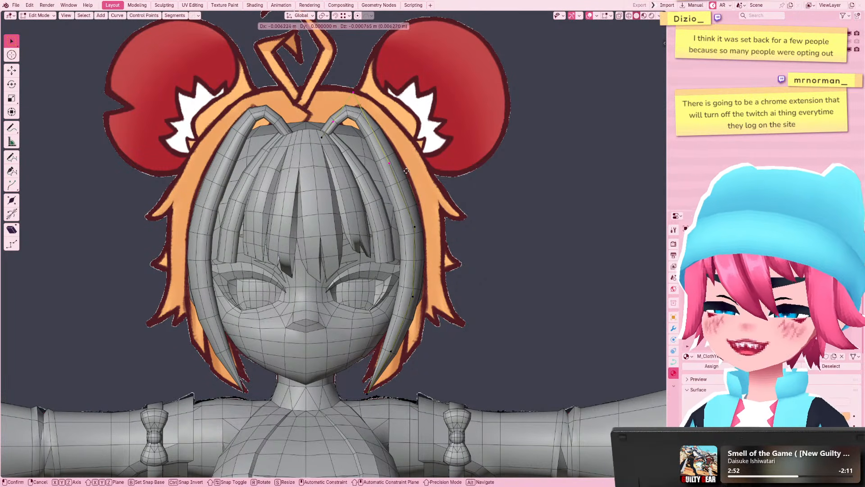
pyautogui.press('g')
pyautogui.click(397, 190)
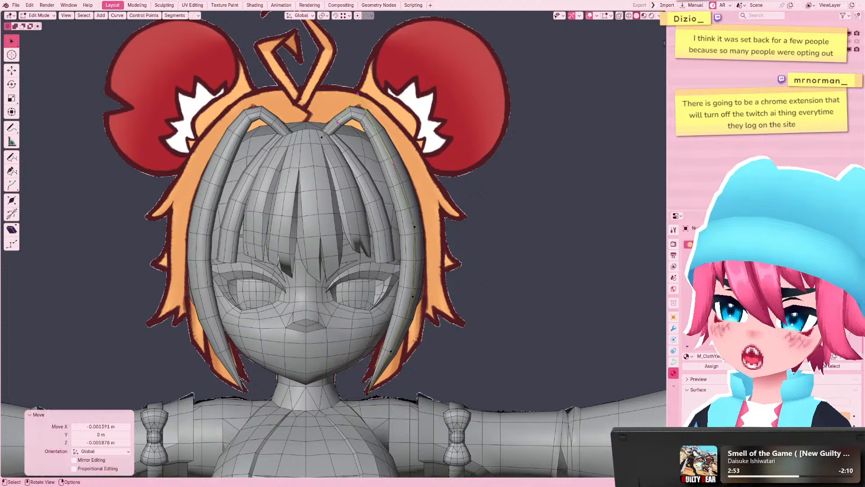
pyautogui.press('g')
pyautogui.click(365, 106)
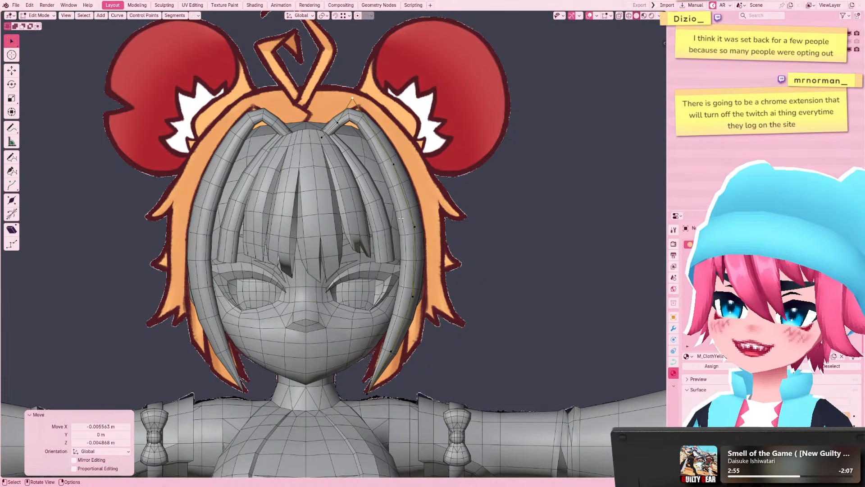
# Shift the strand's side control points along X to match the reference outline, the uppermost by about 0.0014 m
pyautogui.click(417, 295)
pyautogui.press('g')
pyautogui.middleClick(419, 291)
pyautogui.click(422, 251)
pyautogui.click(419, 228)
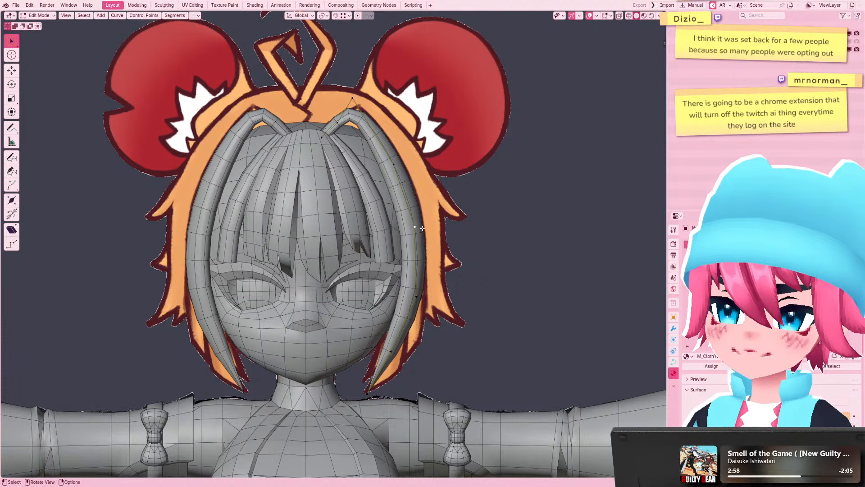
pyautogui.press('g')
pyautogui.middleClick(419, 225)
pyautogui.click(420, 224)
pyautogui.press('g')
pyautogui.press('Escape')
pyautogui.scroll(-2, 377, 322)
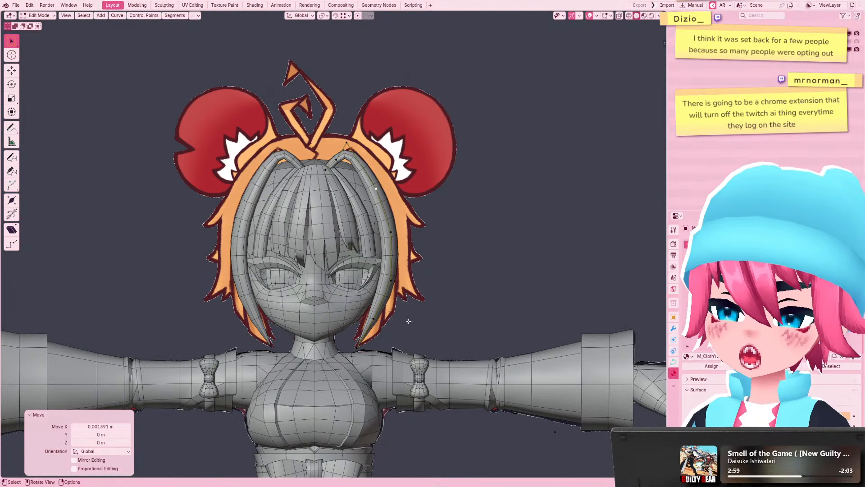
# Shift the control point just above the strand's tip along X, by about -0.001 m and by about 0.0059 m
pyautogui.scroll(2, 377, 323)
pyautogui.click(398, 360)
pyautogui.press('g')
pyautogui.middleClick(415, 374)
pyautogui.click(414, 374)
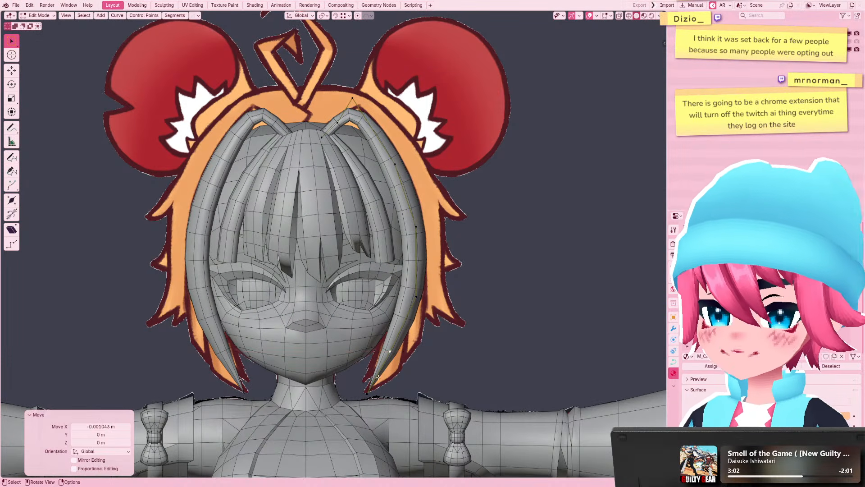
pyautogui.click(407, 374)
pyautogui.click(390, 350)
pyautogui.press('g')
pyautogui.middleClick(403, 356)
pyautogui.click(407, 357)
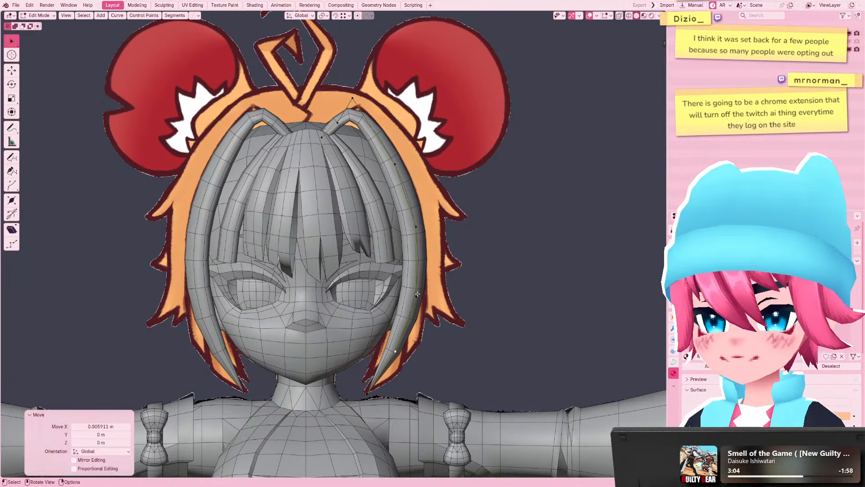
# Move the outer strand's lower side control point slightly inward along X
pyautogui.click(417, 294)
pyautogui.press('g')
pyautogui.press('x')
pyautogui.click(422, 376)
pyautogui.click(429, 336)
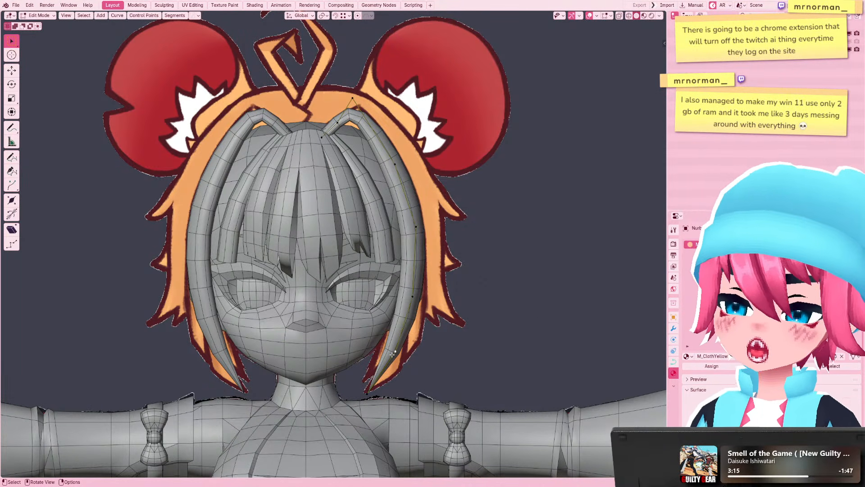
# In wireframe shading, reposition the strand's peak control point and the point below it to match the reference outline
pyautogui.scroll(7, 367, 90)
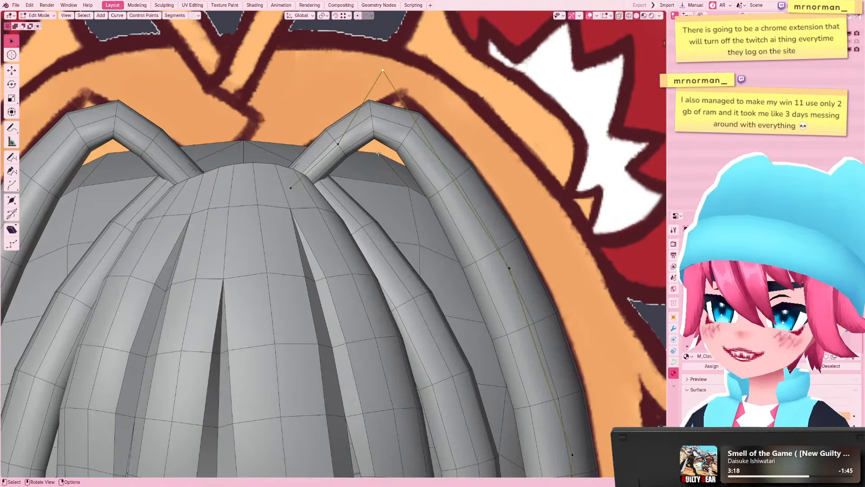
pyautogui.hotkey('shift', 'z')
pyautogui.press('g')
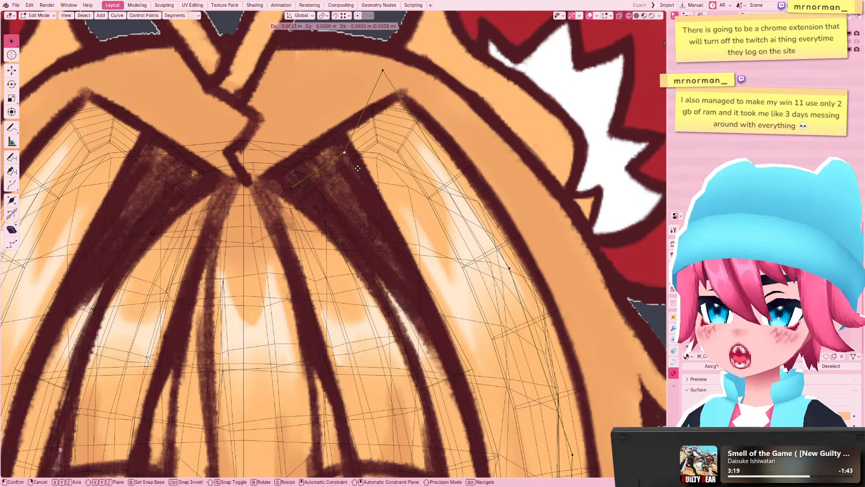
pyautogui.click(387, 71)
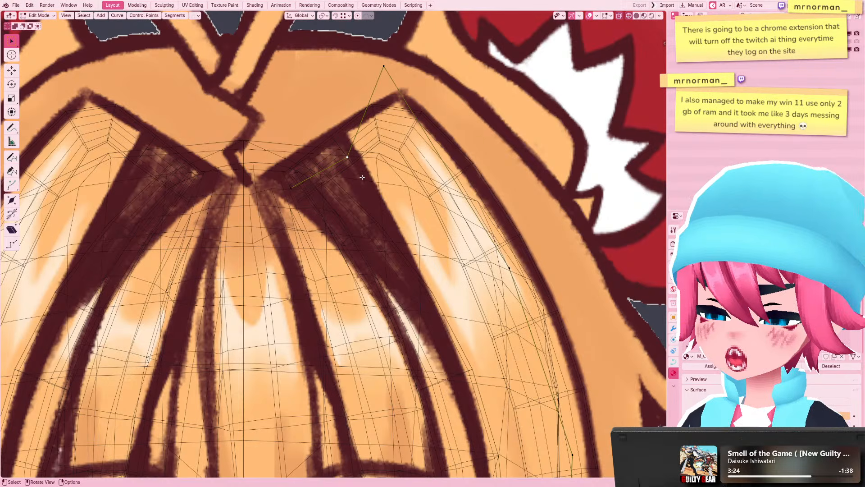
pyautogui.moveTo(344, 128); pyautogui.dragTo(365, 180)
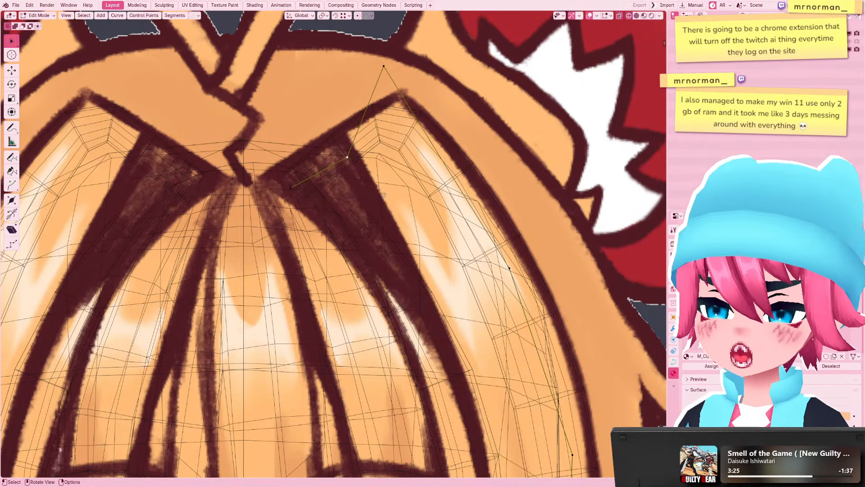
pyautogui.press('g')
pyautogui.click(382, 193)
# Nudge the strand's peak control point about 0.0001 m along X and Z, and return to solid shading
pyautogui.click(387, 72)
pyautogui.press('g')
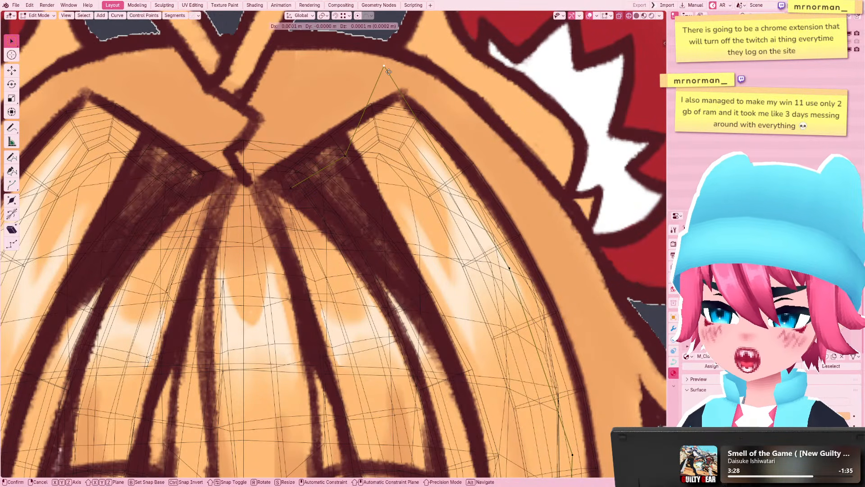
pyautogui.click(388, 73)
pyautogui.press('z')
pyautogui.click(479, 207)
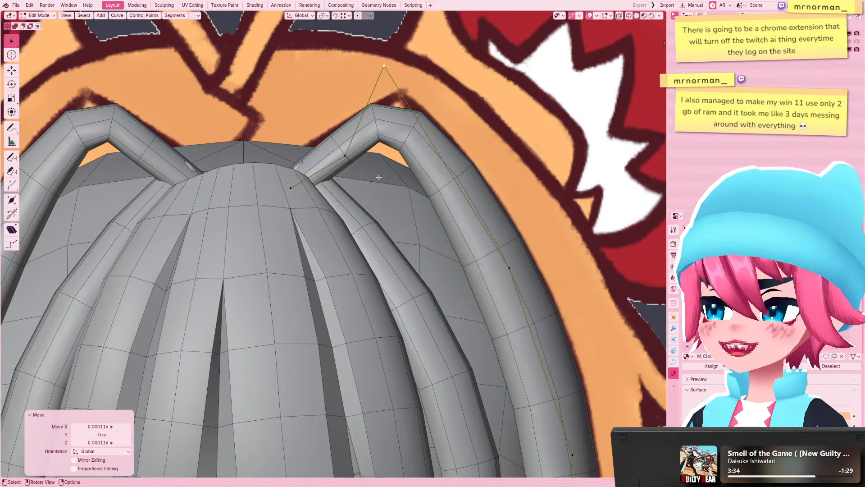
# Adjust the control point just above the outer strand's tip along X beside the jaw
pyautogui.moveTo(308, 45); pyautogui.dragTo(454, 166)
pyautogui.click(453, 109)
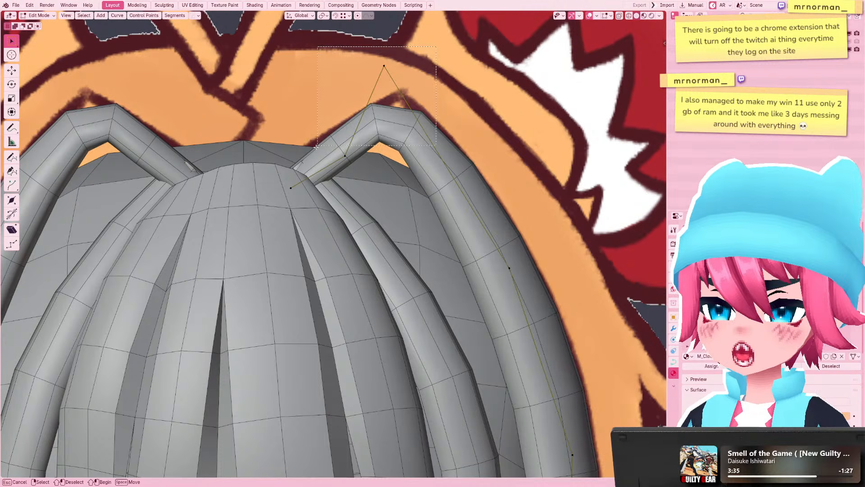
pyautogui.scroll(-6, 452, 109)
pyautogui.press('Tab')
pyautogui.click(461, 199)
pyautogui.keyDown('shift'); pyautogui.moveTo(450, 341); pyautogui.dragTo(444, 310, button='middle'); pyautogui.keyUp('shift')
pyautogui.scroll(4, 445, 310)
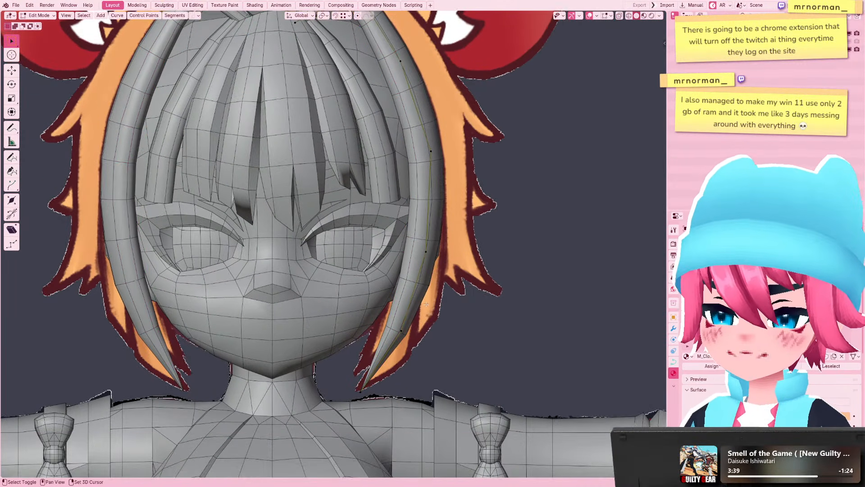
pyautogui.press('Tab')
pyautogui.moveTo(401, 336); pyautogui.dragTo(407, 329)
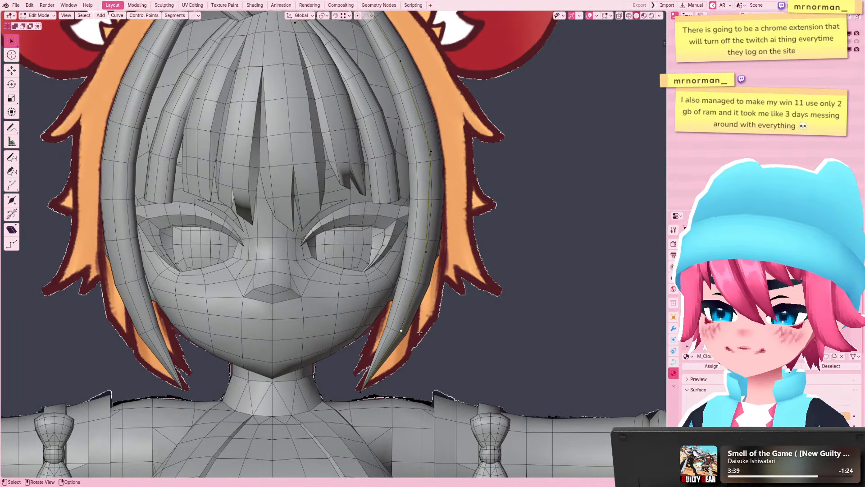
pyautogui.press('g')
pyautogui.press('x')
pyautogui.click(431, 342)
# Move the outer strand's control point at eye level about -0.001 m along X
pyautogui.click(433, 248)
pyautogui.press('g')
pyautogui.press('x')
pyautogui.click(447, 262)
pyautogui.keyDown('shift'); pyautogui.moveTo(447, 262); pyautogui.dragTo(437, 364, button='middle'); pyautogui.keyUp('shift')
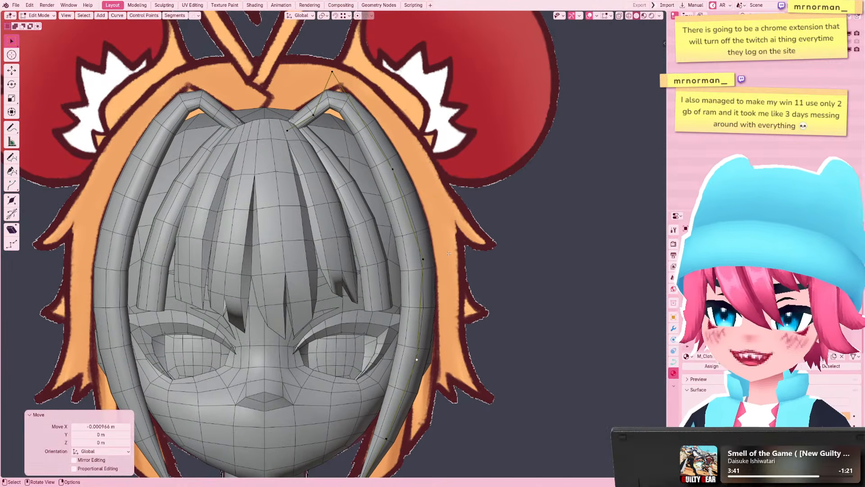
pyautogui.click(423, 260)
# Leave Edit Mode and hide the outer face-framing strand
pyautogui.scroll(-6, 450, 289)
pyautogui.press('Tab')
pyautogui.click(471, 220)
pyautogui.scroll(7, 409, 269)
pyautogui.scroll(-6, 409, 269)
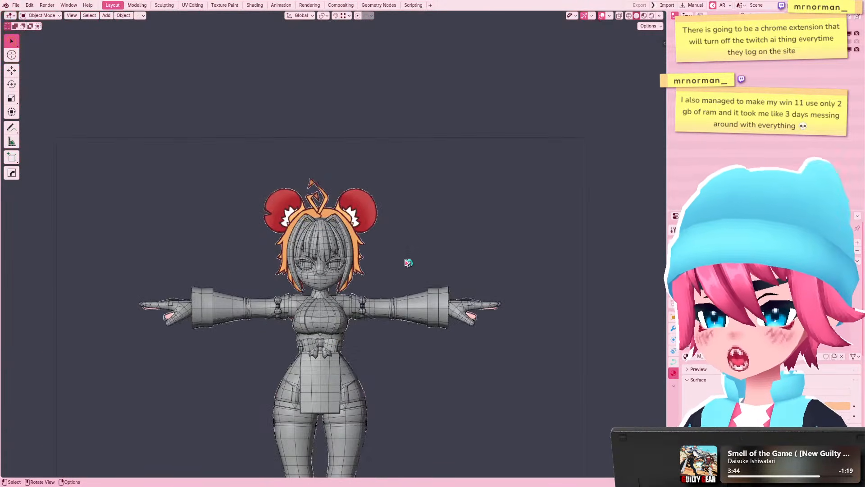
pyautogui.scroll(5, 405, 261)
pyautogui.press('h')
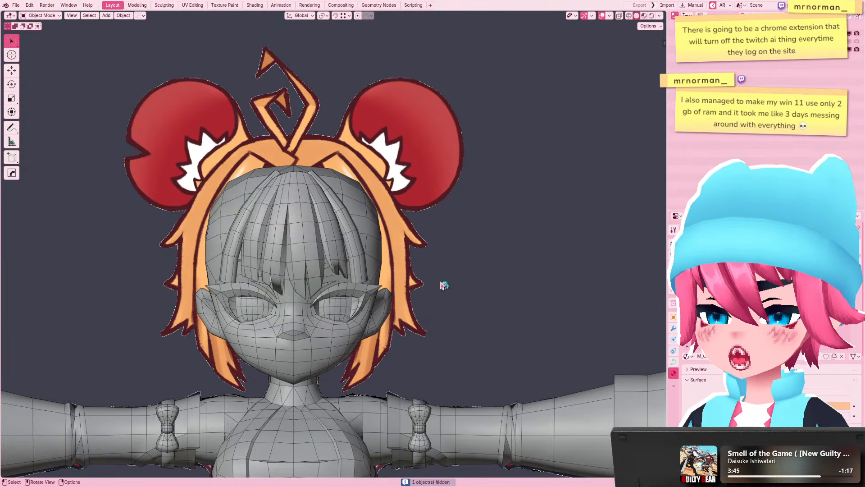
# Open the inner strand beside the bangs in Edit Mode and compare it with the reference in wireframe shading
pyautogui.scroll(5, 441, 283)
pyautogui.hotkey('shift', 'z')
pyautogui.click(407, 265)
pyautogui.keyDown('shift'); pyautogui.moveTo(364, 303); pyautogui.dragTo(378, 252, button='middle'); pyautogui.keyUp('shift')
pyautogui.hotkey('shift', 'z')
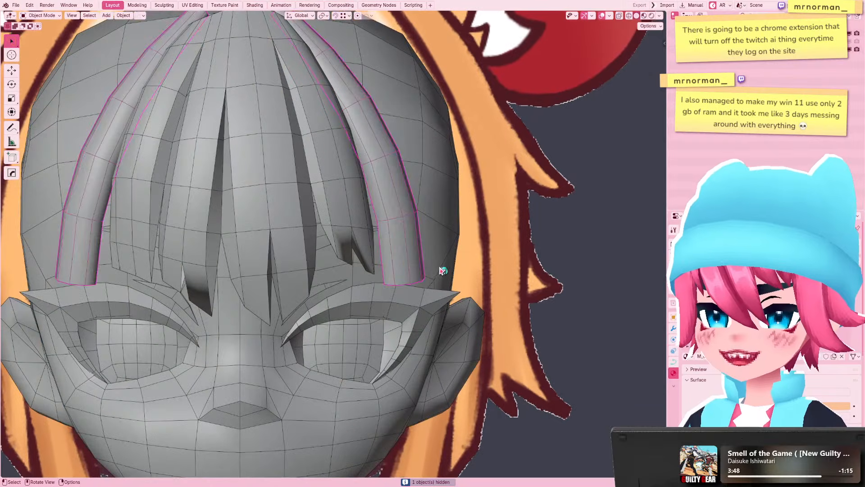
pyautogui.press('Tab')
pyautogui.keyDown('shift'); pyautogui.moveTo(442, 270); pyautogui.dragTo(469, 284, button='middle'); pyautogui.keyUp('shift')
pyautogui.hotkey('shift', 'z')
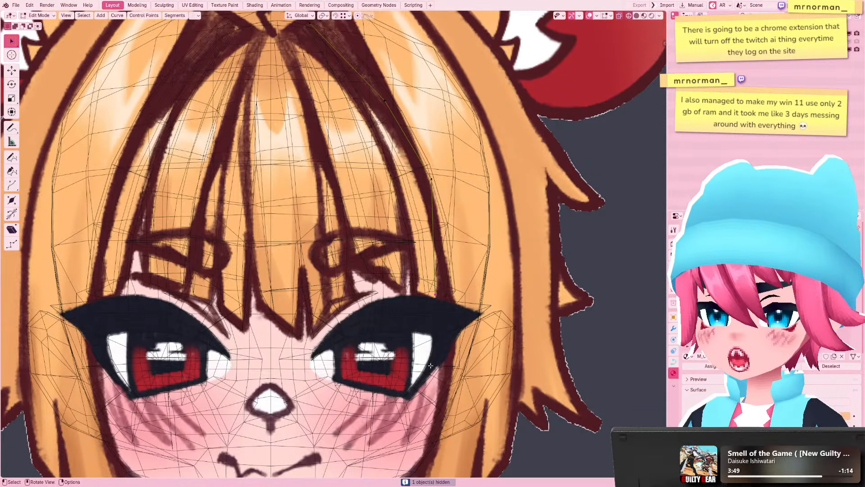
pyautogui.hotkey('shift', 'z')
pyautogui.scroll(-5, 526, 261)
pyautogui.scroll(4, 368, 233)
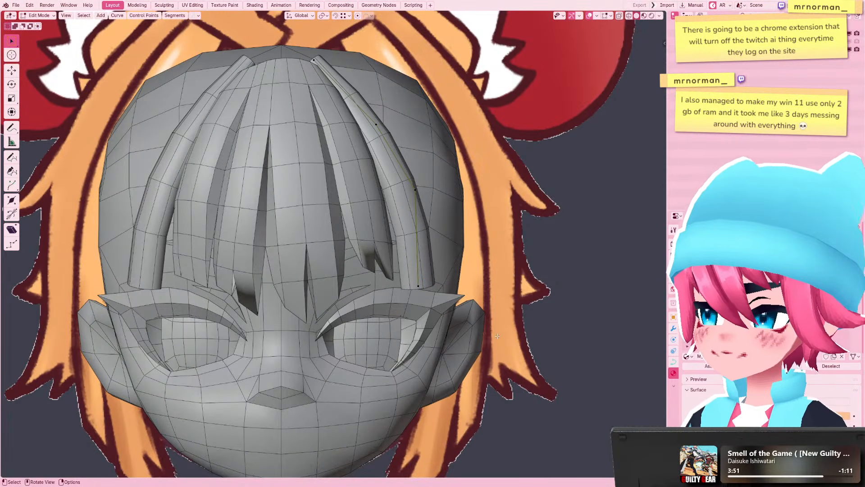
# Move the inner strand's root control point outward and its second control point up and inward
pyautogui.keyDown('shift'); pyautogui.moveTo(328, 63); pyautogui.dragTo(334, 215, button='middle'); pyautogui.keyUp('shift')
pyautogui.click(333, 215)
pyautogui.scroll(1, 332, 215)
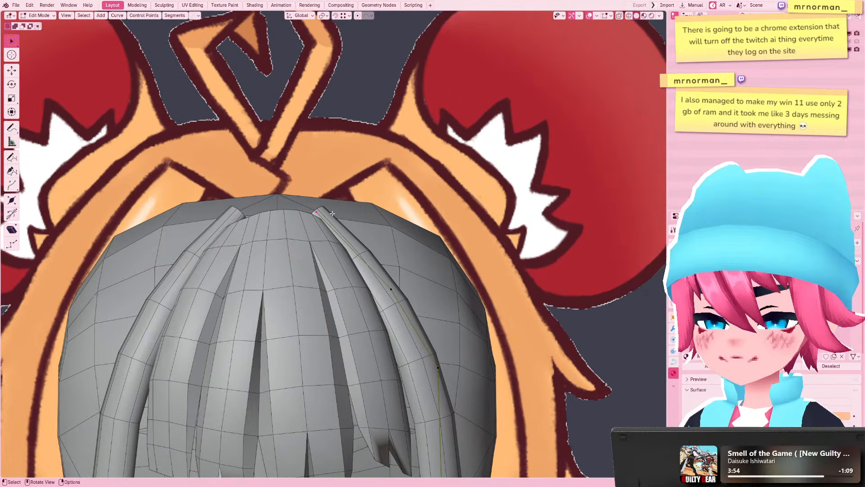
pyautogui.press('g')
pyautogui.click(344, 221)
pyautogui.click(395, 295)
pyautogui.press('g')
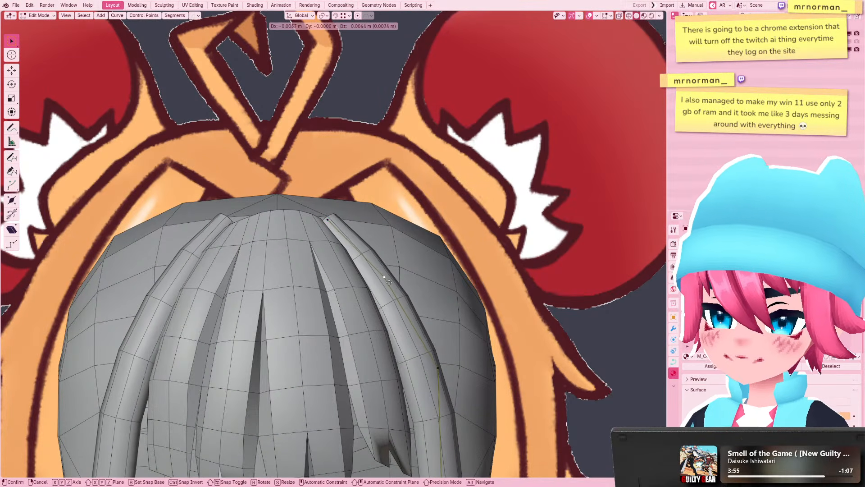
pyautogui.click(383, 275)
# Subdivide the segment between the inner strand's second and third control points, and lower the third point about 0.0246 m
pyautogui.keyDown('shift'); pyautogui.moveTo(520, 394); pyautogui.dragTo(466, 300, button='middle'); pyautogui.keyUp('shift')
pyautogui.press('F3')
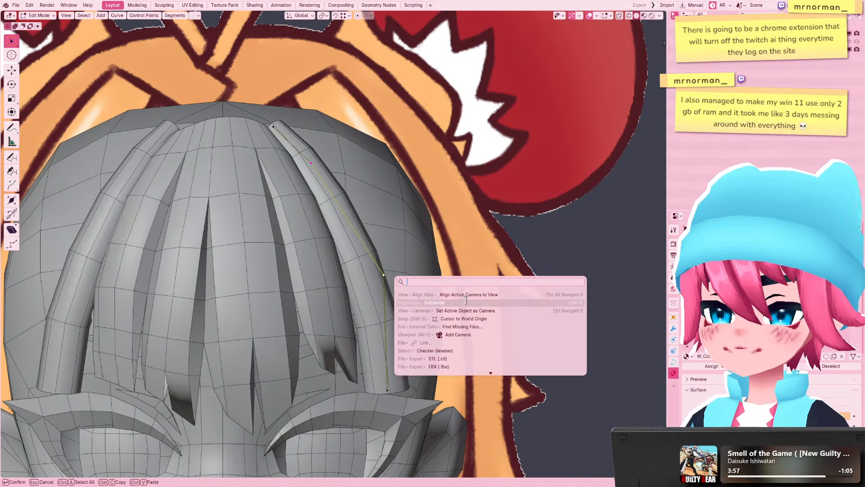
pyautogui.click(466, 301)
pyautogui.press('g')
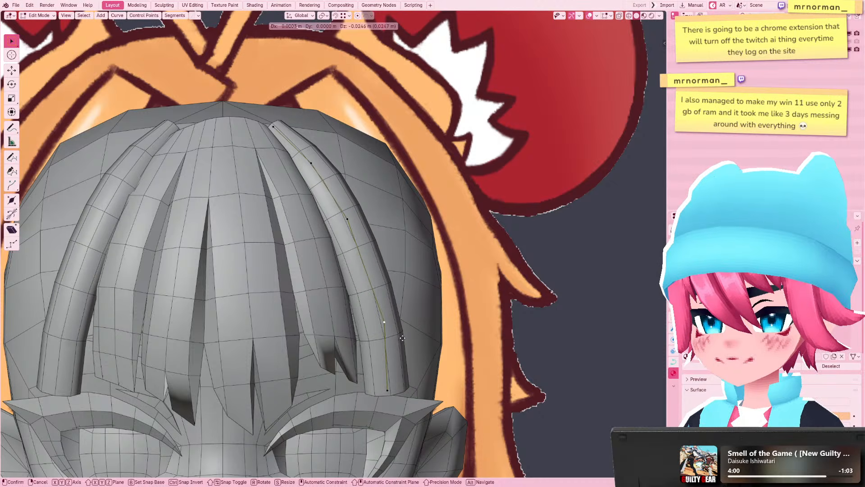
pyautogui.click(402, 338)
# Move the new middle control point about 0.0079 m along X and -0.0079 m along Z, and lower the point beneath it
pyautogui.click(349, 220)
pyautogui.press('g')
pyautogui.click(364, 236)
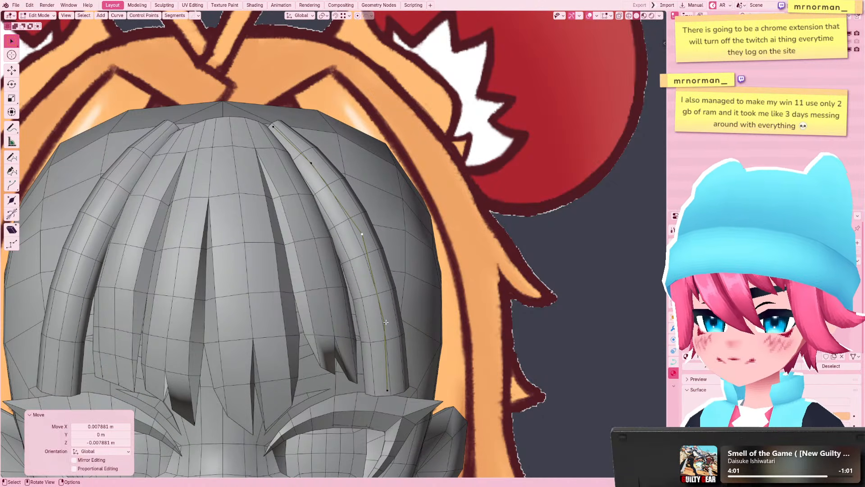
pyautogui.click(386, 321)
pyautogui.press('g')
pyautogui.click(387, 343)
# Move the inner strand's end control point about -0.0035 m along X and 0.0003 m along Z
pyautogui.click(388, 391)
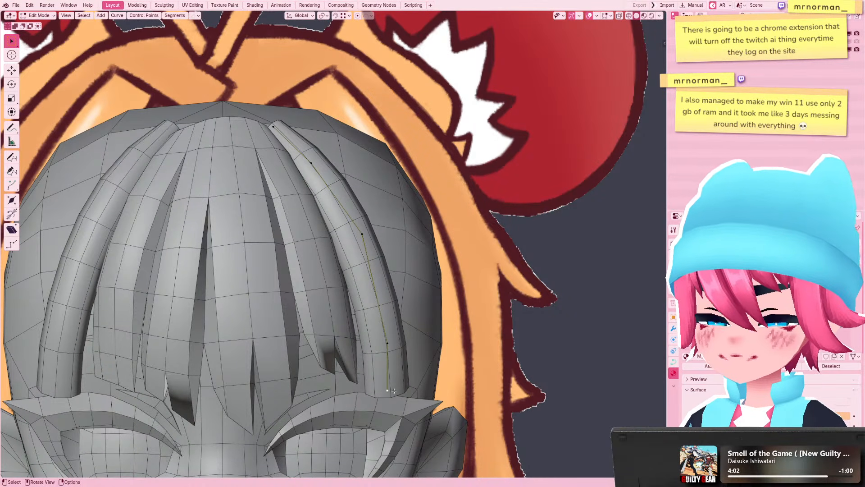
pyautogui.press('g')
pyautogui.click(454, 387)
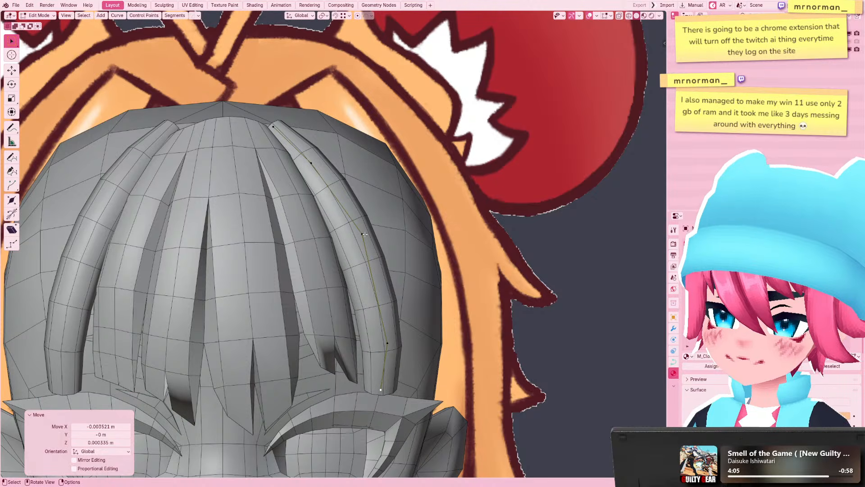
# Tilt all of the strand's control points about -5.2° and move the middle one about -0.003 m along Y
pyautogui.click(364, 235)
pyautogui.moveTo(364, 235); pyautogui.dragTo(518, 219, button='middle')
pyautogui.hotkey('ctrl', 't')
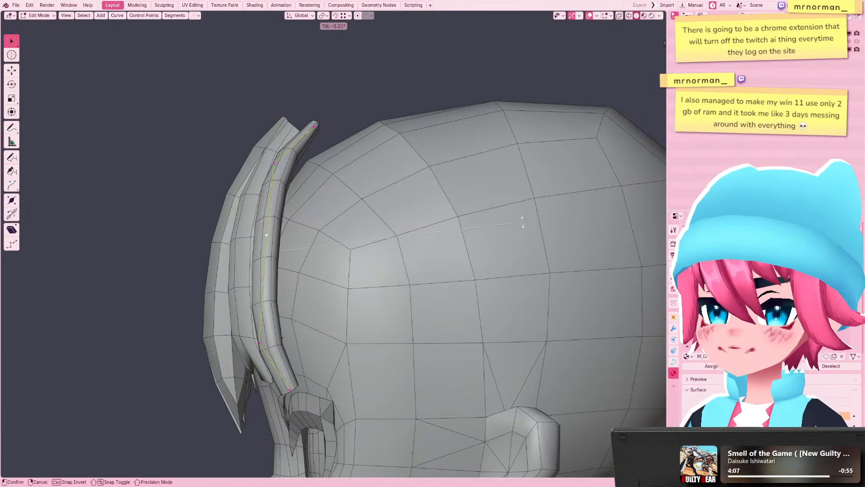
pyautogui.click(522, 221)
pyautogui.press('g')
pyautogui.press('y')
pyautogui.click(243, 320)
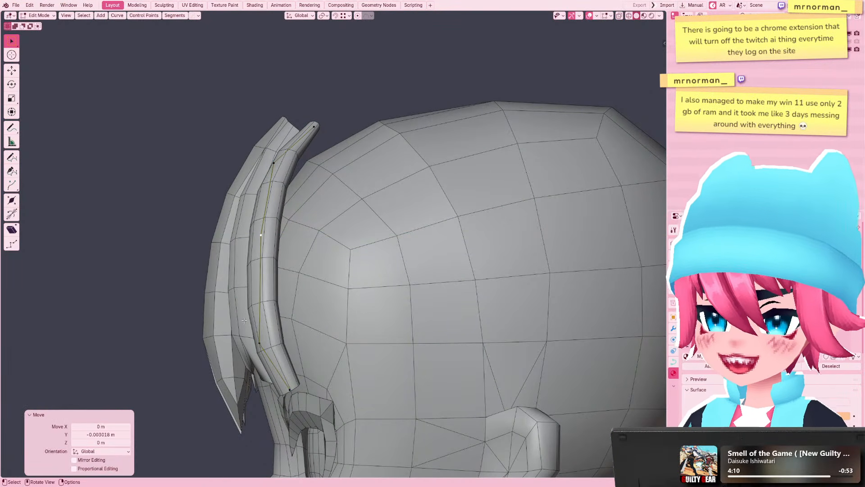
# In side view, move the strand's two lowest control points back along Y, and the second point about 0.003 m along Y
pyautogui.moveTo(244, 320); pyautogui.dragTo(332, 400)
pyautogui.press('g')
pyautogui.press('y')
pyautogui.click(341, 387)
pyautogui.click(283, 158)
pyautogui.press('g')
pyautogui.press('y')
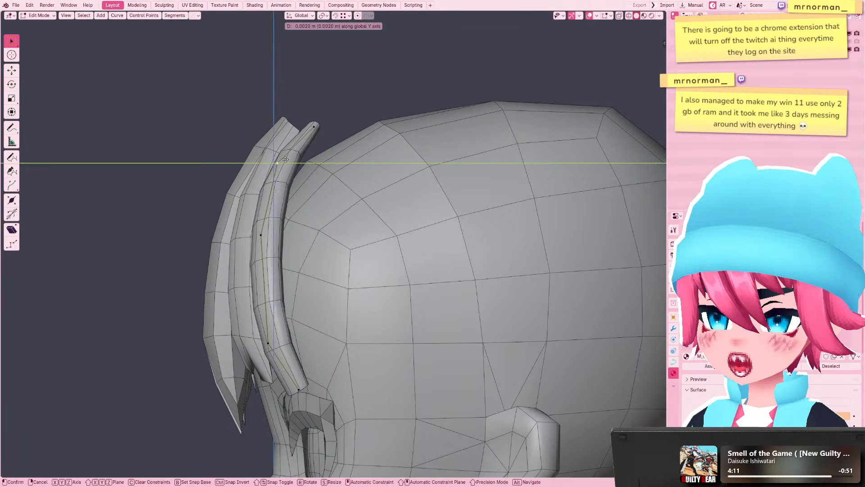
pyautogui.click(286, 159)
# In front view, move the inner strand's middle control point about 0.001 m along X
pyautogui.press('KP_1')
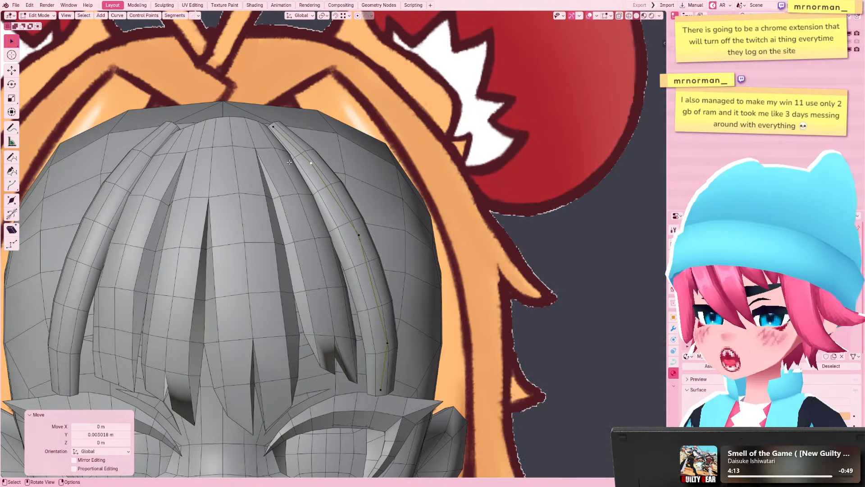
pyautogui.click(360, 235)
pyautogui.press('g')
pyautogui.press('x')
pyautogui.click(362, 235)
# Check the strand against the reference in wireframe shading, and tilt all its control points by about -1.08°
pyautogui.hotkey('shift', 'z')
pyautogui.keyDown('shift'); pyautogui.moveTo(422, 400); pyautogui.dragTo(459, 327, button='middle'); pyautogui.keyUp('shift')
pyautogui.press('z')
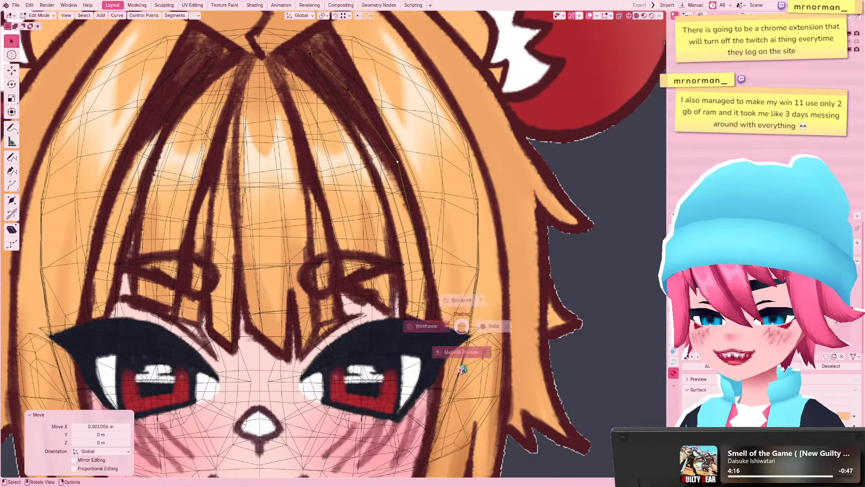
pyautogui.click(463, 361)
pyautogui.press('z')
pyautogui.click(417, 316)
pyautogui.scroll(-1, 417, 316)
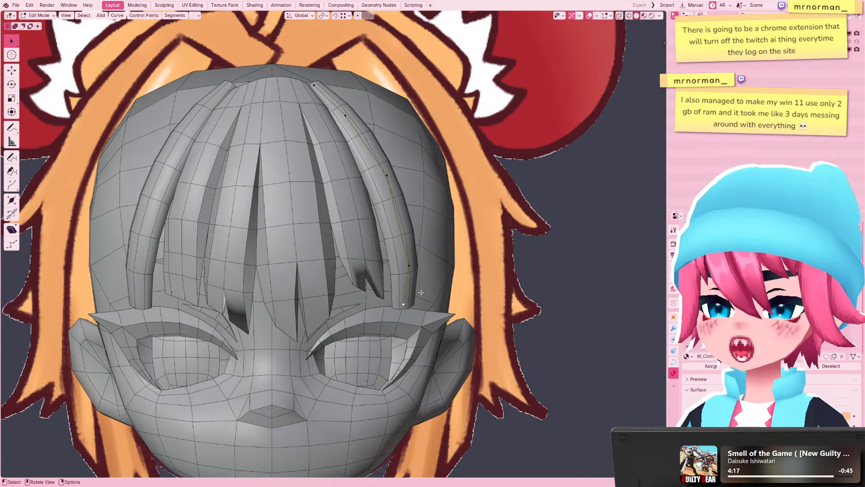
pyautogui.press('a')
pyautogui.hotkey('ctrl', 't')
pyautogui.click(473, 266)
# Adjust the inner strand near its root, shifting the second control point slightly inward
pyautogui.keyDown('shift'); pyautogui.moveTo(374, 113); pyautogui.dragTo(412, 225, button='middle'); pyautogui.keyUp('shift')
pyautogui.scroll(3, 350, 164)
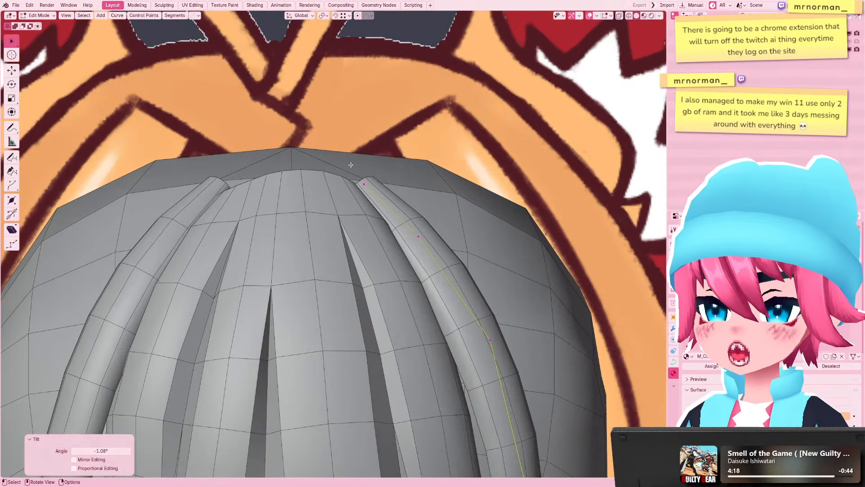
pyautogui.click(368, 184)
pyautogui.click(418, 236)
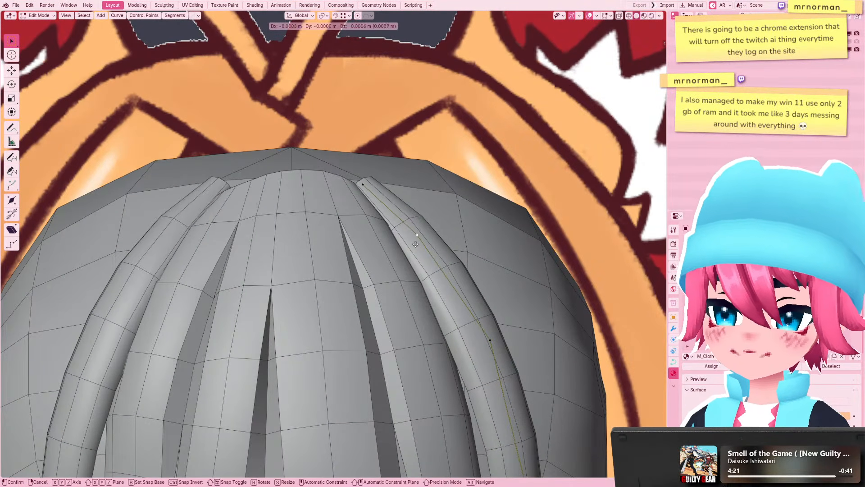
pyautogui.press('g')
pyautogui.click(412, 234)
# From an angled view, move the middle control point about 0.0014 m X, -0.0013 m Y and -0.0038 m Z, and return to front view
pyautogui.moveTo(416, 236); pyautogui.dragTo(446, 252, button='middle')
pyautogui.click(530, 338)
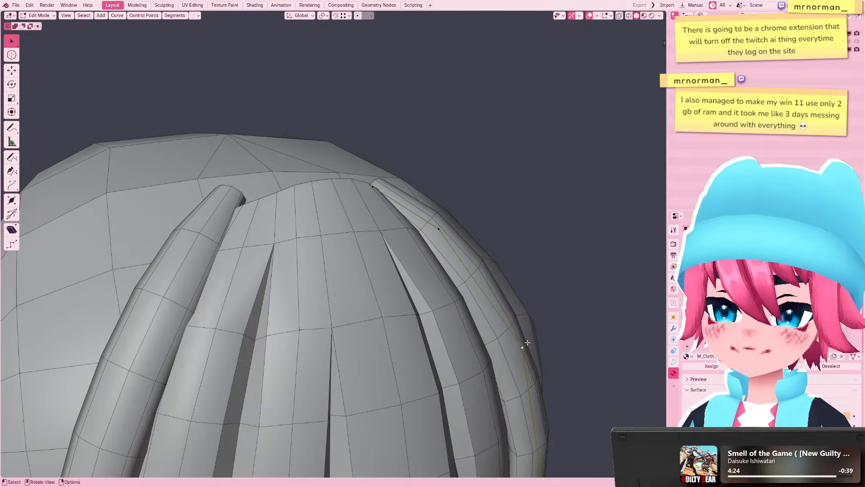
pyautogui.press('g')
pyautogui.click(532, 356)
pyautogui.scroll(-5, 518, 349)
pyautogui.moveTo(491, 340); pyautogui.dragTo(469, 314, button='middle')
pyautogui.press('KP_1')
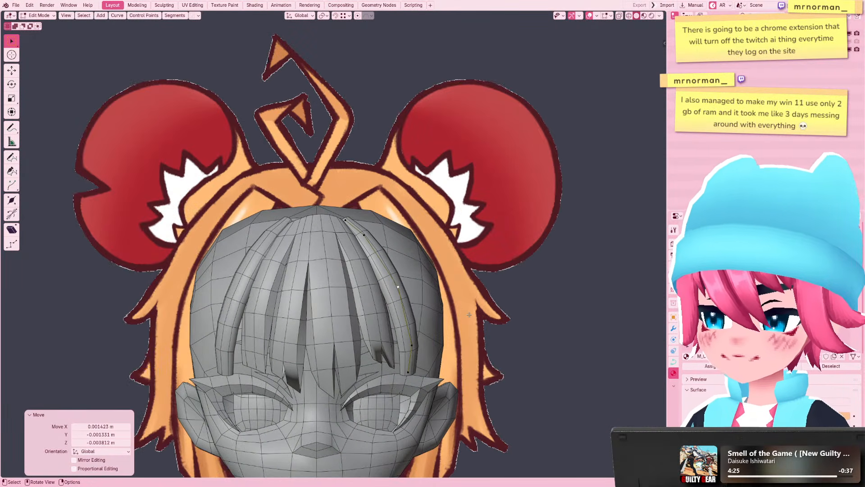
# Convert the mirrored face-framing strand curve into a mesh and open it in Edit Mode
pyautogui.press('Tab')
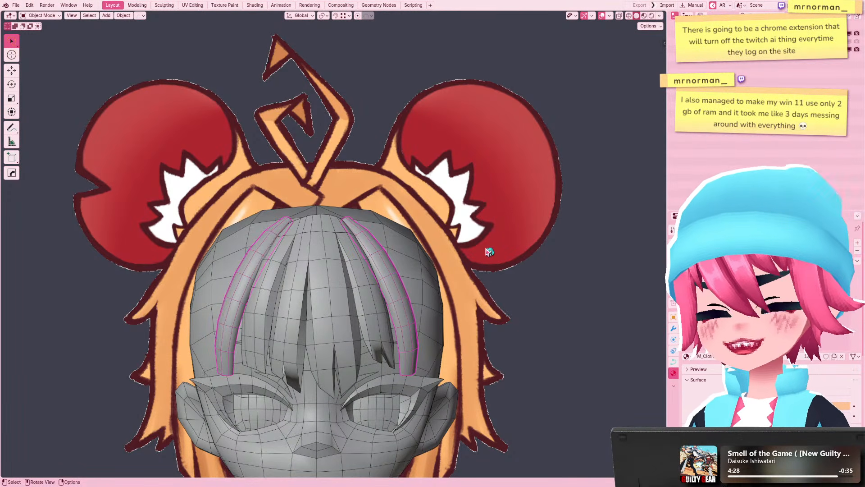
pyautogui.scroll(5, 361, 284)
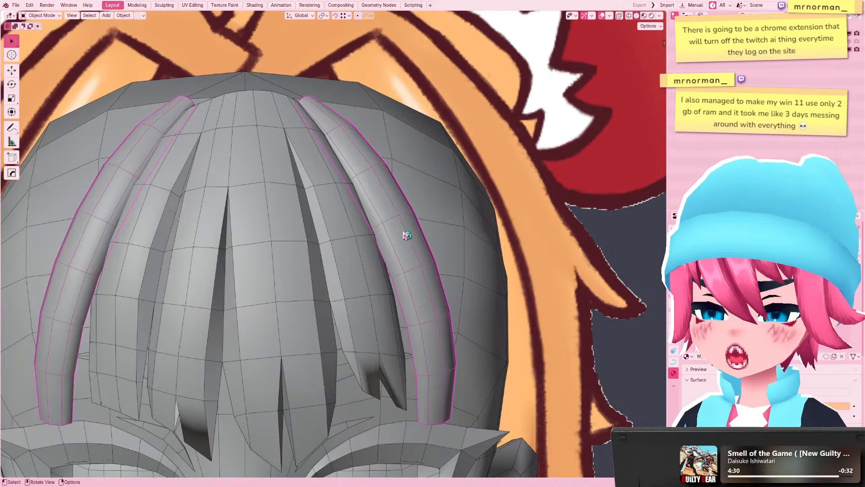
pyautogui.rightClick(407, 235)
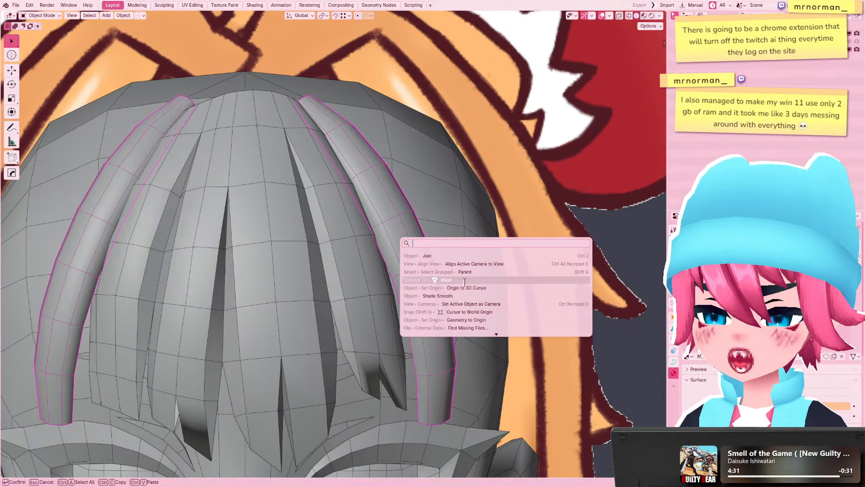
pyautogui.click(464, 278)
pyautogui.scroll(-5, 288, 250)
pyautogui.press('Tab')
# Slide the strand's open root edge loop down along the strand by a factor of about 0.232
pyautogui.scroll(5, 289, 249)
pyautogui.moveTo(288, 249); pyautogui.dragTo(385, 246, button='middle')
pyautogui.click(385, 246)
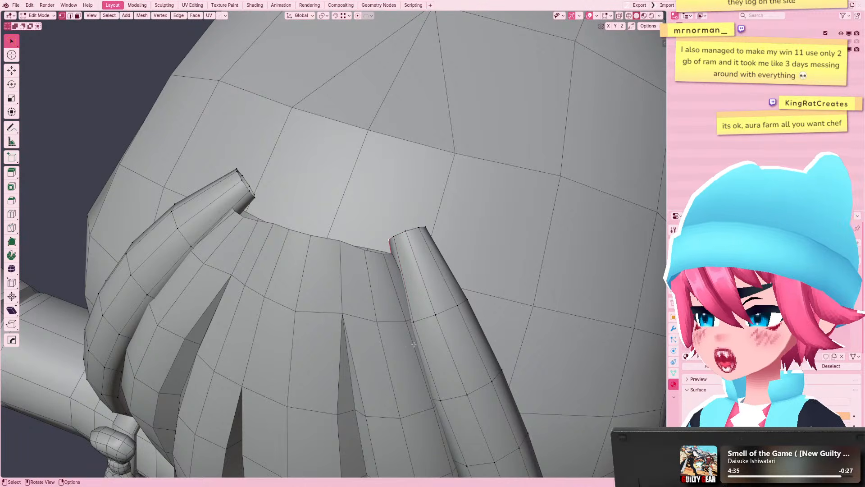
pyautogui.moveTo(413, 344); pyautogui.dragTo(406, 237, button='middle')
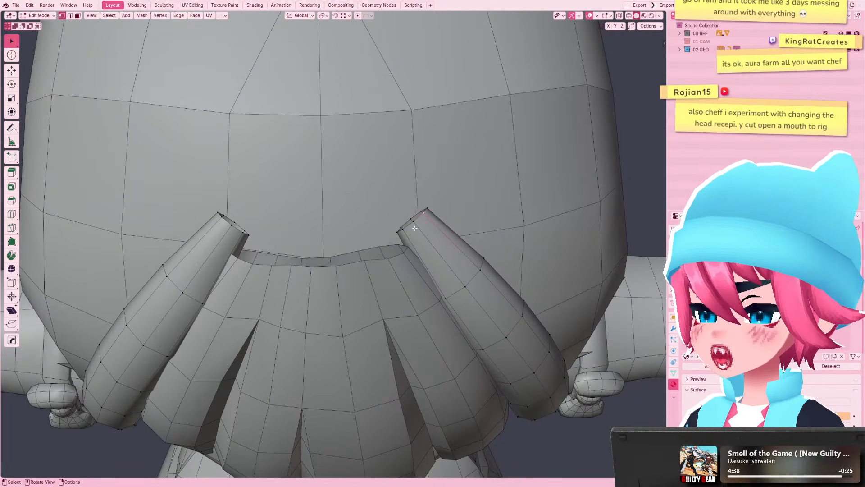
pyautogui.keyDown('alt'); pyautogui.click(414, 228); pyautogui.keyUp('alt')
pyautogui.press('g')
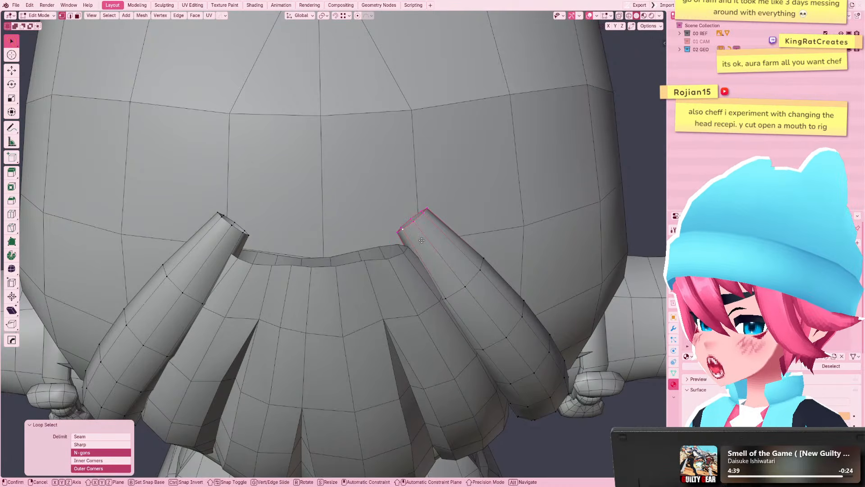
pyautogui.press('g')
pyautogui.click(428, 246)
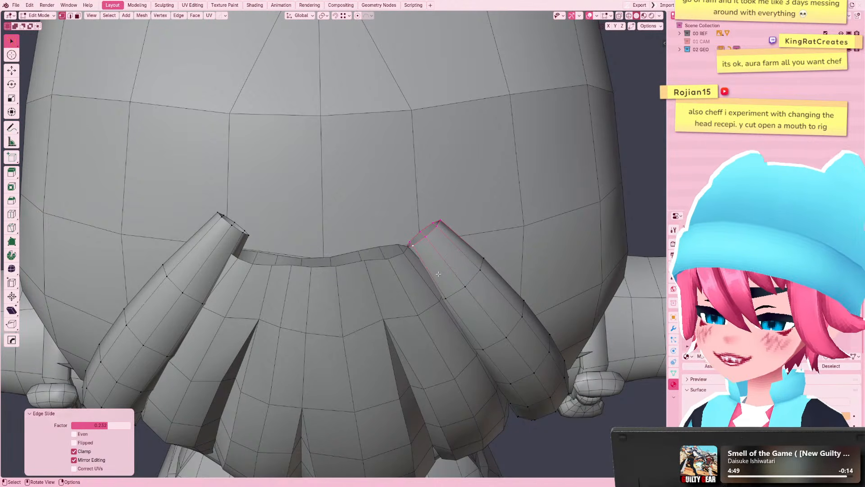
# Turn on snapping and move the strand's inner root vertex and the vertex below it onto the neighbouring bangs
pyautogui.moveTo(439, 273); pyautogui.dragTo(410, 205, button='middle')
pyautogui.press('g')
pyautogui.rightClick(371, 200)
pyautogui.hotkey('shift', 'Tab')
pyautogui.press('g')
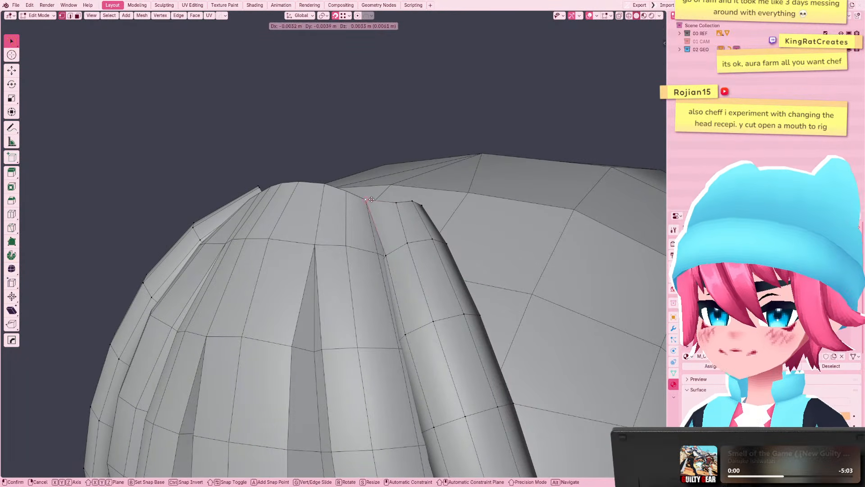
pyautogui.click(370, 201)
pyautogui.click(387, 257)
pyautogui.press('g')
pyautogui.click(381, 254)
# Examine how the strand's root meets the bangs from several angles, in wireframe and in Object Mode
pyautogui.keyDown('shift'); pyautogui.moveTo(381, 255); pyautogui.dragTo(372, 148, button='middle'); pyautogui.keyUp('shift')
pyautogui.moveTo(372, 148); pyautogui.dragTo(404, 162, button='middle')
pyautogui.hotkey('shift', 'z')
pyautogui.moveTo(415, 225); pyautogui.dragTo(522, 245, button='middle')
pyautogui.hotkey('shift', 'z')
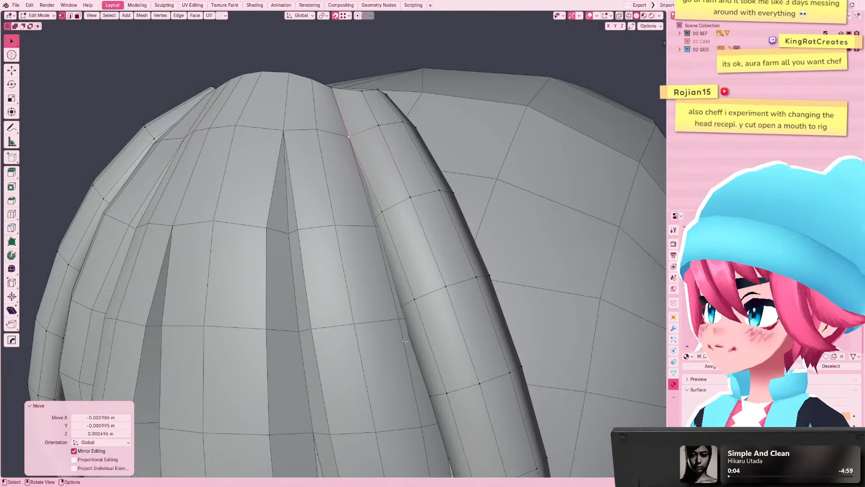
pyautogui.press('Tab')
pyautogui.moveTo(400, 198); pyautogui.dragTo(399, 260, button='middle')
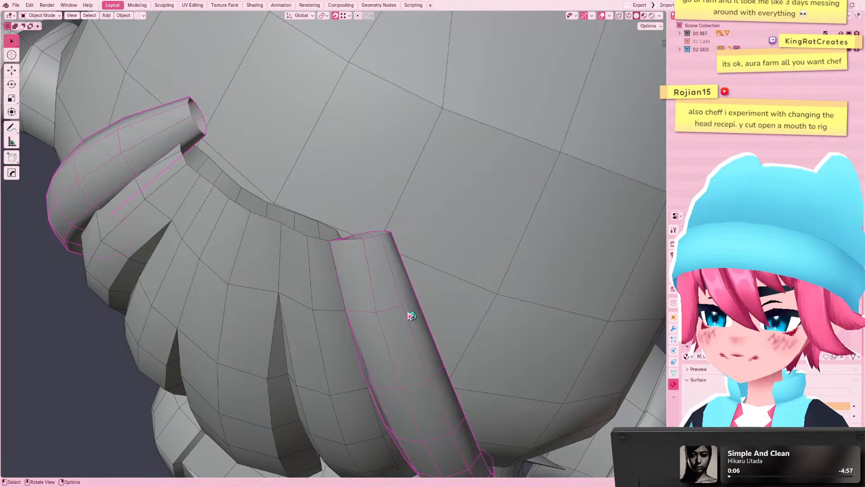
pyautogui.press('Tab')
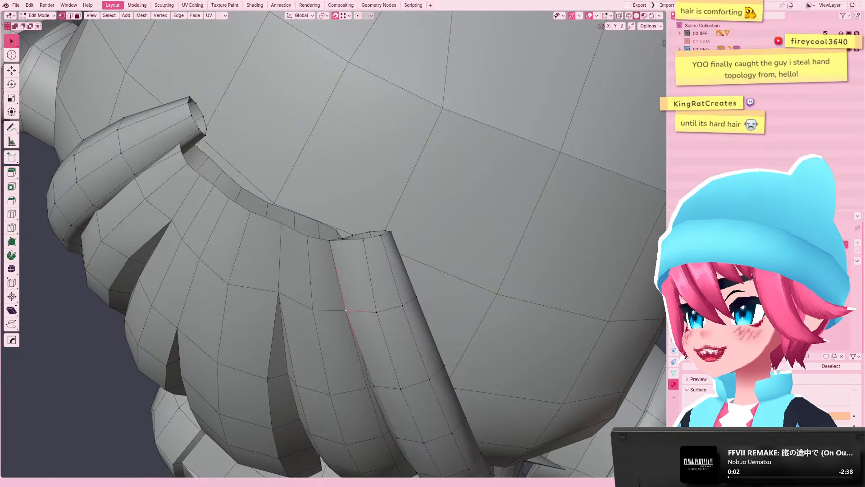
pyautogui.scroll(-1, 333, 244)
pyautogui.moveTo(251, 217); pyautogui.dragTo(259, 193, button='middle')
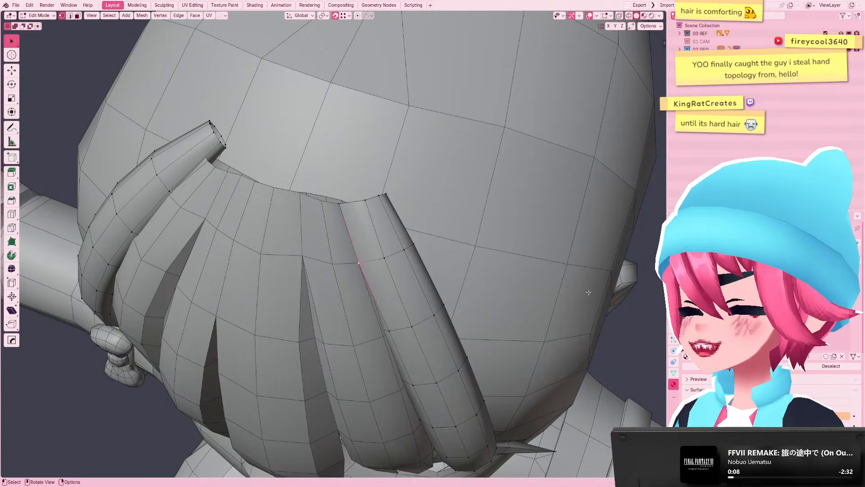
pyautogui.moveTo(451, 258); pyautogui.dragTo(449, 215, button='middle')
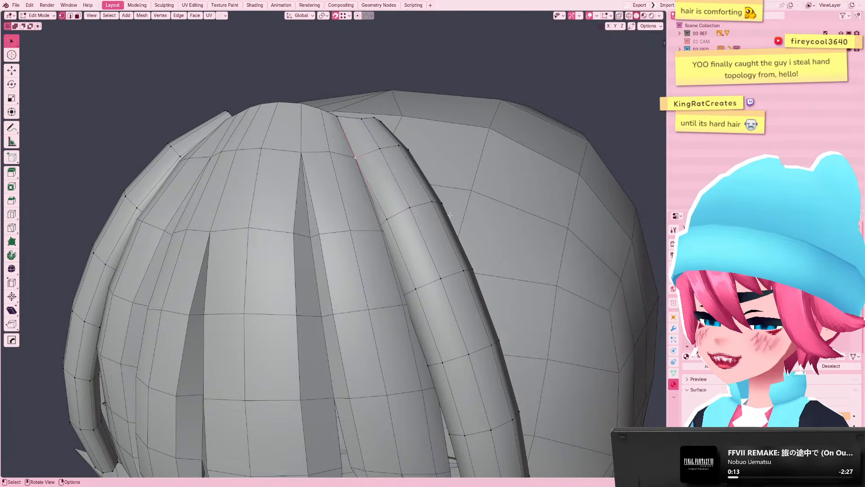
# Slide the second edge loop below the strand's root opening slightly down toward the tip
pyautogui.keyDown('alt'); pyautogui.click(398, 214); pyautogui.keyUp('alt')
pyautogui.press('g')
pyautogui.press('g')
pyautogui.click(443, 239)
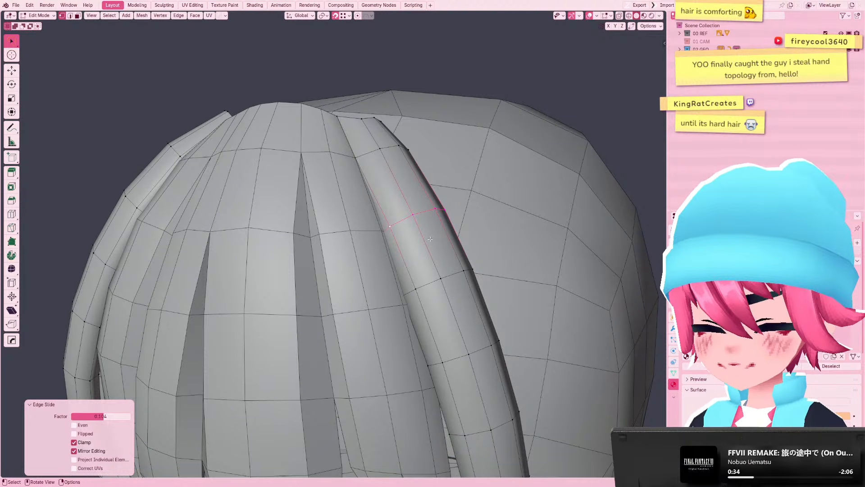
# In front view, slide the strand's middle edge loop toward the tip by a factor of about 0.31
pyautogui.scroll(-5, 397, 170)
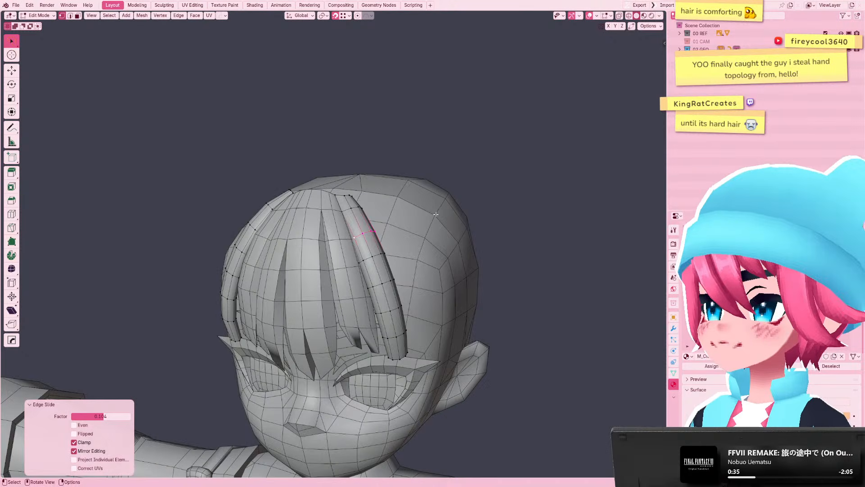
pyautogui.scroll(5, 396, 169)
pyautogui.keyDown('alt'); pyautogui.click(449, 276); pyautogui.keyUp('alt')
pyautogui.keyDown('shift'); pyautogui.moveTo(464, 293); pyautogui.dragTo(379, 232, button='middle'); pyautogui.keyUp('shift')
pyautogui.press('KP_1')
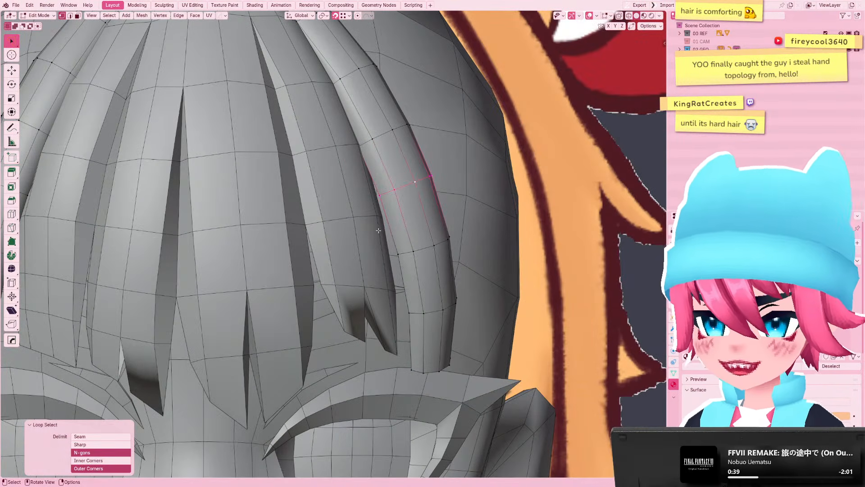
pyautogui.press('g')
pyautogui.press('g')
pyautogui.click(439, 208)
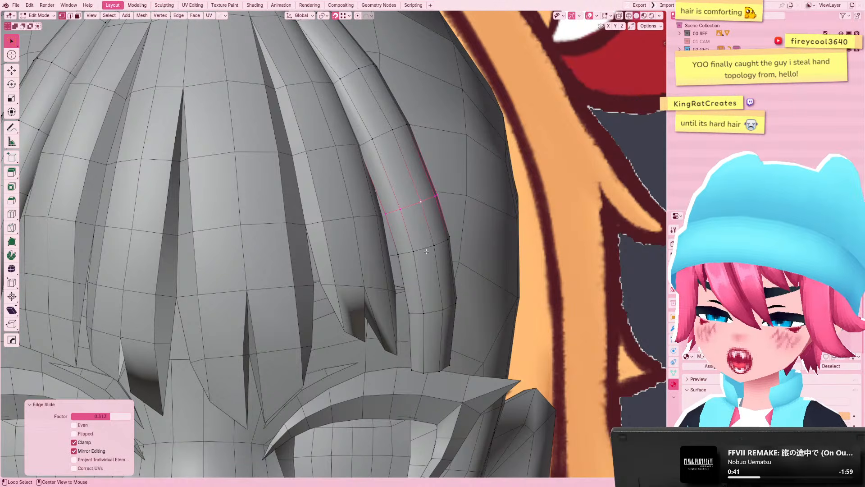
# Slide the edge loop just above the strand's open tip upward by a factor of about -0.328
pyautogui.keyDown('alt'); pyautogui.click(431, 316); pyautogui.keyUp('alt')
pyautogui.press('g')
pyautogui.press('g')
pyautogui.click(448, 313)
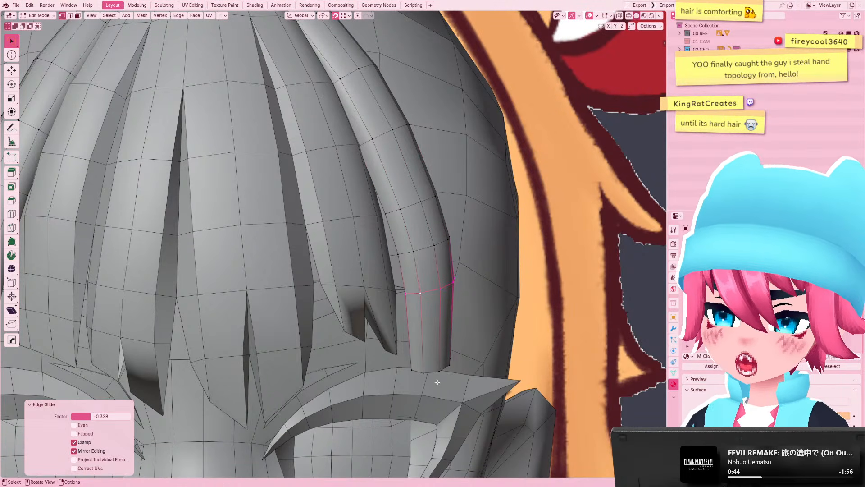
# From below, merge the first opposite pair of vertices at the inner side of the strand's open tip
pyautogui.keyDown('alt'); pyautogui.click(431, 371); pyautogui.keyUp('alt')
pyautogui.press('KP_1')
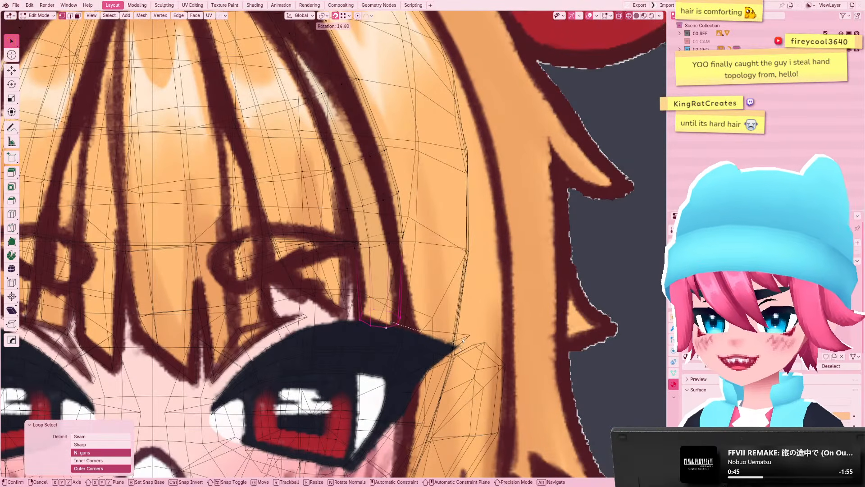
pyautogui.moveTo(392, 331); pyautogui.dragTo(330, 187, button='middle')
pyautogui.scroll(1, 331, 187)
pyautogui.click(324, 173)
pyautogui.keyDown('shift'); pyautogui.click(321, 191); pyautogui.keyUp('shift')
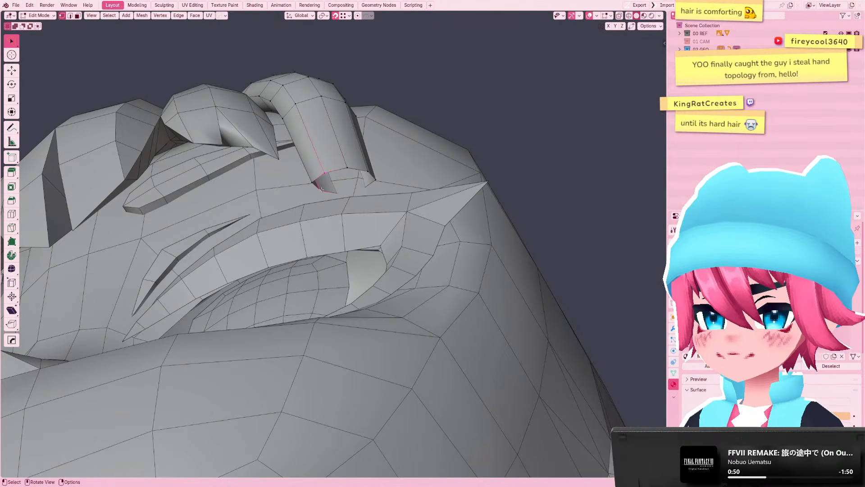
pyautogui.press('m')
pyautogui.click(319, 226)
# In wireframe shading, merge the remaining opposite vertex pairs across the strand's open tip
pyautogui.click(350, 168)
pyautogui.press('z')
pyautogui.click(346, 192)
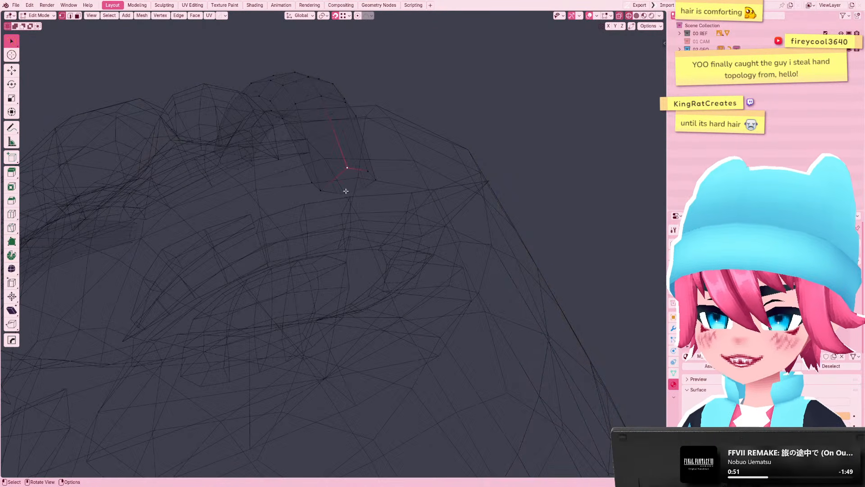
pyautogui.keyDown('shift'); pyautogui.click(341, 195); pyautogui.keyUp('shift')
pyautogui.press('m')
pyautogui.click(346, 161)
pyautogui.click(363, 173)
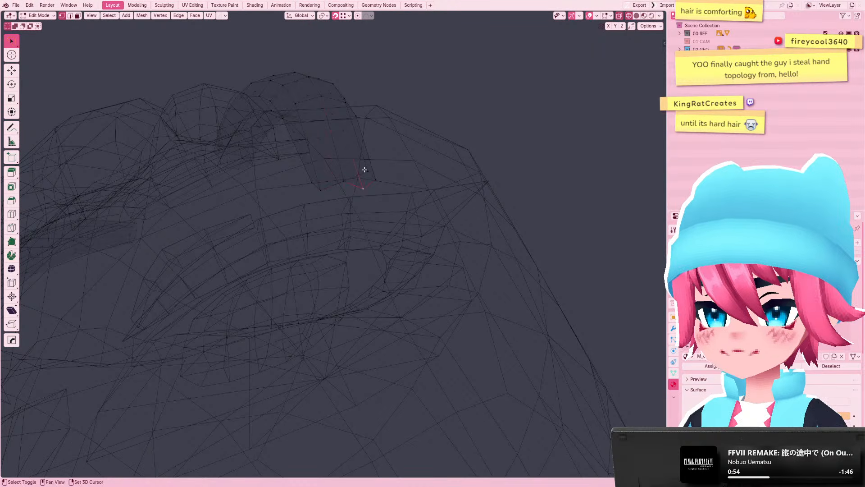
# Back in solid shading, turn off snapping and move the inner merged tip vertex about -0.0122 m along Y
pyautogui.moveTo(327, 184)
pyautogui.mouseDown(button='middle')
pyautogui.moveTo(331, 211)
pyautogui.moveTo(434, 344)
pyautogui.mouseUp(button='middle')
pyautogui.press('z')
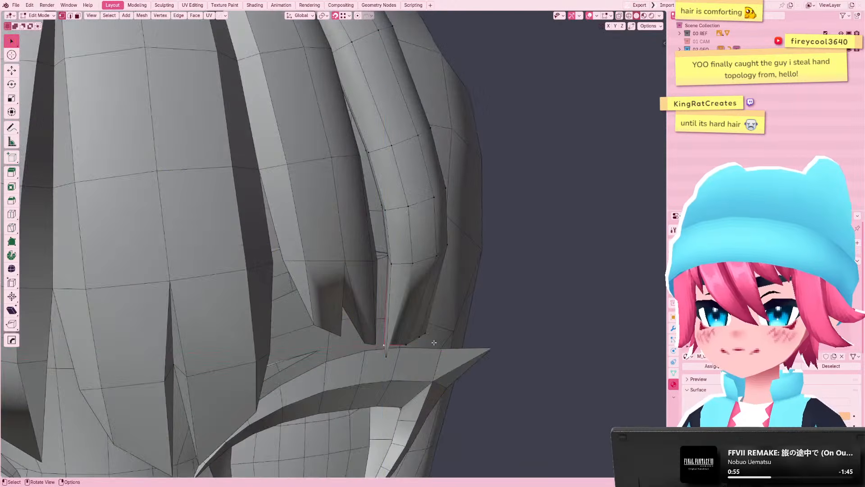
pyautogui.press('g')
pyautogui.press('y')
pyautogui.rightClick(441, 349)
pyautogui.hotkey('shift', 'Tab')
pyautogui.press('g')
pyautogui.press('y')
pyautogui.click(419, 356)
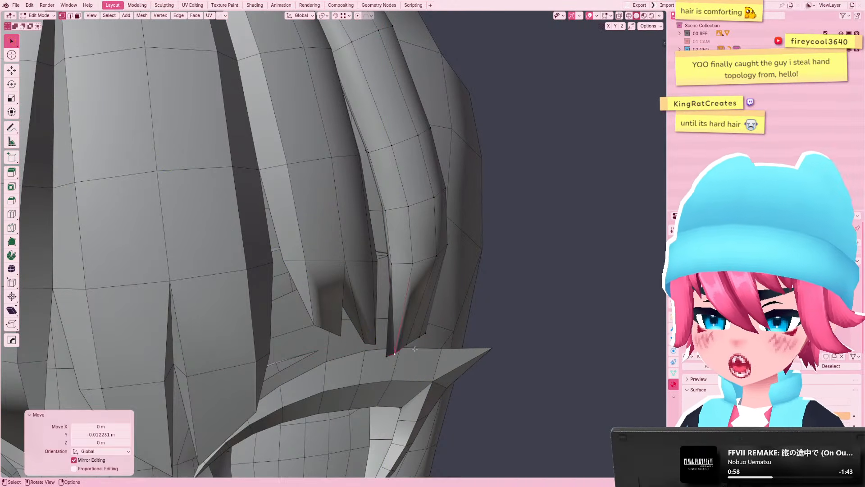
# Merge the tip's inner corner vertex into its neighbour At Last, and repeat the merge at the outer corner
pyautogui.moveTo(419, 356); pyautogui.dragTo(311, 276, button='middle')
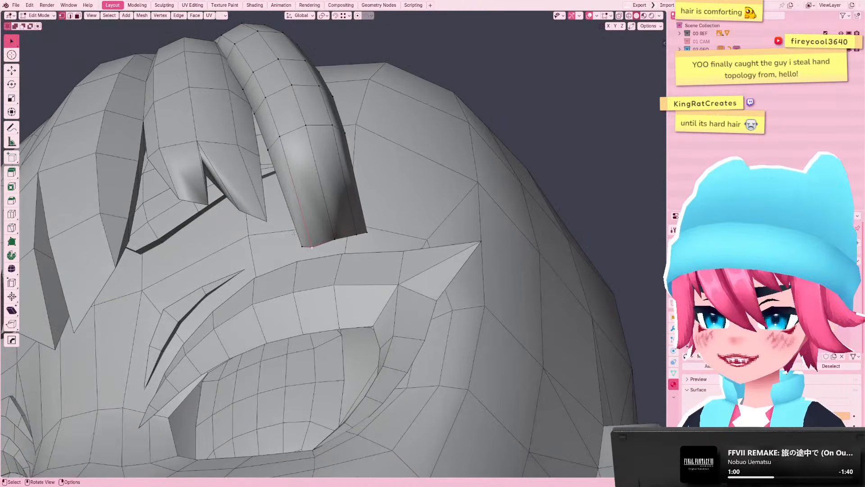
pyautogui.press('m')
pyautogui.click(310, 276)
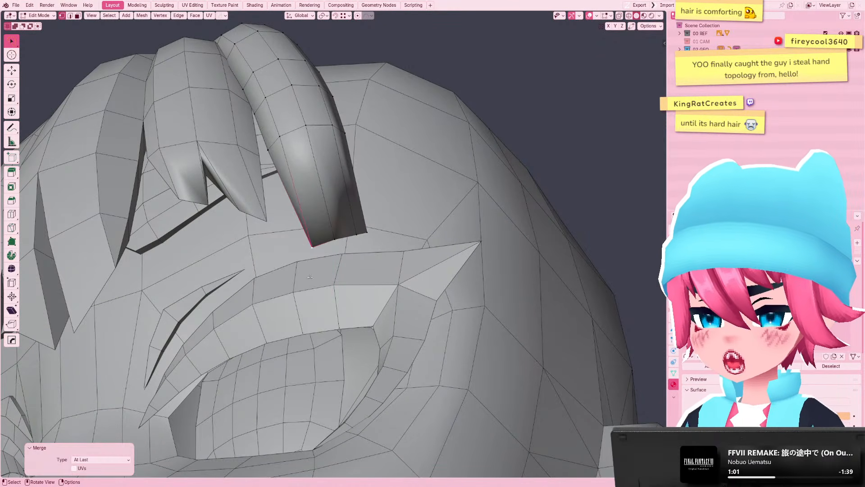
pyautogui.click(366, 235)
pyautogui.keyDown('shift'); pyautogui.click(356, 235); pyautogui.keyUp('shift')
pyautogui.hotkey('shift', 'r')
# In front view, select the whole tip edge and move it about 0.0024 m along X and 0.0054 m along Z
pyautogui.scroll(-5, 358, 237)
pyautogui.press('KP_1')
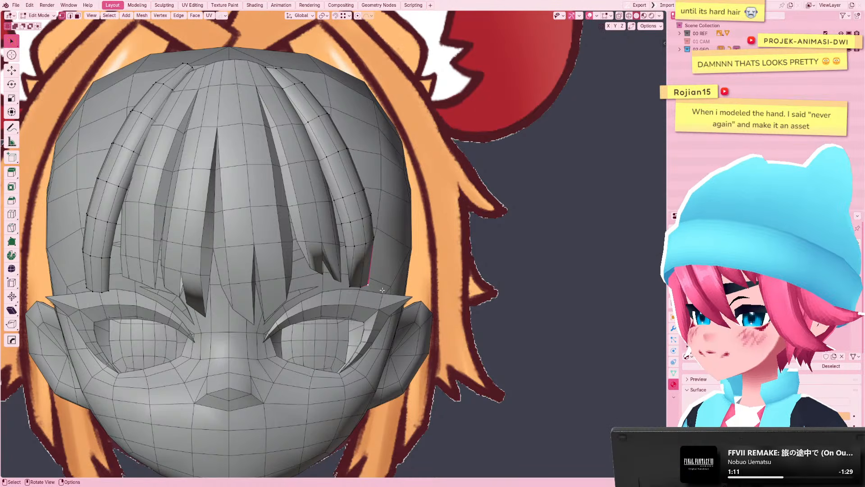
pyautogui.scroll(2, 382, 289)
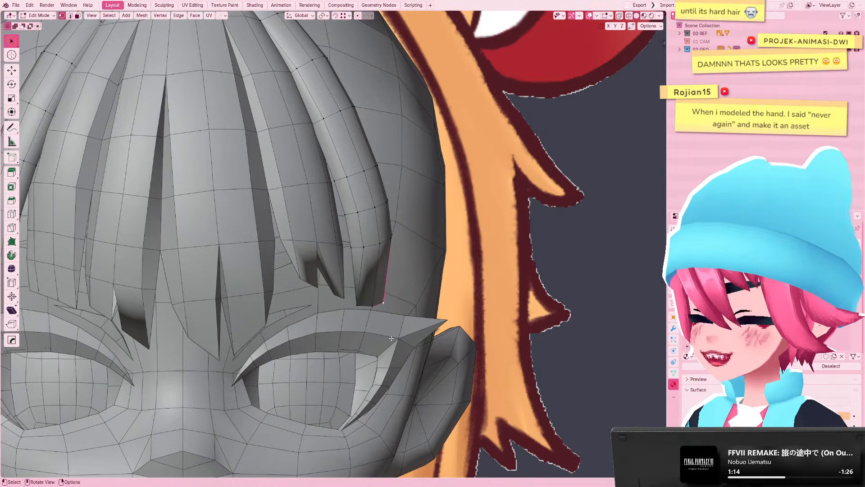
pyautogui.keyDown('ctrl'); pyautogui.click(375, 305); pyautogui.keyUp('ctrl')
pyautogui.press('g')
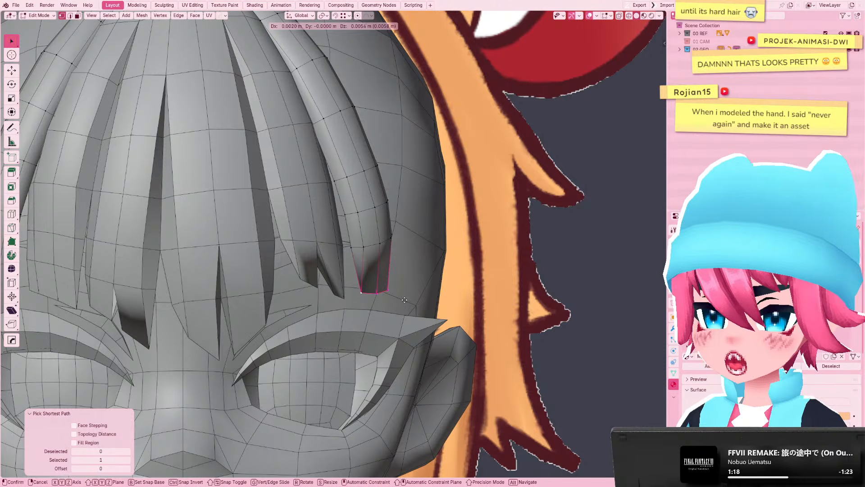
pyautogui.click(405, 299)
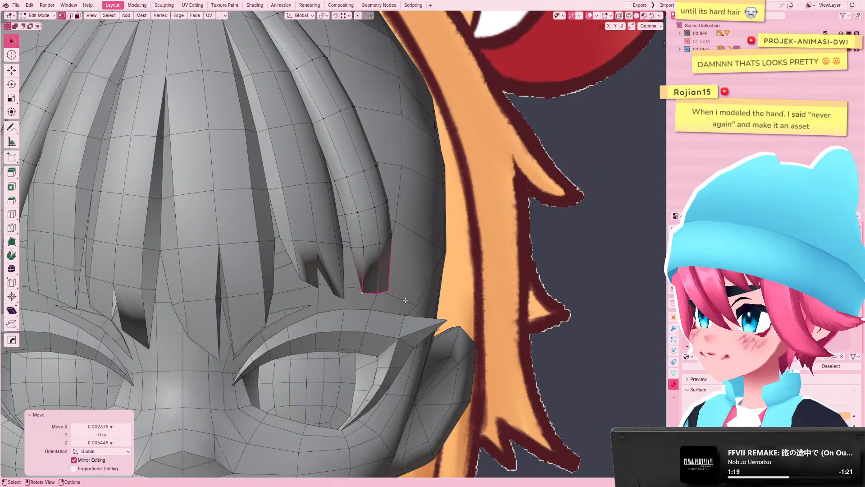
# Narrow the tip by moving its inner vertex about 0.0020 m X and -0.0010 m Z and sliding its outer vertex inward
pyautogui.click(362, 297)
pyautogui.press('g')
pyautogui.click(366, 301)
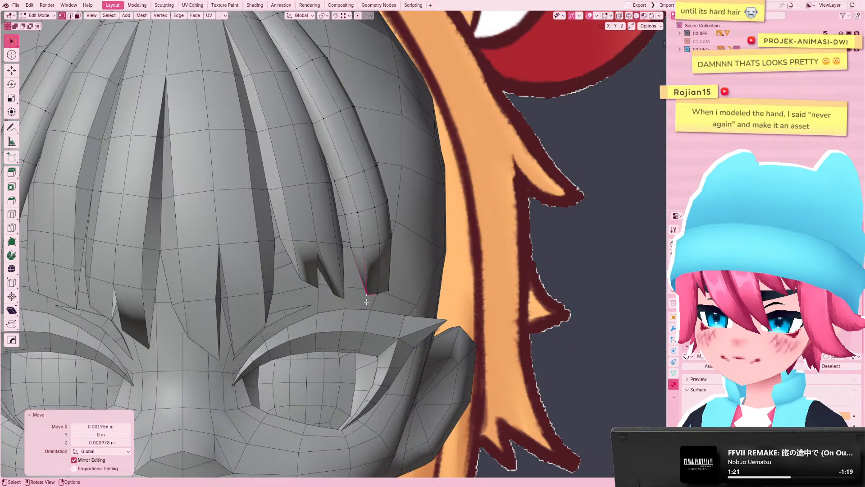
pyautogui.click(390, 291)
pyautogui.hotkey('shift', 'v')
pyautogui.click(398, 297)
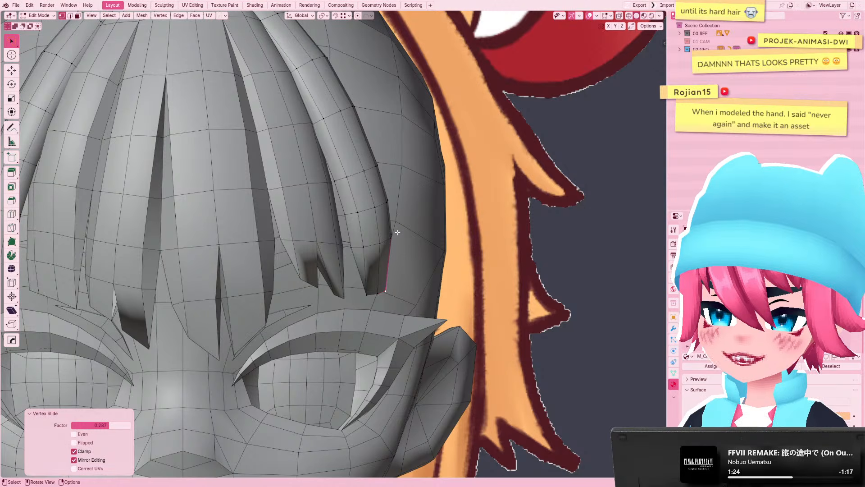
# Dissolve the edge loop just above the strand's last loop before the tip, and return to front view
pyautogui.keyDown('alt'); pyautogui.click(384, 247); pyautogui.keyUp('alt')
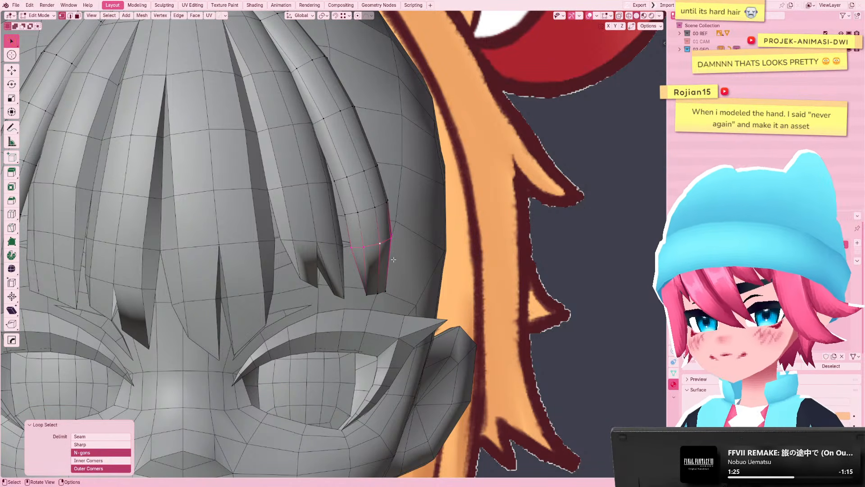
pyautogui.scroll(-5, 393, 259)
pyautogui.moveTo(393, 259); pyautogui.dragTo(353, 247, button='middle')
pyautogui.keyDown('alt'); pyautogui.click(341, 224); pyautogui.keyUp('alt')
pyautogui.press('x')
pyautogui.click(338, 276)
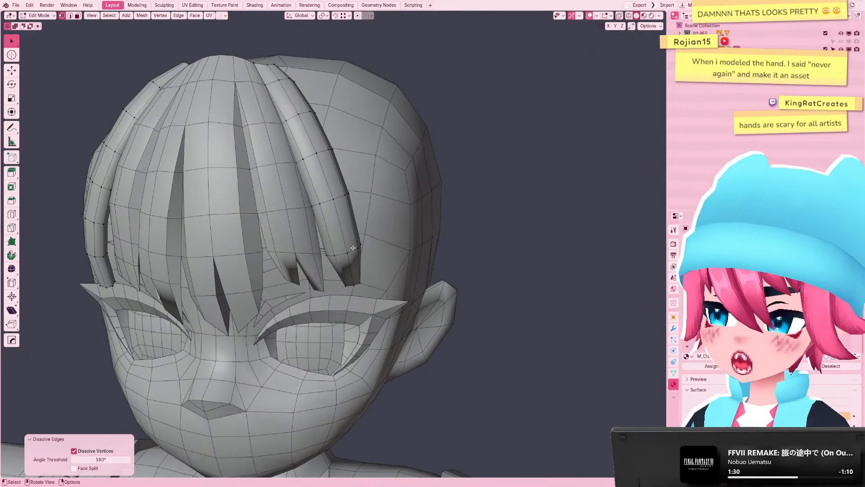
pyautogui.press('KP_1')
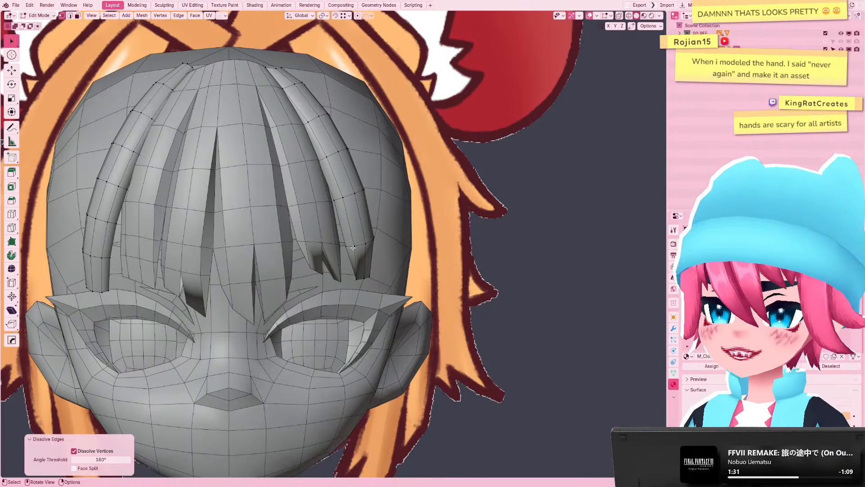
# Slide the strand's last edge loop above the tip slightly toward the root, by a factor of about 0.12
pyautogui.scroll(4, 353, 247)
pyautogui.keyDown('alt'); pyautogui.click(386, 252); pyautogui.keyUp('alt')
pyautogui.press('g')
pyautogui.press('g')
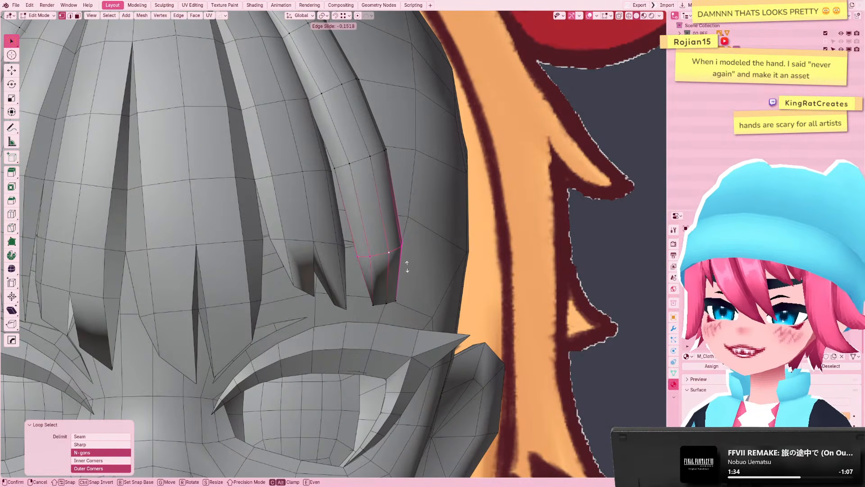
pyautogui.click(408, 260)
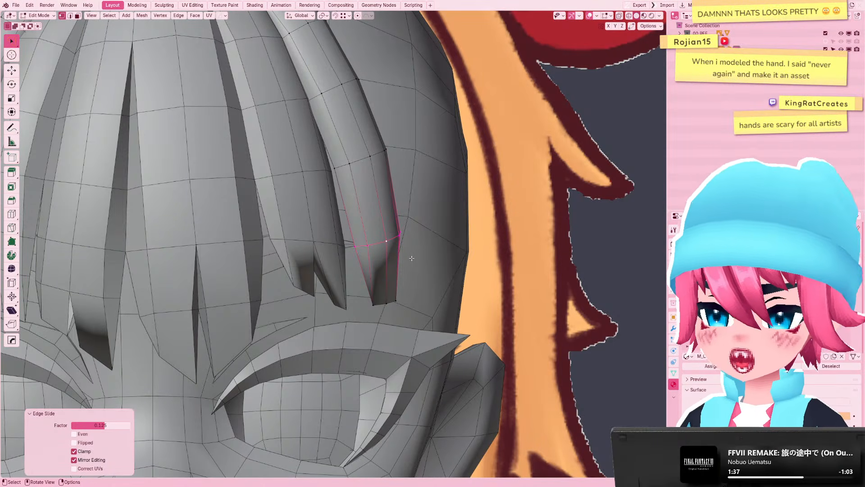
# Leave the strand and open the neighbouring bangs mesh for editing near its root
pyautogui.scroll(-6, 411, 258)
pyautogui.moveTo(412, 258)
pyautogui.mouseDown(button='middle')
pyautogui.moveTo(439, 282)
pyautogui.moveTo(469, 288)
pyautogui.moveTo(406, 266)
pyautogui.mouseUp(button='middle')
pyautogui.scroll(3, 405, 266)
pyautogui.press('Tab')
pyautogui.scroll(4, 328, 247)
pyautogui.click(250, 245)
pyautogui.press('Tab')
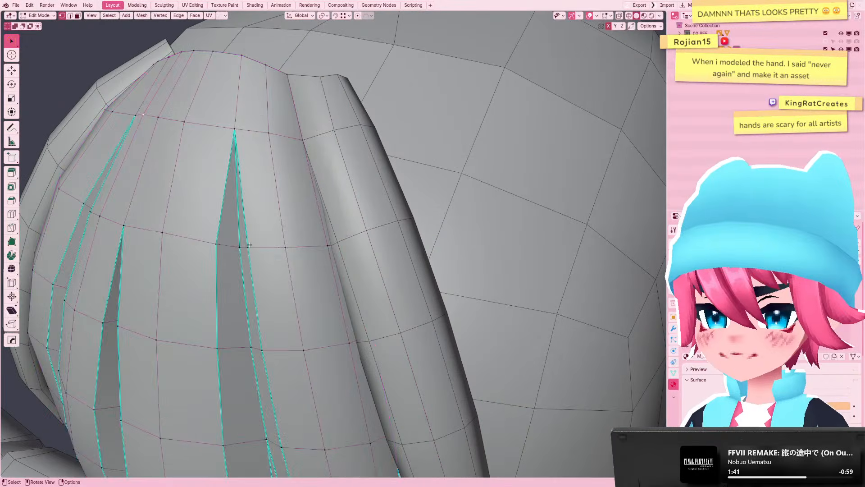
# Try to merge the bangs' hidden side-edge vertex into the root corner vertex At Last, and undo the merge
pyautogui.press('z')
pyautogui.moveTo(354, 244)
pyautogui.mouseDown(button='middle')
pyautogui.moveTo(357, 232)
pyautogui.moveTo(342, 241)
pyautogui.moveTo(350, 244)
pyautogui.mouseUp(button='middle')
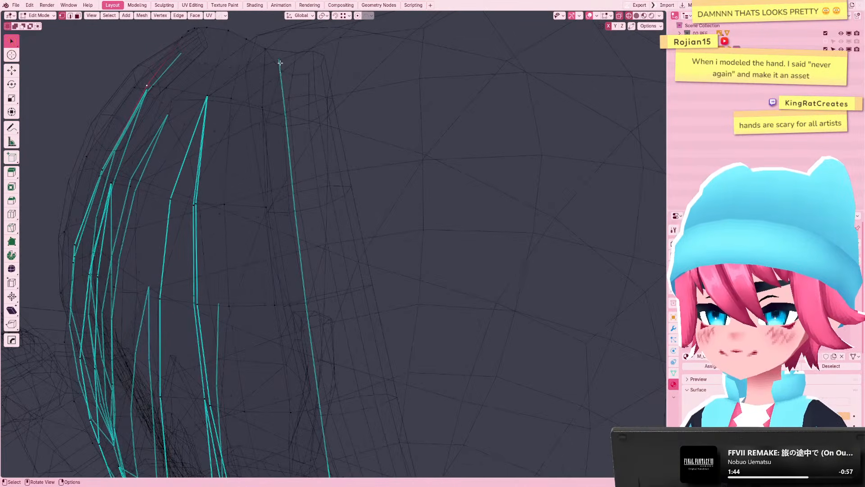
pyautogui.moveTo(280, 63)
pyautogui.keyDown('shift'); pyautogui.mouseDown(button='middle')
pyautogui.moveTo(303, 154)
pyautogui.moveTo(346, 142)
pyautogui.moveTo(374, 198)
pyautogui.mouseUp(button='middle'); pyautogui.keyUp('shift')
pyautogui.hotkey('shift', 'z')
pyautogui.scroll(2, 375, 199)
pyautogui.keyDown('shift'); pyautogui.click(343, 156); pyautogui.keyUp('shift')
pyautogui.press('m')
pyautogui.click(353, 159)
pyautogui.hotkey('shift', 'z')
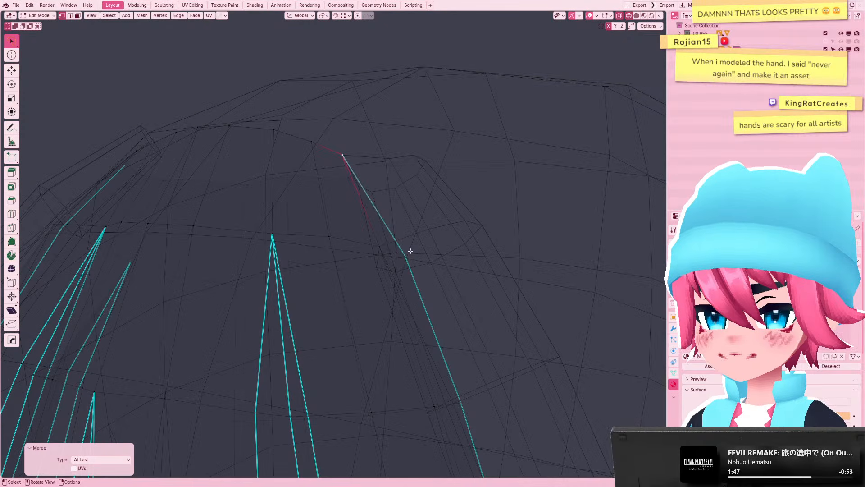
pyautogui.moveTo(381, 245)
pyautogui.mouseDown(button='middle')
pyautogui.moveTo(384, 217)
pyautogui.moveTo(347, 200)
pyautogui.moveTo(338, 266)
pyautogui.mouseUp(button='middle')
pyautogui.hotkey('shift', 'z')
pyautogui.hotkey('shift', 'z')
pyautogui.moveTo(330, 210)
pyautogui.mouseDown(button='middle')
pyautogui.moveTo(351, 216)
pyautogui.moveTo(319, 191)
pyautogui.moveTo(297, 155)
pyautogui.moveTo(385, 274)
pyautogui.mouseUp(button='middle')
pyautogui.hotkey('ctrl', 'z')
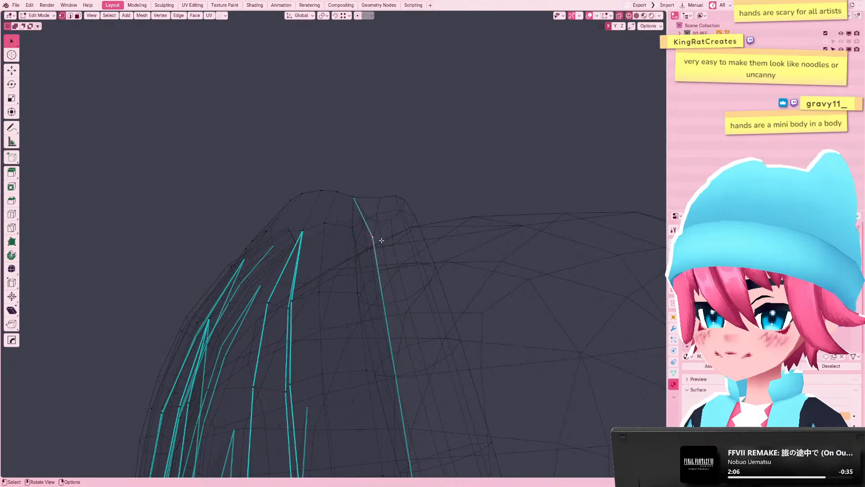
# Merge the bangs' hidden side-edge vertex near the root into the adjacent front-surface vertex At Last
pyautogui.scroll(2, 379, 239)
pyautogui.hotkey('shift', 'z')
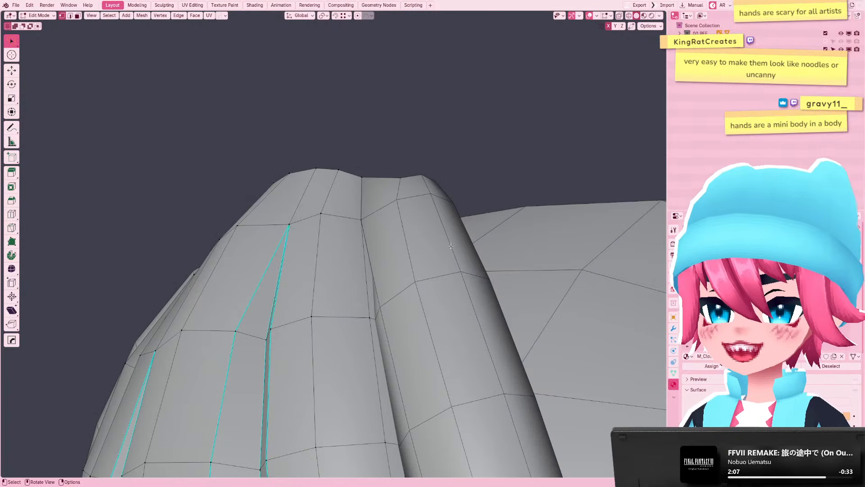
pyautogui.keyDown('shift'); pyautogui.click(361, 220); pyautogui.keyUp('shift')
pyautogui.press('m')
pyautogui.click(361, 220)
# Slide the next hidden side-edge vertex below the merged one toward the bangs' front surface by about 0.8
pyautogui.hotkey('shift', 'z')
pyautogui.keyDown('shift'); pyautogui.moveTo(389, 310); pyautogui.dragTo(380, 258, button='middle'); pyautogui.keyUp('shift')
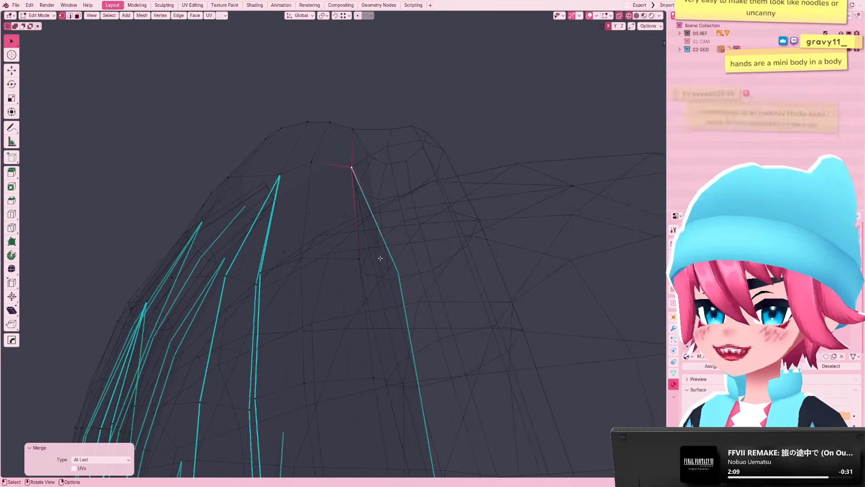
pyautogui.click(403, 274)
pyautogui.hotkey('shift', 'z')
pyautogui.press('g')
pyautogui.press('g')
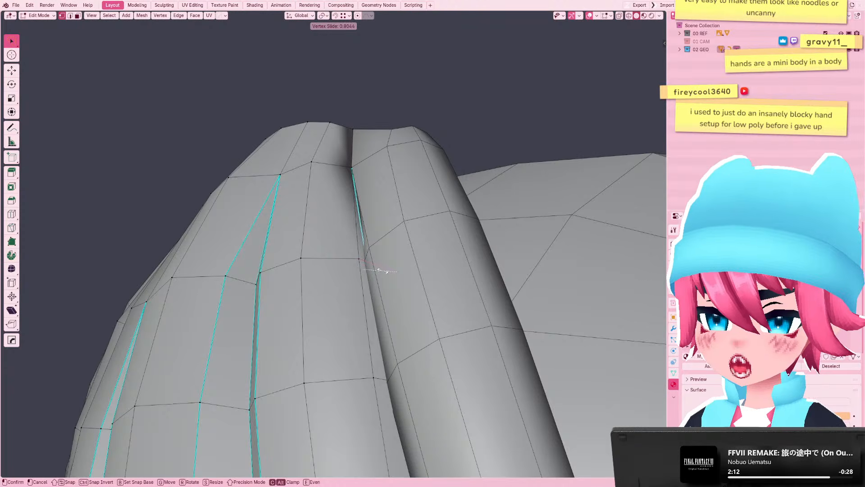
pyautogui.click(378, 271)
# Slide the second hidden side-edge vertex below the merged one toward the front surface by about 0.70
pyautogui.keyDown('shift'); pyautogui.moveTo(377, 270); pyautogui.dragTo(349, 200, button='middle'); pyautogui.keyUp('shift')
pyautogui.hotkey('shift', 'z')
pyautogui.click(387, 304)
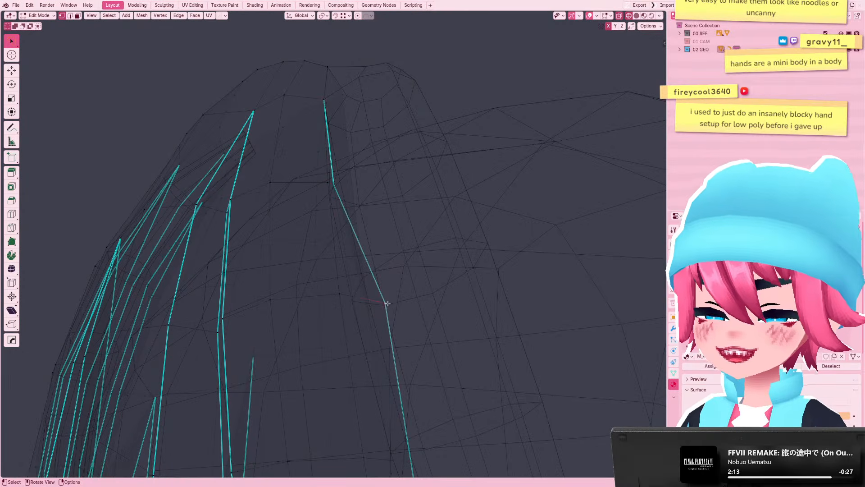
pyautogui.hotkey('shift', 'z')
pyautogui.press('g')
pyautogui.press('g')
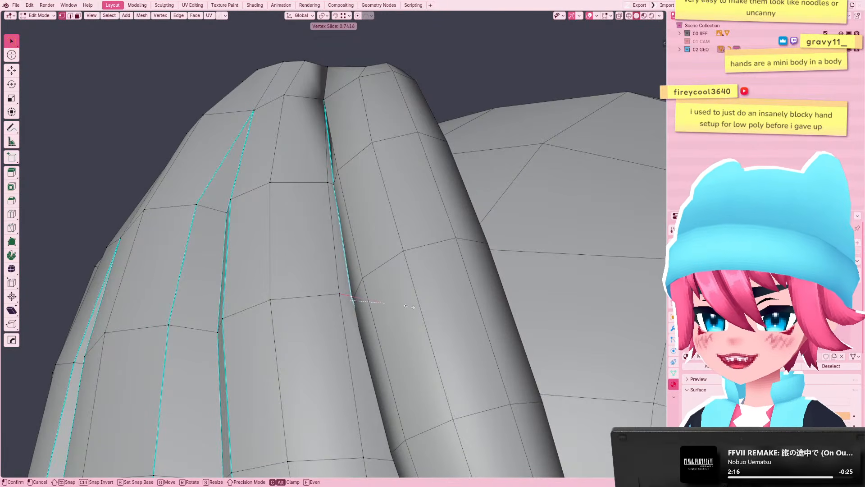
pyautogui.click(411, 306)
# Try to slide the third hidden side-edge vertex inward by about 0.45, and undo the slide
pyautogui.keyDown('shift'); pyautogui.moveTo(411, 306); pyautogui.dragTo(360, 264, button='middle'); pyautogui.keyUp('shift')
pyautogui.hotkey('shift', 'z')
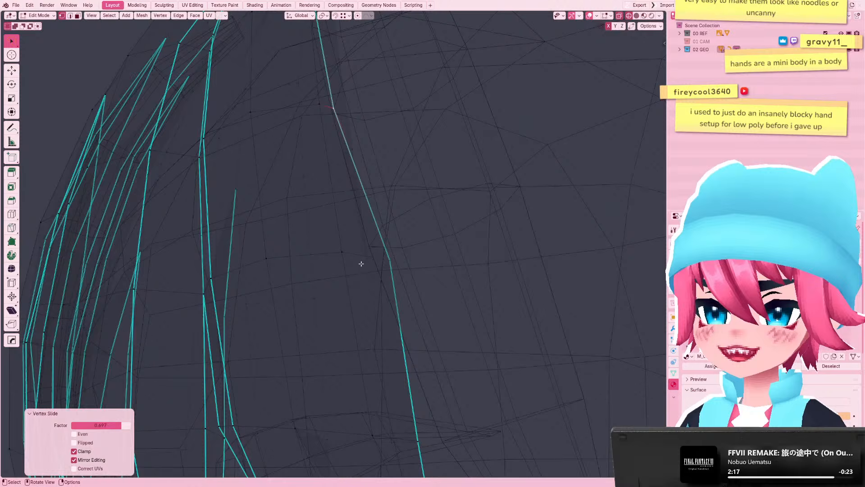
pyautogui.click(393, 258)
pyautogui.hotkey('shift', 'z')
pyautogui.press('g')
pyautogui.press('g')
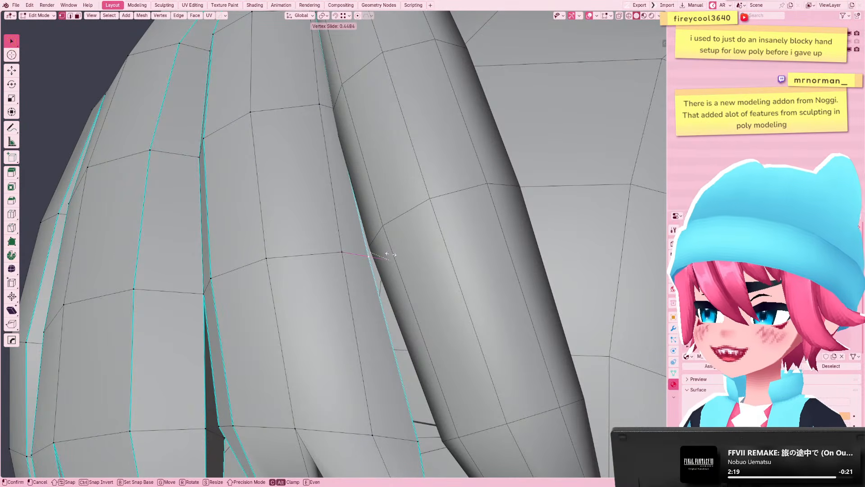
pyautogui.click(390, 255)
pyautogui.moveTo(390, 255)
pyautogui.mouseDown(button='middle')
pyautogui.moveTo(298, 225)
pyautogui.moveTo(189, 220)
pyautogui.moveTo(365, 335)
pyautogui.mouseUp(button='middle')
pyautogui.hotkey('shift', 'z')
pyautogui.hotkey('ctrl', 'z')
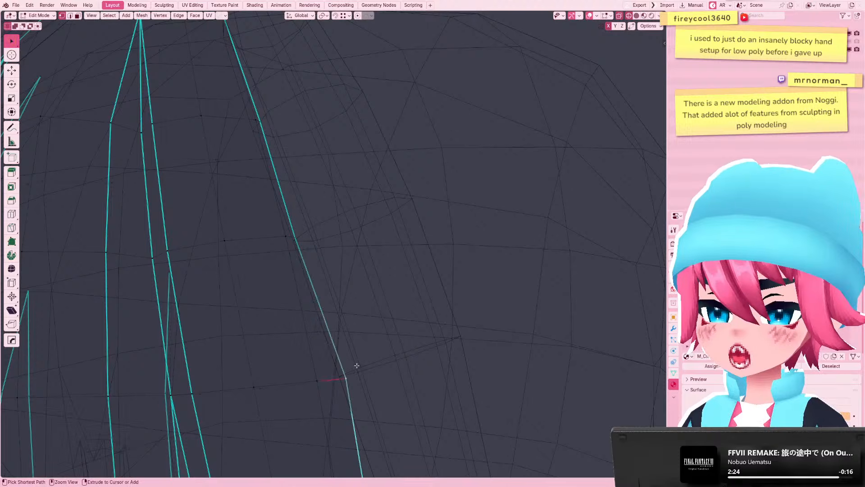
# From the side, slide the third hidden side-edge vertex toward the bangs' front surface by about 0.64
pyautogui.moveTo(355, 365); pyautogui.dragTo(297, 354, button='middle')
pyautogui.press('g')
pyautogui.press('g')
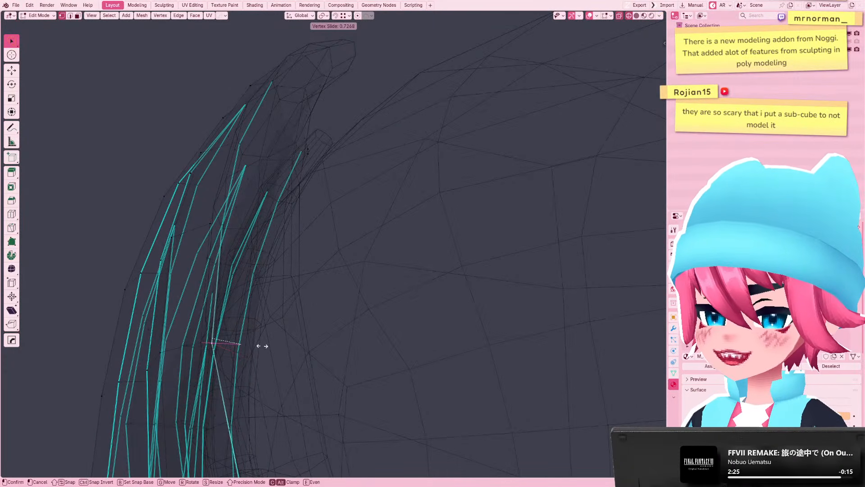
pyautogui.click(265, 346)
pyautogui.hotkey('shift', 'z')
pyautogui.moveTo(297, 334); pyautogui.dragTo(416, 286, button='middle')
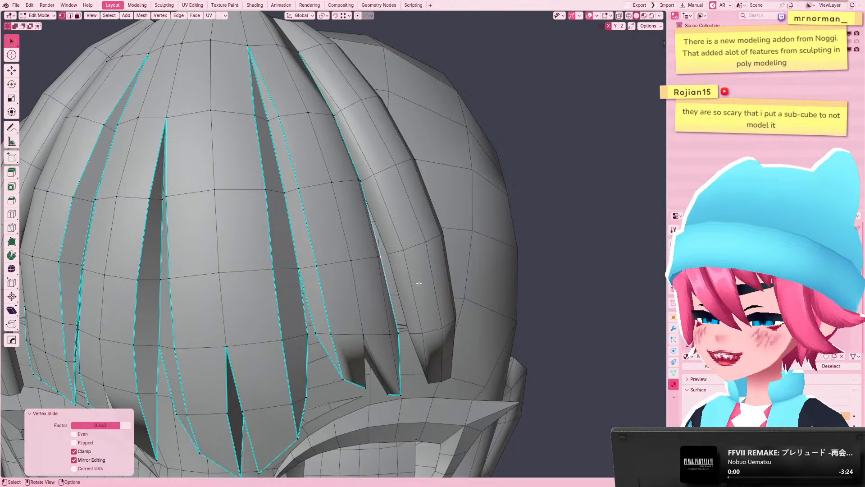
# Move that same side-edge vertex of the bangs along the Y axis to even out the edge's curve
pyautogui.moveTo(419, 283); pyautogui.dragTo(302, 215, button='middle')
pyautogui.press('g')
pyautogui.press('y')
pyautogui.click(299, 196)
# In front view, move the bangs' side-edge vertex above the outer tip about -0.0017 m along X
pyautogui.press('2')
pyautogui.moveTo(300, 254); pyautogui.dragTo(332, 309, button='middle')
pyautogui.press('KP_1')
pyautogui.press('Tab')
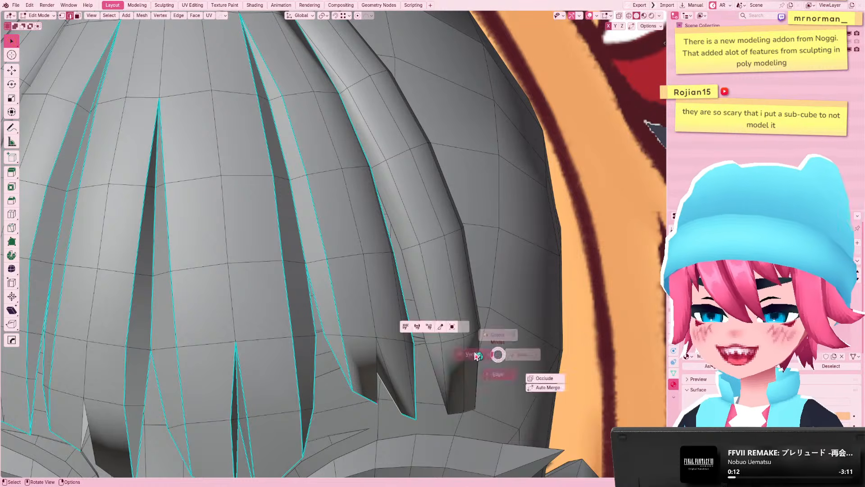
pyautogui.click(437, 346)
pyautogui.press('g')
pyautogui.press('x')
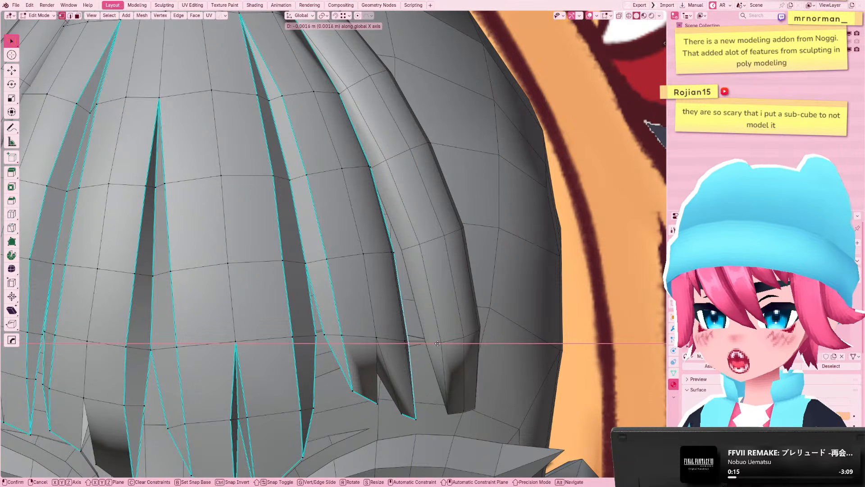
pyautogui.click(438, 347)
# Switch editing from the bangs to the outer face-framing strand mesh and clear its vertex selection
pyautogui.moveTo(438, 347); pyautogui.dragTo(353, 239, button='middle')
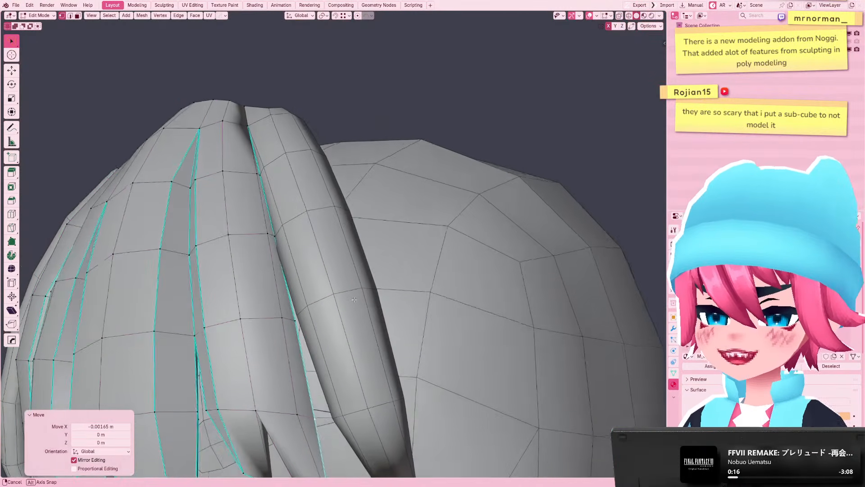
pyautogui.press('Tab')
pyautogui.click(353, 236)
pyautogui.press('Tab')
pyautogui.keyDown('shift'); pyautogui.moveTo(300, 261); pyautogui.dragTo(353, 280, button='middle'); pyautogui.keyUp('shift')
pyautogui.hotkey('alt', 'a')
# Turn on snapping and snap the strand's inner-edge vertex onto the adjacent vertex of the bangs
pyautogui.hotkey('shift', 'z')
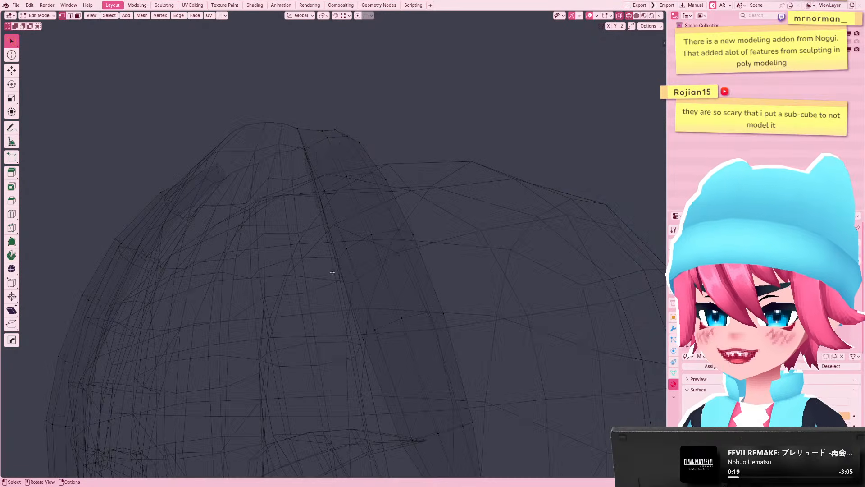
pyautogui.press('g')
pyautogui.rightClick(342, 261)
pyautogui.hotkey('shift', 'Tab')
pyautogui.press('g')
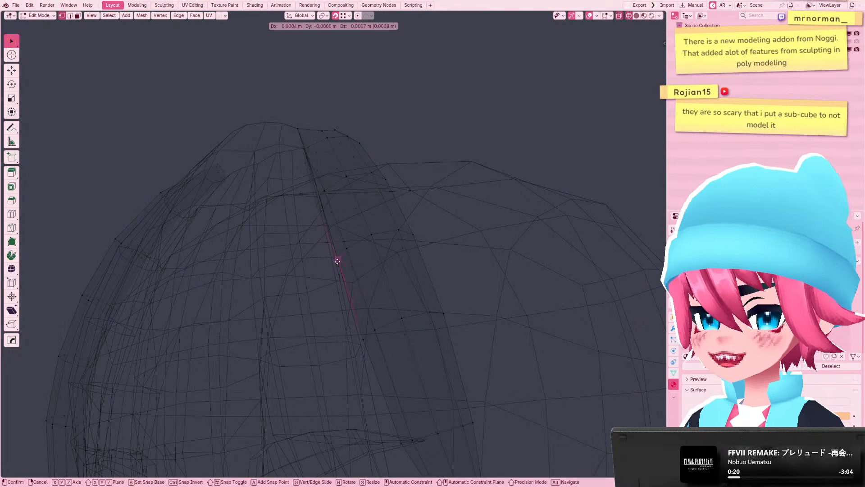
pyautogui.click(338, 260)
# Snap the next inner-edge vertex toward the root onto the bangs, moving it about 0.0021 m X, -0.0007 m Y and 0.0017 m Z
pyautogui.hotkey('shift', 'z')
pyautogui.press('z')
pyautogui.click(318, 210)
pyautogui.moveTo(318, 209); pyautogui.dragTo(324, 220, button='middle')
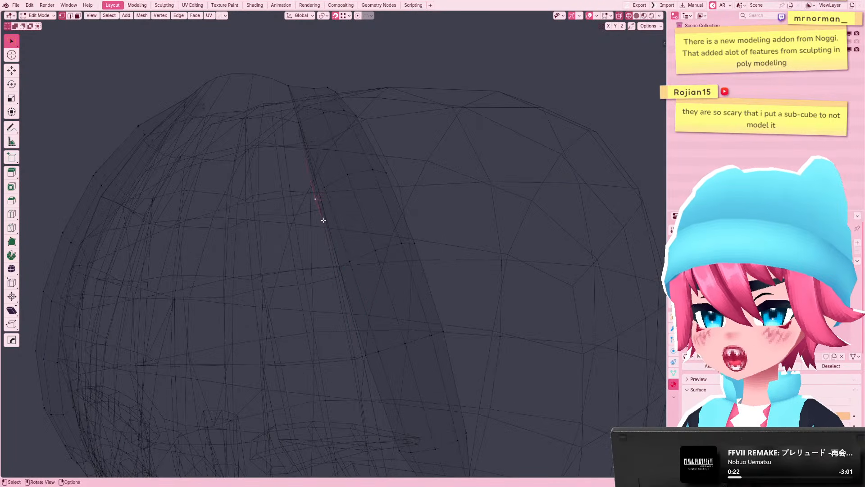
pyautogui.press('g')
pyautogui.click(319, 192)
# Examine from several angles, including behind the roots, how the outer strand's inner edge meets the bangs
pyautogui.hotkey('shift', 'z')
pyautogui.keyDown('shift'); pyautogui.moveTo(338, 156); pyautogui.dragTo(404, 240, button='middle'); pyautogui.keyUp('shift')
pyautogui.scroll(2, 404, 240)
pyautogui.hotkey('shift', 'z')
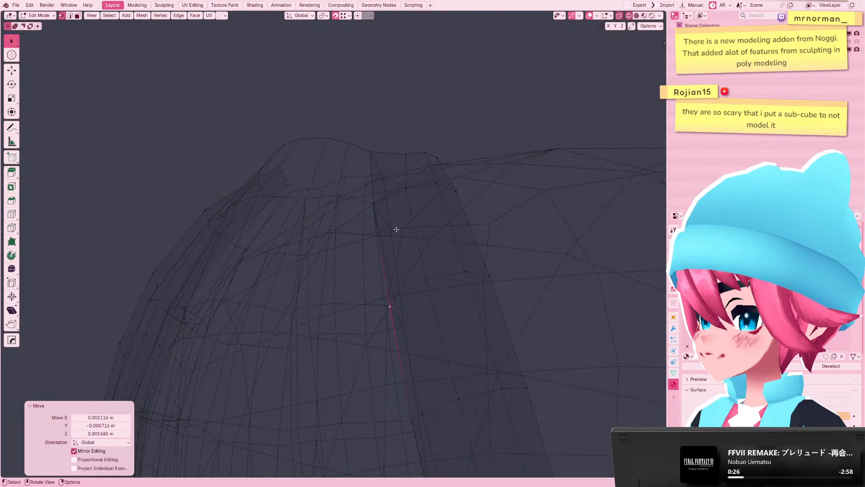
pyautogui.scroll(-4, 396, 229)
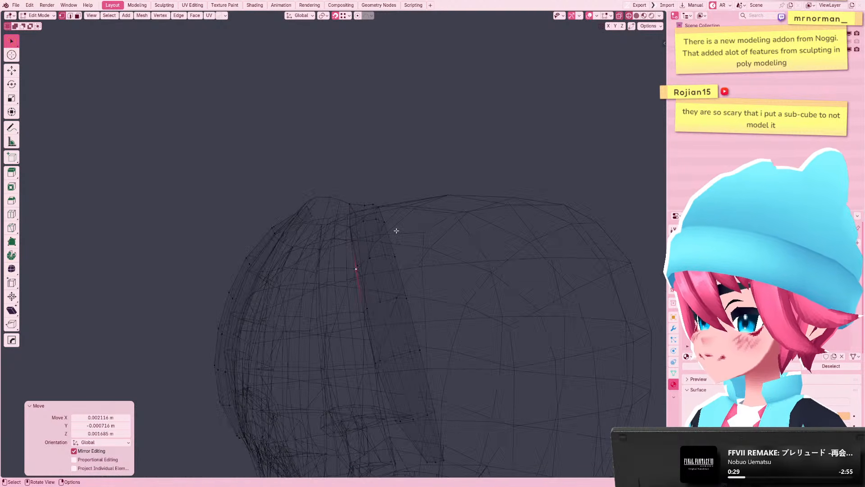
pyautogui.scroll(2, 389, 254)
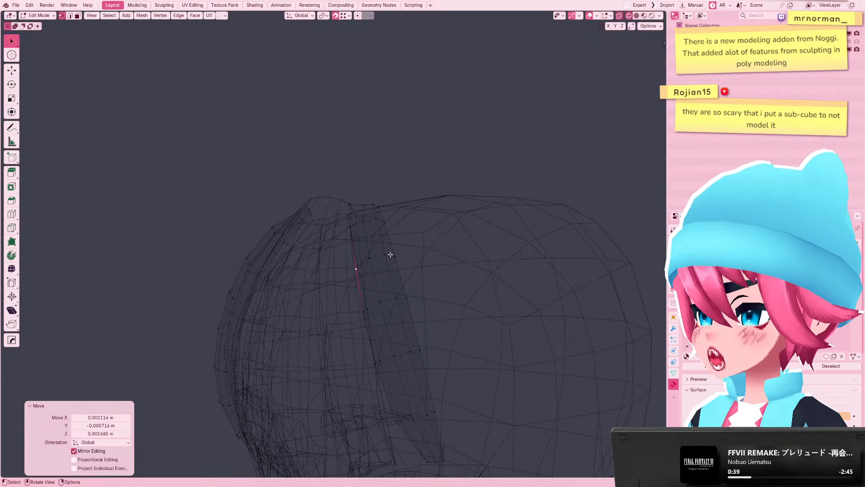
pyautogui.moveTo(342, 249); pyautogui.dragTo(364, 259, button='middle')
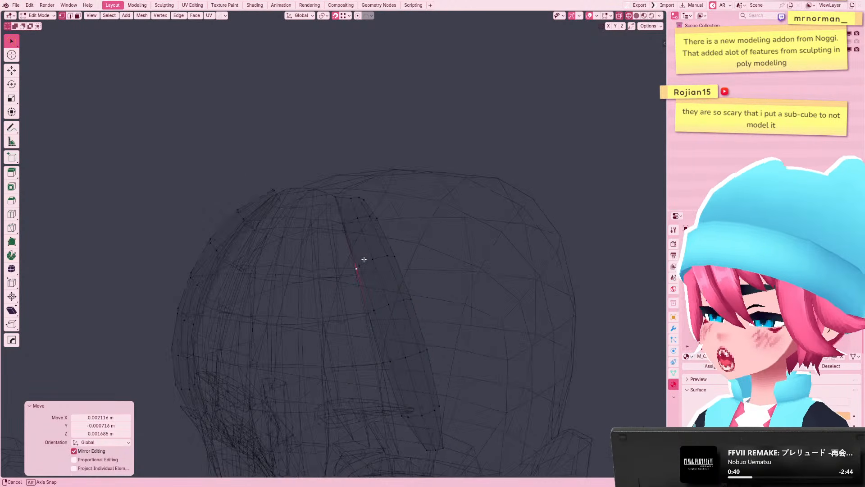
pyautogui.hotkey('shift', 'z')
pyautogui.scroll(4, 364, 257)
pyautogui.moveTo(366, 225)
pyautogui.mouseDown(button='middle')
pyautogui.moveTo(397, 240)
pyautogui.moveTo(334, 293)
pyautogui.moveTo(241, 268)
pyautogui.moveTo(221, 320)
pyautogui.moveTo(328, 366)
pyautogui.mouseUp(button='middle')
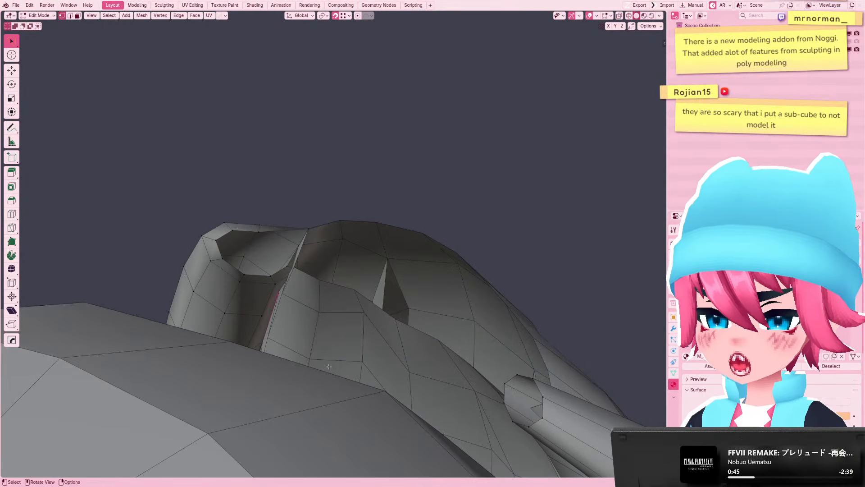
pyautogui.press('Tab')
pyautogui.click(311, 333)
pyautogui.moveTo(311, 334); pyautogui.dragTo(293, 231, button='middle')
pyautogui.press('Tab')
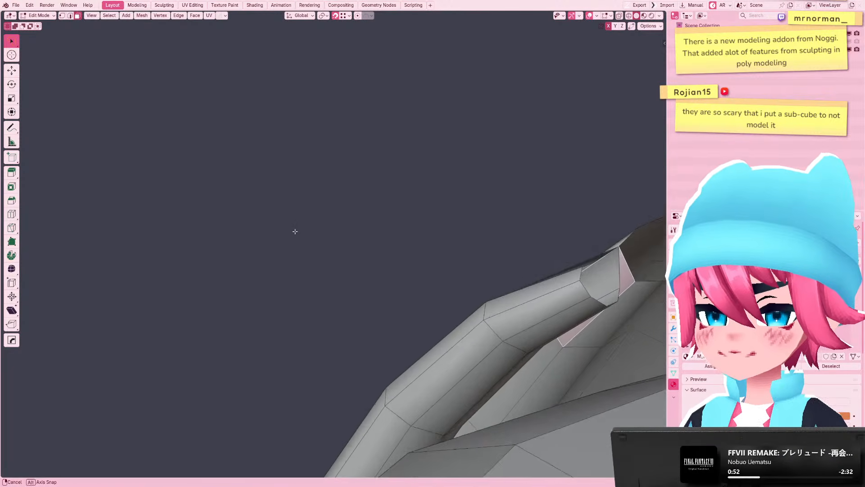
pyautogui.rightClick(298, 232)
pyautogui.moveTo(474, 300); pyautogui.dragTo(294, 297, button='middle')
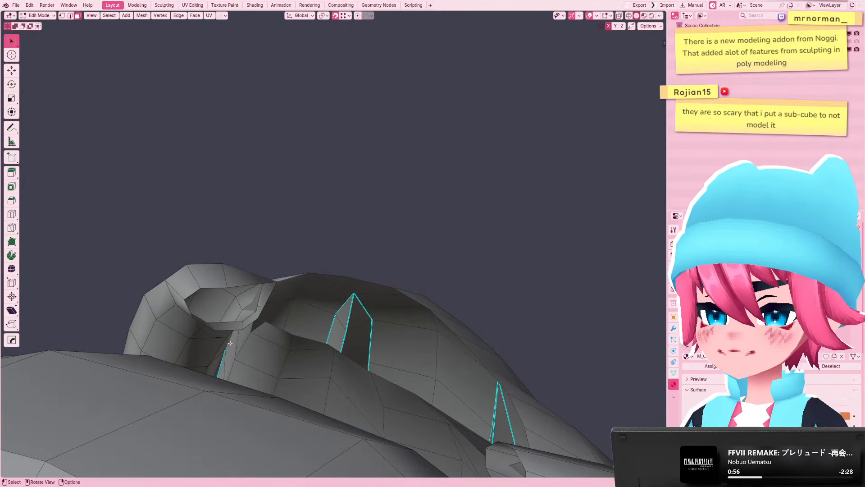
pyautogui.moveTo(235, 337); pyautogui.dragTo(334, 257, button='middle')
# Return to object mode, isolate the hair by hiding all other objects, and select the hair mesh
pyautogui.press('Tab')
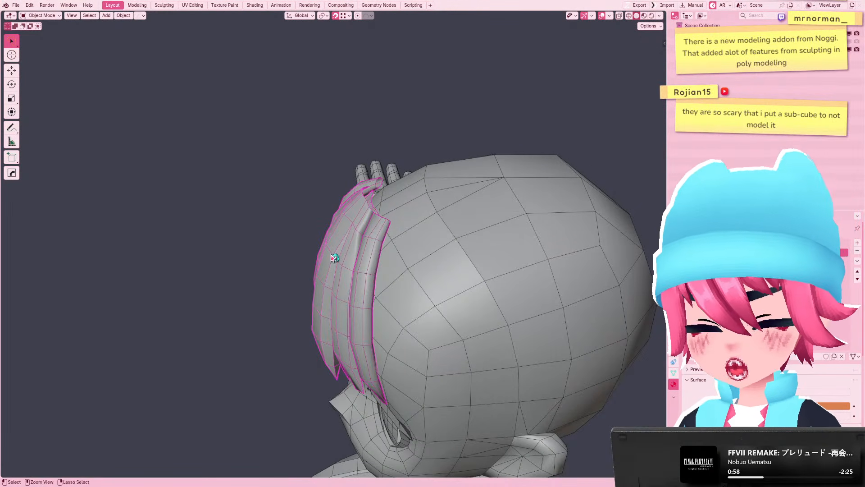
pyautogui.hotkey('shift', 'h')
pyautogui.scroll(2, 332, 258)
pyautogui.click(394, 262)
pyautogui.moveTo(394, 263)
pyautogui.mouseDown(button='middle')
pyautogui.moveTo(386, 241)
pyautogui.moveTo(243, 170)
pyautogui.mouseUp(button='middle')
# Select the whole outer strand in wireframe and separate it into its own object
pyautogui.press('Tab')
pyautogui.hotkey('shift', 'z')
pyautogui.moveTo(274, 69)
pyautogui.keyDown('ctrl'); pyautogui.mouseDown(button='right')
pyautogui.moveTo(377, 383)
pyautogui.moveTo(380, 342)
pyautogui.mouseUp(button='right'); pyautogui.keyUp('ctrl')
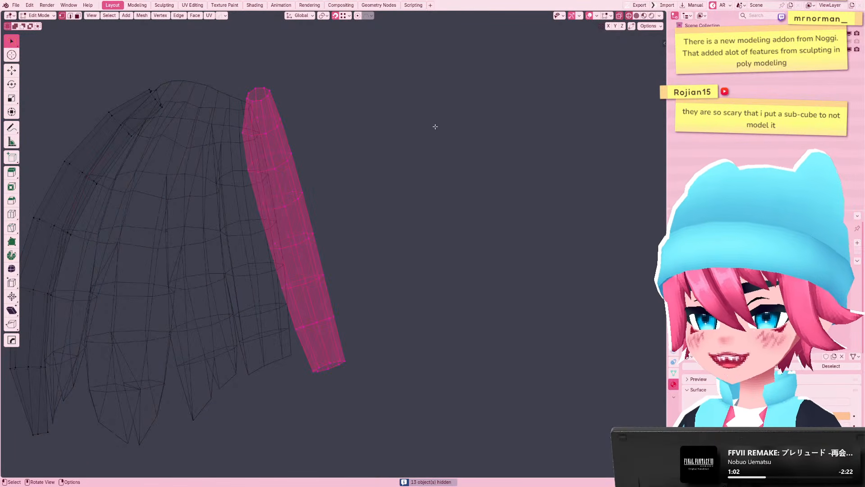
pyautogui.press('p')
pyautogui.click(435, 126)
# Return to object mode with solid shading and select the hair at the outer strand's root
pyautogui.press('Tab')
pyautogui.click(221, 154)
pyautogui.moveTo(180, 214)
pyautogui.keyDown('shift'); pyautogui.mouseDown(button='middle')
pyautogui.moveTo(291, 190)
pyautogui.moveTo(239, 160)
pyautogui.mouseUp(button='middle'); pyautogui.keyUp('shift')
pyautogui.press('z')
pyautogui.click(278, 168)
pyautogui.moveTo(299, 92)
pyautogui.keyDown('shift'); pyautogui.mouseDown(button='middle')
pyautogui.moveTo(376, 143)
pyautogui.moveTo(400, 87)
pyautogui.mouseUp(button='middle'); pyautogui.keyUp('shift')
pyautogui.scroll(2, 376, 143)
pyautogui.click(400, 93)
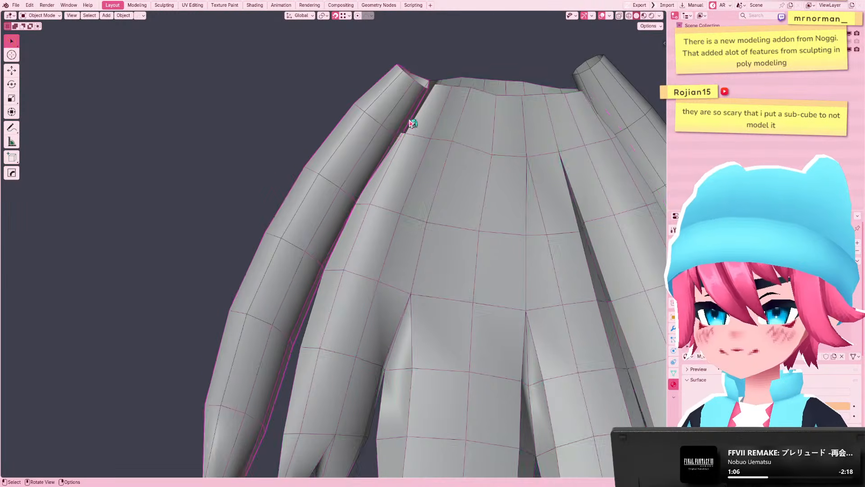
pyautogui.scroll(4, 330, 239)
pyautogui.keyDown('shift'); pyautogui.moveTo(411, 123); pyautogui.dragTo(311, 267, button='middle'); pyautogui.keyUp('shift')
# Open the selected hair for face editing and delete the hidden inner faces near the strand's root
pyautogui.press('Tab')
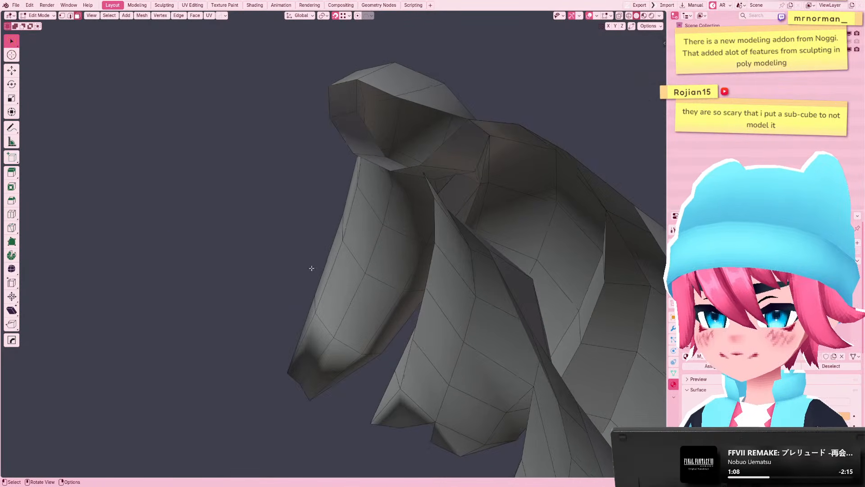
pyautogui.click(462, 156)
pyautogui.press('x')
pyautogui.click(488, 175)
pyautogui.moveTo(485, 174); pyautogui.dragTo(386, 207, button='middle')
pyautogui.scroll(2, 379, 171)
# Snap the strand's inner-edge vertex just below the root onto the bangs, moving it about -0.0015 m X, 0.0060 m Y and -0.0013 m Z
pyautogui.press('Tab')
pyautogui.click(360, 173)
pyautogui.press('3')
pyautogui.press('1')
pyautogui.press('g')
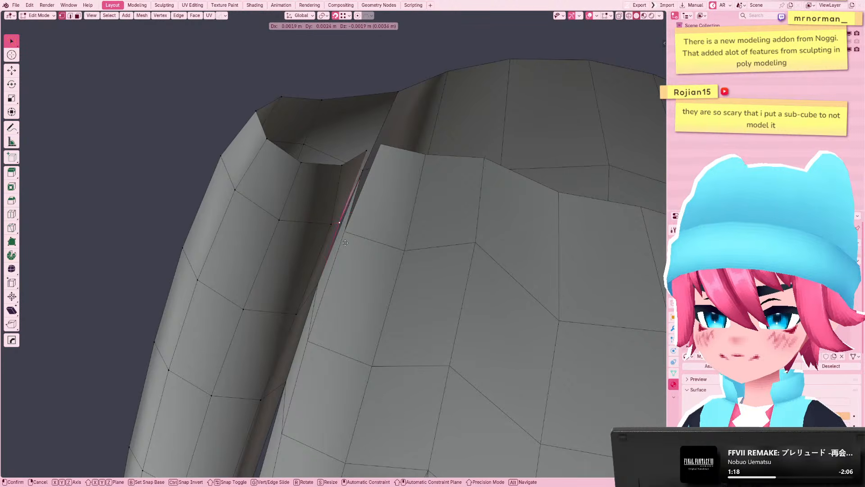
pyautogui.rightClick(342, 237)
pyautogui.press('g')
pyautogui.keyDown('ctrl'); pyautogui.click(344, 234); pyautogui.keyUp('ctrl')
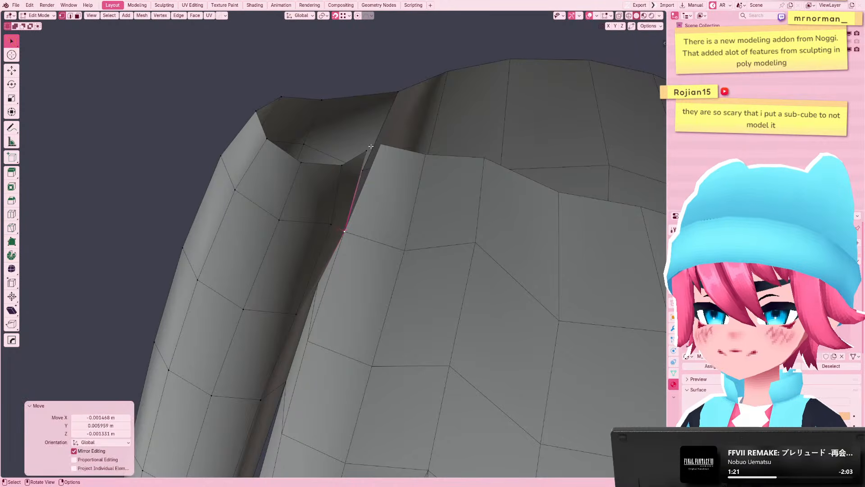
# Snap the strand's inner root vertex onto the top corner of the bangs, moving it about -0.0001 m X, 0.0026 m Y and 0.0008 m Z
pyautogui.click(366, 150)
pyautogui.press('g')
pyautogui.click(388, 145)
pyautogui.press('g')
pyautogui.click(388, 145)
pyautogui.moveTo(388, 146); pyautogui.dragTo(354, 193, button='middle')
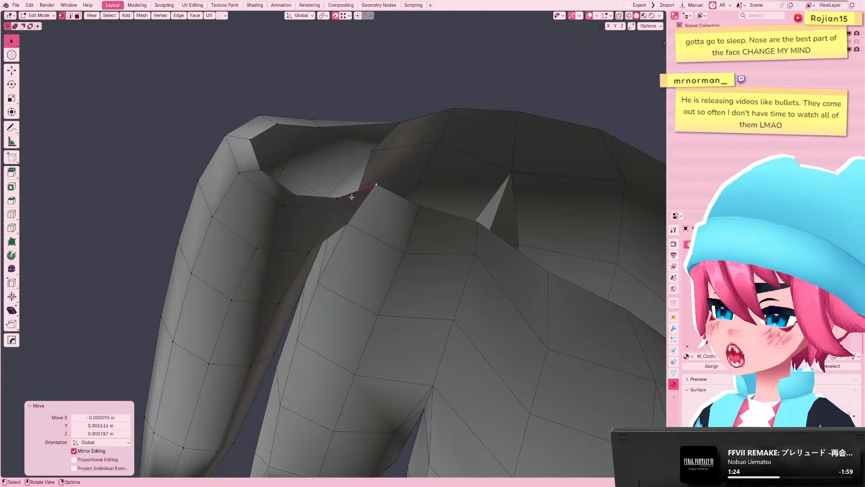
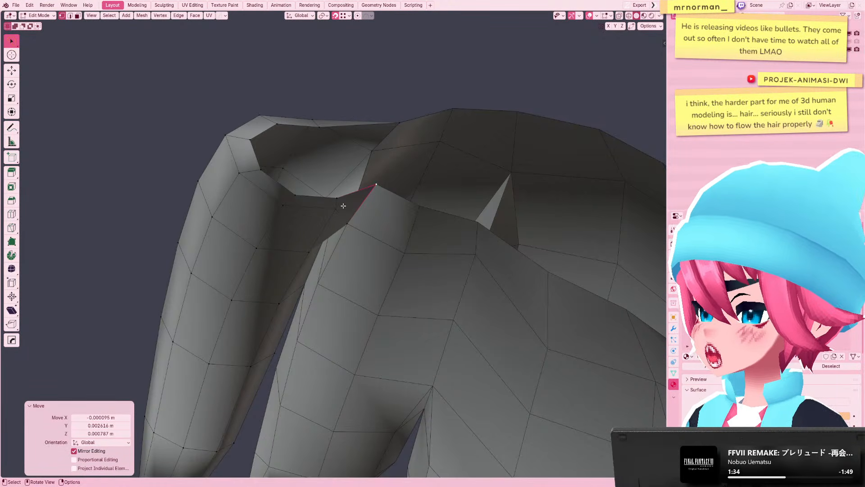
# Move the strand's inner-edge vertex one row below the root toward the bangs, about -0.0017 m X, 0.0019 m Y and 0.0006 m Z
pyautogui.click(347, 207)
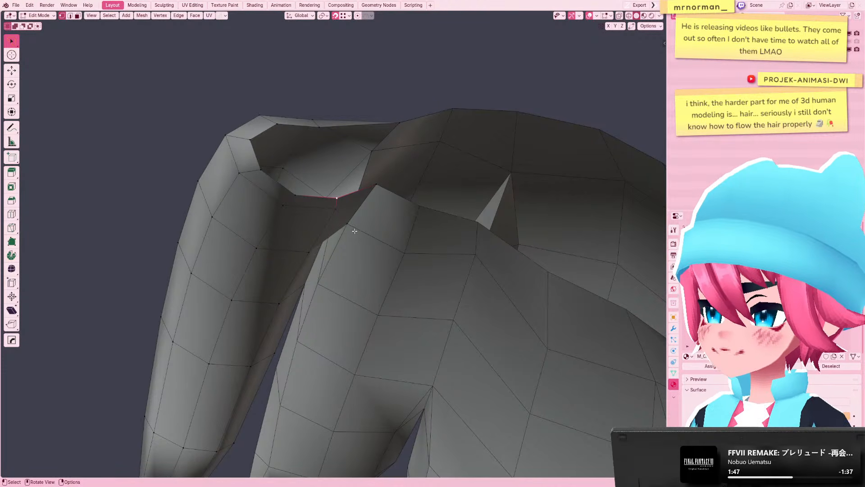
pyautogui.moveTo(355, 230); pyautogui.dragTo(277, 253, button='middle')
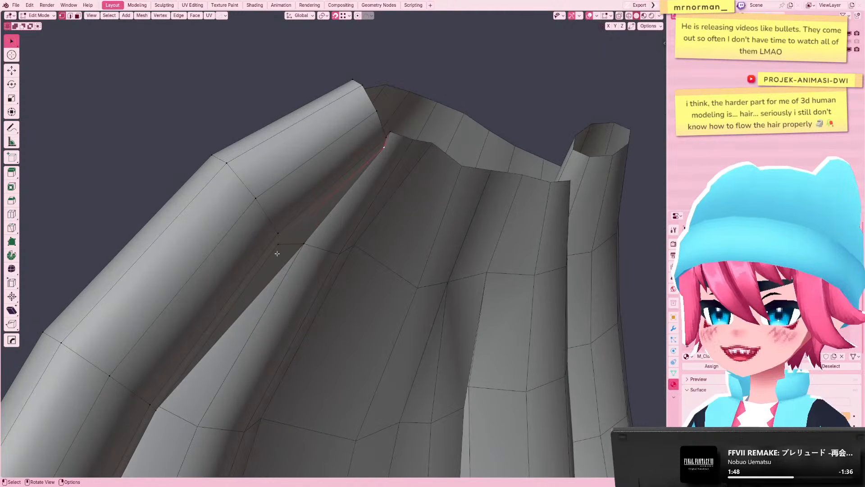
pyautogui.press('g')
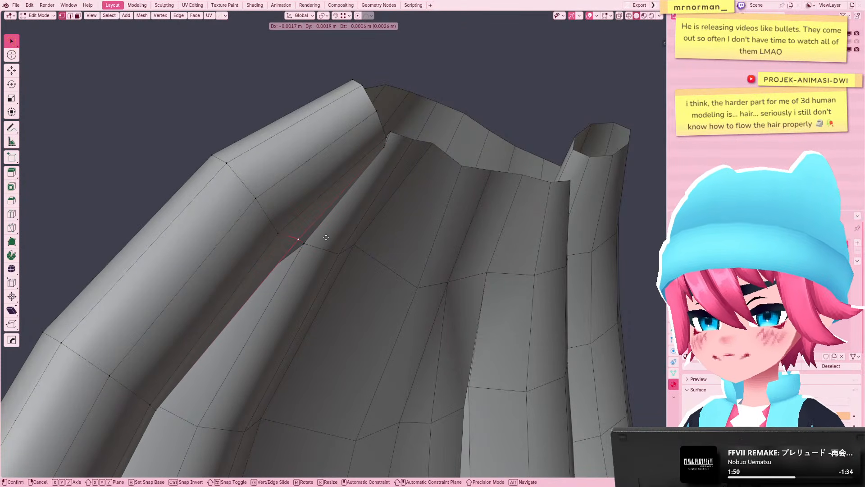
pyautogui.click(326, 237)
# Move the strand's root-rim vertex nearest the bangs about -0.0018 m X, -0.0008 m Y and 0.0012 m Z
pyautogui.moveTo(326, 237)
pyautogui.mouseDown(button='middle')
pyautogui.moveTo(344, 299)
pyautogui.moveTo(276, 299)
pyautogui.mouseUp(button='middle')
pyautogui.scroll(3, 323, 248)
pyautogui.hotkey('shift', 'z')
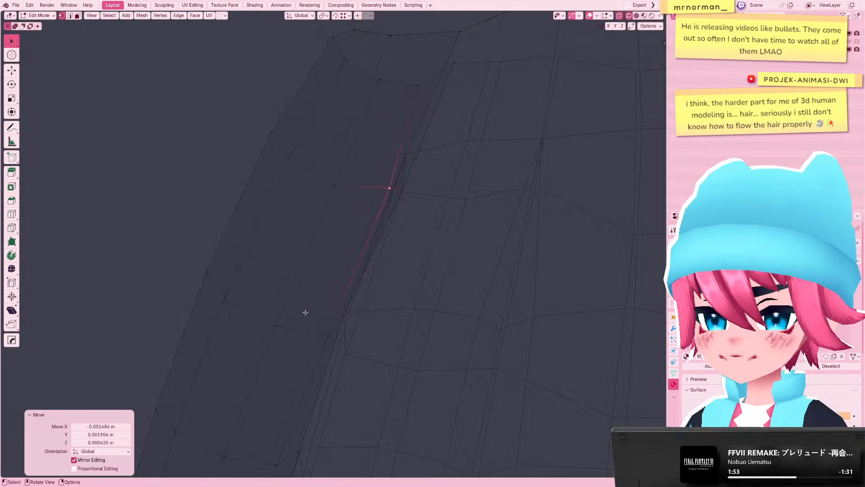
pyautogui.moveTo(269, 237)
pyautogui.mouseDown(button='middle')
pyautogui.moveTo(296, 259)
pyautogui.moveTo(313, 215)
pyautogui.moveTo(299, 183)
pyautogui.moveTo(371, 149)
pyautogui.moveTo(357, 332)
pyautogui.mouseUp(button='middle')
pyautogui.hotkey('shift', 'z')
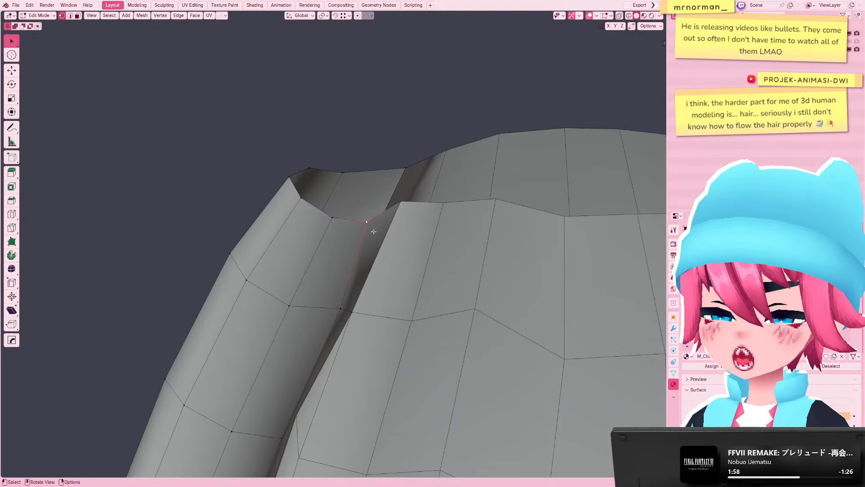
pyautogui.press('g')
pyautogui.click(385, 250)
pyautogui.moveTo(382, 268); pyautogui.dragTo(316, 357, button='middle')
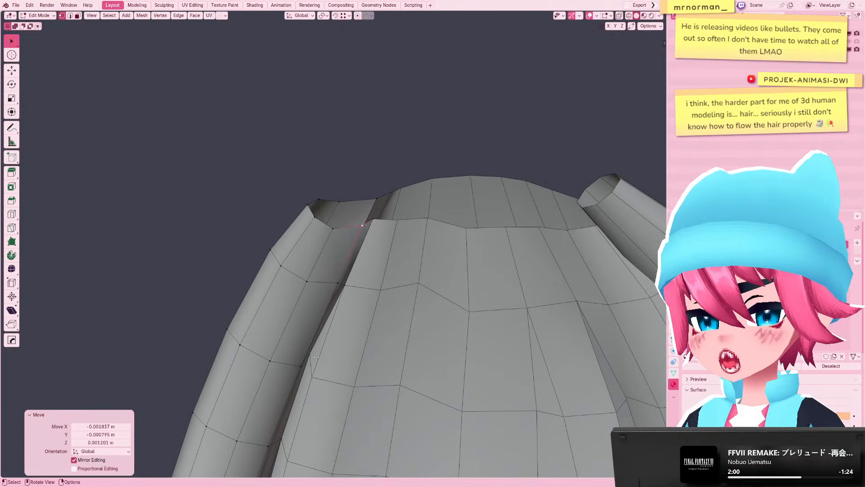
# Snap the strand's inner-edge vertices at the root and in the two rows below onto the bangs' outer edge
pyautogui.click(338, 281)
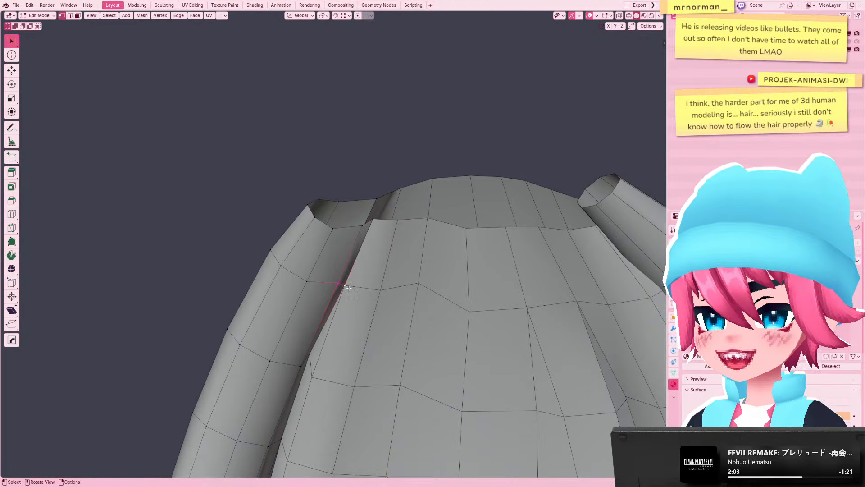
pyautogui.press('m')
pyautogui.click(354, 291)
pyautogui.click(362, 223)
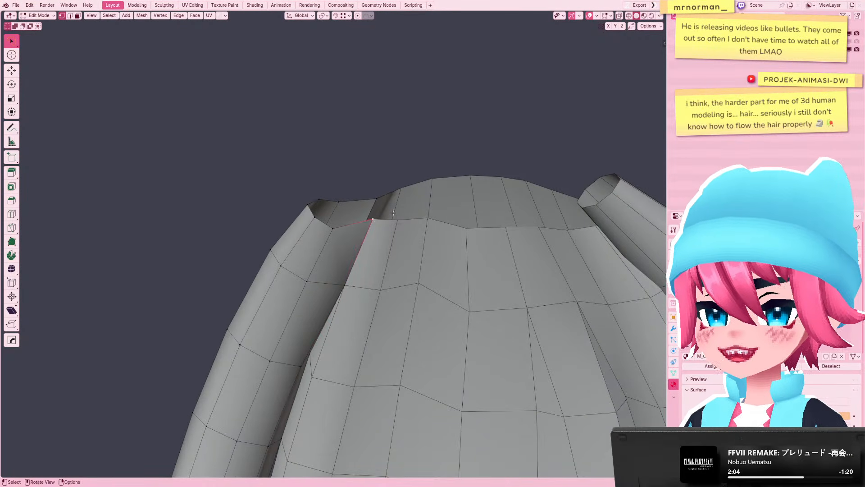
pyautogui.moveTo(393, 213); pyautogui.dragTo(421, 266, button='middle')
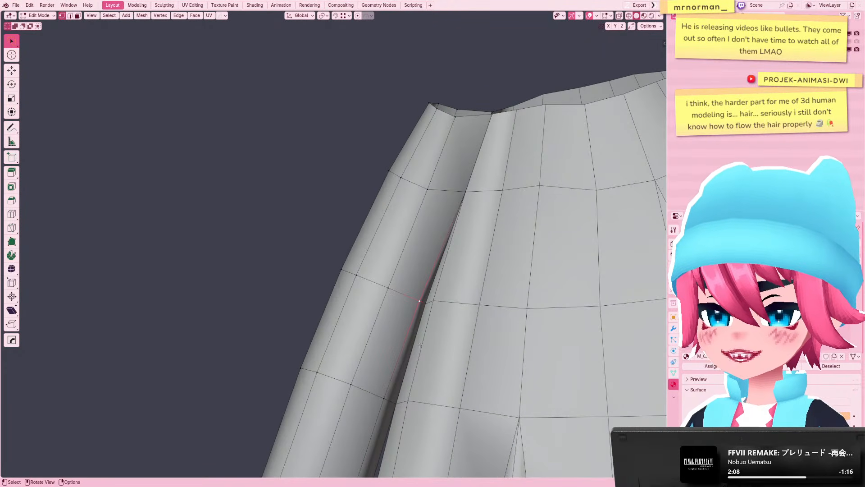
pyautogui.moveTo(420, 345); pyautogui.dragTo(413, 306, button='middle')
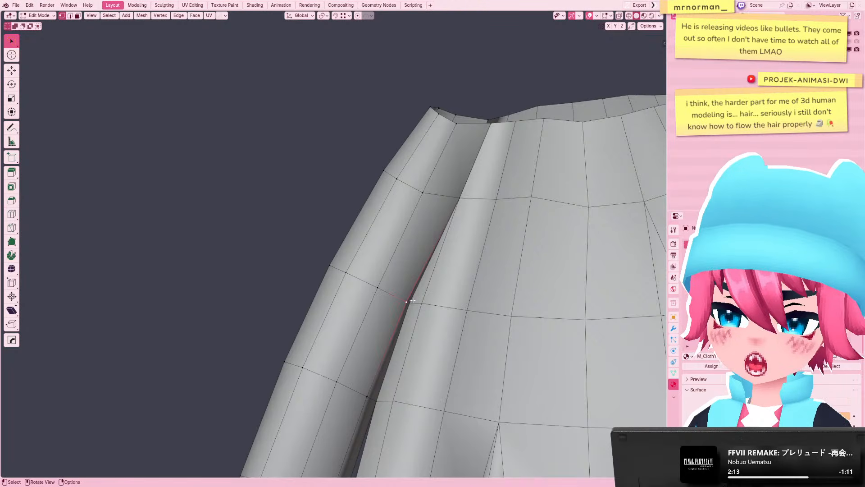
# Delete the small hidden face between the strand and the bangs at the root, plus the adjacent inner faces
pyautogui.moveTo(510, 225); pyautogui.dragTo(453, 310, button='middle')
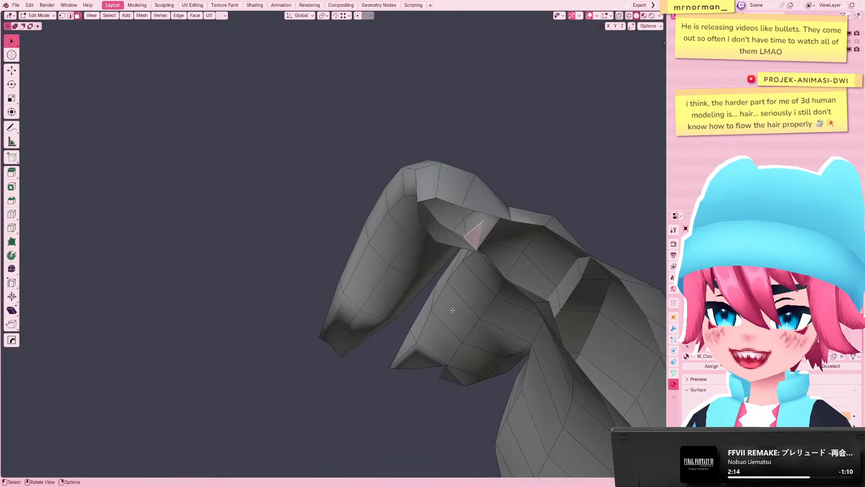
pyautogui.moveTo(490, 225); pyautogui.dragTo(323, 388, button='middle')
pyautogui.press('x')
pyautogui.click(485, 175)
pyautogui.click(483, 245)
pyautogui.keyDown('shift'); pyautogui.click(478, 295); pyautogui.keyUp('shift')
pyautogui.press('x')
pyautogui.click(464, 297)
# Delete the remaining overlapping faces farther down between the strand and the bangs, and return to vertex selection
pyautogui.press('1')
pyautogui.hotkey('ctrl', 'Tab')
pyautogui.click(409, 339)
pyautogui.click(370, 336)
pyautogui.press('x')
pyautogui.click(402, 296)
pyautogui.press('1')
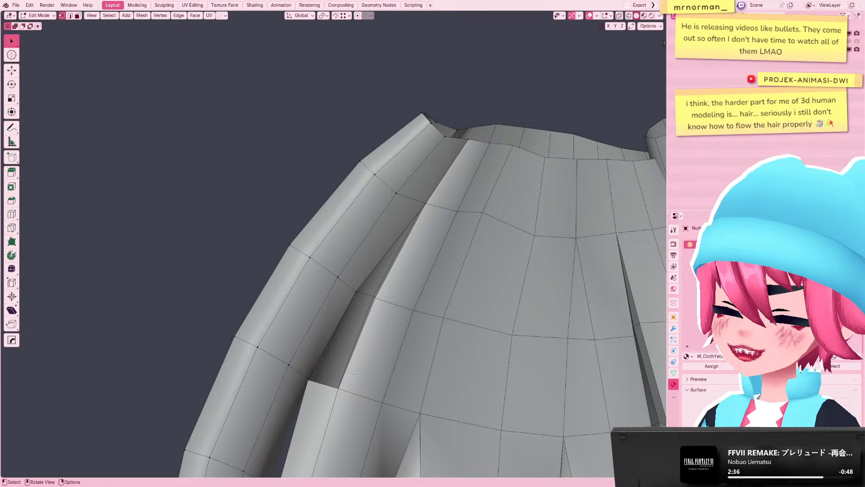
# Open the bangs mesh for editing and merge the vertices at its outer top corner at center
pyautogui.moveTo(581, 291); pyautogui.dragTo(426, 255, button='middle')
pyautogui.press('Tab')
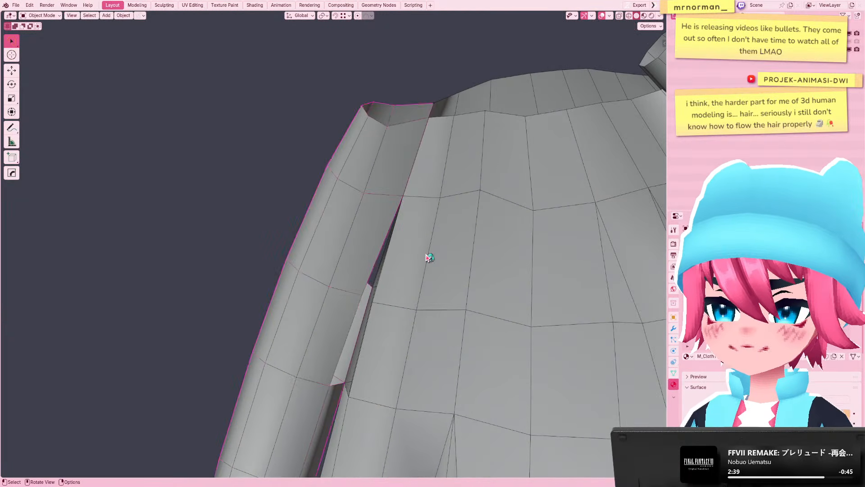
pyautogui.scroll(-4, 443, 193)
pyautogui.press('Tab')
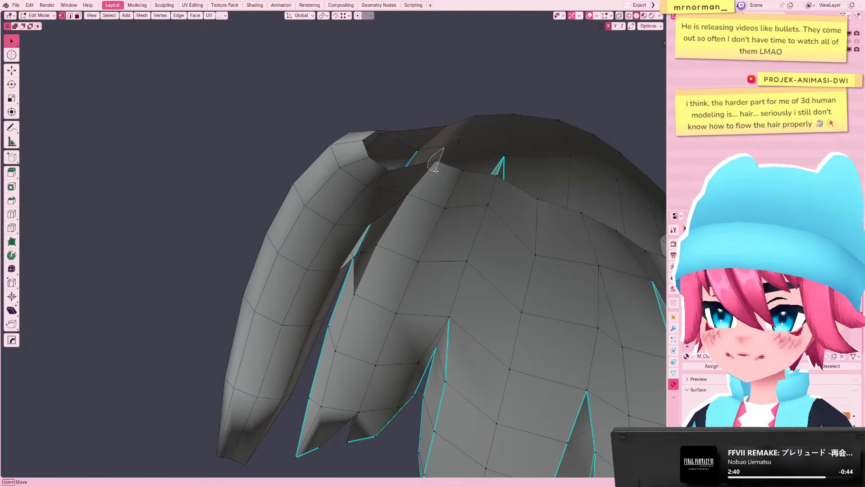
pyautogui.press('m')
pyautogui.click(455, 162)
pyautogui.moveTo(417, 210); pyautogui.dragTo(409, 189, button='middle')
# Merge the bangs' outer-edge vertices one row below the top at center, using wireframe to reach the hidden ones
pyautogui.hotkey('shift', 'z')
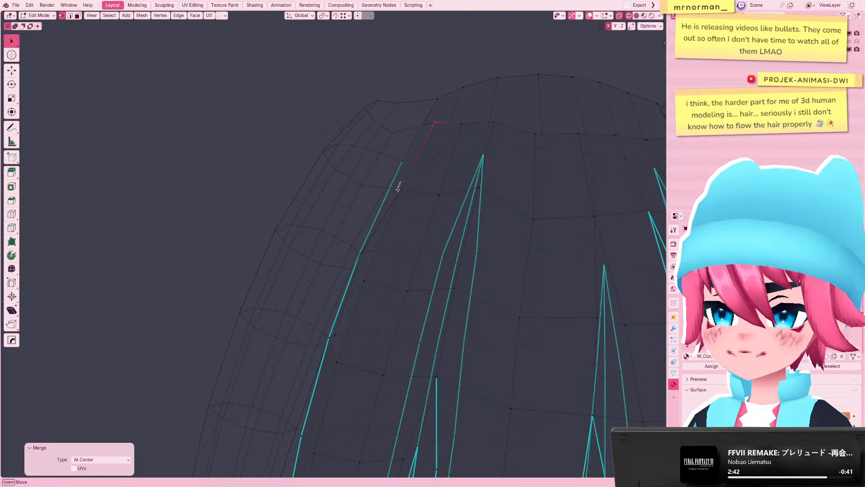
pyautogui.moveTo(399, 189); pyautogui.dragTo(426, 197)
pyautogui.press('m')
pyautogui.click(427, 198)
pyautogui.press('z')
pyautogui.click(411, 282)
pyautogui.moveTo(411, 282); pyautogui.dragTo(384, 281, button='middle')
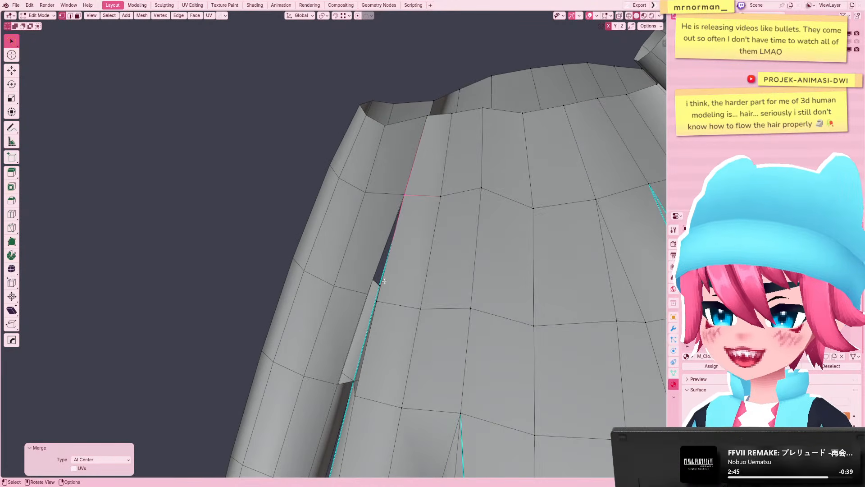
# Select the whole bangs mesh and reset its normal vectors
pyautogui.press('Tab')
pyautogui.moveTo(346, 358); pyautogui.dragTo(327, 271, button='middle')
pyautogui.moveTo(289, 225); pyautogui.dragTo(336, 284, button='middle')
pyautogui.press('Tab')
pyautogui.press('a')
pyautogui.press('F3')
pyautogui.write('reset')
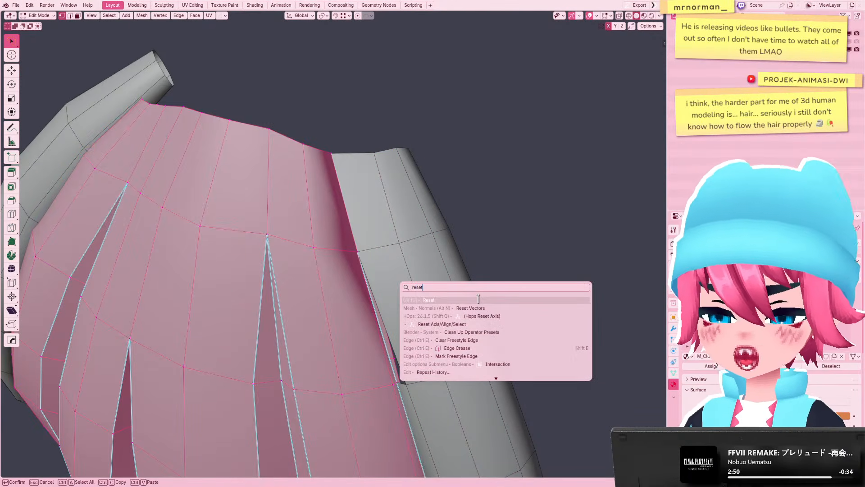
pyautogui.click(483, 307)
pyautogui.scroll(-3, 338, 235)
pyautogui.scroll(-1, 339, 235)
pyautogui.scroll(2, 333, 237)
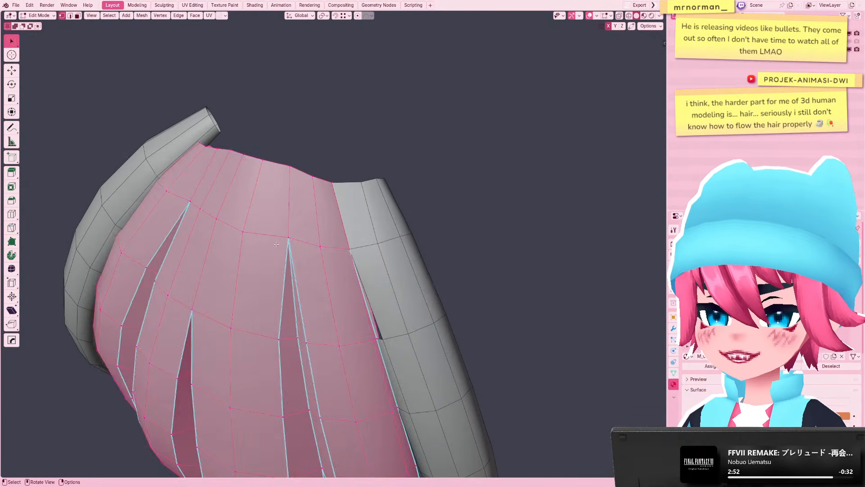
# Slide the bangs vertex at the peak of the gap nearest the strand and its neighbour in the same row
pyautogui.click(293, 240)
pyautogui.press('g')
pyautogui.press('g')
pyautogui.click(310, 250)
pyautogui.click(319, 248)
pyautogui.press('g')
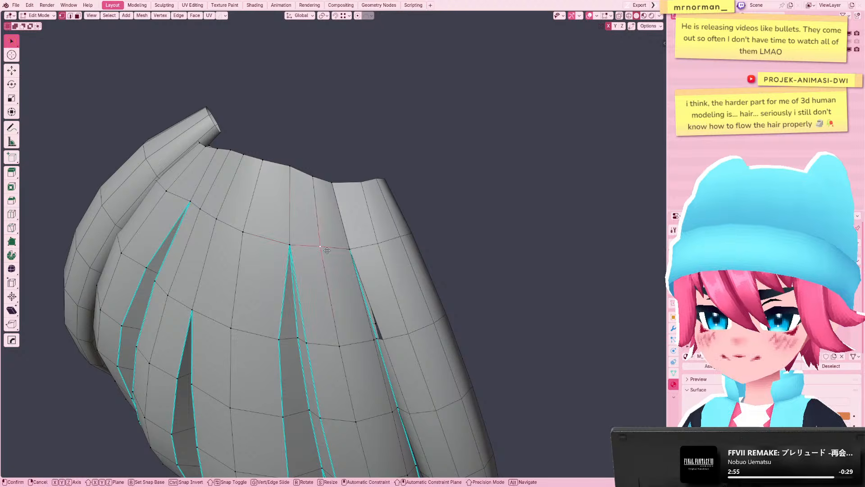
pyautogui.press('g')
pyautogui.click(316, 246)
# Try to slide a vertex on the bangs' top edge, and undo it
pyautogui.moveTo(295, 225)
pyautogui.mouseDown(button='middle')
pyautogui.moveTo(308, 224)
pyautogui.moveTo(301, 212)
pyautogui.mouseUp(button='middle')
pyautogui.click(290, 179)
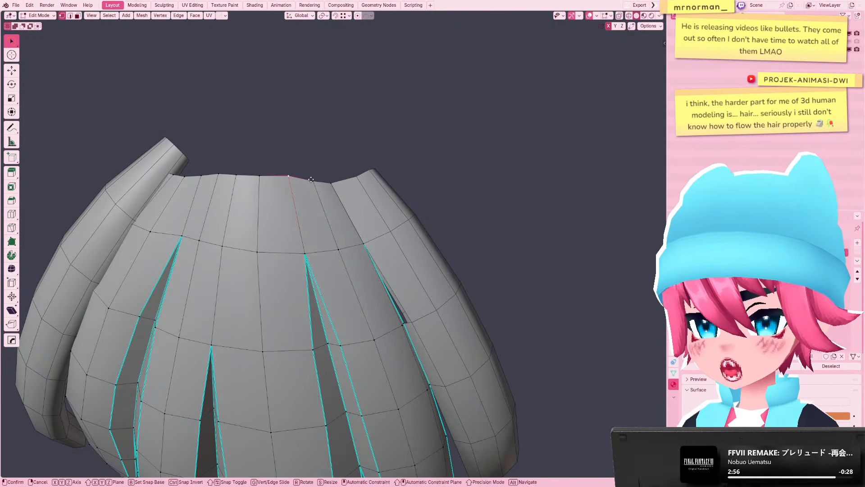
pyautogui.press('g')
pyautogui.press('g')
pyautogui.click(260, 182)
pyautogui.hotkey('ctrl', 'z')
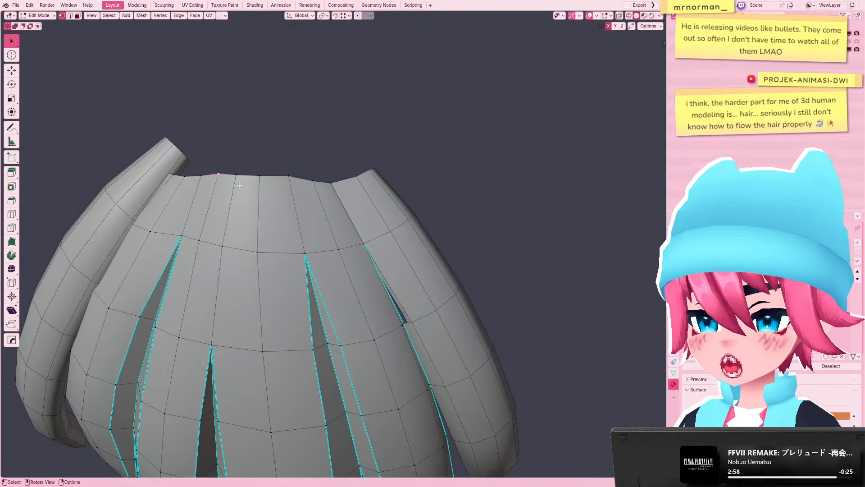
# Slide the middle run of the bangs' top-edge vertices downward by a factor of 0.075 and even out the neighbouring vertex
pyautogui.keyDown('ctrl'); pyautogui.click(288, 177); pyautogui.keyUp('ctrl')
pyautogui.press('g')
pyautogui.press('g')
pyautogui.click(233, 179)
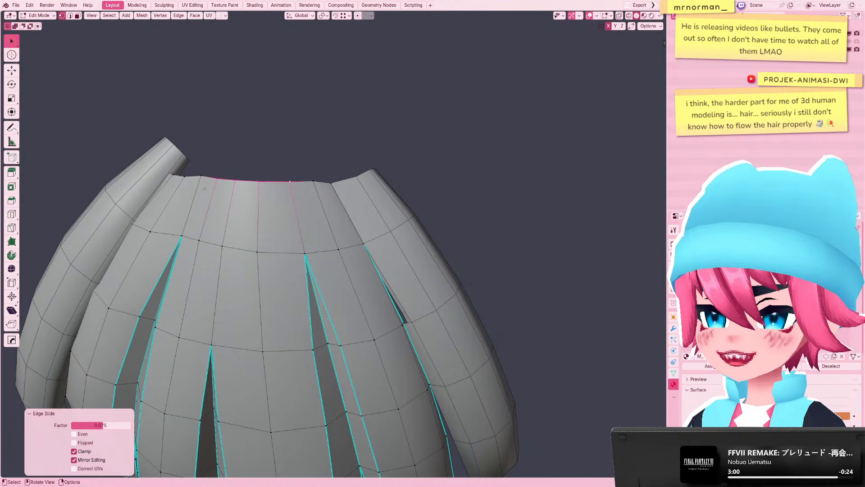
pyautogui.press('g')
pyautogui.press('g')
pyautogui.click(234, 181)
# Slide the bangs' top-edge vertex above the gap nearest the strand to smooth the rim
pyautogui.click(293, 180)
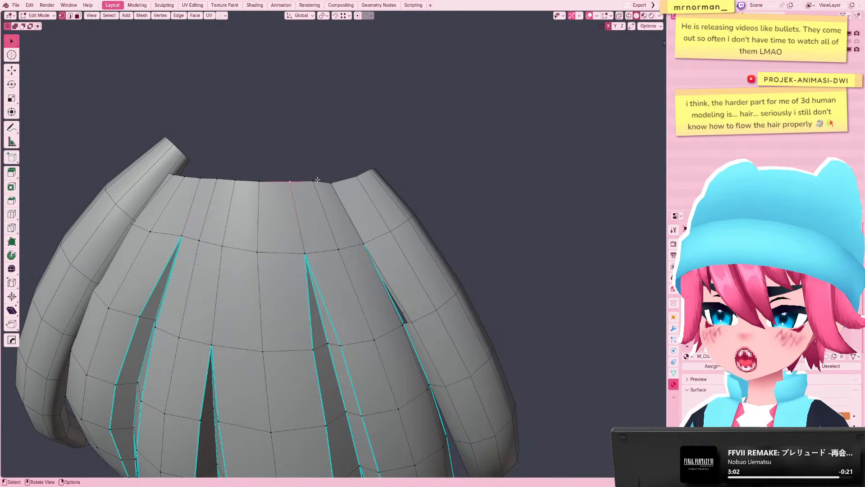
pyautogui.press('g')
pyautogui.press('g')
pyautogui.click(363, 204)
pyautogui.moveTo(363, 204); pyautogui.dragTo(390, 281, button='middle')
pyautogui.scroll(4, 389, 281)
# Open the outer strand for edge editing and fill the gap beside the bangs with a face
pyautogui.press('2')
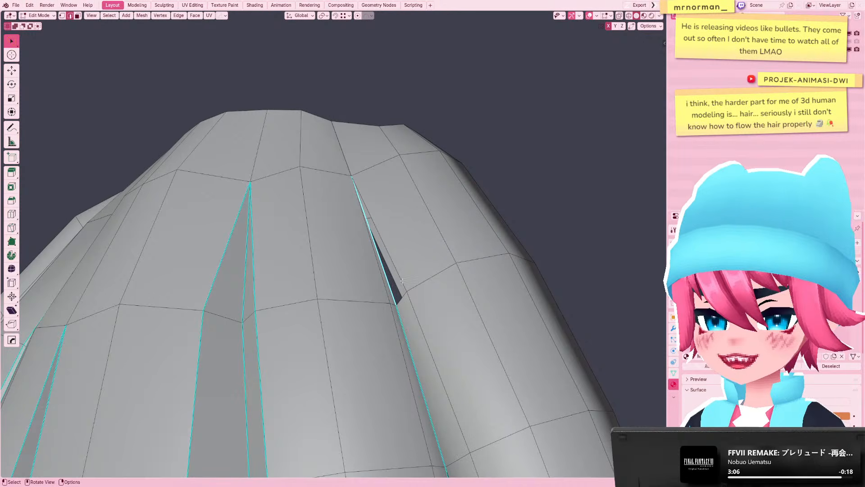
pyautogui.press('Tab')
pyautogui.click(428, 309)
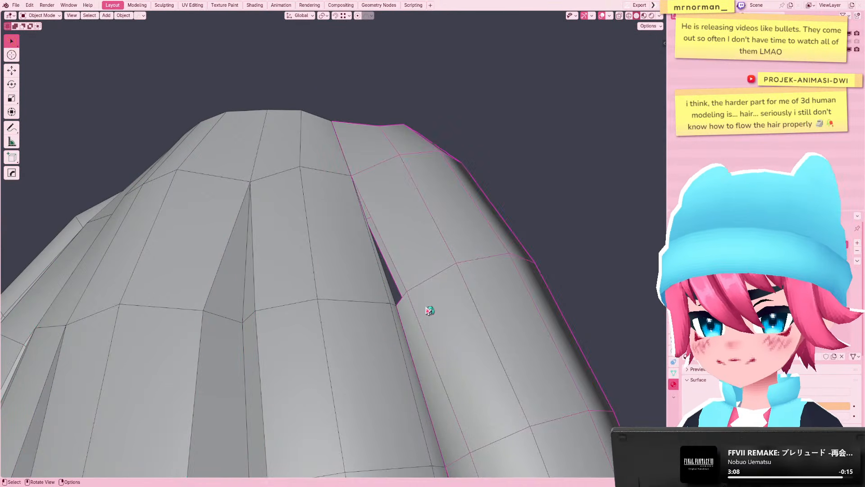
pyautogui.press('Tab')
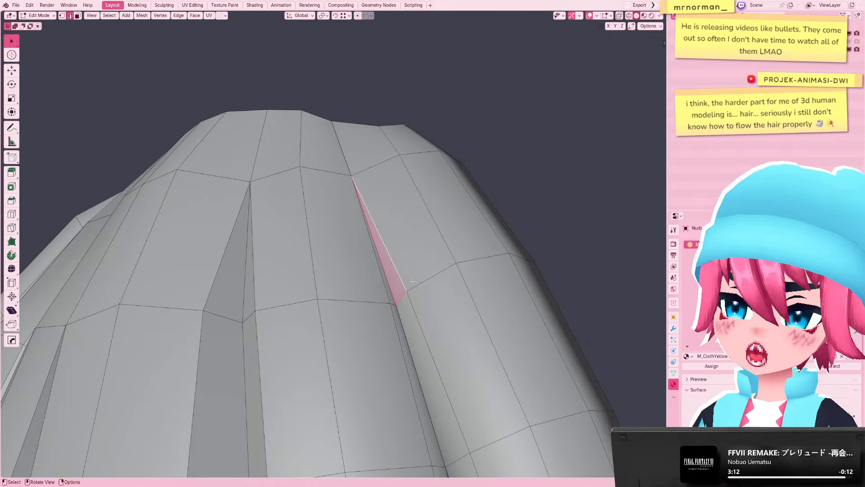
pyautogui.moveTo(412, 280); pyautogui.dragTo(493, 347, button='middle')
# Join the outer strand and the bangs into one object
pyautogui.press('Tab')
pyautogui.press('F3')
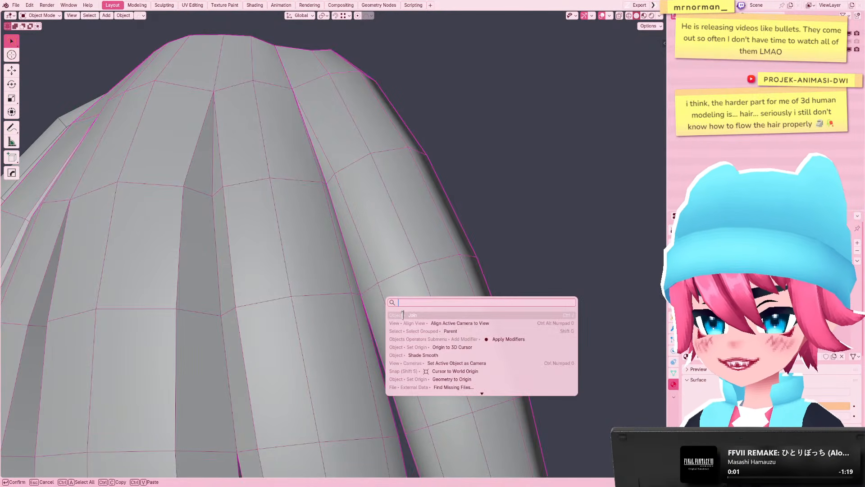
pyautogui.press('Escape')
# Merge the overlapping strand and bangs vertices lower down their seam at center in wireframe
pyautogui.press('Tab')
pyautogui.press('m')
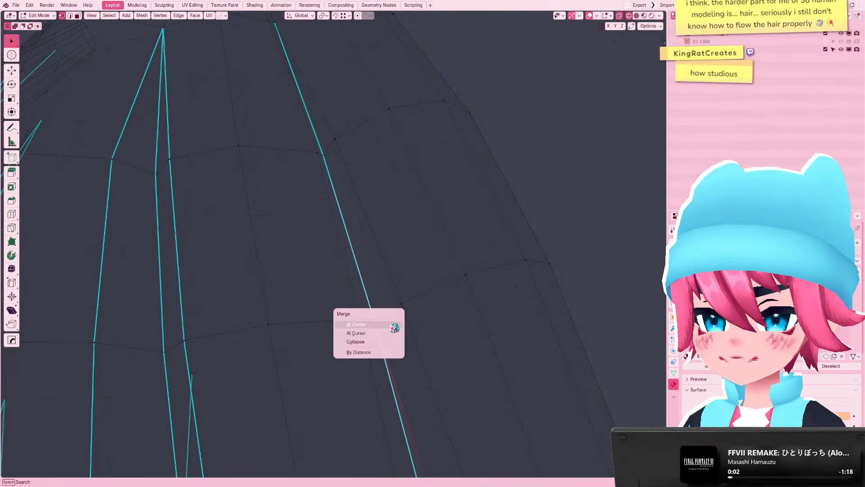
pyautogui.click(394, 328)
pyautogui.moveTo(347, 208); pyautogui.dragTo(391, 351, button='middle')
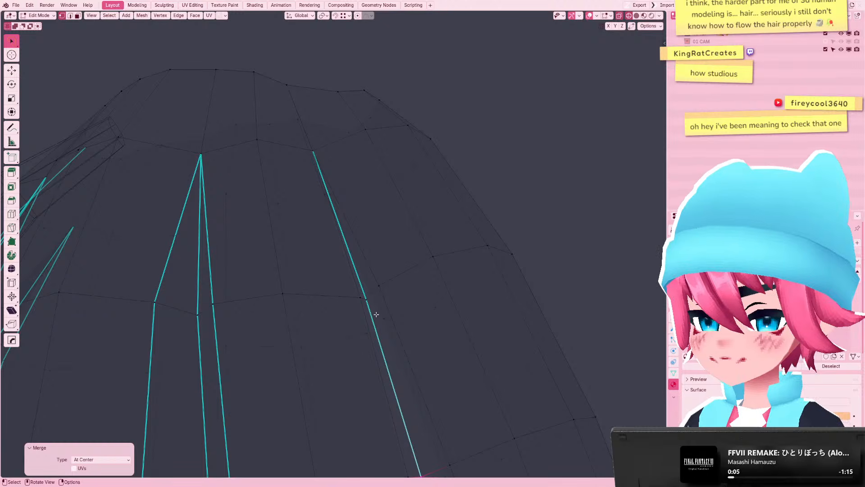
# Merge the overlapping seam vertices two rows below the root at center
pyautogui.moveTo(376, 314); pyautogui.dragTo(363, 302, button='middle')
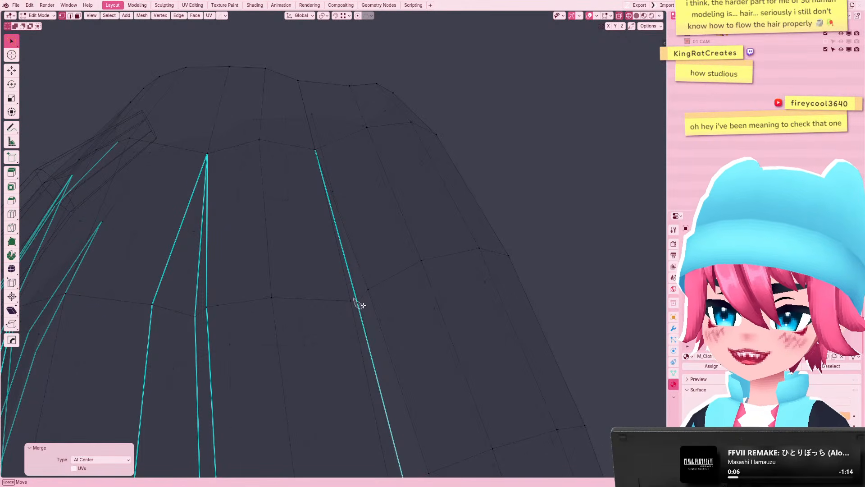
pyautogui.keyDown('ctrl'); pyautogui.moveTo(363, 305); pyautogui.dragTo(363, 298, button='right'); pyautogui.keyUp('ctrl')
pyautogui.press('m')
pyautogui.click(364, 298)
pyautogui.keyDown('shift'); pyautogui.moveTo(309, 200); pyautogui.dragTo(328, 226, button='middle'); pyautogui.keyUp('shift')
# Check the seam vertices in wireframe, return to solid shading and mark the seam edge between the outer strand and bangs as sharp
pyautogui.press('z')
pyautogui.press('z')
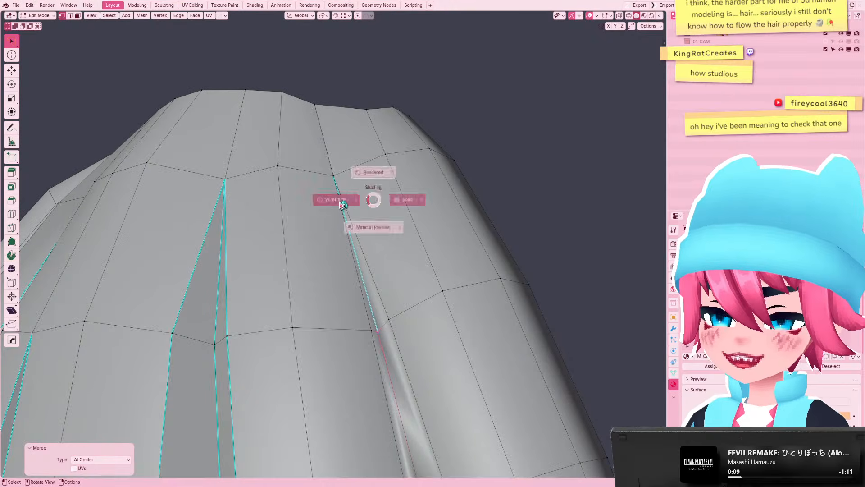
pyautogui.click(343, 205)
pyautogui.click(347, 177)
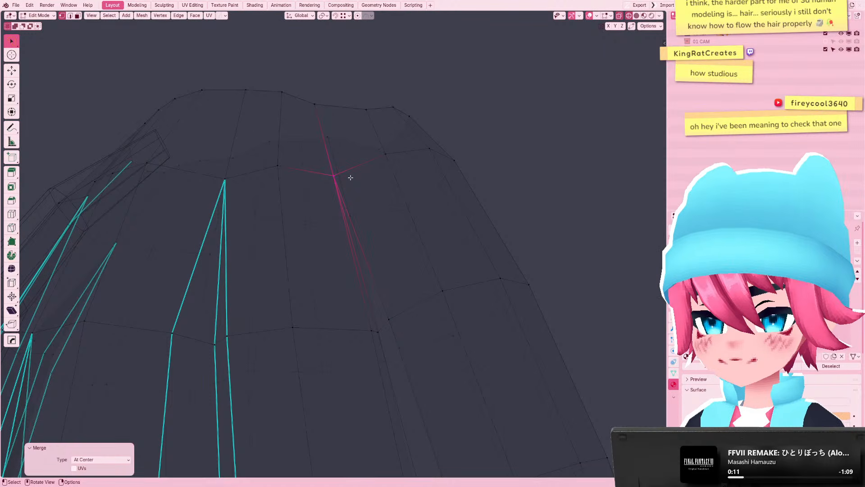
pyautogui.press('z')
pyautogui.click(376, 317)
pyautogui.press('z')
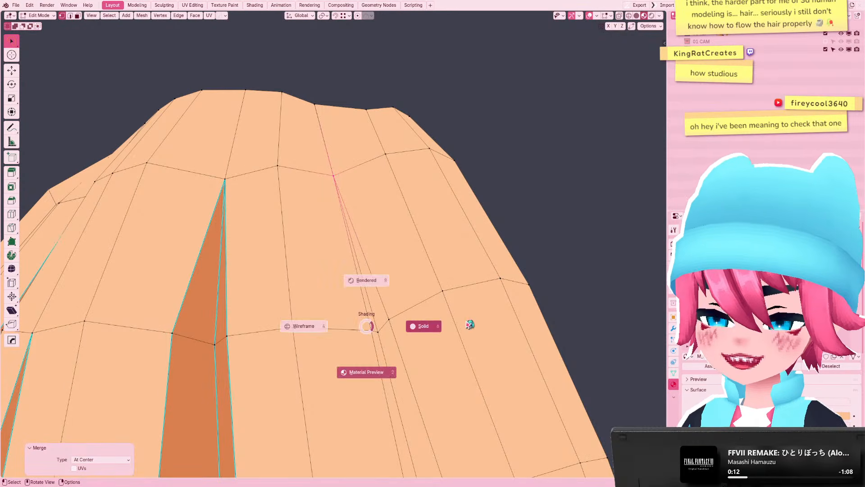
pyautogui.click(469, 322)
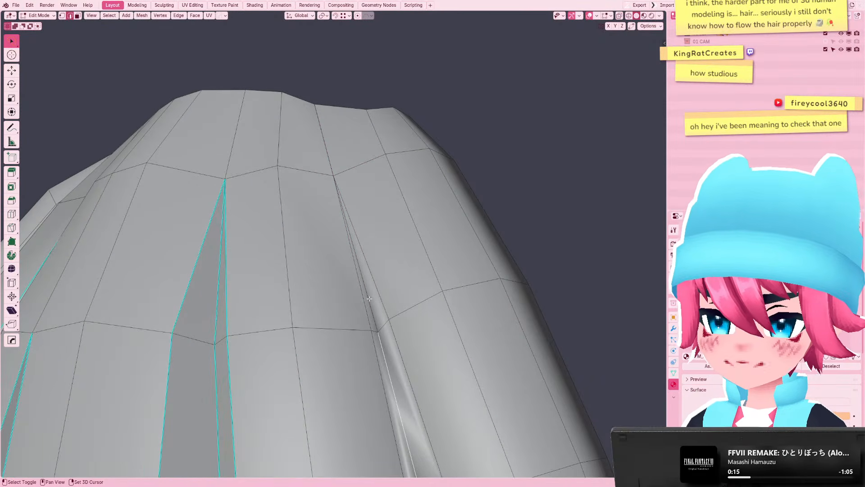
pyautogui.rightClick(369, 298)
pyautogui.click(369, 303)
pyautogui.scroll(-3, 371, 332)
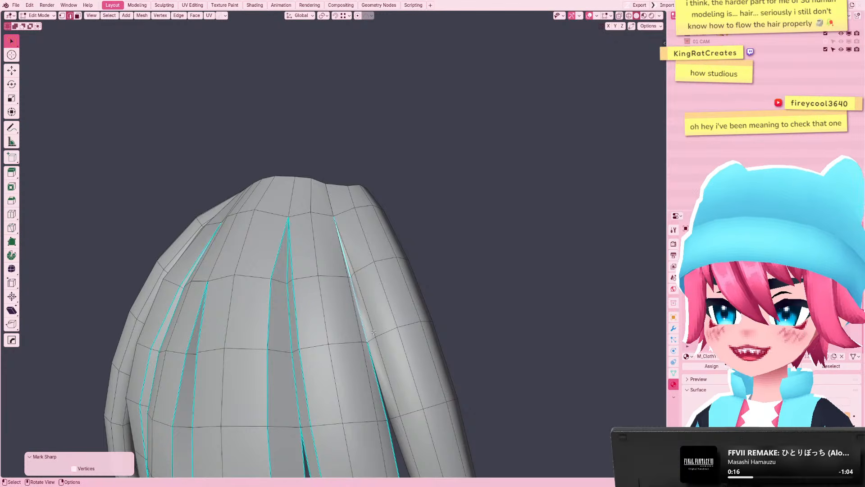
# Move the vertex at the top of the strand and bangs seam up by about 0.001 m
pyautogui.scroll(3, 374, 332)
pyautogui.keyDown('alt'); pyautogui.click(335, 187); pyautogui.keyUp('alt')
pyautogui.press('g')
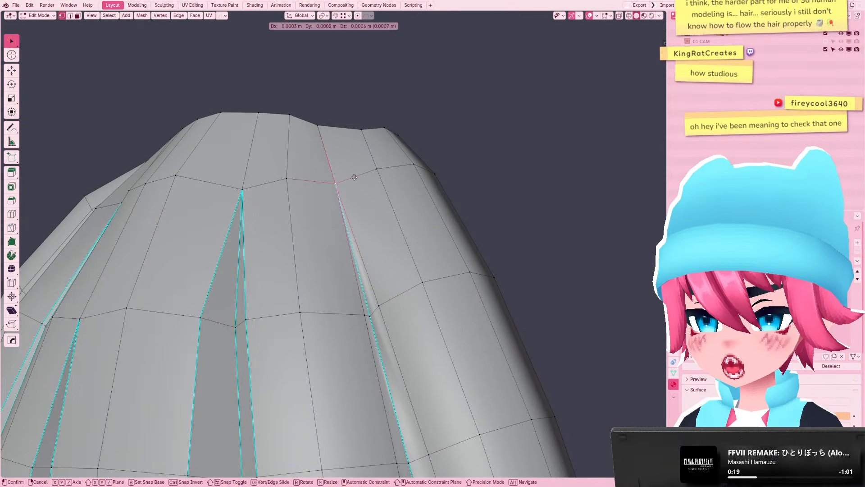
pyautogui.click(354, 175)
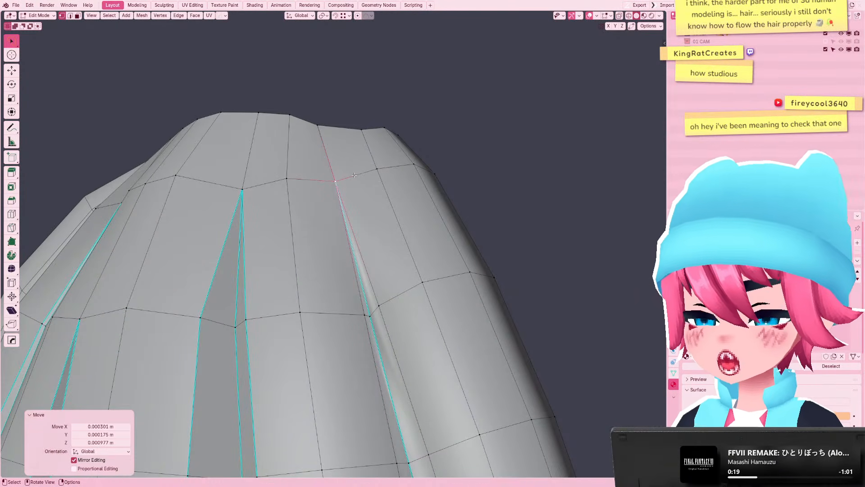
# Merge the overlapping root-rim vertices above the seam in wireframe and raise the merged point slightly
pyautogui.click(318, 122)
pyautogui.press('g')
pyautogui.rightClick(311, 124)
pyautogui.hotkey('shift', 'z')
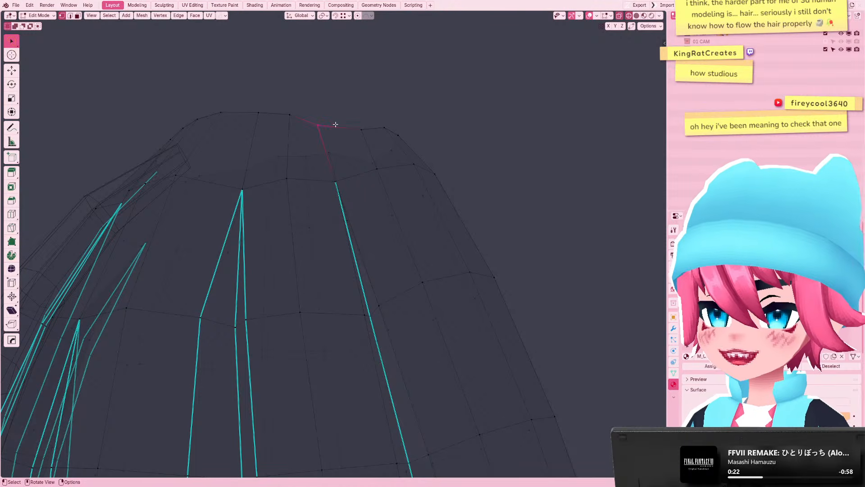
pyautogui.press('m')
pyautogui.click(337, 126)
pyautogui.press('g')
pyautogui.click(346, 127)
# Raise two more root-rim vertices of the outer strand by about 0.001 m each to smooth the rim
pyautogui.click(373, 138)
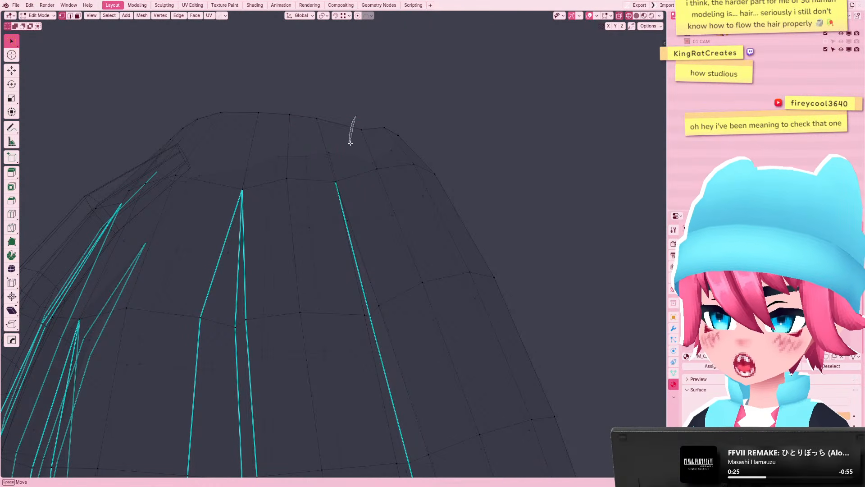
pyautogui.press('g')
pyautogui.click(375, 136)
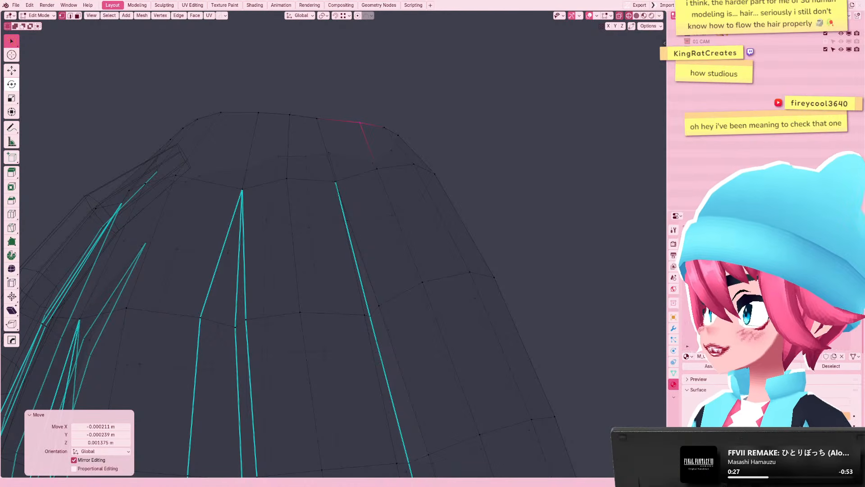
pyautogui.click(391, 107)
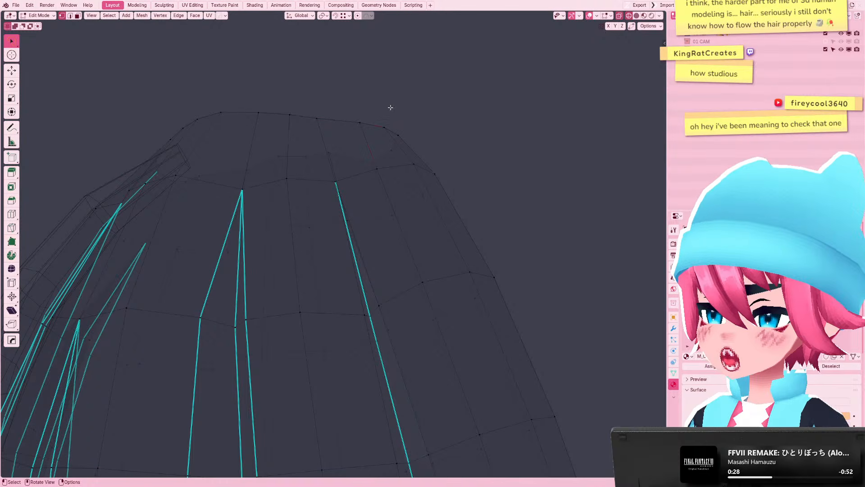
pyautogui.moveTo(371, 161); pyautogui.dragTo(330, 133, button='middle')
pyautogui.press('g')
pyautogui.click(382, 108)
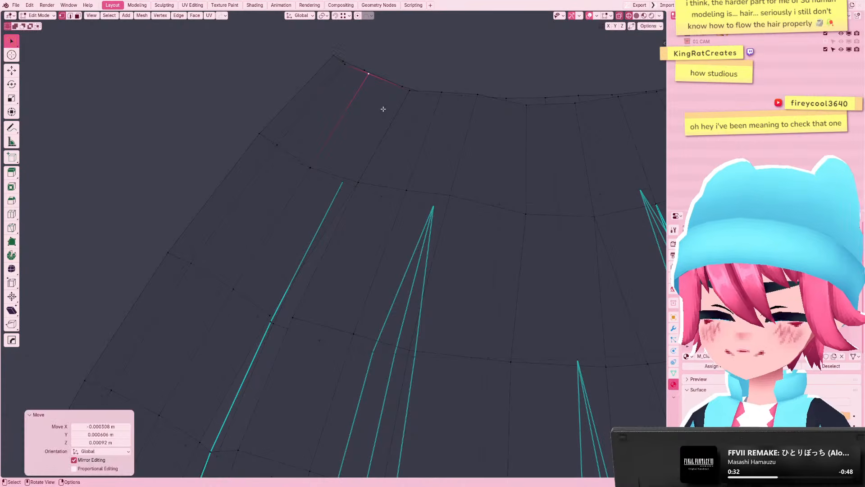
# Return to solid shading and slide the vertex one row below the root on the bangs' inner side along its edge
pyautogui.press('z')
pyautogui.scroll(-4, 438, 225)
pyautogui.moveTo(440, 243); pyautogui.dragTo(424, 295, button='middle')
pyautogui.press('Tab')
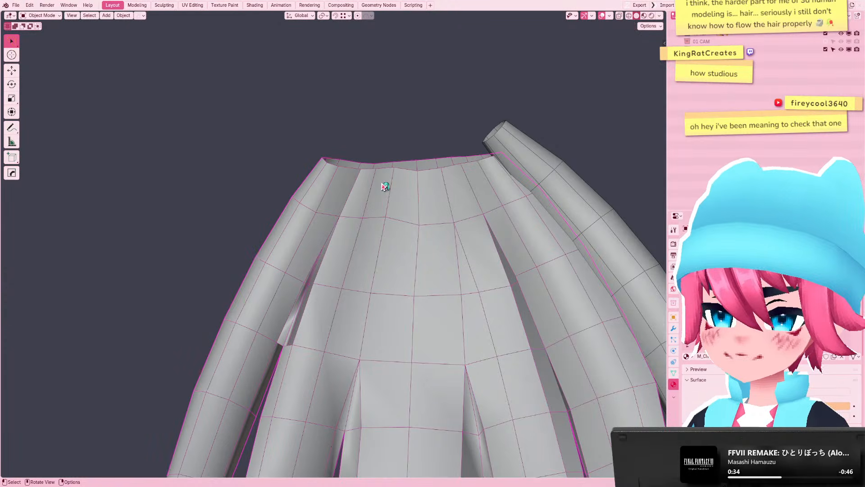
pyautogui.scroll(2, 427, 232)
pyautogui.press('Tab')
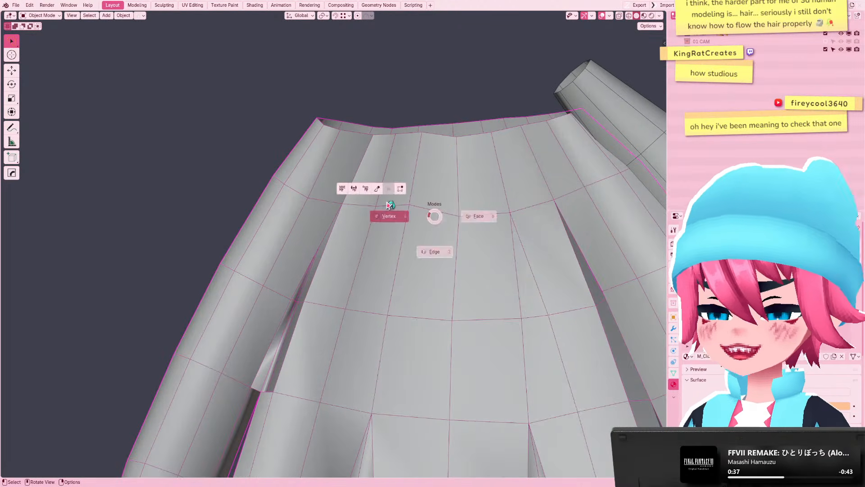
pyautogui.click(389, 207)
pyautogui.keyDown('shift'); pyautogui.moveTo(418, 150); pyautogui.dragTo(419, 187, button='middle'); pyautogui.keyUp('shift')
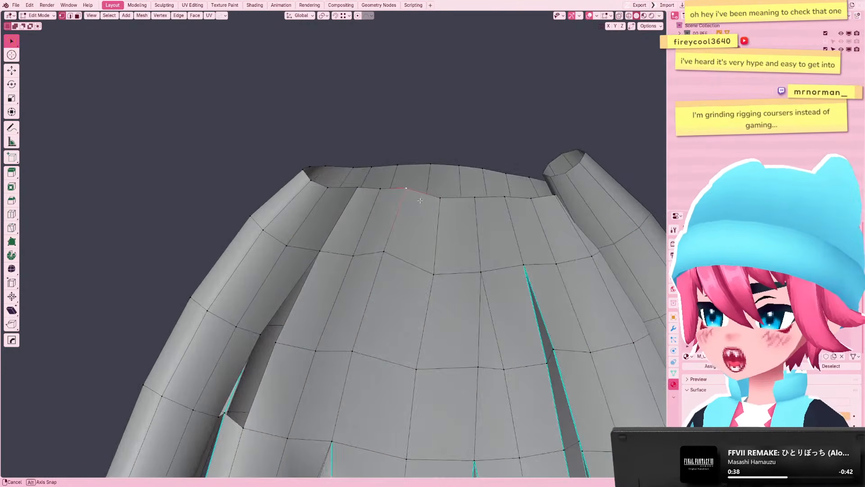
pyautogui.hotkey('shift', 'v')
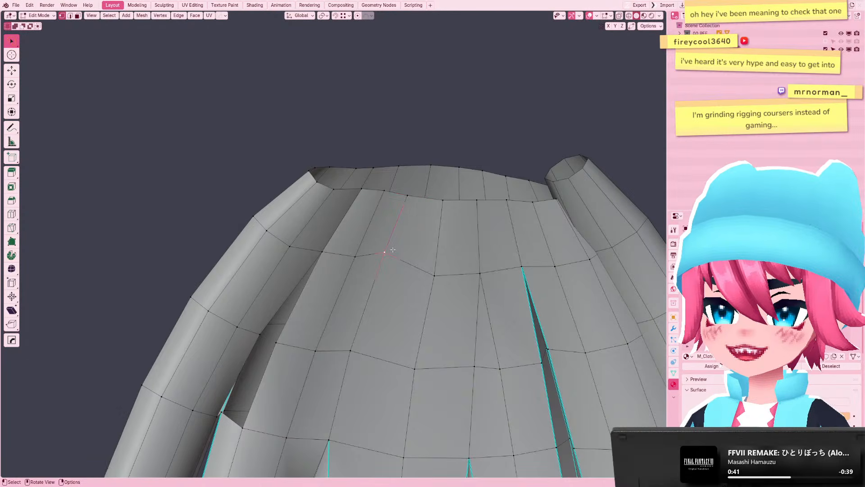
pyautogui.click(391, 263)
pyautogui.keyDown('shift'); pyautogui.moveTo(388, 266); pyautogui.dragTo(382, 144, button='middle'); pyautogui.keyUp('shift')
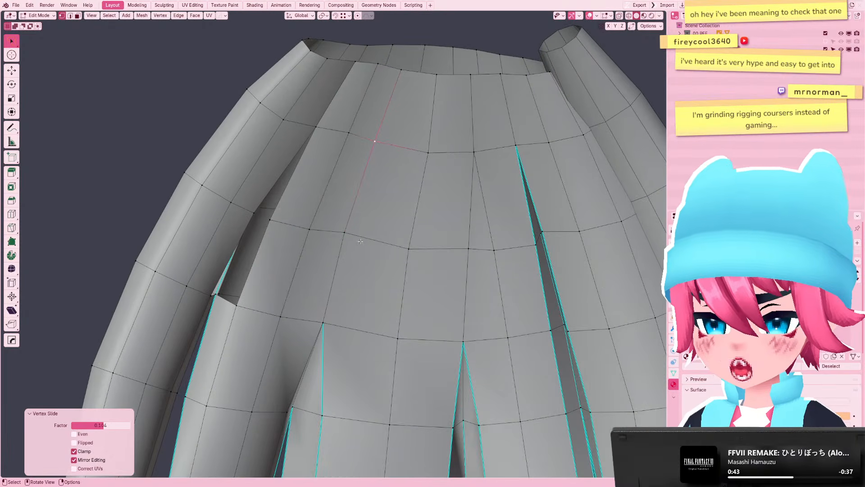
# Slide two vertices two rows below the root on the bangs' inner side to even out that row
pyautogui.click(349, 234)
pyautogui.hotkey('shift', 'v')
pyautogui.click(360, 250)
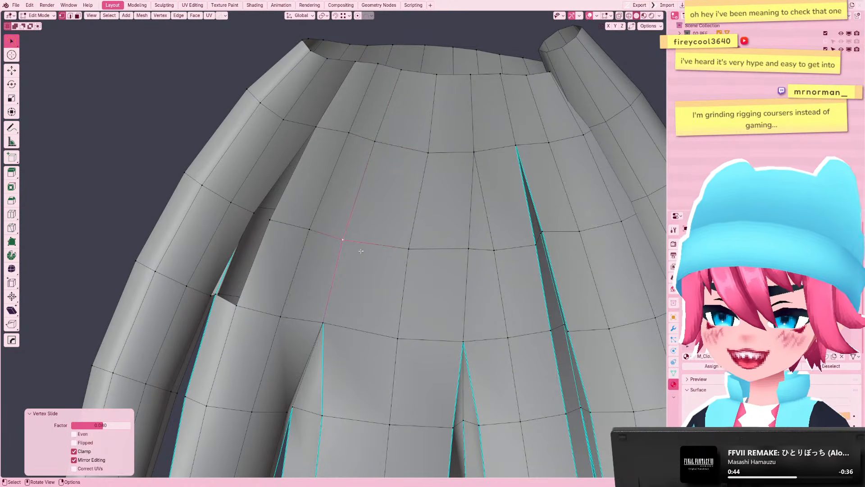
pyautogui.click(500, 255)
pyautogui.hotkey('shift', 'v')
pyautogui.click(502, 252)
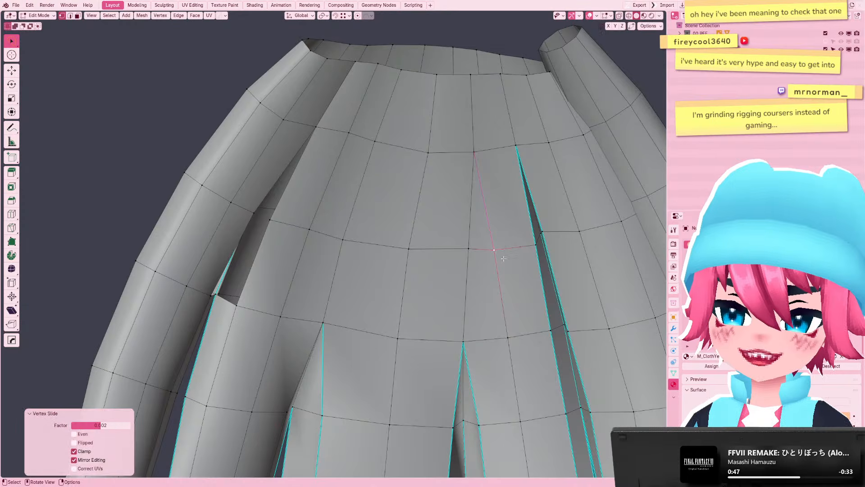
pyautogui.scroll(-4, 487, 280)
pyautogui.moveTo(487, 280); pyautogui.dragTo(489, 302, button='middle')
pyautogui.scroll(4, 428, 273)
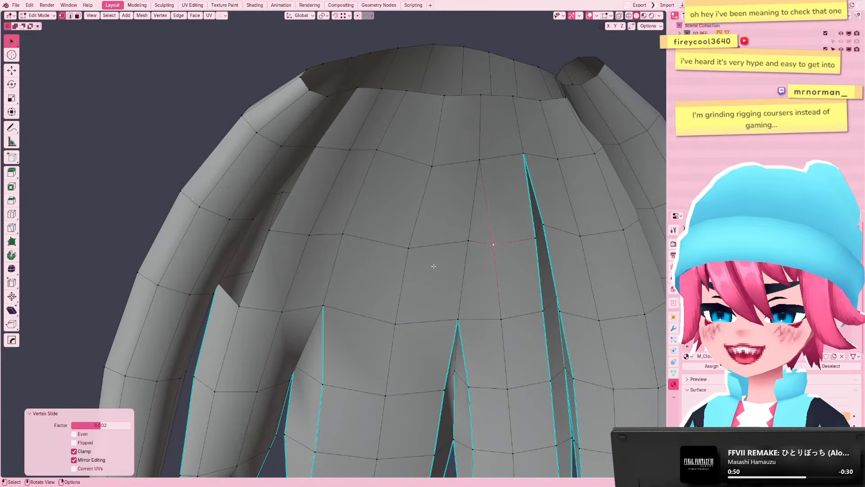
# Slide the middle vertex one row below the root on the bangs' inner side to level that row
pyautogui.click(432, 165)
pyautogui.hotkey('shift', 'v')
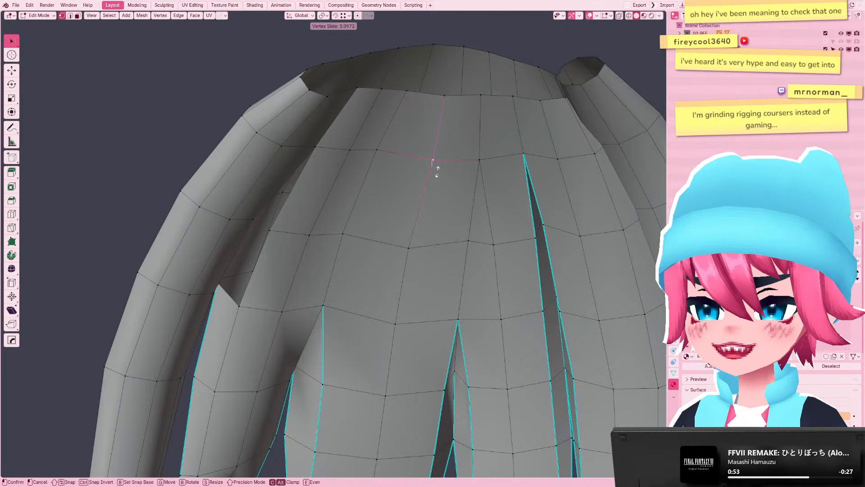
pyautogui.click(437, 170)
pyautogui.scroll(-4, 405, 252)
pyautogui.moveTo(403, 253); pyautogui.dragTo(446, 285, button='middle')
pyautogui.scroll(3, 419, 276)
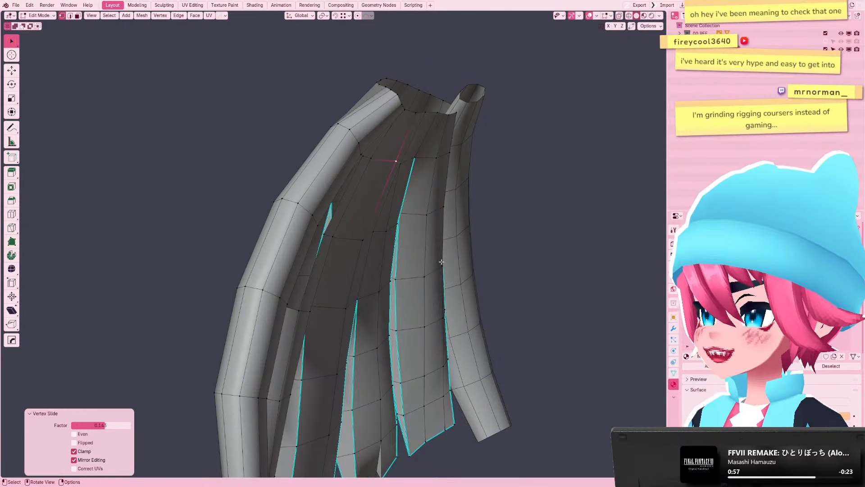
pyautogui.moveTo(390, 210); pyautogui.dragTo(401, 206, button='middle')
pyautogui.hotkey('shift', 'v')
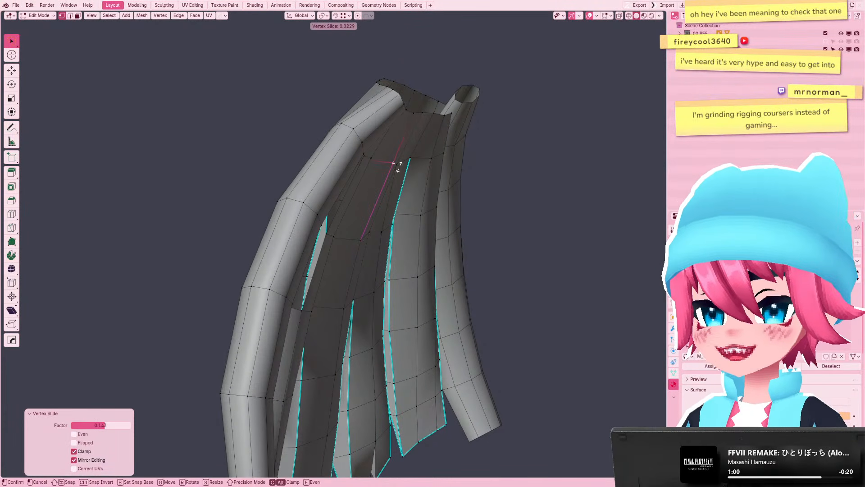
pyautogui.click(400, 169)
# Select the whole hair mesh and run the command found by searching for "reset"
pyautogui.moveTo(487, 208); pyautogui.dragTo(578, 264, button='middle')
pyautogui.press('a')
pyautogui.press('F3')
pyautogui.write('reset')
pyautogui.press('Return')
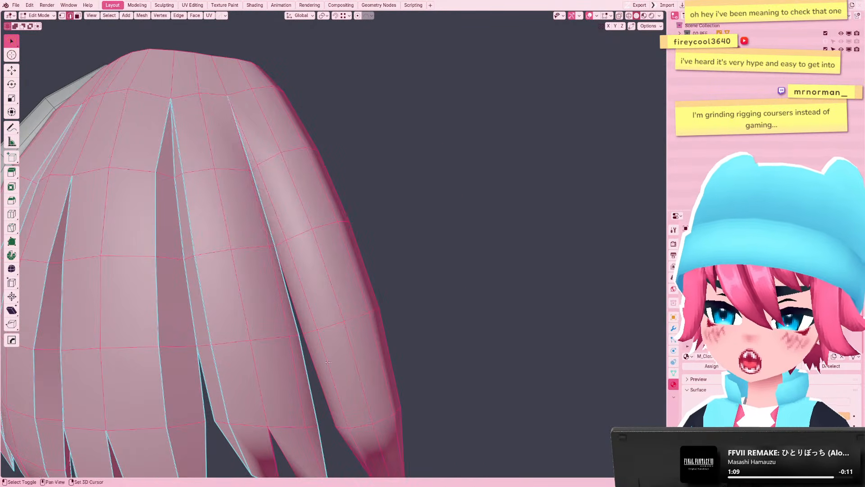
# Mark the lengthwise edge loops on the bangs and along the outer strand's side as sharp
pyautogui.keyDown('shift'); pyautogui.moveTo(314, 446); pyautogui.dragTo(379, 325, button='middle'); pyautogui.keyUp('shift')
pyautogui.keyDown('alt'); pyautogui.click(377, 325); pyautogui.keyUp('alt')
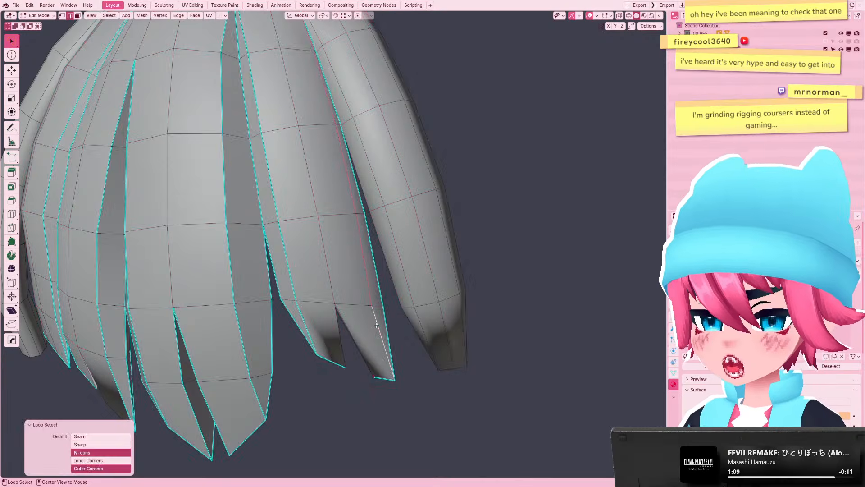
pyautogui.hotkey('ctrl', 'e')
pyautogui.click(388, 251)
pyautogui.keyDown('alt'); pyautogui.click(387, 254); pyautogui.keyUp('alt')
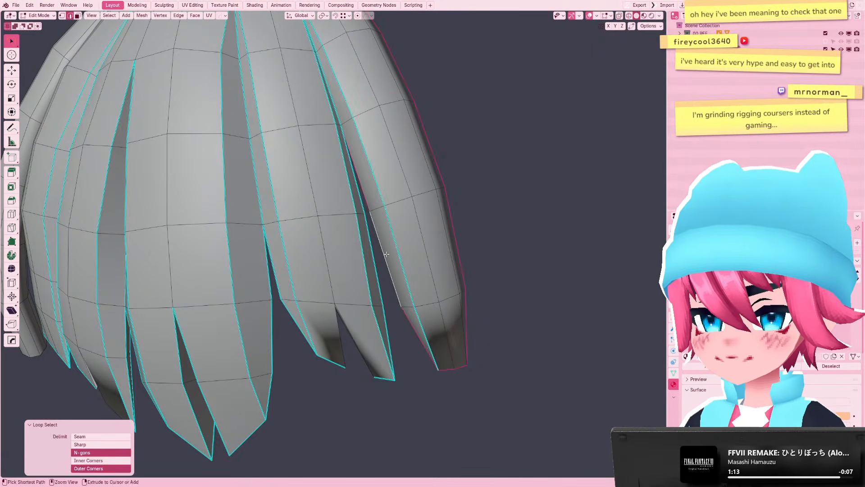
pyautogui.hotkey('ctrl', 'e')
pyautogui.click(389, 255)
# Slide the vertex above the tip of the bangs clump beside the outer strand toward its side edge, factor about 0.39
pyautogui.scroll(-4, 446, 239)
pyautogui.moveTo(409, 236); pyautogui.dragTo(378, 195, button='middle')
pyautogui.scroll(2, 354, 255)
pyautogui.press('1')
pyautogui.hotkey('shift', 'v')
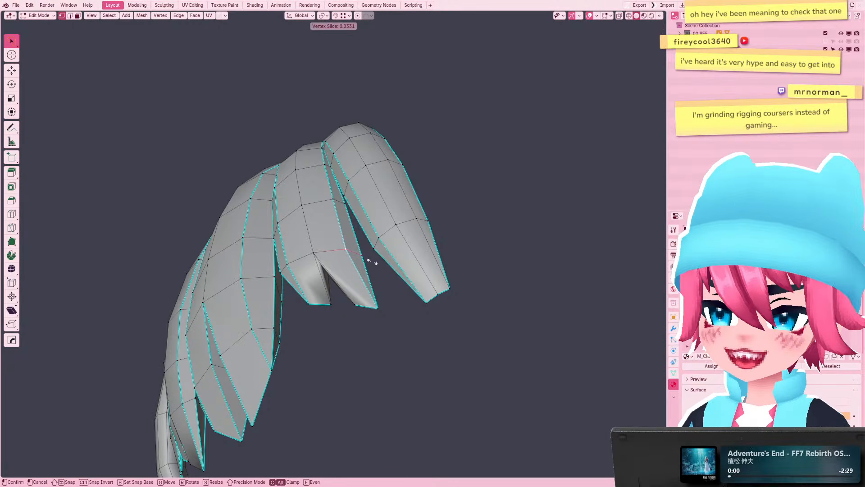
pyautogui.click(377, 263)
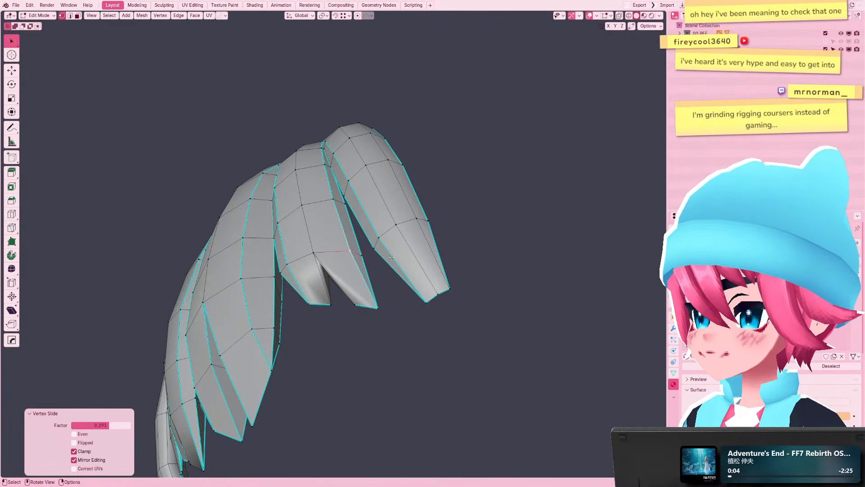
# Select the crosswise loop around the lower outer strand and move it about 0.001 m along Y
pyautogui.moveTo(358, 255); pyautogui.dragTo(396, 217, button='middle')
pyautogui.keyDown('alt'); pyautogui.click(399, 213); pyautogui.keyUp('alt')
pyautogui.press('KP_3')
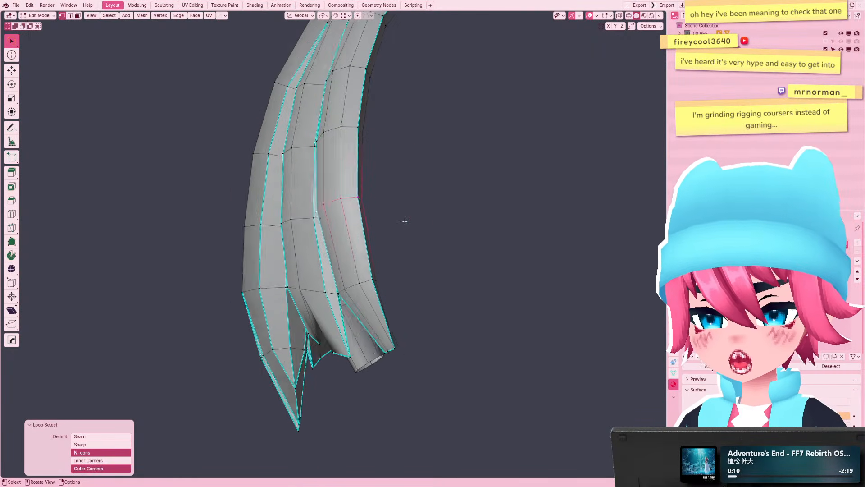
pyautogui.scroll(2, 404, 220)
pyautogui.press('g')
pyautogui.press('y')
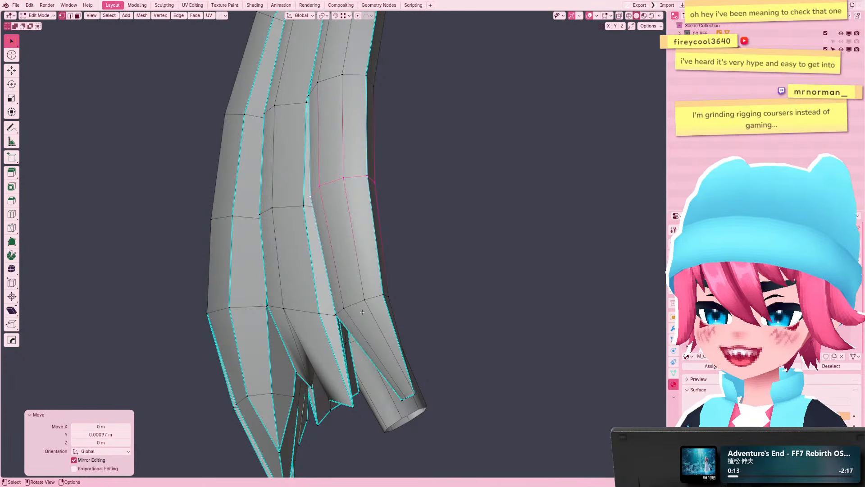
# Move the middle vertex at the outer strand's tip about 0.0007 m along Y
pyautogui.click(410, 402)
pyautogui.moveTo(410, 402); pyautogui.dragTo(415, 381, button='middle')
pyautogui.press('g')
pyautogui.press('y')
pyautogui.click(416, 381)
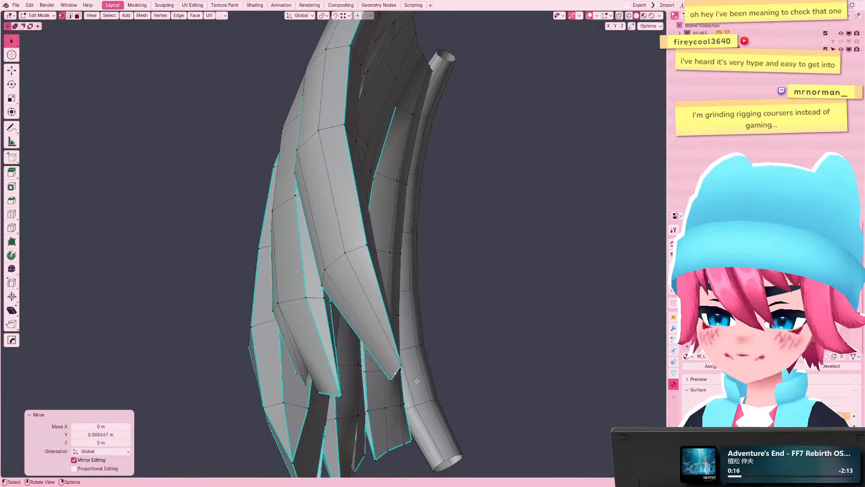
# Inspect the gap between the outer strand and the neighbouring clump, selecting the edges above the clump's sharp side edge
pyautogui.scroll(-5, 417, 381)
pyautogui.moveTo(432, 252); pyautogui.dragTo(293, 253, button='middle')
pyautogui.scroll(5, 316, 243)
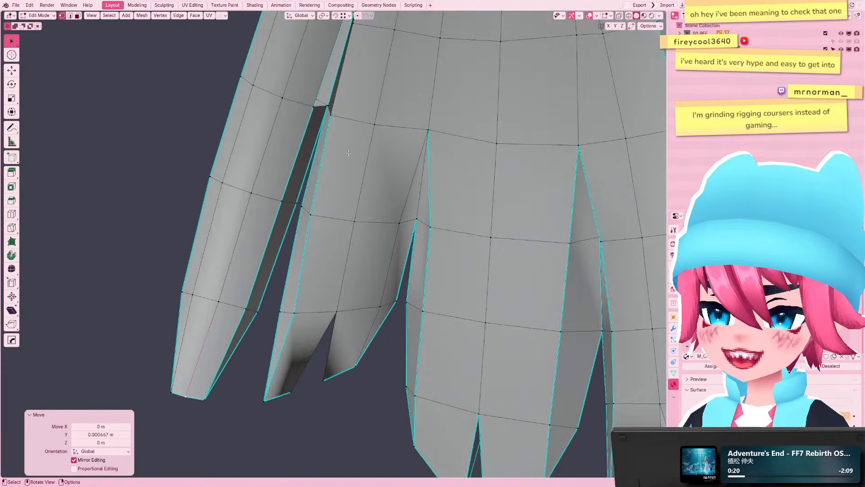
pyautogui.keyDown('shift'); pyautogui.moveTo(331, 93); pyautogui.dragTo(372, 281, button='middle'); pyautogui.keyUp('shift')
pyautogui.press('Tab')
pyautogui.click(372, 327)
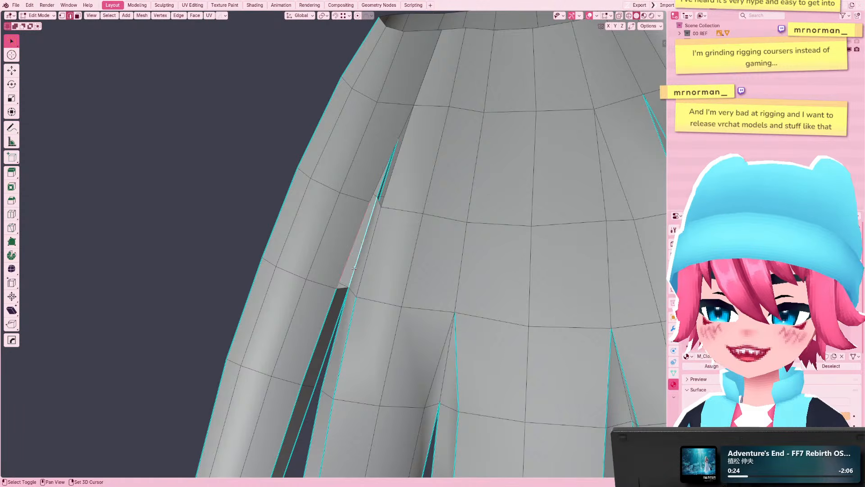
pyautogui.moveTo(354, 269); pyautogui.dragTo(372, 272, button='middle')
pyautogui.moveTo(385, 251); pyautogui.dragTo(377, 277, button='middle')
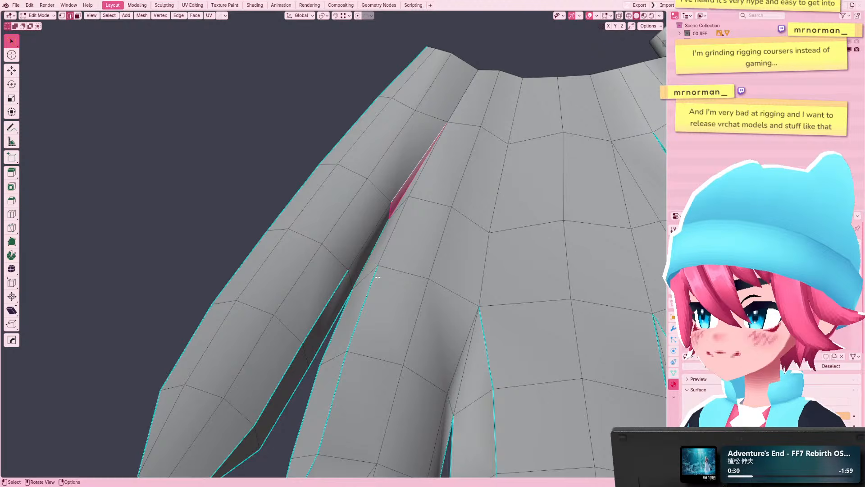
pyautogui.click(386, 253)
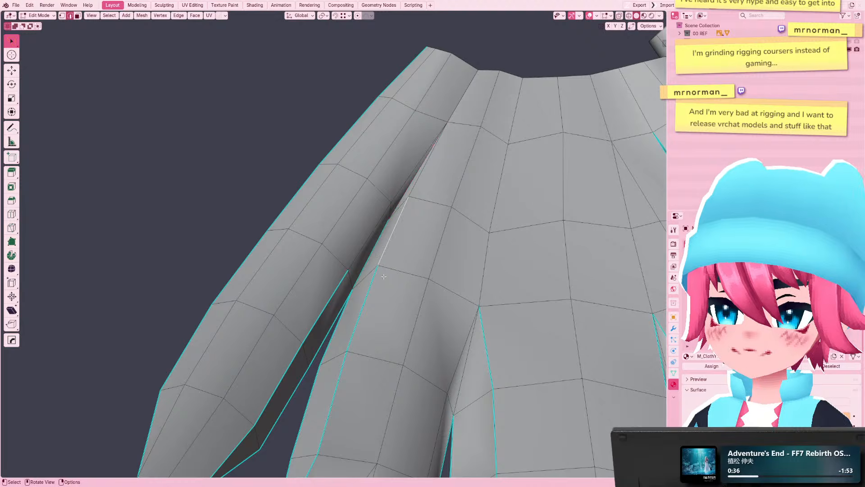
pyautogui.moveTo(383, 276); pyautogui.dragTo(381, 135, button='middle')
pyautogui.scroll(-2, 383, 279)
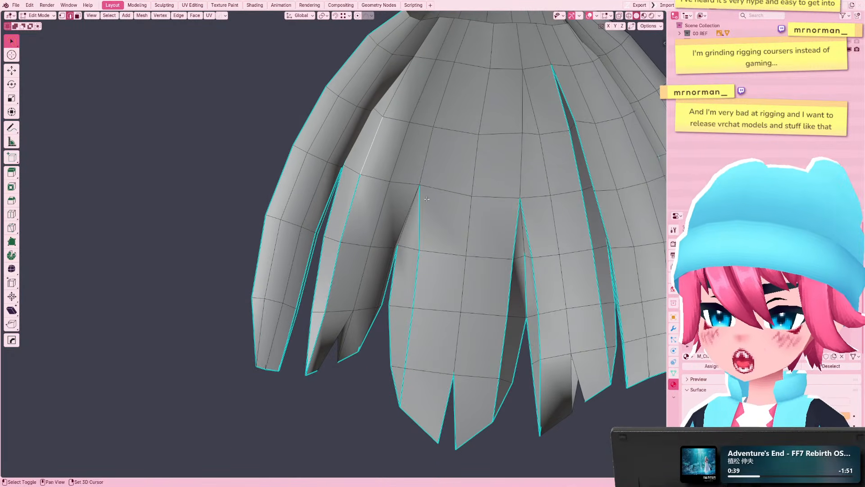
# Slide the lowest inner vertex on the sharp edge of the clump beside the outer strand toward its outer border, factor about 0.29
pyautogui.scroll(1, 331, 315)
pyautogui.press('1')
pyautogui.click(328, 324)
pyautogui.press('g')
pyautogui.press('g')
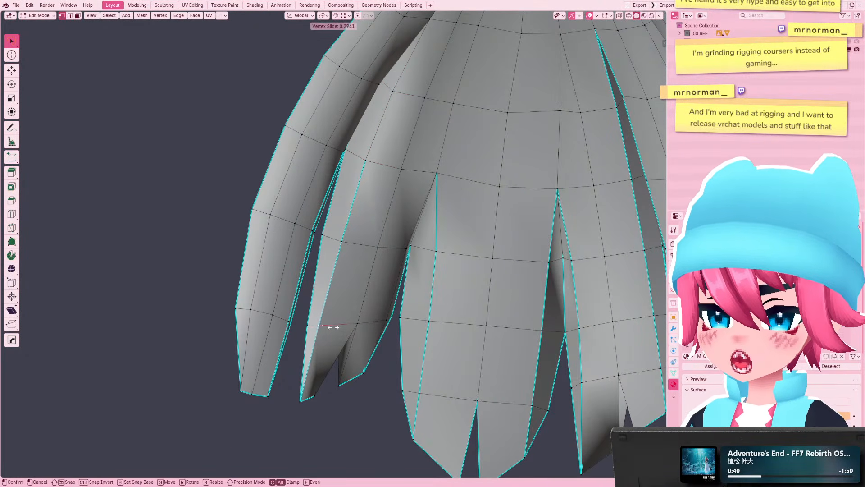
pyautogui.click(334, 327)
# Slide the next two vertices up that clump's sharp edge toward its outer border, the first with factor about 0.28
pyautogui.click(360, 242)
pyautogui.click(355, 242)
pyautogui.press('g')
pyautogui.press('g')
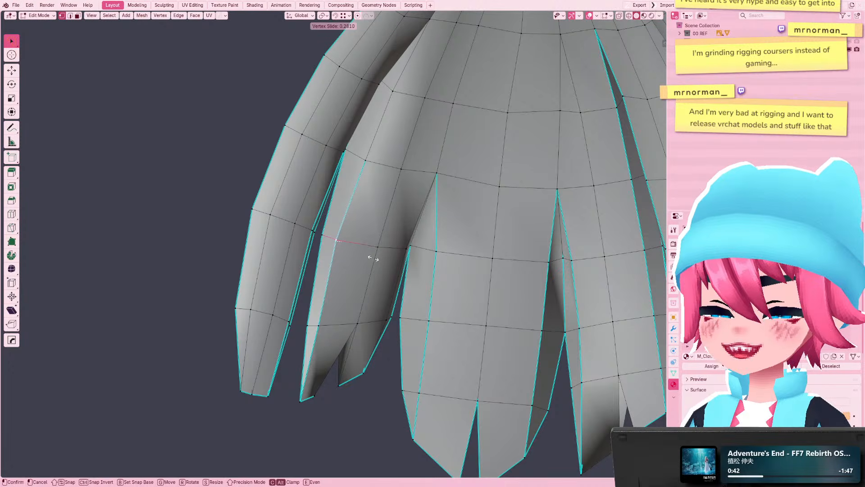
pyautogui.click(374, 255)
pyautogui.click(369, 157)
pyautogui.press('g')
pyautogui.press('g')
pyautogui.click(400, 166)
# Nudge the two side vertices in the crosswise row above the clump's sharp edge to even that row
pyautogui.click(383, 82)
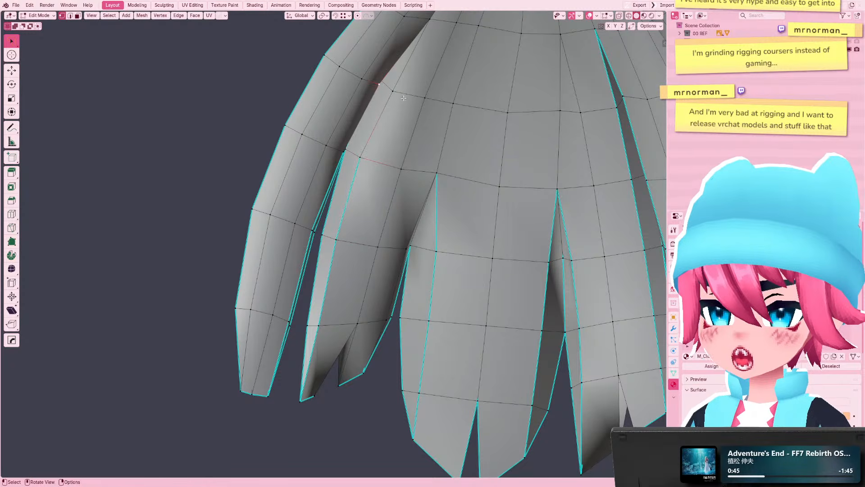
pyautogui.press('g')
pyautogui.click(384, 90)
pyautogui.click(392, 92)
pyautogui.press('g')
pyautogui.press('g')
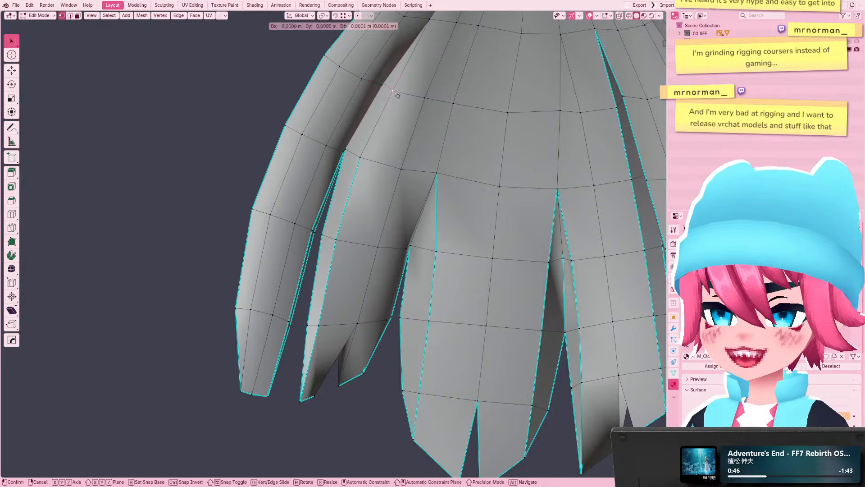
pyautogui.click(390, 89)
# Slide two middle vertices of the same crosswise row slightly along their lengthwise edges, the second with factor about 0.03
pyautogui.click(517, 118)
pyautogui.press('g')
pyautogui.press('g')
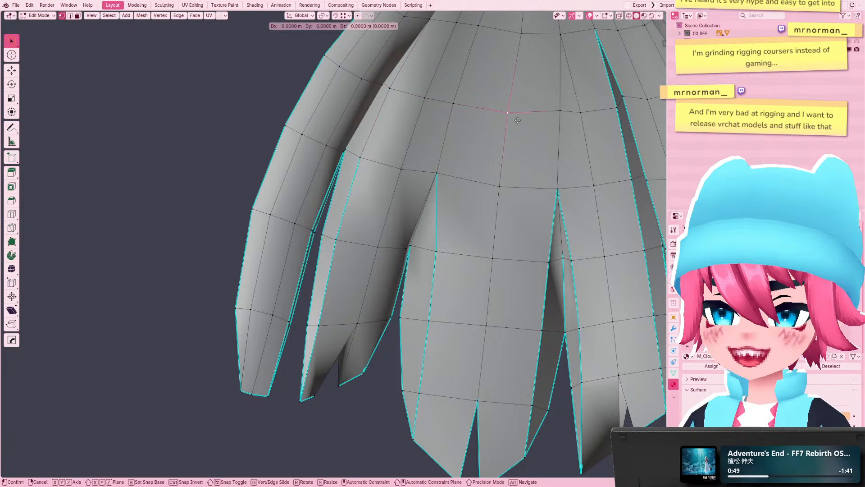
pyautogui.click(518, 115)
pyautogui.click(564, 115)
pyautogui.press('g')
pyautogui.press('g')
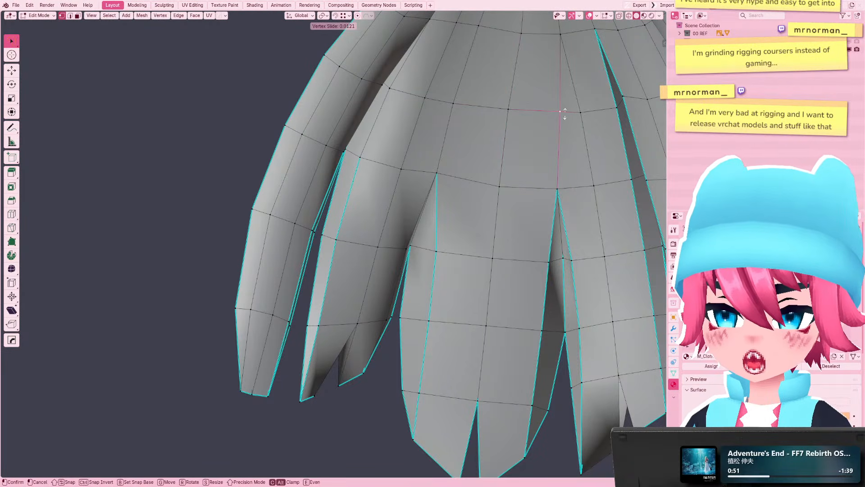
pyautogui.click(565, 115)
# Select the lengthwise edges continuing the clump's sharp side edge up to the outer strand's seam and mark them as sharp
pyautogui.scroll(-6, 540, 135)
pyautogui.moveTo(421, 234); pyautogui.dragTo(415, 157, button='middle')
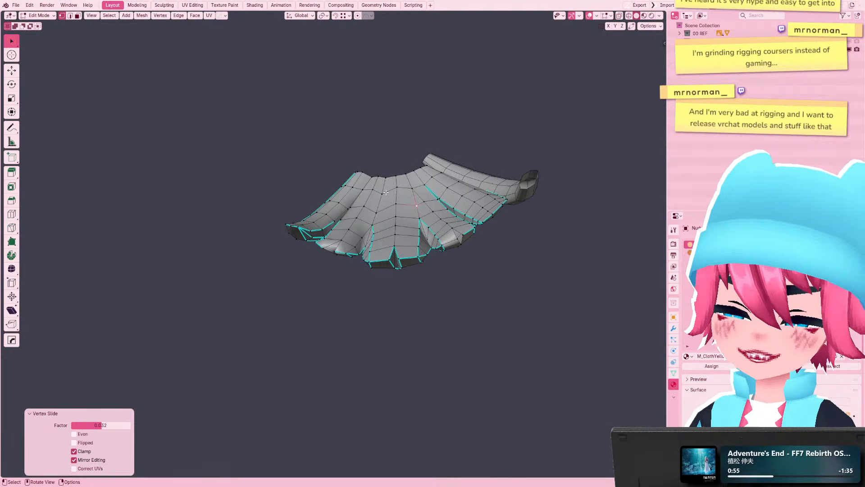
pyautogui.scroll(7, 386, 193)
pyautogui.keyDown('shift'); pyautogui.moveTo(364, 138); pyautogui.dragTo(386, 139, button='middle'); pyautogui.keyUp('shift')
pyautogui.press('Tab')
pyautogui.click(366, 268)
pyautogui.click(371, 197)
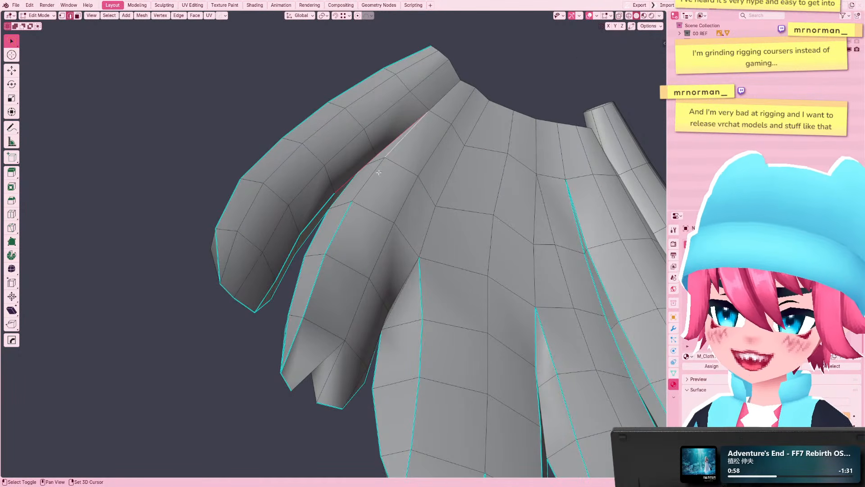
pyautogui.moveTo(378, 173)
pyautogui.mouseDown(button='middle')
pyautogui.moveTo(374, 199)
pyautogui.moveTo(356, 211)
pyautogui.mouseUp(button='middle')
pyautogui.hotkey('ctrl', 'e')
pyautogui.click(365, 204)
# Switch the mesh to wireframe display and inspect the sharp edges between the outer strand and the clump
pyautogui.hotkey('shift', 'z')
pyautogui.moveTo(259, 212); pyautogui.dragTo(363, 261, button='middle')
pyautogui.scroll(4, 388, 252)
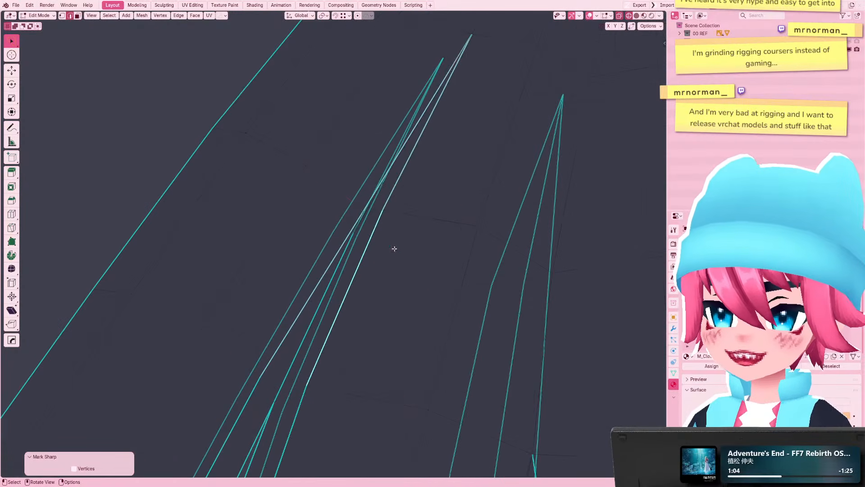
# Merge the stray inner vertices at center in the narrow gap between the outer hair strand and its neighbour
pyautogui.press('1')
pyautogui.moveTo(344, 228)
pyautogui.mouseDown(button='middle')
pyautogui.moveTo(357, 242)
pyautogui.moveTo(397, 220)
pyautogui.mouseUp(button='middle')
pyautogui.hotkey('shift', 'z')
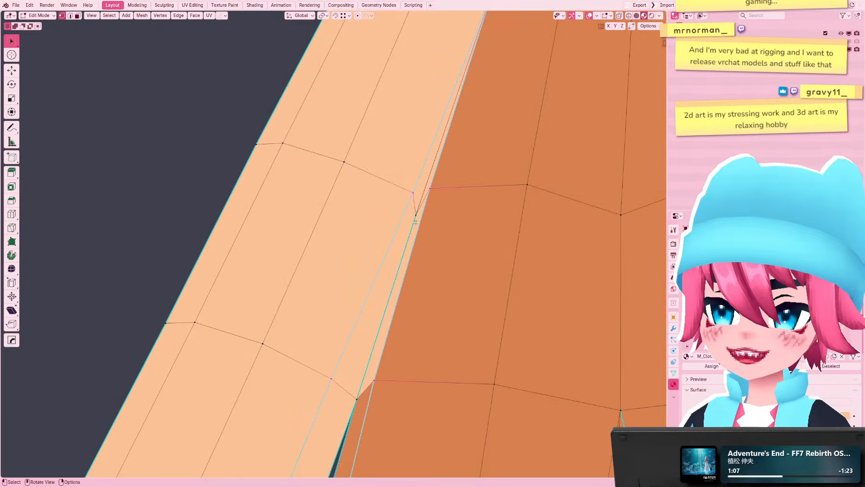
pyautogui.moveTo(415, 204); pyautogui.dragTo(415, 205)
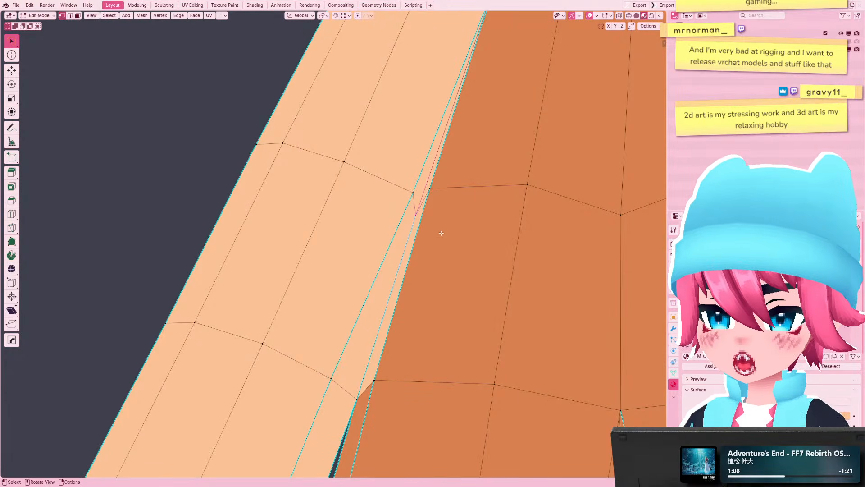
pyautogui.press('m')
pyautogui.click(441, 234)
pyautogui.hotkey('shift', 'z')
pyautogui.moveTo(411, 207); pyautogui.dragTo(428, 212)
pyautogui.press('m')
pyautogui.click(428, 215)
pyautogui.hotkey('shift', 'z')
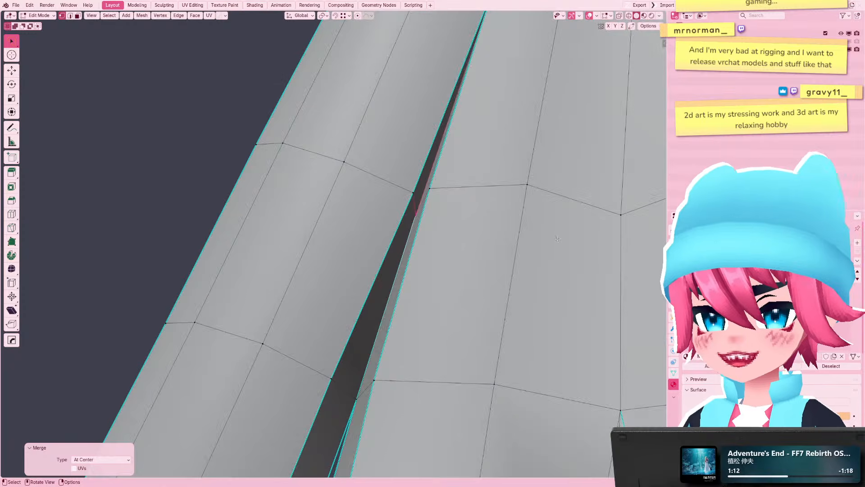
# Scale the two facing vertices near the upper end of the gap beside the outer strand
pyautogui.scroll(-3, 557, 239)
pyautogui.moveTo(557, 238); pyautogui.dragTo(518, 236, button='middle')
pyautogui.click(371, 209)
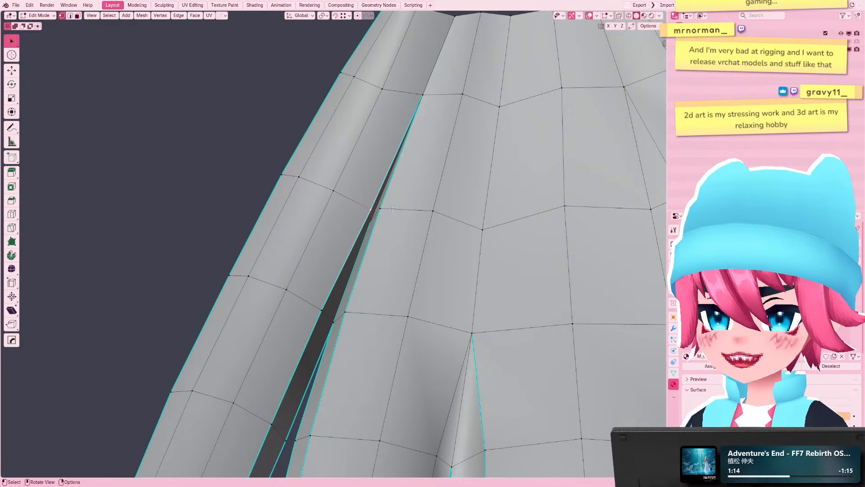
pyautogui.keyDown('shift'); pyautogui.click(388, 209); pyautogui.keyUp('shift')
pyautogui.press('s')
pyautogui.click(395, 209)
# Mark the edge at the gap beside the outer strand as sharp
pyautogui.press('2')
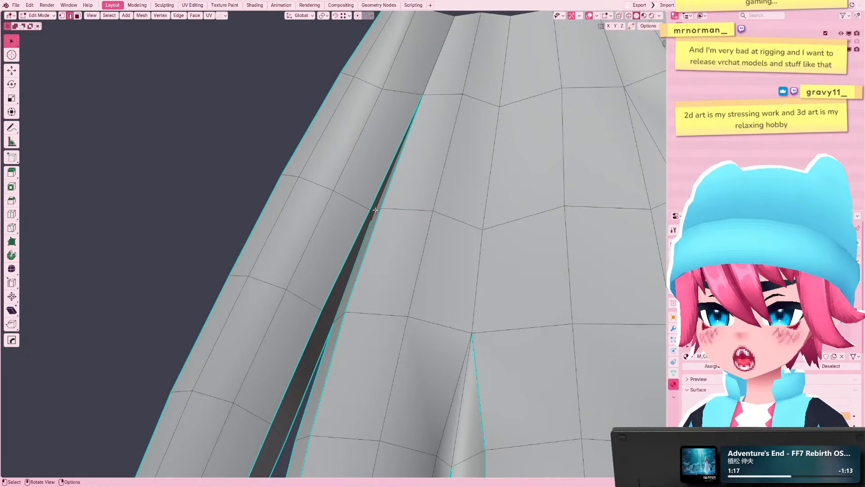
pyautogui.hotkey('ctrl', 'e')
pyautogui.click(376, 209)
pyautogui.scroll(-3, 376, 208)
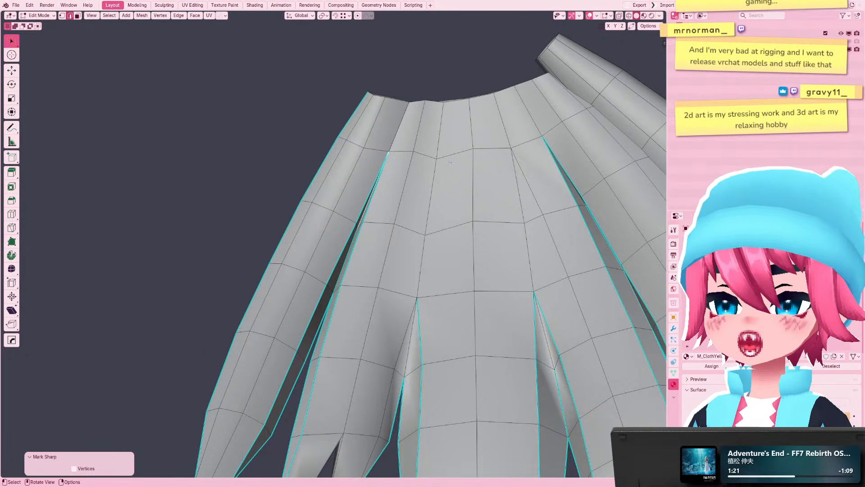
# Merge the overlapping vertices on the top rim of the hair mesh
pyautogui.press('1')
pyautogui.moveTo(396, 140); pyautogui.dragTo(365, 173, button='middle')
pyautogui.scroll(2, 361, 173)
pyautogui.hotkey('shift', 'z')
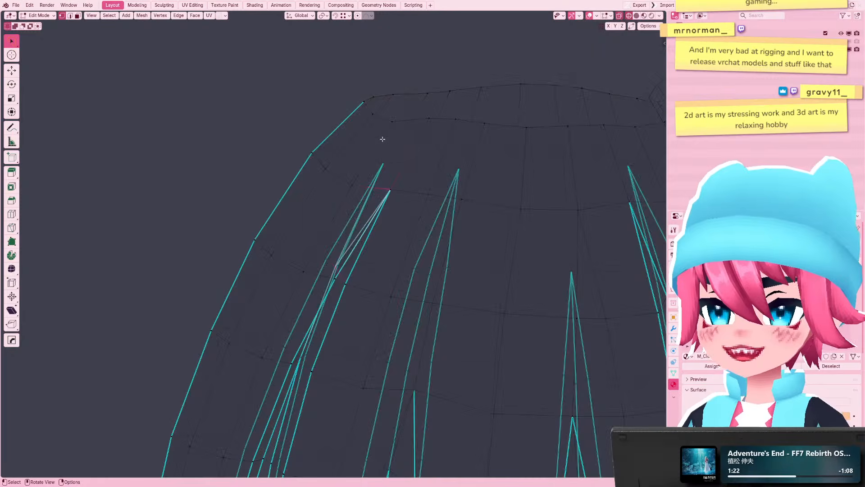
pyautogui.moveTo(423, 111); pyautogui.dragTo(435, 130)
pyautogui.press('m')
pyautogui.click(432, 115)
# Reset the normal vectors of the whole hair mesh
pyautogui.press('a')
pyautogui.press('F3')
pyautogui.write('res')
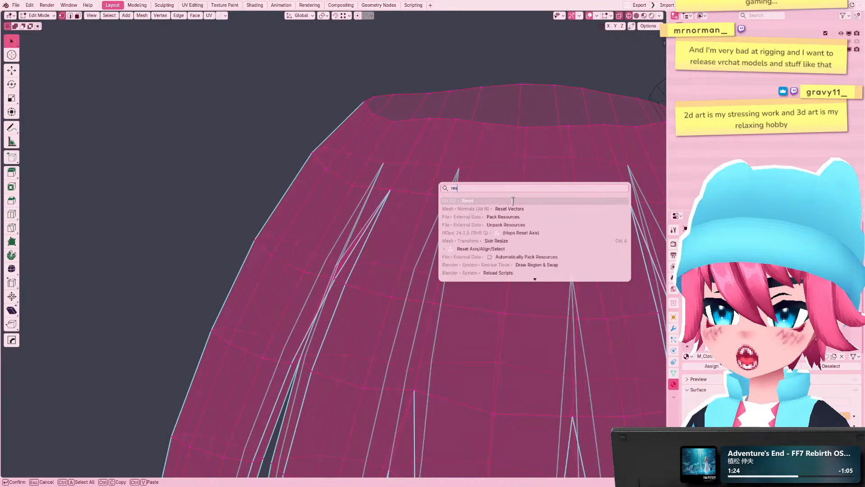
pyautogui.write('e')
pyautogui.click(521, 207)
# Merge all vertices by distance at 0.0001 m and return to Object Mode with solid shading
pyautogui.scroll(-6, 473, 205)
pyautogui.press('m')
pyautogui.click(424, 231)
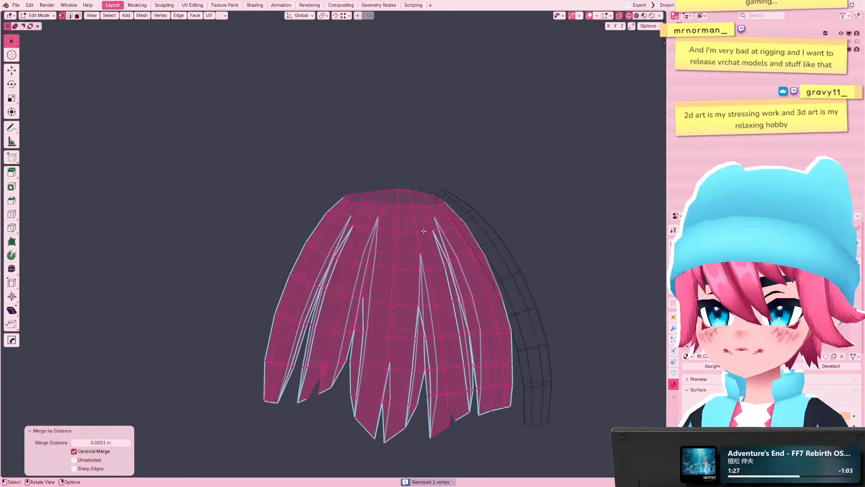
pyautogui.scroll(5, 423, 231)
pyautogui.hotkey('shift', 'z')
pyautogui.press('Tab')
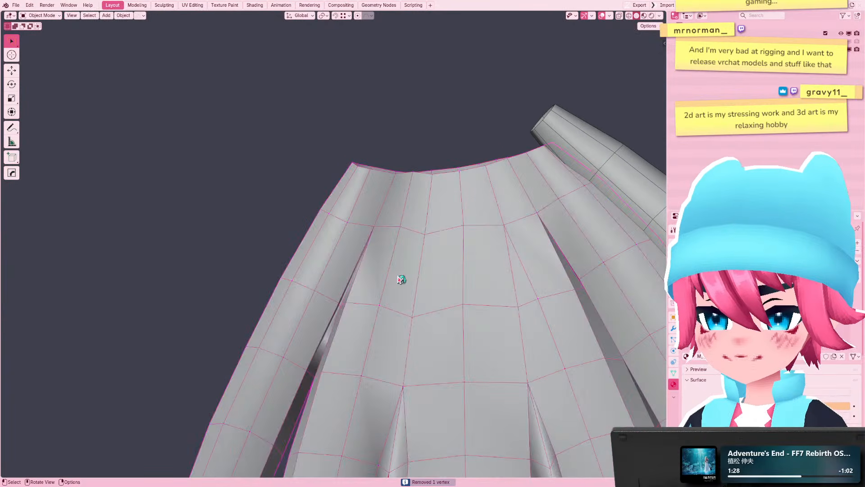
# Reopen the hair mesh in Edit Mode and reset the normal vectors of all its vertices again
pyautogui.moveTo(400, 280); pyautogui.dragTo(402, 257, button='middle')
pyautogui.press('Tab')
pyautogui.press('a')
pyautogui.press('F3')
pyautogui.write('res')
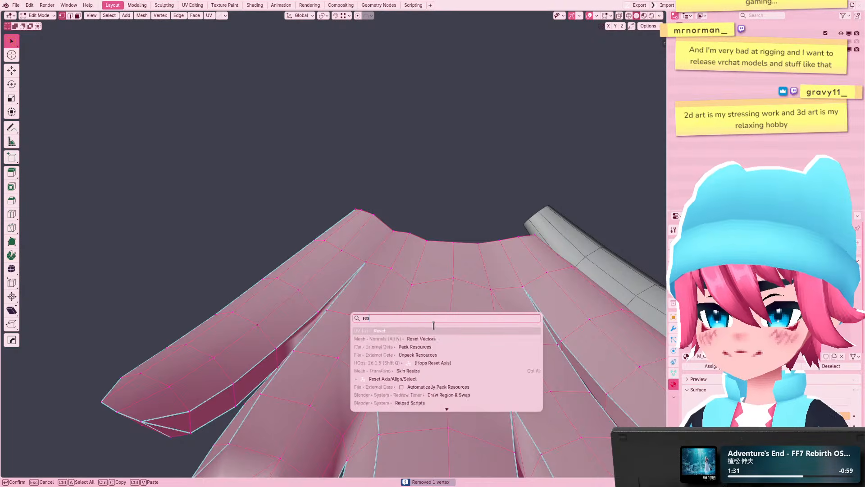
pyautogui.write('et')
pyautogui.click(435, 338)
pyautogui.scroll(-2, 365, 268)
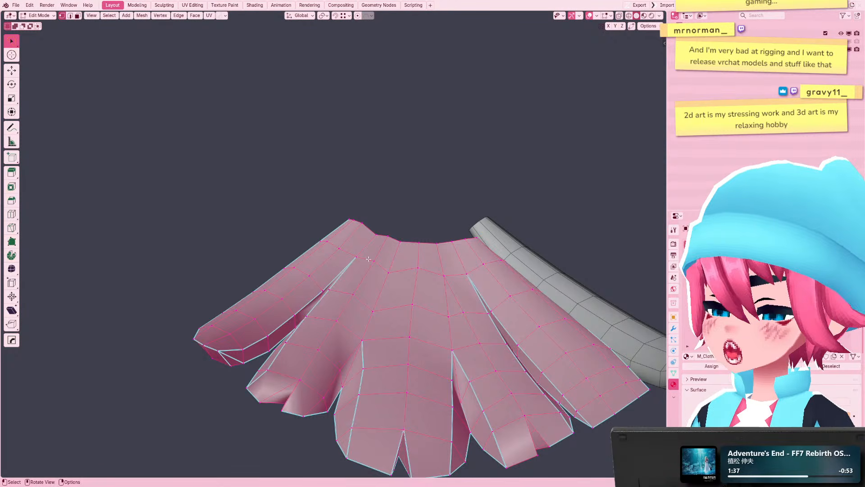
# Slide the edge run bordering the slit beside the opposite outer strand to open the gap, and switch to front view
pyautogui.moveTo(309, 301); pyautogui.dragTo(585, 211, button='middle')
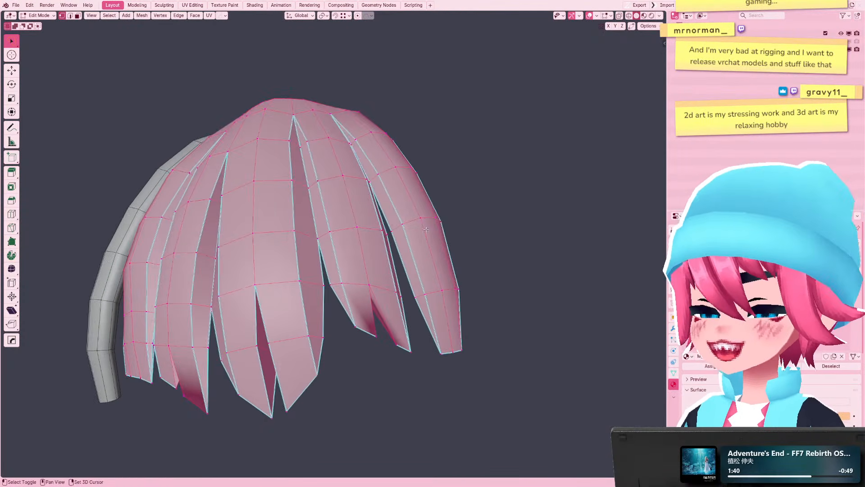
pyautogui.scroll(2, 585, 212)
pyautogui.press('3')
pyautogui.moveTo(437, 203); pyautogui.dragTo(371, 221, button='middle')
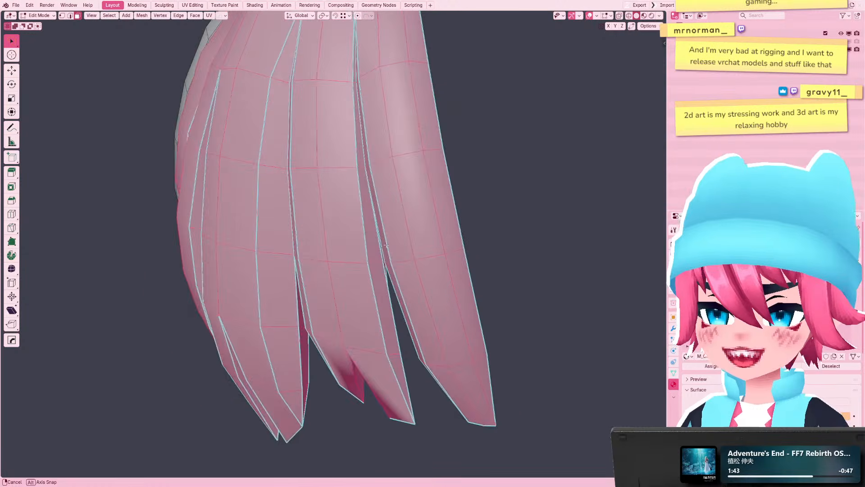
pyautogui.keyDown('shift'); pyautogui.moveTo(360, 185); pyautogui.dragTo(383, 275, button='middle'); pyautogui.keyUp('shift')
pyautogui.press('1')
pyautogui.click(376, 247)
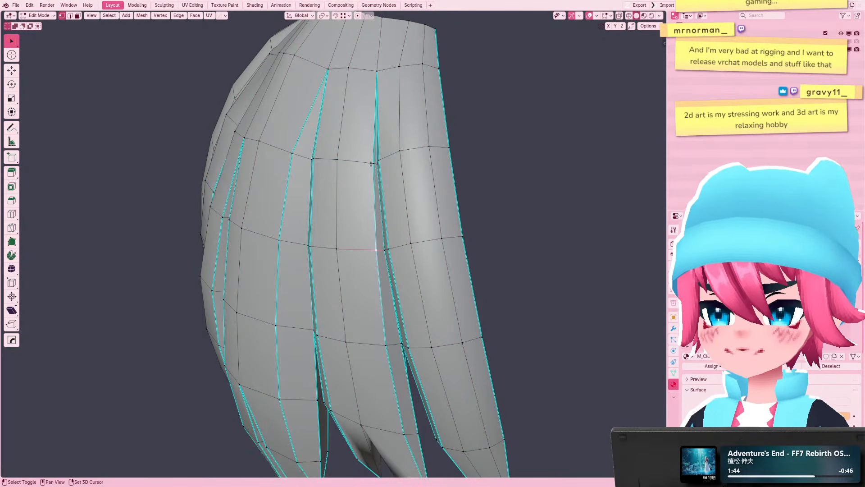
pyautogui.keyDown('alt'); pyautogui.click(378, 189); pyautogui.keyUp('alt')
pyautogui.press('g')
pyautogui.press('g')
pyautogui.click(397, 188)
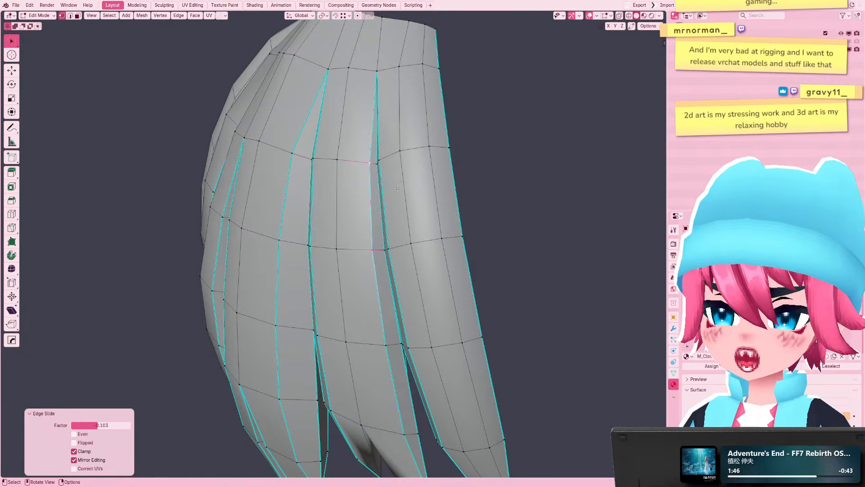
pyautogui.press('KP_1')
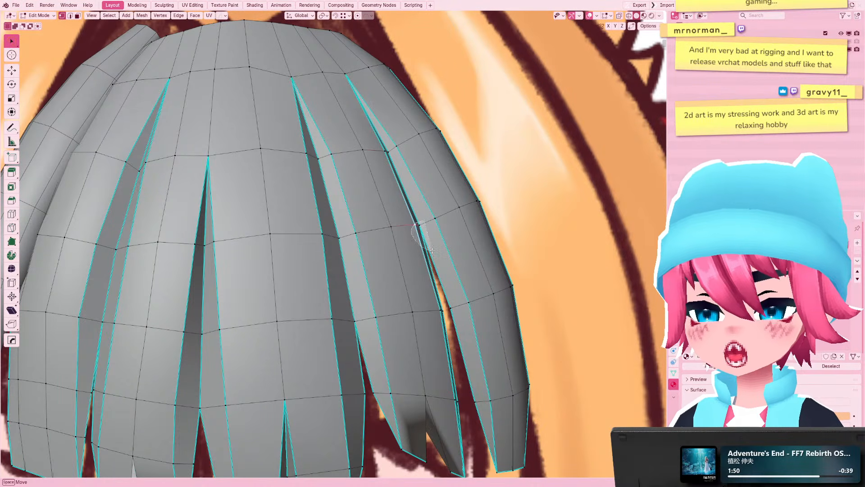
pyautogui.press('g')
pyautogui.press('x')
pyautogui.press('Escape')
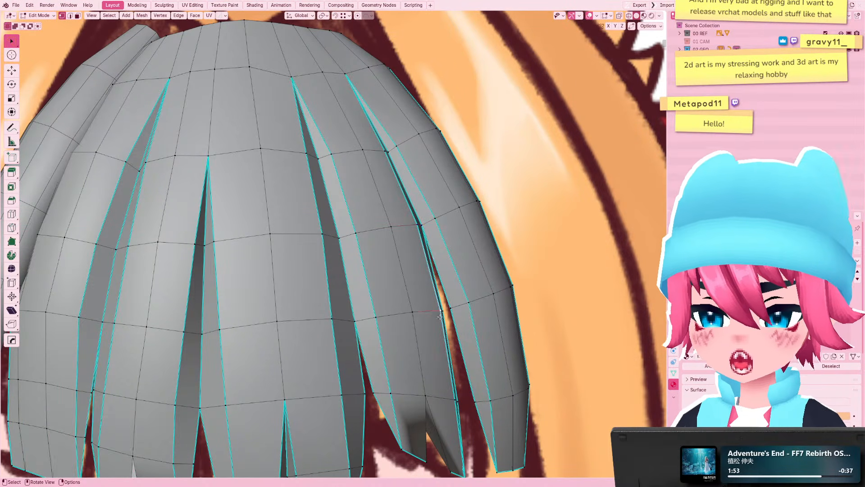
# Slide the next lower vertex on the slit's border along its edge with a factor of about 0.066
pyautogui.press('g')
pyautogui.press('g')
pyautogui.click(442, 319)
pyautogui.keyDown('shift'); pyautogui.moveTo(462, 406); pyautogui.dragTo(428, 307, button='middle'); pyautogui.keyUp('shift')
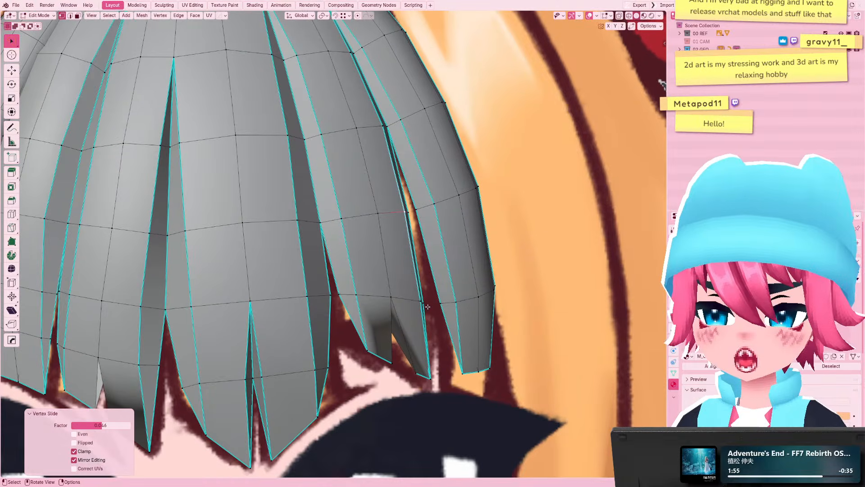
pyautogui.click(427, 308)
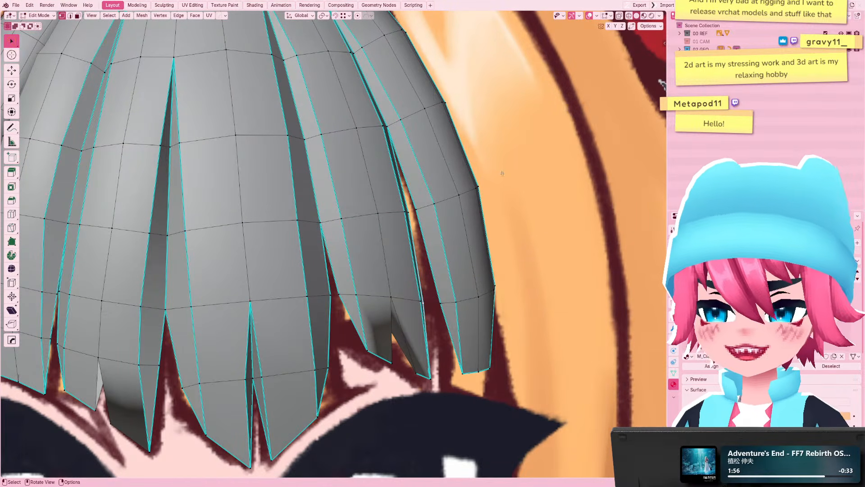
# Nudge the three middle vertices of the row below the rim downward and slide the central one along its edge
pyautogui.moveTo(502, 173); pyautogui.dragTo(347, 217, button='middle')
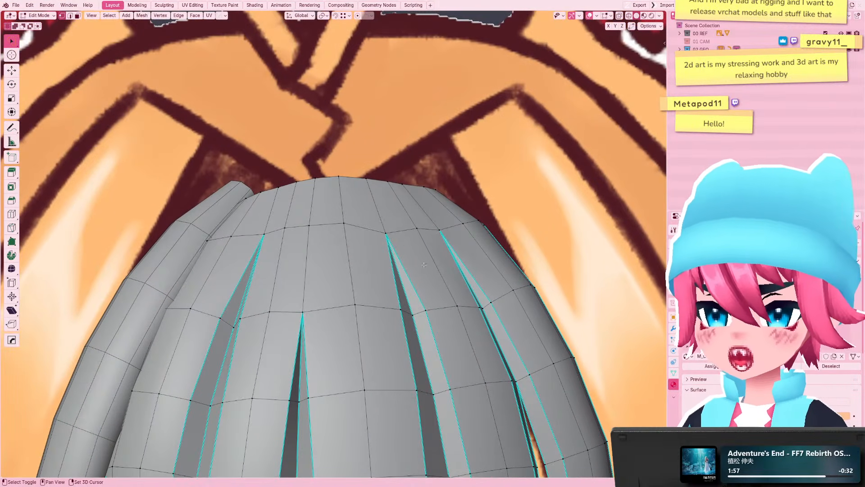
pyautogui.click(347, 217)
pyautogui.press('g')
pyautogui.click(362, 231)
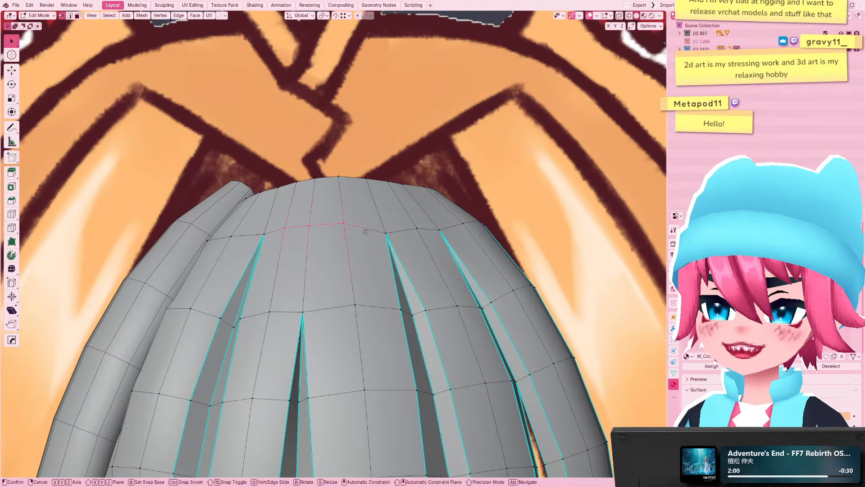
pyautogui.click(357, 225)
pyautogui.press('g')
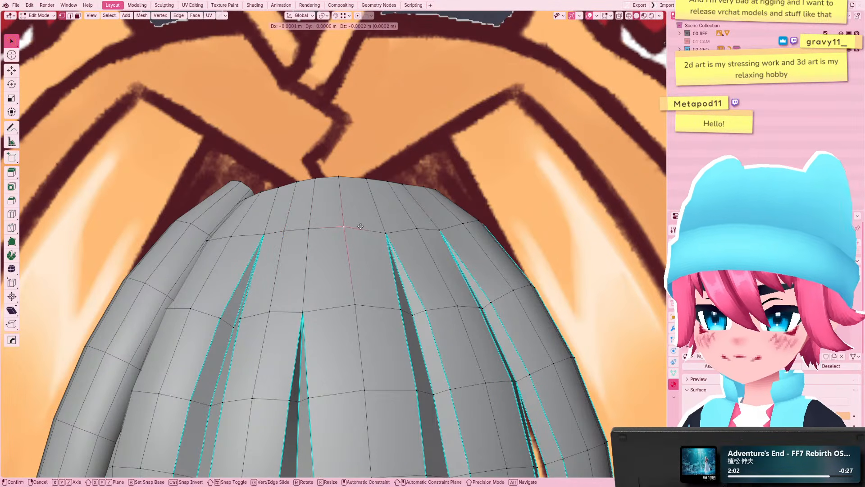
pyautogui.press('g')
pyautogui.click(360, 226)
# Slide the tip vertices of the two slits on the right half along their edges to even out the row
pyautogui.click(385, 235)
pyautogui.press('g')
pyautogui.press('g')
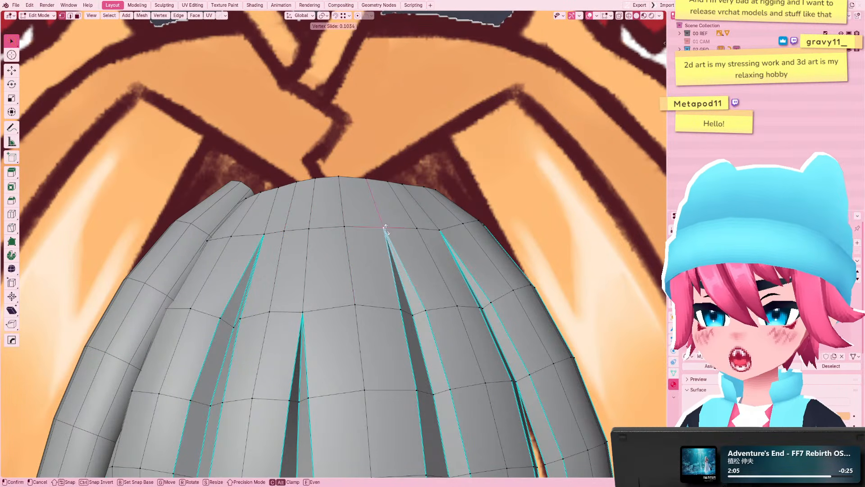
pyautogui.click(385, 229)
pyautogui.click(438, 228)
pyautogui.press('g')
pyautogui.press('g')
pyautogui.click(453, 235)
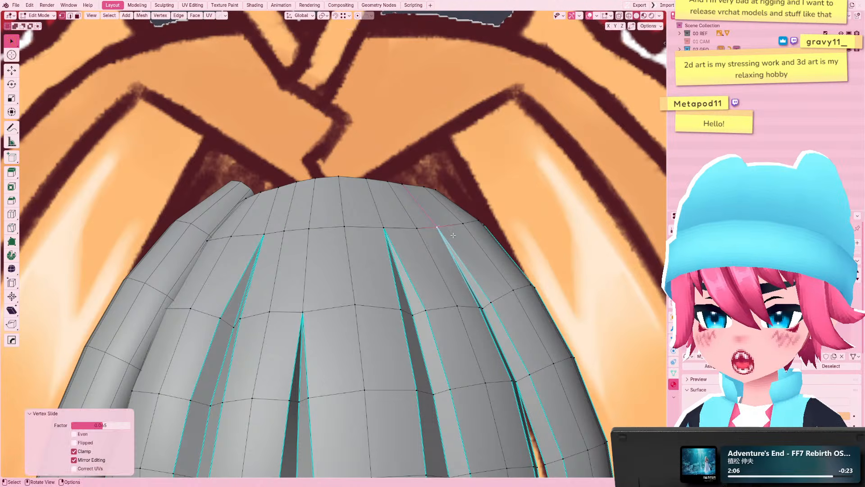
pyautogui.press('g')
pyautogui.press('g')
pyautogui.click(457, 233)
# Slide the vertex between the two right-hand slit tips along its edge with a factor of about 0.021
pyautogui.click(422, 233)
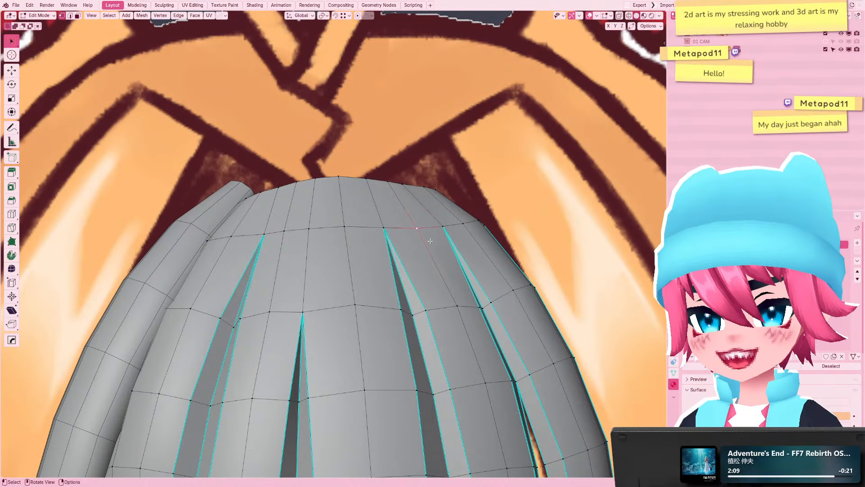
pyautogui.press('g')
pyautogui.press('g')
pyautogui.click(430, 239)
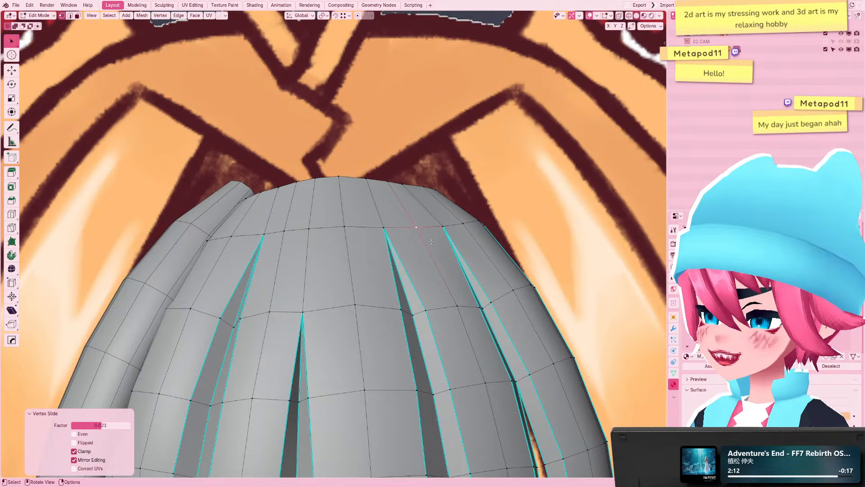
# Slide the left slit's tip vertex and its neighbour in the same row along their edges to smooth the curve
pyautogui.click(264, 225)
pyautogui.press('g')
pyautogui.press('g')
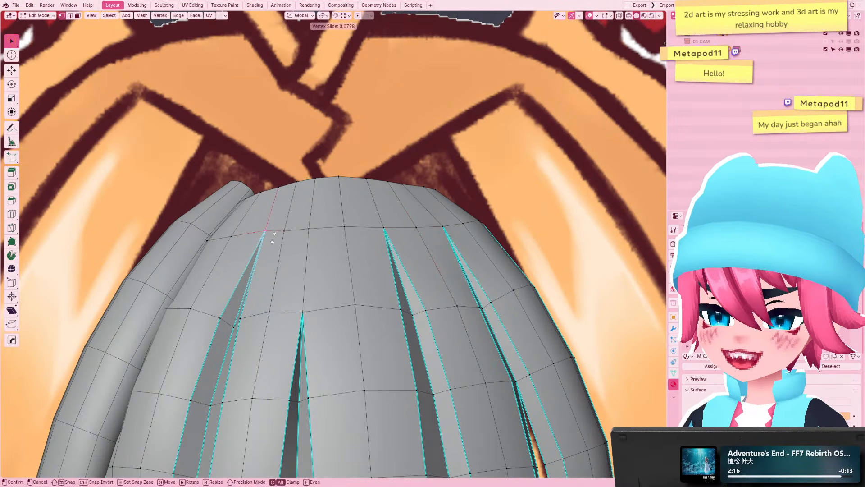
pyautogui.click(273, 237)
pyautogui.click(285, 231)
pyautogui.press('g')
pyautogui.press('g')
pyautogui.click(288, 229)
# Edge-slide the three middle vertices of the row slightly up toward the rim
pyautogui.click(310, 226)
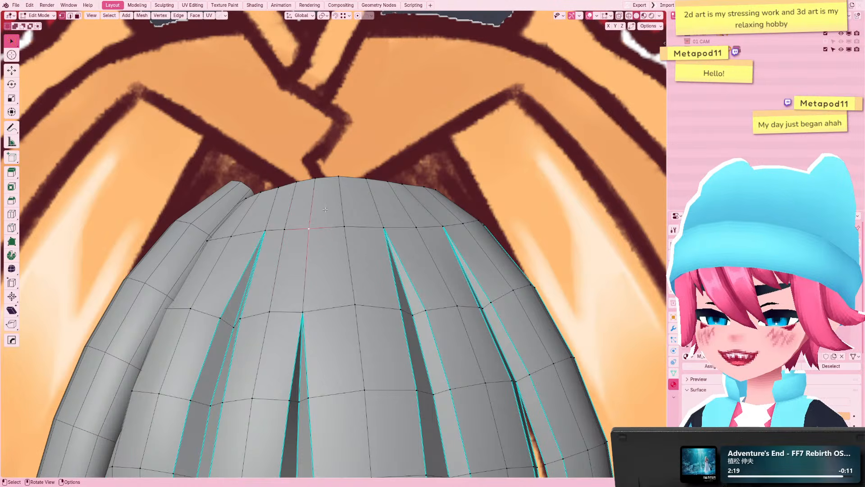
pyautogui.moveTo(297, 211)
pyautogui.keyDown('ctrl'); pyautogui.mouseDown(button='right')
pyautogui.moveTo(307, 254)
pyautogui.moveTo(337, 247)
pyautogui.moveTo(359, 228)
pyautogui.mouseUp(button='right'); pyautogui.keyUp('ctrl')
pyautogui.press('g')
pyautogui.press('g')
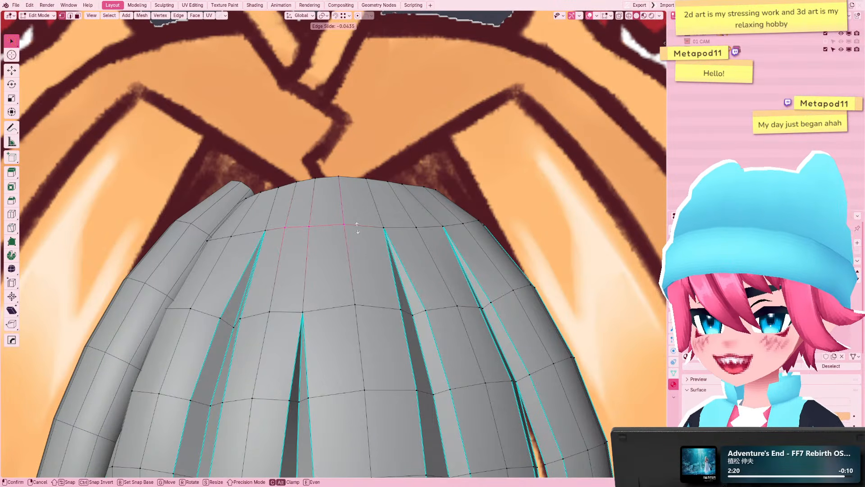
pyautogui.click(357, 227)
# Slide the middle one of those three vertices along its edge with a factor of about 0.028
pyautogui.click(309, 225)
pyautogui.press('g')
pyautogui.press('g')
pyautogui.click(320, 226)
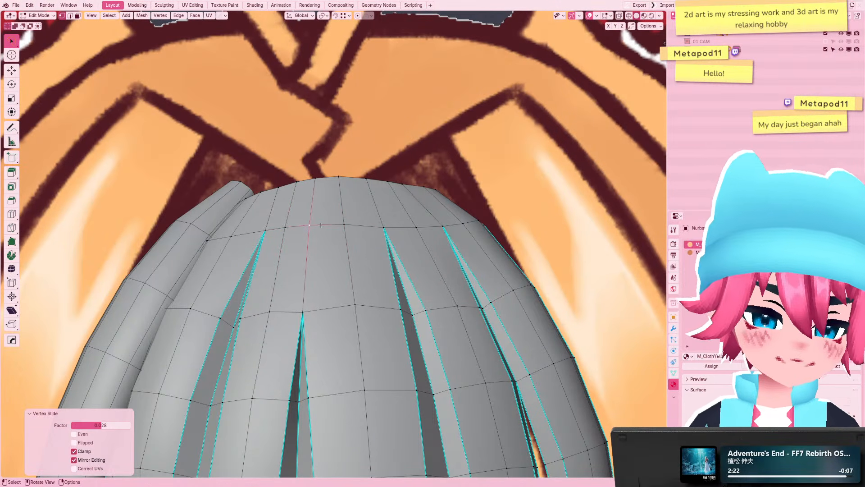
# Slide the tip vertex of the slit right of center and the next vertex in the row slightly up their edges
pyautogui.click(386, 235)
pyautogui.press('g')
pyautogui.press('g')
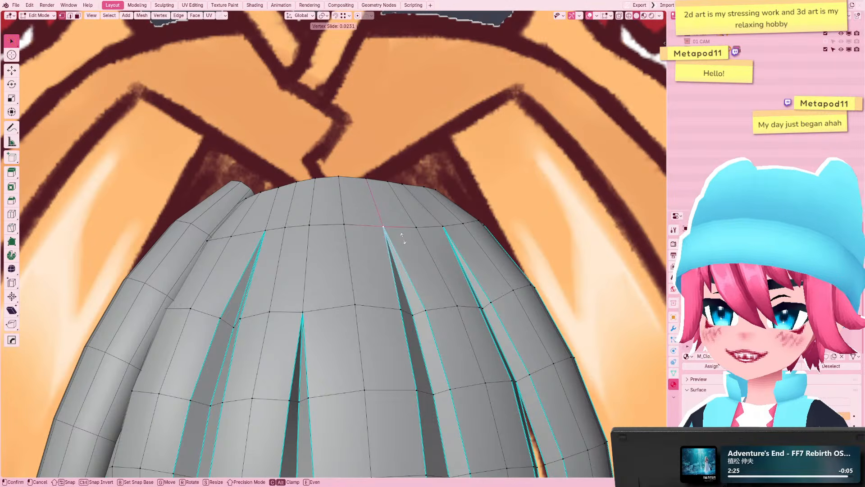
pyautogui.click(400, 236)
pyautogui.click(419, 232)
pyautogui.press('g')
pyautogui.press('g')
pyautogui.click(428, 238)
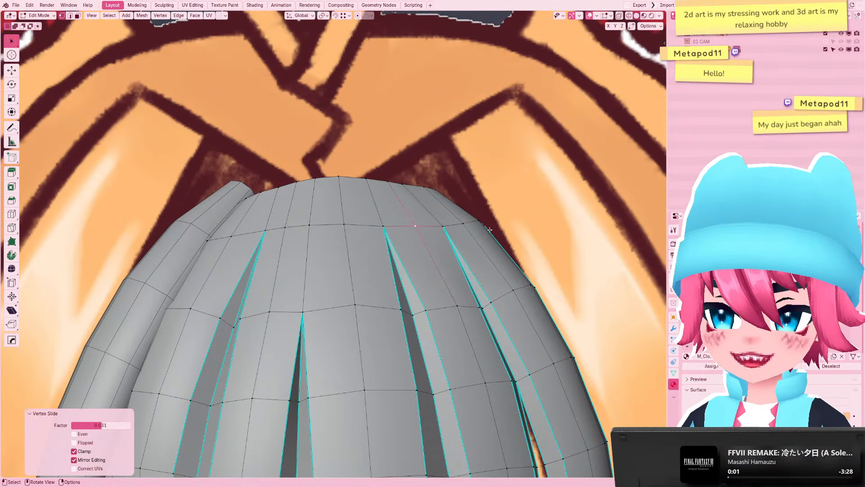
# Turn on X-ray and edge-slide the row's end at the right outer border by a factor of about 0.050
pyautogui.click(480, 220)
pyautogui.hotkey('alt', 'z')
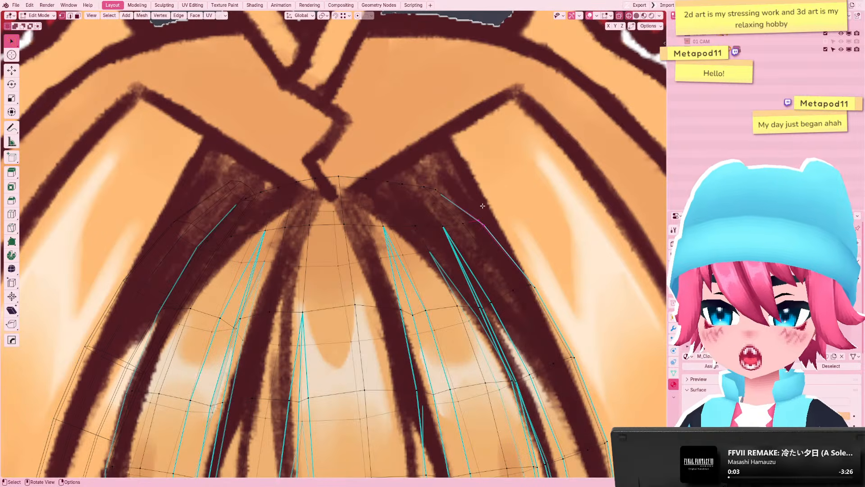
pyautogui.press('g')
pyautogui.press('g')
pyautogui.click(494, 261)
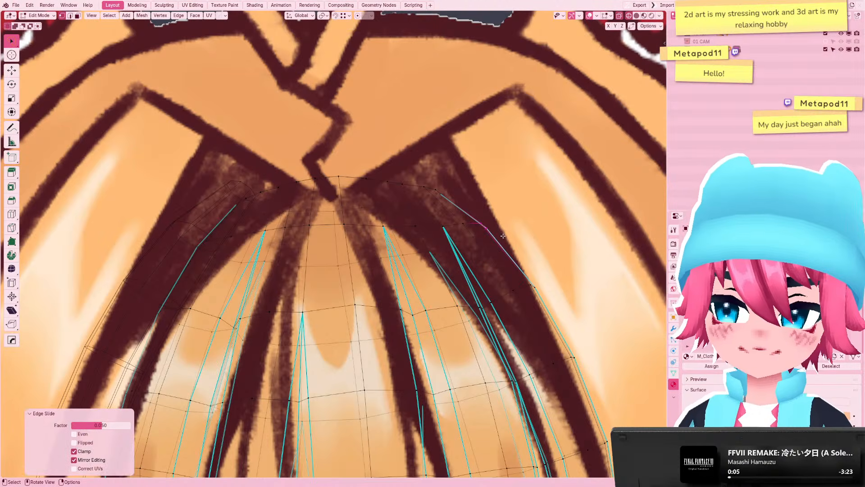
# Turn off X-ray and slide the row vertex just outside the rightmost slit's tip along its edge by a factor of about 0.011
pyautogui.hotkey('alt', 'z')
pyautogui.click(465, 227)
pyautogui.press('g')
pyautogui.press('g')
pyautogui.click(466, 228)
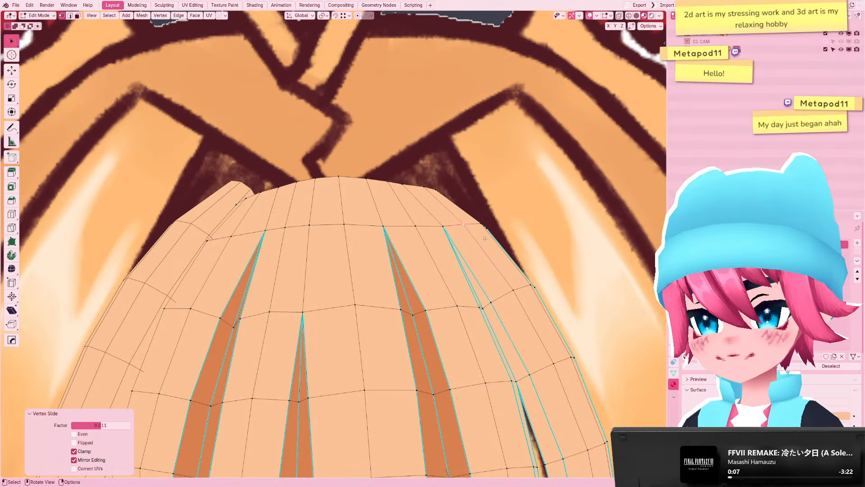
# Check the shape and smoothness of the bangs in Sculpt Mode and Object Mode against the front reference drawing
pyautogui.press('z')
pyautogui.scroll(-7, 433, 270)
pyautogui.scroll(6, 418, 289)
pyautogui.hotkey('ctrl', 'Tab')
pyautogui.click(359, 276)
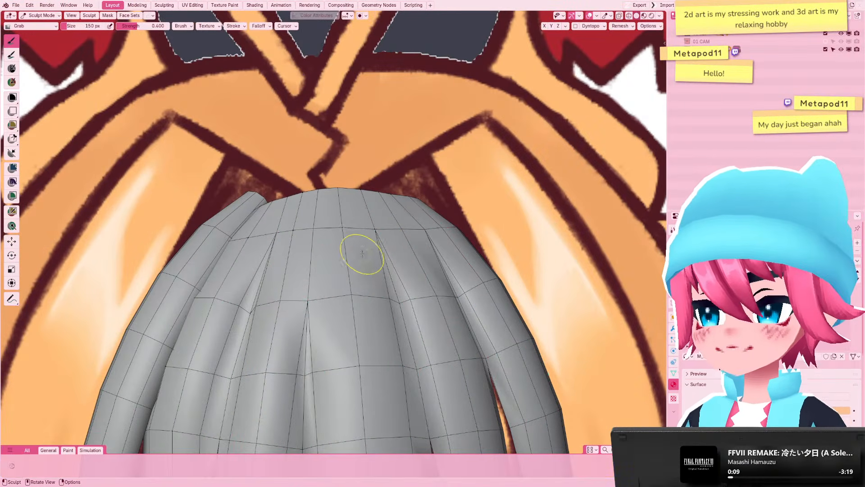
pyautogui.scroll(-5, 411, 235)
pyautogui.hotkey('ctrl', 'Tab')
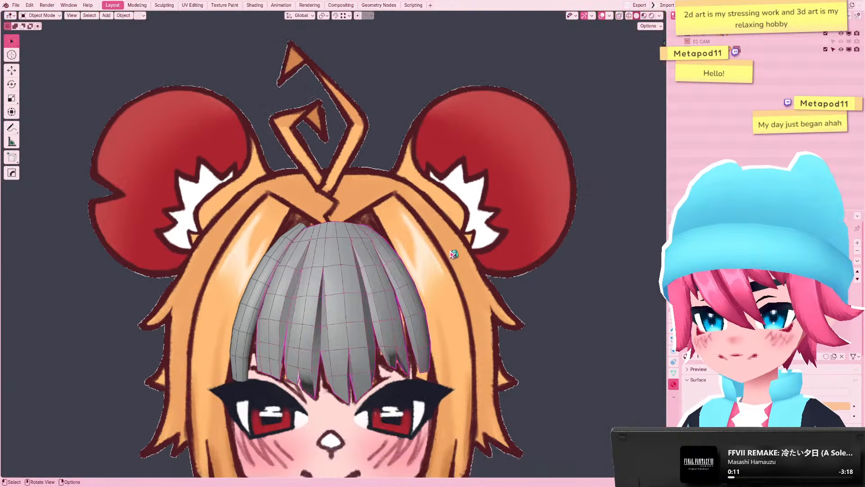
pyautogui.press('z')
pyautogui.scroll(2, 388, 247)
pyautogui.moveTo(399, 304)
pyautogui.keyDown('shift'); pyautogui.mouseDown(button='middle')
pyautogui.moveTo(388, 247)
pyautogui.moveTo(326, 239)
pyautogui.mouseUp(button='middle'); pyautogui.keyUp('shift')
# Select the narrow side faces lining both sides of the rightmost slit and assign them the darker orange material
pyautogui.press('Tab')
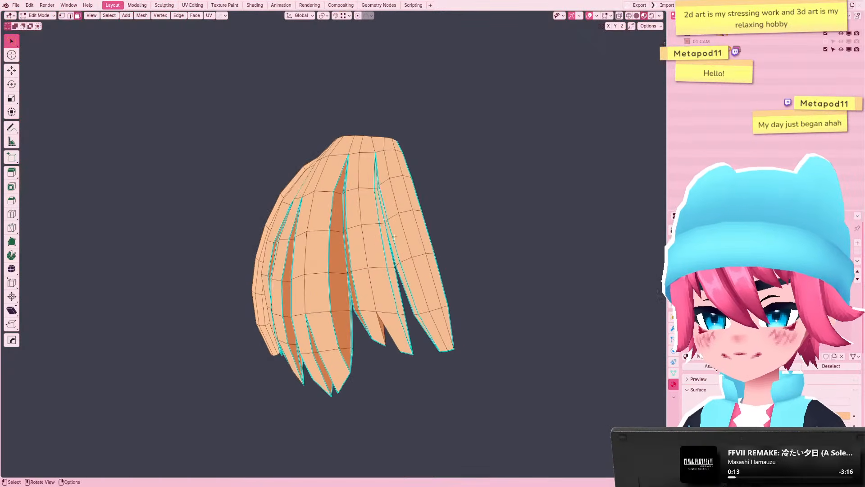
pyautogui.scroll(3, 388, 234)
pyautogui.keyDown('alt'); pyautogui.click(425, 209); pyautogui.keyUp('alt')
pyautogui.keyDown('alt'); pyautogui.keyDown('shift'); pyautogui.click(429, 203); pyautogui.keyUp('shift'); pyautogui.keyUp('alt')
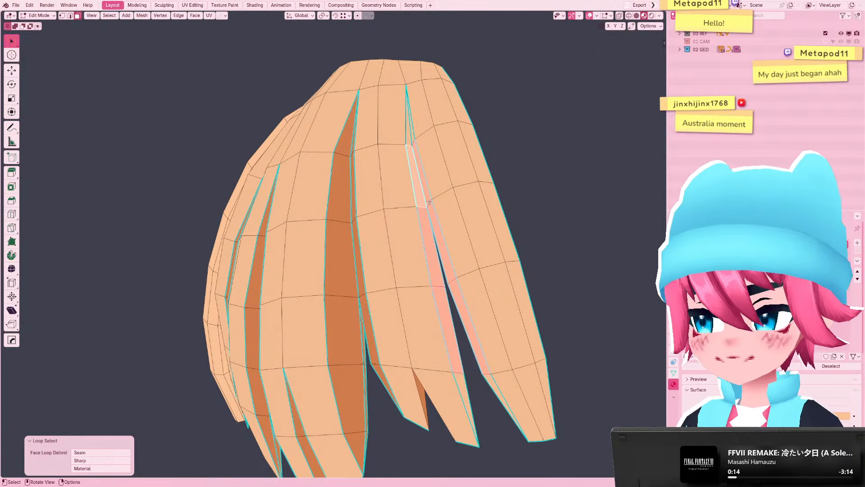
pyautogui.keyDown('shift'); pyautogui.click(410, 141); pyautogui.keyUp('shift')
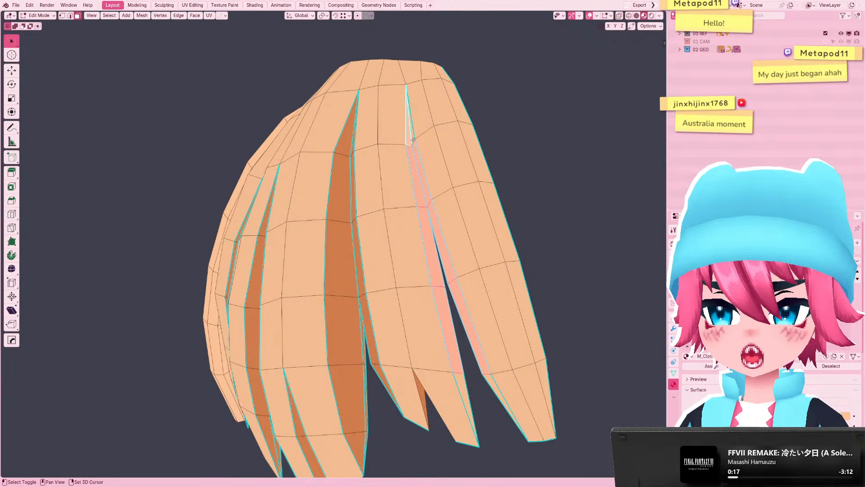
pyautogui.keyDown('shift'); pyautogui.moveTo(468, 386); pyautogui.dragTo(425, 257, button='middle'); pyautogui.keyUp('shift')
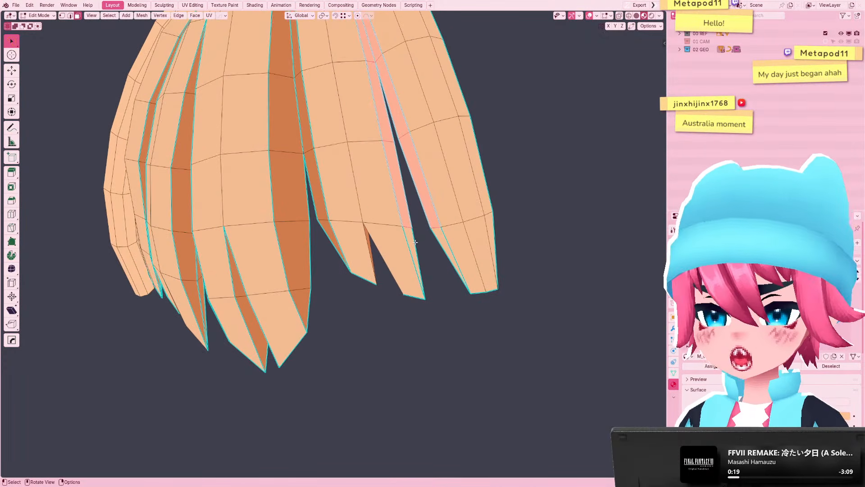
pyautogui.keyDown('shift'); pyautogui.click(413, 244); pyautogui.keyUp('shift')
pyautogui.keyDown('shift'); pyautogui.click(439, 240); pyautogui.keyUp('shift')
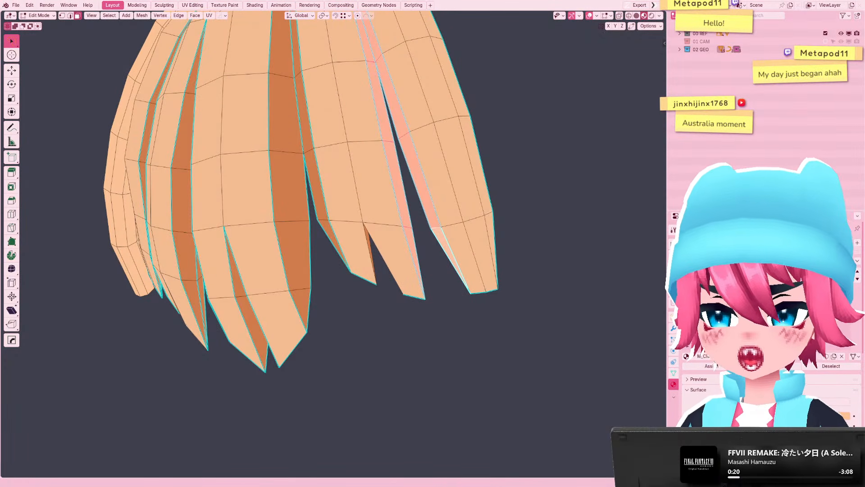
pyautogui.click(712, 366)
# Select the outermost face column of the right outer strand down to its tip and assign the darker orange material
pyautogui.moveTo(538, 289); pyautogui.dragTo(509, 286, button='middle')
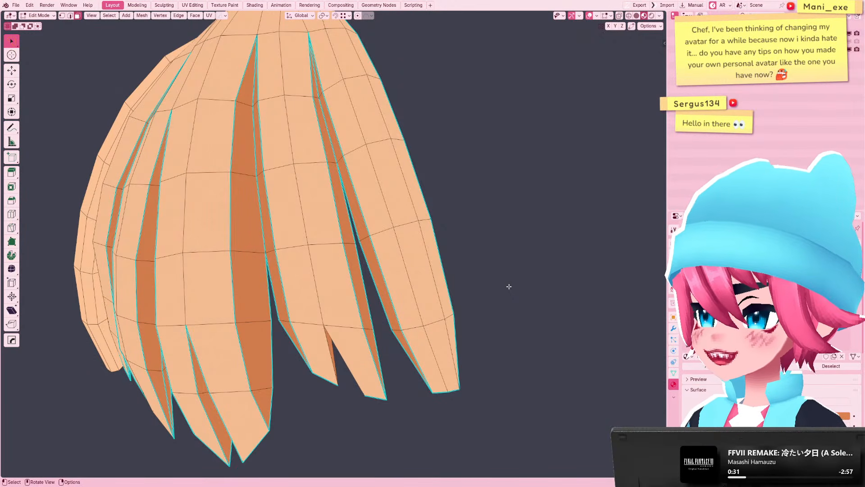
pyautogui.keyDown('alt'); pyautogui.click(427, 218); pyautogui.keyUp('alt')
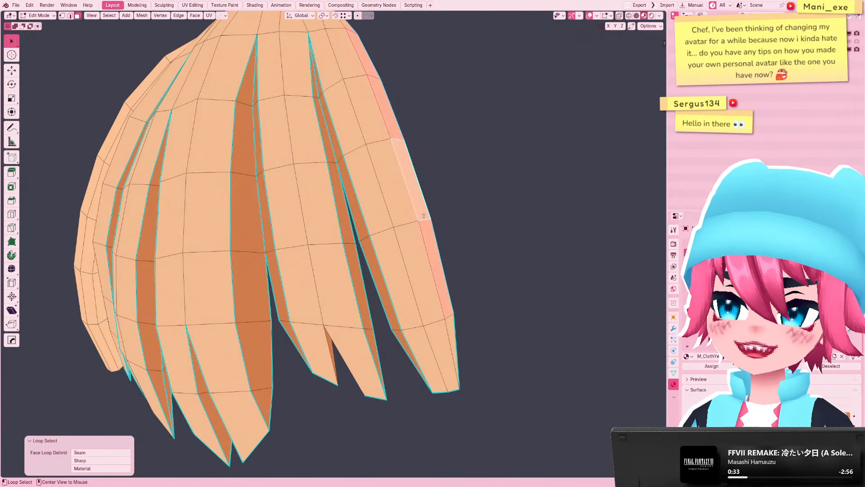
pyautogui.scroll(-2, 426, 282)
pyautogui.keyDown('shift'); pyautogui.click(411, 300); pyautogui.keyUp('shift')
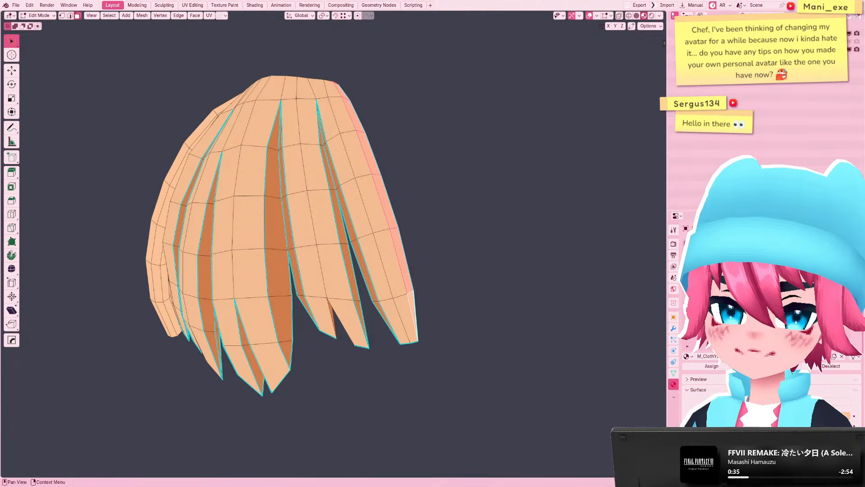
pyautogui.click(723, 366)
# Slide the top rim vertex above the right outer strand along the rim by a factor of about 0.27
pyautogui.keyDown('shift'); pyautogui.moveTo(347, 96); pyautogui.dragTo(413, 263, button='middle'); pyautogui.keyUp('shift')
pyautogui.click(360, 222)
pyautogui.press('g')
pyautogui.press('g')
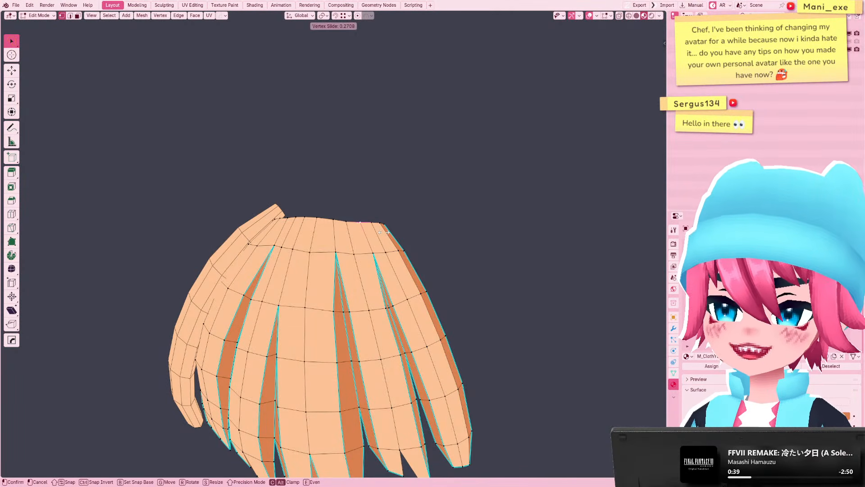
pyautogui.click(362, 224)
# From the inner side, slide the middle rim and second-row vertices of the right outer strand along their edges
pyautogui.moveTo(362, 224); pyautogui.dragTo(380, 355, button='middle')
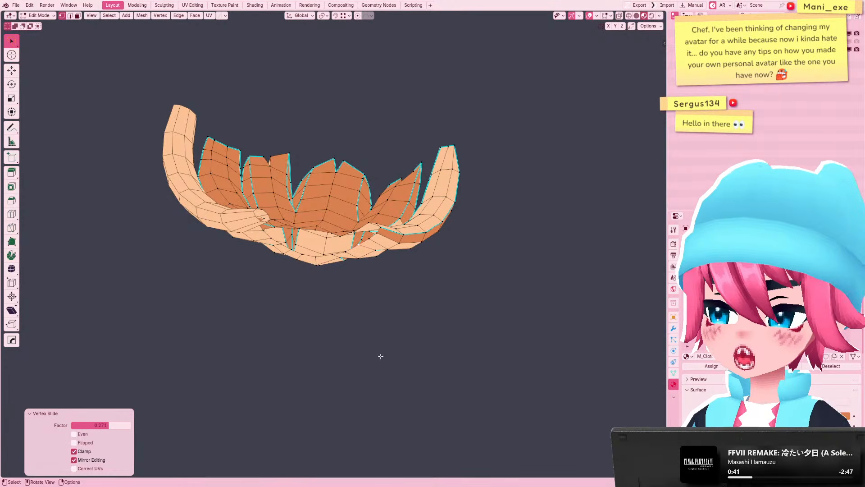
pyautogui.moveTo(461, 320); pyautogui.dragTo(455, 293, button='middle')
pyautogui.press('3')
pyautogui.scroll(2, 450, 274)
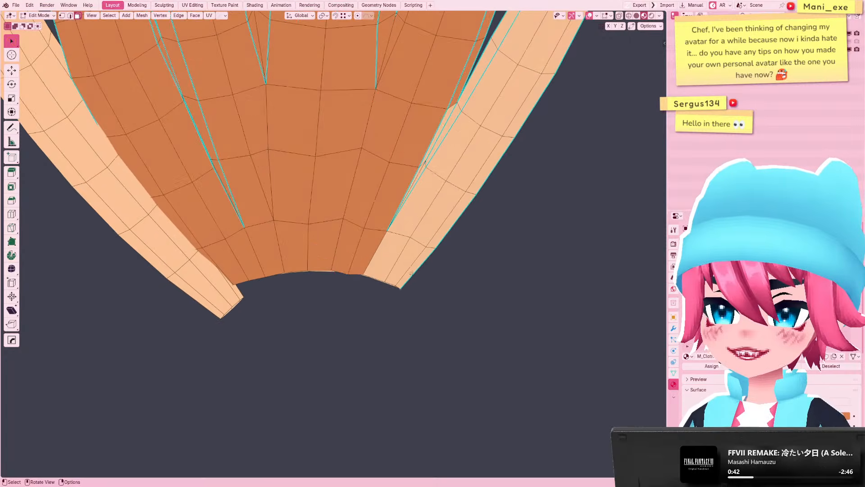
pyautogui.keyDown('shift'); pyautogui.click(408, 239); pyautogui.keyUp('shift')
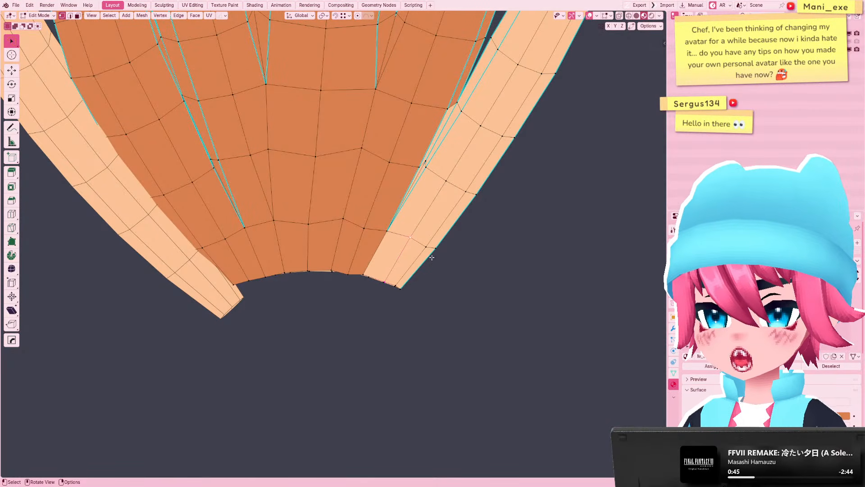
pyautogui.press('g')
pyautogui.press('g')
pyautogui.click(428, 256)
# Fine-tune single vertices near the right outer strand's rim by edge-sliding them, including the middle one of the second row
pyautogui.click(425, 165)
pyautogui.press('g')
pyautogui.press('g')
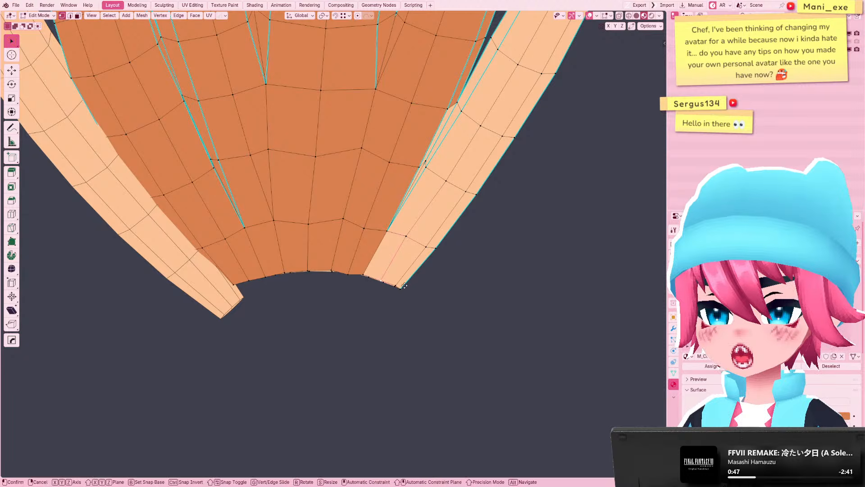
pyautogui.click(426, 164)
pyautogui.press('3')
pyautogui.click(405, 240)
pyautogui.press('g')
pyautogui.press('g')
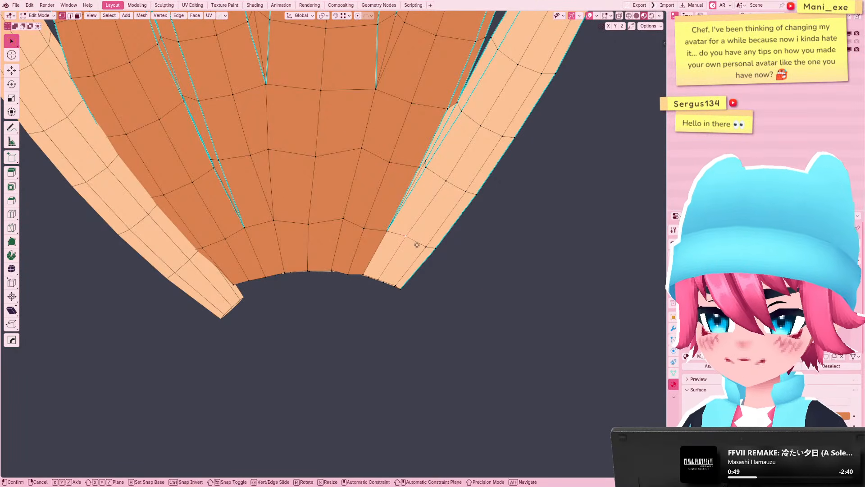
pyautogui.click(418, 244)
# Select all inner faces of the right outer strand, including the slivers along the slit, and assign the darker orange material
pyautogui.press('3')
pyautogui.moveTo(396, 251); pyautogui.dragTo(414, 212, button='middle')
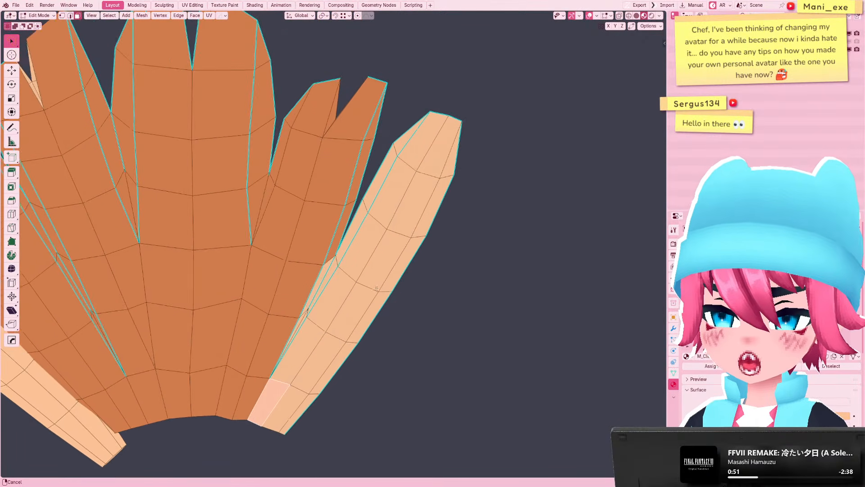
pyautogui.keyDown('ctrl'); pyautogui.click(417, 210); pyautogui.keyUp('ctrl')
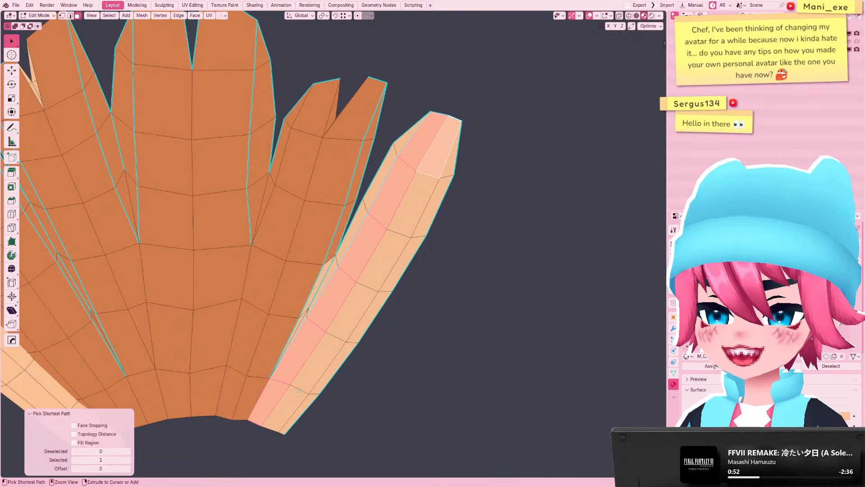
pyautogui.keyDown('ctrl'); pyautogui.click(290, 404); pyautogui.keyUp('ctrl')
pyautogui.keyDown('shift'); pyautogui.click(300, 411); pyautogui.keyUp('shift')
pyautogui.keyDown('ctrl'); pyautogui.click(451, 162); pyautogui.keyUp('ctrl')
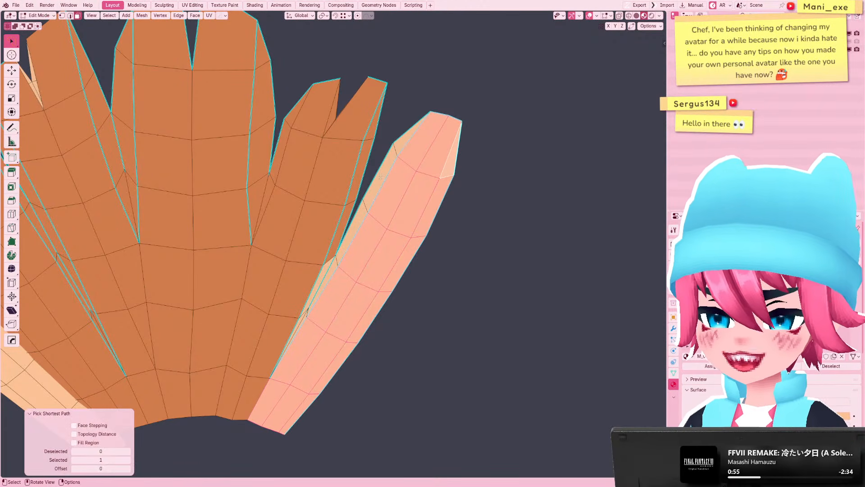
pyautogui.keyDown('shift'); pyautogui.click(404, 145); pyautogui.keyUp('shift')
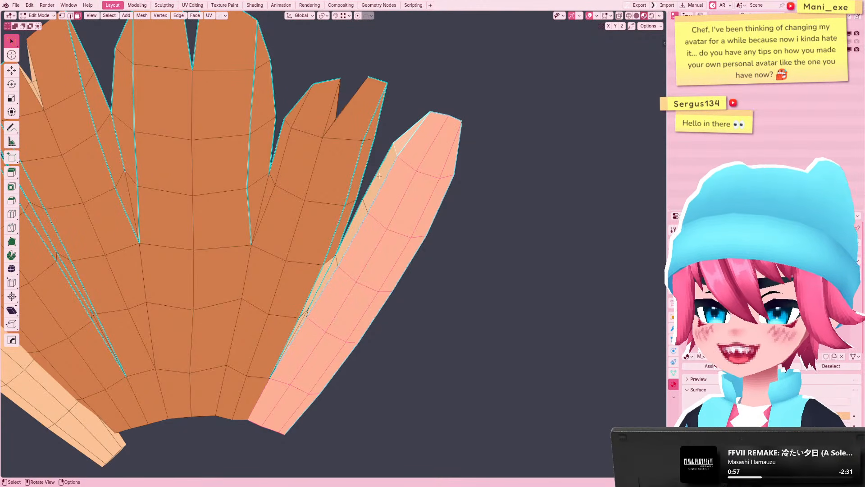
pyautogui.keyDown('ctrl'); pyautogui.click(314, 299); pyautogui.keyUp('ctrl')
pyautogui.keyDown('shift'); pyautogui.click(305, 313); pyautogui.keyUp('shift')
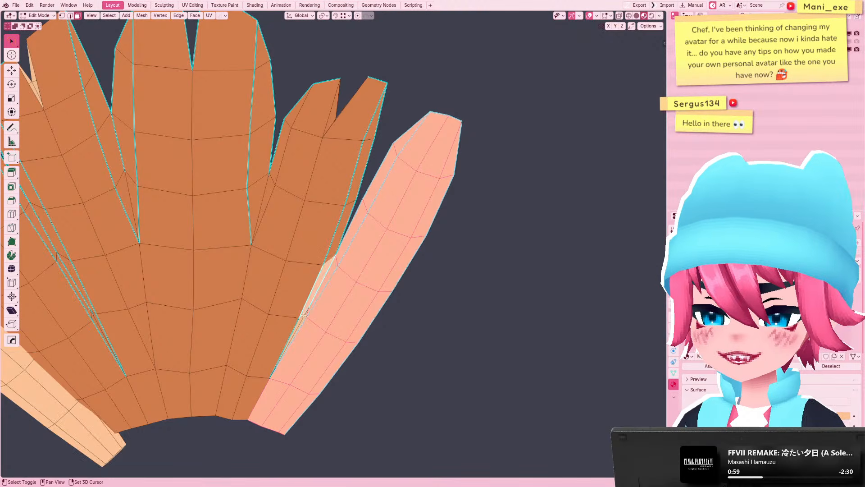
pyautogui.keyDown('shift'); pyautogui.click(303, 320); pyautogui.keyUp('shift')
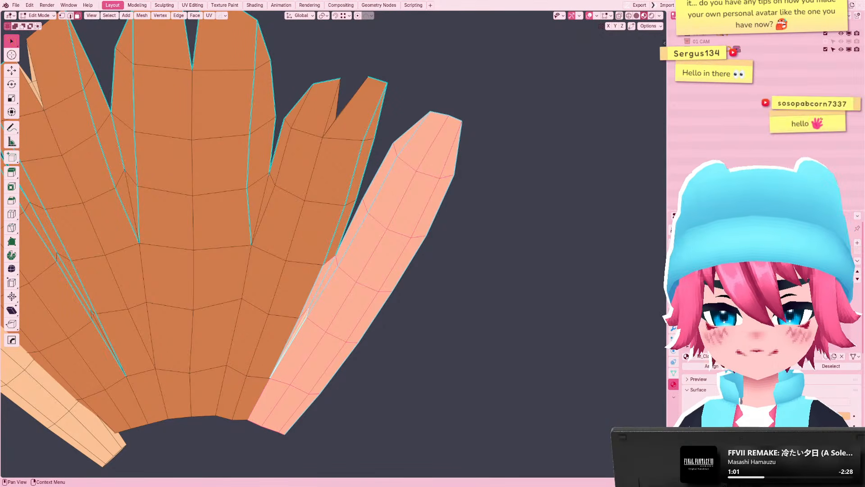
pyautogui.click(478, 280)
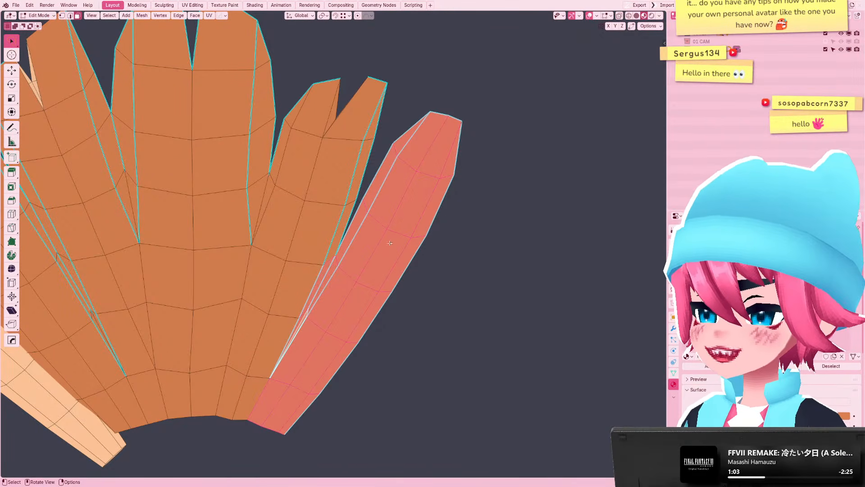
# Scale the vertices at the outer edge of the right outer strand's lowest row to about 0.93
pyautogui.scroll(1, 489, 184)
pyautogui.press('1')
pyautogui.scroll(-6, 414, 113)
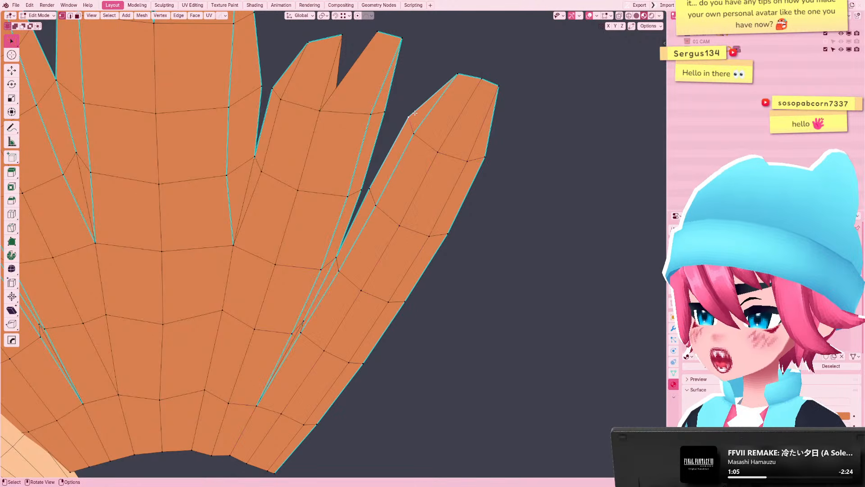
pyautogui.moveTo(415, 119); pyautogui.dragTo(389, 251, button='middle')
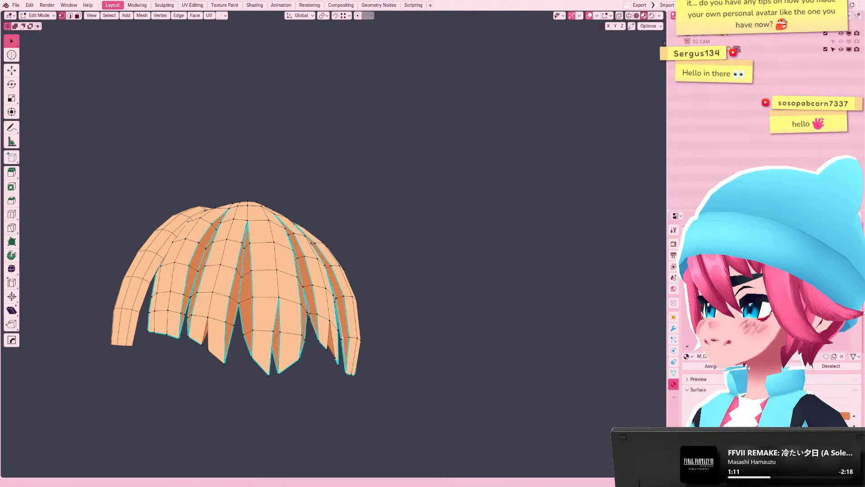
pyautogui.moveTo(397, 271); pyautogui.dragTo(353, 261, button='middle')
pyautogui.keyDown('shift'); pyautogui.moveTo(408, 336); pyautogui.dragTo(366, 273, button='middle'); pyautogui.keyUp('shift')
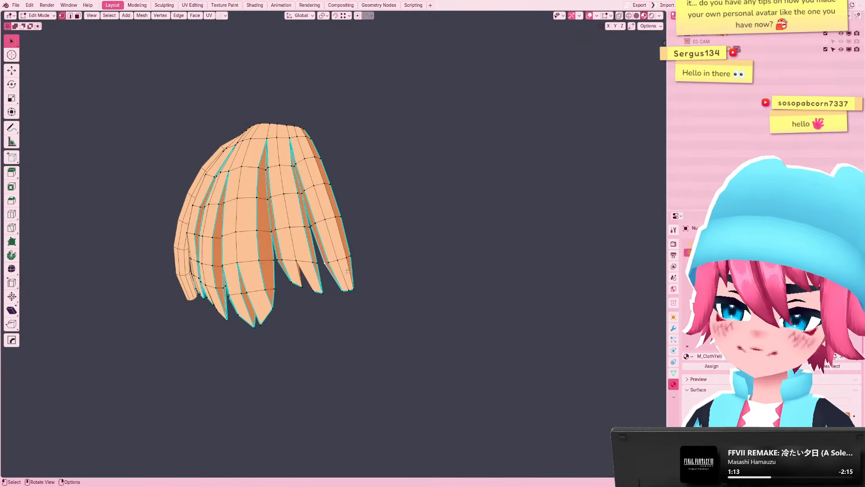
pyautogui.scroll(5, 366, 273)
pyautogui.press('s')
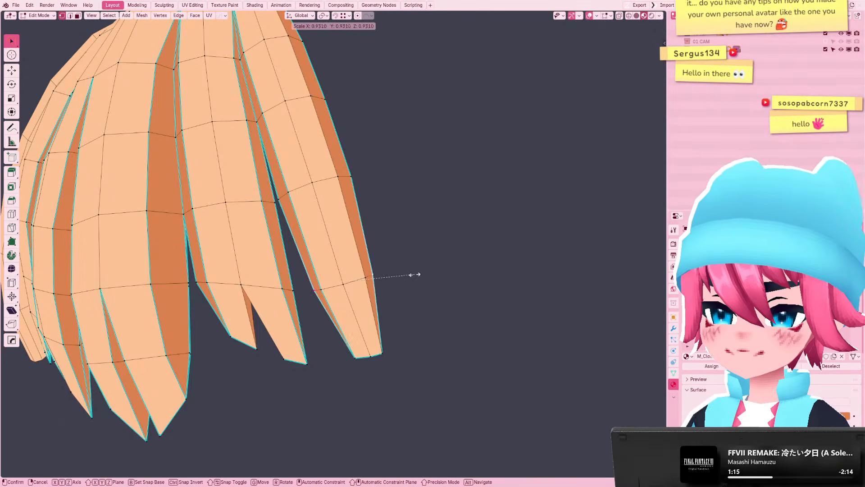
pyautogui.click(415, 274)
# Select the lower part of the right outer strand and move it about 0.0008 m along the global Y axis
pyautogui.scroll(-4, 390, 254)
pyautogui.press('Tab')
pyautogui.moveTo(389, 255)
pyautogui.mouseDown(button='middle')
pyautogui.moveTo(332, 242)
pyautogui.moveTo(391, 255)
pyautogui.moveTo(247, 267)
pyautogui.moveTo(373, 254)
pyautogui.mouseUp(button='middle')
pyautogui.press('Tab')
pyautogui.scroll(3, 327, 239)
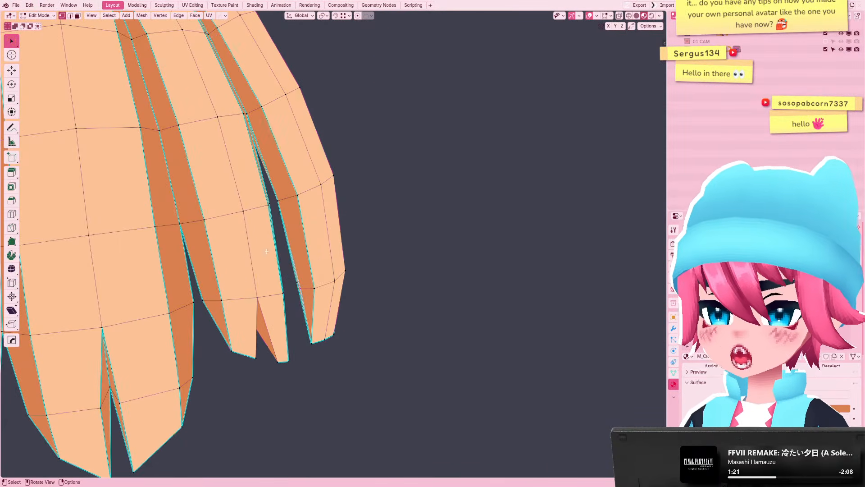
pyautogui.keyDown('alt'); pyautogui.click(313, 183); pyautogui.keyUp('alt')
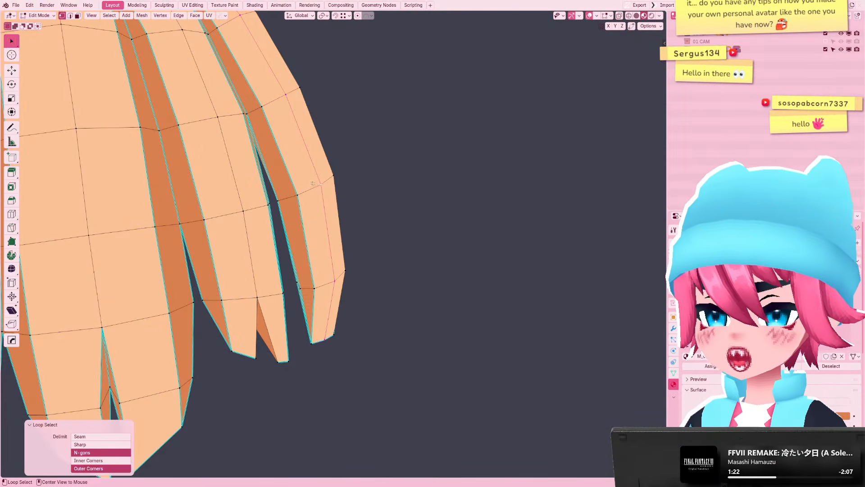
pyautogui.keyDown('alt'); pyautogui.keyDown('shift'); pyautogui.click(323, 285); pyautogui.keyUp('shift'); pyautogui.keyUp('alt')
pyautogui.keyDown('ctrl'); pyautogui.moveTo(342, 314); pyautogui.dragTo(378, 336, button='right'); pyautogui.keyUp('ctrl')
pyautogui.moveTo(386, 313); pyautogui.dragTo(387, 314, button='middle')
pyautogui.press('g')
pyautogui.press('y')
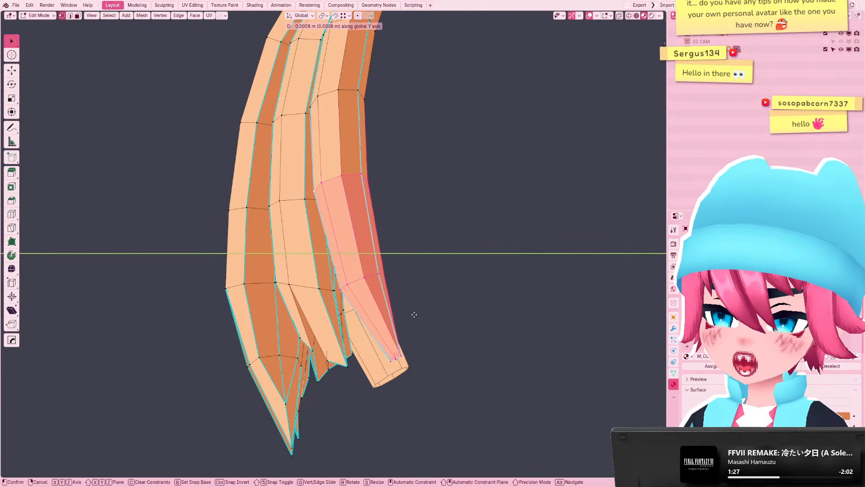
pyautogui.click(412, 314)
pyautogui.moveTo(412, 313); pyautogui.dragTo(384, 248, button='middle')
pyautogui.click(469, 240)
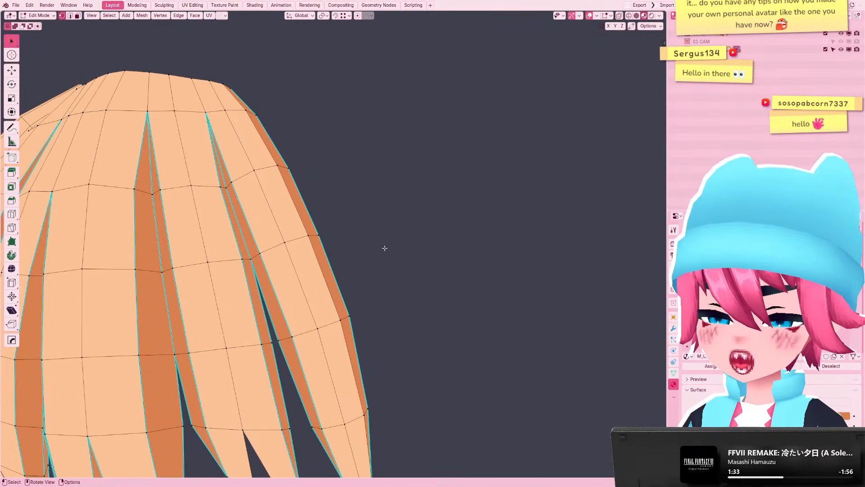
# In front view, move the inner corner vertex of the right outer strand's tip by -0.000679 m in X and -0.000097 m in Z
pyautogui.press('KP_1')
pyautogui.scroll(-5, 341, 225)
pyautogui.scroll(5, 330, 295)
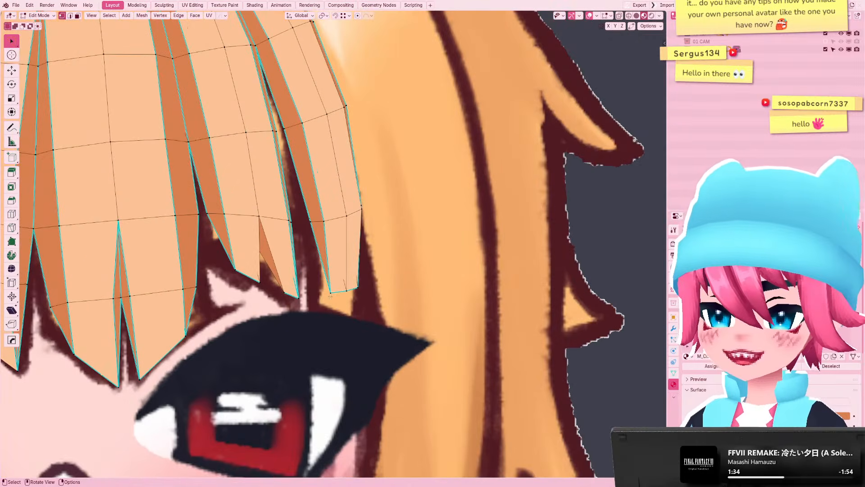
pyautogui.click(331, 293)
pyautogui.press('g')
pyautogui.click(335, 295)
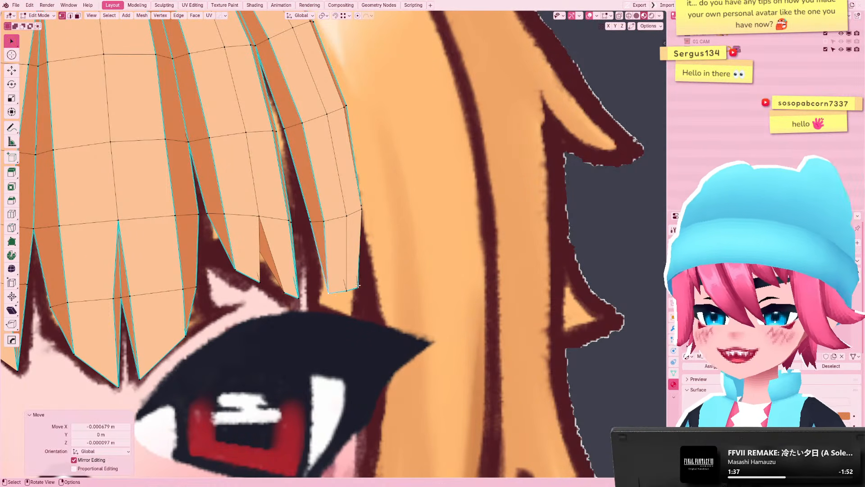
pyautogui.moveTo(332, 251); pyautogui.dragTo(355, 245, button='middle')
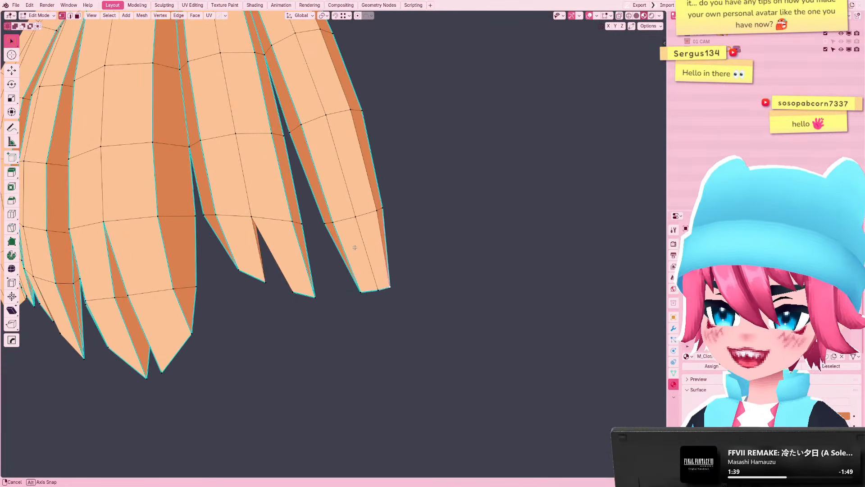
# Slide the inner vertex of the right outer strand's tip along its edge, then compare the bangs with the front reference
pyautogui.press('g')
pyautogui.press('g')
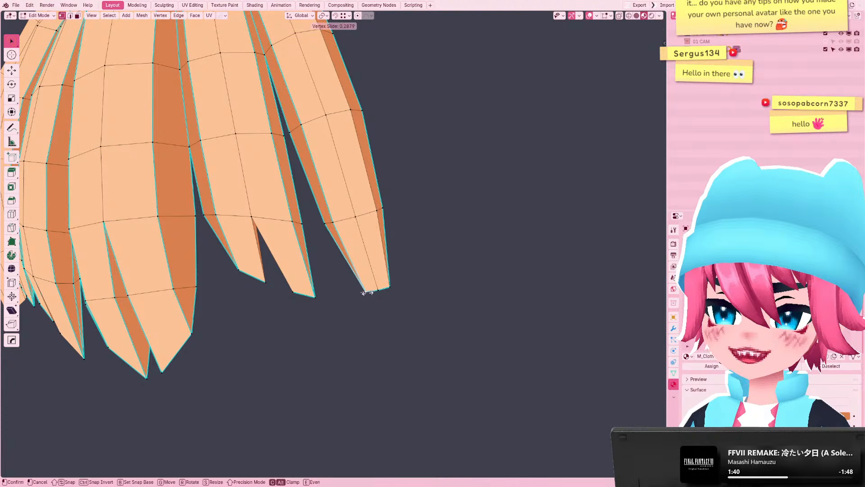
pyautogui.click(369, 292)
pyautogui.scroll(-4, 387, 266)
pyautogui.press('Tab')
pyautogui.moveTo(394, 244); pyautogui.dragTo(382, 257, button='middle')
pyautogui.scroll(-6, 381, 259)
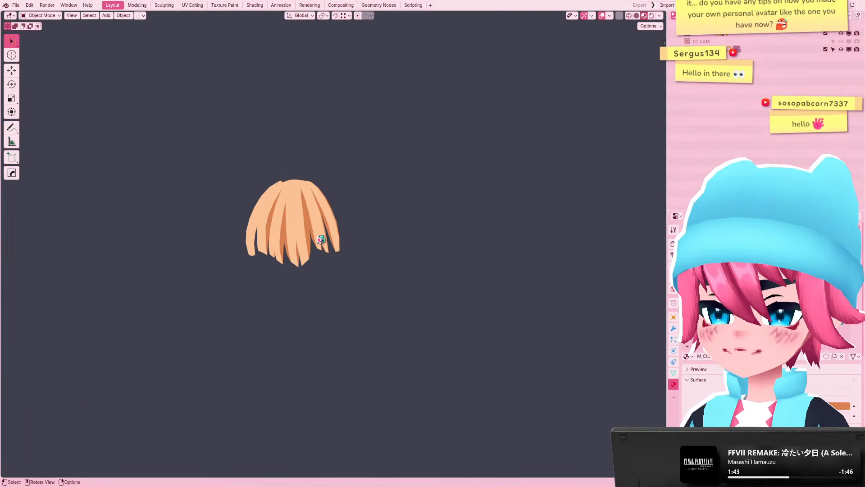
pyautogui.moveTo(320, 239); pyautogui.dragTo(351, 270, button='middle')
pyautogui.scroll(5, 359, 279)
pyautogui.press('KP_1')
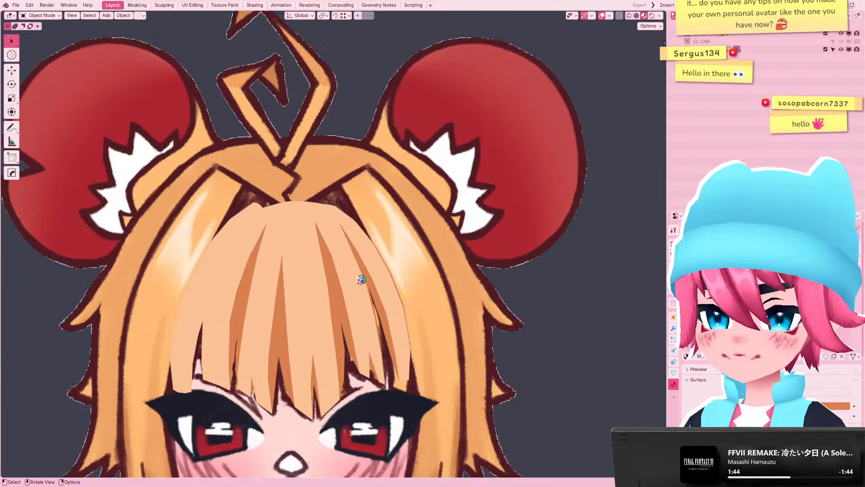
# In front view, slide the middle-column vertices of the strand beside the right outer strand to even out its rows
pyautogui.scroll(5, 362, 277)
pyautogui.press('Tab')
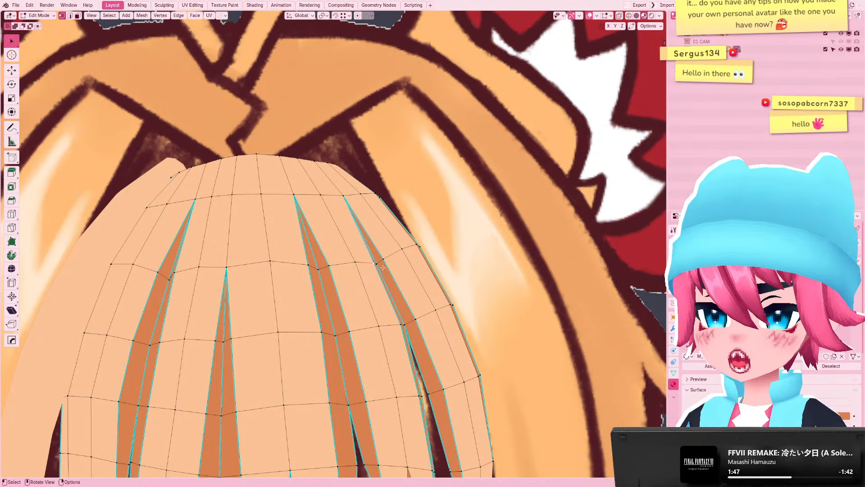
pyautogui.press('g')
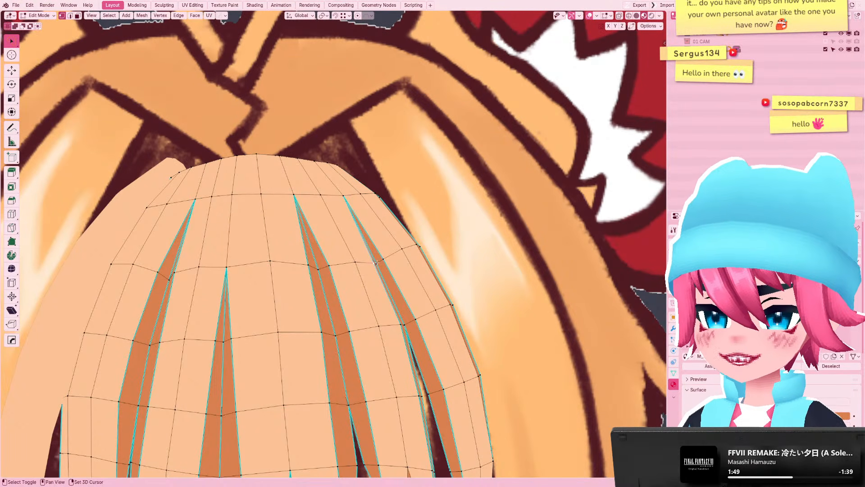
pyautogui.click(401, 256)
pyautogui.keyDown('shift'); pyautogui.moveTo(392, 414); pyautogui.dragTo(359, 278, button='middle'); pyautogui.keyUp('shift')
pyautogui.click(334, 267)
pyautogui.press('g')
pyautogui.press('g')
pyautogui.click(372, 276)
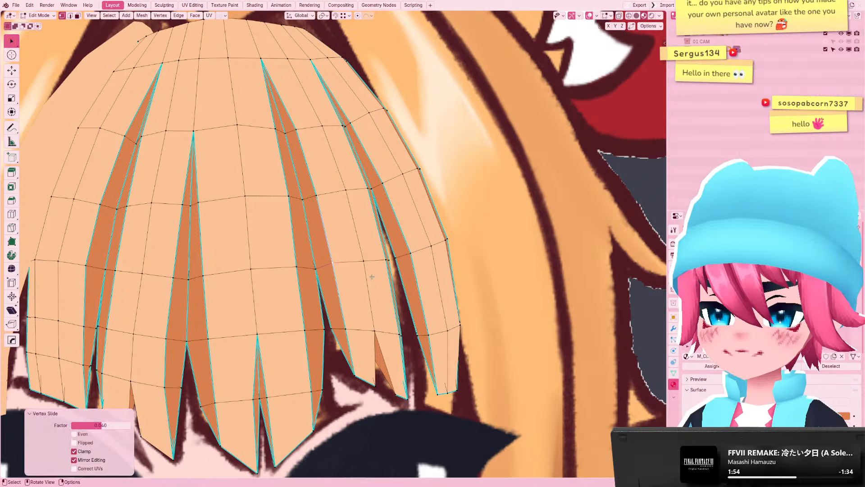
pyautogui.click(365, 263)
pyautogui.press('g')
pyautogui.press('g')
pyautogui.click(386, 269)
# Nudge the tip vertex of the split strand beside the right outer strand and check the bangs against the full reference
pyautogui.click(356, 382)
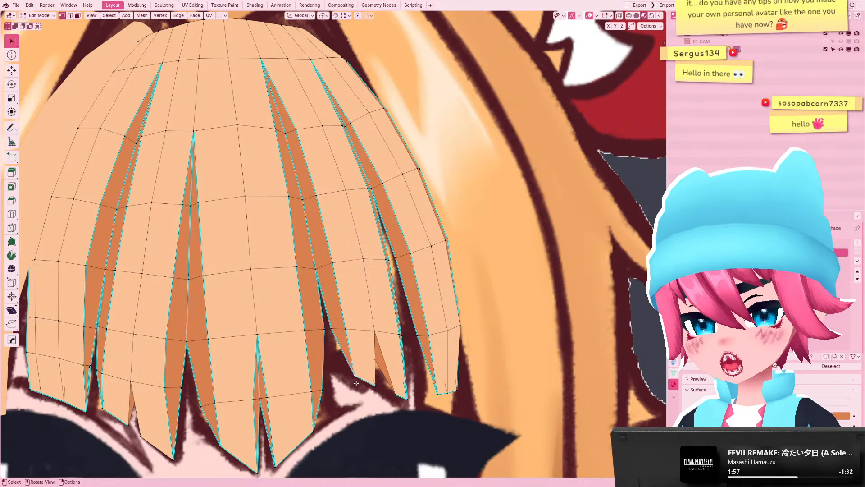
pyautogui.click(398, 393)
pyautogui.press('g')
pyautogui.click(399, 395)
pyautogui.scroll(-6, 438, 265)
pyautogui.press('Tab')
pyautogui.scroll(-3, 439, 265)
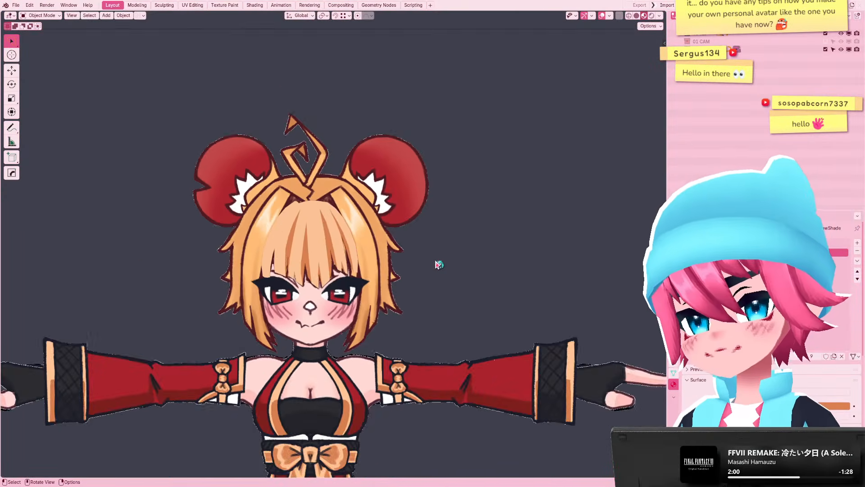
# Nudge the top vertex of the right slit and edge-slide the crown edge left of it by a factor of about 0.052
pyautogui.scroll(4, 387, 229)
pyautogui.press('Tab')
pyautogui.scroll(6, 358, 195)
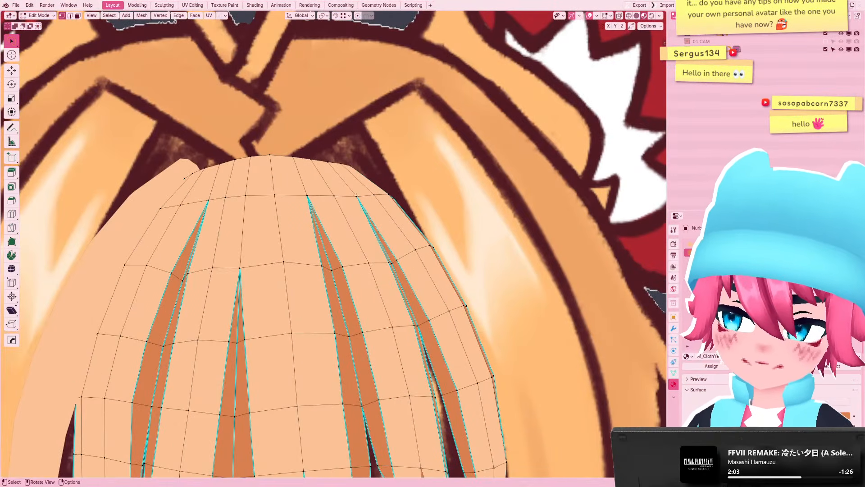
pyautogui.click(362, 202)
pyautogui.press('g')
pyautogui.click(367, 208)
pyautogui.click(333, 205)
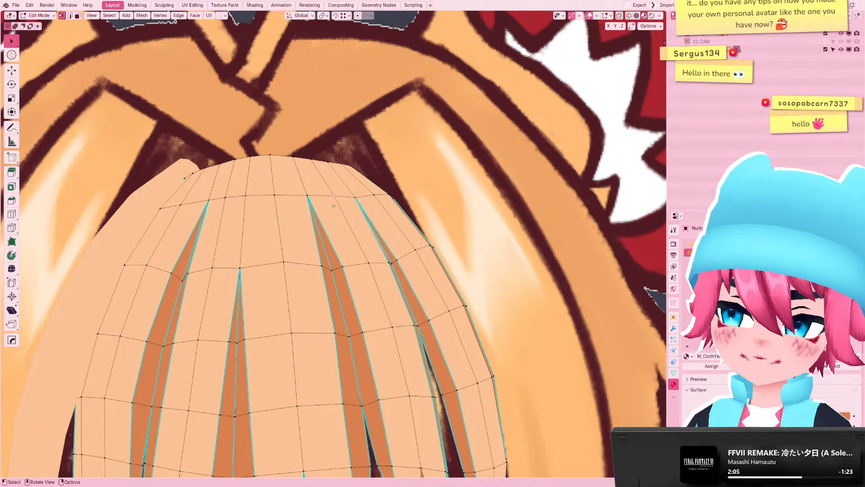
pyautogui.keyDown('shift'); pyautogui.click(313, 162); pyautogui.keyUp('shift')
pyautogui.press('g')
pyautogui.press('g')
pyautogui.click(354, 184)
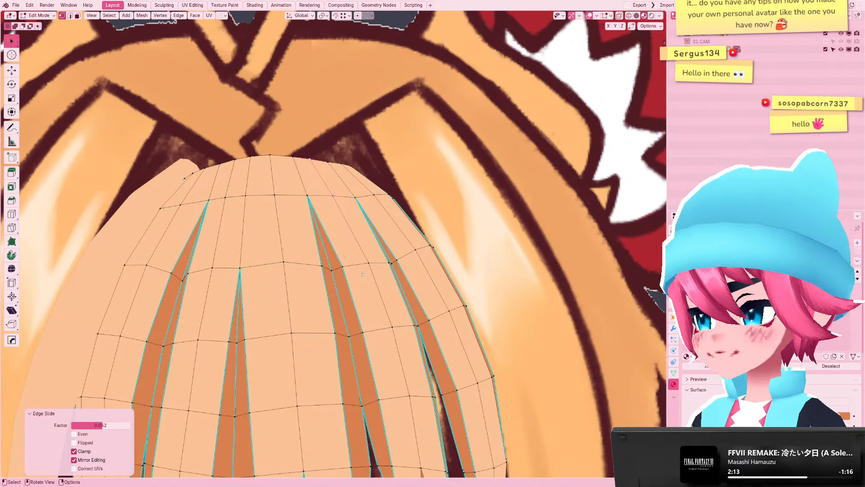
# In wireframe shading, select the right outer strand's outermost crown-row vertices and edge-slide them along the strand
pyautogui.click(334, 195)
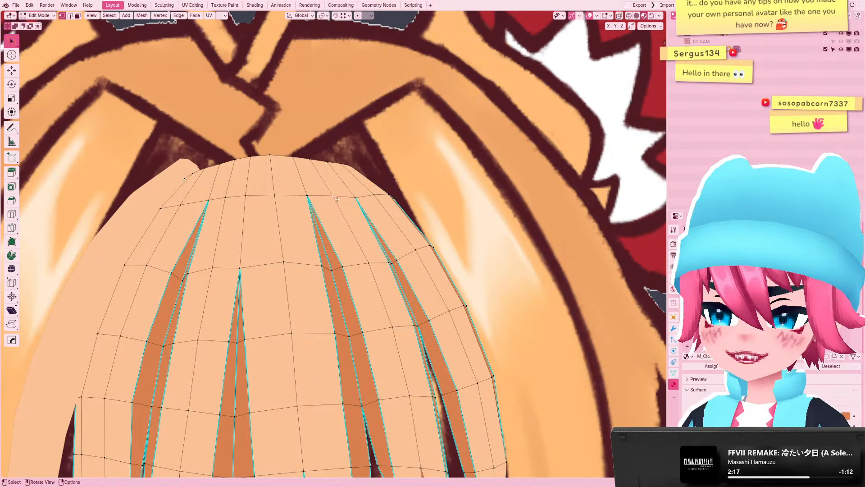
pyautogui.scroll(3, 422, 192)
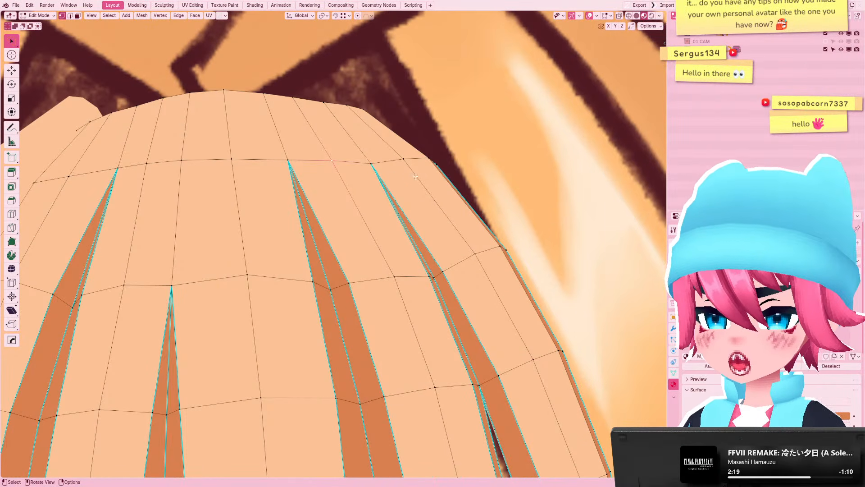
pyautogui.keyDown('shift'); pyautogui.click(428, 157); pyautogui.keyUp('shift')
pyautogui.press('z')
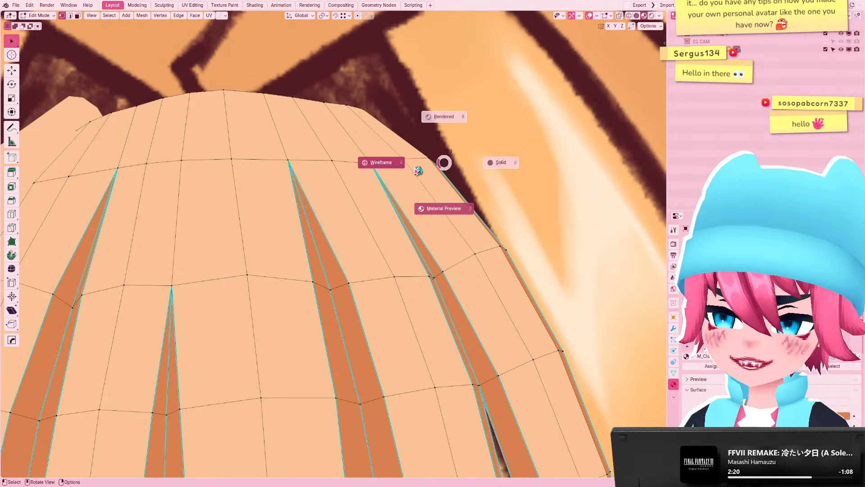
pyautogui.keyDown('shift'); pyautogui.click(426, 156); pyautogui.keyUp('shift')
pyautogui.moveTo(410, 151)
pyautogui.keyDown('shift'); pyautogui.mouseDown()
pyautogui.moveTo(463, 147)
pyautogui.moveTo(463, 173)
pyautogui.mouseUp(); pyautogui.keyUp('shift')
pyautogui.press('g')
pyautogui.press('g')
pyautogui.click(467, 177)
pyautogui.press('g')
pyautogui.press('g')
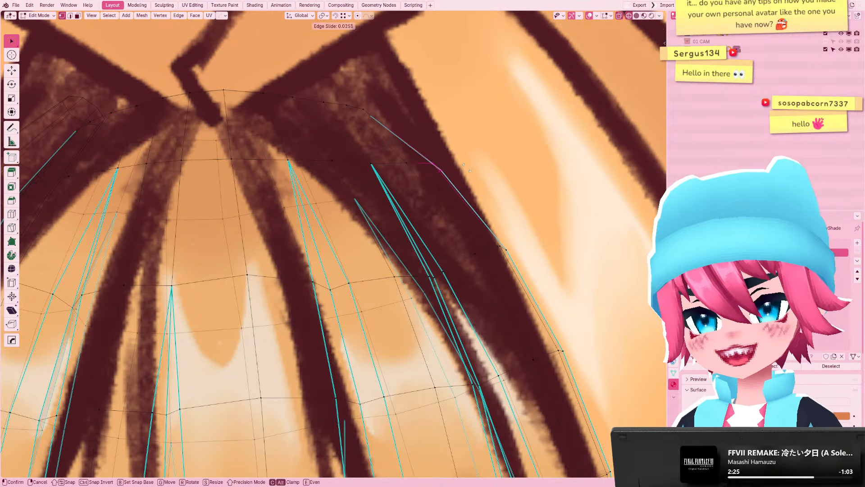
pyautogui.click(467, 170)
# Move the selected vertex on the crown's top edge by -0.000155 m in X and 0.000404 m in Z
pyautogui.click(379, 119)
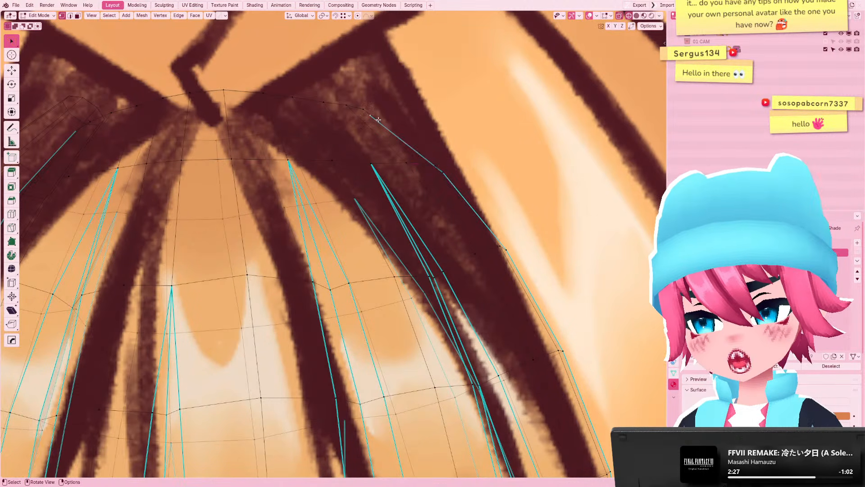
pyautogui.press('g')
pyautogui.click(343, 130)
pyautogui.scroll(-5, 343, 131)
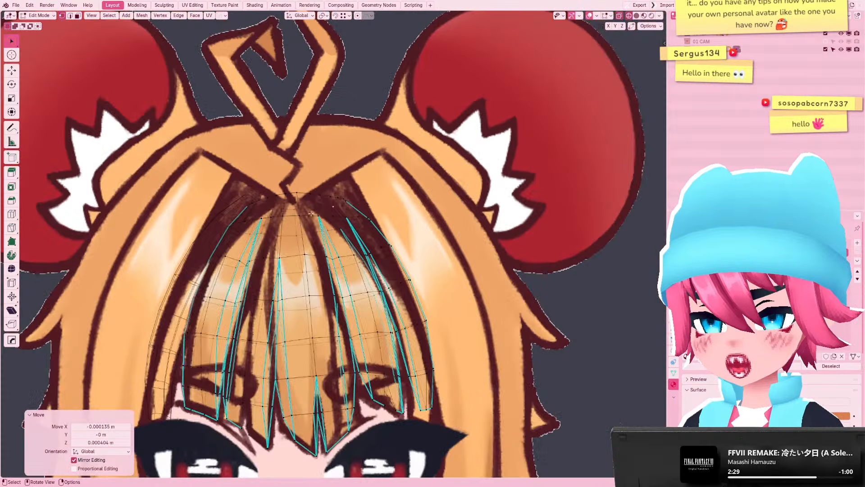
# Switch to solid shading and reposition a vertex on the crown's top edge
pyautogui.hotkey('shift', 'z')
pyautogui.moveTo(387, 190)
pyautogui.mouseDown(button='middle')
pyautogui.moveTo(284, 213)
pyautogui.moveTo(373, 216)
pyautogui.moveTo(408, 257)
pyautogui.moveTo(365, 244)
pyautogui.moveTo(344, 218)
pyautogui.mouseUp(button='middle')
pyautogui.scroll(3, 373, 216)
pyautogui.click(374, 217)
pyautogui.press('g')
pyautogui.click(408, 257)
pyautogui.scroll(-3, 406, 255)
pyautogui.press('Tab')
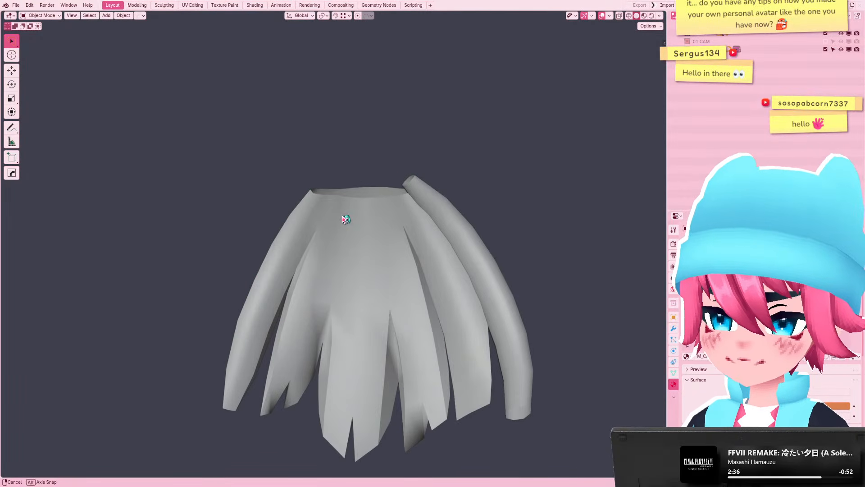
# Run the seam command on the entire bangs mesh, clear the selection and apply an edge operation
pyautogui.scroll(4, 288, 297)
pyautogui.moveTo(288, 297); pyautogui.dragTo(379, 257, button='middle')
pyautogui.press('Tab')
pyautogui.press('a')
pyautogui.press('F3')
pyautogui.write('seam')
pyautogui.press('Return')
pyautogui.hotkey('alt', 'a')
pyautogui.hotkey('ctrl', 'e')
pyautogui.click(377, 164)
pyautogui.scroll(-5, 382, 153)
# Loop-select the inner side edges of the split strand beside the central strand and mark them as sharp
pyautogui.press('Tab')
pyautogui.press('Tab')
pyautogui.keyDown('shift'); pyautogui.moveTo(392, 366); pyautogui.dragTo(352, 206, button='middle'); pyautogui.keyUp('shift')
pyautogui.scroll(4, 359, 310)
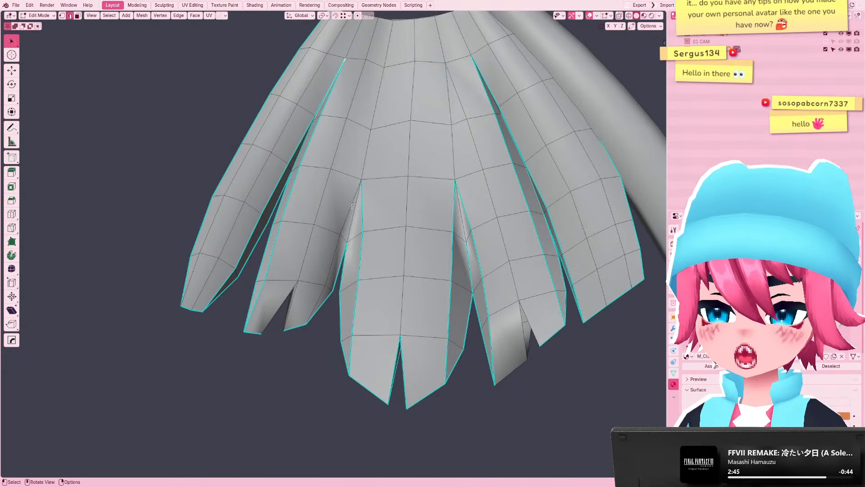
pyautogui.keyDown('alt'); pyautogui.click(357, 231); pyautogui.keyUp('alt')
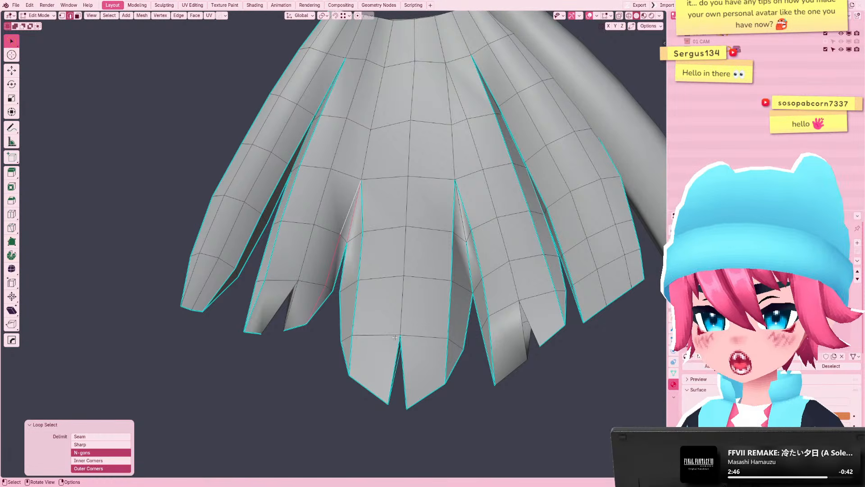
pyautogui.hotkey('ctrl', 'e')
pyautogui.click(372, 244)
# Slide the middle and side vertices on the lowest row of the split strand beside the central strand
pyautogui.press('1')
pyautogui.moveTo(334, 289); pyautogui.dragTo(325, 273, button='middle')
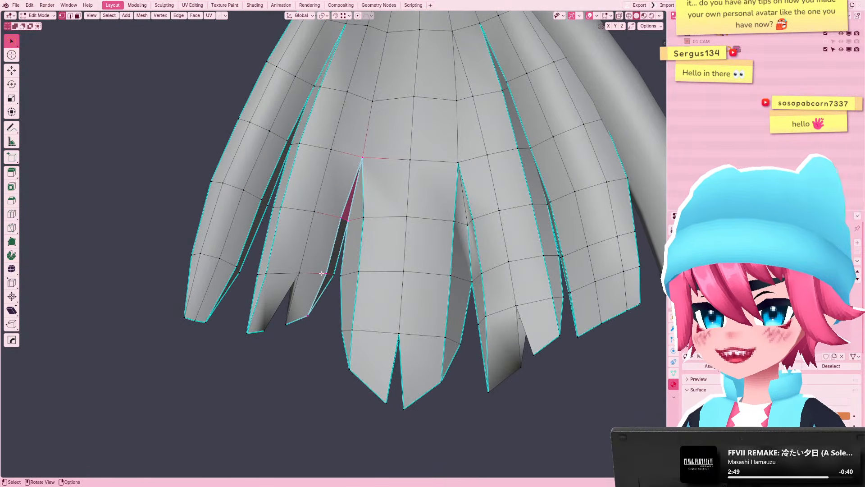
pyautogui.press('g')
pyautogui.press('g')
pyautogui.click(347, 283)
pyautogui.click(335, 275)
pyautogui.press('g')
pyautogui.press('g')
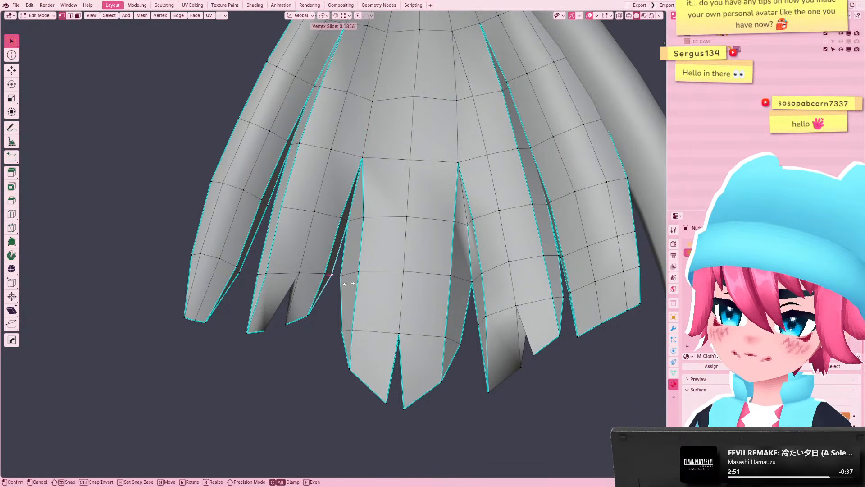
pyautogui.click(348, 290)
pyautogui.scroll(-5, 349, 292)
pyautogui.press('Tab')
pyautogui.moveTo(494, 181); pyautogui.dragTo(378, 224, button='middle')
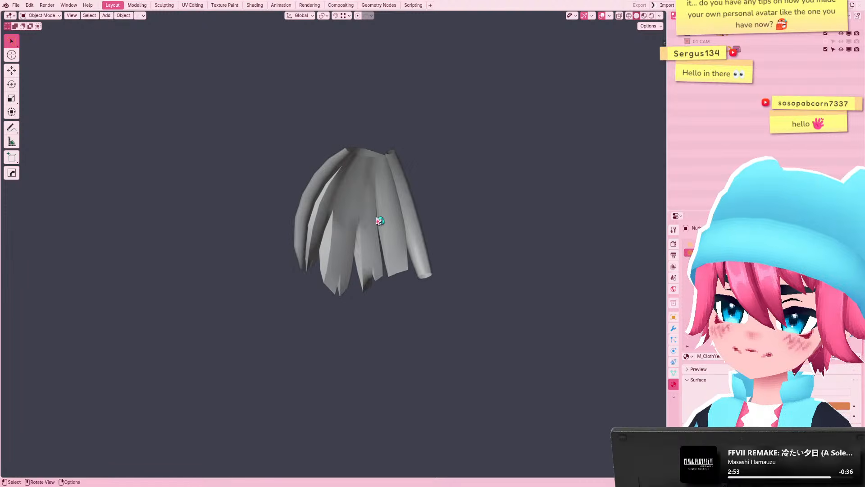
# Select the entire bangs mesh and run the reset command on it
pyautogui.press('Tab')
pyautogui.press('a')
pyautogui.press('F3')
pyautogui.write('reset')
pyautogui.click(491, 244)
pyautogui.press('Tab')
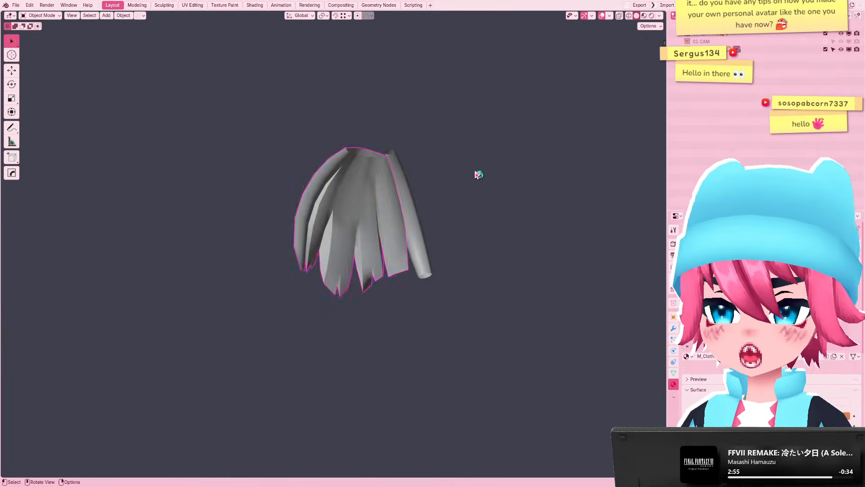
# Select the notch edges at the split strand tips and mark them as sharp
pyautogui.click(478, 174)
pyautogui.moveTo(479, 174); pyautogui.dragTo(384, 238, button='middle')
pyautogui.scroll(3, 381, 257)
pyautogui.click(378, 271)
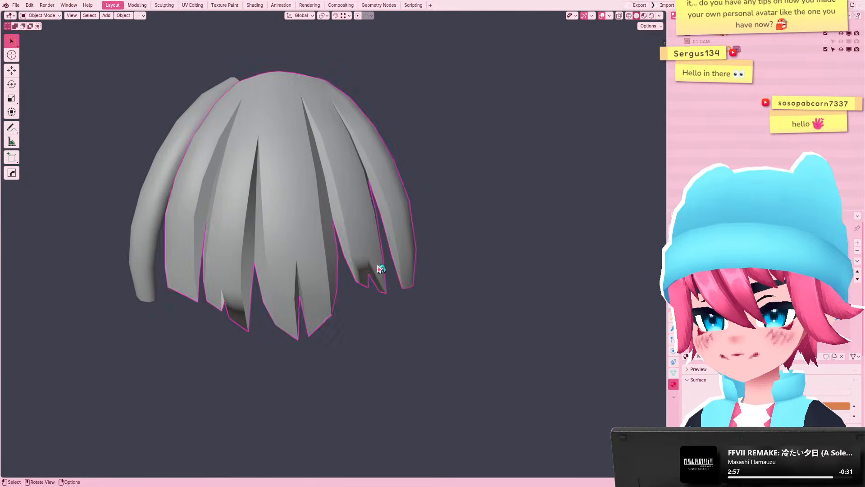
pyautogui.press('Tab')
pyautogui.hotkey('alt', 'a')
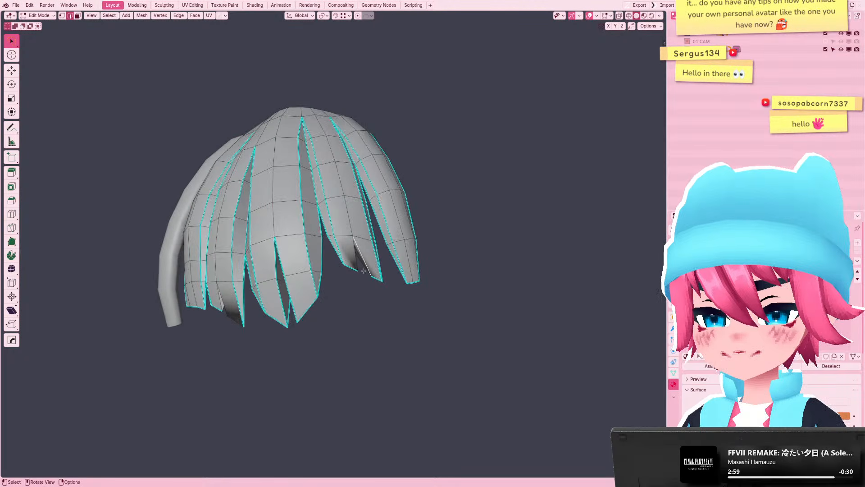
pyautogui.moveTo(361, 257); pyautogui.dragTo(338, 313, button='middle')
pyautogui.keyDown('shift'); pyautogui.click(332, 238); pyautogui.keyUp('shift')
pyautogui.rightClick(339, 313)
pyautogui.click(347, 312)
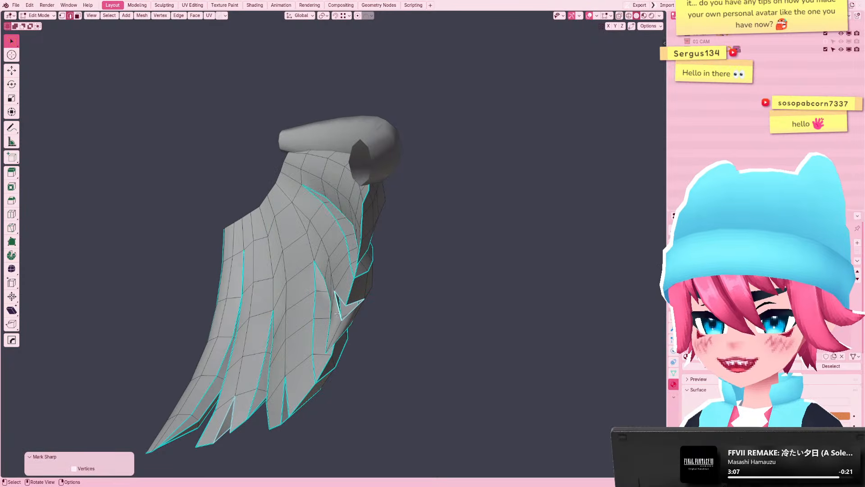
# Select the open edges at the split strand's notch and fill them with a face
pyautogui.moveTo(348, 312); pyautogui.dragTo(329, 311, button='middle')
pyautogui.scroll(2, 329, 310)
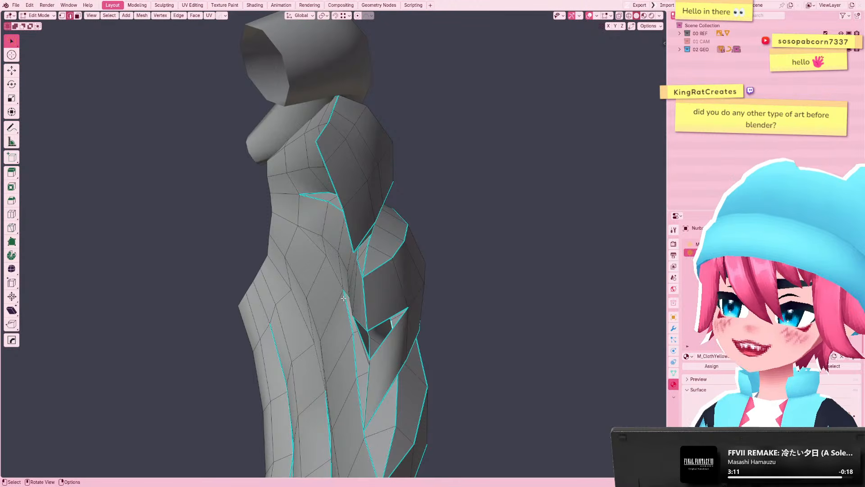
pyautogui.moveTo(381, 345); pyautogui.dragTo(365, 316, button='middle')
pyautogui.keyDown('shift'); pyautogui.click(341, 371); pyautogui.keyUp('shift')
pyautogui.press('f')
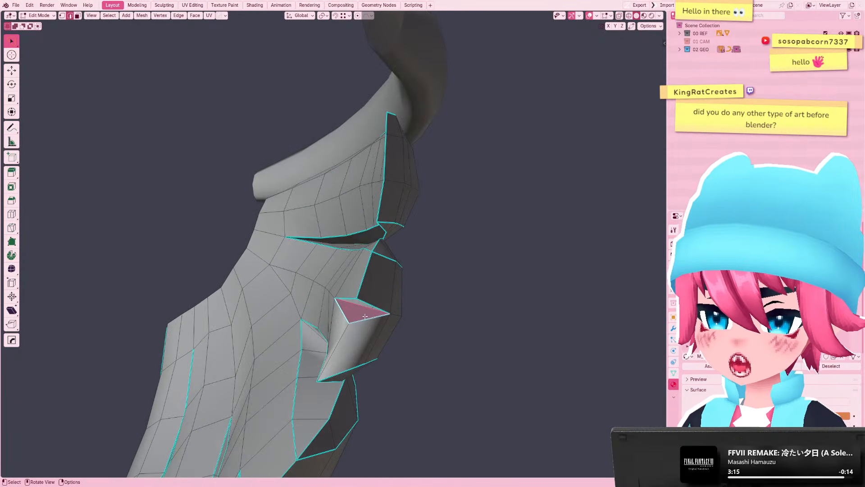
pyautogui.press('f')
pyautogui.hotkey('alt', 'a')
# Mark the remaining edges of the split strand's tip as sharp and inspect the strands from behind
pyautogui.scroll(-6, 366, 309)
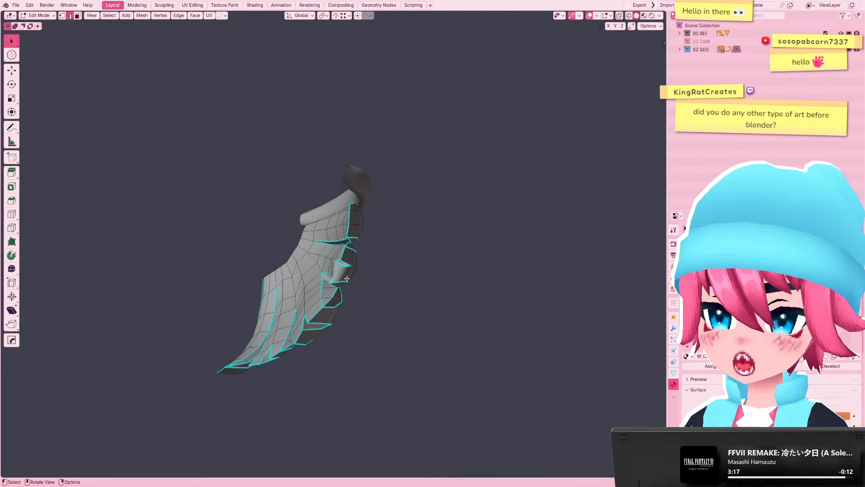
pyautogui.scroll(4, 347, 280)
pyautogui.hotkey('ctrl', 'e')
pyautogui.click(352, 287)
pyautogui.scroll(-5, 349, 285)
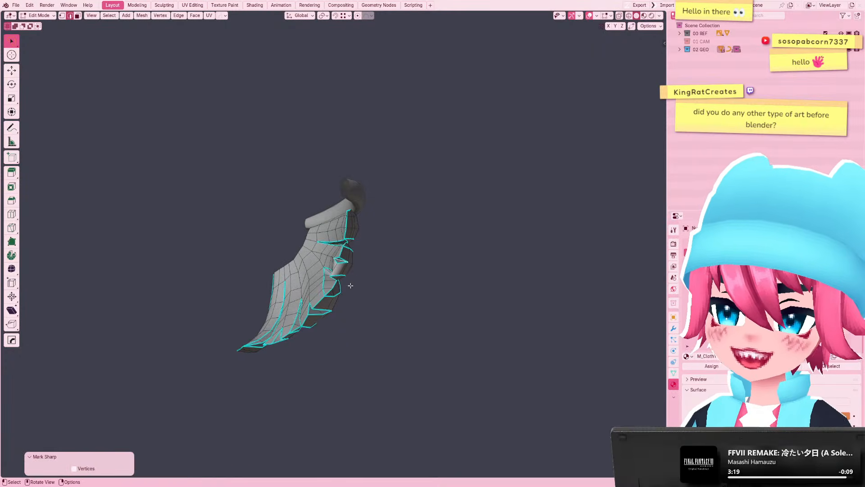
pyautogui.moveTo(350, 286); pyautogui.dragTo(410, 314, button='middle')
pyautogui.scroll(5, 349, 279)
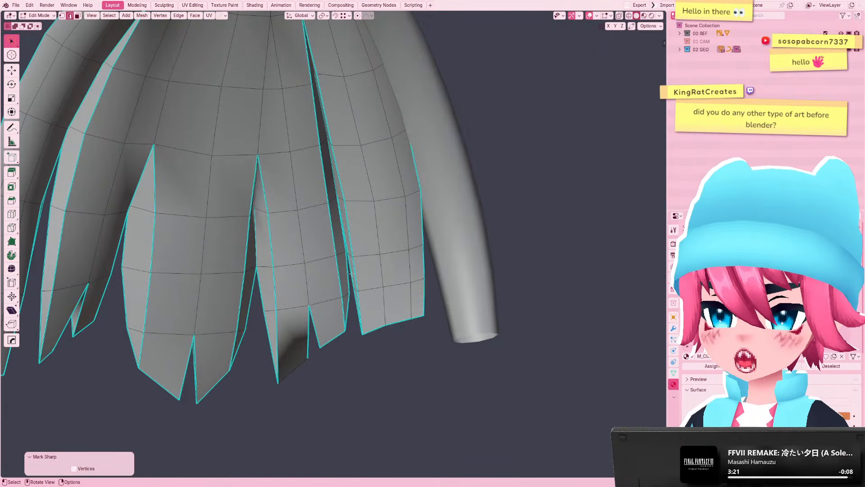
pyautogui.moveTo(352, 273); pyautogui.dragTo(356, 250, button='middle')
# In wireframe shading, move the vertex near the outer strand's outer edge 0.000938 m along the global X axis
pyautogui.press('Tab')
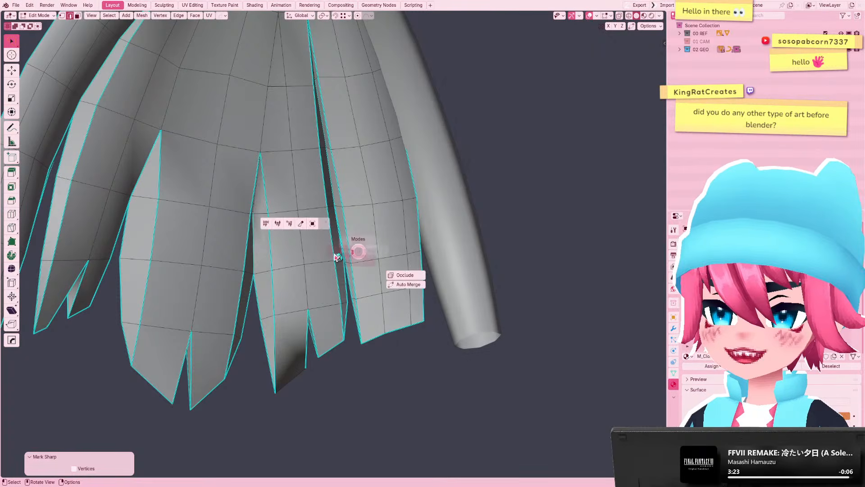
pyautogui.click(331, 253)
pyautogui.click(420, 198)
pyautogui.press('g')
pyautogui.hotkey('shift', 'z')
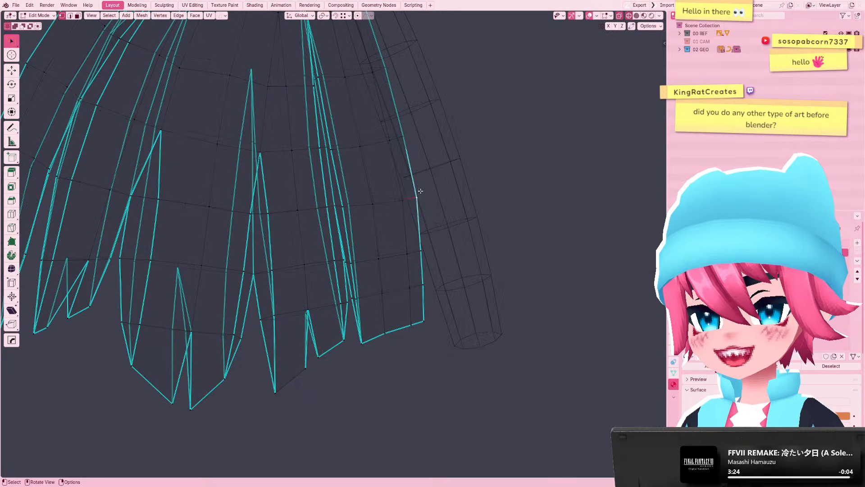
pyautogui.press('x')
pyautogui.click(445, 206)
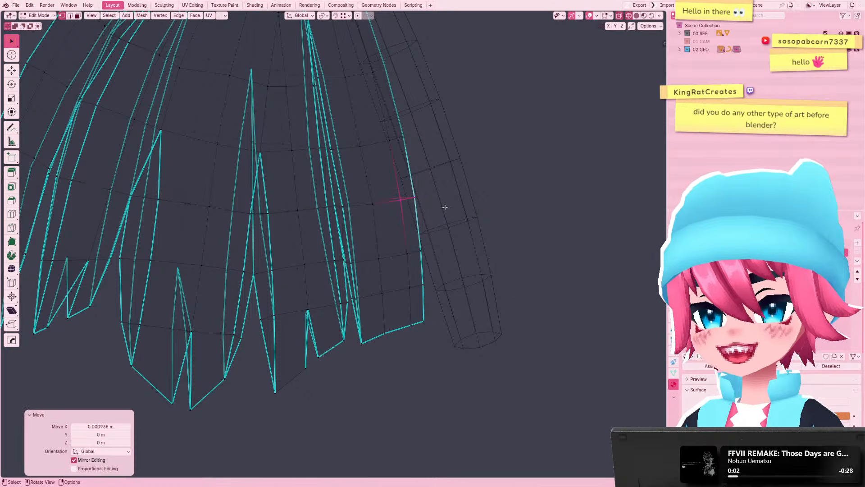
# Leave wireframe shading and slide the inner vertex beside the outer strand's edge along its row by a factor of 0.062
pyautogui.hotkey('shift', 'z')
pyautogui.scroll(-3, 452, 345)
pyautogui.scroll(4, 371, 221)
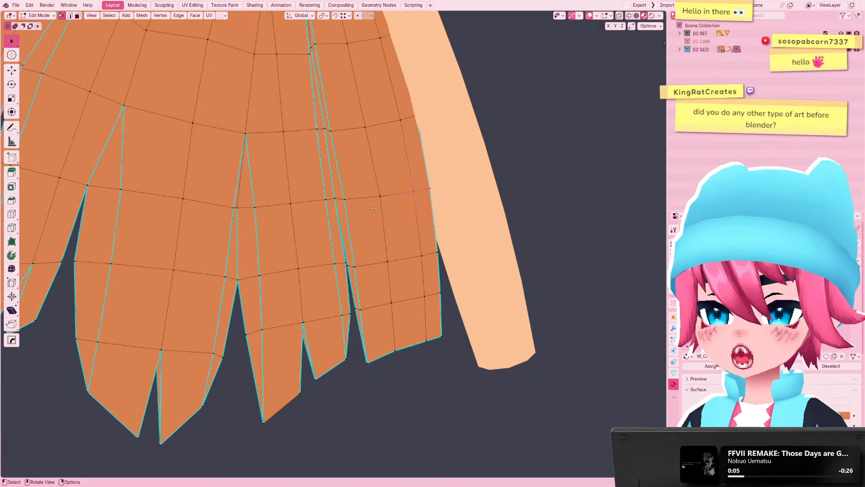
pyautogui.press('g')
pyautogui.press('g')
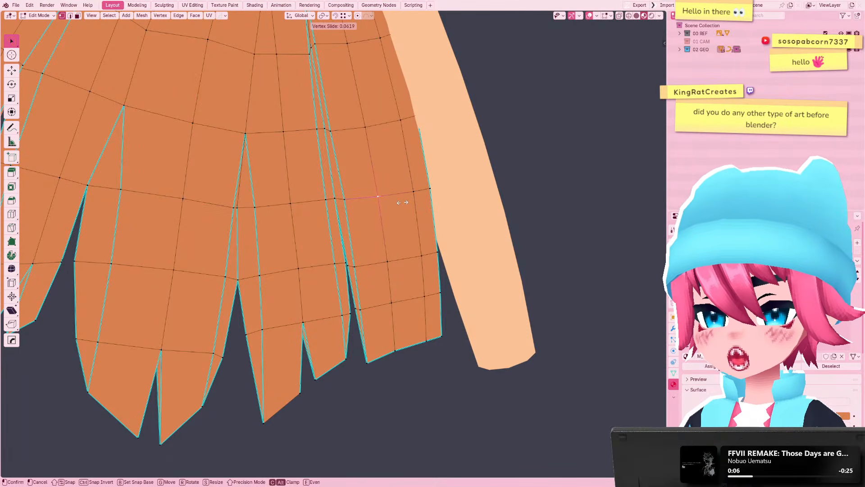
pyautogui.click(402, 202)
pyautogui.scroll(-5, 402, 203)
pyautogui.scroll(3, 343, 195)
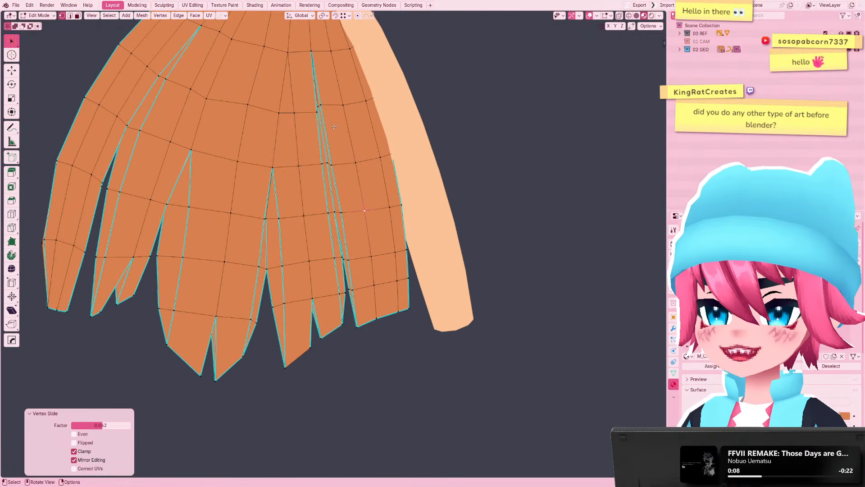
# Slide the raised short edge at the top of the narrow split beside the outer strand down to level its row
pyautogui.scroll(-3, 326, 98)
pyautogui.scroll(8, 325, 195)
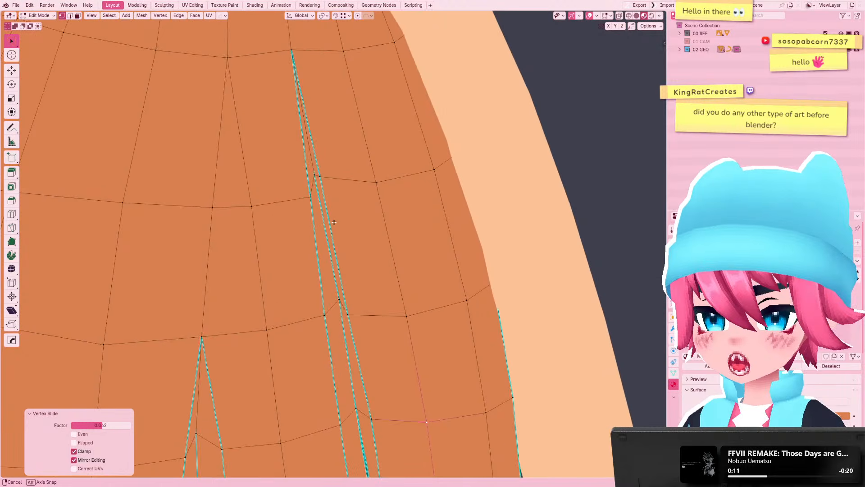
pyautogui.click(318, 179)
pyautogui.press('g')
pyautogui.press('g')
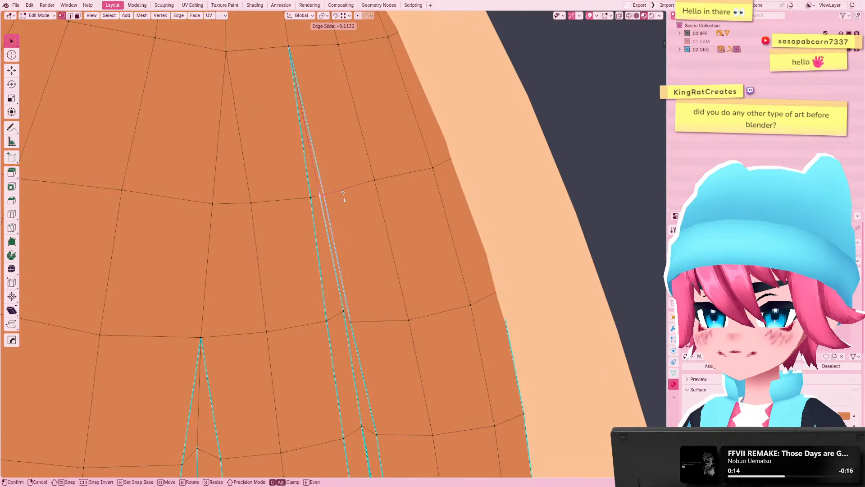
pyautogui.click(343, 195)
# Select the edge bordering the narrow split beside the outer strand and mark it as sharp
pyautogui.press('2')
pyautogui.click(318, 185)
pyautogui.hotkey('ctrl', 'e')
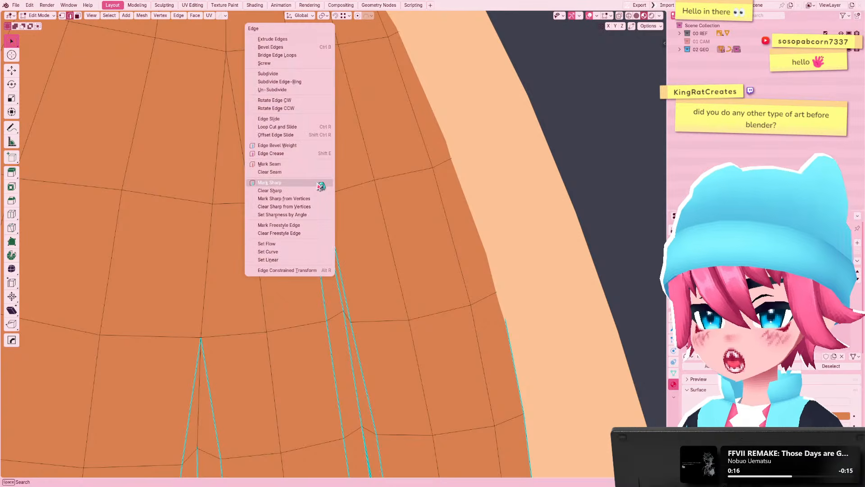
pyautogui.click(318, 186)
# Return to Object Mode, deselect the bangs and inspect their surface from both sides in solid shading
pyautogui.scroll(-8, 317, 186)
pyautogui.press('Tab')
pyautogui.click(408, 158)
pyautogui.moveTo(388, 181); pyautogui.dragTo(252, 246, button='middle')
pyautogui.press('z')
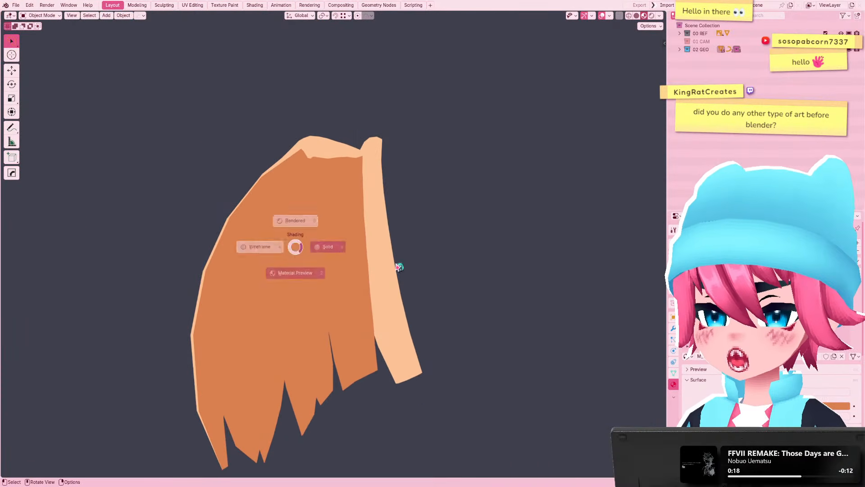
pyautogui.click(399, 266)
pyautogui.moveTo(398, 266)
pyautogui.mouseDown(button='middle')
pyautogui.moveTo(287, 290)
pyautogui.moveTo(276, 265)
pyautogui.mouseUp(button='middle')
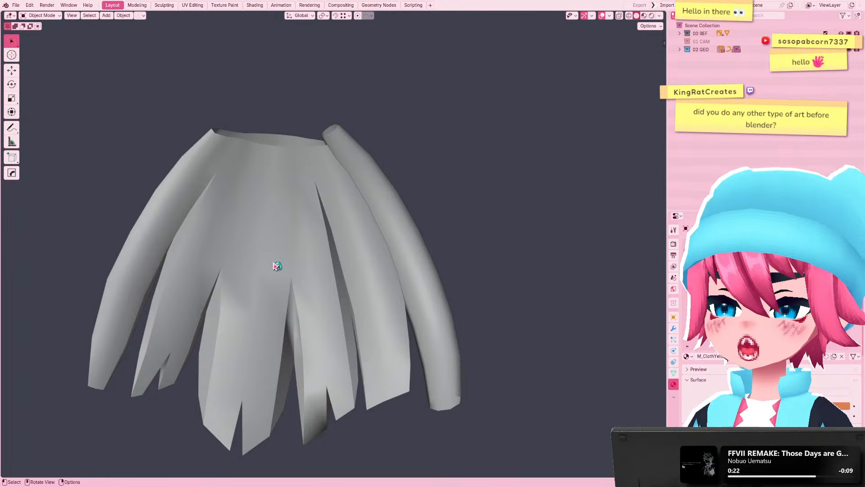
# Edit the bangs mesh in front view and slide the middle strand's upper center vertex slightly down to even its row
pyautogui.keyDown('shift'); pyautogui.moveTo(276, 266); pyautogui.dragTo(352, 220, button='middle'); pyautogui.keyUp('shift')
pyautogui.click(280, 218)
pyautogui.press('Tab')
pyautogui.keyDown('shift'); pyautogui.moveTo(267, 236); pyautogui.dragTo(320, 224, button='middle'); pyautogui.keyUp('shift')
pyautogui.moveTo(320, 224); pyautogui.dragTo(500, 259, button='middle')
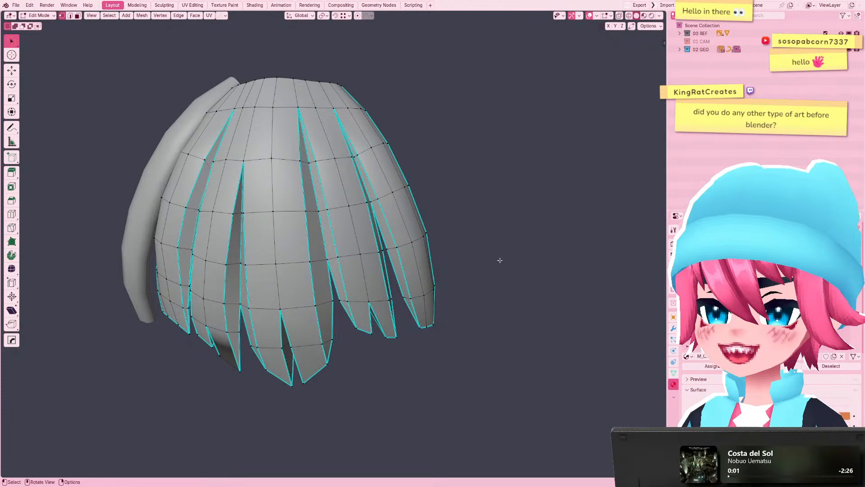
pyautogui.press('KP_1')
pyautogui.scroll(3, 356, 205)
pyautogui.keyDown('shift'); pyautogui.moveTo(306, 175); pyautogui.dragTo(471, 242, button='middle'); pyautogui.keyUp('shift')
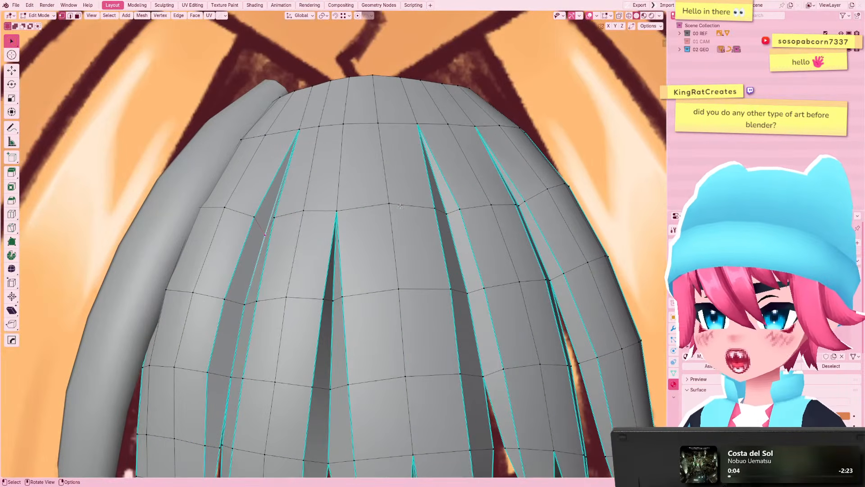
pyautogui.click(401, 206)
pyautogui.hotkey('shift', 'v')
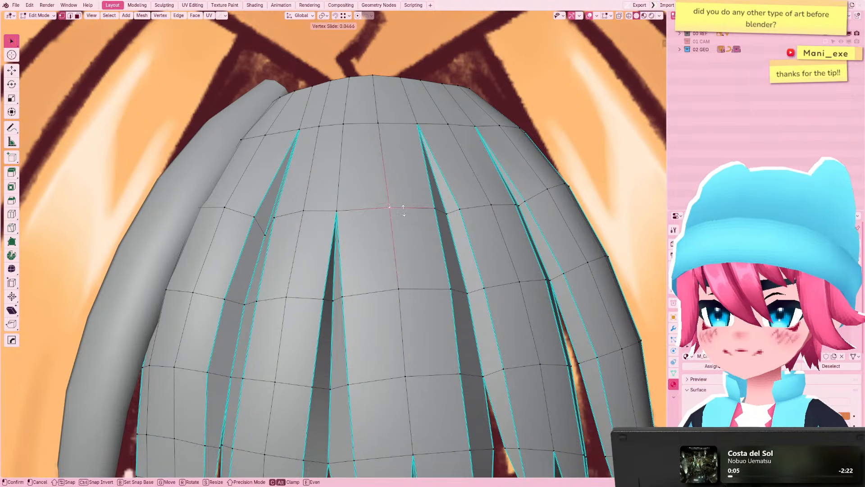
pyautogui.click(404, 210)
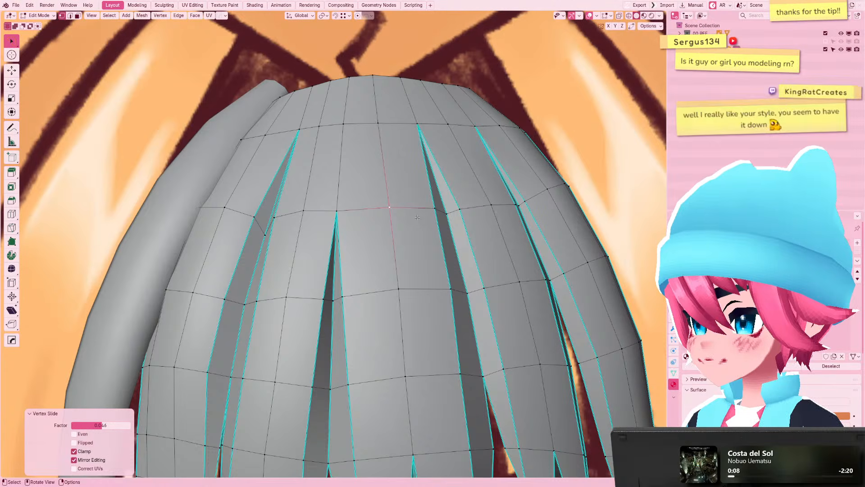
# Return to Object Mode and view the full-body front reference with the bangs in material preview shading
pyautogui.scroll(-6, 417, 217)
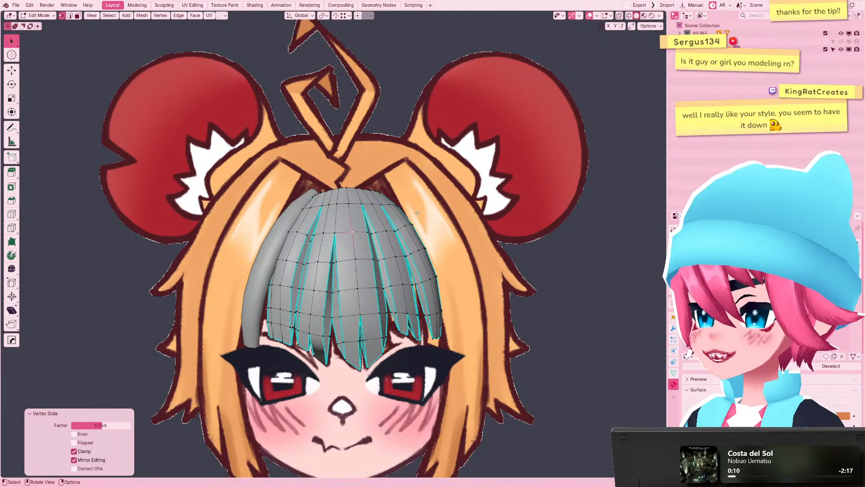
pyautogui.scroll(-10, 418, 213)
pyautogui.press('Tab')
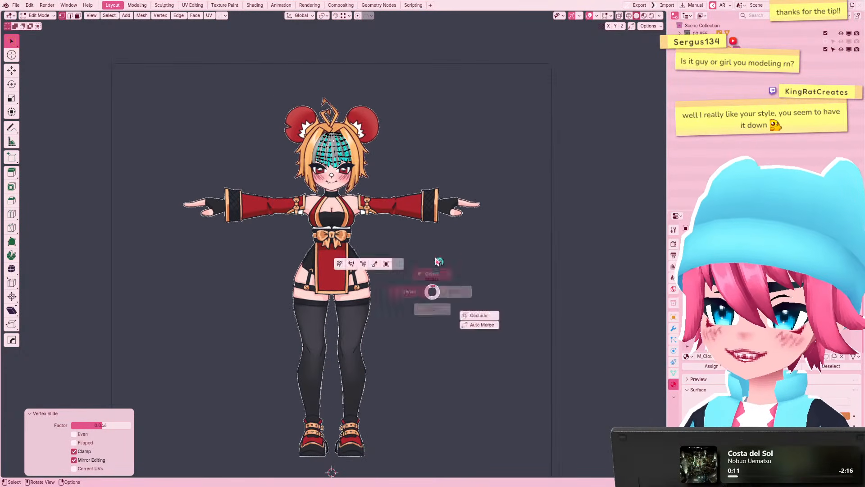
pyautogui.press('z')
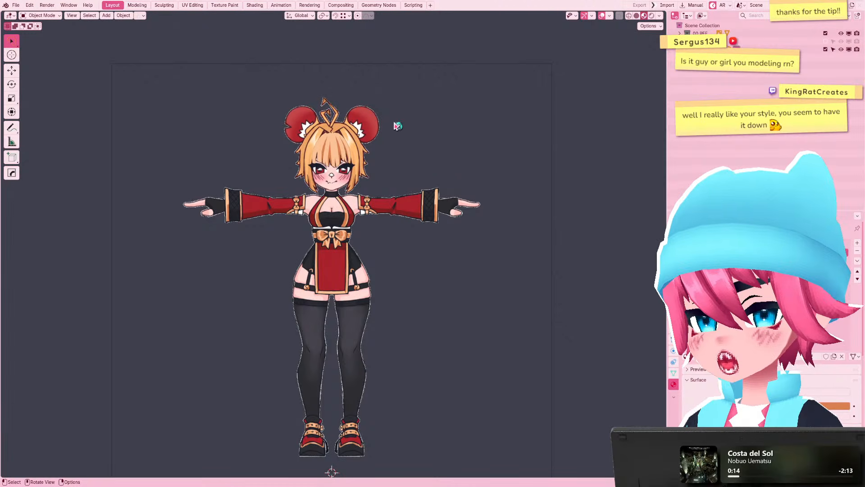
pyautogui.keyDown('ctrl'); pyautogui.moveTo(395, 122); pyautogui.dragTo(436, 148, button='right'); pyautogui.keyUp('ctrl')
pyautogui.moveTo(427, 113)
pyautogui.keyDown('ctrl'); pyautogui.mouseDown(button='right')
pyautogui.moveTo(479, 169)
pyautogui.moveTo(471, 290)
pyautogui.moveTo(433, 109)
pyautogui.mouseUp(button='right'); pyautogui.keyUp('ctrl')
pyautogui.keyDown('ctrl'); pyautogui.moveTo(273, 104); pyautogui.dragTo(419, 416, button='right'); pyautogui.keyUp('ctrl')
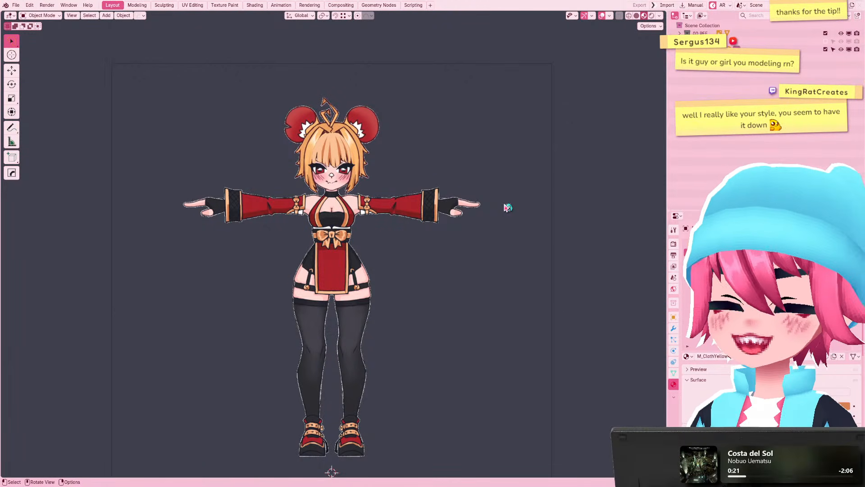
pyautogui.keyDown('ctrl'); pyautogui.moveTo(430, 218); pyautogui.dragTo(501, 219, button='right'); pyautogui.keyUp('ctrl')
pyautogui.moveTo(478, 165)
pyautogui.keyDown('ctrl'); pyautogui.mouseDown(button='right')
pyautogui.moveTo(529, 238)
pyautogui.moveTo(532, 221)
pyautogui.mouseUp(button='right'); pyautogui.keyUp('ctrl')
pyautogui.keyDown('ctrl'); pyautogui.moveTo(427, 179); pyautogui.dragTo(367, 238, button='right'); pyautogui.keyUp('ctrl')
pyautogui.moveTo(523, 151)
pyautogui.keyDown('ctrl'); pyautogui.mouseDown(button='right')
pyautogui.moveTo(361, 191)
pyautogui.moveTo(406, 356)
pyautogui.mouseUp(button='right'); pyautogui.keyUp('ctrl')
pyautogui.moveTo(470, 147)
pyautogui.keyDown('ctrl'); pyautogui.mouseDown(button='right')
pyautogui.moveTo(392, 377)
pyautogui.moveTo(398, 381)
pyautogui.mouseUp(button='right'); pyautogui.keyUp('ctrl')
pyautogui.moveTo(502, 189)
pyautogui.keyDown('ctrl'); pyautogui.mouseDown(button='right')
pyautogui.moveTo(444, 200)
pyautogui.moveTo(419, 416)
pyautogui.mouseUp(button='right'); pyautogui.keyUp('ctrl')
pyautogui.moveTo(424, 193)
pyautogui.keyDown('ctrl'); pyautogui.mouseDown(button='right')
pyautogui.moveTo(471, 367)
pyautogui.moveTo(487, 211)
pyautogui.moveTo(552, 336)
pyautogui.moveTo(307, 321)
pyautogui.moveTo(581, 321)
pyautogui.mouseUp(button='right'); pyautogui.keyUp('ctrl')
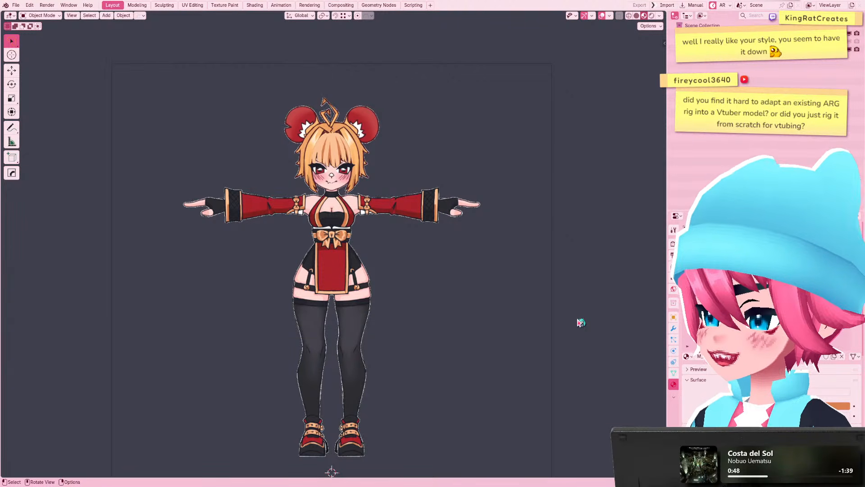
# Save the current file and create a new file from the General template
pyautogui.keyDown('shift'); pyautogui.moveTo(447, 190); pyautogui.dragTo(414, 192, button='middle'); pyautogui.keyUp('shift')
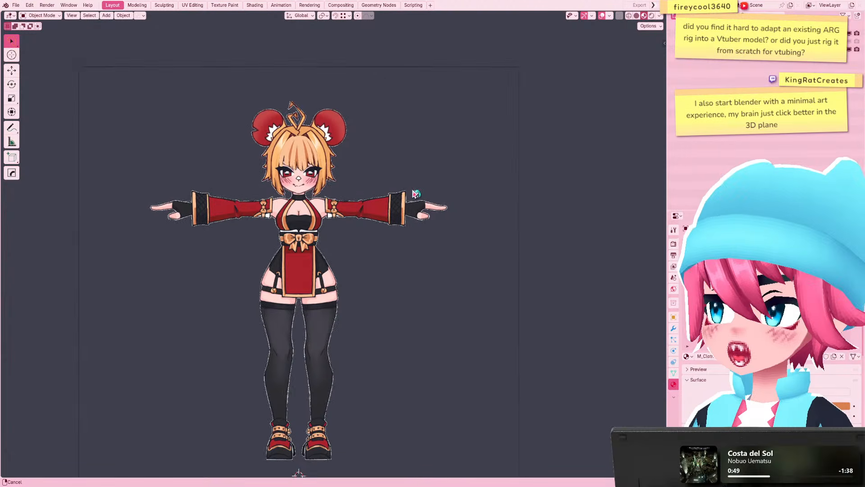
pyautogui.hotkey('ctrl', 's')
pyautogui.click(16, 5)
pyautogui.moveTo(38, 16)
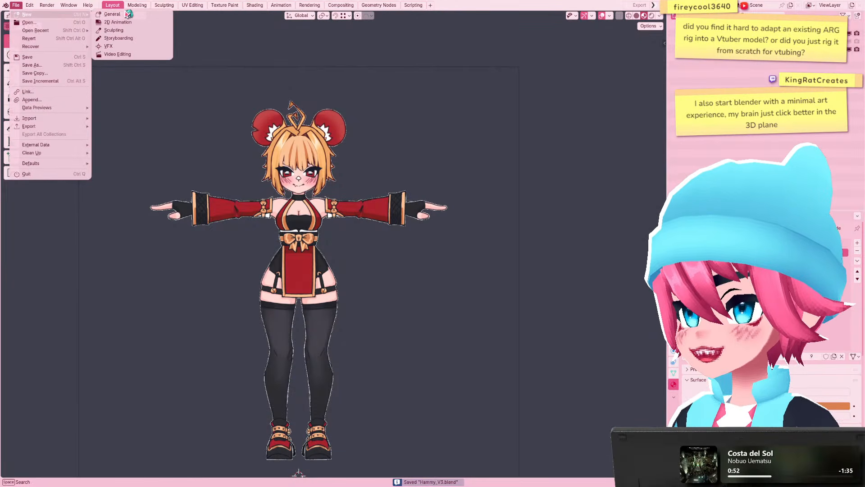
pyautogui.click(113, 16)
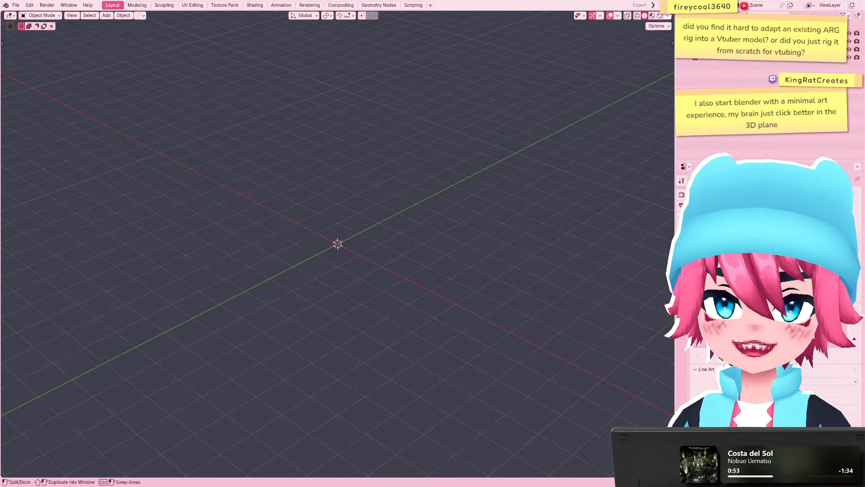
# Add the Keven_25 character from the KEVEN_25 asset catalog to the scene, clear its location and close the asset browser
pyautogui.moveTo(673, 13); pyautogui.dragTo(539, 82)
pyautogui.hotkey('shift', 'F1')
pyautogui.scroll(-5, 50, 66)
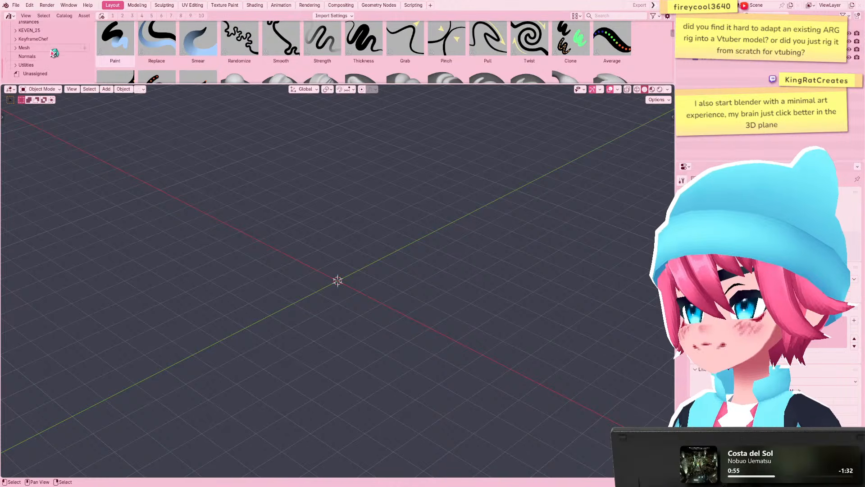
pyautogui.click(41, 30)
pyautogui.moveTo(446, 45); pyautogui.dragTo(342, 283)
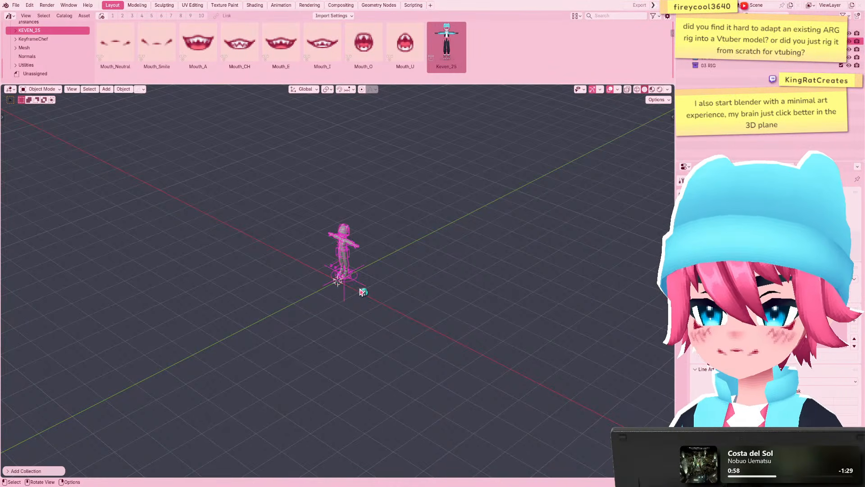
pyautogui.hotkey('alt', 'g')
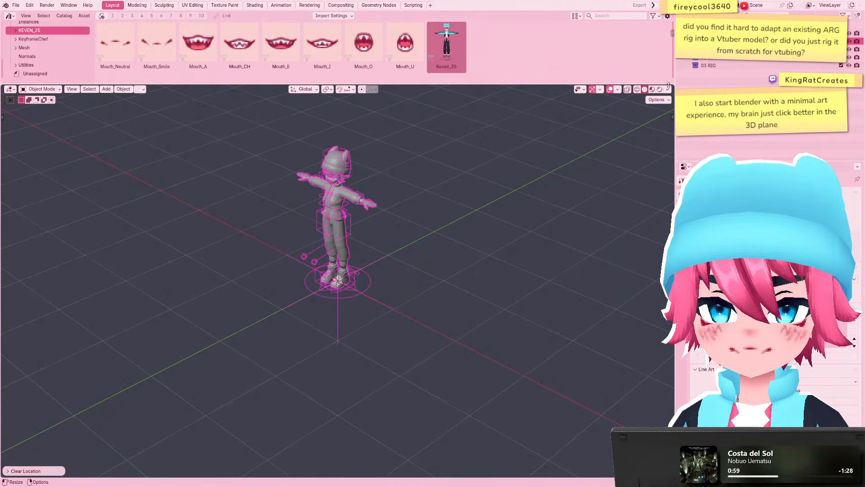
pyautogui.moveTo(672, 86)
pyautogui.mouseDown()
pyautogui.moveTo(562, 52)
pyautogui.moveTo(383, 69)
pyautogui.moveTo(428, 78)
pyautogui.mouseUp()
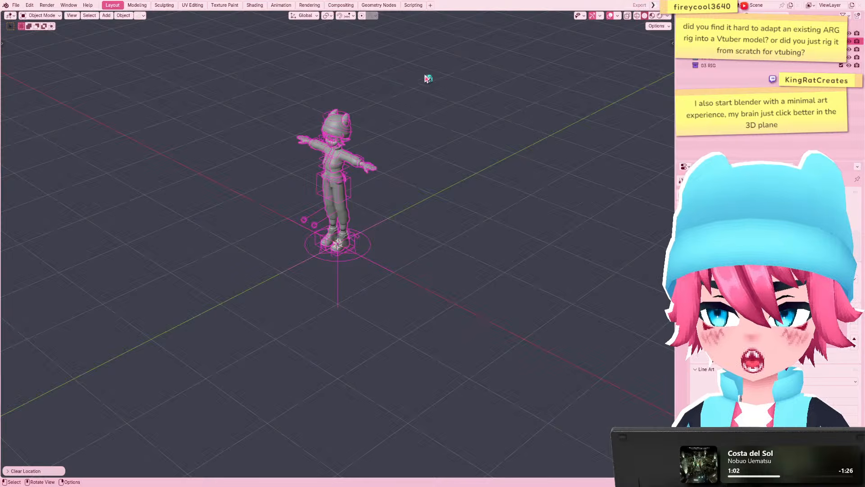
# Make a library override of the added Keven_25 character and deselect everything
pyautogui.rightClick(688, 40)
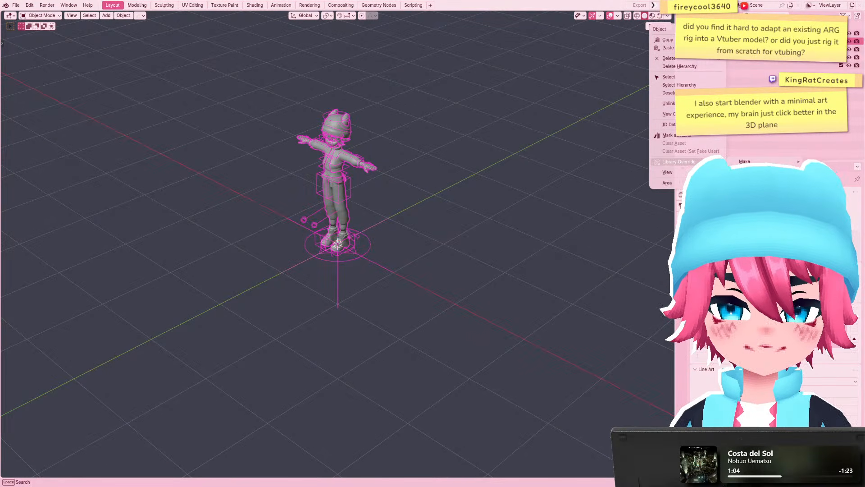
pyautogui.click(692, 178)
pyautogui.click(589, 144)
# Show the viewport sidebar, put the character's rig in Pose Mode and display the scene in material preview shading
pyautogui.press('n')
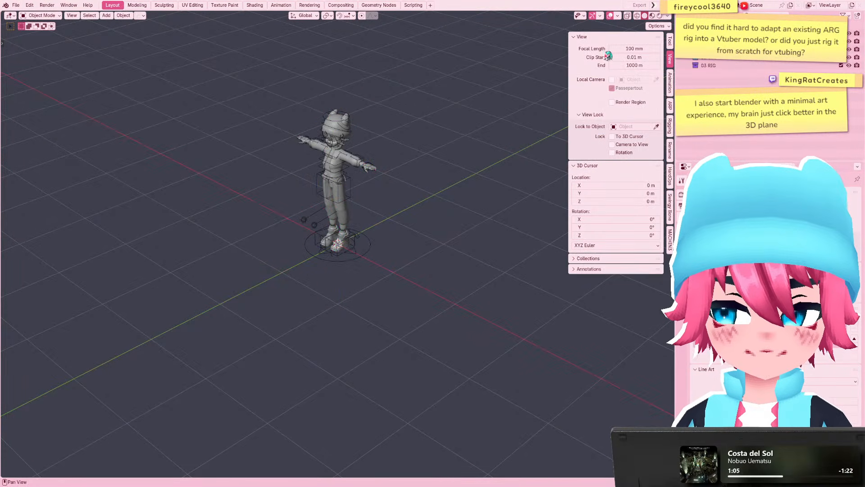
pyautogui.moveTo(382, 156); pyautogui.dragTo(408, 149, button='middle')
pyautogui.scroll(4, 367, 249)
pyautogui.click(382, 253)
pyautogui.hotkey('ctrl', 'Tab')
pyautogui.keyDown('shift'); pyautogui.moveTo(488, 193); pyautogui.dragTo(507, 336, button='middle'); pyautogui.keyUp('shift')
pyautogui.press('z')
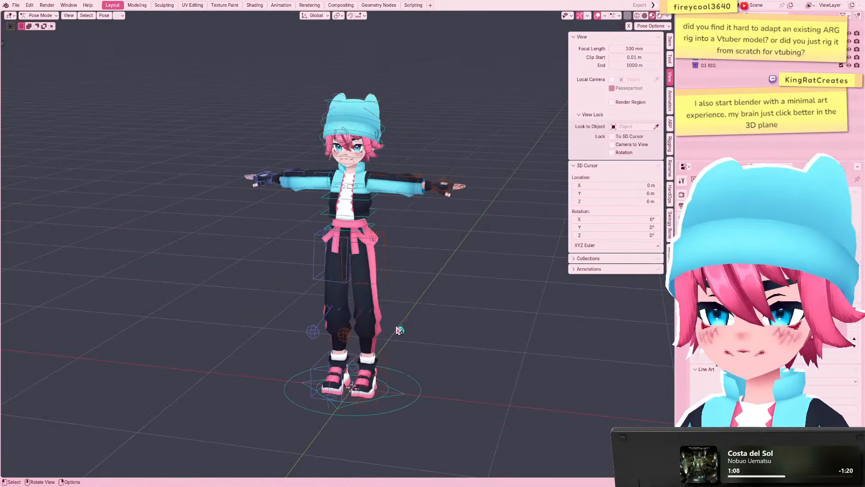
# Try rotating the character's left arm upward with its upper arm control
pyautogui.moveTo(402, 175); pyautogui.dragTo(422, 174, button='middle')
pyautogui.click(396, 176)
pyautogui.press('r')
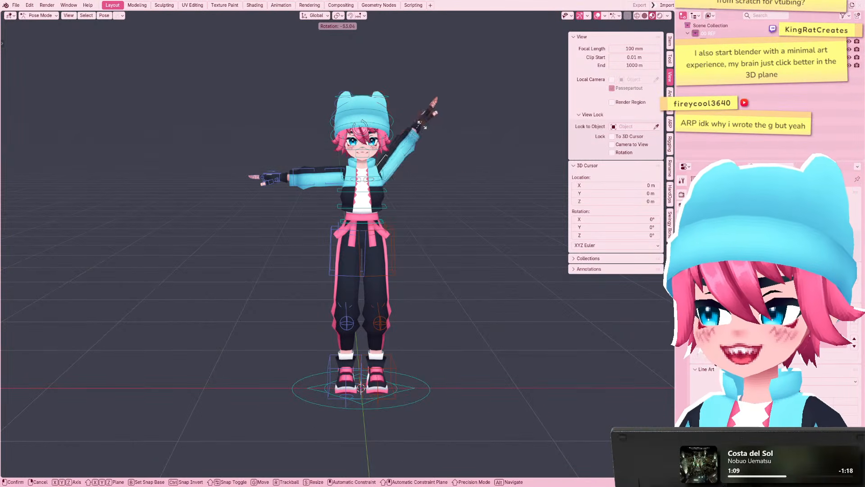
pyautogui.press('Escape')
# Show the Auto-Rig Pro tools and examine the export options for the character's rig
pyautogui.click(671, 124)
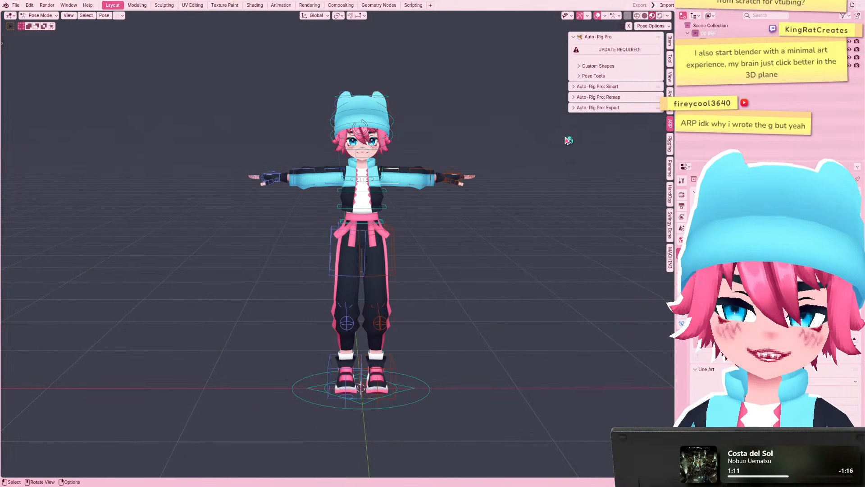
pyautogui.scroll(4, 387, 197)
pyautogui.moveTo(416, 196)
pyautogui.mouseDown(button='middle')
pyautogui.moveTo(425, 239)
pyautogui.moveTo(488, 276)
pyautogui.moveTo(421, 182)
pyautogui.mouseUp(button='middle')
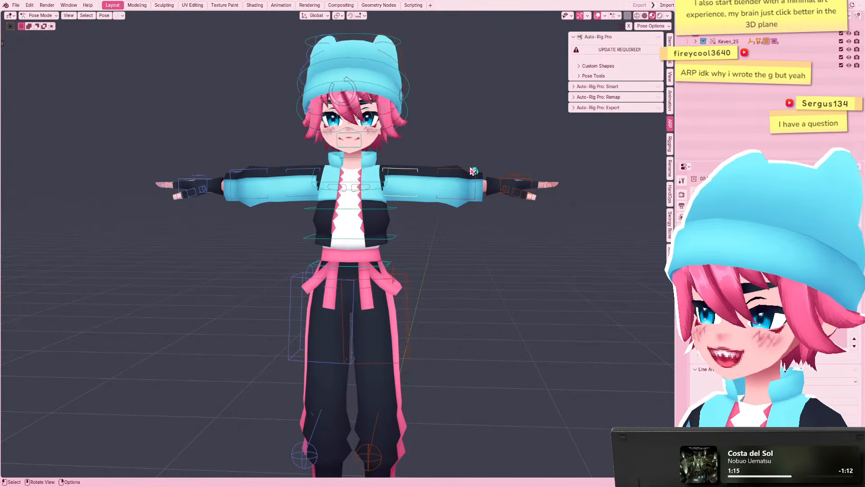
pyautogui.click(608, 108)
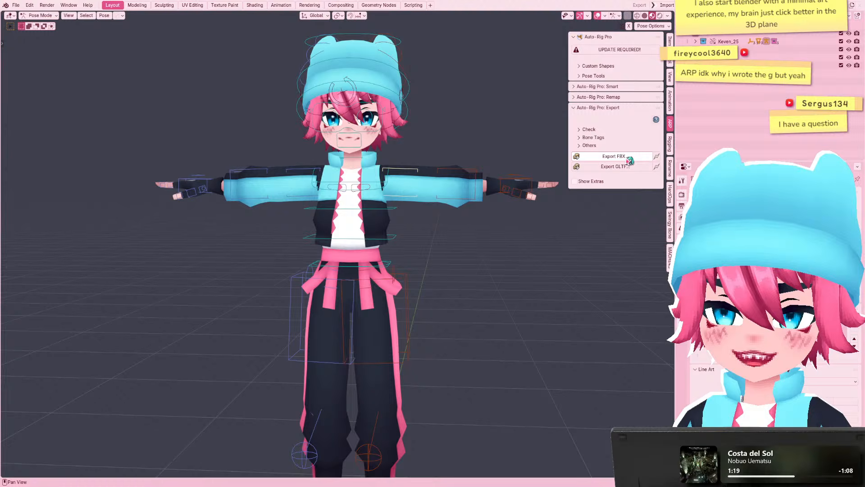
pyautogui.click(620, 108)
pyautogui.moveTo(436, 189); pyautogui.dragTo(447, 189, button='middle')
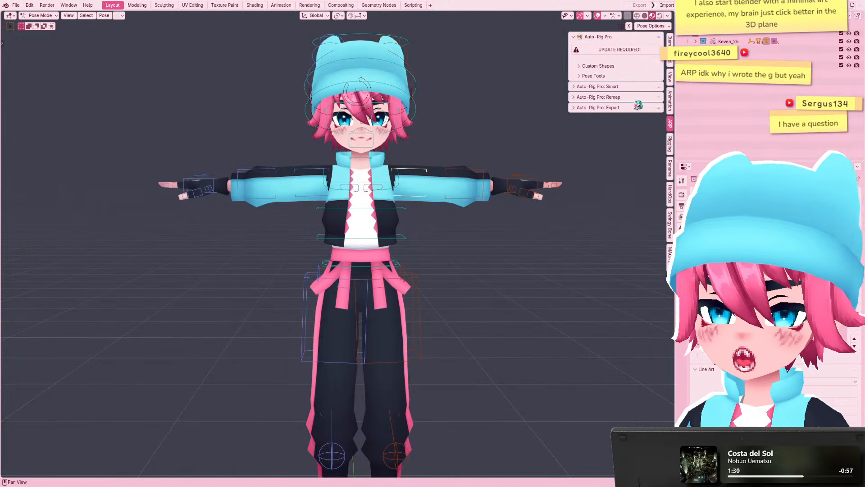
# Show the character in wireframe shading and select the control box around the left hand
pyautogui.scroll(5, 464, 218)
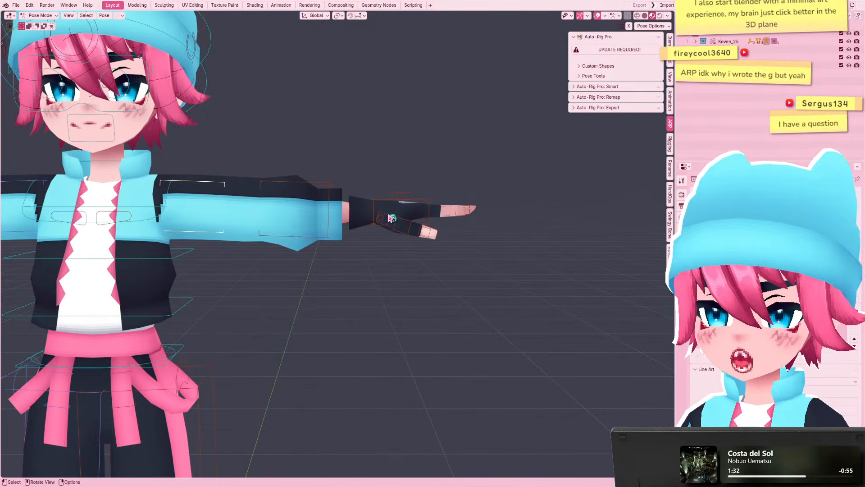
pyautogui.moveTo(391, 218); pyautogui.dragTo(400, 273, button='middle')
pyautogui.hotkey('shift', 'z')
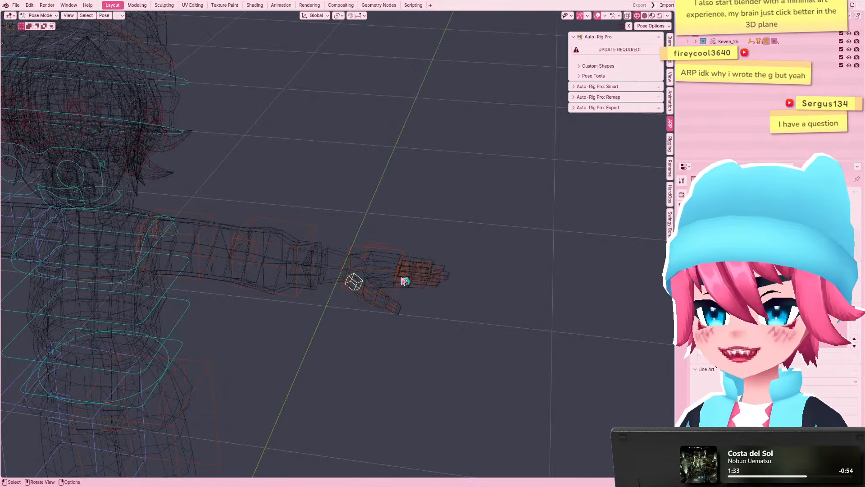
pyautogui.click(404, 277)
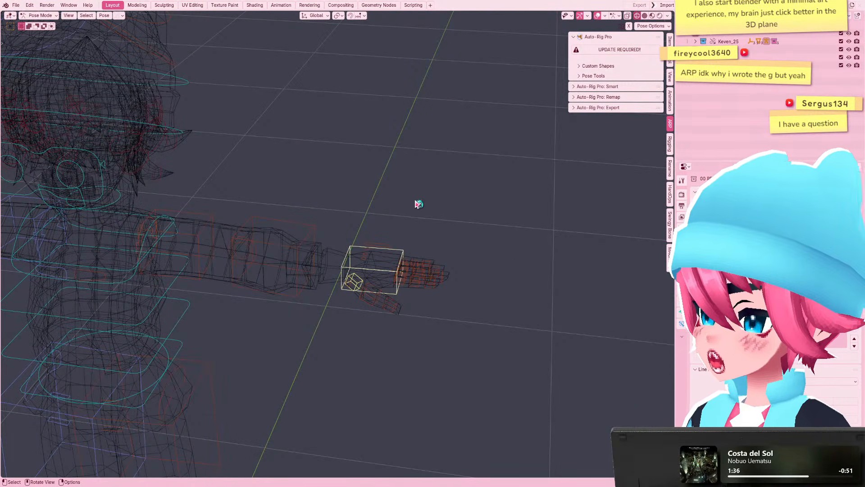
# Select the control boxes around the left hand and forearm in wireframe, and return the character to solid shading
pyautogui.click(428, 228)
pyautogui.moveTo(431, 157); pyautogui.dragTo(276, 250)
pyautogui.moveTo(460, 136); pyautogui.dragTo(279, 234)
pyautogui.moveTo(421, 168); pyautogui.dragTo(255, 244)
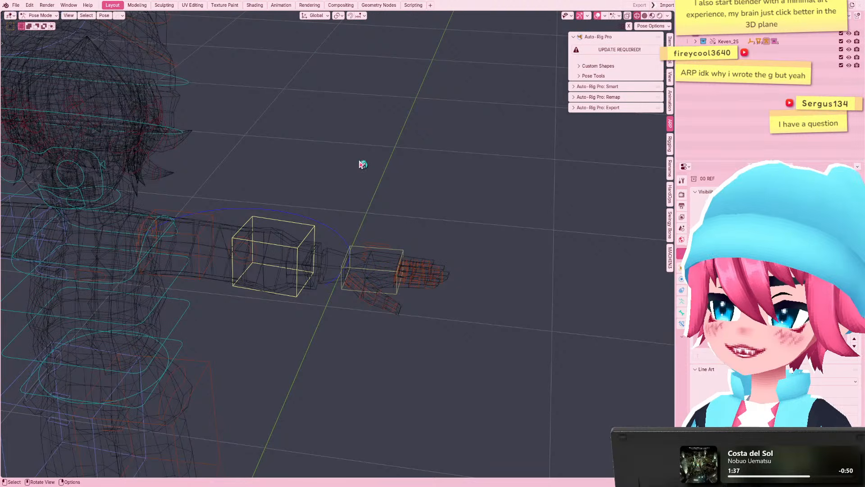
pyautogui.moveTo(288, 180)
pyautogui.keyDown('shift'); pyautogui.mouseDown(button='middle')
pyautogui.moveTo(359, 158)
pyautogui.moveTo(408, 161)
pyautogui.moveTo(419, 187)
pyautogui.moveTo(395, 180)
pyautogui.moveTo(381, 258)
pyautogui.mouseUp(button='middle'); pyautogui.keyUp('shift')
pyautogui.hotkey('shift', 'z')
pyautogui.scroll(-3, 418, 185)
# Try rotating the control of the hat's left ear and the ring control around the hat
pyautogui.click(511, 180)
pyautogui.scroll(2, 393, 176)
pyautogui.scroll(1, 393, 181)
pyautogui.keyDown('shift'); pyautogui.moveTo(398, 178); pyautogui.dragTo(399, 242, button='middle'); pyautogui.keyUp('shift')
pyautogui.click(419, 167)
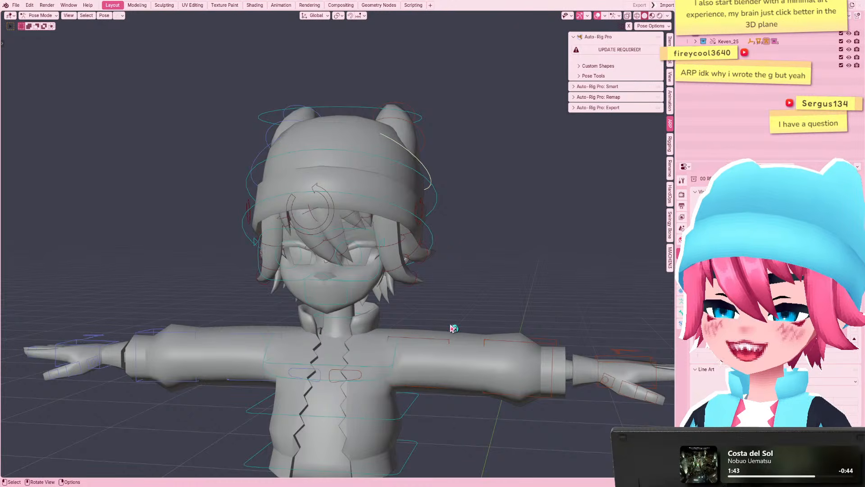
pyautogui.press('r')
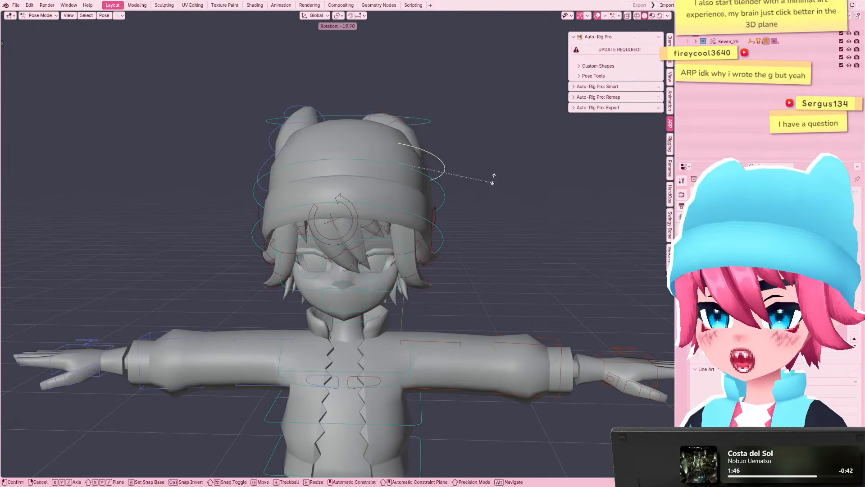
pyautogui.click(485, 180)
pyautogui.click(443, 197)
pyautogui.press('r')
pyautogui.rightClick(383, 236)
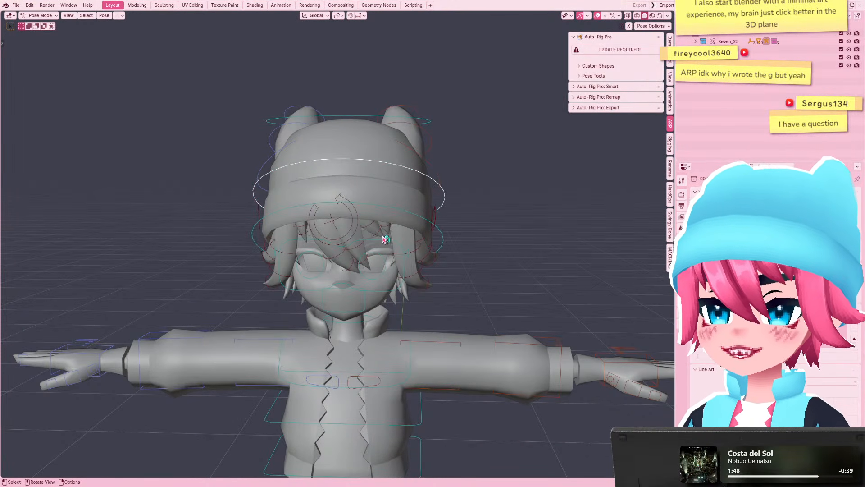
# Try moving the face controls, and try rotating all the head and face controls selected together in wireframe
pyautogui.moveTo(513, 128); pyautogui.dragTo(395, 266)
pyautogui.click(402, 289)
pyautogui.press('g')
pyautogui.rightClick(383, 267)
pyautogui.moveTo(362, 243); pyautogui.dragTo(352, 216, button='middle')
pyautogui.hotkey('shift', 'z')
pyautogui.moveTo(556, 137); pyautogui.dragTo(237, 267)
pyautogui.moveTo(397, 207); pyautogui.dragTo(430, 228, button='middle')
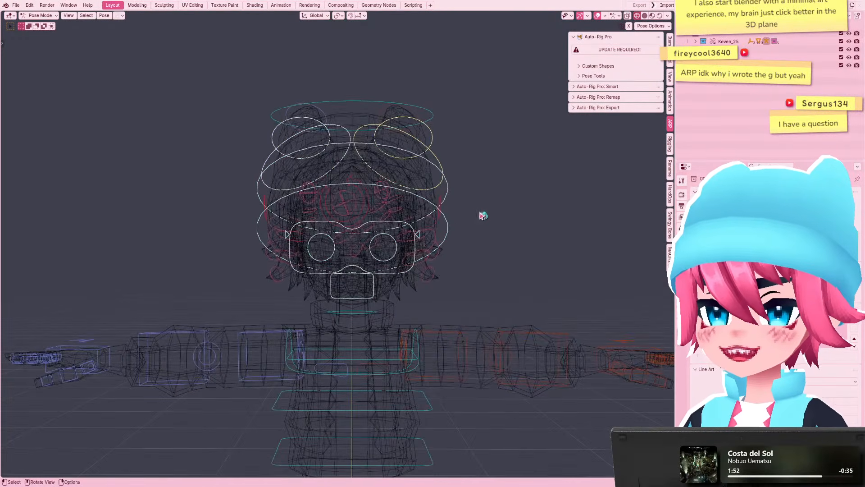
pyautogui.press('r')
pyautogui.rightClick(436, 261)
# Restore material preview shading, try rotating the left upper arm control downward, and view the character from the front
pyautogui.hotkey('shift', 'z')
pyautogui.scroll(-1, 433, 266)
pyautogui.scroll(-3, 392, 311)
pyautogui.keyDown('shift'); pyautogui.moveTo(388, 317); pyautogui.dragTo(386, 257, button='middle'); pyautogui.keyUp('shift')
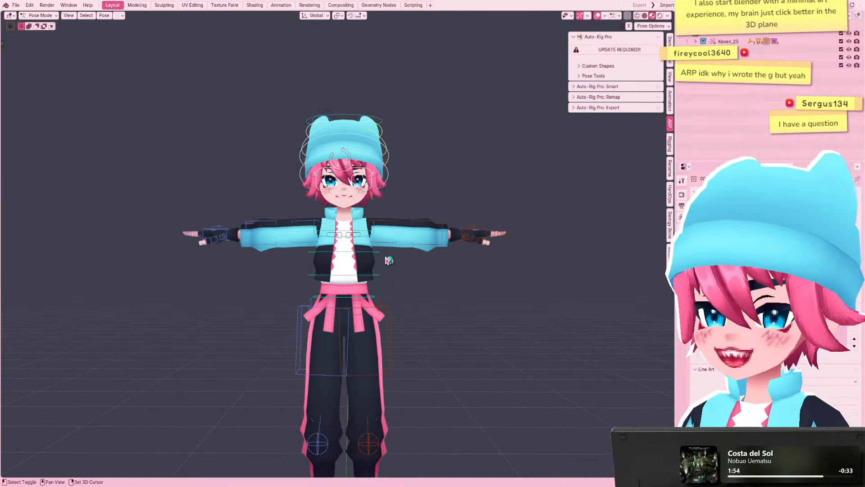
pyautogui.scroll(2, 374, 270)
pyautogui.click(399, 215)
pyautogui.scroll(-6, 411, 255)
pyautogui.scroll(5, 405, 288)
pyautogui.press('r')
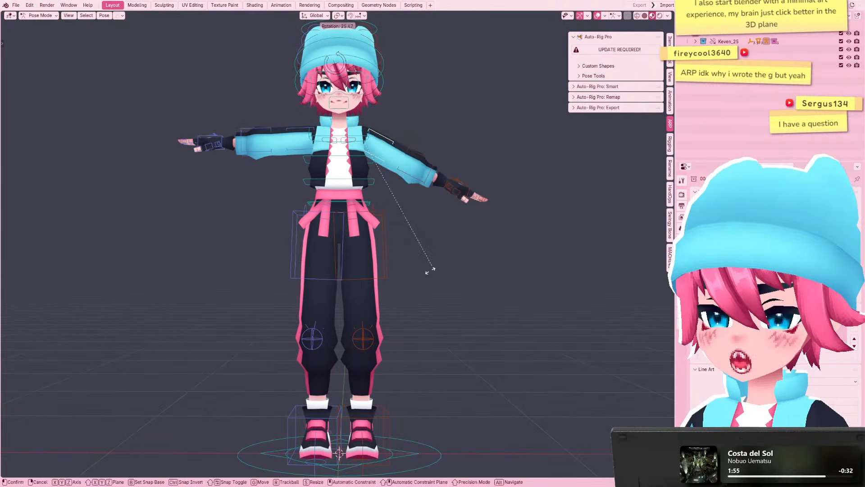
pyautogui.rightClick(448, 213)
pyautogui.press('KP_1')
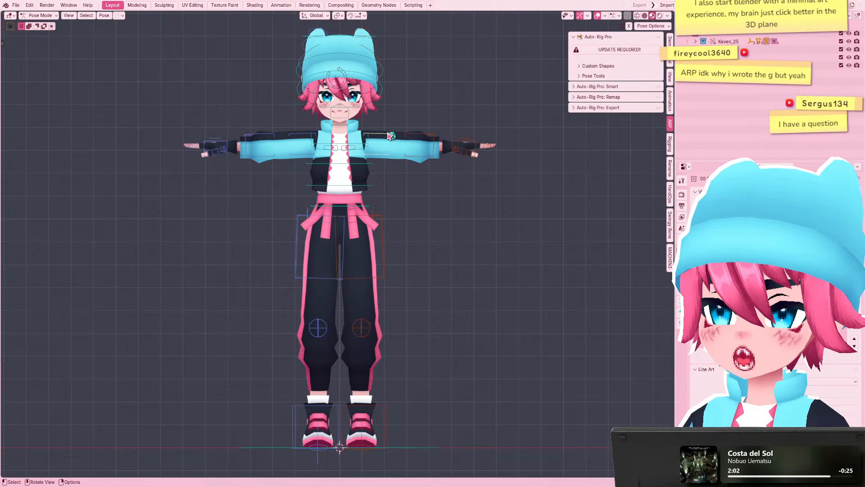
# Try rotating the control of the hair bangs in front view
pyautogui.click(454, 148)
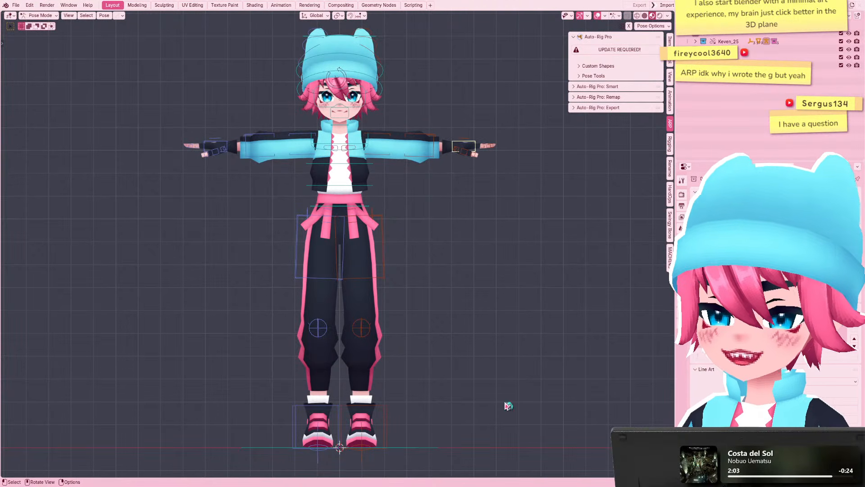
pyautogui.scroll(5, 433, 356)
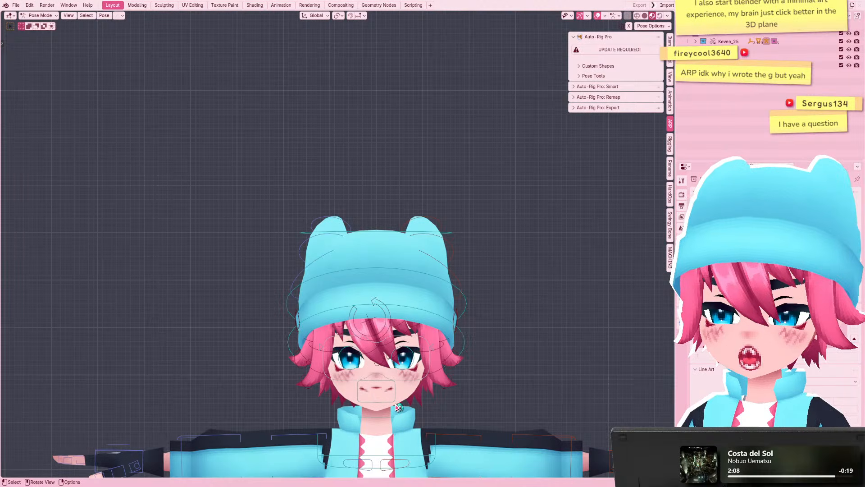
pyautogui.press('r')
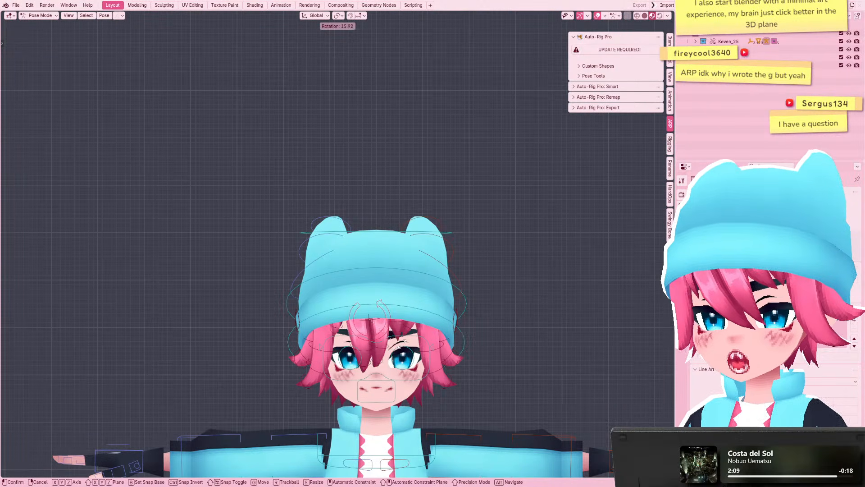
pyautogui.press('Escape')
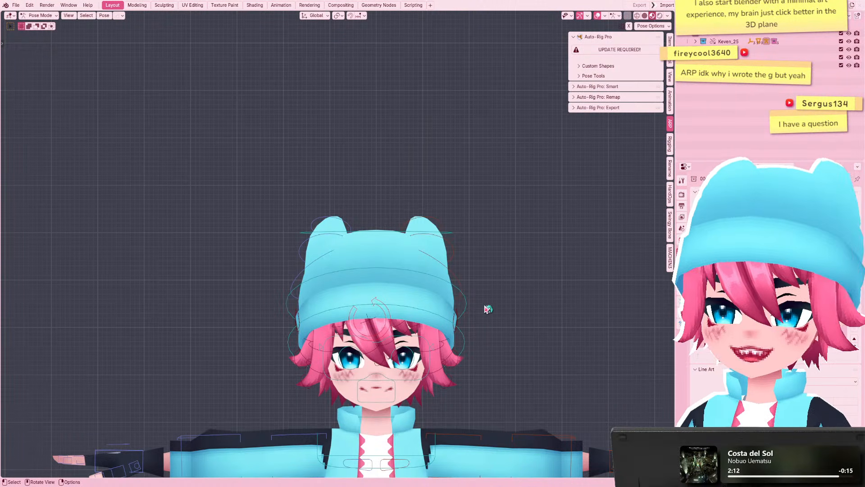
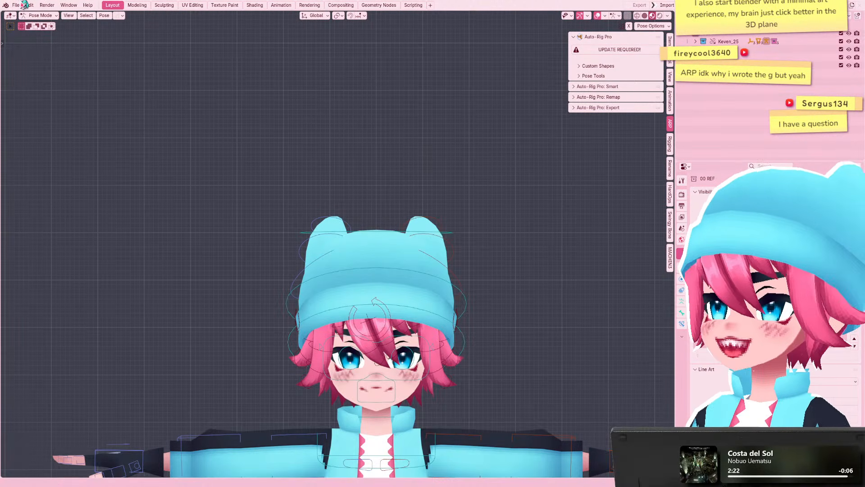
# Try bending the left hand downward by rotating its hand control
pyautogui.scroll(-4, 246, 230)
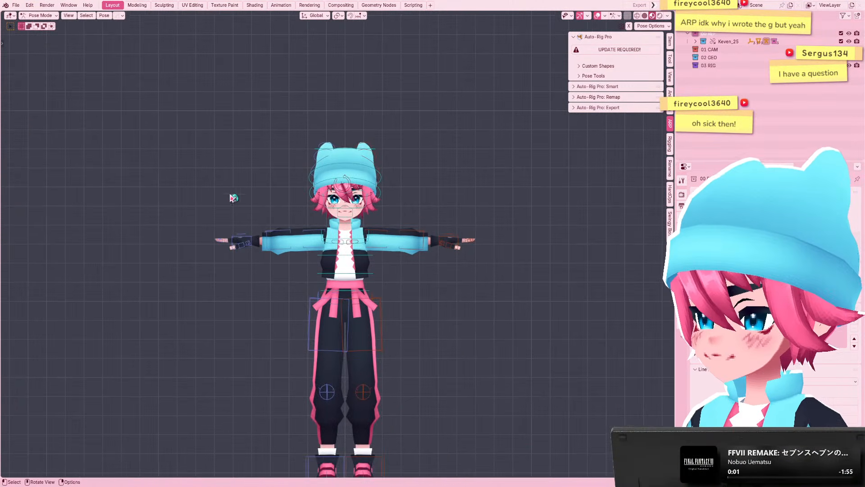
pyautogui.scroll(6, 409, 245)
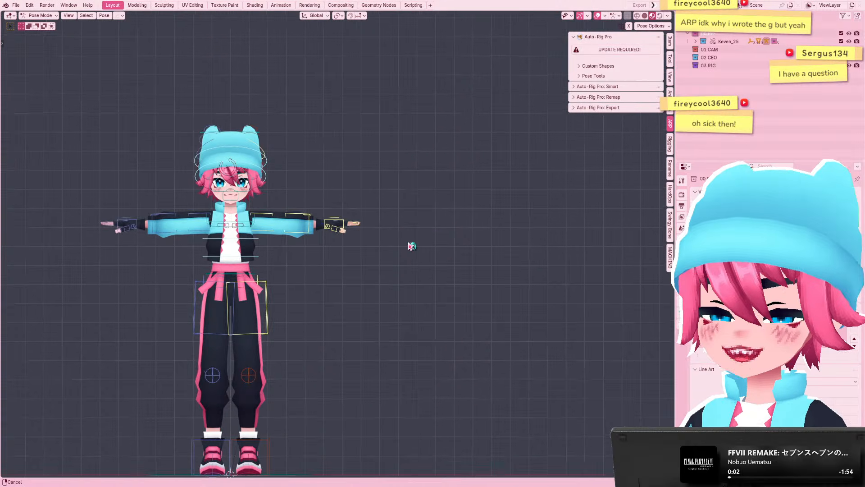
pyautogui.scroll(2, 329, 237)
pyautogui.keyDown('shift'); pyautogui.moveTo(329, 237); pyautogui.dragTo(352, 313, button='middle'); pyautogui.keyUp('shift')
pyautogui.click(376, 190)
pyautogui.click(357, 208)
pyautogui.press('r')
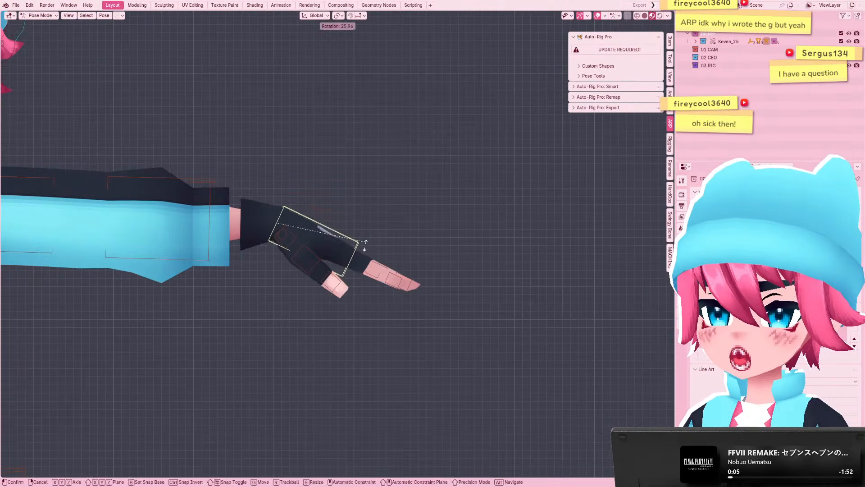
pyautogui.rightClick(346, 230)
# Select the base controls of the left hand's thumb and fingers in wireframe, and inspect the character's other arm in solid shading
pyautogui.scroll(1, 347, 232)
pyautogui.moveTo(338, 228)
pyautogui.mouseDown(button='middle')
pyautogui.moveTo(367, 251)
pyautogui.moveTo(373, 374)
pyautogui.mouseUp(button='middle')
pyautogui.hotkey('shift', 'z')
pyautogui.keyDown('shift'); pyautogui.click(345, 357); pyautogui.keyUp('shift')
pyautogui.keyDown('shift'); pyautogui.click(354, 342); pyautogui.keyUp('shift')
pyautogui.keyDown('shift'); pyautogui.click(356, 320); pyautogui.keyUp('shift')
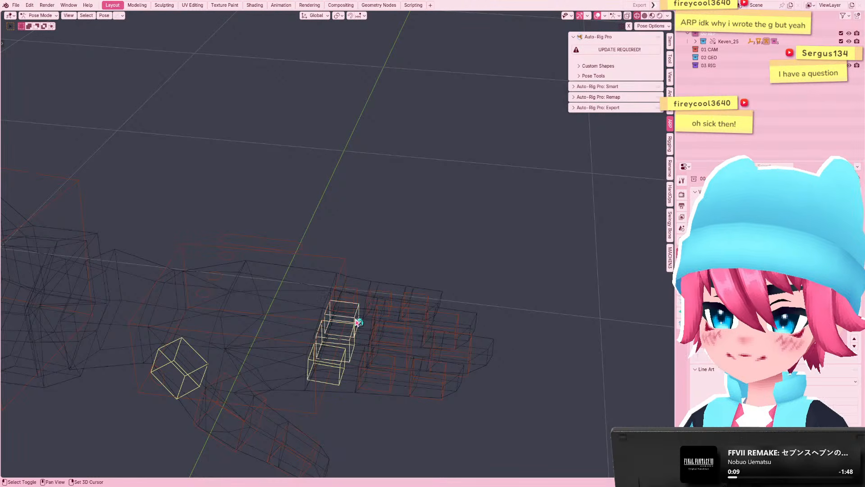
pyautogui.keyDown('shift'); pyautogui.click(355, 295); pyautogui.keyUp('shift')
pyautogui.scroll(-4, 369, 343)
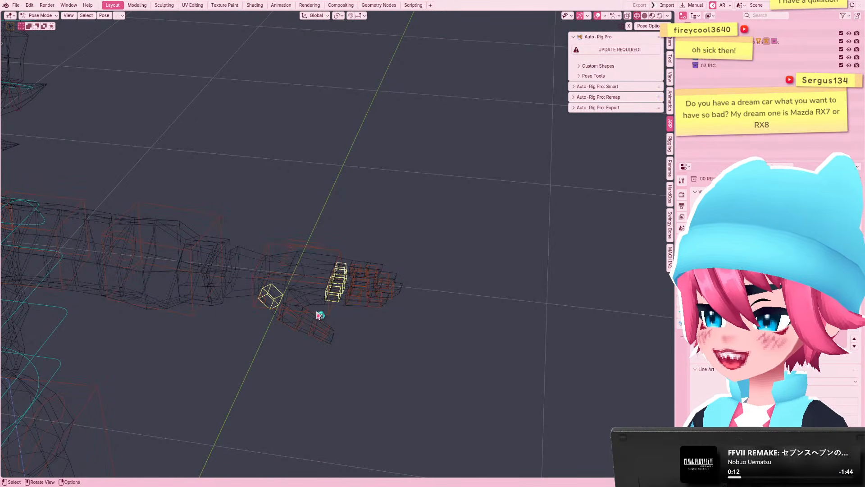
pyautogui.moveTo(319, 315)
pyautogui.mouseDown(button='middle')
pyautogui.moveTo(333, 314)
pyautogui.moveTo(327, 325)
pyautogui.mouseUp(button='middle')
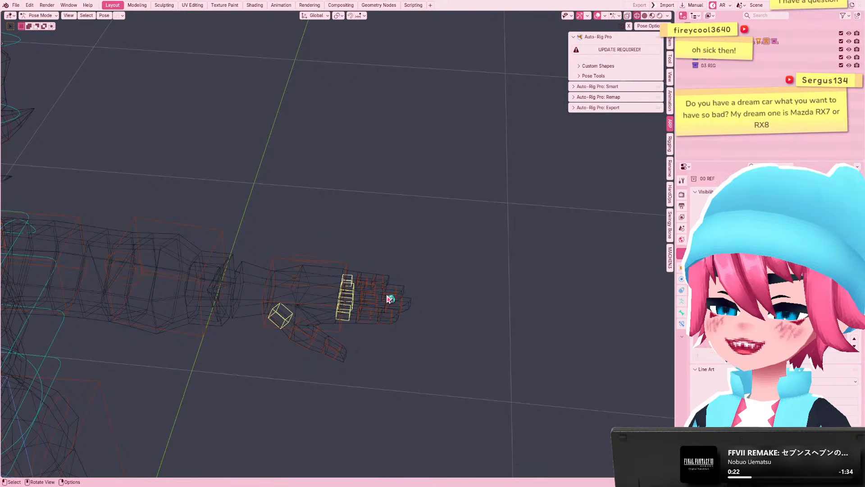
pyautogui.hotkey('shift', 'z')
pyautogui.moveTo(285, 234)
pyautogui.keyDown('shift'); pyautogui.mouseDown(button='middle')
pyautogui.moveTo(368, 222)
pyautogui.moveTo(452, 229)
pyautogui.moveTo(363, 237)
pyautogui.moveTo(421, 228)
pyautogui.moveTo(493, 237)
pyautogui.mouseUp(button='middle'); pyautogui.keyUp('shift')
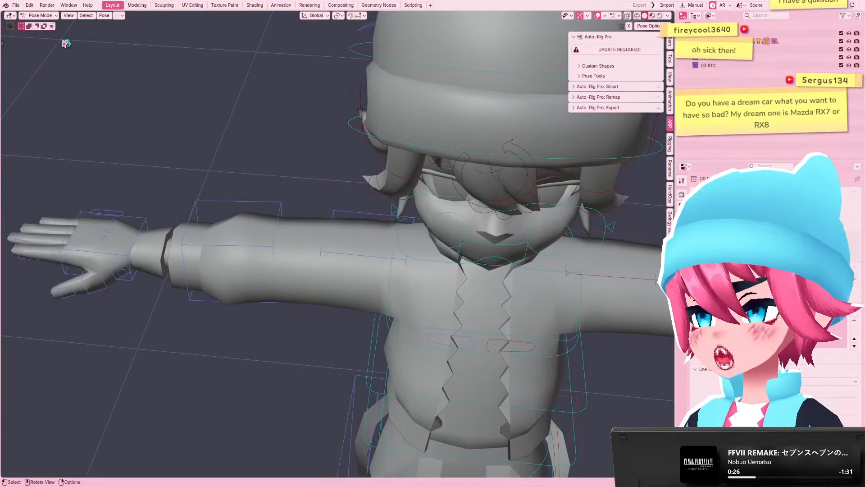
# Open the recent file Hammy_V3.blend without saving the changes to the current file
pyautogui.click(15, 5)
pyautogui.click(15, 5)
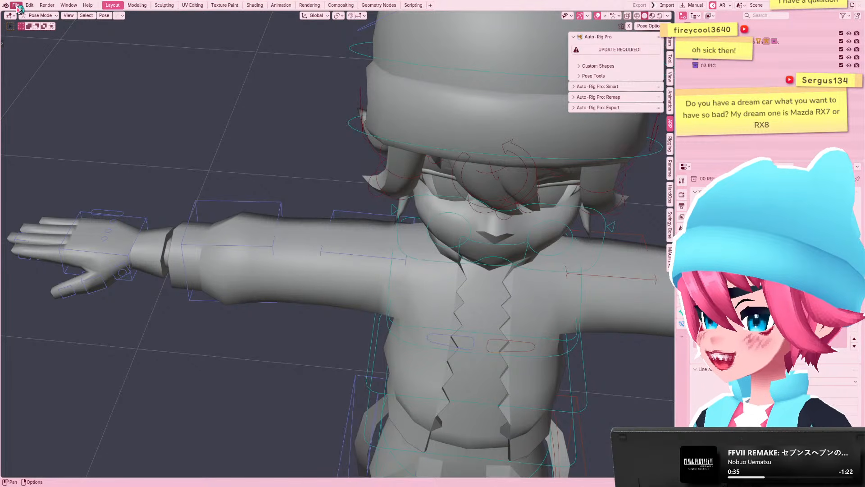
pyautogui.click(16, 6)
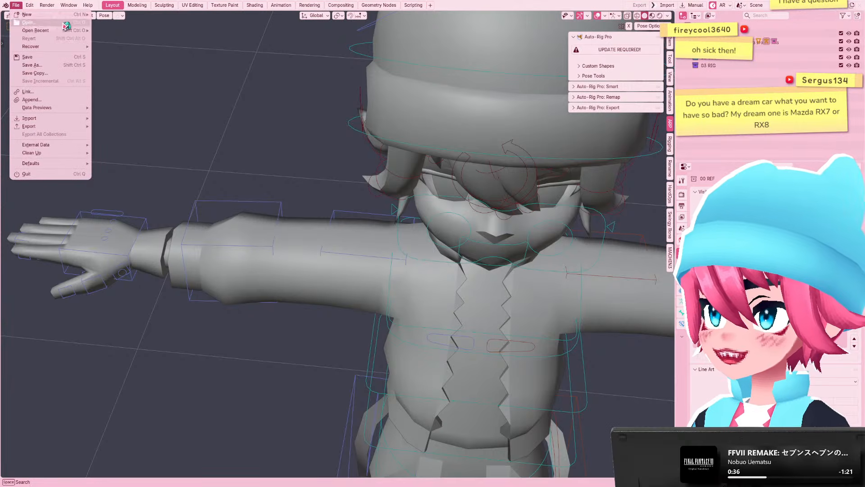
pyautogui.moveTo(36, 30)
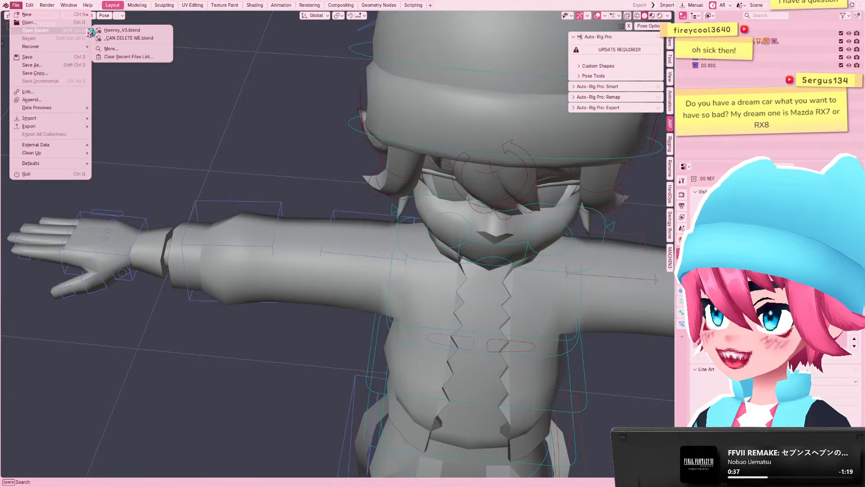
pyautogui.click(150, 33)
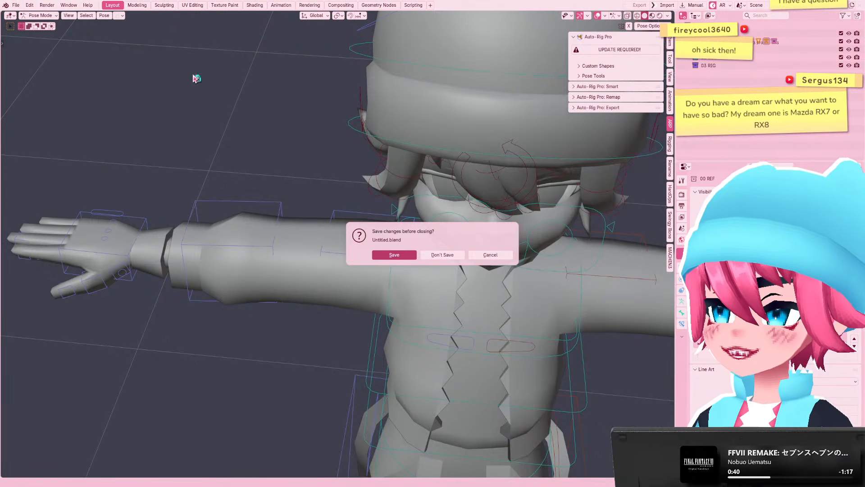
pyautogui.click(448, 254)
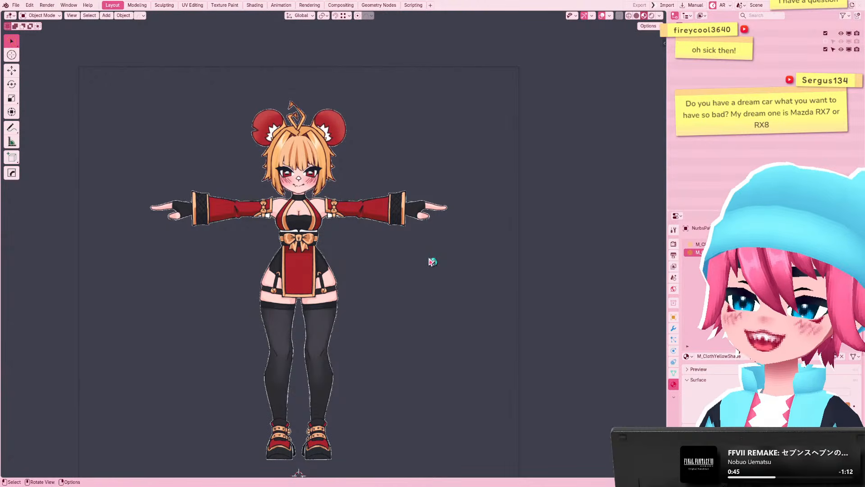
# Select the hair bangs mesh on the character's head and put it in Edit Mode
pyautogui.scroll(4, 432, 261)
pyautogui.keyDown('shift'); pyautogui.moveTo(314, 154); pyautogui.dragTo(361, 293, button='middle'); pyautogui.keyUp('shift')
pyautogui.scroll(3, 353, 211)
pyautogui.keyDown('shift'); pyautogui.moveTo(356, 196); pyautogui.dragTo(363, 226, button='middle'); pyautogui.keyUp('shift')
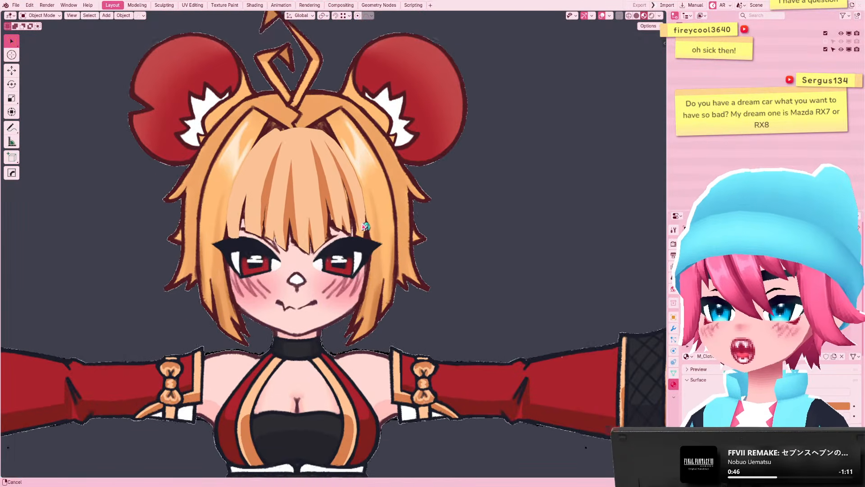
pyautogui.click(338, 198)
pyautogui.press('Tab')
pyautogui.scroll(3, 351, 203)
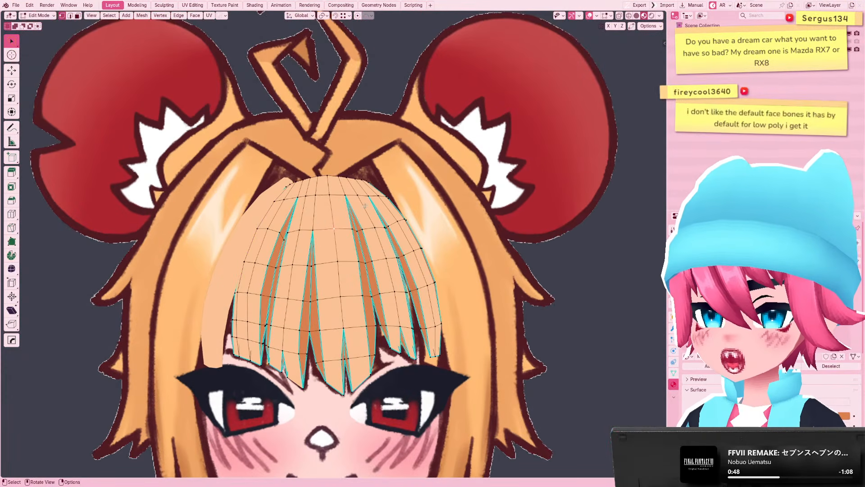
# Move a vertex near the bangs' upper outer edge up by about 0.0004 m
pyautogui.scroll(3, 365, 205)
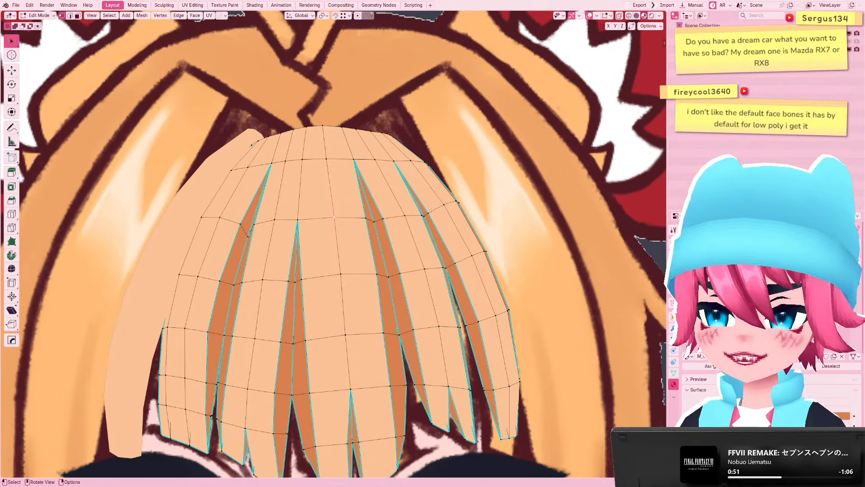
pyautogui.press('g')
pyautogui.click(443, 206)
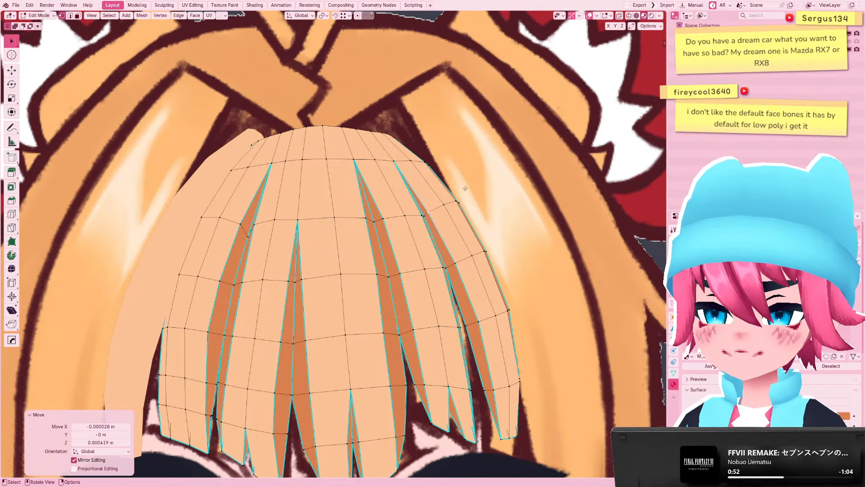
# Show the bangs in wireframe and slide the vertices at their upper outer edge along the adjoining edges
pyautogui.press('z')
pyautogui.click(449, 210)
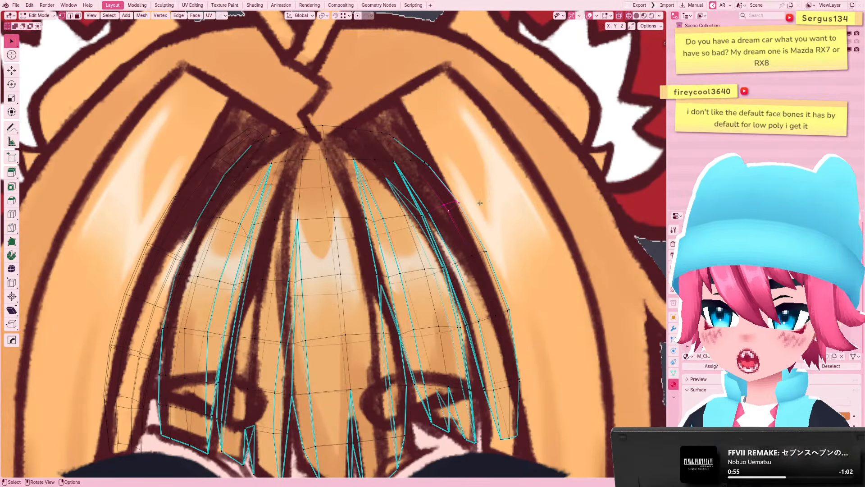
pyautogui.press('g')
pyautogui.press('g')
pyautogui.click(453, 207)
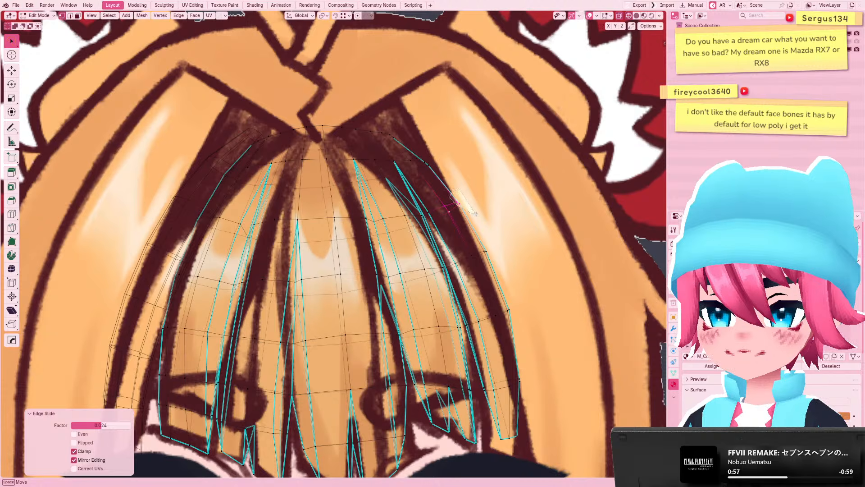
pyautogui.keyDown('ctrl'); pyautogui.moveTo(475, 214); pyautogui.dragTo(476, 213, button='right'); pyautogui.keyUp('ctrl')
pyautogui.press('g')
pyautogui.press('g')
pyautogui.click(478, 215)
pyautogui.click(488, 211)
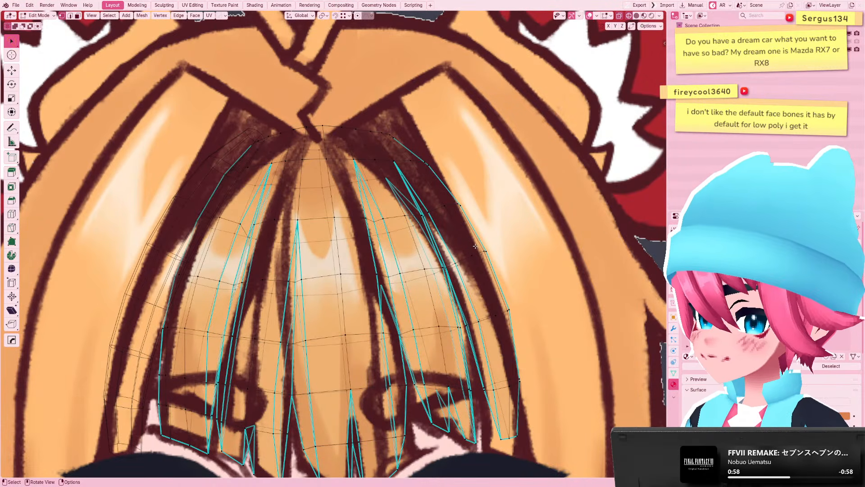
# Show the bangs in solid shading and move a vertex in the upper row down by about 0.0002 m
pyautogui.scroll(-3, 476, 246)
pyautogui.press('z')
pyautogui.scroll(5, 464, 189)
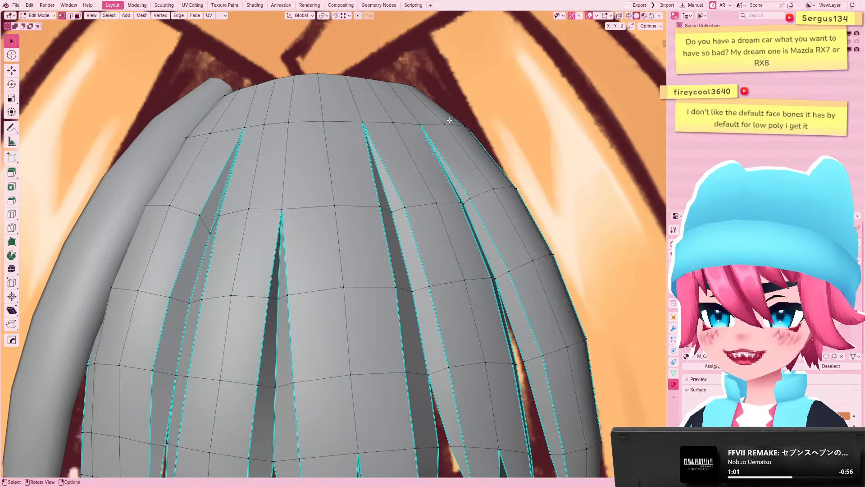
pyautogui.press('g')
pyautogui.click(447, 135)
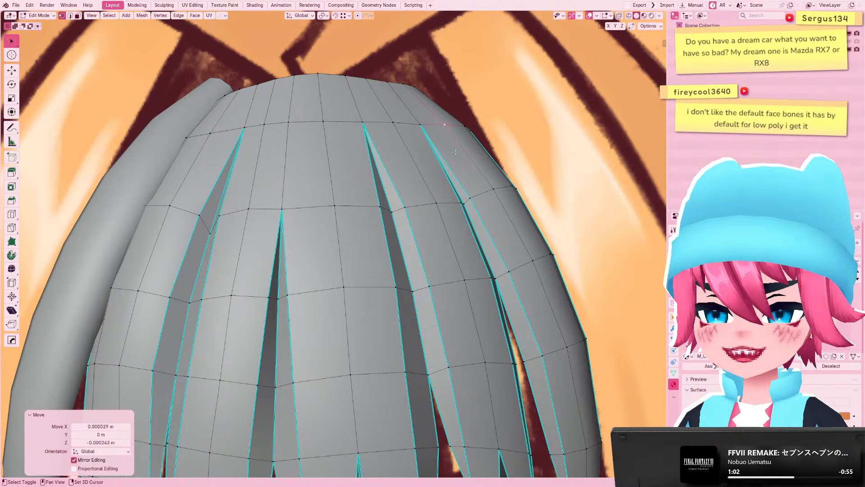
# Switch the bangs mesh to Sculpt Mode for shaping with the Grab brush
pyautogui.press('Tab')
pyautogui.click(403, 138)
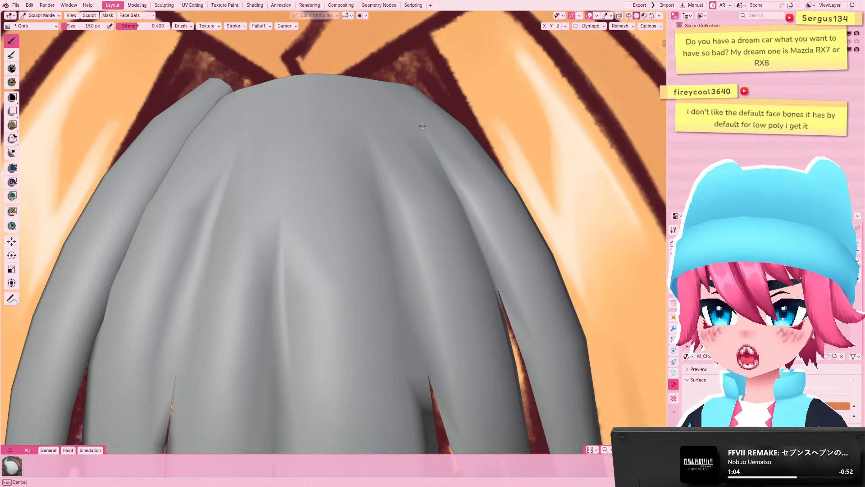
# Compare the bangs' upper area between material preview and solid shading
pyautogui.press('z')
pyautogui.click(426, 139)
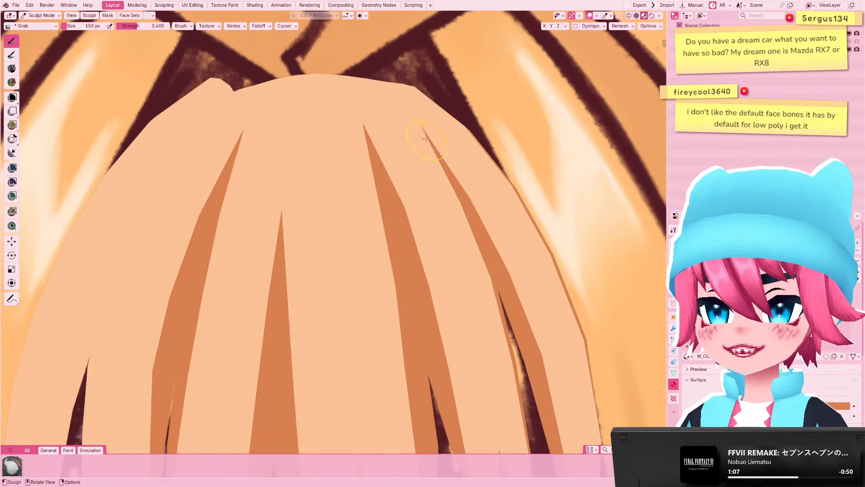
pyautogui.press('z')
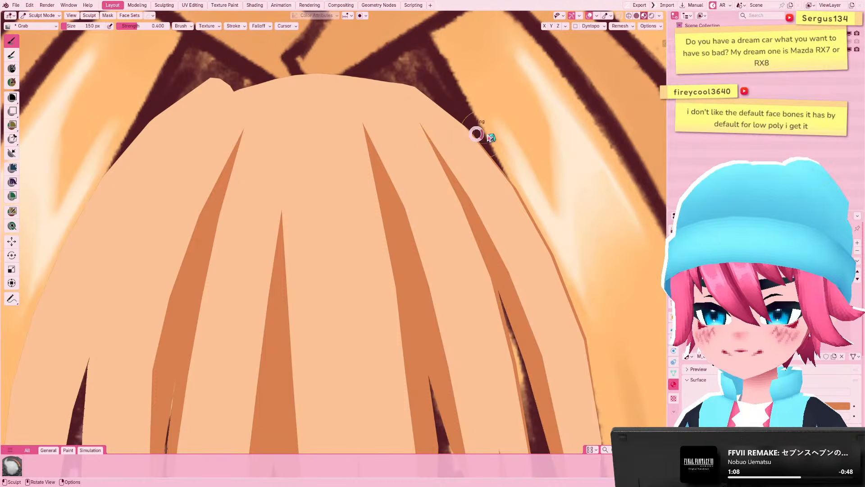
pyautogui.click(482, 135)
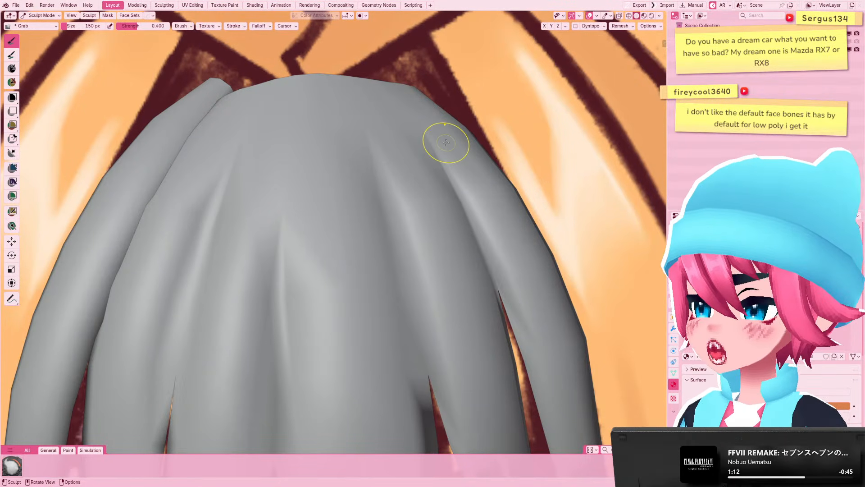
pyautogui.press('z')
pyautogui.click(367, 153)
pyautogui.press('z')
pyautogui.click(433, 195)
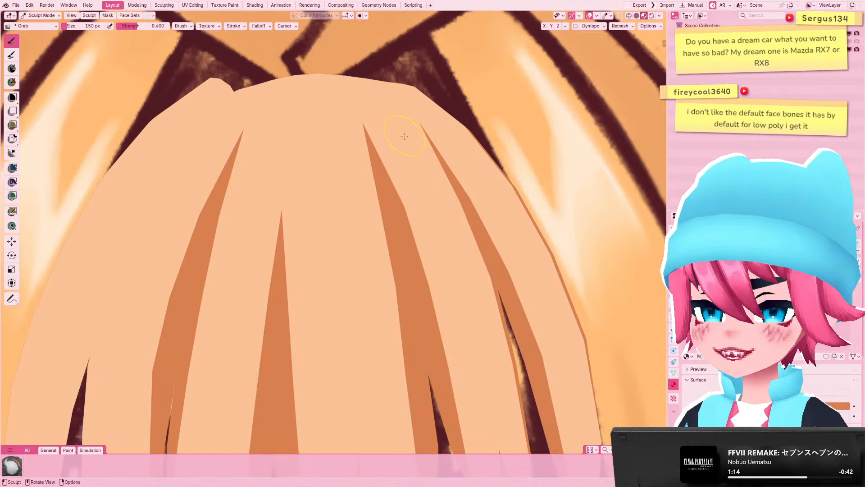
# Return to Edit Mode, select the bangs' upper edge loop and even it out with the Smooth tool in side view
pyautogui.hotkey('ctrl', 'Tab')
pyautogui.click(390, 104)
pyautogui.keyDown('alt'); pyautogui.click(356, 76); pyautogui.keyUp('alt')
pyautogui.moveTo(356, 77); pyautogui.dragTo(389, 141, button='middle')
pyautogui.press('KP_3')
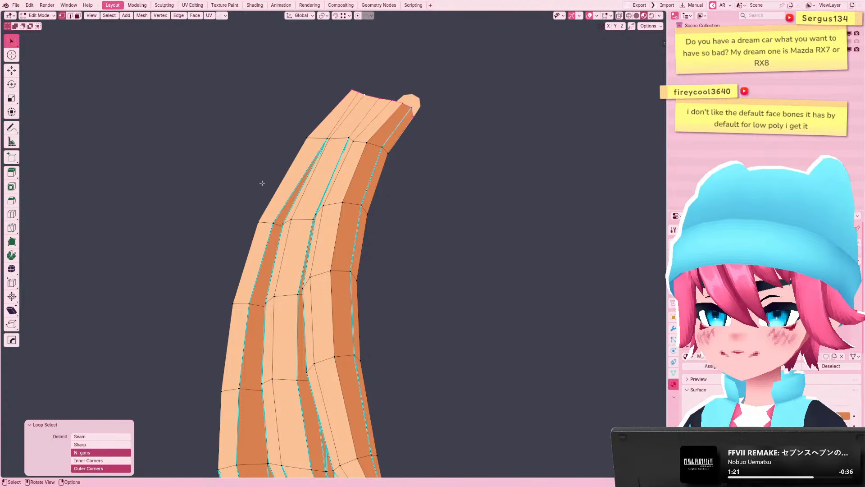
pyautogui.click(12, 269)
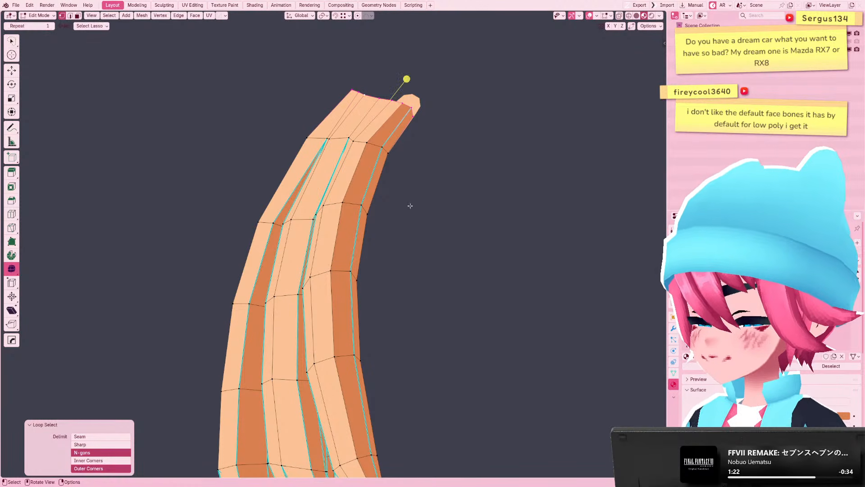
pyautogui.keyDown('shift'); pyautogui.moveTo(410, 202); pyautogui.dragTo(355, 278, button='middle'); pyautogui.keyUp('shift')
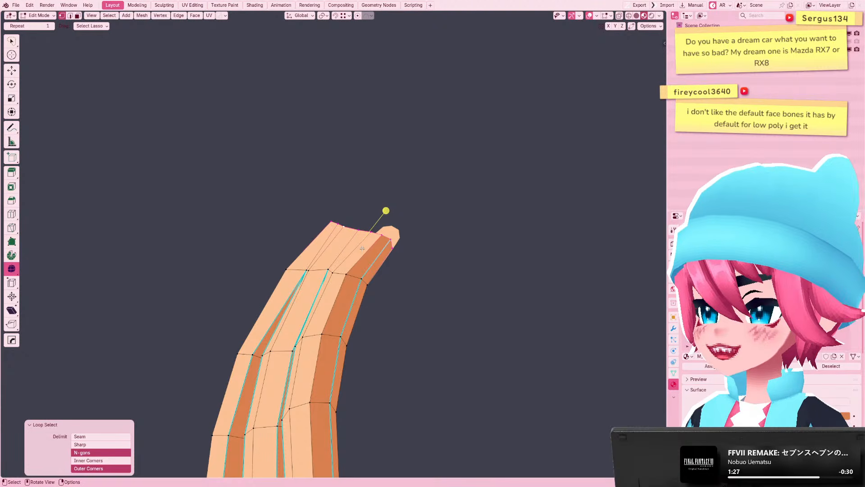
pyautogui.moveTo(387, 211)
pyautogui.mouseDown()
pyautogui.moveTo(490, 190)
pyautogui.moveTo(532, 158)
pyautogui.moveTo(387, 212)
pyautogui.moveTo(309, 212)
pyautogui.mouseUp()
# Move vertices along the bangs' upper edge in side view, shifting the front ones about -0.0020 m in Y and 0.0006 m in Z
pyautogui.press('g')
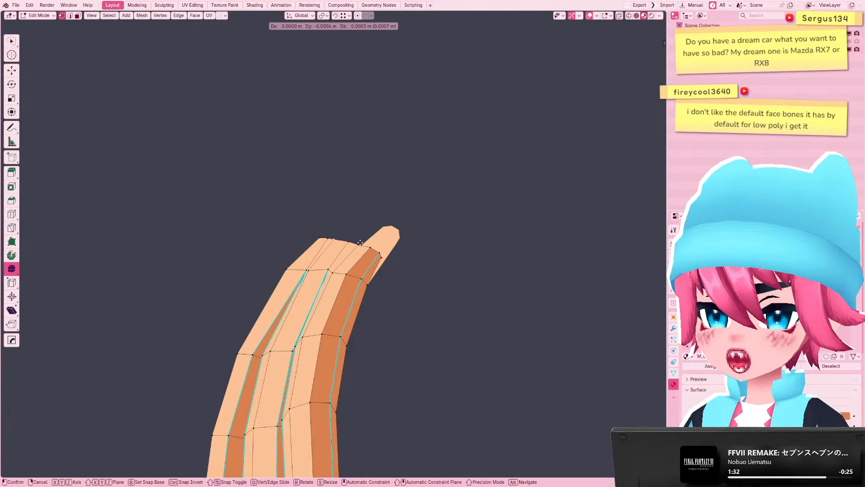
pyautogui.click(358, 242)
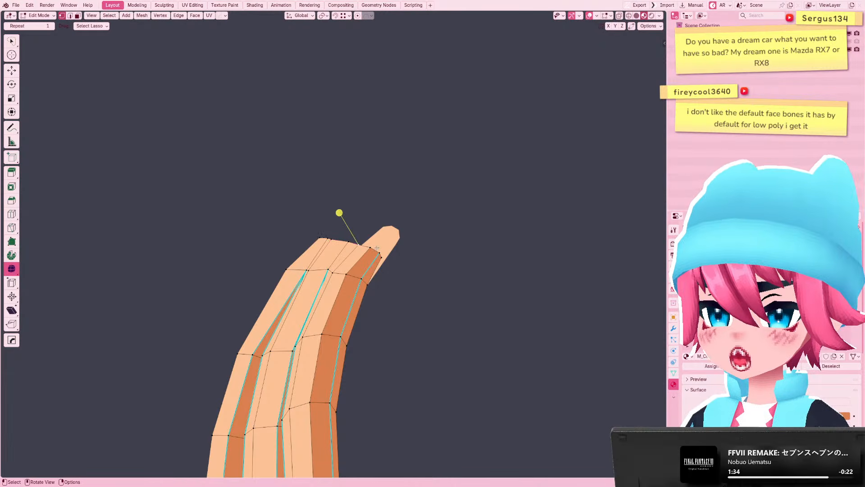
pyautogui.press('g')
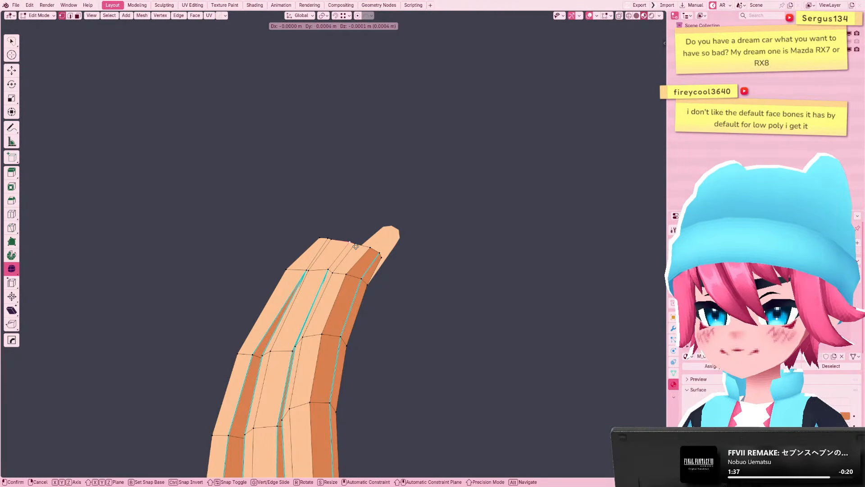
pyautogui.click(356, 247)
pyautogui.scroll(2, 356, 246)
pyautogui.press('g')
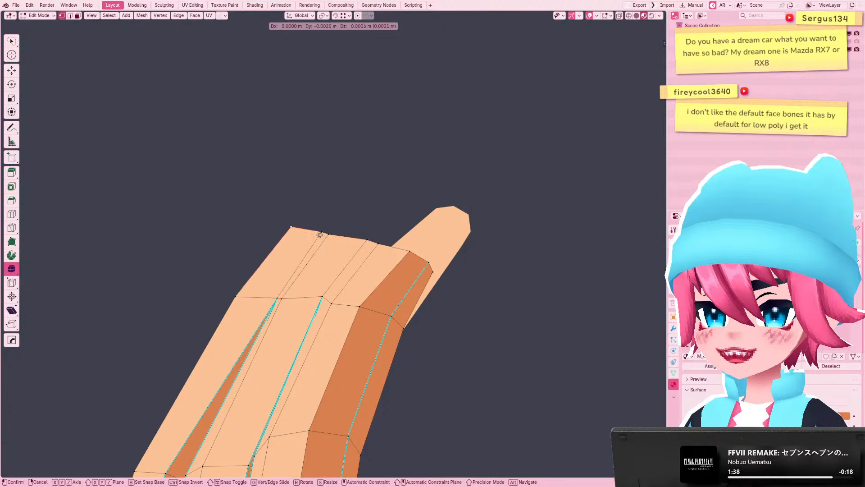
pyautogui.click(320, 235)
# Adjust individual vertices along the upper edge from the opposite side, raising one behind the front corner by about 0.0012 m
pyautogui.moveTo(320, 235); pyautogui.dragTo(325, 235, button='middle')
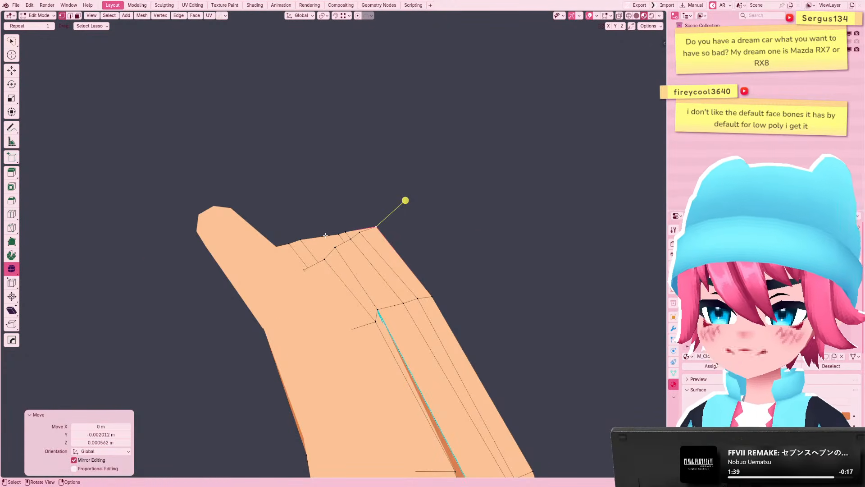
pyautogui.click(353, 238)
pyautogui.click(362, 234)
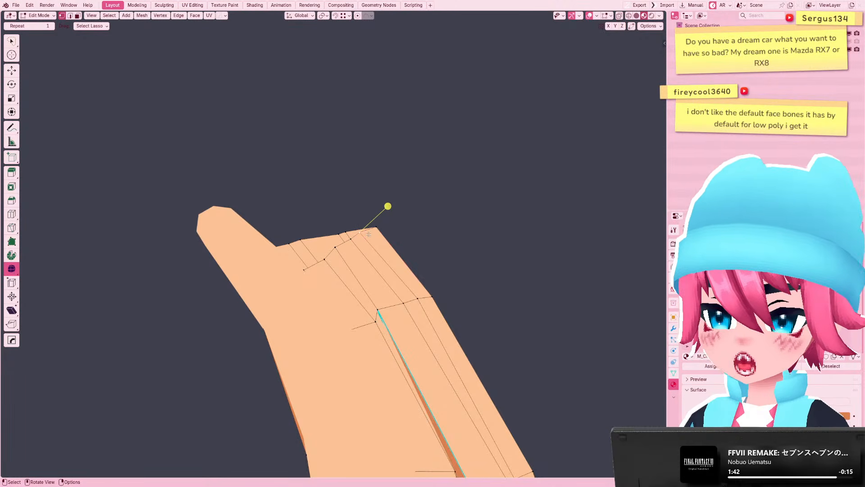
pyautogui.press('g')
pyautogui.click(364, 236)
pyautogui.click(328, 262)
pyautogui.press('g')
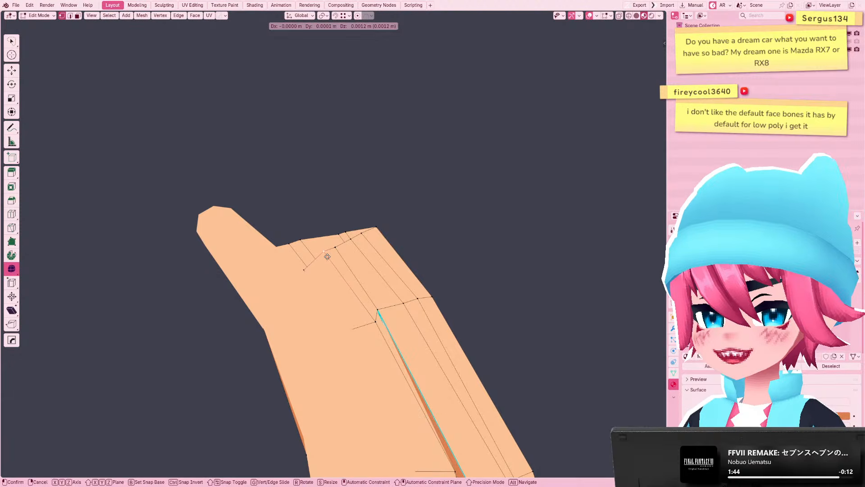
pyautogui.click(326, 255)
pyautogui.click(307, 269)
pyautogui.press('g')
pyautogui.press('w')
# Hide everything except the bangs and return to editing them in front view
pyautogui.press('Tab')
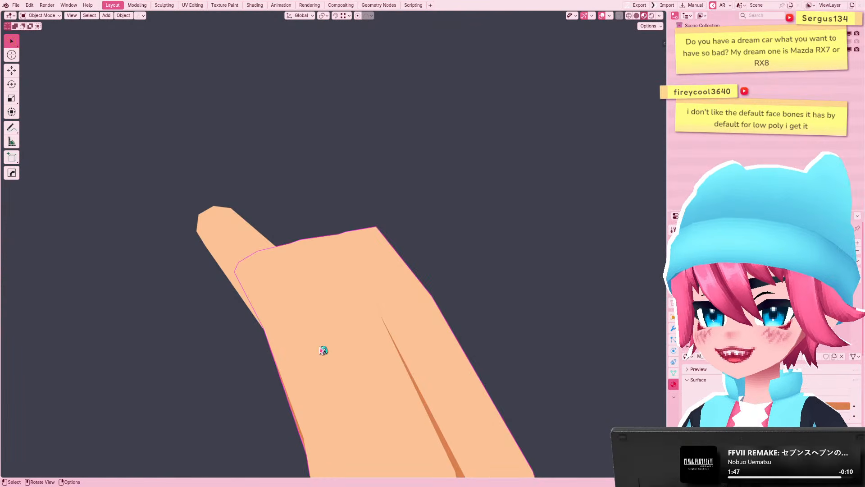
pyautogui.hotkey('shift', 'h')
pyautogui.press('Tab')
pyautogui.moveTo(280, 304); pyautogui.dragTo(368, 305, button='middle')
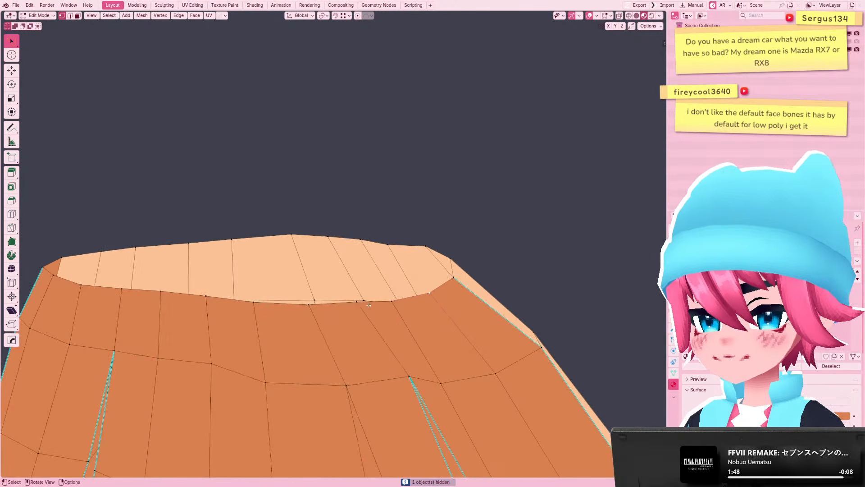
pyautogui.press('KP_1')
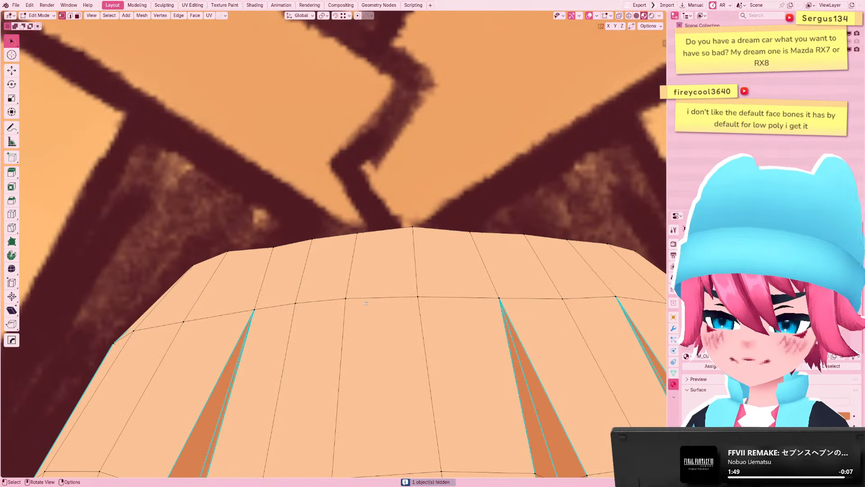
# Move the outer part of the bangs' upper edge about 0.0002 m sideways and 0.0011 m down
pyautogui.click(225, 245)
pyautogui.press('g')
pyautogui.click(245, 243)
pyautogui.scroll(-1, 252, 242)
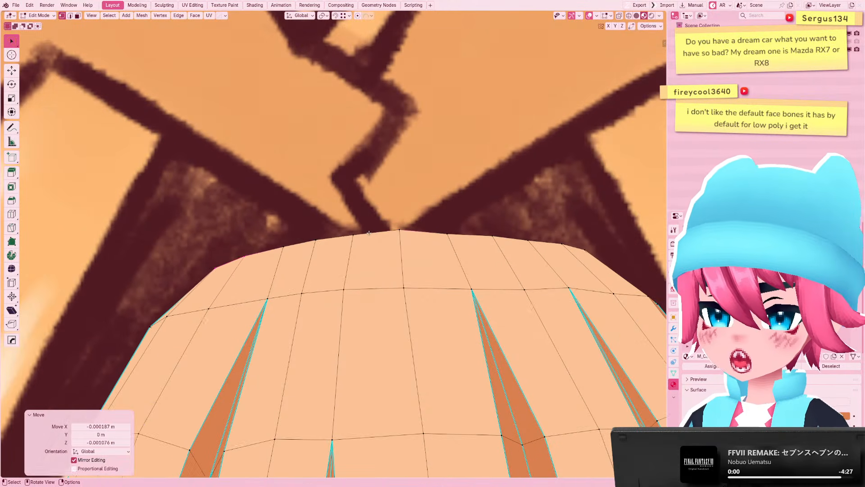
# Lower the upper edge's centre vertex by about 0.0005 m and slide the vertex below it by a factor of about 0.028
pyautogui.click(403, 239)
pyautogui.press('g')
pyautogui.press('g')
pyautogui.click(406, 240)
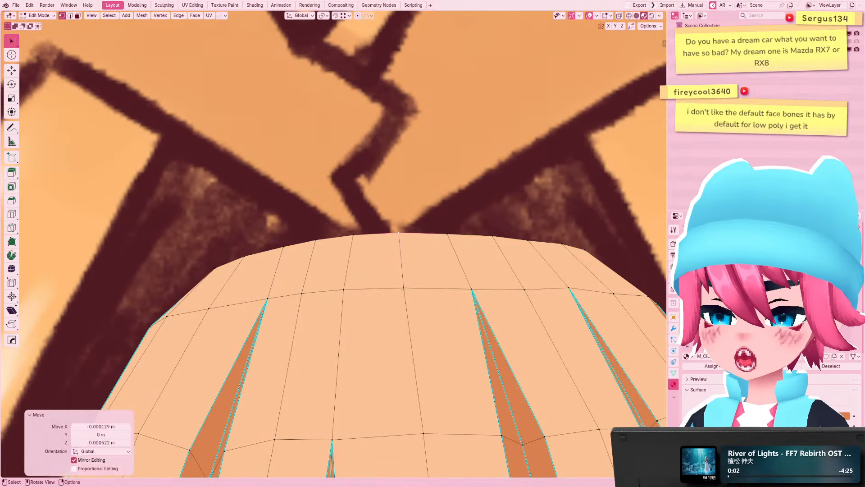
# Slide the vertex at the outermost gap's upper tip along its edge by a factor of about 0.021
pyautogui.keyDown('shift'); pyautogui.moveTo(502, 262); pyautogui.dragTo(430, 237, button='middle'); pyautogui.keyUp('shift')
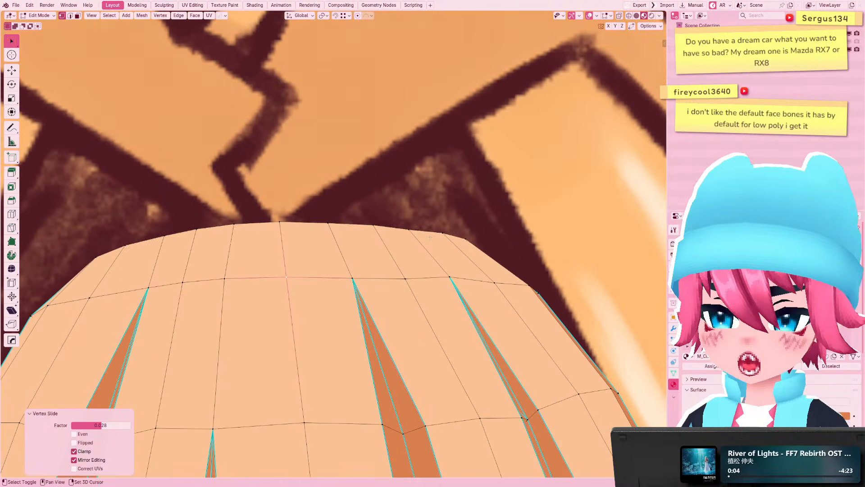
pyautogui.click(448, 276)
pyautogui.press('g')
pyautogui.press('g')
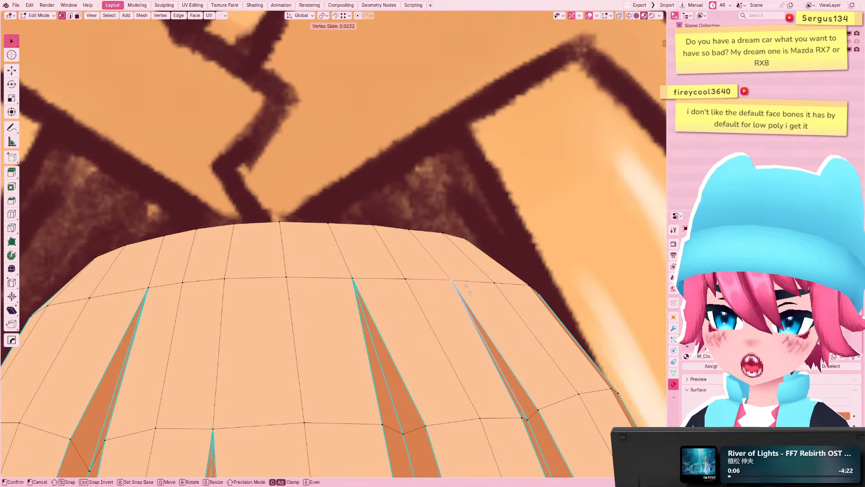
pyautogui.click(468, 289)
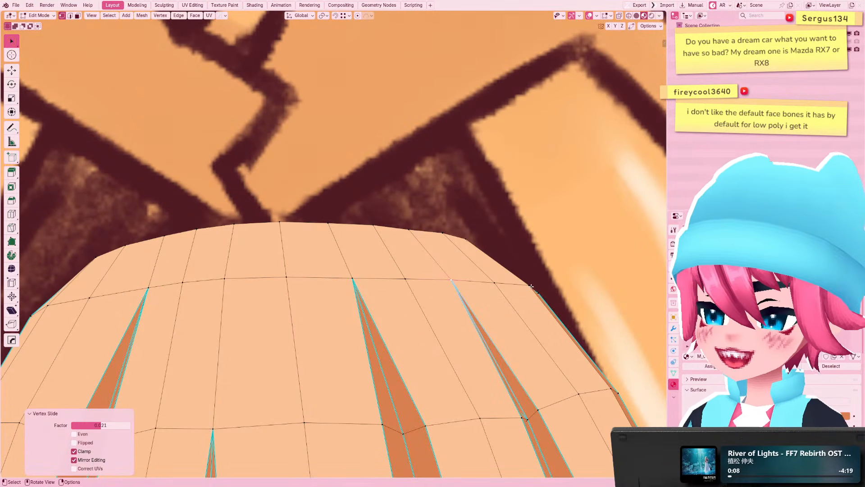
# Slide the upper tip vertex of the gap on the opposite half by a factor of about 0.013
pyautogui.scroll(-8, 531, 286)
pyautogui.moveTo(394, 277); pyautogui.dragTo(383, 323, button='middle')
pyautogui.scroll(2, 351, 292)
pyautogui.click(328, 295)
pyautogui.press('g')
pyautogui.press('g')
pyautogui.click(367, 299)
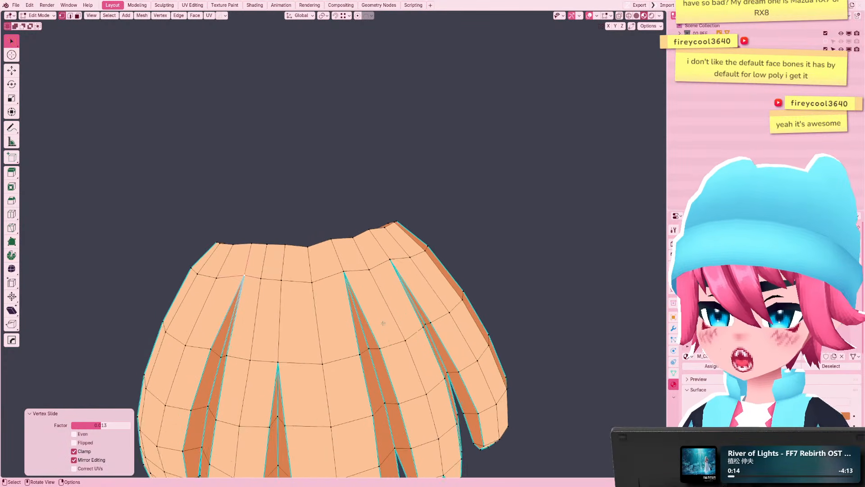
# Slide the upper tip vertices of the three tall gaps together along their edges by a factor of about 0.049
pyautogui.scroll(3, 383, 323)
pyautogui.keyDown('shift'); pyautogui.click(352, 292); pyautogui.keyUp('shift')
pyautogui.press('g')
pyautogui.press('g')
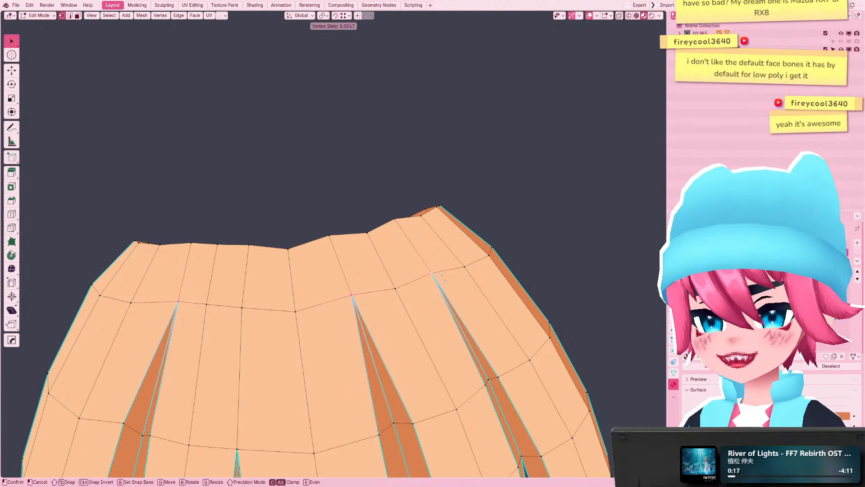
pyautogui.click(444, 280)
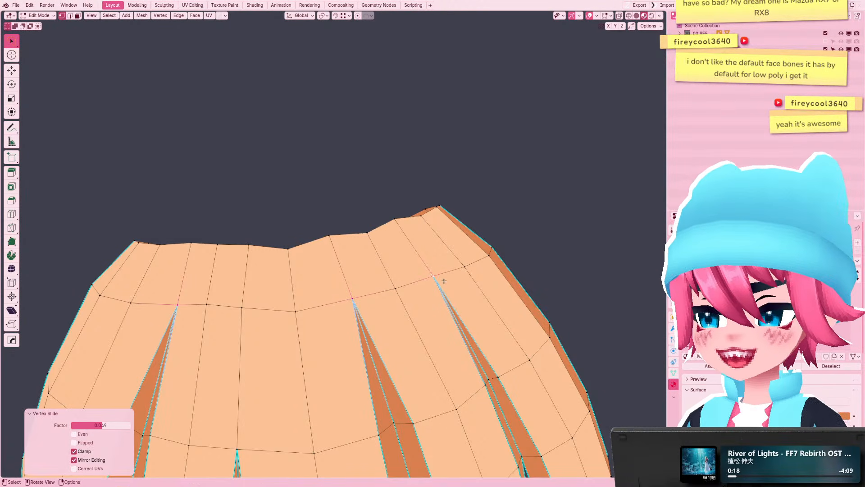
# Move an upper edge vertex beside the centre peak by about 0.0001 m in Y and -0.0002 m in Z
pyautogui.press('KP_1')
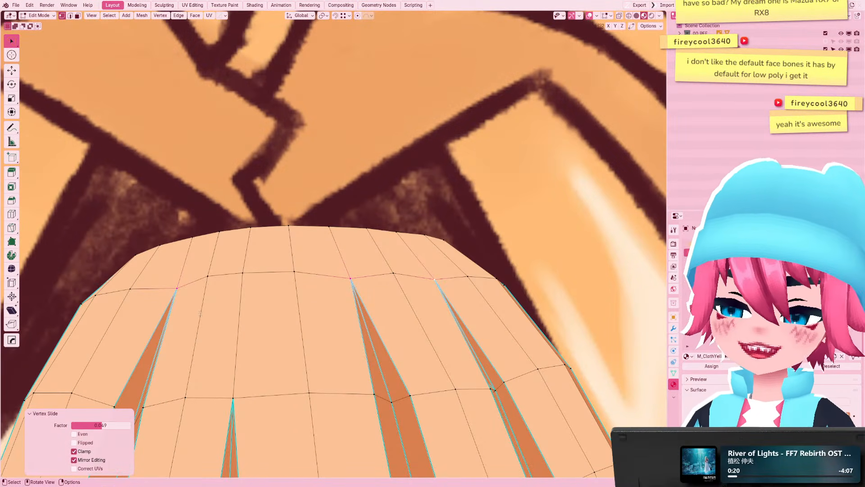
pyautogui.click(183, 287)
pyautogui.scroll(-2, 350, 269)
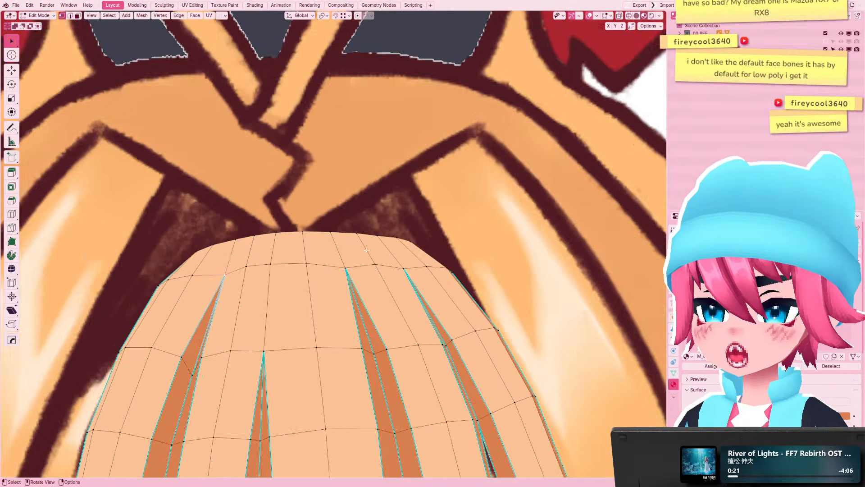
pyautogui.keyDown('ctrl'); pyautogui.click(313, 262); pyautogui.keyUp('ctrl')
pyautogui.moveTo(313, 263); pyautogui.dragTo(311, 228, button='middle')
pyautogui.click(312, 228)
pyautogui.click(278, 234)
pyautogui.press('g')
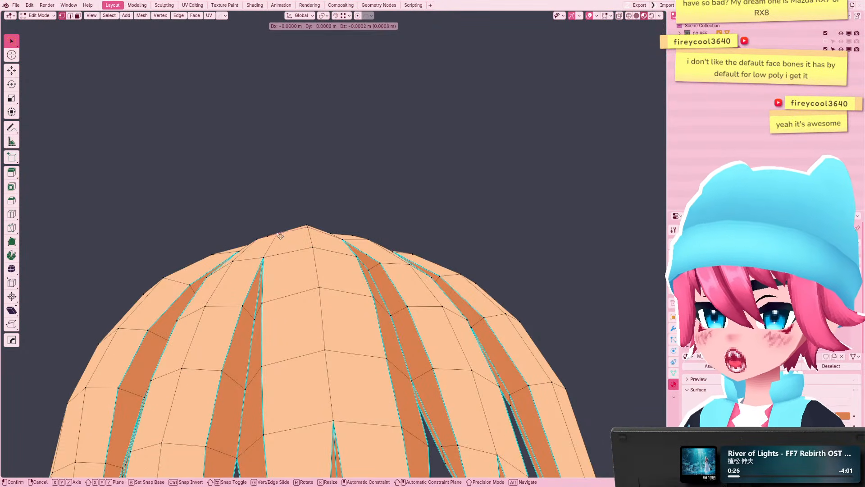
pyautogui.click(279, 236)
# Return to Object Mode and bring the rest of the character back into view
pyautogui.scroll(-6, 327, 234)
pyautogui.press('Tab')
pyautogui.click(421, 191)
pyautogui.moveTo(421, 191); pyautogui.dragTo(374, 306, button='middle')
pyautogui.press('/')
pyautogui.click(314, 336)
pyautogui.keyDown('shift'); pyautogui.moveTo(314, 335); pyautogui.dragTo(361, 255, button='middle'); pyautogui.keyUp('shift')
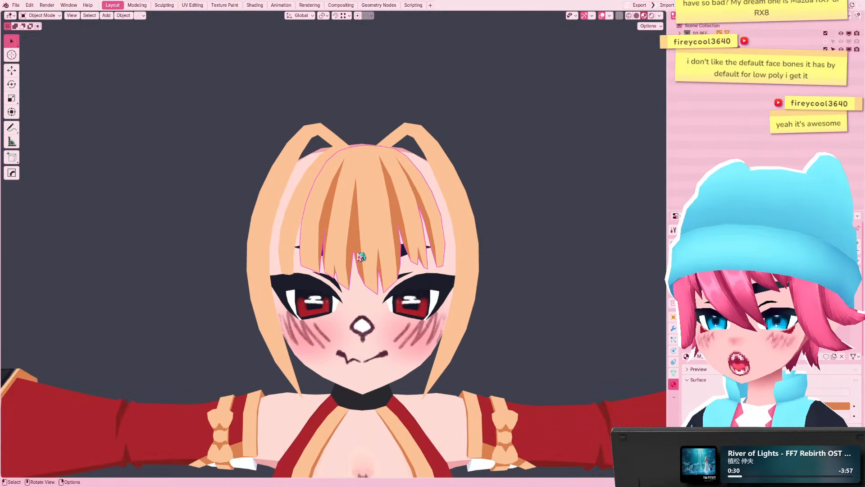
# Check the bangs and the separate side strand against the front reference in wireframe and solid shading
pyautogui.press('KP_1')
pyautogui.scroll(4, 361, 255)
pyautogui.press('z')
pyautogui.click(359, 307)
pyautogui.keyDown('shift'); pyautogui.moveTo(261, 281); pyautogui.dragTo(320, 307, button='middle'); pyautogui.keyUp('shift')
pyautogui.click(305, 320)
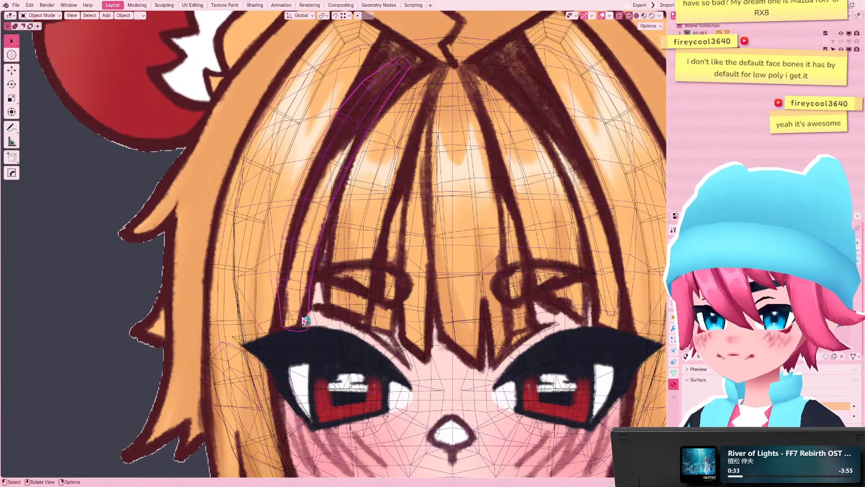
pyautogui.keyDown('shift'); pyautogui.moveTo(373, 343); pyautogui.dragTo(270, 327, button='middle'); pyautogui.keyUp('shift')
pyautogui.press('z')
pyautogui.click(551, 305)
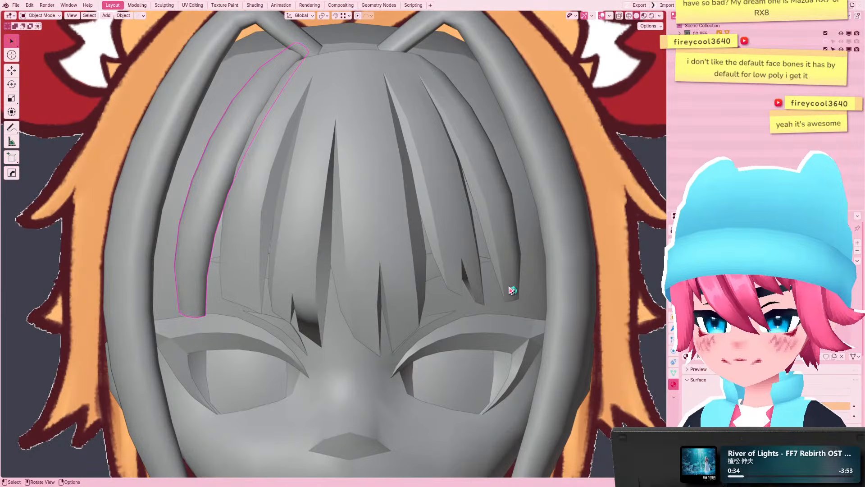
# Select the end vertices of the bangs' outermost strand and rotate them about 25.9° in wireframe view
pyautogui.click(513, 289)
pyautogui.press('Tab')
pyautogui.moveTo(538, 285)
pyautogui.keyDown('ctrl'); pyautogui.mouseDown(button='right')
pyautogui.moveTo(514, 287)
pyautogui.moveTo(528, 309)
pyautogui.mouseUp(button='right'); pyautogui.keyUp('ctrl')
pyautogui.press('z')
pyautogui.press('r')
pyautogui.click(564, 321)
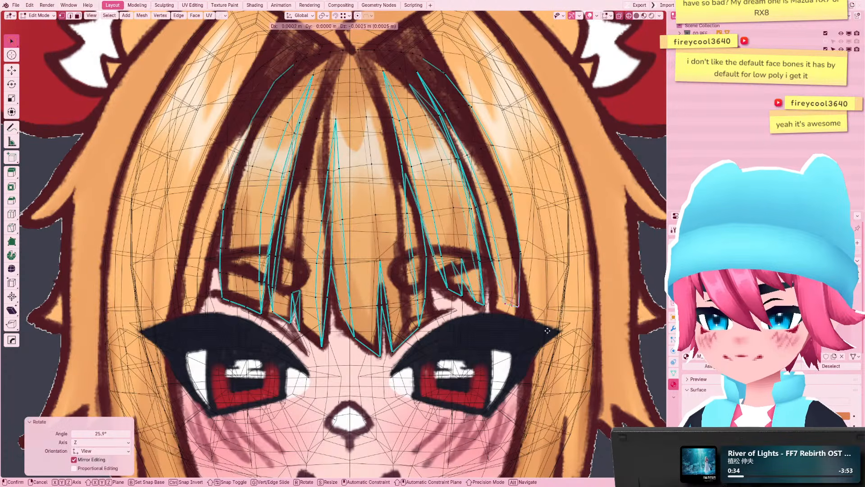
# Move the outermost strand's end vertices about 0.0025 m down and scale them by 1.41
pyautogui.press('g')
pyautogui.click(559, 331)
pyautogui.press('s')
pyautogui.click(594, 326)
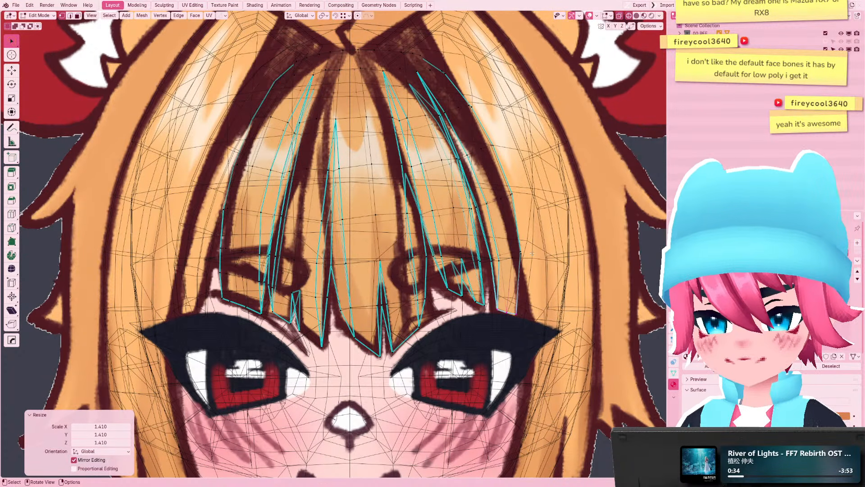
# Slide the end vertex of the bangs' outermost strand along its edge by a factor of about 0.12
pyautogui.press('z')
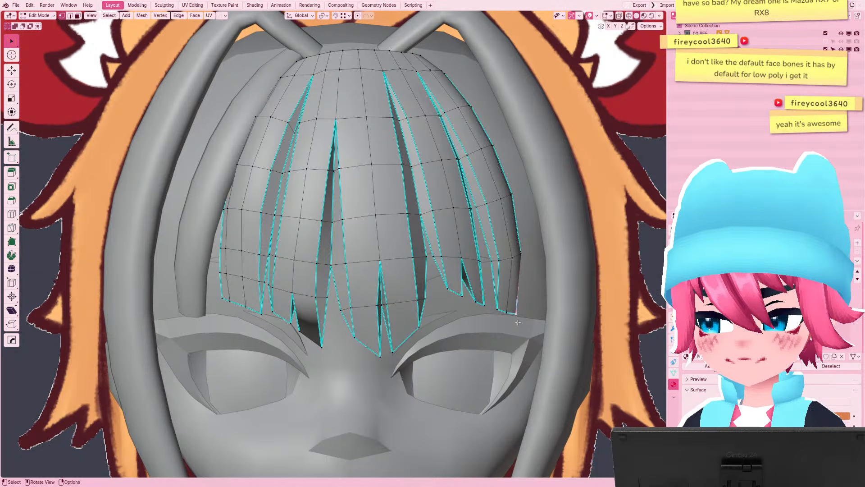
pyautogui.hotkey('shift', 'v')
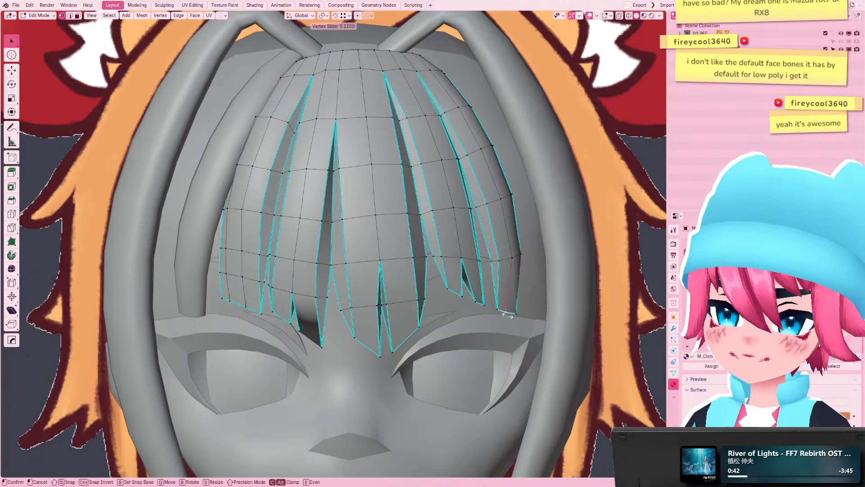
pyautogui.click(507, 315)
# Examine the bangs in Object Mode with shaded and wireframe display against the front reference
pyautogui.scroll(-4, 508, 322)
pyautogui.press('Tab')
pyautogui.press('z')
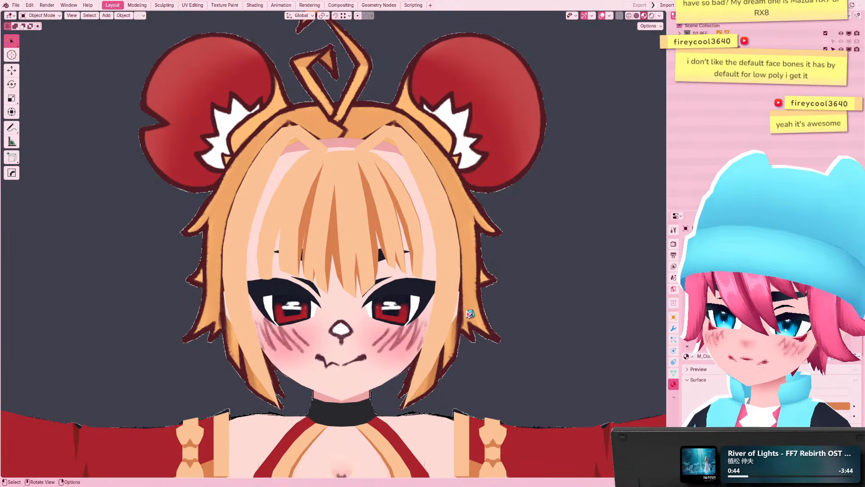
pyautogui.press('z')
pyautogui.scroll(2, 422, 253)
pyautogui.click(448, 235)
pyautogui.press('z')
pyautogui.keyDown('shift'); pyautogui.moveTo(424, 225); pyautogui.dragTo(368, 243, button='middle'); pyautogui.keyUp('shift')
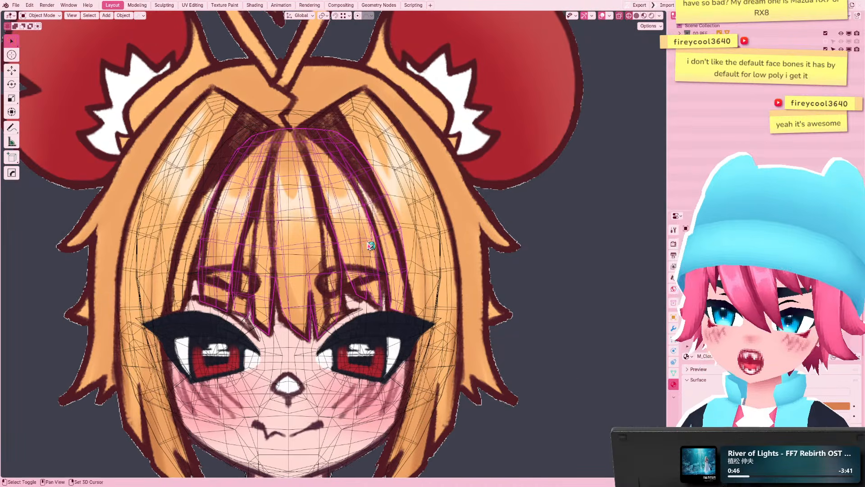
pyautogui.scroll(3, 370, 245)
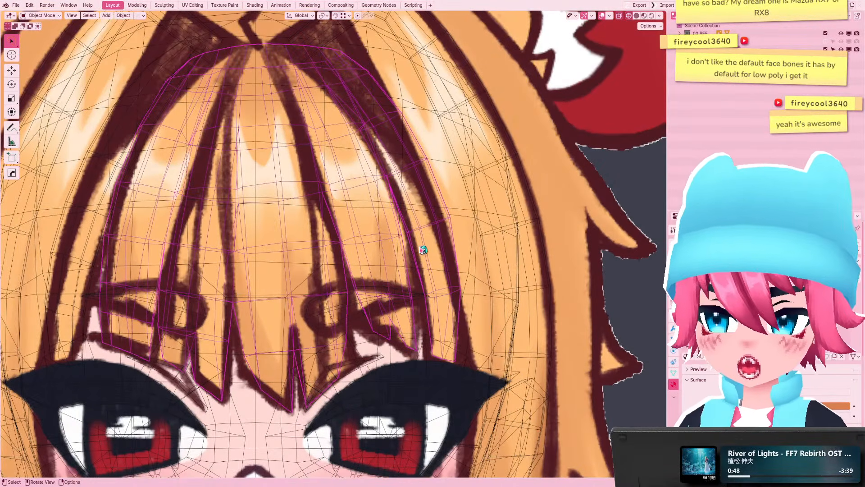
# Merge the selected vertices of the bangs mesh at their center in Edit Mode
pyautogui.press('z')
pyautogui.press('Tab')
pyautogui.moveTo(401, 272); pyautogui.dragTo(314, 213, button='middle')
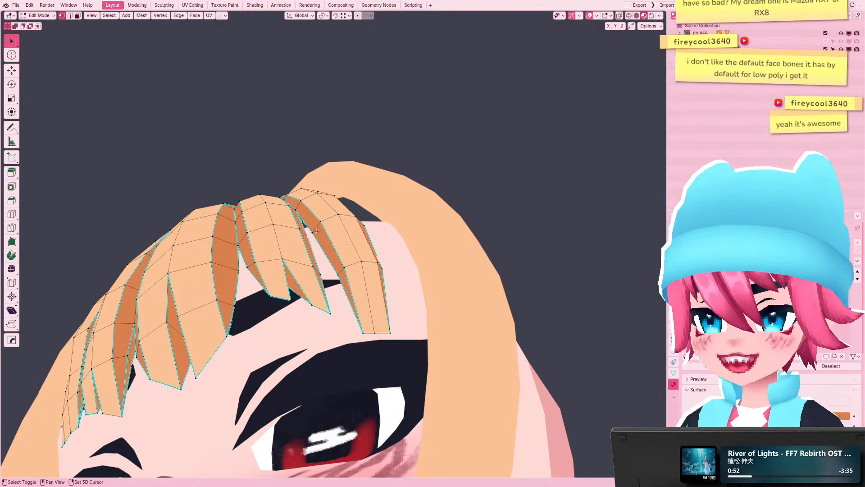
pyautogui.press('m')
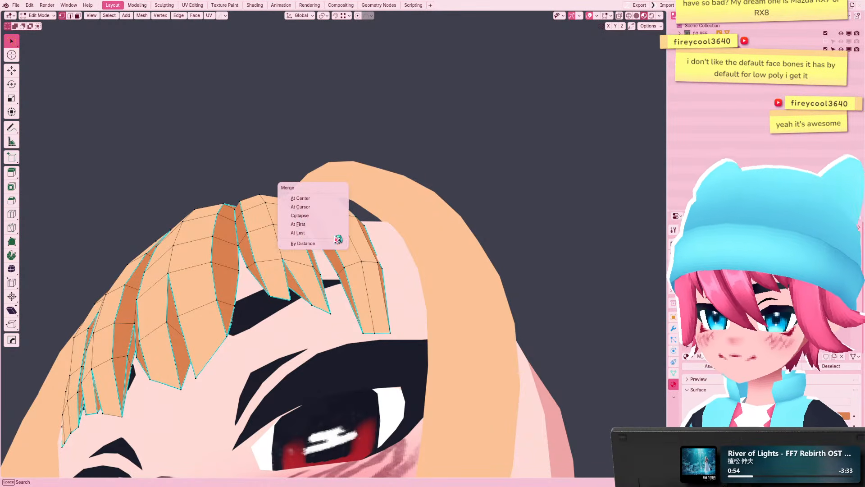
pyautogui.click(331, 201)
pyautogui.moveTo(332, 203); pyautogui.dragTo(370, 296, button='middle')
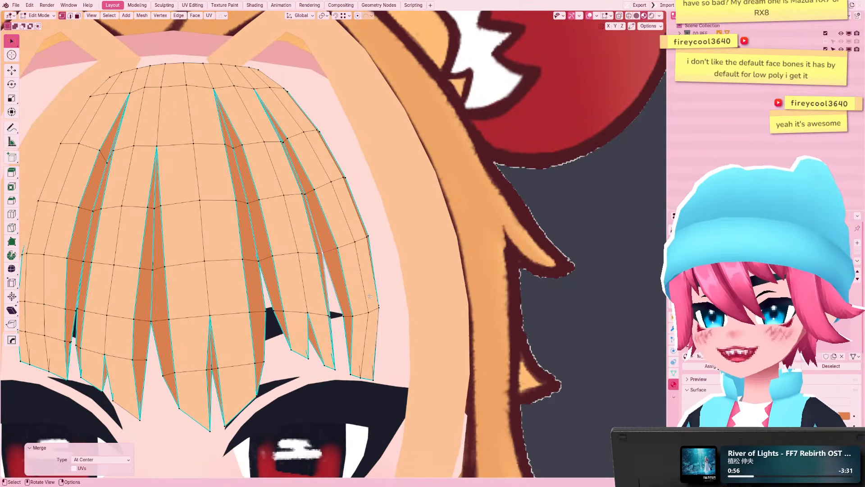
# Slide the lower inner vertex of the bangs' outermost strand along its edge by a factor of about 0.24
pyautogui.press('g')
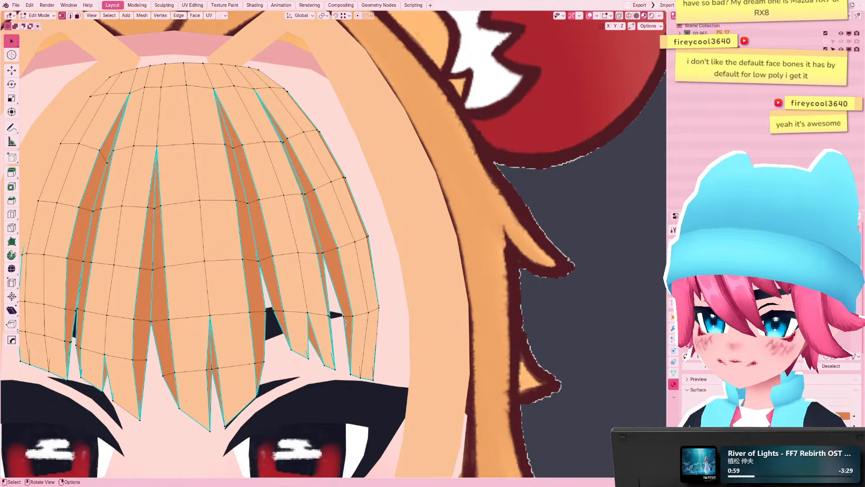
pyautogui.click(350, 324)
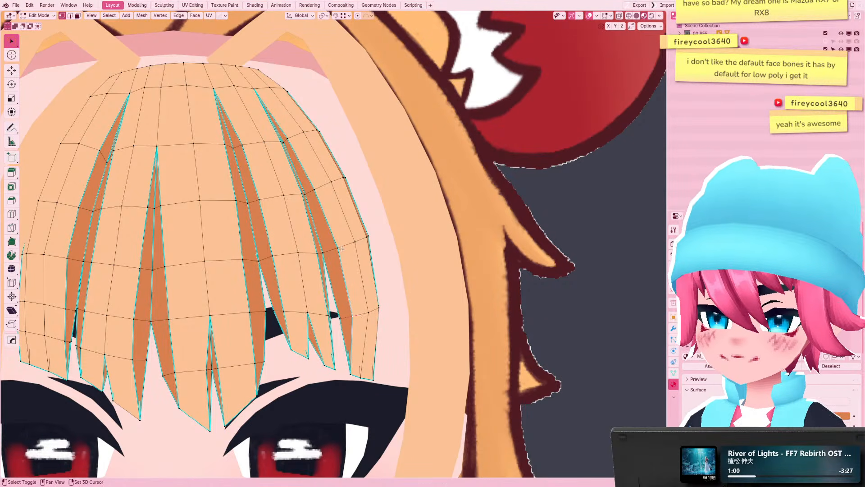
pyautogui.press('g')
pyautogui.press('g')
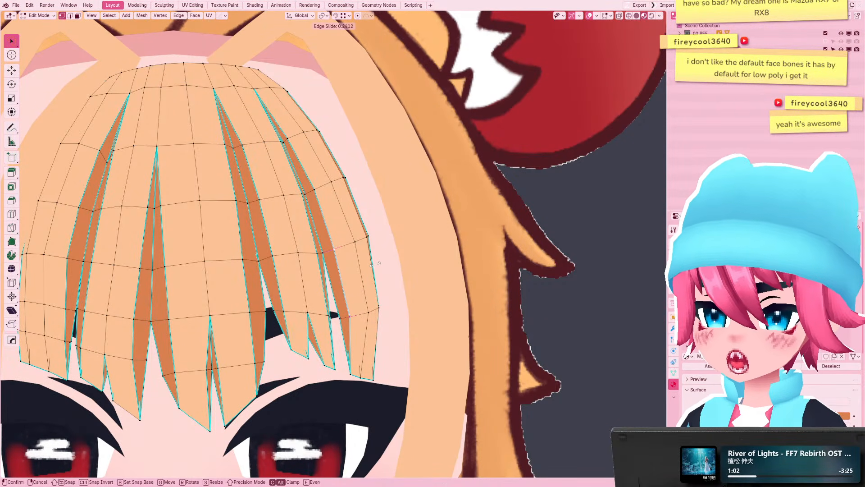
pyautogui.click(375, 264)
# Move the outermost strand's lower inner vertex about 0.00056 m inward and 0.00014 m down, and slide it along its edge
pyautogui.click(351, 318)
pyautogui.press('g')
pyautogui.click(362, 316)
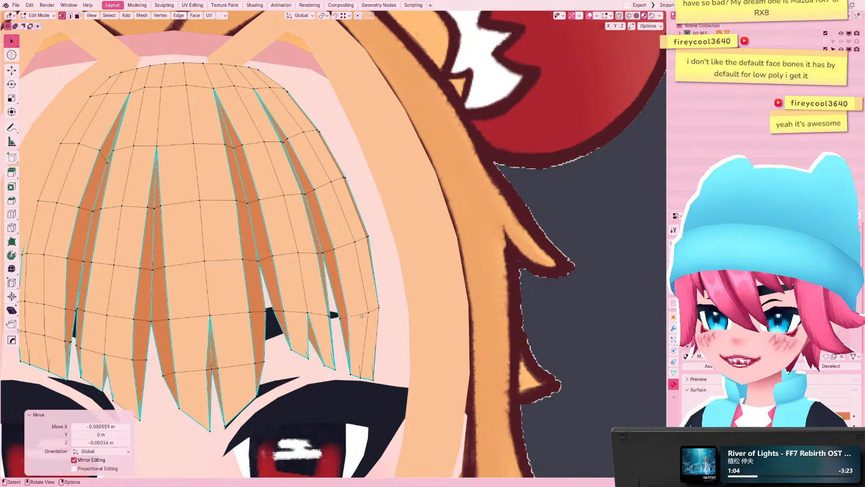
pyautogui.press('g')
pyautogui.press('g')
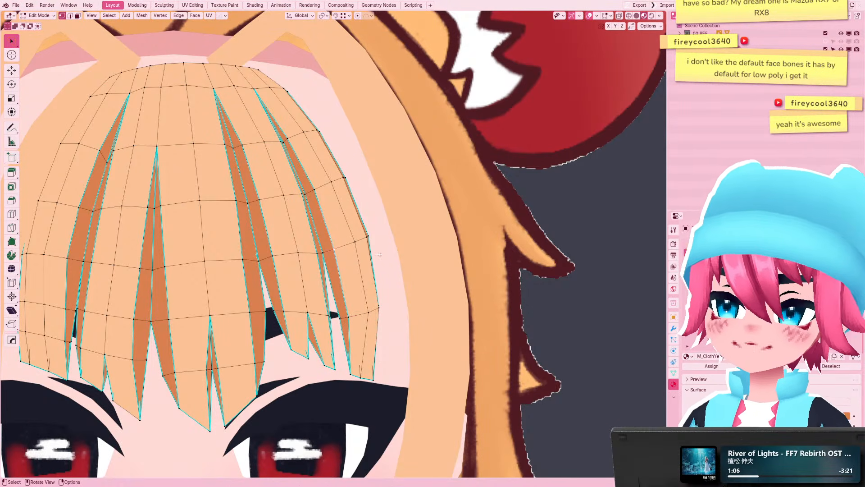
pyautogui.click(374, 255)
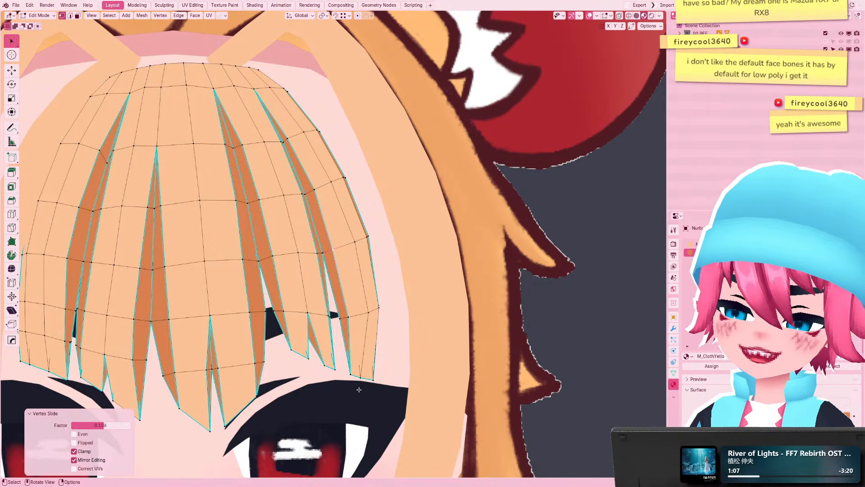
# Slide the middle end vertex of the outermost strand by about 0.16, adjust its position freely, and return to Object Mode
pyautogui.click(360, 374)
pyautogui.press('g')
pyautogui.press('g')
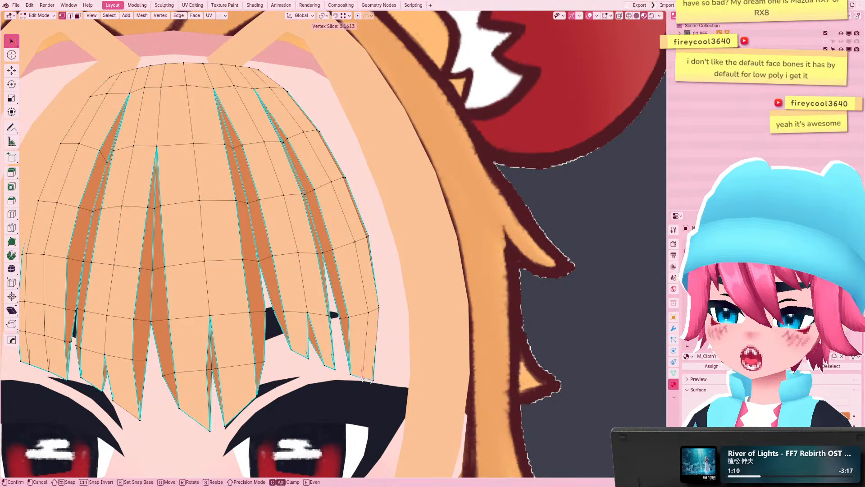
pyautogui.click(367, 380)
pyautogui.press('g')
pyautogui.click(373, 381)
pyautogui.click(377, 381)
pyautogui.scroll(-6, 447, 249)
pyautogui.press('Tab')
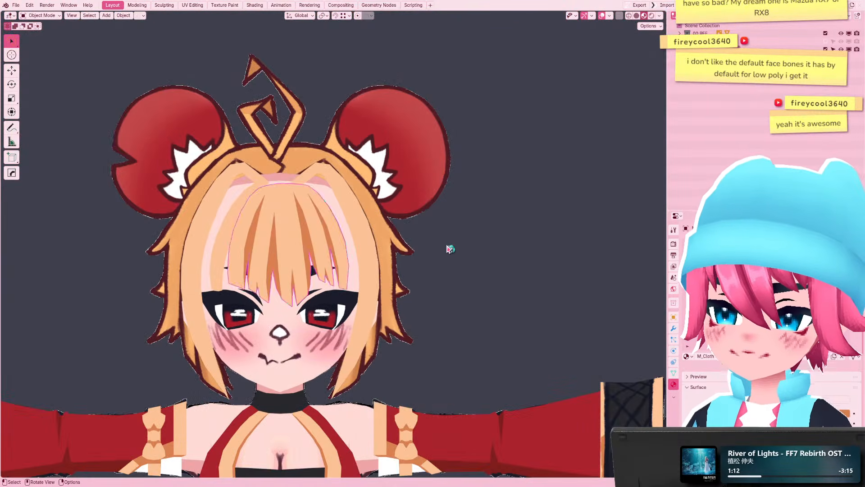
# Select the lower edge loop across the bangs' outermost strand and shift it slightly along the Y axis
pyautogui.scroll(-4, 451, 248)
pyautogui.moveTo(461, 246); pyautogui.dragTo(397, 298, button='middle')
pyautogui.scroll(5, 334, 299)
pyautogui.press('Tab')
pyautogui.keyDown('alt'); pyautogui.click(365, 288); pyautogui.keyUp('alt')
pyautogui.press('g')
pyautogui.press('y')
pyautogui.click(360, 295)
# Select the tip vertices of the outermost strand and move them along the Y axis
pyautogui.moveTo(346, 325); pyautogui.dragTo(371, 344)
pyautogui.moveTo(371, 343); pyautogui.dragTo(424, 262, button='middle')
pyautogui.press('g')
pyautogui.press('y')
pyautogui.click(360, 338)
# Move the outer tip vertex of the outermost strand about -0.00055 m along the Y axis
pyautogui.scroll(2, 424, 262)
pyautogui.click(353, 346)
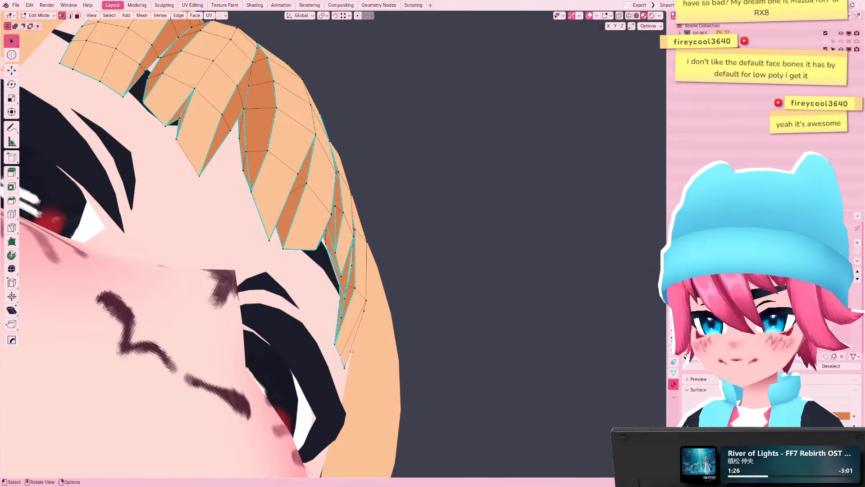
pyautogui.moveTo(353, 346); pyautogui.dragTo(371, 359, button='middle')
pyautogui.press('g')
pyautogui.press('y')
pyautogui.click(369, 359)
pyautogui.scroll(-6, 392, 396)
pyautogui.moveTo(444, 311); pyautogui.dragTo(407, 374, button='middle')
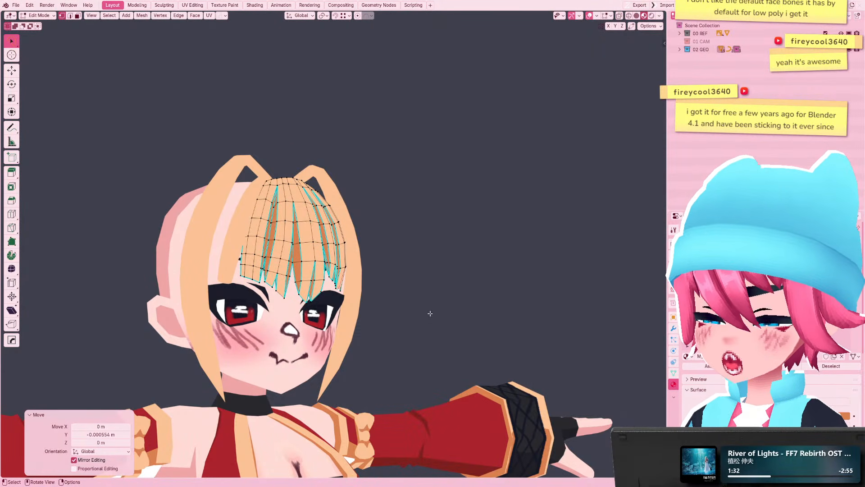
# Hide the long face-framing side strand and reopen the bangs in Edit Mode in the side view
pyautogui.moveTo(430, 314); pyautogui.dragTo(346, 237, button='middle')
pyautogui.scroll(4, 381, 313)
pyautogui.click(374, 279)
pyautogui.moveTo(396, 349); pyautogui.dragTo(384, 433, button='middle')
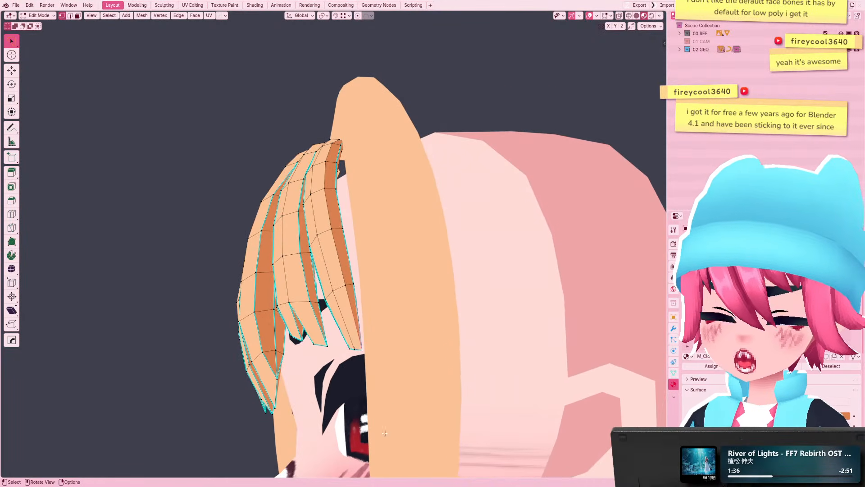
pyautogui.press('Tab')
pyautogui.click(413, 334)
pyautogui.press('h')
pyautogui.press('KP_3')
pyautogui.scroll(3, 350, 351)
pyautogui.click(338, 349)
pyautogui.press('Tab')
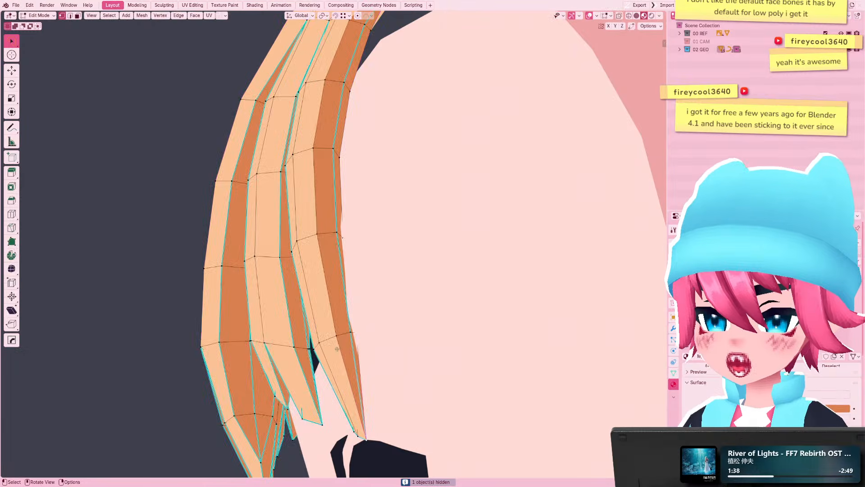
# Move the lower edge loop of the bangs' outermost strand about -0.0016 m along the Y axis
pyautogui.keyDown('shift'); pyautogui.moveTo(337, 349); pyautogui.dragTo(324, 333, button='middle'); pyautogui.keyUp('shift')
pyautogui.keyDown('alt'); pyautogui.click(325, 321); pyautogui.keyUp('alt')
pyautogui.press('g')
pyautogui.press('y')
pyautogui.click(359, 323)
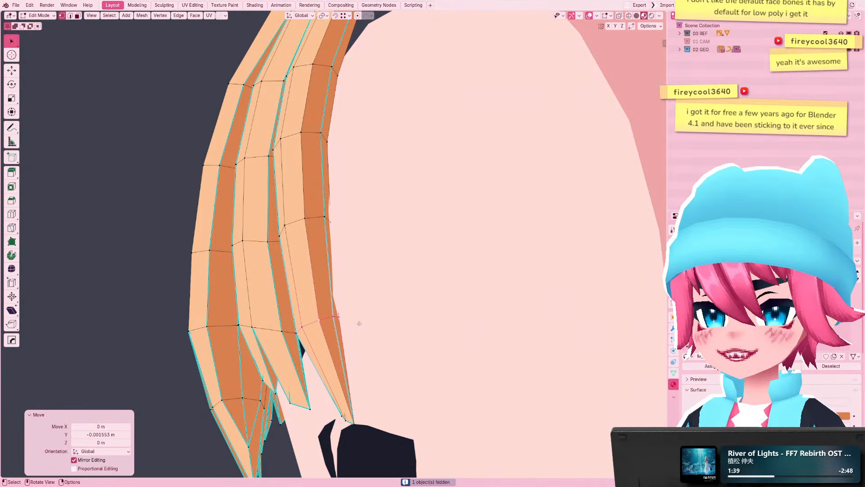
# Move the outermost strand's tip vertex about 0.0006 m along the Y axis
pyautogui.click(360, 424)
pyautogui.press('g')
pyautogui.press('y')
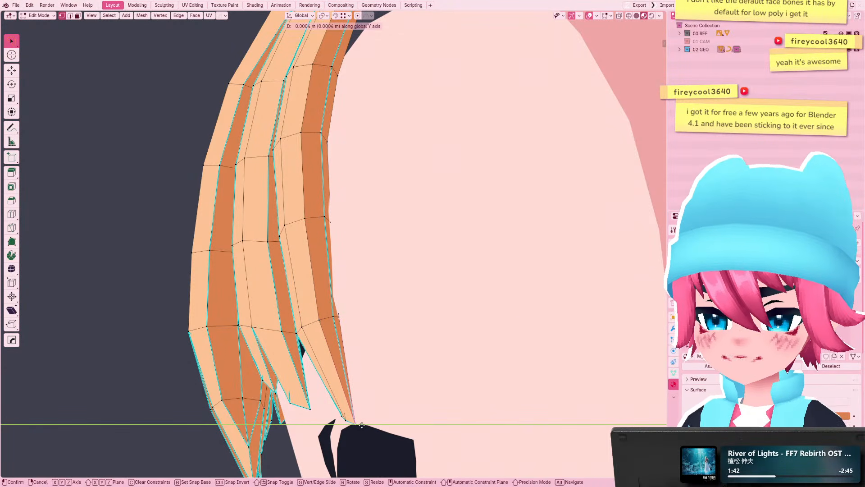
pyautogui.click(361, 424)
# Shift the next edge loop up the outermost strand along the Y axis and return to Object Mode
pyautogui.moveTo(360, 419); pyautogui.dragTo(343, 285, button='middle')
pyautogui.keyDown('alt'); pyautogui.click(338, 283); pyautogui.keyUp('alt')
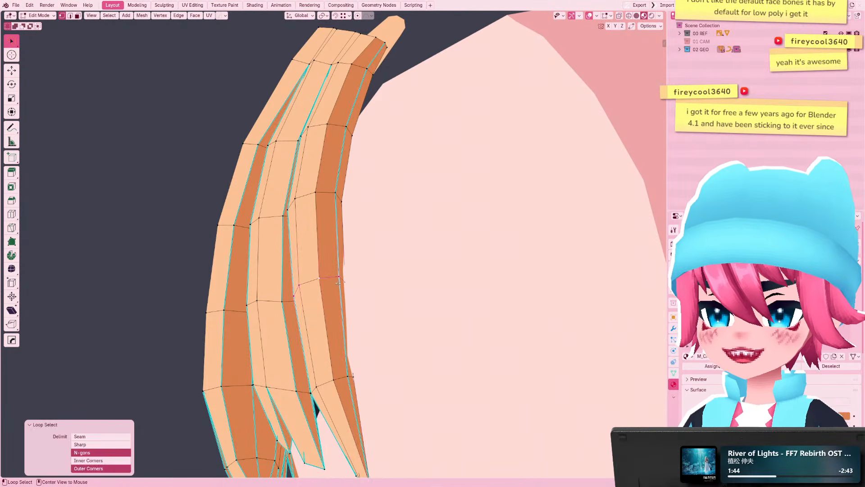
pyautogui.press('g')
pyautogui.press('y')
pyautogui.click(349, 288)
pyautogui.scroll(-8, 349, 288)
pyautogui.press('Tab')
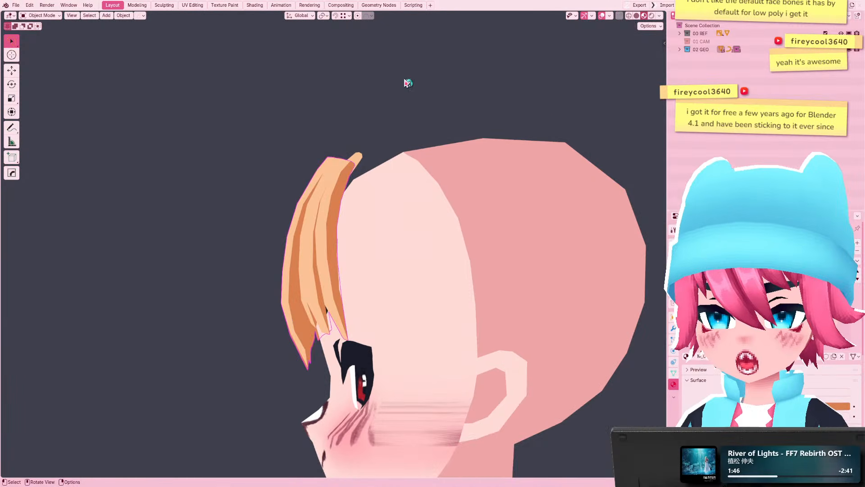
# Save Hammy_V3.blend and check the bangs from the front against the character reference
pyautogui.moveTo(407, 141); pyautogui.dragTo(420, 244, button='middle')
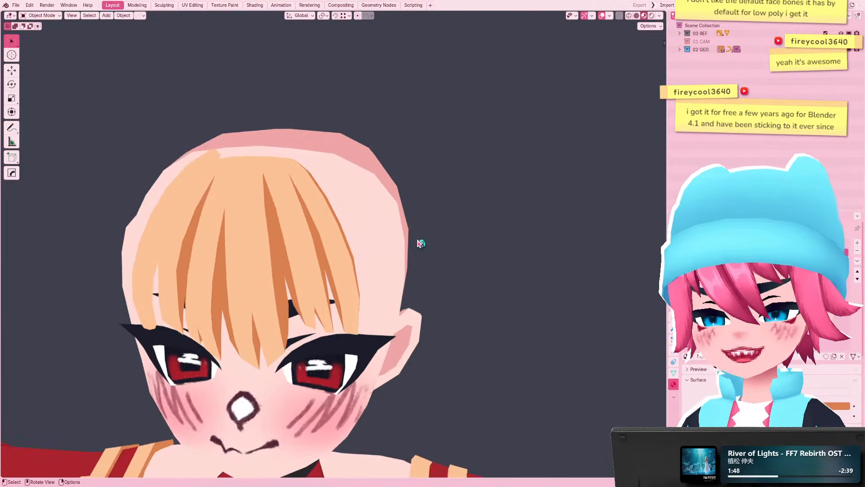
pyautogui.press('KP_1')
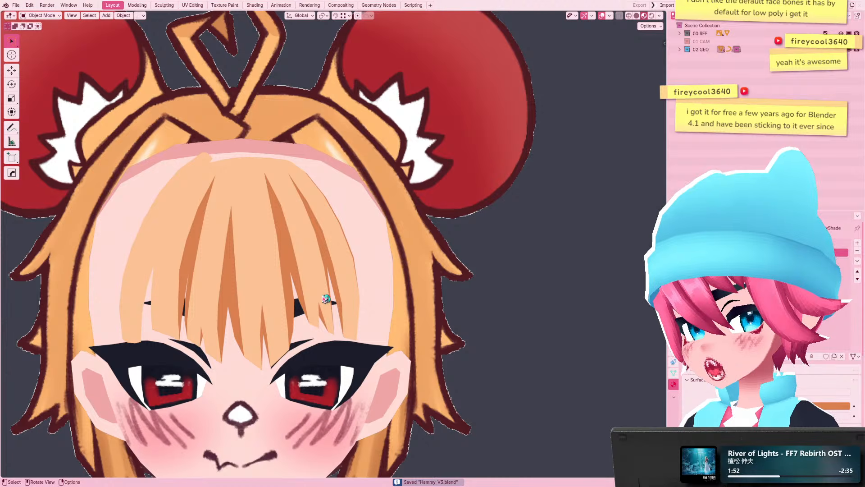
pyautogui.scroll(-5, 325, 298)
pyautogui.scroll(4, 390, 272)
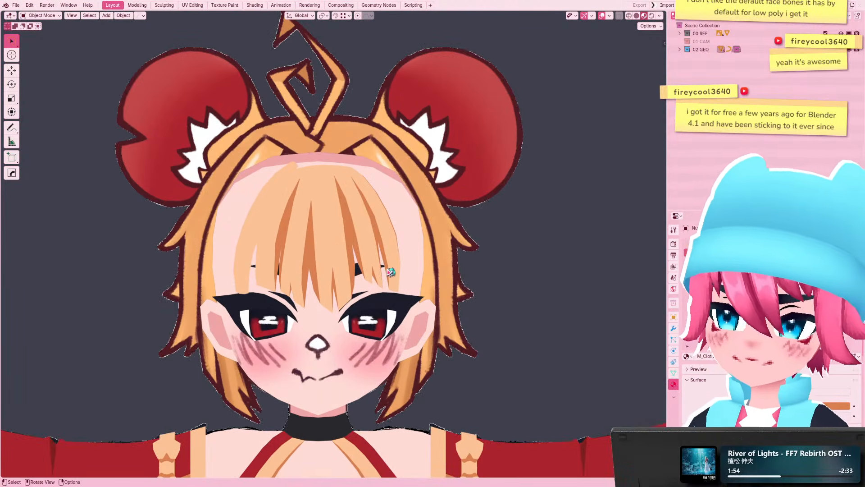
pyautogui.scroll(-5, 393, 277)
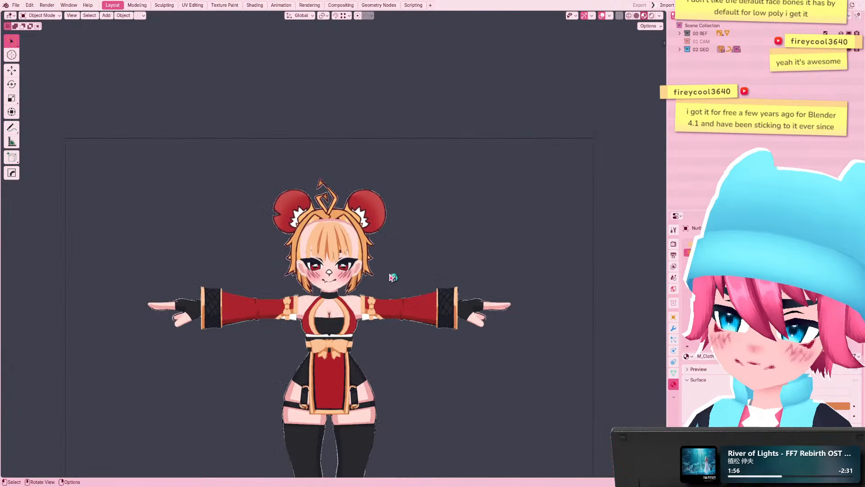
pyautogui.scroll(7, 393, 277)
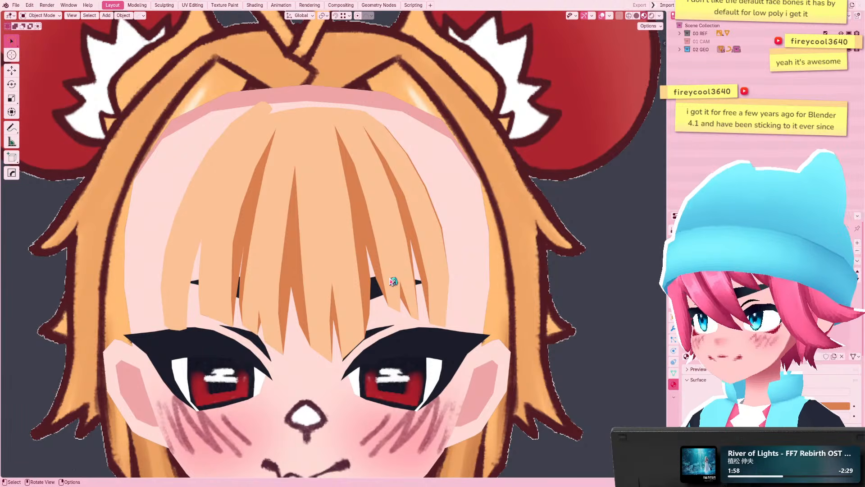
# Check the bangs mesh against the reference in wireframe, and move the outermost strand's end vertices about 0.0018 m inward and 0.0006 m up
pyautogui.click(429, 293)
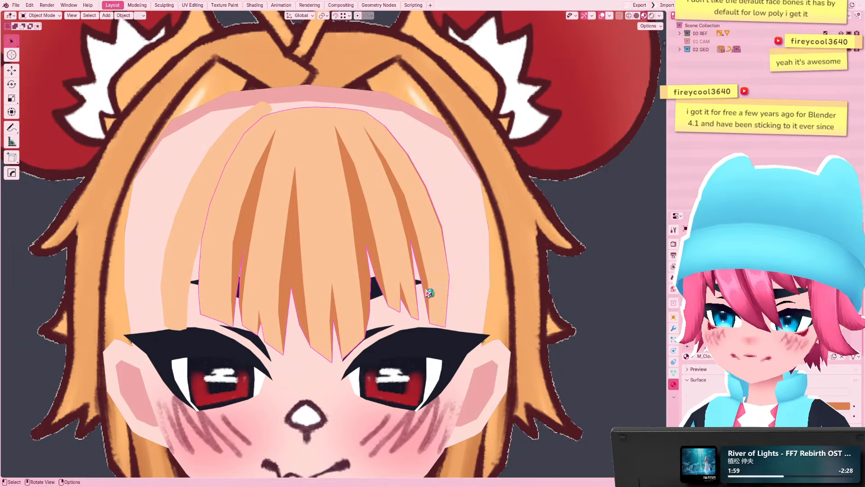
pyautogui.press('Tab')
pyautogui.scroll(-3, 429, 292)
pyautogui.moveTo(429, 293)
pyautogui.mouseDown(button='middle')
pyautogui.moveTo(396, 294)
pyautogui.moveTo(447, 296)
pyautogui.mouseUp(button='middle')
pyautogui.press('KP_1')
pyautogui.hotkey('shift', 'z')
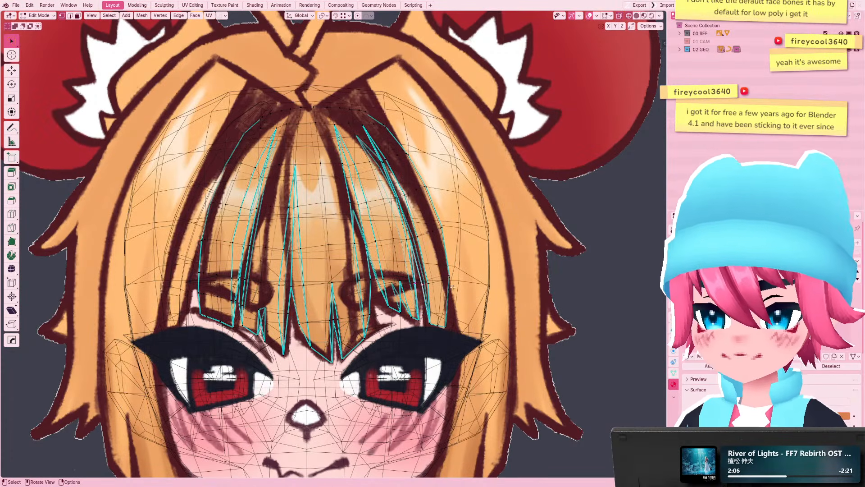
pyautogui.hotkey('shift', 'z')
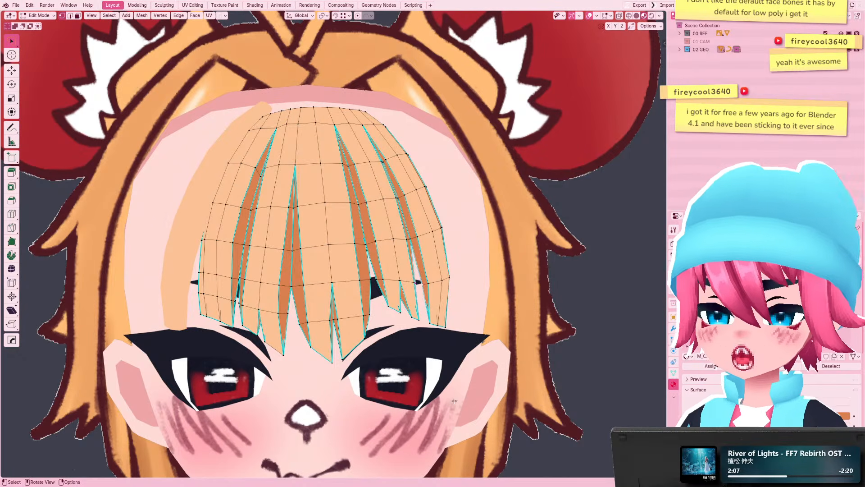
pyautogui.press('m')
pyautogui.click(463, 297)
pyautogui.moveTo(423, 318); pyautogui.dragTo(459, 332)
pyautogui.press('g')
pyautogui.click(457, 332)
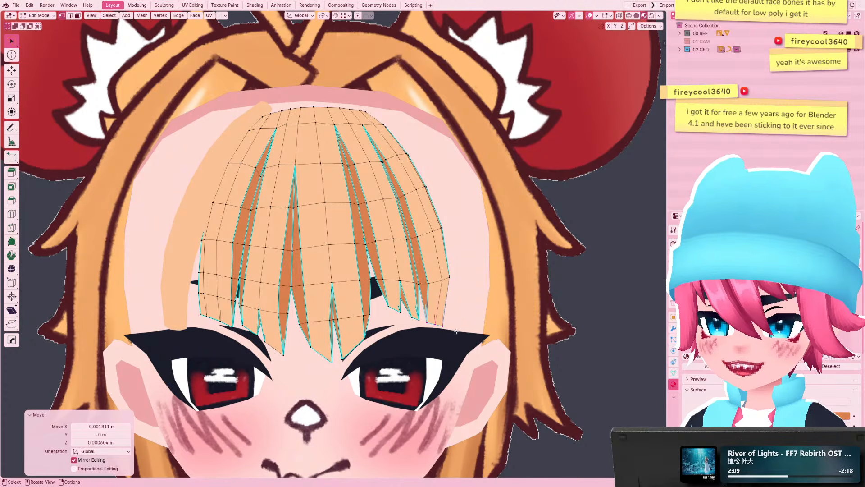
# Reposition the inner vertex above the outermost strand's end and return to Object Mode to inspect the bangs
pyautogui.click(429, 285)
pyautogui.press('g')
pyautogui.click(440, 288)
pyautogui.press('Tab')
pyautogui.scroll(-6, 479, 232)
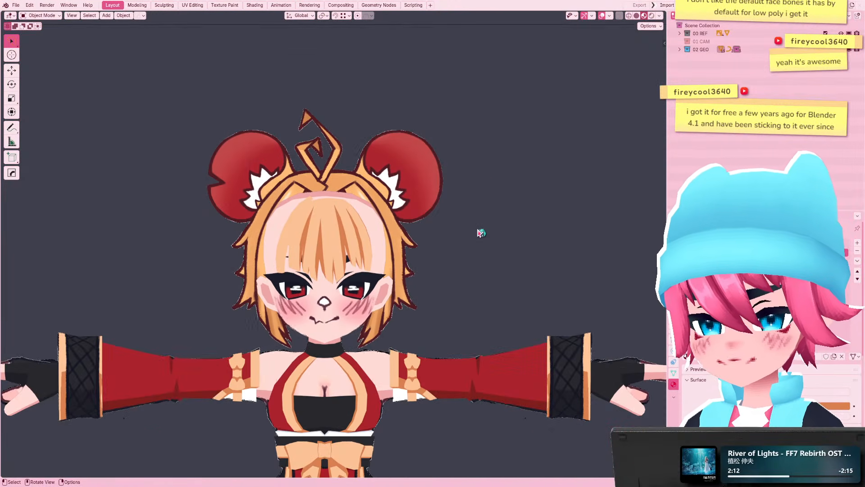
pyautogui.scroll(8, 357, 280)
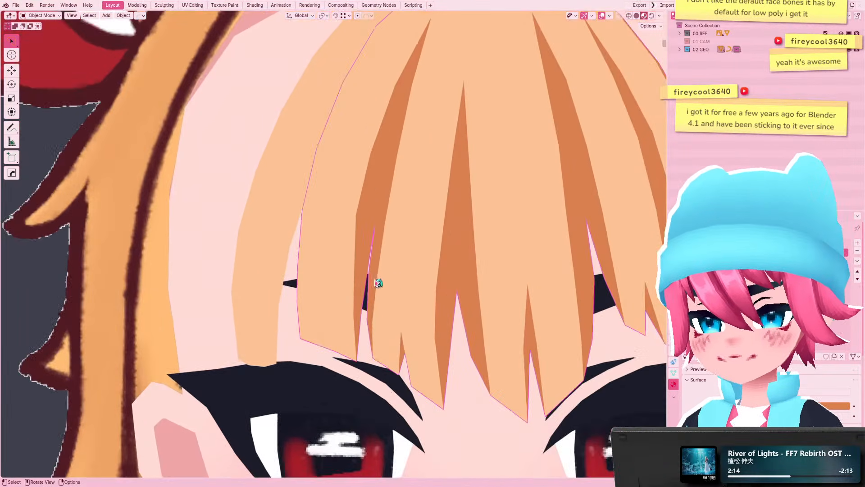
# Merge the selected vertices at center on the bangs' narrow strand and slide the merged vertex slightly along its edge
pyautogui.press('Tab')
pyautogui.press('m')
pyautogui.click(365, 280)
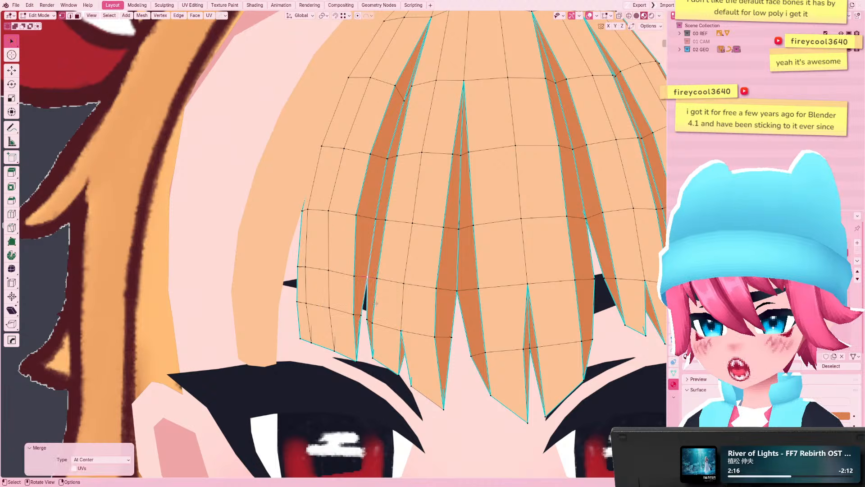
pyautogui.press('g')
pyautogui.press('g')
pyautogui.click(365, 219)
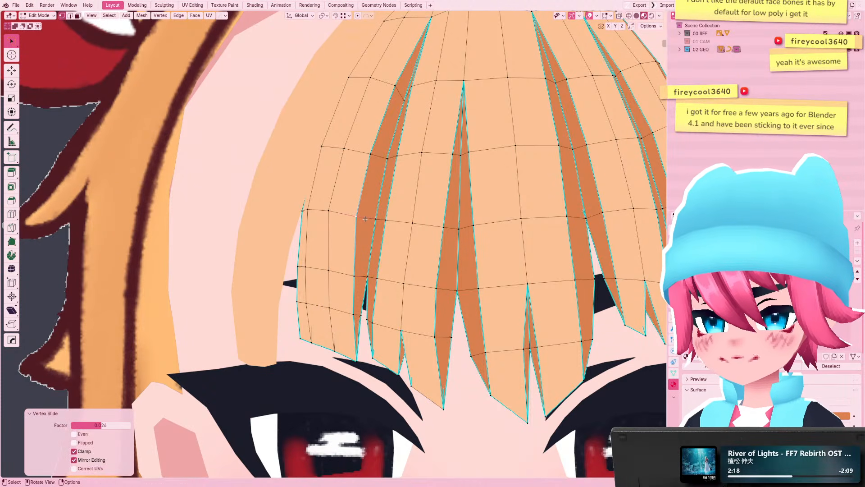
# Slide the vertex beside the strand gap a little further, nudge it, and return to Object Mode to check the bangs
pyautogui.press('g')
pyautogui.press('g')
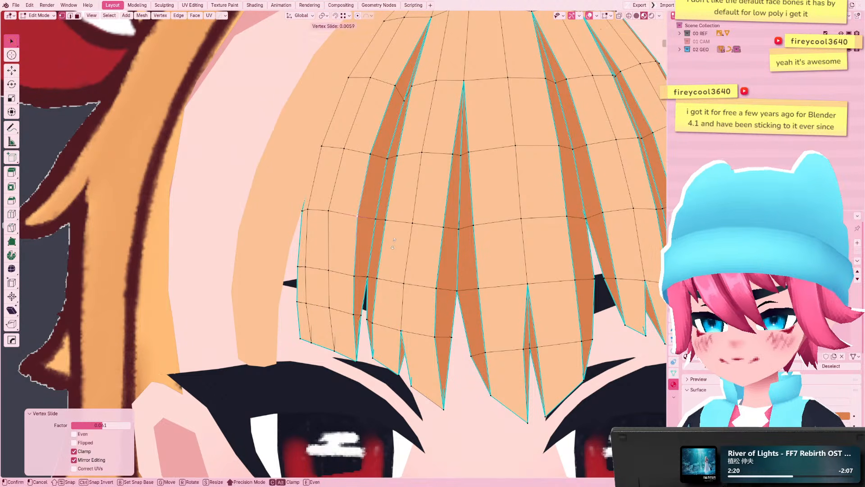
pyautogui.click(399, 228)
pyautogui.press('g')
pyautogui.click(400, 226)
pyautogui.press('Tab')
pyautogui.scroll(-7, 467, 189)
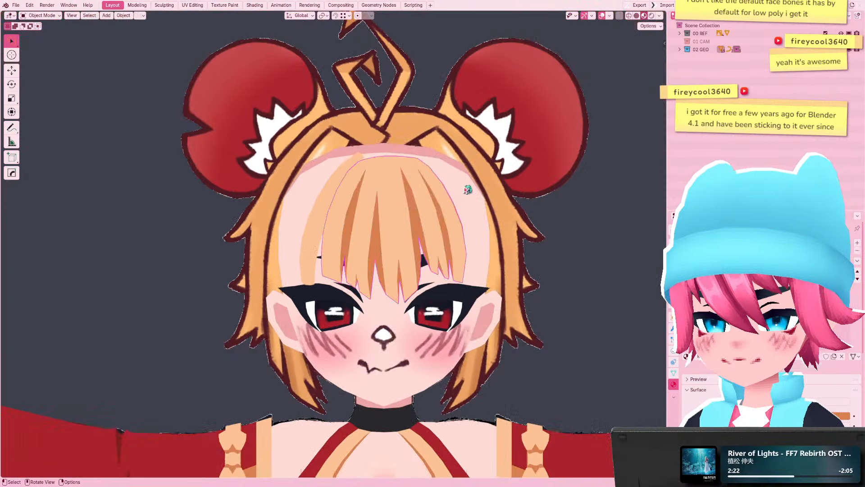
pyautogui.scroll(-5, 432, 196)
pyautogui.moveTo(421, 253)
pyautogui.mouseDown(button='middle')
pyautogui.moveTo(496, 257)
pyautogui.moveTo(421, 259)
pyautogui.moveTo(418, 266)
pyautogui.mouseUp(button='middle')
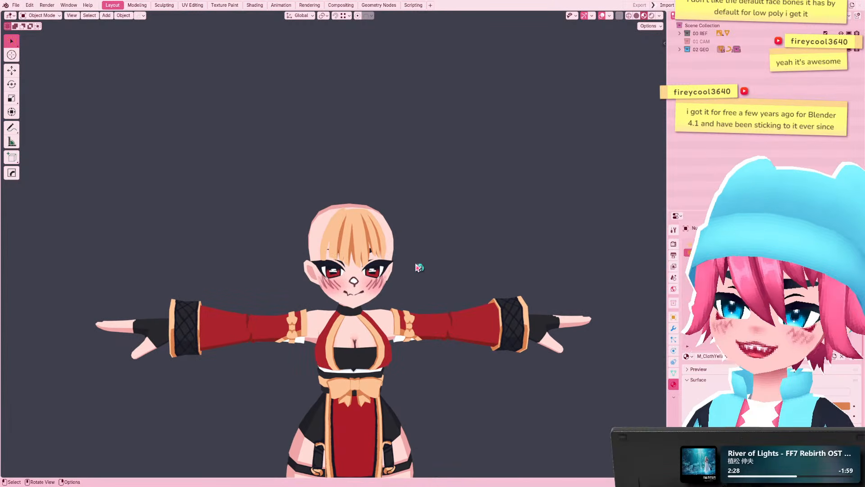
# Save Hammy_V3.blend and compare the bangs with the character reference from the front in wireframe
pyautogui.hotkey('ctrl', 's')
pyautogui.hotkey('alt', 'z')
pyautogui.scroll(6, 418, 268)
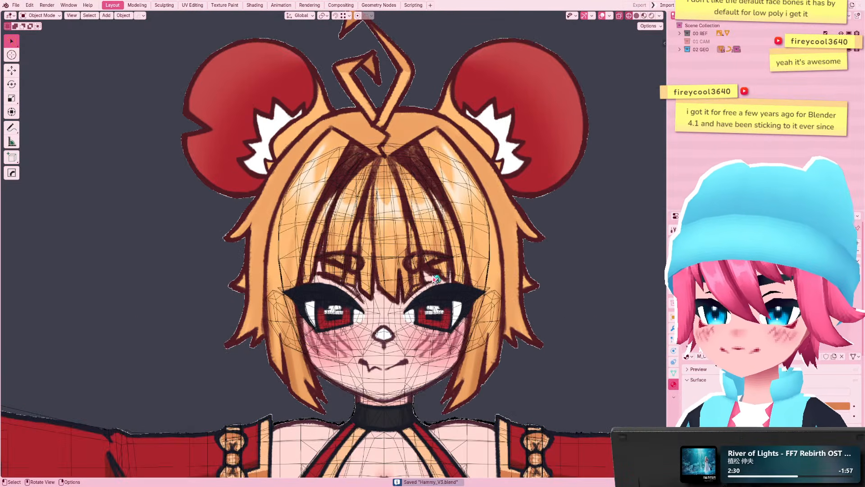
pyautogui.hotkey('shift', 'z')
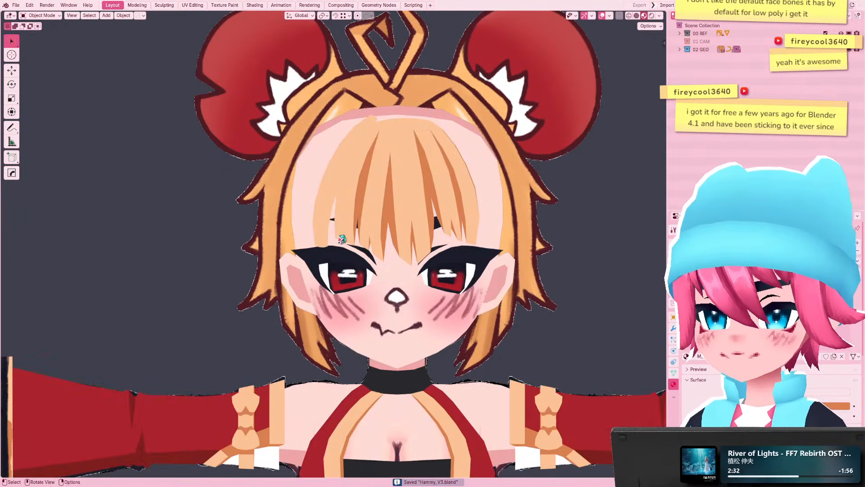
# Edit the separate side strand over the front reference in X-ray and move its end vertices about 0.004 m outward along X
pyautogui.scroll(3, 338, 236)
pyautogui.click(331, 233)
pyautogui.moveTo(382, 244)
pyautogui.keyDown('shift'); pyautogui.mouseDown(button='middle')
pyautogui.moveTo(292, 320)
pyautogui.moveTo(359, 247)
pyautogui.moveTo(429, 253)
pyautogui.moveTo(289, 257)
pyautogui.moveTo(423, 255)
pyautogui.moveTo(378, 237)
pyautogui.mouseUp(button='middle'); pyautogui.keyUp('shift')
pyautogui.press('Tab')
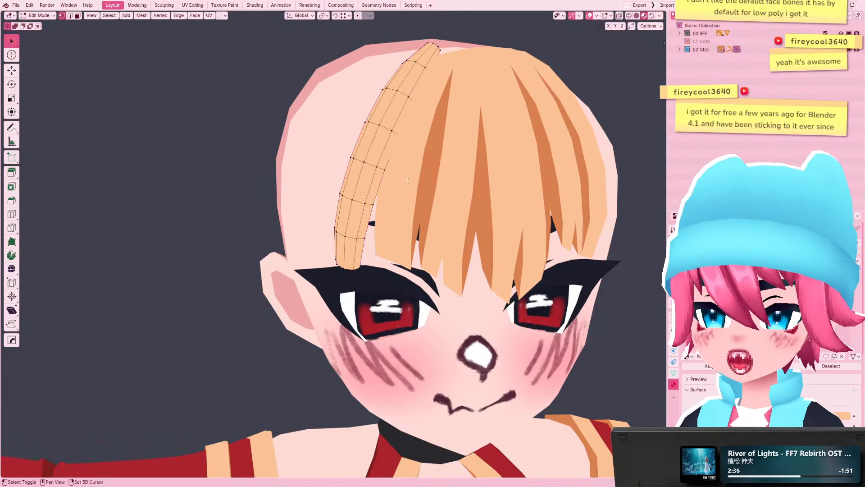
pyautogui.keyDown('shift'); pyautogui.moveTo(405, 180); pyautogui.dragTo(356, 232, button='middle'); pyautogui.keyUp('shift')
pyautogui.press('KP_1')
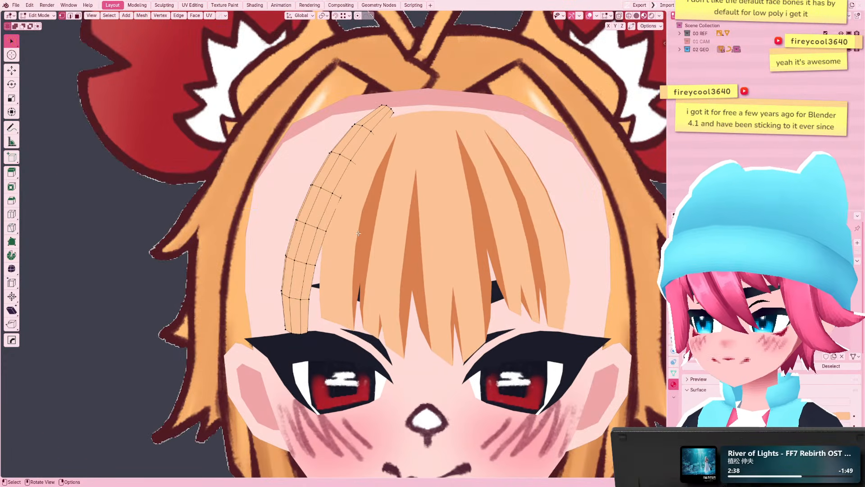
pyautogui.hotkey('alt', 'z')
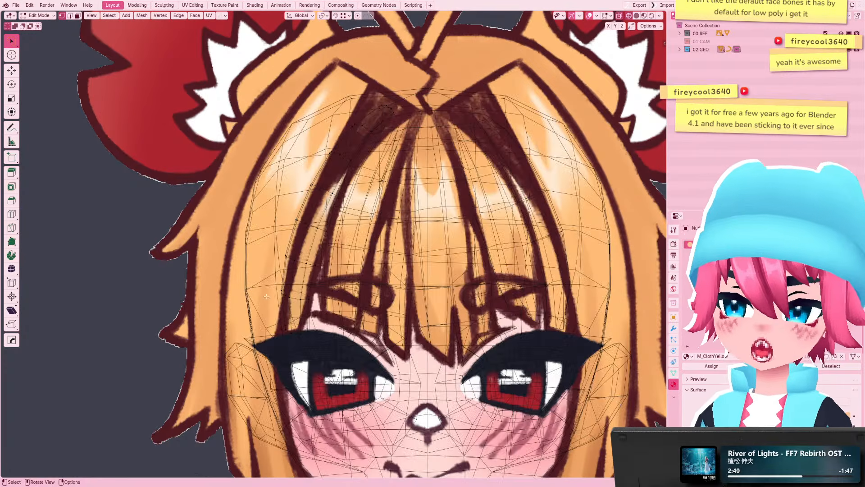
pyautogui.moveTo(342, 329); pyautogui.dragTo(225, 391)
pyautogui.press('g')
pyautogui.click(220, 383)
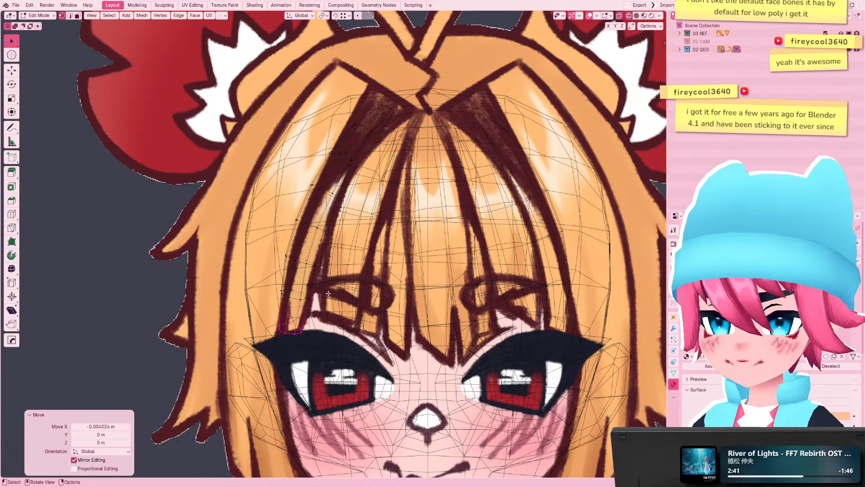
# Reposition the loop above the side strand's end, and shape the strand toward the reference using the Grab brush at 560 px
pyautogui.moveTo(266, 278); pyautogui.dragTo(325, 310)
pyautogui.press('g')
pyautogui.click(325, 310)
pyautogui.click(272, 281)
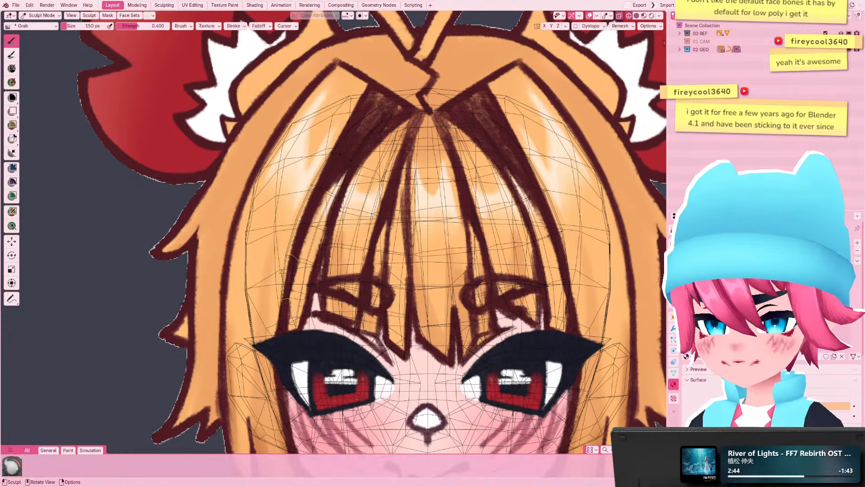
pyautogui.press('f')
pyautogui.click(306, 260)
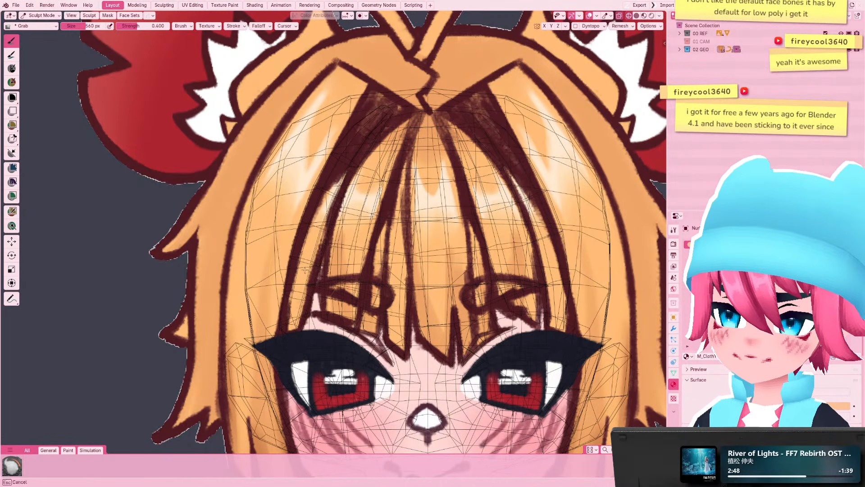
pyautogui.moveTo(305, 270); pyautogui.dragTo(307, 266)
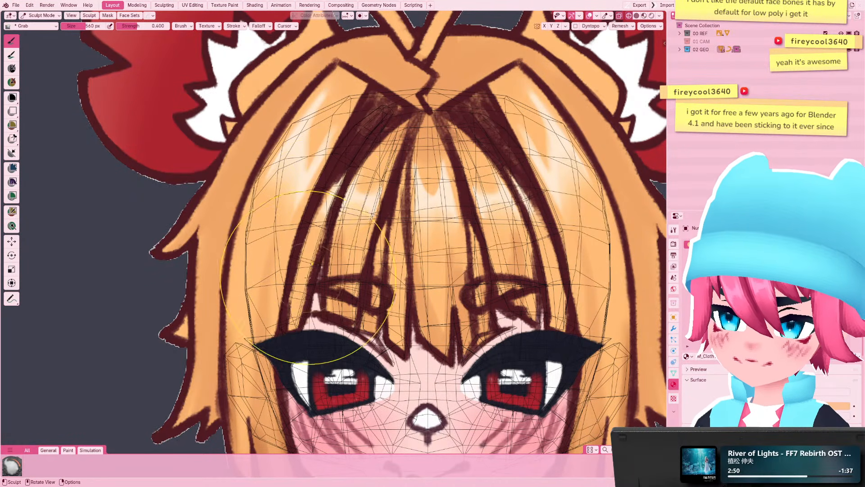
# Return to Object Mode and inspect the side strand's shape and topology in solid shading with the wireframe overlay
pyautogui.hotkey('shift', 'z')
pyautogui.scroll(-6, 361, 266)
pyautogui.hotkey('ctrl', 'Tab')
pyautogui.click(398, 248)
pyautogui.moveTo(288, 248)
pyautogui.mouseDown(button='middle')
pyautogui.moveTo(382, 256)
pyautogui.moveTo(239, 249)
pyautogui.moveTo(390, 248)
pyautogui.moveTo(282, 245)
pyautogui.moveTo(344, 259)
pyautogui.moveTo(309, 288)
pyautogui.moveTo(297, 270)
pyautogui.mouseUp(button='middle')
pyautogui.scroll(5, 344, 258)
pyautogui.press('z')
pyautogui.press('z')
pyautogui.hotkey('shift', 'z')
pyautogui.scroll(4, 351, 245)
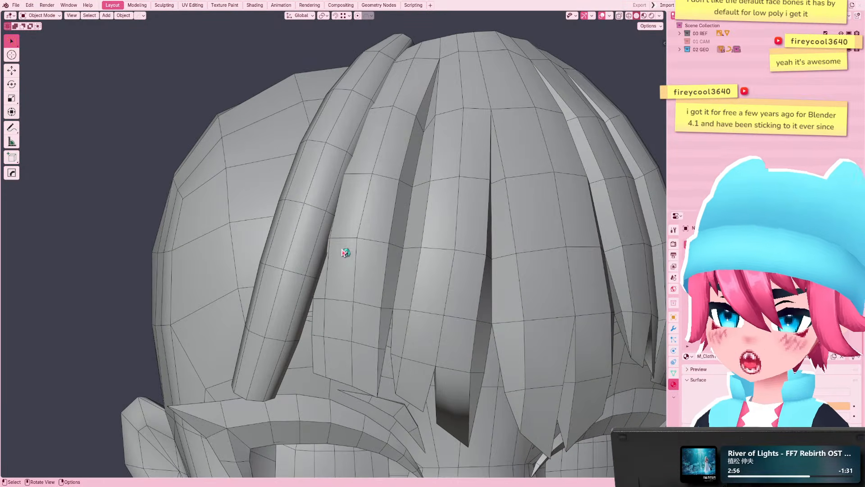
# Slide the second edge loop from the side strand's top down along the strand and nudge it into place
pyautogui.press('KP_1')
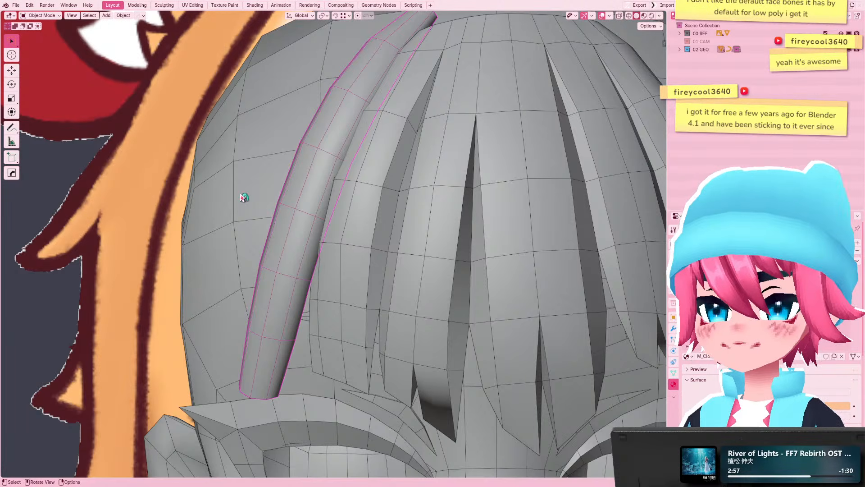
pyautogui.press('Tab')
pyautogui.moveTo(270, 182); pyautogui.dragTo(314, 190, button='middle')
pyautogui.keyDown('alt'); pyautogui.click(314, 190); pyautogui.keyUp('alt')
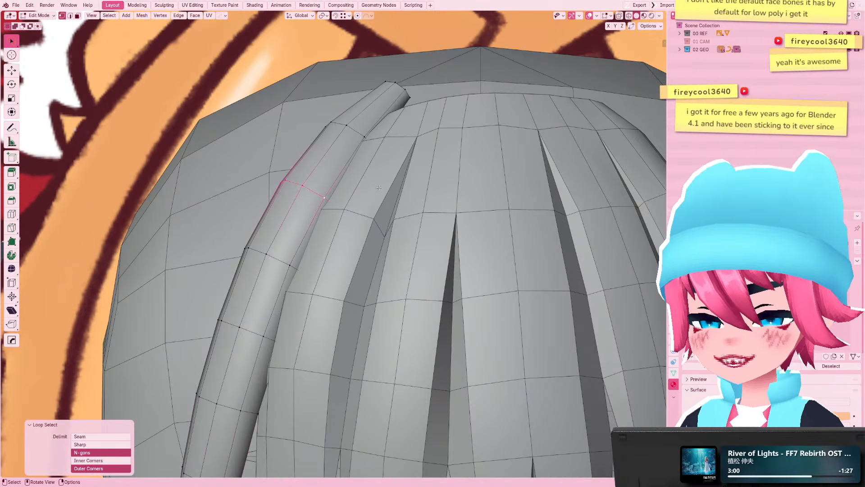
pyautogui.press('g')
pyautogui.press('g')
pyautogui.click(371, 194)
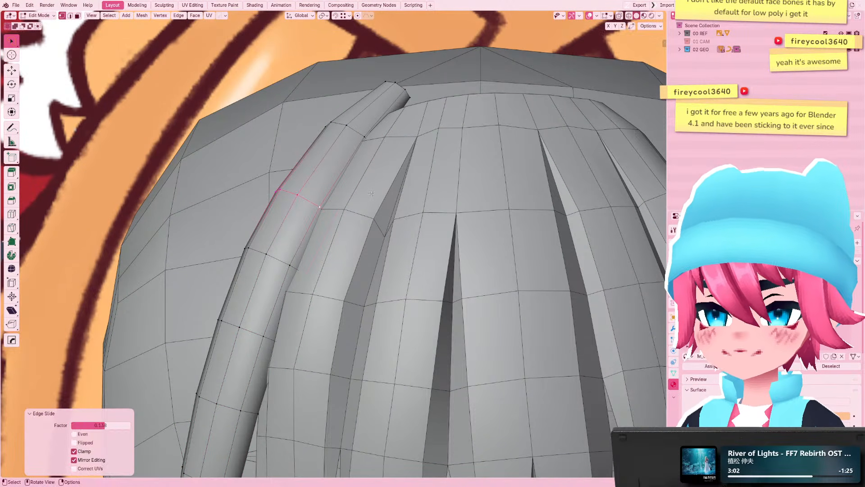
pyautogui.press('g')
pyautogui.click(355, 190)
# Shift the side strand's uppermost inner edge loop slightly outward and down, and reposition its inner vertex with snapping toggled on
pyautogui.keyDown('alt'); pyautogui.click(351, 129); pyautogui.keyUp('alt')
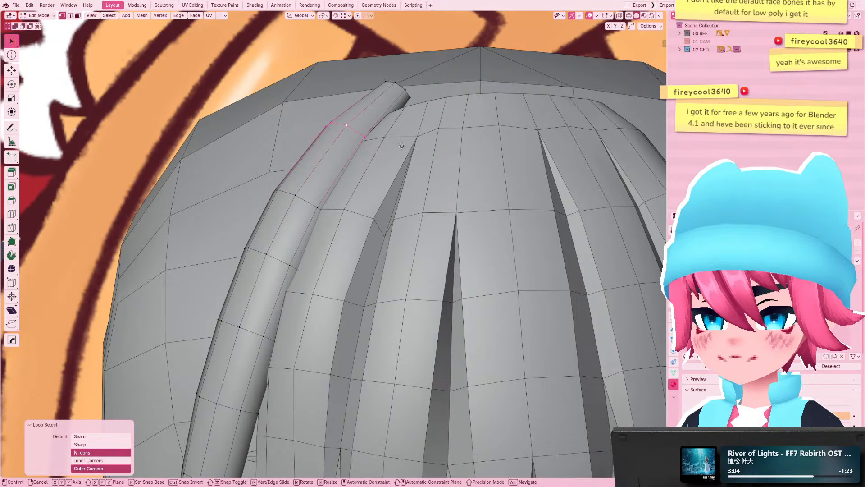
pyautogui.press('g')
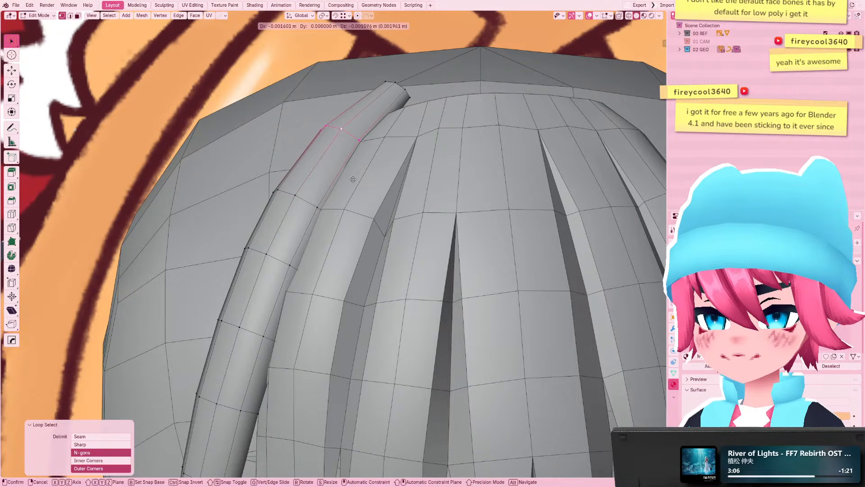
pyautogui.click(352, 179)
pyautogui.click(359, 141)
pyautogui.hotkey('shift', 'Tab')
pyautogui.press('g')
pyautogui.click(364, 143)
# Slide the side strand's middle edge loop along the strand with a factor of about 0.32 to even out the spacing
pyautogui.keyDown('shift'); pyautogui.moveTo(321, 232); pyautogui.dragTo(345, 177, button='middle'); pyautogui.keyUp('shift')
pyautogui.moveTo(345, 177); pyautogui.dragTo(363, 187, button='middle')
pyautogui.keyDown('alt'); pyautogui.click(321, 205); pyautogui.keyUp('alt')
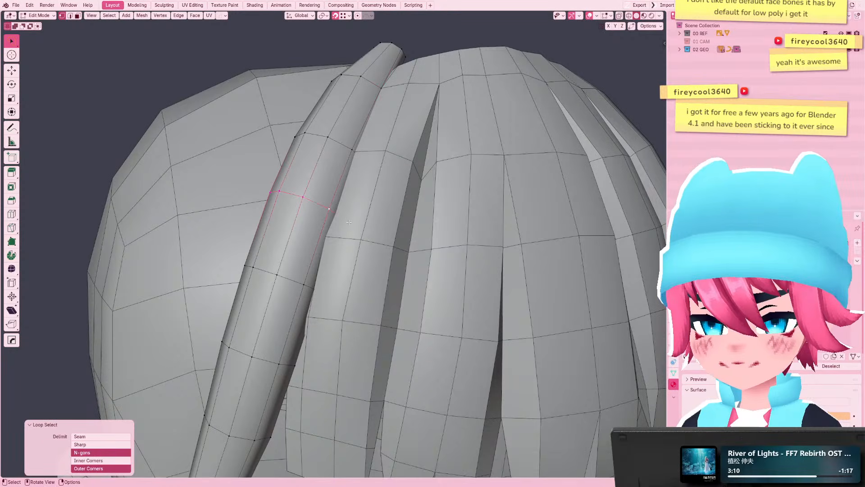
pyautogui.press('g')
pyautogui.press('g')
pyautogui.click(338, 241)
pyautogui.keyDown('shift'); pyautogui.moveTo(338, 241); pyautogui.dragTo(341, 201, button='middle'); pyautogui.keyUp('shift')
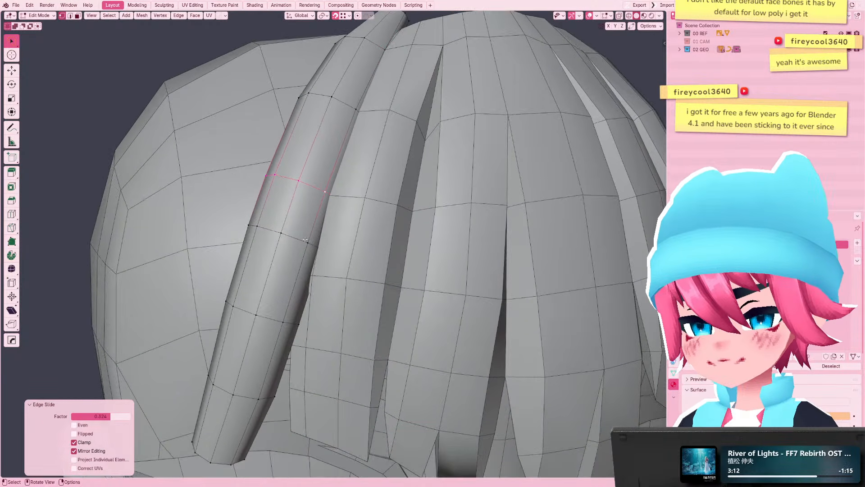
# Slide the edge loop directly below the middle one down along the side strand
pyautogui.keyDown('alt'); pyautogui.click(316, 242); pyautogui.keyUp('alt')
pyautogui.press('g')
pyautogui.press('g')
pyautogui.click(344, 259)
# Slide the side strand's lower edge loop down along the strand and readjust its position with snapping off
pyautogui.moveTo(345, 258); pyautogui.dragTo(378, 239, button='middle')
pyautogui.scroll(4, 383, 234)
pyautogui.keyDown('alt'); pyautogui.click(384, 233); pyautogui.keyUp('alt')
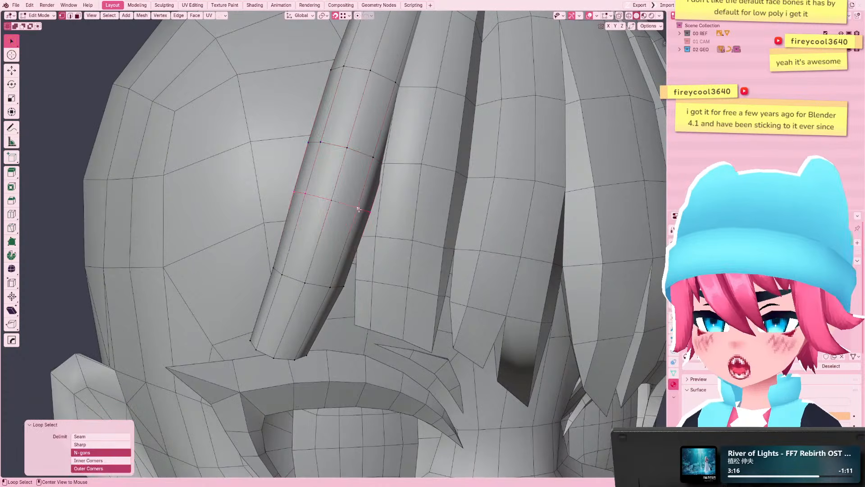
pyautogui.press('g')
pyautogui.press('g')
pyautogui.click(383, 247)
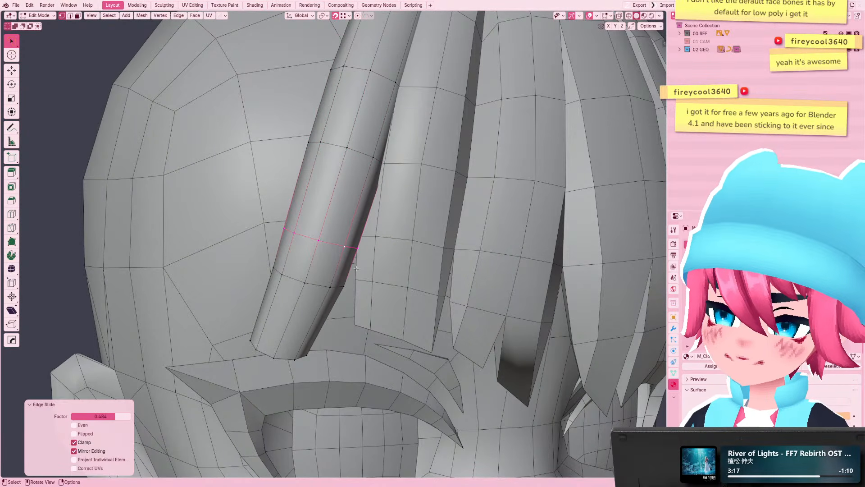
pyautogui.hotkey('shift', 'Tab')
pyautogui.click(374, 246)
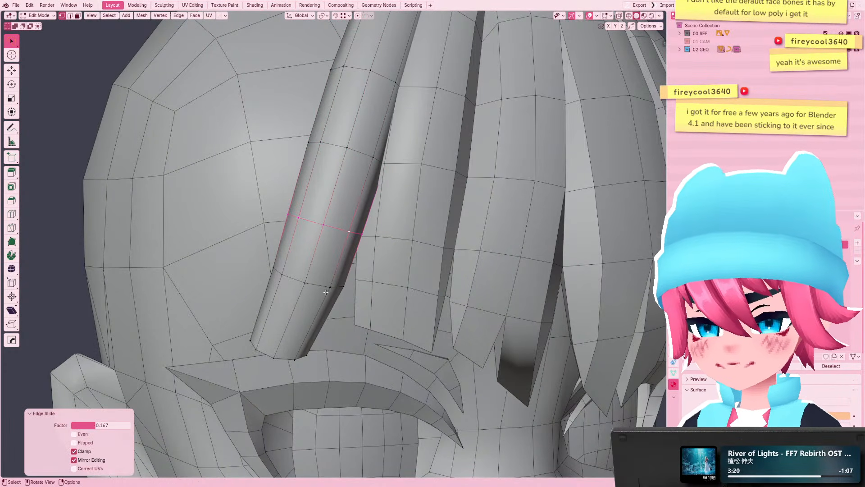
# Examine the reshaped side strand from the front and side for its fit against the head and the bangs
pyautogui.scroll(-5, 368, 274)
pyautogui.moveTo(367, 274); pyautogui.dragTo(362, 247, button='middle')
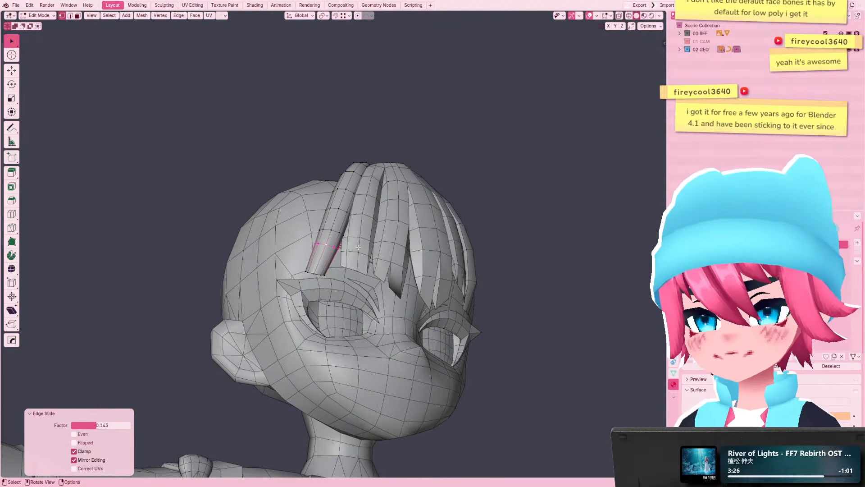
pyautogui.press('KP_1')
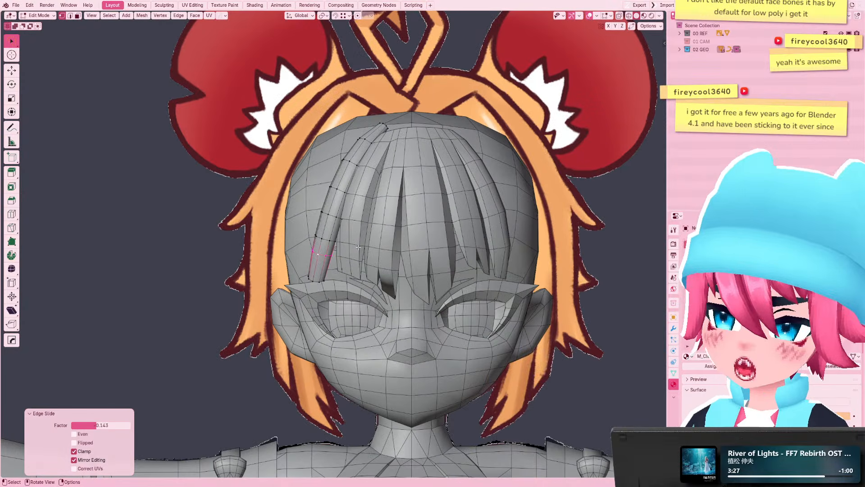
pyautogui.click(339, 187)
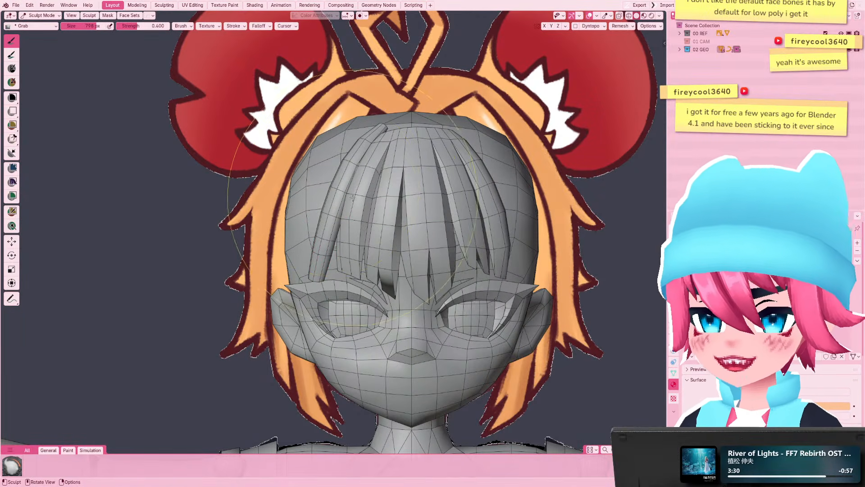
pyautogui.moveTo(350, 177)
pyautogui.mouseDown(button='middle')
pyautogui.moveTo(363, 219)
pyautogui.moveTo(398, 229)
pyautogui.moveTo(356, 221)
pyautogui.mouseUp(button='middle')
pyautogui.scroll(4, 321, 225)
pyautogui.moveTo(311, 181); pyautogui.dragTo(349, 175, button='middle')
pyautogui.press('Tab')
pyautogui.scroll(5, 424, 147)
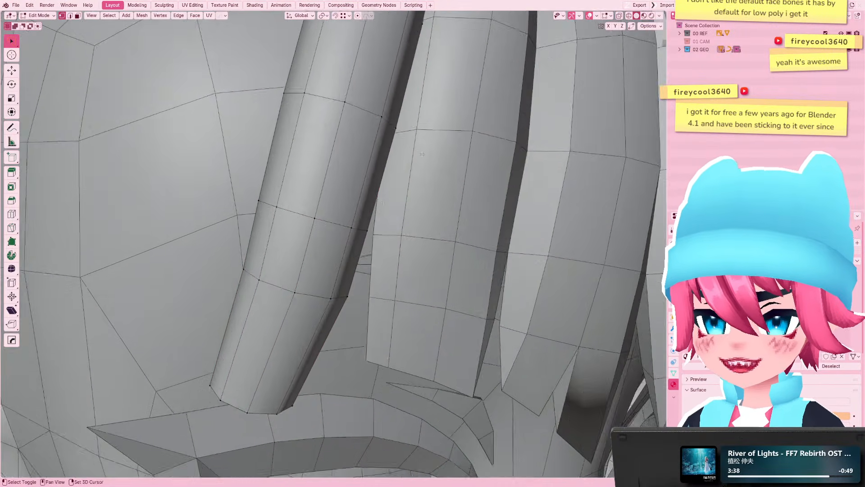
pyautogui.moveTo(424, 153); pyautogui.dragTo(417, 97, button='middle')
# Switch editing to the bangs mesh and move an outer-edge vertex next to the side strand with snapping toggled on
pyautogui.press('Tab')
pyautogui.click(377, 216)
pyautogui.press('Tab')
pyautogui.moveTo(252, 259)
pyautogui.mouseDown(button='middle')
pyautogui.moveTo(281, 239)
pyautogui.moveTo(280, 223)
pyautogui.moveTo(332, 210)
pyautogui.moveTo(338, 158)
pyautogui.moveTo(382, 185)
pyautogui.moveTo(391, 177)
pyautogui.mouseUp(button='middle')
pyautogui.click(199, 238)
pyautogui.hotkey('shift', 'Tab')
pyautogui.press('g')
pyautogui.click(345, 193)
# Pick the hidden vertex on the bangs' outer edge in wireframe and move it about 0.0057 m forward along Y
pyautogui.hotkey('shift', 'z')
pyautogui.click(332, 164)
pyautogui.press('z')
pyautogui.click(366, 163)
pyautogui.press('g')
pyautogui.click(379, 155)
pyautogui.press('z')
pyautogui.click(367, 211)
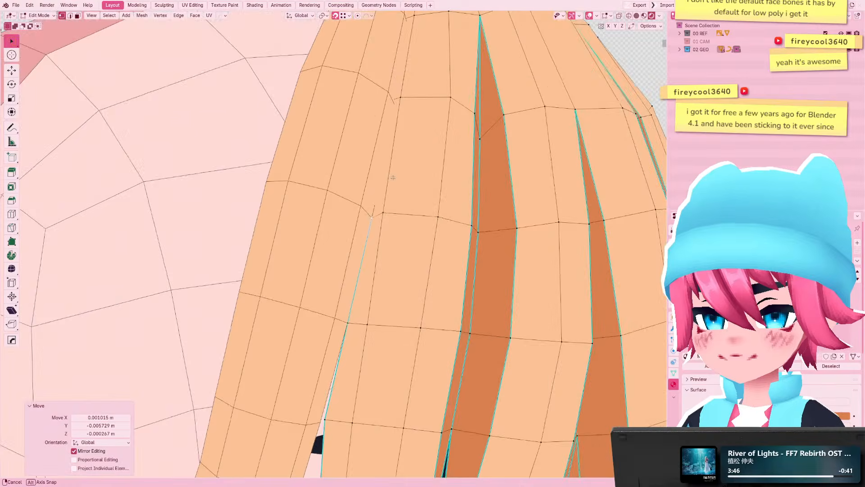
# Move the next hidden vertex up the bangs' outer edge about 0.0026 m in X and -0.0060 m in Y
pyautogui.press('z')
pyautogui.click(331, 170)
pyautogui.click(355, 145)
pyautogui.press('z')
pyautogui.click(380, 144)
pyautogui.press('g')
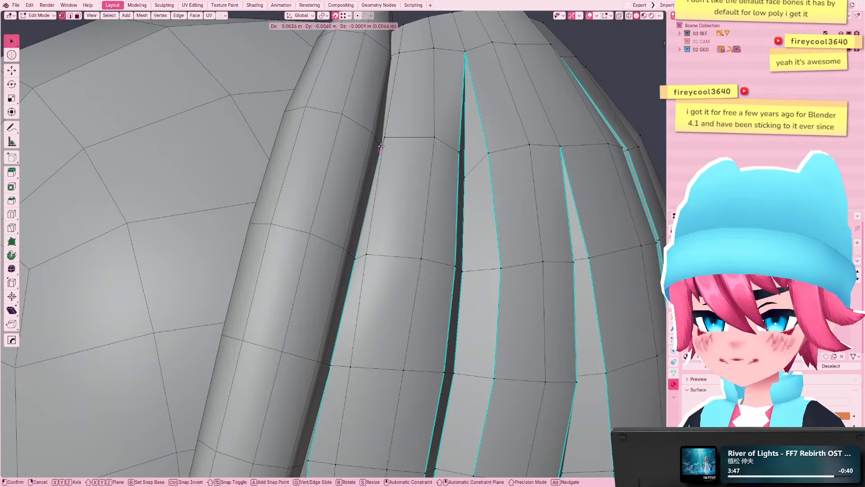
pyautogui.click(379, 143)
# Examine the bangs' outer edge behind the side strand in wireframe and solid shading to locate its hidden vertices
pyautogui.keyDown('shift'); pyautogui.moveTo(379, 143); pyautogui.dragTo(372, 171, button='middle'); pyautogui.keyUp('shift')
pyautogui.press('z')
pyautogui.click(355, 163)
pyautogui.click(407, 266)
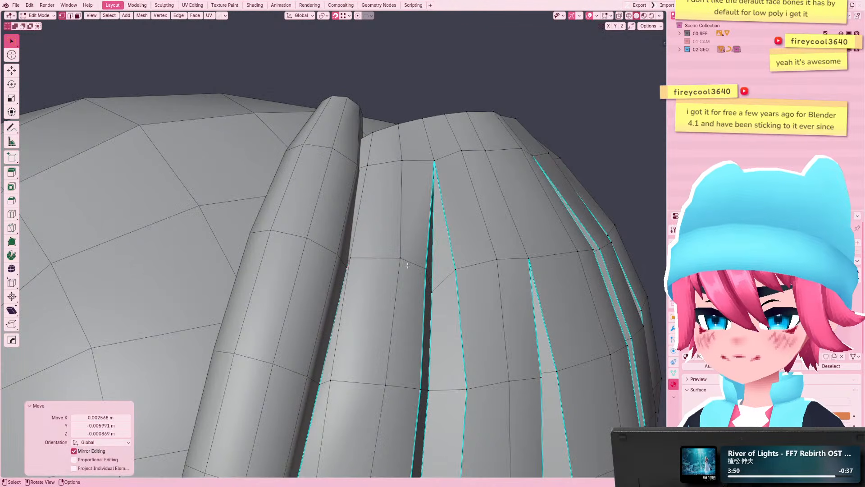
pyautogui.press('z')
pyautogui.click(354, 186)
pyautogui.click(345, 185)
pyautogui.press('z')
pyautogui.click(387, 185)
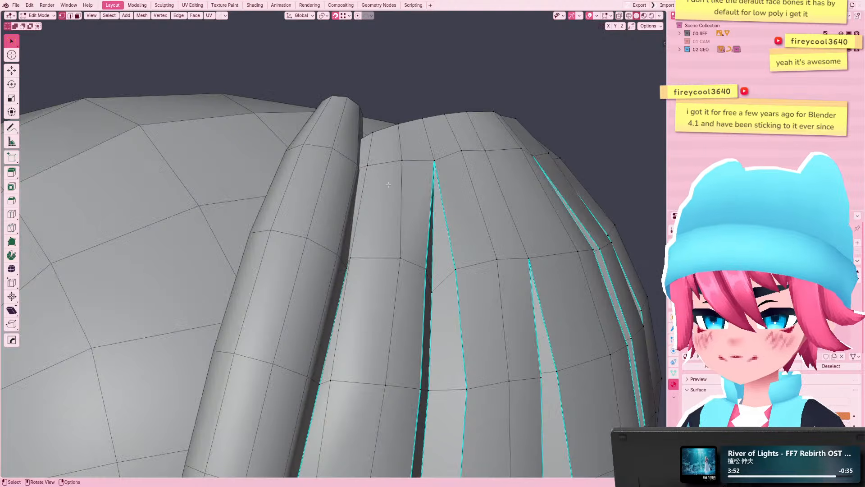
# Join the side strand and the bangs into one mesh and resume editing it in wireframe
pyautogui.hotkey('shift', 'z')
pyautogui.press('Tab')
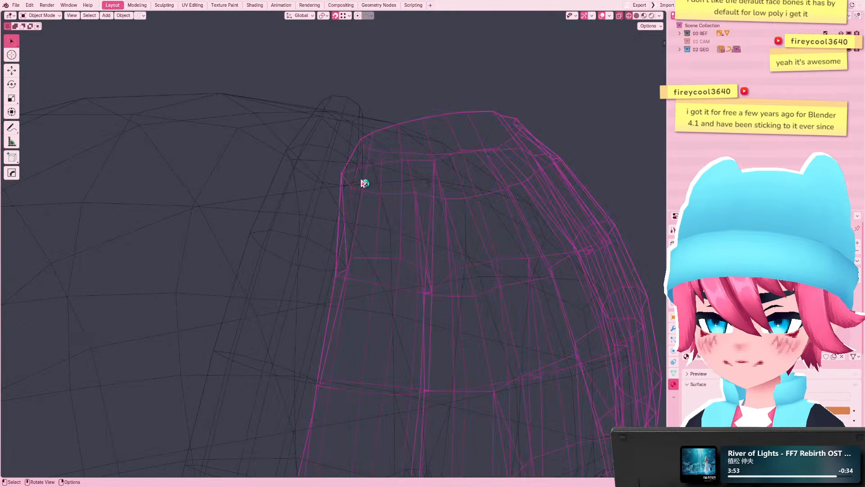
pyautogui.press('F3')
pyautogui.press('Escape')
pyautogui.press('Tab')
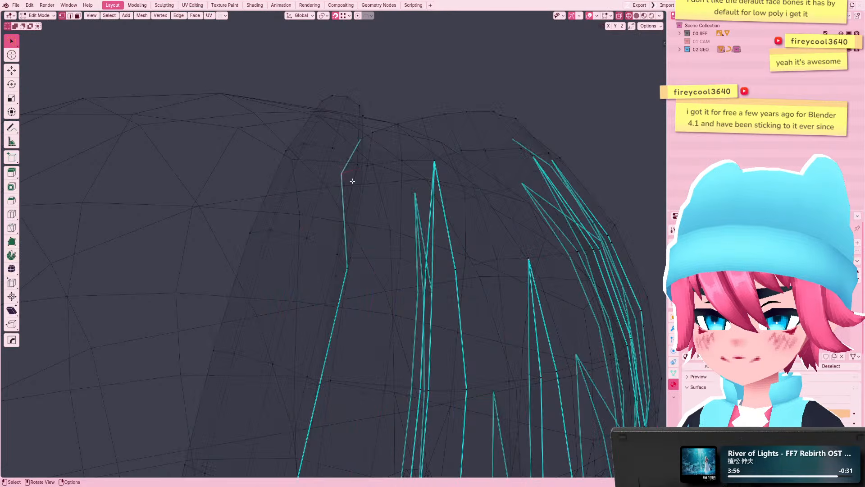
# Merge the bangs' hidden upper outer vertex with the adjacent side strand vertex and adjust the merged vertex's position
pyautogui.press('m')
pyautogui.click(358, 178)
pyautogui.hotkey('shift', 'z')
pyautogui.moveTo(357, 178)
pyautogui.mouseDown(button='middle')
pyautogui.moveTo(376, 227)
pyautogui.moveTo(362, 309)
pyautogui.moveTo(365, 286)
pyautogui.moveTo(329, 264)
pyautogui.mouseUp(button='middle')
pyautogui.hotkey('shift', 'Tab')
pyautogui.press('g')
pyautogui.click(364, 259)
# Merge the next vertex pair along the strand seam and move it about -0.0012 m in X, 0.0009 m in Y and 0.0007 m in Z
pyautogui.press('z')
pyautogui.click(336, 301)
pyautogui.press('m')
pyautogui.click(361, 292)
pyautogui.hotkey('shift', 'z')
pyautogui.press('g')
pyautogui.click(404, 306)
pyautogui.hotkey('shift', 'z')
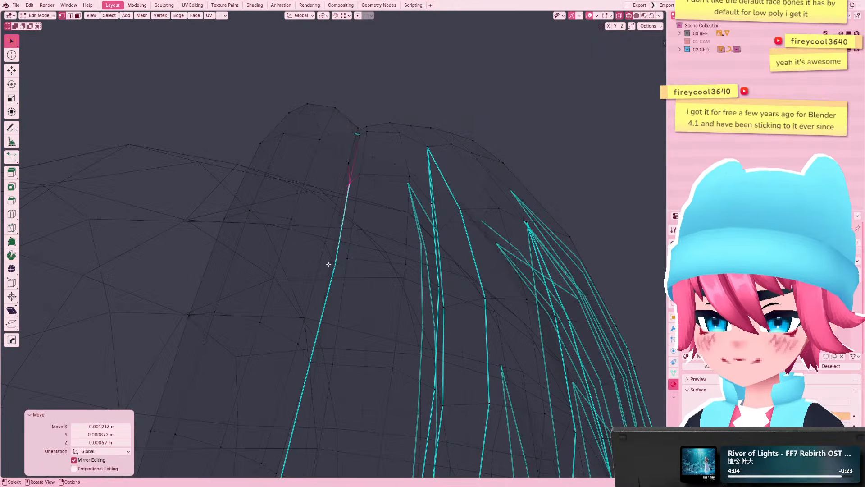
# Merge the next two strand and bangs vertex pairs down the seam at their centers and return to solid shading
pyautogui.moveTo(333, 270); pyautogui.dragTo(337, 274)
pyautogui.press('m')
pyautogui.click(351, 274)
pyautogui.keyDown('shift'); pyautogui.moveTo(328, 370); pyautogui.dragTo(355, 251, button='middle'); pyautogui.keyUp('shift')
pyautogui.press('z')
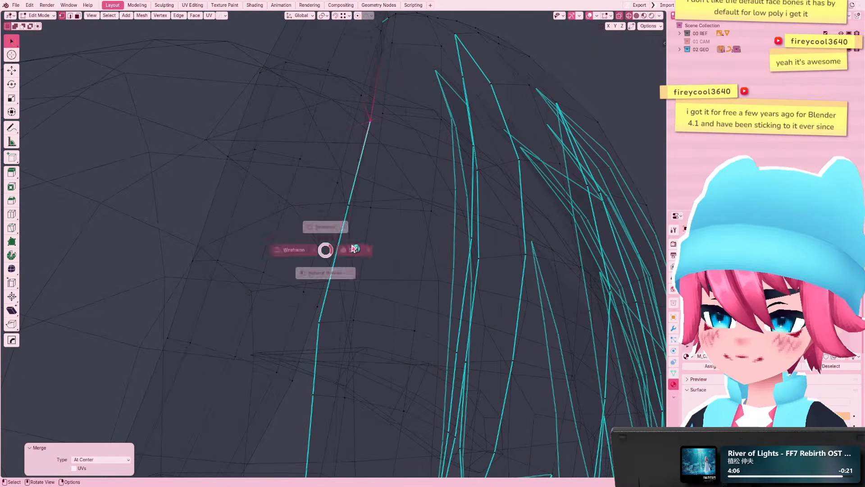
pyautogui.click(354, 248)
pyautogui.hotkey('shift', 'z')
pyautogui.moveTo(352, 221); pyautogui.dragTo(355, 224)
pyautogui.press('m')
pyautogui.click(356, 222)
pyautogui.moveTo(347, 279)
pyautogui.keyDown('shift'); pyautogui.mouseDown(button='middle')
pyautogui.moveTo(359, 239)
pyautogui.moveTo(349, 282)
pyautogui.moveTo(318, 284)
pyautogui.moveTo(343, 223)
pyautogui.moveTo(433, 121)
pyautogui.mouseUp(button='middle'); pyautogui.keyUp('shift')
pyautogui.press('z')
pyautogui.click(356, 285)
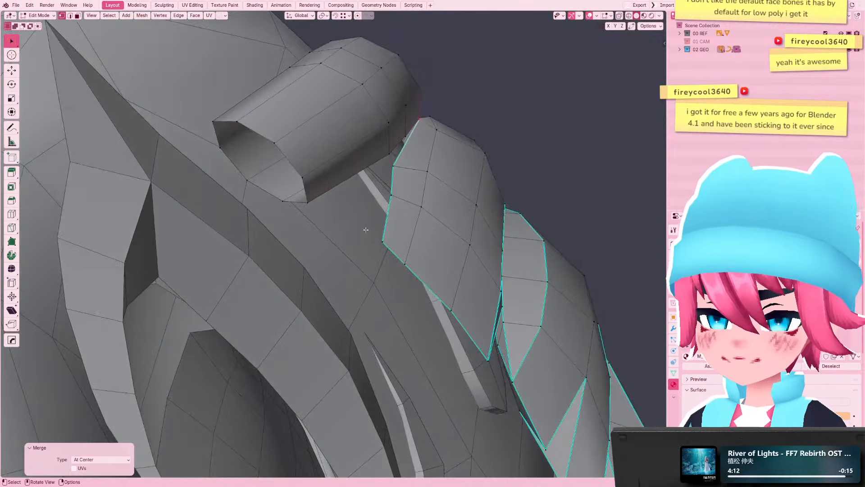
# Move the lowest merged seam vertex about 0.0011, 0.0016 and -0.0008 m in X, Y and Z, plus -0.0016 m along Y
pyautogui.hotkey('shift', 'Tab')
pyautogui.press('g')
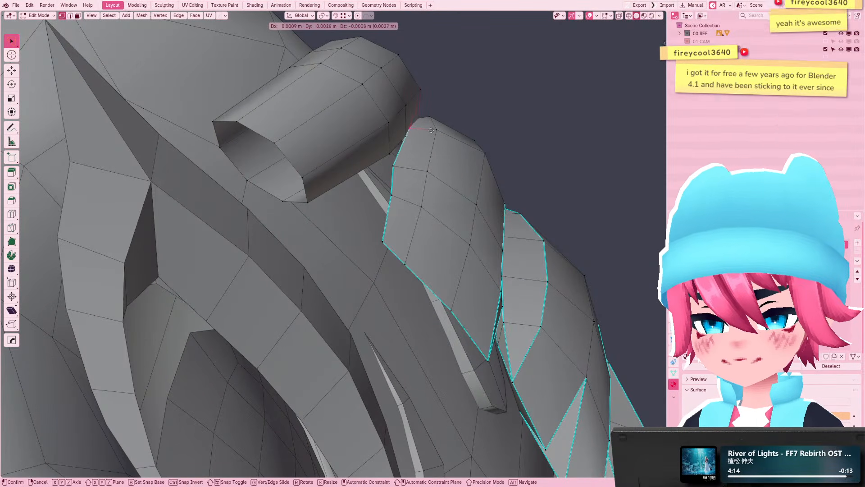
pyautogui.click(436, 130)
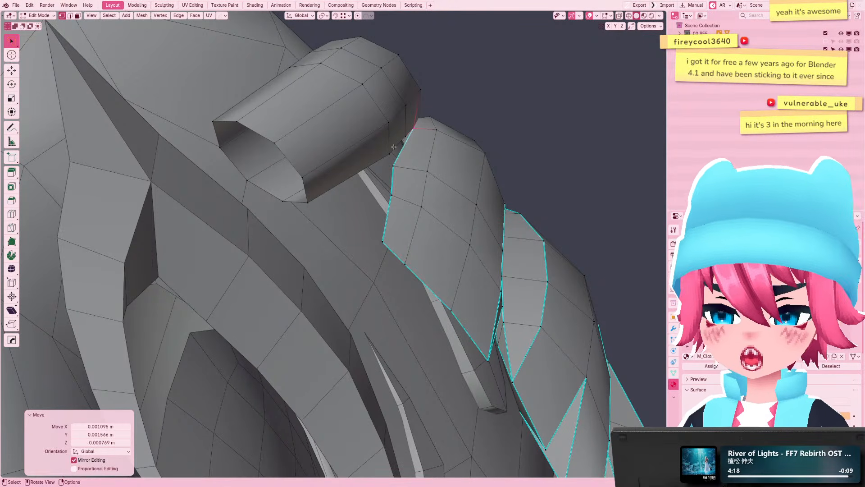
pyautogui.moveTo(405, 164); pyautogui.dragTo(475, 164, button='middle')
pyautogui.press('g')
pyautogui.press('y')
pyautogui.click(470, 181)
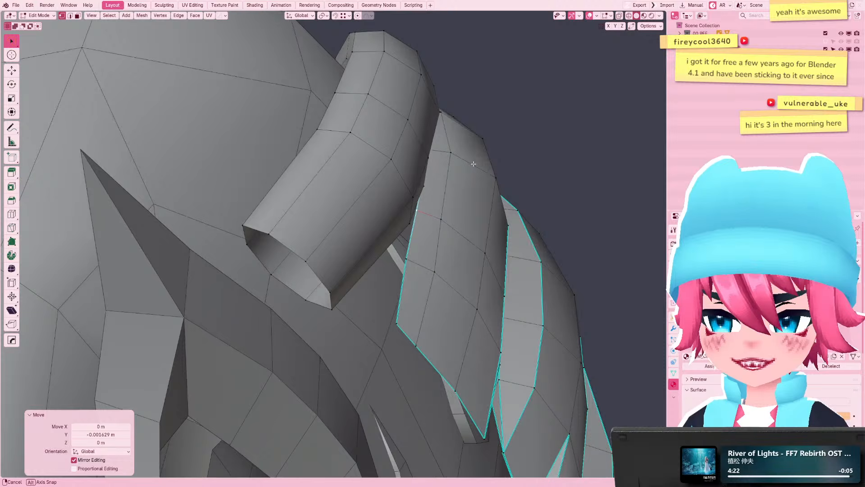
# Move the neighbouring inner vertex of the outermost bangs lock about -0.0013 m along Y
pyautogui.click(443, 219)
pyautogui.moveTo(444, 219); pyautogui.dragTo(332, 353, button='middle')
pyautogui.press('g')
pyautogui.press('y')
pyautogui.click(527, 253)
# Slide the lower inner vertex of the outermost bangs lock along its edge and fine-tune its X position
pyautogui.scroll(5, 450, 306)
pyautogui.scroll(-5, 450, 305)
pyautogui.scroll(2, 332, 353)
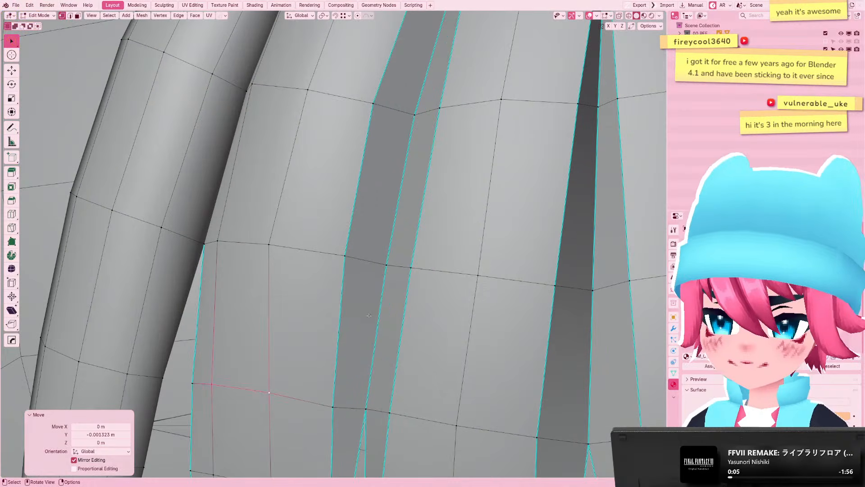
pyautogui.scroll(-4, 332, 353)
pyautogui.press('g')
pyautogui.click(349, 347)
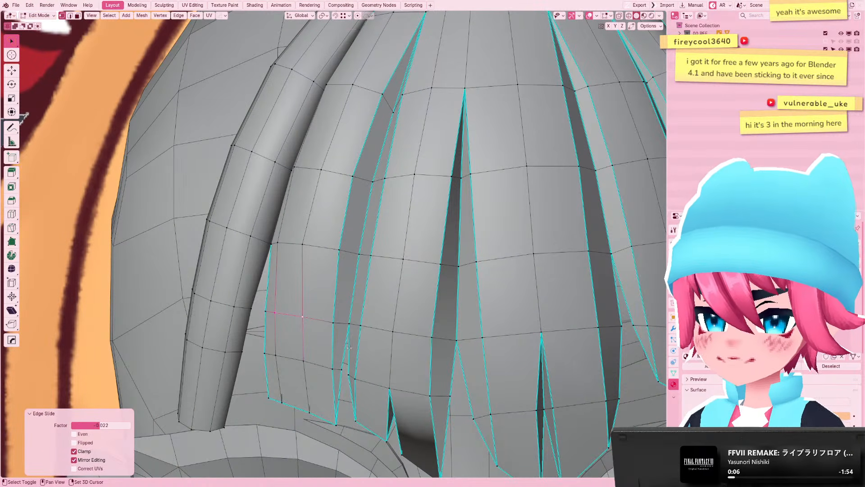
pyautogui.press('g')
pyautogui.rightClick(340, 318)
pyautogui.press('g')
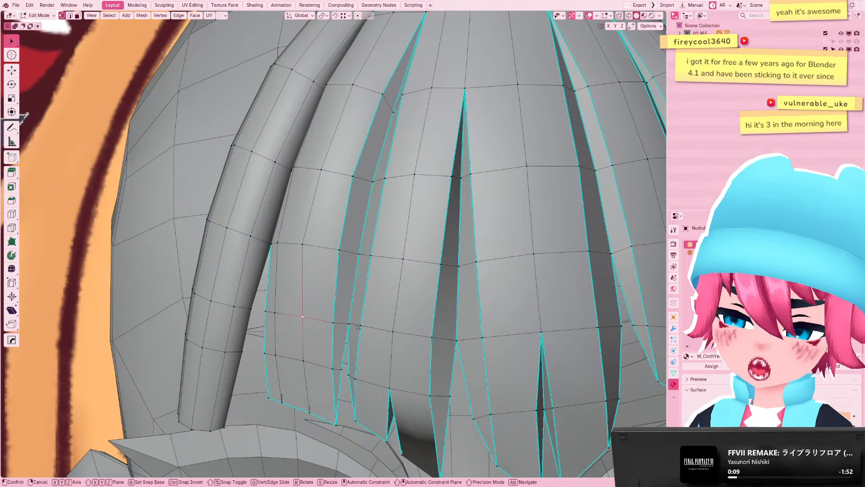
pyautogui.press('x')
pyautogui.click(356, 328)
# Nudge the two inner vertices in the next row down on the outermost bangs lock to even out the edge flow
pyautogui.click(312, 356)
pyautogui.press('g')
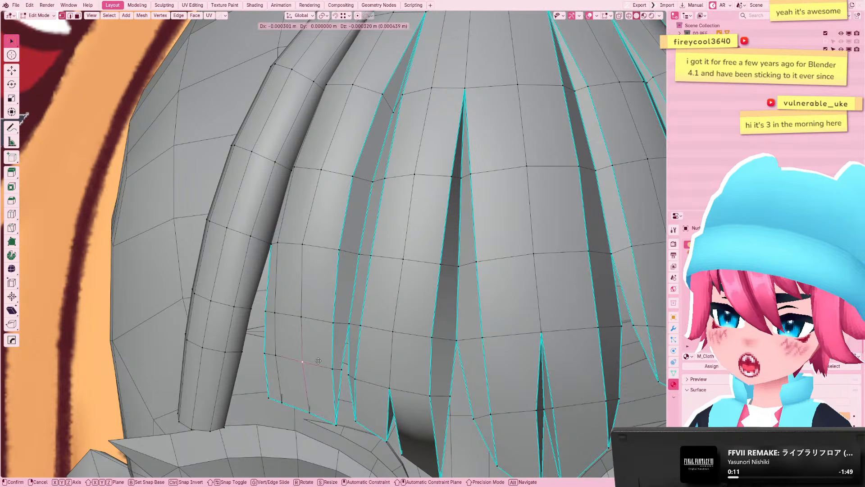
pyautogui.click(317, 363)
pyautogui.click(279, 355)
pyautogui.press('g')
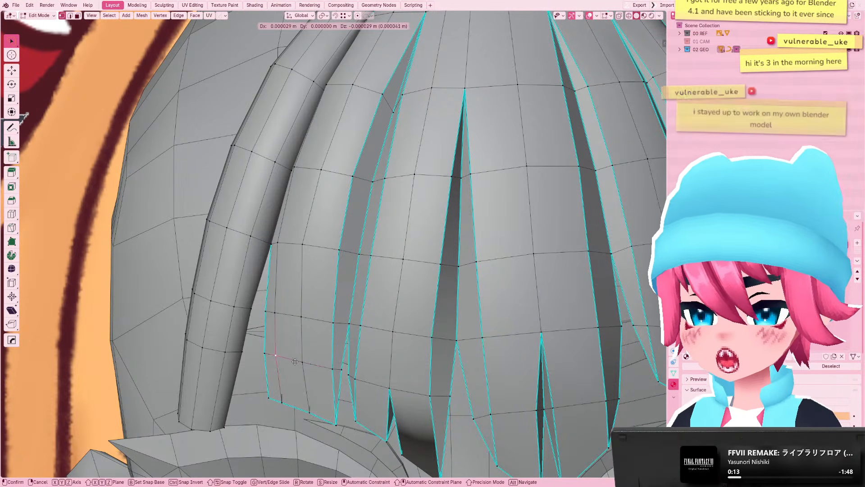
pyautogui.click(280, 356)
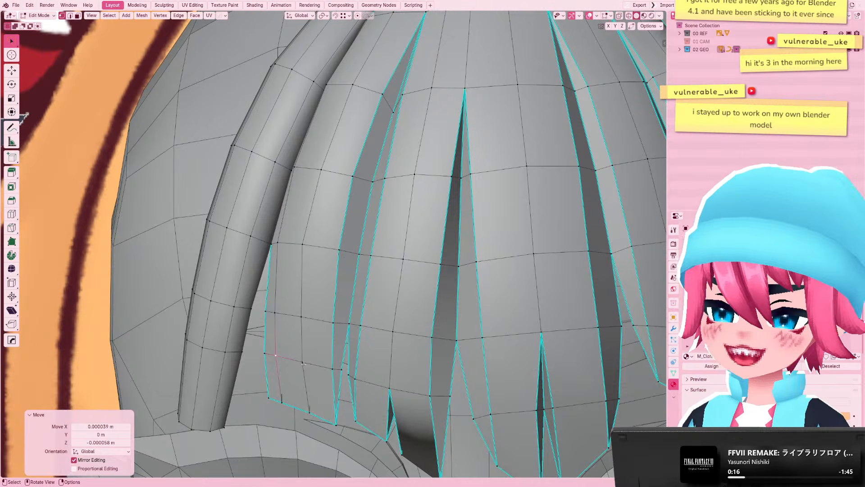
# Slide the vertex on the edge of the bangs' first slit, just below its tip, by a factor of about 0.19
pyautogui.keyDown('shift'); pyautogui.moveTo(359, 203); pyautogui.dragTo(456, 216, button='middle'); pyautogui.keyUp('shift')
pyautogui.click(365, 173)
pyautogui.click(399, 181)
pyautogui.press('g')
pyautogui.press('g')
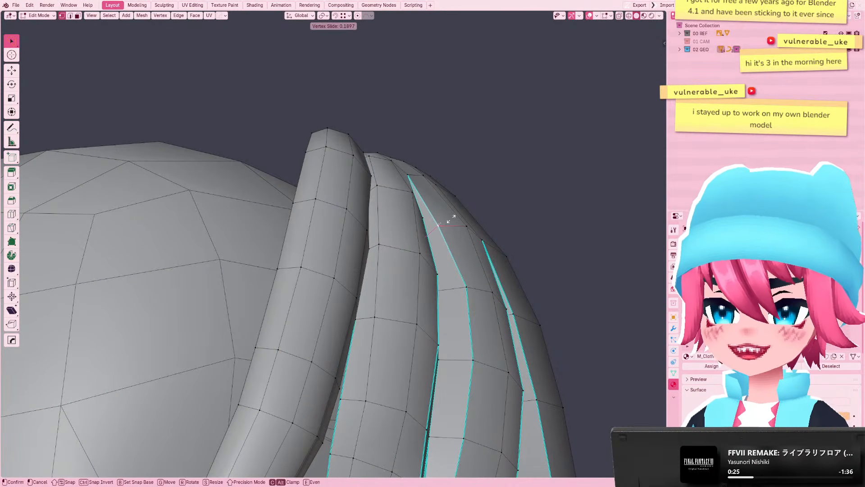
pyautogui.click(452, 213)
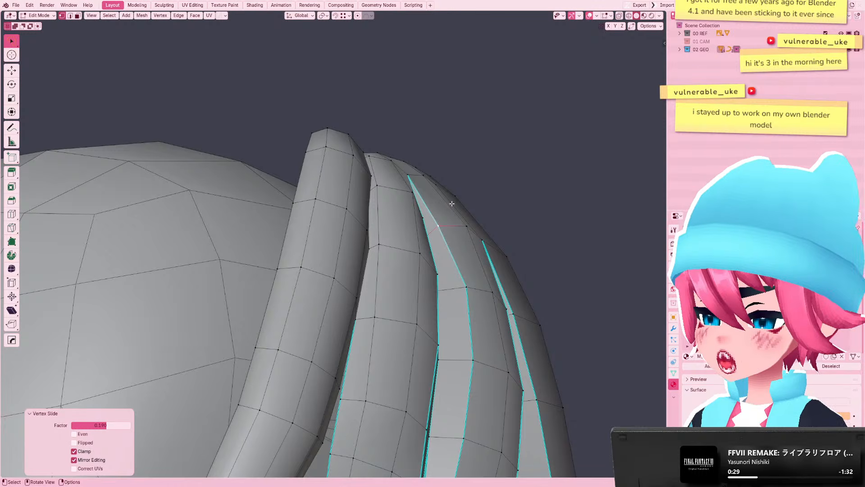
# Select the edge loop near the side strand's open upper end and slide it along the strand
pyautogui.moveTo(442, 206); pyautogui.dragTo(333, 148, button='middle')
pyautogui.keyDown('alt'); pyautogui.click(372, 128); pyautogui.keyUp('alt')
pyautogui.press('g')
pyautogui.press('g')
pyautogui.click(387, 155)
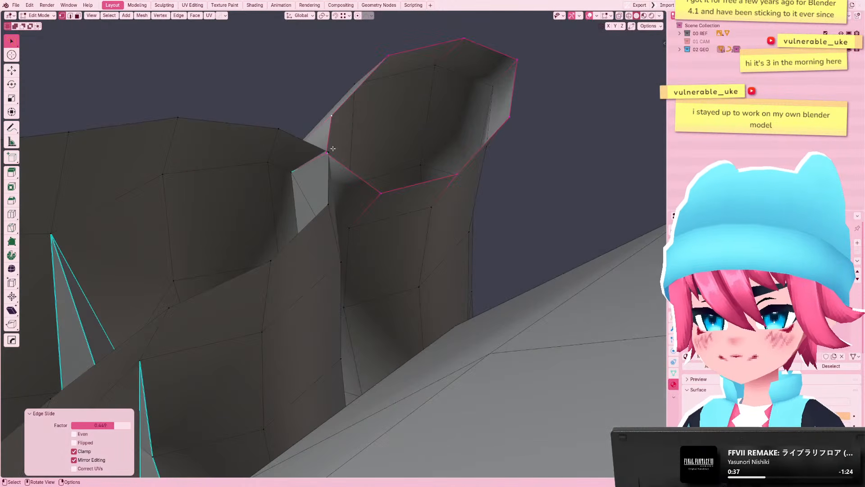
# Merge the close vertices where the side strand's open rim meets the bangs
pyautogui.moveTo(334, 147); pyautogui.dragTo(315, 161)
pyautogui.press('m')
pyautogui.click(367, 158)
# Select the hidden seam faces between the side strand and the bangs, and hide every object except the hair mesh
pyautogui.moveTo(383, 228)
pyautogui.mouseDown(button='middle')
pyautogui.moveTo(360, 228)
pyautogui.moveTo(390, 242)
pyautogui.mouseUp(button='middle')
pyautogui.press('3')
pyautogui.click(336, 263)
pyautogui.moveTo(336, 263); pyautogui.dragTo(322, 275, button='middle')
pyautogui.scroll(-10, 367, 343)
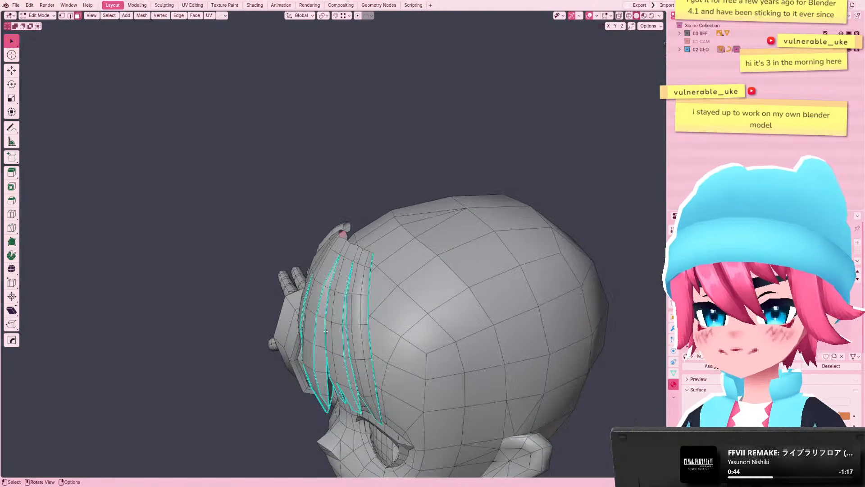
pyautogui.press('Tab')
pyautogui.moveTo(325, 331); pyautogui.dragTo(395, 260, button='middle')
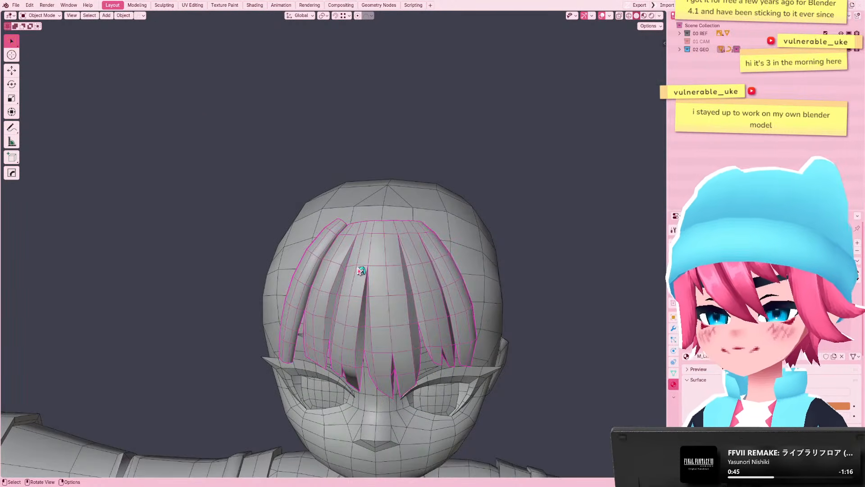
pyautogui.hotkey('shift', 'h')
pyautogui.scroll(5, 361, 270)
pyautogui.press('Tab')
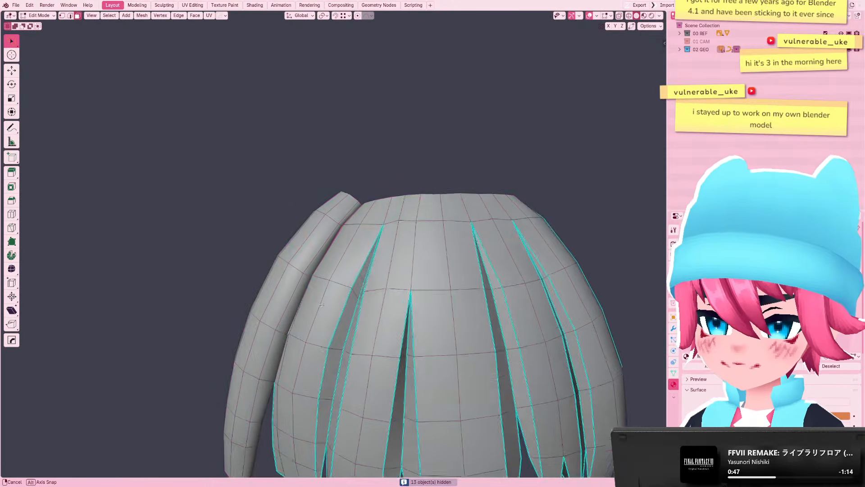
# Add the remaining hidden faces along the strand seam to the selection and delete them, checking the opening from several angles
pyautogui.moveTo(369, 284); pyautogui.dragTo(434, 237, button='middle')
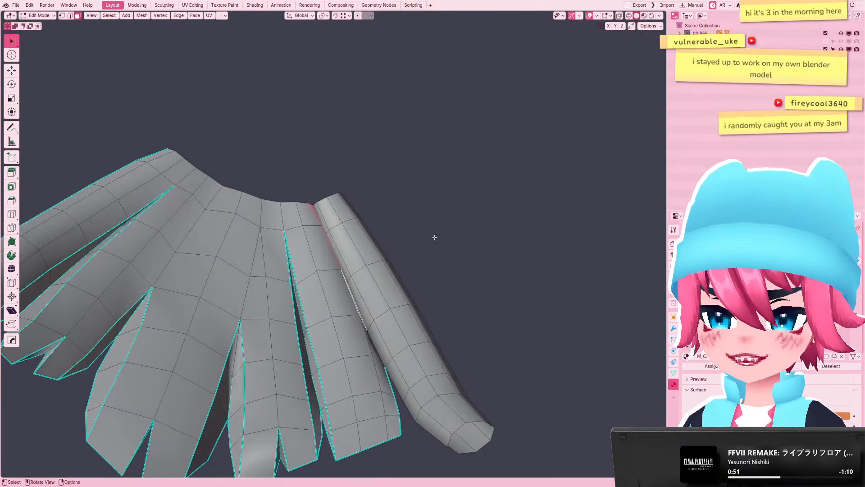
pyautogui.scroll(4, 379, 311)
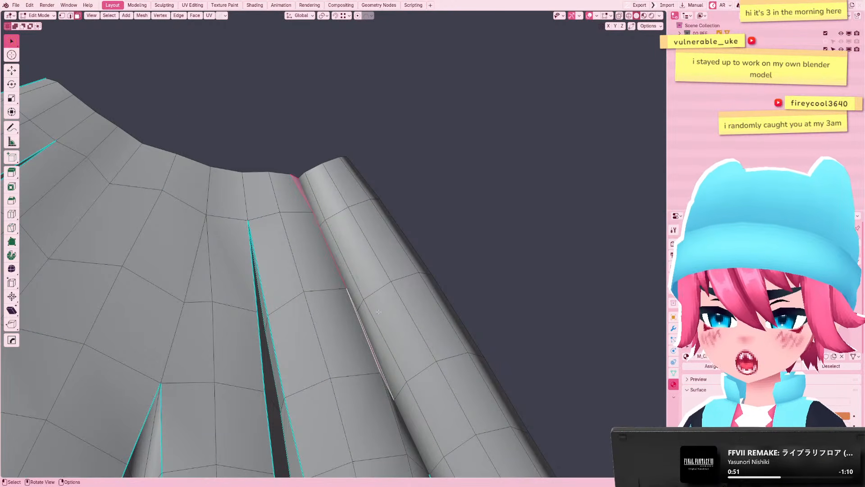
pyautogui.keyDown('shift'); pyautogui.click(316, 212); pyautogui.keyUp('shift')
pyautogui.moveTo(316, 212); pyautogui.dragTo(338, 291, button='middle')
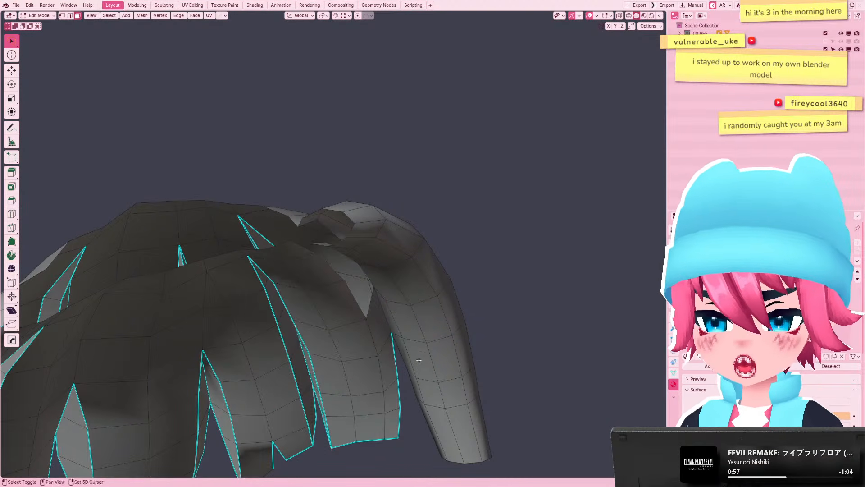
pyautogui.moveTo(419, 360); pyautogui.dragTo(406, 234, button='middle')
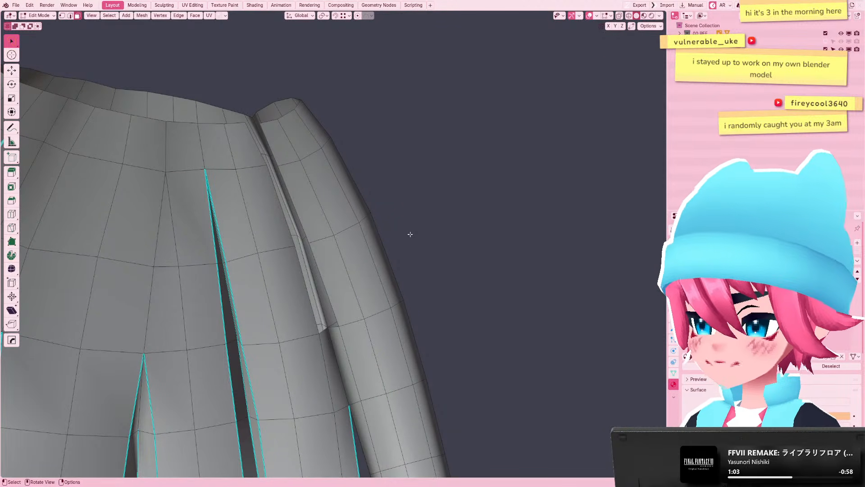
pyautogui.moveTo(305, 175); pyautogui.dragTo(465, 191, button='middle')
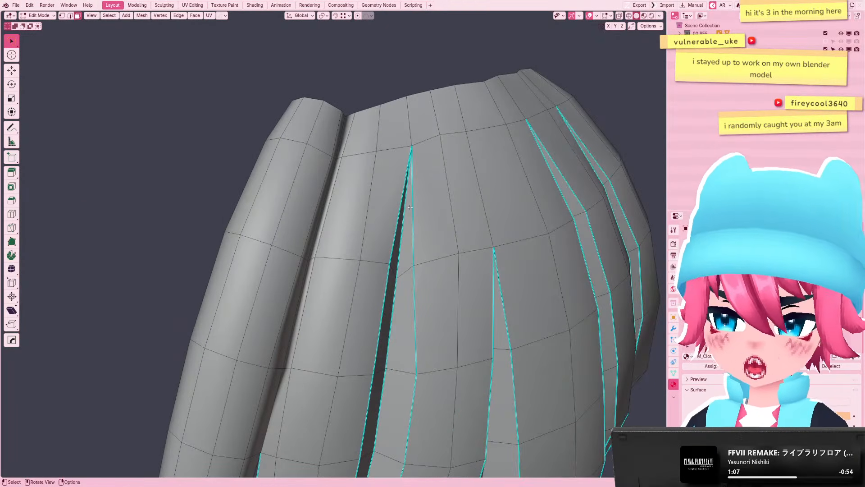
pyautogui.moveTo(410, 206); pyautogui.dragTo(350, 226, button='middle')
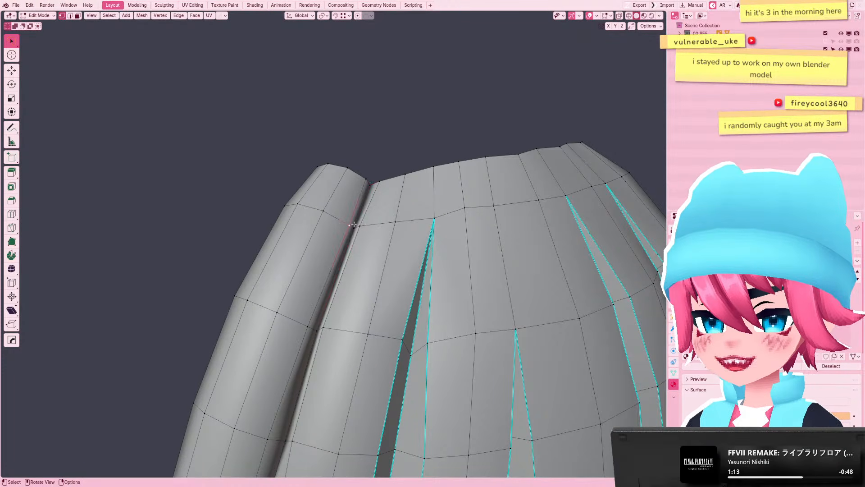
# Merge the strand and bangs vertices in the seam's second row and delete the stray vertex above them
pyautogui.press('m')
pyautogui.click(360, 216)
pyautogui.click(369, 184)
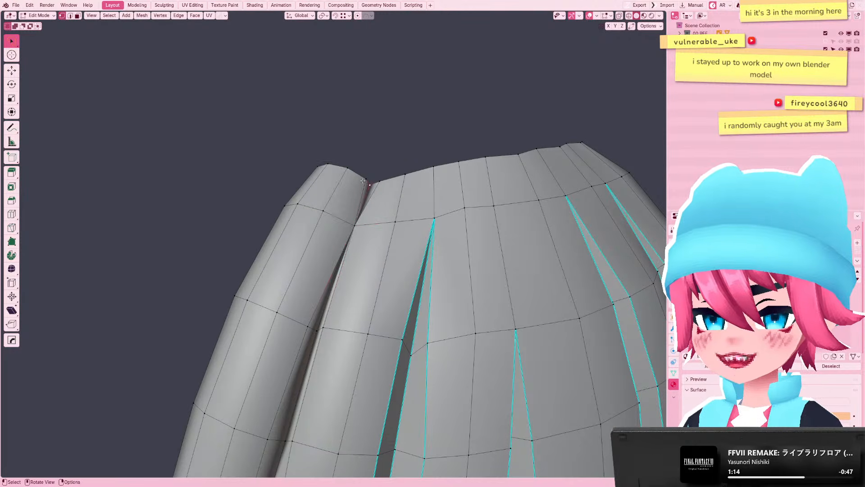
pyautogui.press('x')
pyautogui.click(366, 177)
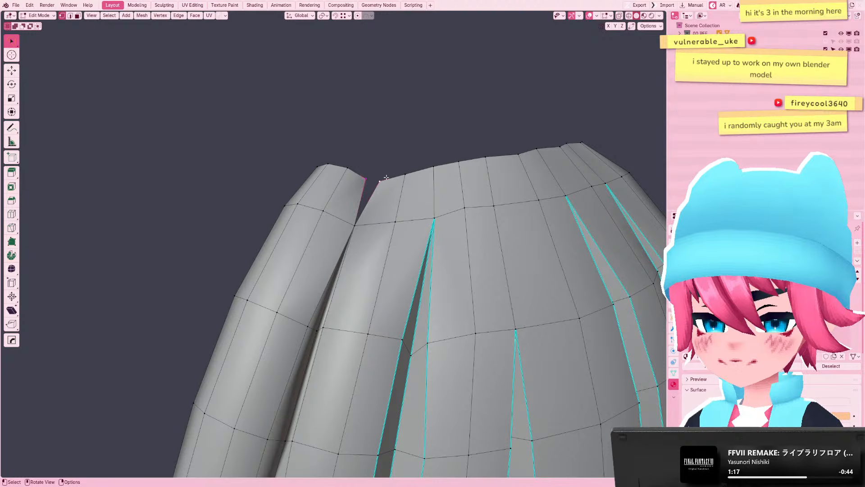
# Merge the side strand's upper corner vertex with the bangs' adjacent upper corner vertex
pyautogui.press('m')
pyautogui.click(386, 178)
pyautogui.scroll(-3, 316, 342)
# Mark the lengthwise edge loop beside the seam on the outermost bangs lock as sharp
pyautogui.press('2')
pyautogui.keyDown('shift'); pyautogui.moveTo(303, 389); pyautogui.dragTo(393, 241, button='middle'); pyautogui.keyUp('shift')
pyautogui.keyDown('alt'); pyautogui.click(357, 266); pyautogui.keyUp('alt')
pyautogui.hotkey('ctrl', 'e')
pyautogui.click(393, 241)
# Mark the side strand's lengthwise edge loop facing the bangs as sharp
pyautogui.keyDown('alt'); pyautogui.click(338, 251); pyautogui.keyUp('alt')
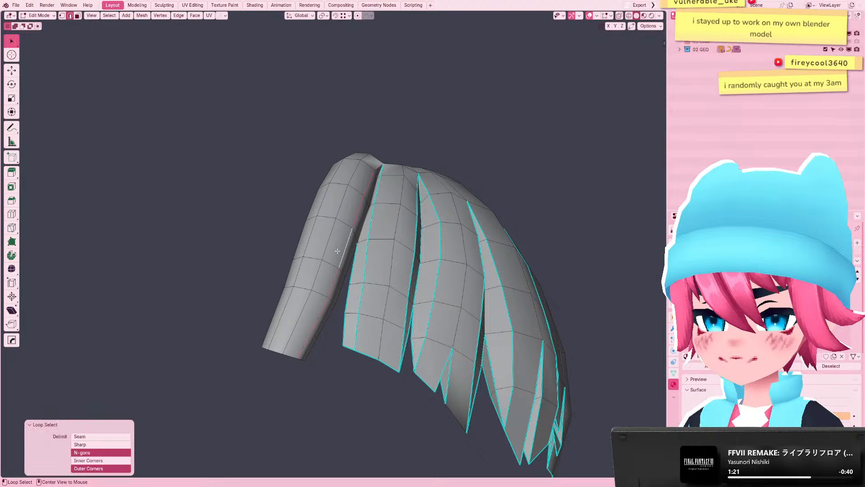
pyautogui.hotkey('ctrl', 'e')
pyautogui.click(338, 251)
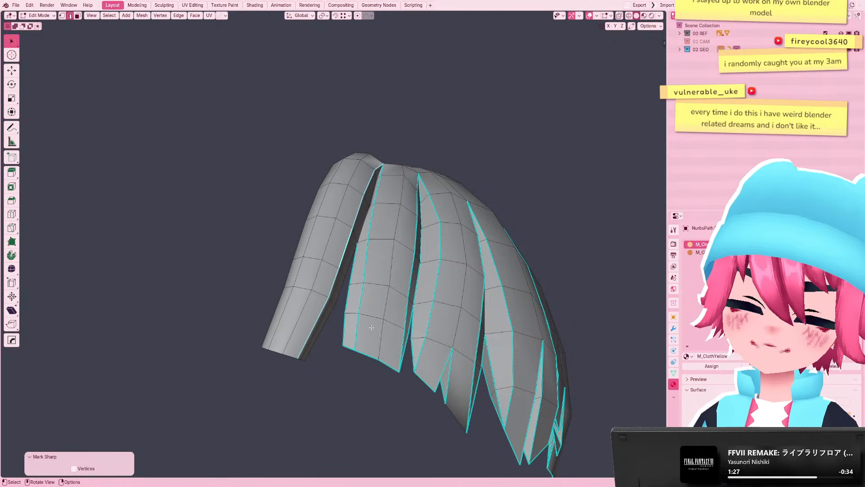
# Compare the hair with the front reference, and mark the remaining upper edges in the gap between strand and bangs as sharp
pyautogui.moveTo(371, 327); pyautogui.dragTo(342, 361, button='middle')
pyautogui.press('KP_1')
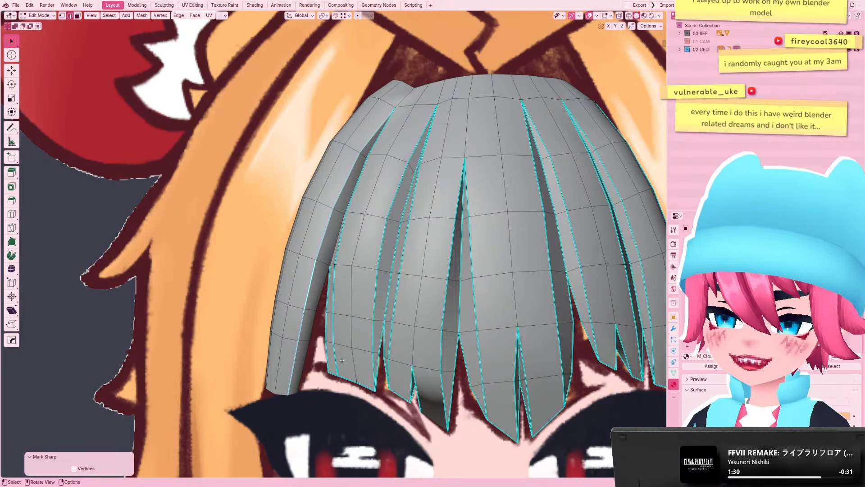
pyautogui.moveTo(342, 360); pyautogui.dragTo(374, 208, button='middle')
pyautogui.click(374, 208)
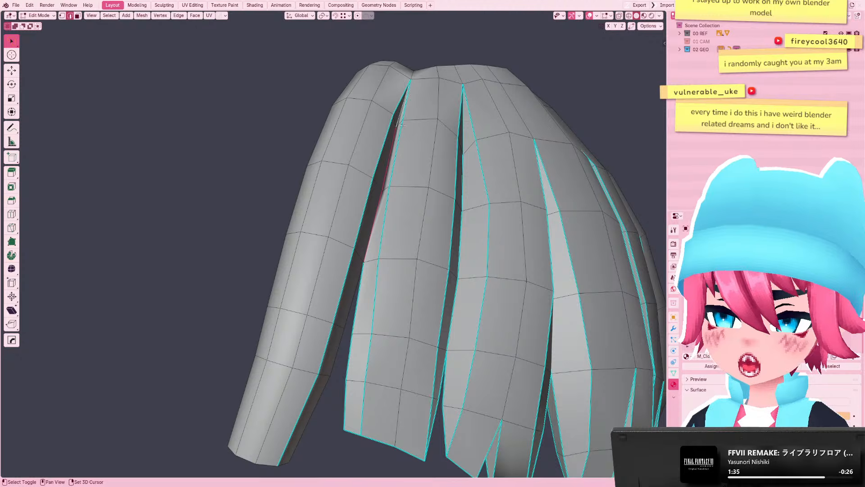
pyautogui.hotkey('ctrl', 'e')
pyautogui.click(408, 165)
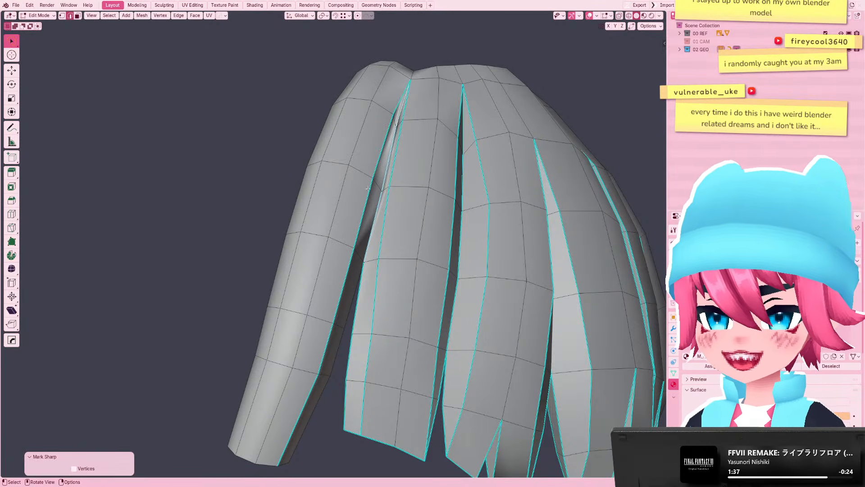
# Reposition the two upper vertices of the inner strip in the gap between the side strand and the bangs
pyautogui.click(379, 191)
pyautogui.press('g')
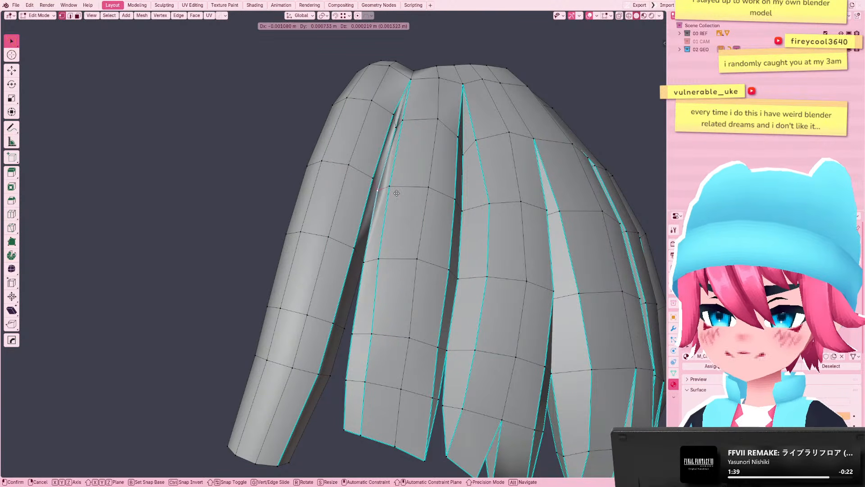
pyautogui.click(396, 193)
pyautogui.click(395, 123)
pyautogui.press('g')
pyautogui.click(415, 137)
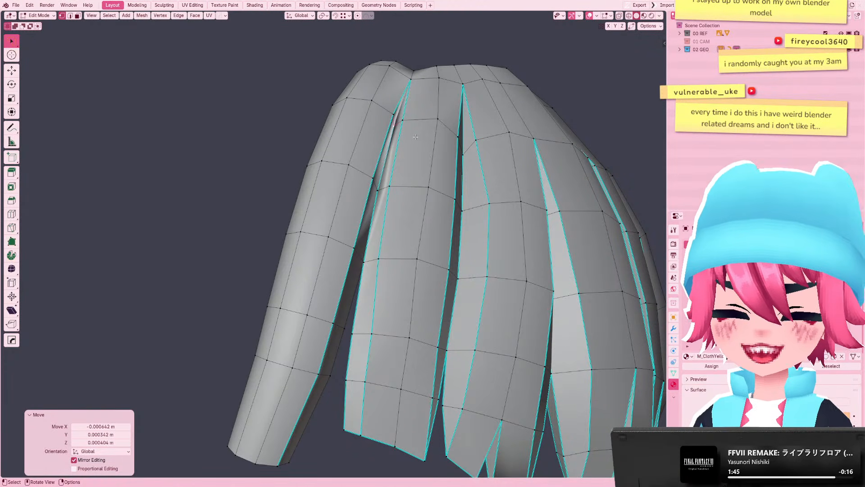
# Select the whole hair mesh, reset its normal vectors, and clear the selection
pyautogui.press('a')
pyautogui.press('F3')
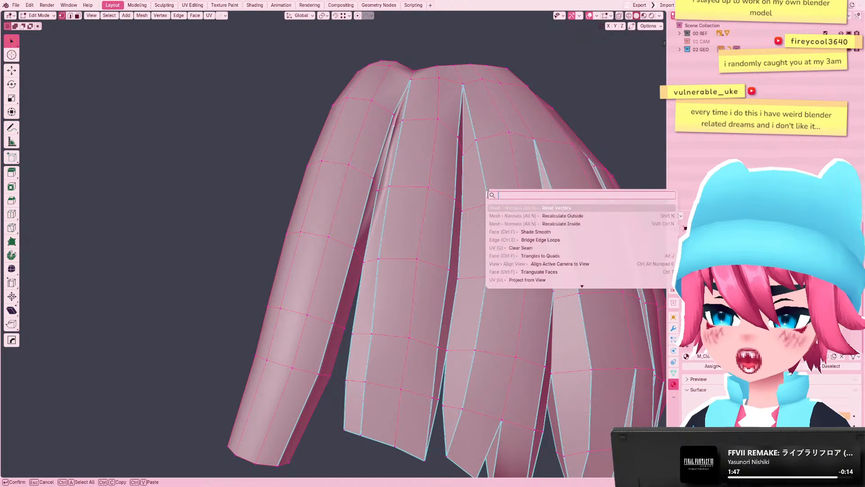
pyautogui.write('reset')
pyautogui.click(558, 215)
pyautogui.scroll(-4, 402, 228)
pyautogui.moveTo(423, 209); pyautogui.dragTo(400, 225, button='middle')
pyautogui.scroll(4, 401, 225)
pyautogui.moveTo(445, 193); pyautogui.dragTo(439, 207, button='middle')
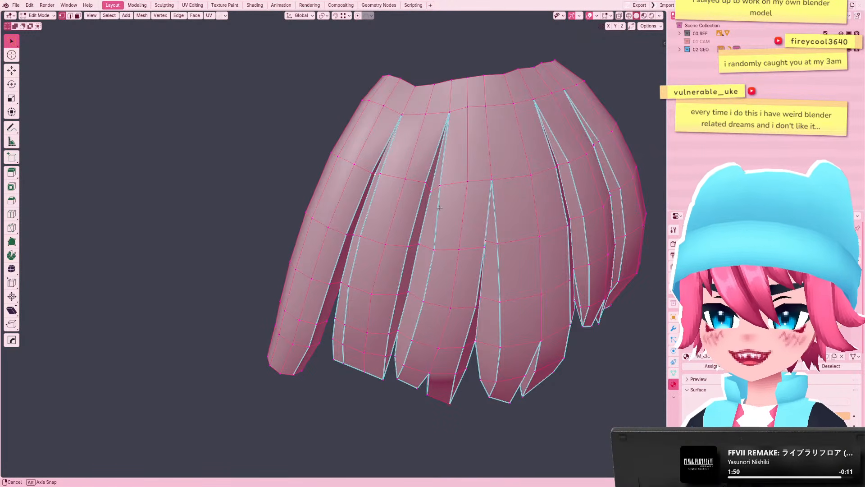
pyautogui.hotkey('alt', 'a')
# Slide the upper cross-row vertices of the outermost bangs lock, including the one bordering the gap to the next lock
pyautogui.keyDown('ctrl'); pyautogui.click(392, 177); pyautogui.keyUp('ctrl')
pyautogui.press('g')
pyautogui.press('g')
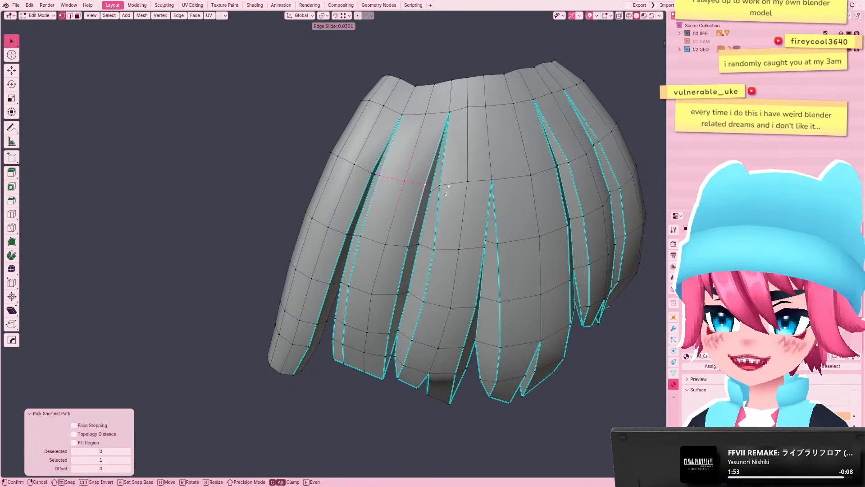
pyautogui.click(447, 190)
pyautogui.click(425, 184)
pyautogui.press('g')
pyautogui.press('g')
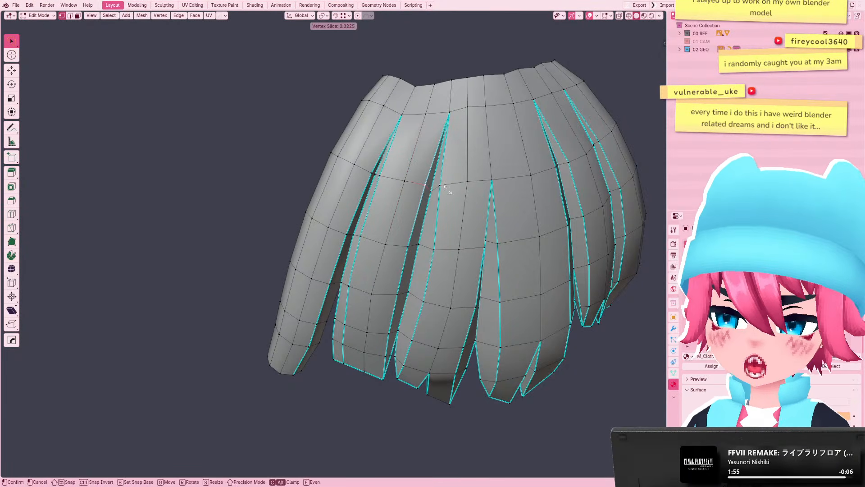
pyautogui.click(446, 192)
# Slide the neighbouring lock's upper edge vertices along that gap so the cross row runs evenly over both locks
pyautogui.click(440, 186)
pyautogui.press('g')
pyautogui.press('g')
pyautogui.click(463, 201)
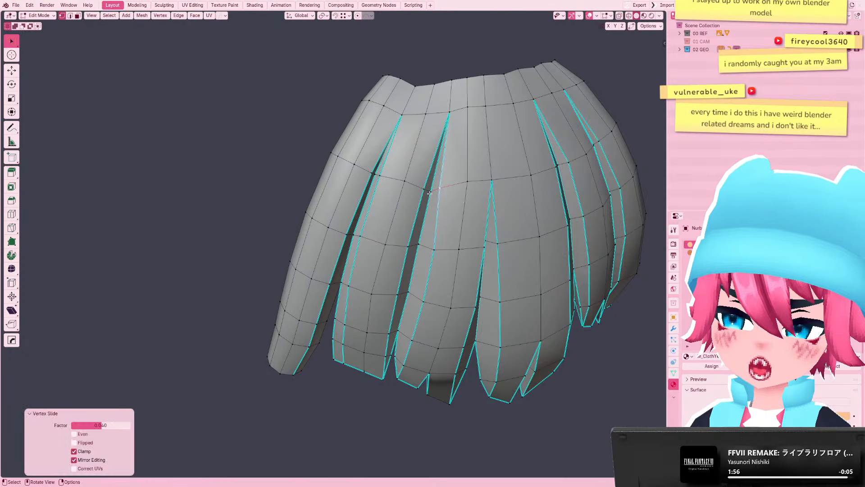
pyautogui.press('g')
pyautogui.press('g')
pyautogui.click(423, 191)
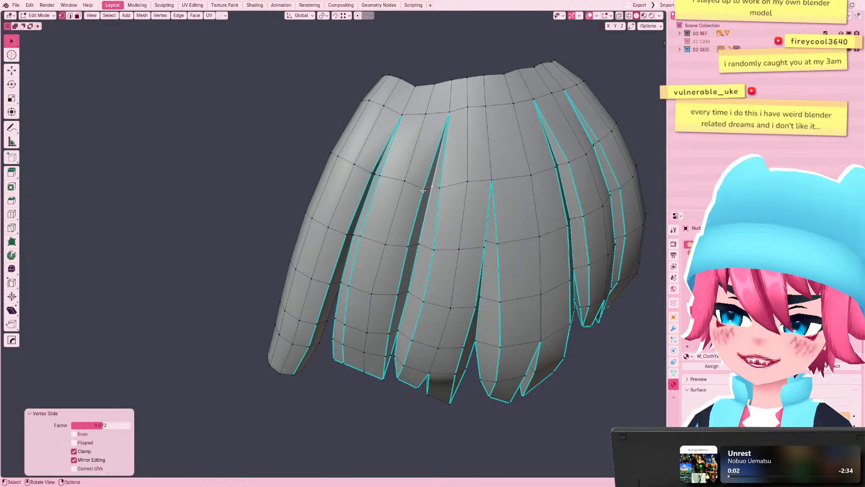
pyautogui.press('g')
pyautogui.press('g')
pyautogui.click(451, 192)
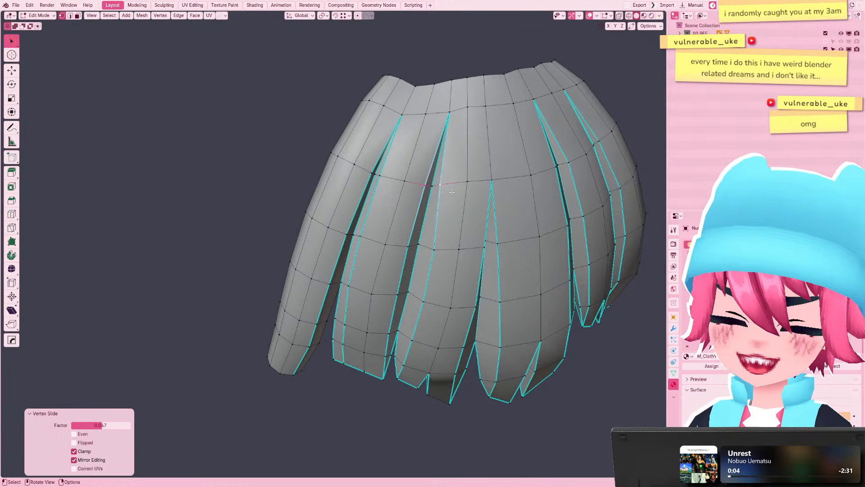
pyautogui.press('g')
pyautogui.press('g')
pyautogui.click(469, 224)
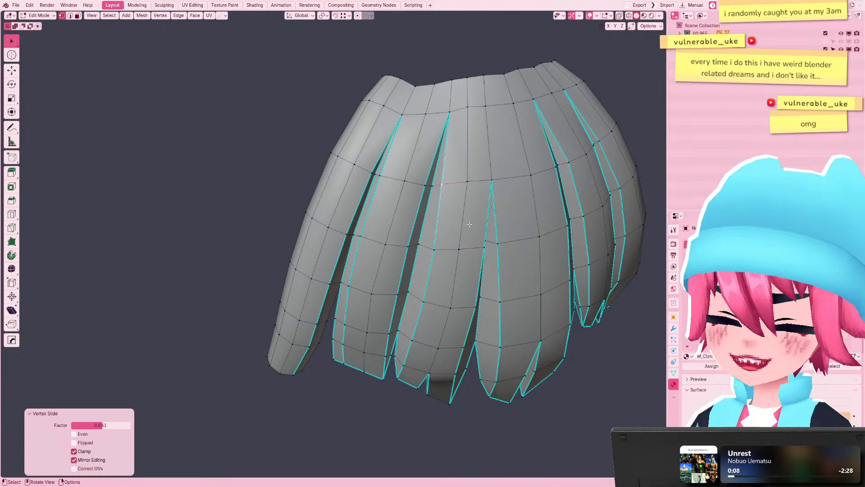
# Slide two vertices in the topmost cross row above the second bangs lock to even out their spacing
pyautogui.moveTo(474, 224); pyautogui.dragTo(481, 132, button='middle')
pyautogui.click(458, 100)
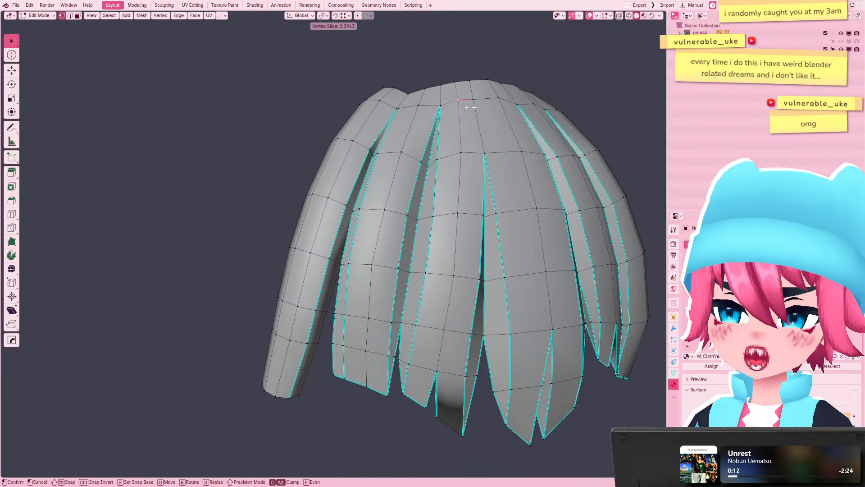
pyautogui.press('g')
pyautogui.press('g')
pyautogui.click(470, 120)
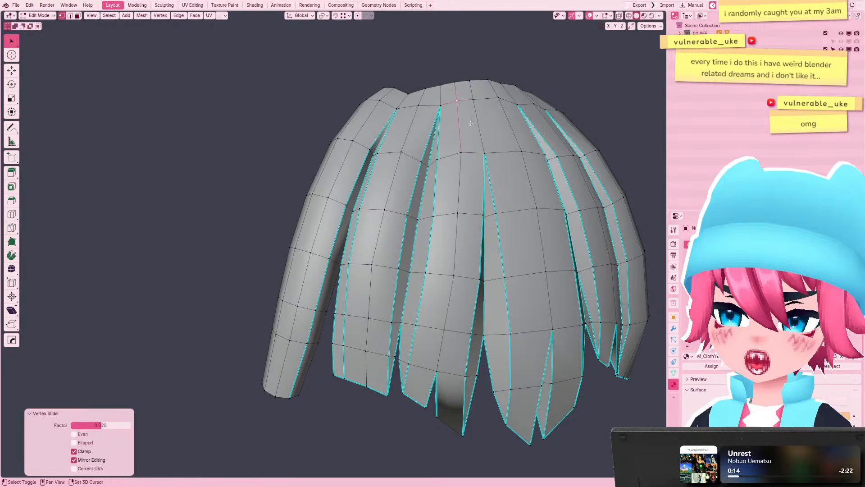
pyautogui.click(499, 97)
pyautogui.press('g')
pyautogui.press('g')
pyautogui.click(505, 105)
# Move the upper edge vertices bordering the gap between the first two bangs locks, viewed from below
pyautogui.moveTo(465, 198); pyautogui.dragTo(461, 100, button='middle')
pyautogui.click(420, 187)
pyautogui.moveTo(444, 175); pyautogui.dragTo(429, 198, button='middle')
pyautogui.press('g')
pyautogui.click(433, 175)
pyautogui.click(431, 184)
pyautogui.press('g')
pyautogui.click(434, 202)
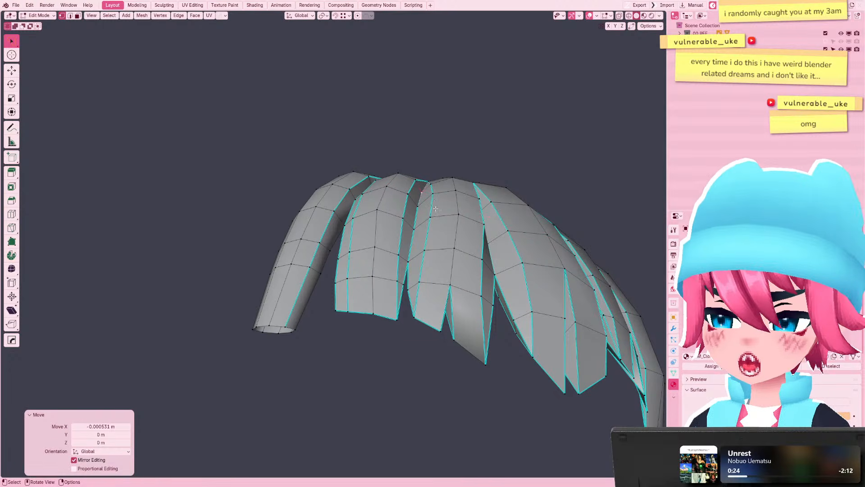
# Merge the two outer bottom corner vertices of the outermost bangs lock at the last selected one
pyautogui.moveTo(436, 208); pyautogui.dragTo(342, 375, button='middle')
pyautogui.hotkey('ctrl', 'z')
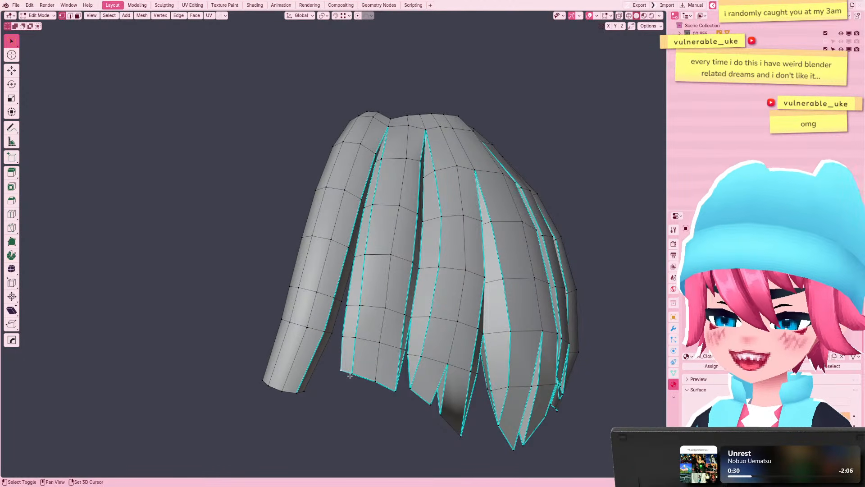
pyautogui.press('m')
pyautogui.click(346, 412)
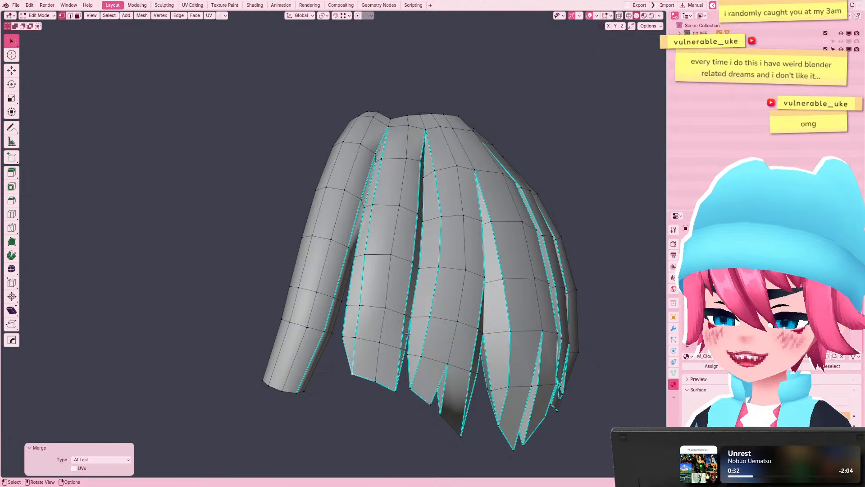
# Move the two lowest outer edge vertices of the outermost bangs lock along the X axis to taper its tip
pyautogui.press('g')
pyautogui.press('x')
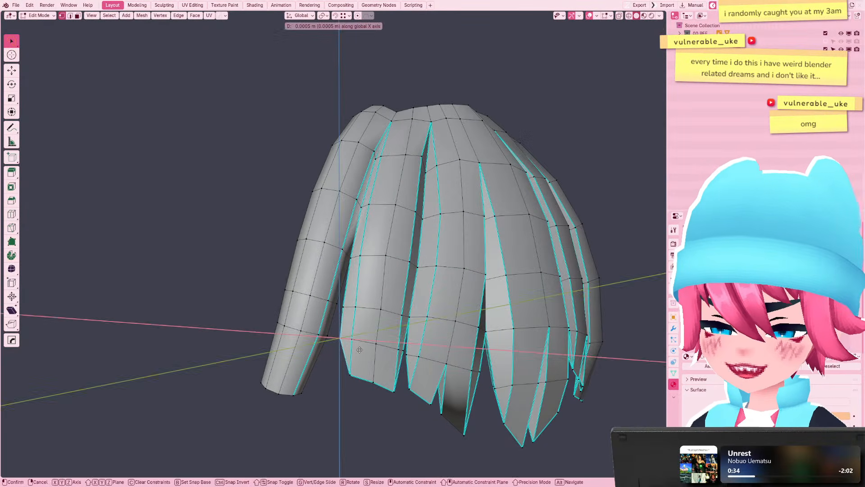
pyautogui.click(361, 350)
pyautogui.press('g')
pyautogui.press('x')
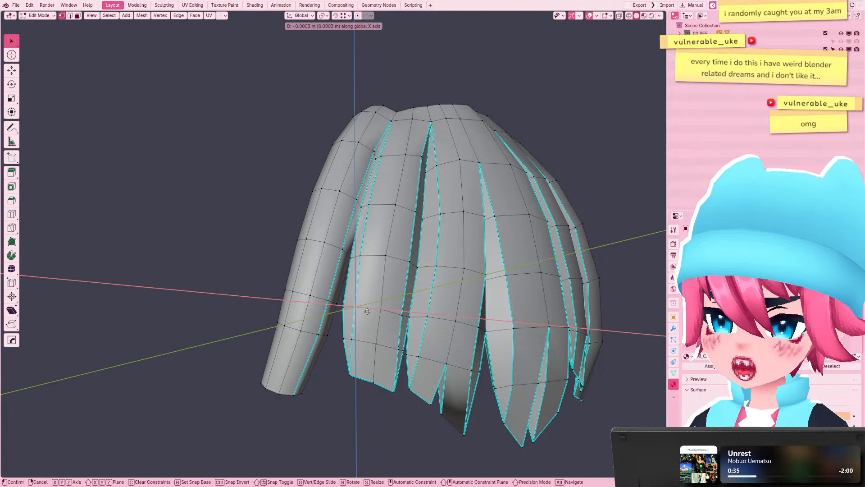
pyautogui.click(364, 312)
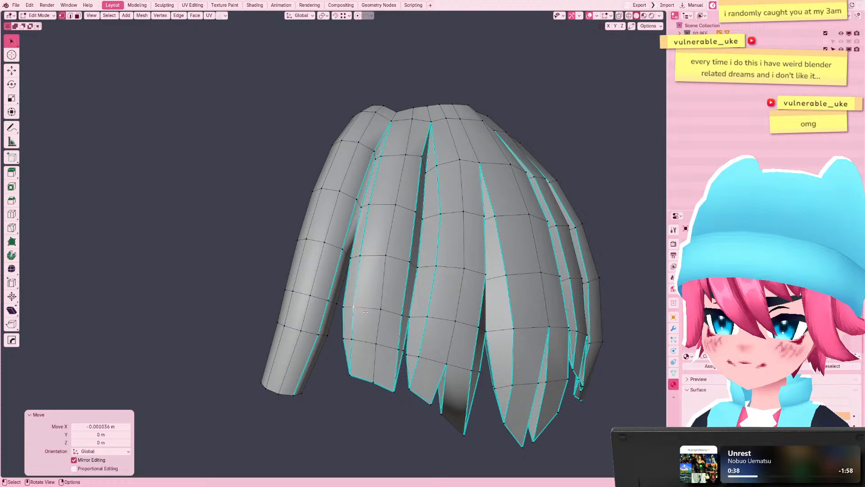
# Slide a lower centre vertex of the outermost bangs lock, then the whole lengthwise centre line toward the side strand
pyautogui.press('g')
pyautogui.press('g')
pyautogui.click(396, 314)
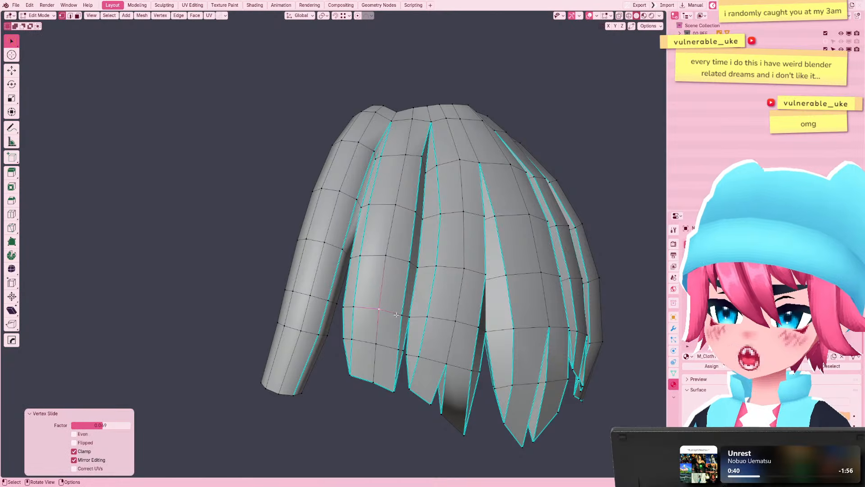
pyautogui.click(414, 108)
pyautogui.keyDown('ctrl'); pyautogui.click(381, 334); pyautogui.keyUp('ctrl')
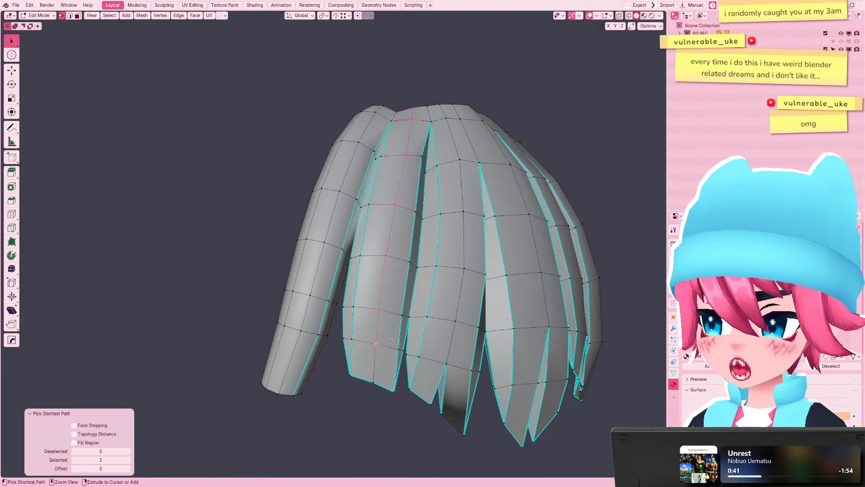
pyautogui.press('g')
pyautogui.press('g')
pyautogui.click(429, 299)
# Slide the upper centre-line vertices of the outermost bangs lock individually to smooth the line up to the hair's top edge
pyautogui.click(402, 157)
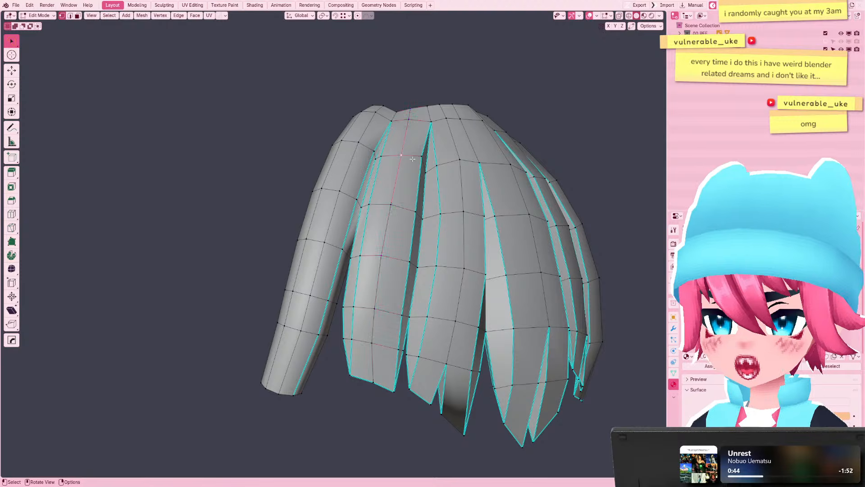
pyautogui.press('g')
pyautogui.press('g')
pyautogui.click(415, 160)
pyautogui.click(410, 117)
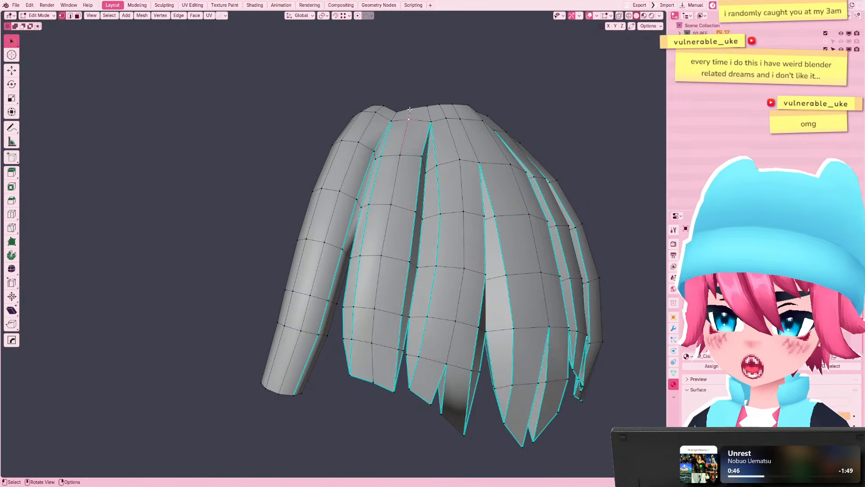
pyautogui.press('g')
pyautogui.press('g')
pyautogui.click(414, 117)
pyautogui.click(412, 108)
pyautogui.press('g')
pyautogui.press('g')
pyautogui.click(413, 107)
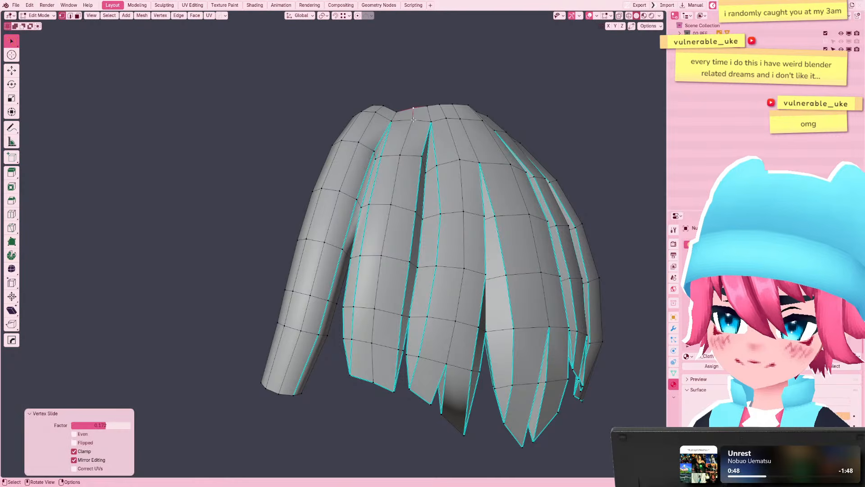
pyautogui.click(413, 121)
pyautogui.press('g')
pyautogui.press('g')
pyautogui.click(414, 121)
# Select the outermost lock's centre line from near the tip to the upper rows and slide it slightly sideways
pyautogui.scroll(-4, 399, 289)
pyautogui.moveTo(398, 295); pyautogui.dragTo(397, 259, button='middle')
pyautogui.scroll(4, 394, 266)
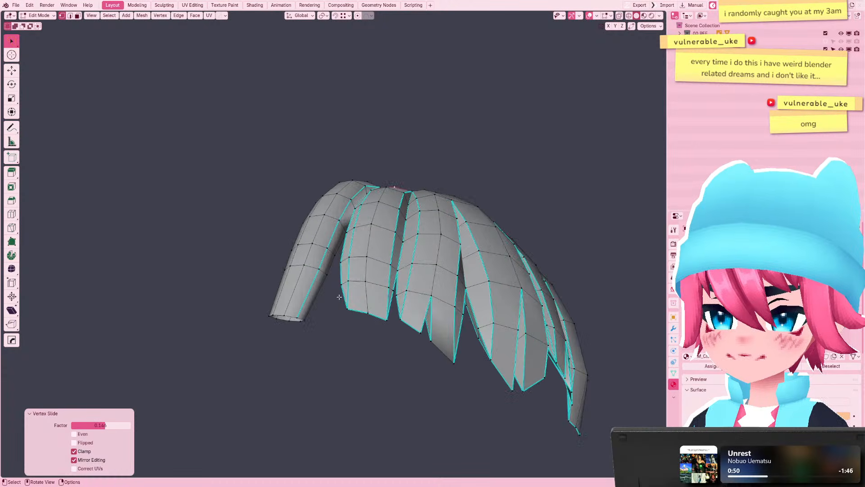
pyautogui.click(364, 294)
pyautogui.moveTo(389, 203); pyautogui.dragTo(393, 162, button='middle')
pyautogui.keyDown('ctrl'); pyautogui.click(394, 161); pyautogui.keyUp('ctrl')
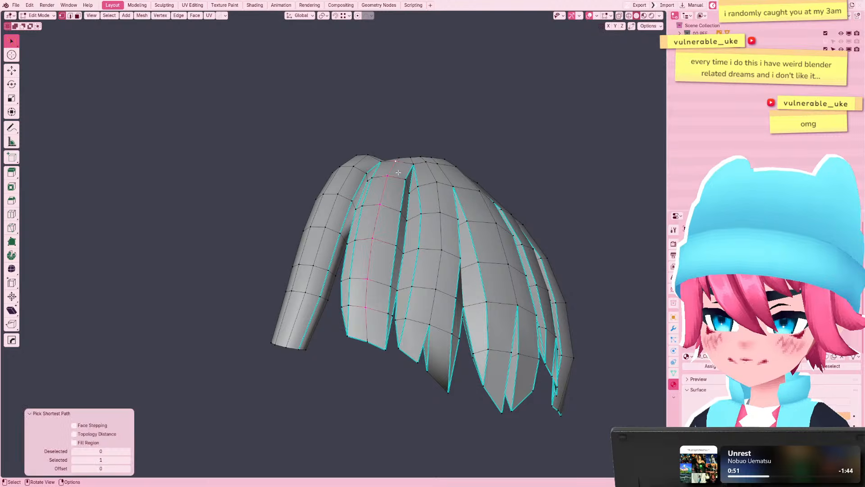
pyautogui.press('g')
pyautogui.press('g')
pyautogui.click(396, 161)
# Check the hair in material shading and slide the outermost lock's upper edge vertex beside the second gap
pyautogui.scroll(-4, 433, 158)
pyautogui.press('Tab')
pyautogui.click(464, 154)
pyautogui.moveTo(450, 180)
pyautogui.mouseDown(button='middle')
pyautogui.moveTo(373, 274)
pyautogui.moveTo(346, 269)
pyautogui.moveTo(421, 238)
pyautogui.moveTo(413, 252)
pyautogui.mouseUp(button='middle')
pyautogui.press('z')
pyautogui.scroll(4, 347, 269)
pyautogui.press('Tab')
pyautogui.press('g')
pyautogui.press('g')
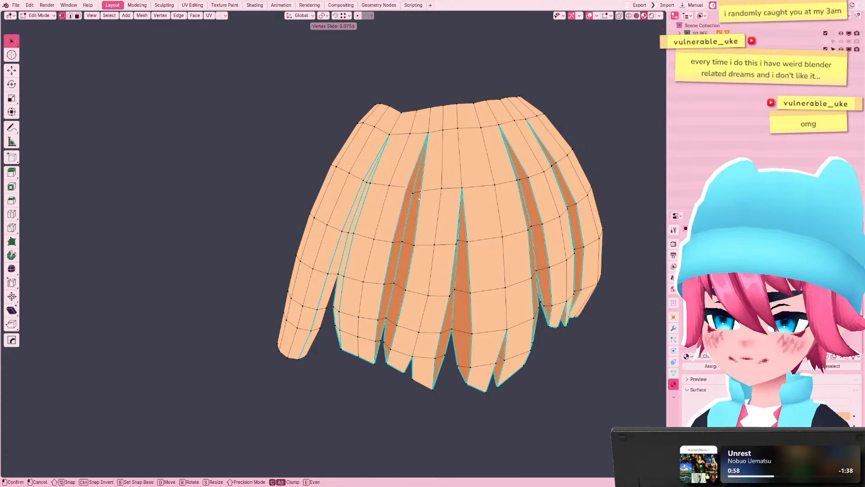
pyautogui.click(420, 195)
# Select the inner faces in the gap between side strand and bangs, and return to solid shading for inspection from the other side
pyautogui.moveTo(419, 195); pyautogui.dragTo(400, 279, button='middle')
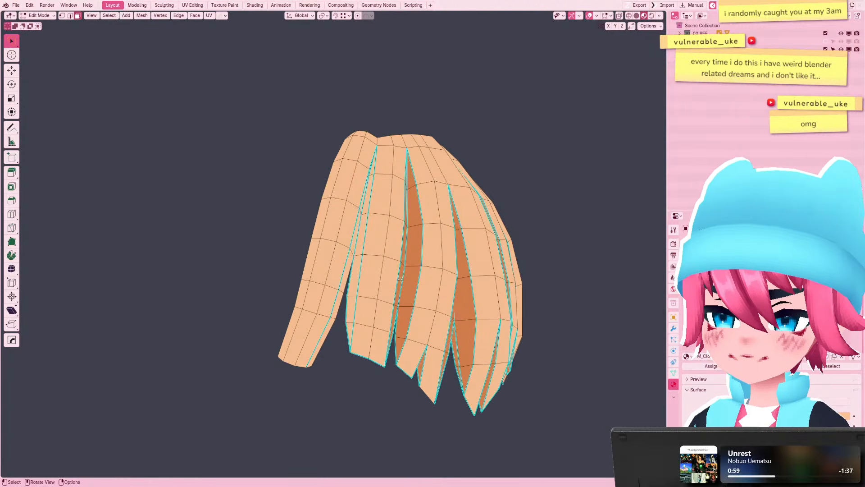
pyautogui.keyDown('alt'); pyautogui.click(361, 256); pyautogui.keyUp('alt')
pyautogui.moveTo(355, 313)
pyautogui.mouseDown(button='middle')
pyautogui.moveTo(345, 311)
pyautogui.moveTo(340, 282)
pyautogui.moveTo(423, 289)
pyautogui.moveTo(471, 274)
pyautogui.moveTo(359, 340)
pyautogui.mouseUp(button='middle')
pyautogui.keyDown('shift'); pyautogui.click(347, 324); pyautogui.keyUp('shift')
pyautogui.press('z')
pyautogui.press('Tab')
pyautogui.click(478, 341)
pyautogui.moveTo(468, 335); pyautogui.dragTo(383, 275, button='middle')
pyautogui.scroll(3, 335, 335)
pyautogui.keyDown('shift'); pyautogui.moveTo(293, 230); pyautogui.dragTo(301, 292, button='middle'); pyautogui.keyUp('shift')
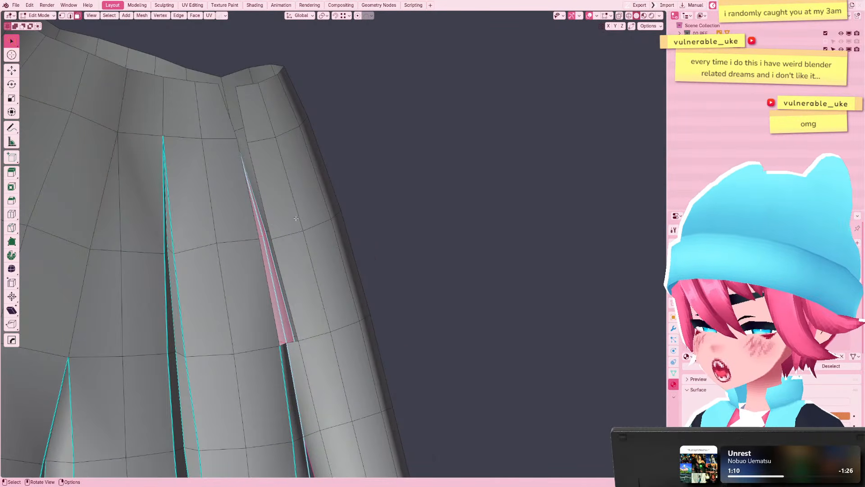
# Merge the vertices at the upper end of the gap between side strand and bangs at their center
pyautogui.moveTo(296, 219); pyautogui.dragTo(252, 189, button='middle')
pyautogui.press('1')
pyautogui.press('m')
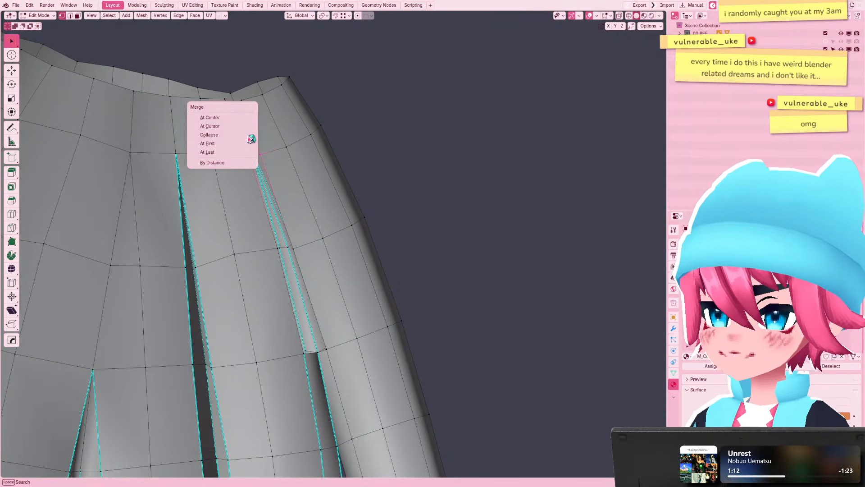
pyautogui.click(244, 118)
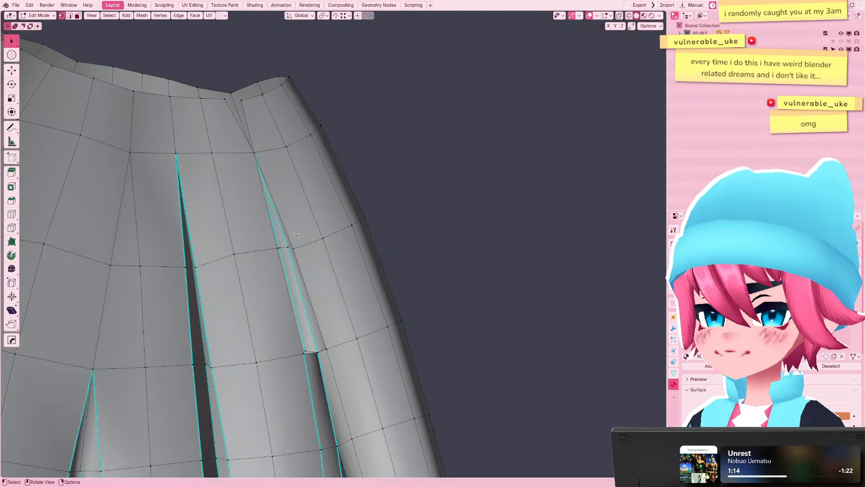
# Extrude new geometry from the gap's upper seam toward the side strand and merge its end vertices
pyautogui.moveTo(295, 233); pyautogui.dragTo(270, 322, button='middle')
pyautogui.press('e')
pyautogui.click(432, 370)
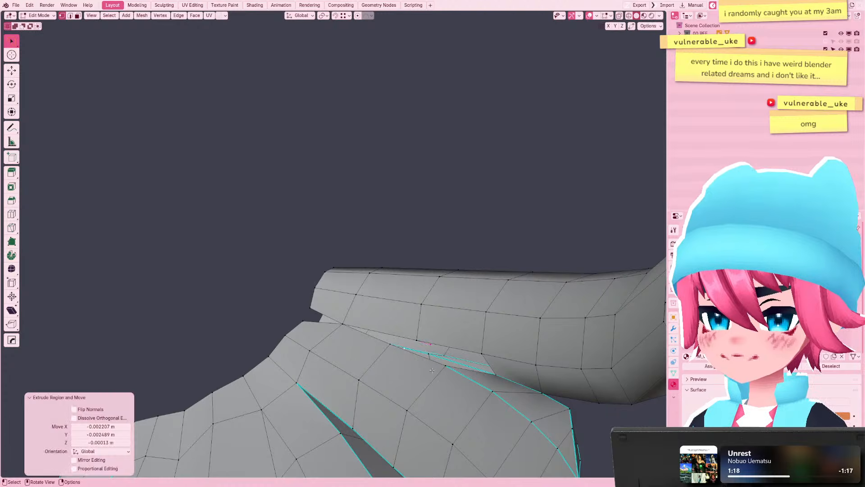
pyautogui.press('m')
pyautogui.click(431, 369)
# Fill the narrow openings along the seam between bangs and side strand with faces, undoing and redoing the last fill
pyautogui.moveTo(432, 370); pyautogui.dragTo(409, 424, button='middle')
pyautogui.press('2')
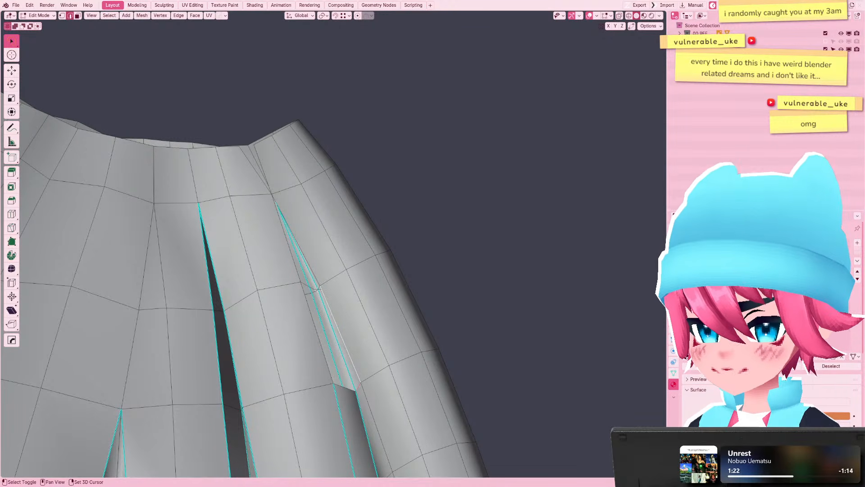
pyautogui.press('f')
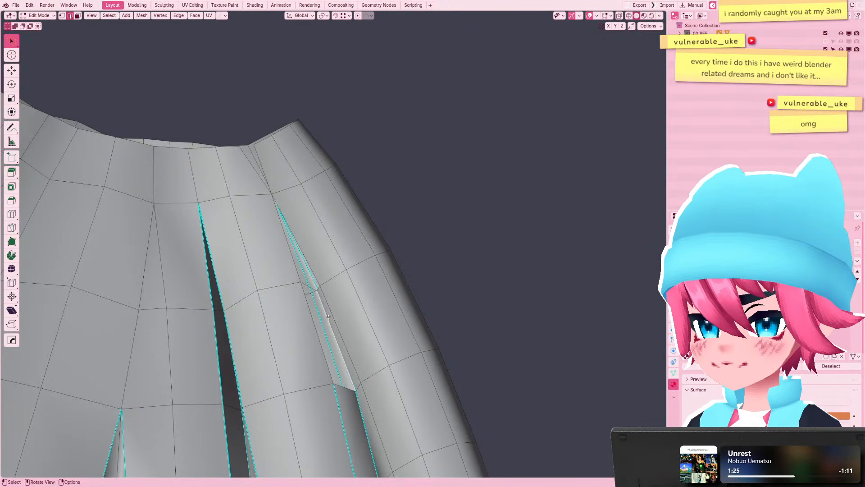
pyautogui.press('f')
pyautogui.click(310, 287)
pyautogui.press('f')
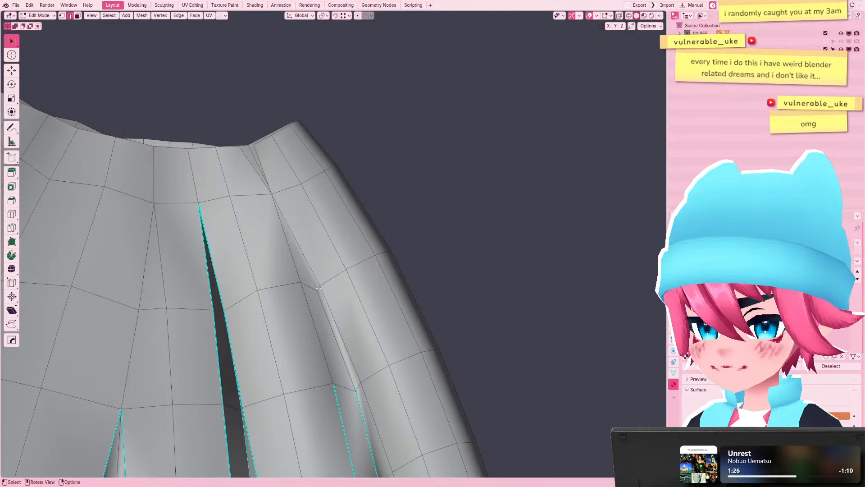
pyautogui.hotkey('ctrl', 'z')
pyautogui.press('f')
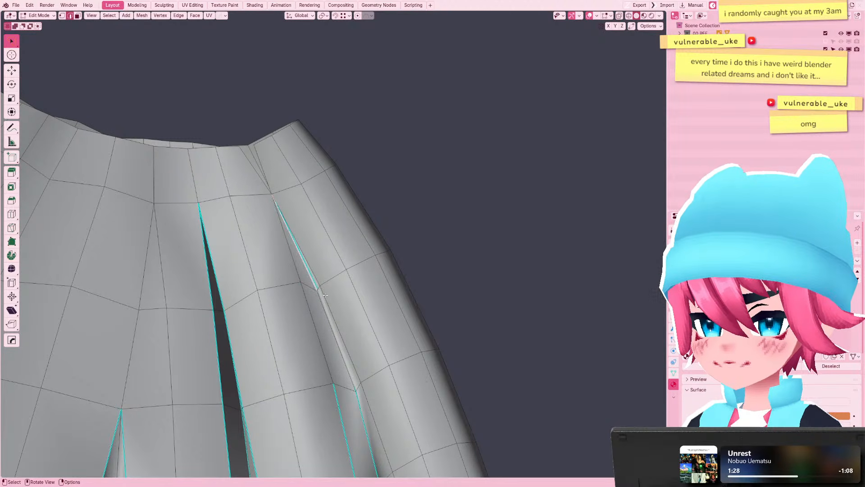
# Nudge the vertex on the seam between the side strand and the bangs toward its neighbour on the strand
pyautogui.moveTo(325, 295); pyautogui.dragTo(292, 257, button='middle')
pyautogui.moveTo(242, 236); pyautogui.dragTo(276, 322, button='middle')
pyautogui.press('1')
pyautogui.click(352, 306)
pyautogui.press('g')
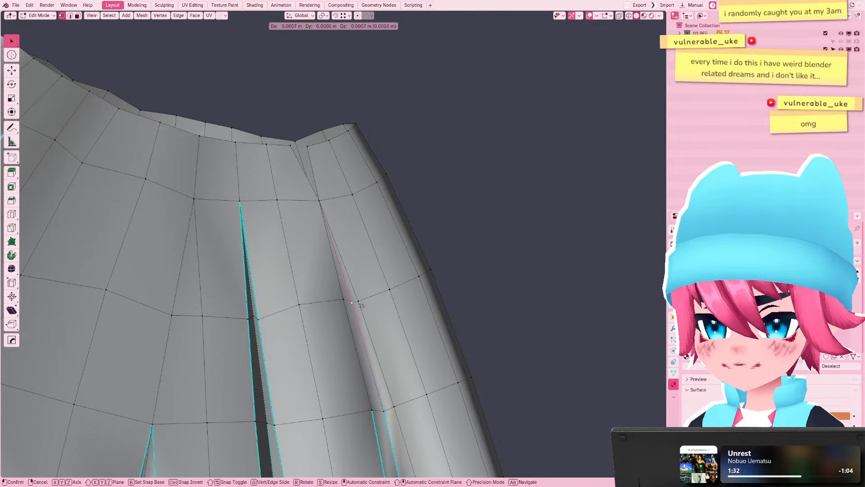
pyautogui.click(362, 306)
# Merge the doubled vertices along the seam between side strand and bangs, and return to Object Mode to view the whole hair piece
pyautogui.press('2')
pyautogui.rightClick(347, 292)
pyautogui.click(342, 292)
pyautogui.moveTo(342, 292); pyautogui.dragTo(338, 219, button='middle')
pyautogui.press('1')
pyautogui.press('m')
pyautogui.click(357, 211)
pyautogui.scroll(-7, 357, 212)
pyautogui.press('Tab')
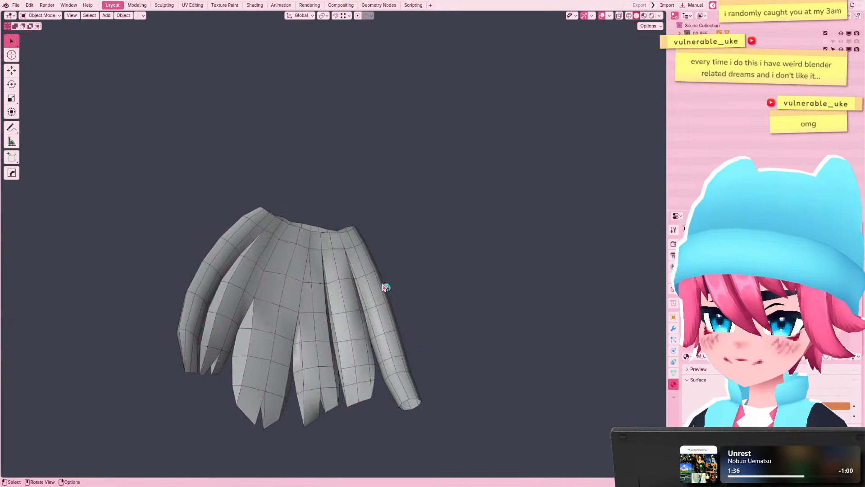
# Resume editing the hair mesh and merge vertices at the open lower end of the side strand at their center
pyautogui.moveTo(384, 286); pyautogui.dragTo(389, 318, button='middle')
pyautogui.click(388, 324)
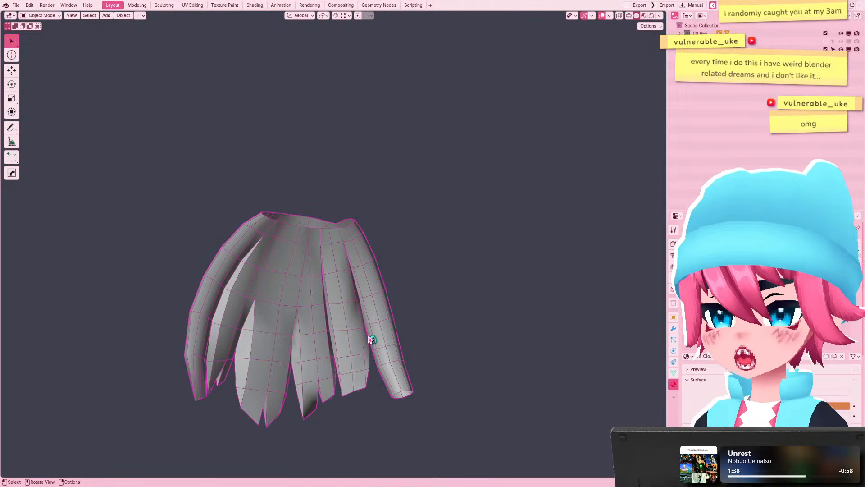
pyautogui.press('Tab')
pyautogui.scroll(3, 411, 368)
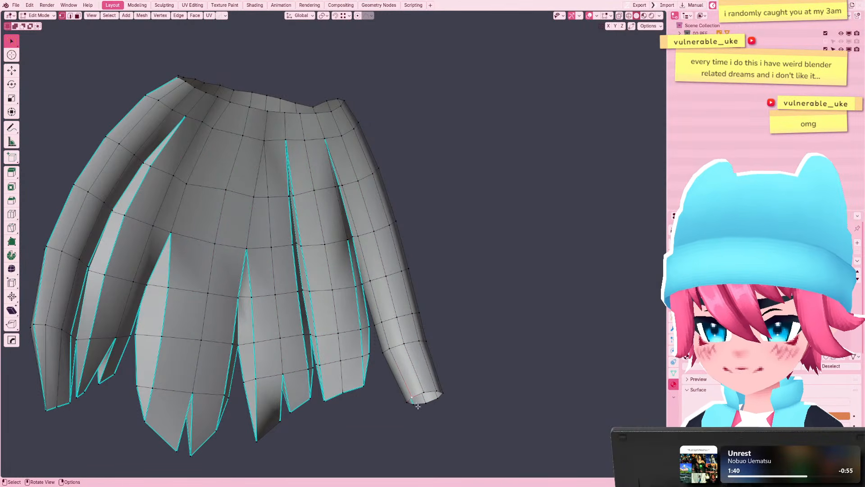
pyautogui.keyDown('shift'); pyautogui.moveTo(415, 406); pyautogui.dragTo(394, 376, button='middle'); pyautogui.keyUp('shift')
pyautogui.press('m')
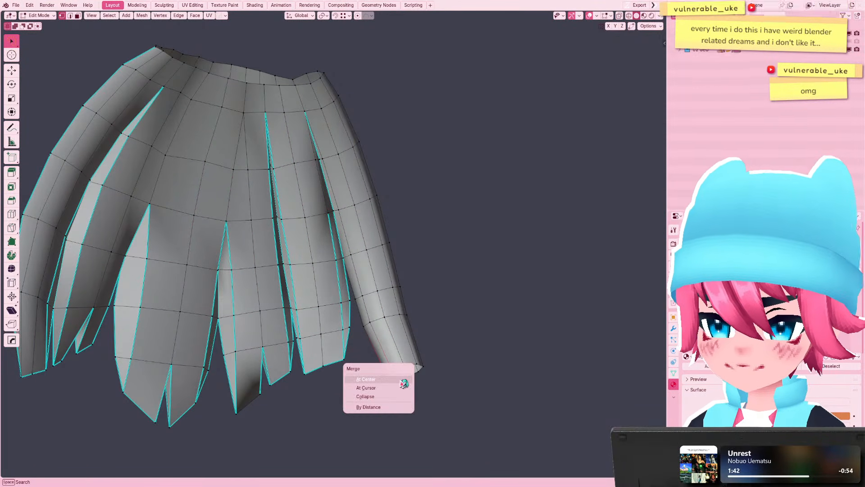
pyautogui.click(407, 379)
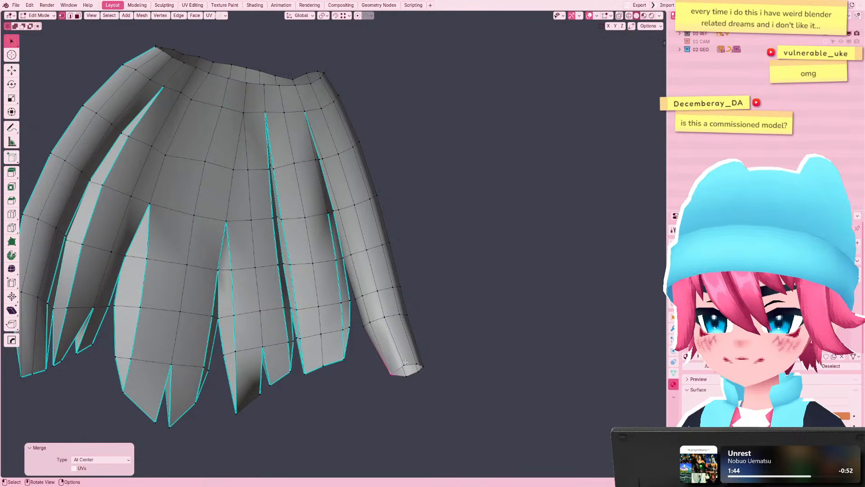
pyautogui.click(405, 362)
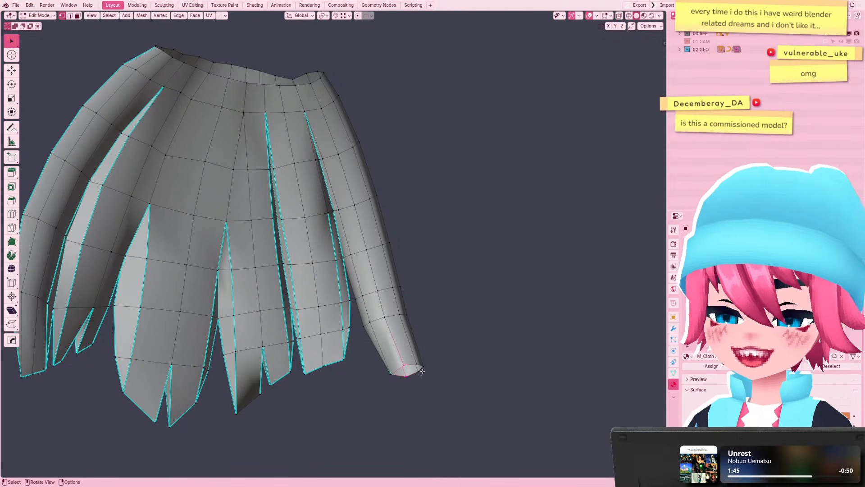
# Shift the bottom corner of the outermost bang strand inward by about 0.0011 m along X in front view
pyautogui.hotkey('shift', 'r')
pyautogui.moveTo(439, 372); pyautogui.dragTo(280, 347, button='middle')
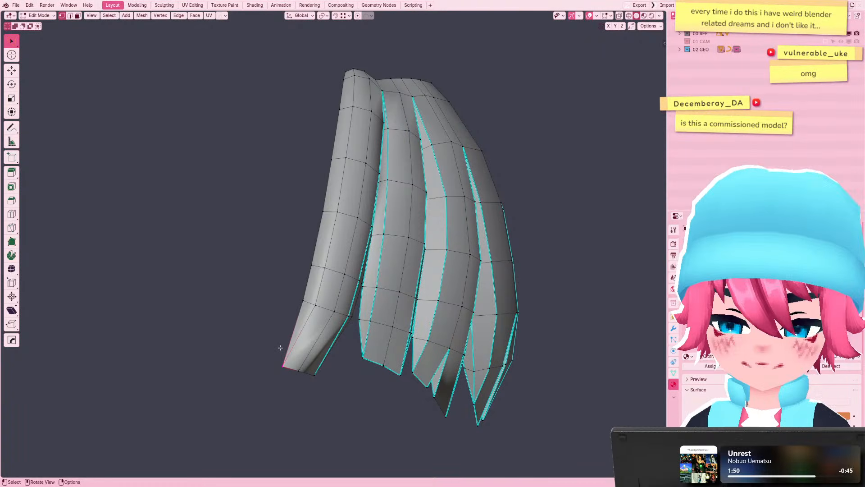
pyautogui.press('KP_1')
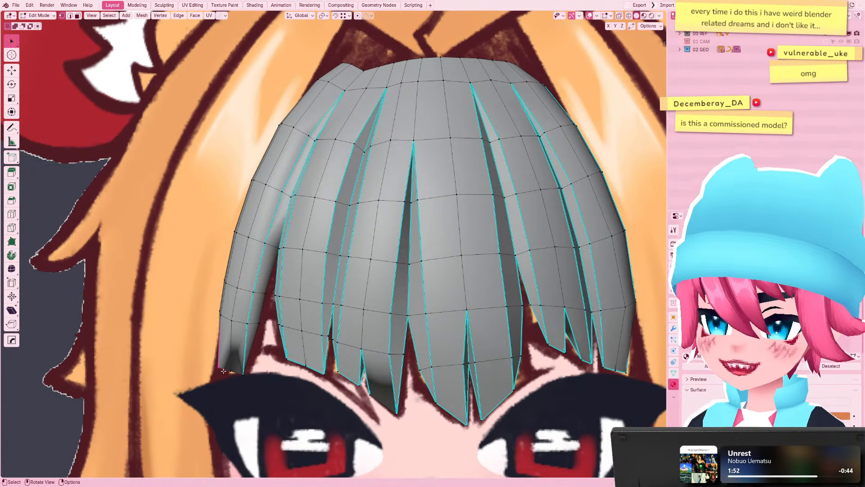
pyautogui.press('g')
pyautogui.click(264, 379)
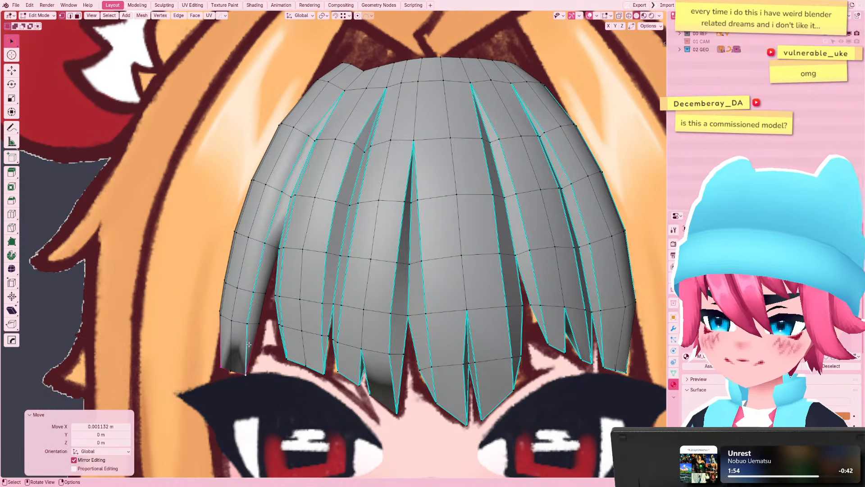
# Reset the normal vectors of the entire bangs mesh and clear the selection
pyautogui.press('a')
pyautogui.press('F3')
pyautogui.write('reset')
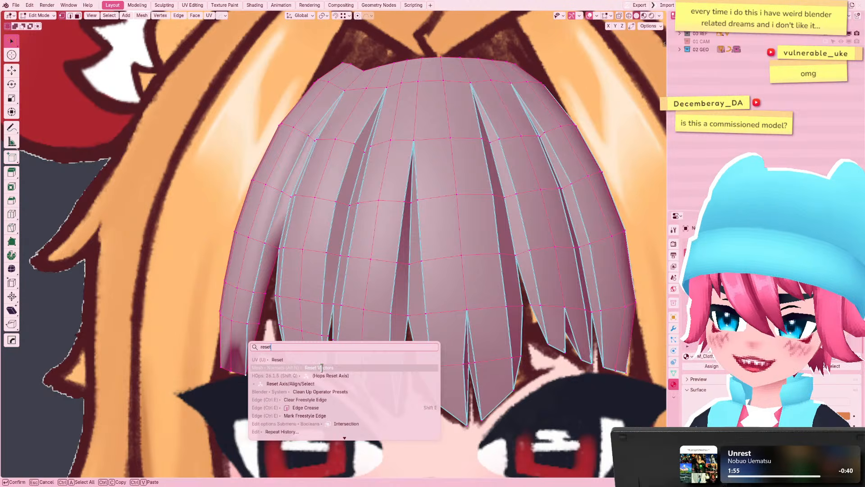
pyautogui.click(325, 370)
pyautogui.moveTo(270, 362)
pyautogui.keyDown('shift'); pyautogui.mouseDown(button='middle')
pyautogui.moveTo(310, 332)
pyautogui.moveTo(332, 350)
pyautogui.mouseUp(button='middle'); pyautogui.keyUp('shift')
pyautogui.hotkey('alt', 'a')
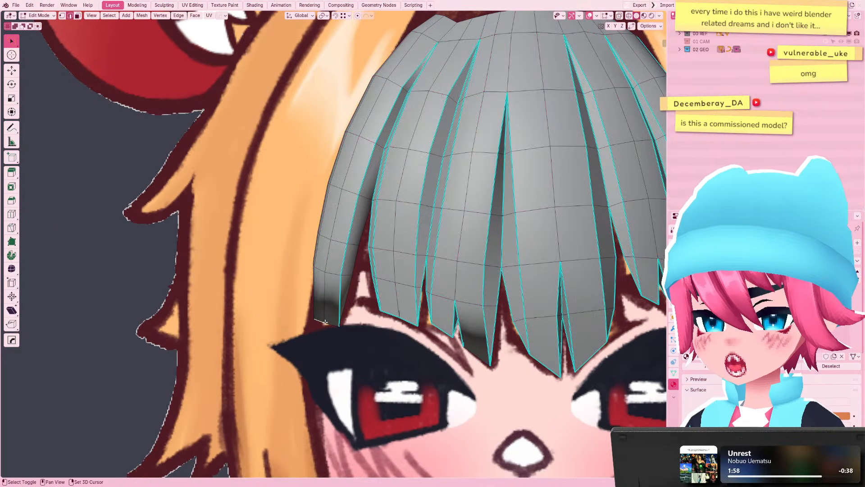
# Mark the lengthwise edge loop along the outer side of the outermost strand as sharp
pyautogui.moveTo(313, 321); pyautogui.dragTo(394, 289, button='middle')
pyautogui.keyDown('alt'); pyautogui.click(360, 248); pyautogui.keyUp('alt')
pyautogui.moveTo(355, 254); pyautogui.dragTo(392, 229, button='middle')
pyautogui.hotkey('ctrl', 'e')
pyautogui.click(399, 306)
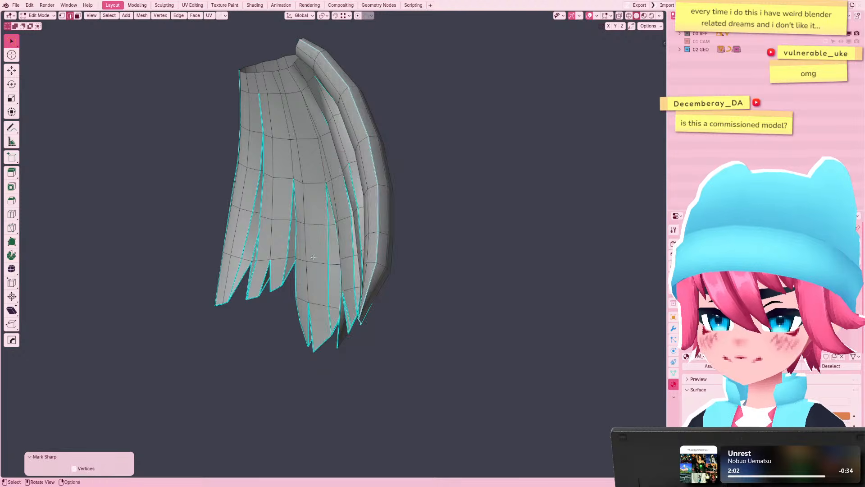
# Slide the outermost strand's tip corner in back view and scale the tip vertices to 0.858
pyautogui.scroll(4, 392, 228)
pyautogui.press('ctrl+KP_1')
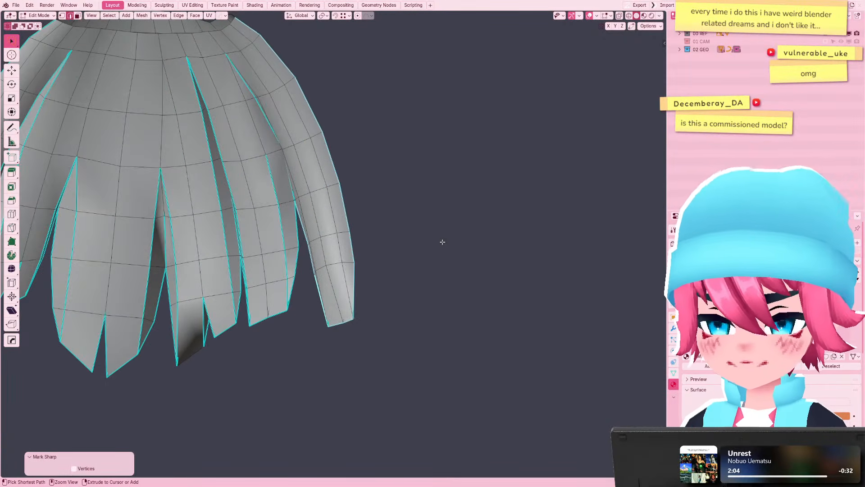
pyautogui.press('1')
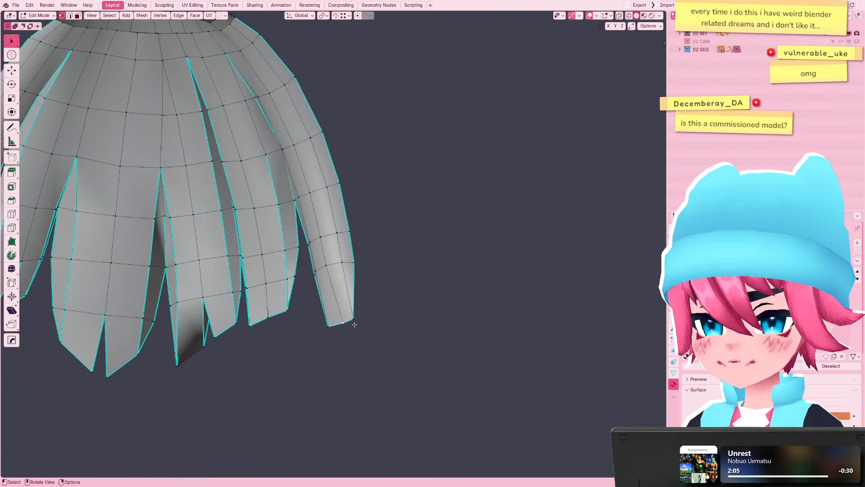
pyautogui.press('g')
pyautogui.press('g')
pyautogui.click(365, 329)
pyautogui.click(330, 329)
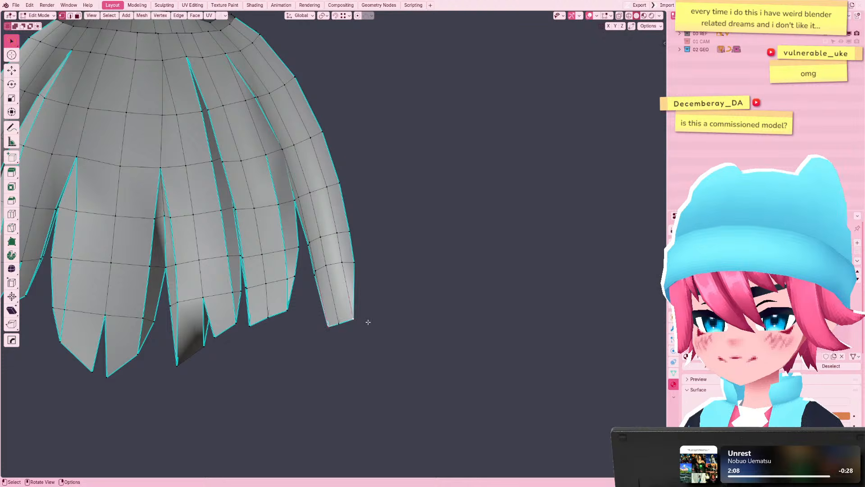
pyautogui.press('s')
pyautogui.click(364, 318)
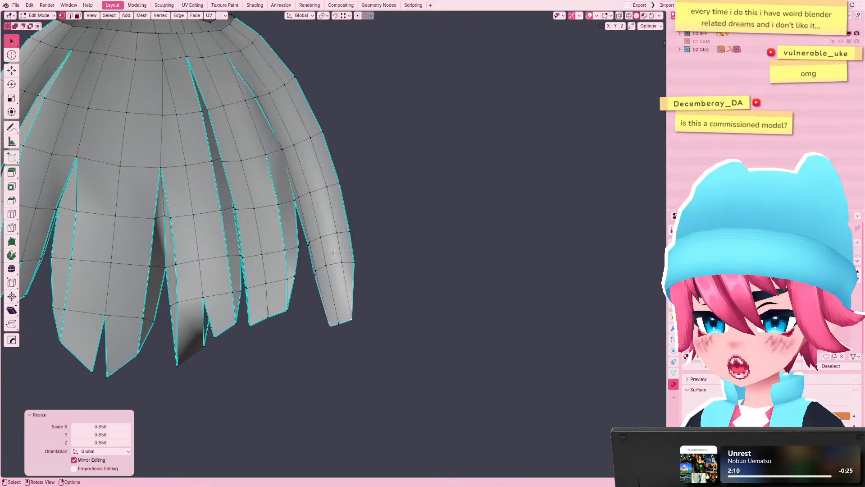
# Move a lower inner-edge vertex of the outermost strand about 0.0008 m along X and check the shape in Object Mode
pyautogui.click(306, 242)
pyautogui.press('g')
pyautogui.click(326, 250)
pyautogui.scroll(-2, 349, 333)
pyautogui.press('Tab')
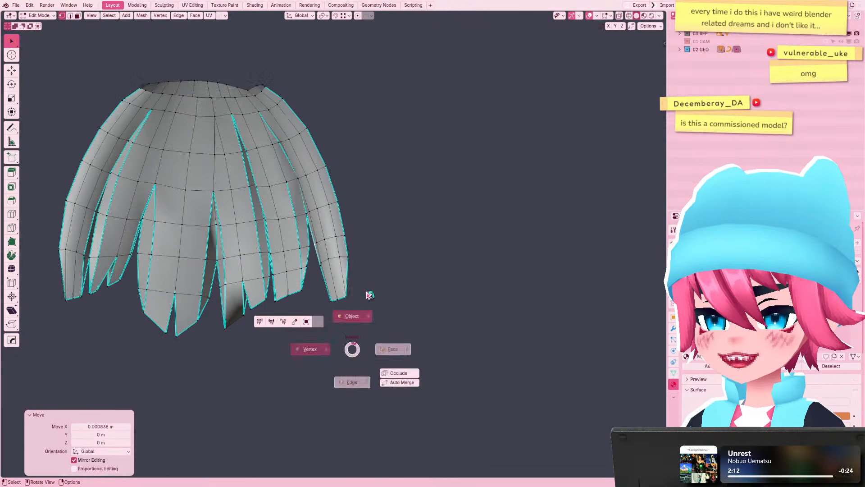
pyautogui.click(352, 314)
pyautogui.moveTo(297, 200); pyautogui.dragTo(329, 257, button='middle')
pyautogui.scroll(3, 343, 250)
pyautogui.click(352, 245)
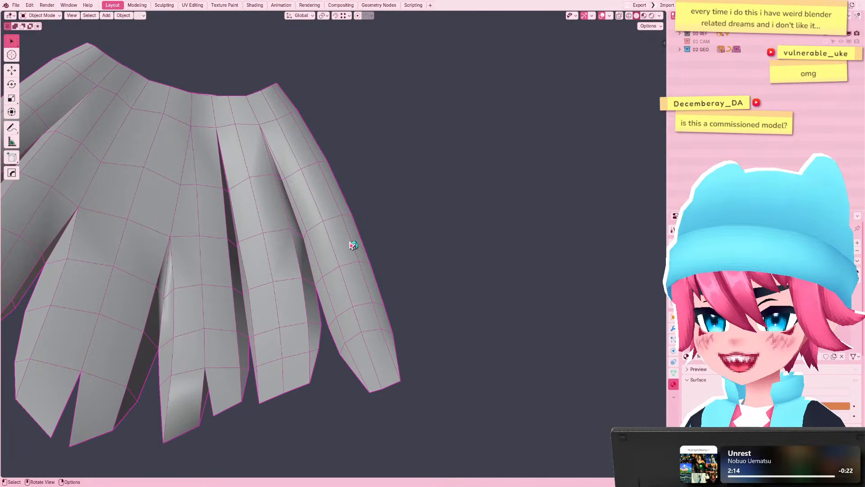
# Reposition the vertices along the gap between the outermost strand and its neighbour in back view to even out the edge flow
pyautogui.press('KP_1')
pyautogui.press('ctrl+KP_1')
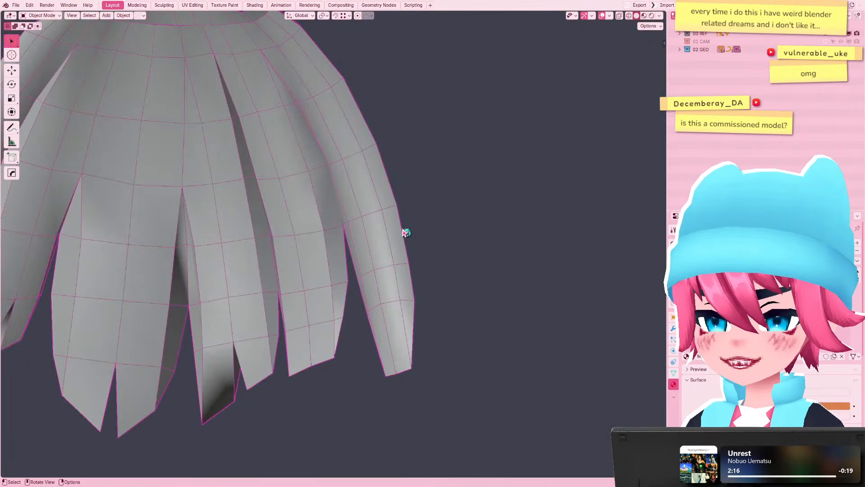
pyautogui.press('Tab')
pyautogui.hotkey('alt', 'z')
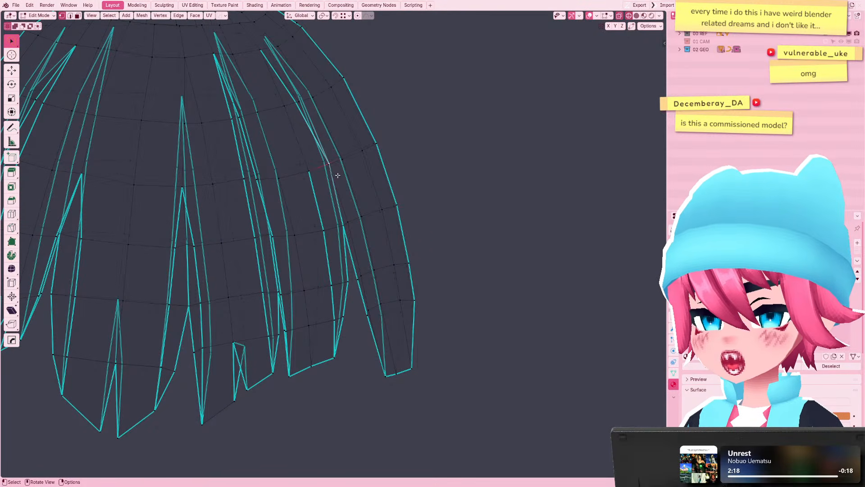
pyautogui.hotkey('alt', 'z')
pyautogui.press('g')
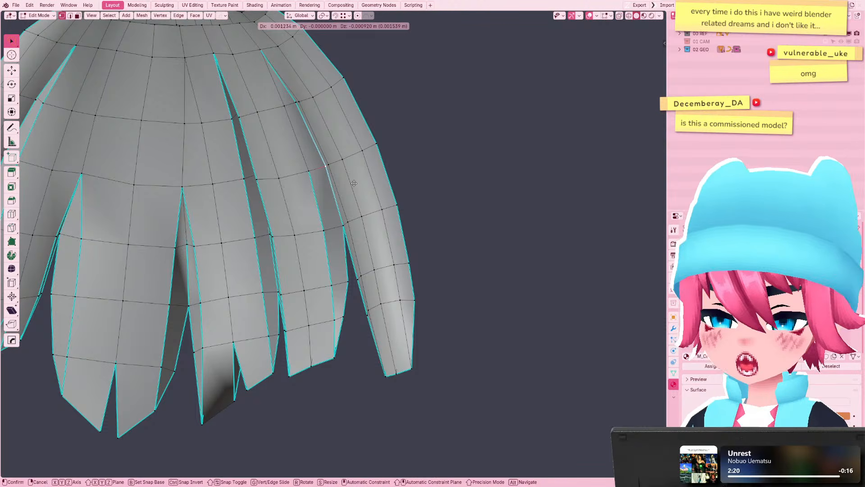
pyautogui.click(354, 183)
pyautogui.click(294, 102)
pyautogui.press('g')
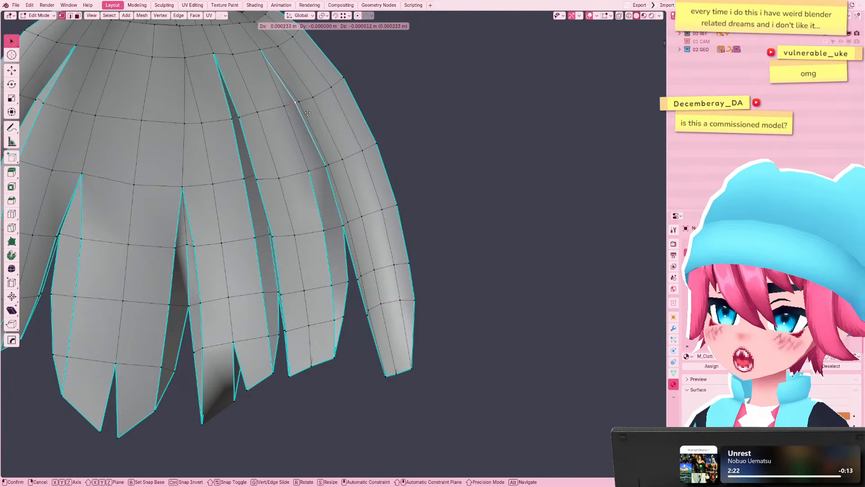
pyautogui.click(297, 110)
pyautogui.click(261, 117)
pyautogui.press('g')
pyautogui.click(261, 113)
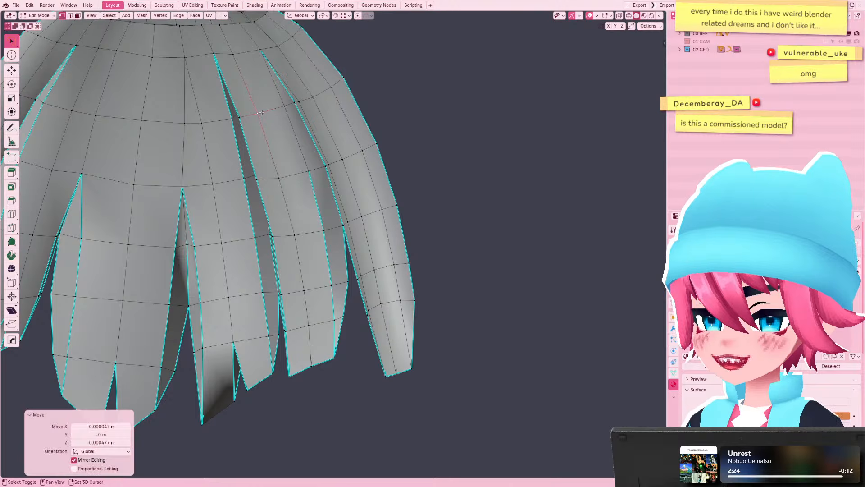
# Mark the selected edge above the neighbouring strand's fold as sharp to extend its crease upward
pyautogui.scroll(-4, 279, 148)
pyautogui.scroll(4, 295, 168)
pyautogui.scroll(-3, 280, 92)
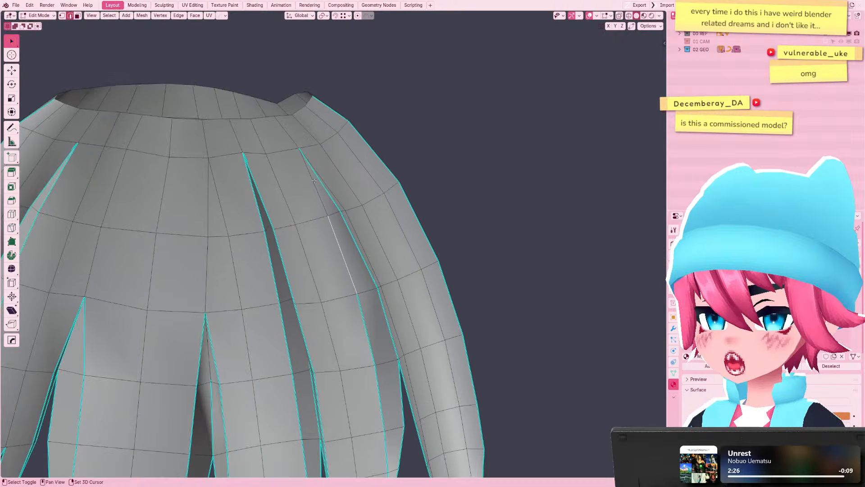
pyautogui.hotkey('ctrl', 'e')
pyautogui.click(351, 226)
# Select a lengthwise edge loop on the outermost strand and mark it sharp
pyautogui.scroll(-3, 354, 228)
pyautogui.moveTo(428, 252); pyautogui.dragTo(344, 279, button='middle')
pyautogui.keyDown('alt'); pyautogui.click(333, 362); pyautogui.keyUp('alt')
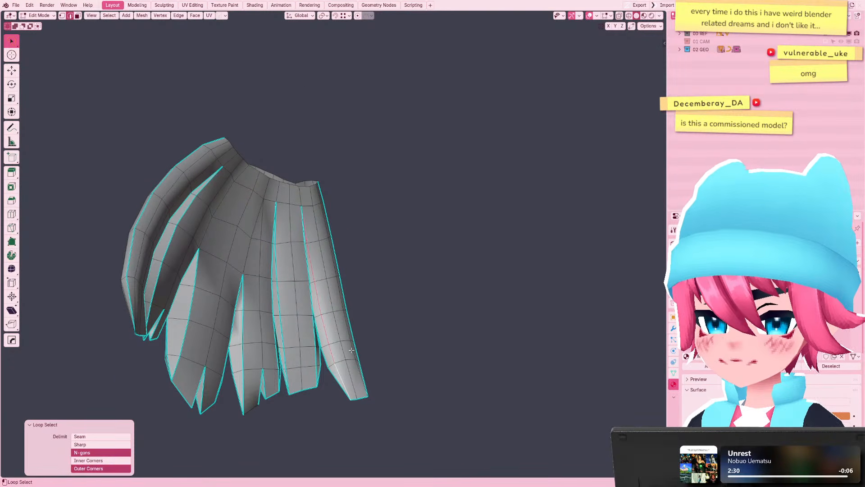
pyautogui.hotkey('ctrl', 'e')
pyautogui.click(352, 351)
pyautogui.moveTo(352, 352)
pyautogui.mouseDown(button='middle')
pyautogui.moveTo(462, 259)
pyautogui.moveTo(326, 302)
pyautogui.moveTo(352, 357)
pyautogui.moveTo(427, 266)
pyautogui.moveTo(408, 289)
pyautogui.moveTo(434, 287)
pyautogui.moveTo(368, 295)
pyautogui.moveTo(353, 285)
pyautogui.mouseUp(button='middle')
# Show the bangs with their material colours and assign the darker orange material to the outermost strand's side face strip
pyautogui.press('Tab')
pyautogui.press('z')
pyautogui.hotkey('alt', 'shift', 'z')
pyautogui.press('Tab')
pyautogui.scroll(2, 312, 342)
pyautogui.keyDown('alt'); pyautogui.click(299, 317); pyautogui.keyUp('alt')
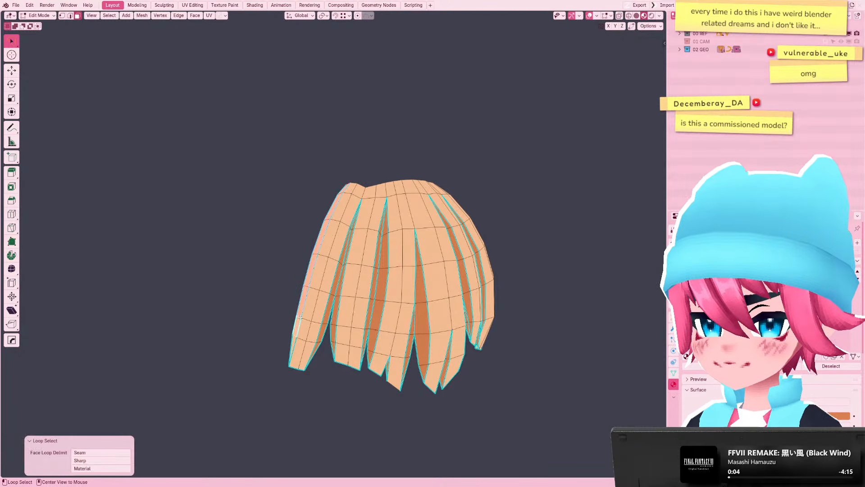
pyautogui.keyDown('shift'); pyautogui.click(294, 340); pyautogui.keyUp('shift')
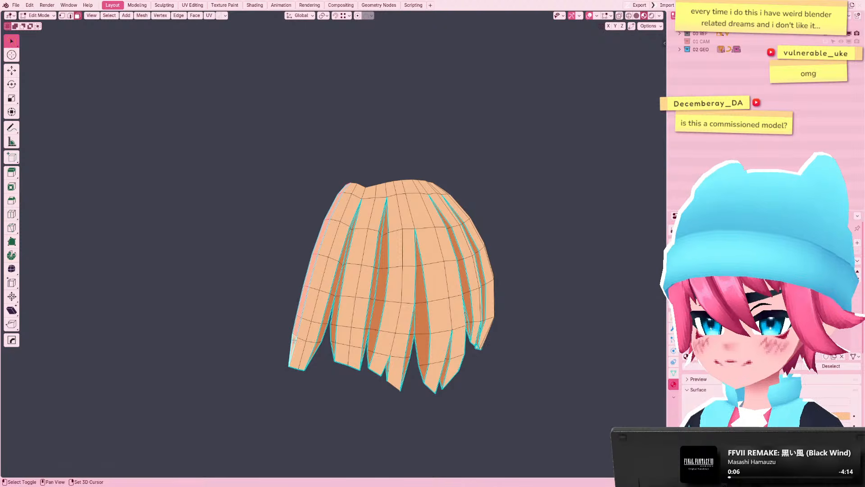
pyautogui.click(710, 366)
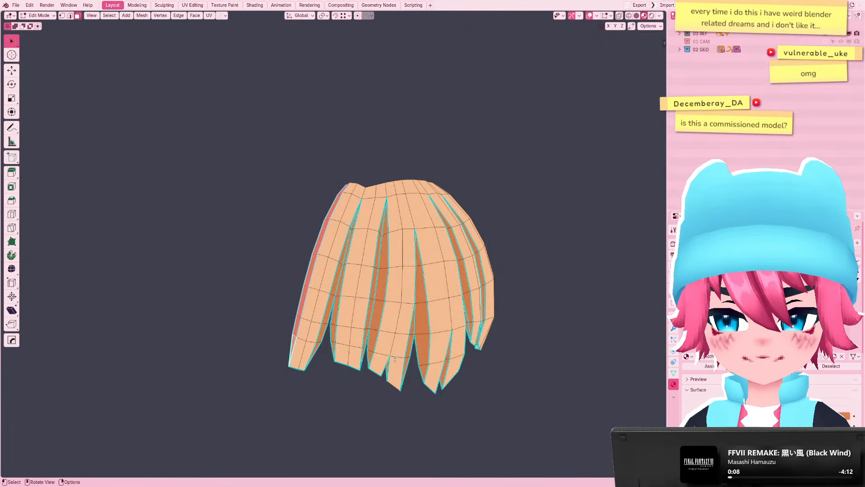
# Adjust a lower vertex of the bangs against the front reference drawing and return to Object Mode
pyautogui.press('KP_1')
pyautogui.press('KP_5')
pyautogui.scroll(1, 374, 361)
pyautogui.scroll(2, 375, 361)
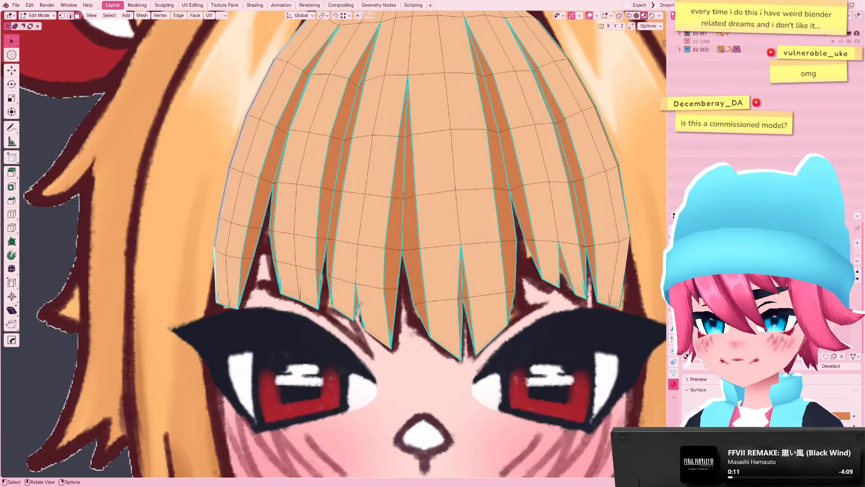
pyautogui.press('g')
pyautogui.click(306, 296)
pyautogui.scroll(-6, 307, 297)
pyautogui.press('Tab')
pyautogui.click(587, 218)
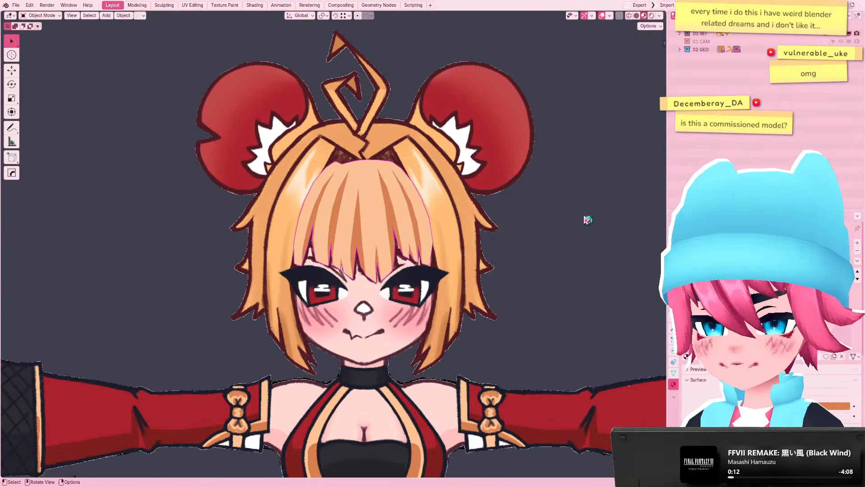
# Lower the bottom vertices of the small split strand above the eye by about 0.0044 m along Z
pyautogui.scroll(-5, 581, 220)
pyautogui.moveTo(392, 257)
pyautogui.mouseDown(button='middle')
pyautogui.moveTo(433, 258)
pyautogui.moveTo(389, 255)
pyautogui.mouseUp(button='middle')
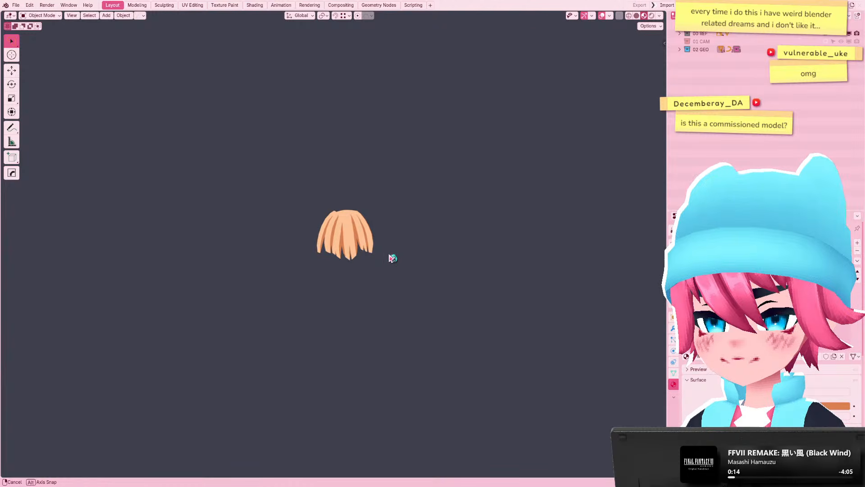
pyautogui.press('KP_1')
pyautogui.scroll(10, 395, 255)
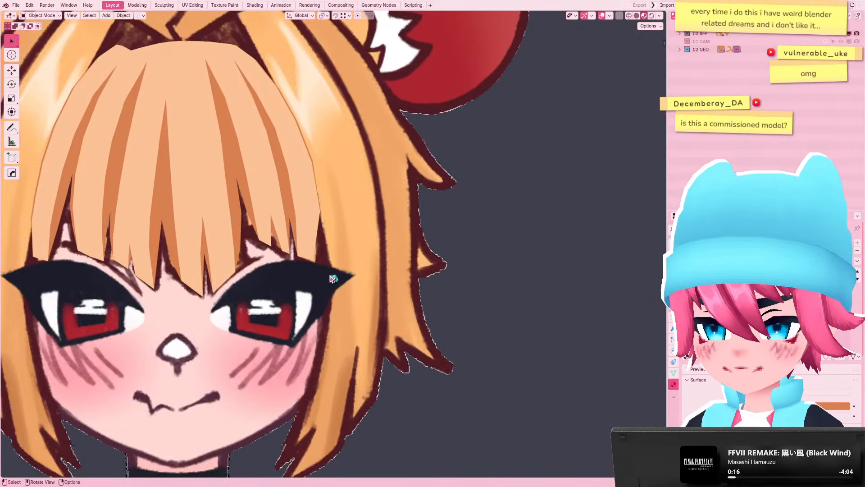
pyautogui.scroll(-3, 258, 249)
pyautogui.press('Tab')
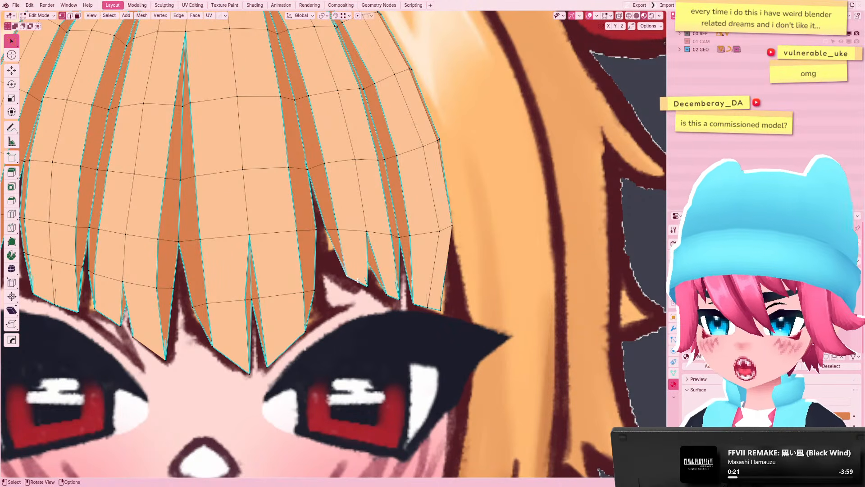
pyautogui.keyDown('shift'); pyautogui.moveTo(357, 280); pyautogui.dragTo(406, 311); pyautogui.keyUp('shift')
pyautogui.press('g')
pyautogui.click(408, 321)
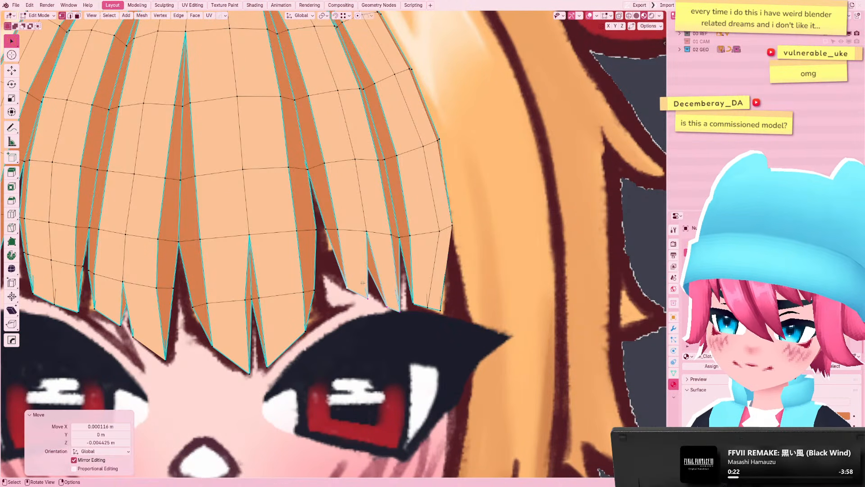
# Reposition the small split strand's inner bottom corner and the edge vertex above it to reshape its inner side
pyautogui.moveTo(335, 277); pyautogui.dragTo(355, 301)
pyautogui.press('g')
pyautogui.click(348, 299)
pyautogui.click(341, 229)
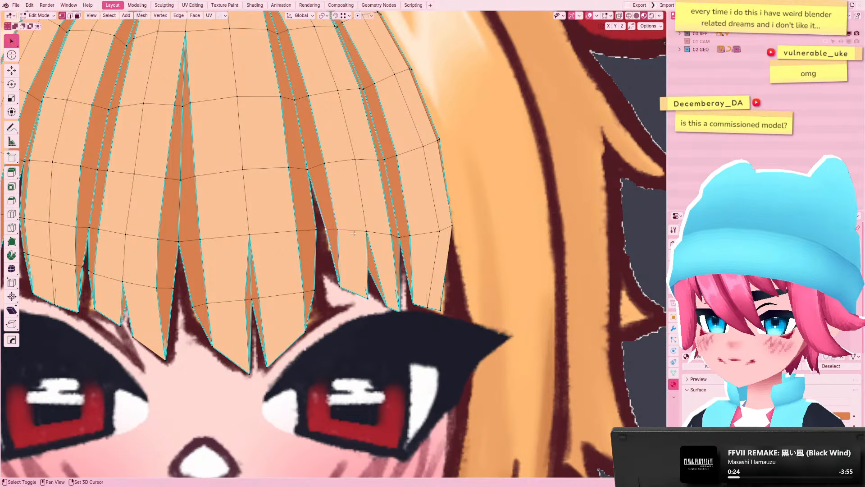
pyautogui.press('g')
pyautogui.click(350, 232)
pyautogui.scroll(-5, 356, 239)
pyautogui.press('Tab')
pyautogui.press('Tab')
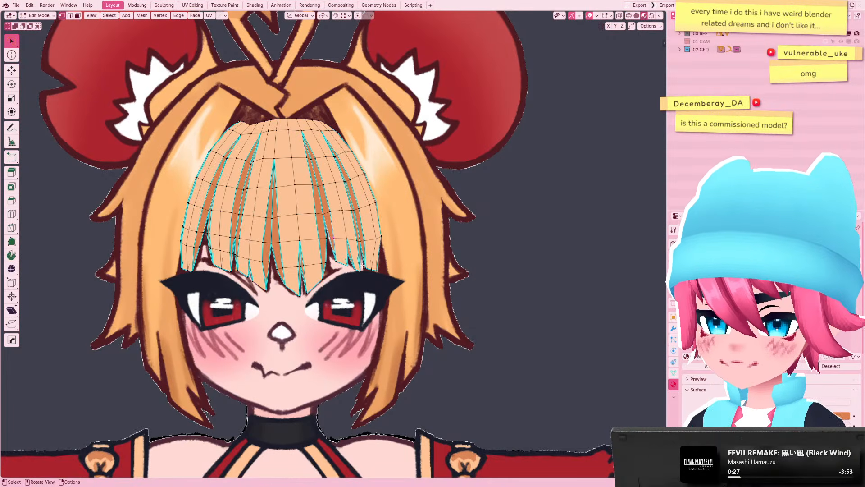
# Move the inner bottom corner of the neighbouring outermost strand outward and upward, and check the silhouette in Object Mode
pyautogui.click(363, 266)
pyautogui.press('g')
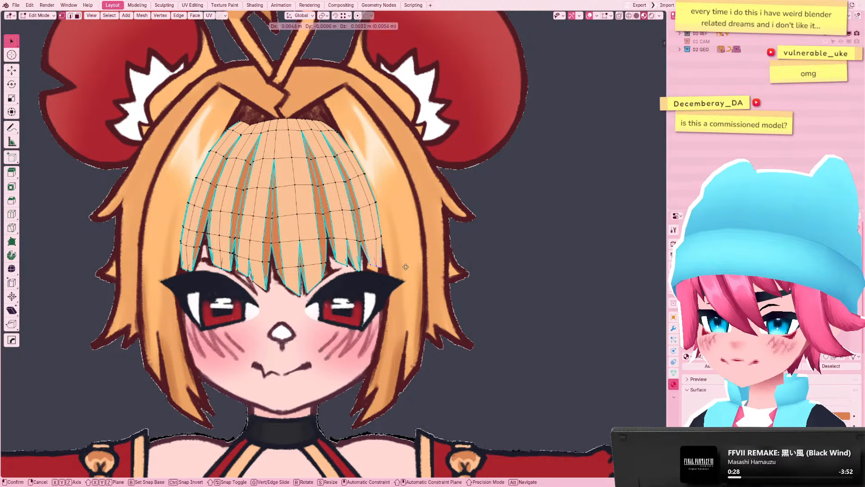
pyautogui.click(406, 267)
pyautogui.press('Tab')
pyautogui.scroll(-5, 428, 253)
pyautogui.moveTo(372, 245)
pyautogui.mouseDown(button='middle')
pyautogui.moveTo(381, 240)
pyautogui.moveTo(371, 243)
pyautogui.mouseUp(button='middle')
pyautogui.scroll(5, 324, 281)
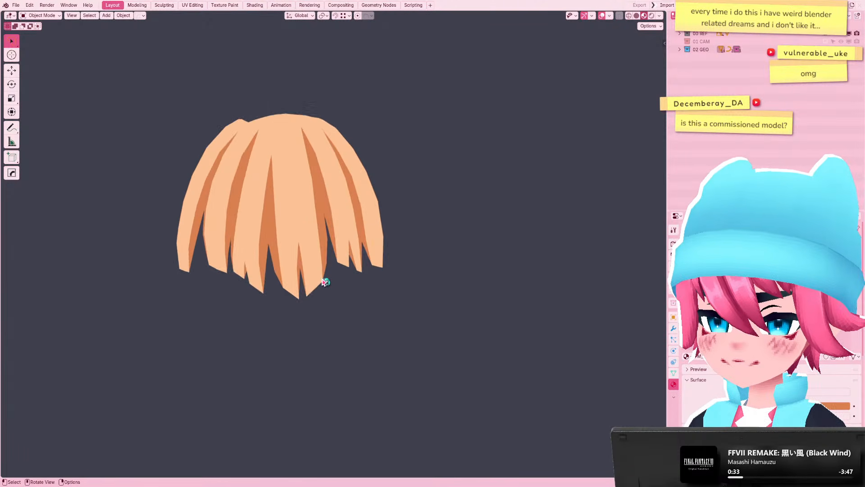
# Spread the two tips of the central split strand apart to match the front reference drawing
pyautogui.press('KP_1')
pyautogui.scroll(5, 306, 315)
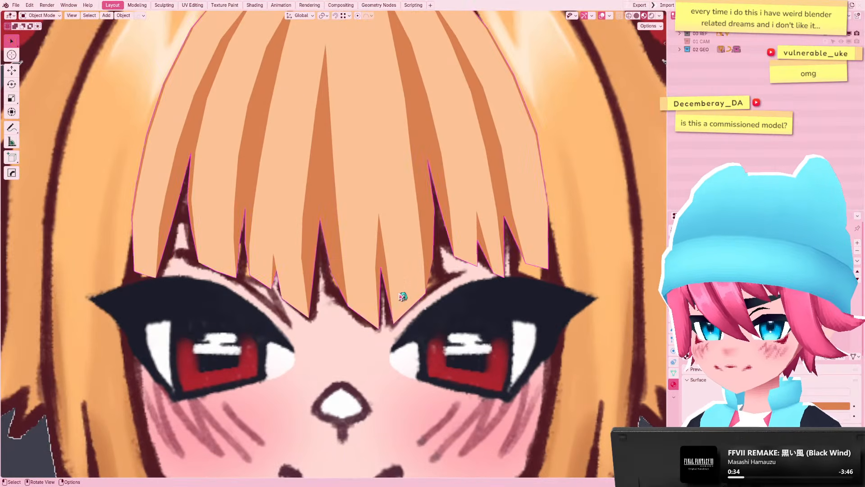
pyautogui.press('Tab')
pyautogui.click(379, 328)
pyautogui.press('g')
pyautogui.click(375, 336)
pyautogui.click(394, 323)
pyautogui.press('g')
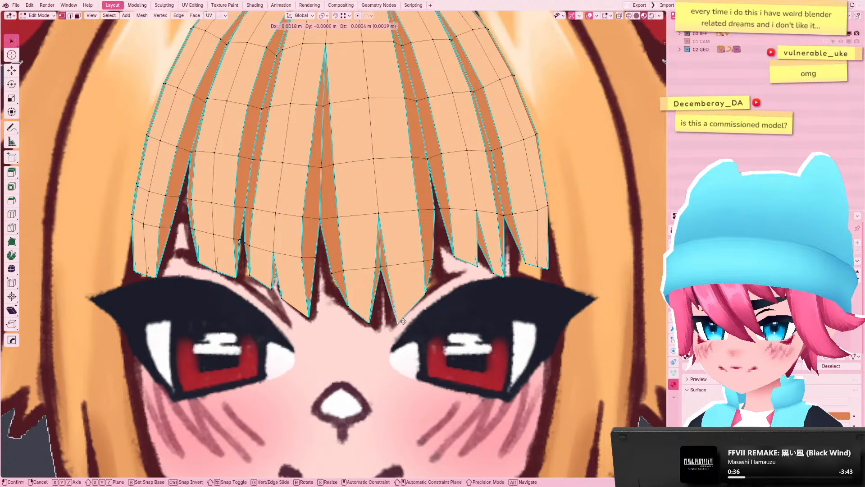
pyautogui.click(410, 318)
# Shift the vertices of the central strand's slit by about -0.0031 m along X
pyautogui.moveTo(367, 203); pyautogui.dragTo(405, 293)
pyautogui.press('g')
pyautogui.click(398, 290)
pyautogui.keyDown('shift'); pyautogui.moveTo(384, 155); pyautogui.dragTo(403, 291, button='middle'); pyautogui.keyUp('shift')
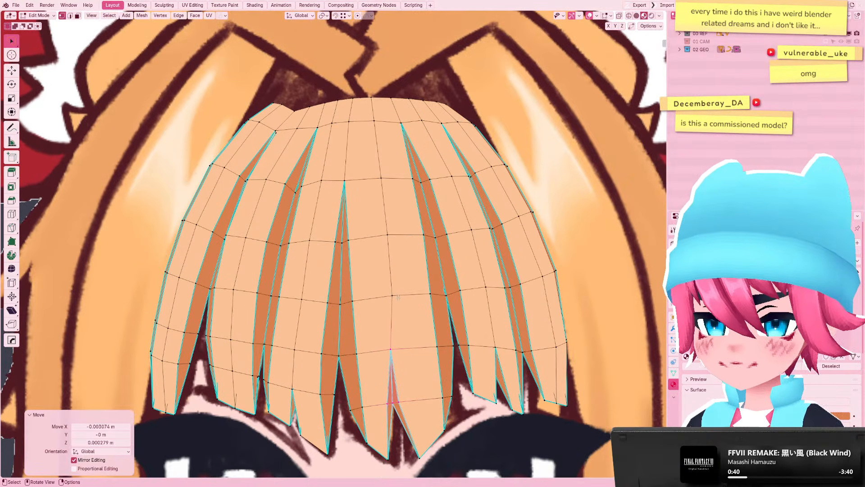
# Select the vertical edge line running from the central slit up to the top row and slide it slightly towards the longer neighbouring slit
pyautogui.click(401, 299)
pyautogui.press('g')
pyautogui.rightClick(402, 301)
pyautogui.keyDown('ctrl'); pyautogui.click(380, 125); pyautogui.keyUp('ctrl')
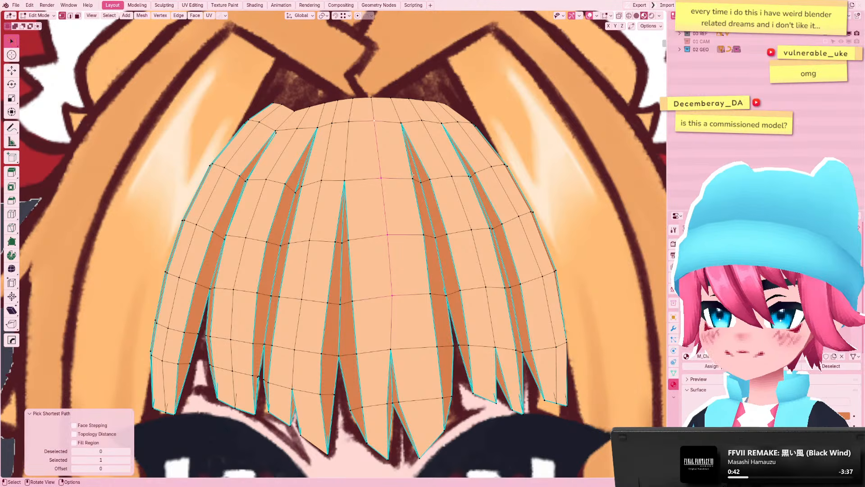
pyautogui.press('g')
pyautogui.press('g')
pyautogui.click(407, 180)
# Slide the rim vertex above that edge line along the top border and adjust the tip vertex of the neighbouring long slit
pyautogui.click(378, 101)
pyautogui.press('g')
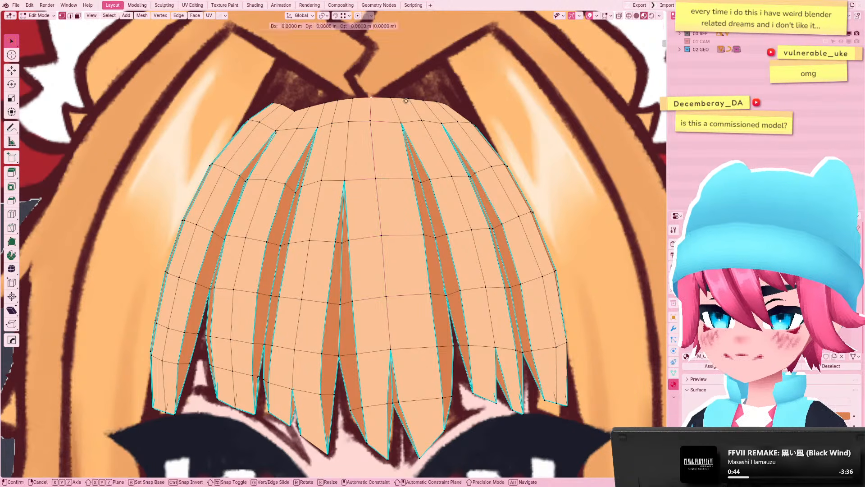
pyautogui.press('g')
pyautogui.click(403, 101)
pyautogui.click(331, 123)
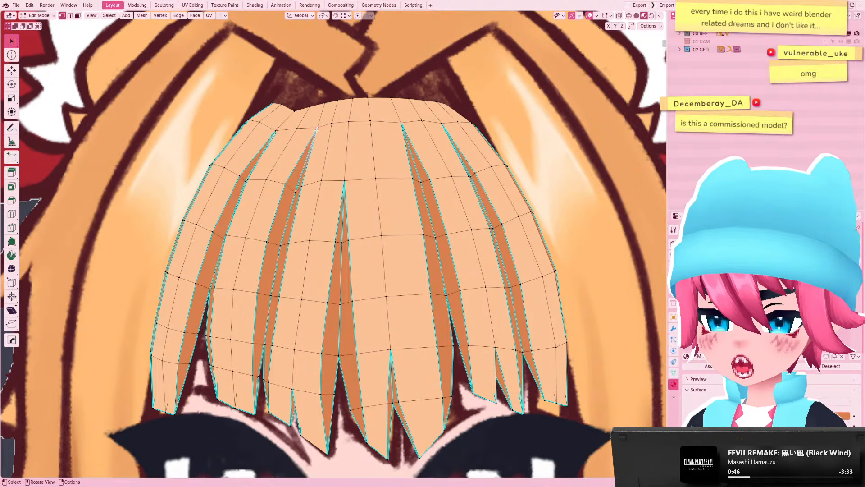
pyautogui.press('g')
pyautogui.click(317, 127)
# Merge the vertices at the tip of the slit beside the outermost strand at their center, selecting them in Wireframe shading
pyautogui.click(296, 129)
pyautogui.moveTo(280, 134)
pyautogui.mouseDown(button='middle')
pyautogui.moveTo(305, 142)
pyautogui.moveTo(278, 134)
pyautogui.mouseUp(button='middle')
pyautogui.press('z')
pyautogui.click(253, 137)
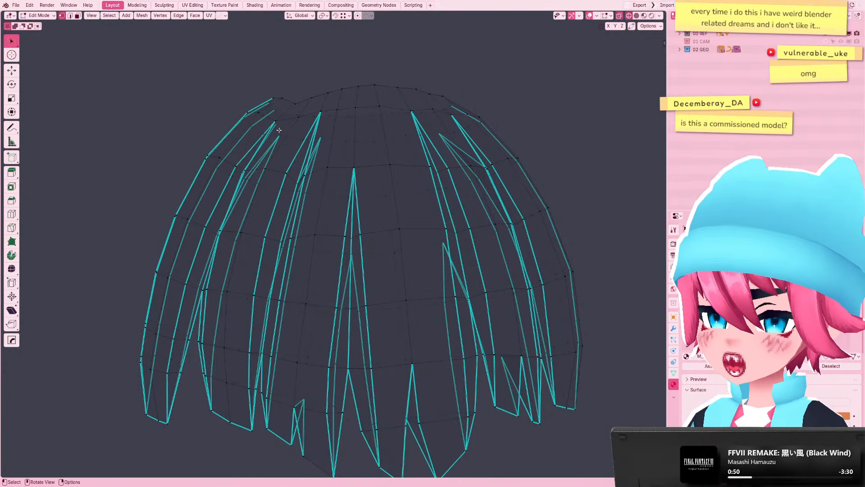
pyautogui.moveTo(275, 115); pyautogui.dragTo(287, 128)
pyautogui.press('m')
pyautogui.click(286, 128)
pyautogui.press('z')
pyautogui.moveTo(309, 151); pyautogui.dragTo(328, 214, button='middle')
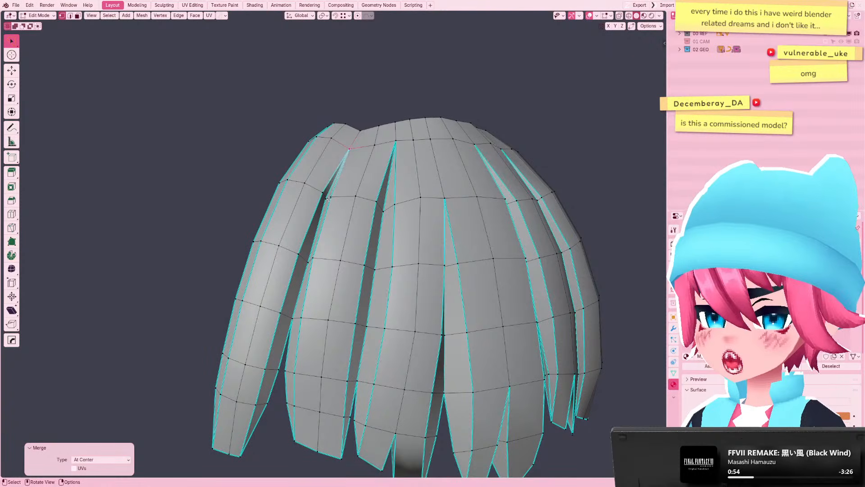
# Nudge the upper edge vertices of the strand beside that slit, and vertex-slide the one in the next row slightly
pyautogui.moveTo(342, 199); pyautogui.dragTo(339, 192)
pyautogui.press('g')
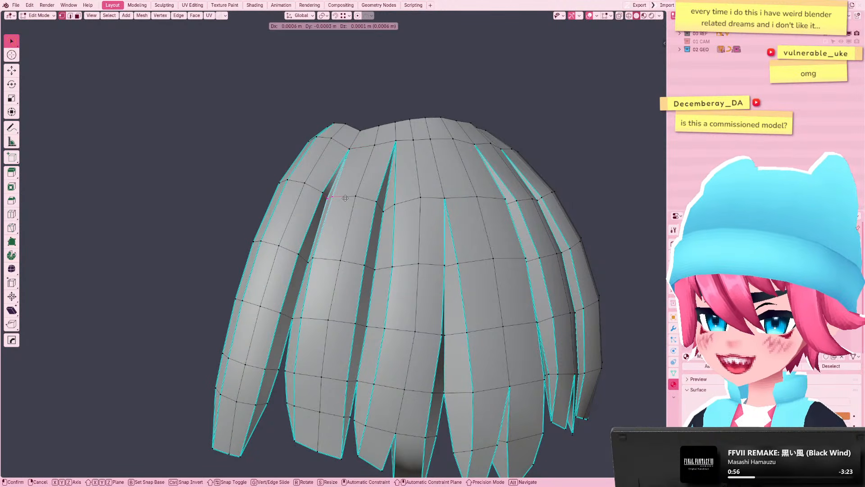
pyautogui.click(346, 198)
pyautogui.click(328, 229)
pyautogui.press('g')
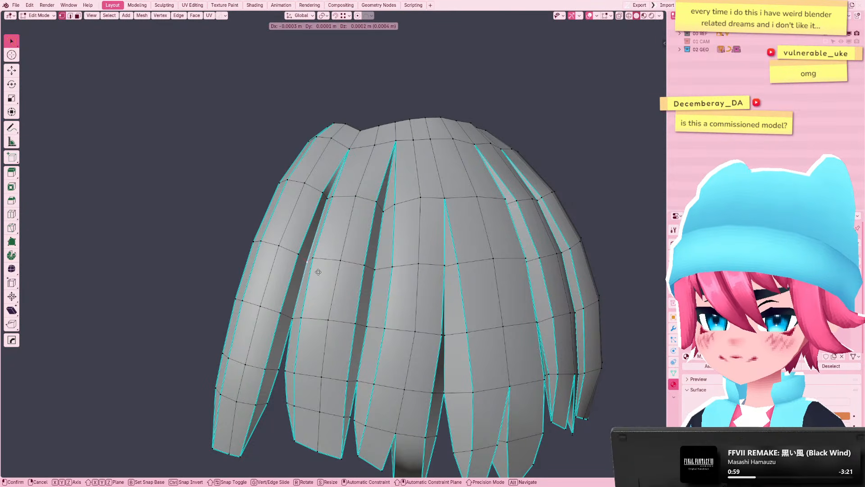
pyautogui.click(318, 269)
pyautogui.click(314, 259)
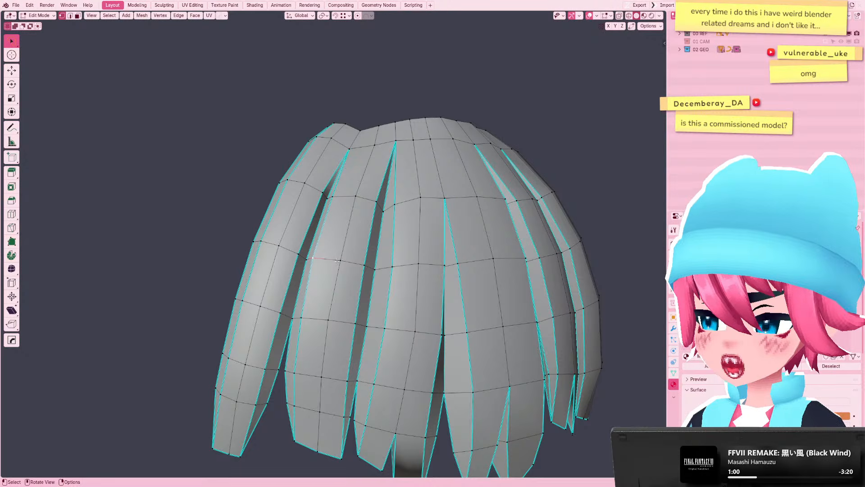
pyautogui.hotkey('shift', 'v')
# Adjust a vertex in the upper rows beside the central strand in front view and check the bangs in Object Mode
pyautogui.scroll(-3, 336, 256)
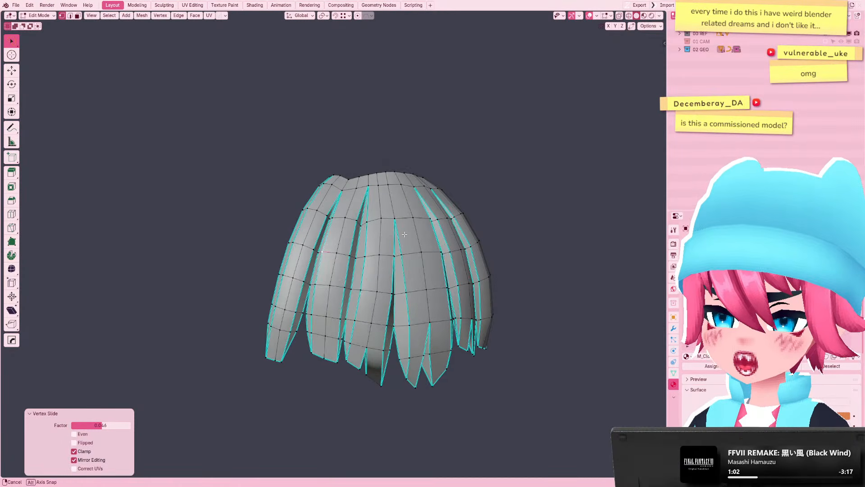
pyautogui.moveTo(410, 250); pyautogui.dragTo(395, 244, button='middle')
pyautogui.scroll(1, 395, 243)
pyautogui.scroll(3, 394, 244)
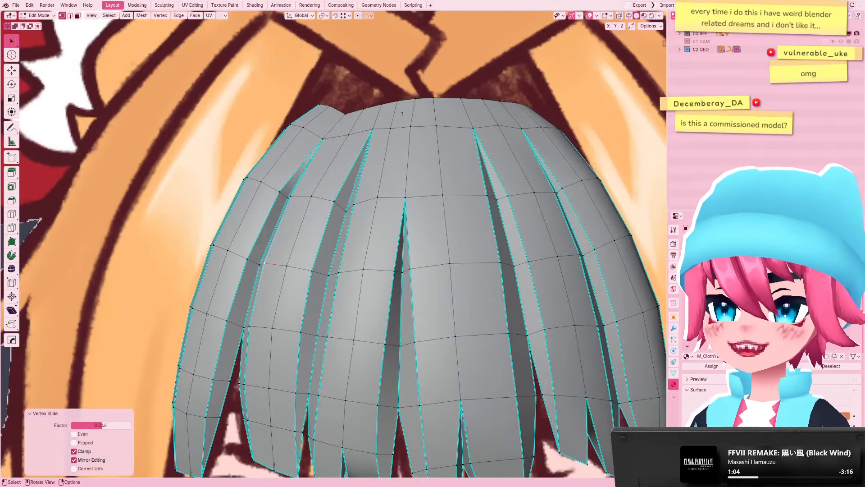
pyautogui.click(391, 129)
pyautogui.press('g')
pyautogui.click(428, 145)
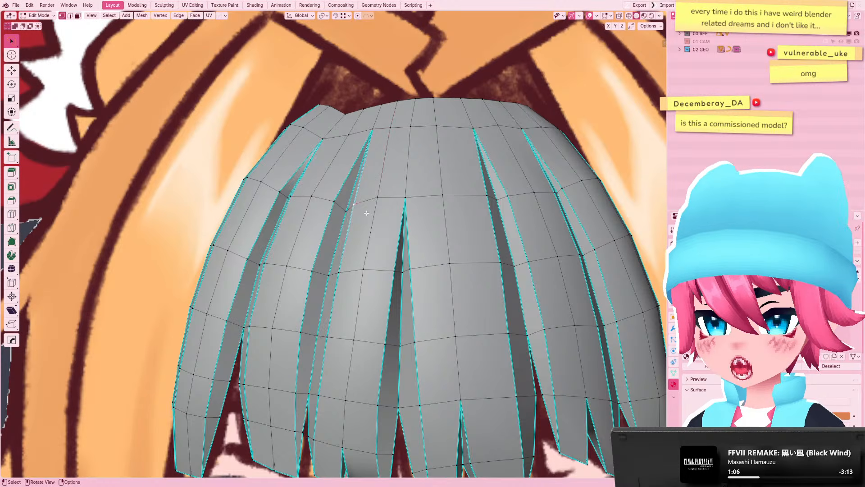
pyautogui.scroll(-5, 356, 211)
pyautogui.press('Tab')
pyautogui.scroll(-4, 470, 215)
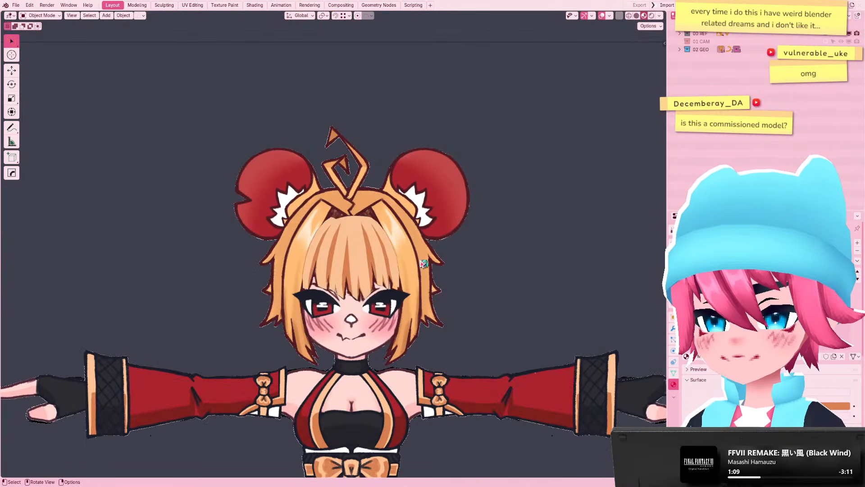
pyautogui.moveTo(470, 215); pyautogui.dragTo(419, 266, button='middle')
pyautogui.scroll(3, 357, 245)
# Merge the close vertices in the upper row of the strand next to the outermost slit
pyautogui.press('Tab')
pyautogui.scroll(-1, 322, 214)
pyautogui.moveTo(309, 224); pyautogui.dragTo(346, 226, button='middle')
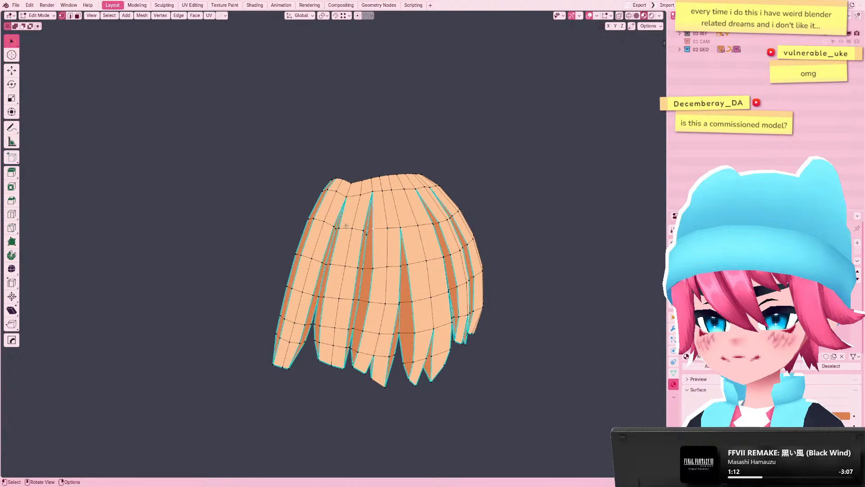
pyautogui.moveTo(347, 231); pyautogui.dragTo(351, 232)
pyautogui.press('m')
pyautogui.click(352, 231)
# Compare the bangs with the whole character reference in Object Mode, viewing them at full-body distance
pyautogui.scroll(-3, 415, 235)
pyautogui.press('Tab')
pyautogui.moveTo(444, 233); pyautogui.dragTo(426, 231, button='middle')
pyautogui.hotkey('alt', 'h')
pyautogui.scroll(-3, 429, 233)
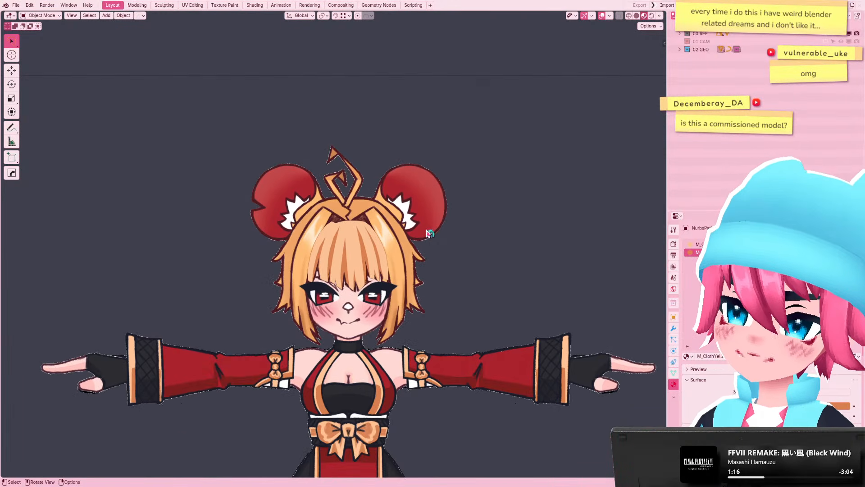
pyautogui.press('Tab')
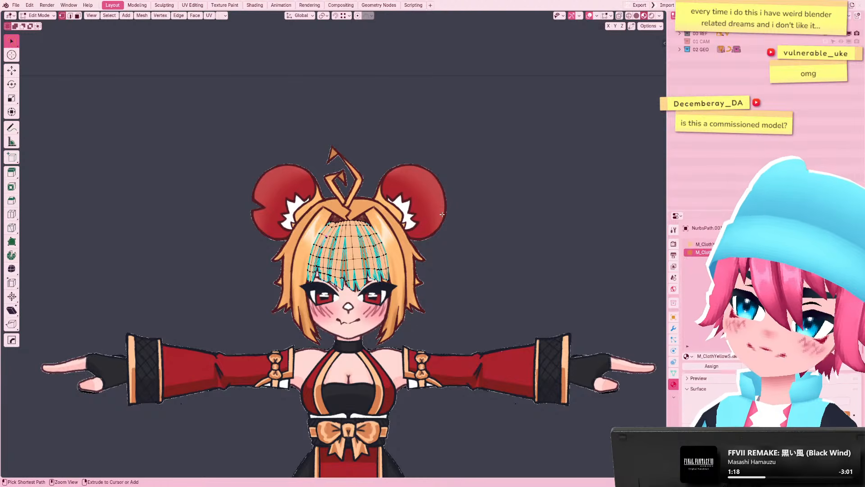
pyautogui.press('Tab')
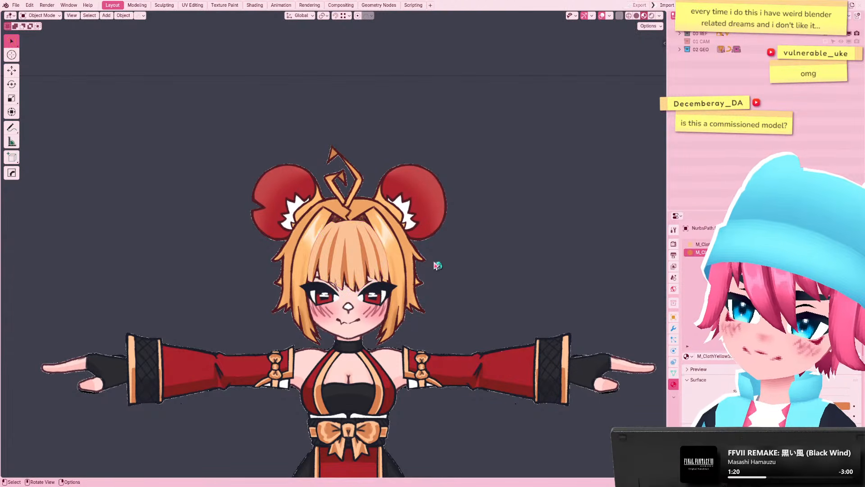
pyautogui.scroll(-2, 437, 265)
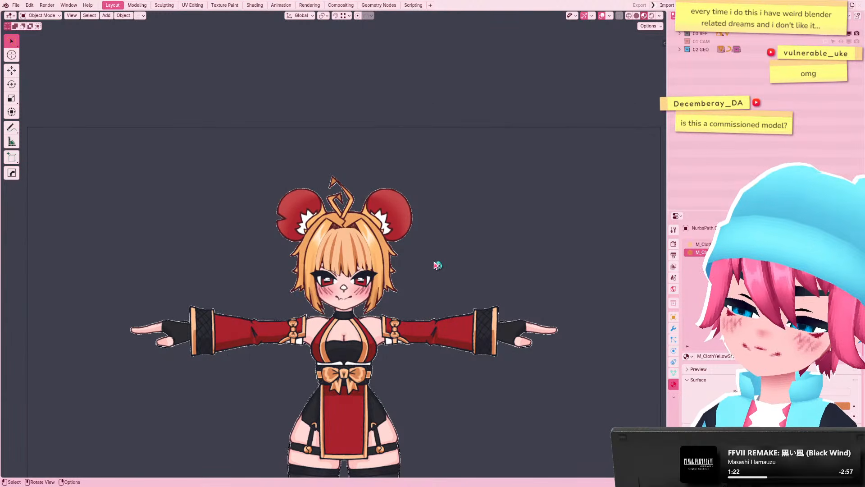
pyautogui.moveTo(436, 265); pyautogui.dragTo(471, 326, button='middle')
# Select all the light faces on the inside of the outermost strand and assign them the darker orange material
pyautogui.scroll(4, 352, 298)
pyautogui.press('Tab')
pyautogui.click(404, 319)
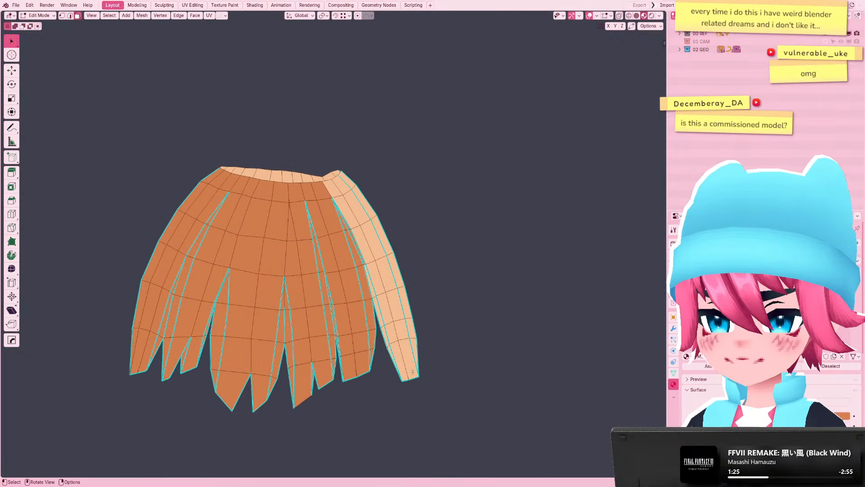
pyautogui.keyDown('alt'); pyautogui.click(345, 194); pyautogui.keyUp('alt')
pyautogui.keyDown('ctrl'); pyautogui.click(406, 359); pyautogui.keyUp('ctrl')
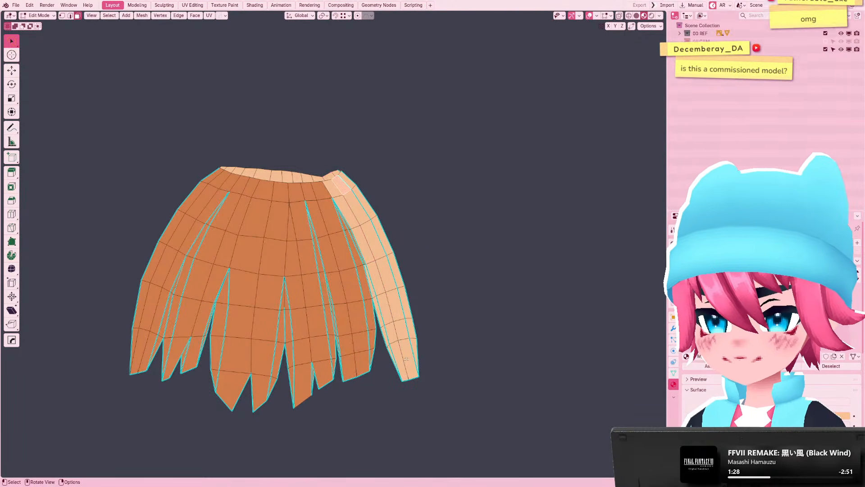
pyautogui.hotkey('ctrl', 'z')
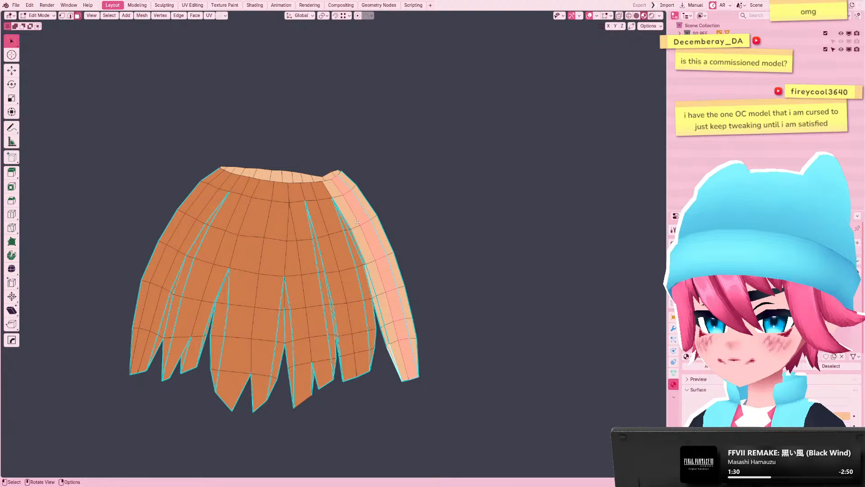
pyautogui.keyDown('ctrl'); pyautogui.click(337, 191); pyautogui.keyUp('ctrl')
pyautogui.keyDown('shift'); pyautogui.moveTo(389, 319); pyautogui.dragTo(365, 253, button='middle'); pyautogui.keyUp('shift')
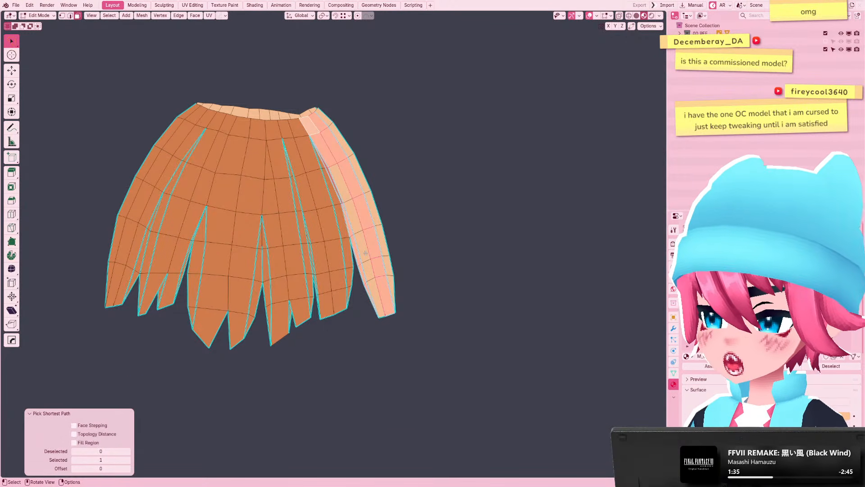
pyautogui.moveTo(365, 253); pyautogui.dragTo(399, 234, button='middle')
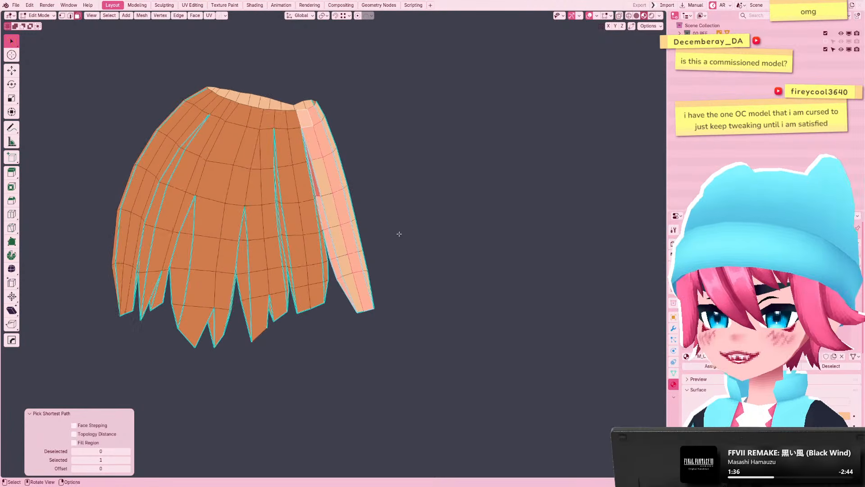
pyautogui.keyDown('shift'); pyautogui.click(350, 280); pyautogui.keyUp('shift')
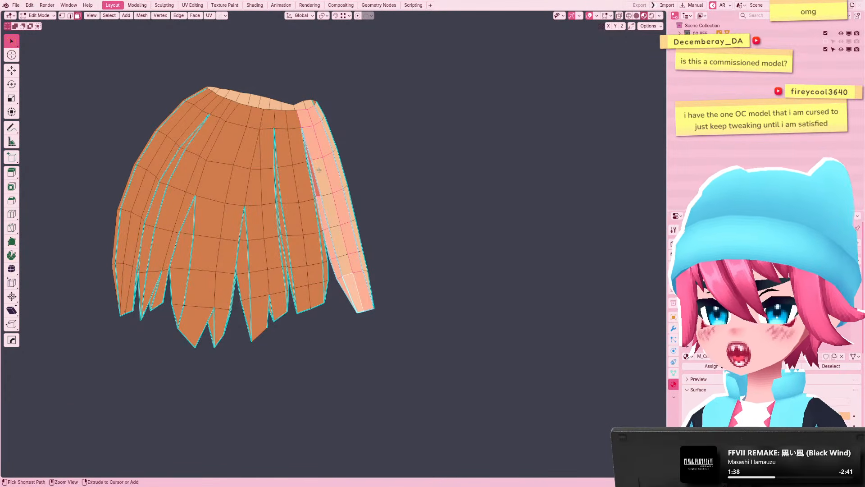
pyautogui.keyDown('ctrl'); pyautogui.click(319, 170); pyautogui.keyUp('ctrl')
pyautogui.moveTo(352, 191); pyautogui.dragTo(397, 199, button='middle')
pyautogui.keyDown('shift'); pyautogui.click(334, 112); pyautogui.keyUp('shift')
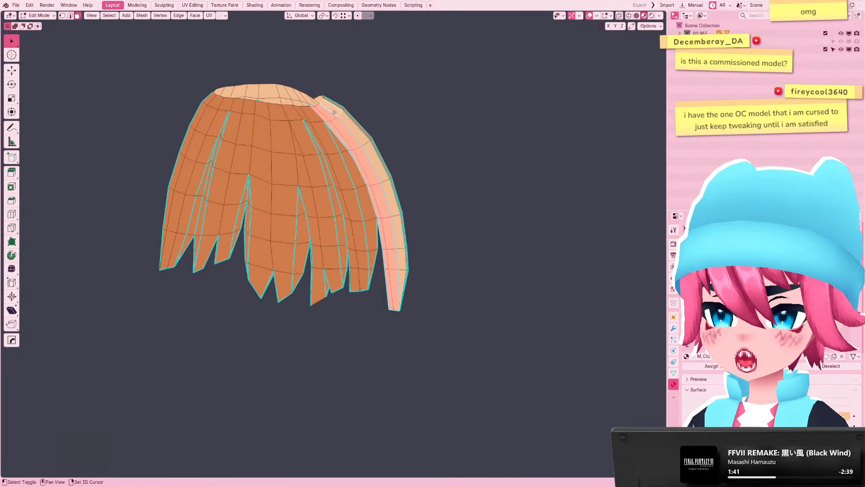
pyautogui.keyDown('ctrl'); pyautogui.click(402, 279); pyautogui.keyUp('ctrl')
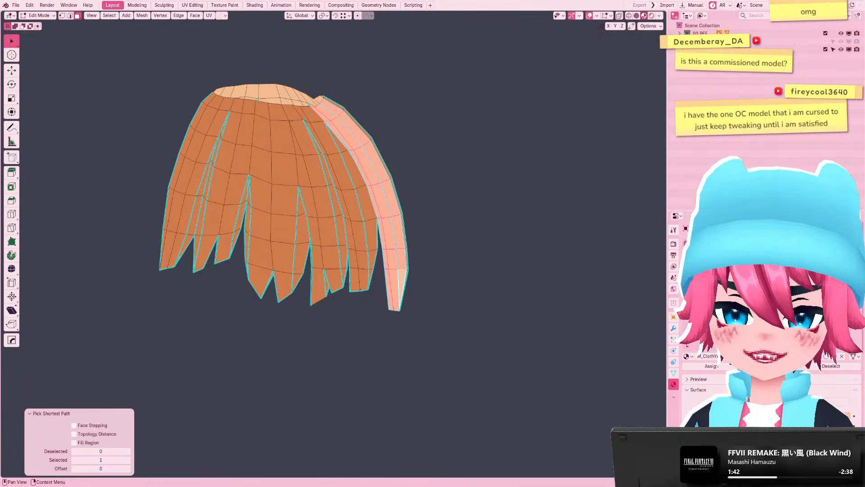
pyautogui.click(716, 366)
# Slide the outermost strand's inner edge path by a factor of 0.177 and move it about 0.0018 m along global Y
pyautogui.scroll(6, 382, 281)
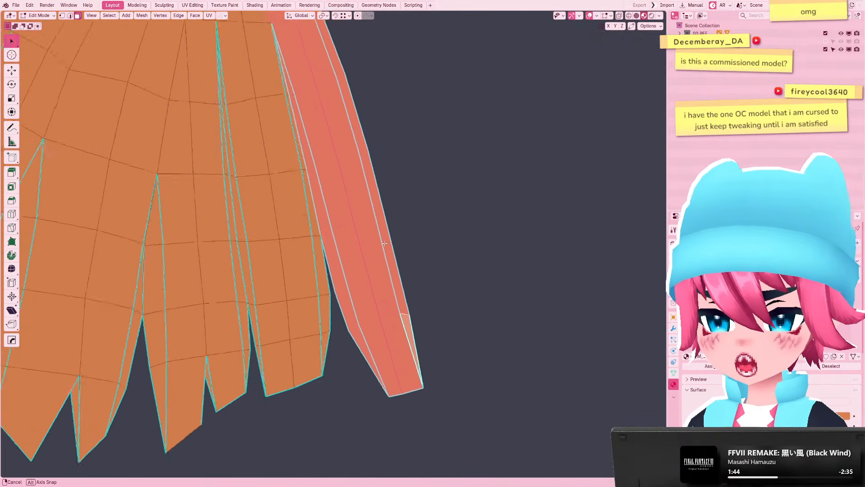
pyautogui.press('1')
pyautogui.hotkey('alt', 'a')
pyautogui.moveTo(356, 367); pyautogui.dragTo(283, 241, button='middle')
pyautogui.keyDown('ctrl'); pyautogui.click(350, 237); pyautogui.keyUp('ctrl')
pyautogui.press('g')
pyautogui.press('g')
pyautogui.click(459, 355)
pyautogui.press('g')
pyautogui.press('y')
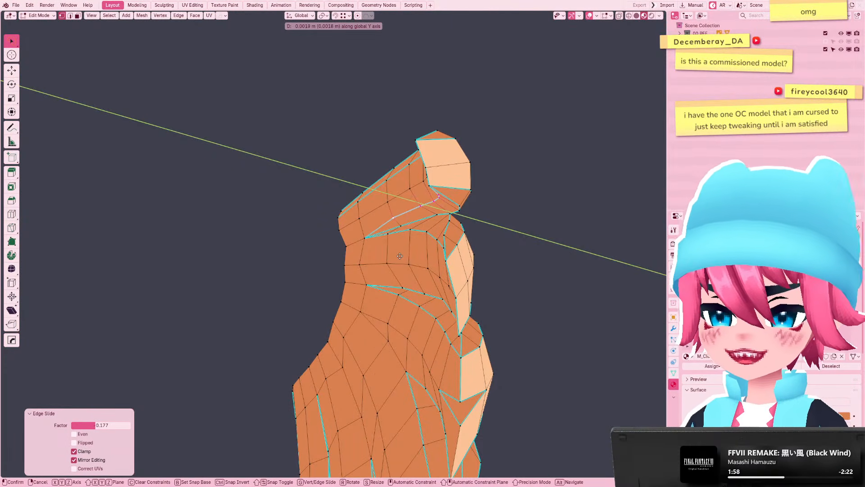
pyautogui.click(399, 256)
# Move a vertex of that inner edge by about 0.0013 m in X, -0.0006 m in Y and -0.0004 m in Z
pyautogui.click(397, 220)
pyautogui.press('g')
pyautogui.click(399, 226)
pyautogui.moveTo(398, 225); pyautogui.dragTo(483, 268, button='middle')
pyautogui.scroll(3, 496, 265)
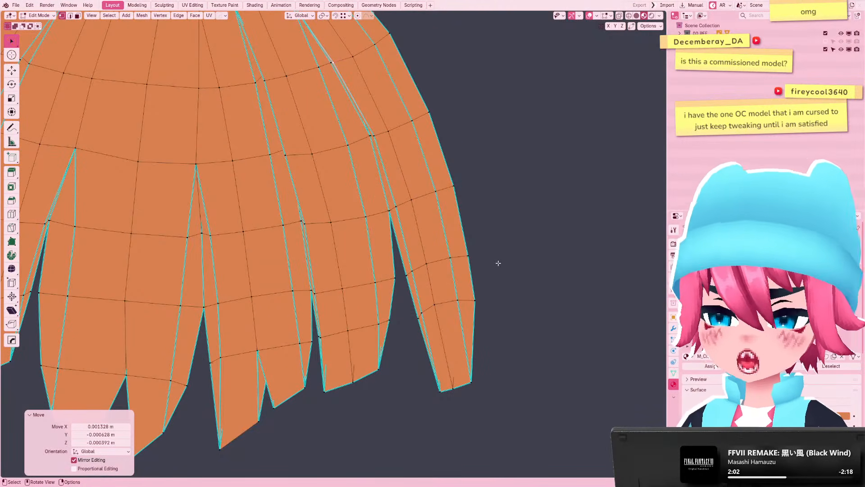
# Reposition the two upper vertices on the narrow slit beside the outermost strand and slide the adjacent row vertex to even the spacing
pyautogui.click(375, 138)
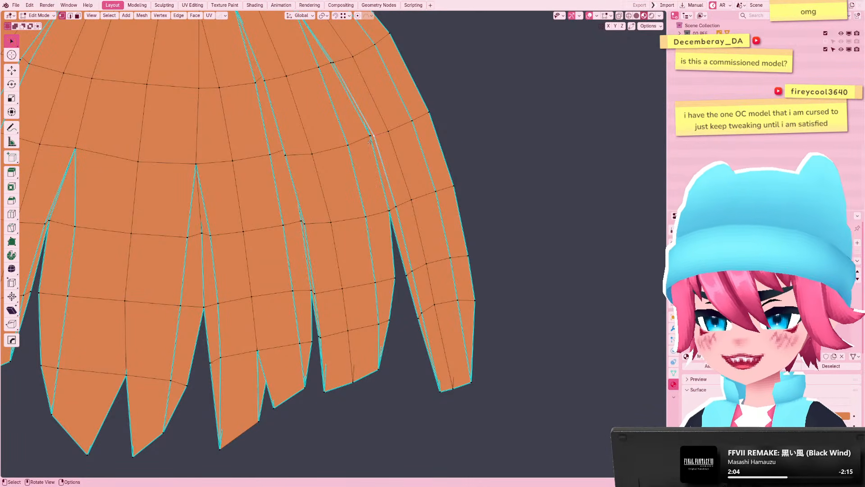
pyautogui.press('g')
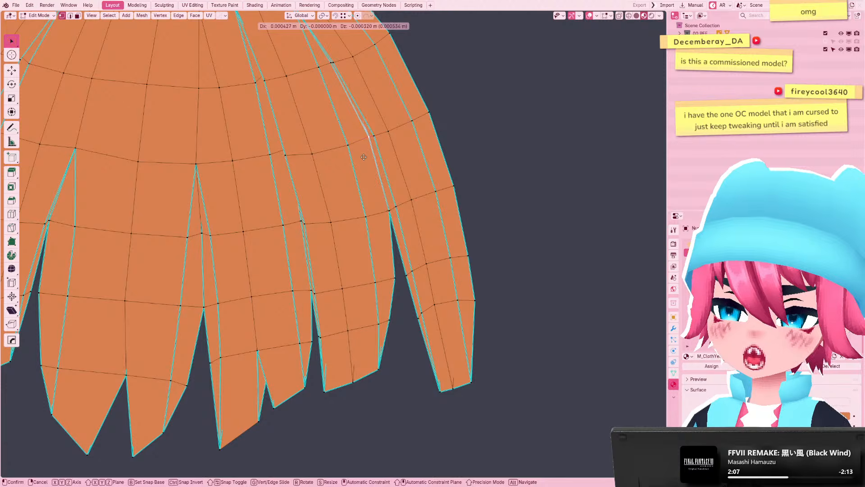
pyautogui.click(364, 157)
pyautogui.click(334, 65)
pyautogui.press('g')
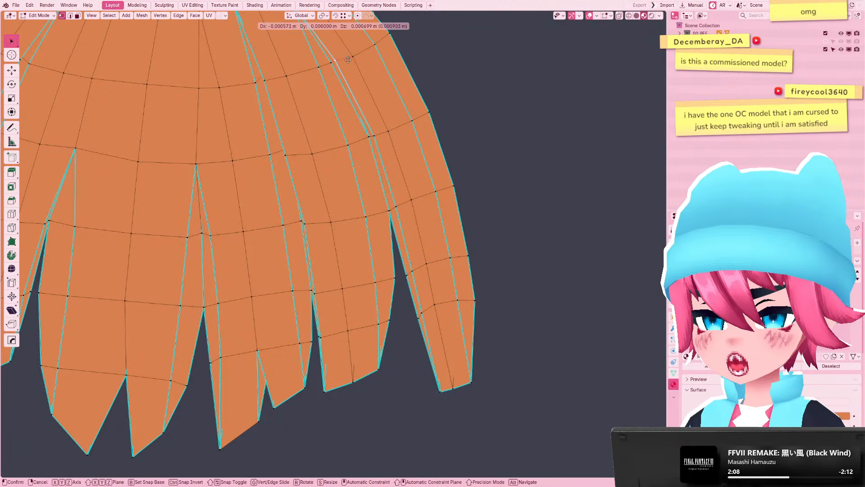
pyautogui.press('g')
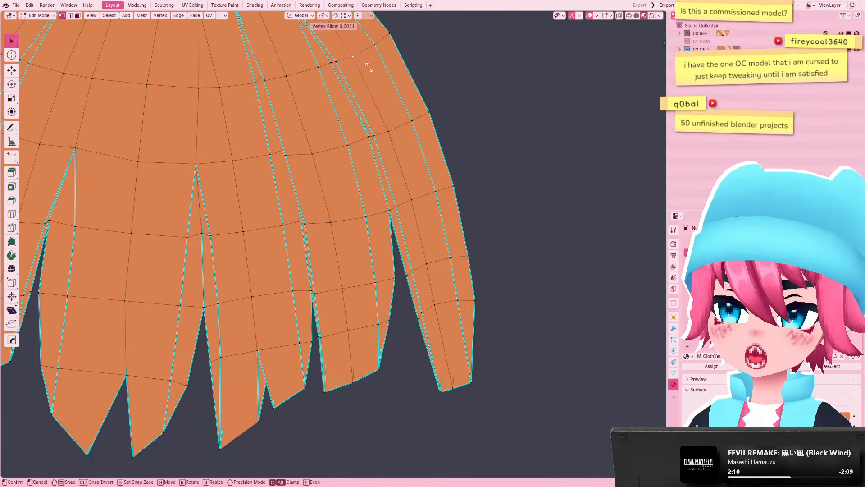
pyautogui.click(367, 66)
# Switch to solid shading and move the outermost strand's inner tip vertex by about 0.0008 m in X and 0.0003 m in Z
pyautogui.press('Tab')
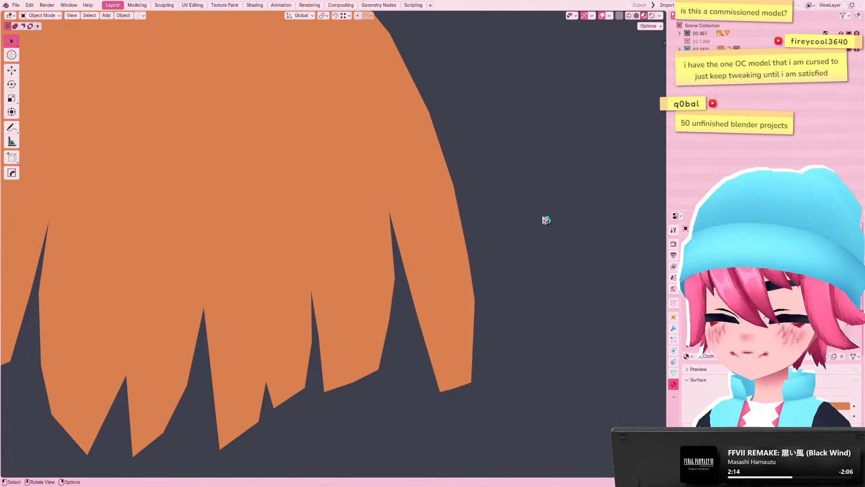
pyautogui.press('z')
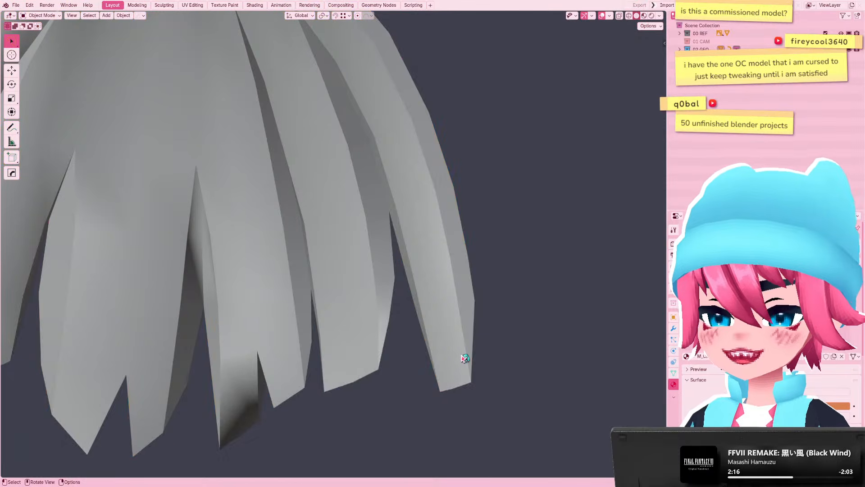
pyautogui.click(466, 358)
pyautogui.press('Tab')
pyautogui.keyDown('ctrl'); pyautogui.moveTo(434, 359); pyautogui.dragTo(407, 398, button='right'); pyautogui.keyUp('ctrl')
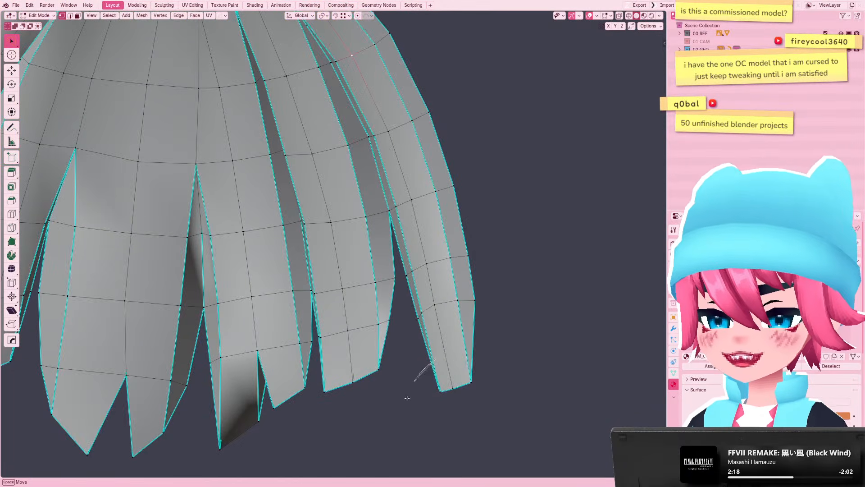
pyautogui.press('g')
pyautogui.click(439, 397)
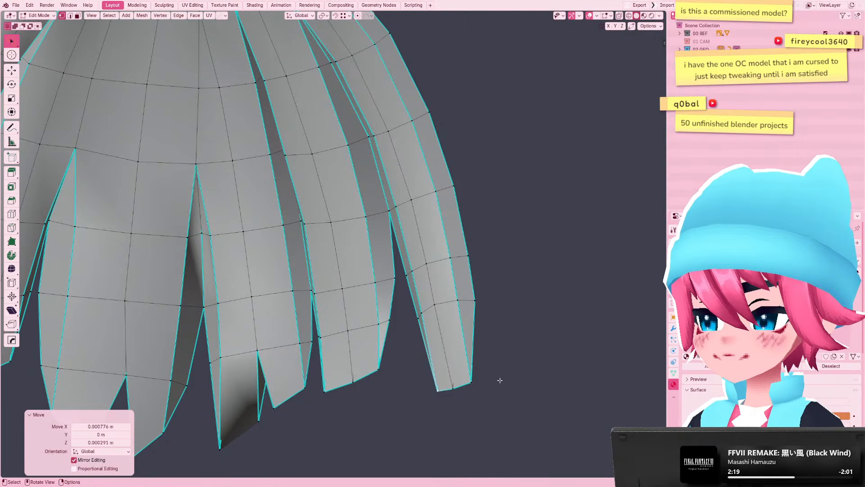
# Slide the middle vertex on the outermost strand's bottom tip along its edge in the front view
pyautogui.press('KP_1')
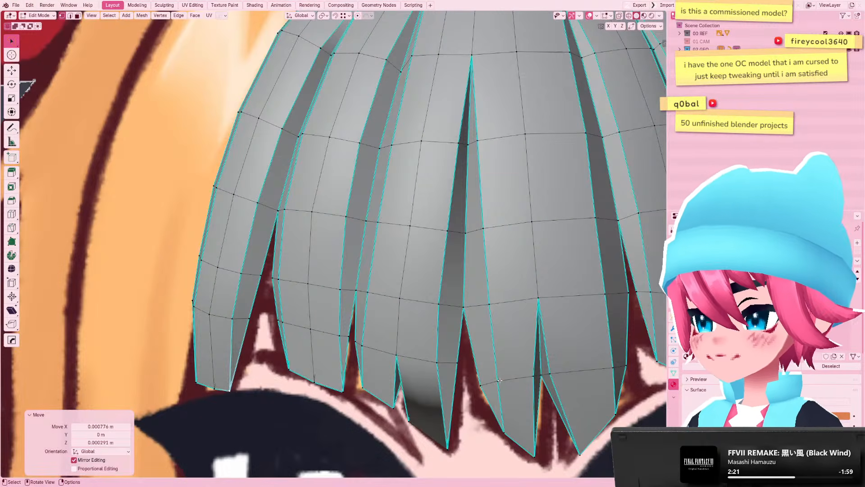
pyautogui.click(213, 392)
pyautogui.press('g')
pyautogui.press('g')
pyautogui.click(243, 405)
pyautogui.scroll(-4, 246, 404)
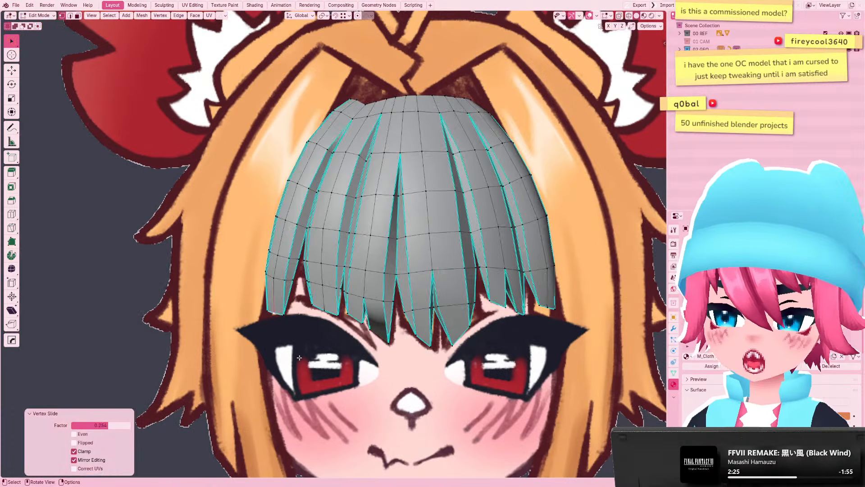
# Switch back to material preview shading and compare the bangs with the front reference drawing
pyautogui.press('Tab')
pyautogui.scroll(-4, 377, 372)
pyautogui.press('z')
pyautogui.click(398, 347)
pyautogui.scroll(3, 409, 204)
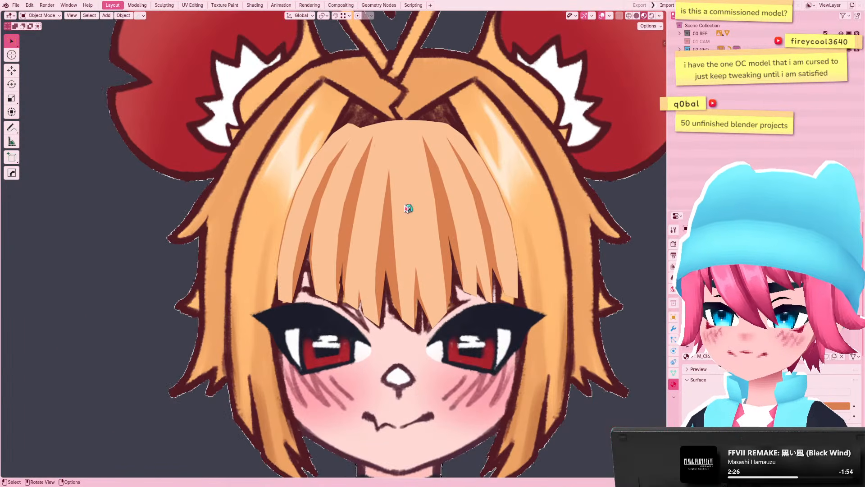
pyautogui.scroll(3, 496, 228)
pyautogui.scroll(2, 359, 268)
# Slide a vertex in the upper part of the bangs and recheck the shape against the front reference
pyautogui.press('Tab')
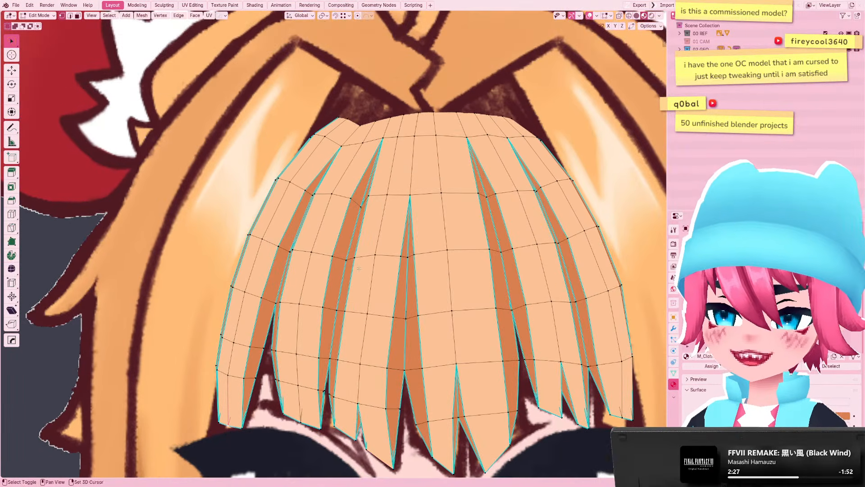
pyautogui.press('g')
pyautogui.press('g')
pyautogui.click(326, 204)
pyautogui.scroll(-4, 326, 204)
pyautogui.press('Tab')
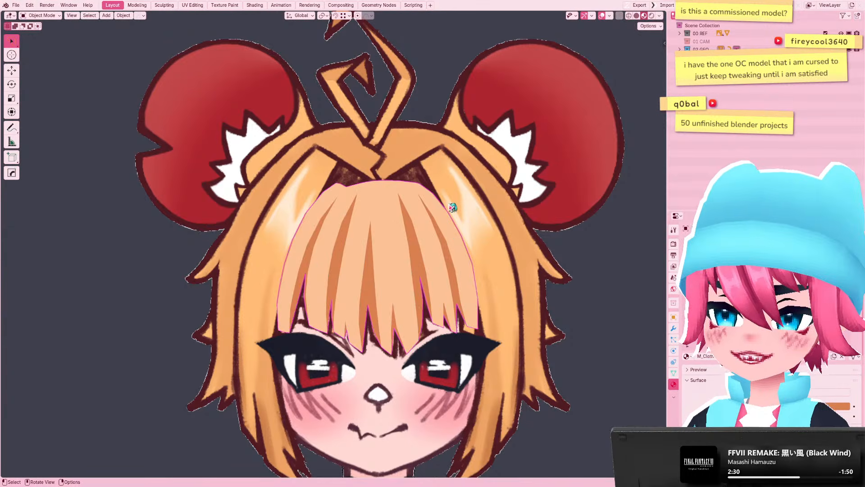
pyautogui.scroll(4, 432, 213)
pyautogui.press('Tab')
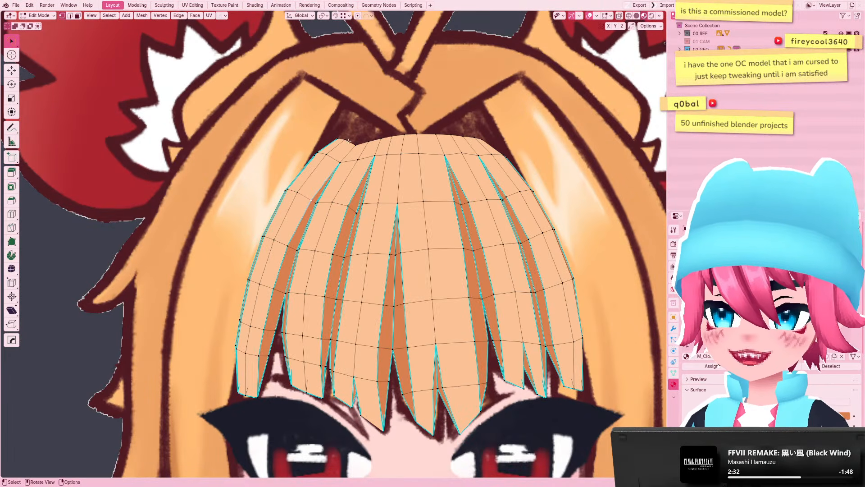
# Reposition the vertices near one end of the bangs' top rim, sliding them along their edges to smooth the curve
pyautogui.moveTo(351, 138); pyautogui.dragTo(363, 199, button='middle')
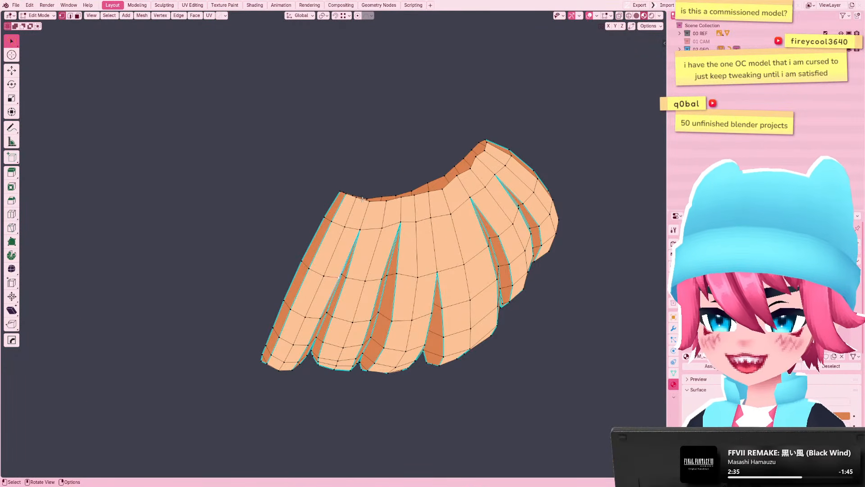
pyautogui.press('g')
pyautogui.click(474, 198)
pyautogui.click(459, 178)
pyautogui.press('g')
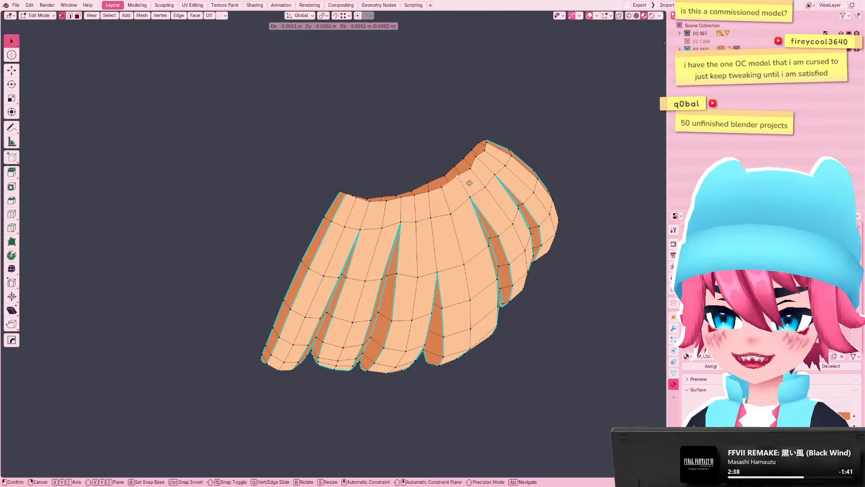
pyautogui.press('g')
pyautogui.click(475, 162)
pyautogui.click(477, 159)
pyautogui.press('g')
pyautogui.press('g')
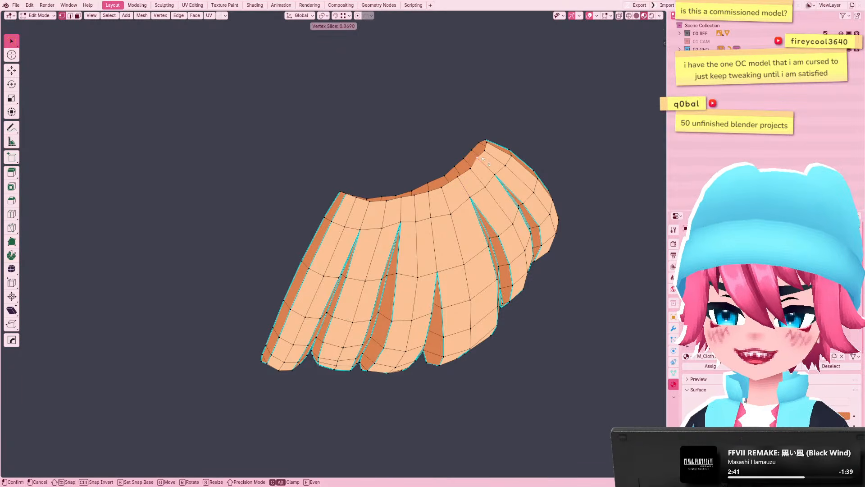
pyautogui.click(485, 161)
# Select the bangs' top boundary edge loop and even out its vertices with the Smooth tool
pyautogui.press('Tab')
pyautogui.moveTo(485, 160); pyautogui.dragTo(410, 218, button='middle')
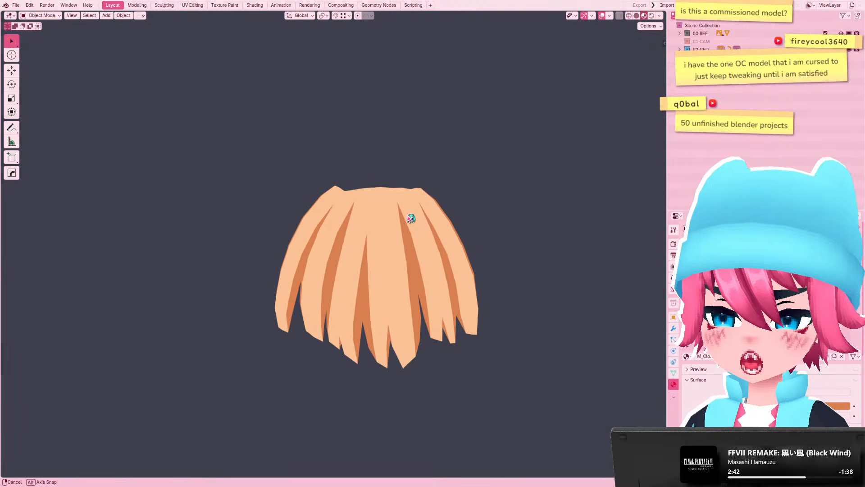
pyautogui.press('KP_1')
pyautogui.scroll(4, 431, 170)
pyautogui.keyDown('shift'); pyautogui.moveTo(431, 170); pyautogui.dragTo(385, 288, button='middle'); pyautogui.keyUp('shift')
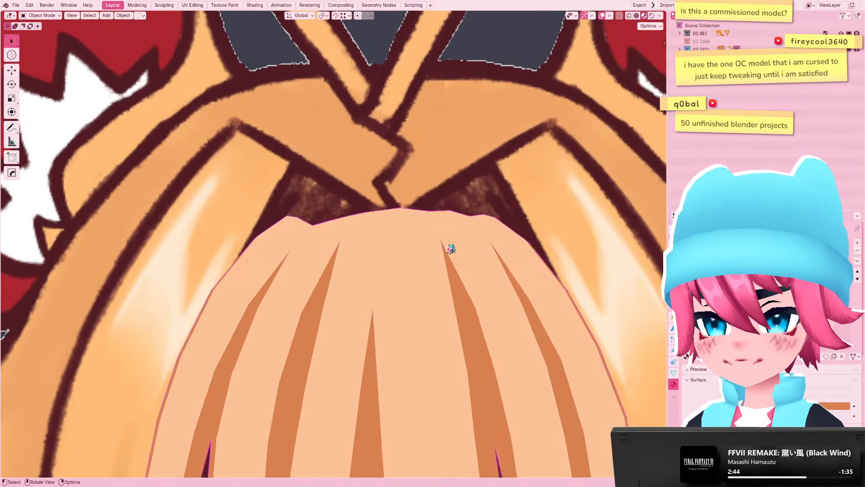
pyautogui.press('Tab')
pyautogui.keyDown('alt'); pyautogui.click(378, 208); pyautogui.keyUp('alt')
pyautogui.moveTo(378, 208); pyautogui.dragTo(478, 251, button='middle')
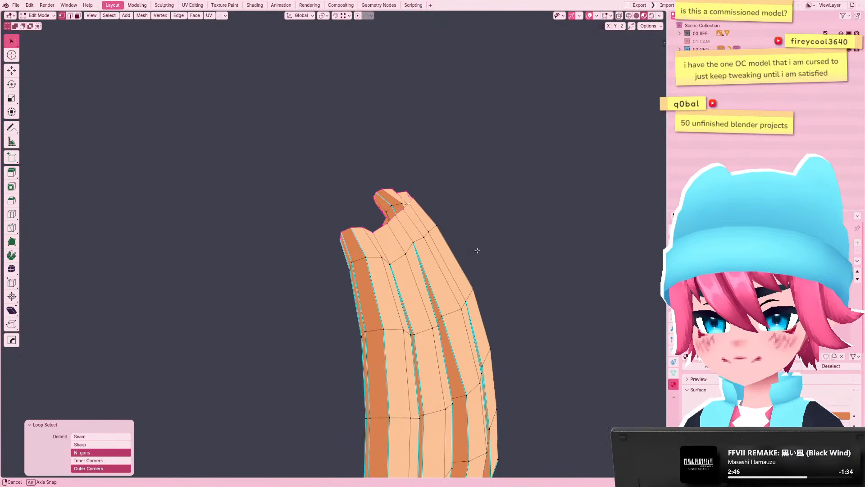
pyautogui.click(12, 270)
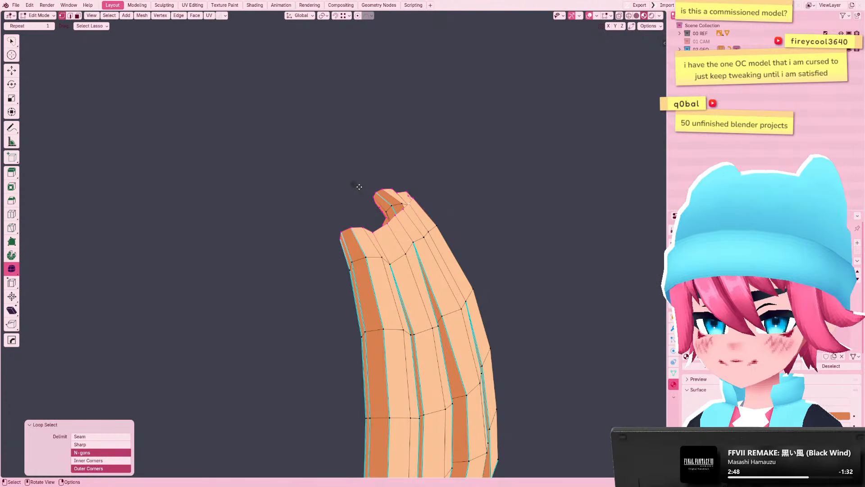
pyautogui.moveTo(359, 186); pyautogui.dragTo(459, 182)
pyautogui.moveTo(527, 181); pyautogui.dragTo(531, 181)
# Slide the top vertex of the outer slit on the second row upward by a factor of 0.381
pyautogui.moveTo(531, 182); pyautogui.dragTo(386, 271, button='middle')
pyautogui.keyDown('alt'); pyautogui.click(376, 269); pyautogui.keyUp('alt')
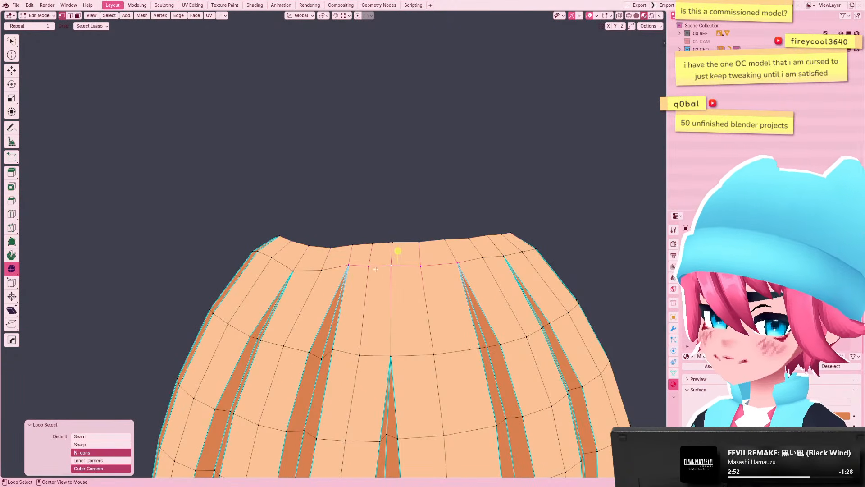
pyautogui.moveTo(254, 351); pyautogui.dragTo(394, 253, button='middle')
pyautogui.moveTo(299, 285); pyautogui.dragTo(296, 285, button='middle')
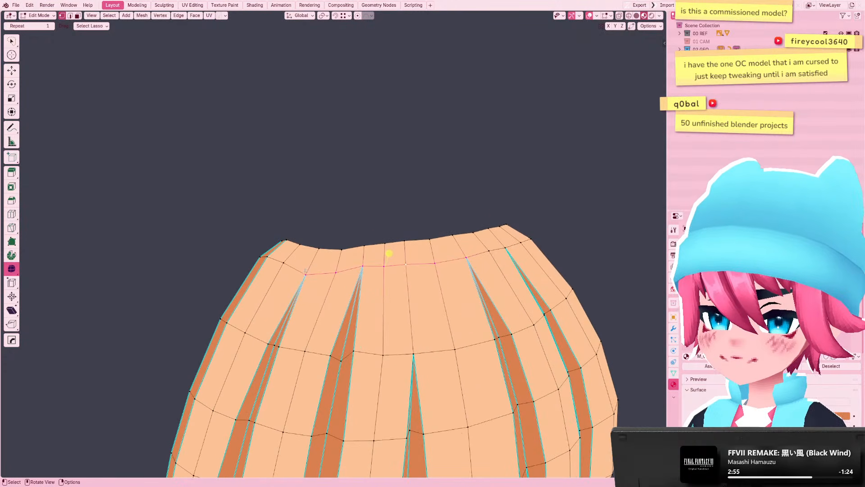
pyautogui.moveTo(302, 272); pyautogui.dragTo(310, 292)
pyautogui.click(312, 276)
pyautogui.press('g')
pyautogui.press('g')
pyautogui.click(322, 269)
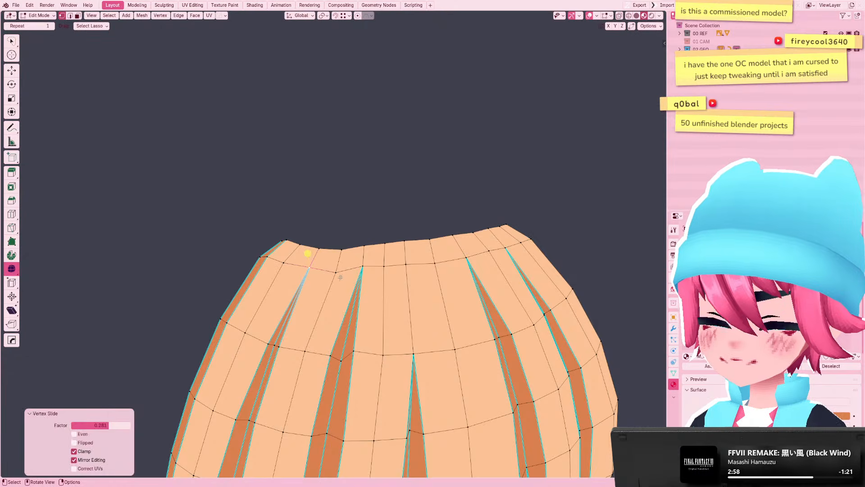
# Slide the neighbouring second-row vertex between the two slits to align it with the row
pyautogui.click(341, 273)
pyautogui.press('g')
pyautogui.press('g')
pyautogui.click(343, 274)
# Move the bangs' top edge loop by about 0.005 m in Y and 0.0074 m in Z in the side view
pyautogui.scroll(-4, 393, 251)
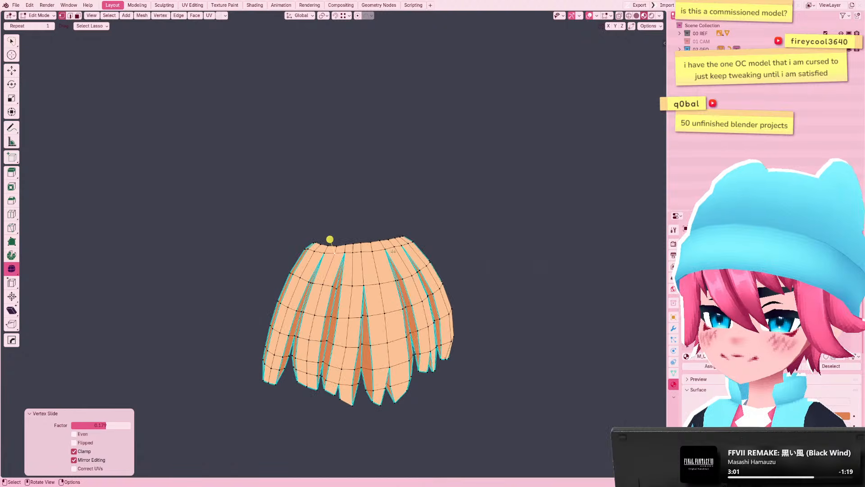
pyautogui.keyDown('alt'); pyautogui.click(358, 243); pyautogui.keyUp('alt')
pyautogui.press('KP_3')
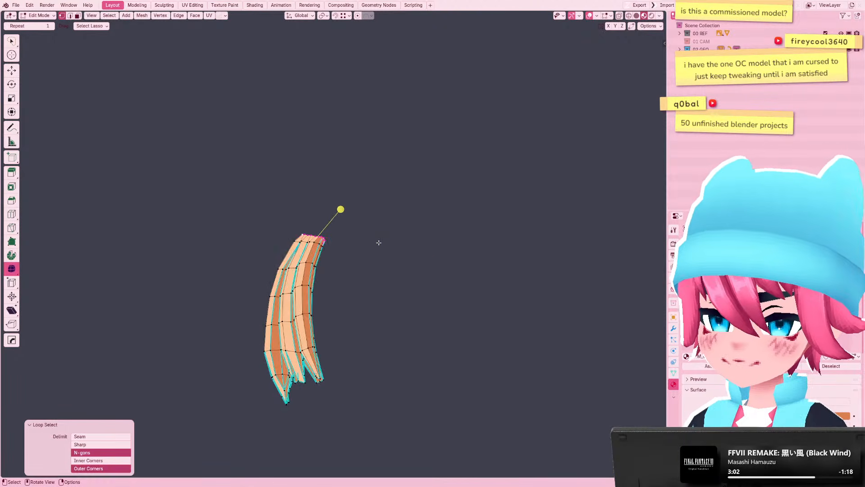
pyautogui.scroll(3, 325, 251)
pyautogui.press('g')
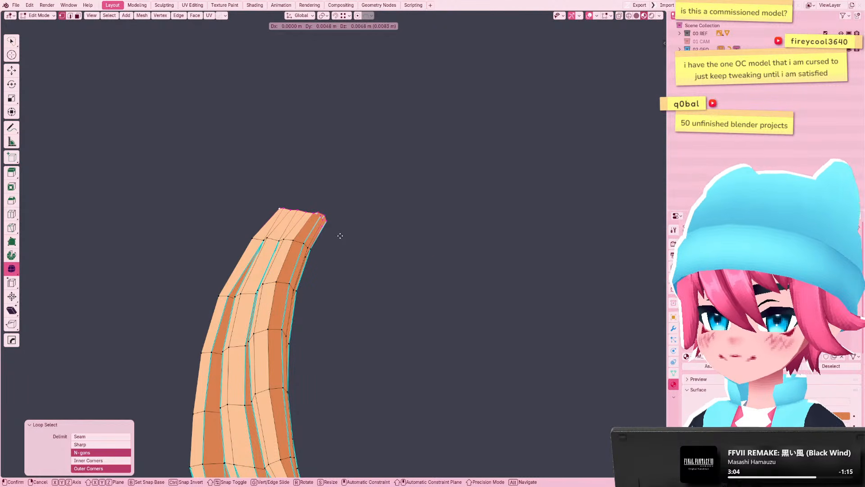
pyautogui.click(341, 236)
# Scale the top edge loop to 0.78 along X and lower it slightly along Z to fit the front reference
pyautogui.press('KP_1')
pyautogui.press('s')
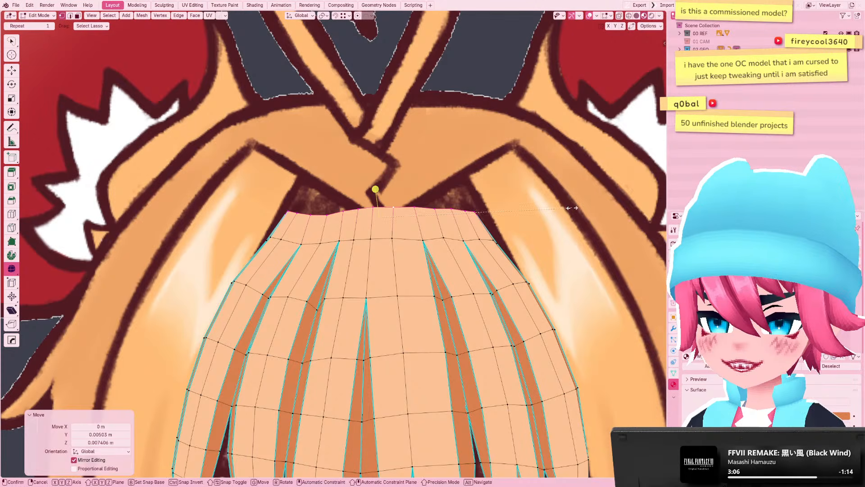
pyautogui.press('x')
pyautogui.click(528, 220)
pyautogui.press('g')
pyautogui.press('z')
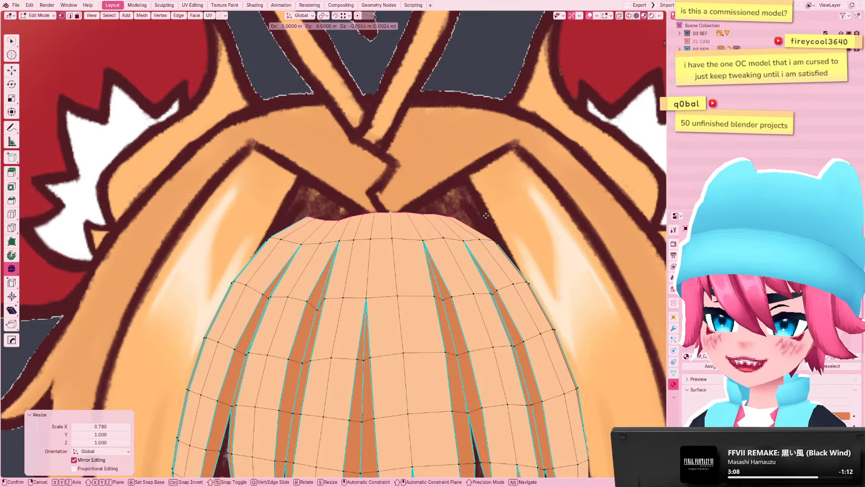
pyautogui.click(525, 225)
# Adjust the dipping vertices near one end of the bangs' top edge to level the rim
pyautogui.moveTo(328, 196)
pyautogui.mouseDown()
pyautogui.moveTo(311, 227)
pyautogui.moveTo(335, 222)
pyautogui.mouseUp()
pyautogui.press('g')
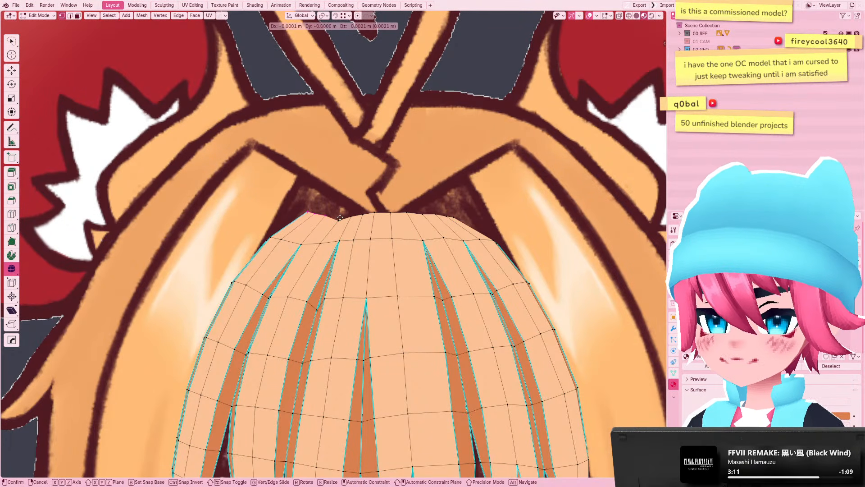
pyautogui.rightClick(336, 218)
pyautogui.click(340, 221)
pyautogui.press('g')
pyautogui.click(353, 217)
pyautogui.scroll(-5, 405, 270)
pyautogui.press('Tab')
pyautogui.scroll(-5, 442, 271)
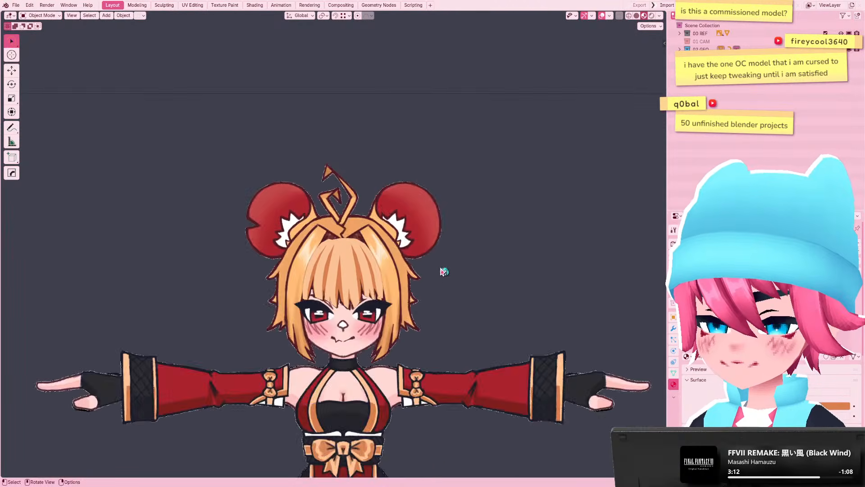
# Inspect the bangs from an angle and save the project file Hammy_V3.blend
pyautogui.moveTo(442, 271); pyautogui.dragTo(441, 284, button='middle')
pyautogui.scroll(5, 320, 283)
pyautogui.keyDown('ctrl'); pyautogui.moveTo(501, 197); pyautogui.dragTo(431, 214, button='right'); pyautogui.keyUp('ctrl')
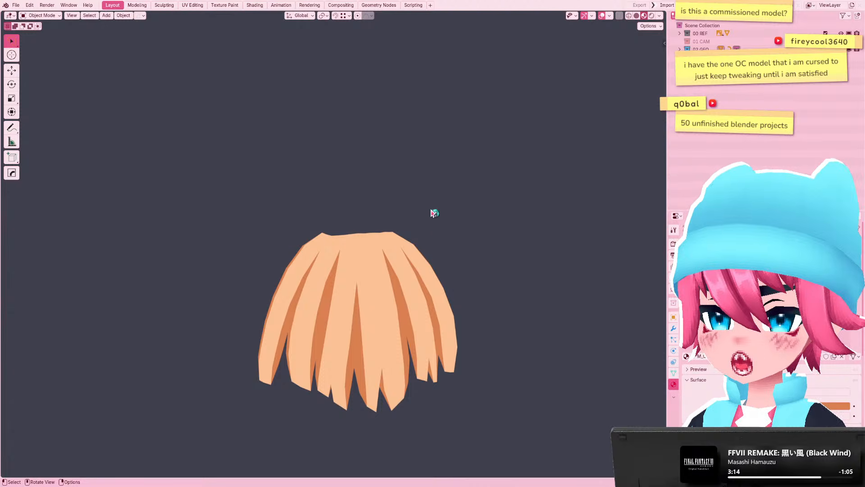
pyautogui.moveTo(398, 182)
pyautogui.keyDown('ctrl'); pyautogui.mouseDown(button='right')
pyautogui.moveTo(378, 305)
pyautogui.moveTo(356, 299)
pyautogui.moveTo(374, 292)
pyautogui.mouseUp(button='right'); pyautogui.keyUp('ctrl')
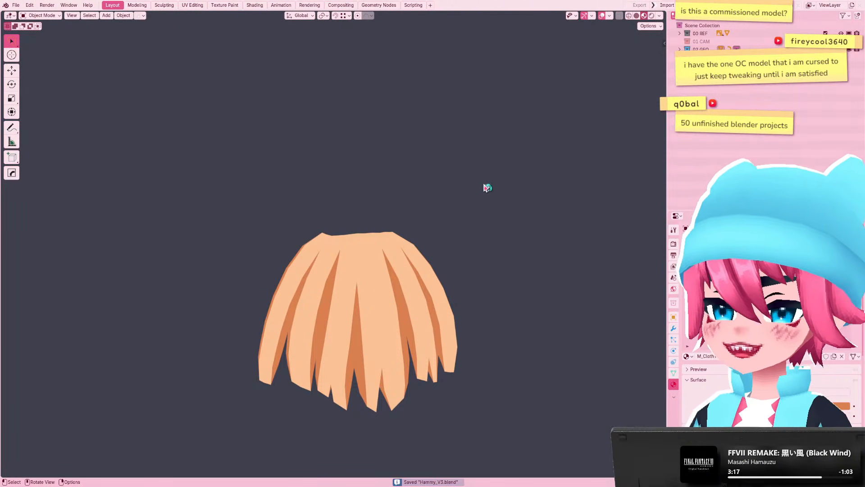
pyautogui.moveTo(487, 188)
pyautogui.keyDown('ctrl'); pyautogui.mouseDown(button='right')
pyautogui.moveTo(392, 247)
pyautogui.moveTo(408, 217)
pyautogui.mouseUp(button='right'); pyautogui.keyUp('ctrl')
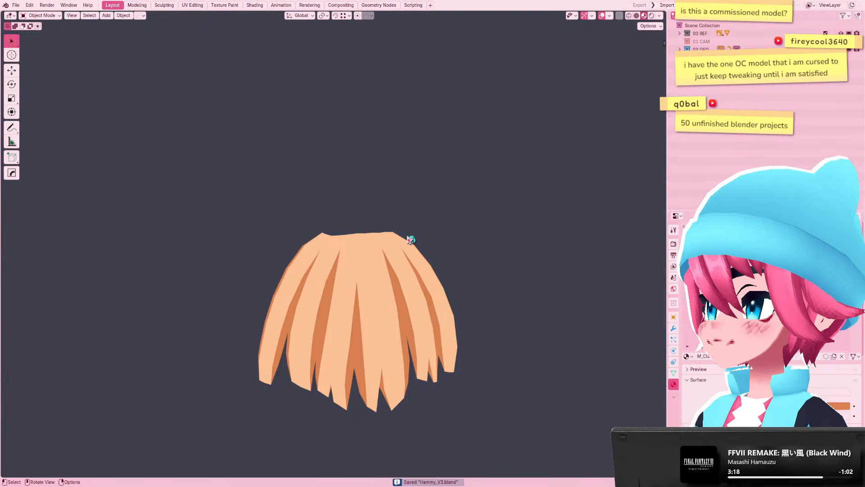
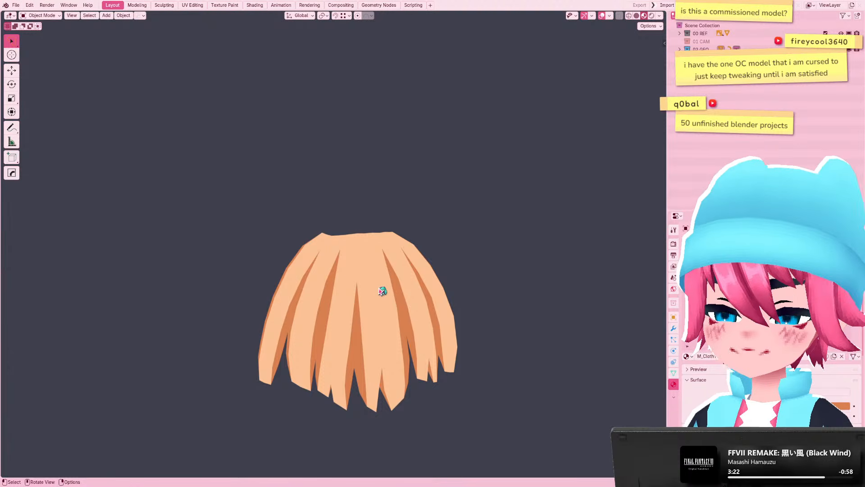
# Reveal all hidden objects and select the long side hair strands in the front view
pyautogui.moveTo(380, 289); pyautogui.dragTo(395, 251, button='middle')
pyautogui.scroll(-6, 369, 297)
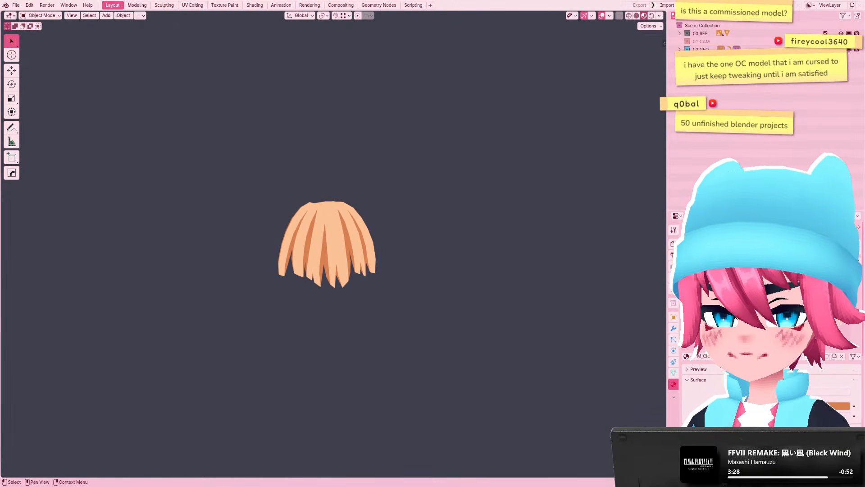
pyautogui.hotkey('alt', 'h')
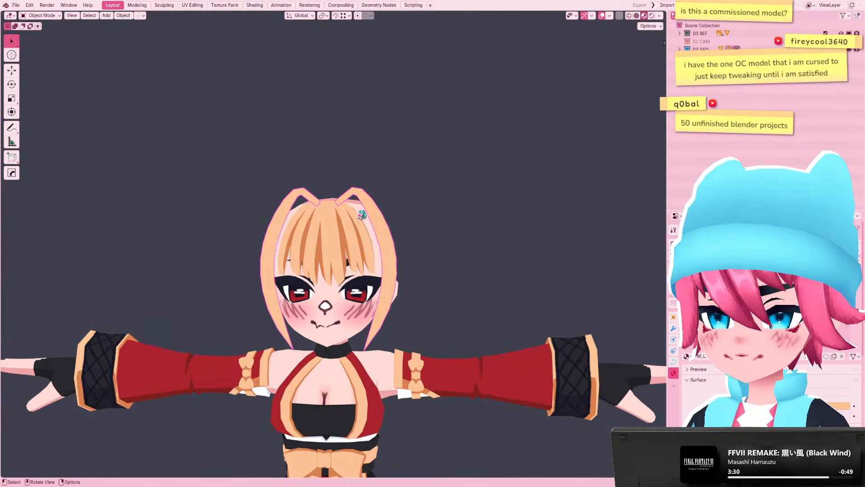
pyautogui.press('KP_1')
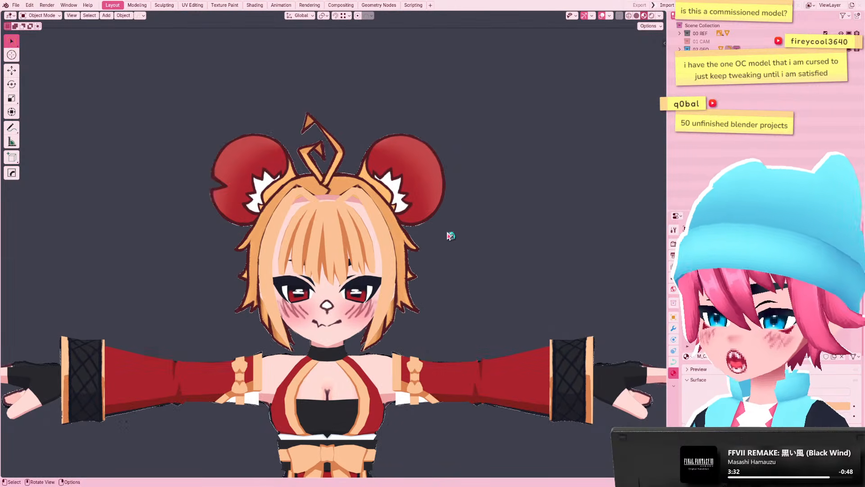
pyautogui.scroll(3, 449, 235)
pyautogui.click(431, 318)
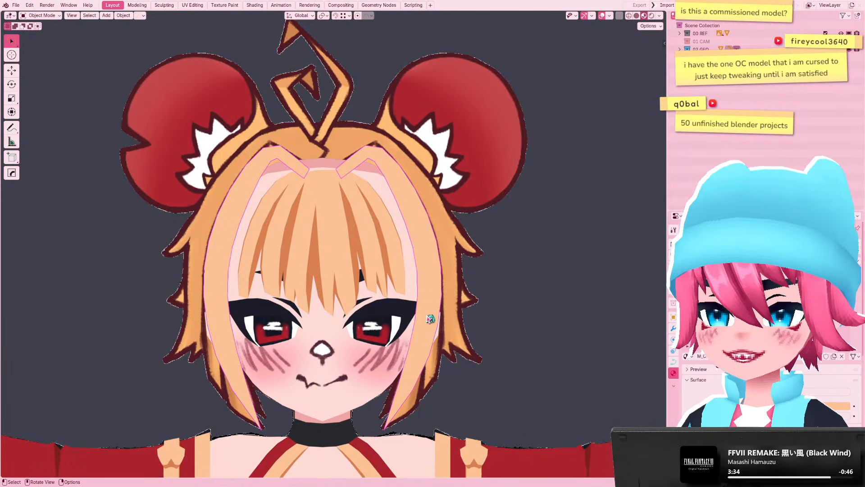
# Inspect the long side strands against the front reference in different shading modes and from an angle
pyautogui.hotkey('shift', 'z')
pyautogui.keyDown('shift'); pyautogui.moveTo(423, 166); pyautogui.dragTo(416, 219, button='middle'); pyautogui.keyUp('shift')
pyautogui.press('z')
pyautogui.hotkey('alt', 'shift', 'z')
pyautogui.keyDown('shift'); pyautogui.moveTo(420, 364); pyautogui.dragTo(396, 299, button='middle'); pyautogui.keyUp('shift')
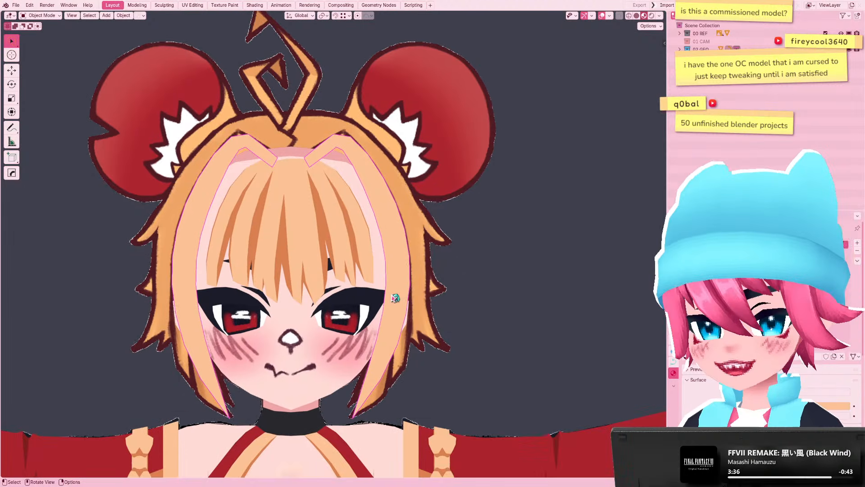
pyautogui.hotkey('alt', 'shift', 'z')
pyautogui.press('z')
pyautogui.scroll(-5, 566, 306)
pyautogui.moveTo(566, 305); pyautogui.dragTo(450, 300, button='middle')
pyautogui.hotkey('shift', 'a')
pyautogui.scroll(3, 428, 216)
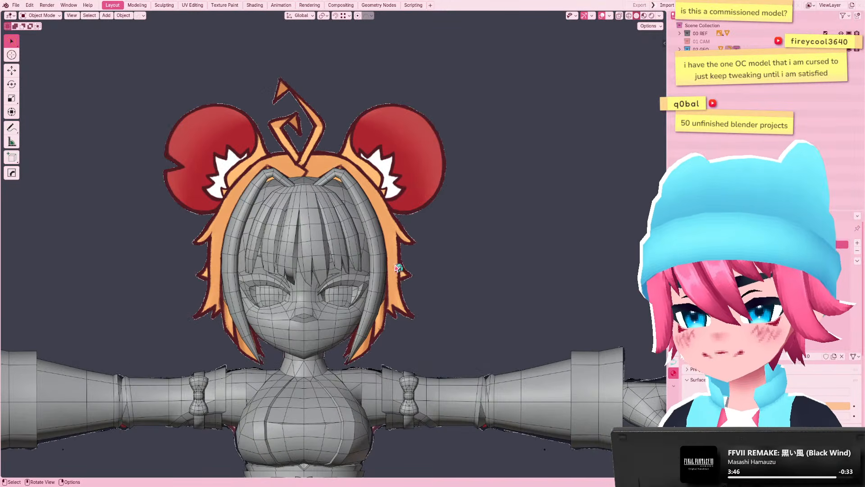
# Duplicate the long side hair strand in place and select all control points of the copy
pyautogui.hotkey('shift', 'z')
pyautogui.click(369, 339)
pyautogui.click(383, 246)
pyautogui.hotkey('shift', 'd')
pyautogui.rightClick(391, 262)
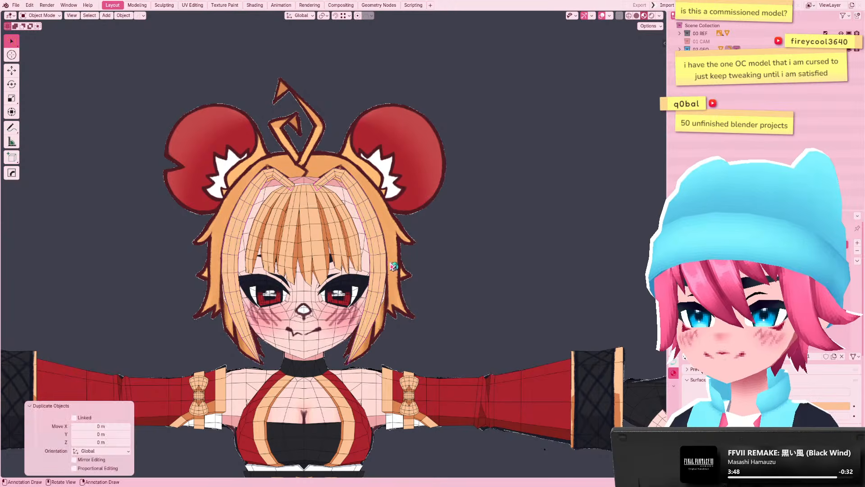
pyautogui.press('Tab')
pyautogui.press('a')
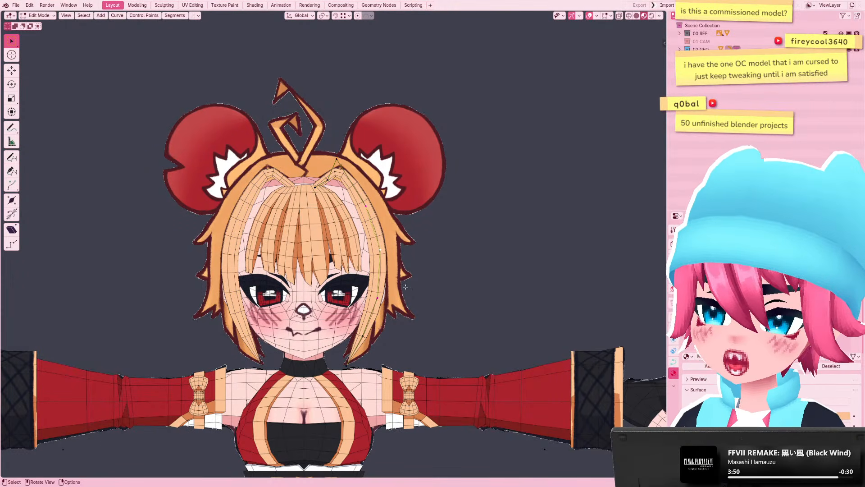
# Move the copied strand forward about 0.017 m along Y and inward about 0.014 m along X
pyautogui.moveTo(382, 180); pyautogui.dragTo(403, 257, button='middle')
pyautogui.press('g')
pyautogui.press('y')
pyautogui.click(403, 257)
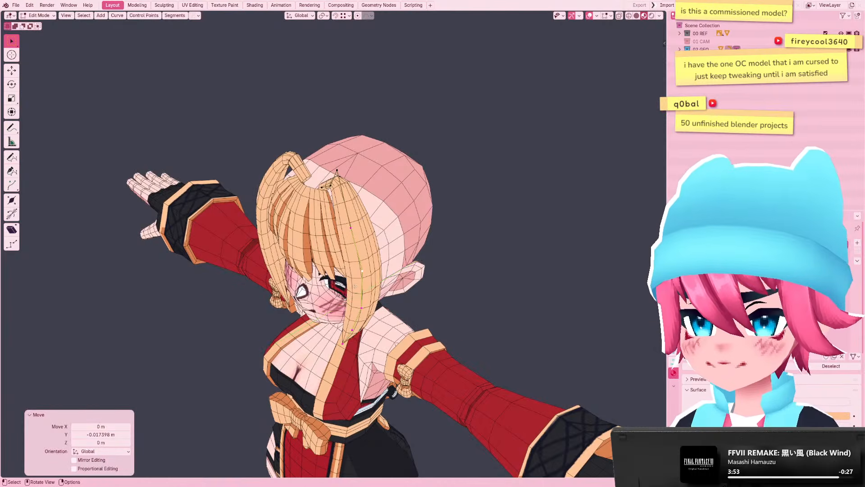
pyautogui.moveTo(361, 295); pyautogui.dragTo(415, 289, button='middle')
pyautogui.press('g')
pyautogui.moveTo(415, 289); pyautogui.dragTo(407, 290, button='middle')
pyautogui.click(407, 290)
pyautogui.press('KP_1')
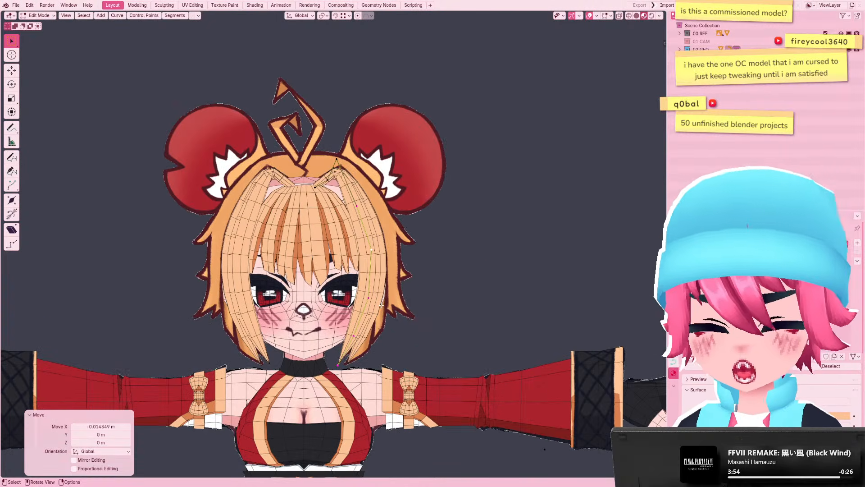
# Shift the outer side strand's lower control points outward along X and adjust its tip to follow the reference
pyautogui.scroll(2, 389, 360)
pyautogui.press('Tab')
pyautogui.press('Tab')
pyautogui.press('g')
pyautogui.press('x')
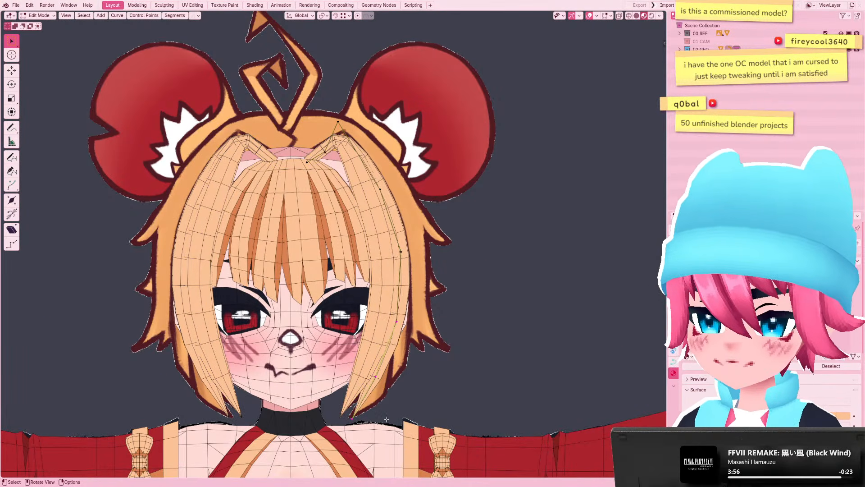
pyautogui.click(383, 372)
pyautogui.click(383, 373)
pyautogui.press('g')
pyautogui.press('x')
pyautogui.click(396, 375)
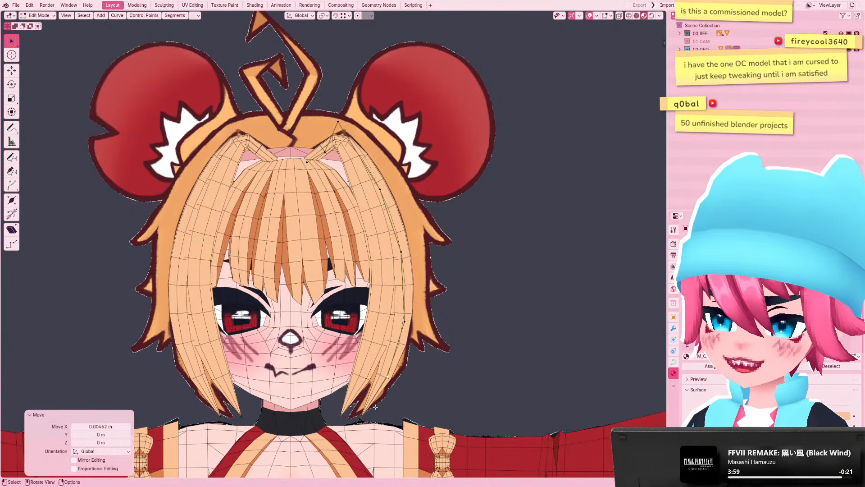
pyautogui.click(374, 408)
pyautogui.press('g')
pyautogui.click(374, 405)
# Shift the inner strand's lower control point outward along X
pyautogui.press('Tab')
pyautogui.click(359, 378)
pyautogui.press('Tab')
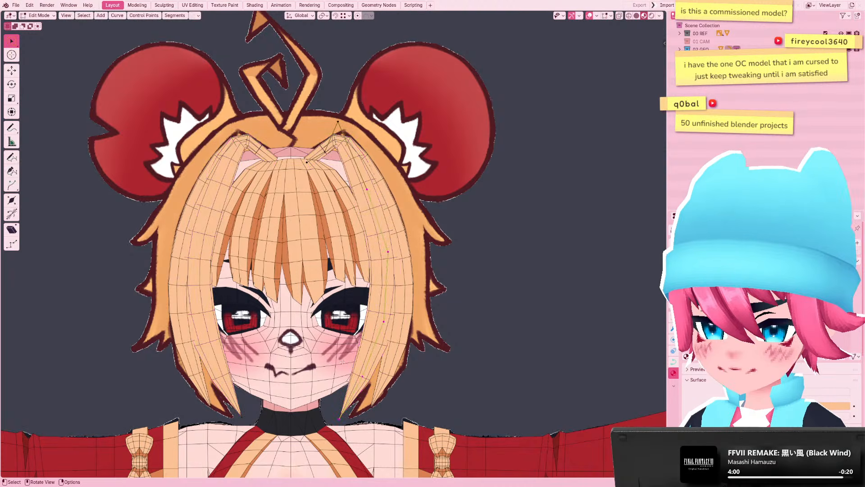
pyautogui.press('g')
pyautogui.press('x')
pyautogui.click(376, 374)
# Reposition the inner strand's two middle control points along X in wireframe to match the drawn hair line
pyautogui.press('z')
pyautogui.click(379, 321)
pyautogui.hotkey('shift', 'z')
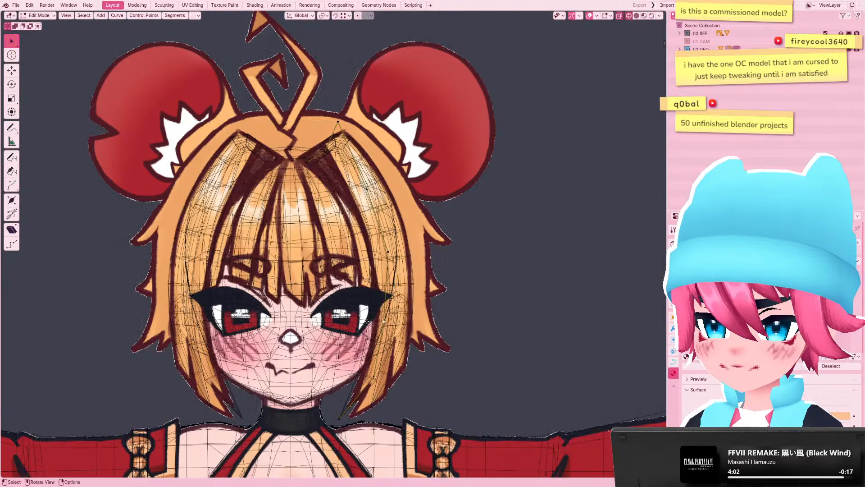
pyautogui.press('g')
pyautogui.press('x')
pyautogui.click(384, 319)
pyautogui.click(386, 253)
pyautogui.press('g')
pyautogui.press('x')
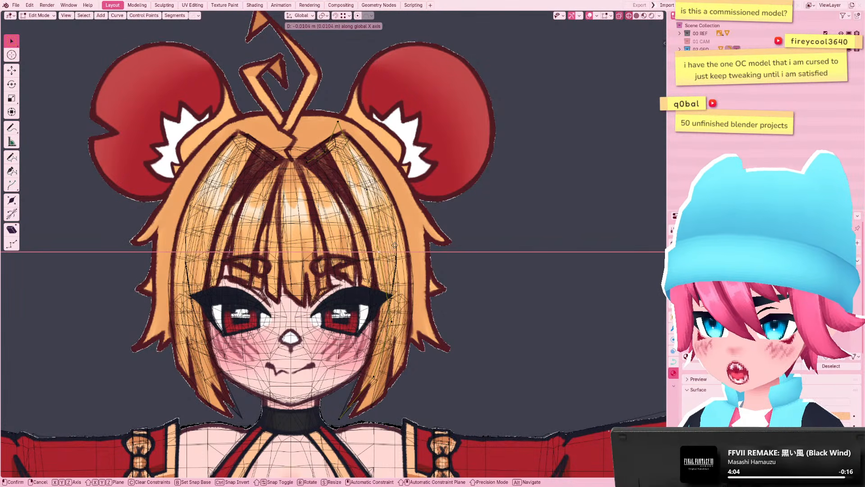
pyautogui.click(378, 252)
# Move the inner strand's top bend point down about 0.018 m and inward about 0.008 m
pyautogui.moveTo(374, 84); pyautogui.dragTo(308, 160)
pyautogui.click(340, 116)
pyautogui.press('g')
pyautogui.click(333, 134)
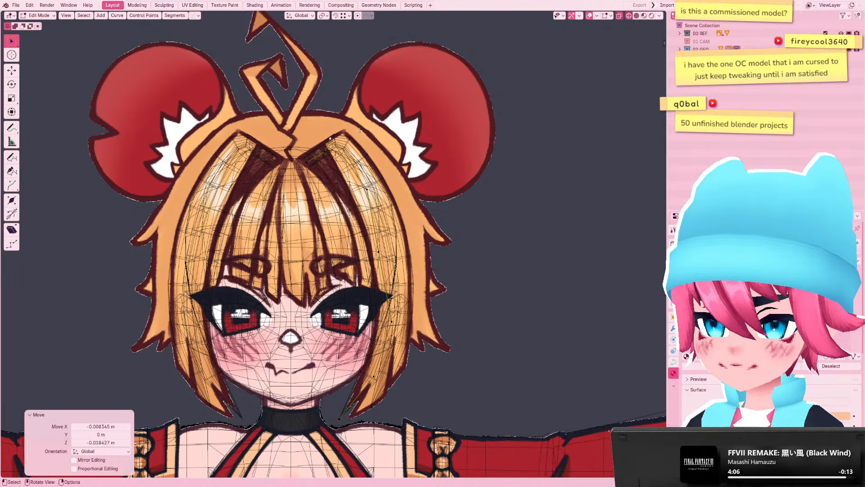
# Adjust the inner strand's lower control points along Y in the side view
pyautogui.hotkey('shift', 'z')
pyautogui.scroll(-4, 394, 256)
pyautogui.moveTo(395, 256); pyautogui.dragTo(352, 250, button='middle')
pyautogui.press('KP_3')
pyautogui.scroll(2, 352, 251)
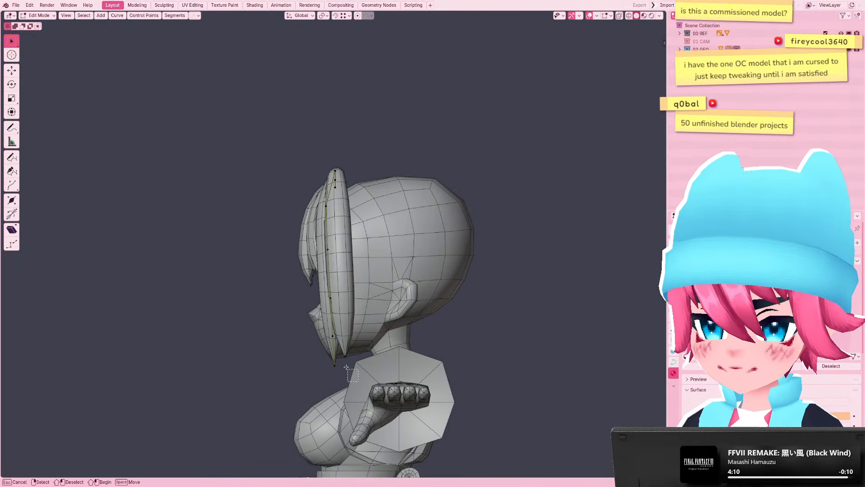
pyautogui.moveTo(346, 367); pyautogui.dragTo(322, 329)
pyautogui.press('g')
pyautogui.middleClick(324, 332)
pyautogui.click(331, 333)
pyautogui.scroll(-3, 383, 279)
pyautogui.press('Tab')
pyautogui.click(437, 233)
# Widen the inner strand in the front view by moving control points outward along X, the first by about 0.008 m
pyautogui.moveTo(352, 266)
pyautogui.mouseDown(button='middle')
pyautogui.moveTo(419, 267)
pyautogui.moveTo(394, 276)
pyautogui.moveTo(389, 264)
pyautogui.mouseUp(button='middle')
pyautogui.press('z')
pyautogui.hotkey('shift', 'alt', 'z')
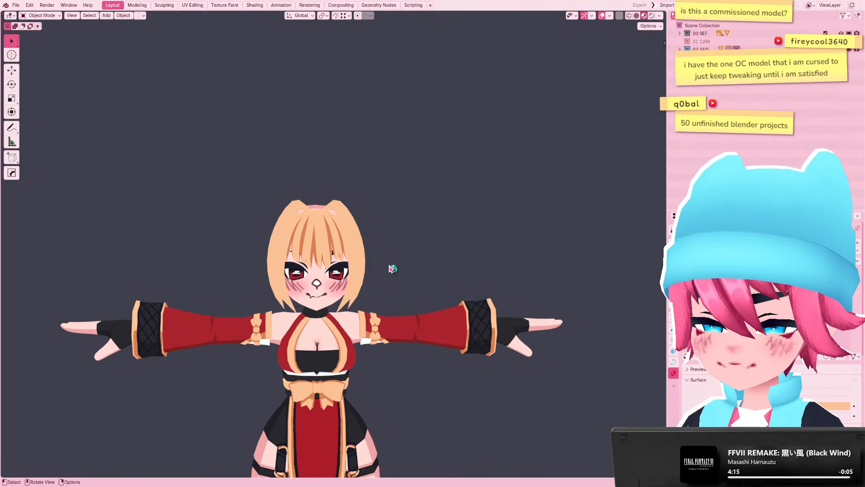
pyautogui.scroll(3, 392, 269)
pyautogui.press('Tab')
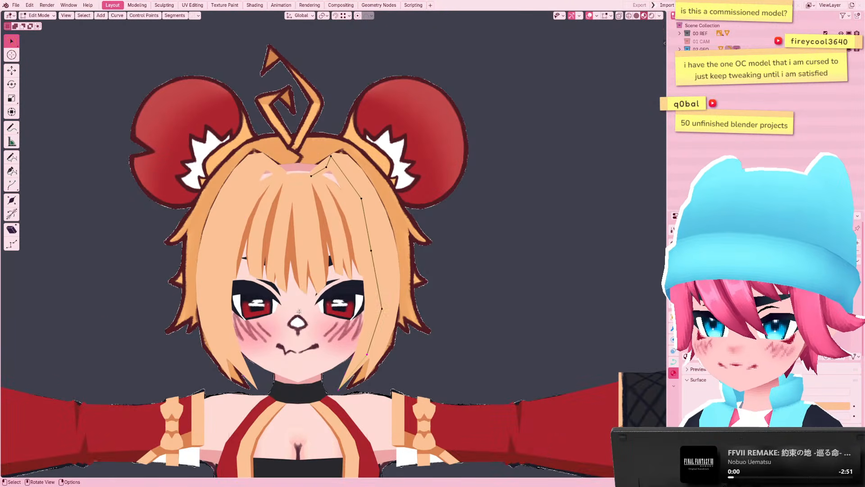
pyautogui.press('g')
pyautogui.moveTo(391, 262); pyautogui.dragTo(396, 261, button='middle')
pyautogui.click(398, 261)
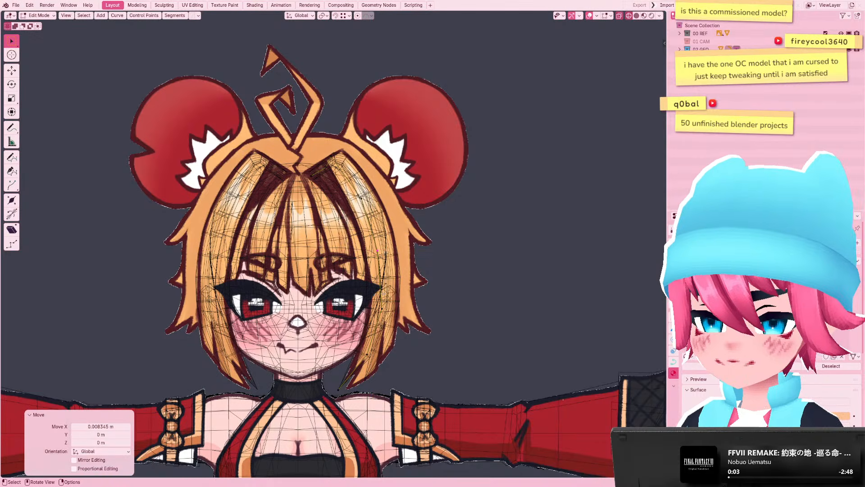
pyautogui.click(381, 301)
pyautogui.press('g')
pyautogui.moveTo(381, 301); pyautogui.dragTo(382, 301, button='middle')
pyautogui.click(382, 301)
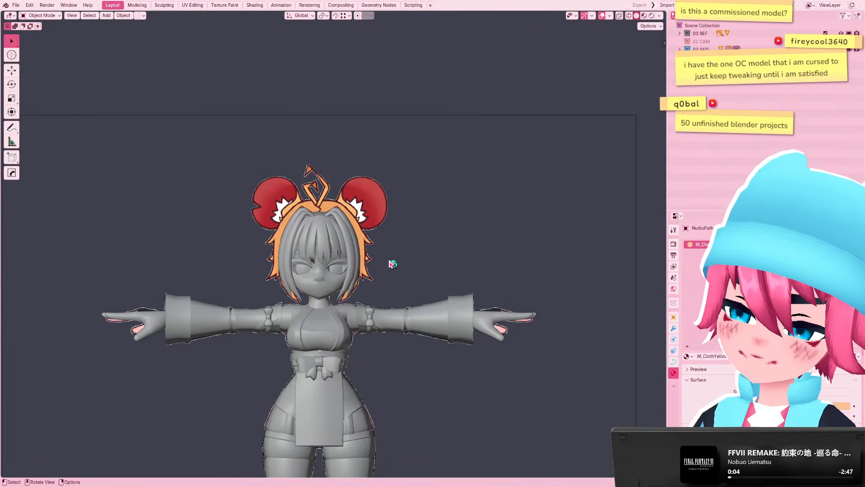
# Hide the tool shelf and split the viewport to add a narrow second front view with full-color shading
pyautogui.scroll(3, 393, 264)
pyautogui.press('n')
pyautogui.press('t')
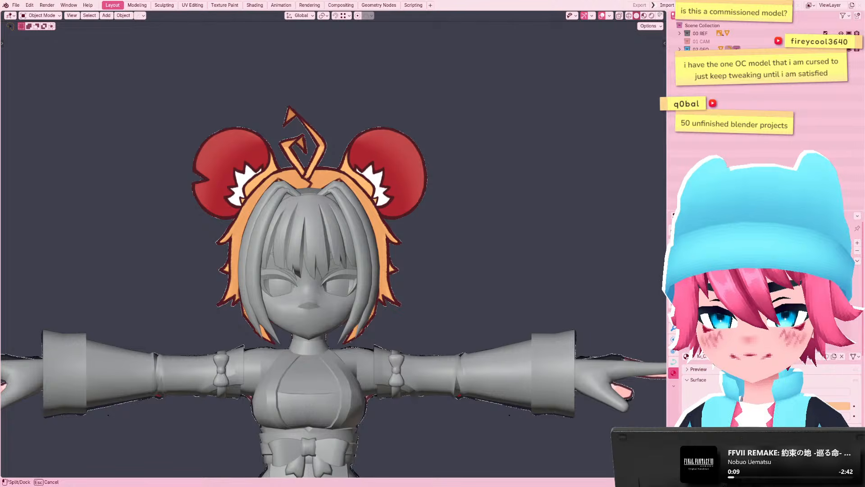
pyautogui.moveTo(660, 15); pyautogui.dragTo(193, 110)
pyautogui.moveTo(108, 271)
pyautogui.keyDown('shift'); pyautogui.mouseDown(button='middle')
pyautogui.moveTo(112, 205)
pyautogui.moveTo(123, 214)
pyautogui.mouseUp(button='middle'); pyautogui.keyUp('shift')
pyautogui.scroll(4, 112, 203)
pyautogui.scroll(-1, 123, 214)
pyautogui.press('z')
pyautogui.click(140, 255)
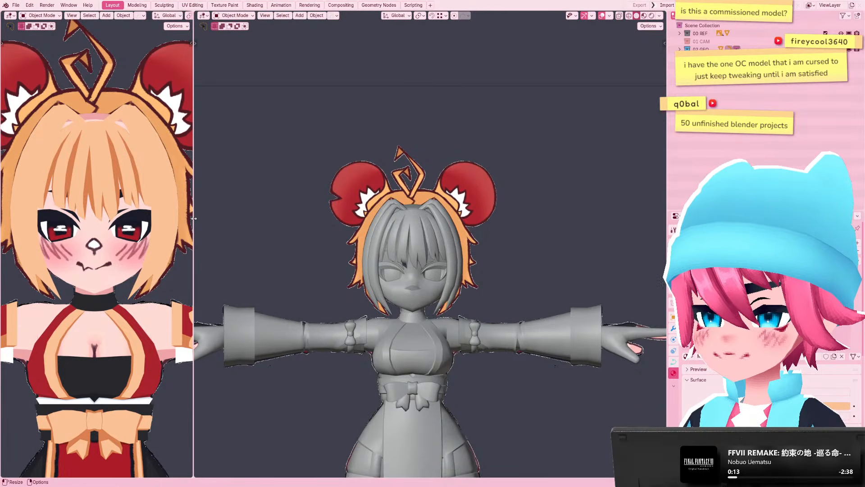
# Narrow the added view slightly and frame the character in both views
pyautogui.moveTo(194, 219); pyautogui.dragTo(185, 221)
pyautogui.scroll(-2, 135, 244)
pyautogui.keyDown('shift'); pyautogui.moveTo(134, 244); pyautogui.dragTo(135, 239, button='middle'); pyautogui.keyUp('shift')
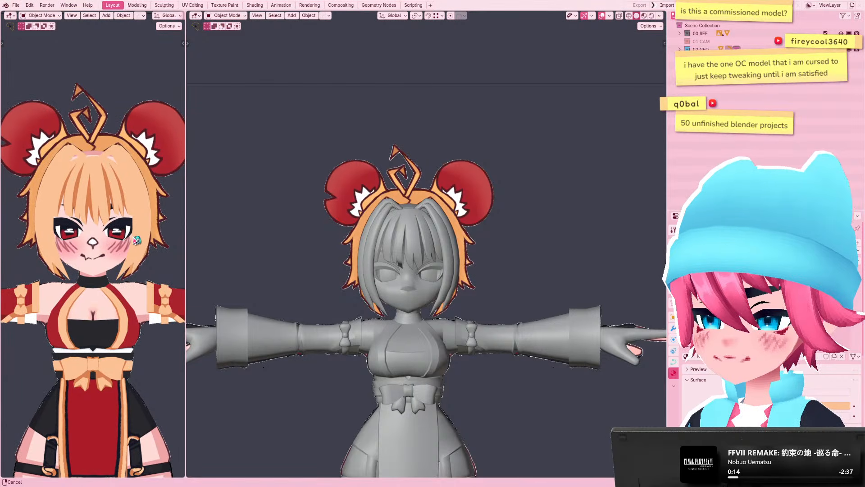
pyautogui.scroll(5, 465, 264)
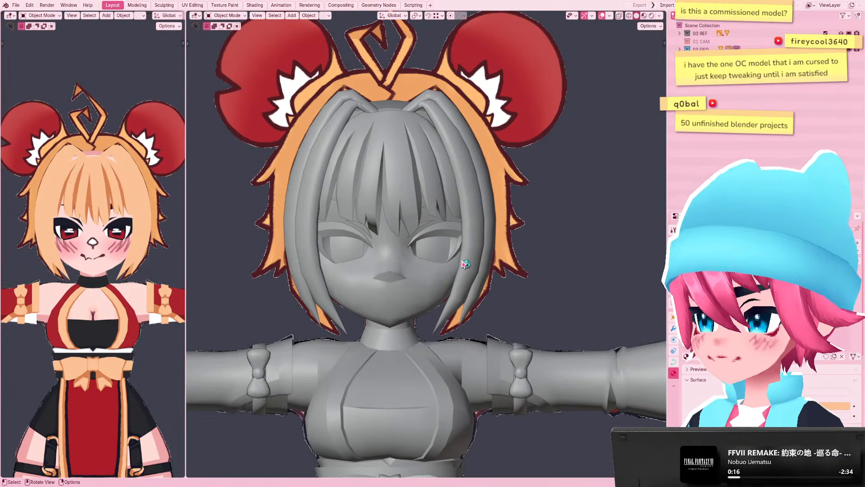
pyautogui.scroll(1, 517, 276)
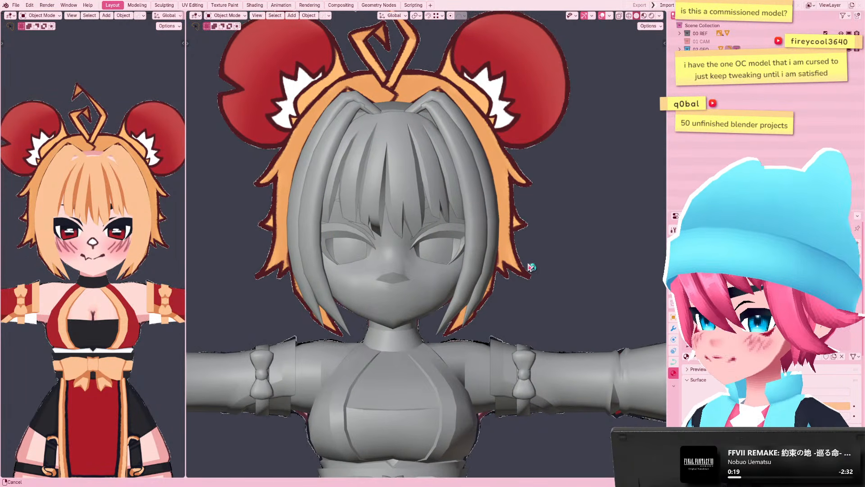
# Split the narrow view into two stacked views, set the upper one to the right side, and frame the head in both
pyautogui.keyDown('shift'); pyautogui.moveTo(120, 111); pyautogui.dragTo(124, 256, button='middle'); pyautogui.keyUp('shift')
pyautogui.moveTo(183, 15); pyautogui.dragTo(141, 207)
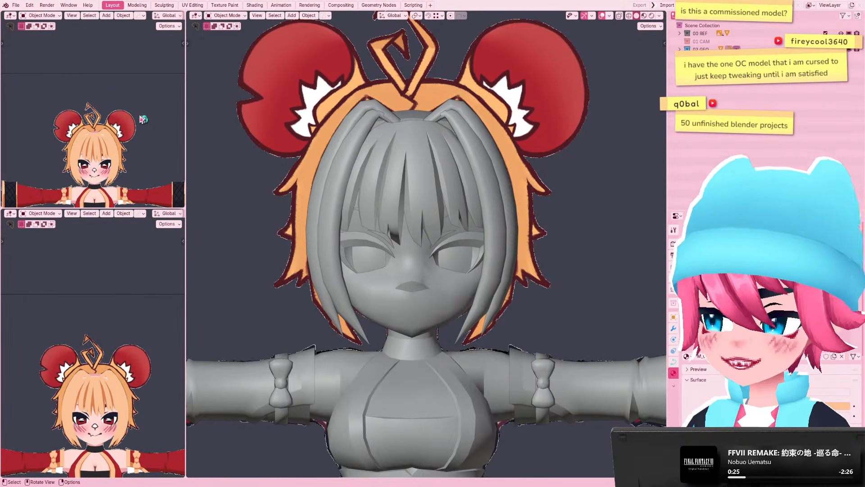
pyautogui.press('KP_3')
pyautogui.scroll(5, 150, 178)
pyautogui.keyDown('shift'); pyautogui.moveTo(150, 178); pyautogui.dragTo(98, 61, button='middle'); pyautogui.keyUp('shift')
pyautogui.scroll(-2, 115, 356)
pyautogui.moveTo(115, 356)
pyautogui.keyDown('shift'); pyautogui.mouseDown(button='middle')
pyautogui.moveTo(112, 271)
pyautogui.moveTo(121, 364)
pyautogui.mouseUp(button='middle'); pyautogui.keyUp('shift')
pyautogui.scroll(5, 112, 271)
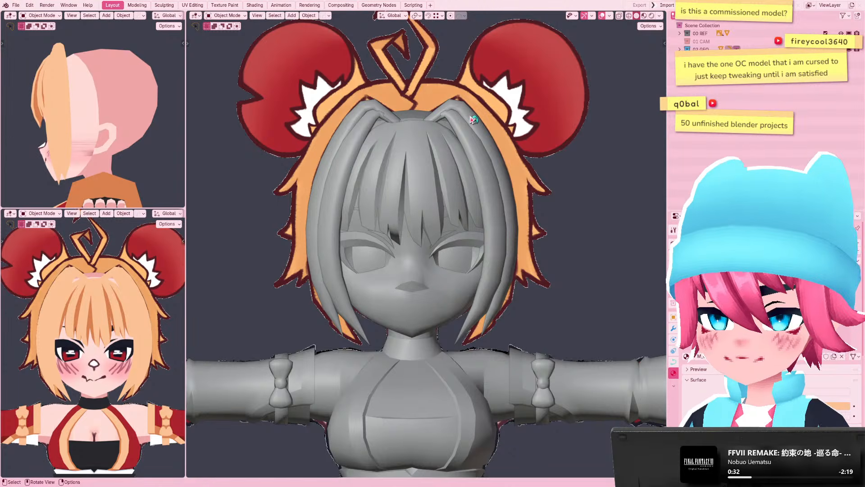
# Raise the outer strand's top bend point about 0.01 m and nudge the neighbouring point near its root
pyautogui.press('Tab')
pyautogui.press('g')
pyautogui.click(465, 80)
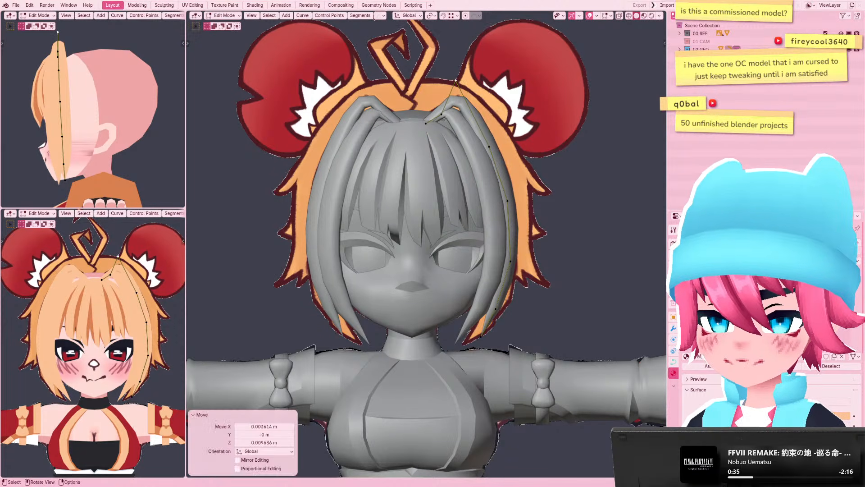
pyautogui.click(445, 117)
pyautogui.press('g')
pyautogui.click(441, 115)
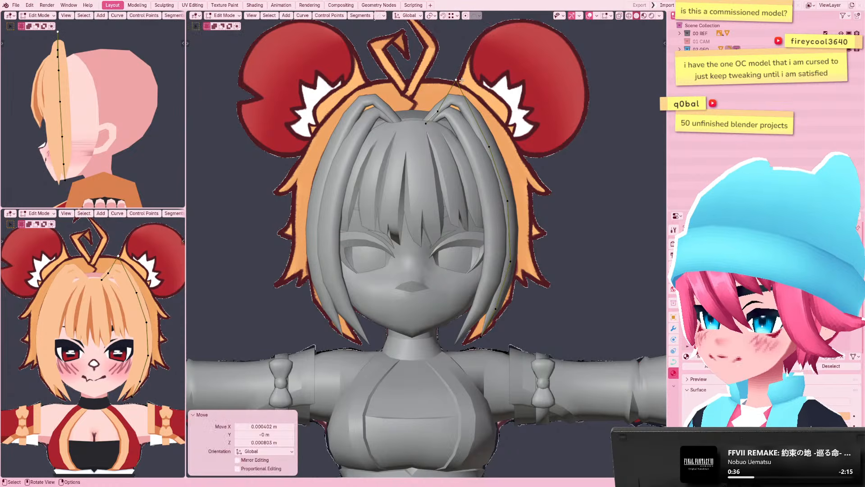
pyautogui.press('Tab')
pyautogui.scroll(-1, 483, 175)
pyautogui.scroll(-6, 539, 172)
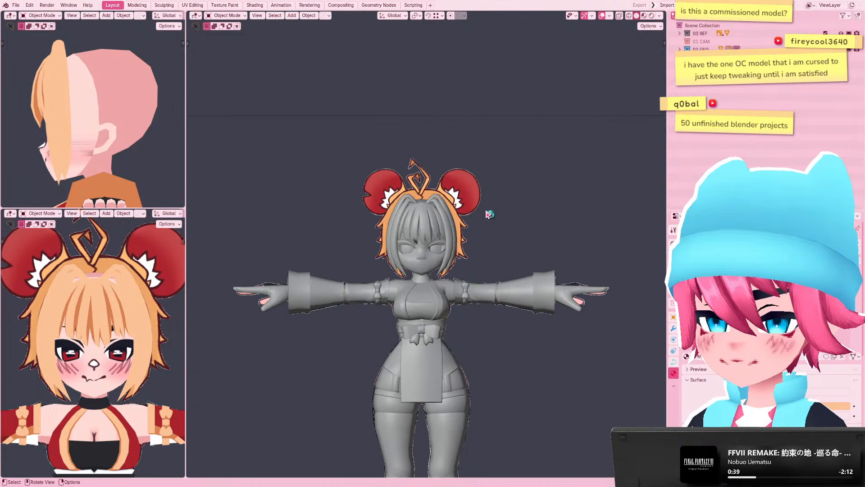
# Raise the inner strand's top bend and adjust the point near its root in wireframe to match the reference
pyautogui.scroll(5, 459, 175)
pyautogui.press('Tab')
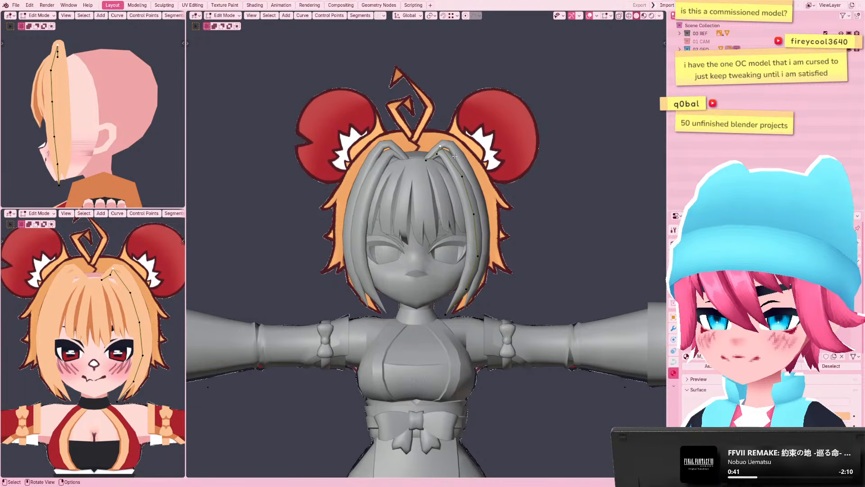
pyautogui.hotkey('shift', 'z')
pyautogui.press('g')
pyautogui.click(450, 141)
pyautogui.click(438, 154)
pyautogui.press('g')
pyautogui.click(438, 150)
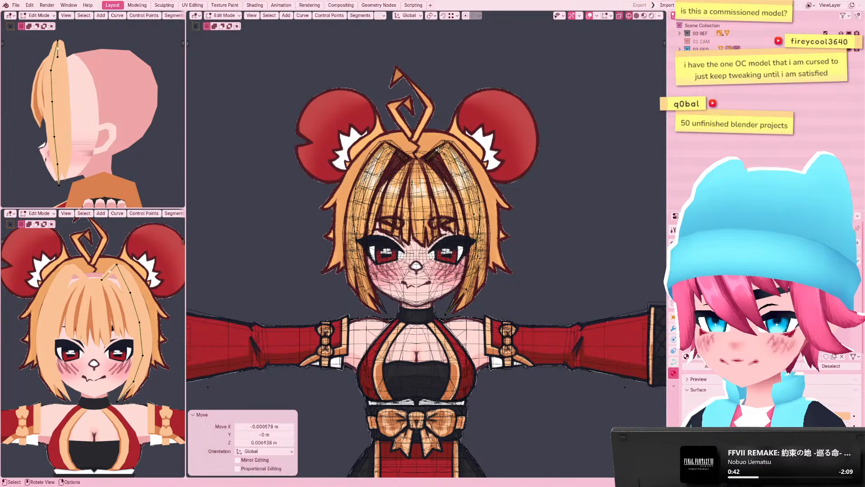
pyautogui.press('g')
pyautogui.click(447, 144)
pyautogui.press('Tab')
pyautogui.hotkey('shift', 'z')
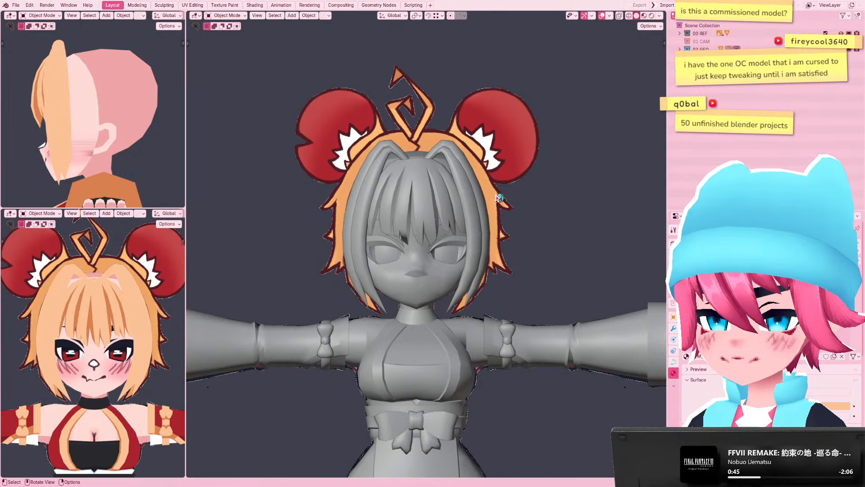
# Move the outer strand's tip along Y in the side view
pyautogui.scroll(-2, 496, 196)
pyautogui.moveTo(496, 197); pyautogui.dragTo(494, 230, button='middle')
pyautogui.press('KP_3')
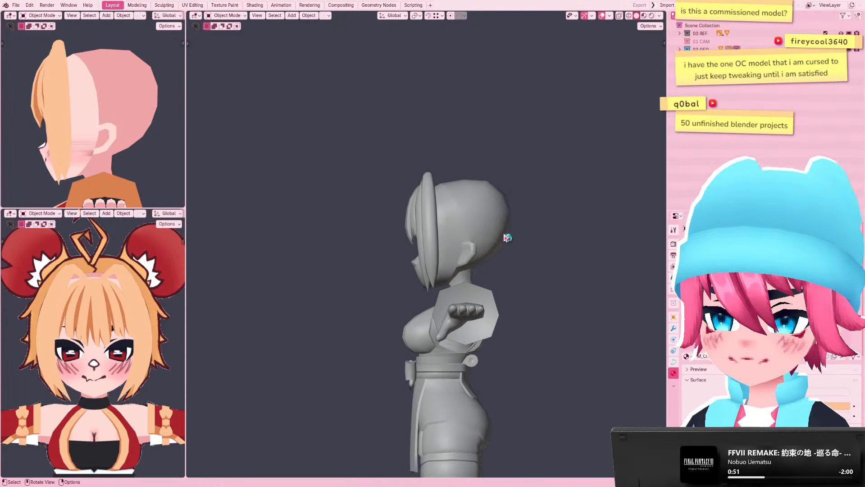
pyautogui.scroll(5, 480, 229)
pyautogui.click(453, 314)
pyautogui.press('Tab')
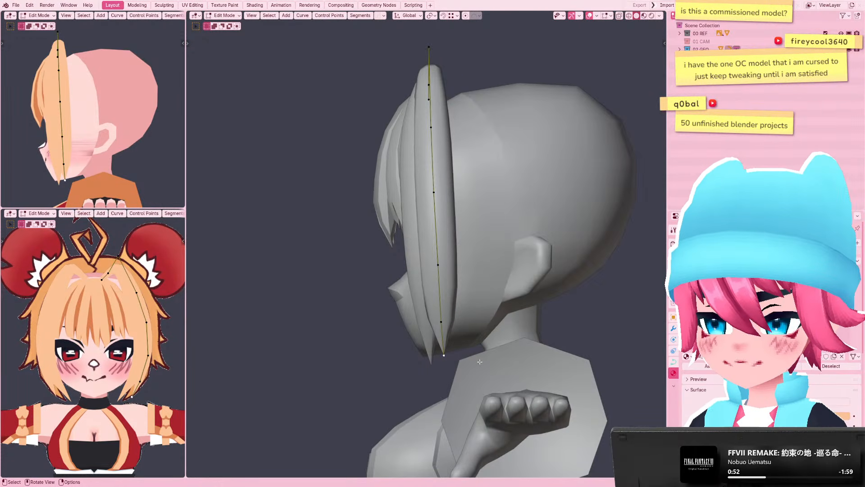
pyautogui.press('g')
pyautogui.press('y')
pyautogui.click(467, 359)
pyautogui.press('Tab')
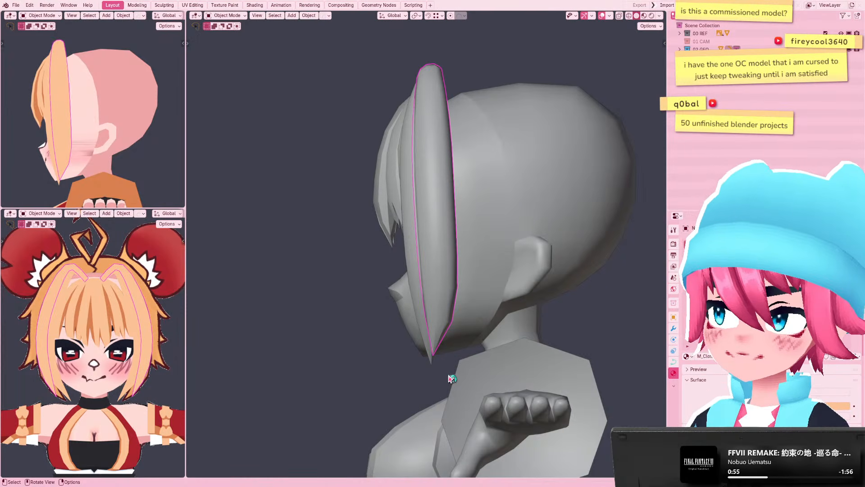
# Move the inner strand's tip forward about 0.006 m along Y
pyautogui.press('Tab')
pyautogui.press('g')
pyautogui.click(446, 345)
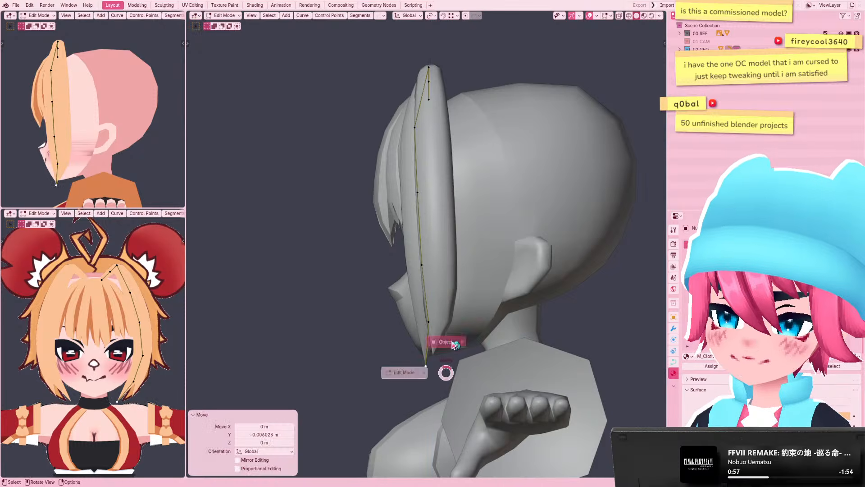
pyautogui.press('Tab')
# Move the points below the root of both side strands back about 0.019 m along Y in the side view
pyautogui.moveTo(458, 341); pyautogui.dragTo(431, 309, button='middle')
pyautogui.click(466, 262)
pyautogui.press('Tab')
pyautogui.press('KP_3')
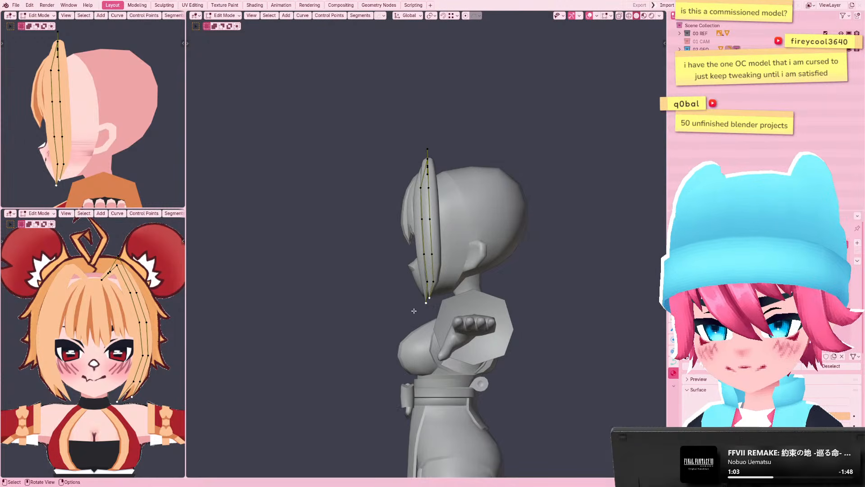
pyautogui.moveTo(496, 346); pyautogui.dragTo(378, 179)
pyautogui.press('g')
pyautogui.press('y')
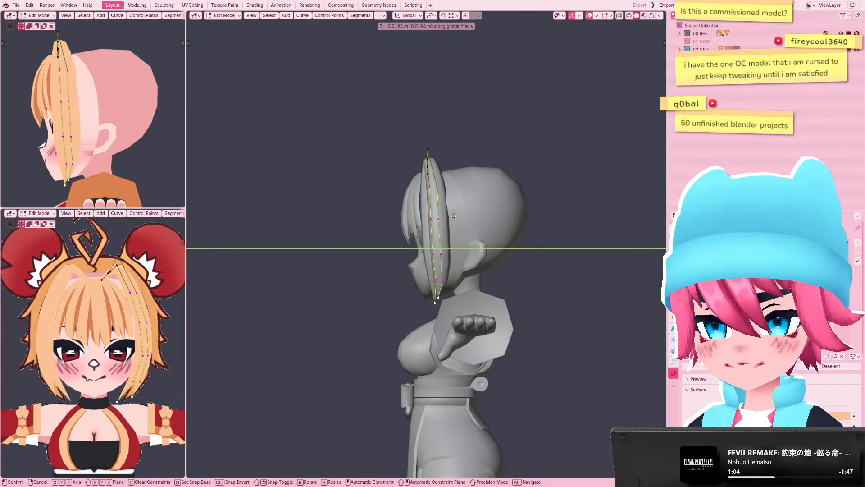
pyautogui.click(452, 216)
# Adjust the middle rows of points on both side strands along Y to refine their side-view curvature
pyautogui.moveTo(410, 204); pyautogui.dragTo(462, 265)
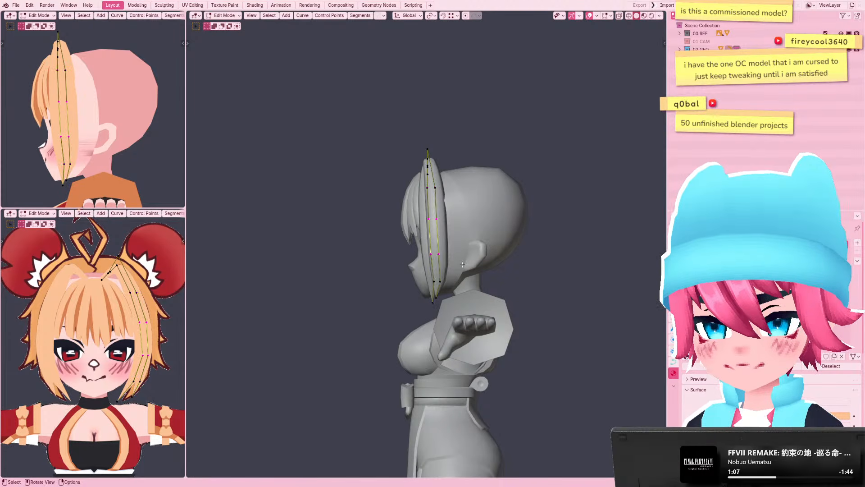
pyautogui.press('g')
pyautogui.press('y')
pyautogui.click(464, 263)
pyautogui.moveTo(415, 179); pyautogui.dragTo(419, 269)
pyautogui.press('g')
pyautogui.press('y')
pyautogui.click(445, 199)
pyautogui.press('g')
pyautogui.middleClick(420, 271)
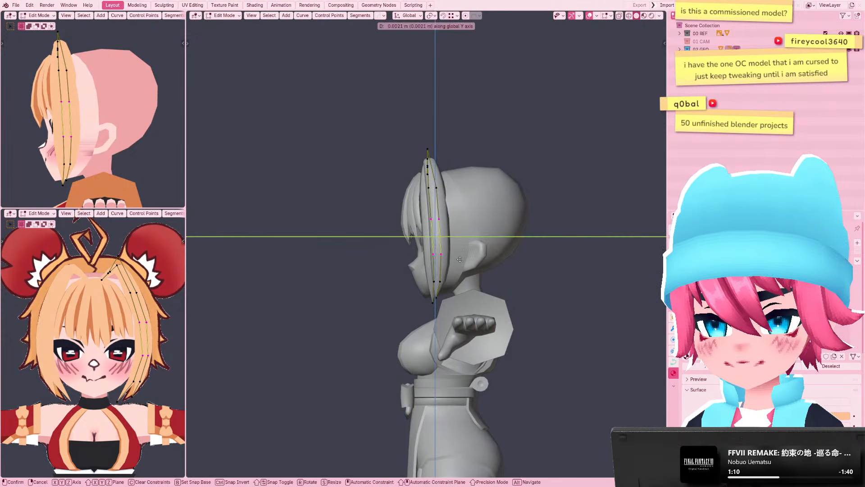
pyautogui.click(422, 273)
pyautogui.moveTo(422, 280); pyautogui.dragTo(511, 280, button='middle')
pyautogui.press('Tab')
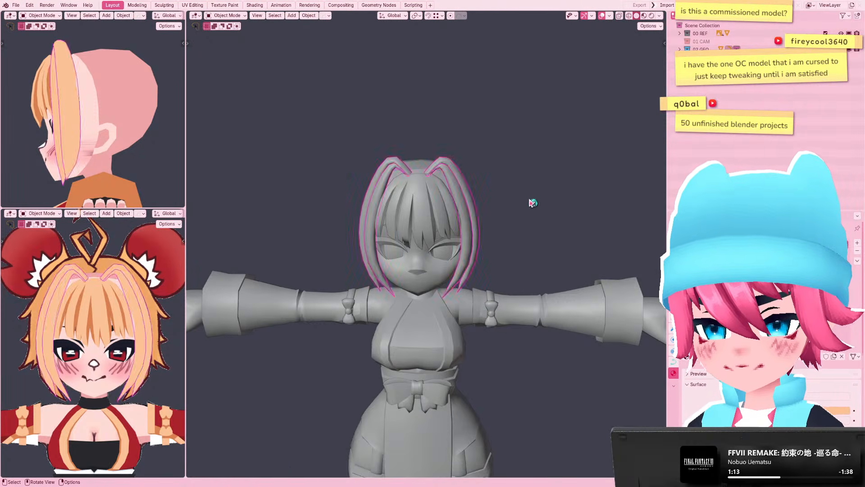
pyautogui.click(533, 203)
# Shift all points of both side strands slightly forward on the head
pyautogui.scroll(-4, 504, 217)
pyautogui.moveTo(478, 226); pyautogui.dragTo(412, 243, button='middle')
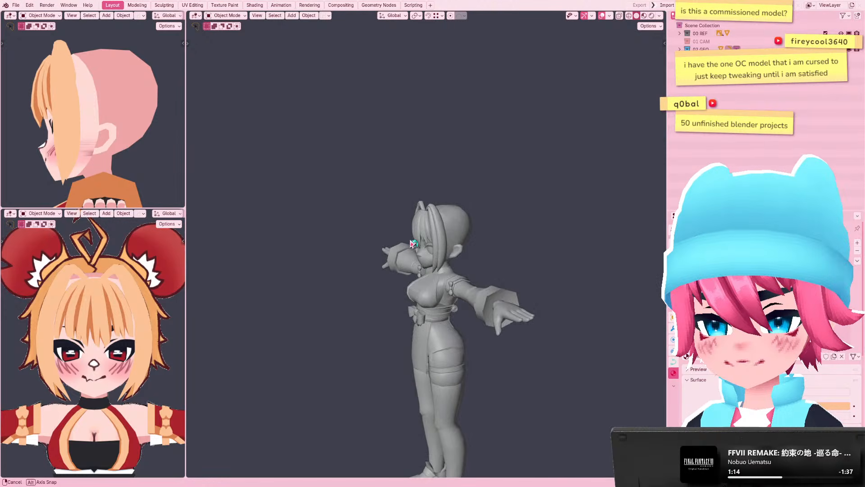
pyautogui.click(435, 256)
pyautogui.press('Tab')
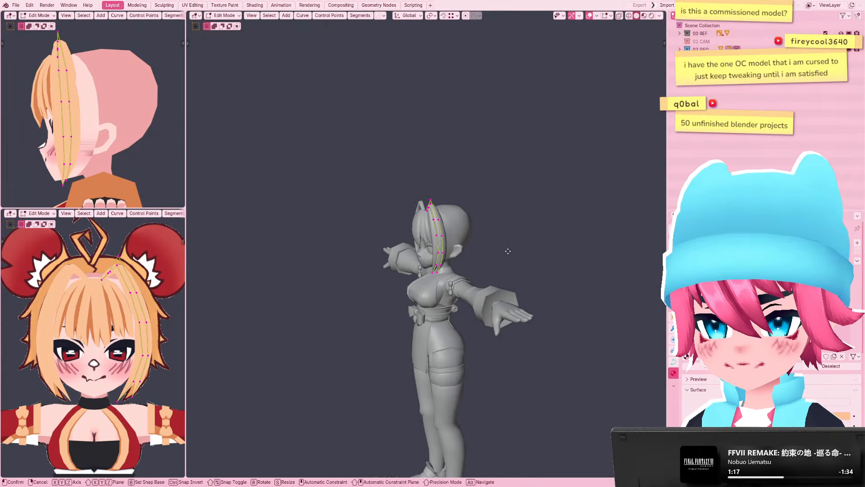
pyautogui.press('g')
pyautogui.press('x')
pyautogui.click(507, 251)
pyautogui.moveTo(507, 251); pyautogui.dragTo(491, 263, button='middle')
pyautogui.press('g')
pyautogui.click(489, 261)
pyautogui.press('Tab')
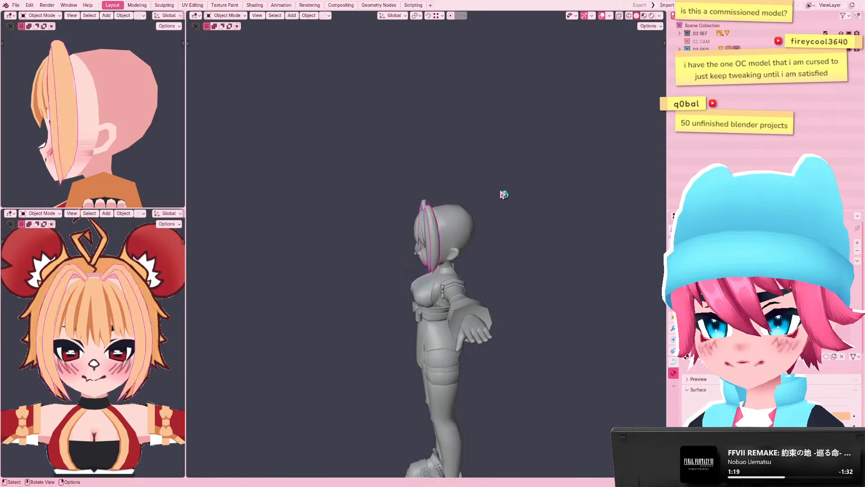
# Inspect the hair in material preview from the side and front, and compare it with the reference in wireframe
pyautogui.click(504, 193)
pyautogui.moveTo(349, 258); pyautogui.dragTo(527, 245, button='middle')
pyautogui.scroll(-2, 474, 252)
pyautogui.press('z')
pyautogui.scroll(2, 436, 246)
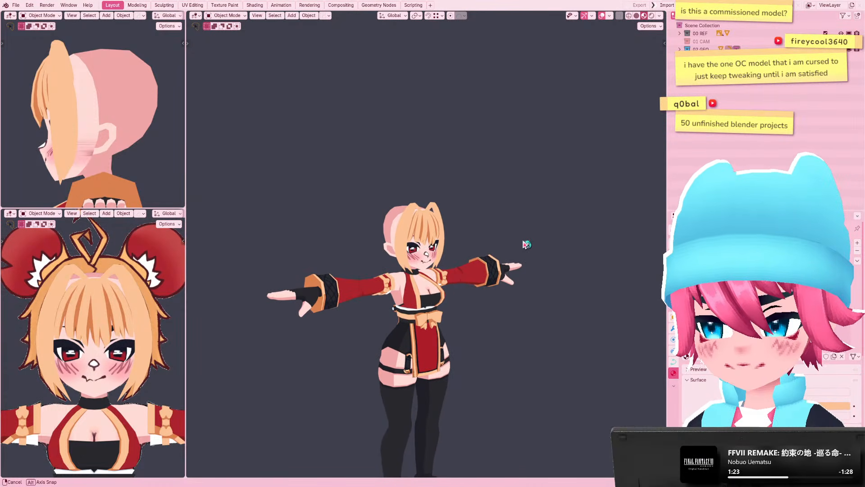
pyautogui.press('KP_3')
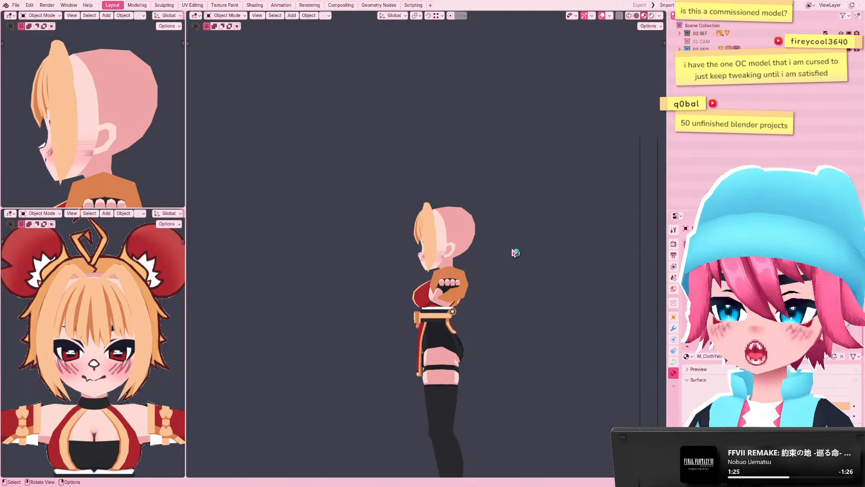
pyautogui.press('KP_1')
pyautogui.scroll(5, 524, 233)
pyautogui.hotkey('shift', 'z')
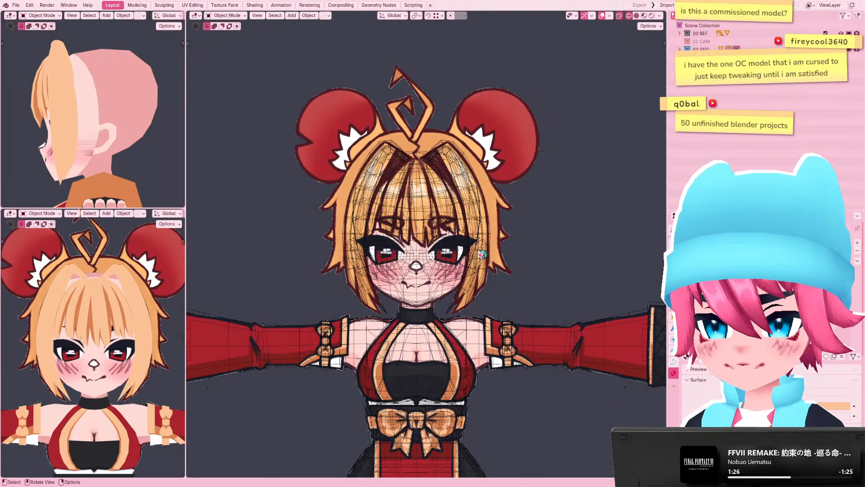
pyautogui.click(485, 250)
pyautogui.click(567, 256)
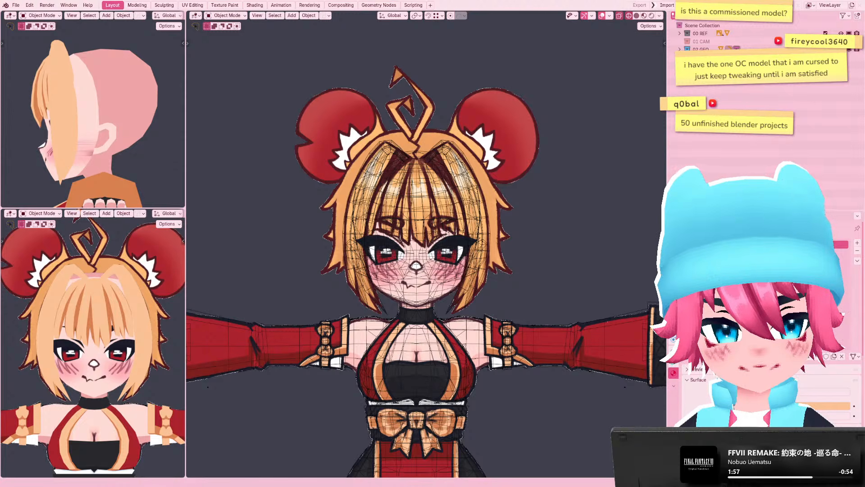
# Duplicate the outer side strand and move the copy's points back about 0.042 m along Y
pyautogui.press('KP_3')
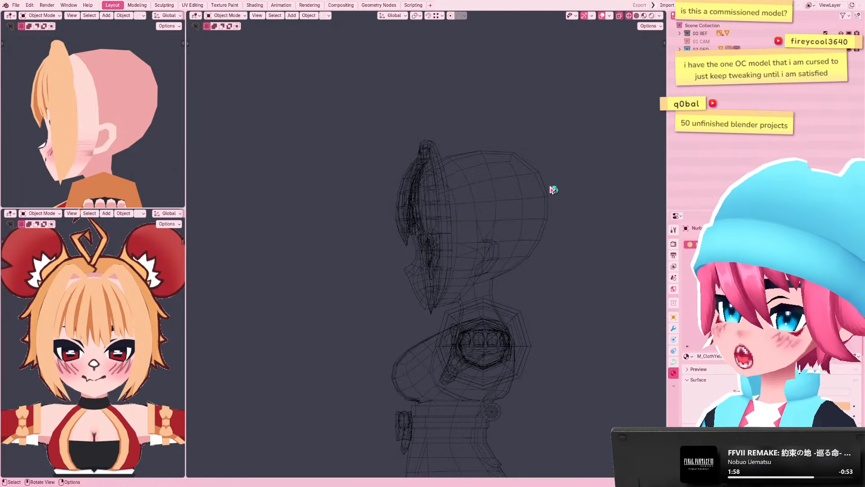
pyautogui.press('z')
pyautogui.click(572, 230)
pyautogui.click(450, 210)
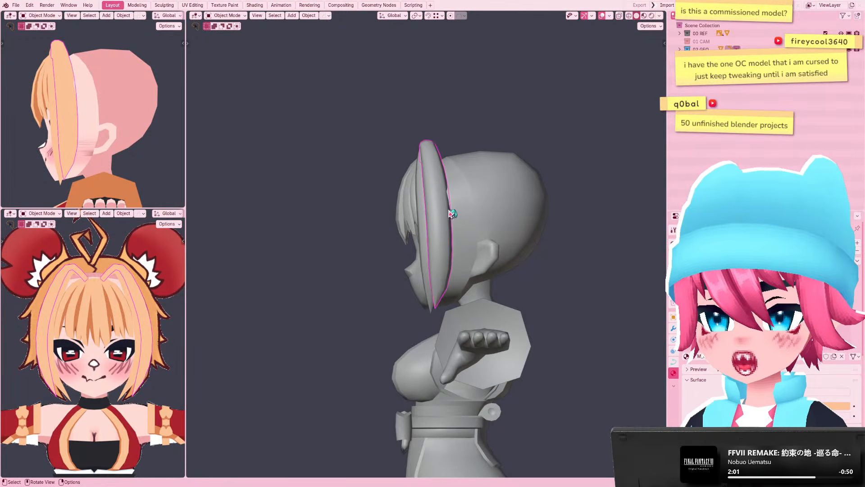
pyautogui.keyDown('shift'); pyautogui.moveTo(473, 228); pyautogui.dragTo(424, 233, button='middle'); pyautogui.keyUp('shift')
pyautogui.press('g')
pyautogui.rightClick(427, 231)
pyautogui.press('Tab')
pyautogui.press('g')
pyautogui.middleClick(464, 259)
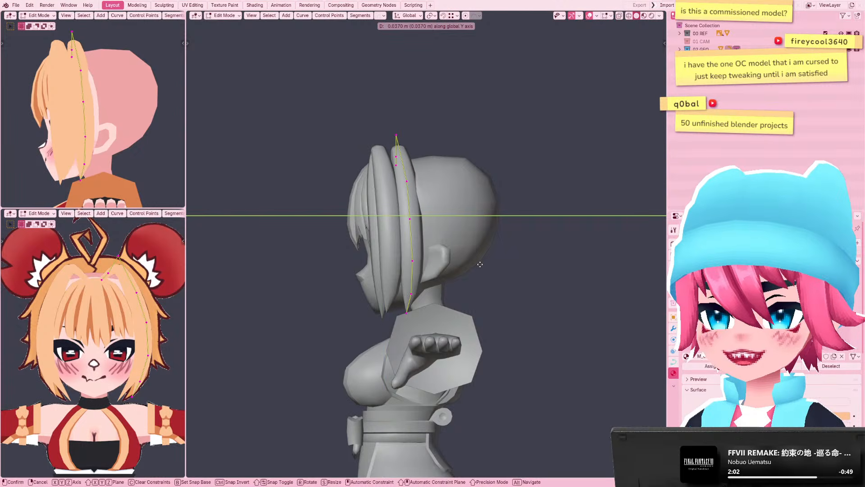
pyautogui.click(483, 264)
# Move the copied strand's upper side points outward in the front wireframe view to match the reference
pyautogui.press('KP_1')
pyautogui.hotkey('shift', 'z')
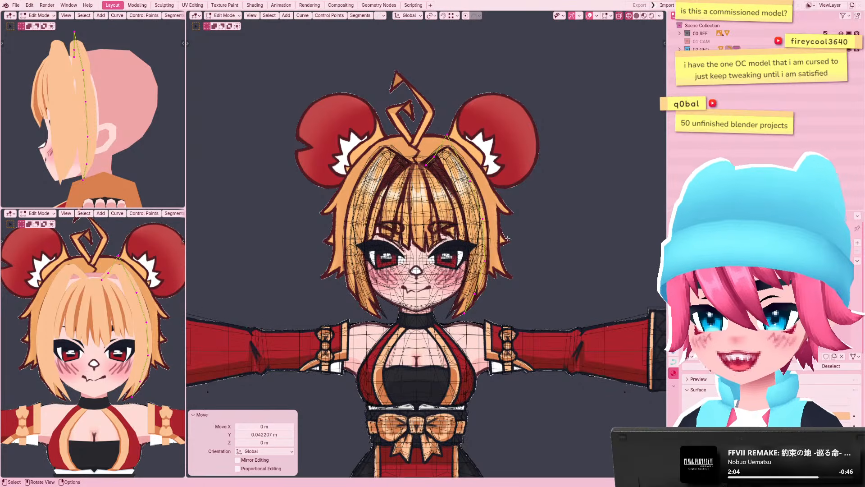
pyautogui.press('g')
pyautogui.rightClick(484, 320)
pyautogui.moveTo(544, 155); pyautogui.dragTo(457, 237)
pyautogui.press('g')
pyautogui.click(506, 215)
# Reposition the copied strand's root points toward the centre parting of the front reference
pyautogui.moveTo(471, 108); pyautogui.dragTo(379, 179)
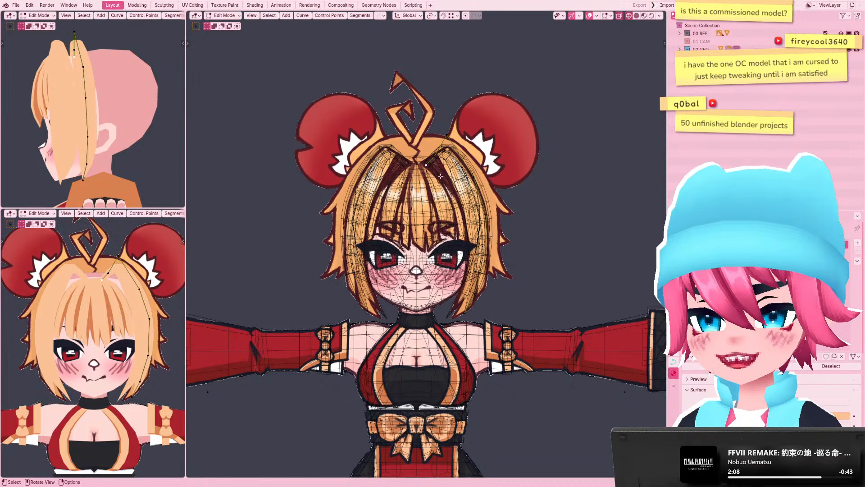
pyautogui.press('g')
pyautogui.click(437, 143)
pyautogui.press('g')
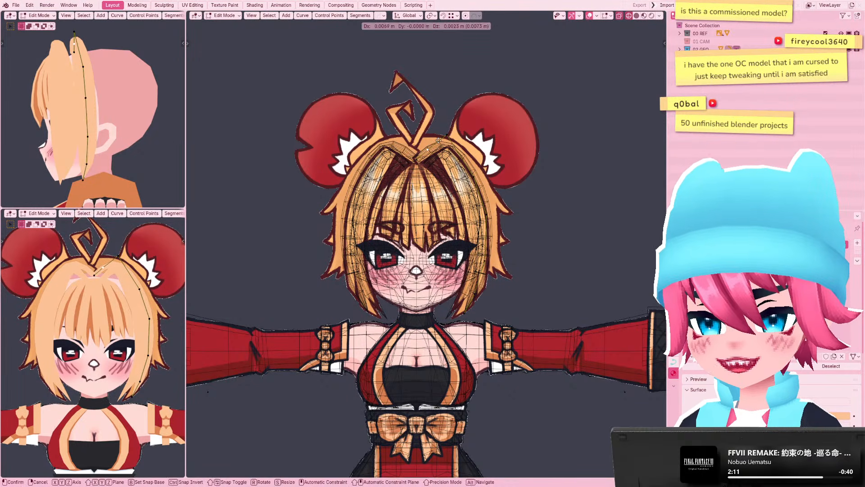
pyautogui.click(420, 159)
pyautogui.press('g')
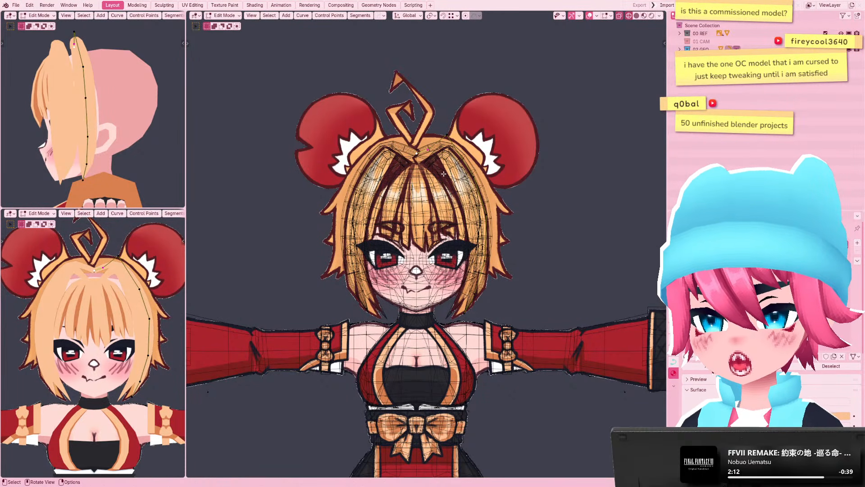
pyautogui.click(416, 160)
pyautogui.press('g')
pyautogui.click(417, 160)
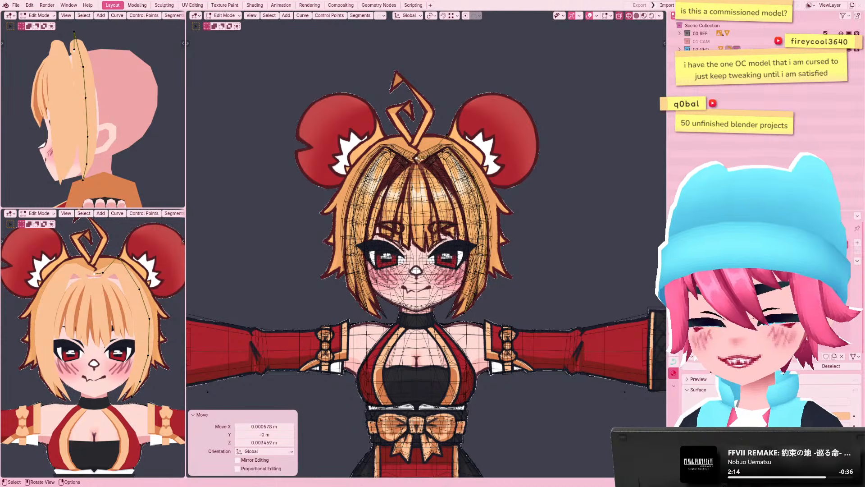
# Check the copied strand's placement in solid shading from above, the front and the side
pyautogui.hotkey('shift', 'z')
pyautogui.scroll(-3, 482, 265)
pyautogui.press('Tab')
pyautogui.moveTo(486, 180); pyautogui.dragTo(410, 263, button='middle')
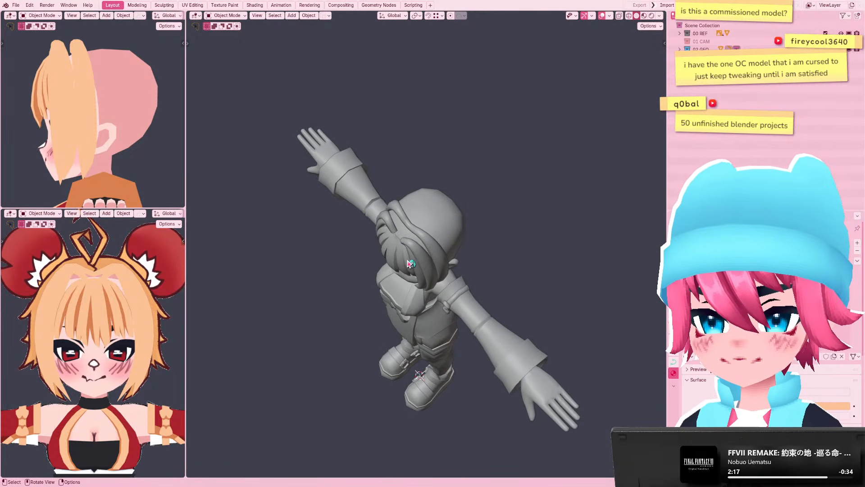
pyautogui.click(429, 245)
pyautogui.press('KP_1')
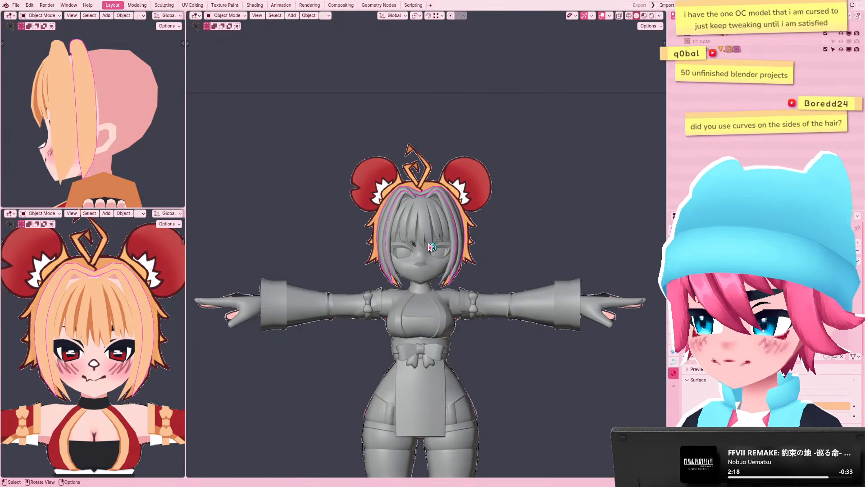
pyautogui.press('KP_3')
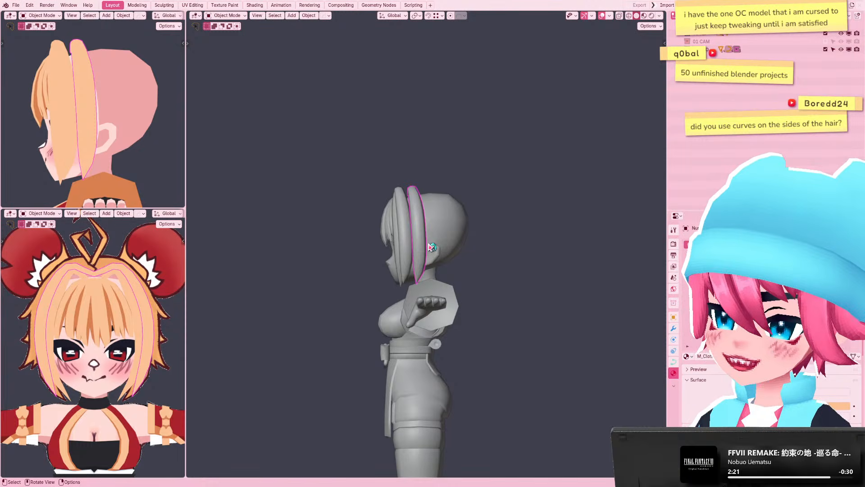
pyautogui.scroll(2, 429, 247)
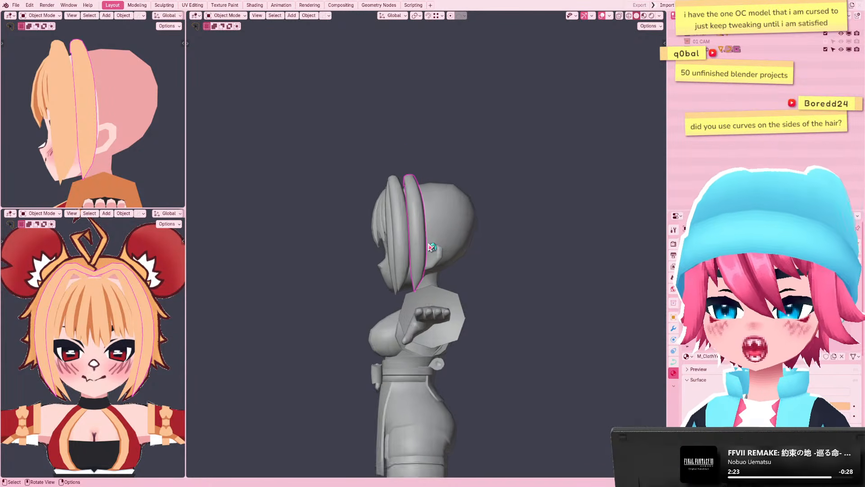
pyautogui.press('Tab')
pyautogui.scroll(2, 473, 241)
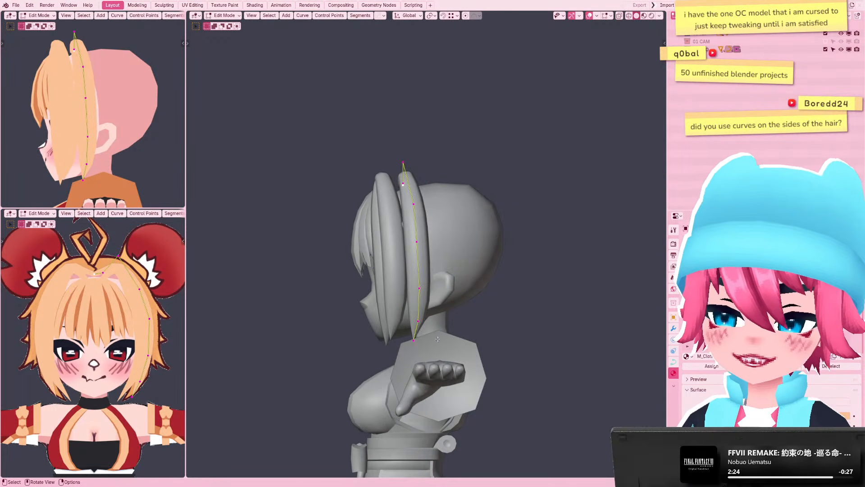
# Delete the copied strand's root points and scale the radius of its remaining top point by about 1.634
pyautogui.moveTo(437, 339); pyautogui.dragTo(442, 199, button='middle')
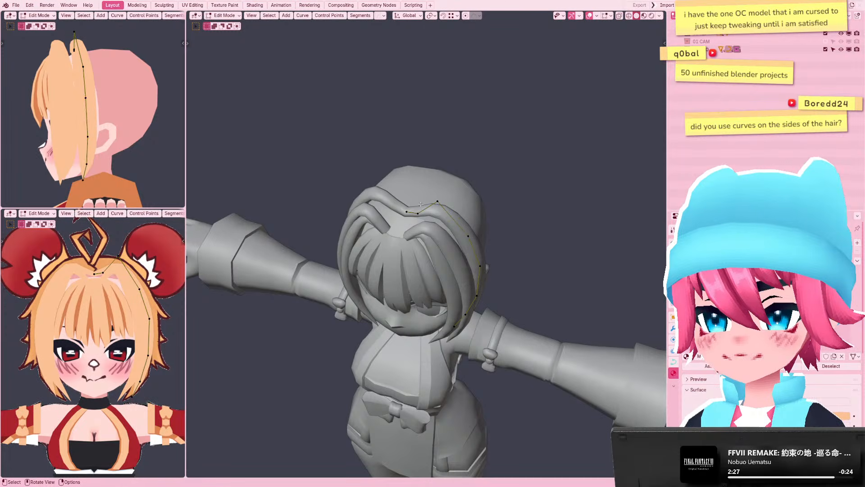
pyautogui.moveTo(421, 204); pyautogui.dragTo(399, 221)
pyautogui.press('x')
pyautogui.click(479, 233)
pyautogui.moveTo(480, 233); pyautogui.dragTo(526, 199, button='middle')
pyautogui.hotkey('alt', 's')
pyautogui.click(610, 183)
# Compare the shortened strand and the fringe with the front reference in material preview
pyautogui.moveTo(440, 225); pyautogui.dragTo(531, 217, button='middle')
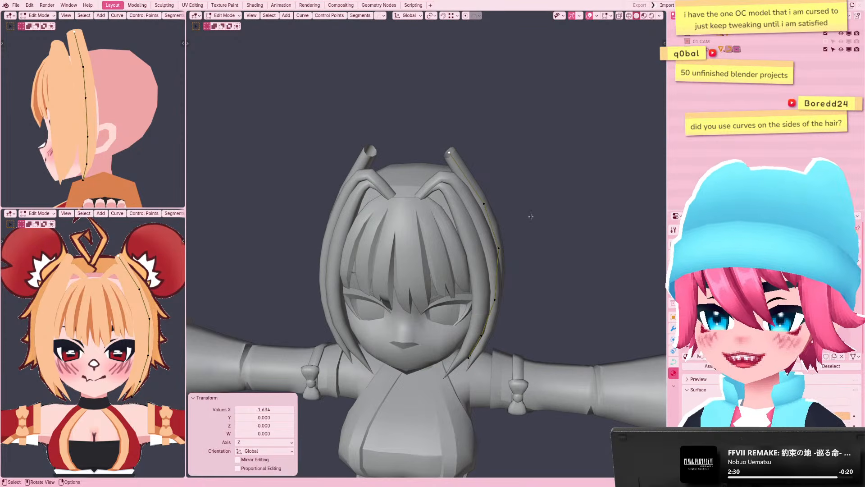
pyautogui.press('KP_1')
pyautogui.scroll(4, 508, 212)
pyautogui.press('Tab')
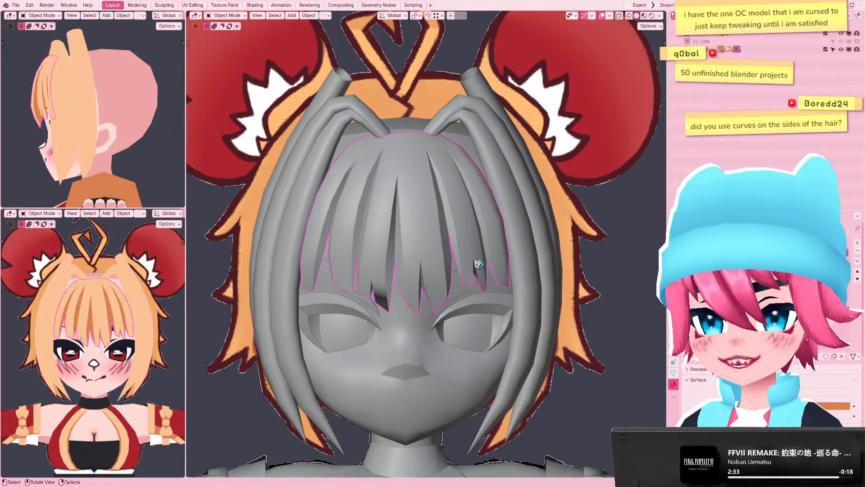
pyautogui.press('z')
pyautogui.hotkey('alt', 'a')
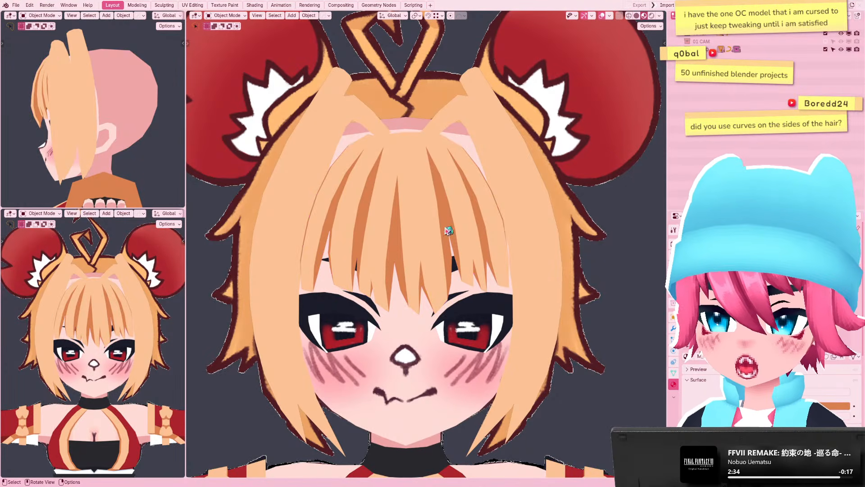
pyautogui.click(424, 193)
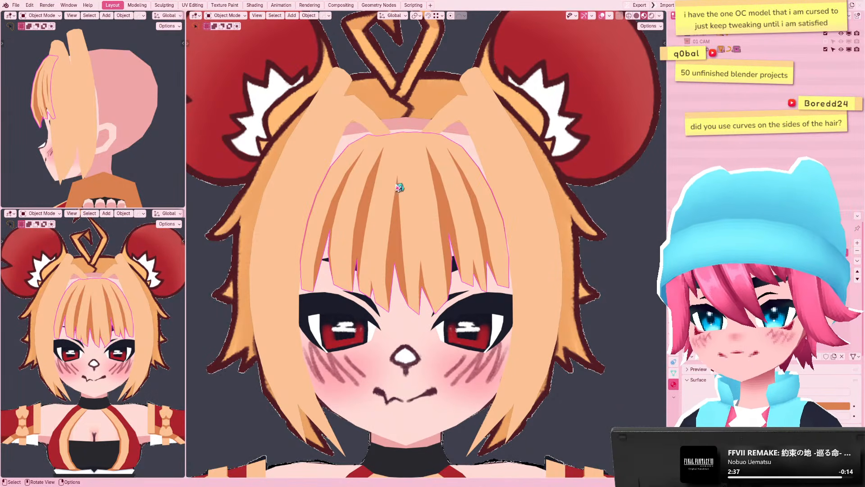
# Return to solid shading with the wireframe overlay shown on the model
pyautogui.press('z')
pyautogui.hotkey('shift', 'w')
pyautogui.hotkey('alt', 'a')
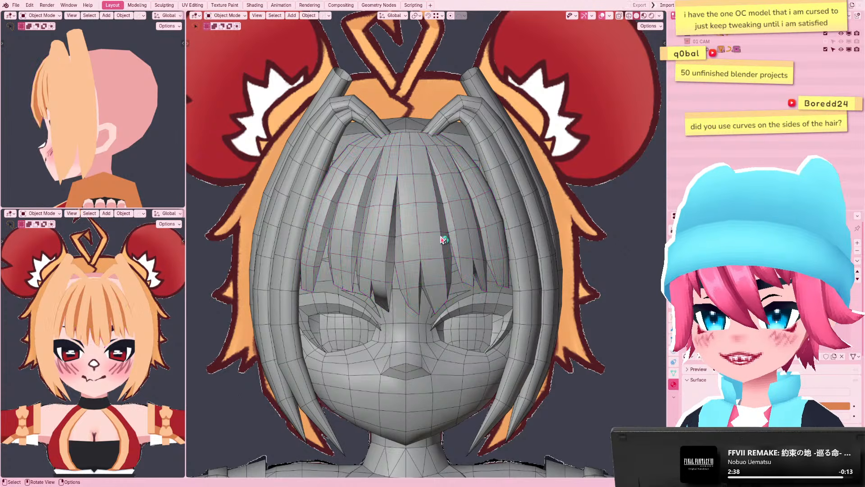
pyautogui.click(463, 180)
pyautogui.hotkey('alt', 'a')
# Extrude the copied strand's top end inward and down, about -0.037 m in X and -0.033 m in Z
pyautogui.click(500, 111)
pyautogui.press('Tab')
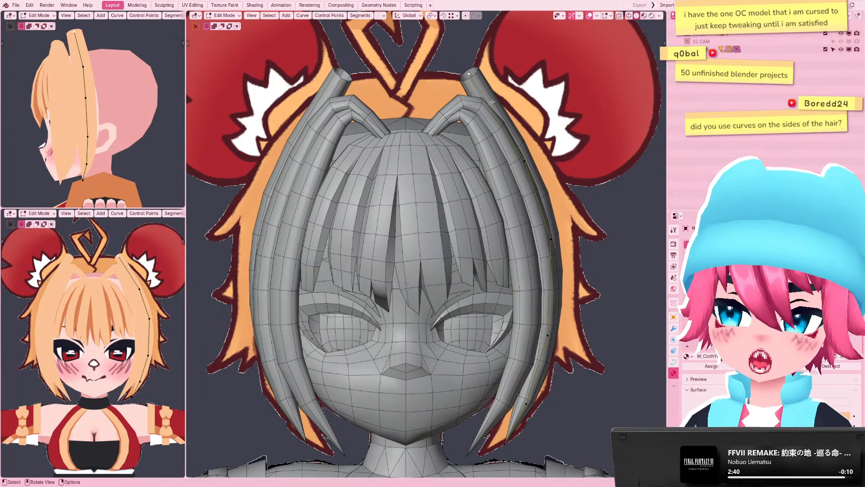
pyautogui.click(471, 73)
pyautogui.press('g')
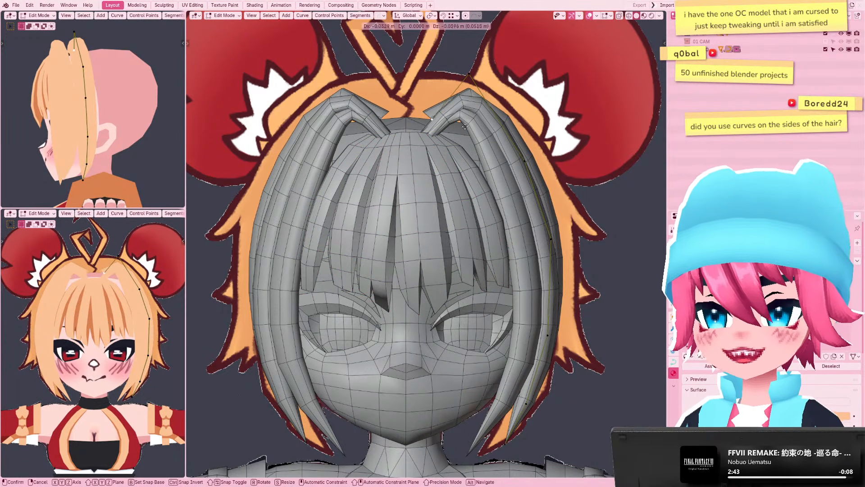
pyautogui.click(460, 119)
# Extrude the copied strand's top end again to the head's centre line and raise the new end point along Z
pyautogui.press('e')
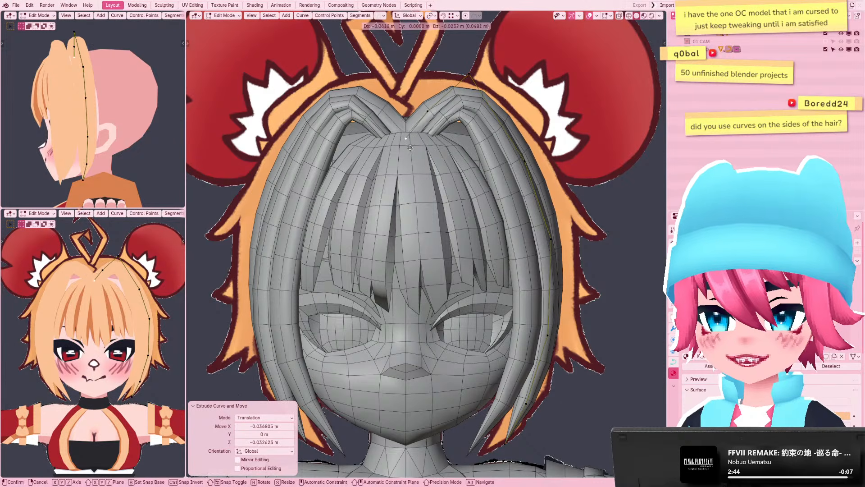
pyautogui.click(401, 150)
pyautogui.press('g')
pyautogui.press('z')
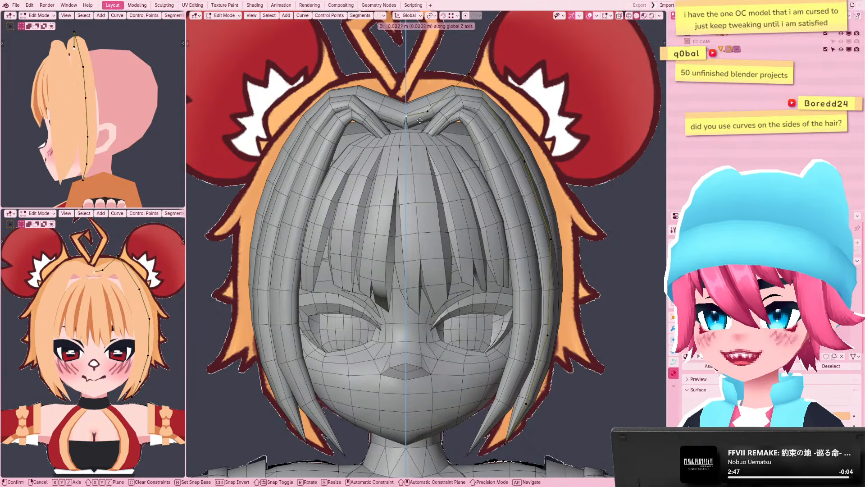
pyautogui.click(420, 116)
# Raise the strand's centre end point and its neighbouring point alternately along Z, lifting the neighbouring point about 0.0098 m in the last move
pyautogui.click(427, 113)
pyautogui.press('g')
pyautogui.press('z')
pyautogui.click(426, 109)
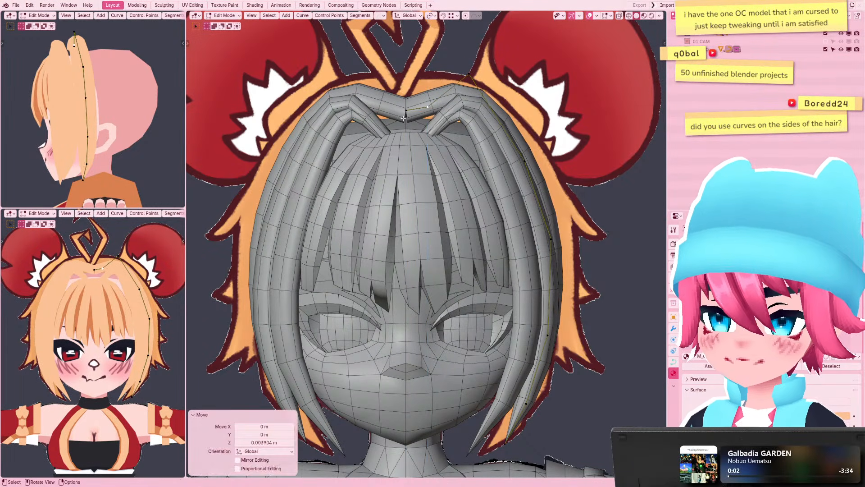
pyautogui.click(405, 114)
pyautogui.press('g')
pyautogui.press('z')
pyautogui.click(402, 109)
pyautogui.click(437, 108)
pyautogui.press('g')
pyautogui.press('z')
pyautogui.click(435, 96)
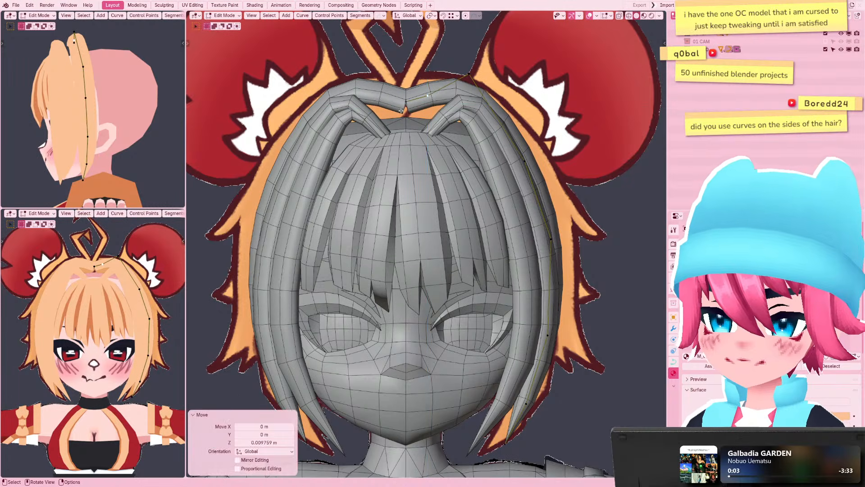
# Raise both centre points of the strand along Z and level the end point with its neighbour
pyautogui.click(403, 111)
pyautogui.keyDown('shift'); pyautogui.click(425, 89); pyautogui.keyUp('shift')
pyautogui.press('g')
pyautogui.press('z')
pyautogui.click(425, 76)
pyautogui.click(407, 91)
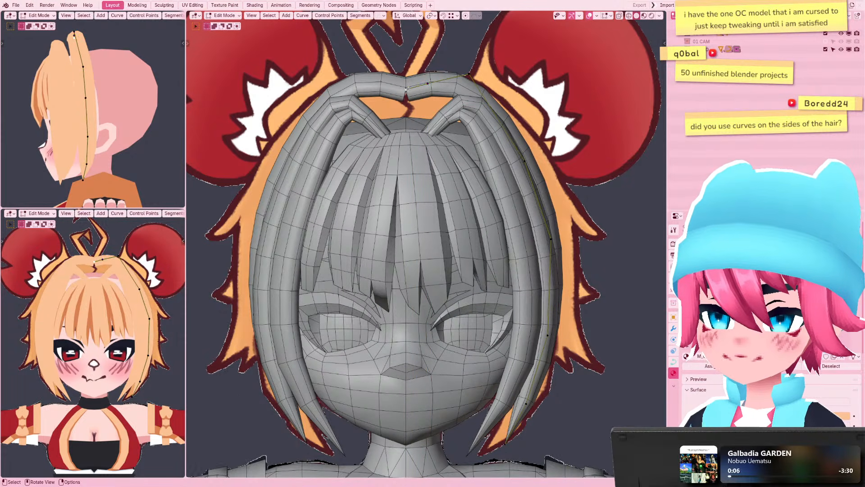
pyautogui.press('g')
pyautogui.press('z')
pyautogui.click(407, 83)
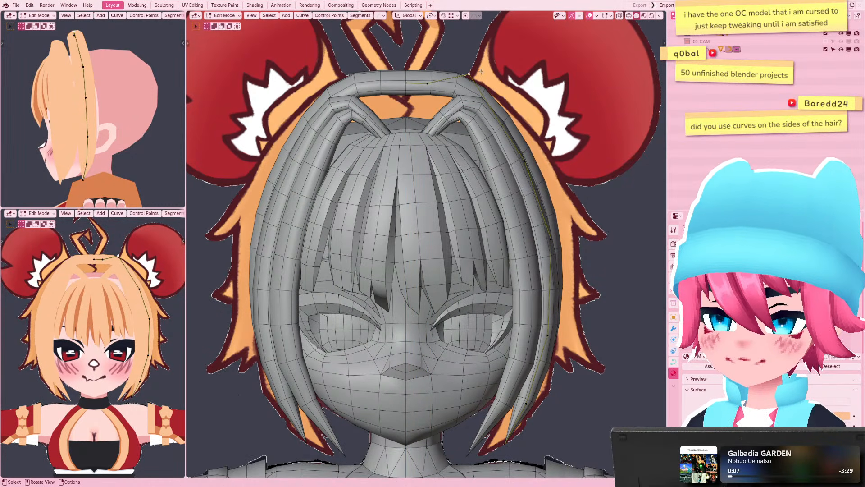
# Lower the strand's top corner point about 0.008 m in Z and adjust the neighbouring point
pyautogui.press('g')
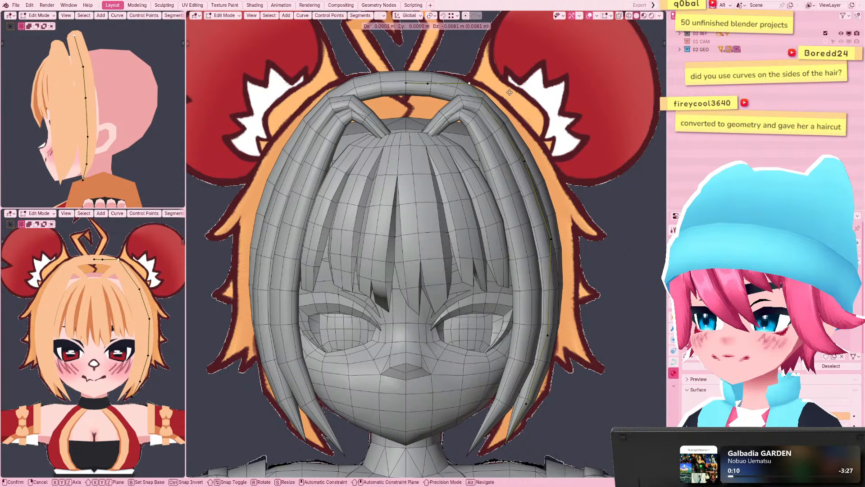
pyautogui.click(521, 145)
pyautogui.keyDown('shift'); pyautogui.moveTo(435, 113); pyautogui.dragTo(437, 136, button='middle'); pyautogui.keyUp('shift')
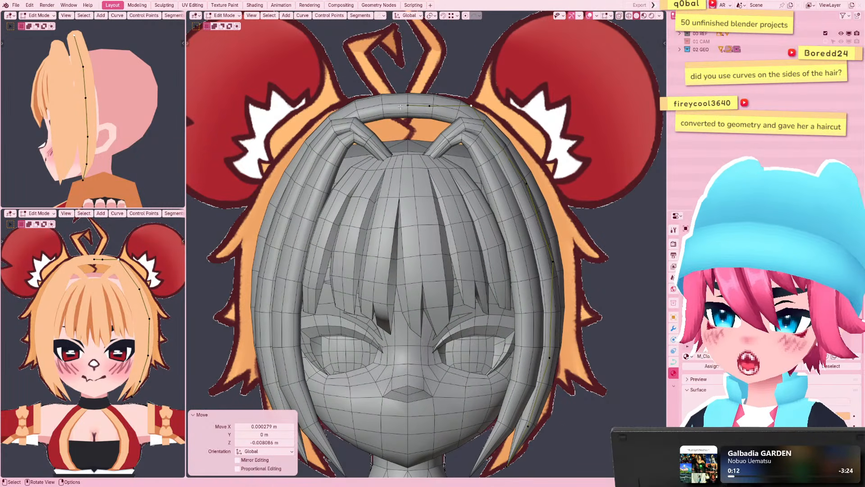
pyautogui.click(430, 107)
pyautogui.press('g')
pyautogui.click(430, 107)
# Lower the strand's two centre points together along Z and reposition the inner neighbouring point
pyautogui.moveTo(397, 93); pyautogui.dragTo(436, 124)
pyautogui.press('g')
pyautogui.press('z')
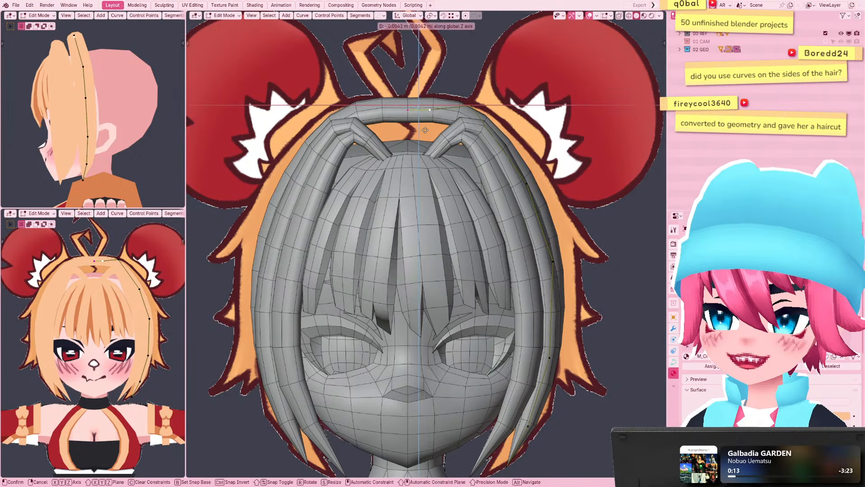
pyautogui.click(424, 131)
pyautogui.click(429, 115)
pyautogui.press('g')
pyautogui.click(431, 112)
# Nudge the strand's top corner point outward and fine-tune the point beside the centre line
pyautogui.click(470, 107)
pyautogui.press('g')
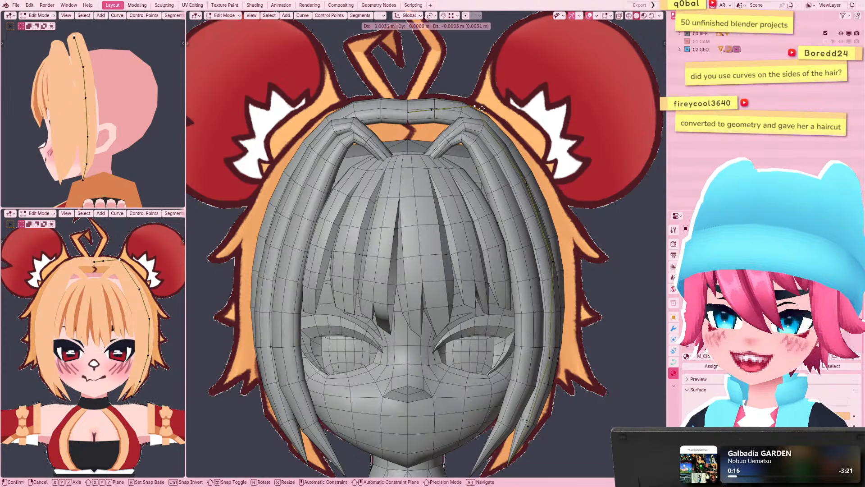
pyautogui.click(475, 107)
pyautogui.click(427, 115)
pyautogui.press('g')
pyautogui.click(427, 117)
# Scale the radius of the strand's top end points by about 1.373 and shift them slightly toward the face
pyautogui.scroll(-5, 431, 149)
pyautogui.moveTo(493, 221); pyautogui.dragTo(427, 247, button='middle')
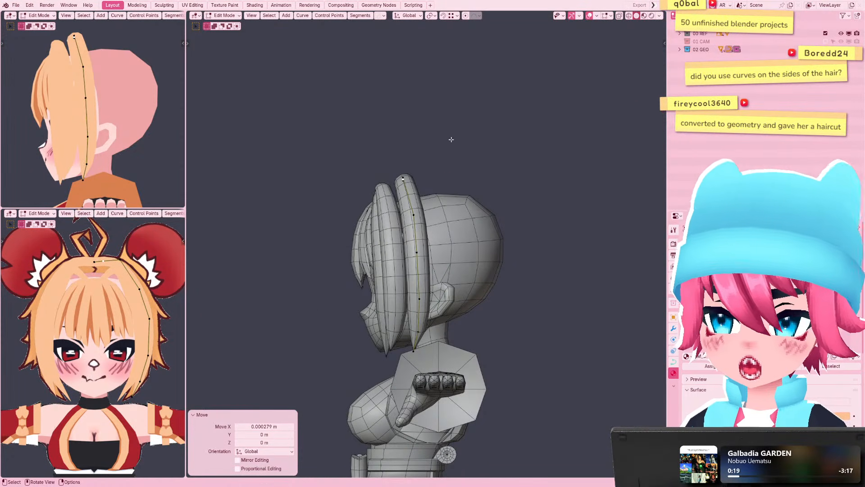
pyautogui.press('ctrl+KP_Add')
pyautogui.scroll(3, 451, 139)
pyautogui.hotkey('alt', 's')
pyautogui.click(511, 141)
pyautogui.press('g')
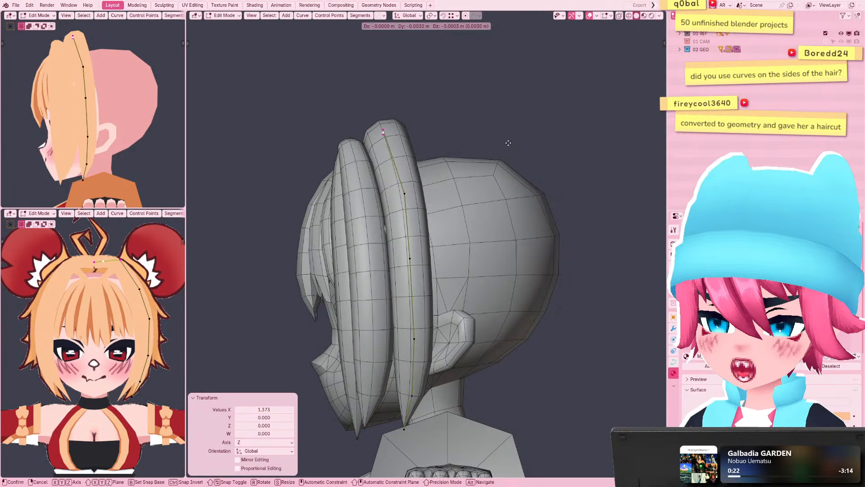
pyautogui.click(508, 143)
# Check the head's profile outside curve editing and reopen the rear side strand's points for editing
pyautogui.scroll(-4, 469, 318)
pyautogui.press('Tab')
pyautogui.moveTo(361, 205); pyautogui.dragTo(433, 200, button='middle')
pyautogui.scroll(-1, 455, 203)
pyautogui.scroll(2, 432, 199)
pyautogui.click(426, 204)
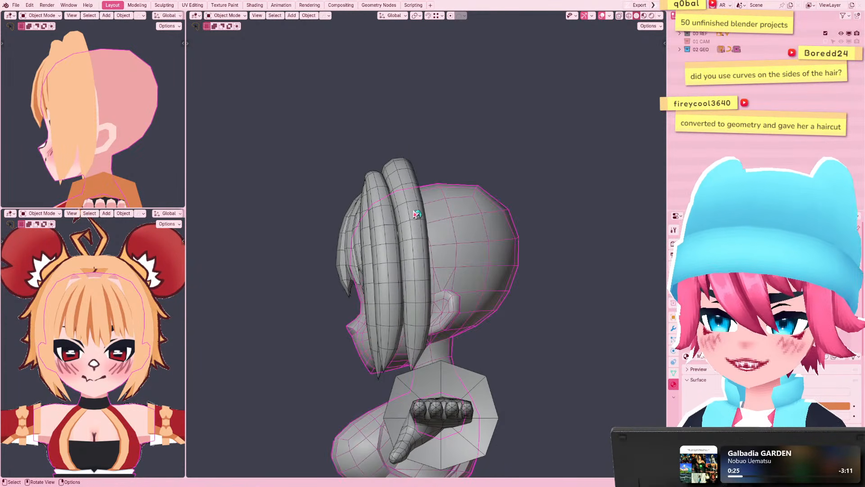
pyautogui.click(416, 214)
pyautogui.press('Tab')
pyautogui.press('g')
pyautogui.click(426, 213)
pyautogui.moveTo(320, 119); pyautogui.dragTo(429, 206)
pyautogui.hotkey('ctrl', 'z')
pyautogui.hotkey('ctrl', 'z')
# Shift the rear strand's upper points slightly toward the face in the side view and leave curve editing
pyautogui.press('g')
pyautogui.click(414, 212)
pyautogui.moveTo(335, 130); pyautogui.dragTo(428, 185)
pyautogui.press('g')
pyautogui.click(428, 188)
pyautogui.keyDown('ctrl'); pyautogui.moveTo(428, 187); pyautogui.dragTo(455, 299, button='middle'); pyautogui.keyUp('ctrl')
pyautogui.press('Tab')
# Switch to material preview and add a cube mesh to the scene
pyautogui.moveTo(465, 183)
pyautogui.keyDown('alt'); pyautogui.mouseDown(button='middle')
pyautogui.moveTo(477, 205)
pyautogui.moveTo(466, 216)
pyautogui.moveTo(494, 228)
pyautogui.moveTo(464, 237)
pyautogui.moveTo(489, 241)
pyautogui.mouseUp(button='middle'); pyautogui.keyUp('alt')
pyautogui.press('z')
pyautogui.scroll(-3, 489, 240)
pyautogui.hotkey('shift', 'a')
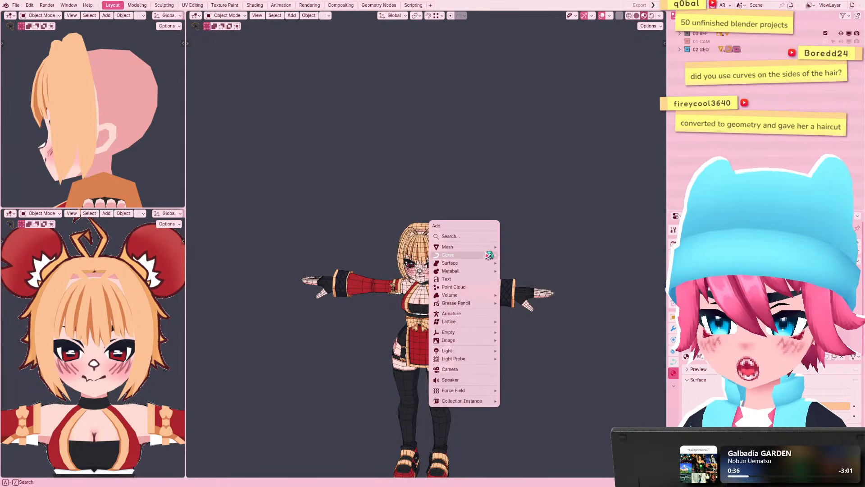
pyautogui.moveTo(493, 241)
pyautogui.click(516, 266)
# Give the cube a level 2 subdivision and the light orange hair material, and open it for editing in side view
pyautogui.scroll(-4, 516, 265)
pyautogui.hotkey('ctrl', '1')
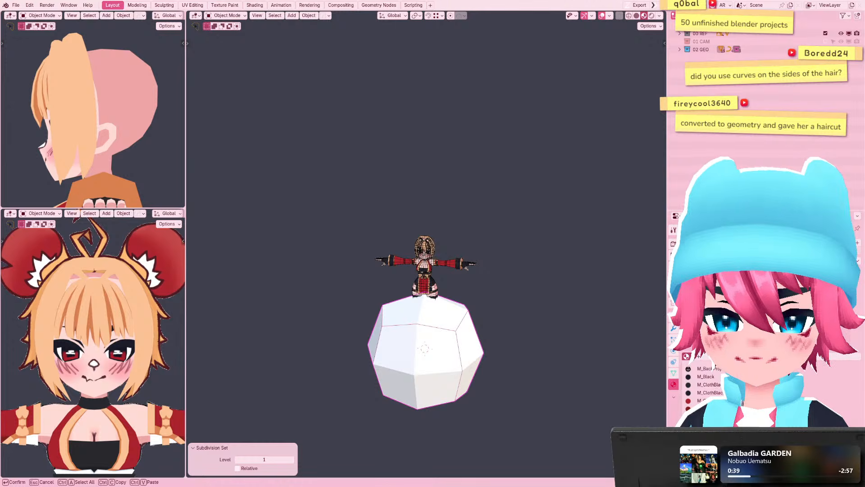
pyautogui.click(708, 417)
pyautogui.hotkey('ctrl', '2')
pyautogui.press('KP_3')
pyautogui.press('Tab')
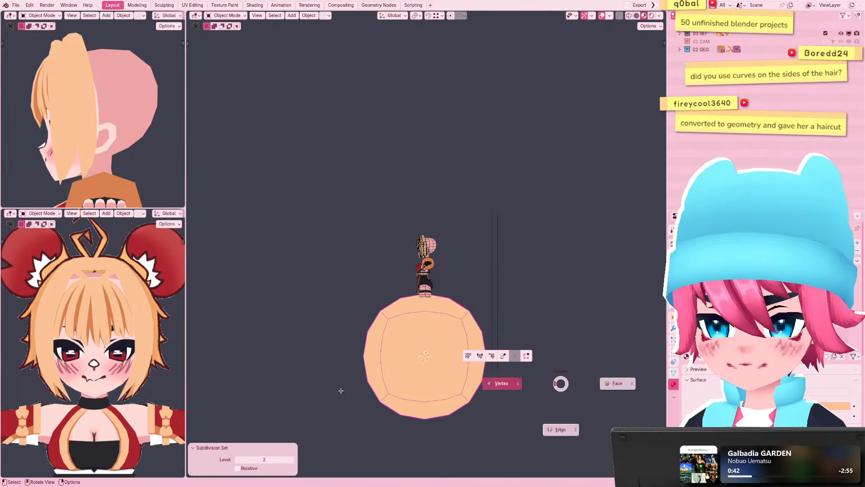
# Scale down the rounded cube and move it about 0.198 m in Y and 1.572 m in Z to head height
pyautogui.click(340, 390)
pyautogui.press('s')
pyautogui.click(481, 365)
pyautogui.press('g')
pyautogui.click(496, 248)
# Scale the rounded cube by about 0.516 and move it over the head, about -0.123 m in Y and -0.086 m in Z
pyautogui.scroll(4, 473, 264)
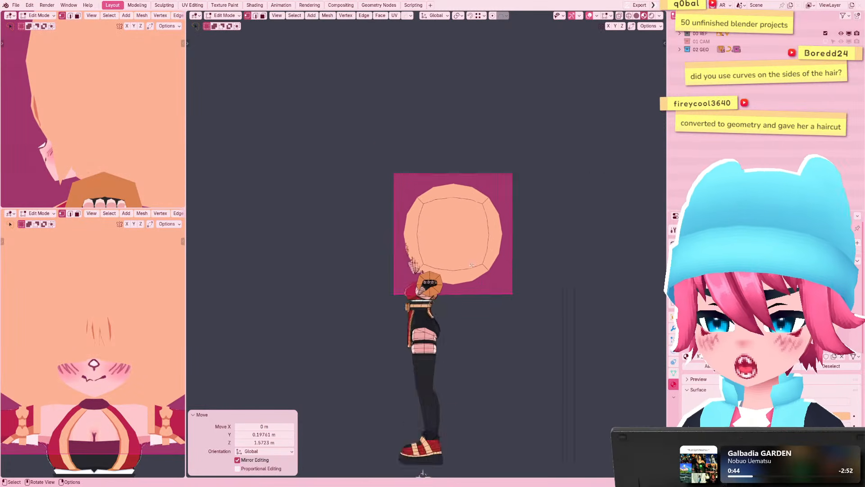
pyautogui.scroll(5, 471, 265)
pyautogui.press('s')
pyautogui.click(550, 233)
pyautogui.press('g')
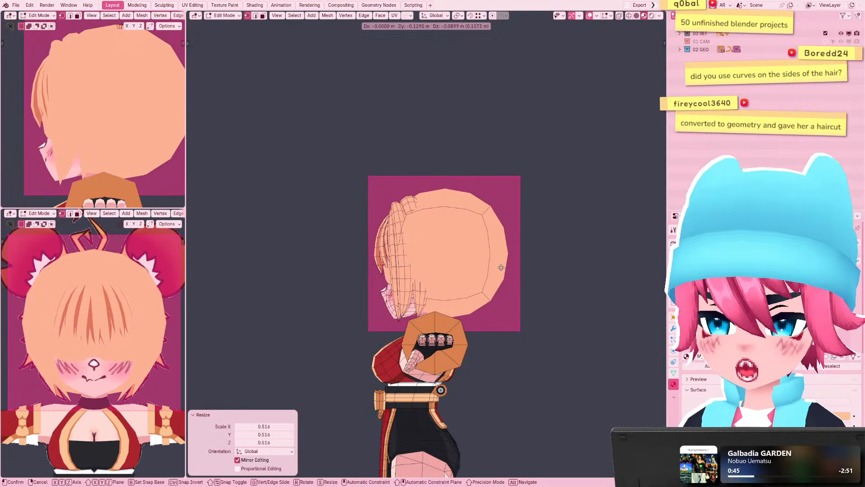
pyautogui.click(502, 265)
# Scale the rounded cube by about 0.868 to fit the front reference's head shape
pyautogui.press('KP_1')
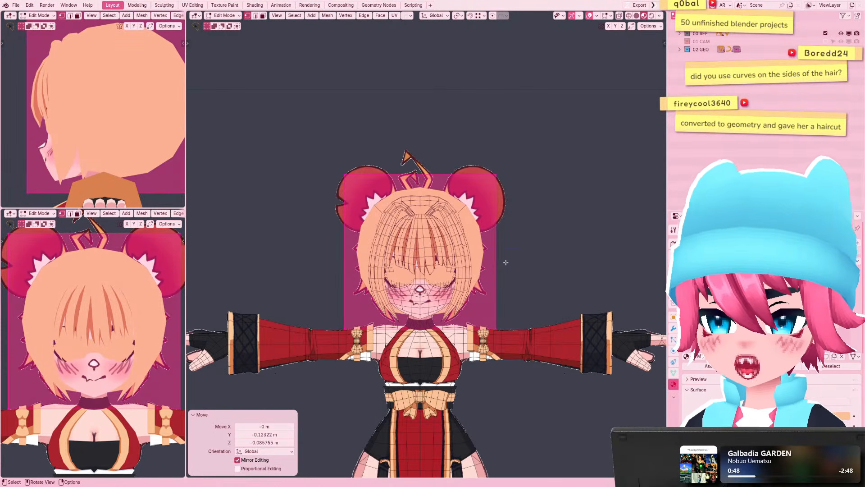
pyautogui.scroll(3, 506, 262)
pyautogui.press('s')
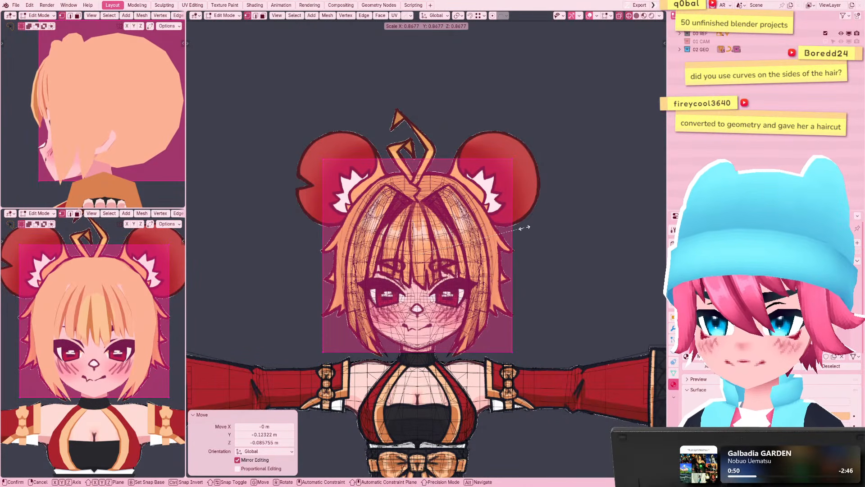
pyautogui.click(524, 227)
# Move the rounded cube about -0.031 m along Y over the skull in side view and leave mesh editing
pyautogui.moveTo(514, 230); pyautogui.dragTo(434, 267, button='middle')
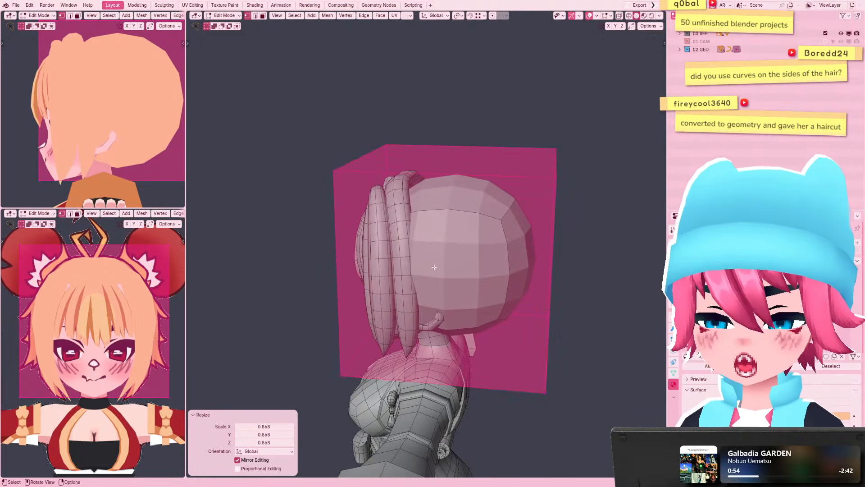
pyautogui.press('KP_3')
pyautogui.hotkey('alt', 'z')
pyautogui.press('g')
pyautogui.press('y')
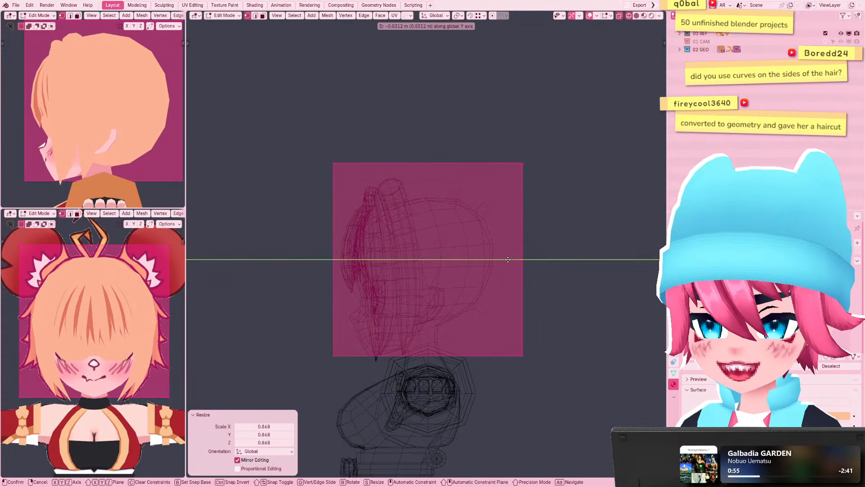
pyautogui.click(507, 260)
pyautogui.press('z')
pyautogui.moveTo(392, 307); pyautogui.dragTo(442, 322, button='middle')
pyautogui.press('Tab')
# Open the rear side strand for editing and lower its top points along Z against the front reference
pyautogui.moveTo(431, 205); pyautogui.dragTo(458, 213, button='middle')
pyautogui.click(458, 213)
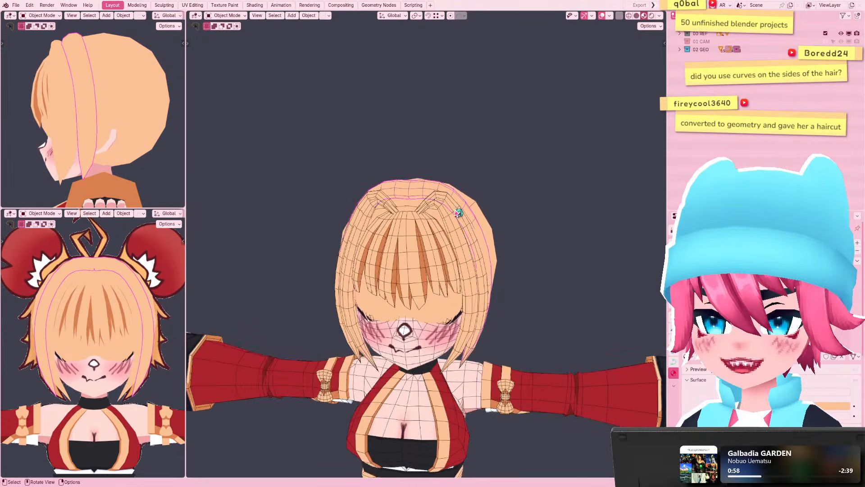
pyautogui.press('KP_1')
pyautogui.press('Tab')
pyautogui.scroll(3, 464, 211)
pyautogui.press('z')
pyautogui.moveTo(383, 96); pyautogui.dragTo(482, 152)
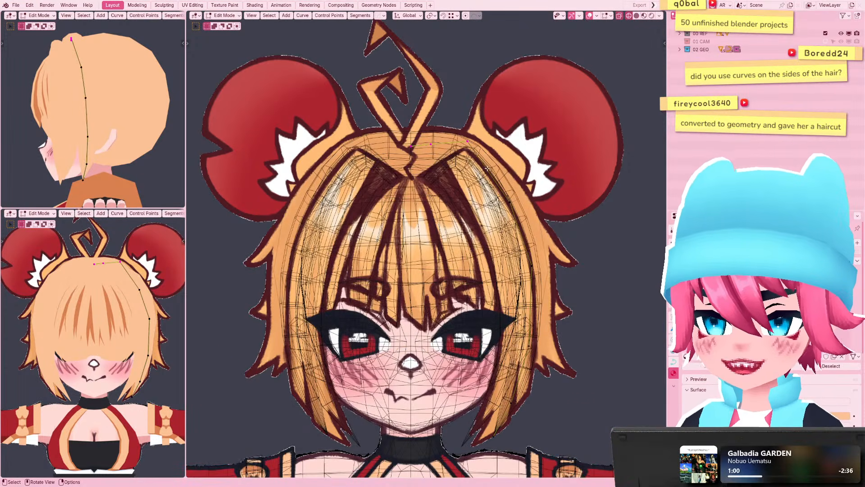
pyautogui.press('z')
pyautogui.press('g')
pyautogui.press('z')
pyautogui.click(487, 174)
# Move the rear strand's upper side point toward the face along Y
pyautogui.moveTo(486, 175); pyautogui.dragTo(367, 208, button='middle')
pyautogui.click(408, 277)
pyautogui.press('g')
pyautogui.press('y')
pyautogui.click(404, 274)
# Move the rear strand's middle side point toward the face along Y and nudge the upper side point the same way
pyautogui.click(433, 334)
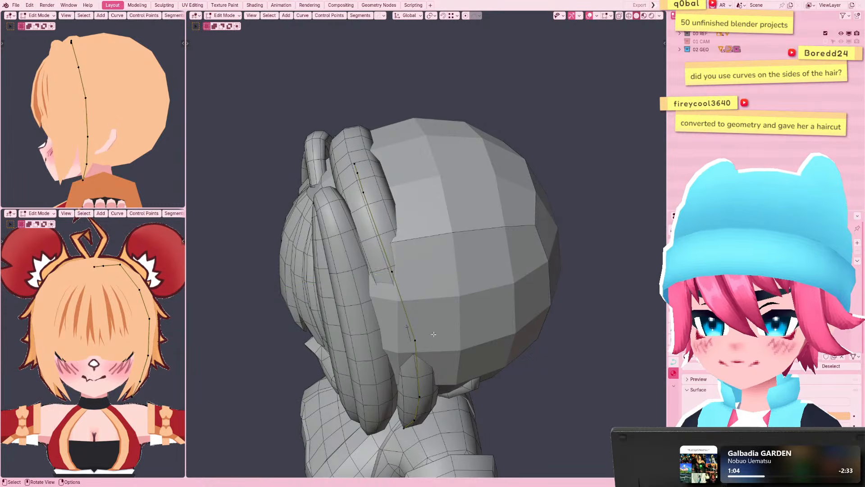
pyautogui.moveTo(444, 348); pyautogui.dragTo(440, 347, button='middle')
pyautogui.click(412, 340)
pyautogui.press('g')
pyautogui.press('y')
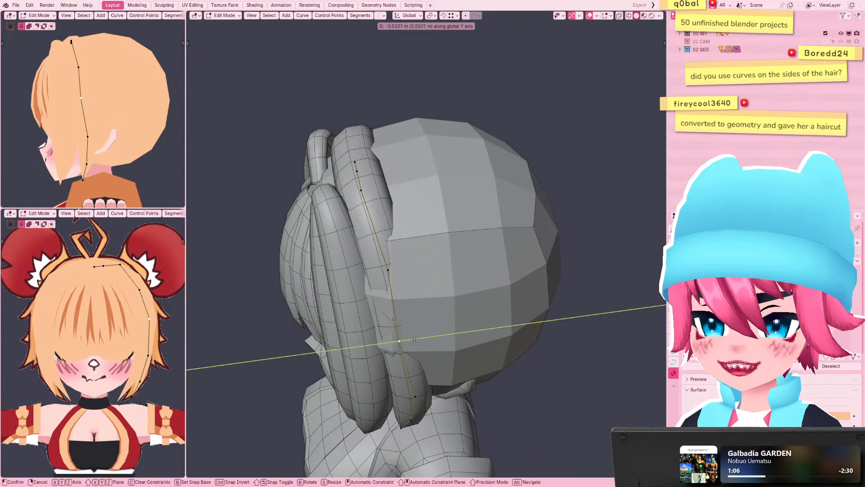
pyautogui.click(398, 339)
pyautogui.click(388, 273)
pyautogui.press('g')
pyautogui.press('y')
pyautogui.click(384, 274)
# Push the rear strand's middle and lower side points outward along X in front view
pyautogui.scroll(-3, 384, 274)
pyautogui.moveTo(383, 274); pyautogui.dragTo(463, 274, button='middle')
pyautogui.press('KP_1')
pyautogui.press('g')
pyautogui.press('x')
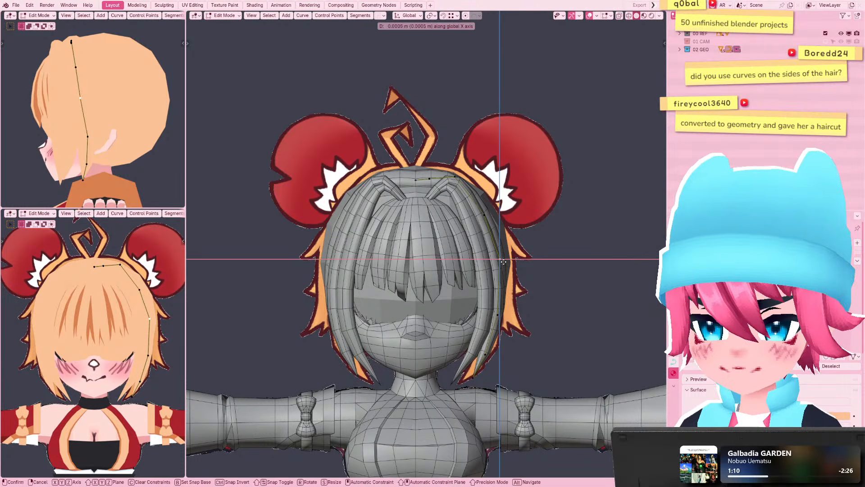
pyautogui.click(503, 306)
pyautogui.click(499, 314)
pyautogui.press('g')
pyautogui.press('x')
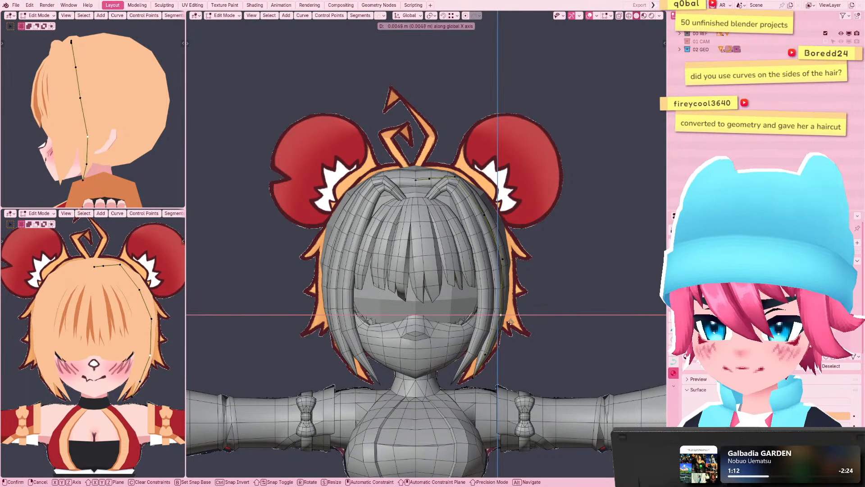
pyautogui.click(512, 327)
# Move the rear strand's point above the tip and the tip itself outward along X
pyautogui.click(490, 354)
pyautogui.press('g')
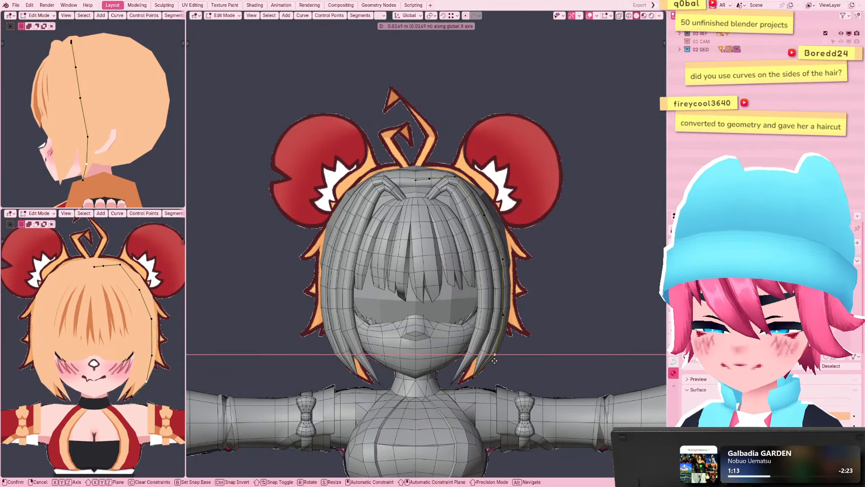
pyautogui.click(499, 375)
pyautogui.press('g')
pyautogui.press('x')
pyautogui.click(506, 373)
# Raise the rear strand's bottom points, rotate them about -33.8°, and leave curve editing
pyautogui.moveTo(482, 348); pyautogui.dragTo(509, 389)
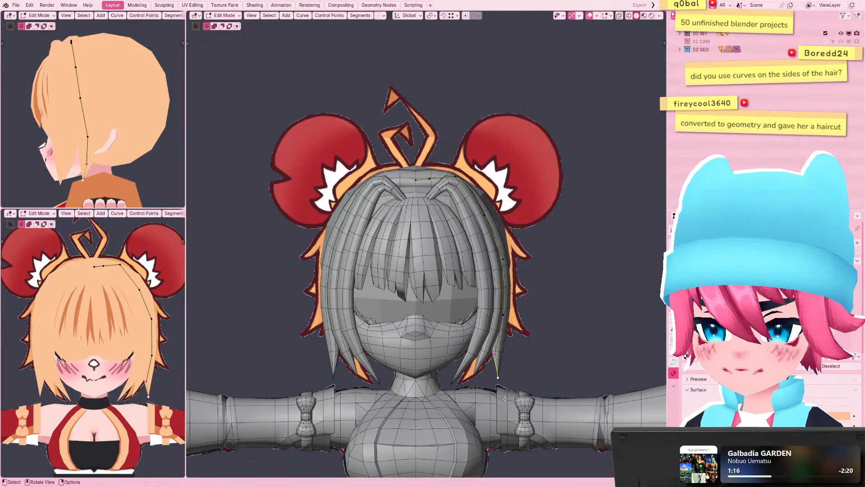
pyautogui.press('g')
pyautogui.click(508, 369)
pyautogui.click(509, 381)
pyautogui.press('g')
pyautogui.click(520, 369)
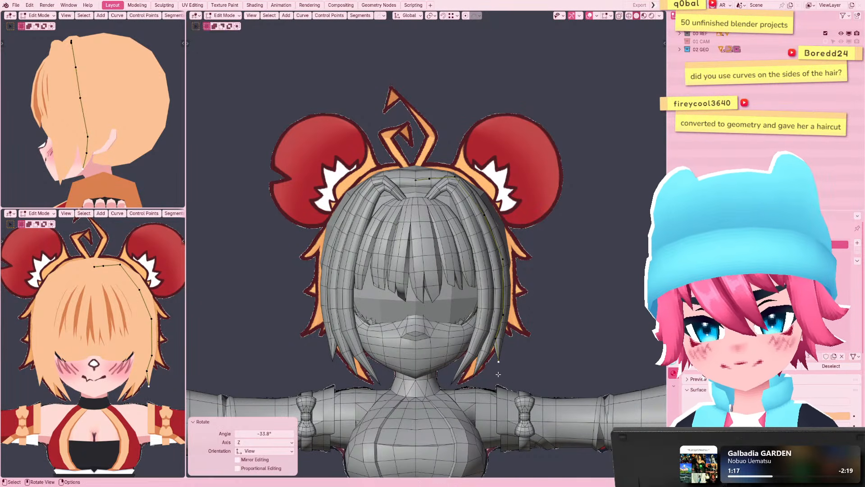
pyautogui.press('Tab')
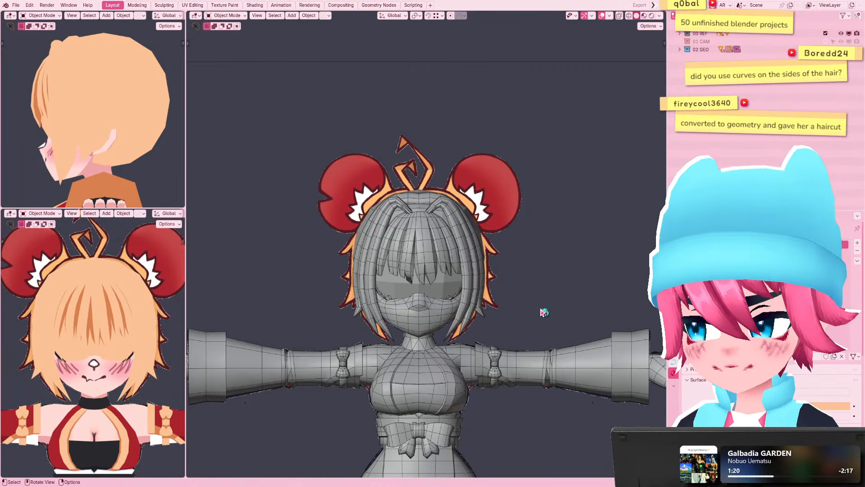
# In side view, shift the rear strand's upper and crown points back about 0.005 m along Y
pyautogui.press('KP_3')
pyautogui.scroll(3, 544, 312)
pyautogui.press('Tab')
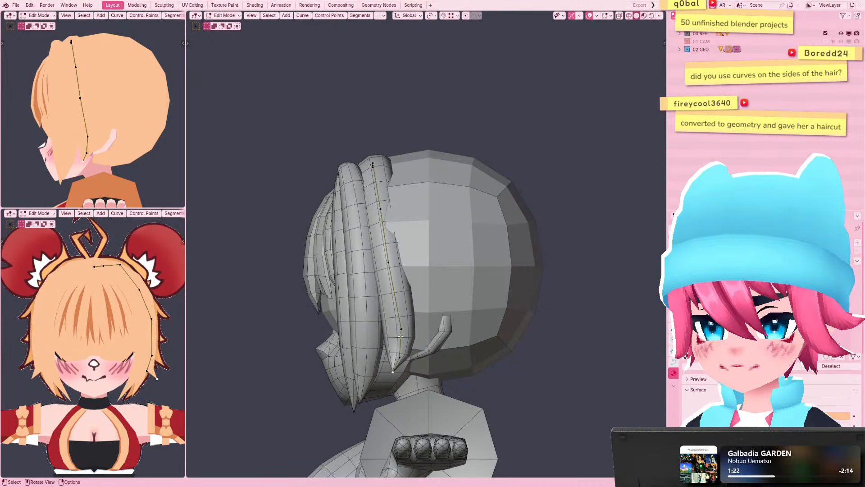
pyautogui.click(402, 329)
pyautogui.press('g')
pyautogui.press('y')
pyautogui.click(408, 331)
pyautogui.moveTo(350, 117); pyautogui.dragTo(422, 270)
pyautogui.press('g')
pyautogui.press('y')
pyautogui.click(425, 271)
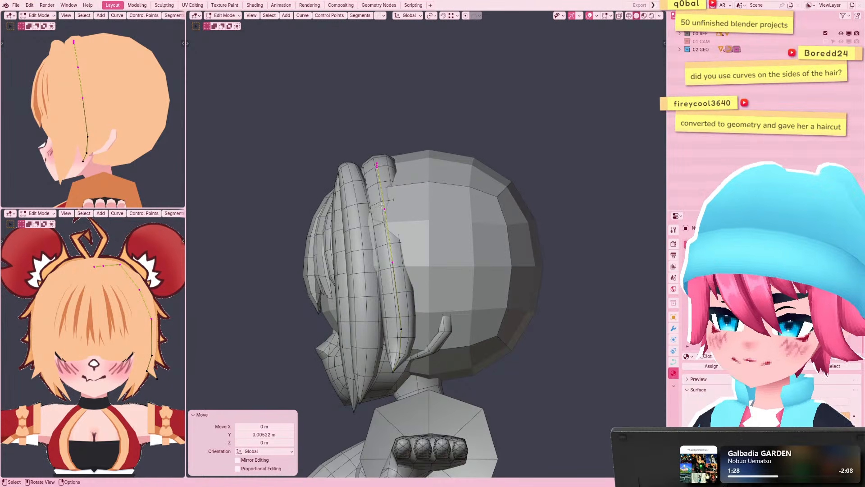
# Move the rear strand's two upper side points slightly further back along Y
pyautogui.moveTo(363, 193); pyautogui.dragTo(408, 276)
pyautogui.press('g')
pyautogui.press('y')
pyautogui.click(410, 273)
pyautogui.moveTo(386, 223); pyautogui.dragTo(471, 197, button='middle')
pyautogui.moveTo(462, 200); pyautogui.dragTo(463, 201)
pyautogui.moveTo(463, 201); pyautogui.dragTo(431, 193, button='middle')
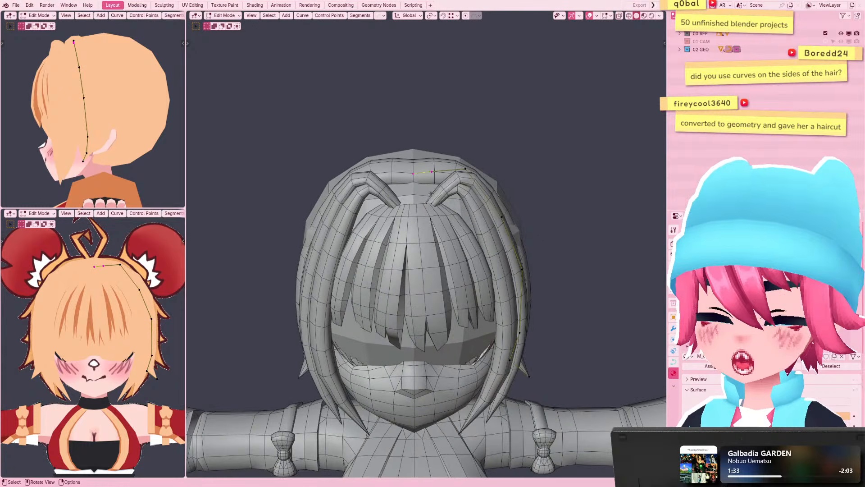
# In front view, lower the rear strand's inner crown points about 0.0044 m and leave curve editing
pyautogui.press('KP_1')
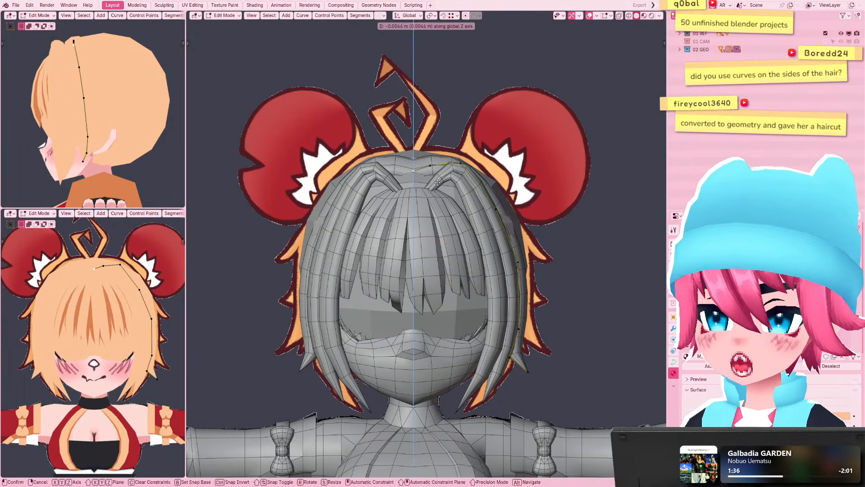
pyautogui.press('g')
pyautogui.click(439, 167)
pyautogui.scroll(-4, 460, 212)
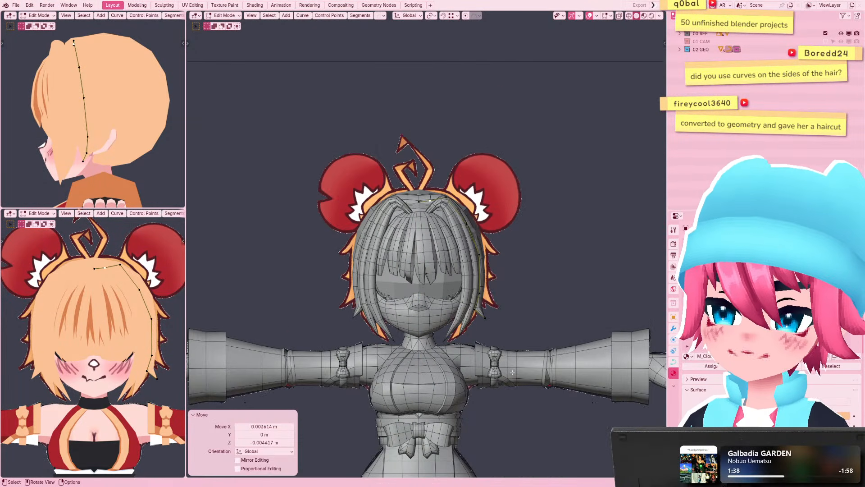
pyautogui.press('Tab')
# Duplicate the rear strand in place and move all of the copy's points about 0.04 m back along Y
pyautogui.moveTo(500, 212); pyautogui.dragTo(421, 230, button='middle')
pyautogui.press('g')
pyautogui.rightClick(423, 272)
pyautogui.moveTo(424, 273); pyautogui.dragTo(446, 305, button='middle')
pyautogui.press('Tab')
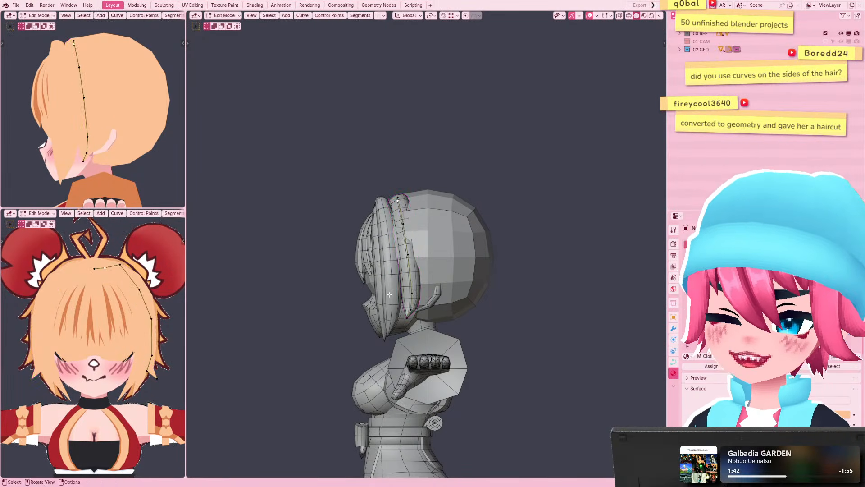
pyautogui.press('g')
pyautogui.press('y')
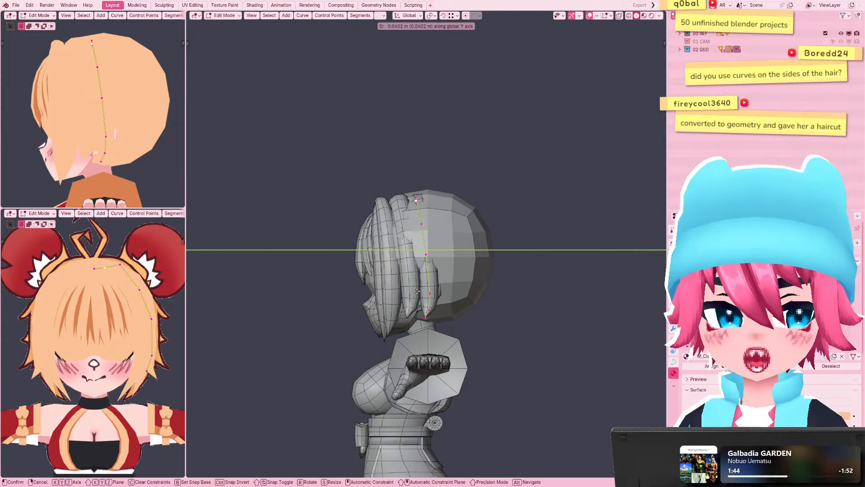
pyautogui.click(417, 291)
# In front view with X-ray on, move the new strand's tip about 0.026 m outward and upward, then adjust its lower points to the reference
pyautogui.press('KP_1')
pyautogui.hotkey('alt', 'z')
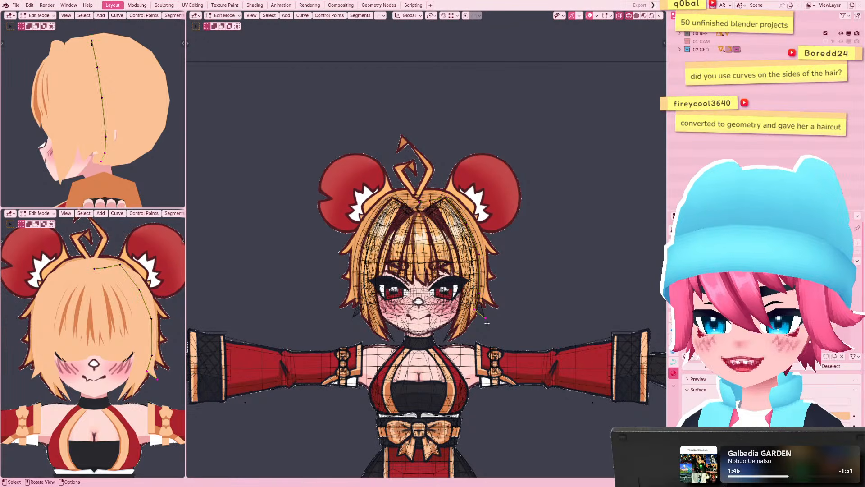
pyautogui.press('g')
pyautogui.click(509, 313)
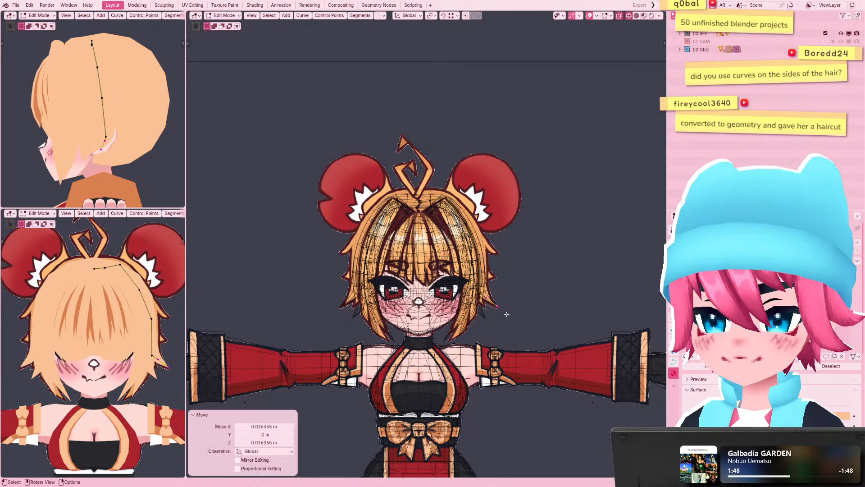
pyautogui.scroll(3, 500, 311)
pyautogui.press('g')
pyautogui.click(494, 320)
pyautogui.click(489, 317)
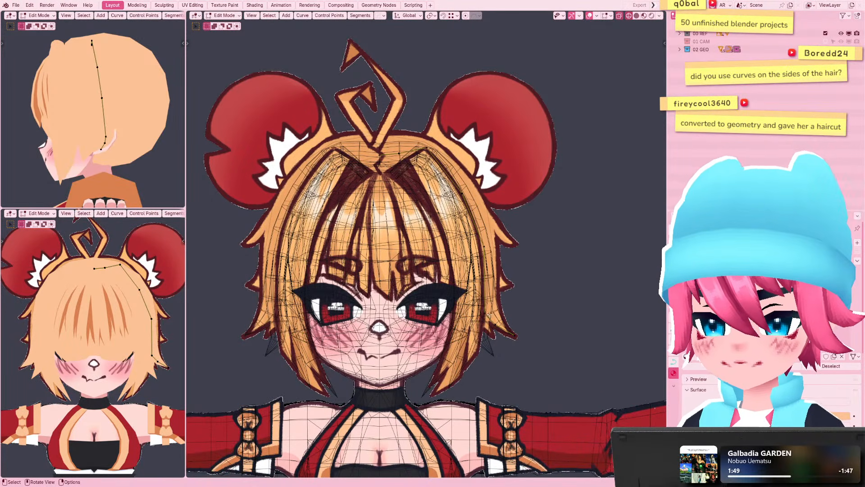
pyautogui.press('g')
pyautogui.click(491, 308)
# Move the new strand's middle side point about 0.0044 m outward and its upper side point outward and upward
pyautogui.click(490, 241)
pyautogui.press('g')
pyautogui.click(494, 240)
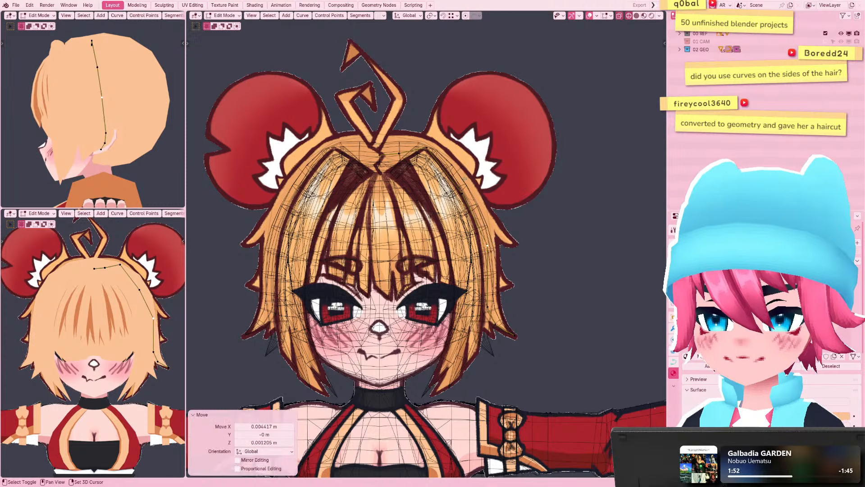
pyautogui.keyDown('shift'); pyautogui.moveTo(491, 235); pyautogui.dragTo(494, 259, button='middle'); pyautogui.keyUp('shift')
pyautogui.click(453, 215)
pyautogui.press('g')
pyautogui.click(457, 208)
# Reposition the new strand's crown corner point along the hair outline and nudge the upper side point about 0.002 m outward along X
pyautogui.click(428, 174)
pyautogui.press('g')
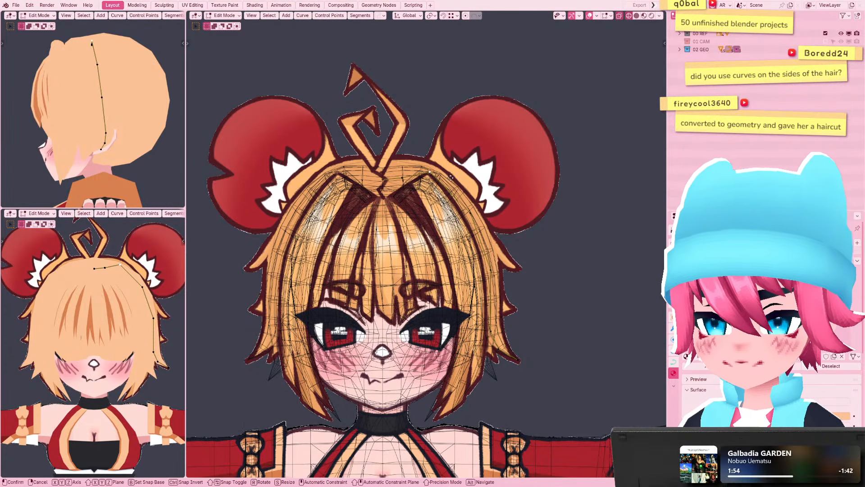
pyautogui.click(431, 169)
pyautogui.click(481, 221)
pyautogui.click(474, 213)
pyautogui.press('g')
pyautogui.click(476, 214)
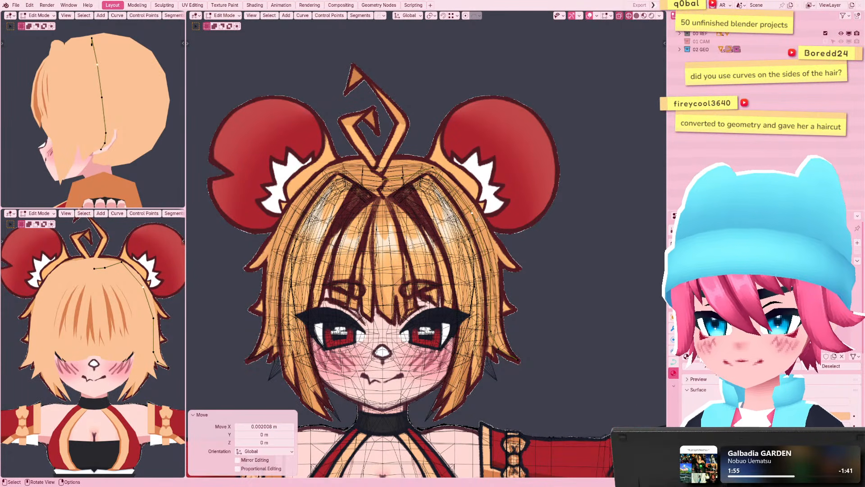
pyautogui.click(491, 270)
pyautogui.press('g')
pyautogui.click(491, 269)
pyautogui.hotkey('ctrl', 'z')
pyautogui.hotkey('ctrl', 'z')
pyautogui.click(492, 271)
pyautogui.press('g')
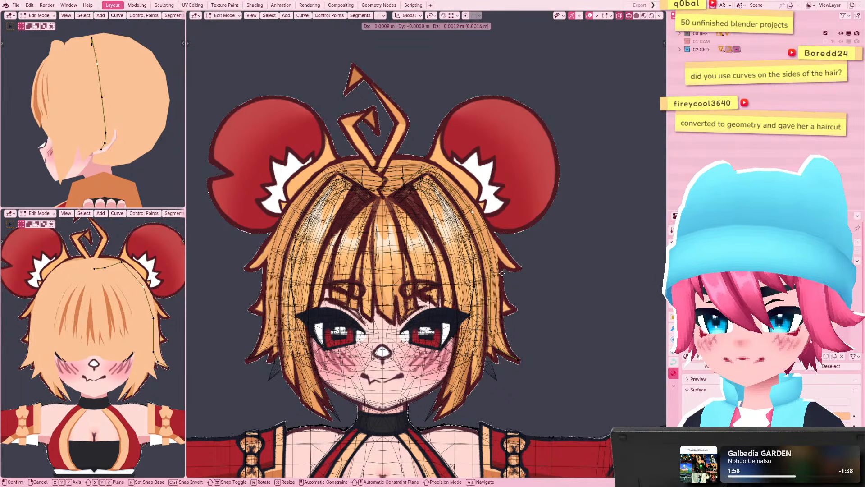
pyautogui.rightClick(494, 271)
pyautogui.hotkey('ctrl', 'z')
# Nudge the new strand's middle side point about 0.0012 m outward along X, switch to Material Preview shading, and leave curve editing
pyautogui.click(492, 270)
pyautogui.press('g')
pyautogui.click(494, 271)
pyautogui.press('z')
pyautogui.click(558, 373)
pyautogui.scroll(-4, 521, 275)
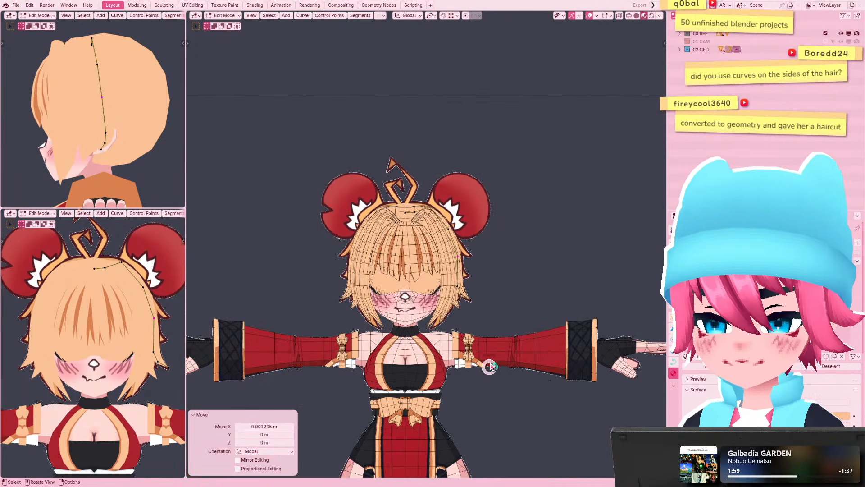
pyautogui.press('Tab')
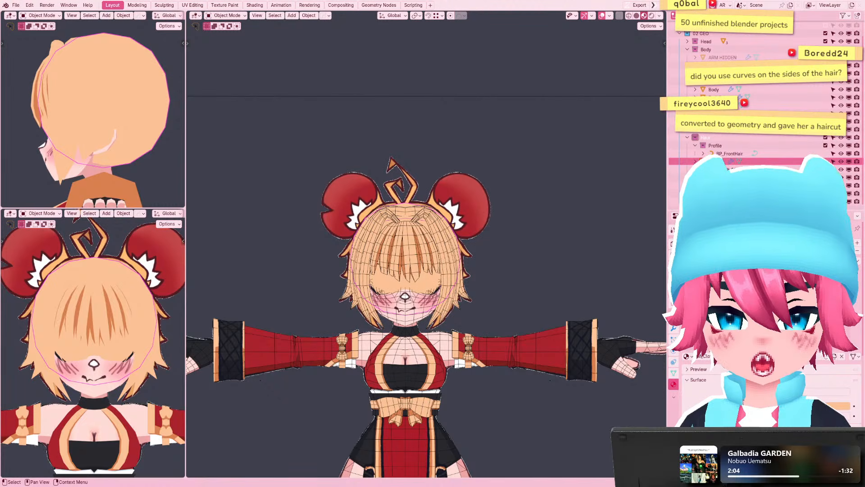
# Put the rounded hair base in the HIDE ME collection and hide that collection only in the side viewport using Local Collections
pyautogui.moveTo(716, 162); pyautogui.dragTo(712, 33)
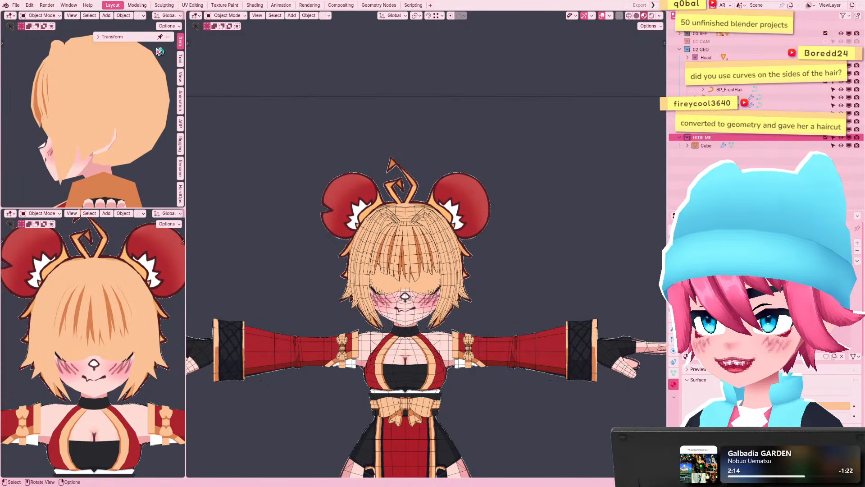
pyautogui.click(181, 76)
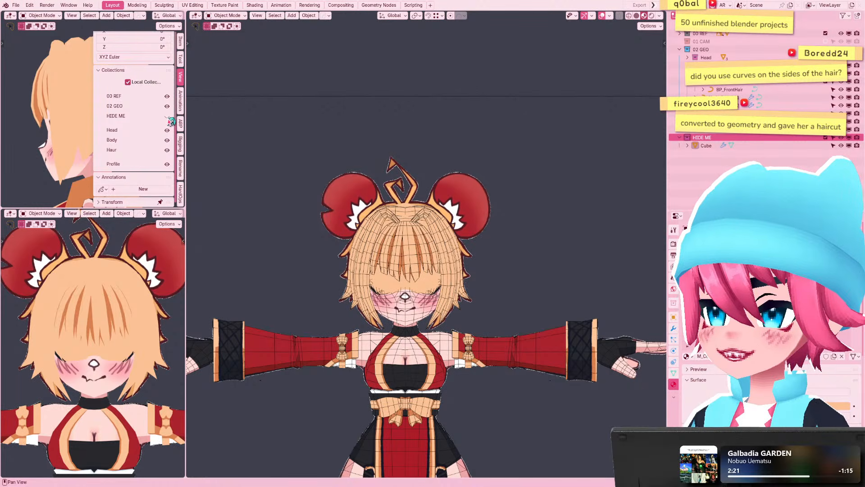
pyautogui.press('n')
# Enable Local Collections in the small front viewport and hide the HIDE ME collection there
pyautogui.press('n')
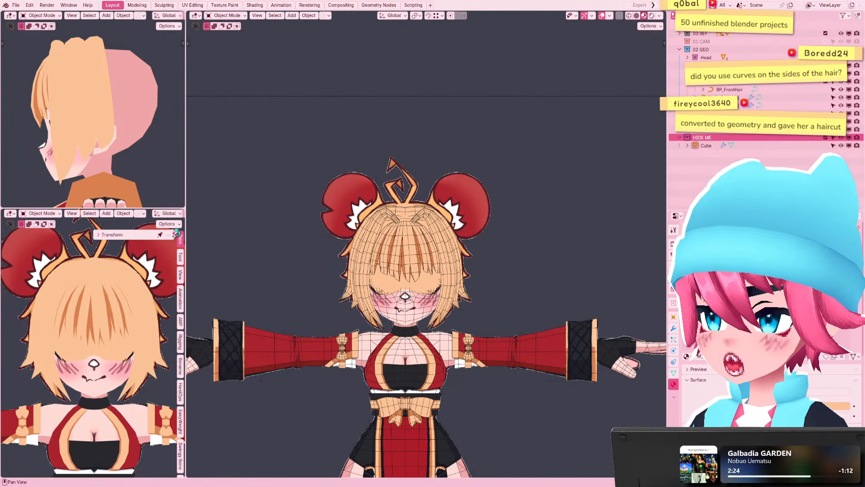
pyautogui.click(180, 276)
pyautogui.scroll(-5, 135, 396)
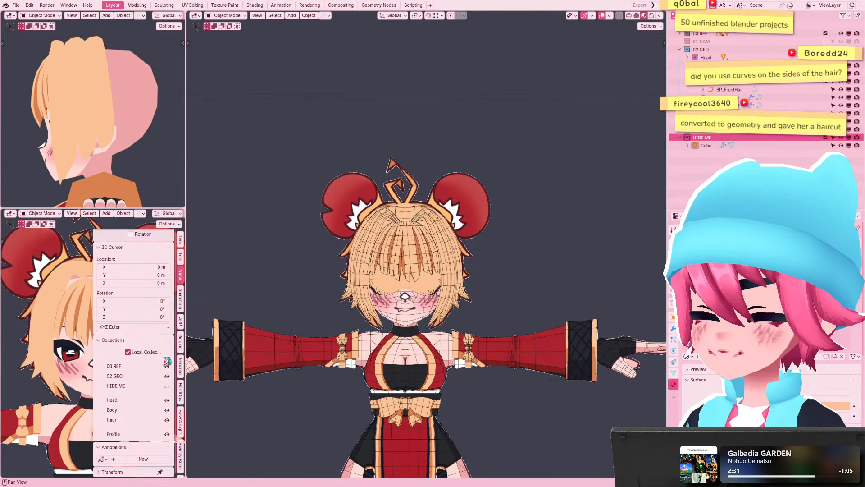
pyautogui.press('n')
# Switch the main viewport to Solid shading and open the two frontmost side strands together for curve editing
pyautogui.scroll(5, 440, 253)
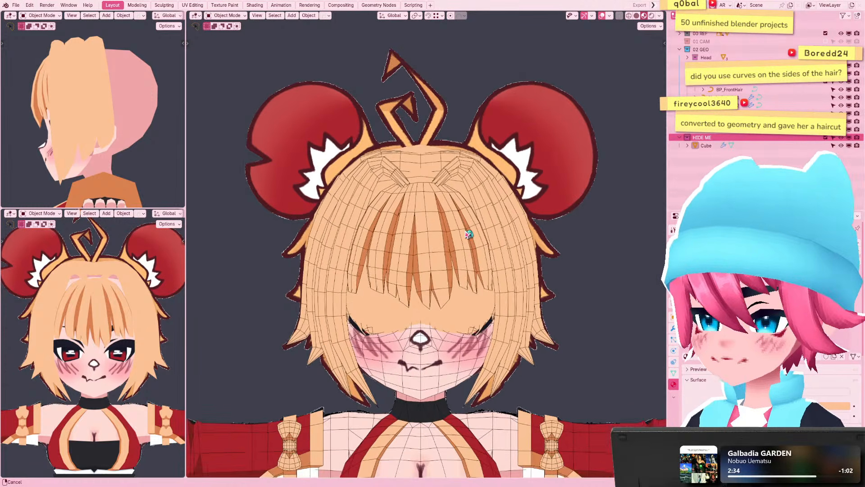
pyautogui.press('z')
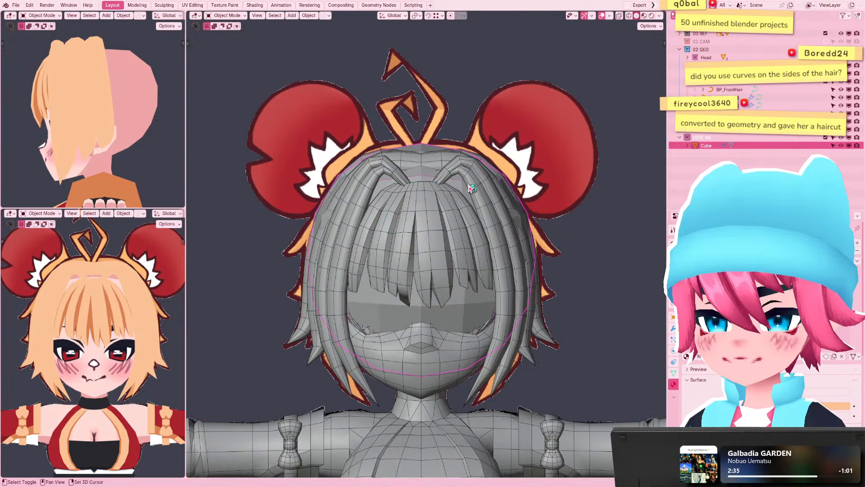
pyautogui.scroll(2, 486, 174)
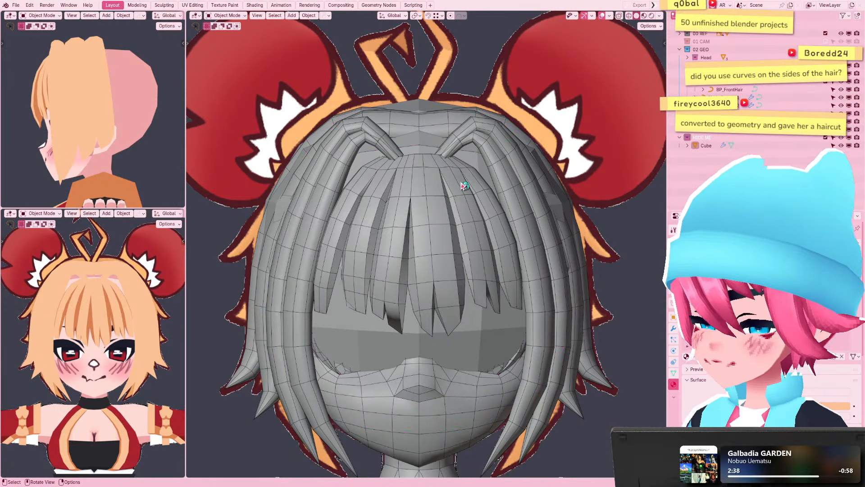
pyautogui.moveTo(464, 186); pyautogui.dragTo(455, 166, button='middle')
pyautogui.click(455, 167)
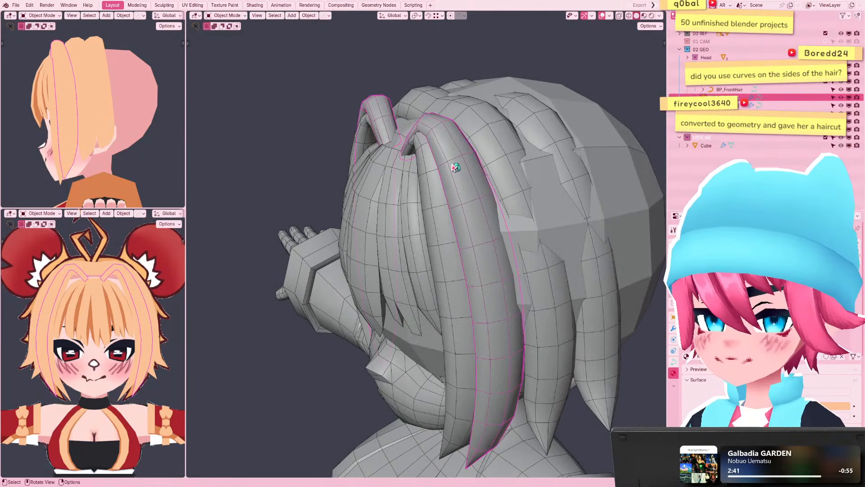
pyautogui.keyDown('shift'); pyautogui.click(444, 217); pyautogui.keyUp('shift')
pyautogui.press('Tab')
# Thicken the front side strands at their root points by the parting, scaling the curve radius by 1.367
pyautogui.moveTo(366, 211); pyautogui.dragTo(455, 145, button='middle')
pyautogui.moveTo(486, 196); pyautogui.dragTo(460, 176, button='middle')
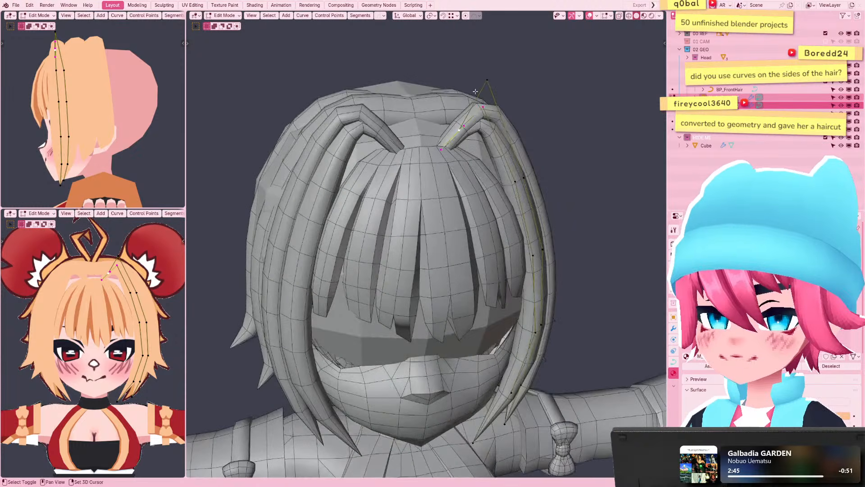
pyautogui.keyDown('shift'); pyautogui.click(484, 84); pyautogui.keyUp('shift')
pyautogui.moveTo(487, 99); pyautogui.dragTo(489, 215, button='middle')
pyautogui.hotkey('alt', 's')
pyautogui.click(503, 173)
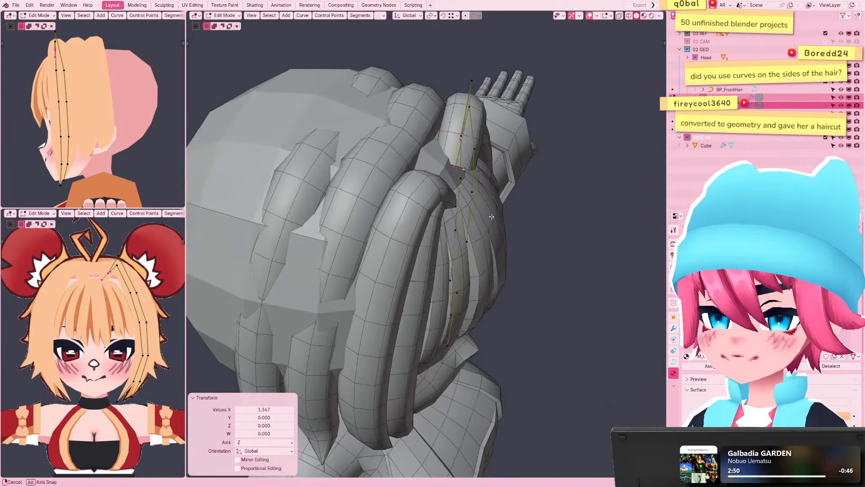
# Move the side strands' root points back along Y, leave curve editing, and deselect the strands
pyautogui.press('g')
pyautogui.press('y')
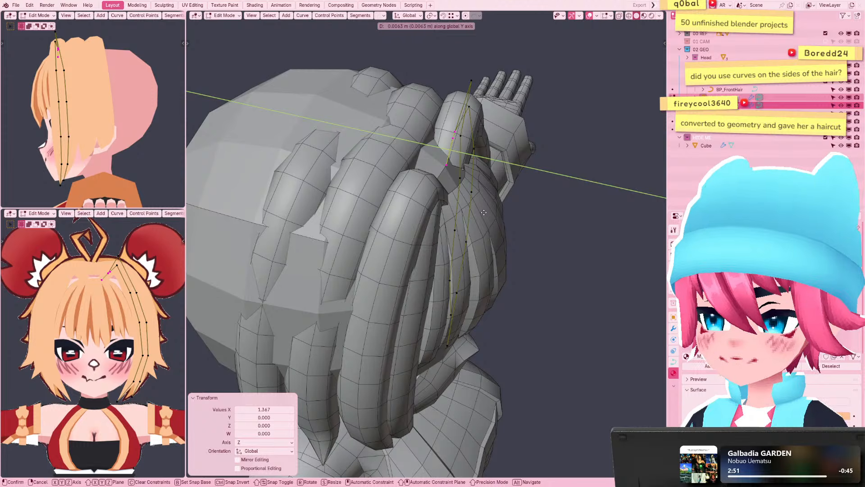
pyautogui.click(500, 219)
pyautogui.moveTo(531, 234); pyautogui.dragTo(504, 207, button='middle')
pyautogui.press('Tab')
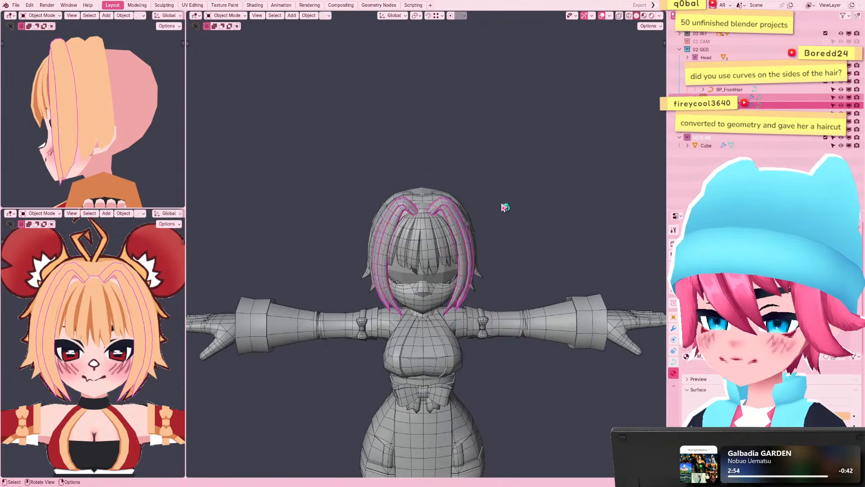
pyautogui.click(502, 204)
pyautogui.moveTo(512, 256); pyautogui.dragTo(497, 315, button='middle')
pyautogui.keyDown('ctrl'); pyautogui.moveTo(498, 315); pyautogui.dragTo(540, 243, button='middle'); pyautogui.keyUp('ctrl')
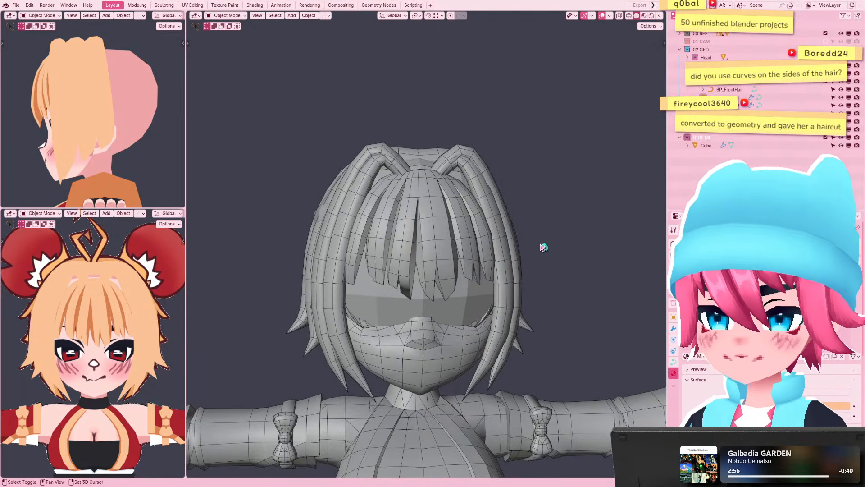
# Add a plane mesh and rotate its geometry 90° about X in Edit Mode so it stands upright
pyautogui.hotkey('shift', 'a')
pyautogui.moveTo(540, 246)
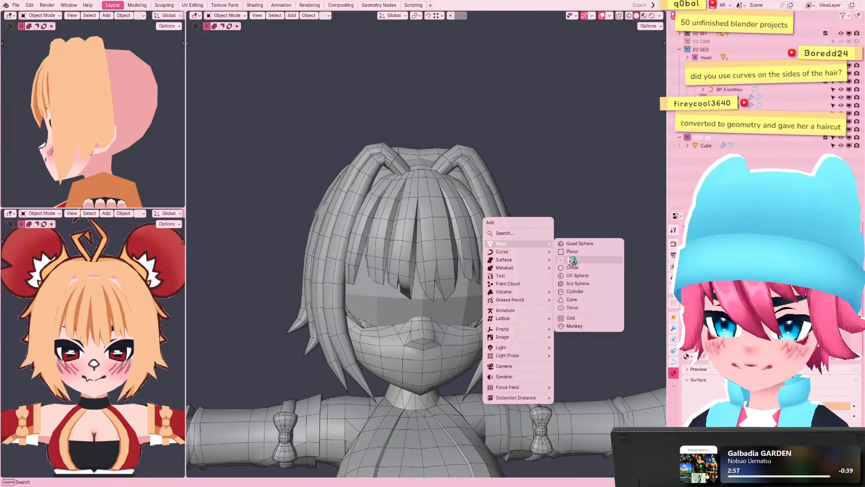
pyautogui.click(570, 252)
pyautogui.keyDown('ctrl'); pyautogui.moveTo(507, 270); pyautogui.dragTo(515, 347, button='middle'); pyautogui.keyUp('ctrl')
pyautogui.press('Tab')
pyautogui.keyDown('ctrl'); pyautogui.moveTo(455, 289); pyautogui.dragTo(436, 350, button='middle'); pyautogui.keyUp('ctrl')
pyautogui.write('r')
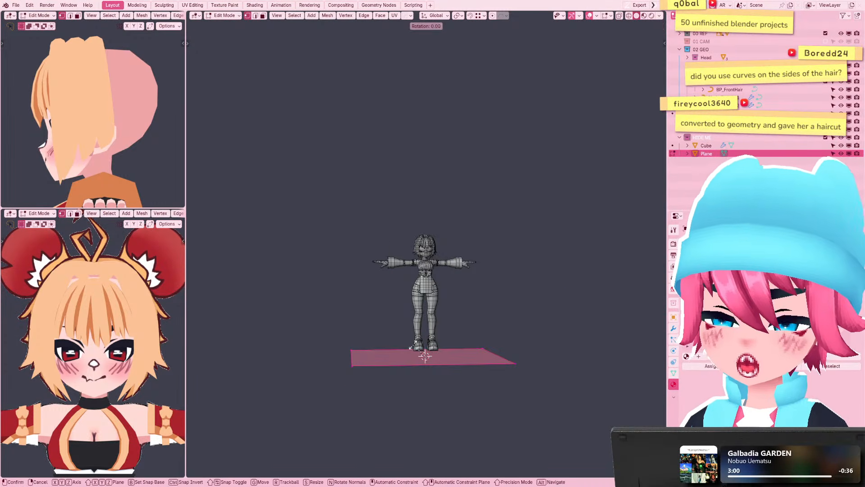
pyautogui.write('x90')
pyautogui.press('Return')
# Scale the plane's geometry by 0.295 and move it up beside the character's head
pyautogui.press('s')
pyautogui.click(467, 356)
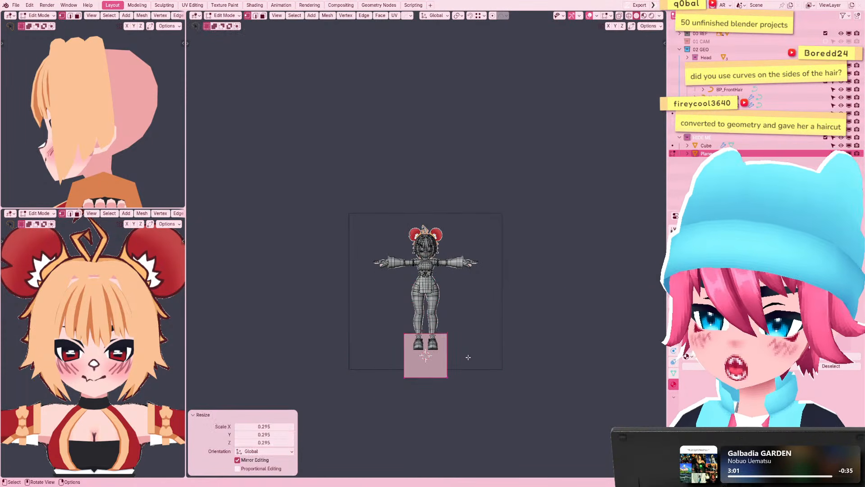
pyautogui.scroll(5, 468, 356)
pyautogui.press('g')
pyautogui.click(531, 321)
# Mirror the plane across the X axis with a Mirror modifier and move it into the hair collection
pyautogui.press('Tab')
pyautogui.scroll(-6, 516, 310)
pyautogui.hotkey('alt', 'x')
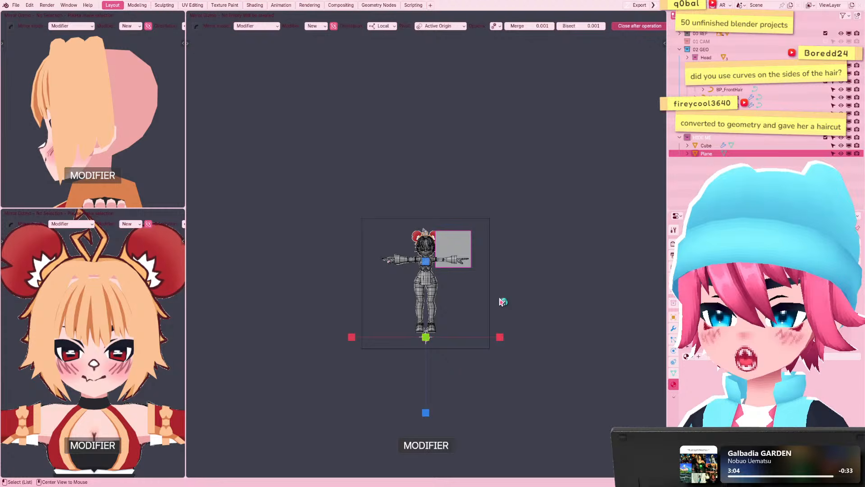
pyautogui.click(499, 336)
pyautogui.scroll(4, 559, 251)
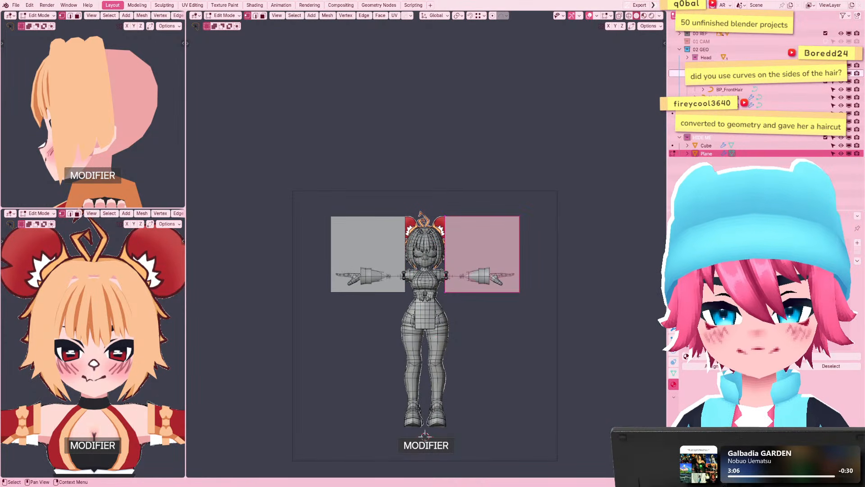
pyautogui.moveTo(706, 74); pyautogui.dragTo(706, 73)
# Scale the plane's geometry down by 0.262 and by 0.364, moving it onto the hairline beside the parting
pyautogui.scroll(3, 471, 320)
pyautogui.press('s')
pyautogui.click(536, 243)
pyautogui.press('g')
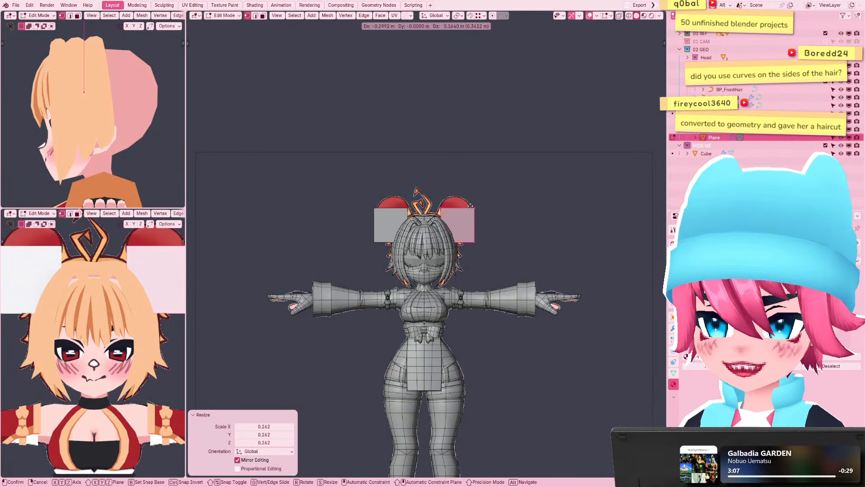
pyautogui.click(470, 206)
pyautogui.scroll(4, 457, 203)
pyautogui.press('s')
pyautogui.click(515, 200)
pyautogui.press('g')
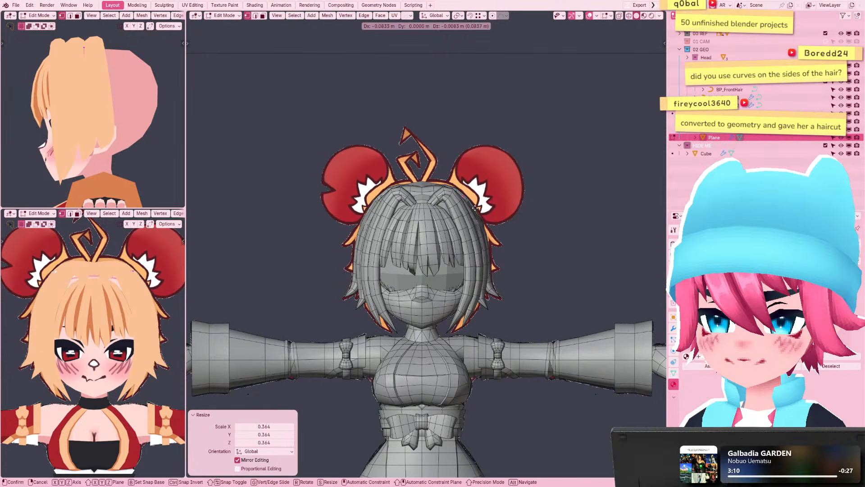
pyautogui.click(472, 207)
# Move the plane forward along Y by about 0.076 m, towards the front of the hair
pyautogui.moveTo(455, 216); pyautogui.dragTo(464, 252, button='middle')
pyautogui.press('g')
pyautogui.press('y')
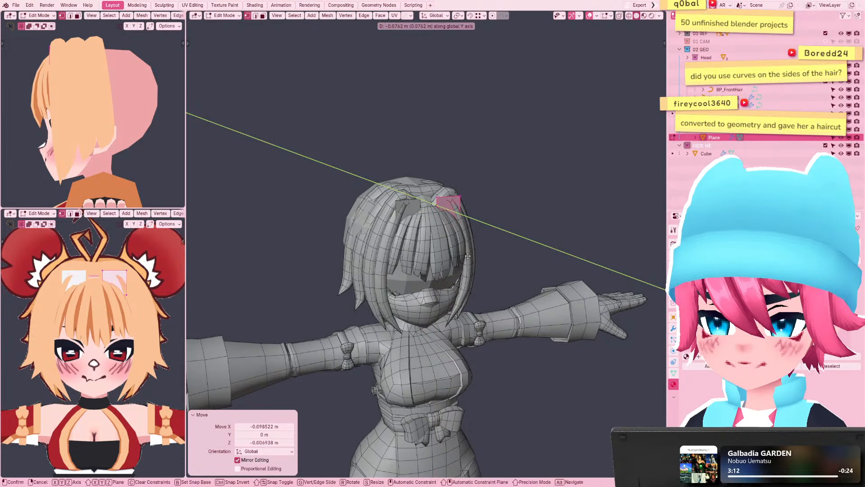
pyautogui.click(468, 256)
# Place the plane over the reference's dark gap beside the fringe and pull its lower outer corner to the gap's edge
pyautogui.press('KP_1')
pyautogui.scroll(5, 462, 257)
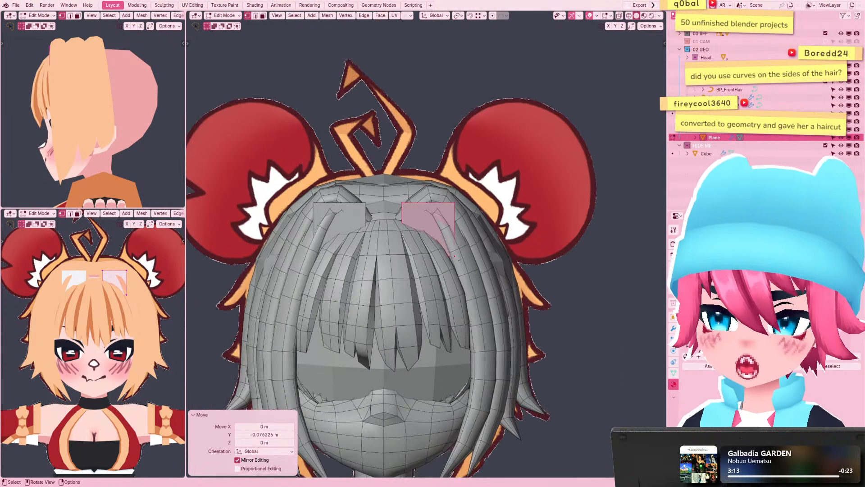
pyautogui.scroll(3, 459, 260)
pyautogui.hotkey('shift', 'z')
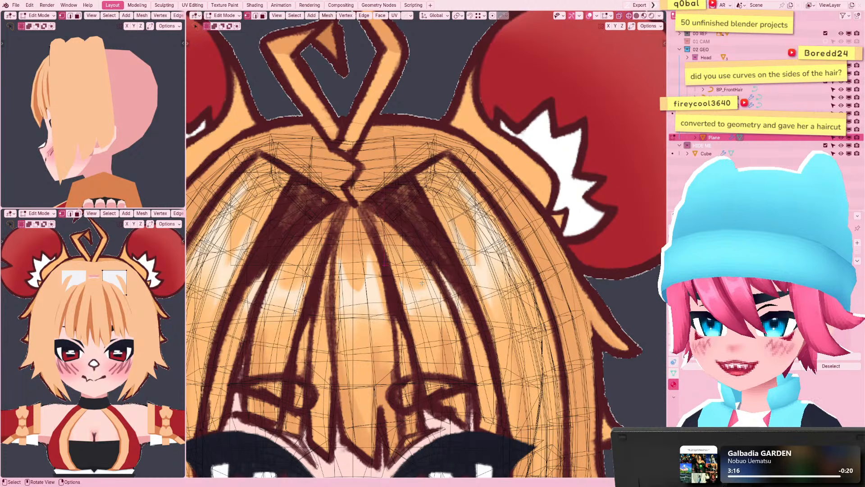
pyautogui.press('g')
pyautogui.click(439, 225)
pyautogui.click(474, 265)
pyautogui.press('g')
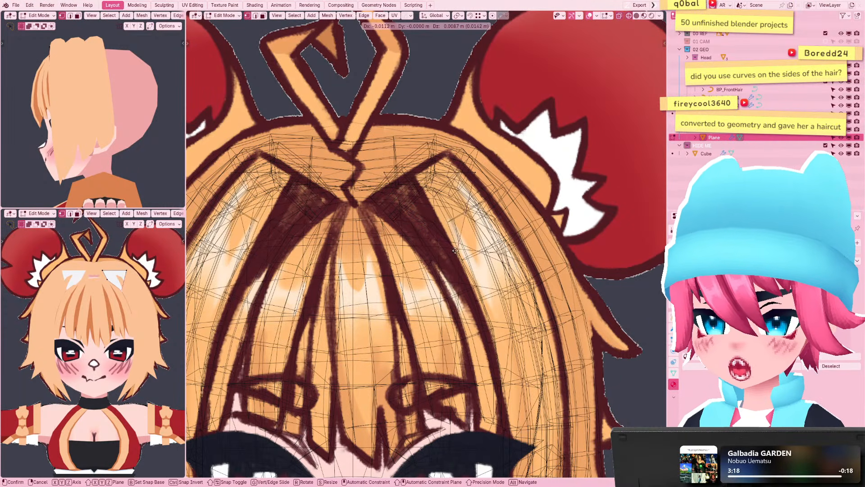
pyautogui.click(455, 250)
# Reposition the plane's other corners so it fills the triangular gap between the fringe and the front side strand
pyautogui.hotkey('shift', 'z')
pyautogui.click(386, 174)
pyautogui.press('g')
pyautogui.click(399, 205)
pyautogui.click(404, 208)
pyautogui.press('g')
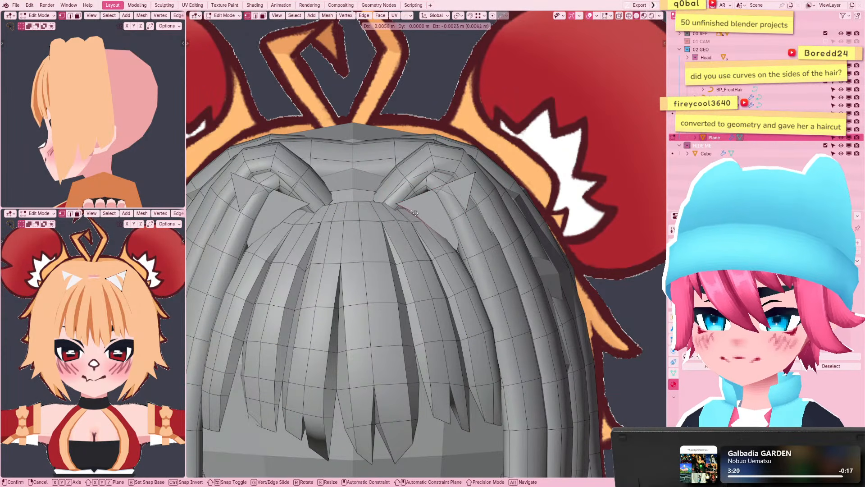
pyautogui.click(415, 212)
pyautogui.press('g')
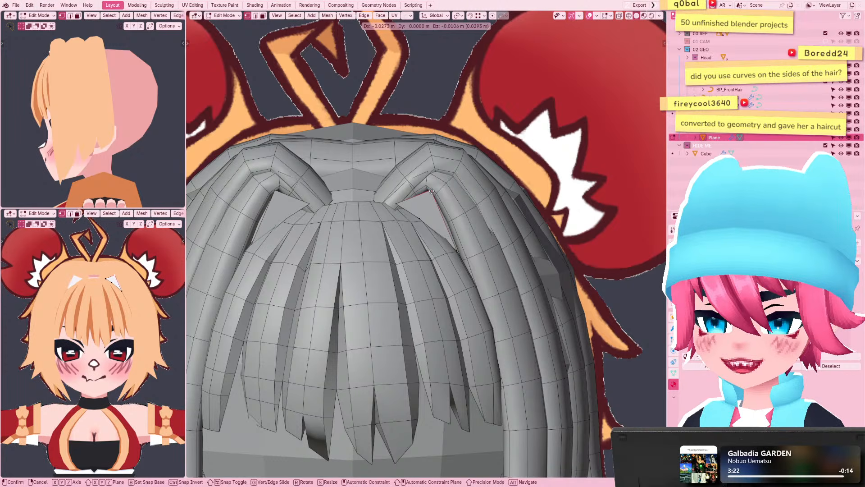
pyautogui.click(431, 189)
# Add a loop cut across the filler plane and reposition its vertices along the gap's edges
pyautogui.hotkey('ctrl', 'r')
pyautogui.click(445, 214)
pyautogui.click(445, 218)
pyautogui.click(447, 225)
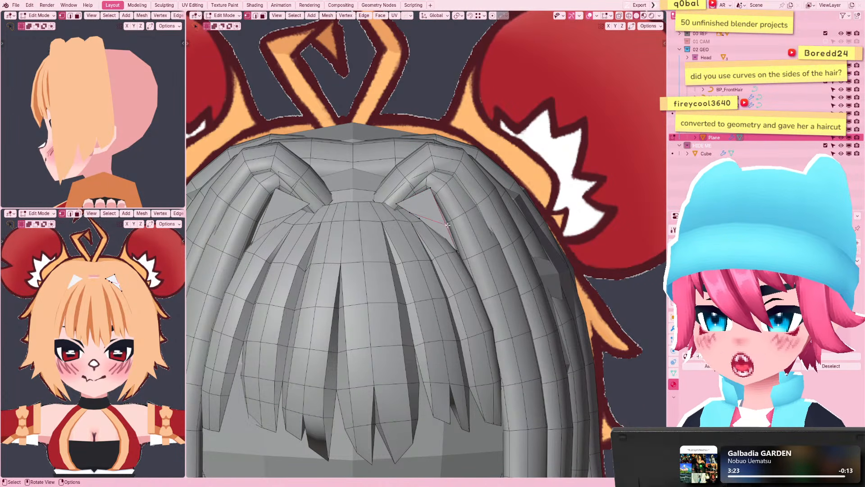
pyautogui.press('g')
pyautogui.click(449, 221)
pyautogui.click(410, 212)
pyautogui.press('g')
pyautogui.click(410, 211)
# Merge the two vertices on the filler plane's lower edge and slide a vertex along that edge
pyautogui.click(419, 219)
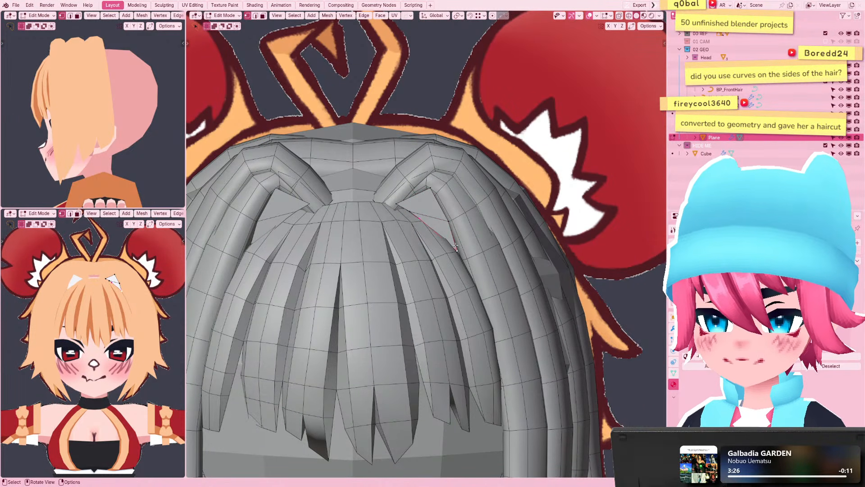
pyautogui.press('m')
pyautogui.click(454, 280)
pyautogui.click(411, 219)
pyautogui.press('g')
pyautogui.press('g')
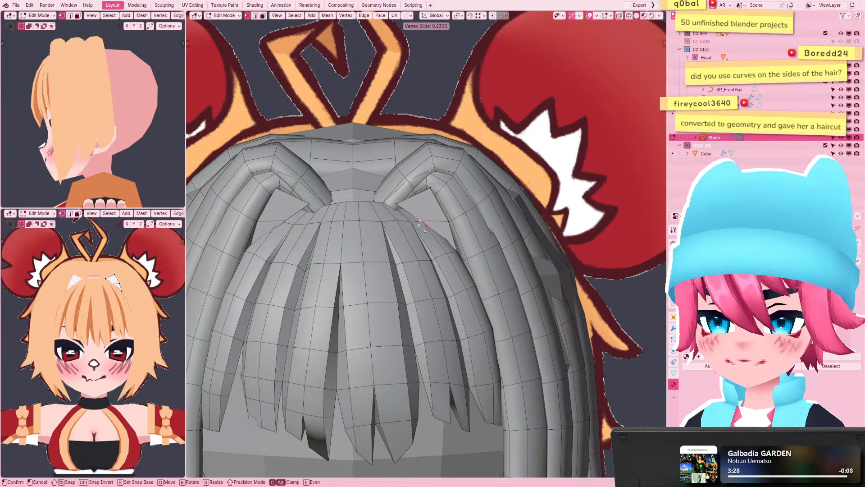
pyautogui.click(422, 229)
# Add another loop cut to the filler plane and tuck its inner corner vertices under the front side strand
pyautogui.hotkey('ctrl', 'r')
pyautogui.click(427, 220)
pyautogui.click(428, 220)
pyautogui.click(399, 208)
pyautogui.press('g')
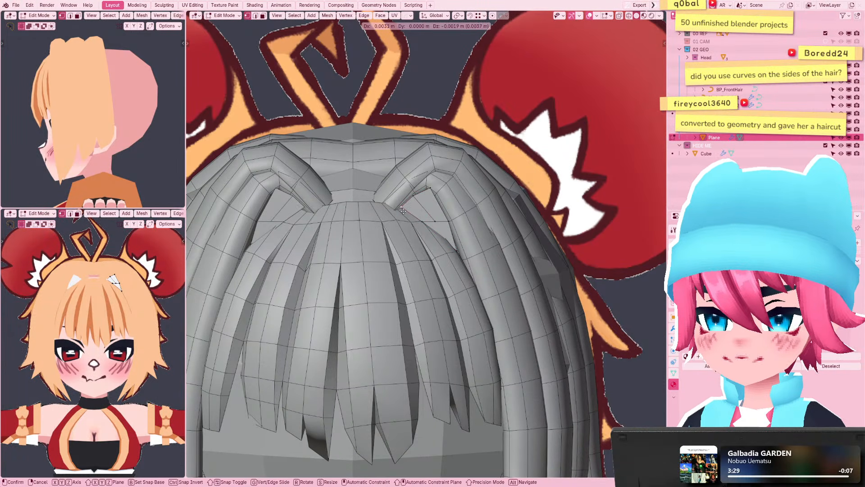
pyautogui.click(403, 211)
pyautogui.click(413, 197)
pyautogui.press('g')
pyautogui.click(411, 196)
# Move the whole filler mesh along Y into the hair gap, leave Edit Mode, and deselect it
pyautogui.moveTo(450, 231); pyautogui.dragTo(504, 267, button='middle')
pyautogui.press('a')
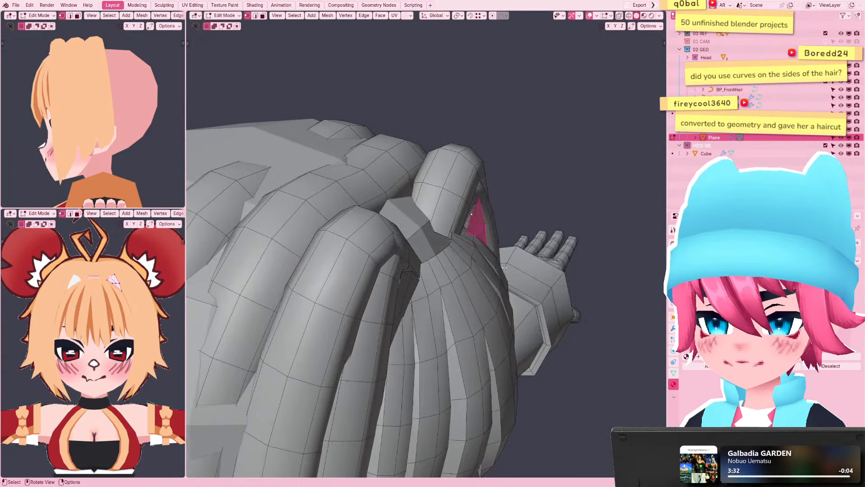
pyautogui.press('g')
pyautogui.press('y')
pyautogui.click(498, 262)
pyautogui.press('Tab')
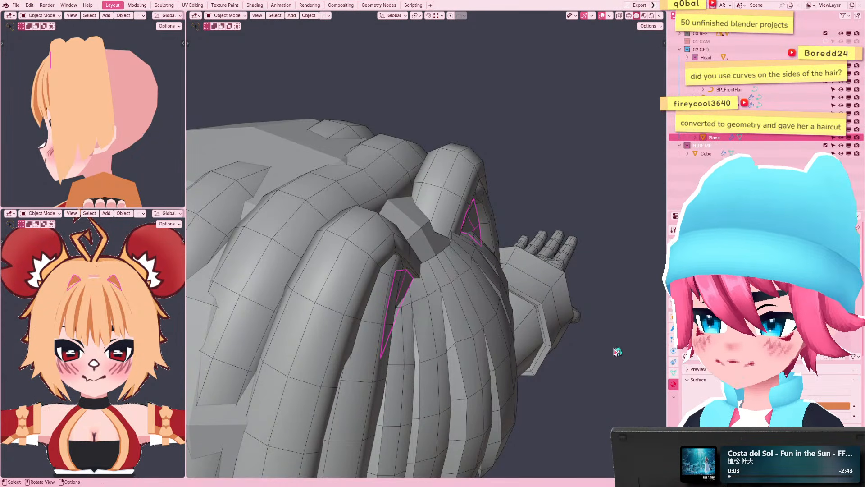
pyautogui.click(529, 207)
# Raise the outer side strand's centre end point and lower its crown point about 0.006 m along Z
pyautogui.scroll(-7, 529, 207)
pyautogui.moveTo(530, 207); pyautogui.dragTo(481, 258, button='middle')
pyautogui.press('KP_1')
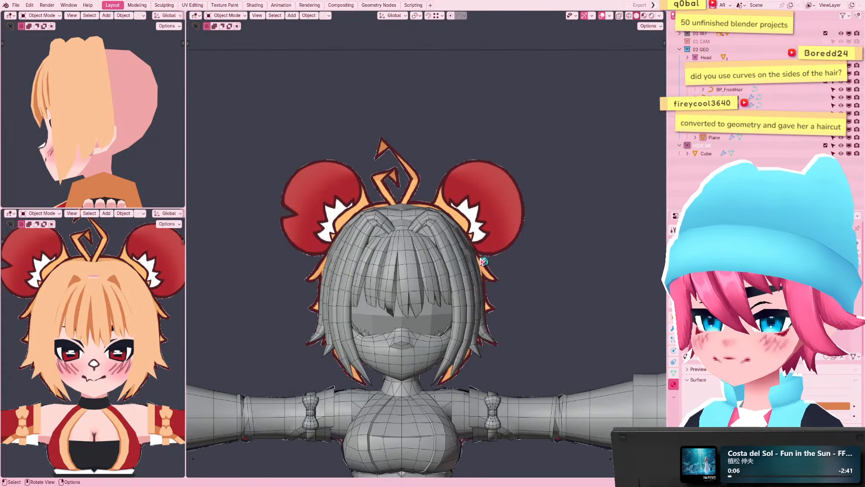
pyautogui.click(483, 261)
pyautogui.scroll(5, 405, 219)
pyautogui.press('Tab')
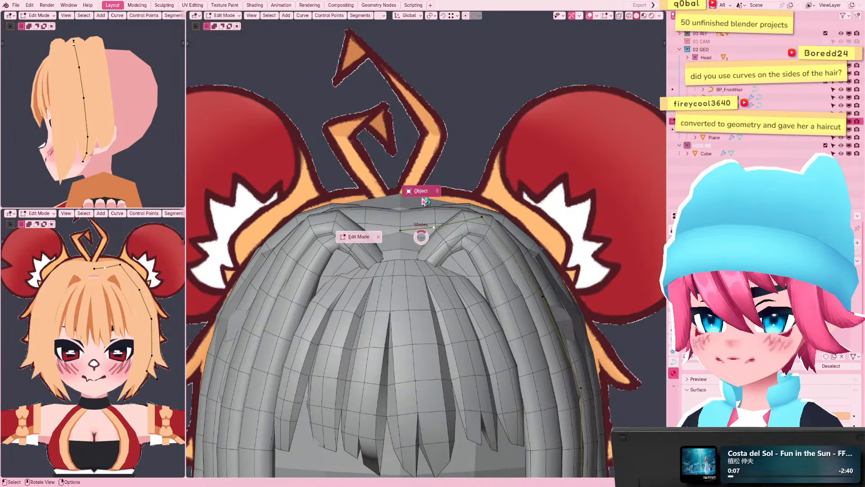
pyautogui.press('g')
pyautogui.press('z')
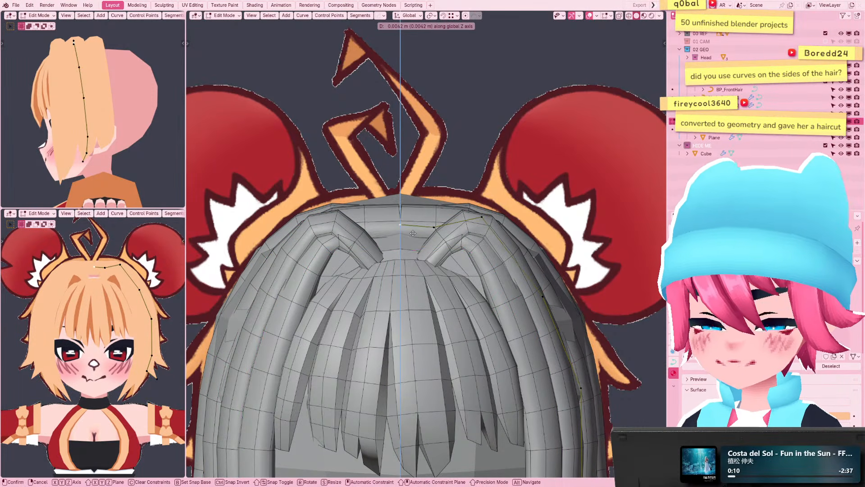
pyautogui.click(413, 233)
pyautogui.click(481, 217)
pyautogui.scroll(-1, 482, 225)
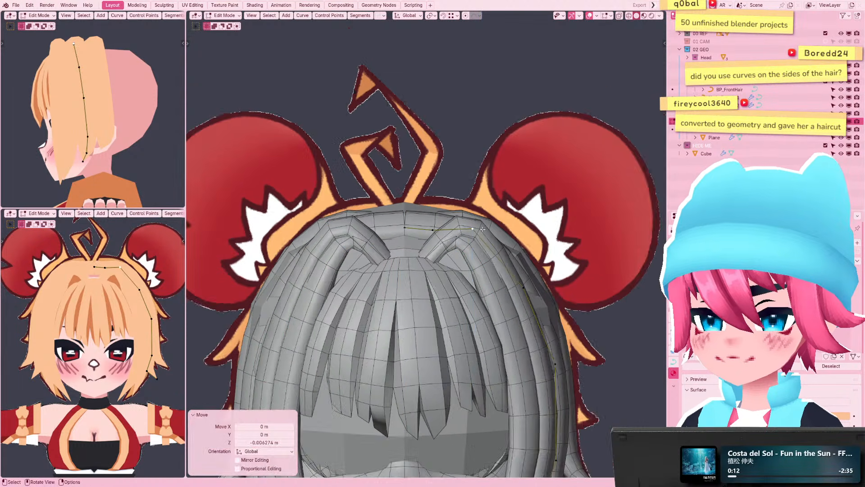
pyautogui.scroll(-3, 483, 228)
pyautogui.scroll(3, 483, 228)
pyautogui.press('Tab')
# Move the two front strands' root points towards the parting and extrude about 0.021 m along X to the centre line
pyautogui.click(444, 262)
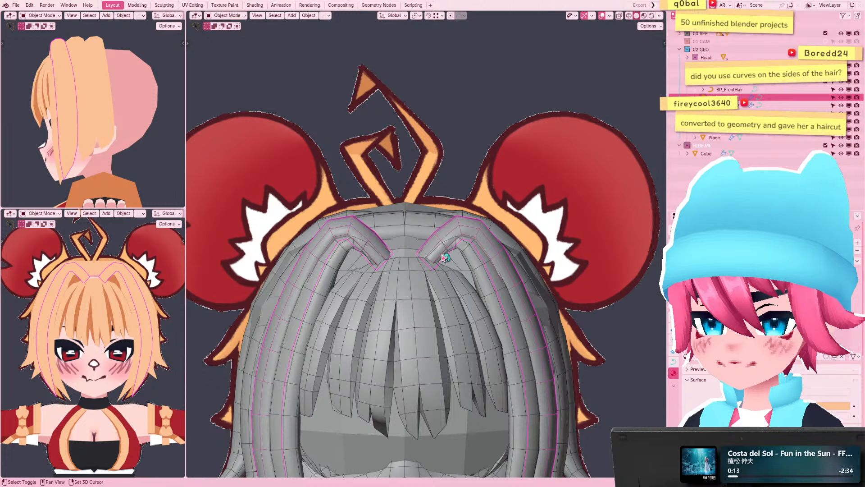
pyautogui.click(444, 258)
pyautogui.press('Tab')
pyautogui.hotkey('alt', 'z')
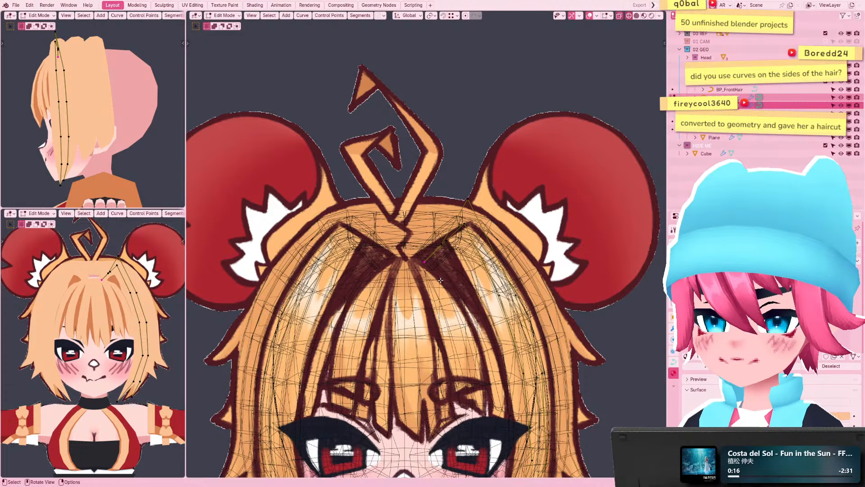
pyautogui.press('g')
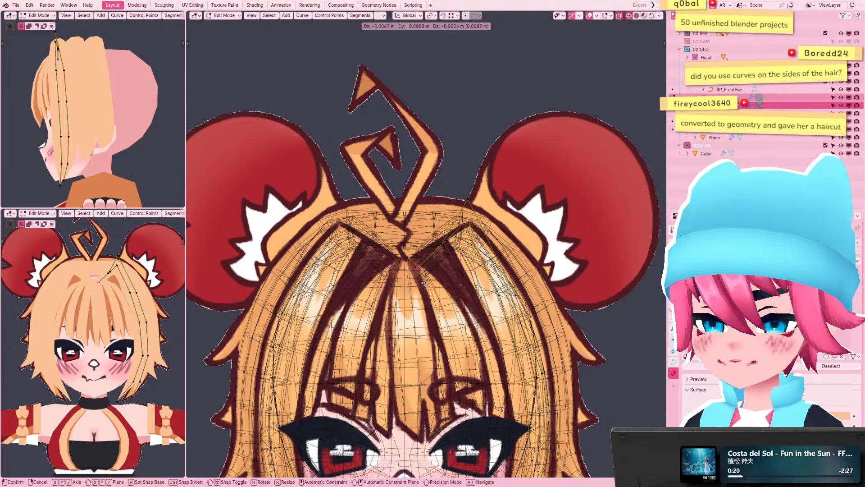
pyautogui.click(424, 283)
pyautogui.hotkey('alt', 'z')
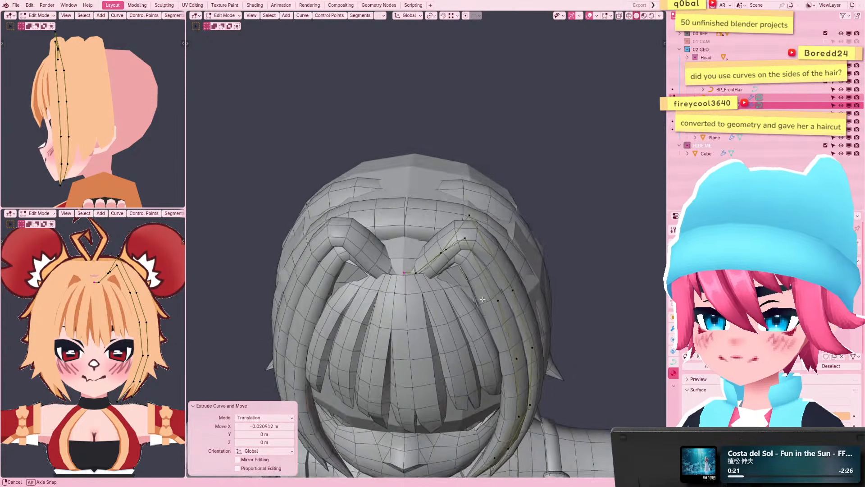
# Raise the front strands' centre points about 0.011 m along Z and lower the neighbouring control point slightly
pyautogui.moveTo(485, 280); pyautogui.dragTo(492, 276, button='middle')
pyautogui.press('KP_1')
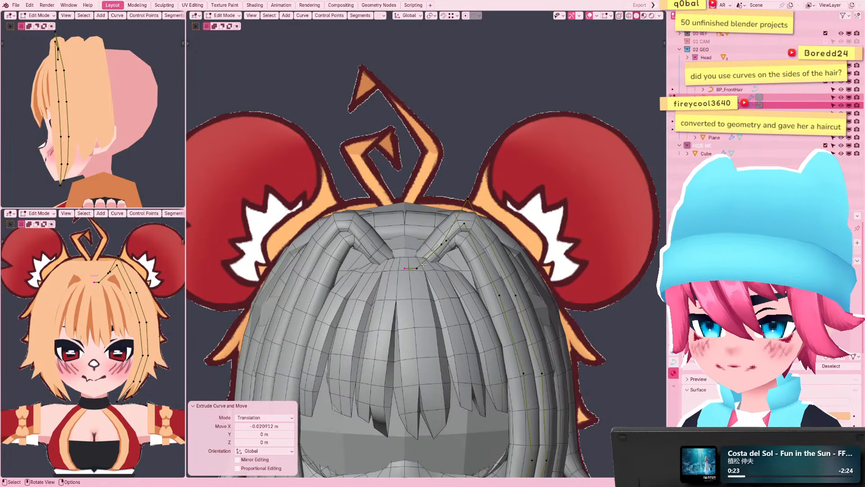
pyautogui.press('g')
pyautogui.press('z')
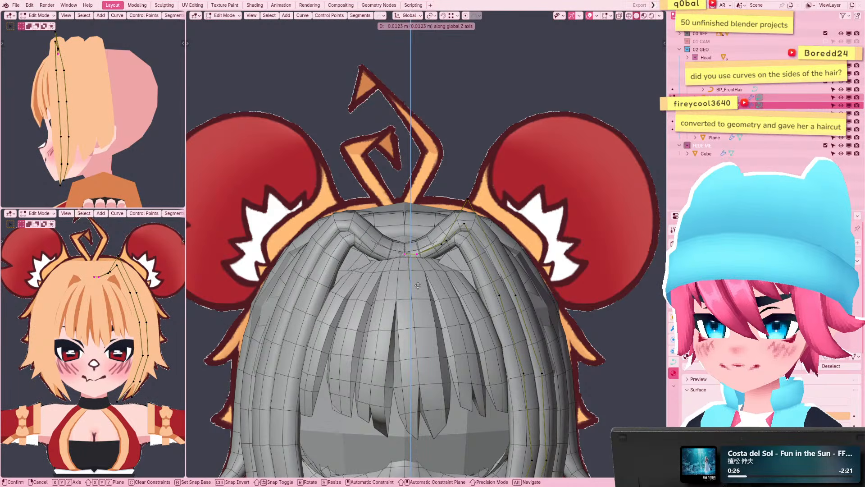
pyautogui.click(422, 286)
pyautogui.scroll(3, 421, 286)
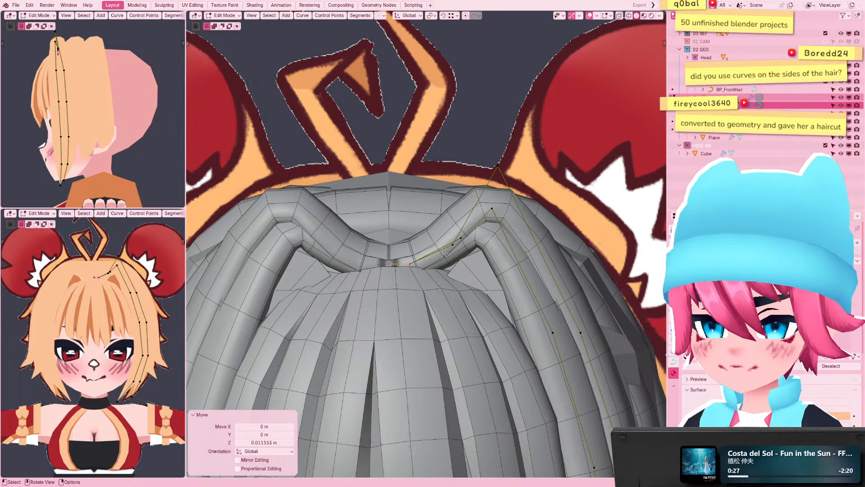
pyautogui.moveTo(468, 258); pyautogui.dragTo(468, 258)
pyautogui.press('g')
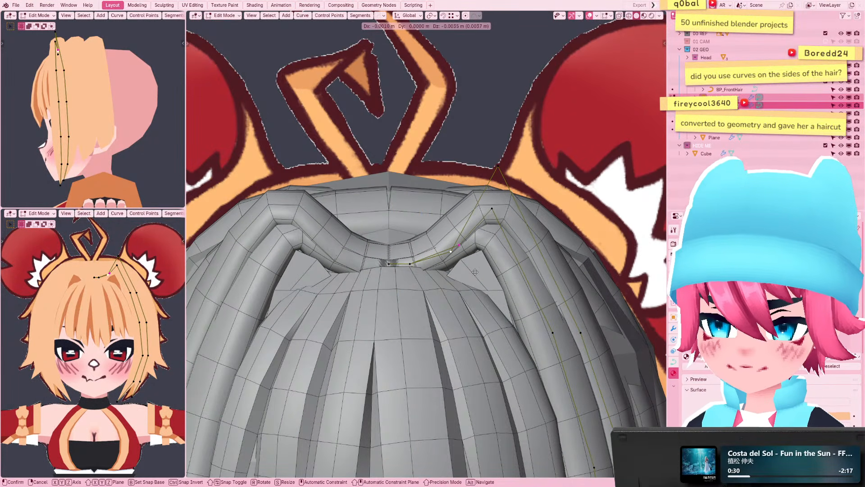
pyautogui.click(475, 271)
# Thicken the front strands' centre points by 1.238 with Shrink/Fatten, move them up, leave curve editing, and deselect the strands
pyautogui.moveTo(381, 256); pyautogui.dragTo(423, 278)
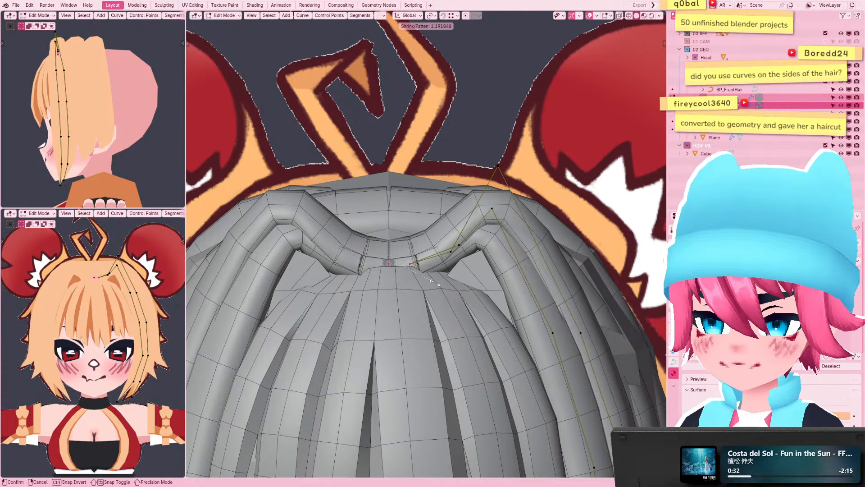
pyautogui.click(435, 281)
pyautogui.press('g')
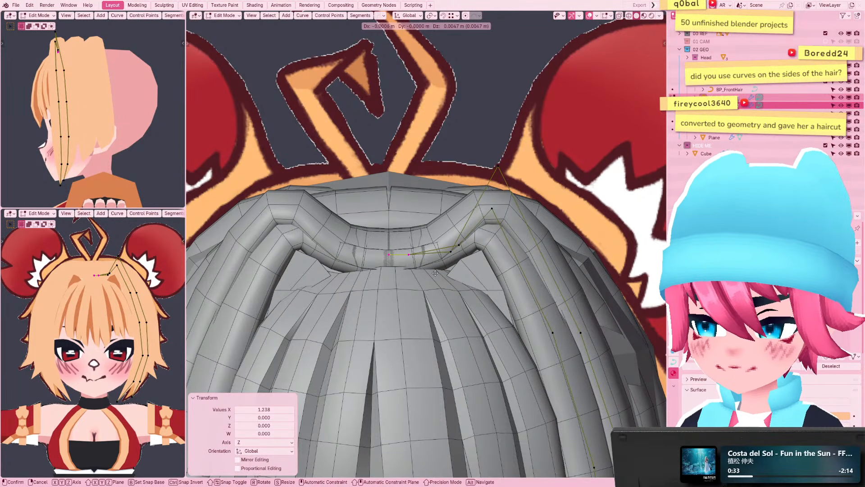
pyautogui.click(435, 272)
pyautogui.scroll(-6, 383, 280)
pyautogui.press('Tab')
pyautogui.hotkey('alt', 'a')
pyautogui.scroll(-2, 443, 284)
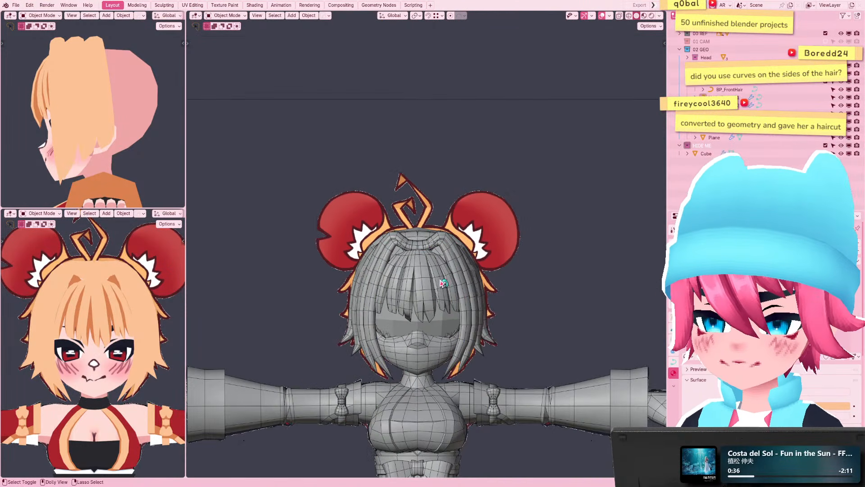
# Turn off the wireframe overlay, adjust both front strands' control points where they meet at the centre, and deselect the strands
pyautogui.hotkey('ctrl', 'w')
pyautogui.scroll(8, 427, 246)
pyautogui.click(406, 235)
pyautogui.press('Tab')
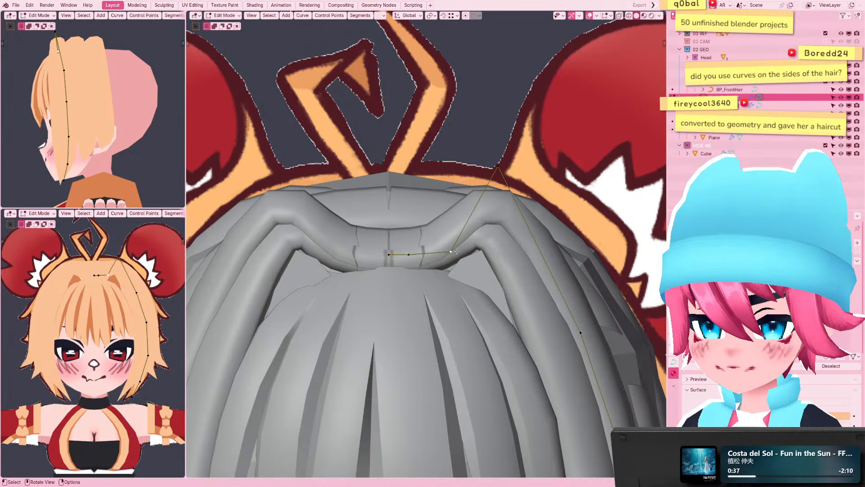
pyautogui.press('Tab')
pyautogui.keyDown('shift'); pyautogui.click(468, 252); pyautogui.keyUp('shift')
pyautogui.press('Tab')
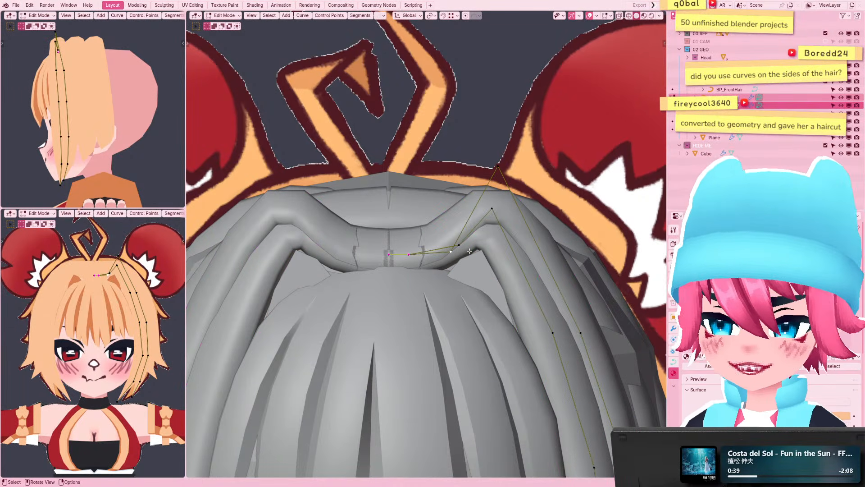
pyautogui.click(478, 269)
pyautogui.scroll(-6, 478, 270)
pyautogui.press('Tab')
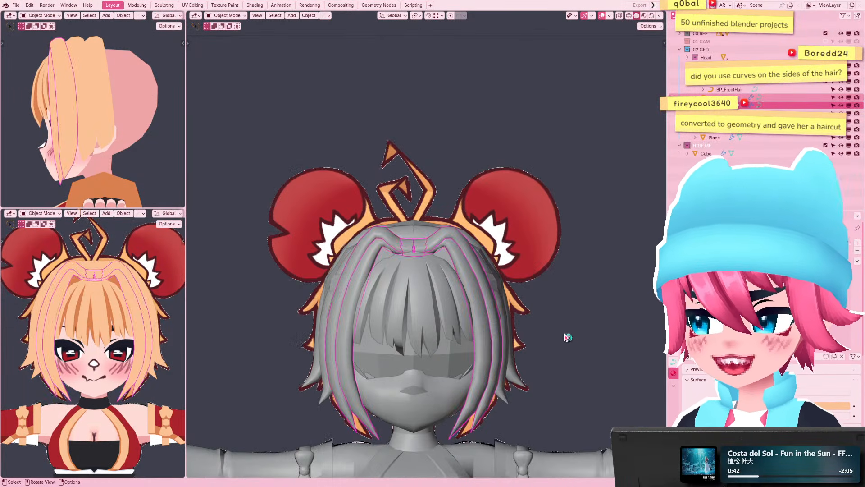
pyautogui.hotkey('alt', 'a')
# Thicken the outer side strand near its lower tip with Shrink/Fatten
pyautogui.scroll(-6, 472, 312)
pyautogui.scroll(5, 472, 312)
pyautogui.moveTo(472, 311); pyautogui.dragTo(383, 293, button='middle')
pyautogui.click(475, 332)
pyautogui.keyDown('shift'); pyautogui.moveTo(475, 333); pyautogui.dragTo(435, 342, button='middle'); pyautogui.keyUp('shift')
pyautogui.press('Tab')
pyautogui.scroll(4, 387, 319)
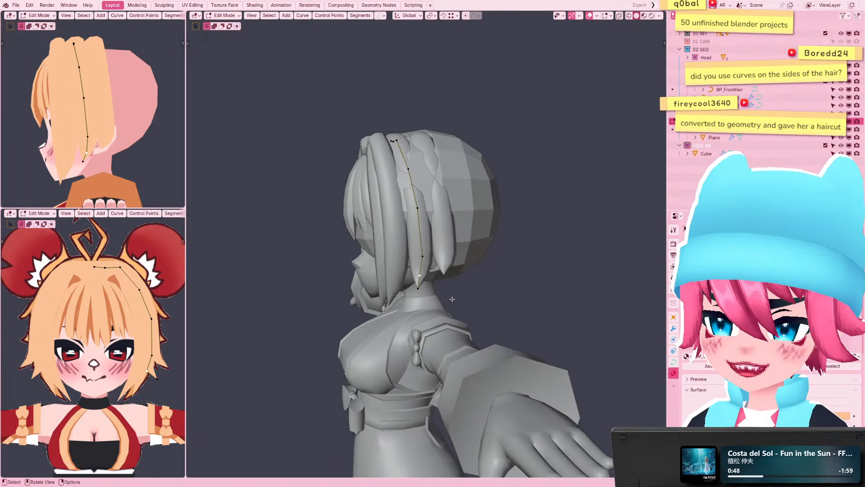
pyautogui.hotkey('alt', 's')
pyautogui.click(504, 302)
# Adjust the thickness of the rearmost side strand, leave curve editing, and deselect it
pyautogui.press('Tab')
pyautogui.click(454, 234)
pyautogui.press('Tab')
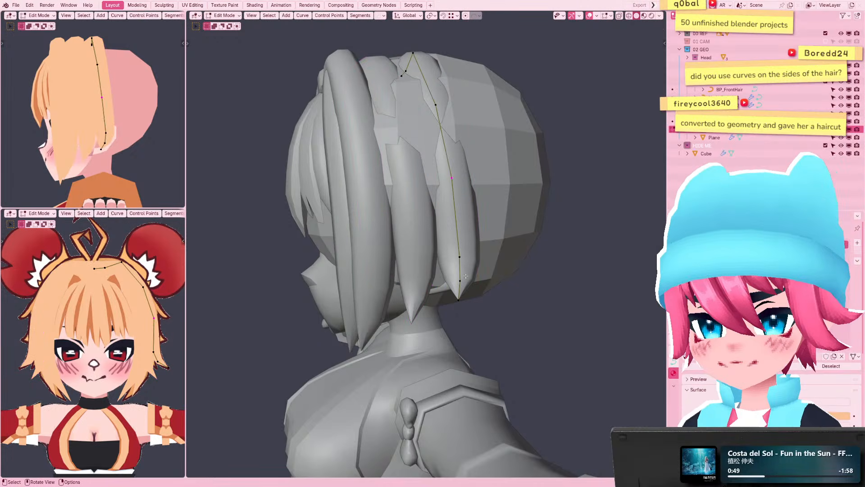
pyautogui.click(510, 279)
pyautogui.scroll(-5, 496, 274)
pyautogui.press('Tab')
pyautogui.moveTo(306, 245); pyautogui.dragTo(408, 246, button='middle')
pyautogui.click(409, 245)
pyautogui.scroll(7, 432, 266)
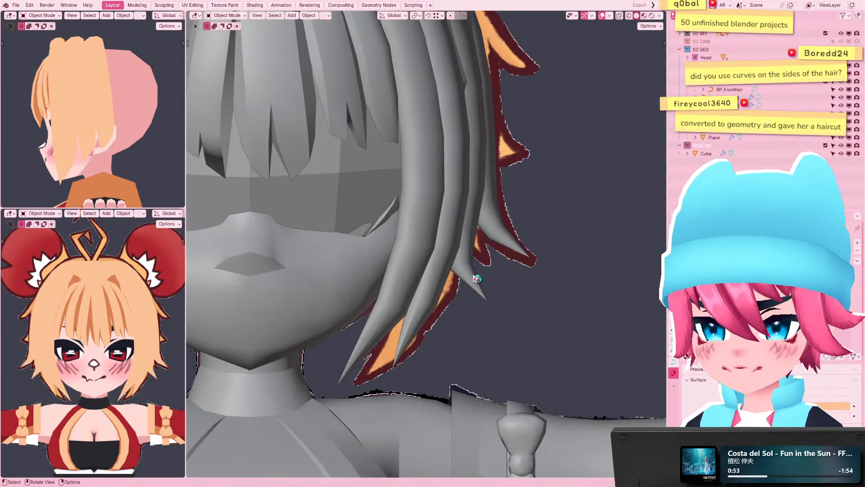
# Subdivide the lower end of the third side strand, reposition its new point and tip to curl outward, and leave curve editing
pyautogui.press('Tab')
pyautogui.keyDown('shift'); pyautogui.moveTo(476, 241); pyautogui.dragTo(556, 356); pyautogui.keyUp('shift')
pyautogui.press('F3')
pyautogui.click(563, 354)
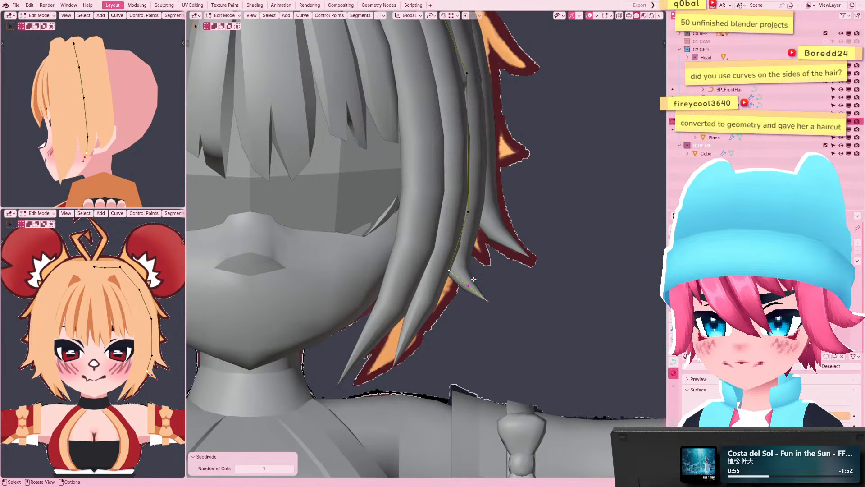
pyautogui.click(468, 287)
pyautogui.press('g')
pyautogui.click(465, 293)
pyautogui.press('g')
pyautogui.click(491, 295)
pyautogui.press('Tab')
# Subdivide the rearmost side strand's lower end, move the new point to curl the tip outward, and shift a point above outward 0.006 m
pyautogui.click(516, 248)
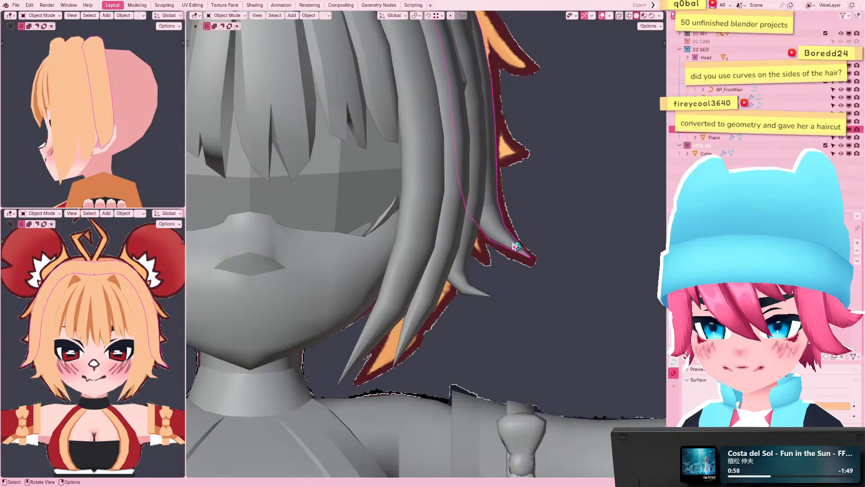
pyautogui.press('Tab')
pyautogui.moveTo(476, 200); pyautogui.dragTo(561, 289)
pyautogui.rightClick(561, 289)
pyautogui.click(600, 310)
pyautogui.press('g')
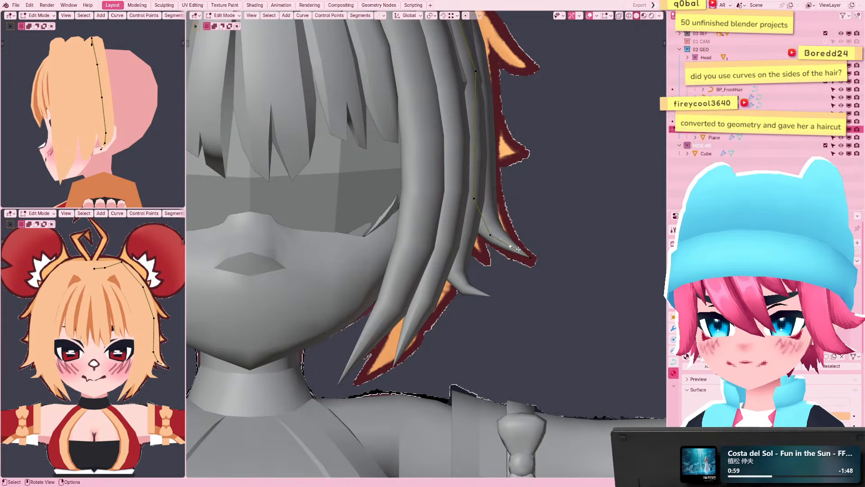
pyautogui.click(548, 260)
pyautogui.press('Tab')
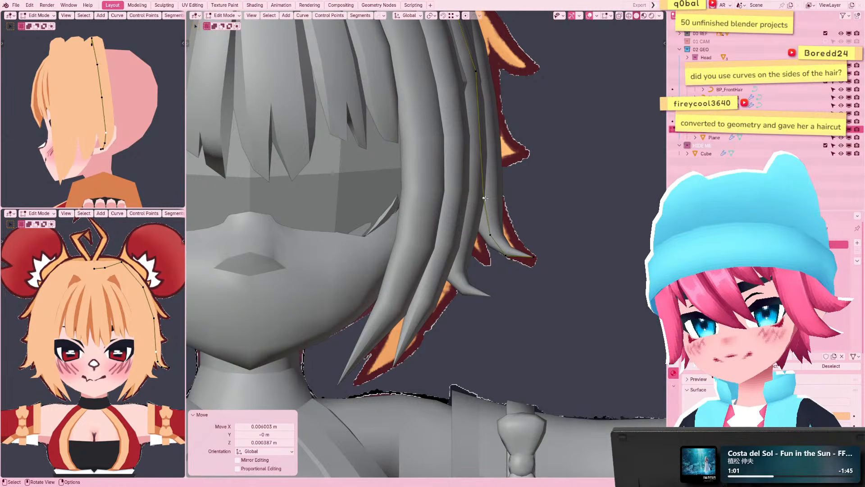
# Review the curled side strands from angled and side views, and save the file
pyautogui.press('KP_Decimal')
pyautogui.moveTo(513, 163)
pyautogui.mouseDown(button='middle')
pyautogui.moveTo(479, 286)
pyautogui.moveTo(300, 283)
pyautogui.moveTo(506, 288)
pyautogui.moveTo(446, 266)
pyautogui.moveTo(356, 268)
pyautogui.moveTo(450, 271)
pyautogui.mouseUp(button='middle')
pyautogui.scroll(10, 450, 270)
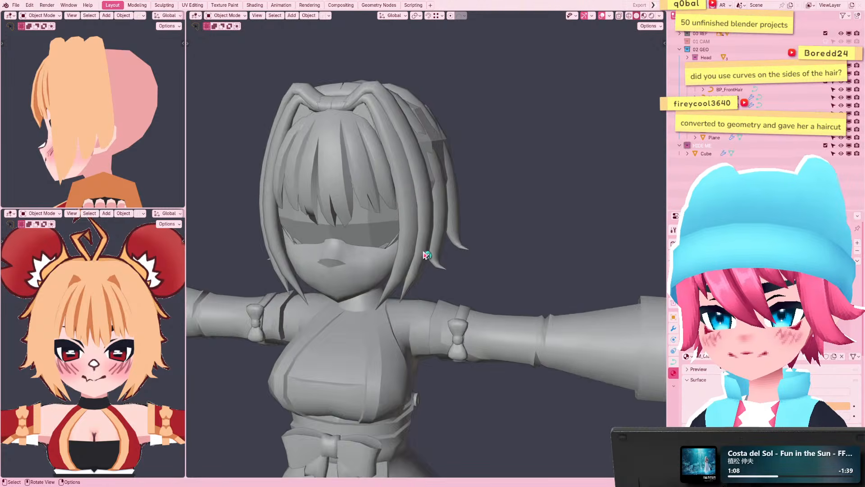
pyautogui.press('z')
pyautogui.click(499, 259)
pyautogui.hotkey('shift', 'alt', 'z')
pyautogui.scroll(-7, 428, 231)
pyautogui.moveTo(488, 246)
pyautogui.mouseDown(button='middle')
pyautogui.moveTo(456, 243)
pyautogui.moveTo(409, 220)
pyautogui.moveTo(453, 246)
pyautogui.mouseUp(button='middle')
pyautogui.hotkey('shift', 'alt', 'z')
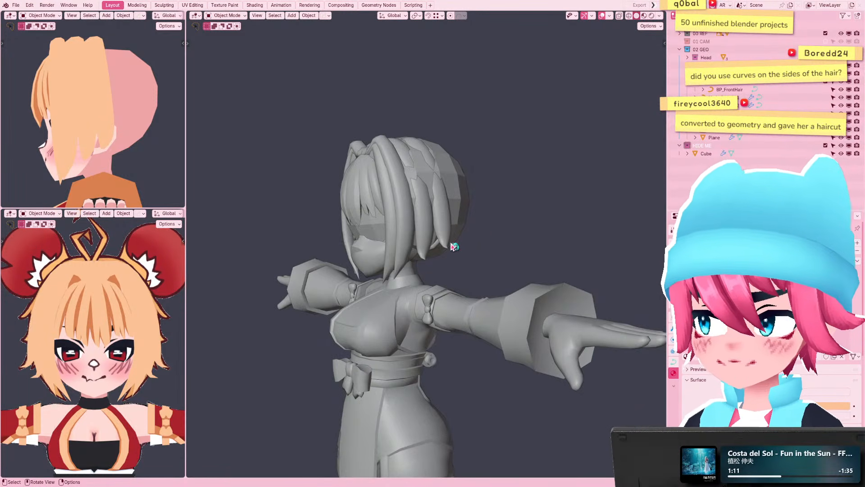
pyautogui.press('KP_3')
pyautogui.hotkey('ctrl', 's')
pyautogui.press('KP_1')
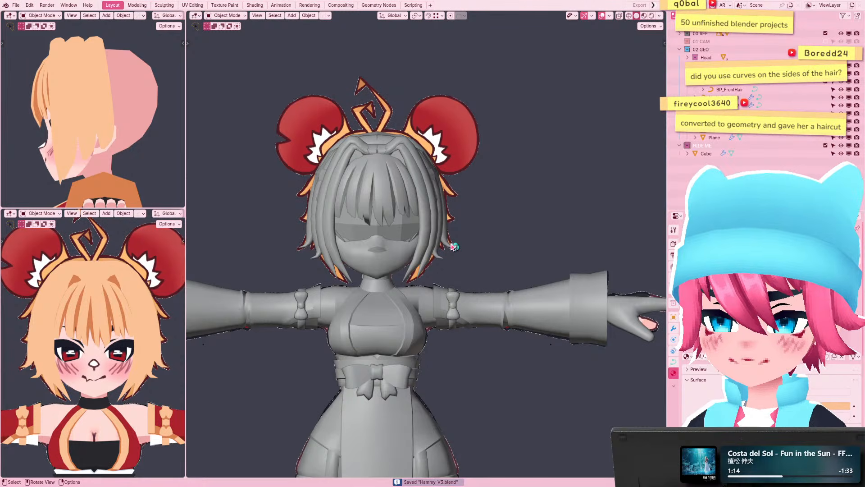
# Compare the strands with the reference in wireframe shading, adjust the second side strand's lower control point, and return to solid shading
pyautogui.scroll(4, 454, 246)
pyautogui.click(411, 283)
pyautogui.press('z')
pyautogui.click(386, 323)
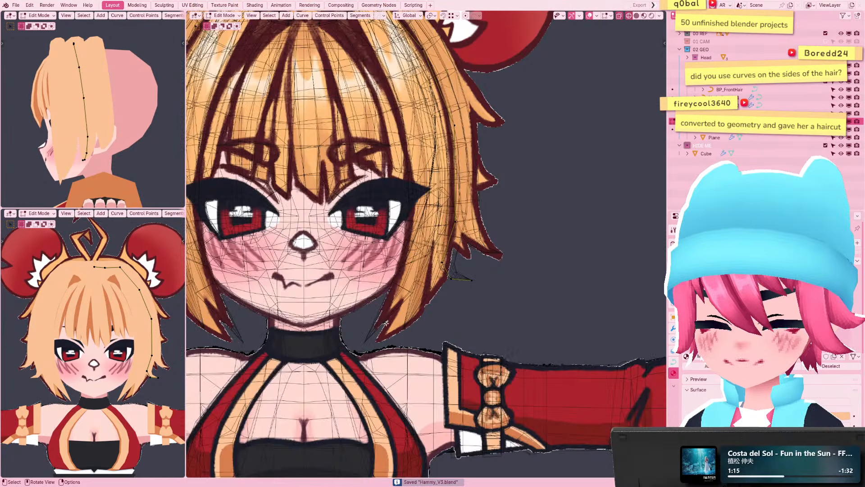
pyautogui.press('Tab')
pyautogui.click(410, 310)
pyautogui.press('Tab')
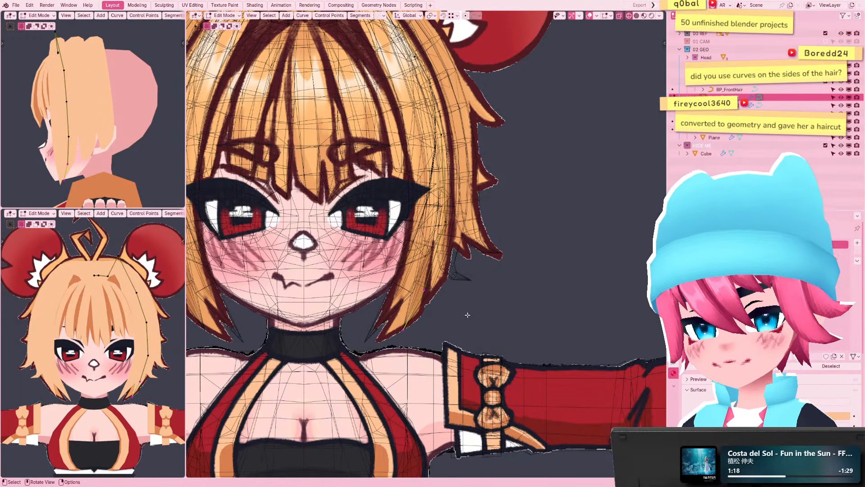
pyautogui.press('g')
pyautogui.click(425, 290)
pyautogui.press('z')
pyautogui.click(521, 304)
pyautogui.scroll(-5, 536, 248)
pyautogui.press('Tab')
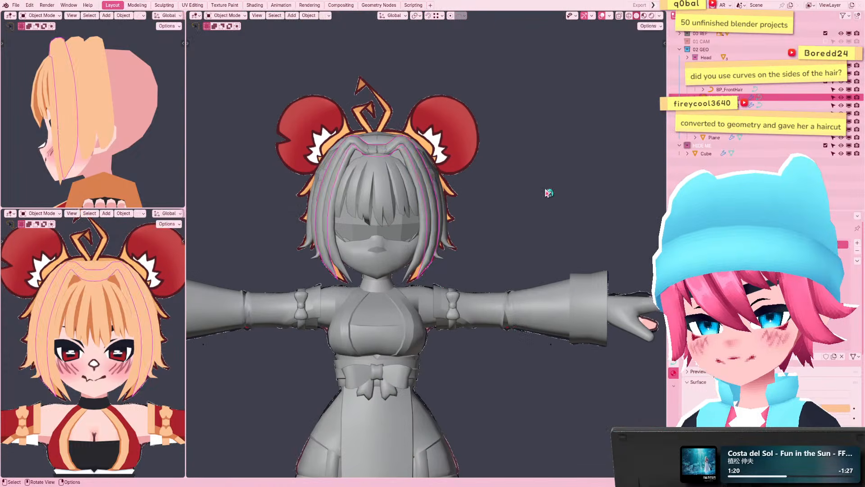
# Move the second side strand's lower control points backward 0.009 m along the Y axis
pyautogui.click(548, 193)
pyautogui.moveTo(549, 193)
pyautogui.mouseDown(button='middle')
pyautogui.moveTo(446, 248)
pyautogui.moveTo(400, 251)
pyautogui.moveTo(437, 249)
pyautogui.moveTo(409, 271)
pyautogui.mouseUp(button='middle')
pyautogui.click(406, 254)
pyautogui.press('Tab')
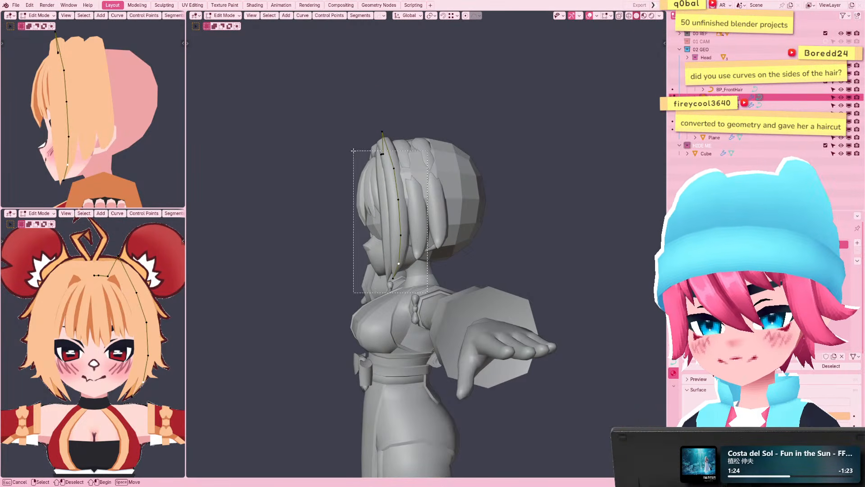
pyautogui.moveTo(365, 167); pyautogui.dragTo(365, 166)
pyautogui.press('g')
pyautogui.moveTo(388, 192); pyautogui.dragTo(420, 213, button='middle')
pyautogui.rightClick(426, 213)
pyautogui.press('g')
pyautogui.middleClick(423, 213)
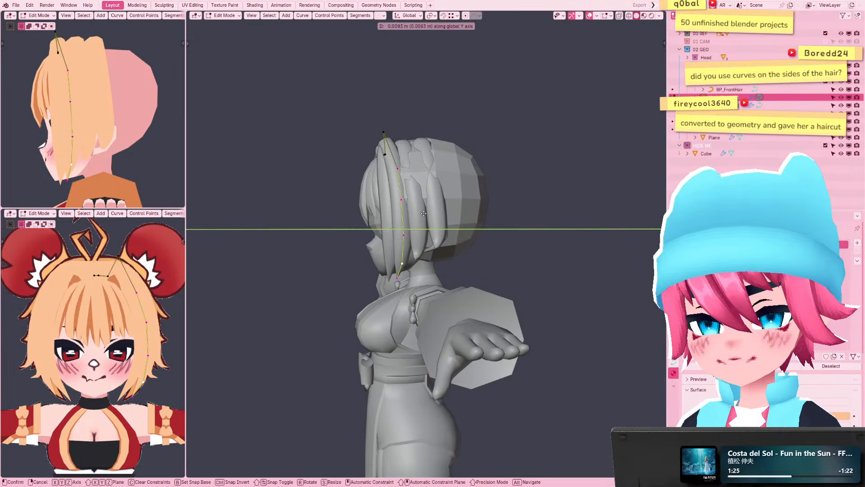
pyautogui.click(424, 214)
pyautogui.press('KP_1')
pyautogui.press('g')
pyautogui.press('x')
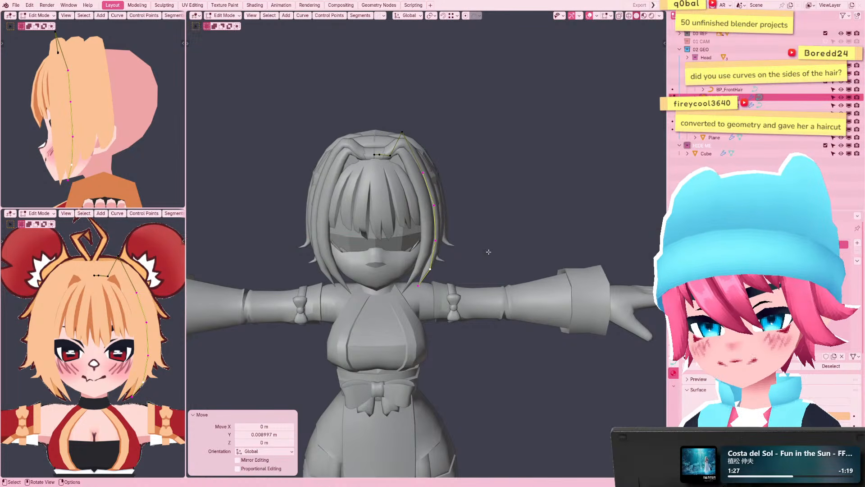
pyautogui.rightClick(489, 251)
# Leave curve editing, deselect the strand, and review the overall hair silhouette from a distance
pyautogui.press('Tab')
pyautogui.moveTo(496, 204); pyautogui.dragTo(522, 248, button='middle')
pyautogui.click(593, 271)
pyautogui.scroll(-5, 525, 247)
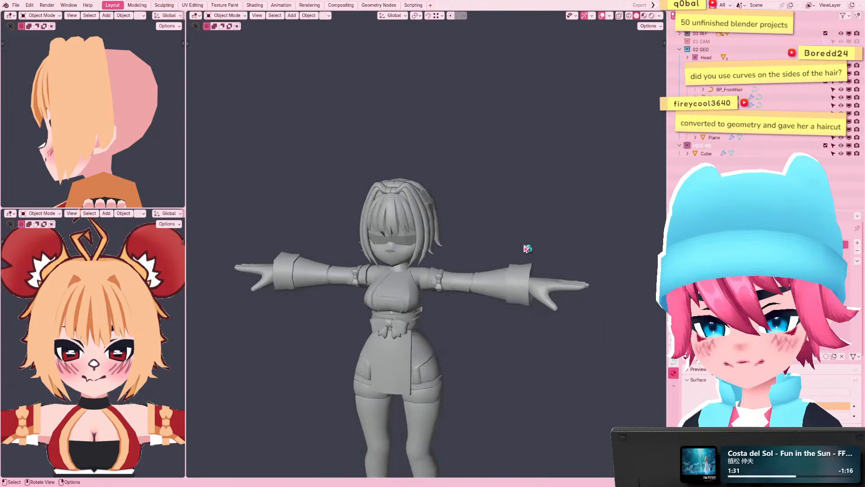
pyautogui.moveTo(456, 247)
pyautogui.mouseDown(button='middle')
pyautogui.moveTo(465, 250)
pyautogui.moveTo(444, 248)
pyautogui.mouseUp(button='middle')
pyautogui.scroll(5, 445, 247)
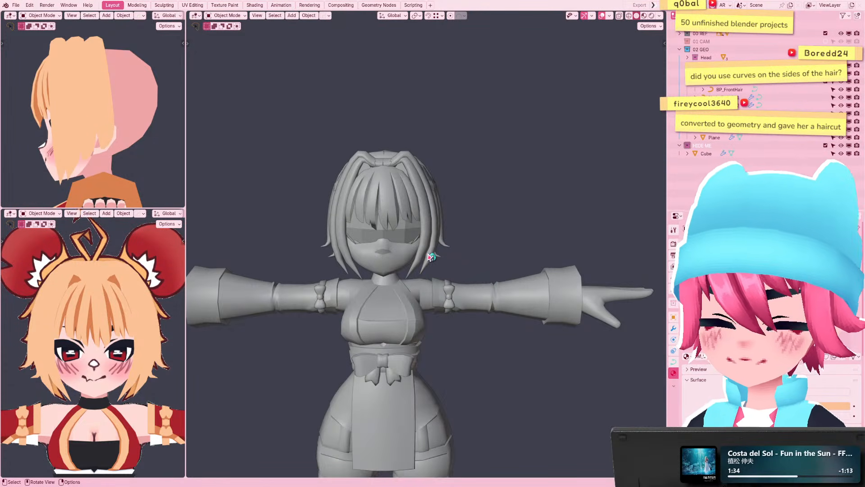
# Move the third side strand's tip down and inward in front view, and shift a lower control point outward 0.0114 m along X
pyautogui.press('KP_1')
pyautogui.scroll(5, 431, 255)
pyautogui.click(417, 280)
pyautogui.click(464, 274)
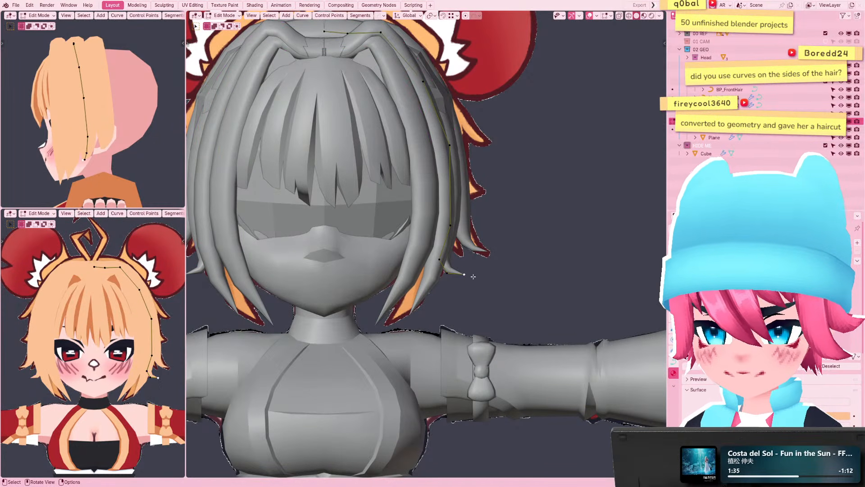
pyautogui.press('g')
pyautogui.click(438, 293)
pyautogui.click(445, 259)
pyautogui.press('g')
pyautogui.click(451, 260)
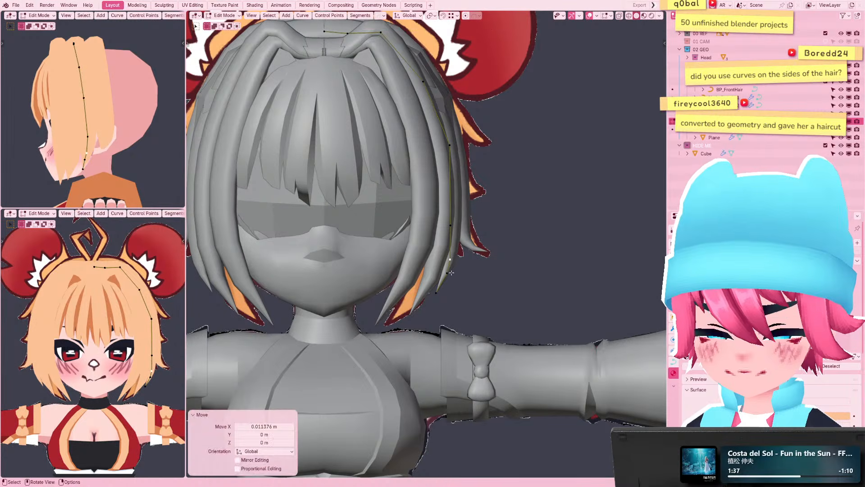
# Fine-tune the third side strand's two lowest control points so its tip curves inward, and leave curve editing
pyautogui.click(448, 274)
pyautogui.press('g')
pyautogui.click(446, 274)
pyautogui.click(437, 300)
pyautogui.press('g')
pyautogui.click(431, 297)
pyautogui.press('Tab')
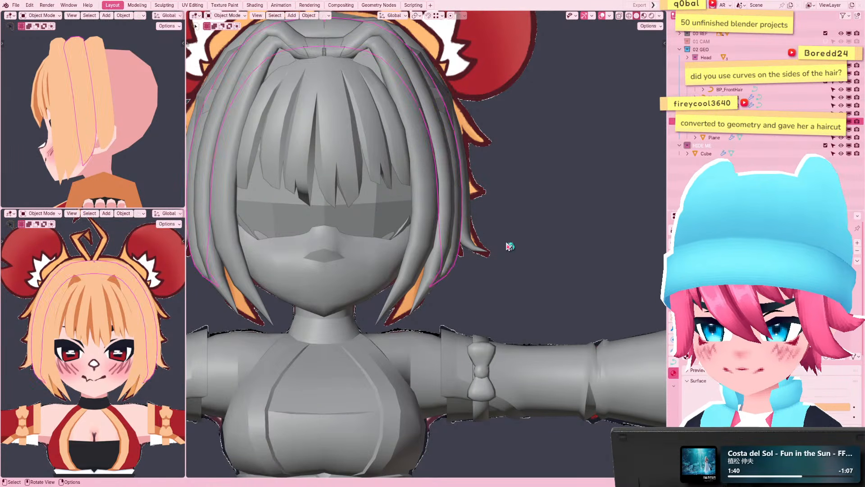
# Show the wireframe overlay and move the third side strand's lower control point backward 0.0013 m along Y in side view
pyautogui.scroll(-4, 512, 258)
pyautogui.press('z')
pyautogui.scroll(-1, 480, 263)
pyautogui.moveTo(479, 263)
pyautogui.mouseDown(button='middle')
pyautogui.moveTo(377, 265)
pyautogui.moveTo(397, 275)
pyautogui.mouseUp(button='middle')
pyautogui.press('z')
pyautogui.scroll(5, 395, 279)
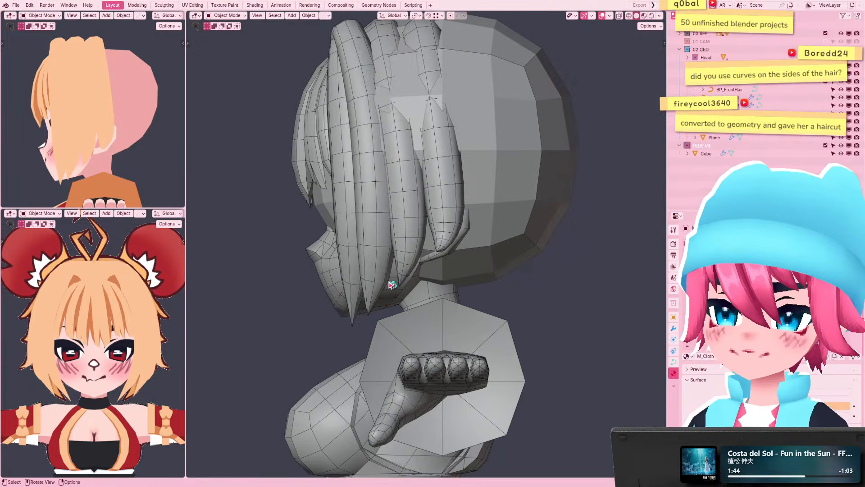
pyautogui.click(373, 283)
pyautogui.click(400, 287)
pyautogui.press('g')
pyautogui.press('y')
pyautogui.click(399, 287)
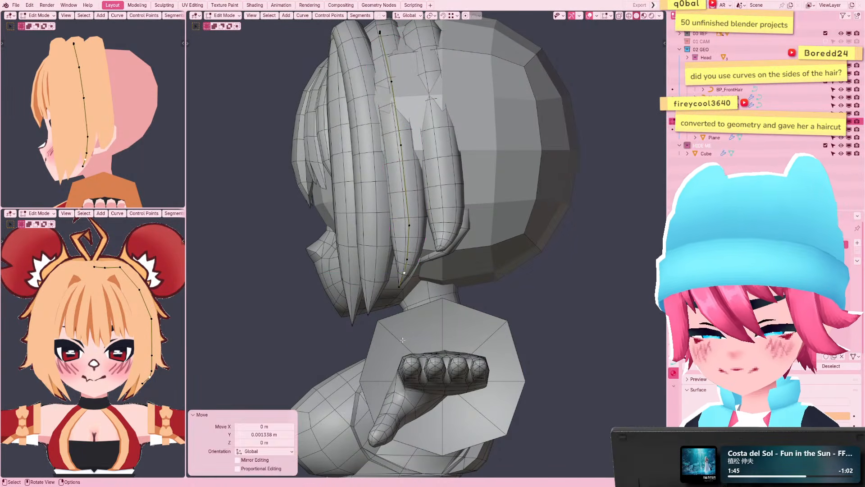
pyautogui.press('Tab')
# Edit the two frontmost side strands together and subdivide their lowest segments
pyautogui.click(381, 294)
pyautogui.press('Tab')
pyautogui.press('Tab')
pyautogui.keyDown('shift'); pyautogui.click(353, 309); pyautogui.keyUp('shift')
pyautogui.press('Tab')
pyautogui.moveTo(401, 267); pyautogui.dragTo(290, 367)
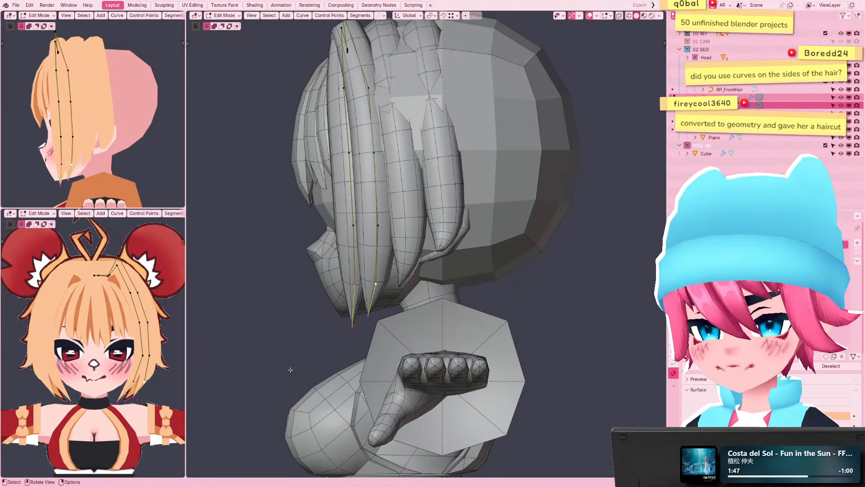
pyautogui.press('F3')
pyautogui.click(455, 332)
# Move the new lower point of each front side strand along Y, and shift the frontmost tip forward 0.0057 m
pyautogui.click(371, 304)
pyautogui.press('g')
pyautogui.press('y')
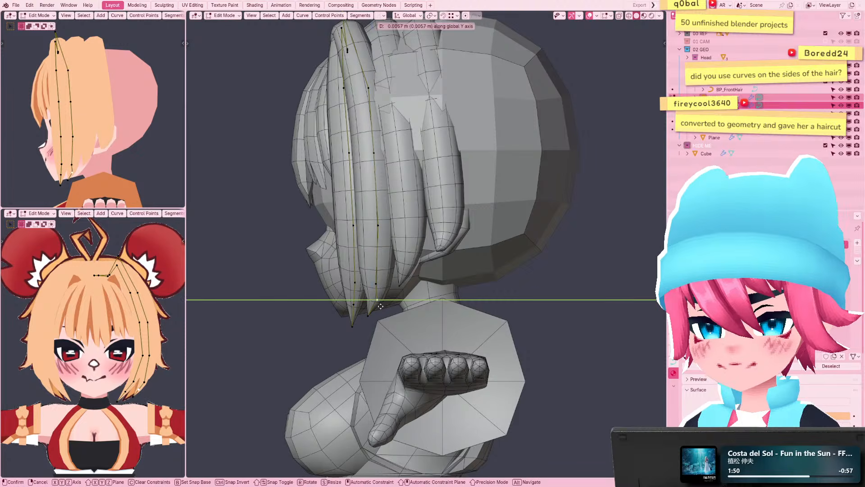
pyautogui.click(376, 310)
pyautogui.click(355, 308)
pyautogui.press('g')
pyautogui.press('y')
pyautogui.click(358, 310)
pyautogui.click(354, 327)
pyautogui.press('g')
pyautogui.press('y')
pyautogui.click(349, 328)
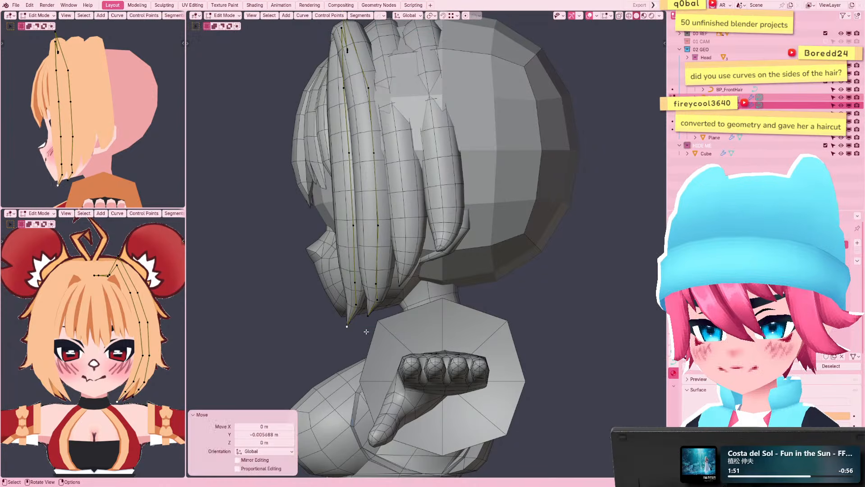
# Adjust the points above the front side strands' tips along Y, shifting the second strand's point backward 0.004 m, and leave curve editing
pyautogui.click(352, 291)
pyautogui.press('g')
pyautogui.press('y')
pyautogui.click(374, 291)
pyautogui.click(375, 285)
pyautogui.press('g')
pyautogui.press('y')
pyautogui.click(379, 286)
pyautogui.scroll(-7, 388, 284)
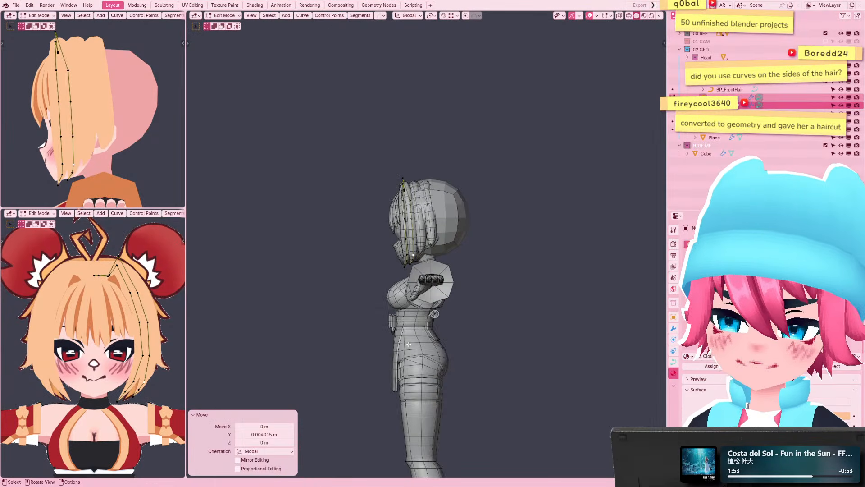
pyautogui.press('Tab')
# Inspect the reshaped front side strands from an angle without the wireframe overlay, and return to the wireframed side view
pyautogui.press('z')
pyautogui.click(470, 360)
pyautogui.moveTo(470, 360); pyautogui.dragTo(416, 243, button='middle')
pyautogui.scroll(5, 408, 259)
pyautogui.press('z')
pyautogui.click(412, 302)
pyautogui.press('KP_3')
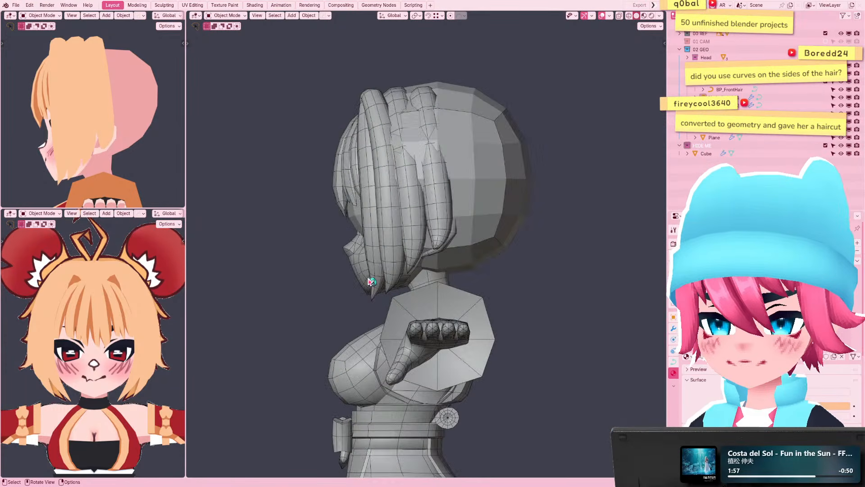
# Edit the frontmost side strand's curve and show the control point's Transform values in the sidebar with the Workspace section collapsed
pyautogui.scroll(5, 383, 301)
pyautogui.click(370, 313)
pyautogui.click(349, 318)
pyautogui.keyDown('shift'); pyautogui.moveTo(282, 344); pyautogui.dragTo(364, 315, button='middle'); pyautogui.keyUp('shift')
pyautogui.click(363, 315)
pyautogui.click(387, 321)
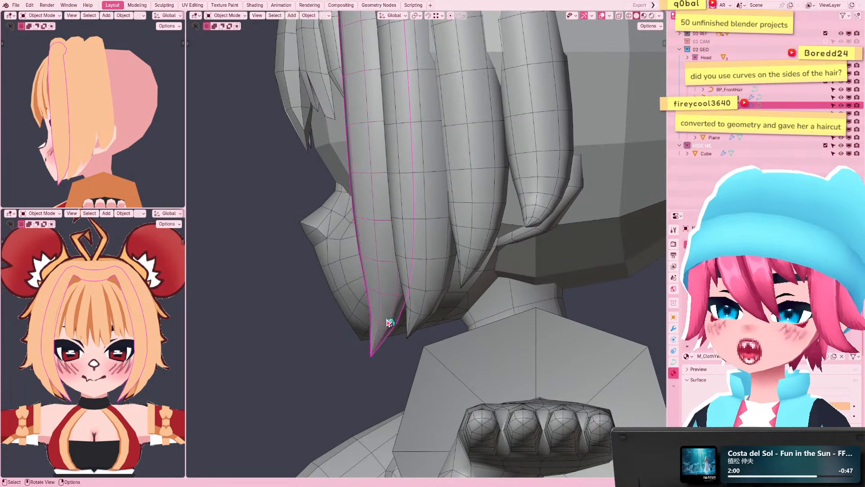
pyautogui.press('Tab')
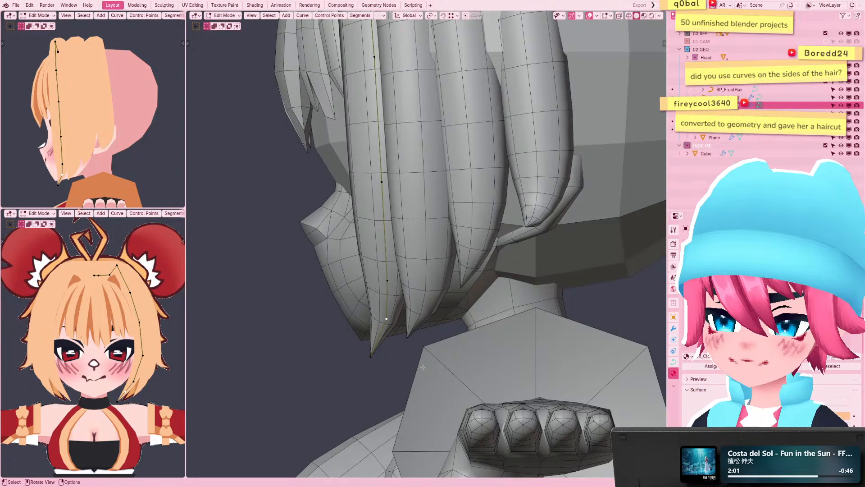
pyautogui.press('n')
pyautogui.click(661, 60)
pyautogui.click(626, 75)
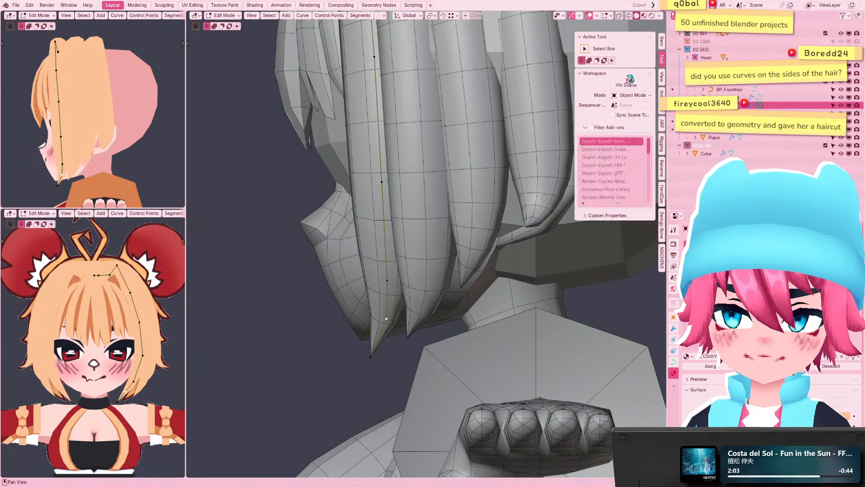
pyautogui.click(626, 75)
pyautogui.click(616, 86)
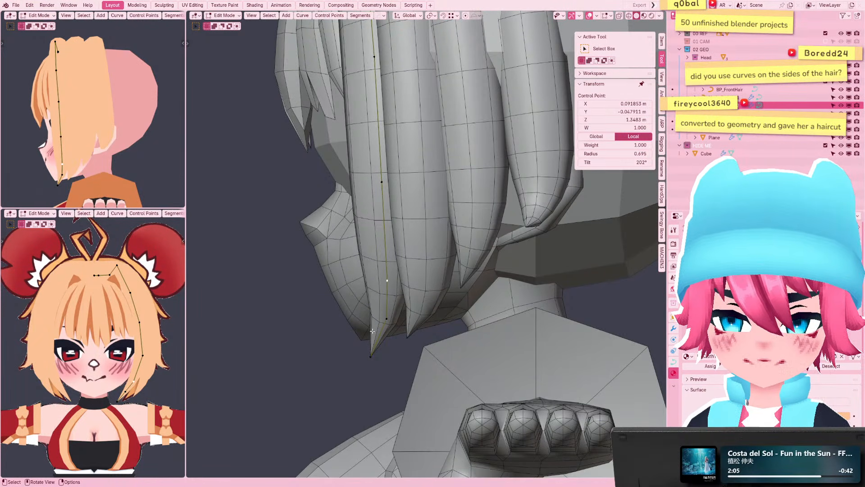
# Compare the radius values of the lower control points on the two frontmost side strands
pyautogui.click(384, 319)
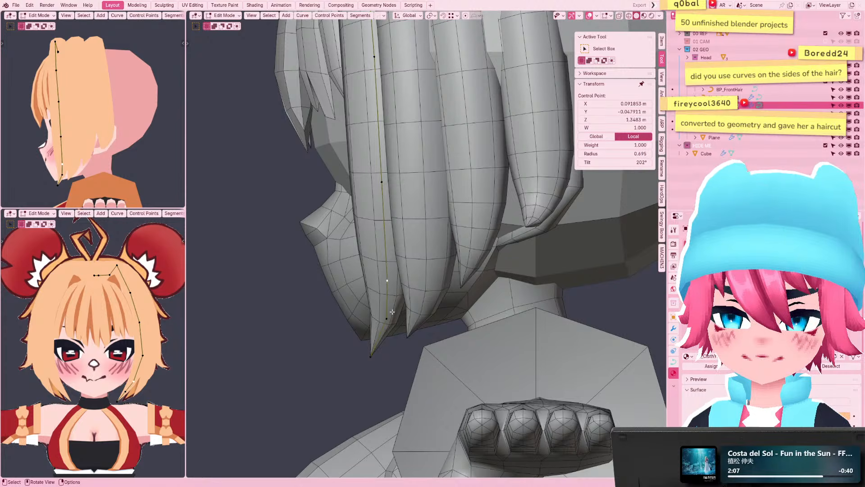
pyautogui.click(435, 311)
pyautogui.click(426, 311)
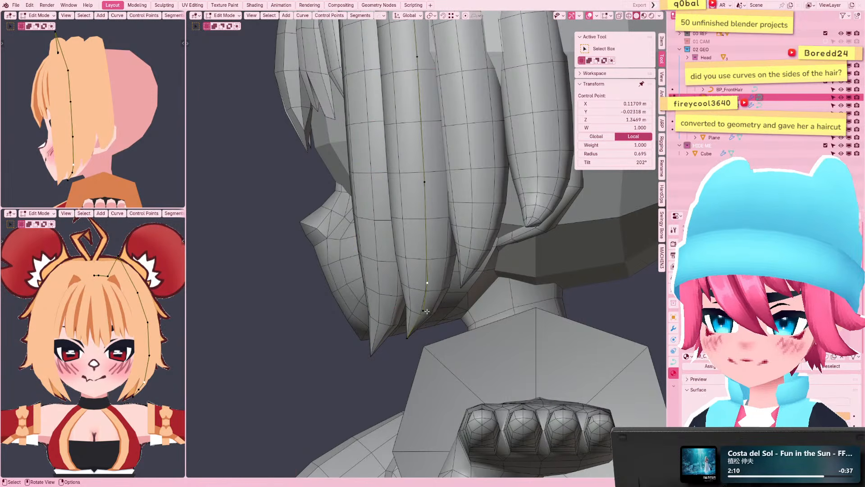
pyautogui.click(435, 309)
# Move the frontmost side strand's lower control point forward along Y to about -0.053 m, leave curve editing, and deselect the strand
pyautogui.click(386, 319)
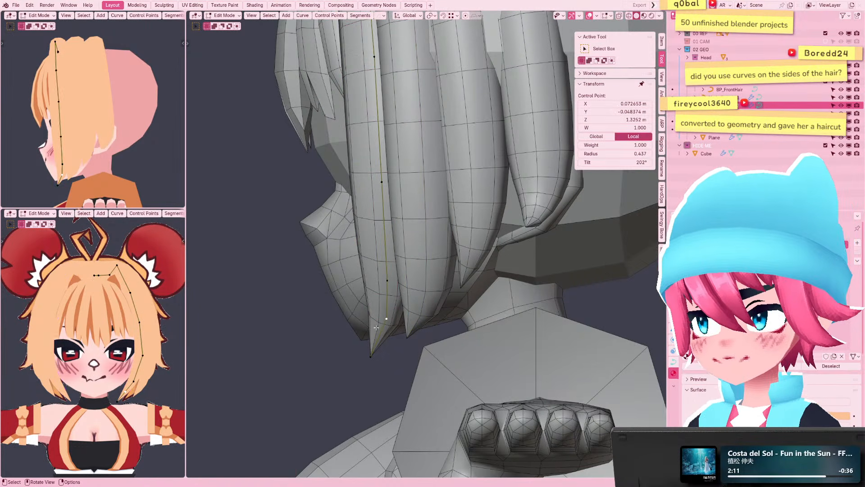
pyautogui.press('g')
pyautogui.press('y')
pyautogui.click(396, 329)
pyautogui.press('Tab')
pyautogui.scroll(-8, 399, 327)
pyautogui.moveTo(433, 288); pyautogui.dragTo(560, 262, button='middle')
pyautogui.click(508, 259)
# Raise the frontmost side strand's tip control point about 0.005 m along Z in the front view and leave curve editing
pyautogui.press('KP_1')
pyautogui.scroll(7, 380, 295)
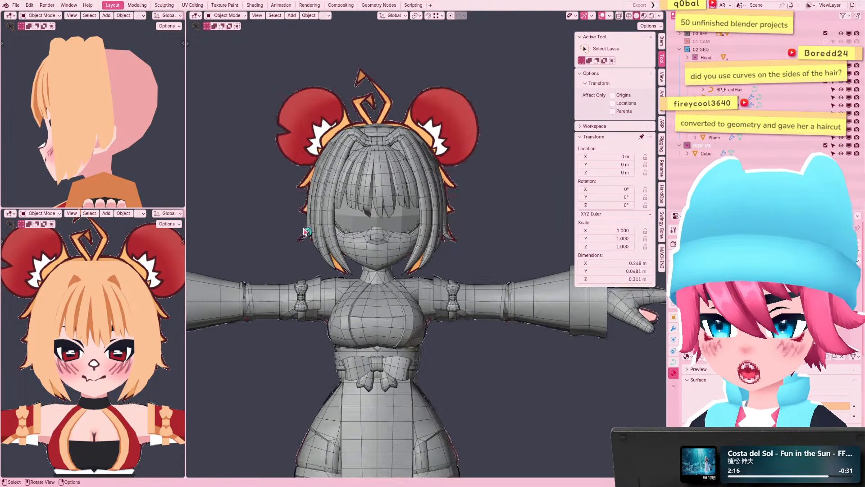
pyautogui.click(206, 269)
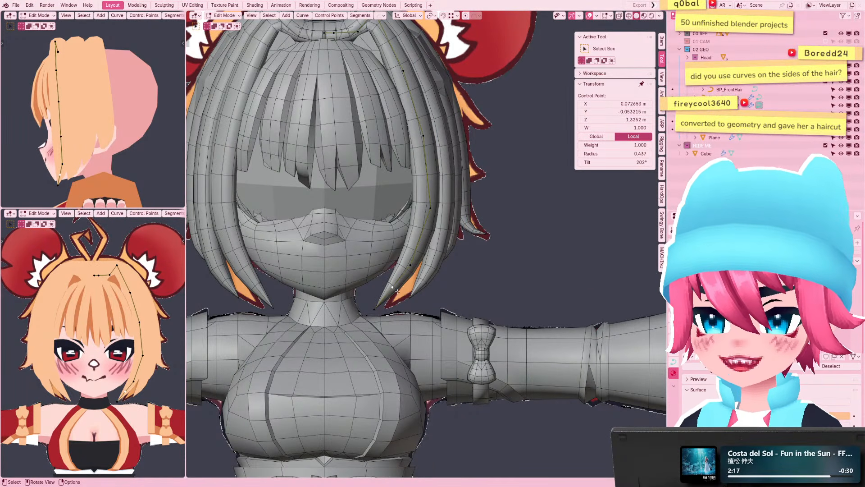
pyautogui.click(375, 309)
pyautogui.press('g')
pyautogui.press('z')
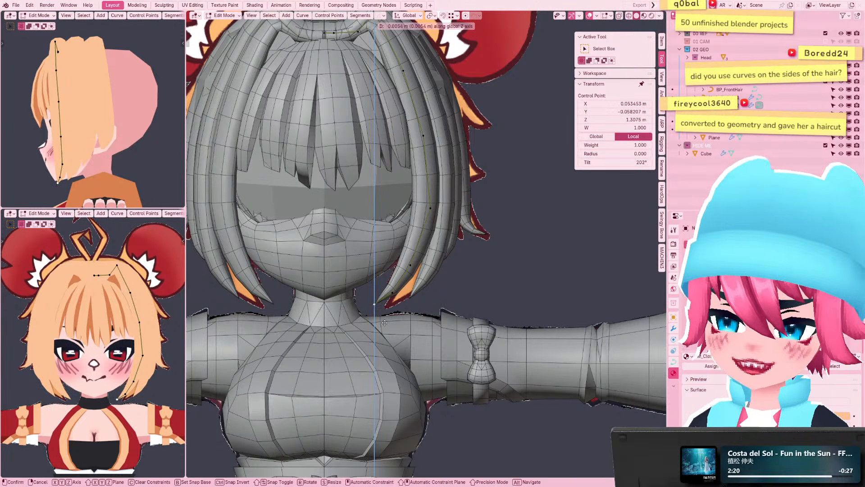
pyautogui.click(385, 323)
pyautogui.scroll(-7, 426, 349)
pyautogui.press('Tab')
# Edit the second side strand's curve and nudge its lower end slightly along X by about 0.0007 m in the front view
pyautogui.click(430, 338)
pyautogui.scroll(7, 432, 281)
pyautogui.click(431, 277)
pyautogui.press('Tab')
pyautogui.click(428, 264)
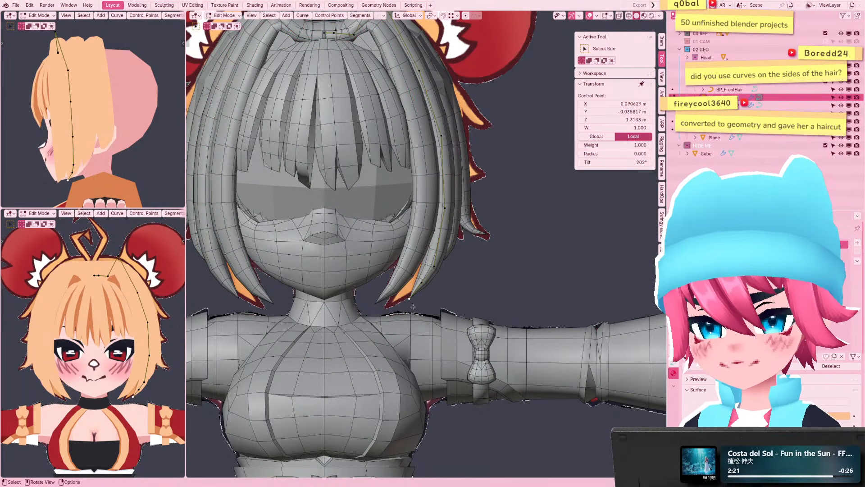
pyautogui.press('g')
pyautogui.click(414, 302)
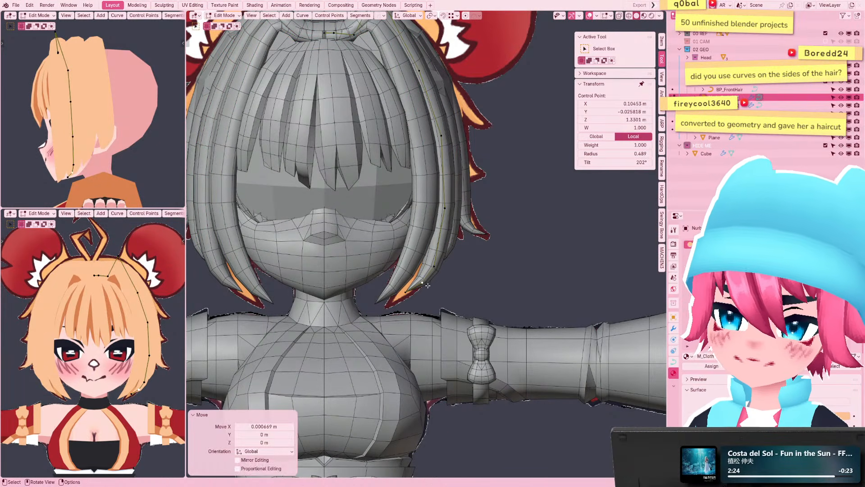
pyautogui.press('Tab')
# Inspect the side strands in textured and solid shading, from the front and from an angle
pyautogui.scroll(-6, 441, 295)
pyautogui.scroll(5, 451, 284)
pyautogui.scroll(-5, 467, 265)
pyautogui.press('z')
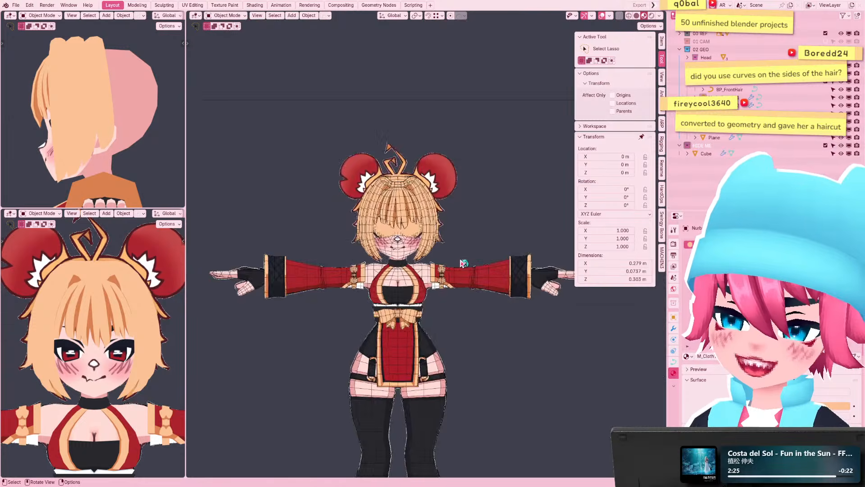
pyautogui.moveTo(463, 262)
pyautogui.mouseDown(button='middle')
pyautogui.moveTo(440, 274)
pyautogui.moveTo(363, 276)
pyautogui.moveTo(508, 271)
pyautogui.moveTo(382, 272)
pyautogui.moveTo(446, 282)
pyautogui.moveTo(402, 264)
pyautogui.moveTo(455, 297)
pyautogui.moveTo(432, 315)
pyautogui.moveTo(451, 337)
pyautogui.mouseUp(button='middle')
pyautogui.press('z')
pyautogui.scroll(5, 382, 272)
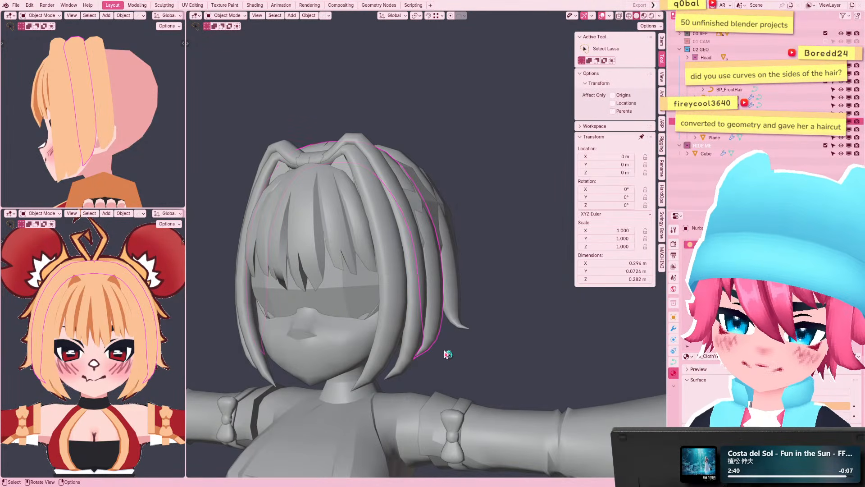
# Edit the third side strand in the front view and move the control point above its curled end outward about 0.006 m along X
pyautogui.press('Tab')
pyautogui.press('KP_1')
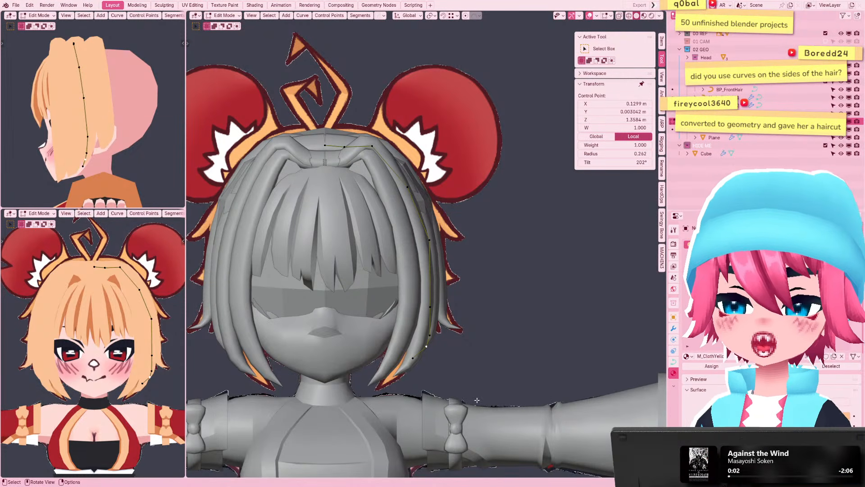
pyautogui.click(432, 308)
pyautogui.press('g')
pyautogui.press('x')
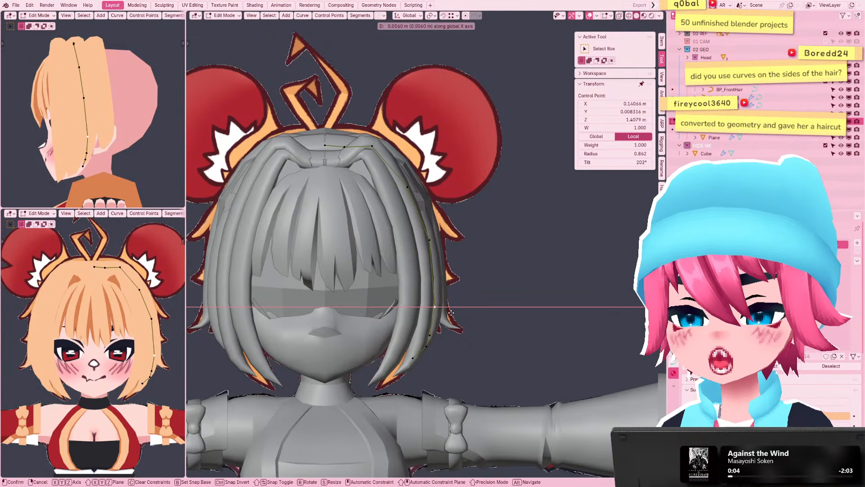
pyautogui.click(436, 309)
# Shift the third strand's lower control point about -0.007 m in X and -0.004 m in Z, and its last two points about 0.004 m outward
pyautogui.click(433, 346)
pyautogui.press('g')
pyautogui.click(425, 355)
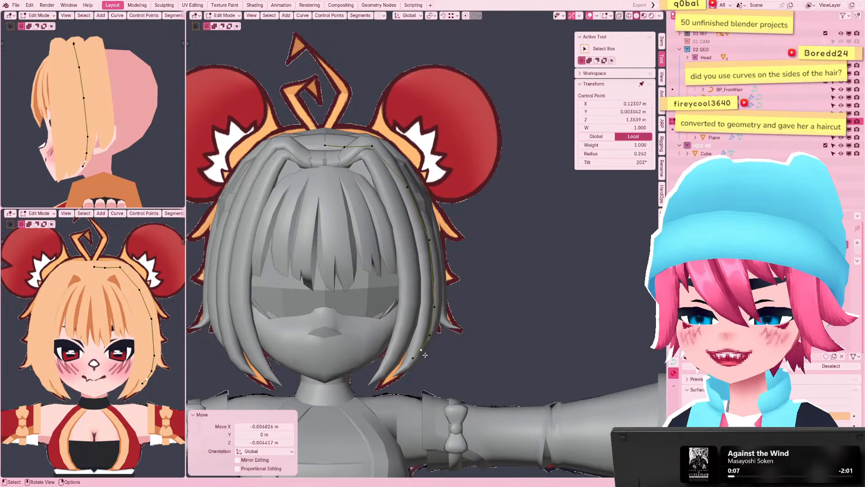
pyautogui.moveTo(438, 374); pyautogui.dragTo(438, 374)
pyautogui.press('g')
pyautogui.click(447, 363)
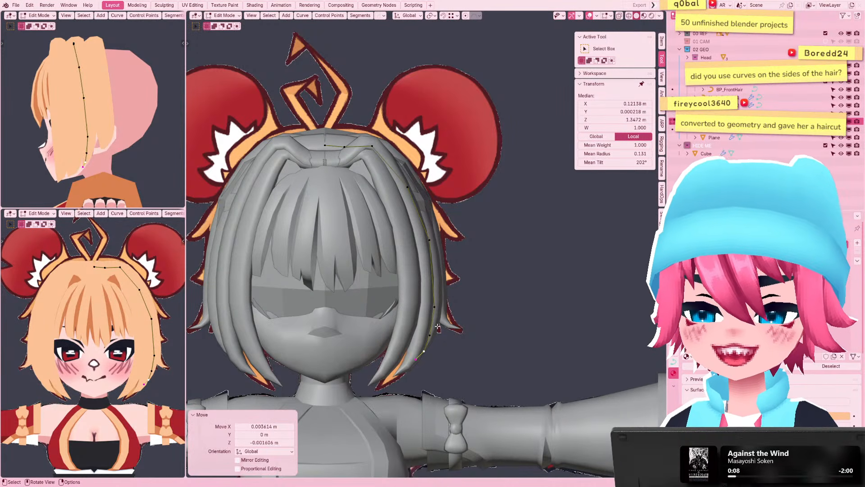
# Fine-tune the third strand's lower control points, shifting the one near the tip about 0.002 m outward, and leave curve editing
pyautogui.click(433, 338)
pyautogui.press('g')
pyautogui.click(434, 337)
pyautogui.click(428, 353)
pyautogui.press('g')
pyautogui.click(429, 353)
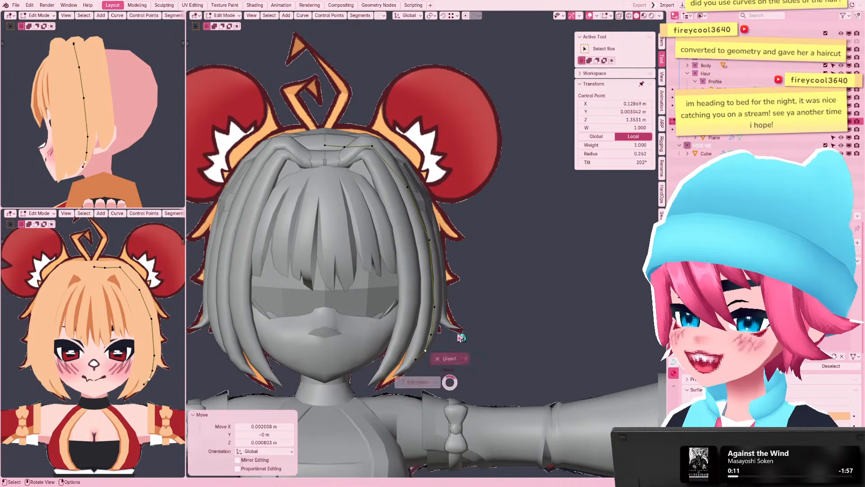
pyautogui.press('Tab')
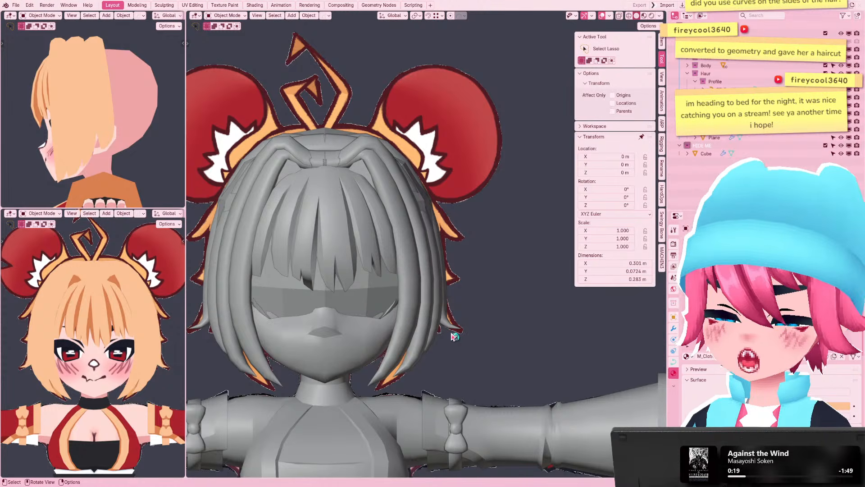
# Inspect the side strands' curved ends from an angled view, both up close and on the whole character
pyautogui.keyDown('shift'); pyautogui.moveTo(438, 349); pyautogui.dragTo(472, 318, button='middle'); pyautogui.keyUp('shift')
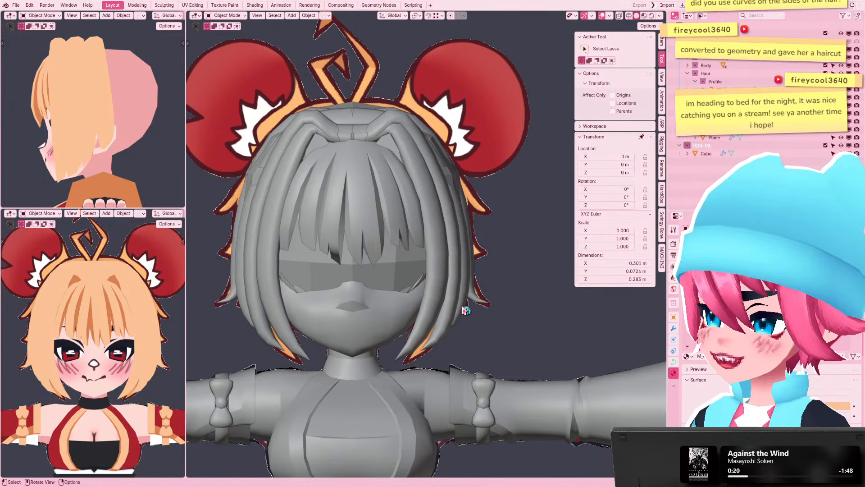
pyautogui.scroll(-6, 510, 336)
pyautogui.moveTo(505, 331); pyautogui.dragTo(426, 310, button='middle')
pyautogui.scroll(5, 444, 308)
pyautogui.click(448, 311)
pyautogui.click(472, 323)
pyautogui.scroll(-6, 432, 315)
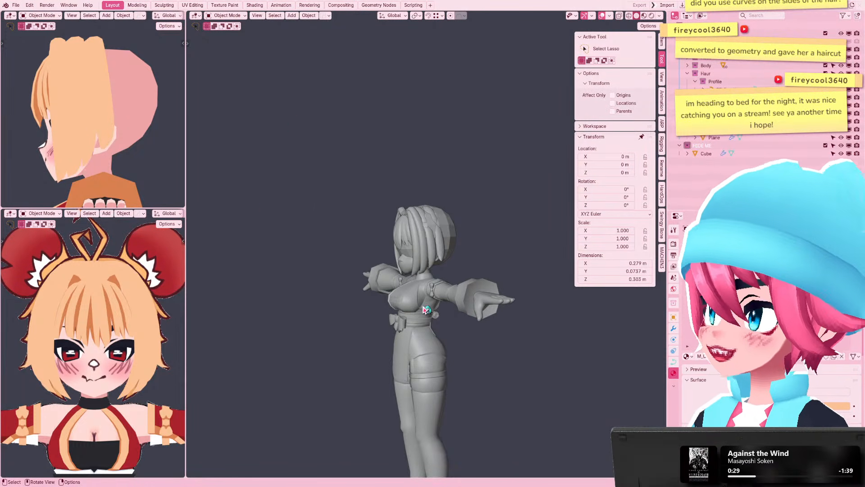
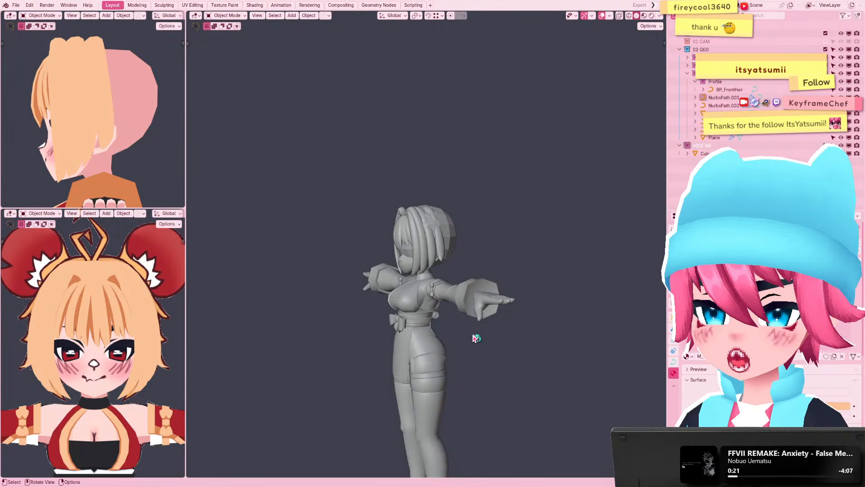
# Check the hair from the front in textured shading, and examine its layering from an angle in solid shading
pyautogui.scroll(4, 455, 250)
pyautogui.moveTo(440, 243)
pyautogui.mouseDown(button='middle')
pyautogui.moveTo(505, 234)
pyautogui.moveTo(466, 249)
pyautogui.mouseUp(button='middle')
pyautogui.press('z')
pyautogui.click(469, 250)
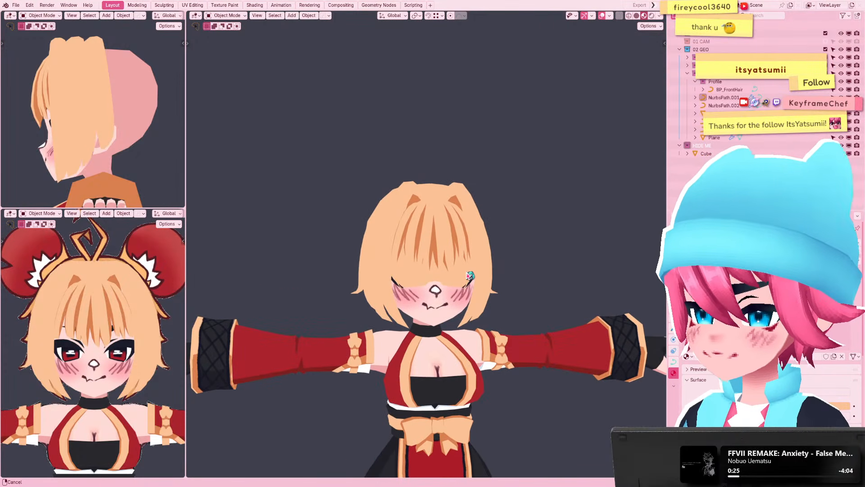
pyautogui.press('z')
pyautogui.click(527, 295)
pyautogui.moveTo(527, 296)
pyautogui.mouseDown(button='middle')
pyautogui.moveTo(459, 293)
pyautogui.moveTo(484, 285)
pyautogui.moveTo(554, 313)
pyautogui.moveTo(472, 298)
pyautogui.mouseUp(button='middle')
pyautogui.moveTo(363, 288)
pyautogui.mouseDown(button='middle')
pyautogui.moveTo(450, 291)
pyautogui.moveTo(421, 277)
pyautogui.moveTo(444, 314)
pyautogui.mouseUp(button='middle')
pyautogui.moveTo(515, 281)
pyautogui.mouseDown()
pyautogui.moveTo(435, 334)
pyautogui.moveTo(518, 295)
pyautogui.mouseUp()
pyautogui.moveTo(533, 270)
pyautogui.mouseDown()
pyautogui.moveTo(545, 322)
pyautogui.moveTo(546, 288)
pyautogui.mouseUp()
pyautogui.moveTo(531, 274); pyautogui.dragTo(550, 275)
pyautogui.moveTo(545, 282); pyautogui.dragTo(533, 283)
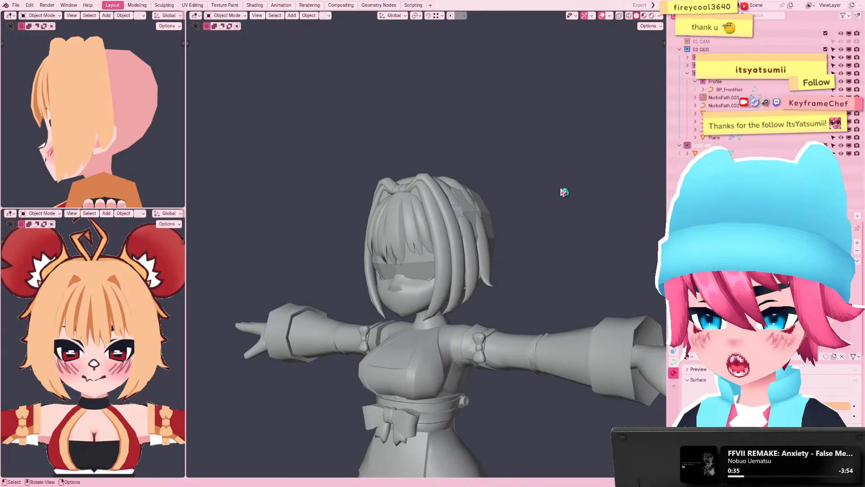
# Edit the third side strand's curve and shift its upper control point along X from an elevated view
pyautogui.moveTo(521, 283); pyautogui.dragTo(475, 238, button='middle')
pyautogui.press('Tab')
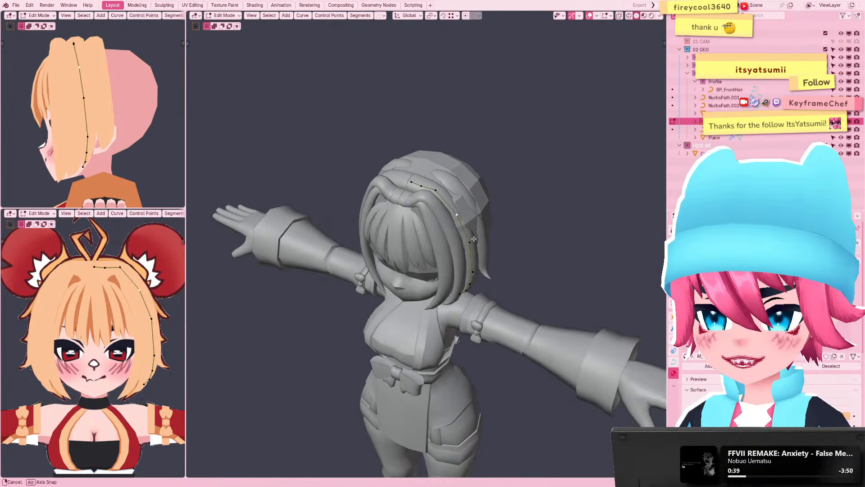
pyautogui.press('g')
pyautogui.press('x')
pyautogui.click(476, 238)
# Adjust the rear side strand's control points along X so it follows the neighbouring strand around the head
pyautogui.press('g')
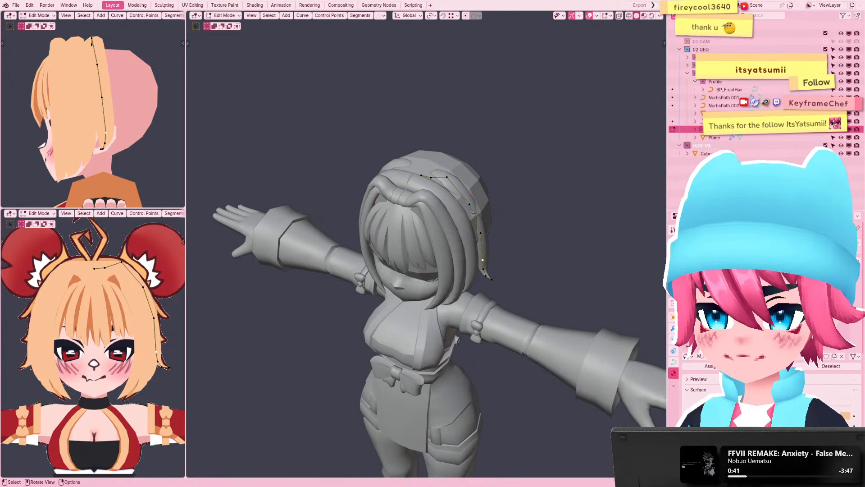
pyautogui.press('x')
pyautogui.click(480, 236)
pyautogui.press('g')
pyautogui.press('x')
pyautogui.click(481, 235)
# Show the wireframe overlay in the side view and tilt the rear side strand's upper control points by about -9.8°
pyautogui.moveTo(480, 234)
pyautogui.mouseDown(button='middle')
pyautogui.moveTo(487, 213)
pyautogui.moveTo(477, 243)
pyautogui.mouseUp(button='middle')
pyautogui.press('KP_3')
pyautogui.scroll(4, 524, 198)
pyautogui.press('a')
pyautogui.hotkey('shift', 'alt', 'z')
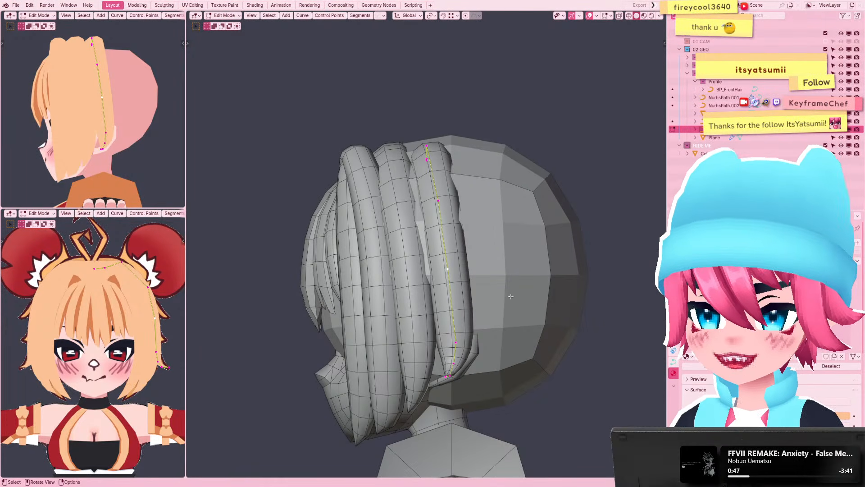
pyautogui.moveTo(490, 328); pyautogui.dragTo(291, 117)
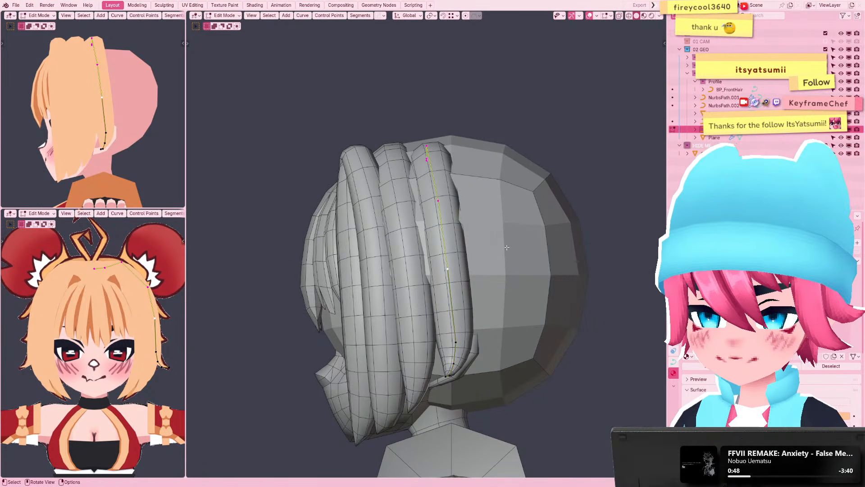
pyautogui.click(531, 218)
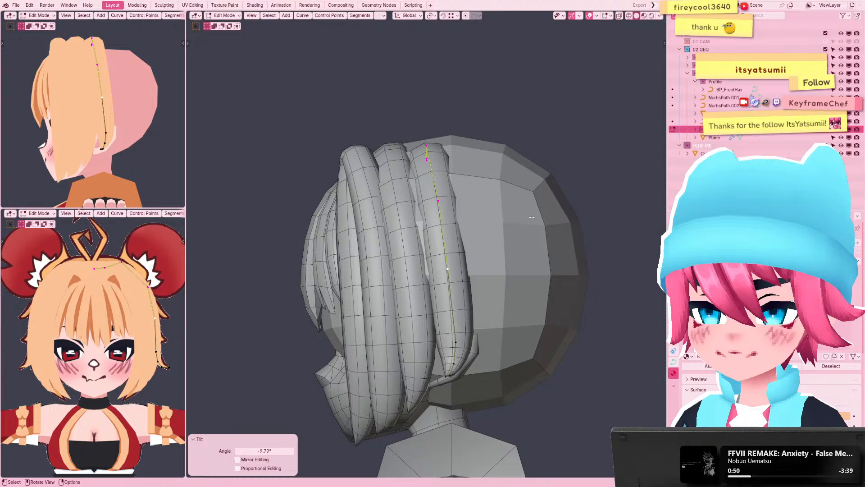
# Reposition the rear strand's top control points and lower the crown point about 0.008 m along Z
pyautogui.moveTo(444, 176); pyautogui.dragTo(444, 176)
pyautogui.press('g')
pyautogui.click(444, 167)
pyautogui.moveTo(444, 167); pyautogui.dragTo(541, 191, button='middle')
pyautogui.click(451, 130)
pyautogui.press('g')
pyautogui.press('z')
pyautogui.click(457, 143)
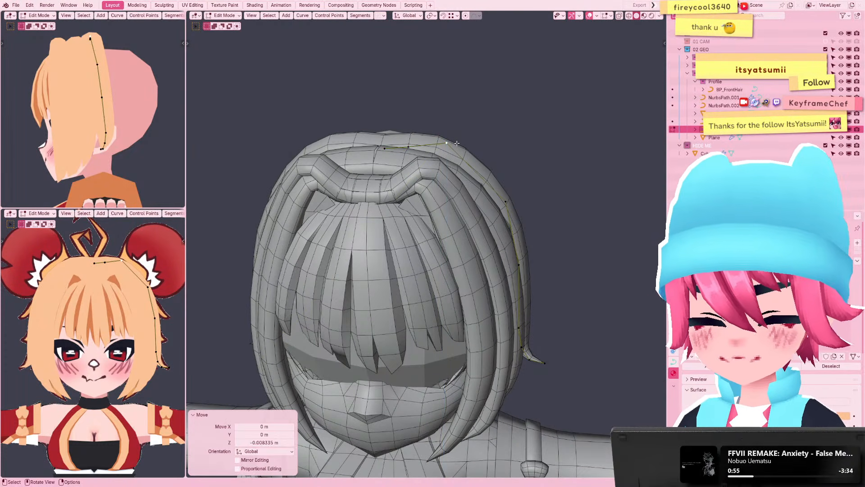
# Leave curve editing and compare the hair silhouette from the front, at an angle and from the side in different shading modes
pyautogui.press('KP_3')
pyautogui.press('KP_1')
pyautogui.scroll(-3, 457, 143)
pyautogui.press('Tab')
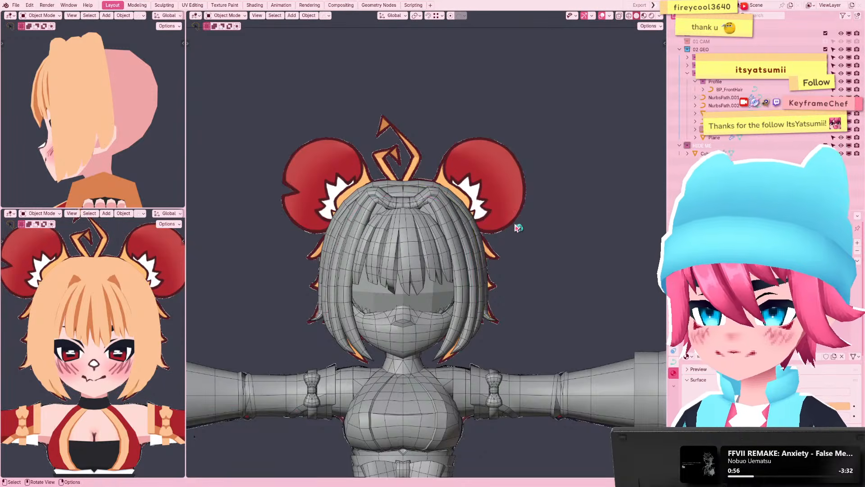
pyautogui.click(518, 228)
pyautogui.press('z')
pyautogui.moveTo(542, 247)
pyautogui.mouseDown(button='middle')
pyautogui.moveTo(468, 249)
pyautogui.moveTo(505, 284)
pyautogui.moveTo(526, 289)
pyautogui.moveTo(492, 307)
pyautogui.moveTo(469, 344)
pyautogui.mouseUp(button='middle')
pyautogui.press('KP_3')
pyautogui.hotkey('shift', 'alt', 'z')
pyautogui.press('z')
pyautogui.click(483, 271)
pyautogui.scroll(2, 470, 345)
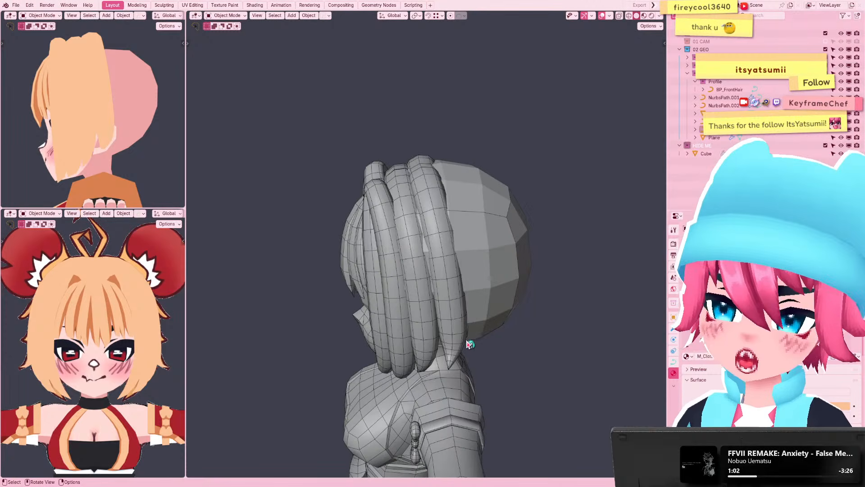
# Shrink the rear side strand's lower control point radius to about 0.97 of its size and leave curve editing
pyautogui.scroll(3, 470, 344)
pyautogui.press('Tab')
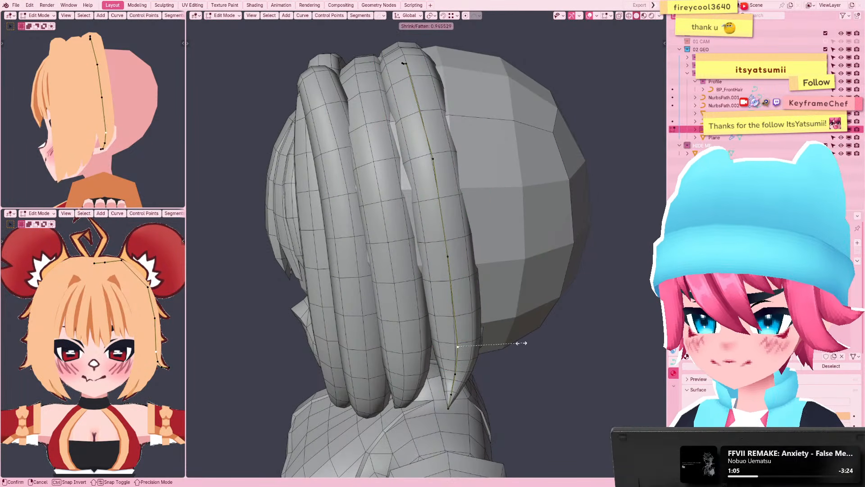
pyautogui.click(516, 345)
pyautogui.scroll(-3, 516, 344)
pyautogui.press('Tab')
# Duplicate the rear side strand, place the copy about 0.034 m further back along Y, and open its curve for editing
pyautogui.moveTo(516, 345); pyautogui.dragTo(447, 295, button='middle')
pyautogui.hotkey('shift', 'd')
pyautogui.press('y')
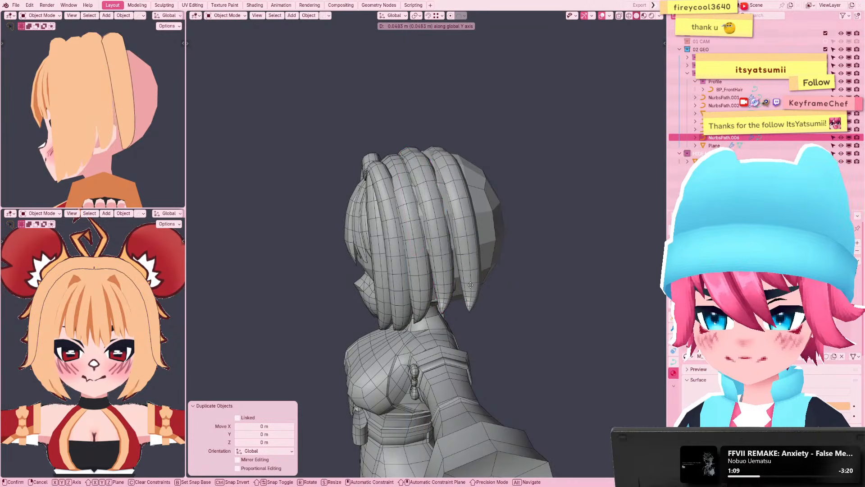
pyautogui.click(467, 288)
pyautogui.moveTo(490, 291); pyautogui.dragTo(490, 291, button='middle')
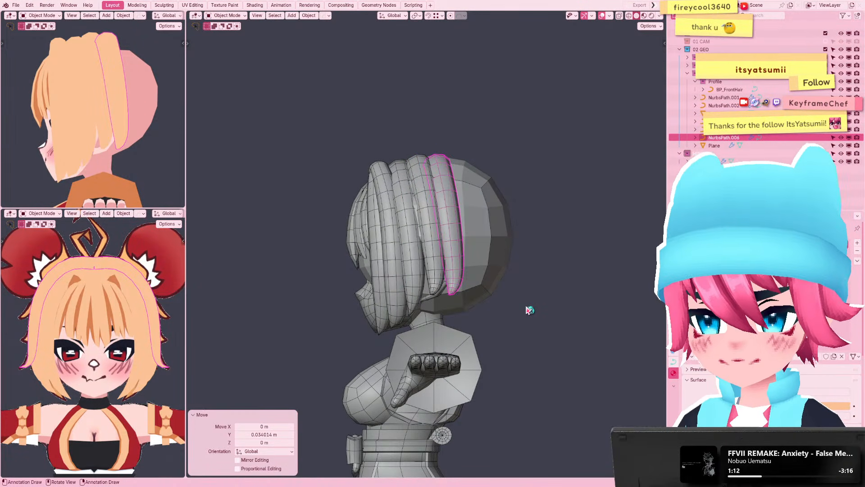
pyautogui.press('Tab')
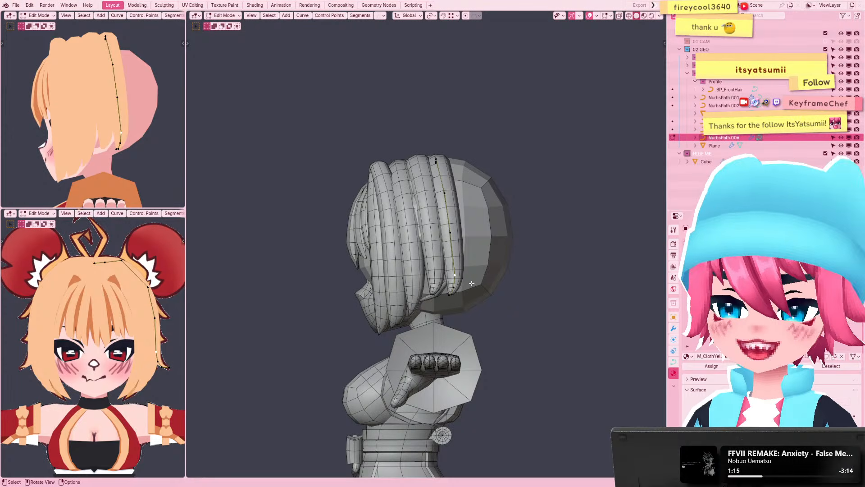
pyautogui.moveTo(463, 354); pyautogui.dragTo(463, 355)
pyautogui.moveTo(458, 144); pyautogui.dragTo(538, 407)
# Sketch annotation strokes over the rear strand tips, undo them, and return to the selection tool
pyautogui.moveTo(328, 225)
pyautogui.mouseDown(button='middle')
pyautogui.moveTo(414, 232)
pyautogui.moveTo(207, 201)
pyautogui.mouseUp(button='middle')
pyautogui.moveTo(186, 43); pyautogui.dragTo(206, 45)
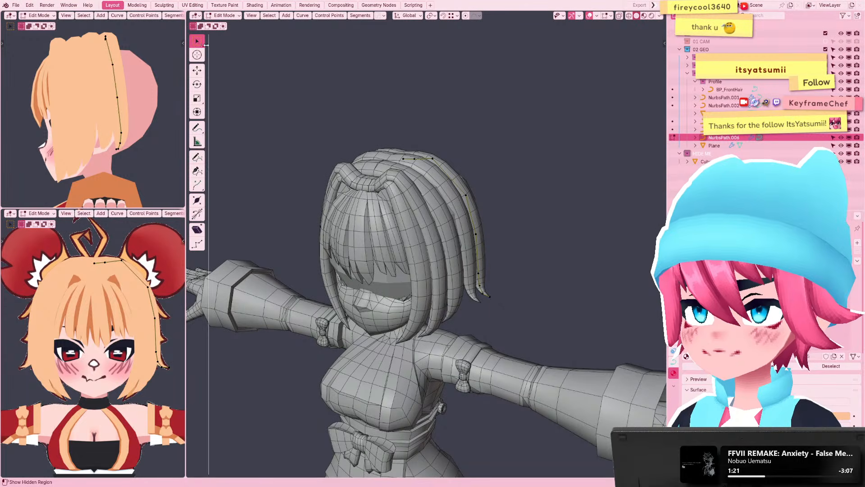
pyautogui.click(197, 128)
pyautogui.moveTo(471, 275)
pyautogui.mouseDown()
pyautogui.moveTo(487, 295)
pyautogui.moveTo(463, 289)
pyautogui.mouseUp()
pyautogui.moveTo(463, 289); pyautogui.dragTo(378, 275, button='middle')
pyautogui.moveTo(427, 257); pyautogui.dragTo(429, 271)
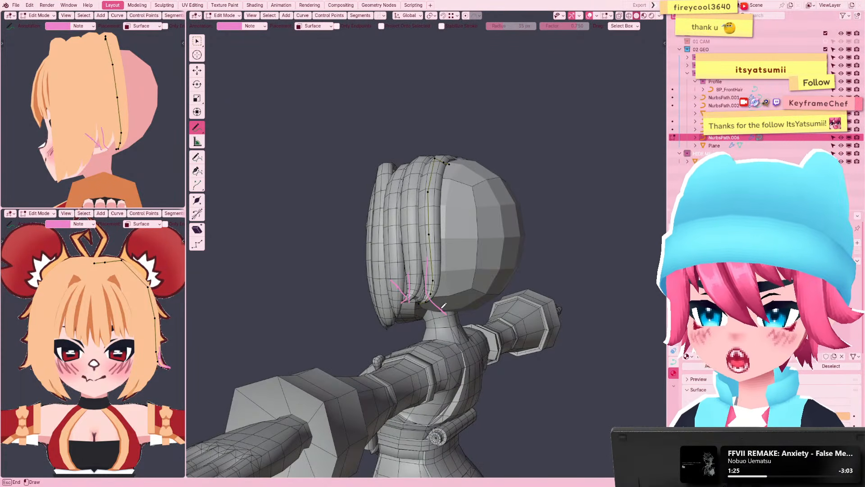
pyautogui.moveTo(471, 302); pyautogui.dragTo(507, 298, button='middle')
pyautogui.hotkey('ctrl', 'z')
pyautogui.hotkey('ctrl', 'z')
pyautogui.hotkey('ctrl', 'z')
pyautogui.hotkey('ctrl', 'z')
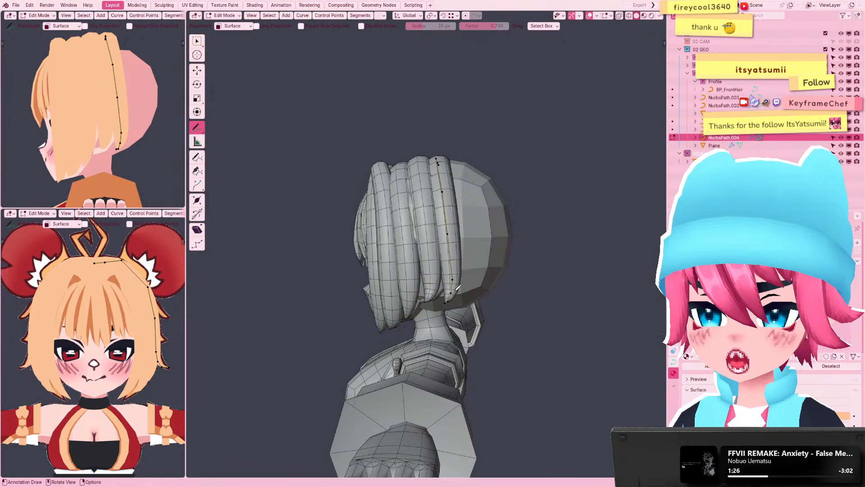
pyautogui.click(197, 41)
# Rotate the rear strand's tip points from the back view and move them inward toward the neck
pyautogui.moveTo(464, 226); pyautogui.dragTo(486, 225, button='middle')
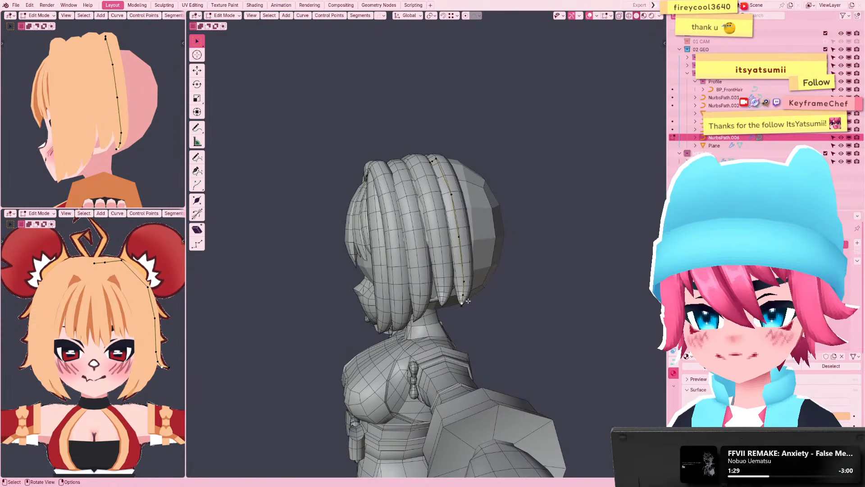
pyautogui.press('KP_3')
pyautogui.scroll(4, 478, 319)
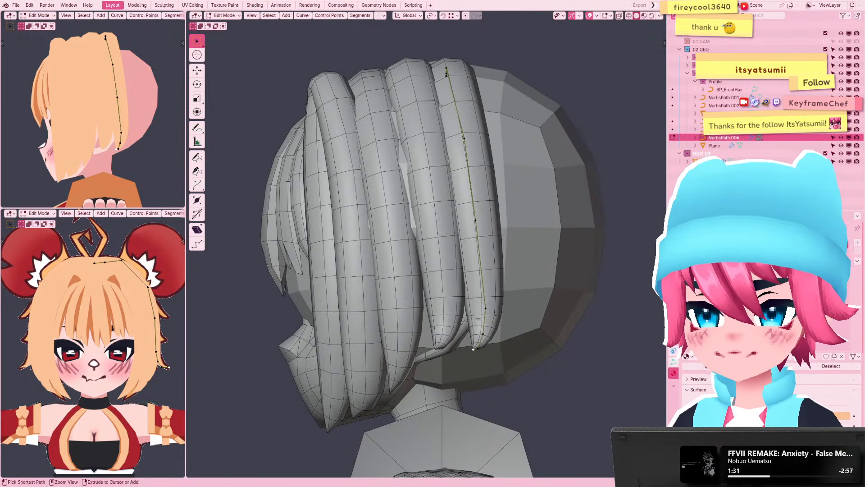
pyautogui.press('ctrl+KP_1')
pyautogui.keyDown('shift'); pyautogui.moveTo(315, 359); pyautogui.dragTo(395, 342, button='middle'); pyautogui.keyUp('shift')
pyautogui.moveTo(472, 386); pyautogui.dragTo(372, 315)
pyautogui.press('r')
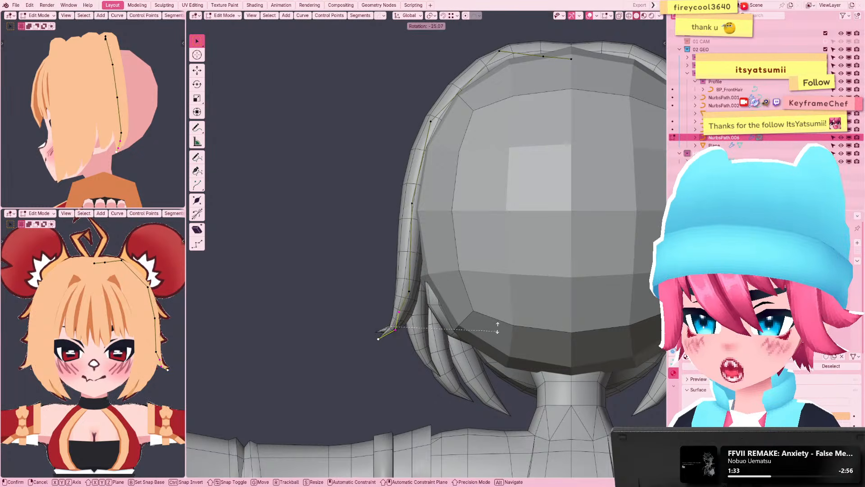
pyautogui.click(460, 270)
pyautogui.press('g')
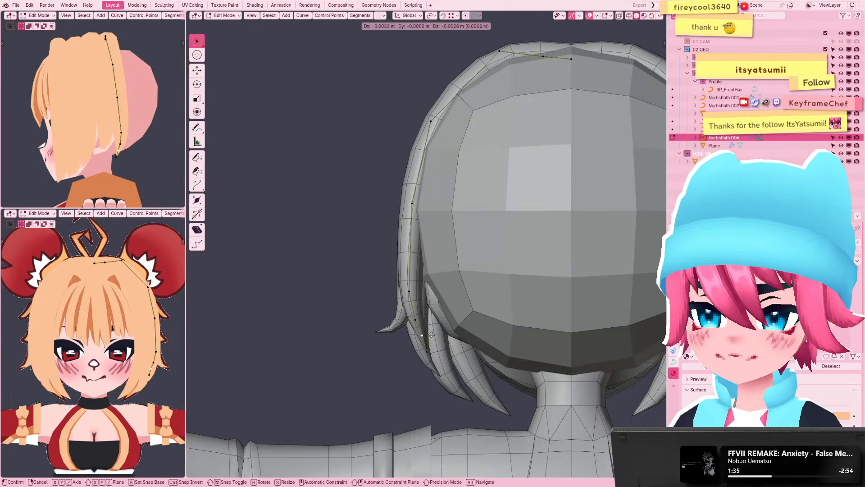
pyautogui.click(482, 378)
# Move the rear strand's tip points further inward under the head and rotate them to follow the neighbouring strands
pyautogui.moveTo(482, 379); pyautogui.dragTo(392, 310)
pyautogui.press('g')
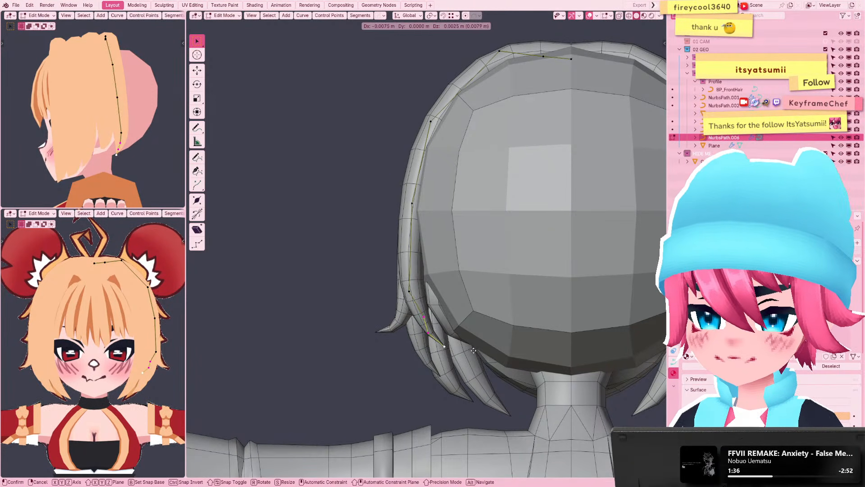
pyautogui.click(478, 358)
pyautogui.press('r')
pyautogui.click(484, 356)
# Nudge the two control points above the rear strand's tip inward to smooth the bend
pyautogui.click(426, 321)
pyautogui.press('g')
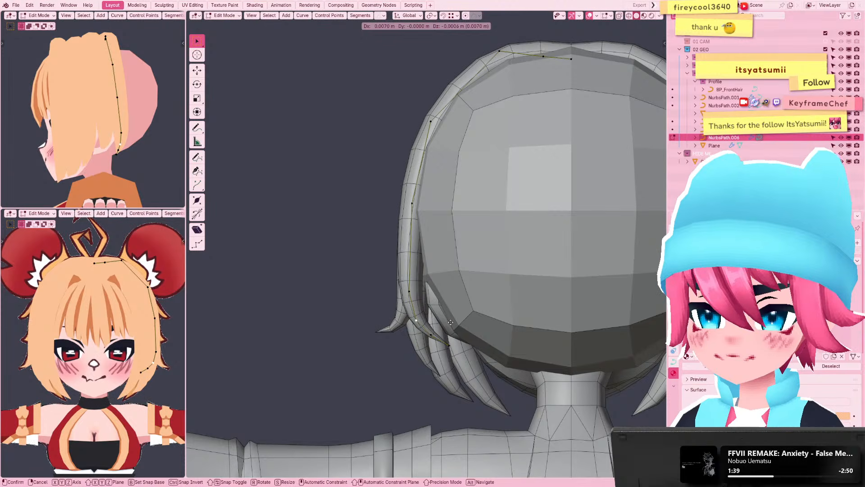
pyautogui.click(452, 322)
pyautogui.click(412, 292)
pyautogui.press('g')
pyautogui.click(420, 291)
# Shift all of the rear strand's control points further back along Y
pyautogui.scroll(-5, 414, 288)
pyautogui.moveTo(392, 282); pyautogui.dragTo(518, 286, button='middle')
pyautogui.press('a')
pyautogui.press('g')
pyautogui.press('y')
pyautogui.click(479, 283)
# Adjust the rear strand's upper control point so the curve follows the roundness of the head
pyautogui.click(442, 194)
pyautogui.press('g')
pyautogui.moveTo(453, 205)
pyautogui.mouseDown(button='middle')
pyautogui.moveTo(459, 219)
pyautogui.moveTo(464, 198)
pyautogui.mouseUp(button='middle')
pyautogui.rightClick(460, 220)
pyautogui.press('g')
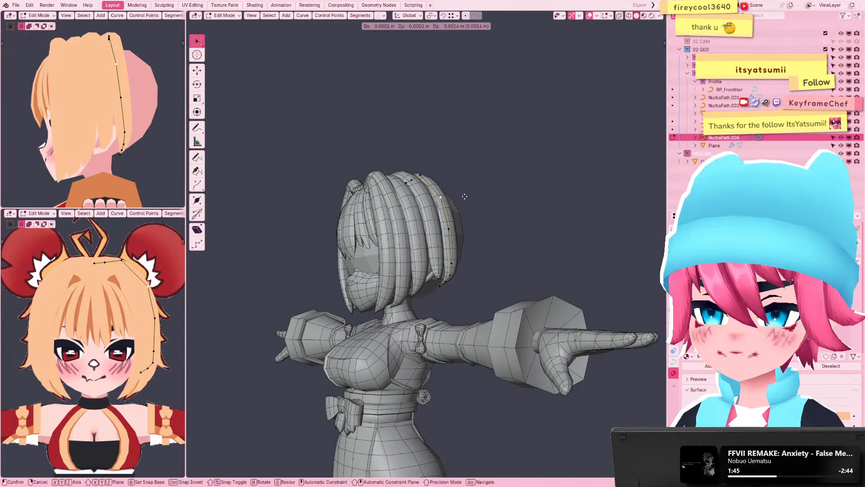
pyautogui.click(488, 239)
# Duplicate the rear strand and shift the copy's control points further back along Y
pyautogui.press('Tab')
pyautogui.moveTo(488, 240); pyautogui.dragTo(482, 282, button='middle')
pyautogui.hotkey('shift', 'd')
pyautogui.rightClick(428, 295)
pyautogui.press('Tab')
pyautogui.press('g')
pyautogui.press('y')
pyautogui.click(495, 284)
# Lower the new strand's tip points along Z and push one of its upper control points back along Y
pyautogui.moveTo(506, 325); pyautogui.dragTo(440, 244)
pyautogui.press('g')
pyautogui.press('z')
pyautogui.click(443, 256)
pyautogui.click(468, 228)
pyautogui.press('g')
pyautogui.press('y')
pyautogui.click(479, 234)
# Try moving the new strand's tip points about -0.022 m along X from behind, and undo the move
pyautogui.moveTo(518, 270); pyautogui.dragTo(416, 287, button='middle')
pyautogui.moveTo(462, 326); pyautogui.dragTo(399, 280)
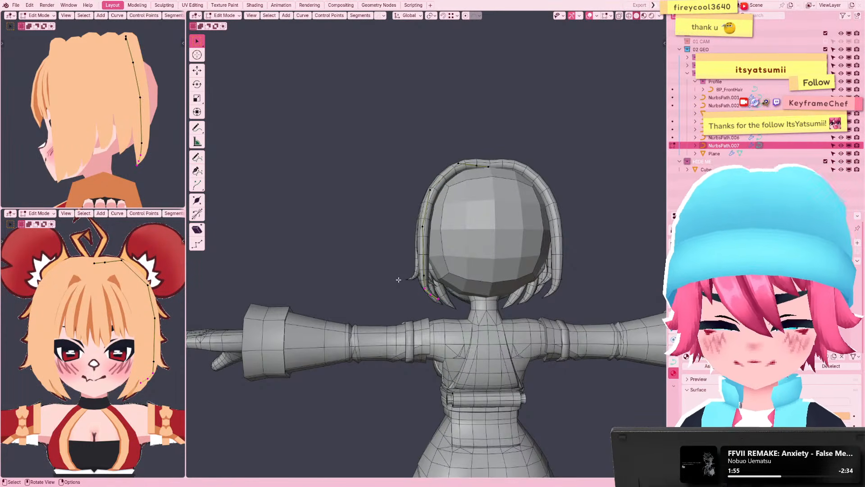
pyautogui.keyDown('alt'); pyautogui.moveTo(398, 280); pyautogui.dragTo(399, 280, button='middle'); pyautogui.keyUp('alt')
pyautogui.press('g')
pyautogui.moveTo(444, 311); pyautogui.dragTo(452, 316, button='middle')
pyautogui.click(456, 311)
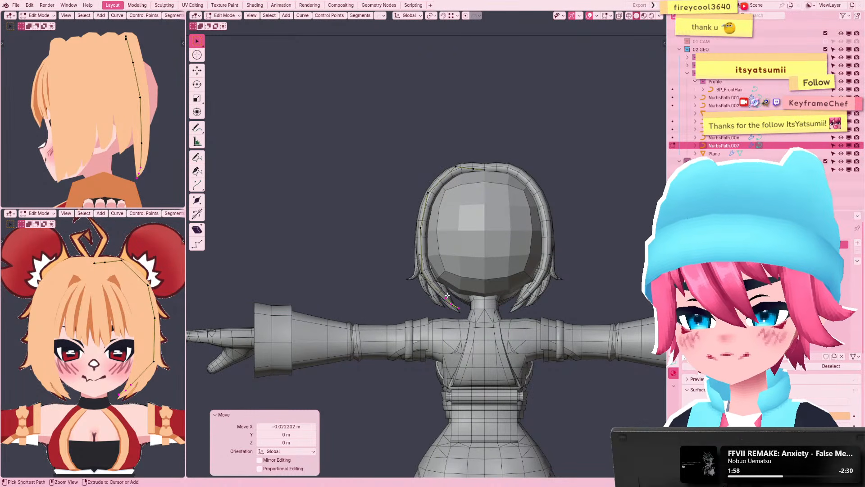
pyautogui.hotkey('ctrl', 'z')
# Move the new strand's lower points inward along X, then shift its tip about -0.020 m in X and -0.008 m in Z
pyautogui.press('g')
pyautogui.press('x')
pyautogui.click(426, 268)
pyautogui.moveTo(439, 299); pyautogui.dragTo(452, 320)
pyautogui.press('g')
pyautogui.click(465, 321)
# Rotate the new strand's tip points and move the point above the tip about 0.017 m outward along X
pyautogui.press('r')
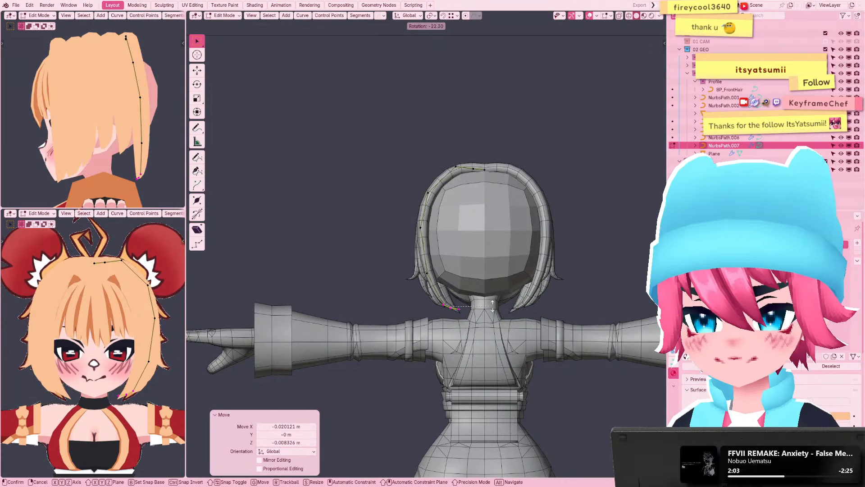
pyautogui.click(469, 314)
pyautogui.click(445, 307)
pyautogui.press('g')
pyautogui.click(440, 311)
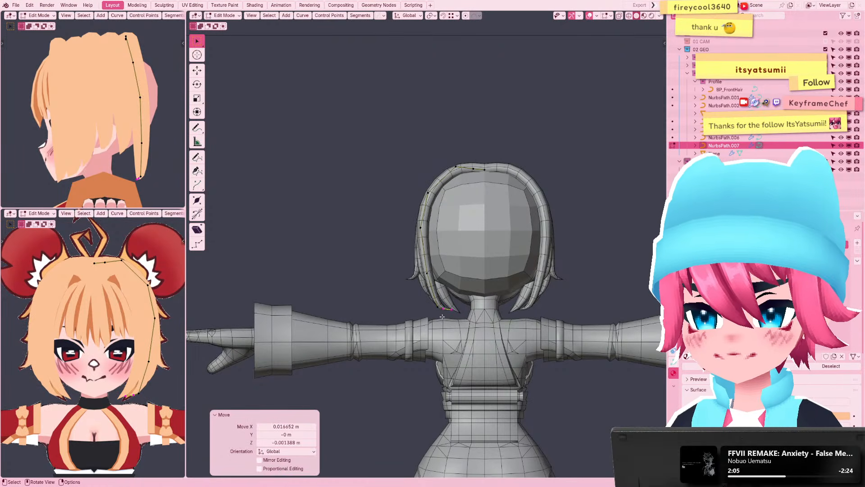
# Leave curve editing and examine the rear hair silhouette at an angle in coloured shading without overlays
pyautogui.press('Tab')
pyautogui.click(630, 278)
pyautogui.moveTo(390, 289)
pyautogui.mouseDown(button='middle')
pyautogui.moveTo(509, 290)
pyautogui.moveTo(455, 275)
pyautogui.moveTo(419, 288)
pyautogui.moveTo(386, 286)
pyautogui.moveTo(430, 299)
pyautogui.mouseUp(button='middle')
pyautogui.press('z')
pyautogui.hotkey('alt', 'shift', 'z')
pyautogui.click(466, 302)
# Reopen the new rear strand's curve for editing and select its lower control points from behind in solid shading
pyautogui.press('Tab')
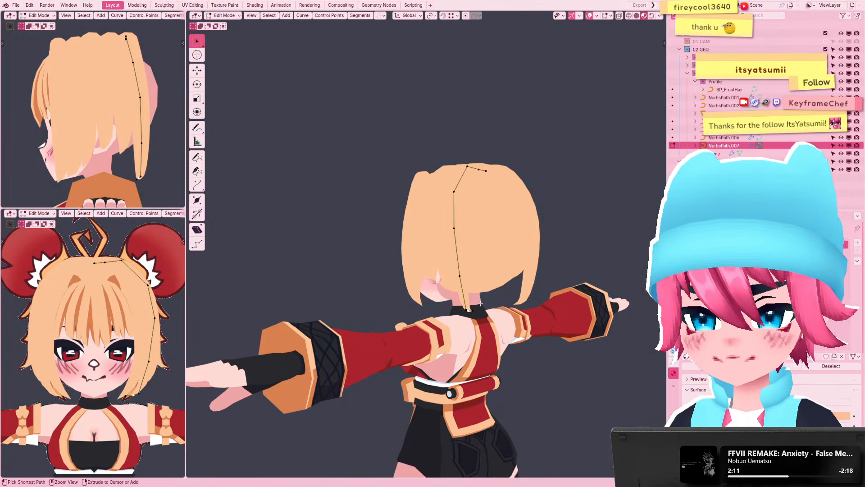
pyautogui.press('ctrl+KP_1')
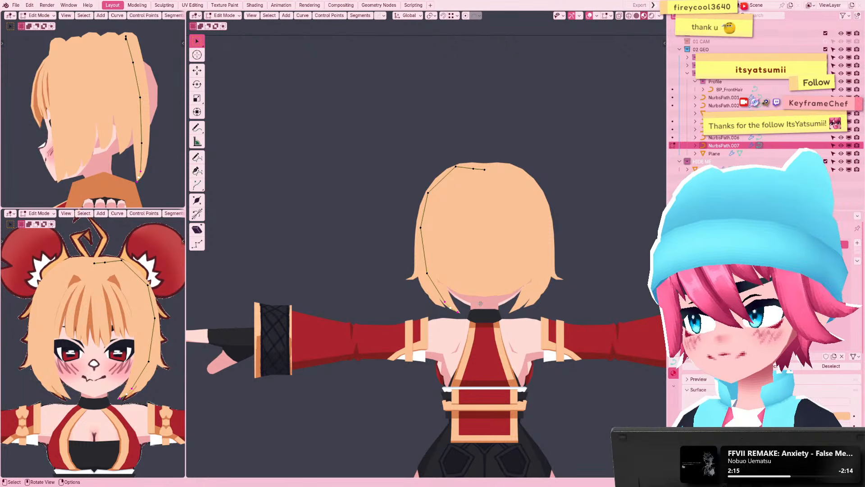
pyautogui.press('z')
pyautogui.scroll(3, 522, 340)
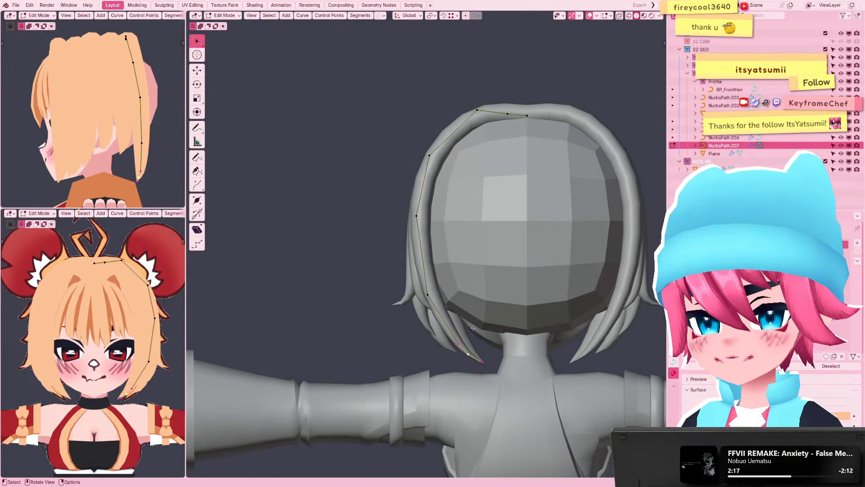
pyautogui.moveTo(522, 340); pyautogui.dragTo(417, 392)
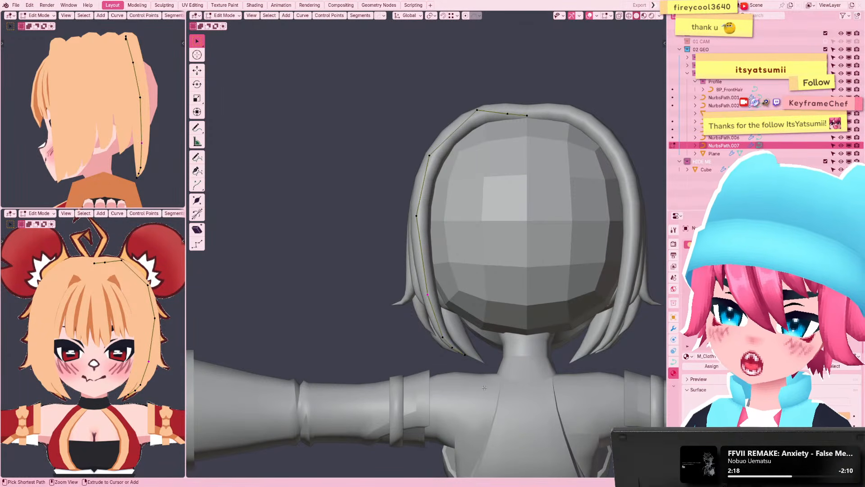
# Undo the recent edits to the rear hair strand's lower control points, restoring two of the undone changes
pyautogui.hotkey('ctrl', 'z')
pyautogui.hotkey('ctrl', 'z')
pyautogui.hotkey('ctrl', 'z')
pyautogui.hotkey('ctrl', 'z')
pyautogui.hotkey('ctrl', 'z')
pyautogui.hotkey('ctrl', 'shift', 'z')
pyautogui.hotkey('ctrl', 'shift', 'z')
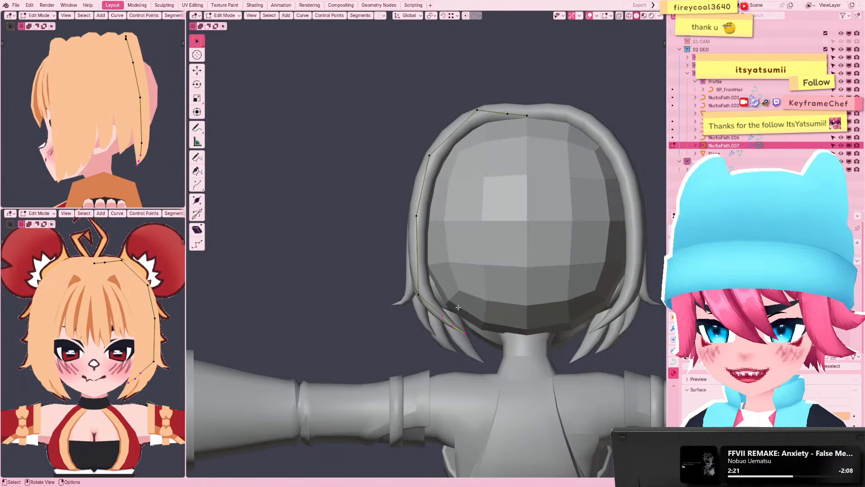
# Reposition the rear strand's lower control points individually to reshape its tip toward the neck
pyautogui.click(445, 316)
pyautogui.press('g')
pyautogui.click(441, 320)
pyautogui.moveTo(454, 324); pyautogui.dragTo(510, 357)
pyautogui.click(452, 327)
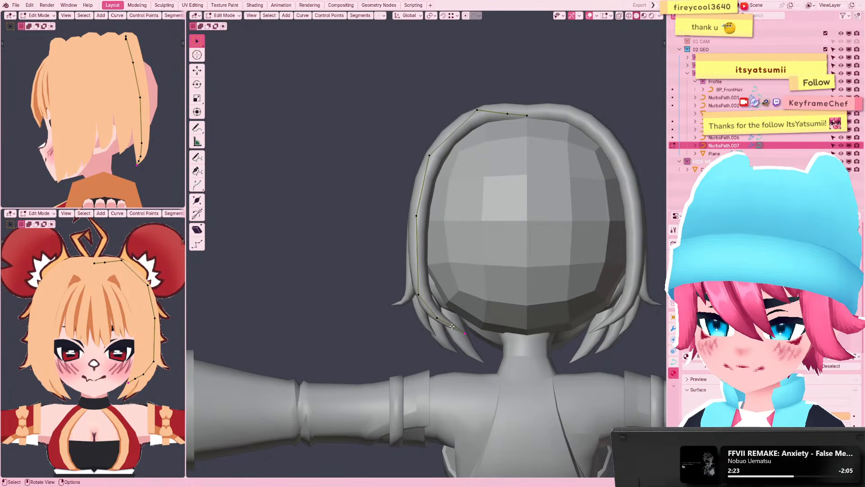
pyautogui.press('g')
pyautogui.click(464, 336)
pyautogui.scroll(-5, 491, 370)
pyautogui.press('Tab')
# Shift the strand's selected lower control points inward along X by about 0.016 m
pyautogui.moveTo(408, 234); pyautogui.dragTo(523, 252, button='middle')
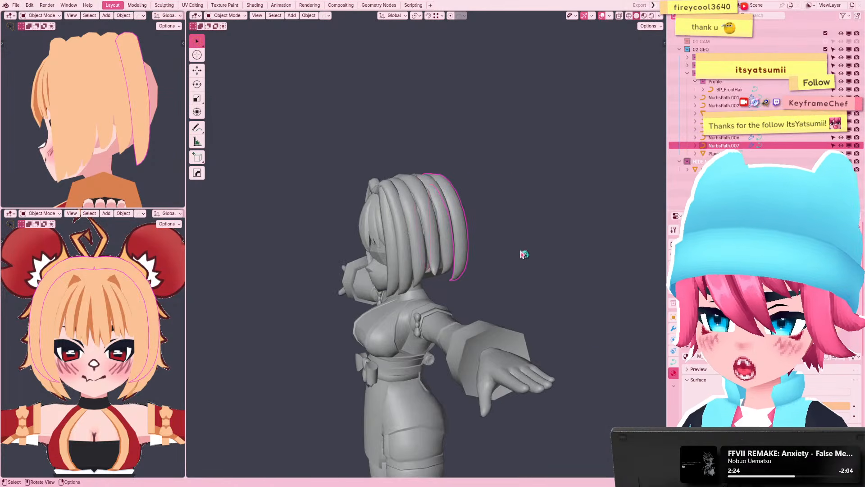
pyautogui.click(523, 252)
pyautogui.moveTo(424, 263); pyautogui.dragTo(469, 268, button='middle')
pyautogui.press('Tab')
pyautogui.moveTo(428, 291); pyautogui.dragTo(338, 274, button='middle')
pyautogui.press('g')
pyautogui.press('x')
pyautogui.click(456, 296)
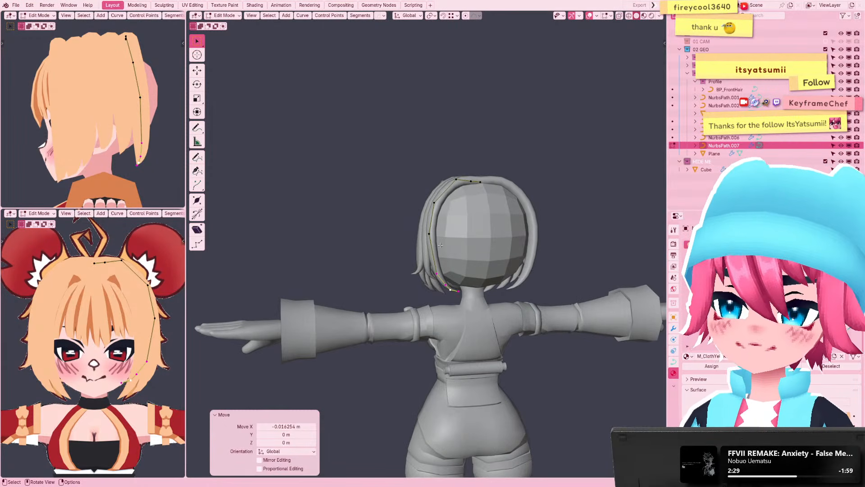
# Move the strand's points along the side of the head inward along X by about 0.010 m
pyautogui.click(432, 202)
pyautogui.moveTo(451, 207); pyautogui.dragTo(441, 207, button='middle')
pyautogui.press('g')
pyautogui.press('x')
pyautogui.click(436, 209)
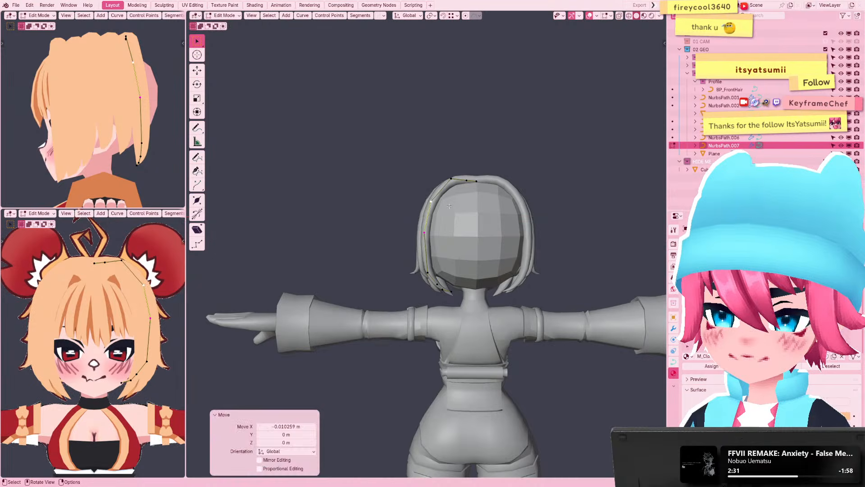
# Duplicate the rear hair strand in place
pyautogui.moveTo(450, 263); pyautogui.dragTo(505, 286, button='middle')
pyautogui.press('Tab')
pyautogui.moveTo(491, 229); pyautogui.dragTo(533, 222, button='middle')
pyautogui.hotkey('shift', 'd')
pyautogui.rightClick(533, 221)
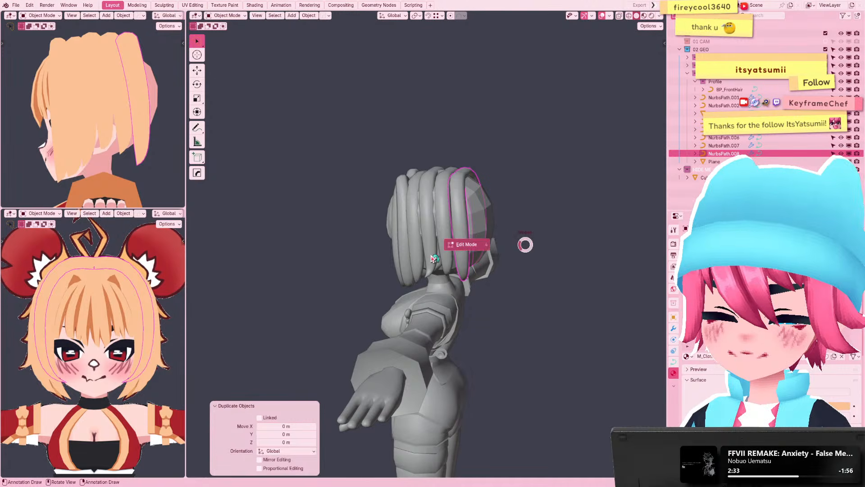
# Move all control points of the duplicated strand back along Y by about 0.045 m
pyautogui.press('Tab')
pyautogui.press('a')
pyautogui.press('g')
pyautogui.moveTo(513, 258); pyautogui.dragTo(484, 275, button='middle')
pyautogui.click(533, 261)
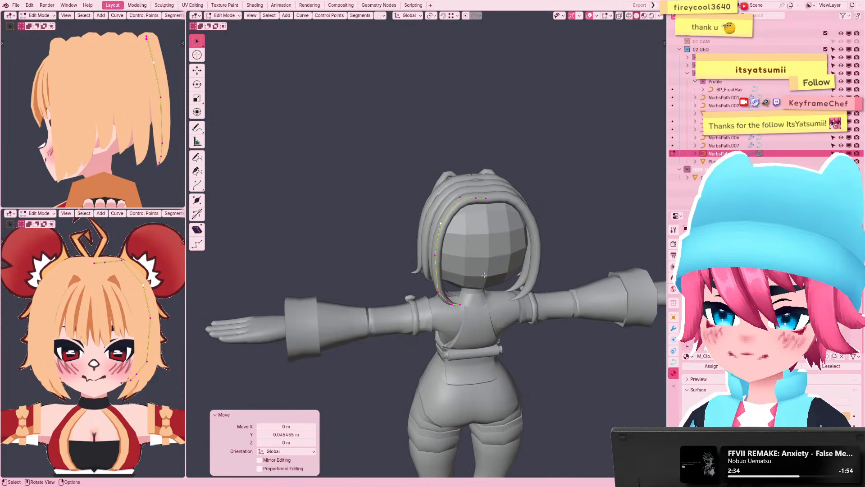
# Tilt the duplicated strand and pull its lower control points inward by about 0.022 m along X and slightly down
pyautogui.hotkey('ctrl', 't')
pyautogui.click(599, 219)
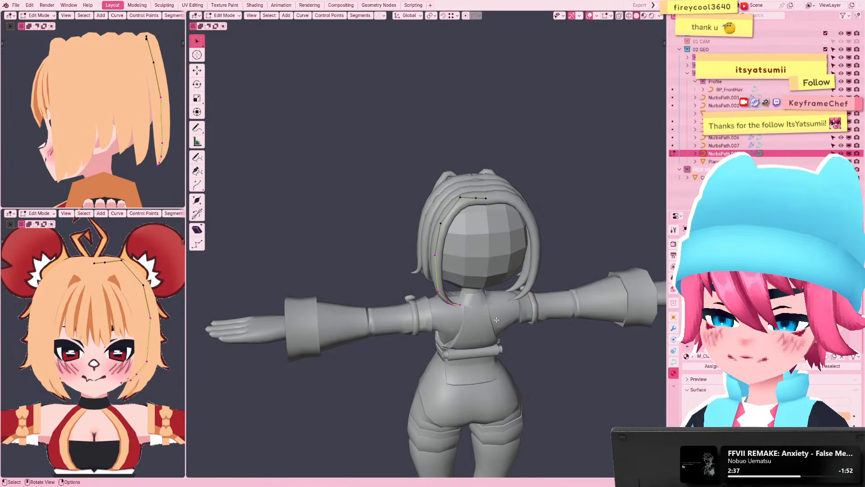
pyautogui.scroll(5, 465, 286)
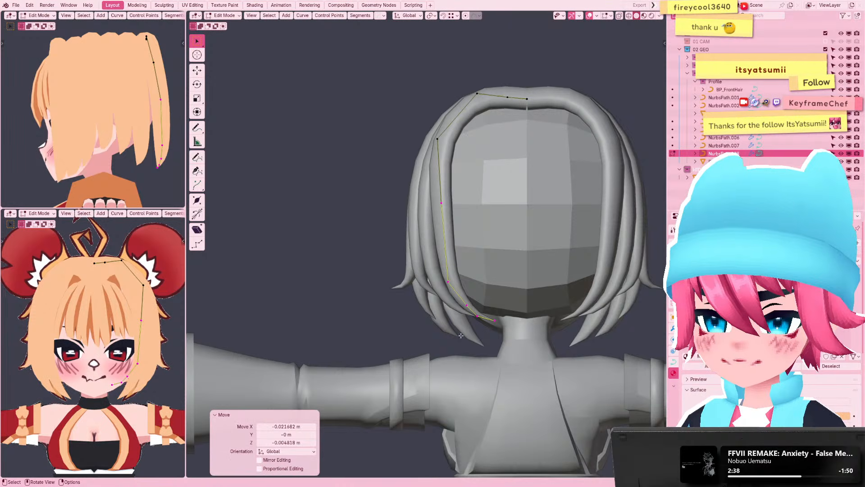
# Edit the neighbouring strand in front and reposition its three lowest control points as a group
pyautogui.press('Tab')
pyautogui.click(461, 314)
pyautogui.press('Tab')
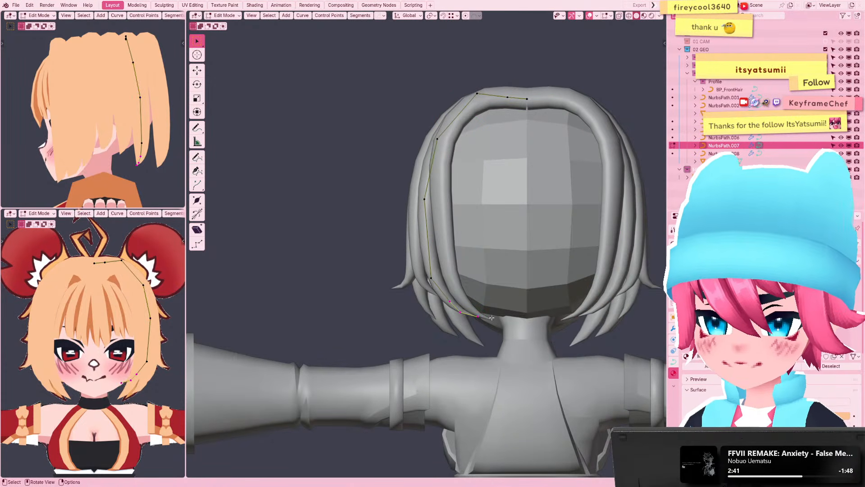
pyautogui.press('g')
pyautogui.click(486, 322)
# Adjust the neighbouring strand's tip point and the points just above it individually to refine the end curve
pyautogui.click(473, 325)
pyautogui.press('g')
pyautogui.click(472, 327)
pyautogui.click(455, 319)
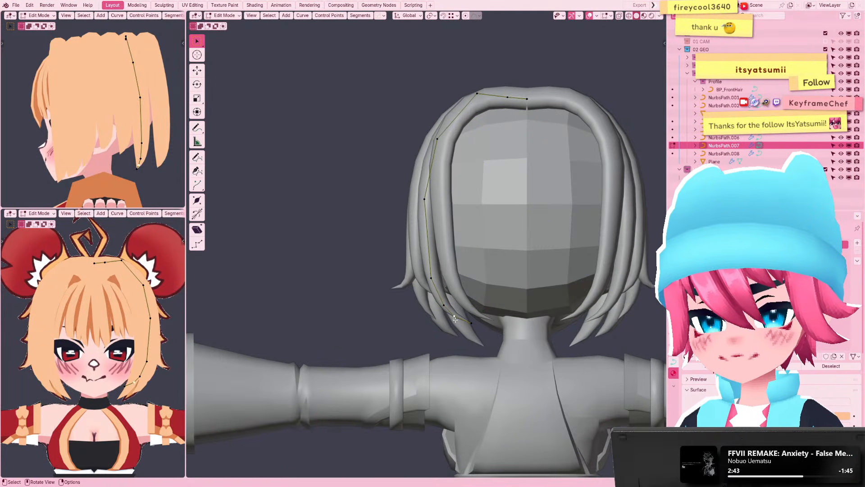
pyautogui.press('g')
pyautogui.click(452, 318)
pyautogui.press('g')
pyautogui.click(446, 311)
pyautogui.scroll(-5, 455, 288)
pyautogui.press('Tab')
# Turn on the wireframe overlay and view the hair strands from the side
pyautogui.click(476, 151)
pyautogui.moveTo(399, 241); pyautogui.dragTo(458, 263, button='middle')
pyautogui.press('z')
pyautogui.press('z')
pyautogui.hotkey('shift', 'z')
pyautogui.press('KP_3')
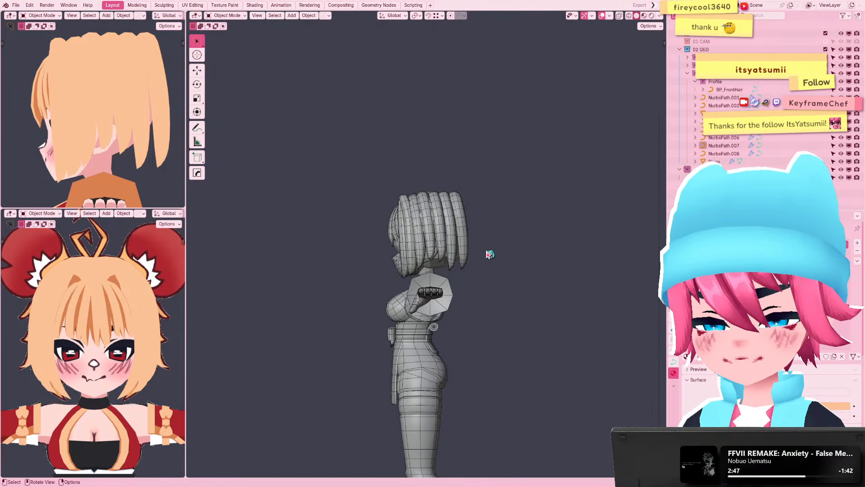
pyautogui.scroll(4, 490, 254)
pyautogui.press('Tab')
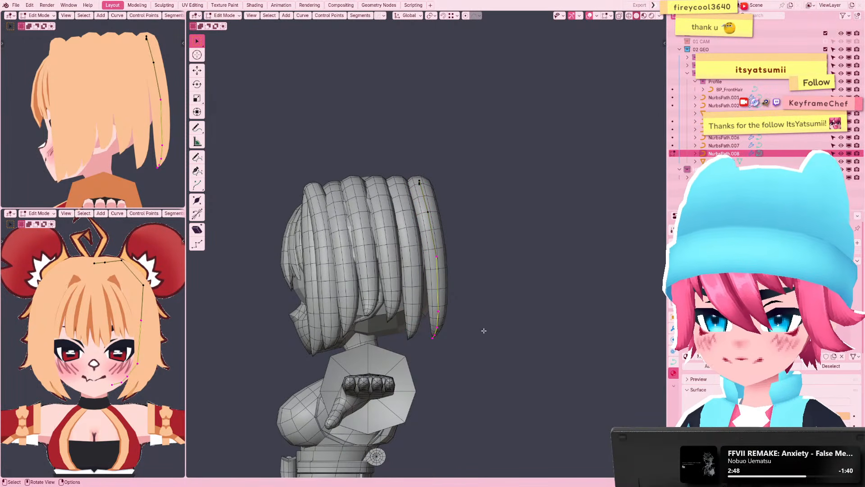
pyautogui.press('Tab')
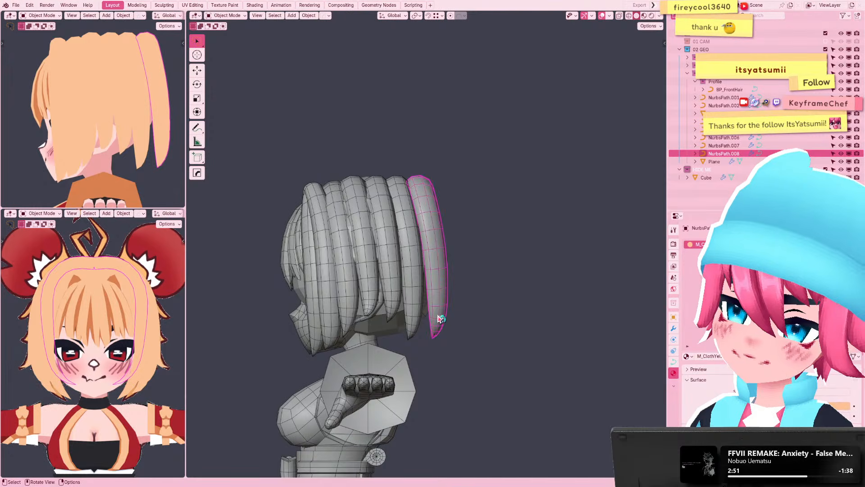
# Tilt all control points of the rearmost strand by about -12° in the top view
pyautogui.moveTo(441, 319); pyautogui.dragTo(366, 332, button='middle')
pyautogui.press('Tab')
pyautogui.moveTo(488, 241); pyautogui.dragTo(427, 267, button='middle')
pyautogui.press('KP_7')
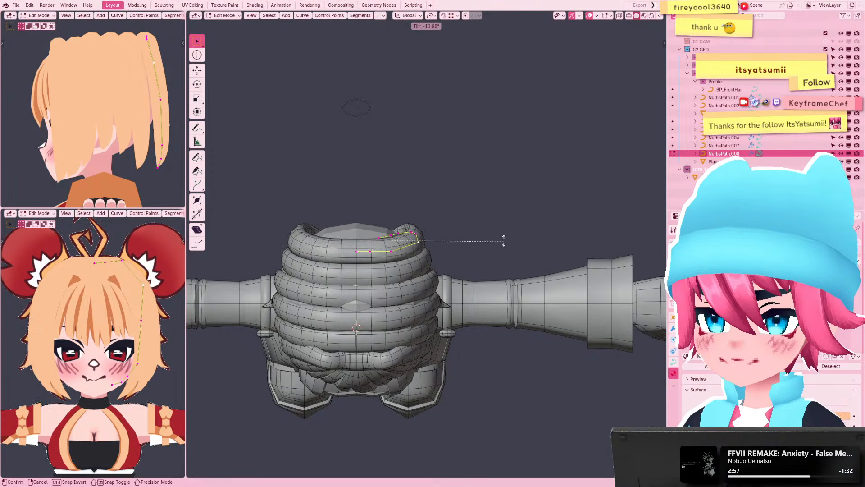
pyautogui.click(410, 233)
# Move the rearmost strand's side and lower points inward, and tilt the whole strand slightly further
pyautogui.moveTo(432, 241); pyautogui.dragTo(432, 241)
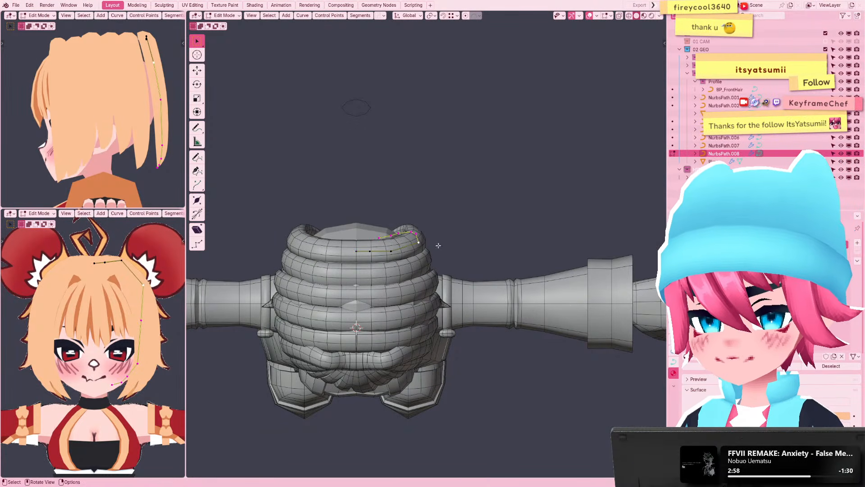
pyautogui.press('g')
pyautogui.click(434, 242)
pyautogui.hotkey('ctrl', 't')
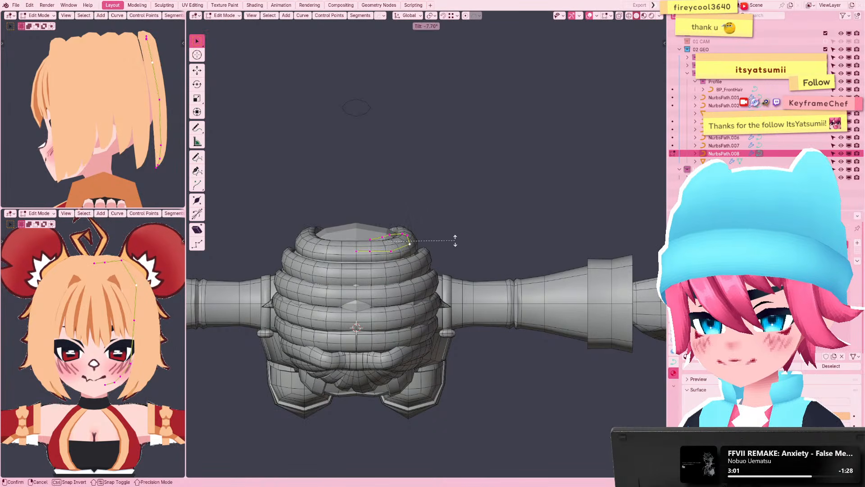
pyautogui.click(439, 243)
# Shift the rearmost strand's points at the crown forward along Y by about 0.0064 m
pyautogui.moveTo(377, 257); pyautogui.dragTo(379, 258)
pyautogui.press('g')
pyautogui.press('y')
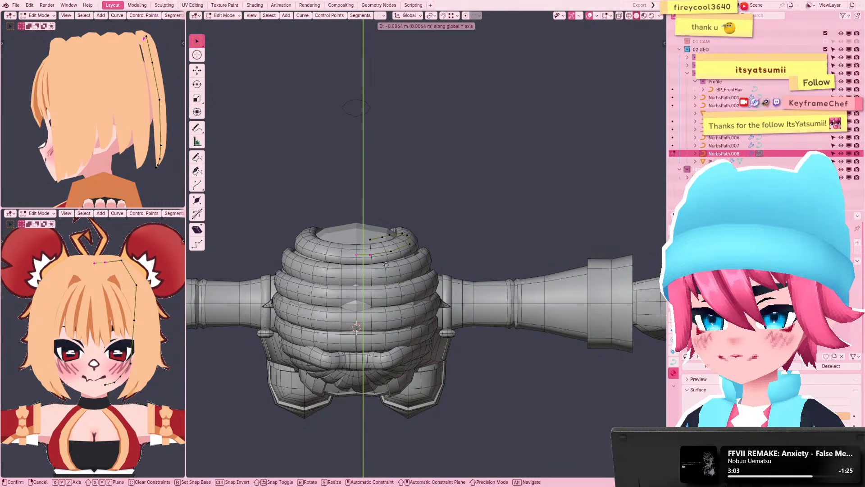
pyautogui.click(386, 265)
pyautogui.scroll(-5, 406, 270)
pyautogui.press('Tab')
# Tilt all control points of the neighbouring strand in front slightly
pyautogui.click(534, 304)
pyautogui.moveTo(535, 304); pyautogui.dragTo(288, 221, button='middle')
pyautogui.scroll(4, 435, 253)
pyautogui.click(421, 289)
pyautogui.press('Tab')
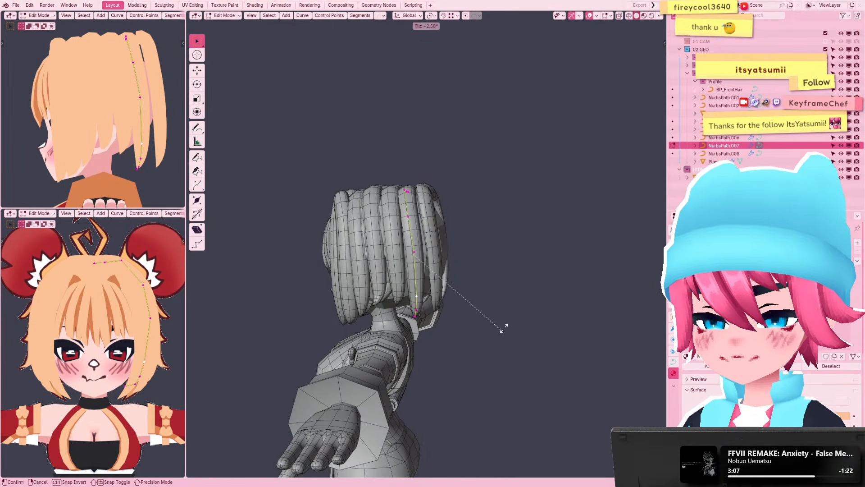
pyautogui.click(504, 328)
# From the side, nudge this strand's tip forward and move its upper points back along Y by about 0.0145 m
pyautogui.click(419, 337)
pyautogui.press('KP_3')
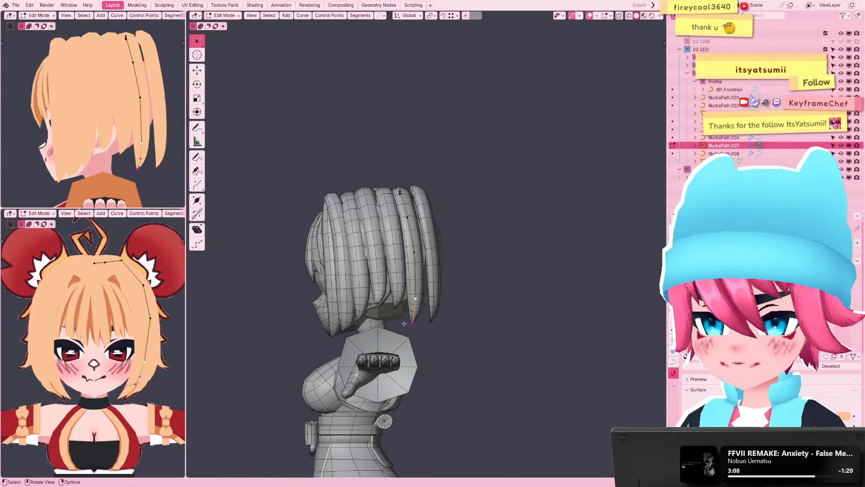
pyautogui.scroll(3, 391, 216)
pyautogui.press('g')
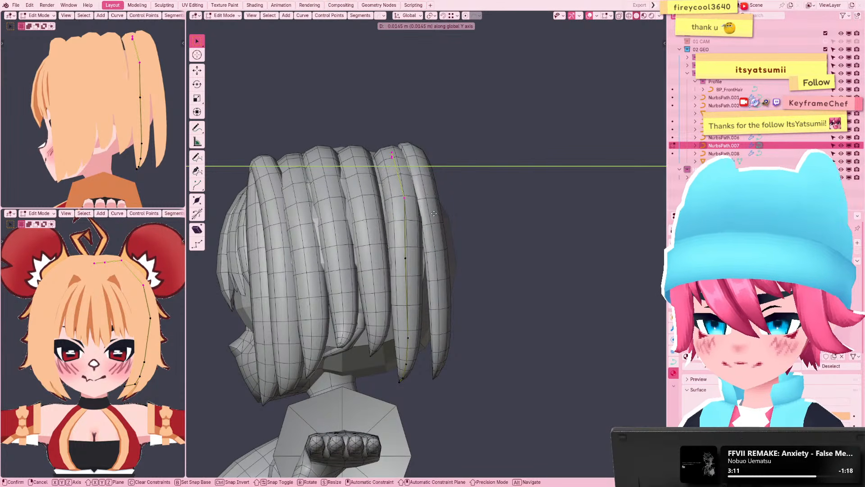
pyautogui.click(432, 213)
# Edit the rearmost strand and lower its crown control points slightly
pyautogui.press('Tab')
pyautogui.click(424, 193)
pyautogui.press('Tab')
pyautogui.moveTo(353, 104); pyautogui.dragTo(442, 170)
pyautogui.press('g')
pyautogui.moveTo(461, 183); pyautogui.dragTo(462, 188, button='middle')
pyautogui.click(462, 190)
# Lower the rearmost strand's upper point about 0.0056 m along Z and shift the middle point about -0.0024 m along Y
pyautogui.click(431, 198)
pyautogui.press('g')
pyautogui.press('z')
pyautogui.click(432, 204)
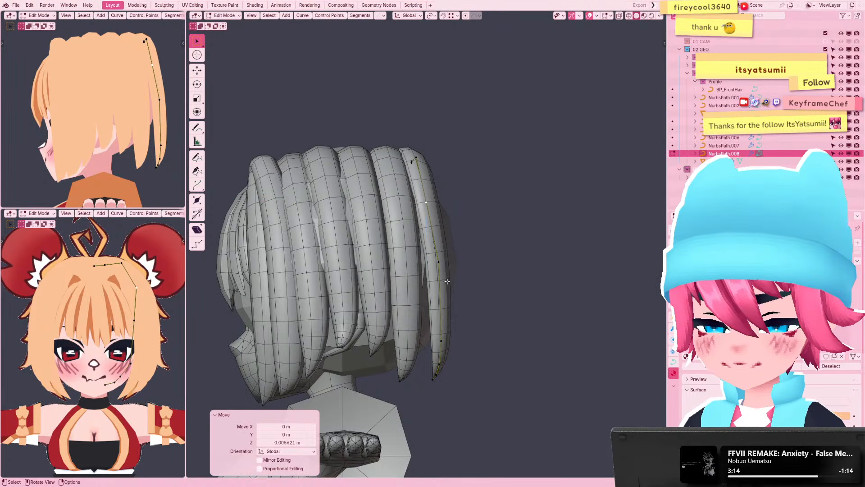
pyautogui.click(444, 266)
pyautogui.press('g')
pyautogui.press('y')
pyautogui.click(443, 268)
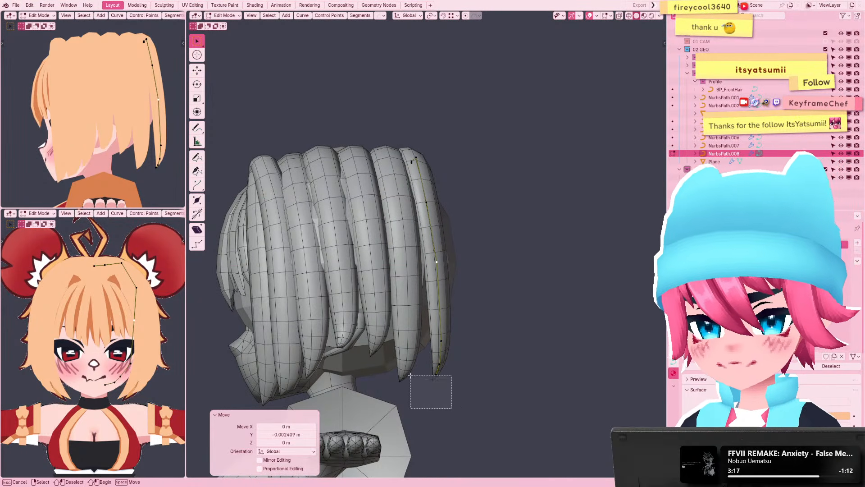
# Pull the rearmost strand's tip point forward along Y by about 0.007 m
pyautogui.moveTo(410, 375); pyautogui.dragTo(411, 376)
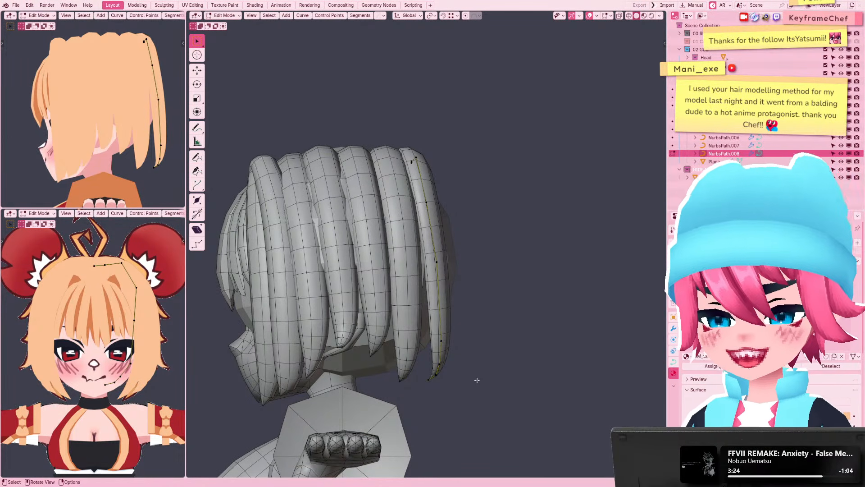
pyautogui.keyDown('shift'); pyautogui.moveTo(459, 387); pyautogui.dragTo(453, 354, button='middle'); pyautogui.keyUp('shift')
pyautogui.moveTo(463, 412); pyautogui.dragTo(383, 305)
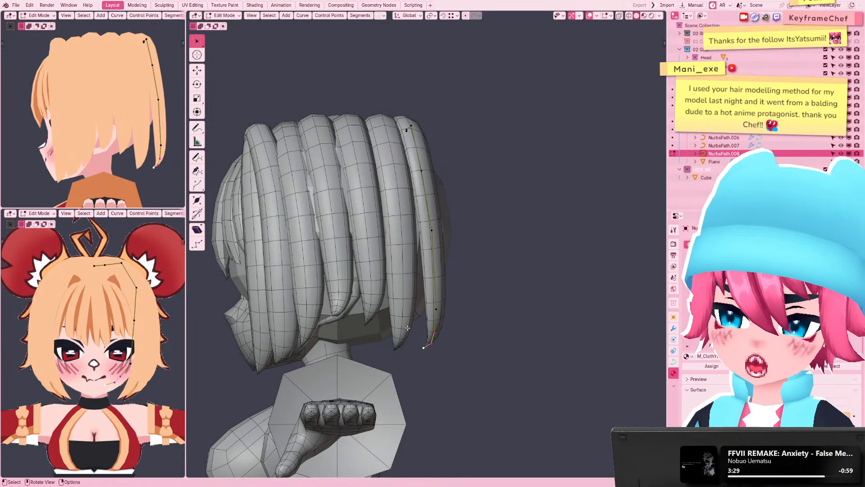
pyautogui.press('g')
pyautogui.moveTo(499, 397); pyautogui.dragTo(415, 343)
pyautogui.press('y')
pyautogui.rightClick(485, 381)
pyautogui.press('g')
pyautogui.press('y')
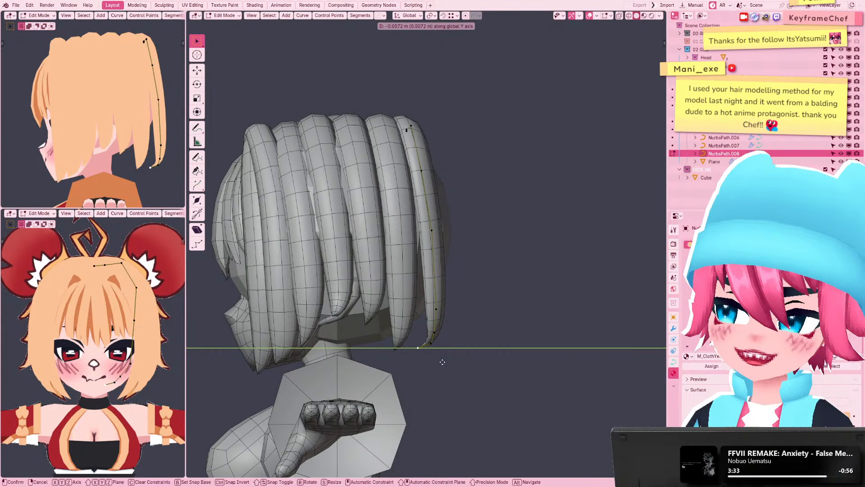
pyautogui.click(443, 361)
# Move the point just above the tip about -0.008 m along Y and bring the next point up forward too
pyautogui.moveTo(456, 377); pyautogui.dragTo(426, 323)
pyautogui.press('g')
pyautogui.middleClick(446, 350)
pyautogui.click(446, 350)
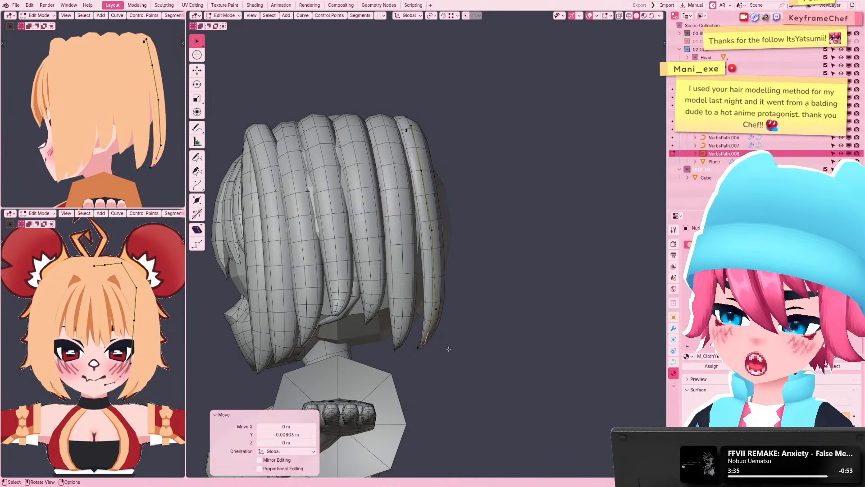
pyautogui.click(441, 334)
pyautogui.press('g')
pyautogui.middleClick(443, 333)
pyautogui.click(444, 334)
# Shift the strand's lower shaft point about -0.0044 m along Y and the tip points about -0.0076 m along Y
pyautogui.click(442, 311)
pyautogui.press('g')
pyautogui.press('y')
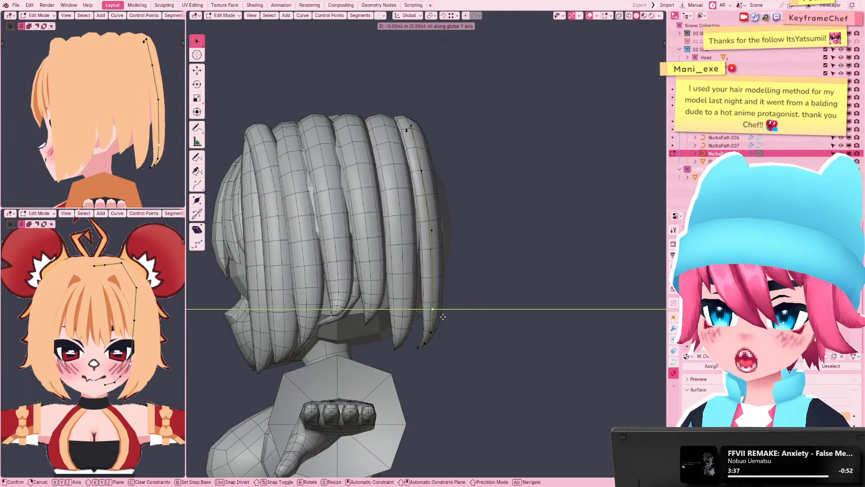
pyautogui.click(439, 315)
pyautogui.moveTo(466, 381); pyautogui.dragTo(388, 321)
pyautogui.press('g')
pyautogui.middleClick(441, 361)
pyautogui.click(440, 361)
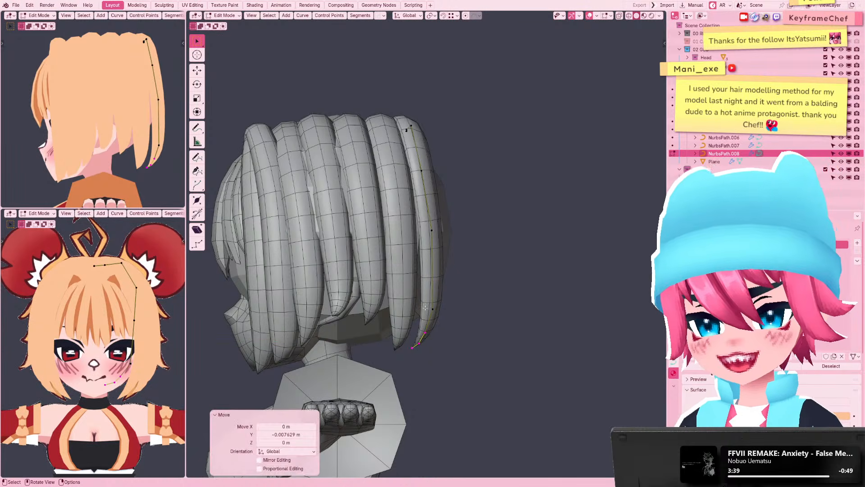
# Move the lower shaft and tip points together about -0.0072 m along Y, and the middle point about -0.0052 m along Y
pyautogui.keyDown('shift'); pyautogui.click(438, 312); pyautogui.keyUp('shift')
pyautogui.press('g')
pyautogui.moveTo(476, 380); pyautogui.dragTo(470, 380, button='middle')
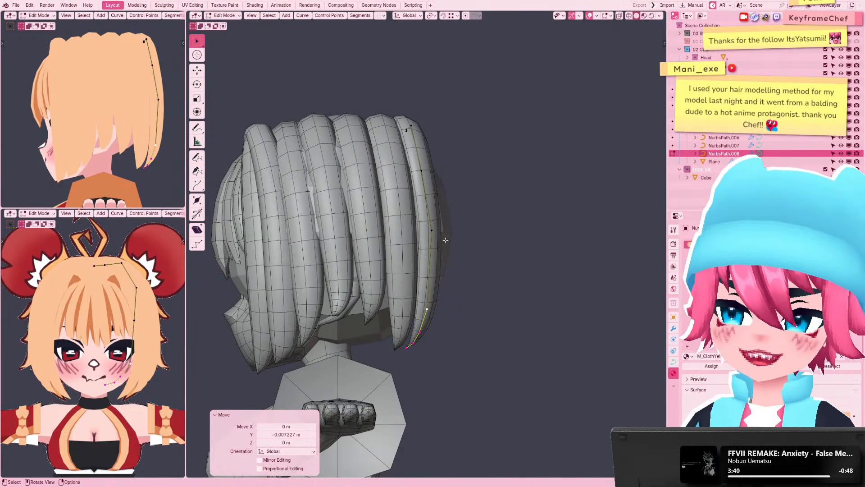
pyautogui.click(444, 239)
pyautogui.press('g')
pyautogui.moveTo(451, 240); pyautogui.dragTo(453, 240, button='middle')
pyautogui.click(452, 240)
# From behind, move the rearmost strand's middle point outward along X by about 0.0116 m
pyautogui.scroll(-5, 478, 248)
pyautogui.moveTo(513, 255); pyautogui.dragTo(414, 264, button='middle')
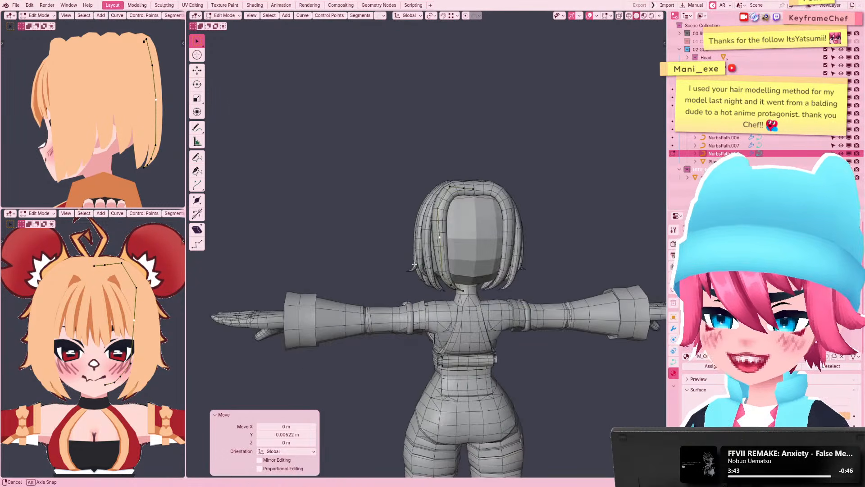
pyautogui.scroll(3, 414, 264)
pyautogui.press('g')
pyautogui.press('x')
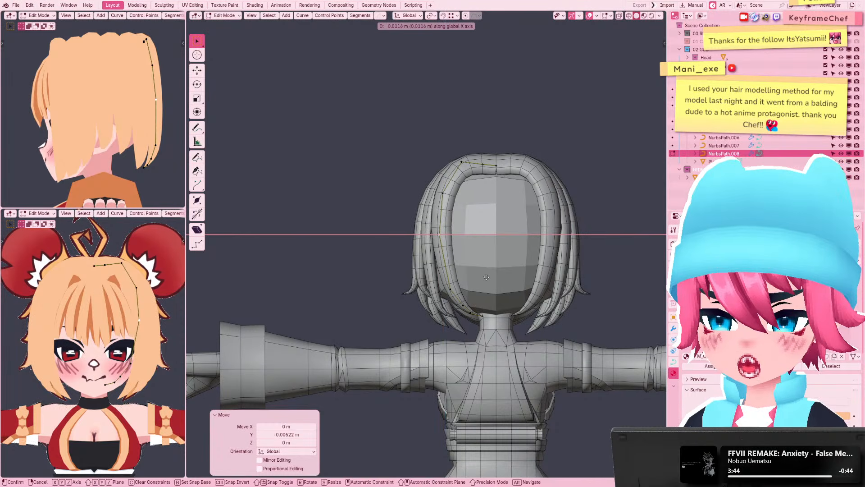
pyautogui.click(486, 277)
# Move the rearmost strand's lower control points outward and about 0.005 m down
pyautogui.moveTo(435, 323); pyautogui.dragTo(431, 327)
pyautogui.press('g')
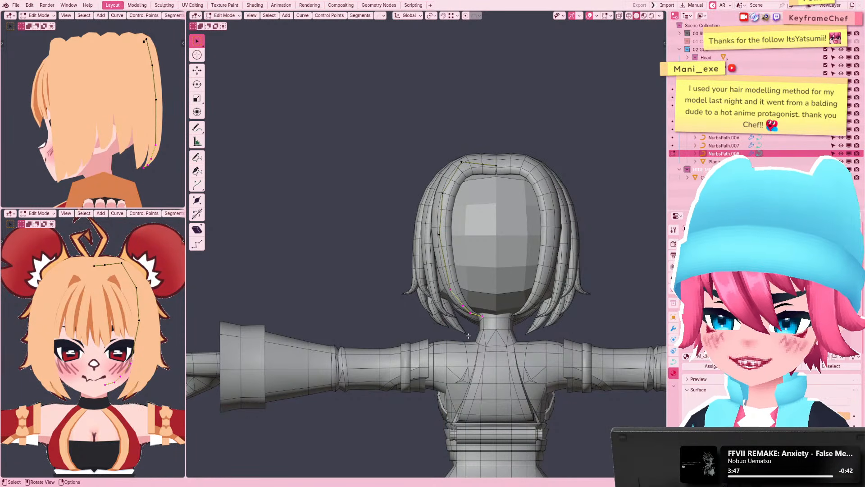
pyautogui.click(478, 325)
pyautogui.press('g')
pyautogui.click(482, 324)
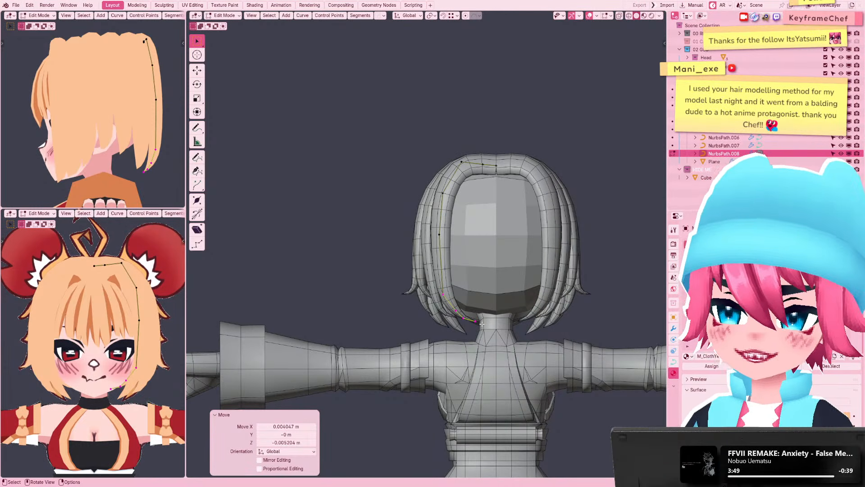
# Nudge the rearmost strand's middle point outward along X by about 0.004 m
pyautogui.click(445, 232)
pyautogui.press('g')
pyautogui.moveTo(446, 232); pyautogui.dragTo(443, 232, button='middle')
pyautogui.click(443, 232)
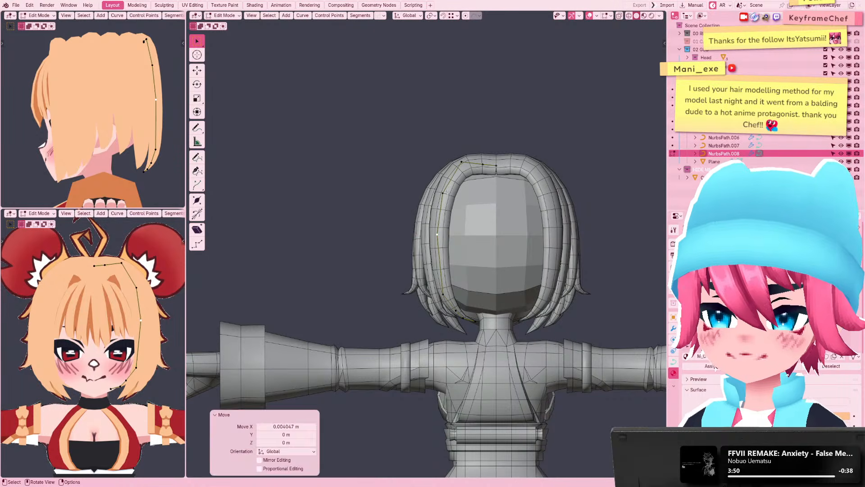
# Adjust the rearmost strand's upper side point inward and reposition the second control point of its crown section
pyautogui.click(452, 196)
pyautogui.press('g')
pyautogui.moveTo(455, 198); pyautogui.dragTo(457, 198, button='middle')
pyautogui.click(458, 199)
pyautogui.click(486, 166)
pyautogui.press('g')
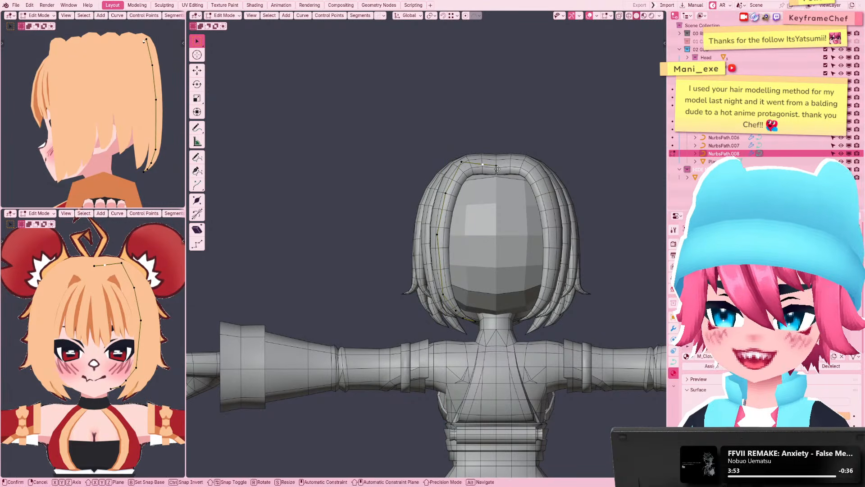
pyautogui.click(484, 162)
# Move the rearmost strand's top corner point inward and down, and the neighbouring crown point slightly outward and down
pyautogui.click(464, 162)
pyautogui.press('g')
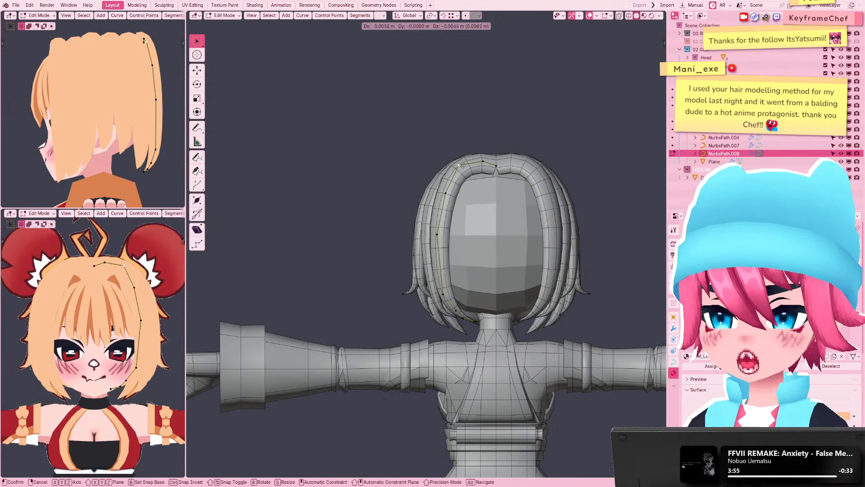
pyautogui.click(464, 167)
pyautogui.click(486, 166)
pyautogui.press('g')
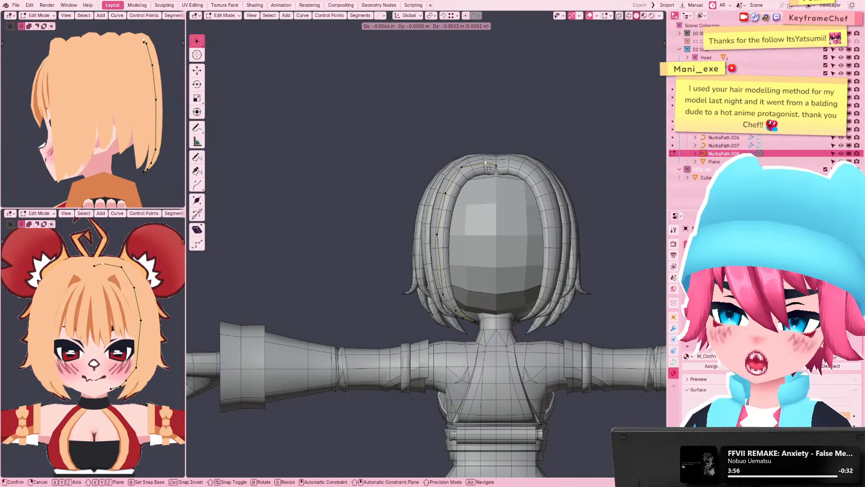
pyautogui.click(489, 168)
pyautogui.press('Tab')
# Turn off the wireframe overlay on the hair and body
pyautogui.moveTo(488, 168); pyautogui.dragTo(429, 228, button='middle')
pyautogui.click(508, 174)
pyautogui.moveTo(489, 196); pyautogui.dragTo(473, 187, button='middle')
pyautogui.click(525, 196)
pyautogui.moveTo(370, 216); pyautogui.dragTo(438, 236, button='middle')
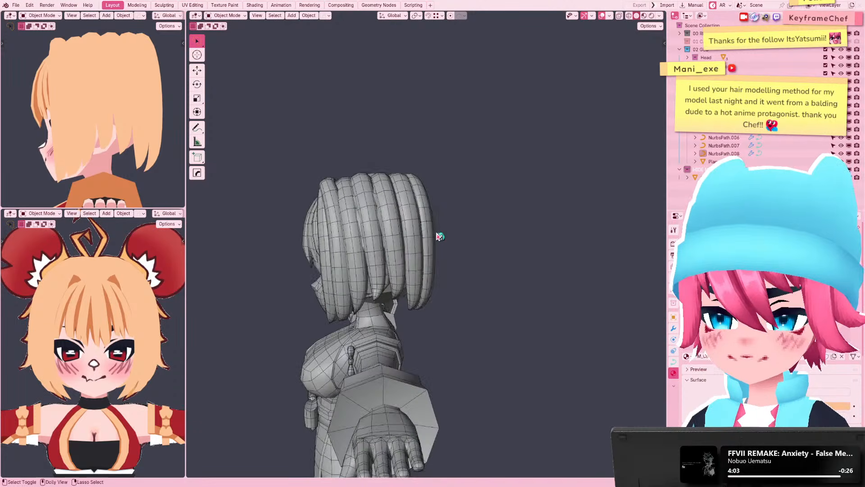
pyautogui.hotkey('ctrl', 'shift', 'w')
pyautogui.scroll(-5, 479, 240)
pyautogui.moveTo(506, 275); pyautogui.dragTo(477, 280, button='middle')
pyautogui.scroll(5, 452, 311)
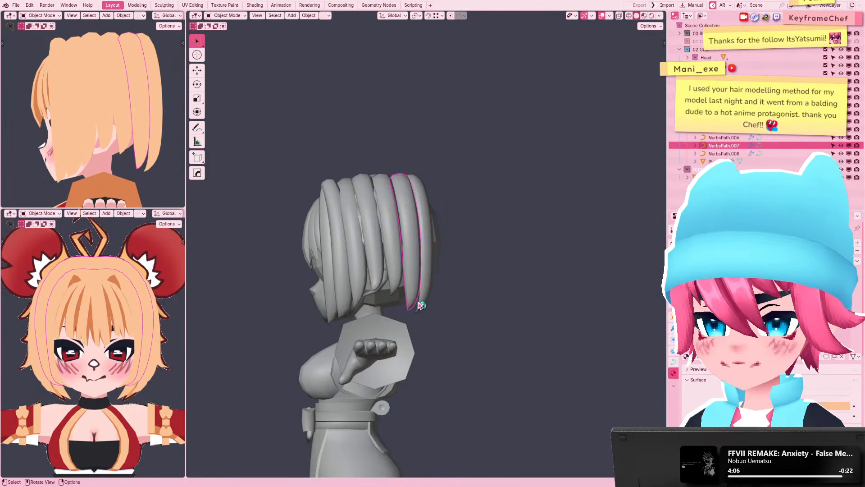
# Raise the lower control points of the two rearmost strands about 0.03 m along Z and refine the rearmost tip
pyautogui.click(351, 317)
pyautogui.moveTo(394, 282); pyautogui.dragTo(491, 384)
pyautogui.press('g')
pyautogui.press('z')
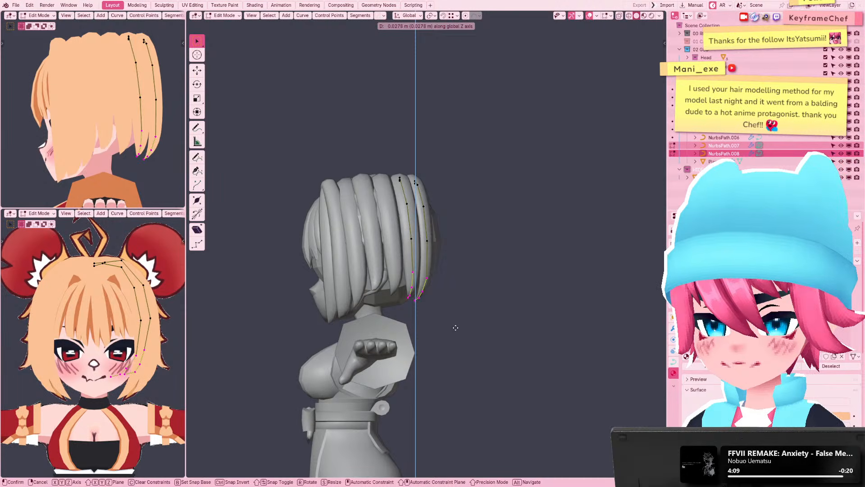
pyautogui.click(455, 286)
pyautogui.moveTo(420, 305); pyautogui.dragTo(421, 306)
pyautogui.press('Tab')
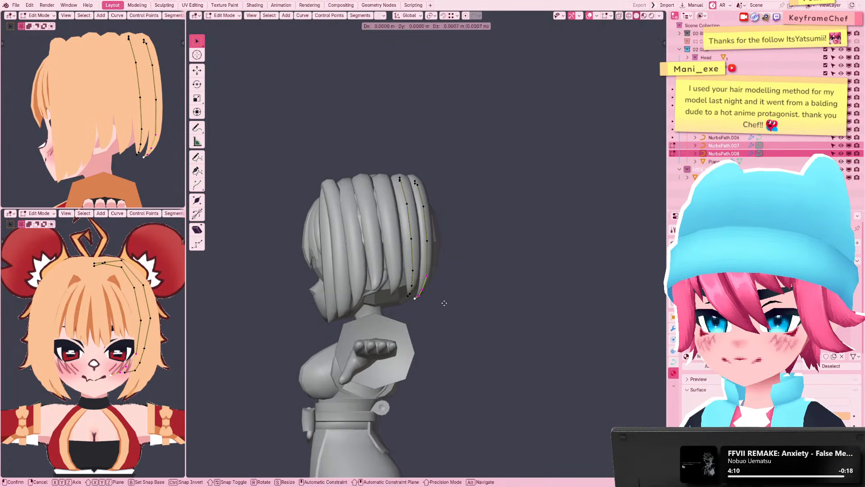
pyautogui.click(485, 257)
# Hide the Cube object and delete the rearmost hair strand
pyautogui.press('z')
pyautogui.scroll(-4, 444, 396)
pyautogui.moveTo(451, 288)
pyautogui.mouseDown(button='middle')
pyautogui.moveTo(388, 282)
pyautogui.moveTo(537, 272)
pyautogui.moveTo(446, 260)
pyautogui.mouseUp(button='middle')
pyautogui.press('z')
pyautogui.click(452, 260)
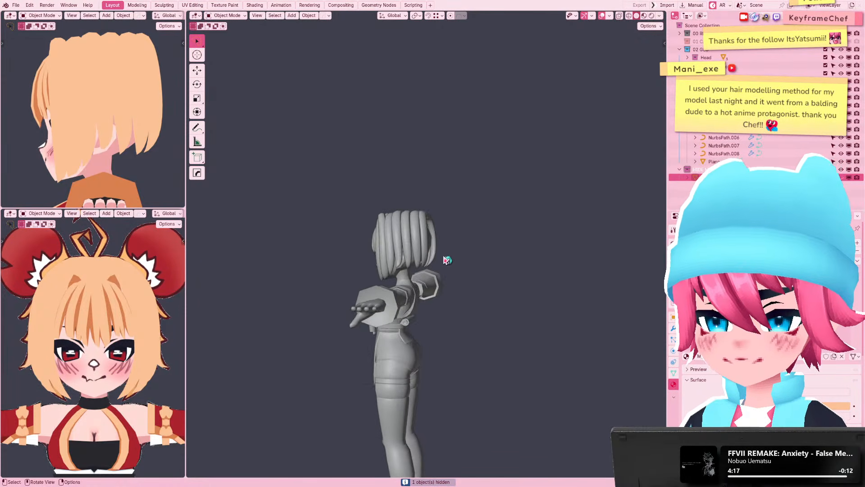
pyautogui.click(424, 252)
pyautogui.press('x')
pyautogui.click(424, 253)
# Examine the remaining strands from the side in material preview, and return to solid shading
pyautogui.scroll(-5, 518, 274)
pyautogui.moveTo(518, 273); pyautogui.dragTo(492, 274, button='middle')
pyautogui.scroll(7, 492, 274)
pyautogui.moveTo(405, 272); pyautogui.dragTo(462, 264, button='middle')
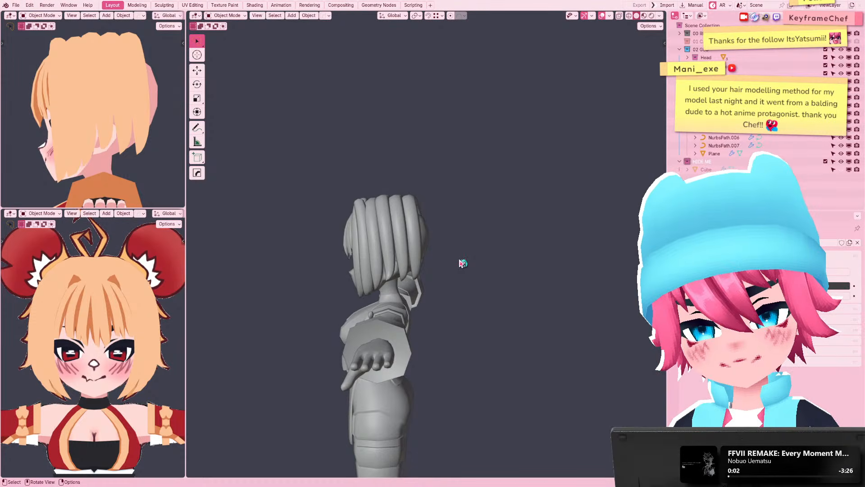
pyautogui.press('KP_3')
pyautogui.press('z')
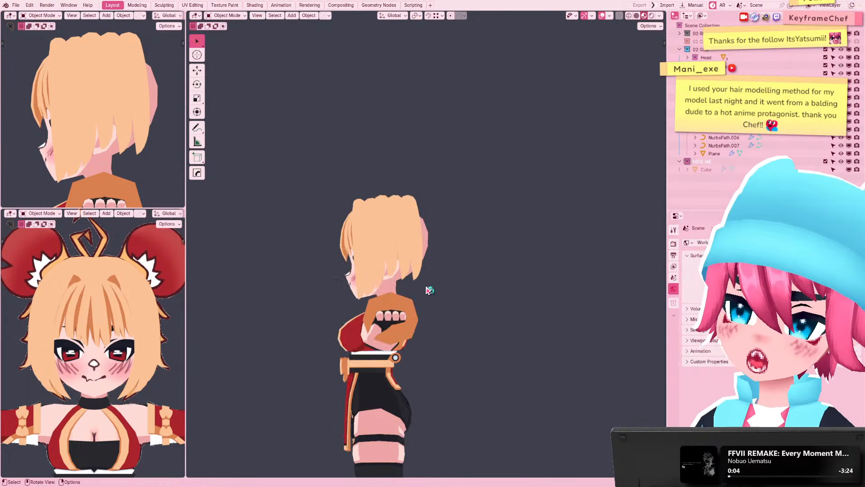
pyautogui.moveTo(485, 282)
pyautogui.mouseDown(button='middle')
pyautogui.moveTo(345, 281)
pyautogui.moveTo(522, 275)
pyautogui.moveTo(443, 272)
pyautogui.moveTo(550, 256)
pyautogui.moveTo(505, 265)
pyautogui.mouseUp(button='middle')
pyautogui.press('z')
pyautogui.press('z')
# Hide the rear and side hair strands one after another, working from the back of the head toward the face
pyautogui.click(503, 265)
pyautogui.press('h')
pyautogui.click(490, 265)
pyautogui.press('h')
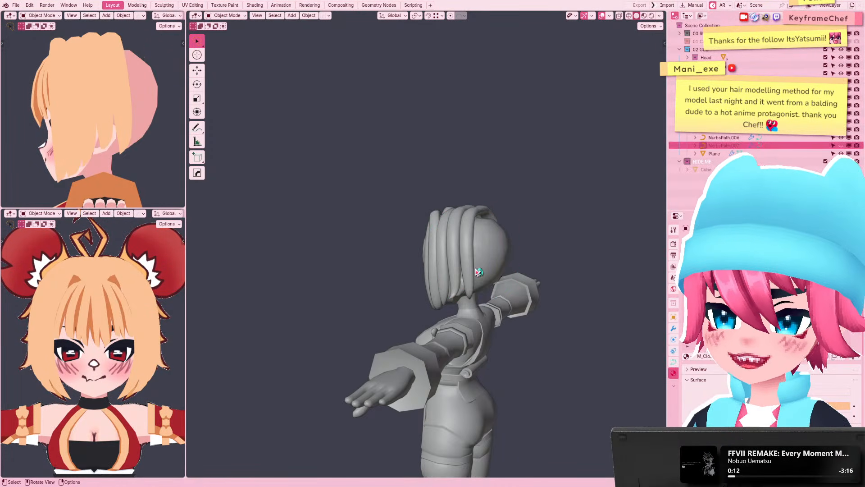
pyautogui.click(474, 267)
pyautogui.press('h')
pyautogui.click(459, 269)
pyautogui.moveTo(440, 281); pyautogui.dragTo(480, 279, button='middle')
pyautogui.click(465, 269)
pyautogui.press('h')
pyautogui.scroll(4, 411, 263)
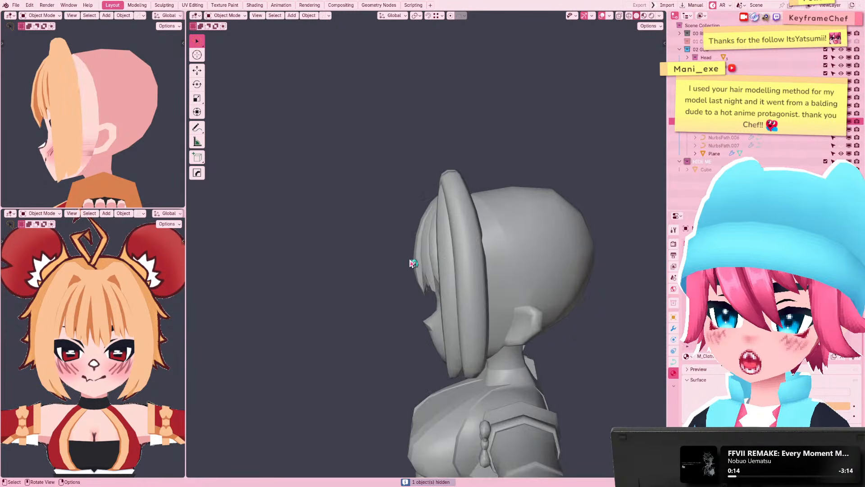
# Hide the remaining side strand behind the frontmost face-framing strand
pyautogui.moveTo(365, 259); pyautogui.dragTo(434, 222, button='middle')
pyautogui.click(450, 210)
pyautogui.moveTo(453, 291); pyautogui.dragTo(518, 269, button='middle')
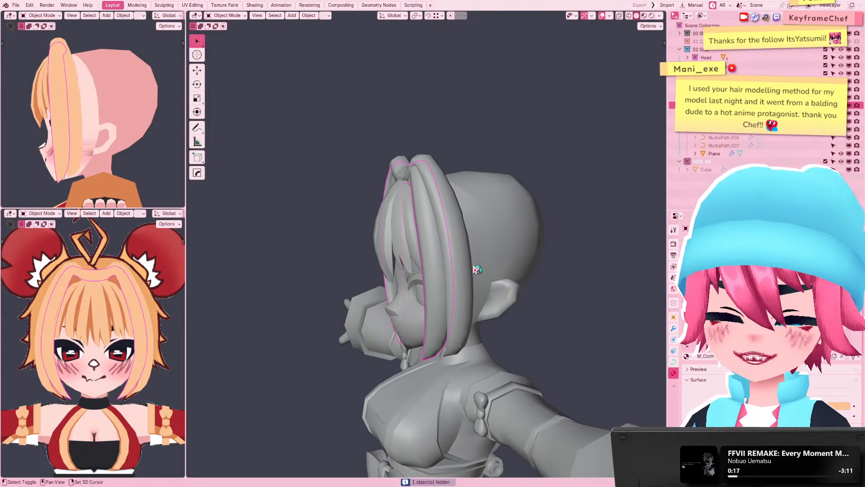
pyautogui.click(576, 278)
pyautogui.moveTo(581, 281); pyautogui.dragTo(498, 289, button='middle')
pyautogui.scroll(3, 433, 180)
pyautogui.click(477, 231)
pyautogui.keyDown('shift'); pyautogui.moveTo(422, 144); pyautogui.dragTo(517, 251, button='middle'); pyautogui.keyUp('shift')
pyautogui.click(503, 220)
pyautogui.keyDown('shift'); pyautogui.moveTo(586, 444); pyautogui.dragTo(523, 287, button='middle'); pyautogui.keyUp('shift')
pyautogui.press('h')
# Convert the frontmost face-framing hair strand from a curve to a mesh
pyautogui.click(462, 237)
pyautogui.keyDown('shift'); pyautogui.moveTo(471, 114); pyautogui.dragTo(467, 236, button='middle'); pyautogui.keyUp('shift')
pyautogui.press('Tab')
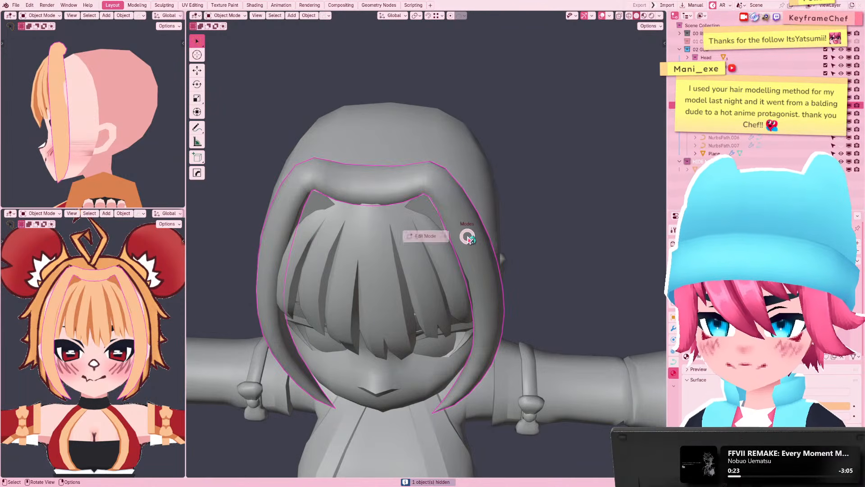
pyautogui.press('F3')
pyautogui.write('coinvert')
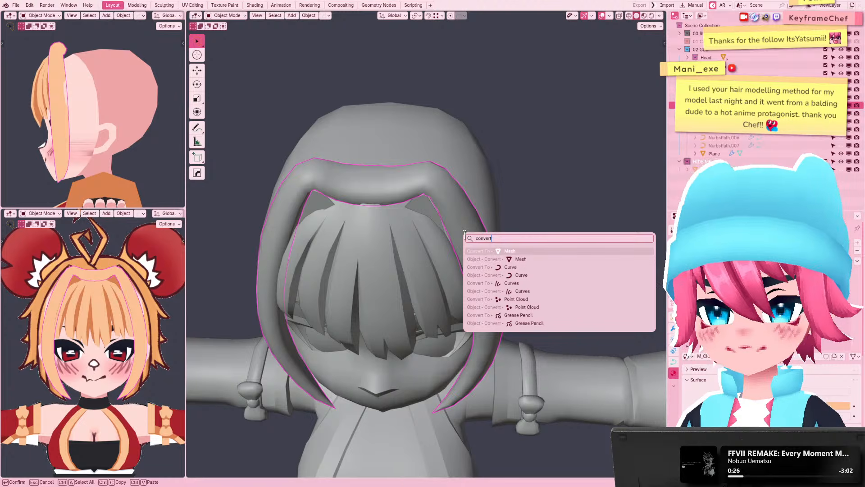
pyautogui.press('Return')
# Delete the vertices of one half of the converted strand, keeping only the half on one side of the centre line
pyautogui.scroll(3, 467, 235)
pyautogui.press('Tab')
pyautogui.scroll(4, 466, 234)
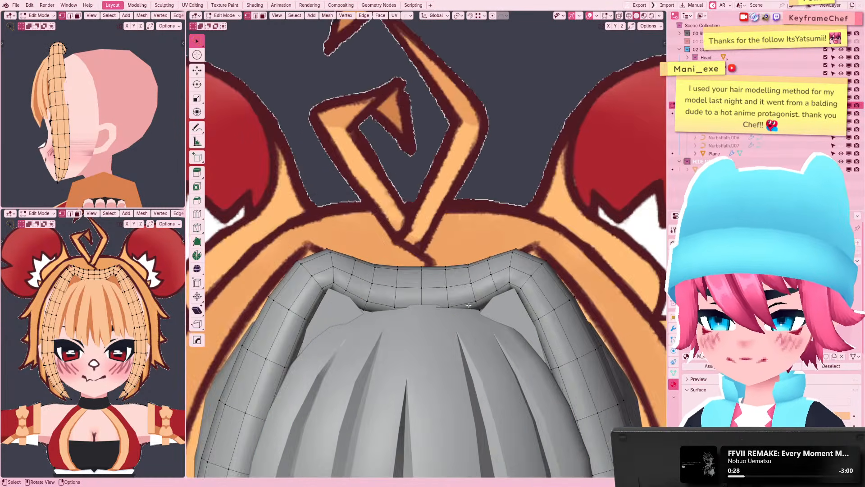
pyautogui.scroll(-6, 468, 305)
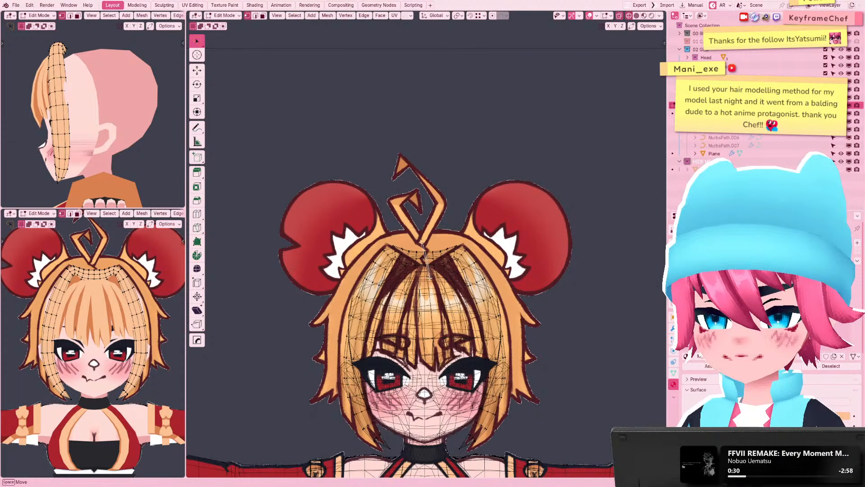
pyautogui.keyDown('ctrl'); pyautogui.moveTo(417, 455); pyautogui.dragTo(298, 253, button='right'); pyautogui.keyUp('ctrl')
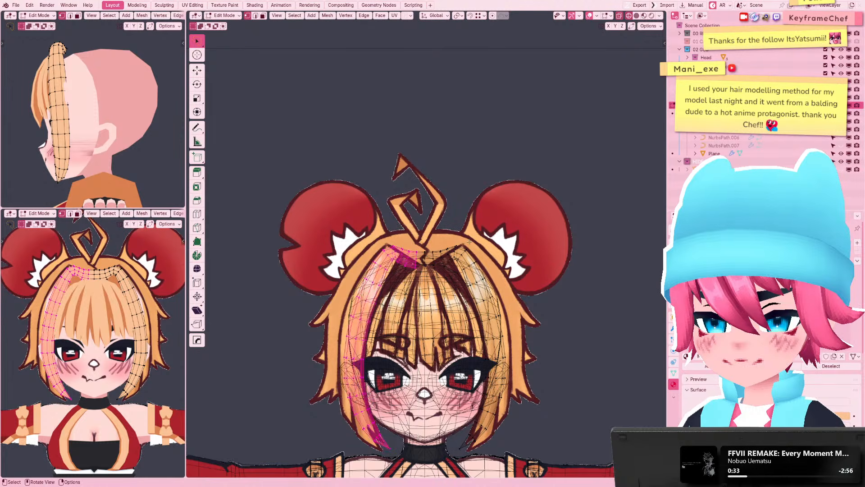
pyautogui.press('x')
pyautogui.click(531, 312)
# Mirror the remaining half of the strand across the X axis with a Mirror modifier and resume mesh editing
pyautogui.scroll(4, 489, 296)
pyautogui.press('Tab')
pyautogui.scroll(-7, 488, 296)
pyautogui.scroll(-3, 489, 296)
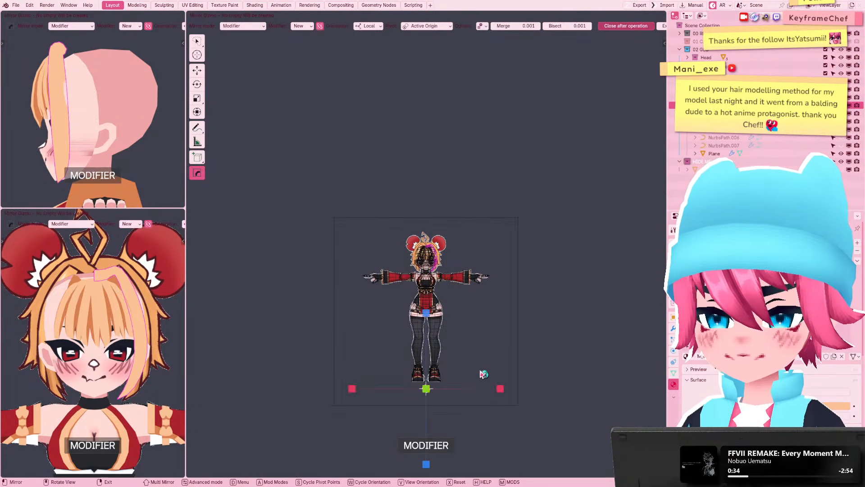
pyautogui.press('Tab')
# Select the front vertices of the strand's centre edge loop and lower them along Z to follow the reference
pyautogui.scroll(10, 394, 291)
pyautogui.scroll(4, 394, 291)
pyautogui.press('z')
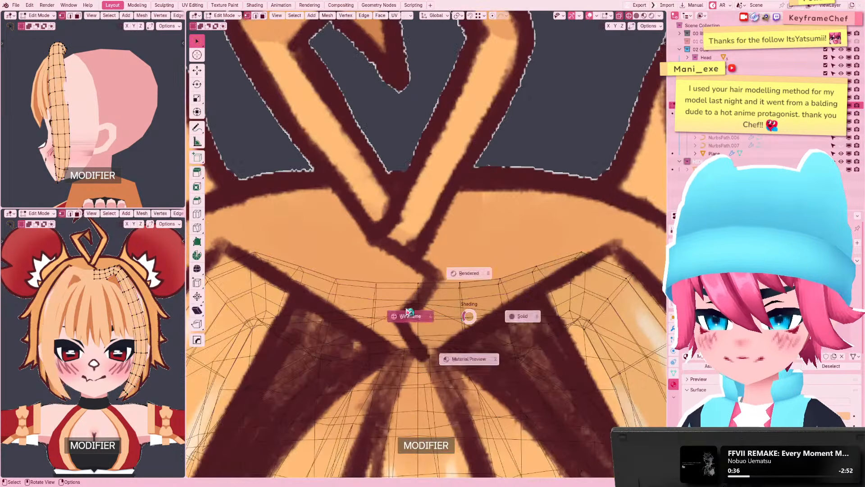
pyautogui.moveTo(411, 259)
pyautogui.keyDown('ctrl'); pyautogui.mouseDown(button='right')
pyautogui.moveTo(406, 336)
pyautogui.moveTo(433, 283)
pyautogui.mouseUp(button='right'); pyautogui.keyUp('ctrl')
pyautogui.press('z')
pyautogui.moveTo(454, 300); pyautogui.dragTo(422, 184, button='middle')
pyautogui.keyDown('ctrl'); pyautogui.click(423, 184); pyautogui.keyUp('ctrl')
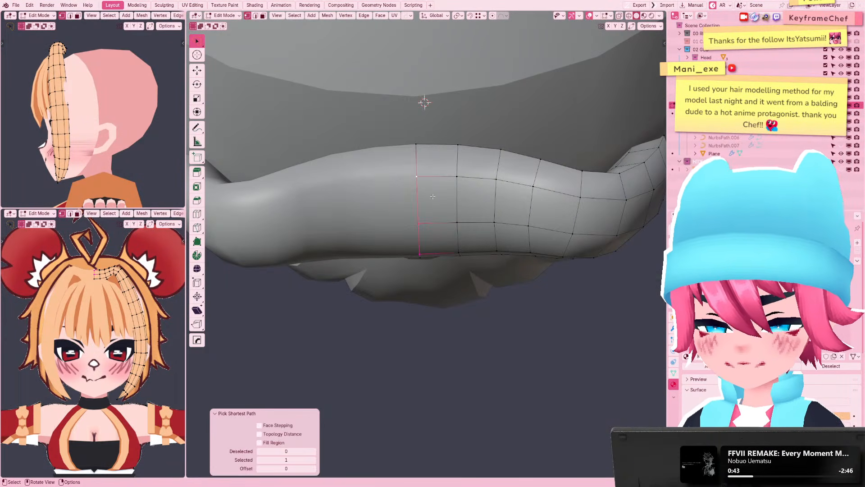
pyautogui.press('KP_1')
pyautogui.press('g')
pyautogui.press('z')
pyautogui.click(432, 300)
# Move the edge loop beside the centre about 0.0005 m along X and -0.0029 m along Z, and lower the centre vertex 0.0029 m
pyautogui.moveTo(431, 300); pyautogui.dragTo(427, 201, button='middle')
pyautogui.moveTo(442, 285); pyautogui.dragTo(442, 282)
pyautogui.press('g')
pyautogui.click(444, 296)
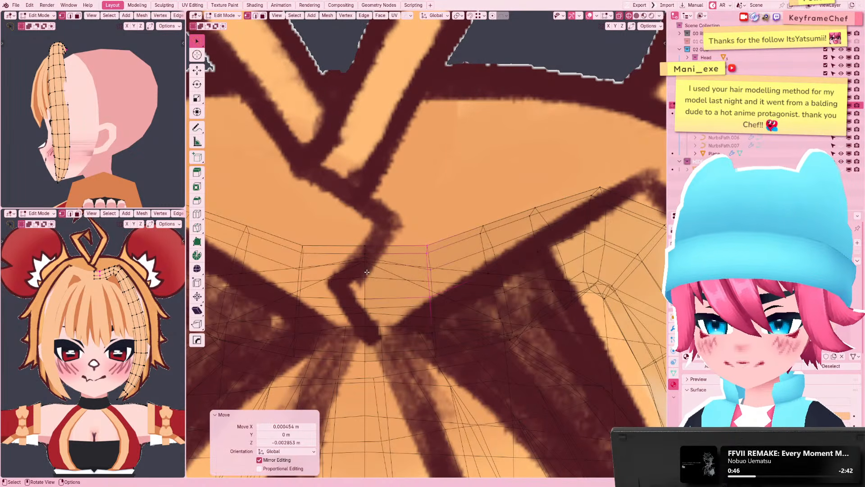
pyautogui.click(367, 259)
pyautogui.press('g')
pyautogui.press('z')
pyautogui.click(377, 276)
# Lower the centre loop's upper vertices about 0.0016 m along Z and its lower vertices about 0.0019 m
pyautogui.moveTo(378, 277); pyautogui.dragTo(404, 197, button='middle')
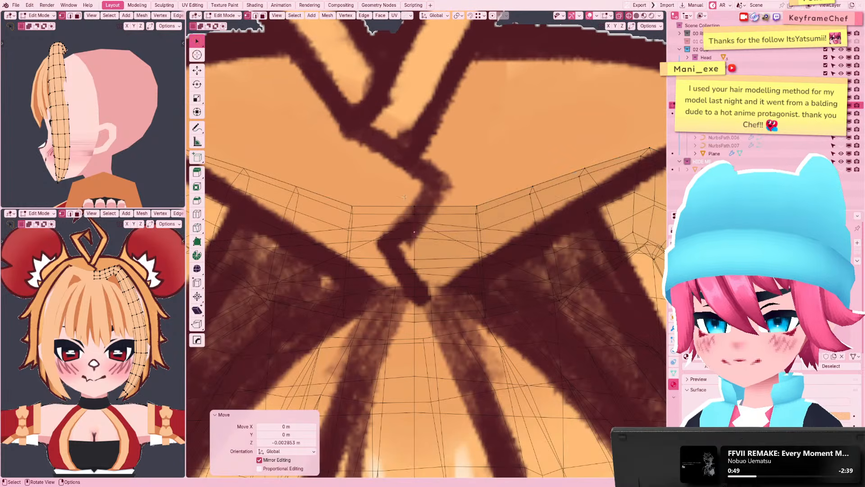
pyautogui.moveTo(429, 234); pyautogui.dragTo(426, 175)
pyautogui.press('g')
pyautogui.press('z')
pyautogui.click(434, 269)
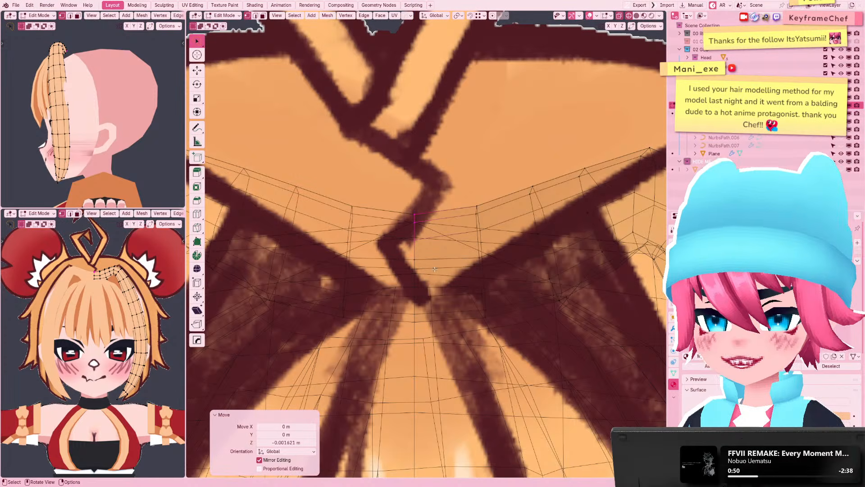
pyautogui.moveTo(433, 278); pyautogui.dragTo(435, 278)
pyautogui.press('g')
pyautogui.press('z')
pyautogui.click(436, 285)
# Nudge the edge loop beside the centre about -0.0001 m along X and -0.0006 m along Z
pyautogui.hotkey('shift', 'z')
pyautogui.keyDown('shift'); pyautogui.moveTo(469, 226); pyautogui.dragTo(409, 223, button='middle'); pyautogui.keyUp('shift')
pyautogui.hotkey('shift', 'z')
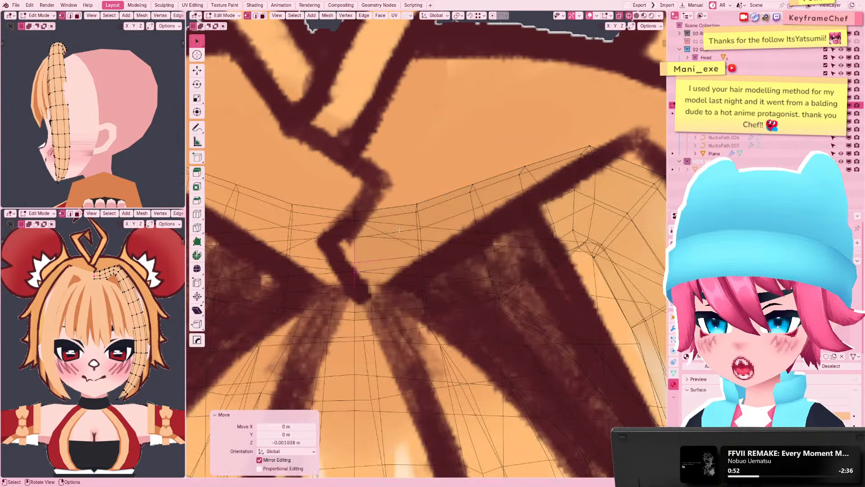
pyautogui.moveTo(420, 167)
pyautogui.mouseDown()
pyautogui.moveTo(408, 268)
pyautogui.moveTo(434, 266)
pyautogui.mouseUp()
pyautogui.press('g')
pyautogui.click(434, 269)
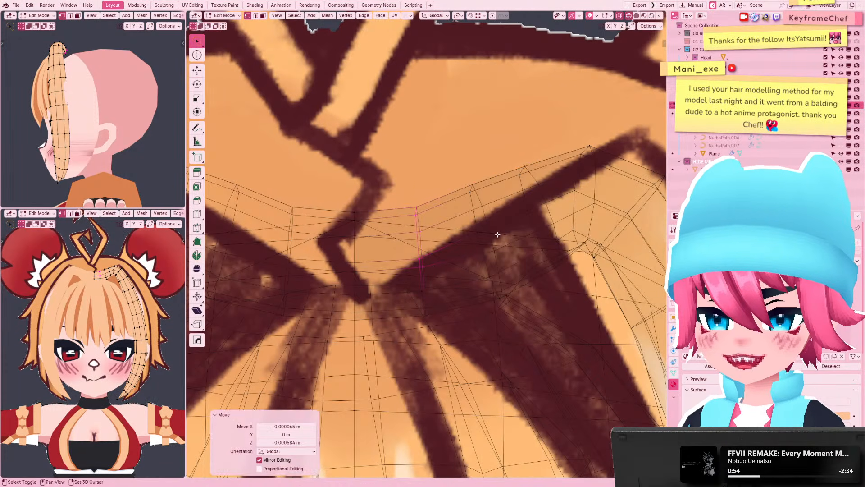
# Slide the lower vertex beside the centre along its edge, and move the lower centre vertex about -0.0002 m in X and -0.0011 m in Z
pyautogui.keyDown('shift'); pyautogui.moveTo(498, 245); pyautogui.dragTo(436, 255, button='middle'); pyautogui.keyUp('shift')
pyautogui.click(358, 273)
pyautogui.hotkey('shift', 'v')
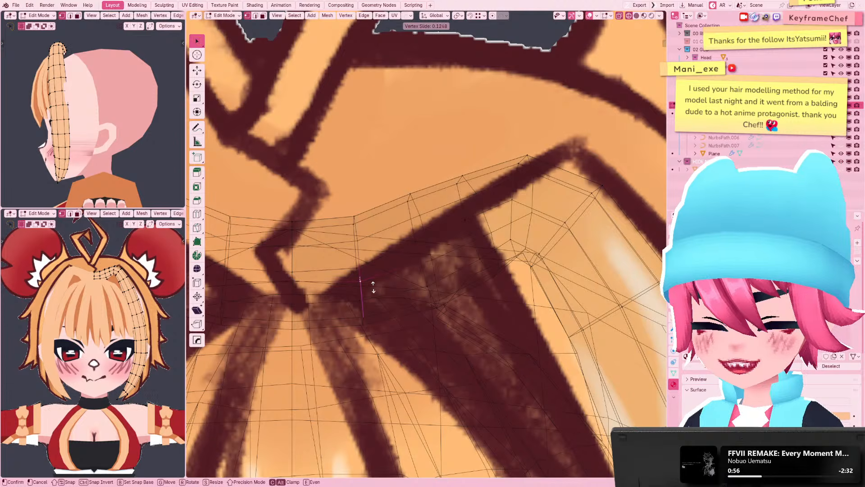
pyautogui.click(373, 287)
pyautogui.click(293, 283)
pyautogui.press('g')
pyautogui.click(292, 288)
# Move the second edge loop out from the centre about 0.0005 m along X and -0.0014 m along Z
pyautogui.press('z')
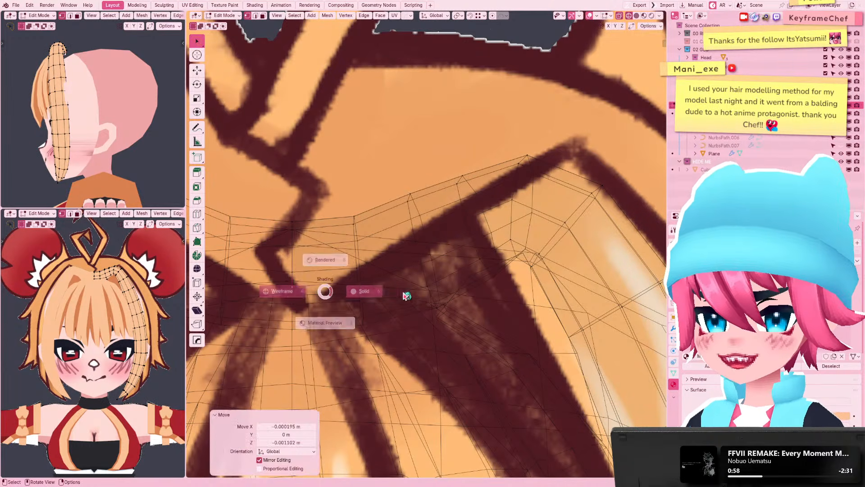
pyautogui.click(404, 296)
pyautogui.keyDown('shift'); pyautogui.moveTo(485, 249); pyautogui.dragTo(465, 259, button='middle'); pyautogui.keyUp('shift')
pyautogui.press('z')
pyautogui.click(398, 225)
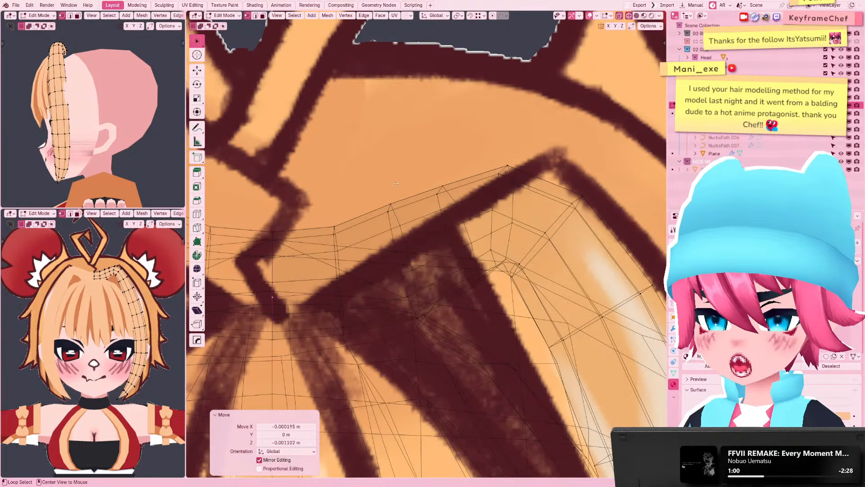
pyautogui.moveTo(422, 233); pyautogui.dragTo(423, 232)
pyautogui.press('g')
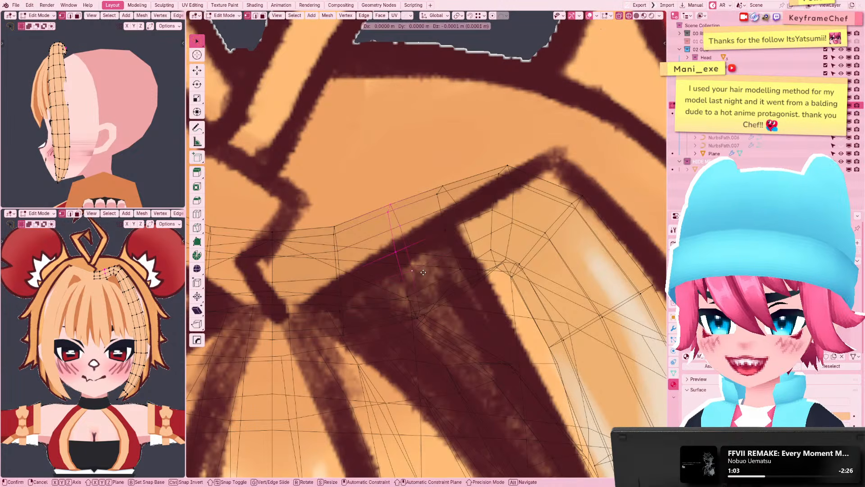
pyautogui.click(426, 278)
# Edge-slide the third loop out from the centre by a factor of about 0.132
pyautogui.press('z')
pyautogui.scroll(-4, 448, 255)
pyautogui.scroll(3, 449, 255)
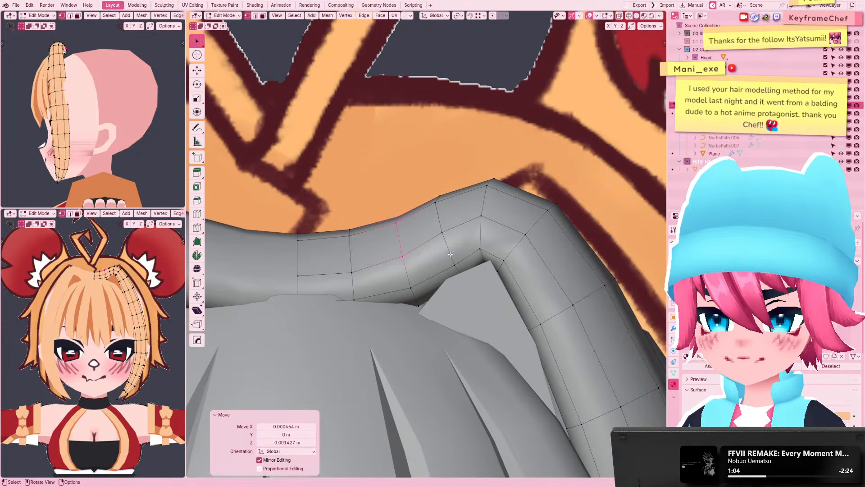
pyautogui.keyDown('alt'); pyautogui.click(450, 254); pyautogui.keyUp('alt')
pyautogui.press('g')
pyautogui.press('g')
pyautogui.click(445, 255)
# Slide a vertex of the third loop slightly along its edge to match the reference outline
pyautogui.press('z')
pyautogui.moveTo(420, 155); pyautogui.dragTo(407, 192)
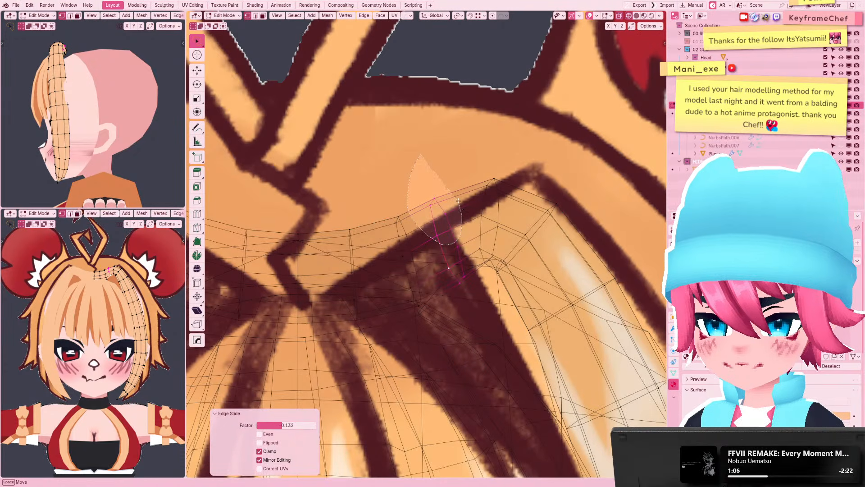
pyautogui.moveTo(458, 200); pyautogui.dragTo(464, 216)
pyautogui.press('g')
pyautogui.press('g')
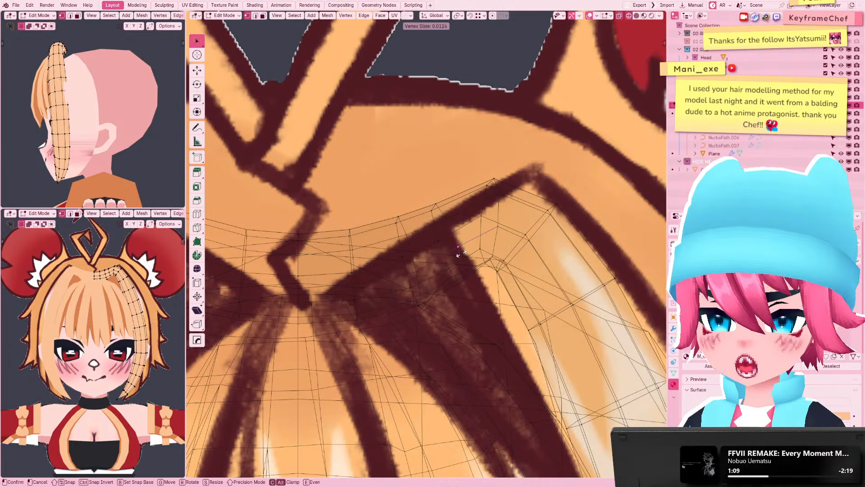
pyautogui.click(457, 250)
# Check the reshaped top band of the strand in solid shading, and return to wireframe editing
pyautogui.press('z')
pyautogui.scroll(-5, 487, 313)
pyautogui.scroll(-4, 486, 313)
pyautogui.scroll(10, 437, 245)
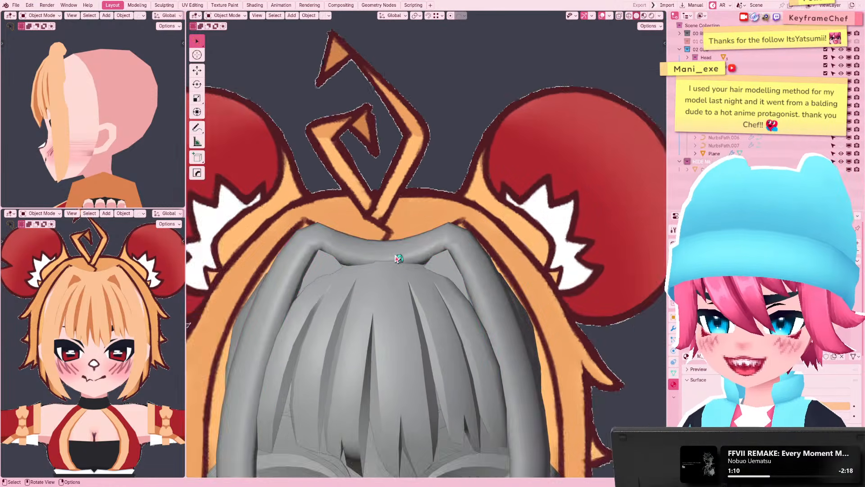
pyautogui.hotkey('shift', 'z')
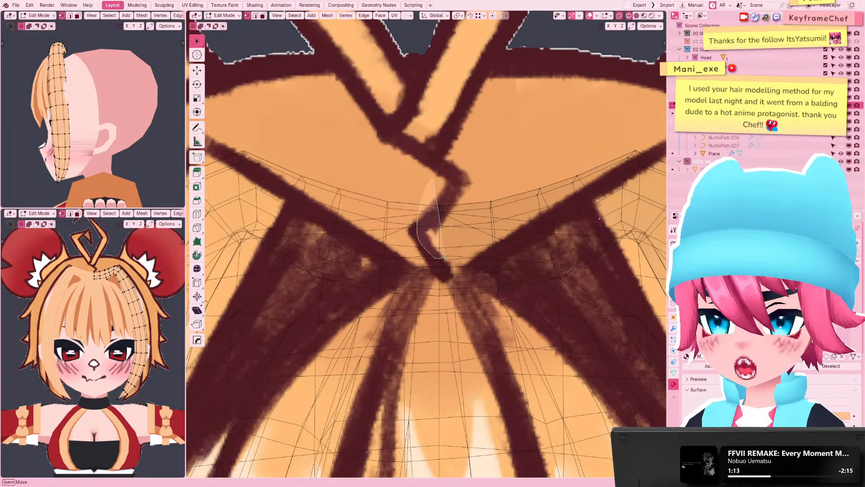
# Lower the band's centre loop about 0.001 m along Z and move the first loop outward about 0.00016 m in X and 0.001 m in Z
pyautogui.click(445, 257)
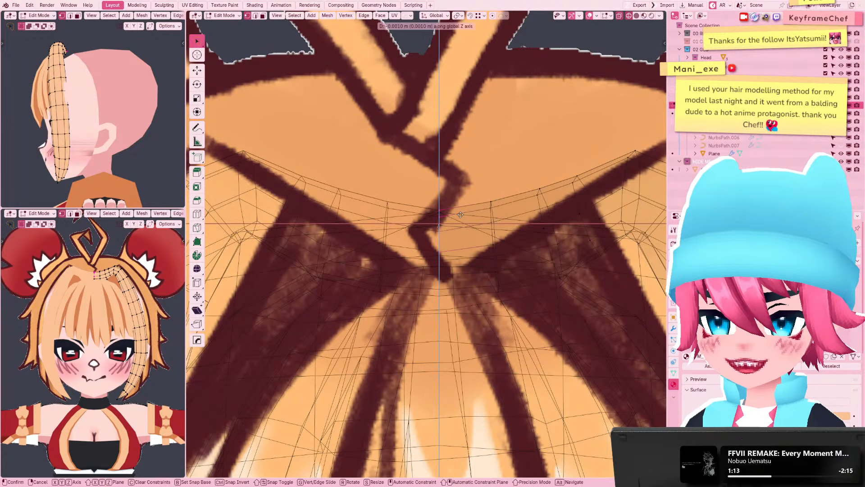
pyautogui.click(501, 260)
pyautogui.press('g')
pyautogui.click(504, 255)
# Move the second loop out about -0.0008 m in X and 0.0013 m in Z, and the third about -0.0004 m and 0.001 m
pyautogui.moveTo(504, 254); pyautogui.dragTo(489, 195, button='middle')
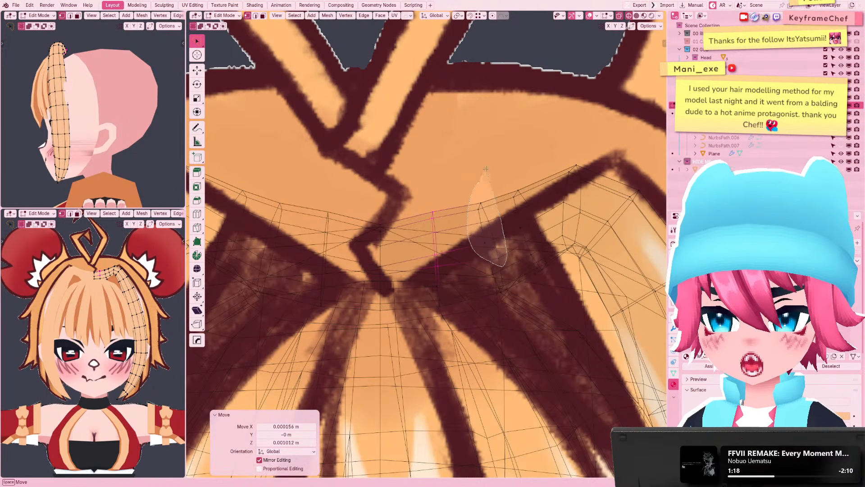
pyautogui.moveTo(485, 168); pyautogui.dragTo(507, 173)
pyautogui.press('g')
pyautogui.click(506, 167)
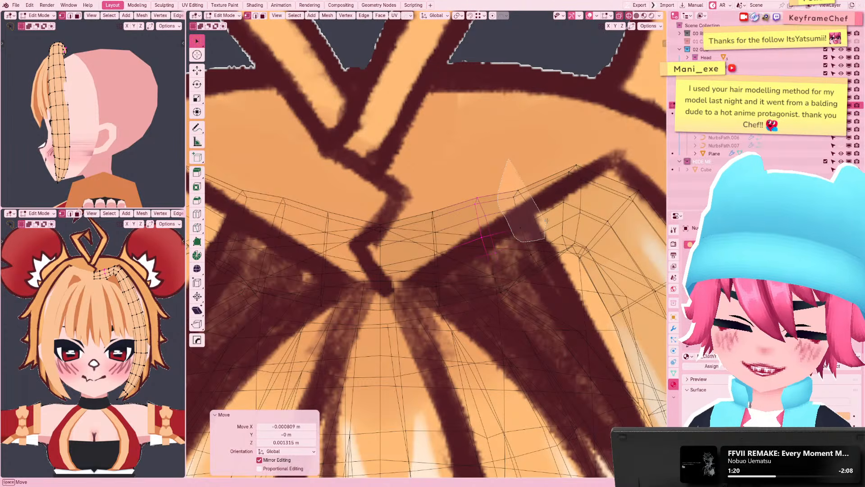
pyautogui.moveTo(547, 221); pyautogui.dragTo(545, 220)
pyautogui.press('g')
pyautogui.click(536, 183)
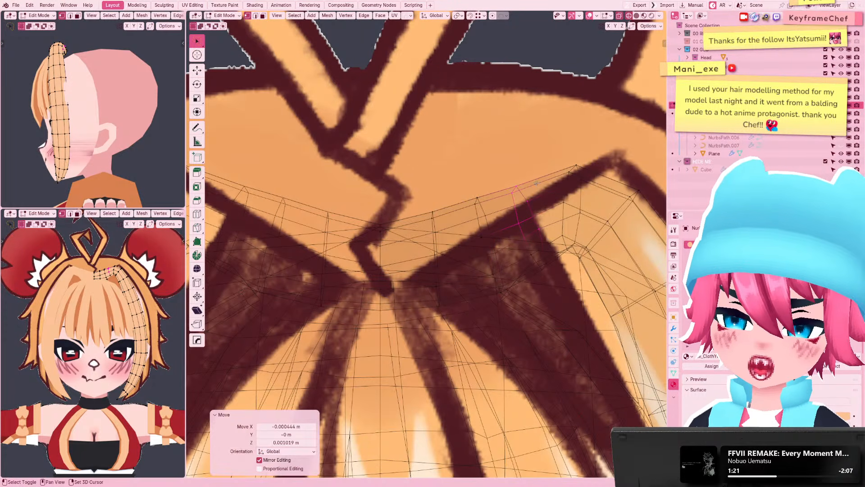
# Lower the third loop's middle vertex about 0.0012 m along Z and nudge it about -0.00016 m in X and 0.0008 m in Z
pyautogui.click(525, 230)
pyautogui.press('g')
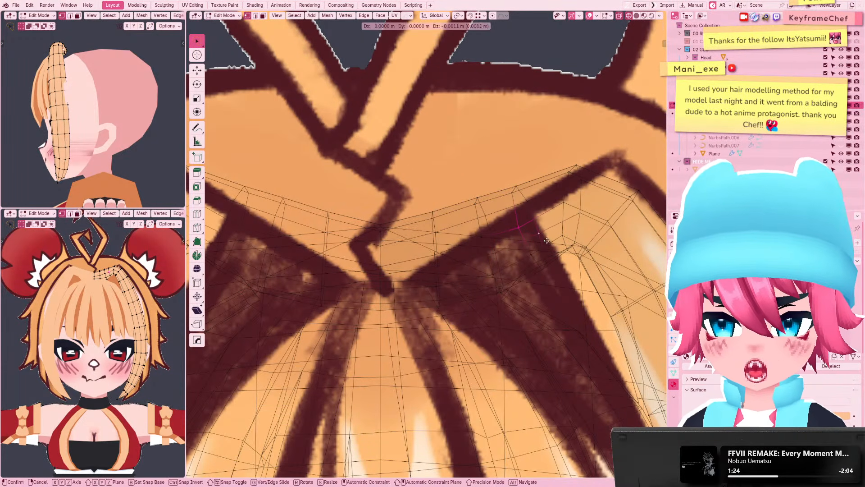
pyautogui.click(547, 238)
pyautogui.keyDown('shift'); pyautogui.moveTo(600, 290); pyautogui.dragTo(559, 291, button='middle'); pyautogui.keyUp('shift')
pyautogui.press('z')
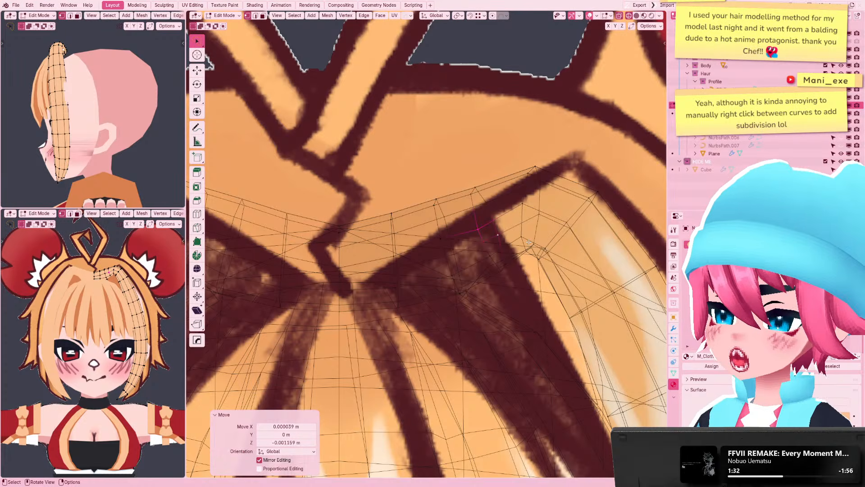
pyautogui.scroll(-2, 529, 242)
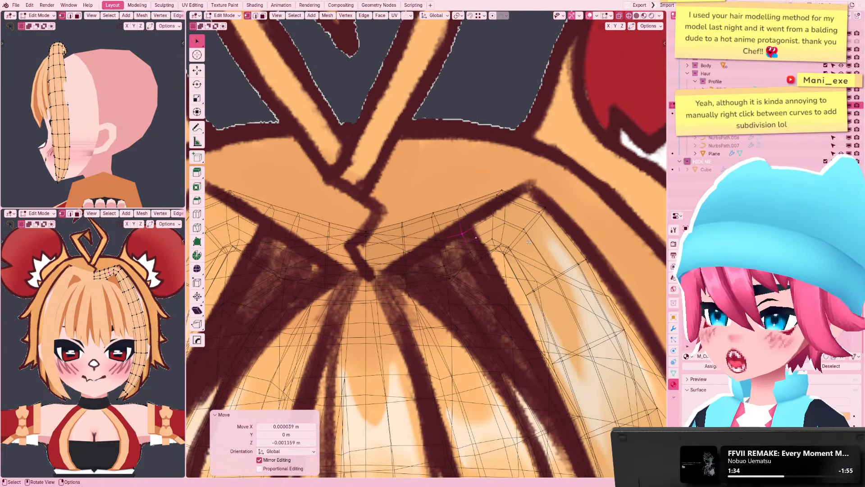
pyautogui.scroll(3, 489, 253)
pyautogui.press('g')
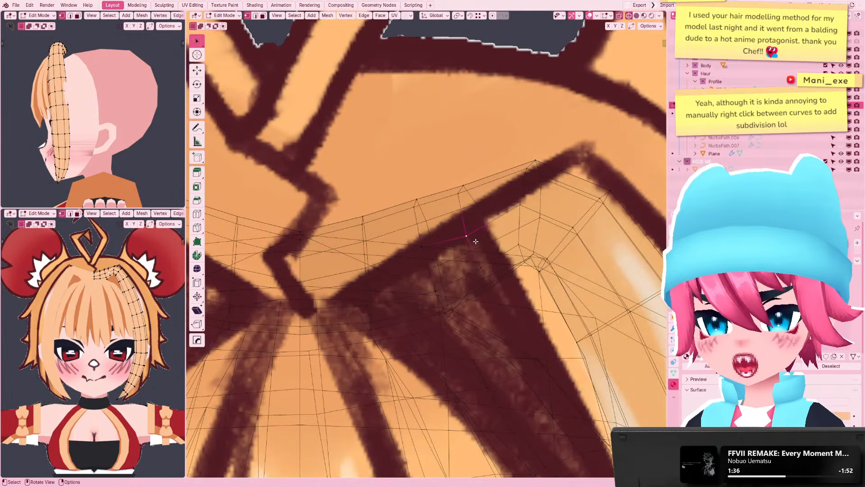
pyautogui.click(458, 266)
# Examine the reshaped strand on the head in solid shading from several angles, outside mesh editing
pyautogui.hotkey('alt', 'z')
pyautogui.scroll(-4, 458, 266)
pyautogui.scroll(2, 455, 263)
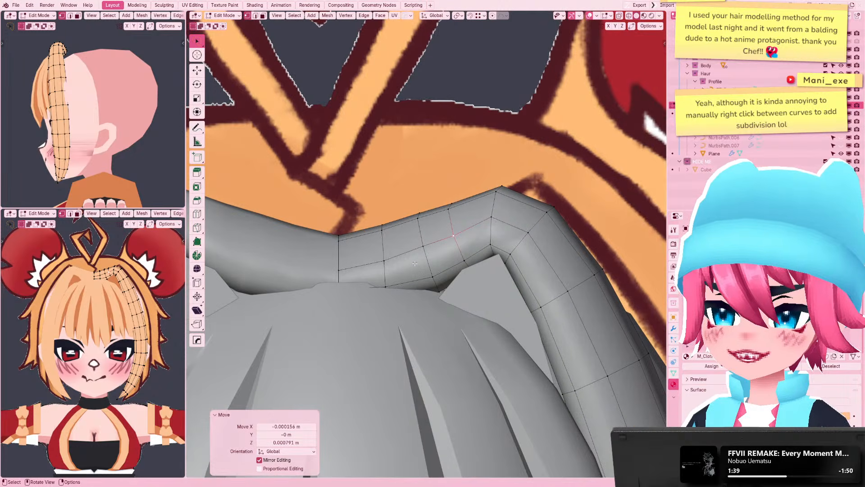
pyautogui.scroll(-4, 432, 254)
pyautogui.moveTo(406, 247); pyautogui.dragTo(390, 236, button='middle')
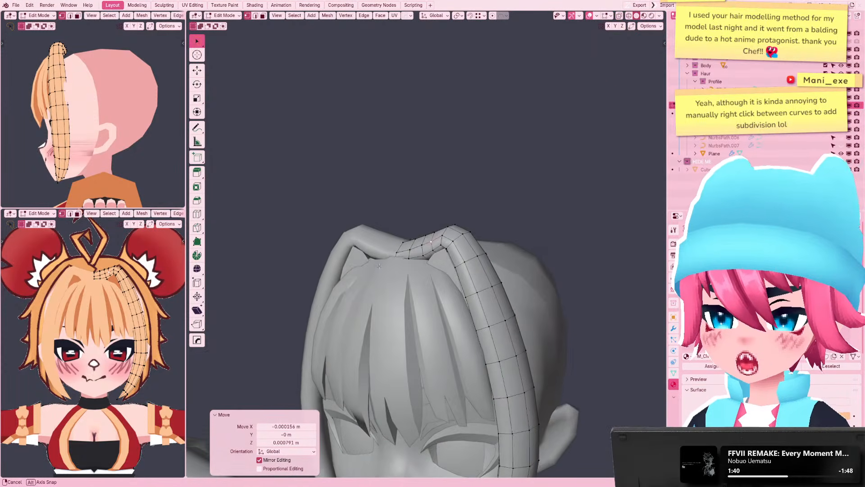
pyautogui.scroll(-4, 450, 293)
pyautogui.press('Tab')
pyautogui.click(460, 314)
pyautogui.moveTo(458, 314); pyautogui.dragTo(496, 353, button='middle')
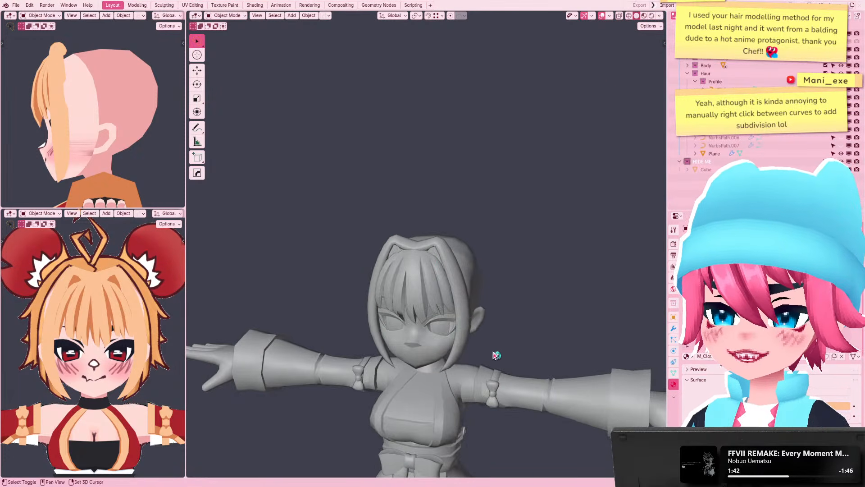
pyautogui.scroll(4, 464, 302)
pyautogui.moveTo(458, 284)
pyautogui.mouseDown(button='middle')
pyautogui.moveTo(417, 291)
pyautogui.moveTo(437, 297)
pyautogui.moveTo(425, 271)
pyautogui.moveTo(504, 293)
pyautogui.moveTo(456, 325)
pyautogui.moveTo(457, 368)
pyautogui.moveTo(518, 383)
pyautogui.moveTo(509, 315)
pyautogui.mouseUp(button='middle')
# Mark two lengthwise edge loops of the front strand as sharp, separating its outer and inner sides
pyautogui.click(439, 298)
pyautogui.press('Tab')
pyautogui.keyDown('alt'); pyautogui.click(419, 253); pyautogui.keyUp('alt')
pyautogui.rightClick(504, 294)
pyautogui.click(503, 293)
pyautogui.keyDown('alt'); pyautogui.click(435, 339); pyautogui.keyUp('alt')
pyautogui.rightClick(456, 369)
pyautogui.click(456, 369)
# Merge the vertices at the front strand's lower tip
pyautogui.press('1')
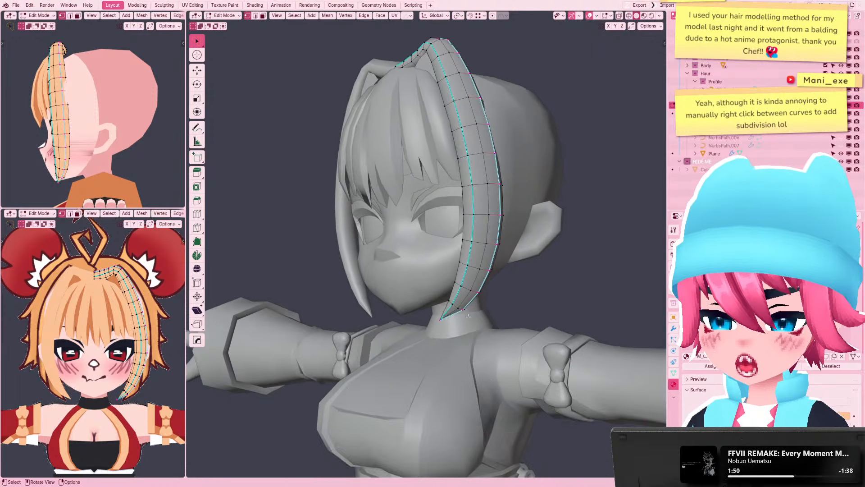
pyautogui.scroll(3, 477, 352)
pyautogui.hotkey('shift', 'z')
pyautogui.moveTo(470, 362)
pyautogui.keyDown('ctrl'); pyautogui.mouseDown(button='right')
pyautogui.moveTo(476, 412)
pyautogui.moveTo(478, 397)
pyautogui.mouseUp(button='right'); pyautogui.keyUp('ctrl')
pyautogui.press('m')
pyautogui.click(479, 396)
pyautogui.hotkey('shift', 'z')
pyautogui.moveTo(481, 396); pyautogui.dragTo(518, 383, button='middle')
# Select the strand's inner-side faces bounded by the sharp edges and assign them the darker orange material in a new slot
pyautogui.press('2')
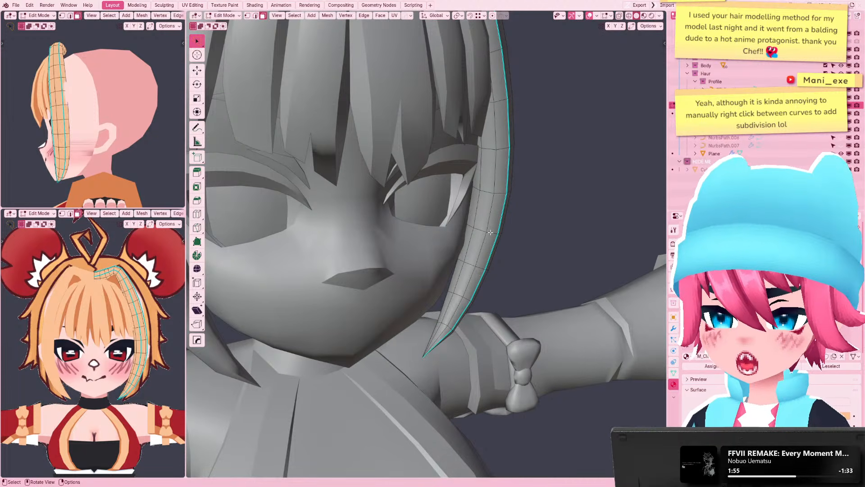
pyautogui.hotkey('ctrl', 'l')
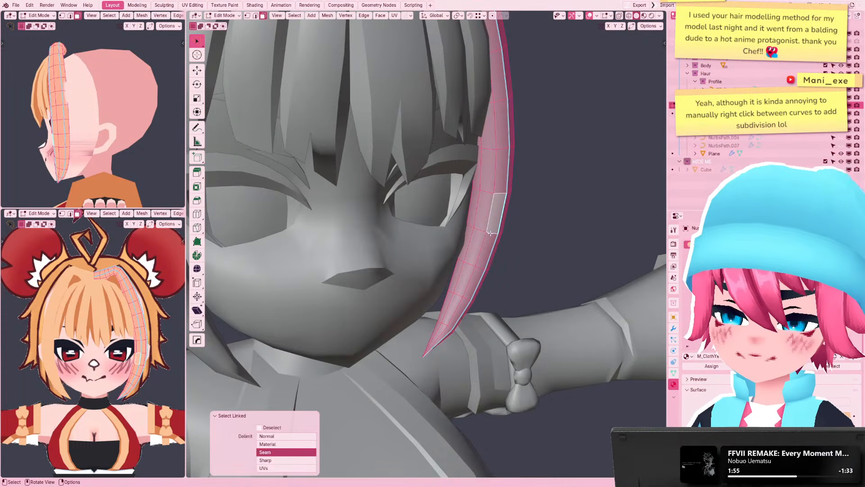
pyautogui.click(308, 460)
pyautogui.click(857, 243)
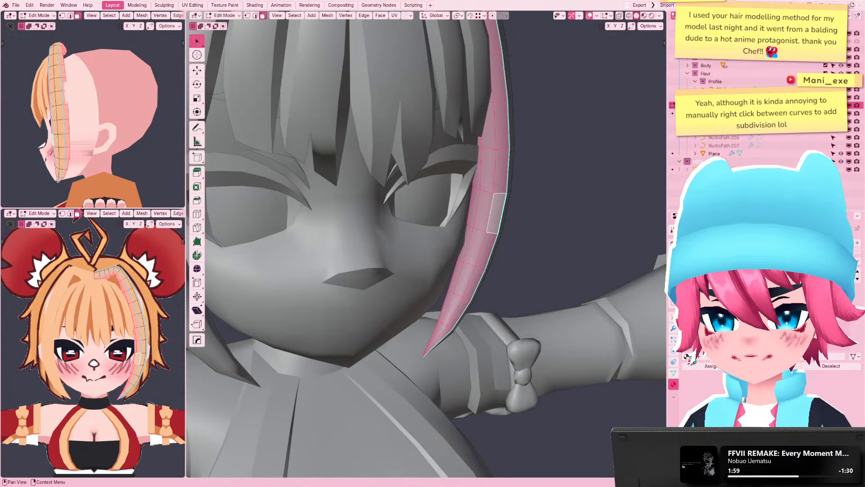
pyautogui.click(716, 370)
pyautogui.scroll(-5, 509, 275)
pyautogui.press('Tab')
pyautogui.moveTo(513, 273); pyautogui.dragTo(467, 266, button='middle')
pyautogui.scroll(1, 467, 266)
pyautogui.press('KP_1')
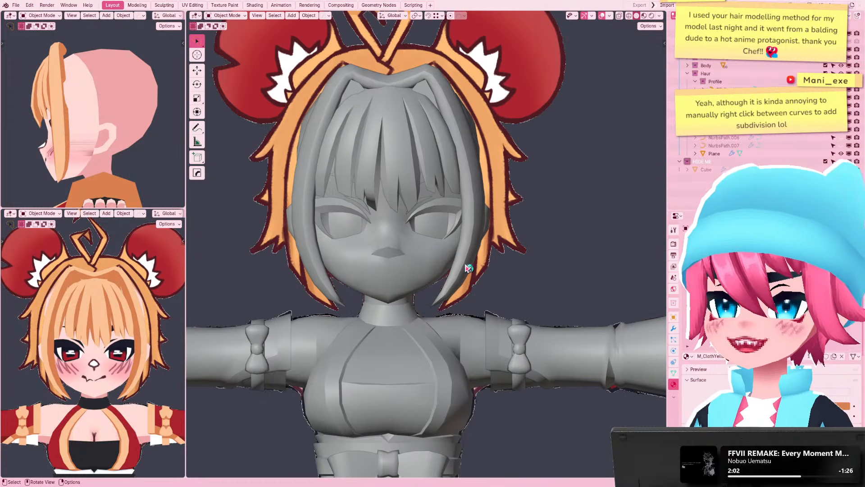
# Edge-slide the strand's lengthwise loop between the light and dark sides by a factor of about 0.351
pyautogui.scroll(3, 469, 268)
pyautogui.press('Tab')
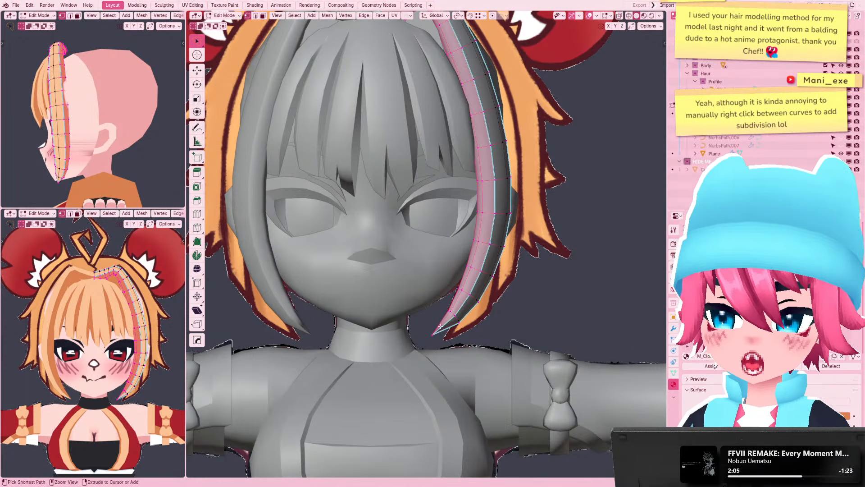
pyautogui.keyDown('alt'); pyautogui.click(465, 307); pyautogui.keyUp('alt')
pyautogui.moveTo(614, 307); pyautogui.dragTo(589, 305, button='middle')
pyautogui.press('z')
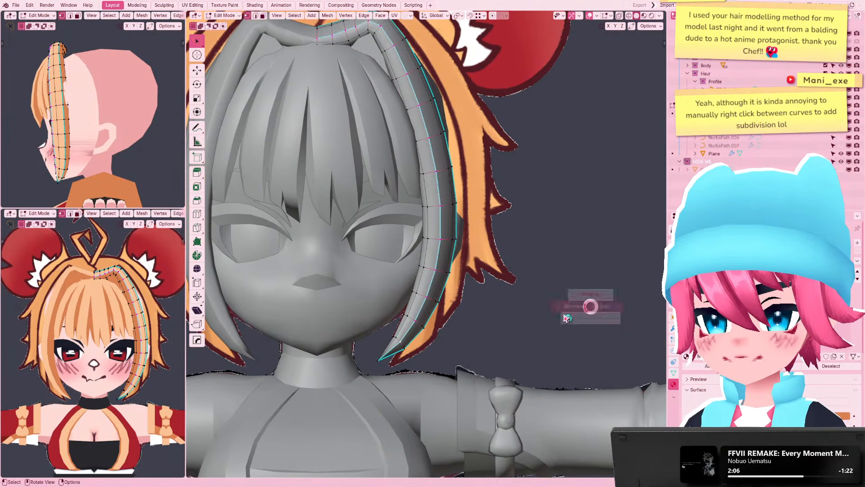
pyautogui.moveTo(531, 305)
pyautogui.mouseDown(button='middle')
pyautogui.moveTo(480, 305)
pyautogui.moveTo(496, 303)
pyautogui.moveTo(510, 265)
pyautogui.mouseUp(button='middle')
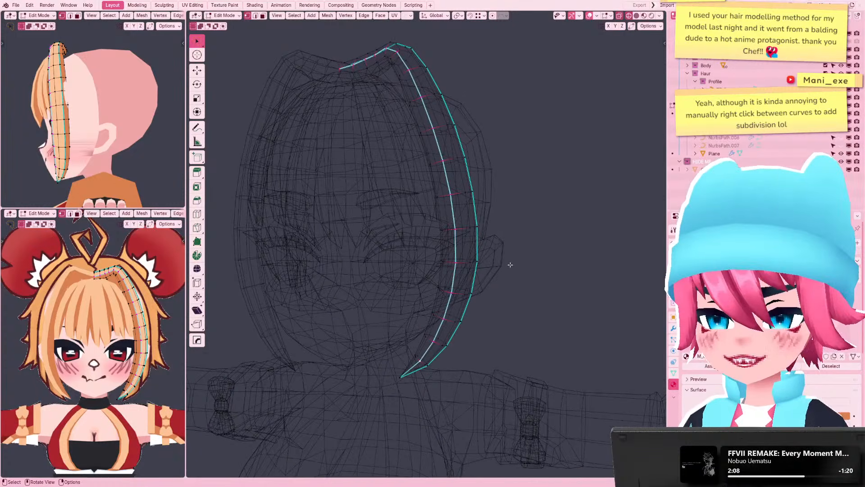
pyautogui.hotkey('shift', 'z')
pyautogui.press('z')
pyautogui.press('g')
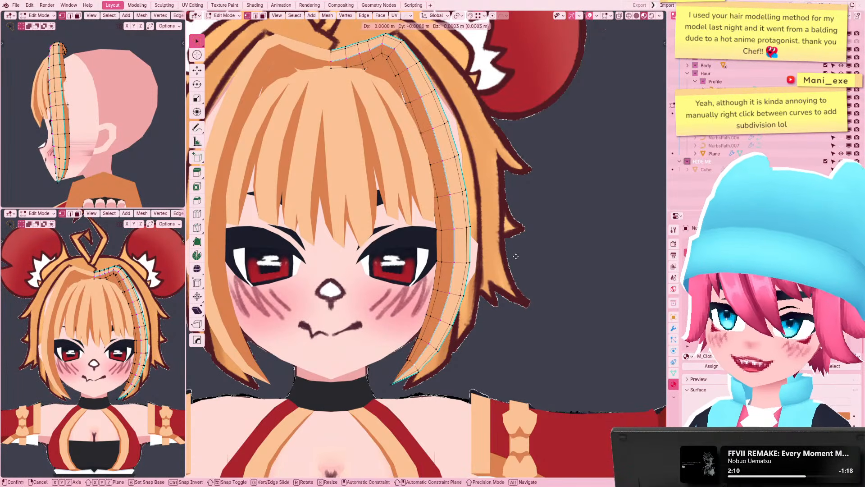
pyautogui.press('g')
pyautogui.click(470, 275)
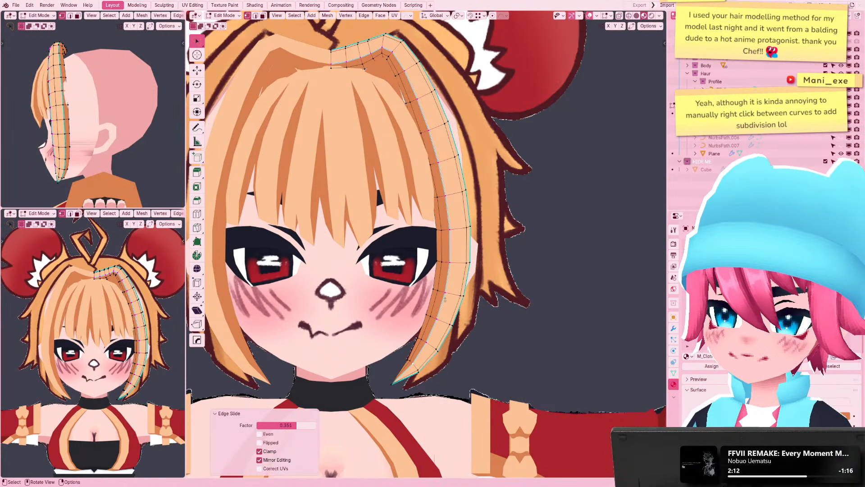
# Examine the two-tone front strand in coloured shading around the fringe and top of the head
pyautogui.press('z')
pyautogui.scroll(-7, 509, 307)
pyautogui.press('Tab')
pyautogui.moveTo(509, 310); pyautogui.dragTo(473, 273, button='middle')
pyautogui.press('z')
pyautogui.scroll(3, 468, 262)
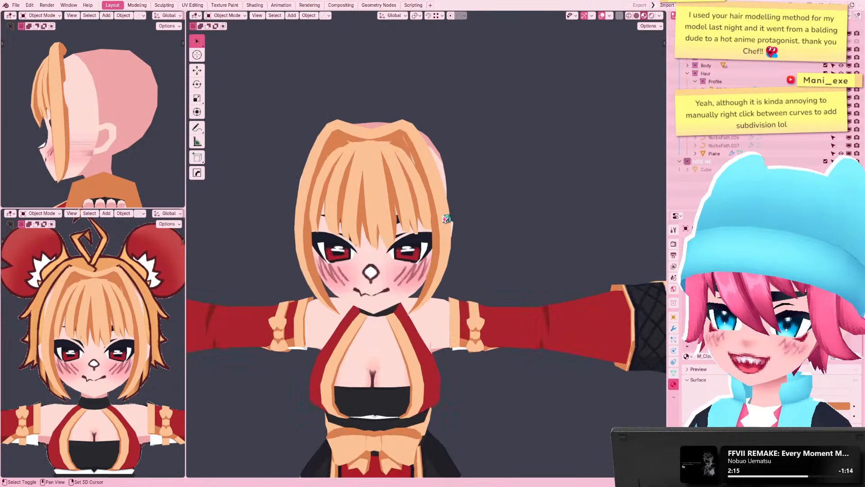
pyautogui.keyDown('shift'); pyautogui.moveTo(448, 218); pyautogui.dragTo(460, 271, button='middle'); pyautogui.keyUp('shift')
pyautogui.scroll(4, 459, 258)
pyautogui.scroll(2, 496, 260)
pyautogui.scroll(-4, 498, 291)
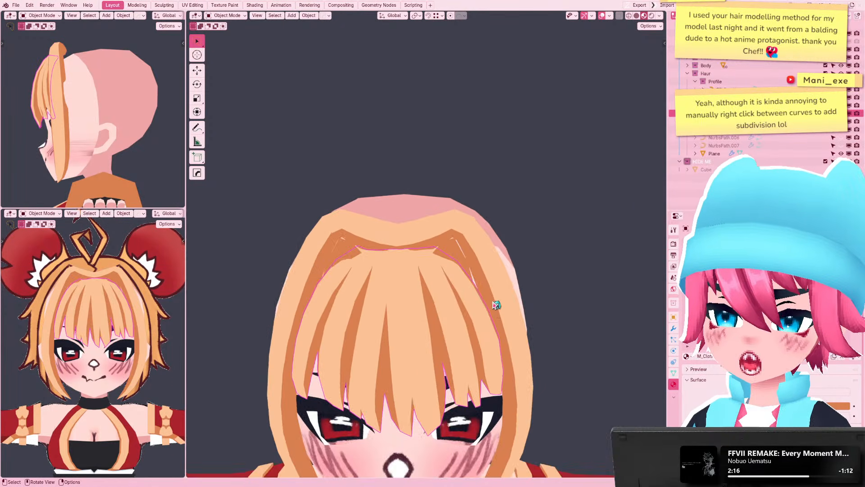
# Hide everything except the front strand and the plane filling its inner corners, and delete that plane
pyautogui.hotkey('ctrl', 'i')
pyautogui.press('h')
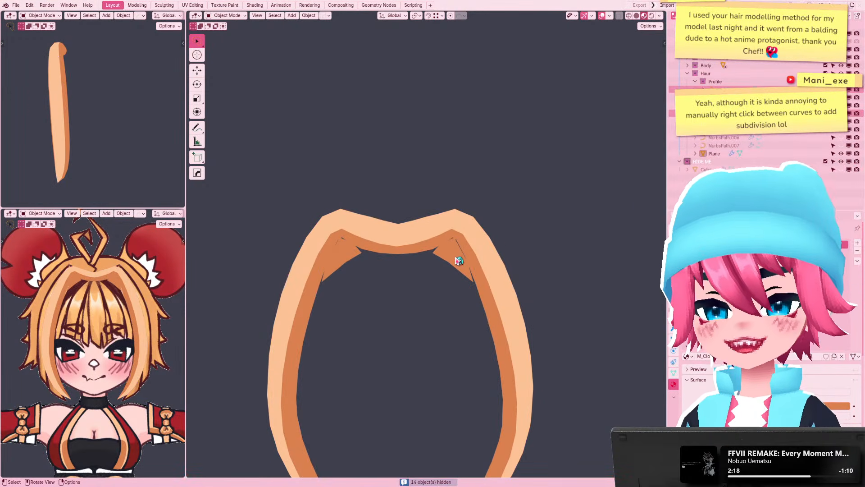
pyautogui.press('KP_1')
pyautogui.hotkey('shift', 'z')
pyautogui.scroll(4, 461, 263)
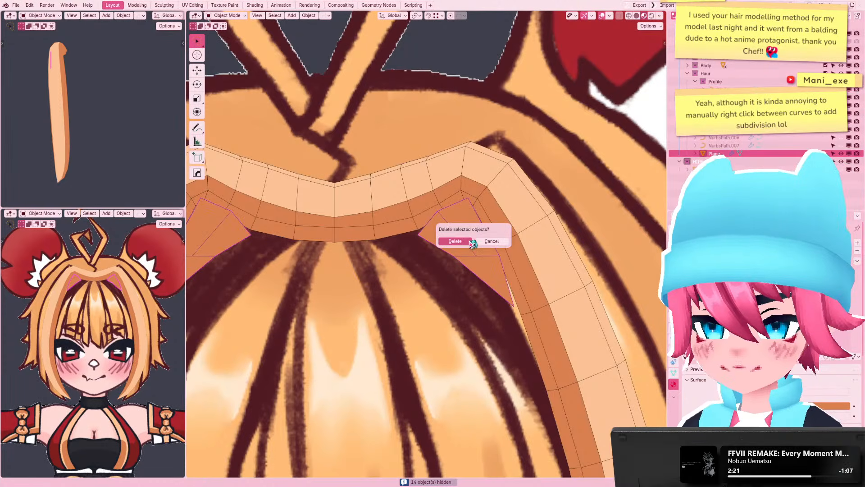
pyautogui.click(455, 241)
# Fill the strand mesh's inner corner with a face spanning the bend
pyautogui.press('Tab')
pyautogui.moveTo(441, 222); pyautogui.dragTo(436, 194, button='middle')
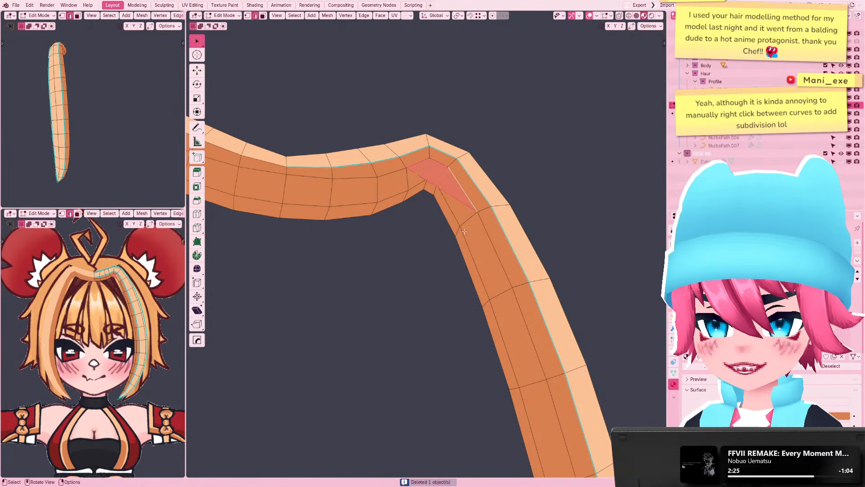
pyautogui.moveTo(464, 231); pyautogui.dragTo(477, 244, button='middle')
# Select the faces on the back of the strand around the corner bend and delete them
pyautogui.press('3')
pyautogui.keyDown('ctrl'); pyautogui.click(504, 199); pyautogui.keyUp('ctrl')
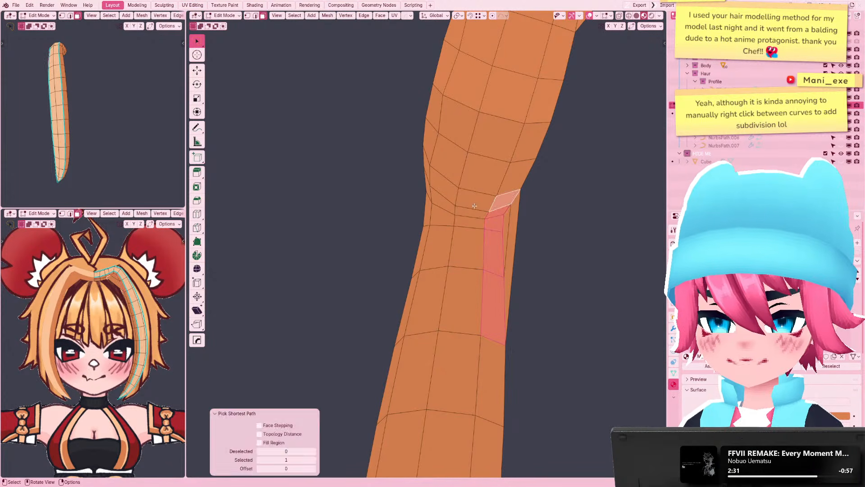
pyautogui.keyDown('shift'); pyautogui.click(477, 199); pyautogui.keyUp('shift')
pyautogui.keyDown('ctrl'); pyautogui.click(461, 303); pyautogui.keyUp('ctrl')
pyautogui.moveTo(462, 303); pyautogui.dragTo(451, 254, button='middle')
pyautogui.keyDown('shift'); pyautogui.click(388, 255); pyautogui.keyUp('shift')
pyautogui.keyDown('ctrl'); pyautogui.click(476, 213); pyautogui.keyUp('ctrl')
pyautogui.press('x')
pyautogui.click(475, 228)
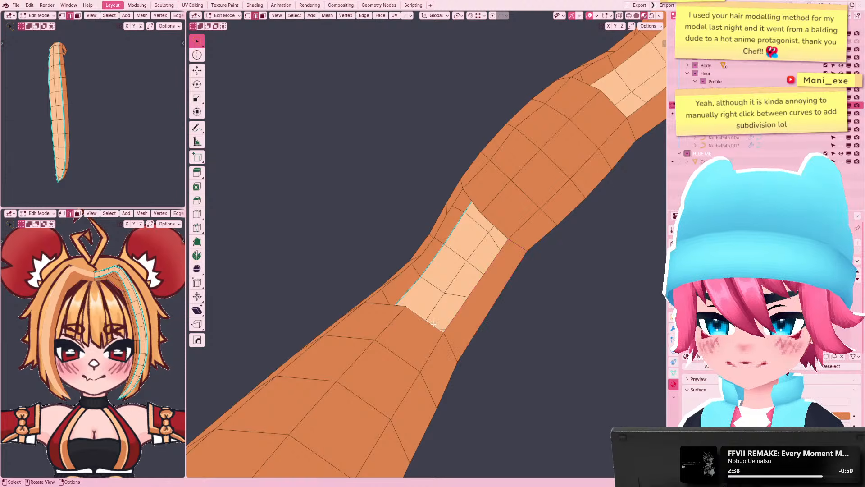
# Fill a face across the opening at the back of the strand's corner bend
pyautogui.moveTo(433, 323); pyautogui.dragTo(413, 337, button='middle')
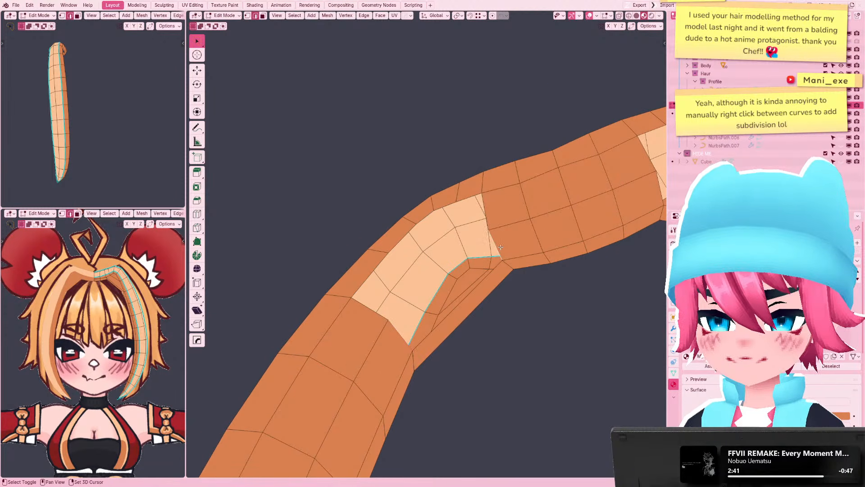
pyautogui.moveTo(500, 246); pyautogui.dragTo(434, 318, button='middle')
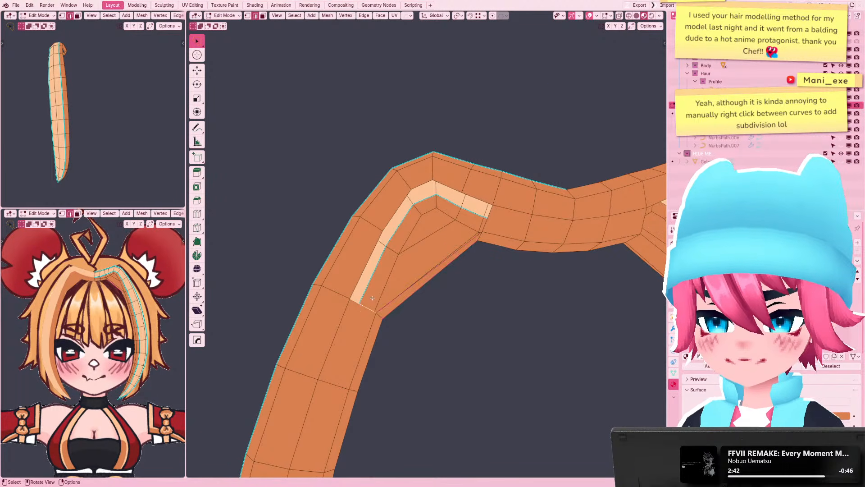
pyautogui.moveTo(372, 298); pyautogui.dragTo(393, 296, button='middle')
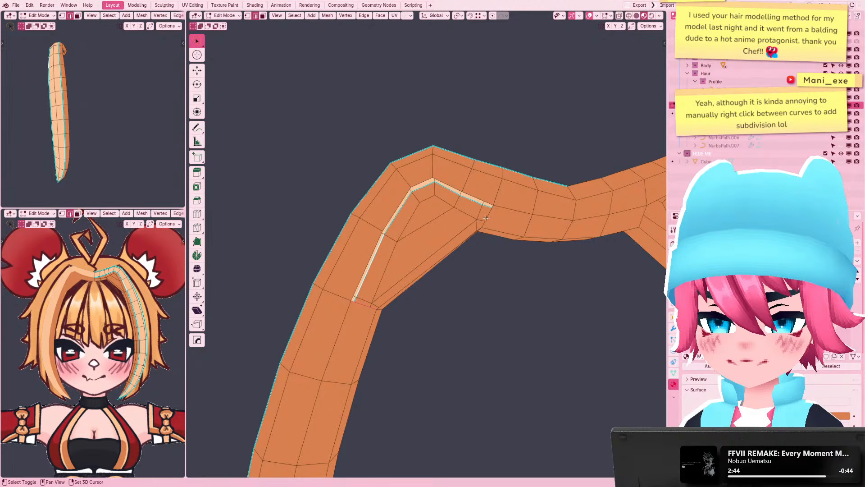
pyautogui.moveTo(494, 213); pyautogui.dragTo(499, 236, button='middle')
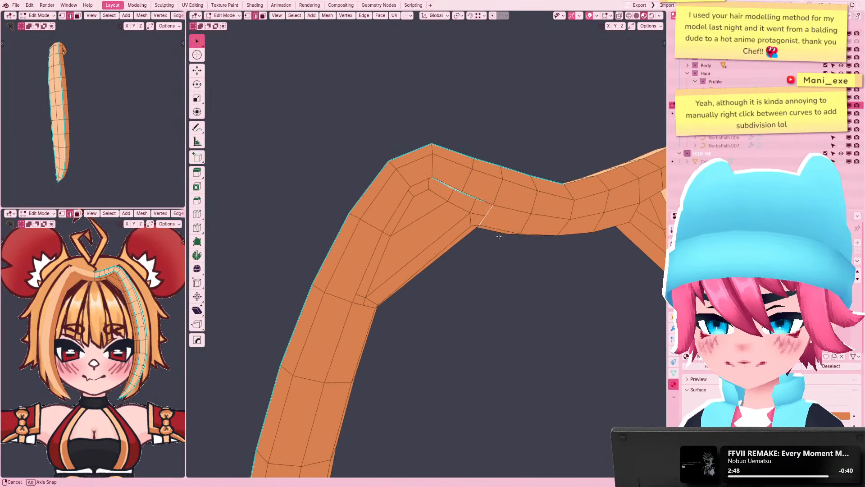
pyautogui.moveTo(366, 305); pyautogui.dragTo(387, 219, button='middle')
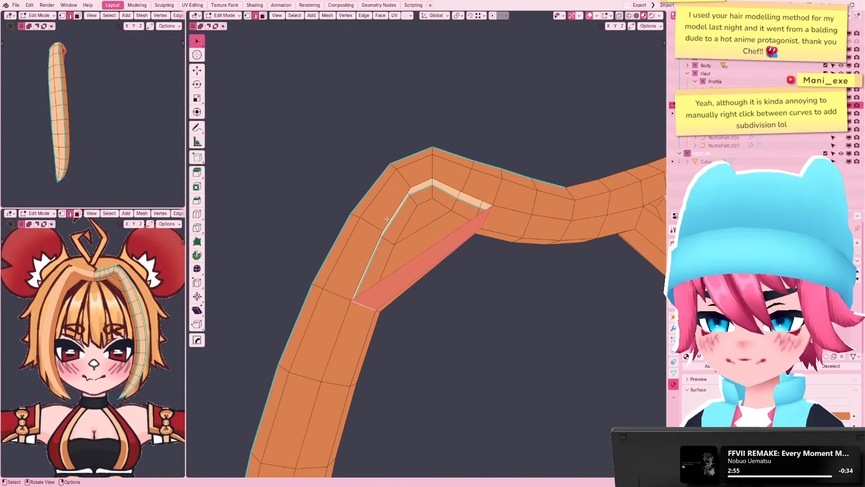
# Return to object mode in front view and unhide all hidden objects
pyautogui.scroll(-7, 435, 232)
pyautogui.moveTo(436, 232); pyautogui.dragTo(513, 255, button='middle')
pyautogui.press('KP_1')
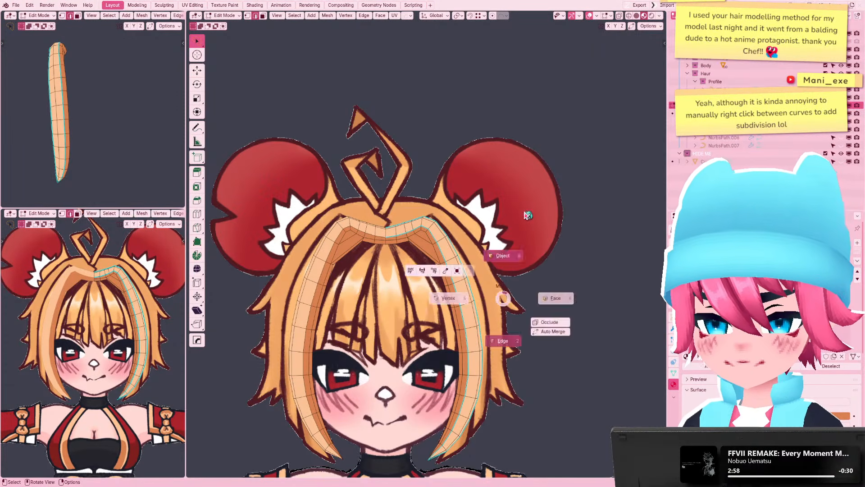
pyautogui.click(526, 215)
pyautogui.scroll(8, 441, 287)
pyautogui.hotkey('alt', 'h')
pyautogui.scroll(-8, 467, 276)
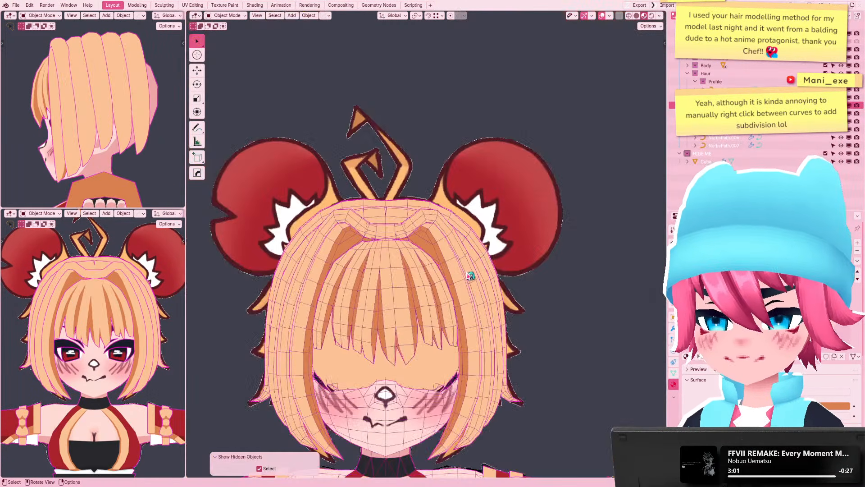
# Hide the cube blockout covering the head and turn off the viewport overlays in front view, and save the file
pyautogui.scroll(3, 470, 276)
pyautogui.scroll(-4, 498, 262)
pyautogui.click(493, 290)
pyautogui.moveTo(492, 290); pyautogui.dragTo(439, 298, button='middle')
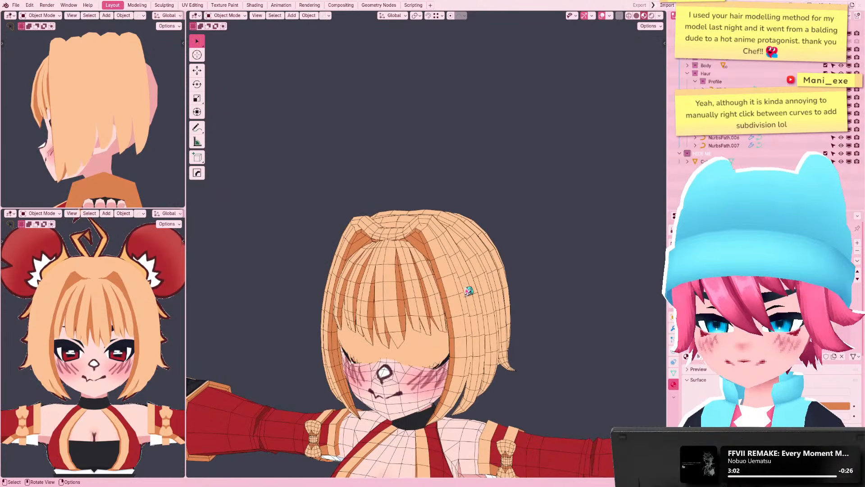
pyautogui.click(466, 291)
pyautogui.press('h')
pyautogui.moveTo(493, 301); pyautogui.dragTo(477, 243, button='middle')
pyautogui.hotkey('shift', 'alt', 'z')
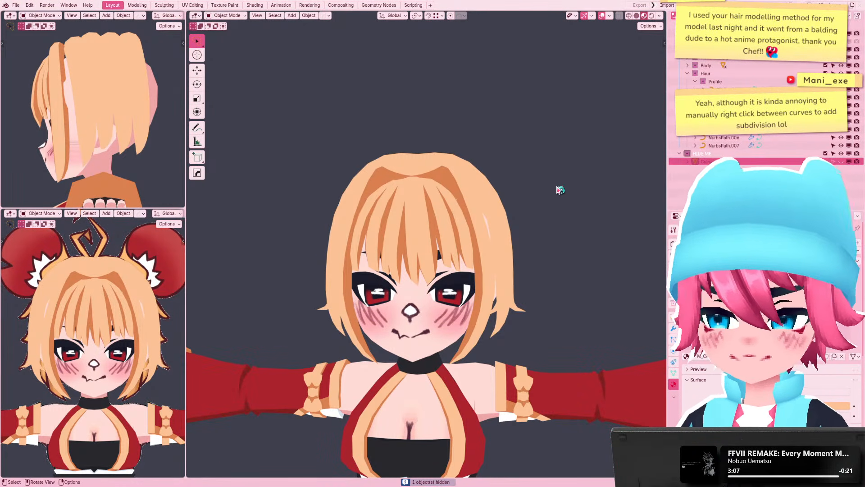
pyautogui.scroll(3, 545, 211)
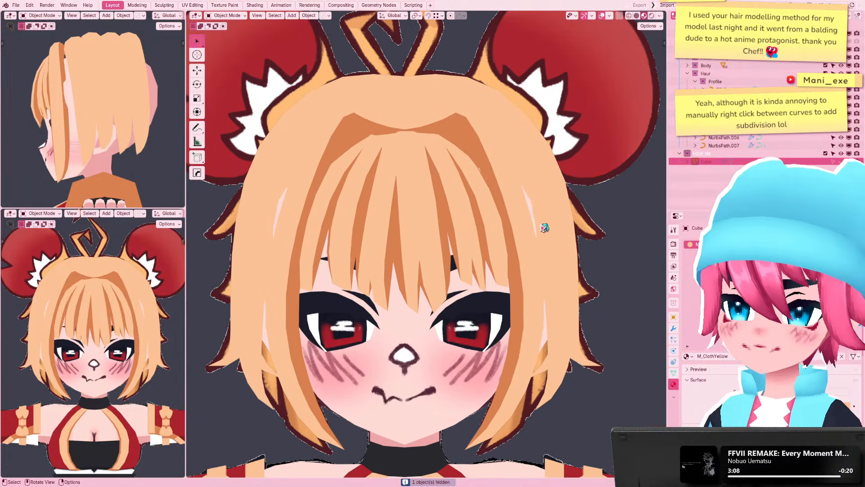
pyautogui.hotkey('ctrl', 's')
# Unhide all hidden objects and turn off the visibility of the cube blockout alone, working in side view
pyautogui.scroll(-5, 501, 264)
pyautogui.moveTo(501, 265); pyautogui.dragTo(374, 269, button='middle')
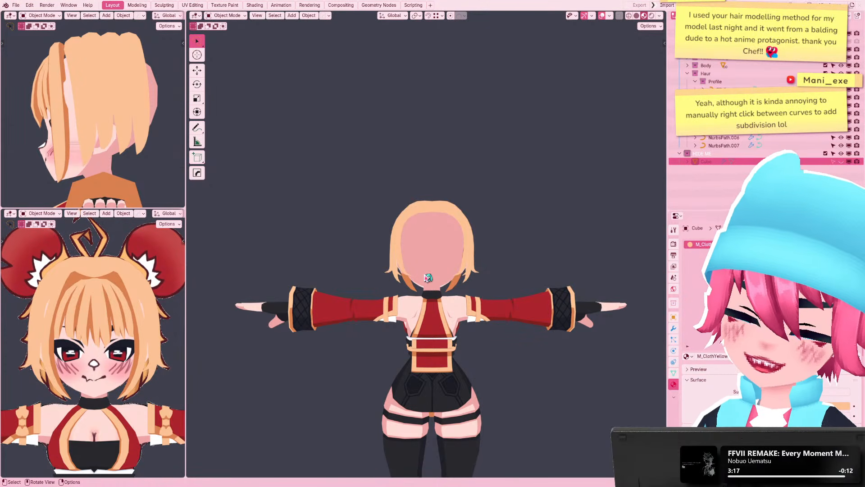
pyautogui.scroll(-5, 427, 278)
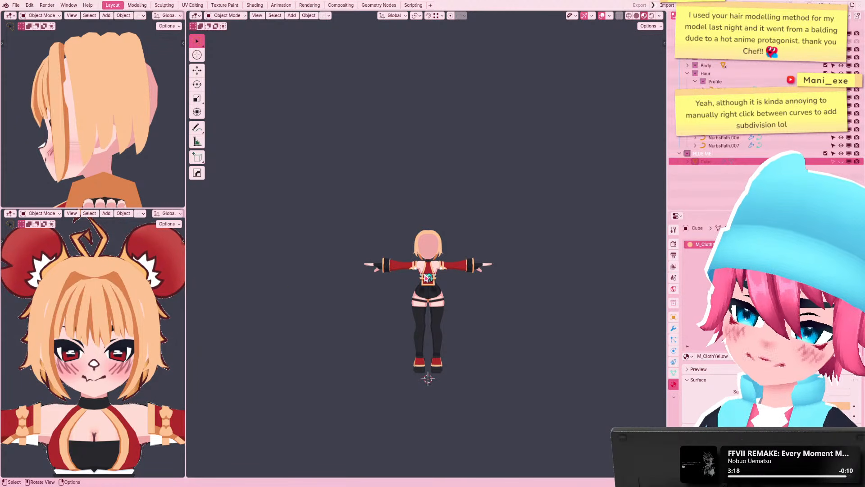
pyautogui.scroll(4, 427, 278)
pyautogui.moveTo(427, 277); pyautogui.dragTo(541, 265, button='middle')
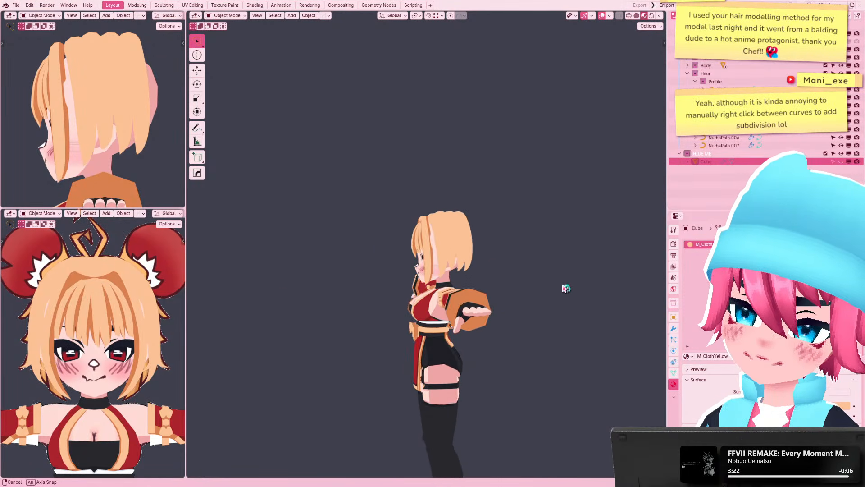
pyautogui.moveTo(541, 289); pyautogui.dragTo(469, 296, button='middle')
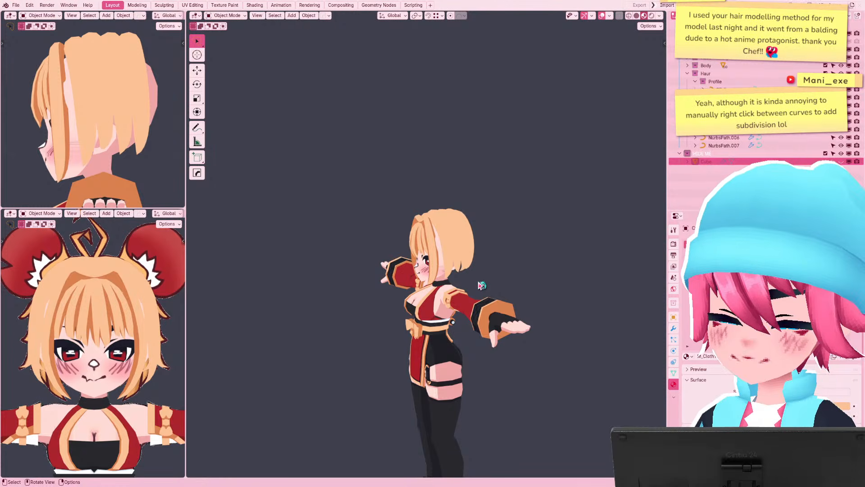
pyautogui.hotkey('alt', 'h')
pyautogui.press('KP_3')
pyautogui.scroll(5, 481, 285)
pyautogui.click(542, 266)
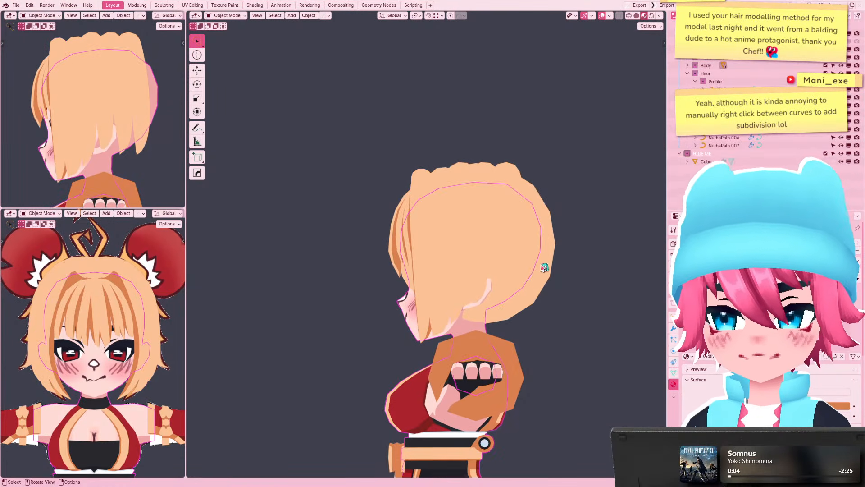
pyautogui.click(856, 160)
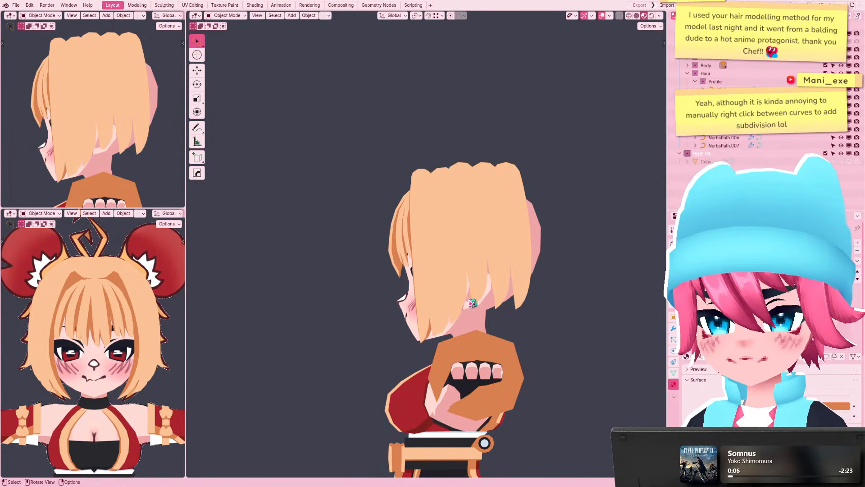
# Open the side strand's curve behind the front strand for editing in solid side view and move its lower control points backward
pyautogui.moveTo(470, 303); pyautogui.dragTo(496, 303, button='middle')
pyautogui.click(452, 295)
pyautogui.press('KP_3')
pyautogui.press('Tab')
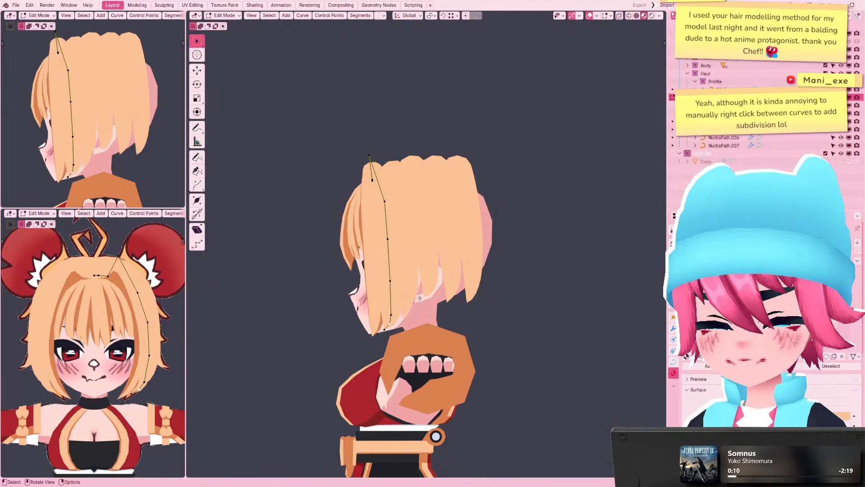
pyautogui.press('z')
pyautogui.keyDown('shift'); pyautogui.moveTo(416, 284); pyautogui.dragTo(454, 293, button='middle'); pyautogui.keyUp('shift')
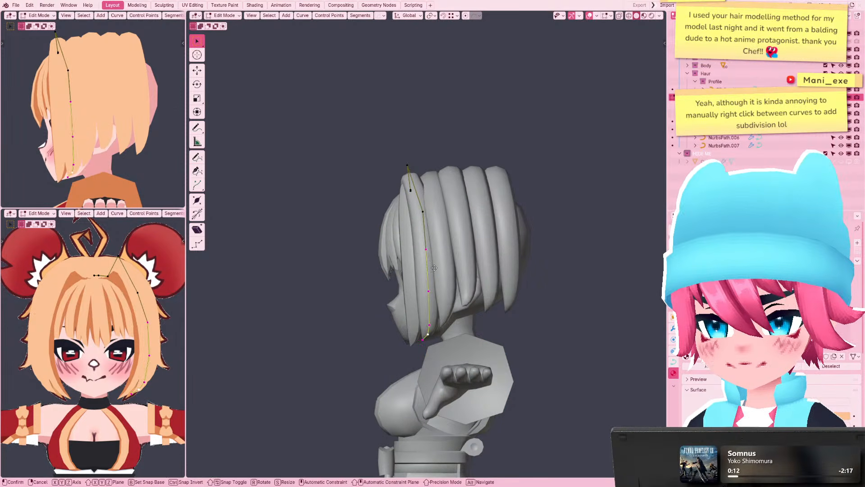
pyautogui.click(438, 268)
# Adjust the upper control points of the side strand's curve along the Y axis
pyautogui.click(424, 213)
pyautogui.press('g')
pyautogui.press('y')
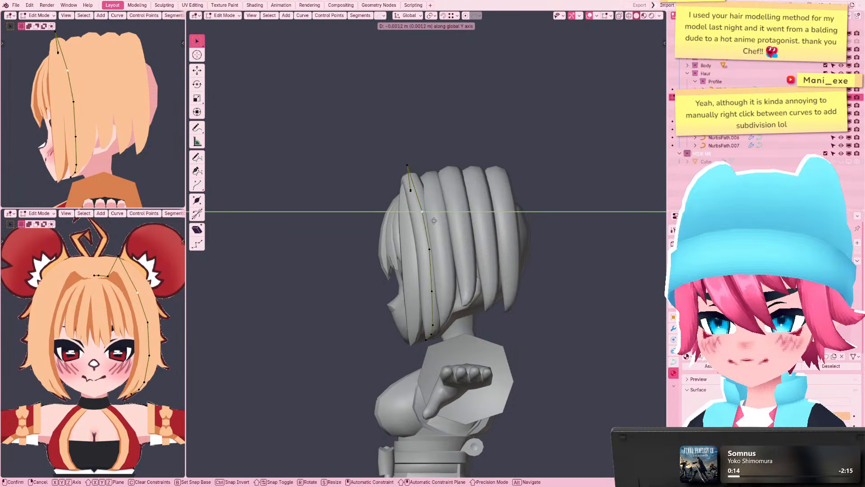
pyautogui.click(424, 215)
pyautogui.click(433, 253)
pyautogui.click(436, 256)
# Shift the side strand curve's lower control points along the Y axis to smooth its profile, and return to object mode
pyautogui.moveTo(422, 274); pyautogui.dragTo(442, 324)
pyautogui.click(444, 296)
pyautogui.press('g')
pyautogui.press('y')
pyautogui.click(447, 297)
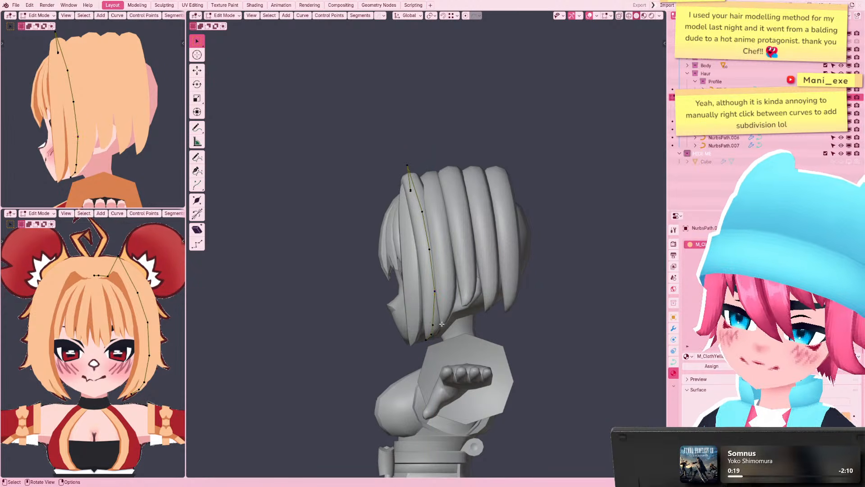
pyautogui.press('g')
pyautogui.press('y')
pyautogui.click(443, 326)
pyautogui.scroll(-4, 439, 322)
pyautogui.press('Tab')
pyautogui.click(375, 293)
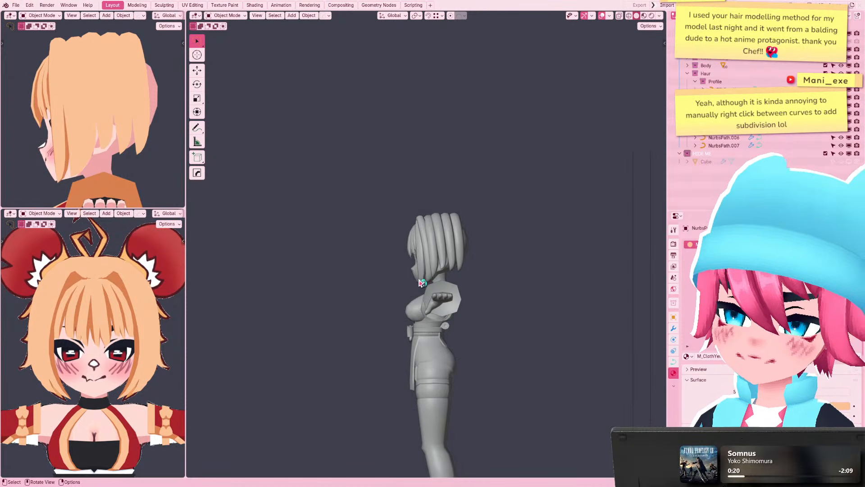
# Hide the remaining side strand curves so the front strands and fringe are isolated on the head
pyautogui.scroll(4, 430, 287)
pyautogui.moveTo(375, 288)
pyautogui.mouseDown(button='middle')
pyautogui.moveTo(460, 282)
pyautogui.moveTo(381, 285)
pyautogui.mouseUp(button='middle')
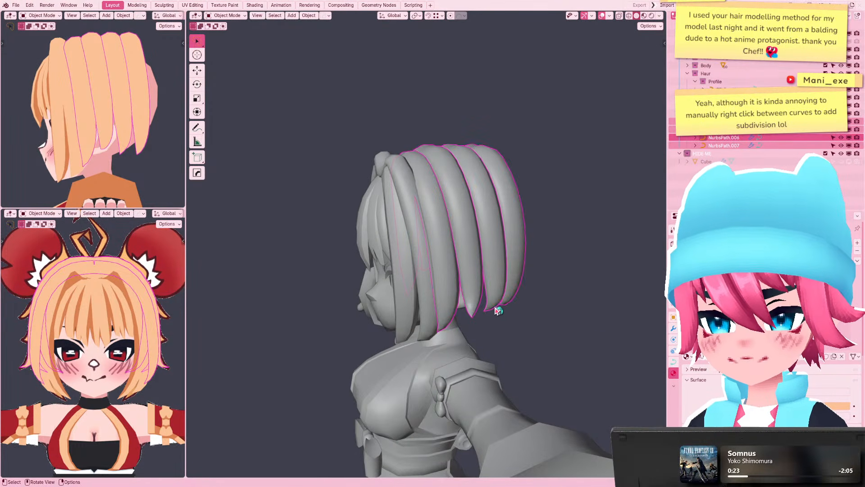
pyautogui.press('h')
pyautogui.moveTo(573, 276); pyautogui.dragTo(455, 262, button='middle')
pyautogui.scroll(3, 396, 265)
# Show the wireframe over the solid shading and inspect the front strands around the fringe
pyautogui.moveTo(396, 264); pyautogui.dragTo(426, 261, button='middle')
pyautogui.click(469, 240)
pyautogui.click(479, 277)
pyautogui.click(504, 332)
pyautogui.click(500, 394)
pyautogui.moveTo(500, 393); pyautogui.dragTo(533, 330, button='middle')
pyautogui.click(468, 300)
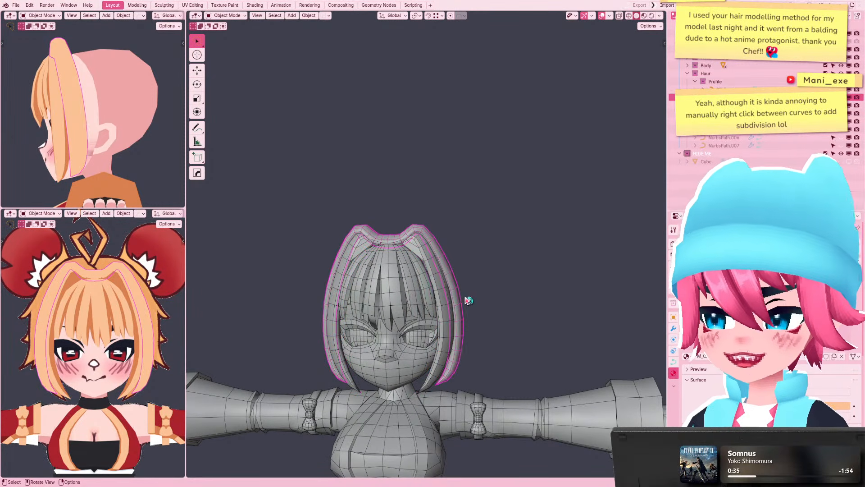
pyautogui.moveTo(501, 274); pyautogui.dragTo(437, 233, button='middle')
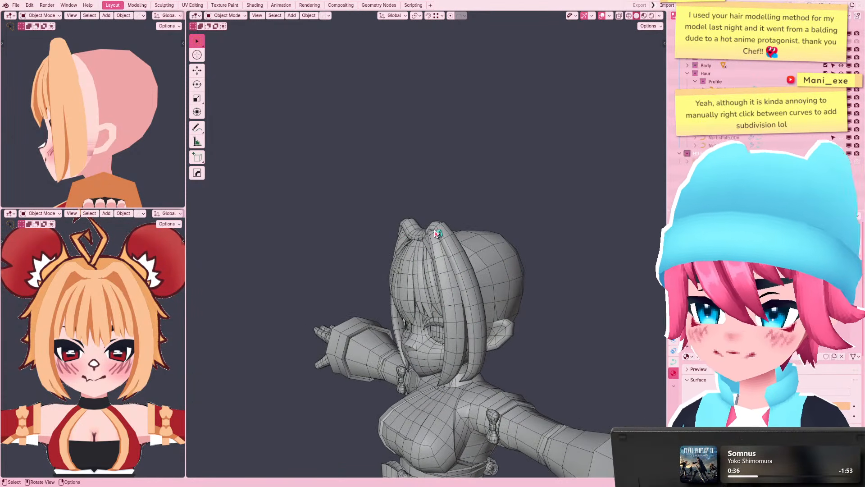
pyautogui.moveTo(508, 232); pyautogui.dragTo(466, 294, button='middle')
# Edit the front strand mesh in front view and move the lower vertex of its inner corner fill about 3 mm
pyautogui.press('KP_1')
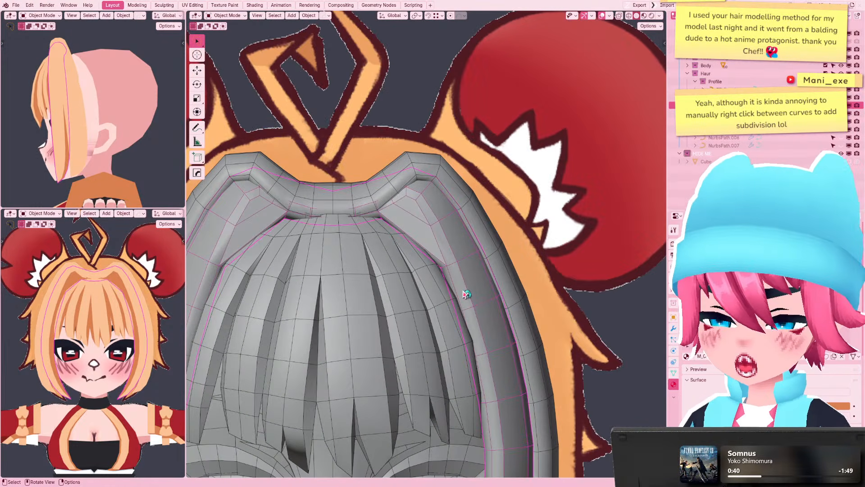
pyautogui.scroll(2, 466, 294)
pyautogui.press('Tab')
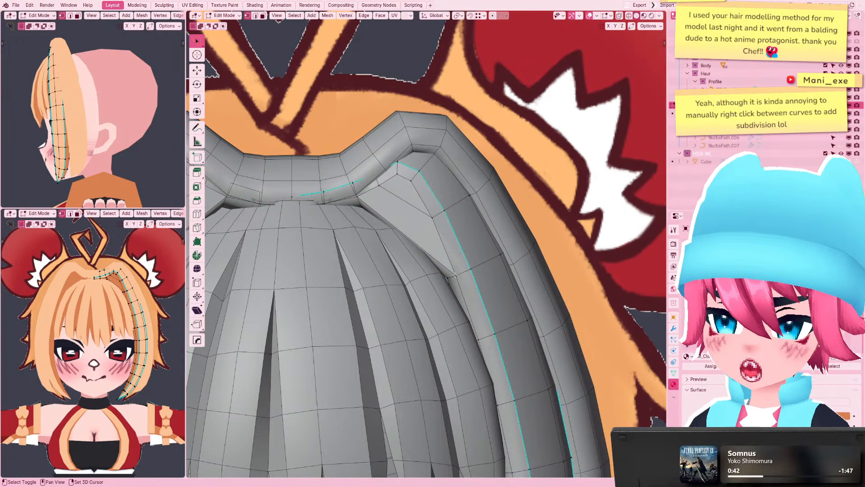
pyautogui.press('g')
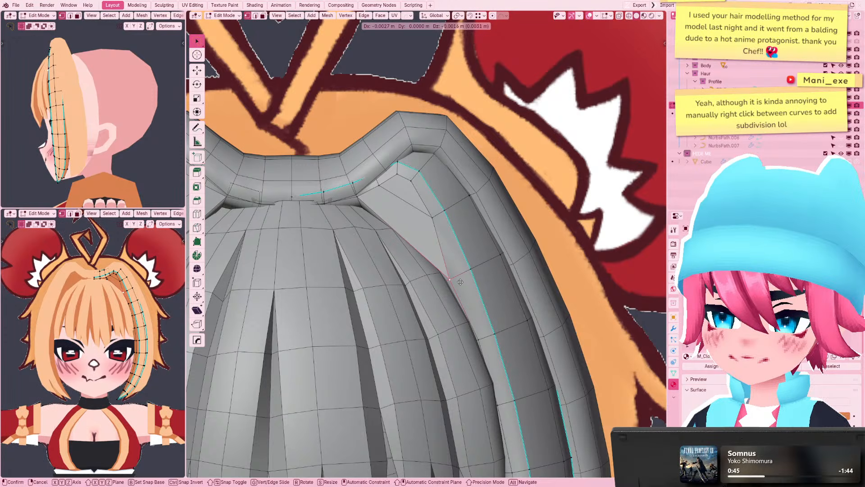
pyautogui.click(460, 282)
# Add a loop cut through the strand's inner corner fill and raise its lower vertex about 4.6 mm
pyautogui.moveTo(460, 282); pyautogui.dragTo(436, 248, button='middle')
pyautogui.hotkey('ctrl', 'r')
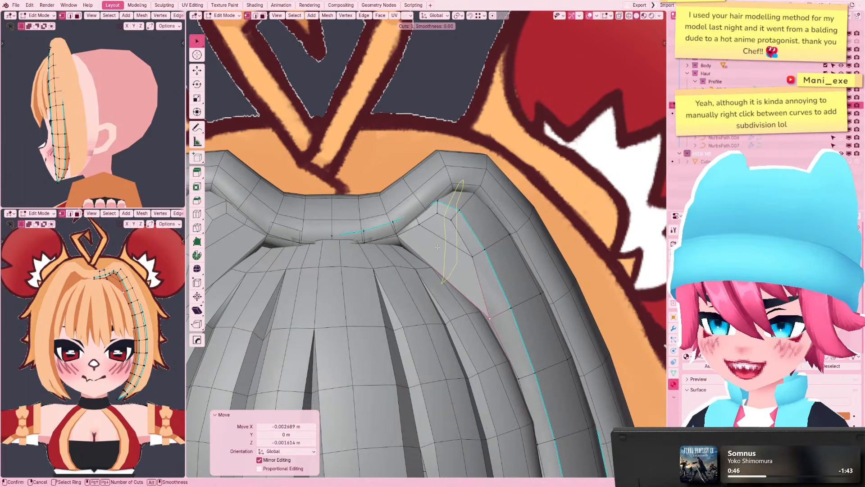
pyautogui.click(436, 248)
pyautogui.click(447, 278)
pyautogui.press('g')
pyautogui.click(444, 271)
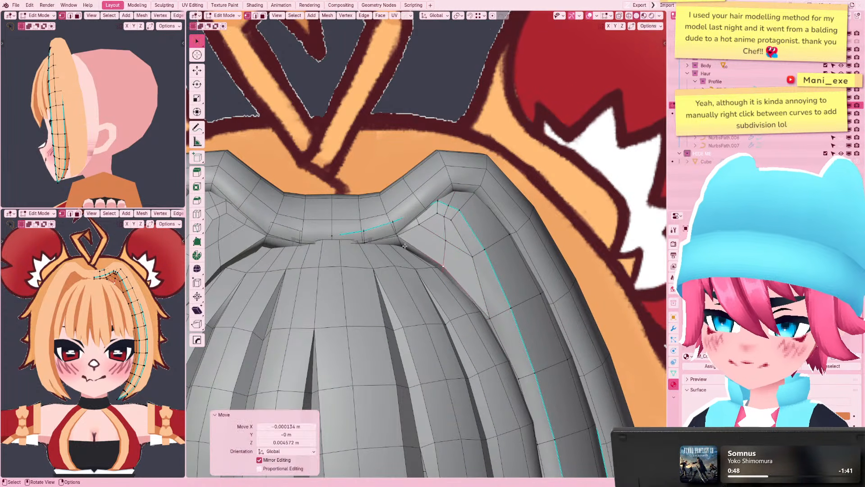
# Move the corner fill's vertex next to the top of the fringe, and return to object mode
pyautogui.click(401, 241)
pyautogui.press('g')
pyautogui.click(405, 251)
pyautogui.scroll(-6, 433, 249)
pyautogui.press('Tab')
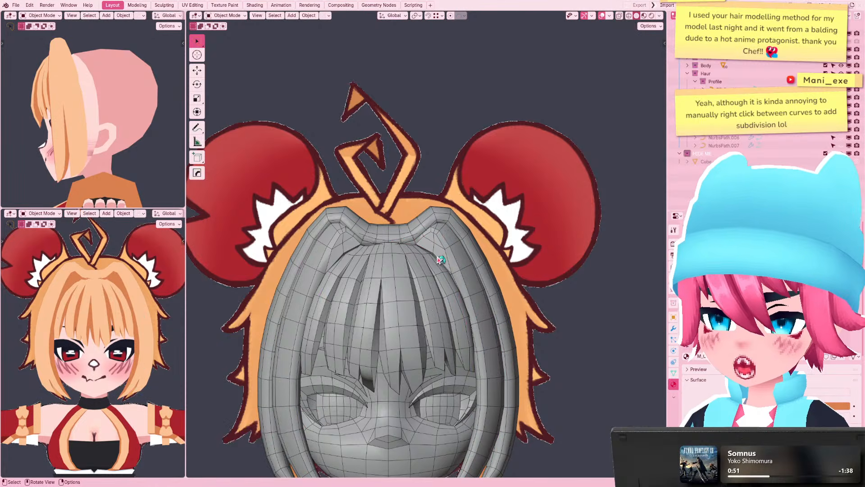
# Nudge the vertex in the middle of the front strand's corner fill to even out the new edge
pyautogui.scroll(5, 439, 251)
pyautogui.press('Tab')
pyautogui.click(442, 261)
pyautogui.press('g')
pyautogui.click(441, 261)
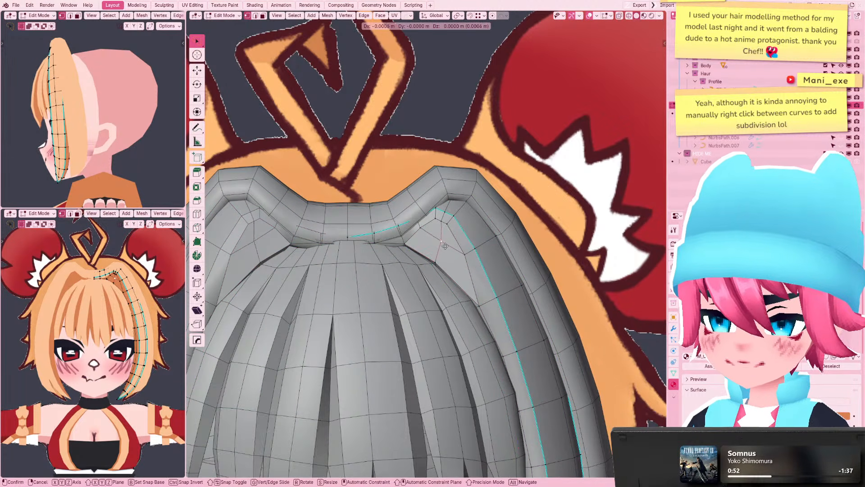
pyautogui.scroll(-6, 481, 190)
pyautogui.press('Tab')
# In material preview, move the corner fill's lower vertex about 1.7 mm in X, 1.6 mm in Y and 1.1 mm in Z
pyautogui.scroll(-6, 480, 194)
pyautogui.click(475, 234)
pyautogui.press('z')
pyautogui.moveTo(476, 255); pyautogui.dragTo(410, 270, button='middle')
pyautogui.scroll(5, 473, 267)
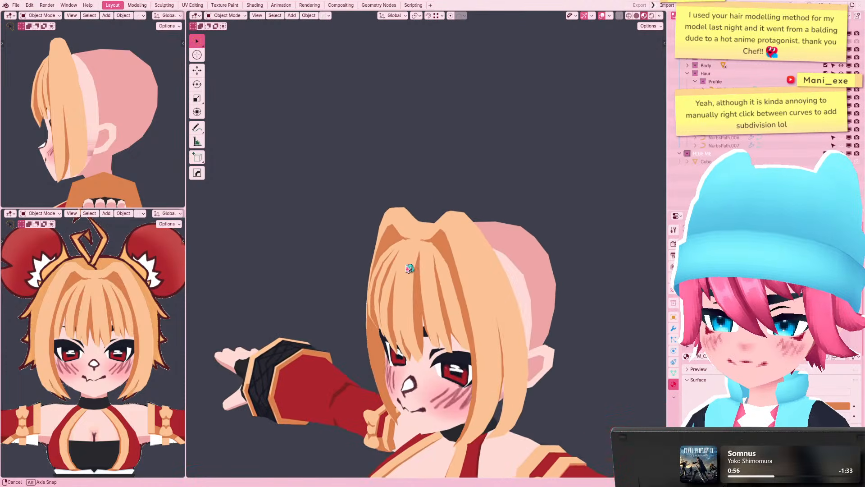
pyautogui.scroll(4, 451, 284)
pyautogui.press('Tab')
pyautogui.moveTo(459, 293); pyautogui.dragTo(517, 294, button='middle')
pyautogui.press('g')
pyautogui.click(460, 267)
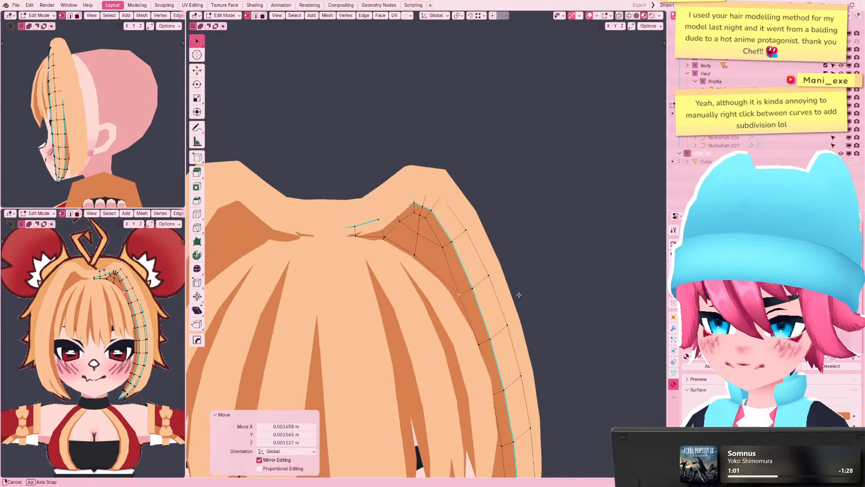
# In solid shading, select a face loop near the fringe mesh's outer edge and assign the active material to it
pyautogui.press('Tab')
pyautogui.scroll(-4, 500, 266)
pyautogui.scroll(-3, 497, 261)
pyautogui.moveTo(497, 263)
pyautogui.mouseDown(button='middle')
pyautogui.moveTo(465, 288)
pyautogui.moveTo(442, 282)
pyautogui.moveTo(444, 269)
pyautogui.moveTo(488, 248)
pyautogui.moveTo(489, 324)
pyautogui.moveTo(470, 367)
pyautogui.moveTo(441, 301)
pyautogui.mouseUp(button='middle')
pyautogui.scroll(4, 460, 284)
pyautogui.press('Tab')
pyautogui.press('z')
pyautogui.press('Tab')
pyautogui.click(467, 338)
pyautogui.click(473, 344)
pyautogui.press('Tab')
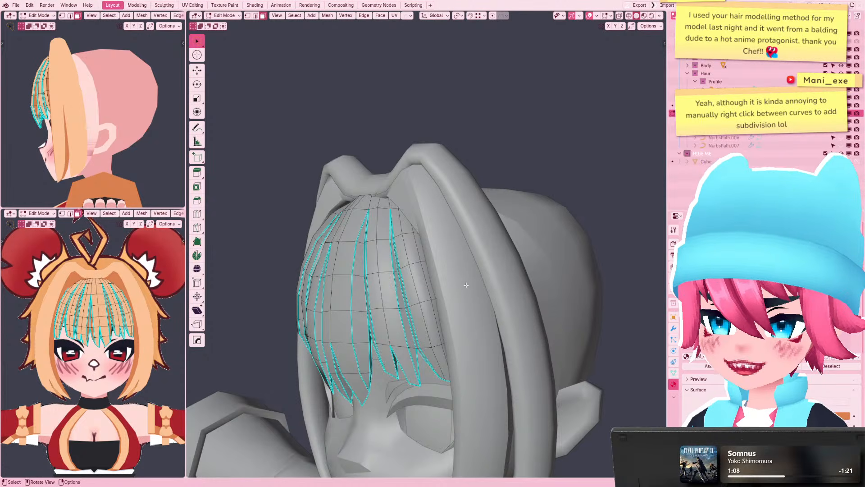
pyautogui.keyDown('alt'); pyautogui.click(431, 263); pyautogui.keyUp('alt')
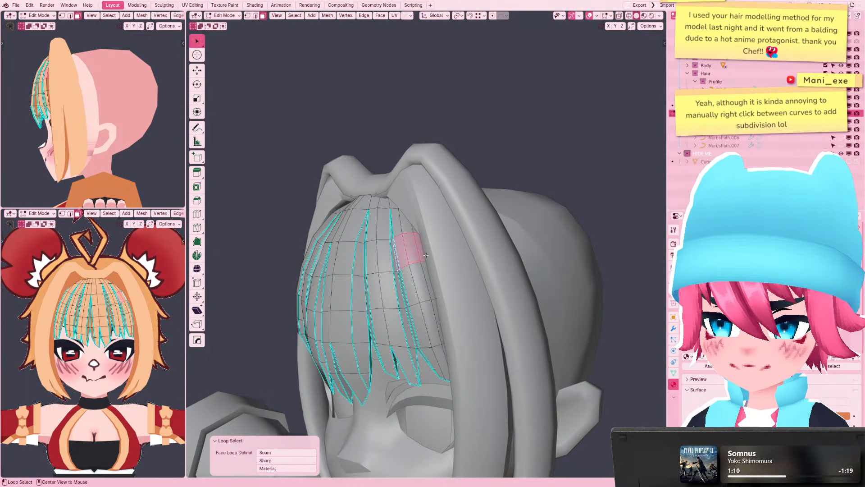
pyautogui.click(715, 369)
# Examine in material preview how the fringe's outer edge meets the dark inner face of the front strand
pyautogui.press('z')
pyautogui.click(469, 373)
pyautogui.press('Tab')
pyautogui.moveTo(469, 374)
pyautogui.mouseDown(button='middle')
pyautogui.moveTo(483, 264)
pyautogui.moveTo(459, 251)
pyautogui.moveTo(472, 318)
pyautogui.moveTo(446, 336)
pyautogui.mouseUp(button='middle')
pyautogui.click(481, 253)
pyautogui.press('Tab')
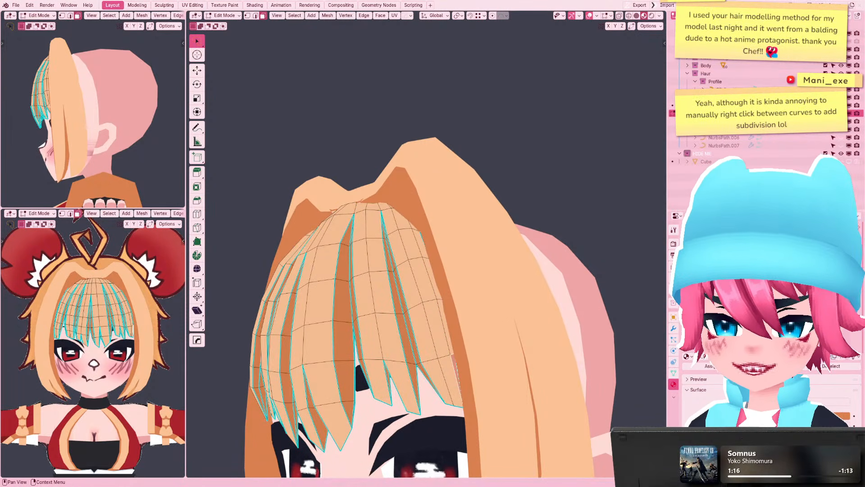
pyautogui.keyDown('shift'); pyautogui.moveTo(458, 259); pyautogui.dragTo(494, 302, button='middle'); pyautogui.keyUp('shift')
pyautogui.scroll(2, 494, 301)
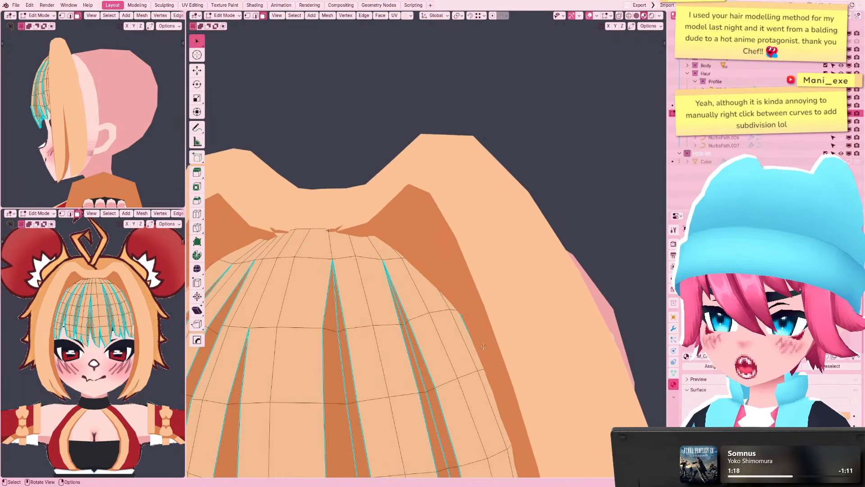
# Bring back all hair strands with only the cube blockout hidden, and switch to solid shading
pyautogui.press('Tab')
pyautogui.click(473, 323)
pyautogui.press('h')
pyautogui.click(443, 295)
pyautogui.moveTo(442, 290); pyautogui.dragTo(485, 311, button='middle')
pyautogui.scroll(-4, 431, 330)
pyautogui.hotkey('alt', 'h')
pyautogui.moveTo(500, 180)
pyautogui.mouseDown(button='middle')
pyautogui.moveTo(534, 201)
pyautogui.moveTo(460, 256)
pyautogui.mouseUp(button='middle')
pyautogui.click(534, 201)
pyautogui.scroll(3, 491, 239)
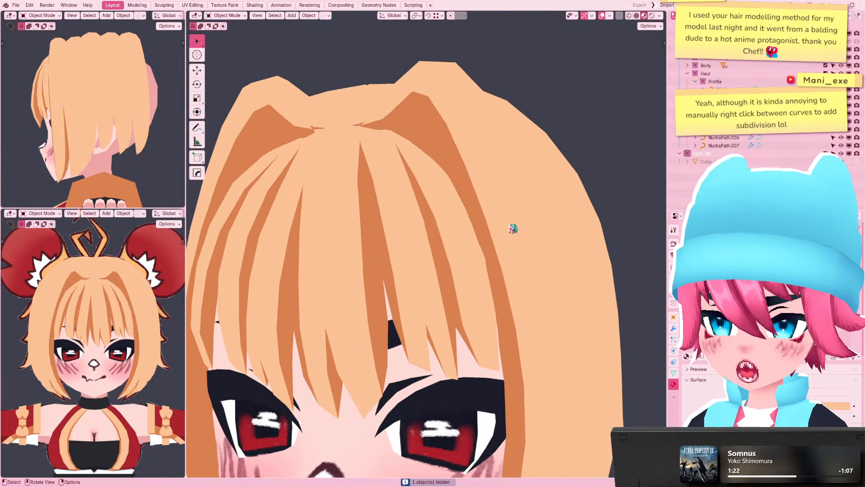
pyautogui.moveTo(512, 228)
pyautogui.mouseDown(button='middle')
pyautogui.moveTo(459, 238)
pyautogui.moveTo(464, 250)
pyautogui.mouseUp(button='middle')
pyautogui.press('z')
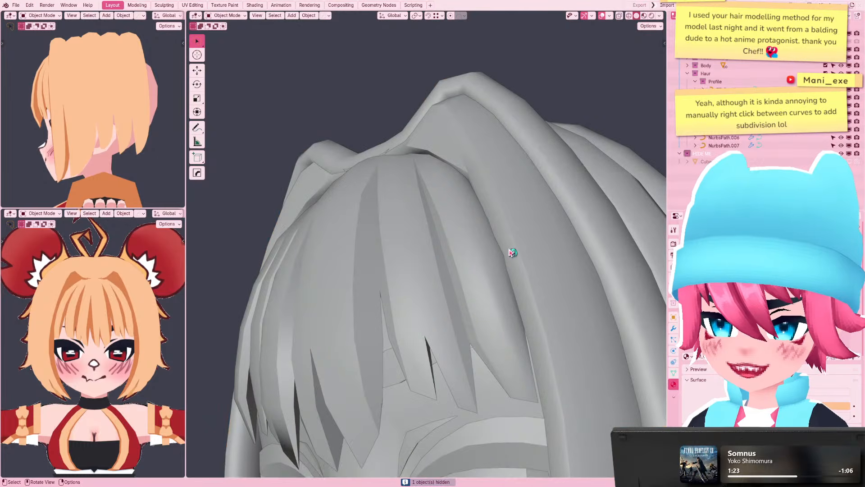
pyautogui.click(201, 133)
pyautogui.moveTo(504, 261); pyautogui.dragTo(507, 260)
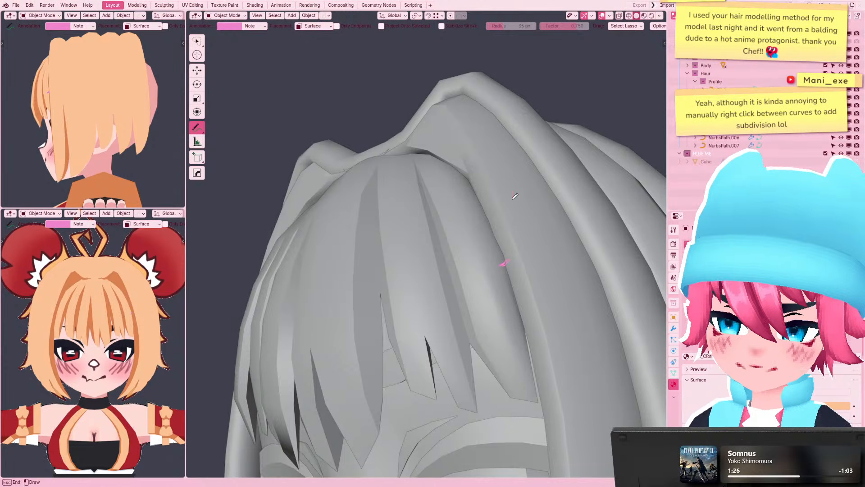
pyautogui.hotkey('ctrl', 'z')
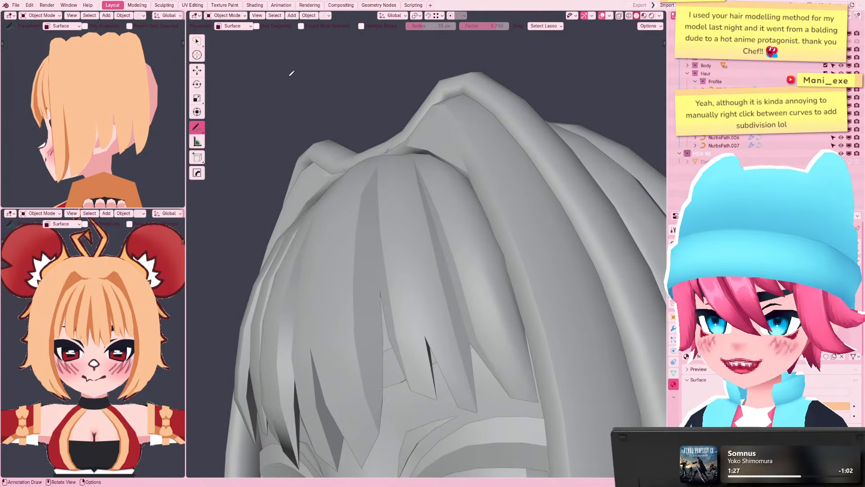
pyautogui.click(199, 44)
# Edit the front strand mesh and slide the edge loop crossing it beside the fringe by a factor of about -0.316
pyautogui.moveTo(484, 191); pyautogui.dragTo(502, 265, button='middle')
pyautogui.click(456, 206)
pyautogui.press('Tab')
pyautogui.click(454, 212)
pyautogui.press('Tab')
pyautogui.click(464, 261)
pyautogui.keyDown('alt'); pyautogui.click(486, 240); pyautogui.keyUp('alt')
pyautogui.press('g')
pyautogui.press('g')
pyautogui.click(503, 251)
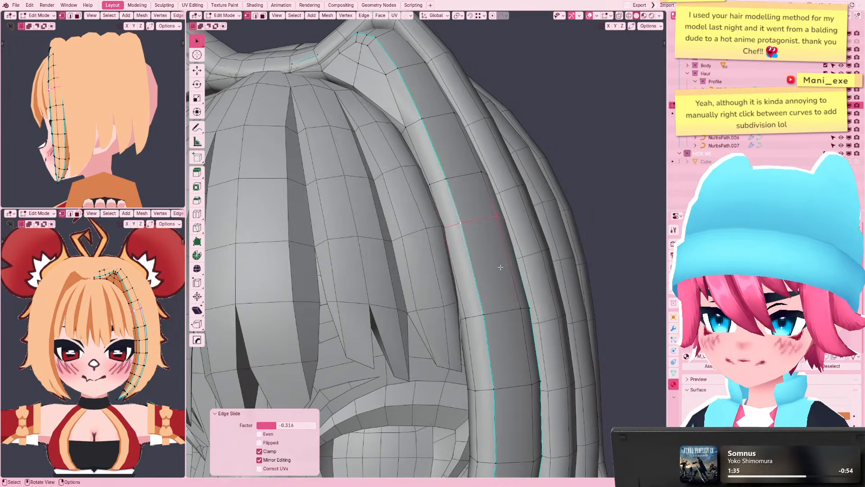
# Slide two neighbouring edge loops along the front strand beside the fringe to even their spacing, using about -0.33 and 0.110
pyautogui.moveTo(491, 314); pyautogui.dragTo(501, 290, button='middle')
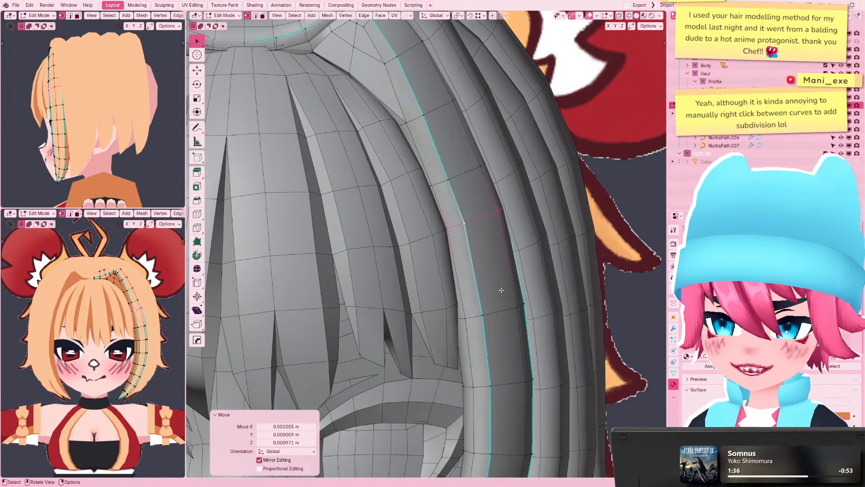
pyautogui.keyDown('alt'); pyautogui.click(458, 175); pyautogui.keyUp('alt')
pyautogui.press('g')
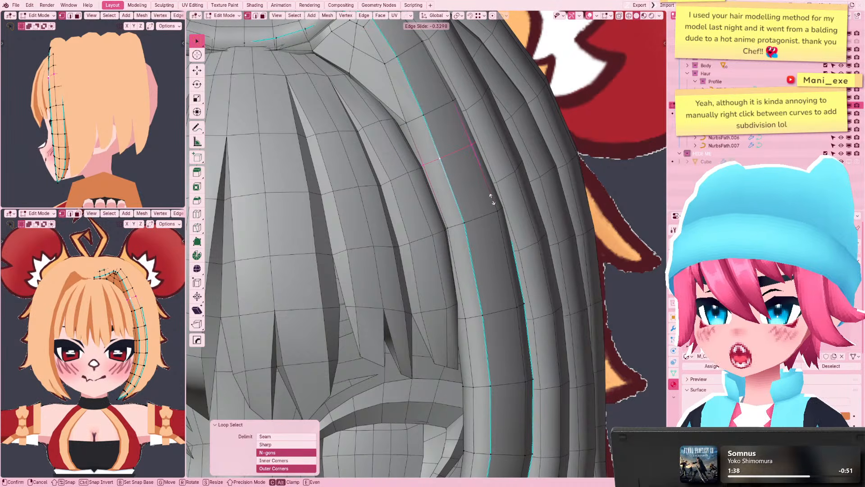
pyautogui.click(492, 198)
pyautogui.moveTo(492, 198); pyautogui.dragTo(524, 253, button='middle')
pyautogui.keyDown('alt'); pyautogui.click(505, 231); pyautogui.keyUp('alt')
pyautogui.hotkey('alt', 'z')
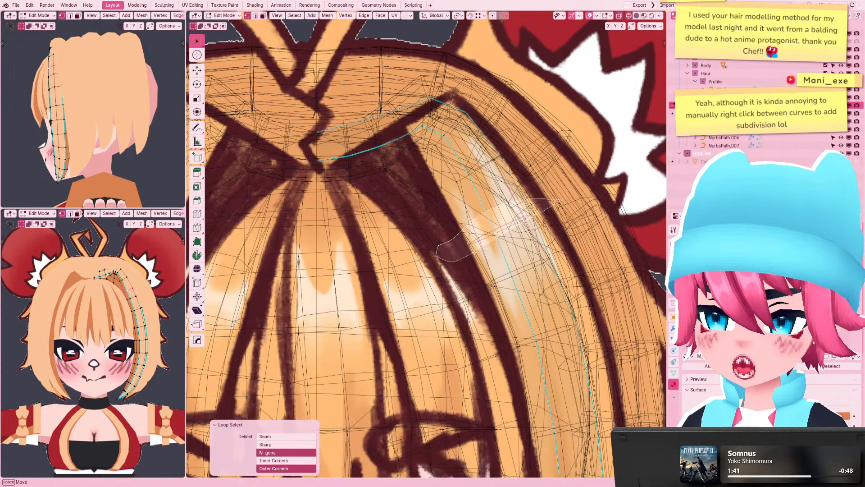
pyautogui.hotkey('alt', 'z')
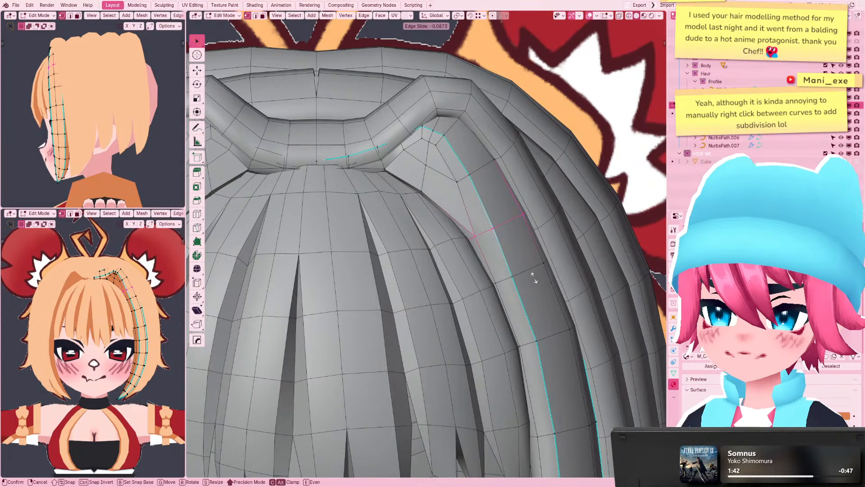
pyautogui.click(533, 278)
# Compare the inner edge with the reference in see-through display, move its vertex beside the fringe to match, and finish editing the mesh
pyautogui.hotkey('alt', 'z')
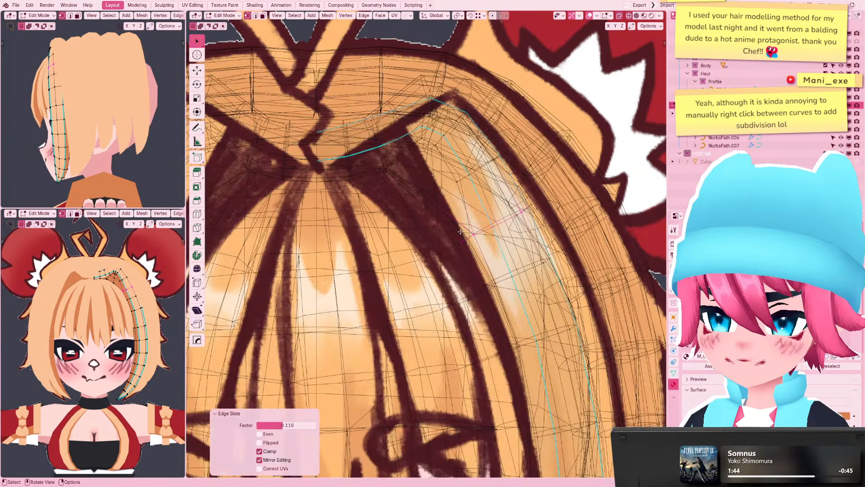
pyautogui.press('g')
pyautogui.hotkey('alt', 'z')
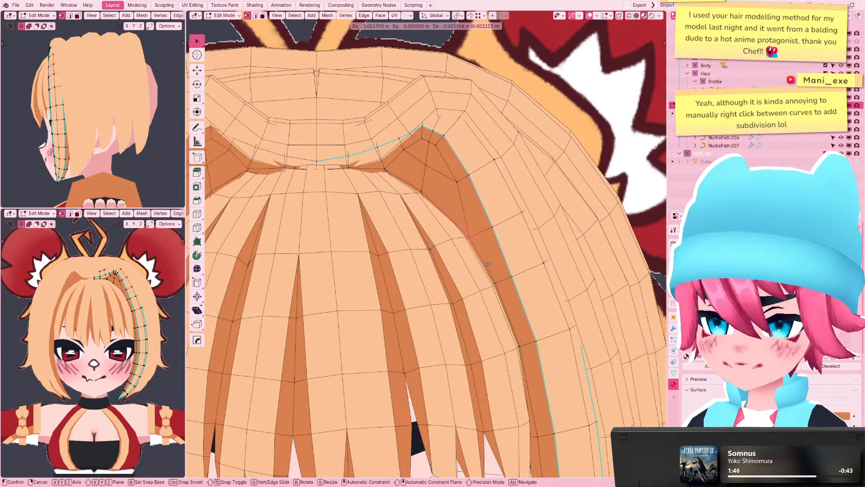
pyautogui.click(488, 264)
pyautogui.scroll(-5, 488, 264)
pyautogui.moveTo(488, 264)
pyautogui.mouseDown(button='middle')
pyautogui.moveTo(408, 231)
pyautogui.moveTo(453, 251)
pyautogui.moveTo(438, 247)
pyautogui.moveTo(458, 228)
pyautogui.moveTo(493, 291)
pyautogui.moveTo(424, 236)
pyautogui.moveTo(458, 264)
pyautogui.mouseUp(button='middle')
pyautogui.press('Tab')
# In solid shading, hide the three rear side hair strands behind the outer front strand
pyautogui.scroll(-4, 444, 244)
pyautogui.hotkey('shift', 'alt', 'z')
pyautogui.press('z')
pyautogui.scroll(5, 442, 248)
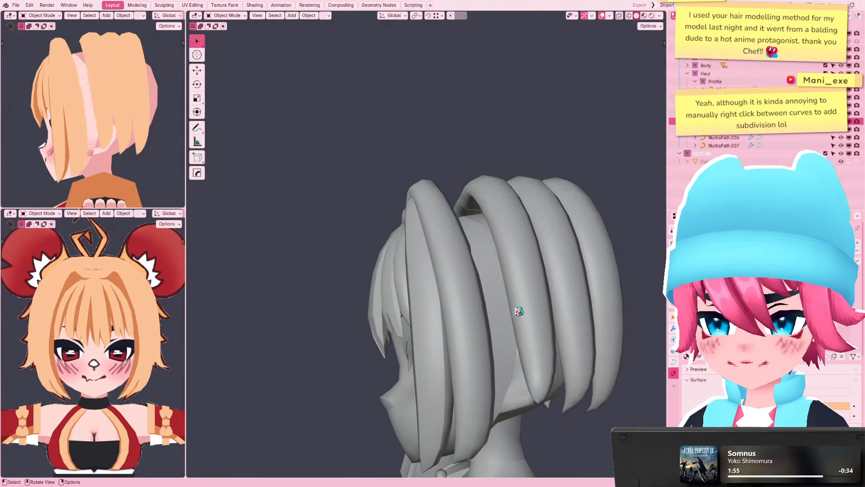
pyautogui.click(518, 311)
pyautogui.press('h')
pyautogui.click(562, 304)
pyautogui.press('h')
pyautogui.click(614, 314)
pyautogui.press('h')
# Edit the outer front strand's curve and move its side control points outward toward the reference's hair outline in front view
pyautogui.press('Tab')
pyautogui.moveTo(479, 311); pyautogui.dragTo(523, 401, button='middle')
pyautogui.click(483, 308)
pyautogui.press('Tab')
pyautogui.click(470, 274)
pyautogui.press('g')
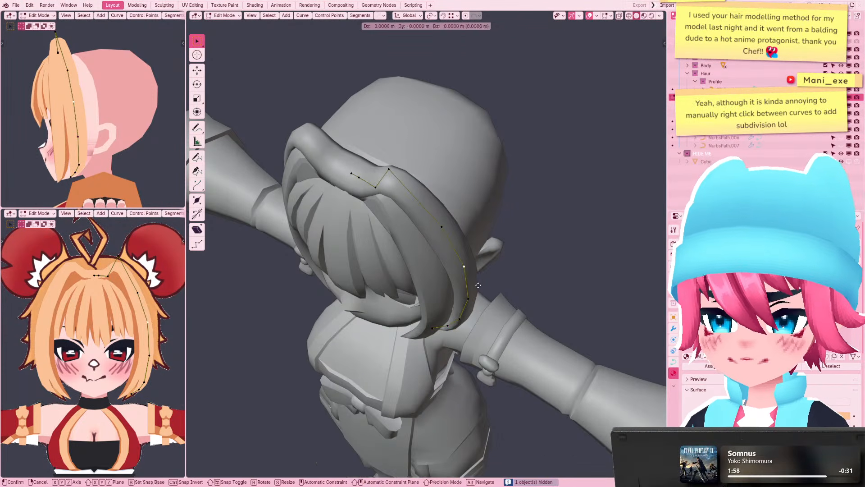
pyautogui.rightClick(481, 288)
pyautogui.moveTo(491, 297); pyautogui.dragTo(531, 266, button='middle')
pyautogui.press('g')
pyautogui.press('z')
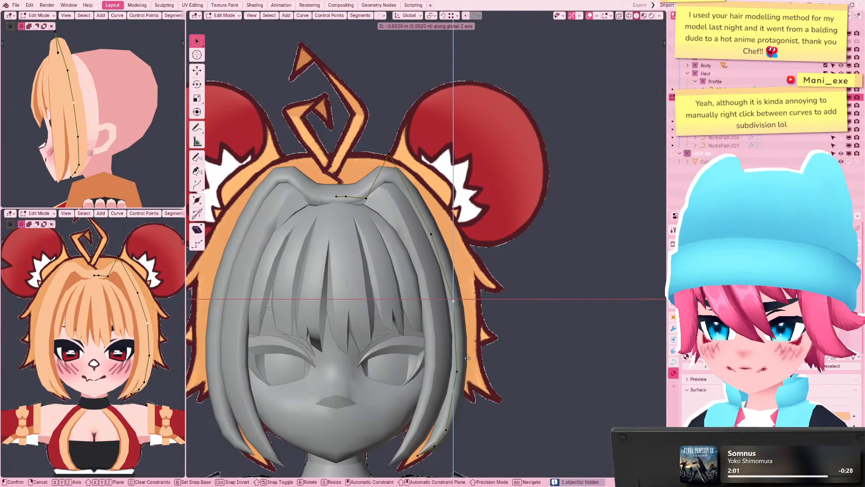
pyautogui.click(472, 356)
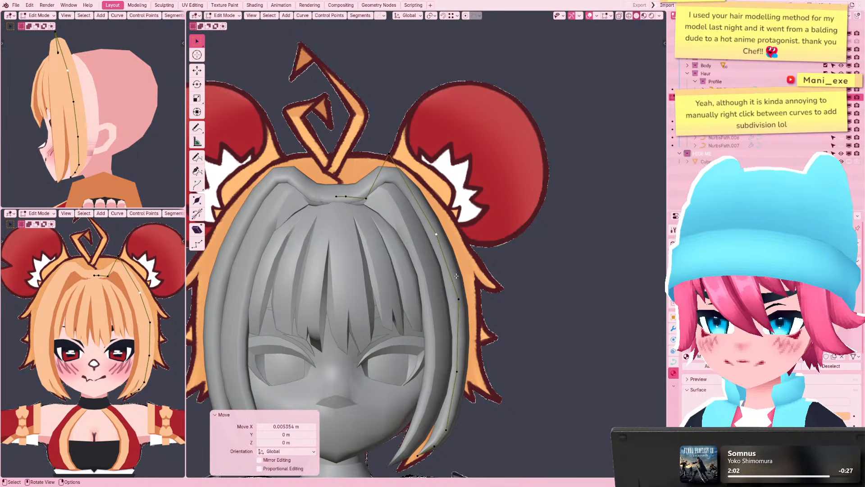
pyautogui.scroll(-5, 466, 370)
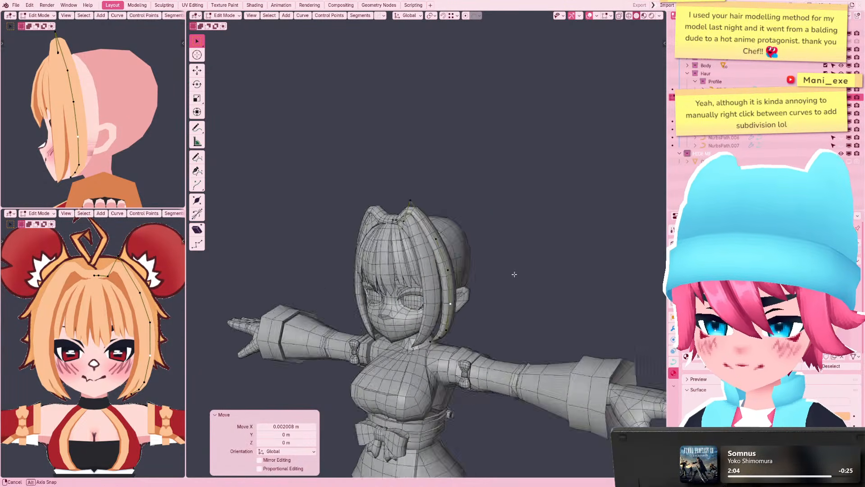
# Save the file and convert the outer front strand's curve to a mesh
pyautogui.moveTo(513, 272); pyautogui.dragTo(477, 322, button='middle')
pyautogui.hotkey('ctrl', 'Tab')
pyautogui.click(469, 242)
pyautogui.hotkey('ctrl', 's')
pyautogui.press('F3')
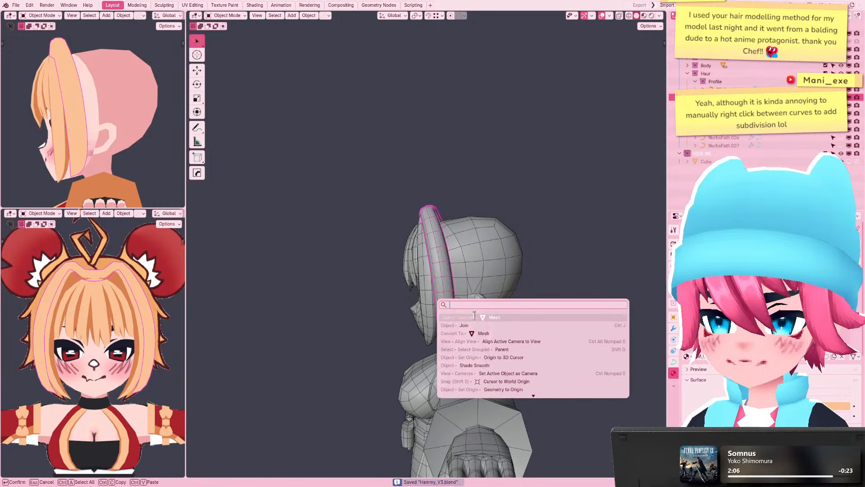
pyautogui.click(474, 331)
# In wireframe, select the converted strand mesh's half on the character's right side and delete it
pyautogui.scroll(5, 466, 264)
pyautogui.moveTo(408, 243); pyautogui.dragTo(509, 203, button='middle')
pyautogui.press('Tab')
pyautogui.scroll(-4, 436, 205)
pyautogui.hotkey('shift', 'z')
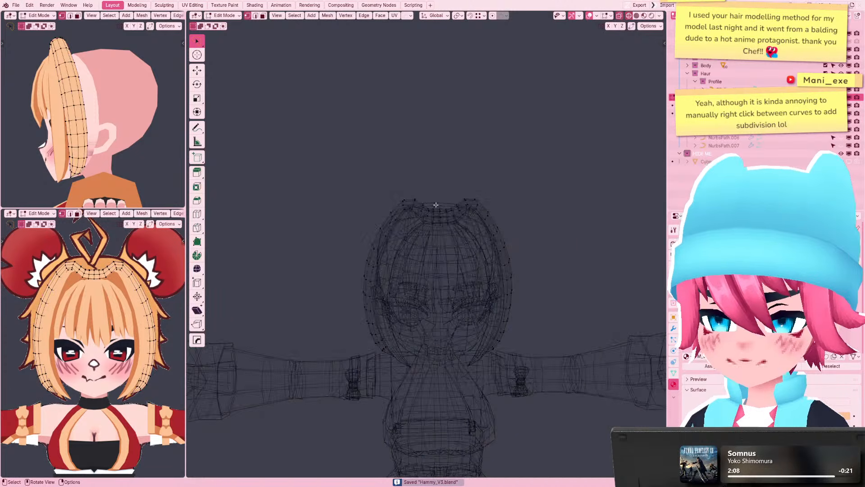
pyautogui.keyDown('ctrl'); pyautogui.moveTo(427, 253); pyautogui.dragTo(414, 178, button='right'); pyautogui.keyUp('ctrl')
pyautogui.click(530, 249)
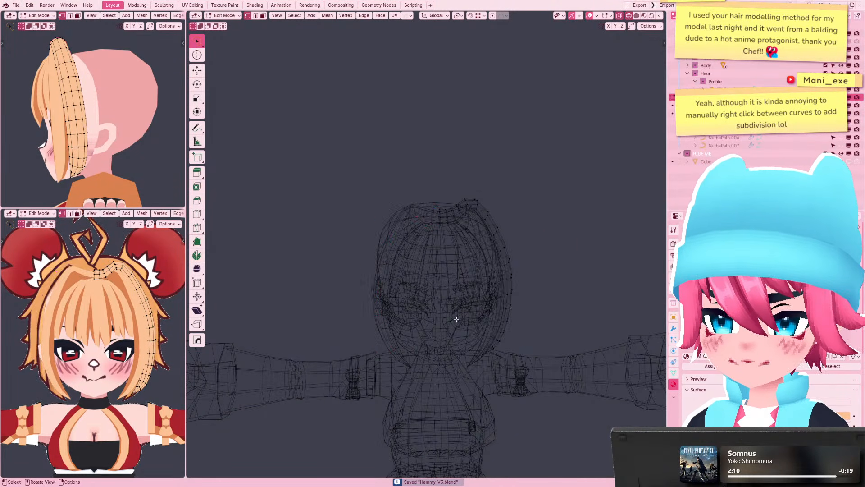
# In solid shading, delete the strand's innermost segments near the centre parting, leaving an open end over the inner front strand
pyautogui.hotkey('shift', 'z')
pyautogui.scroll(5, 442, 200)
pyautogui.moveTo(442, 199)
pyautogui.mouseDown(button='middle')
pyautogui.moveTo(500, 236)
pyautogui.moveTo(473, 247)
pyautogui.moveTo(506, 260)
pyautogui.moveTo(478, 270)
pyautogui.mouseUp(button='middle')
pyautogui.keyDown('alt'); pyautogui.click(487, 232); pyautogui.keyUp('alt')
pyautogui.click(512, 232)
pyautogui.keyDown('alt'); pyautogui.click(473, 246); pyautogui.keyUp('alt')
pyautogui.press('x')
pyautogui.click(477, 248)
pyautogui.scroll(3, 488, 251)
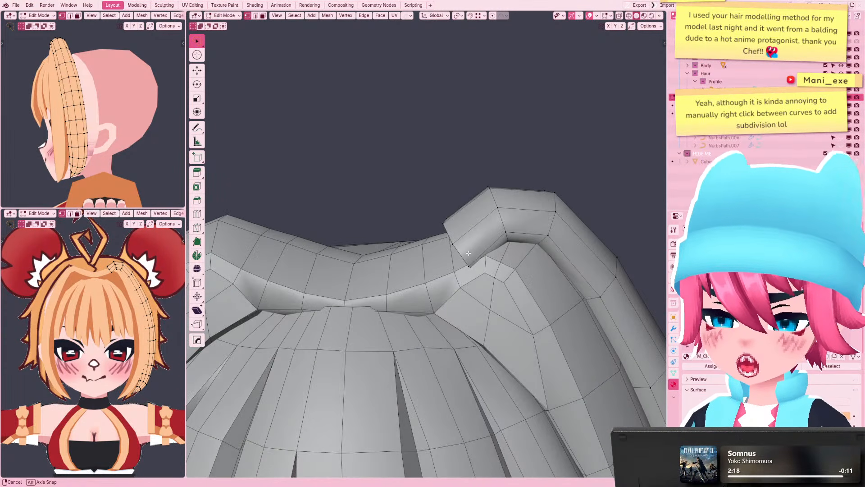
# Move the lower corner vertex of the strand's open end toward the surface of the inner front strand
pyautogui.scroll(-5, 477, 270)
pyautogui.scroll(5, 477, 270)
pyautogui.click(488, 259)
pyautogui.press('g')
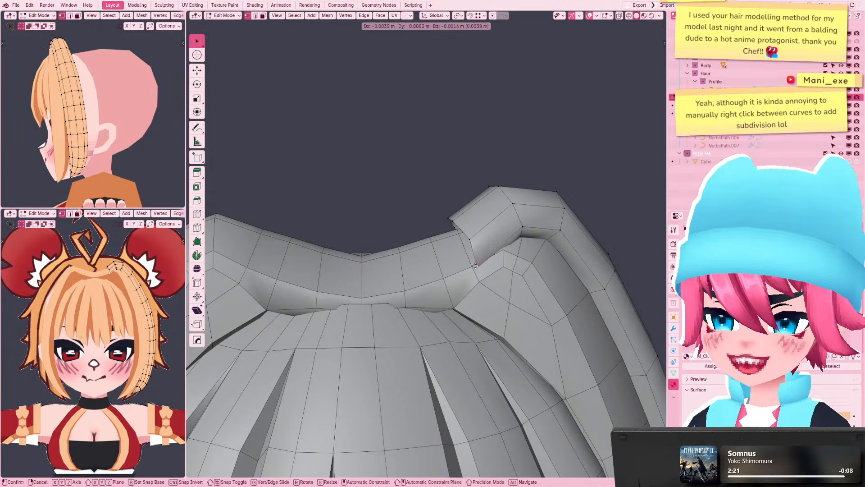
pyautogui.click(472, 265)
# In wireframe, select the vertices hidden beneath the strand's open end and delete them
pyautogui.moveTo(473, 266)
pyautogui.mouseDown(button='middle')
pyautogui.moveTo(512, 271)
pyautogui.moveTo(440, 265)
pyautogui.moveTo(477, 259)
pyautogui.moveTo(480, 243)
pyautogui.moveTo(412, 232)
pyautogui.mouseUp(button='middle')
pyautogui.hotkey('shift', 'z')
pyautogui.keyDown('ctrl'); pyautogui.click(456, 241); pyautogui.keyUp('ctrl')
pyautogui.press('x')
pyautogui.click(480, 258)
pyautogui.hotkey('shift', 'z')
# Move two border vertices of the strand's open end to fit it against the inner front strand
pyautogui.click(500, 270)
pyautogui.press('g')
pyautogui.click(494, 273)
pyautogui.click(440, 228)
pyautogui.press('g')
pyautogui.click(447, 231)
# Fit the remaining vertices of the open end onto the inner front strand from the side and back, using snapping
pyautogui.moveTo(380, 219); pyautogui.dragTo(420, 224, button='middle')
pyautogui.press('g')
pyautogui.click(423, 234)
pyautogui.click(441, 226)
pyautogui.press('g')
pyautogui.click(445, 231)
pyautogui.click(479, 228)
pyautogui.press('g')
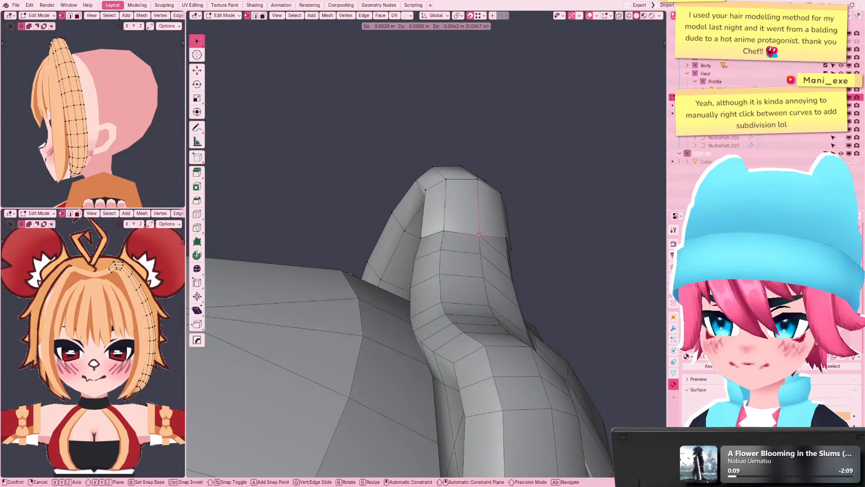
pyautogui.click(481, 234)
pyautogui.moveTo(481, 235); pyautogui.dragTo(419, 232, button='middle')
pyautogui.click(473, 254)
pyautogui.press('g')
pyautogui.click(475, 276)
# Select two neighbouring vertices on the underside of the strand's end and merge them at the last one
pyautogui.moveTo(475, 276); pyautogui.dragTo(558, 244, button='middle')
pyautogui.keyDown('shift'); pyautogui.click(418, 288); pyautogui.keyUp('shift')
pyautogui.press('n')
pyautogui.press('m')
pyautogui.click(384, 298)
pyautogui.press('n')
# In front view, merge the vertices at the strand's upper inner corner at their center
pyautogui.press('KP_1')
pyautogui.scroll(-3, 455, 249)
pyautogui.press('KP_1')
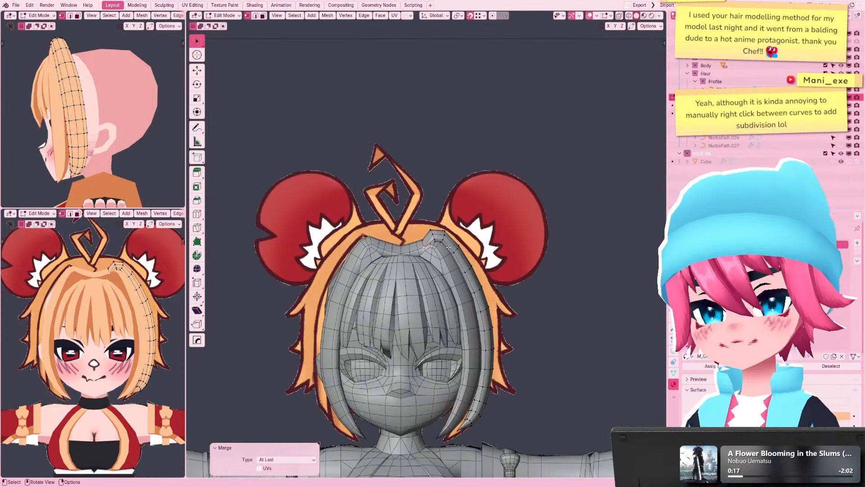
pyautogui.scroll(9, 457, 228)
pyautogui.click(474, 229)
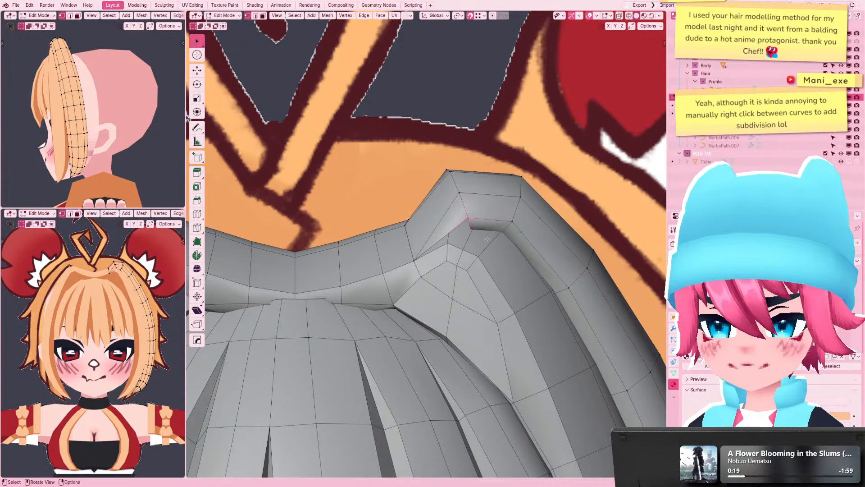
pyautogui.press('n')
pyautogui.press('n')
pyautogui.press('m')
pyautogui.click(471, 203)
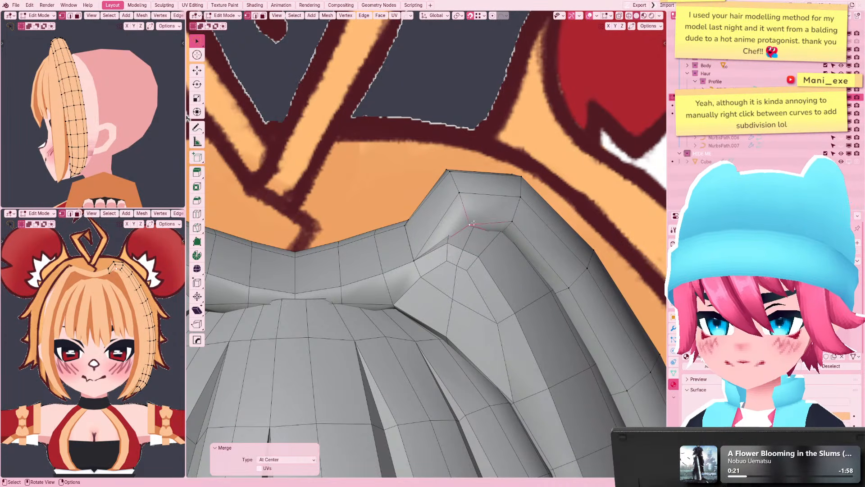
# Move the strand's end vertex by about 0.0010, -0.0007 and 0.0018 m in X, Y and Z to close the join
pyautogui.moveTo(505, 237); pyautogui.dragTo(419, 259, button='middle')
pyautogui.press('g')
pyautogui.click(433, 167)
pyautogui.scroll(-7, 493, 245)
pyautogui.scroll(4, 412, 263)
pyautogui.scroll(-10, 412, 263)
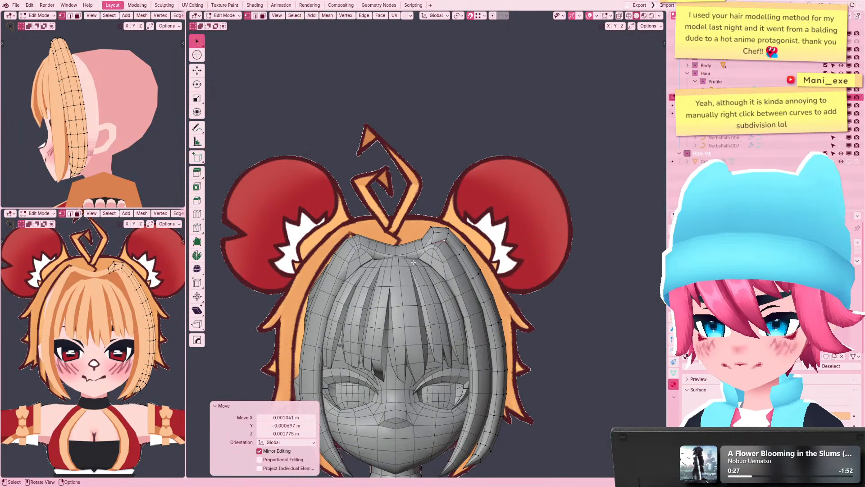
# Leave Edit Mode and mirror the outer front strand to the other side of the head with a modifier
pyautogui.press('Tab')
pyautogui.hotkey('alt', 'x')
pyautogui.click(483, 332)
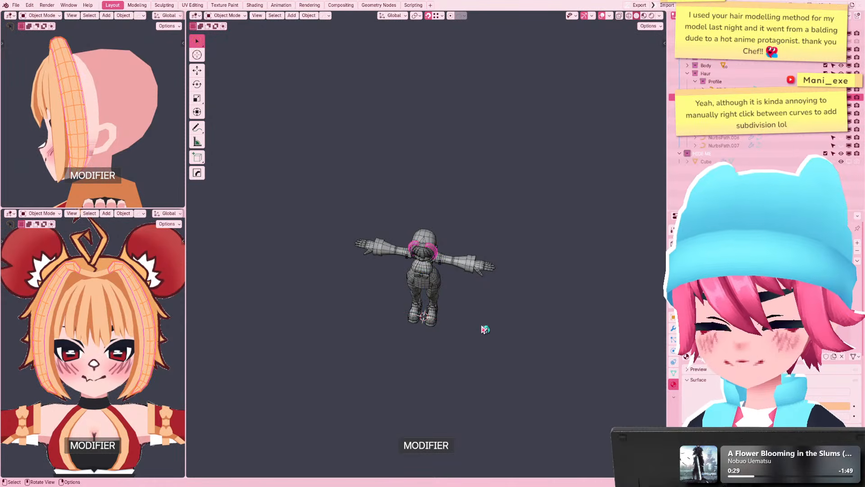
pyautogui.press('KP_0')
pyautogui.press('KP_0')
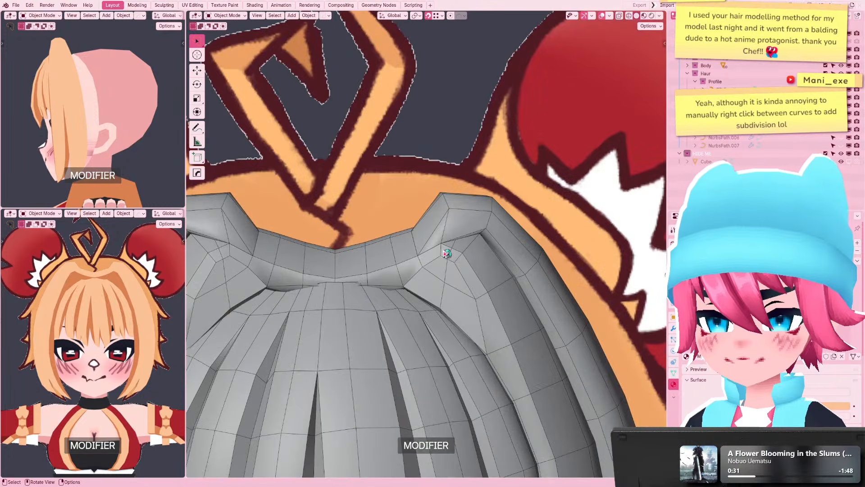
# Edit the outer strand and move its inner corner vertex down onto the top of the inner front strand
pyautogui.press('Tab')
pyautogui.moveTo(489, 242); pyautogui.dragTo(442, 204, button='middle')
pyautogui.press('g')
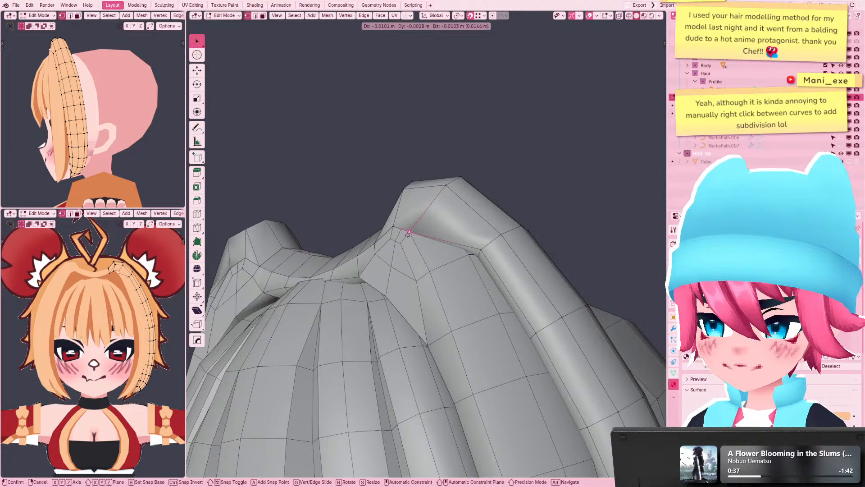
pyautogui.click(408, 234)
# Select the narrow face loop along the outer strand's inner edge and assign the darker orange material in a new slot
pyautogui.click(496, 262)
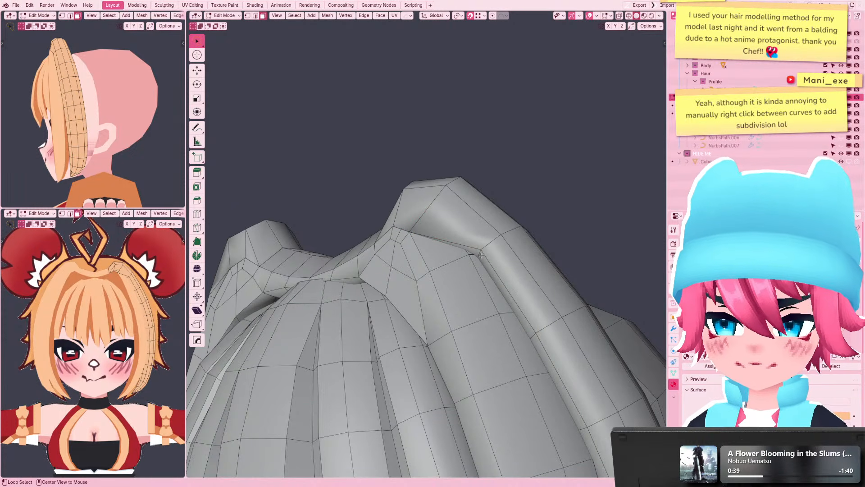
pyautogui.keyDown('alt'); pyautogui.click(481, 255); pyautogui.keyUp('alt')
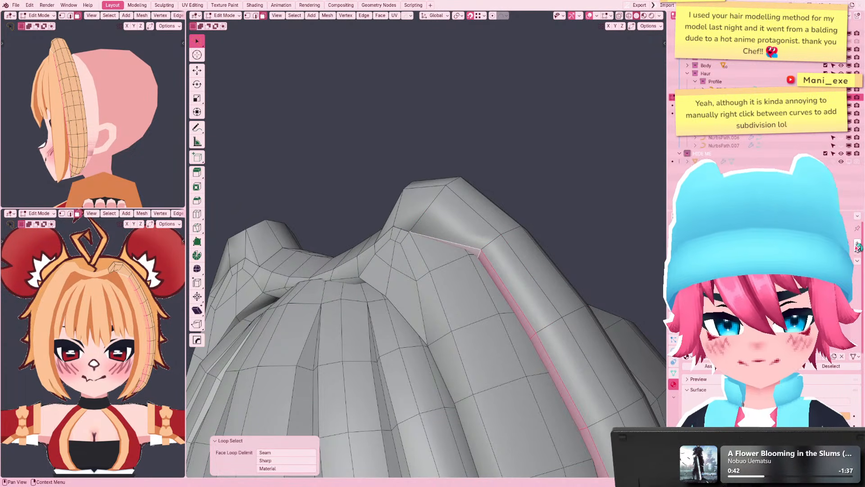
pyautogui.click(856, 244)
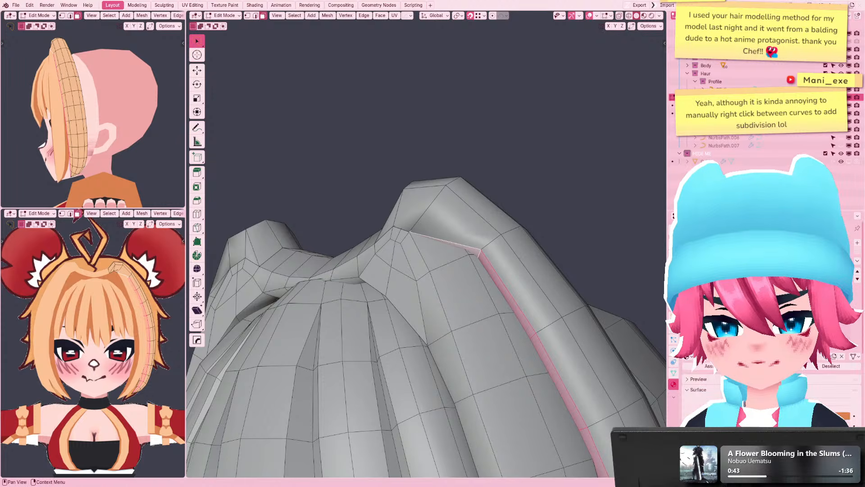
pyautogui.scroll(-5, 473, 320)
pyautogui.moveTo(455, 323); pyautogui.dragTo(502, 330, button='middle')
pyautogui.press('Tab')
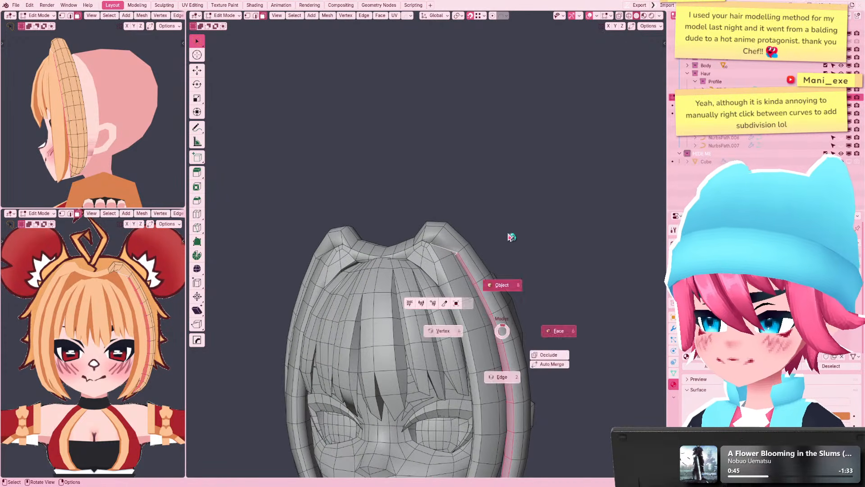
# In front view, move two vertices along the outer strand's inner edge inward to smooth its curve
pyautogui.press('KP_1')
pyautogui.scroll(5, 518, 230)
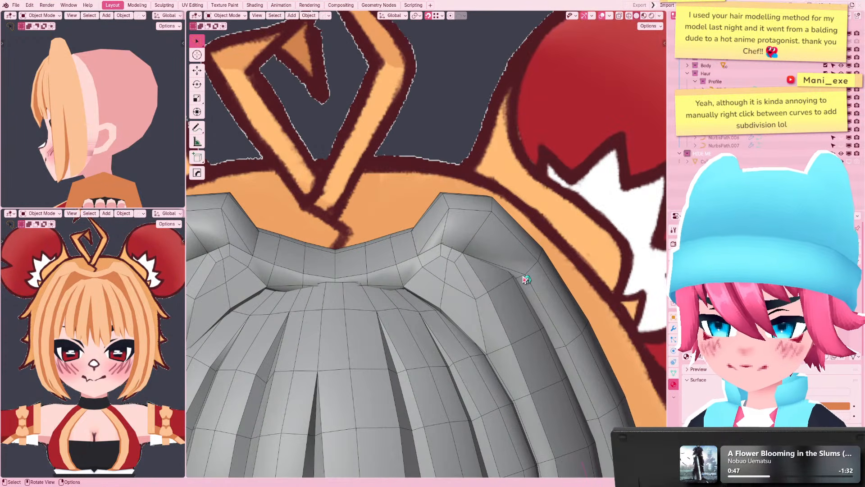
pyautogui.press('Tab')
pyautogui.press('g')
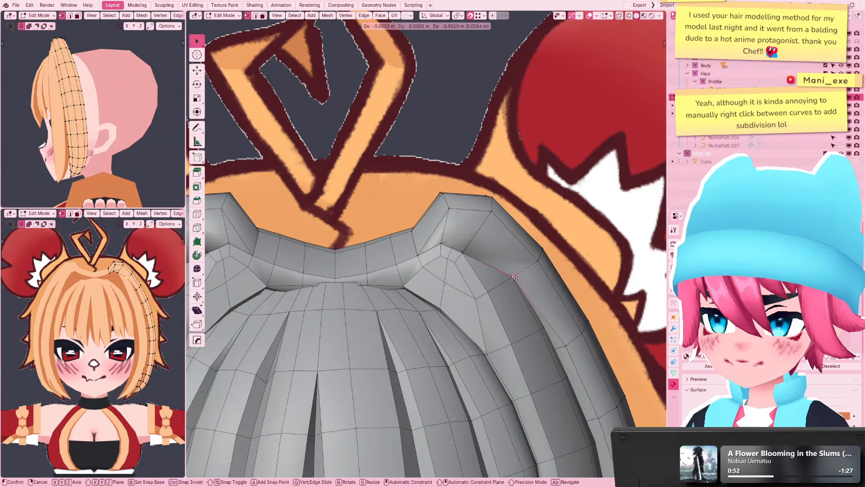
pyautogui.click(515, 278)
pyautogui.click(562, 351)
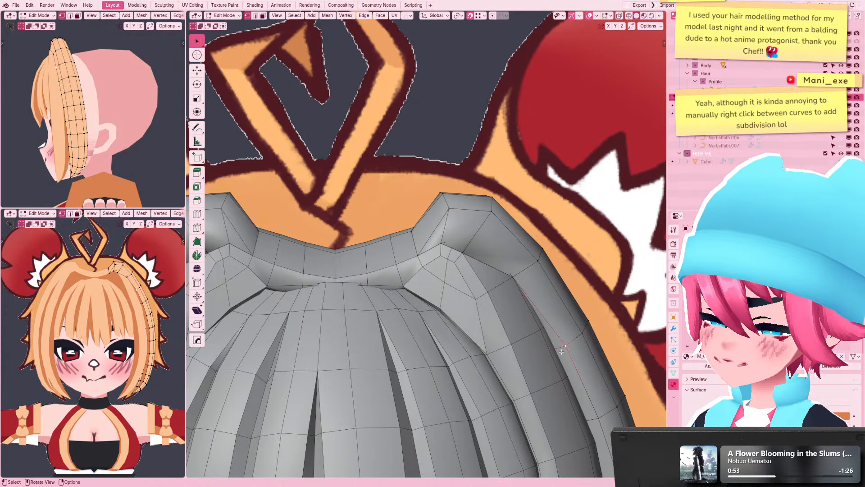
pyautogui.press('g')
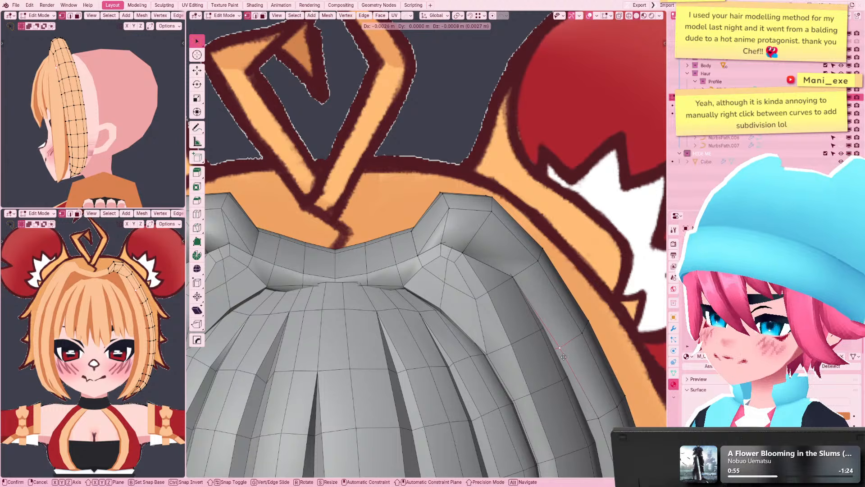
pyautogui.click(564, 356)
# Slide the upper edge loop crossing the outer strand by a factor of about -0.29 and leave Edit Mode
pyautogui.scroll(-3, 531, 316)
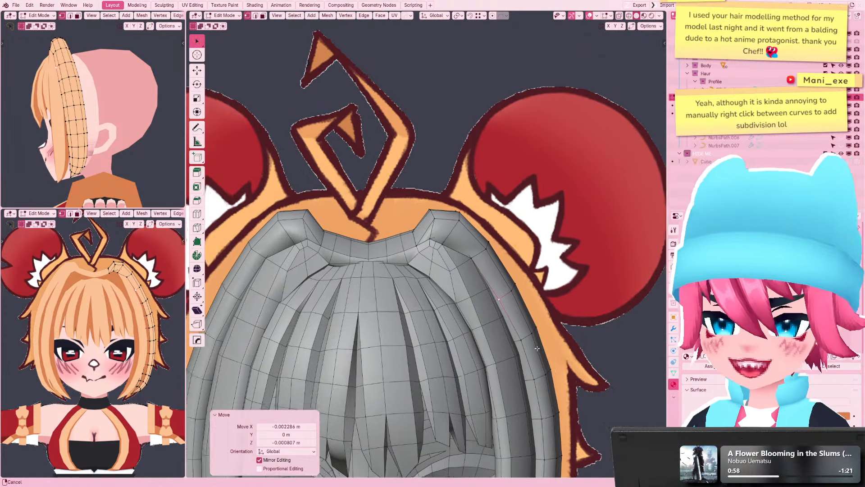
pyautogui.scroll(2, 498, 281)
pyautogui.keyDown('alt'); pyautogui.click(494, 247); pyautogui.keyUp('alt')
pyautogui.press('g')
pyautogui.press('g')
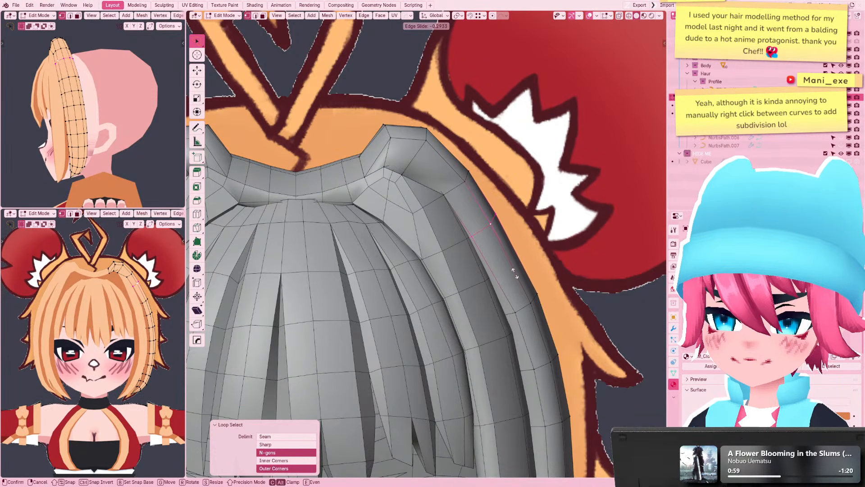
pyautogui.click(514, 273)
pyautogui.scroll(-6, 515, 268)
pyautogui.press('Tab')
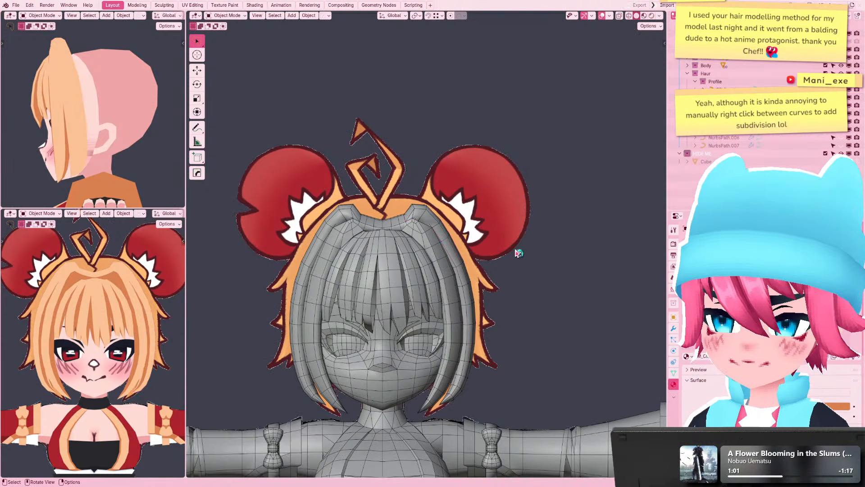
# In front wireframe view, lower the outer strand's inner top corner vertices so its flat top narrows to a peak
pyautogui.click(518, 252)
pyautogui.scroll(-1, 505, 270)
pyautogui.scroll(1, 474, 298)
pyautogui.hotkey('shift', 'alt', 'z')
pyautogui.scroll(6, 450, 252)
pyautogui.scroll(-8, 441, 219)
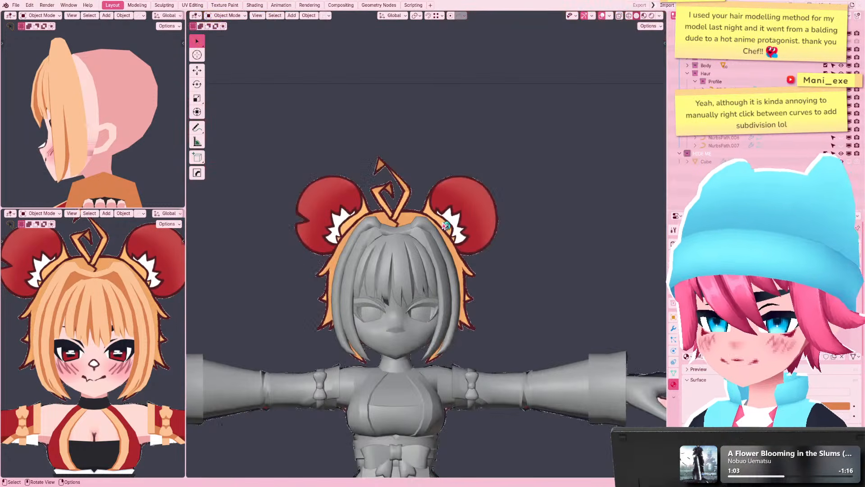
pyautogui.scroll(5, 435, 237)
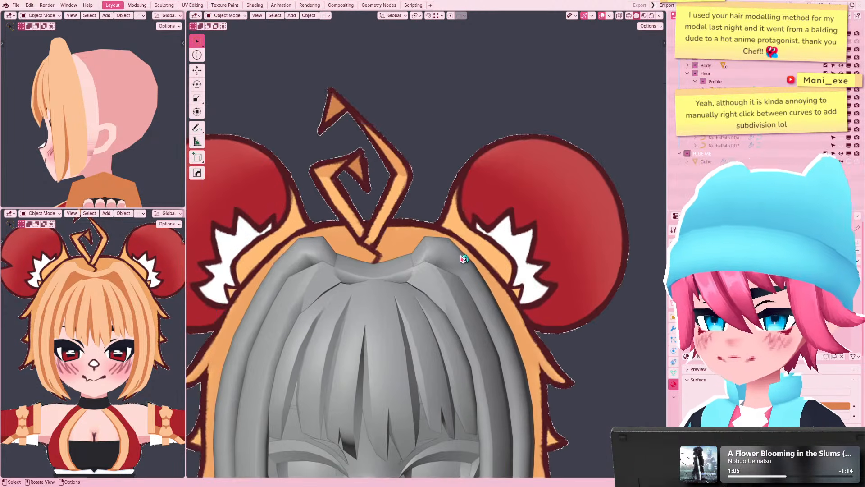
pyautogui.click(462, 256)
pyautogui.scroll(6, 469, 258)
pyautogui.press('Tab')
pyautogui.hotkey('shift', 'z')
pyautogui.keyDown('ctrl'); pyautogui.moveTo(407, 190); pyautogui.dragTo(449, 245, button='right'); pyautogui.keyUp('ctrl')
pyautogui.press('g')
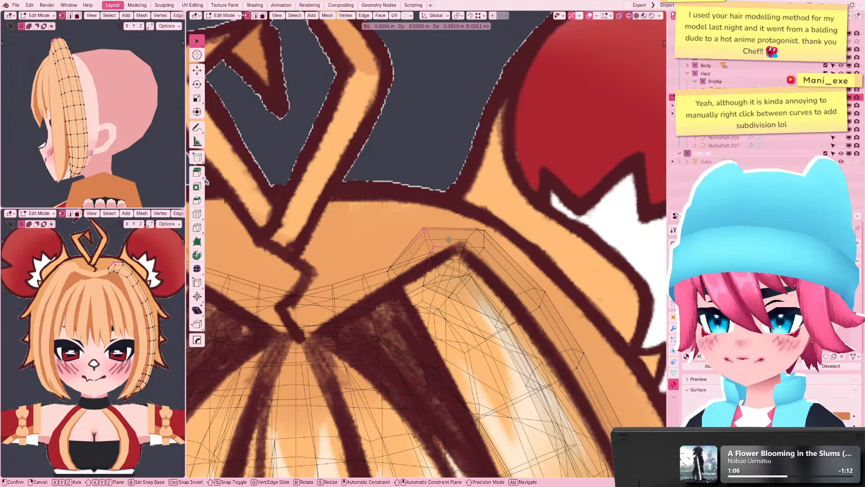
pyautogui.click(454, 257)
pyautogui.press('Tab')
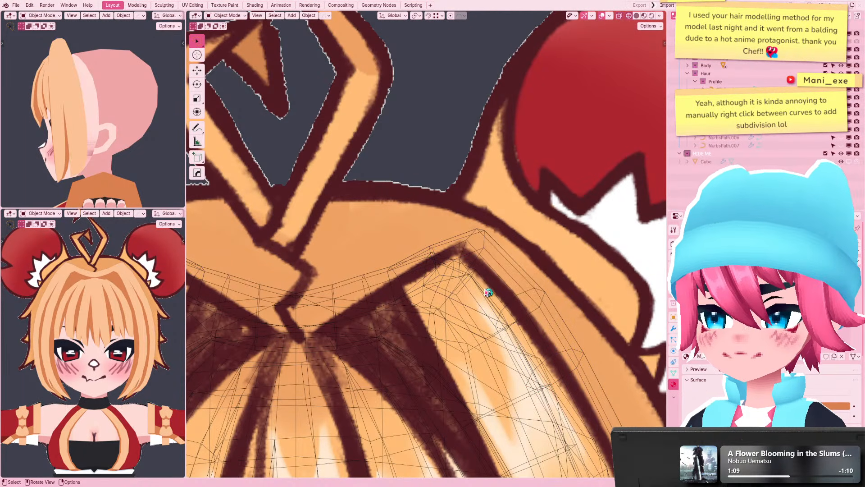
# Shift the outer strand's inner top vertices further down along the reference's parting line
pyautogui.scroll(-8, 487, 292)
pyautogui.scroll(5, 473, 287)
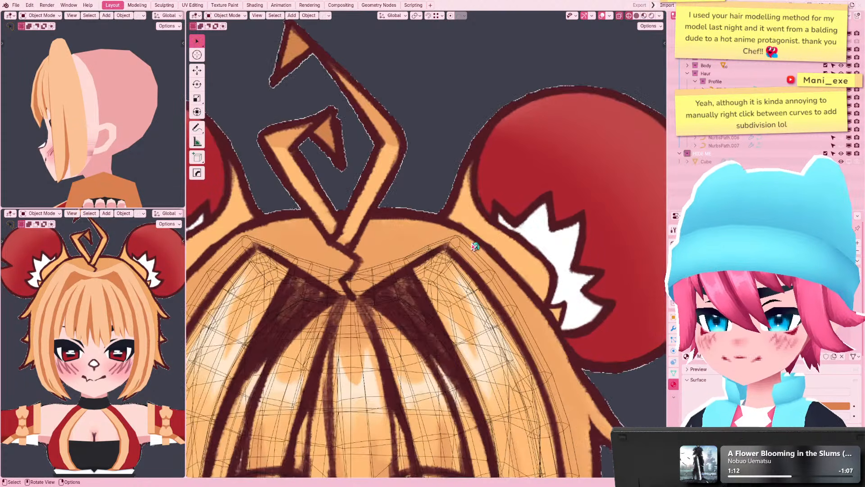
pyautogui.press('Tab')
pyautogui.press('g')
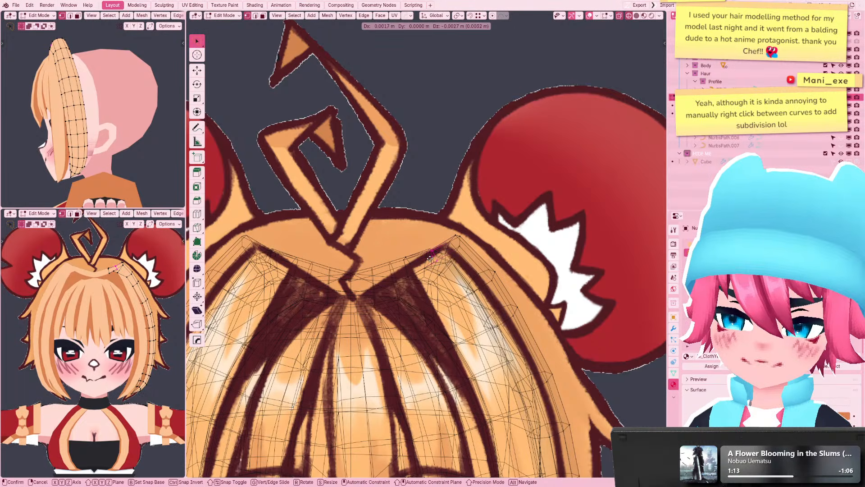
pyautogui.click(427, 256)
pyautogui.press('Tab')
pyautogui.scroll(-5, 488, 199)
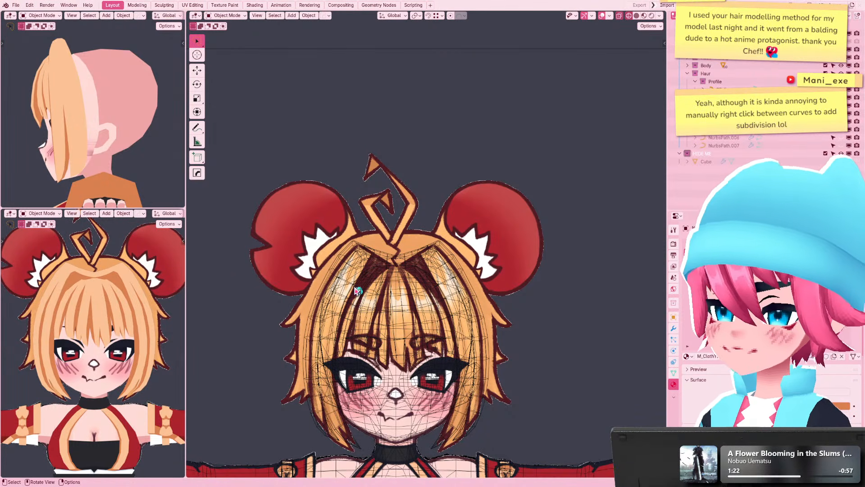
# Raise the cross-edge vertices along the inner strand's upper centre band to smooth it, and view the result in wireframe
pyautogui.scroll(3, 357, 289)
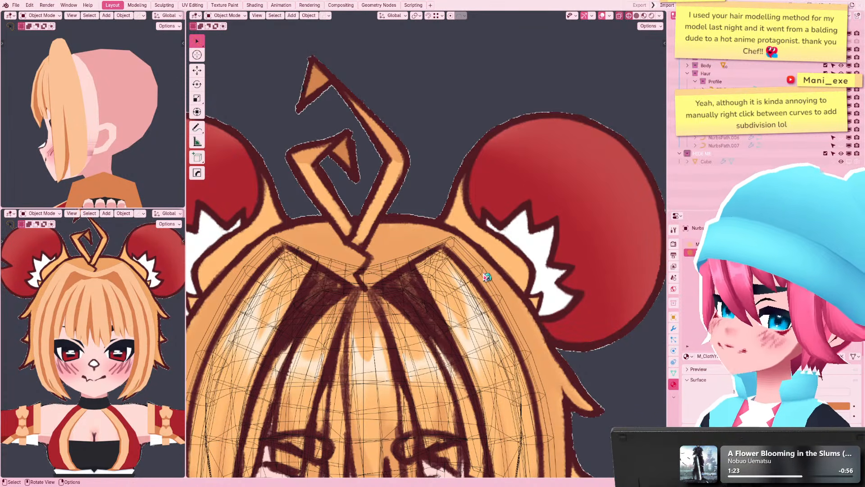
pyautogui.hotkey('shift', 'z')
pyautogui.keyDown('shift'); pyautogui.moveTo(389, 258); pyautogui.dragTo(455, 273, button='middle'); pyautogui.keyUp('shift')
pyautogui.click(455, 273)
pyautogui.scroll(4, 456, 276)
pyautogui.press('Tab')
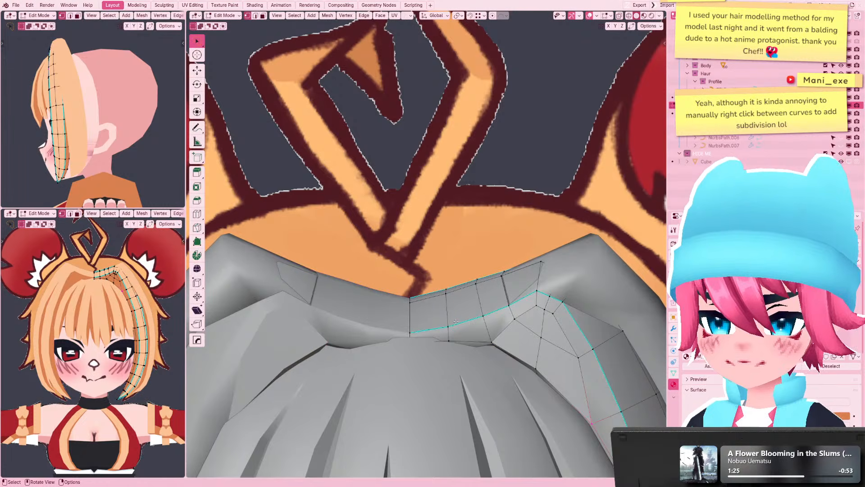
pyautogui.keyDown('ctrl'); pyautogui.click(448, 285); pyautogui.keyUp('ctrl')
pyautogui.press('g')
pyautogui.click(452, 288)
pyautogui.click(483, 315)
pyautogui.keyDown('ctrl'); pyautogui.click(478, 278); pyautogui.keyUp('ctrl')
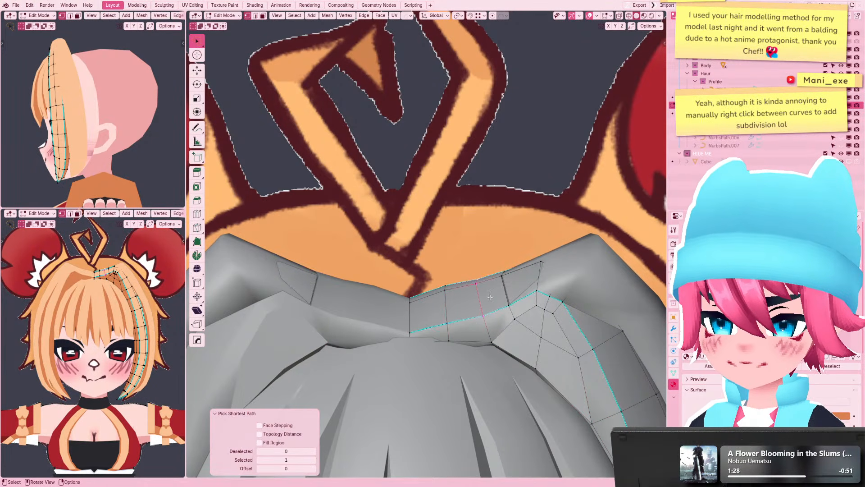
pyautogui.press('g')
pyautogui.click(490, 294)
pyautogui.press('z')
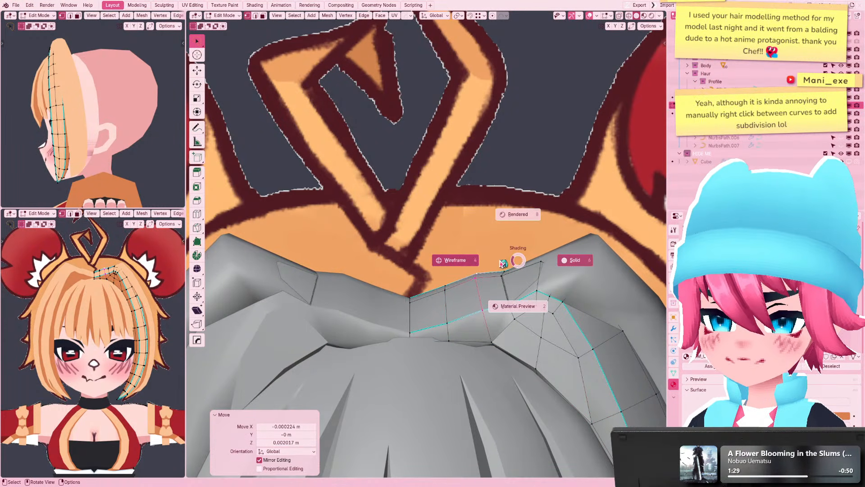
pyautogui.click(495, 289)
pyautogui.keyDown('ctrl'); pyautogui.click(506, 311); pyautogui.keyUp('ctrl')
pyautogui.press('g')
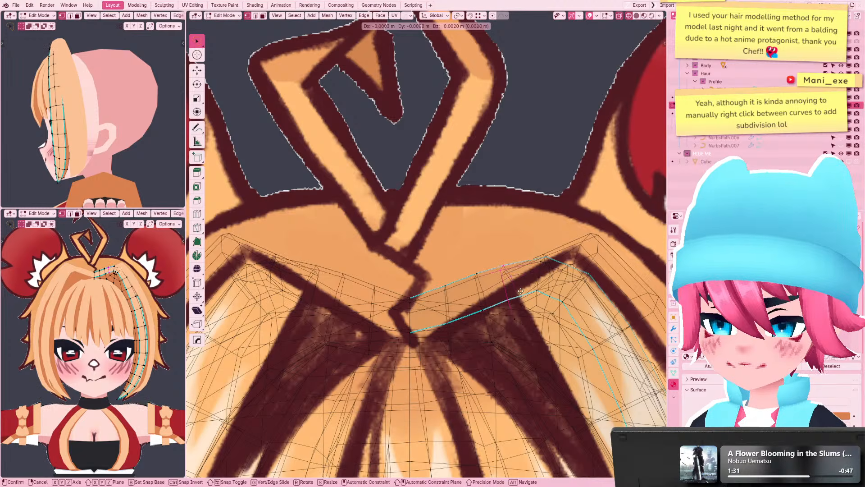
pyautogui.rightClick(520, 291)
# Edit the inner and outer strands together and move their overlapping seam vertices slightly up to follow the parting line
pyautogui.press('Tab')
pyautogui.keyDown('shift'); pyautogui.click(558, 251); pyautogui.keyUp('shift')
pyautogui.press('Tab')
pyautogui.click(479, 282)
pyautogui.moveTo(496, 249); pyautogui.dragTo(525, 297)
pyautogui.press('g')
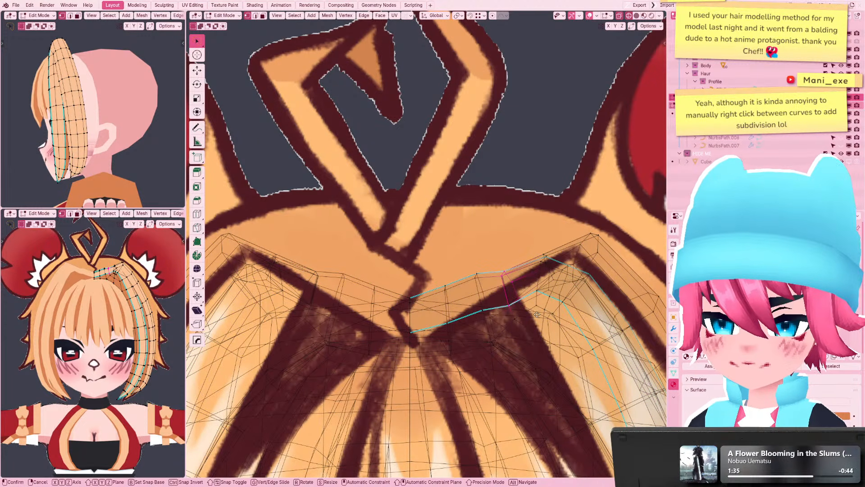
pyautogui.click(536, 310)
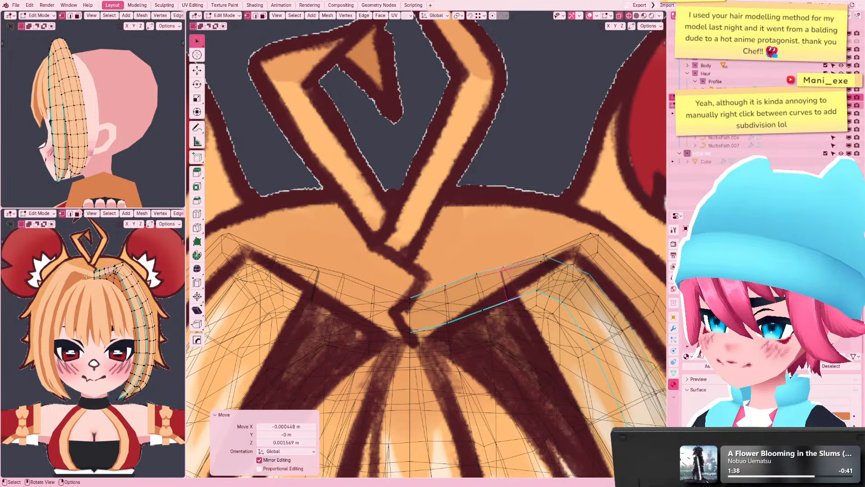
# Move the upper-edge vertices between the strand seam and the outer strand's peak up into an even line, then leave Edit Mode
pyautogui.hotkey('shift', 'z')
pyautogui.keyDown('shift'); pyautogui.moveTo(525, 275); pyautogui.dragTo(514, 277, button='middle'); pyautogui.keyUp('shift')
pyautogui.click(540, 274)
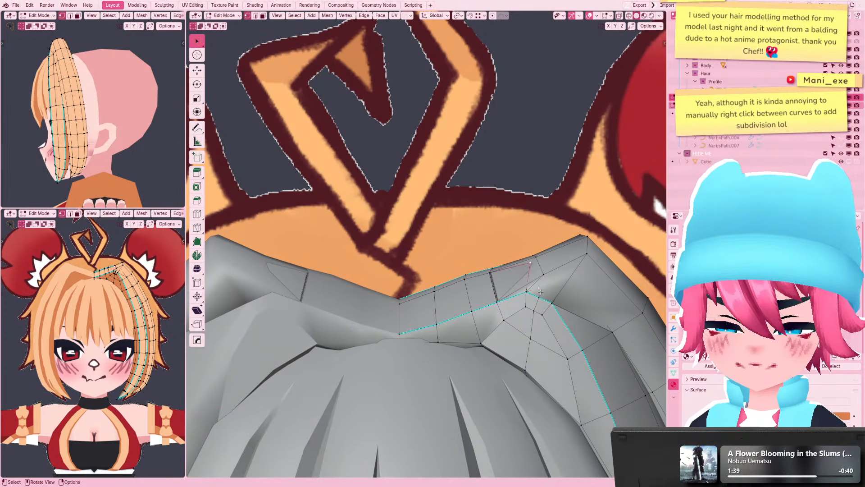
pyautogui.press('g')
pyautogui.click(544, 278)
pyautogui.click(544, 276)
pyautogui.keyDown('ctrl'); pyautogui.click(535, 257); pyautogui.keyUp('ctrl')
pyautogui.press('g')
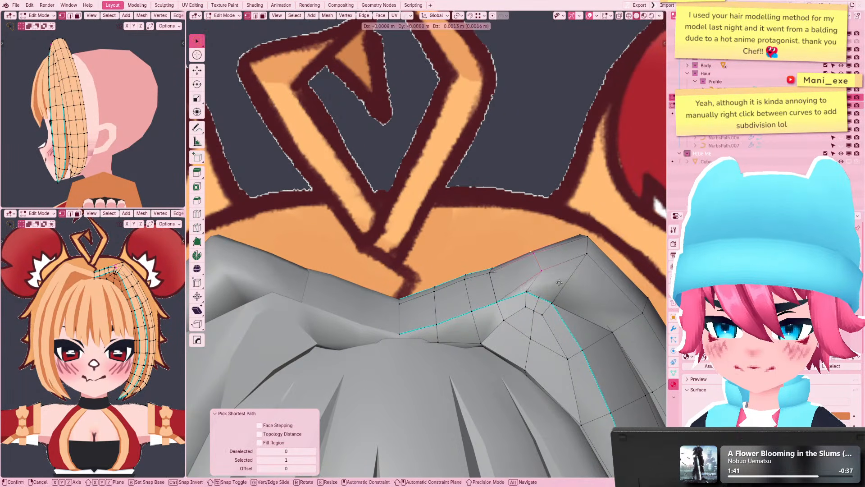
pyautogui.click(558, 282)
pyautogui.press('Tab')
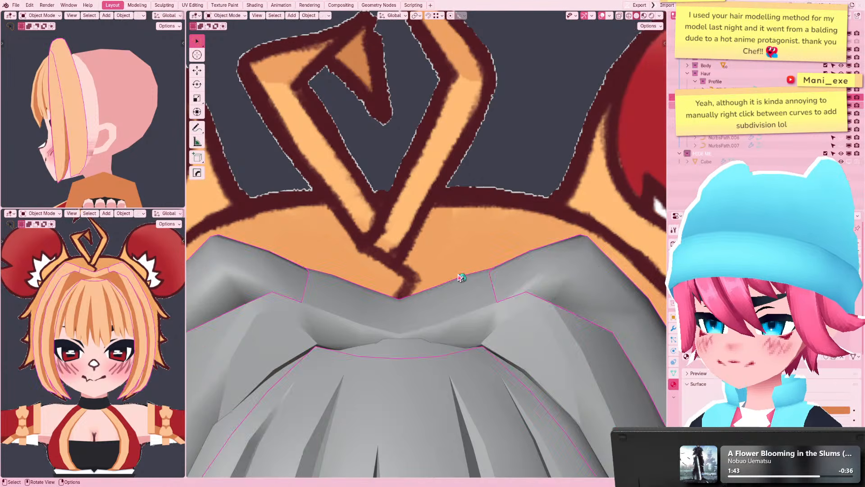
# Examine the front hair against the reference and check the strands from several angles with materials and wireframe shown
pyautogui.scroll(-6, 135, 328)
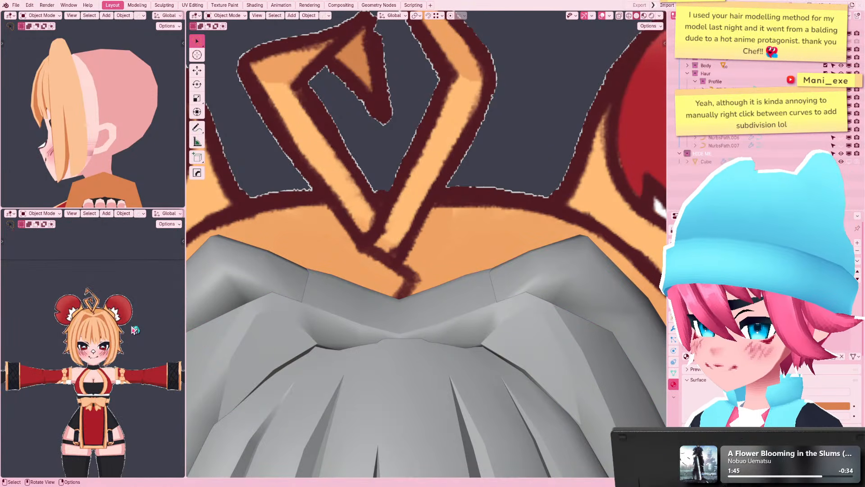
pyautogui.scroll(6, 134, 329)
pyautogui.scroll(-10, 526, 284)
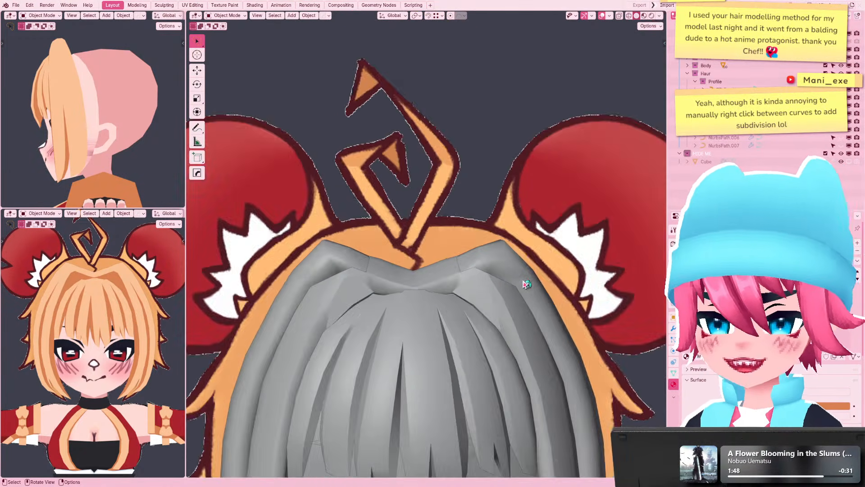
pyautogui.moveTo(524, 284)
pyautogui.mouseDown(button='middle')
pyautogui.moveTo(435, 279)
pyautogui.moveTo(506, 299)
pyautogui.moveTo(411, 293)
pyautogui.moveTo(521, 290)
pyautogui.moveTo(489, 301)
pyautogui.moveTo(506, 309)
pyautogui.moveTo(465, 303)
pyautogui.moveTo(482, 292)
pyautogui.moveTo(440, 287)
pyautogui.moveTo(489, 286)
pyautogui.moveTo(460, 237)
pyautogui.mouseUp(button='middle')
pyautogui.press('z')
pyautogui.scroll(-5, 452, 302)
pyautogui.scroll(6, 452, 302)
pyautogui.scroll(-2, 482, 333)
pyautogui.hotkey('shift', 'alt', 'z')
pyautogui.scroll(4, 479, 340)
pyautogui.scroll(2, 497, 336)
pyautogui.click(439, 287)
pyautogui.keyDown('shift'); pyautogui.click(440, 287); pyautogui.keyUp('shift')
pyautogui.moveTo(403, 217); pyautogui.dragTo(481, 245, button='middle')
pyautogui.scroll(-5, 481, 245)
pyautogui.hotkey('alt', 'a')
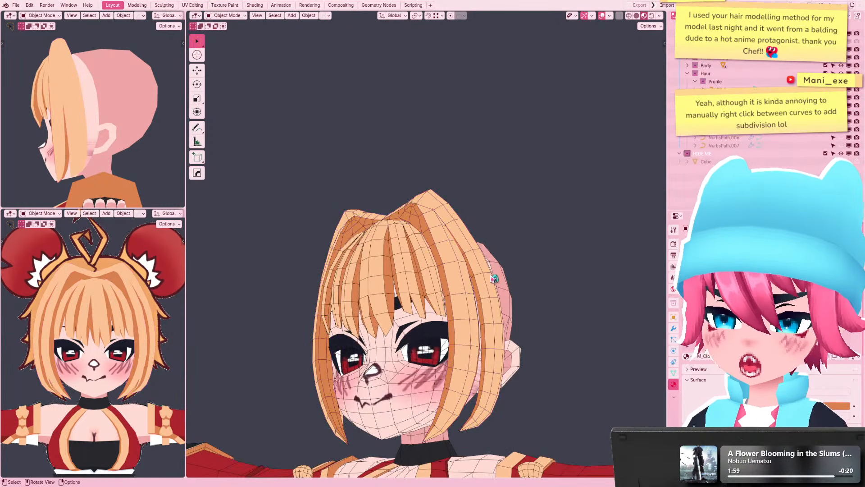
pyautogui.moveTo(493, 277)
pyautogui.mouseDown(button='middle')
pyautogui.moveTo(462, 280)
pyautogui.moveTo(486, 264)
pyautogui.mouseUp(button='middle')
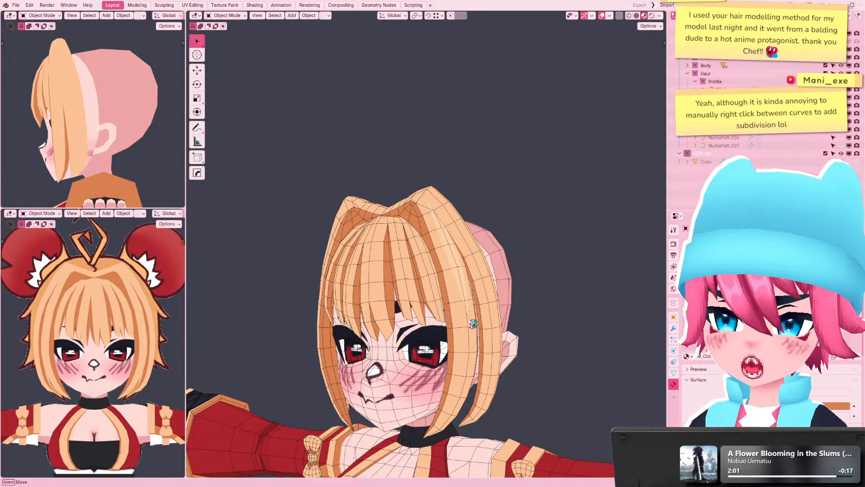
# Merge the selected vertices at the outer strand's inner top corner at the last selected one
pyautogui.click(464, 269)
pyautogui.moveTo(384, 235); pyautogui.dragTo(454, 288, button='middle')
pyautogui.scroll(6, 444, 203)
pyautogui.keyDown('shift'); pyautogui.moveTo(440, 199); pyautogui.dragTo(446, 247, button='middle'); pyautogui.keyUp('shift')
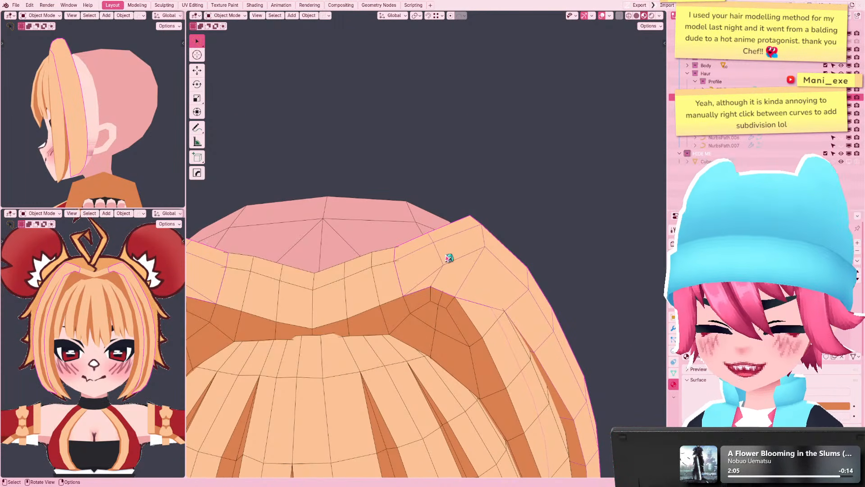
pyautogui.press('Tab')
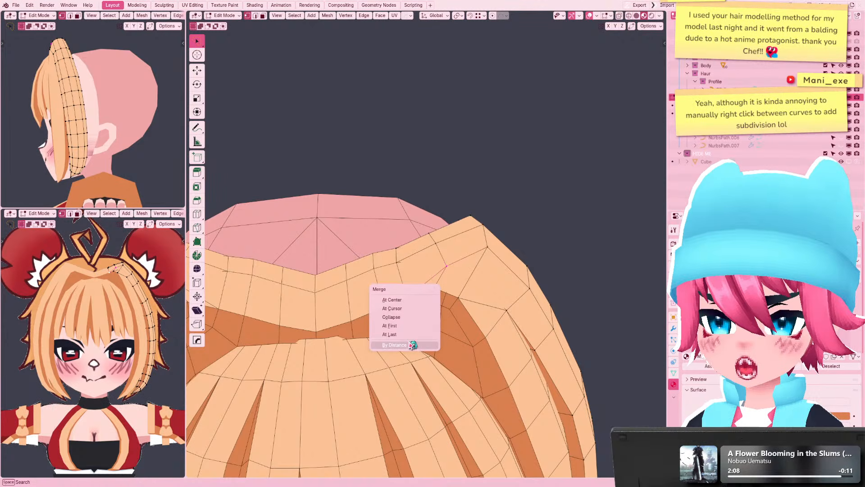
pyautogui.click(396, 334)
pyautogui.moveTo(437, 248); pyautogui.dragTo(568, 272, button='middle')
pyautogui.press('Tab')
# Delete the face loops at the outer strand's inner top end where it overlaps the inner strand
pyautogui.click(517, 257)
pyautogui.click(456, 243)
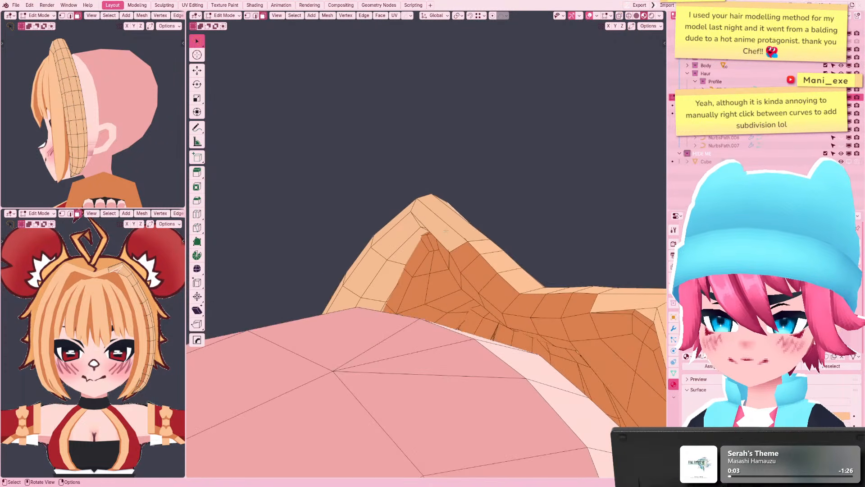
pyautogui.keyDown('ctrl'); pyautogui.click(440, 214); pyautogui.keyUp('ctrl')
pyautogui.moveTo(436, 215); pyautogui.dragTo(442, 226, button='middle')
pyautogui.keyDown('alt'); pyautogui.click(442, 226); pyautogui.keyUp('alt')
pyautogui.press('x')
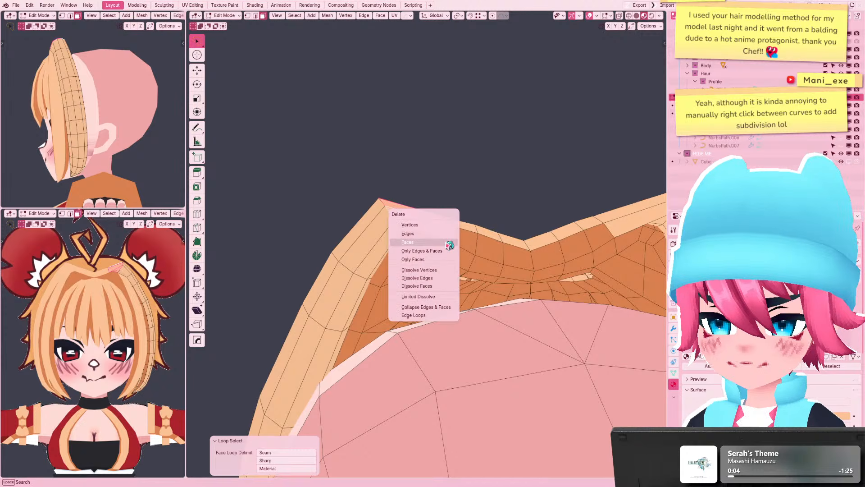
pyautogui.click(449, 244)
pyautogui.moveTo(396, 246); pyautogui.dragTo(459, 308, button='middle')
pyautogui.keyDown('alt'); pyautogui.click(439, 254); pyautogui.keyUp('alt')
pyautogui.press('x')
pyautogui.click(461, 249)
pyautogui.press('x')
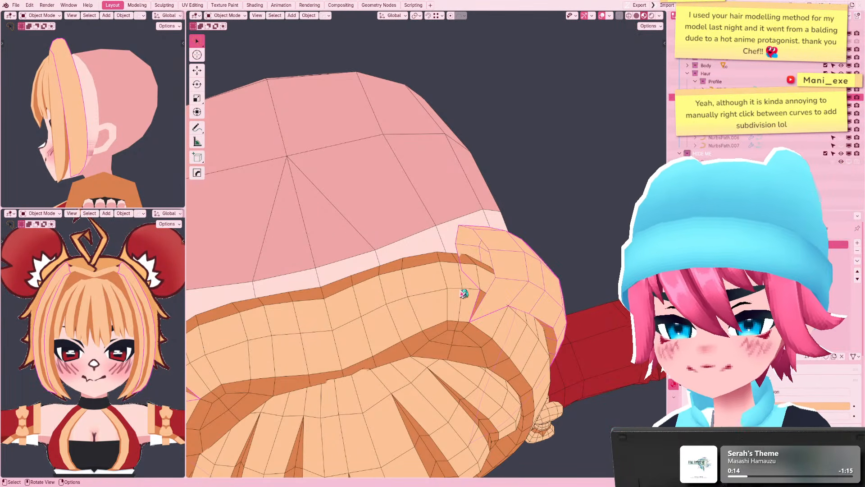
# Delete the face loop crossing the inner strand's top where it meets the outer strand, then leave Edit Mode
pyautogui.keyDown('alt'); pyautogui.click(452, 265); pyautogui.keyUp('alt')
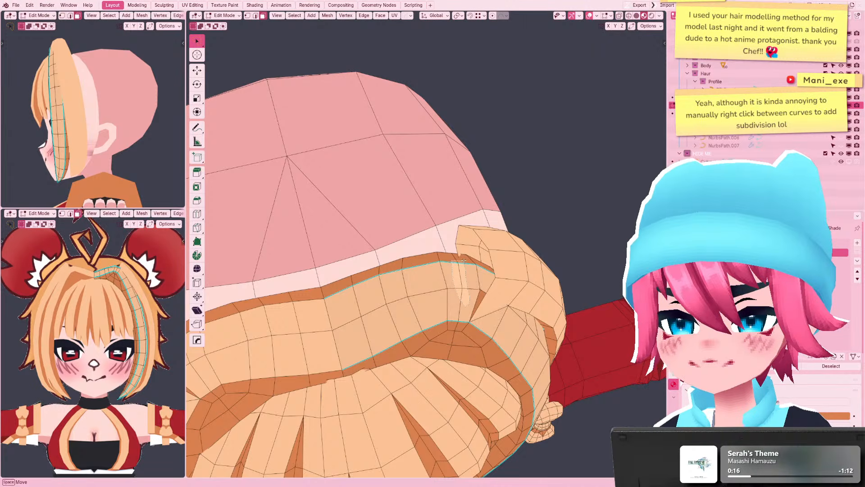
pyautogui.press('x')
pyautogui.click(481, 317)
pyautogui.scroll(-5, 481, 317)
pyautogui.moveTo(480, 315); pyautogui.dragTo(445, 281, button='middle')
pyautogui.press('Tab')
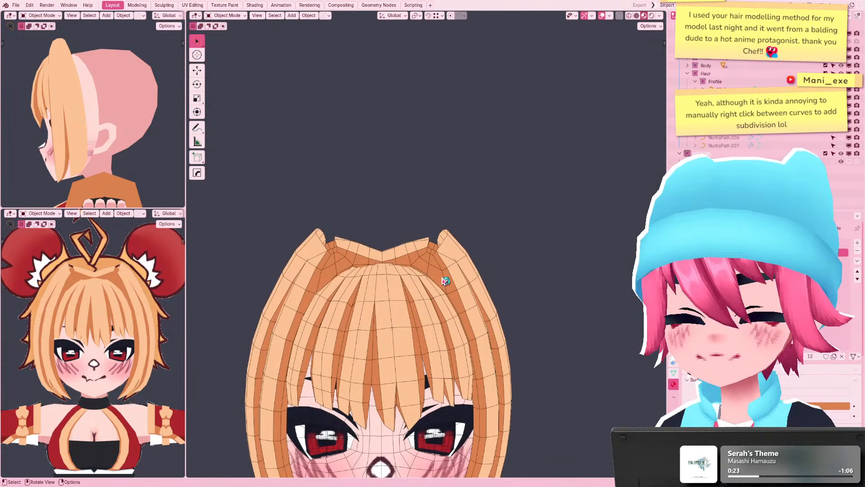
# Isolate the inner and outer front strands by hiding all other objects
pyautogui.scroll(4, 456, 247)
pyautogui.moveTo(456, 248)
pyautogui.mouseDown(button='middle')
pyautogui.moveTo(496, 253)
pyautogui.moveTo(491, 292)
pyautogui.moveTo(540, 342)
pyautogui.mouseUp(button='middle')
pyautogui.hotkey('ctrl', 'Tab')
pyautogui.press('Tab')
pyautogui.rightClick(468, 232)
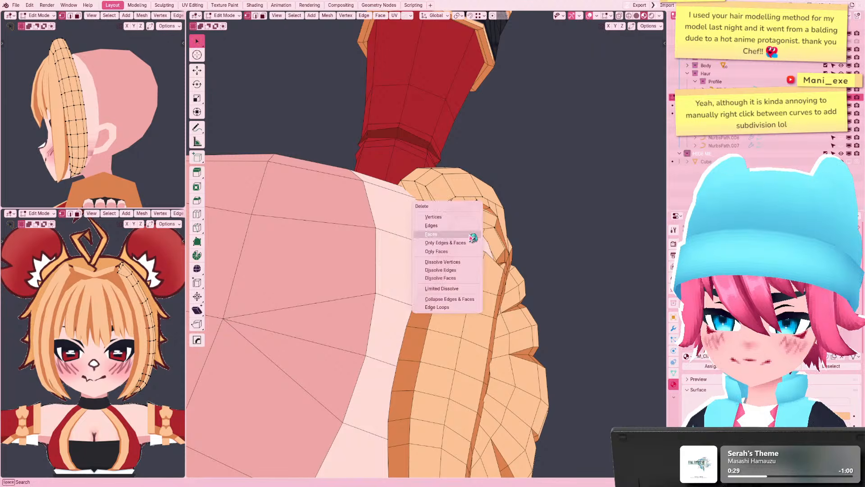
pyautogui.press('Escape')
pyautogui.press('Tab')
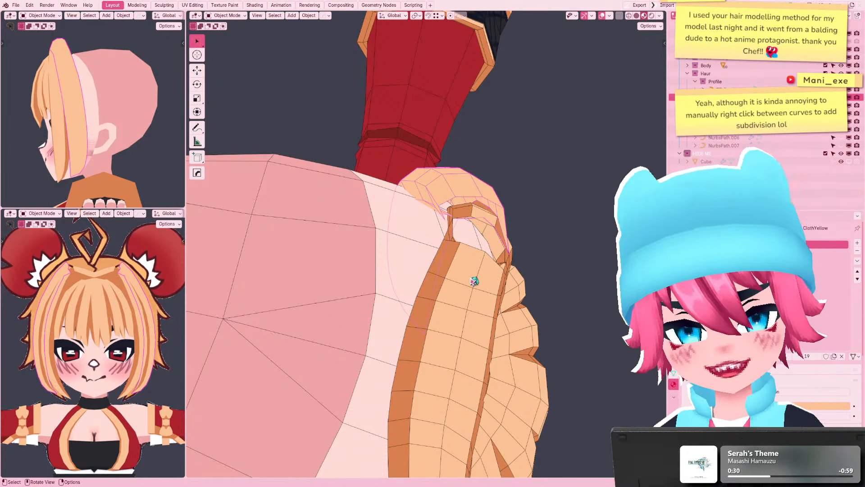
pyautogui.keyDown('shift'); pyautogui.click(474, 280); pyautogui.keyUp('shift')
pyautogui.hotkey('shift', 'h')
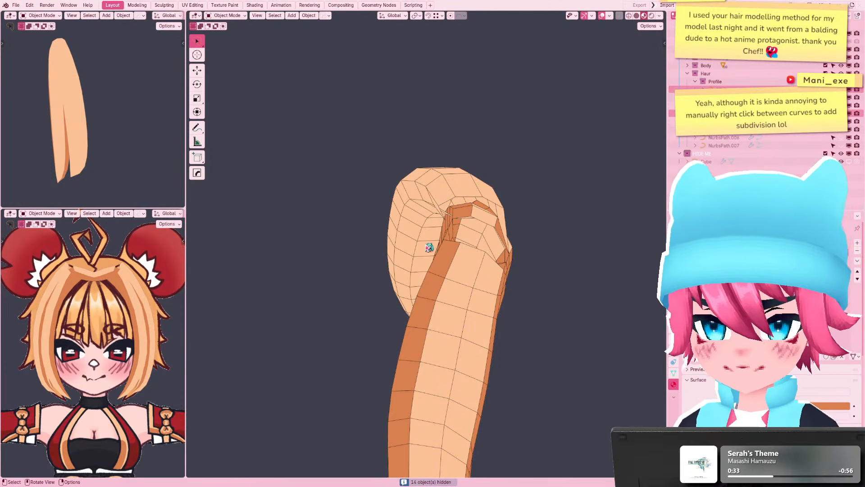
# Join the isolated outer and inner strands into one object and open it in Edit Mode at the gap between them
pyautogui.moveTo(428, 248); pyautogui.dragTo(455, 174, button='middle')
pyautogui.scroll(4, 376, 253)
pyautogui.click(401, 242)
pyautogui.moveTo(376, 253); pyautogui.dragTo(403, 273, button='middle')
pyautogui.press('Tab')
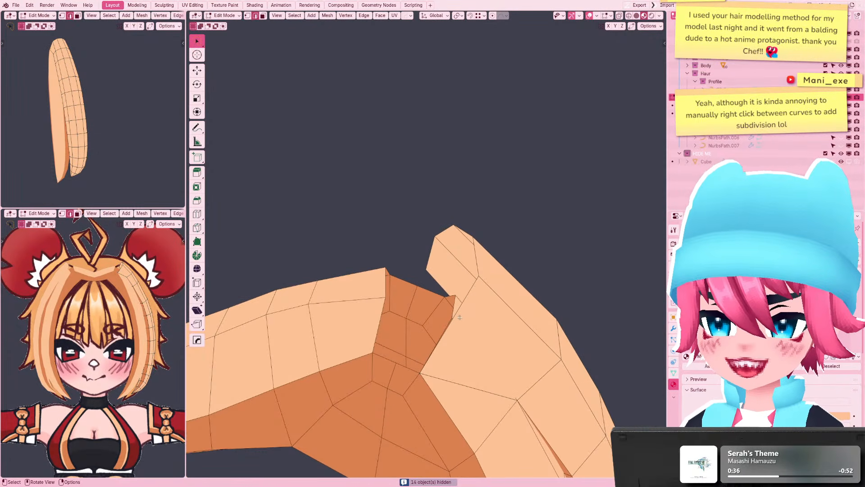
pyautogui.moveTo(459, 317); pyautogui.dragTo(372, 328, button='middle')
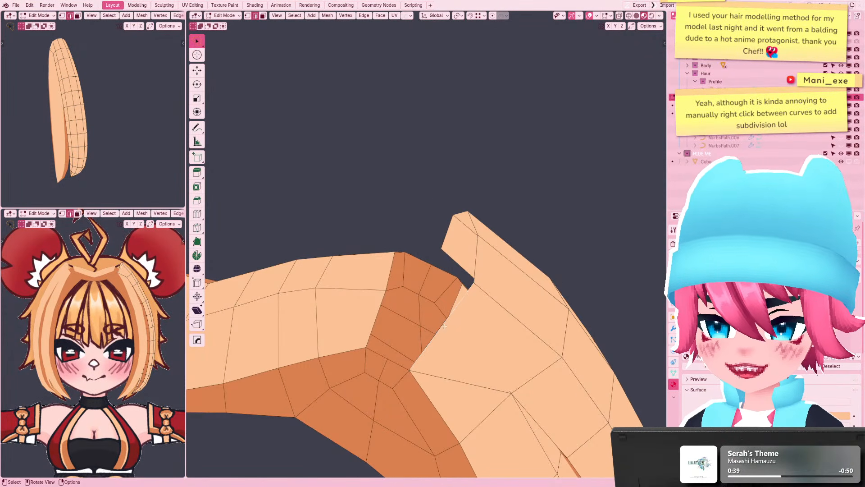
pyautogui.moveTo(445, 326); pyautogui.dragTo(396, 368, button='middle')
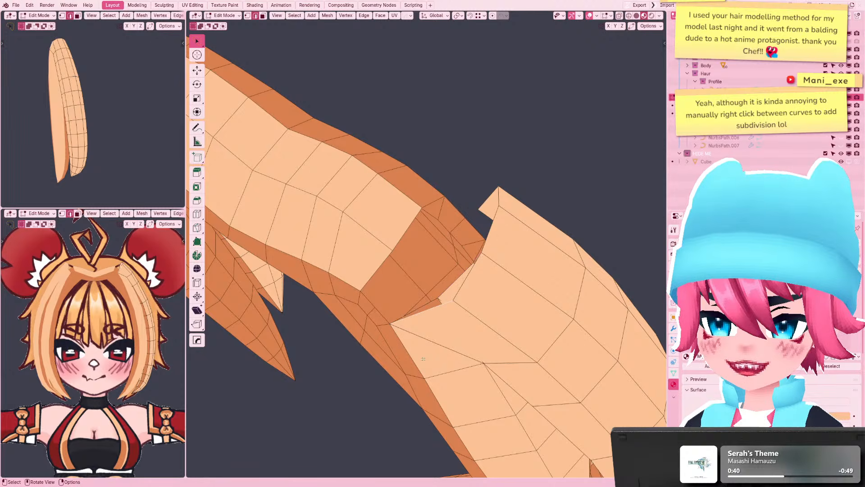
pyautogui.press('Tab')
pyautogui.keyDown('shift'); pyautogui.click(348, 244); pyautogui.keyUp('shift')
pyautogui.press('F3')
pyautogui.press('Return')
pyautogui.press('Tab')
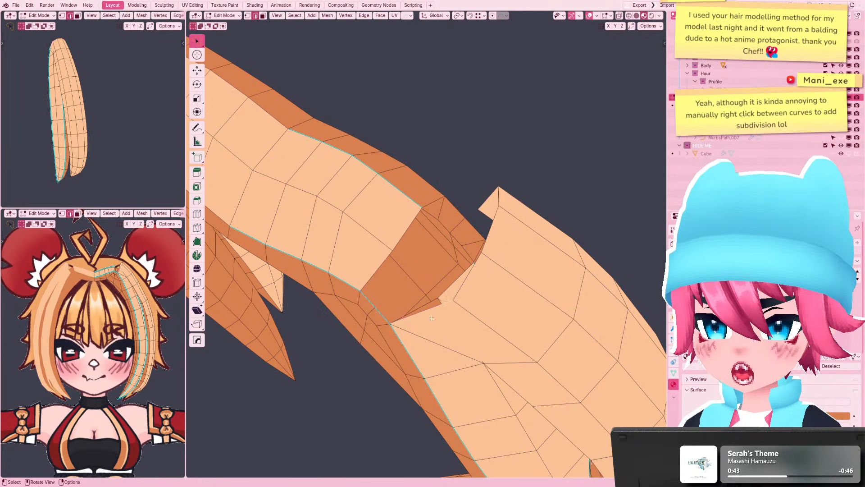
# Assign the lighter hair material to the three faces bridging the tops of the outer and inner strands
pyautogui.moveTo(424, 278); pyautogui.dragTo(370, 294, button='middle')
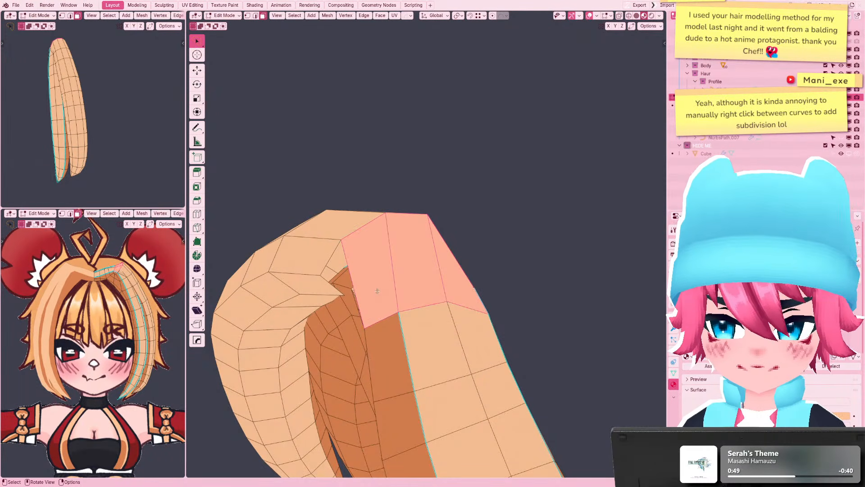
pyautogui.click(712, 365)
pyautogui.moveTo(396, 293); pyautogui.dragTo(453, 189, button='middle')
pyautogui.press('1')
pyautogui.keyDown('alt'); pyautogui.click(405, 366); pyautogui.keyUp('alt')
pyautogui.scroll(-4, 405, 367)
pyautogui.scroll(6, 452, 189)
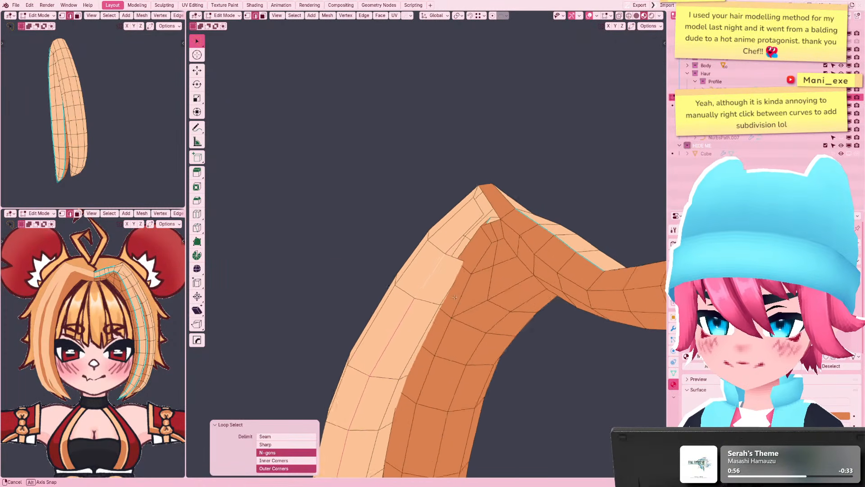
# With vertex snapping on, move the outer strand's open corner vertex onto the inner strand's corner to close the gap
pyautogui.hotkey('shift', 'z')
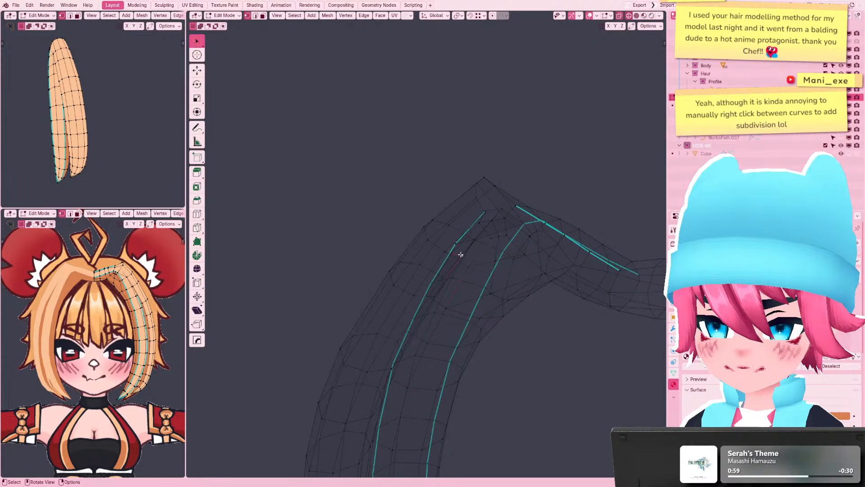
pyautogui.hotkey('shift', 'z')
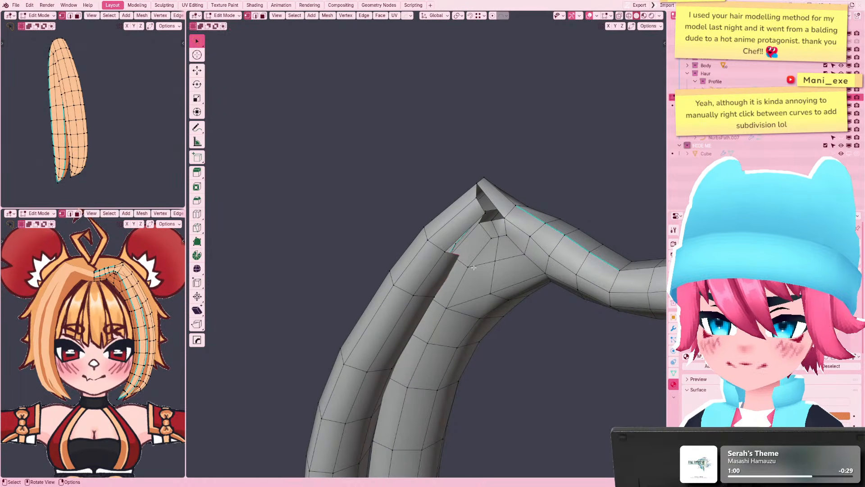
pyautogui.hotkey('shift', 'Tab')
pyautogui.press('g')
pyautogui.click(471, 268)
pyautogui.moveTo(472, 268); pyautogui.dragTo(410, 176, button='middle')
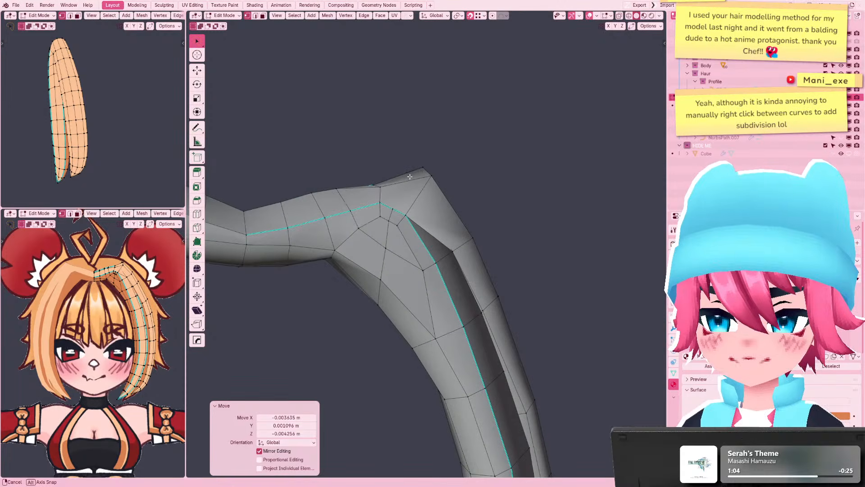
# In front view, dissolve the extra edge loop running across the inner strand's top corner
pyautogui.press('KP_1')
pyautogui.scroll(-3, 420, 189)
pyautogui.press('Tab')
pyautogui.click(476, 257)
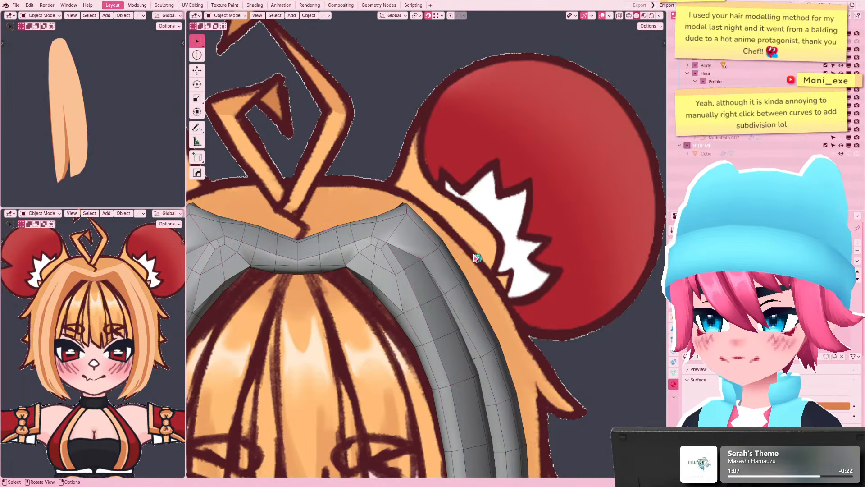
pyautogui.scroll(5, 369, 275)
pyautogui.press('Tab')
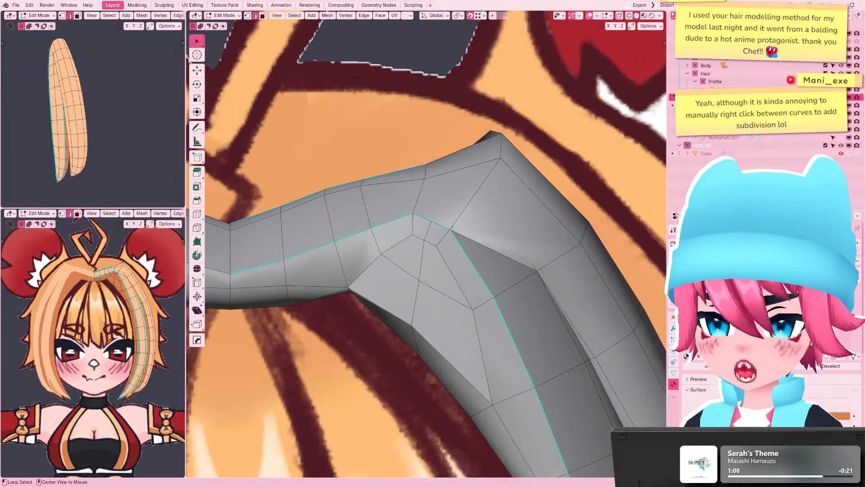
pyautogui.keyDown('alt'); pyautogui.click(428, 295); pyautogui.keyUp('alt')
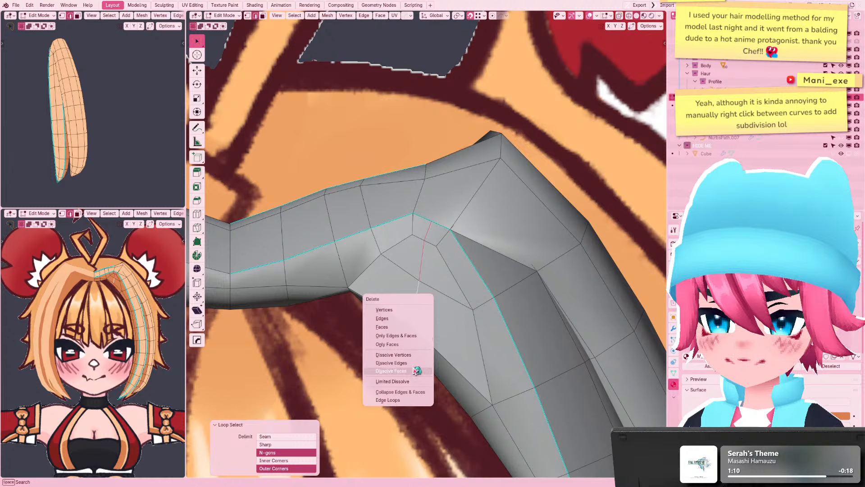
pyautogui.click(391, 363)
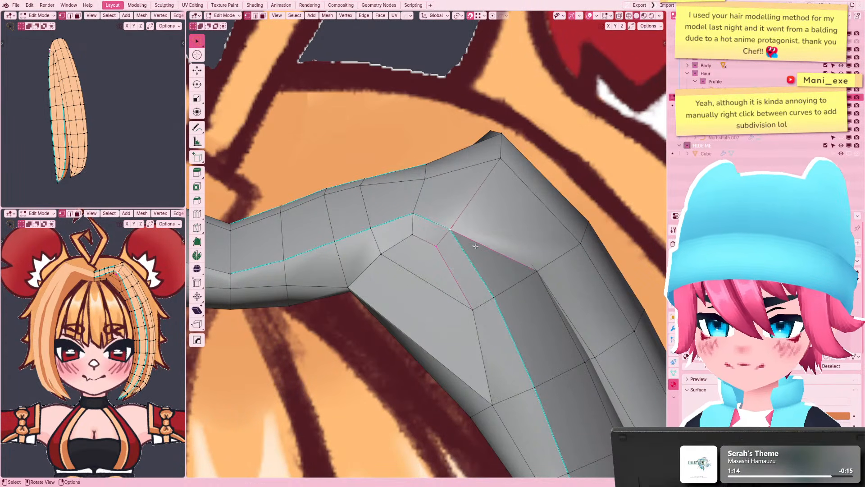
# Delete the stray vertex at the strands' shared corner and merge the whole mesh by distance at 0.0001 m
pyautogui.hotkey('alt', 'z')
pyautogui.rightClick(501, 206)
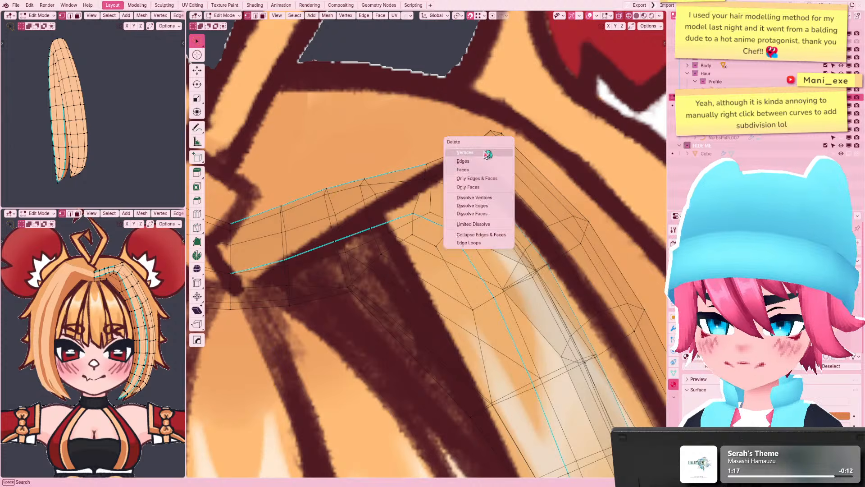
pyautogui.click(489, 153)
pyautogui.hotkey('alt', 'z')
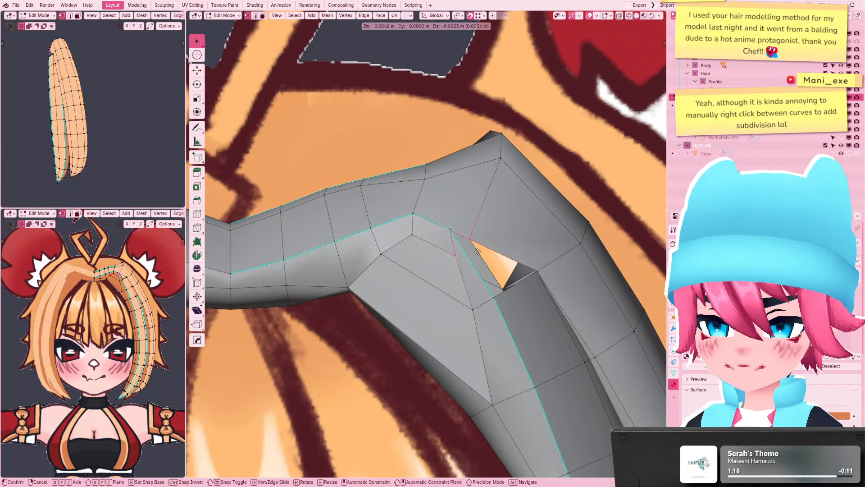
pyautogui.rightClick(472, 237)
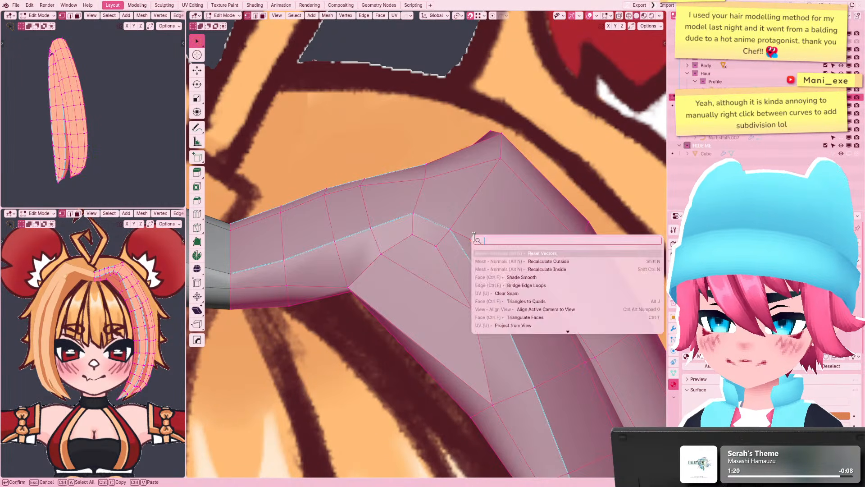
pyautogui.press('a')
pyautogui.click(480, 242)
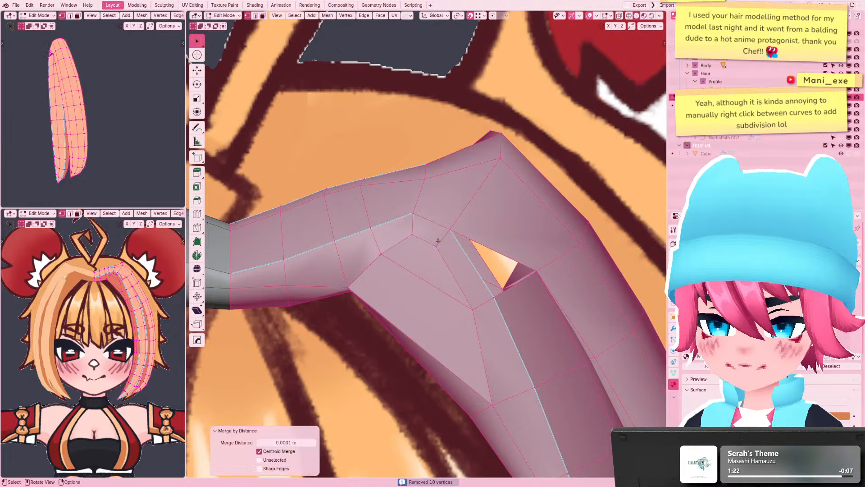
# Move the merged corner vertex between the strands about 0.0037 m along X and -0.0026 m along Z
pyautogui.hotkey('alt', 'z')
pyautogui.click(469, 235)
pyautogui.press('g')
pyautogui.click(473, 261)
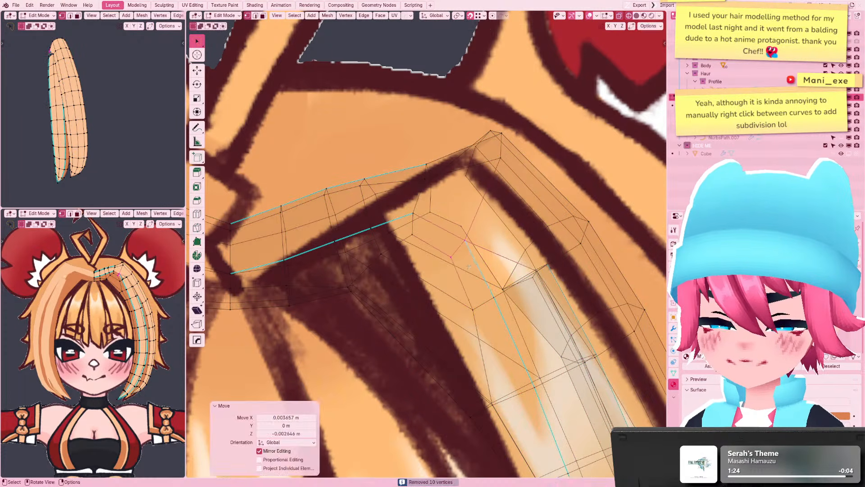
pyautogui.hotkey('alt', 'z')
pyautogui.press('Tab')
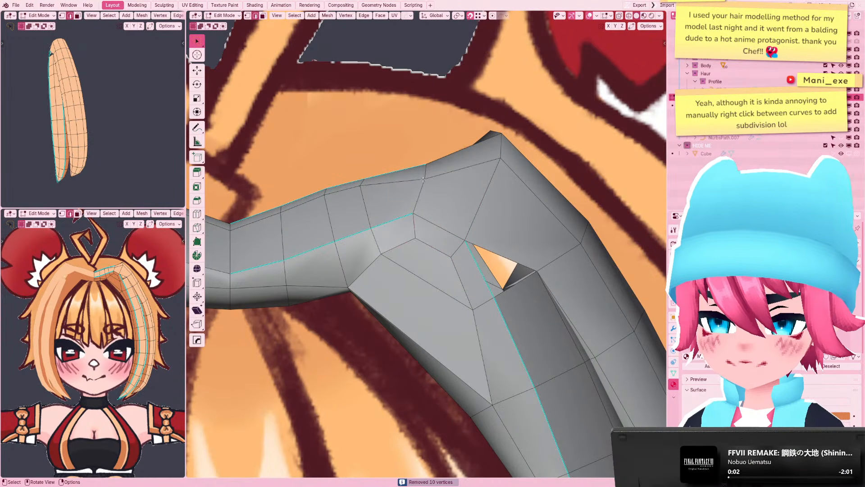
# Turn snapping off and raise the vertex just below the strand's upper edge near the top peak
pyautogui.press('Tab')
pyautogui.click(428, 181)
pyautogui.press('g')
pyautogui.rightClick(439, 188)
pyautogui.hotkey('shift', 'Tab')
pyautogui.press('g')
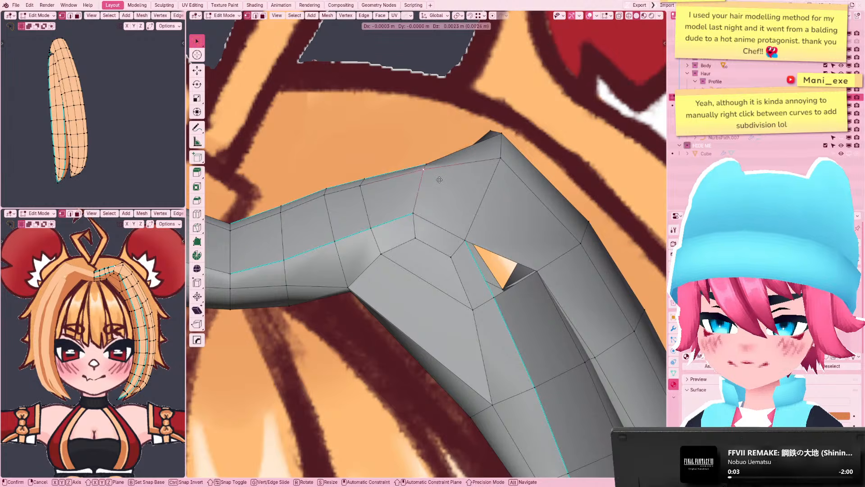
pyautogui.click(439, 179)
# Fill the small triangular hole between the inner and outer strands with a face
pyautogui.scroll(-6, 439, 180)
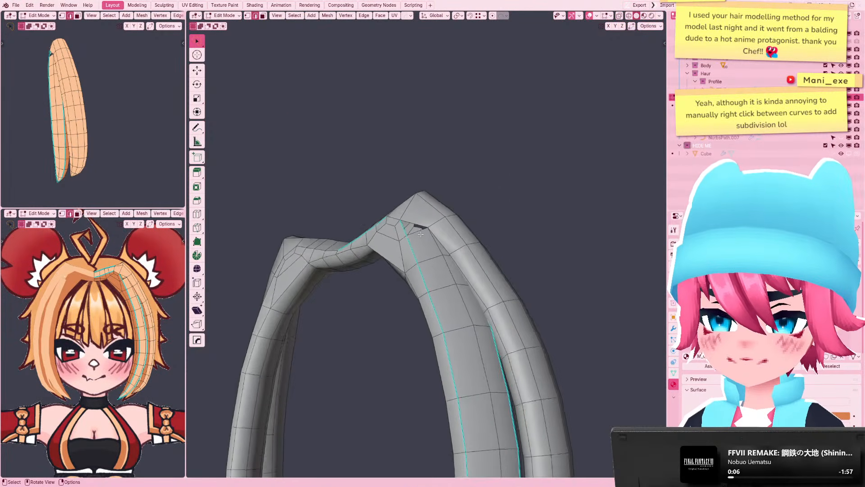
pyautogui.scroll(2, 420, 234)
pyautogui.keyDown('shift'); pyautogui.click(386, 214); pyautogui.keyUp('shift')
pyautogui.press('f')
pyautogui.scroll(-7, 392, 221)
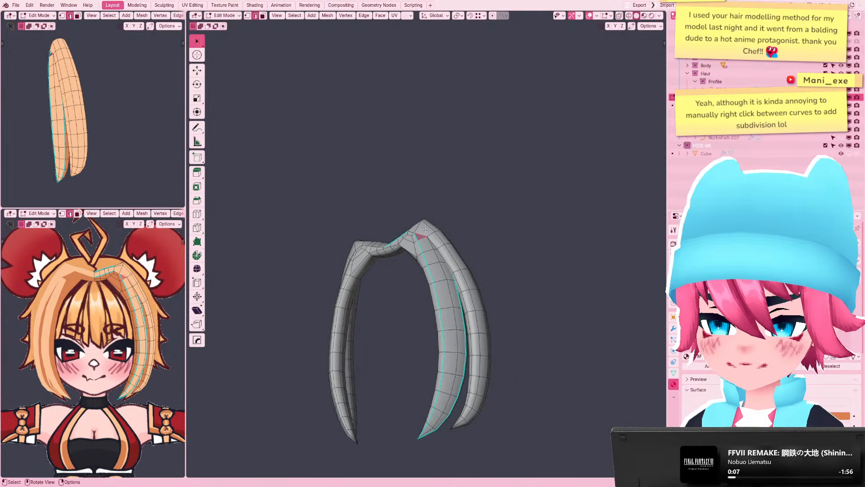
pyautogui.scroll(6, 415, 243)
pyautogui.moveTo(419, 257); pyautogui.dragTo(485, 287, button='middle')
# Recalculate the normals of the entire joined strand mesh to the outside
pyautogui.press('a')
pyautogui.press('F3')
pyautogui.write('reca')
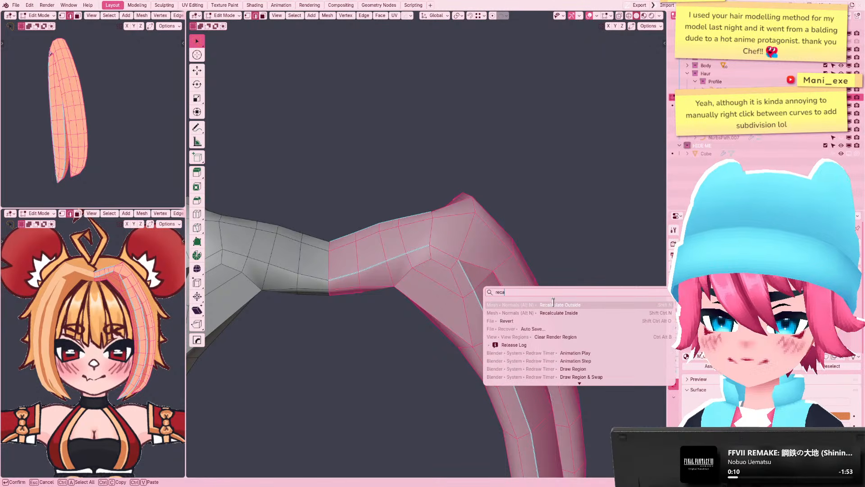
pyautogui.click(555, 303)
pyautogui.scroll(-1, 531, 306)
pyautogui.scroll(2, 504, 308)
pyautogui.press('Tab')
pyautogui.hotkey('alt', 'a')
pyautogui.press('Tab')
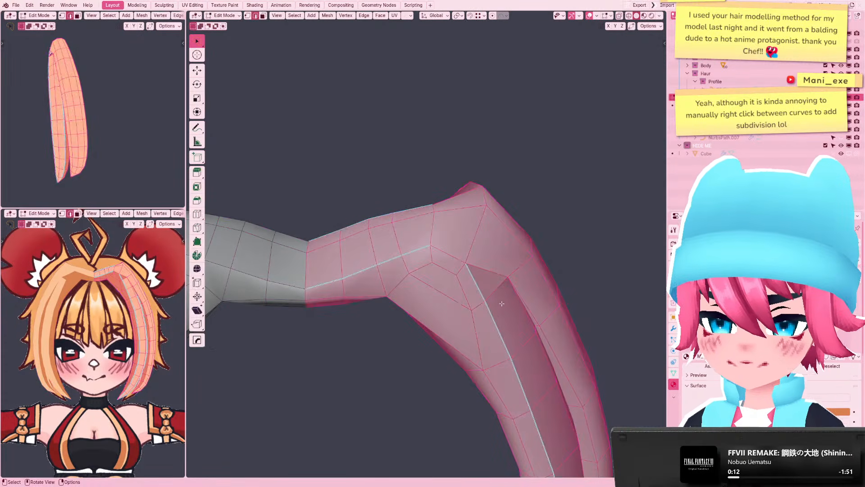
# Mark the edges linking the sharp lines around the corner between the strands as sharp, and return to Object Mode
pyautogui.keyDown('alt'); pyautogui.click(446, 255); pyautogui.keyUp('alt')
pyautogui.rightClick(446, 255)
pyautogui.click(446, 255)
pyautogui.scroll(-5, 445, 255)
pyautogui.press('Tab')
pyautogui.click(502, 211)
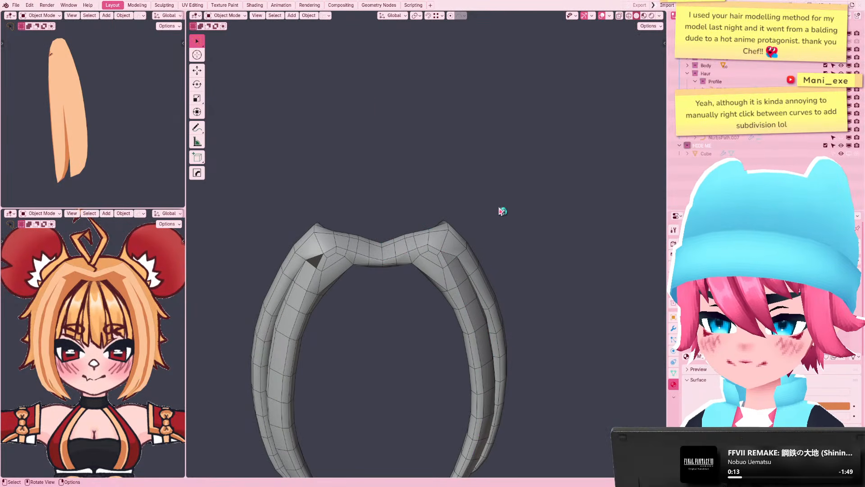
# Reopen the strand mesh in face selection and run the outside normal recalculation again on all faces
pyautogui.press('KP_1')
pyautogui.scroll(5, 501, 211)
pyautogui.click(490, 269)
pyautogui.press('Tab')
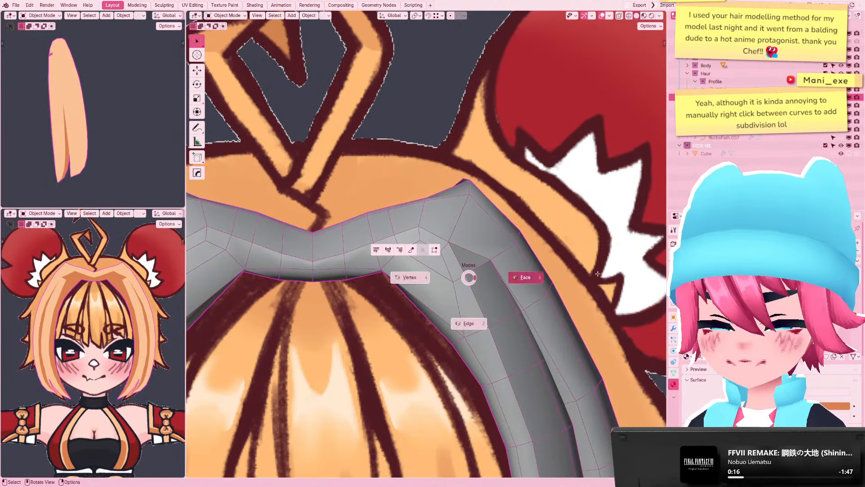
pyautogui.click(524, 276)
pyautogui.press('a')
pyautogui.press('F3')
pyautogui.write('recalc')
pyautogui.press('Return')
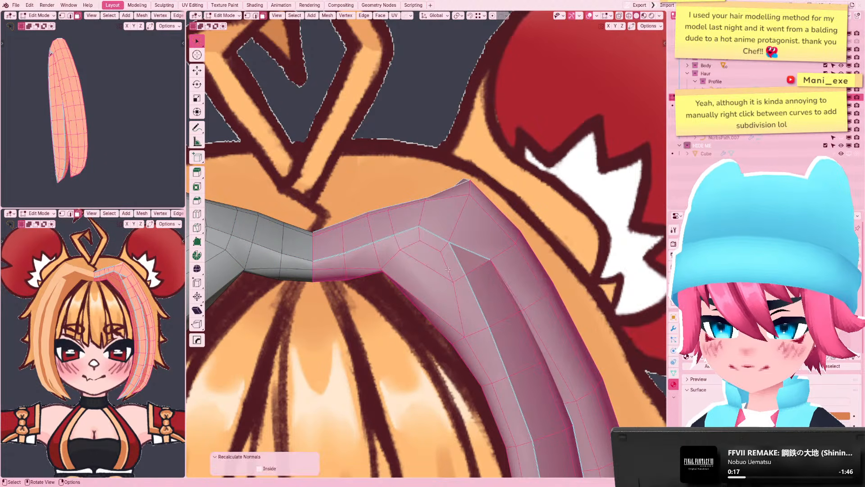
# Merge the overlapping vertices at the triangle's corner in wireframe view, and inspect the joint in solid shading
pyautogui.click(459, 269)
pyautogui.moveTo(458, 270)
pyautogui.mouseDown(button='middle')
pyautogui.moveTo(583, 298)
pyautogui.moveTo(550, 280)
pyautogui.moveTo(458, 285)
pyautogui.mouseUp(button='middle')
pyautogui.click(487, 275)
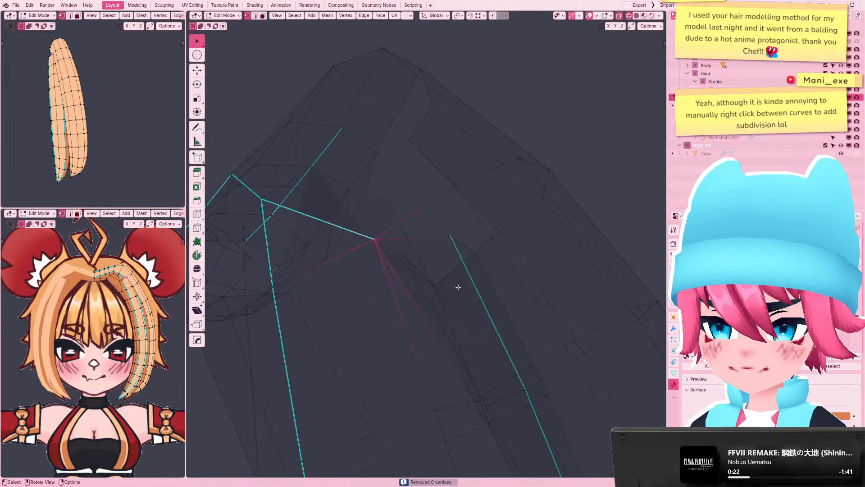
pyautogui.press('m')
pyautogui.click(411, 243)
pyautogui.press('z')
pyautogui.click(446, 257)
pyautogui.scroll(-7, 478, 203)
pyautogui.press('Tab')
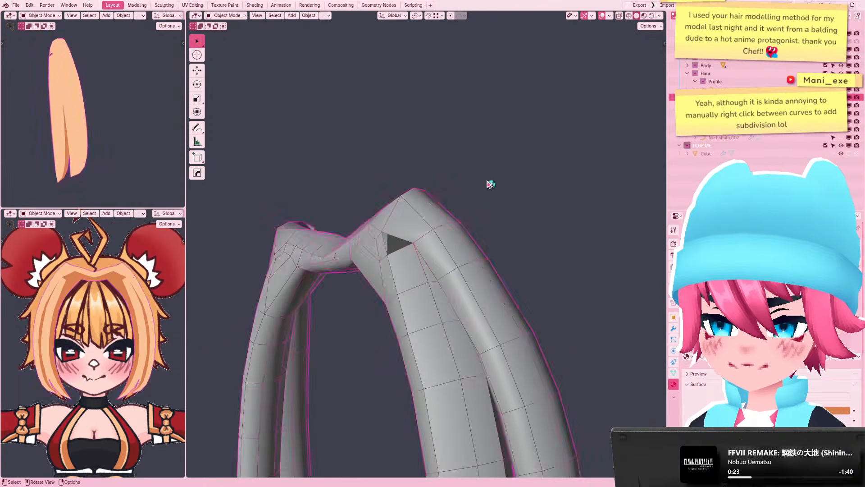
pyautogui.click(489, 185)
pyautogui.moveTo(417, 259)
pyautogui.mouseDown(button='middle')
pyautogui.moveTo(445, 280)
pyautogui.moveTo(397, 264)
pyautogui.moveTo(436, 265)
pyautogui.mouseUp(button='middle')
# Delete the wrongly oriented triangular face between the strands and fill the hole with a new face
pyautogui.press('Tab')
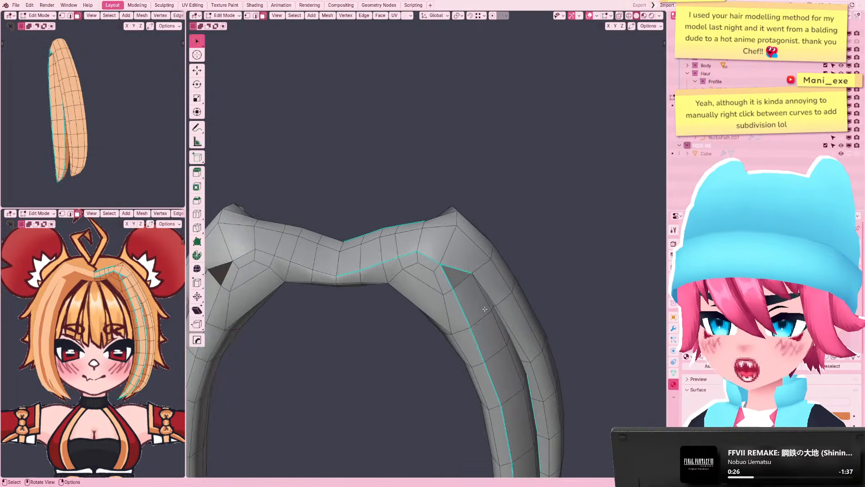
pyautogui.scroll(1, 436, 266)
pyautogui.click(466, 284)
pyautogui.press('x')
pyautogui.click(464, 299)
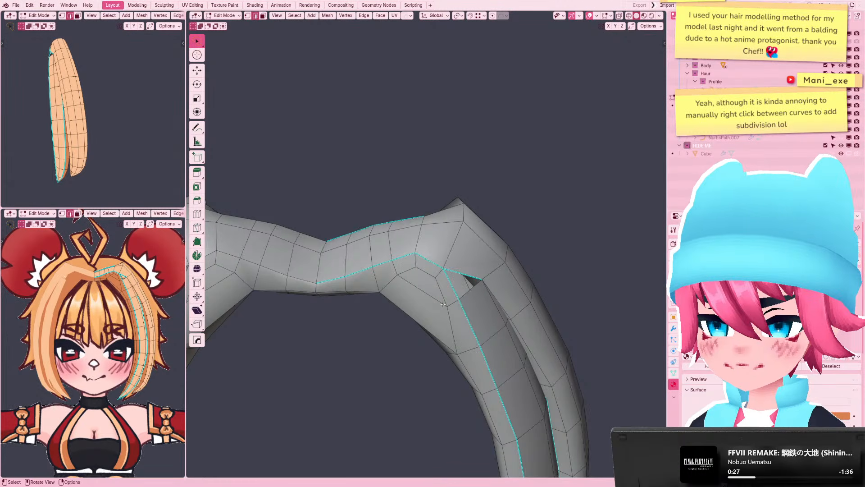
pyautogui.scroll(-6, 466, 277)
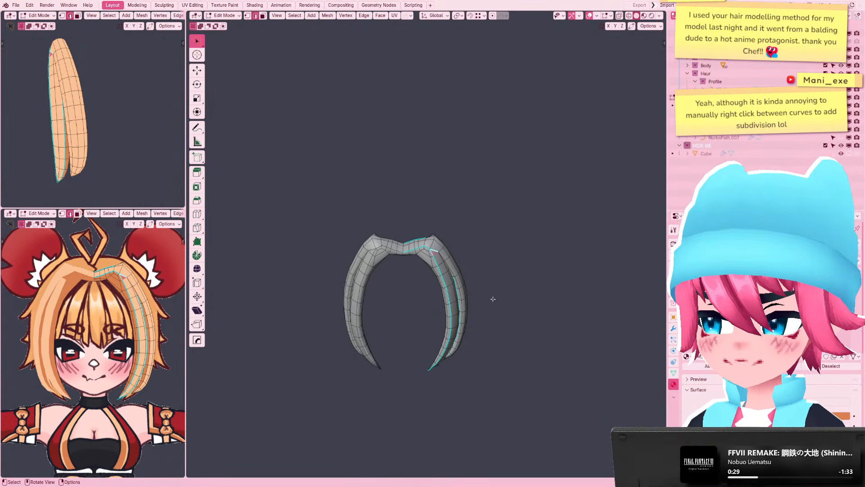
pyautogui.moveTo(493, 299); pyautogui.dragTo(469, 277, button='middle')
pyautogui.scroll(4, 469, 276)
pyautogui.press('Tab')
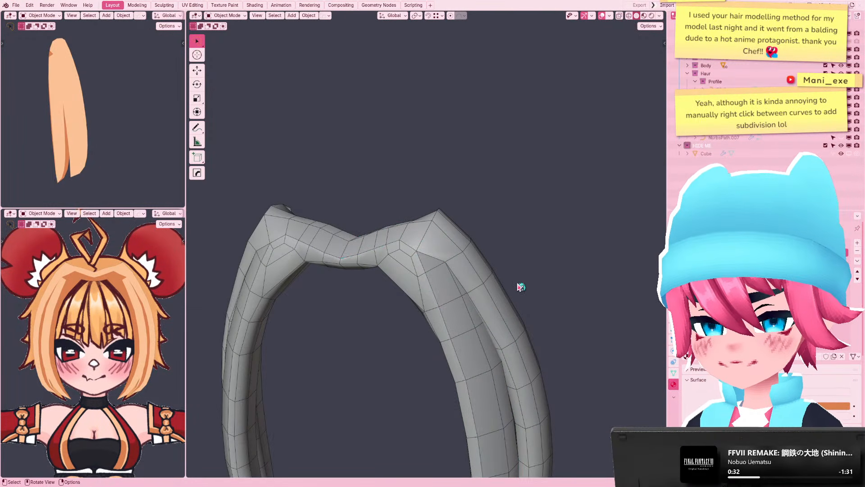
# Reposition the corner vertex where the two strands meet, refining it against the front reference
pyautogui.press('Tab')
pyautogui.scroll(4, 475, 272)
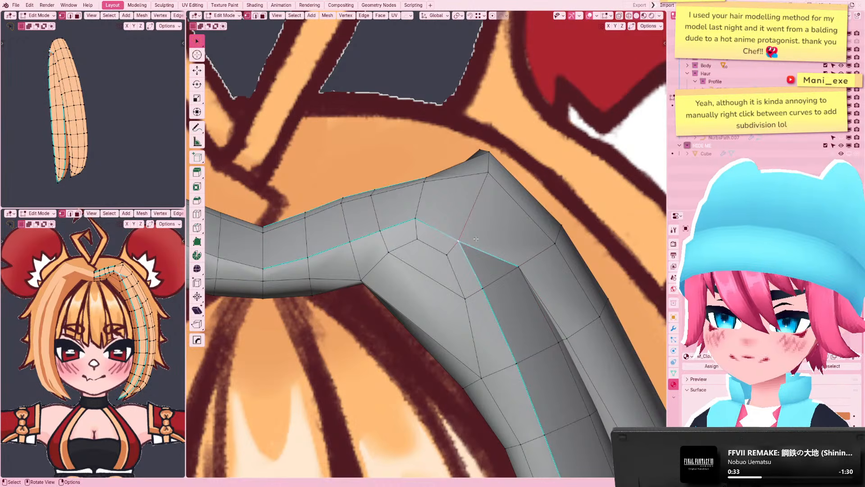
pyautogui.press('g')
pyautogui.click(482, 230)
pyautogui.scroll(-5, 505, 221)
pyautogui.press('Tab')
pyautogui.scroll(-2, 496, 238)
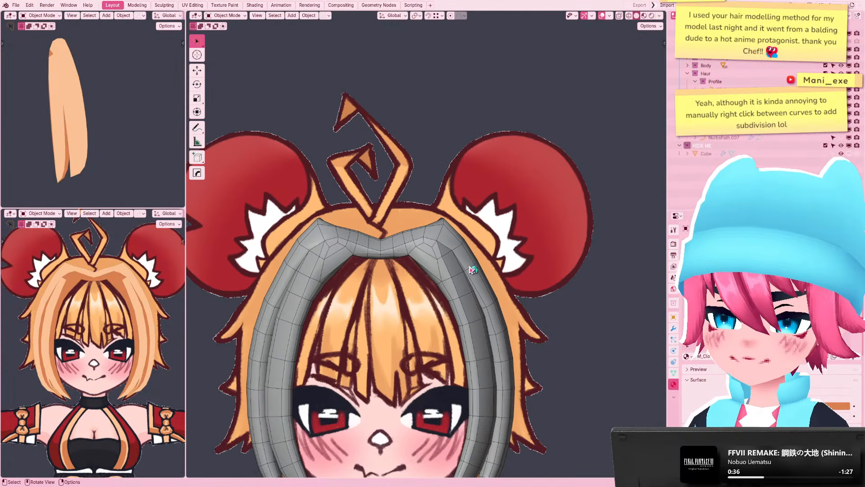
pyautogui.scroll(4, 478, 277)
pyautogui.press('Tab')
pyautogui.press('g')
pyautogui.click(458, 253)
pyautogui.scroll(-5, 491, 253)
pyautogui.press('Tab')
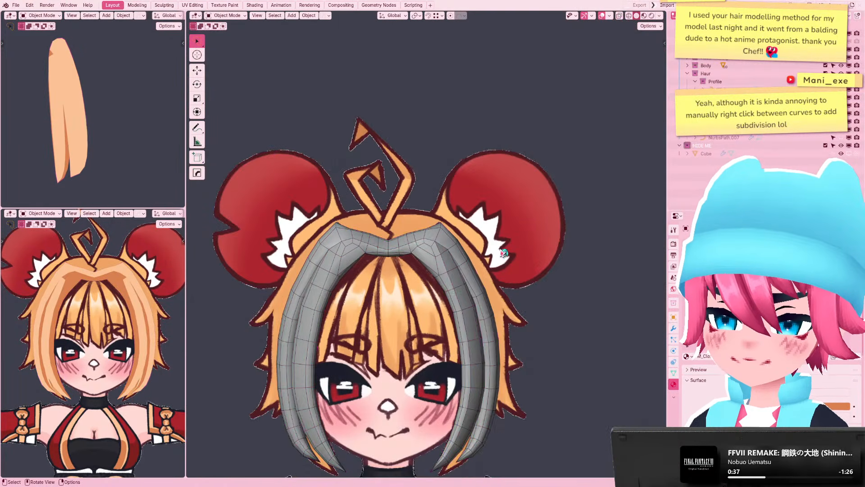
# Assign the lighter hair material to the small triangular face between the two strands and leave Edit Mode
pyautogui.press('Tab')
pyautogui.scroll(-2, 491, 270)
pyautogui.scroll(6, 509, 261)
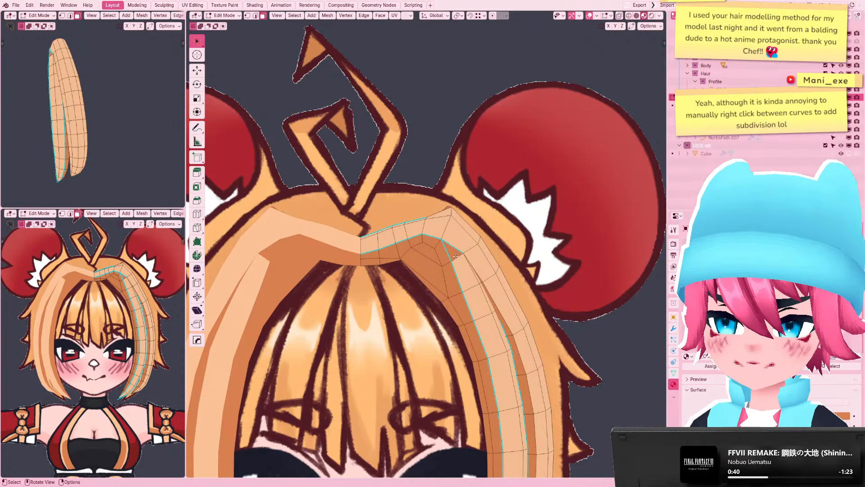
pyautogui.scroll(3, 436, 286)
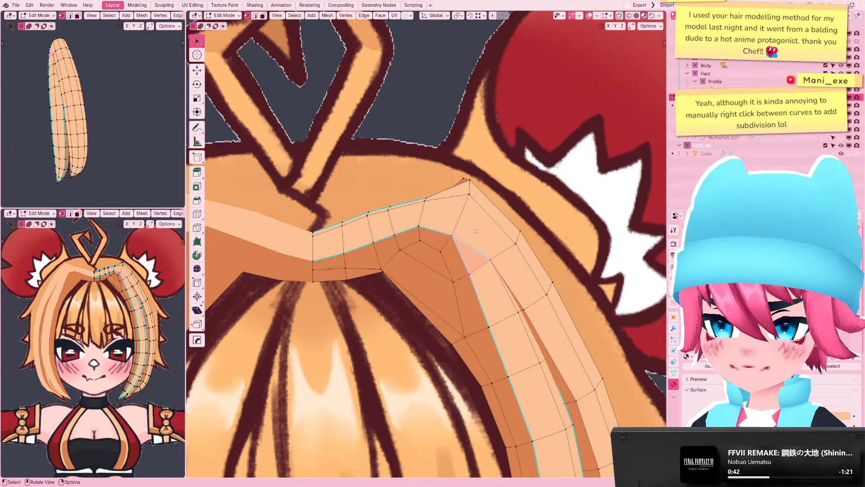
pyautogui.press('Tab')
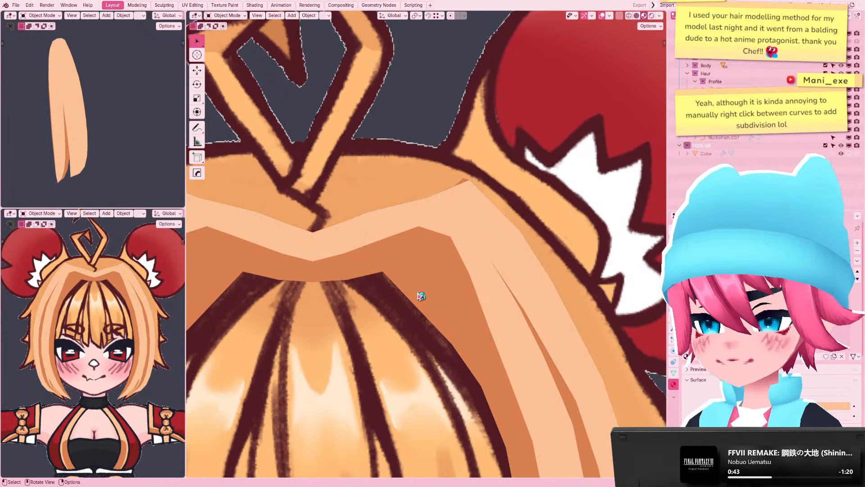
# Enter Edit Mode on the front strand and slide the vertices of the darker inner faces beneath the corner along their edges
pyautogui.click(313, 261)
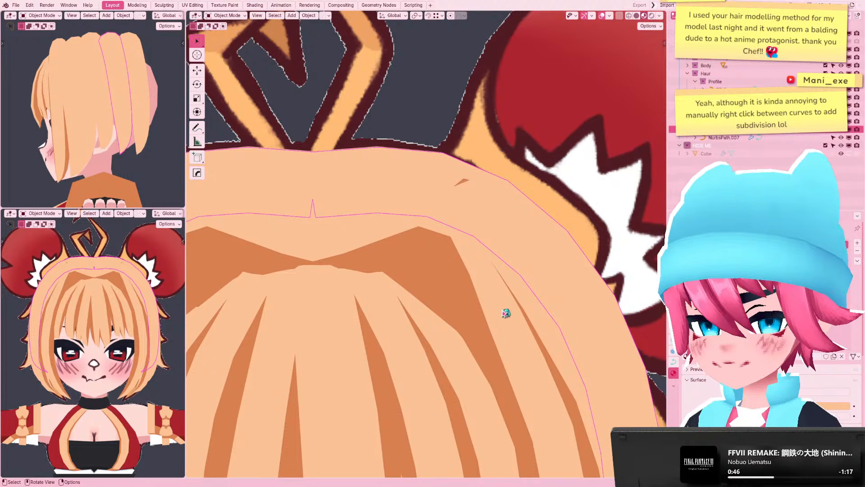
pyautogui.press('Tab')
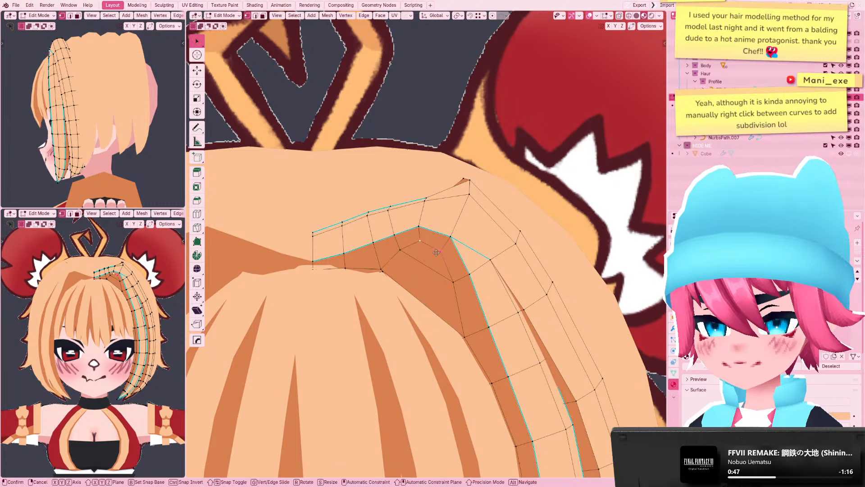
pyautogui.click(433, 257)
pyautogui.click(400, 250)
pyautogui.keyDown('shift'); pyautogui.click(452, 284); pyautogui.keyUp('shift')
pyautogui.press('g')
pyautogui.press('g')
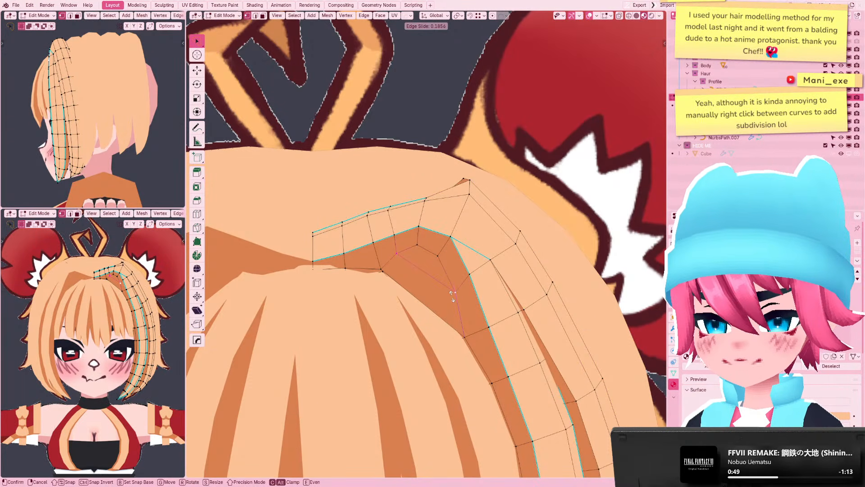
pyautogui.click(453, 296)
pyautogui.click(453, 295)
pyautogui.press('g')
pyautogui.press('g')
pyautogui.click(447, 291)
# Reposition the three upper vertices along the shading border below the corner to smooth its curve, and leave Edit Mode
pyautogui.click(456, 241)
pyautogui.press('g')
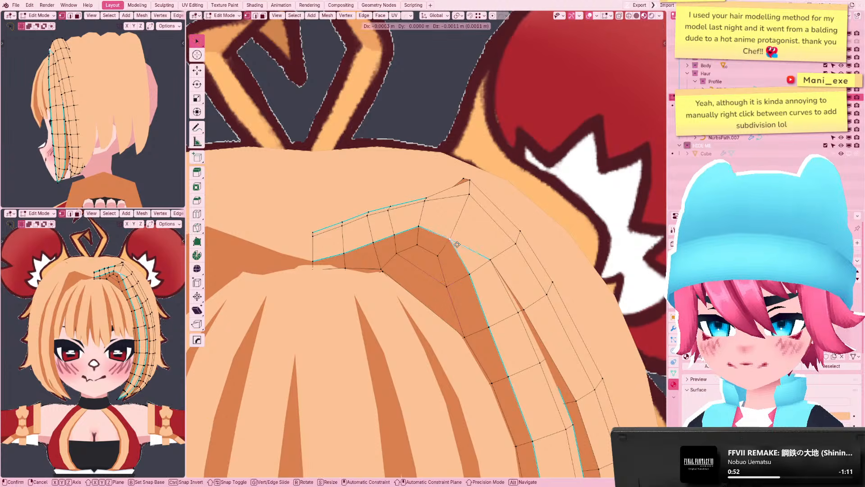
pyautogui.click(456, 244)
pyautogui.click(471, 276)
pyautogui.press('g')
pyautogui.click(467, 278)
pyautogui.click(492, 323)
pyautogui.press('g')
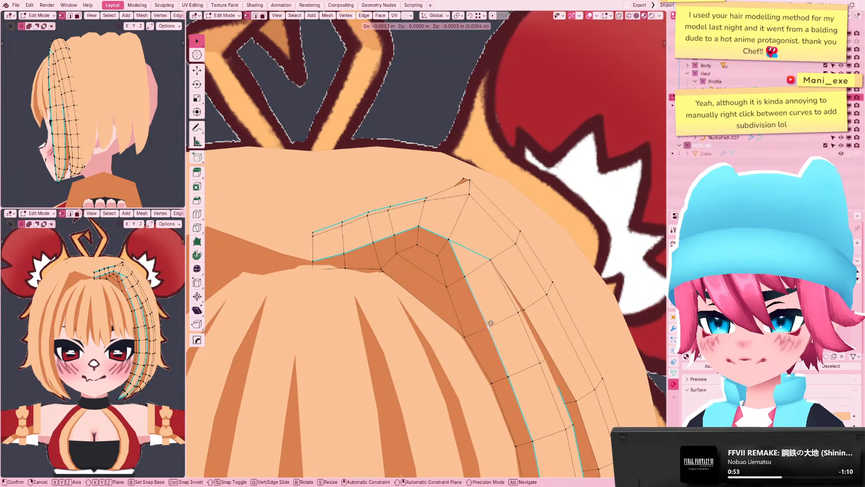
pyautogui.click(491, 323)
pyautogui.scroll(-6, 492, 325)
pyautogui.press('Tab')
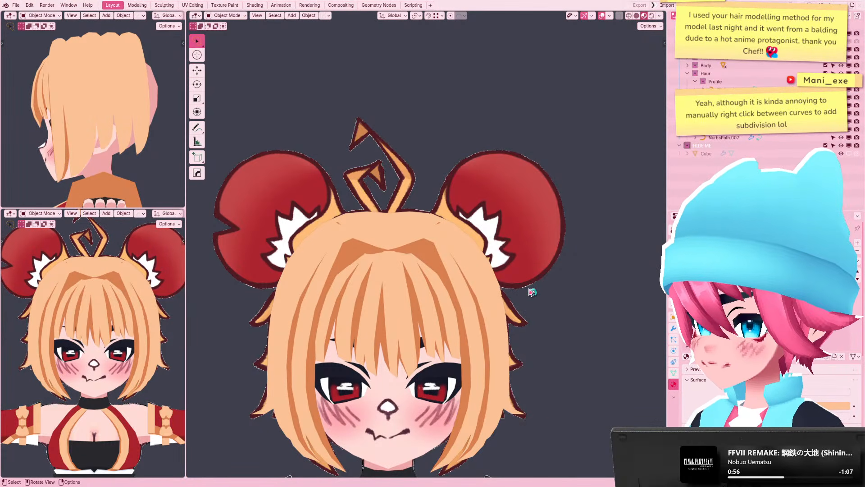
# Adjust the front strand near its inner corner in Sculpt Mode, with the Grab brush set to 78 px and wireframe shown
pyautogui.scroll(2, 528, 294)
pyautogui.click(495, 313)
pyautogui.press('Tab')
pyautogui.click(439, 289)
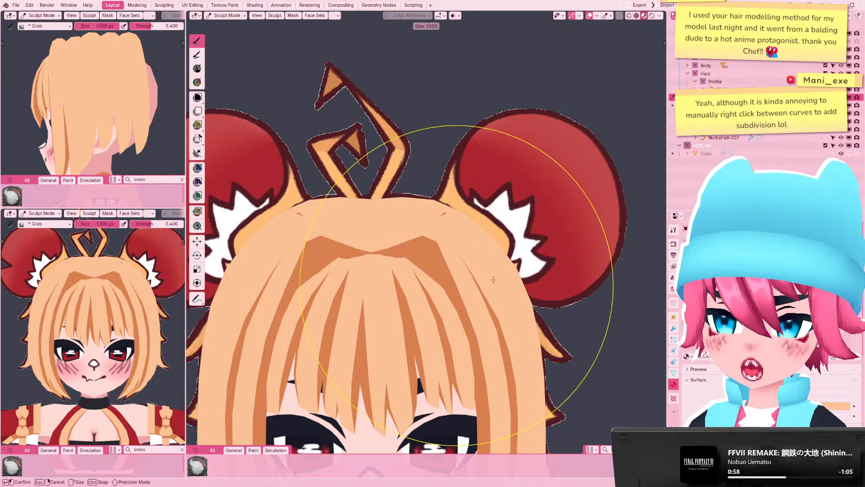
pyautogui.press('f')
pyautogui.click(456, 299)
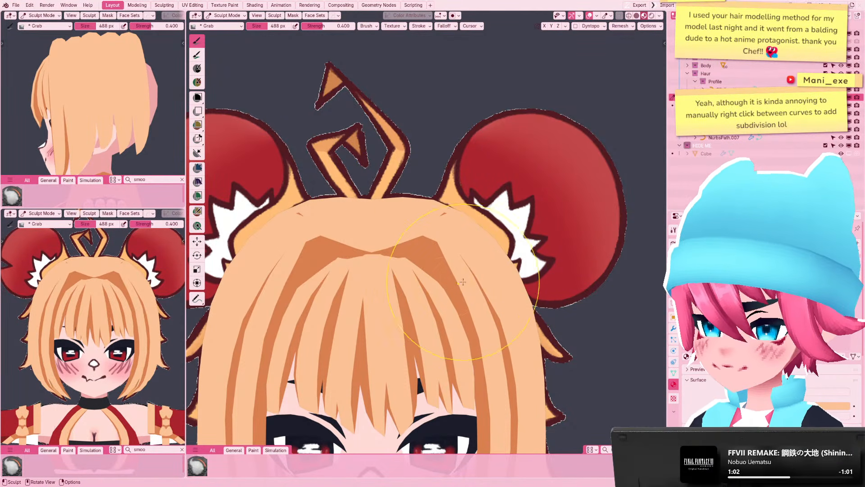
pyautogui.press('f')
pyautogui.click(388, 246)
pyautogui.hotkey('ctrl', 'shift', 'w')
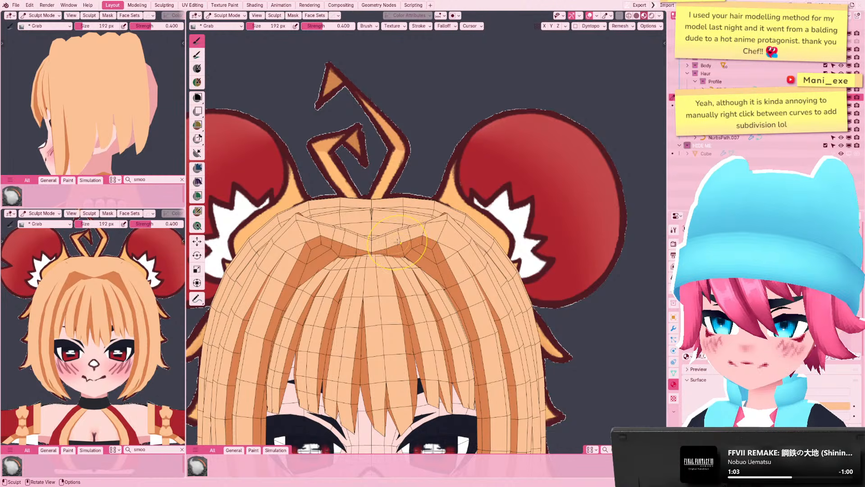
pyautogui.press('f')
pyautogui.click(419, 253)
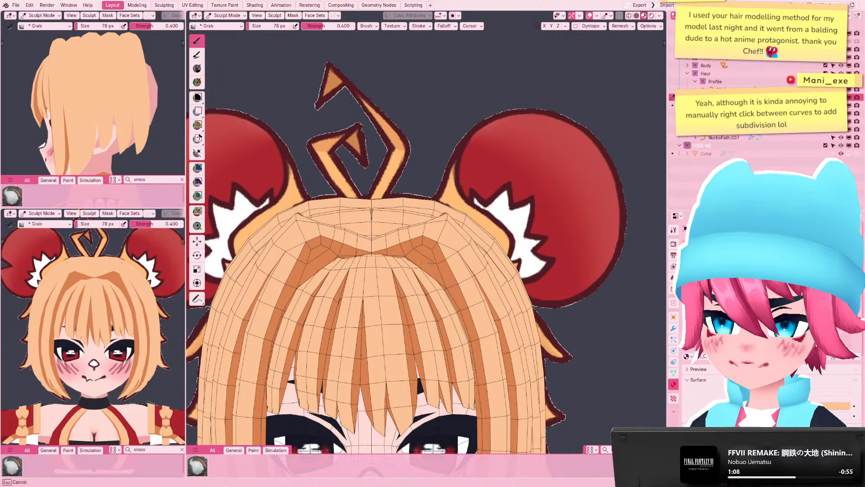
# Examine the hair from both sides with and without wireframe, return to Object Mode, and check the strands in solid shading
pyautogui.scroll(-9, 459, 280)
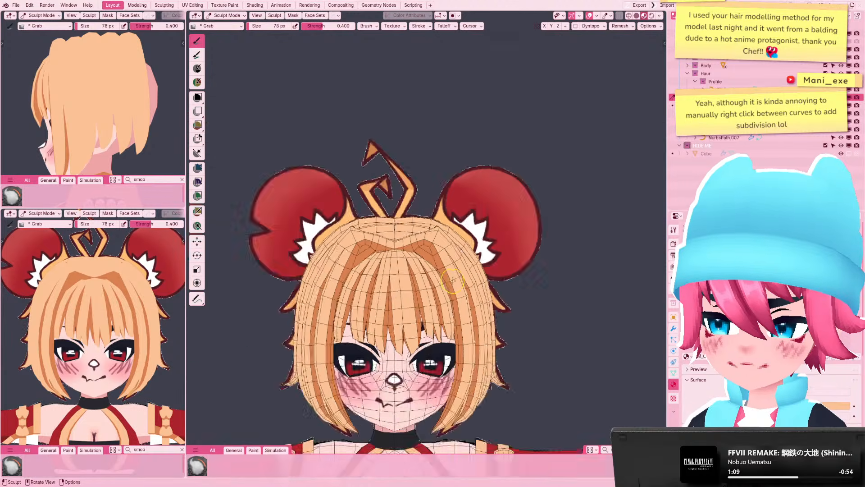
pyautogui.keyDown('shift'); pyautogui.moveTo(458, 280); pyautogui.dragTo(516, 236, button='middle'); pyautogui.keyUp('shift')
pyautogui.scroll(4, 483, 243)
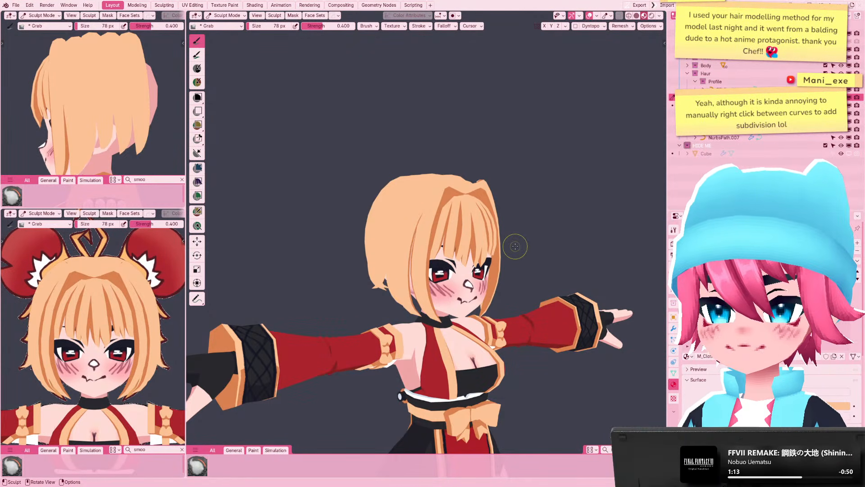
pyautogui.moveTo(470, 185)
pyautogui.mouseDown(button='middle')
pyautogui.moveTo(464, 199)
pyautogui.moveTo(481, 219)
pyautogui.moveTo(381, 220)
pyautogui.mouseUp(button='middle')
pyautogui.hotkey('shift', 'alt', 'z')
pyautogui.hotkey('ctrl', 'Tab')
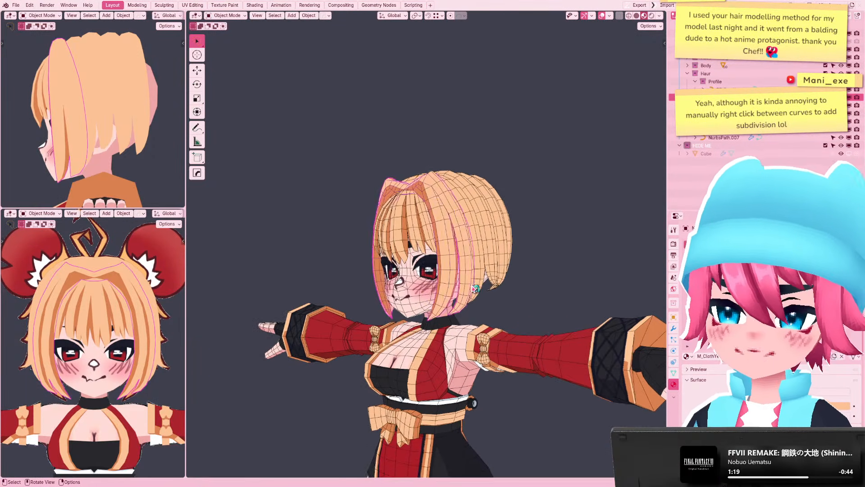
pyautogui.scroll(4, 431, 270)
pyautogui.moveTo(431, 269)
pyautogui.mouseDown(button='middle')
pyautogui.moveTo(479, 251)
pyautogui.moveTo(404, 262)
pyautogui.moveTo(475, 265)
pyautogui.moveTo(412, 272)
pyautogui.moveTo(452, 269)
pyautogui.moveTo(355, 274)
pyautogui.moveTo(439, 257)
pyautogui.moveTo(411, 261)
pyautogui.moveTo(424, 187)
pyautogui.moveTo(428, 225)
pyautogui.moveTo(392, 247)
pyautogui.moveTo(384, 134)
pyautogui.moveTo(370, 154)
pyautogui.mouseUp(button='middle')
pyautogui.hotkey('shift', 'alt', 'z')
pyautogui.scroll(-4, 406, 273)
pyautogui.press('z')
pyautogui.hotkey('shift', 'alt', 'z')
pyautogui.scroll(7, 424, 186)
# Add a lengthwise edge loop to the outer front strand, close to its inner border
pyautogui.click(491, 191)
pyautogui.press('Tab')
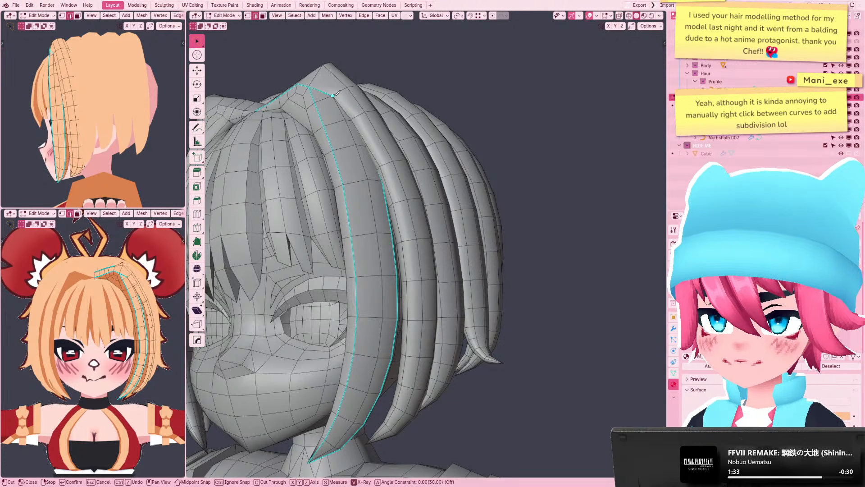
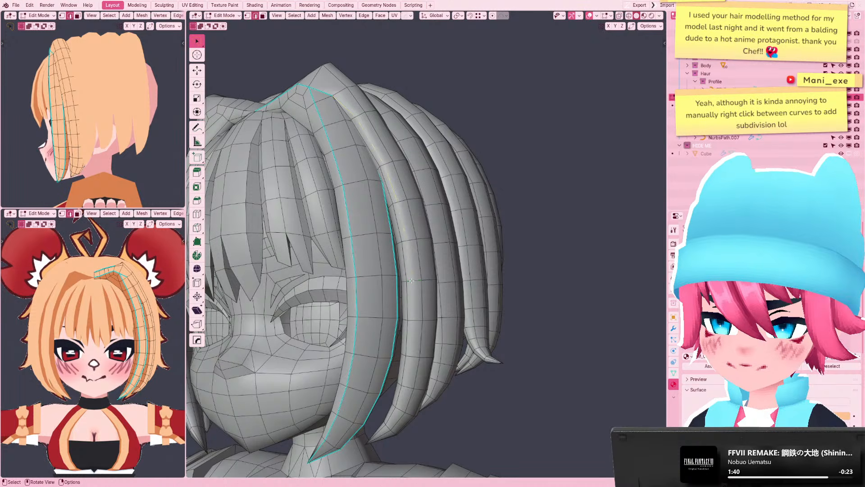
pyautogui.hotkey('ctrl', 'r')
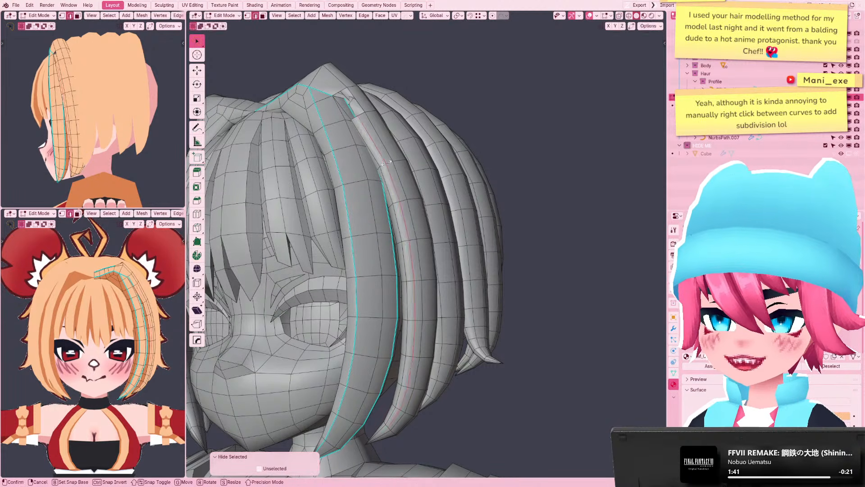
pyautogui.click(374, 140)
pyautogui.click(384, 166)
pyautogui.hotkey('ctrl', 'Tab')
pyautogui.click(351, 118)
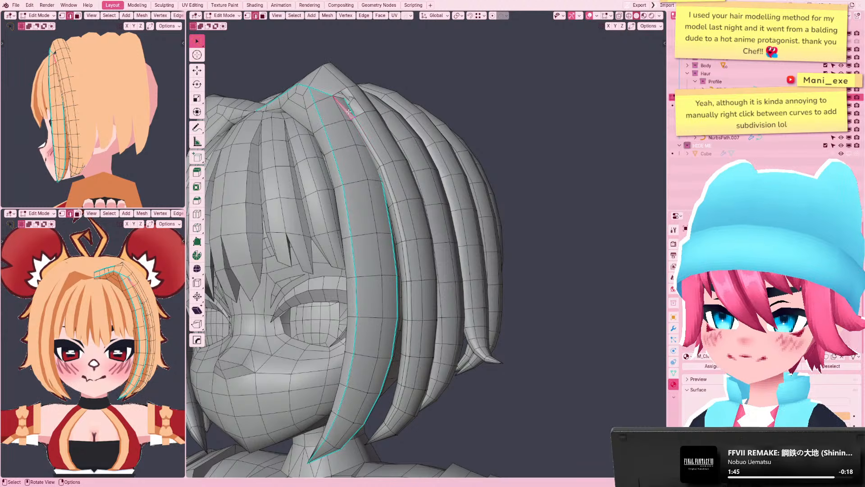
# Assign the darker hair material to the narrow face loop along the outer strand's inner border, including the small triangle at its top
pyautogui.scroll(4, 375, 124)
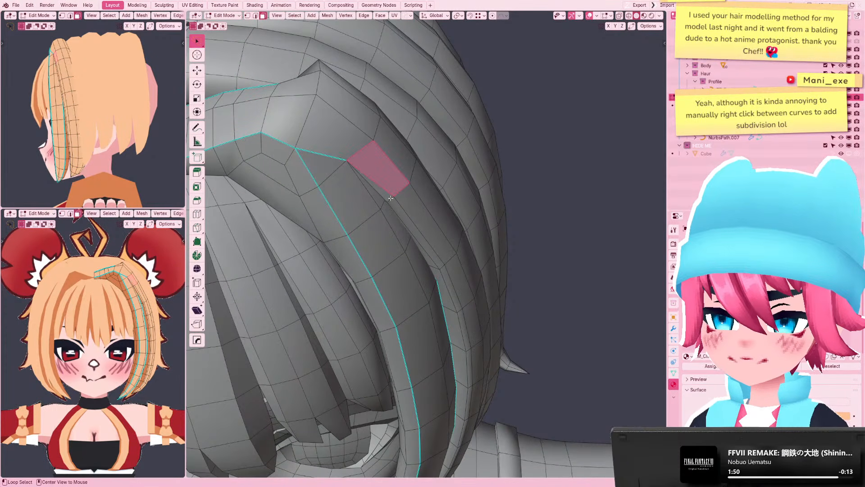
pyautogui.keyDown('alt'); pyautogui.click(452, 244); pyautogui.keyUp('alt')
pyautogui.keyDown('shift'); pyautogui.click(384, 194); pyautogui.keyUp('shift')
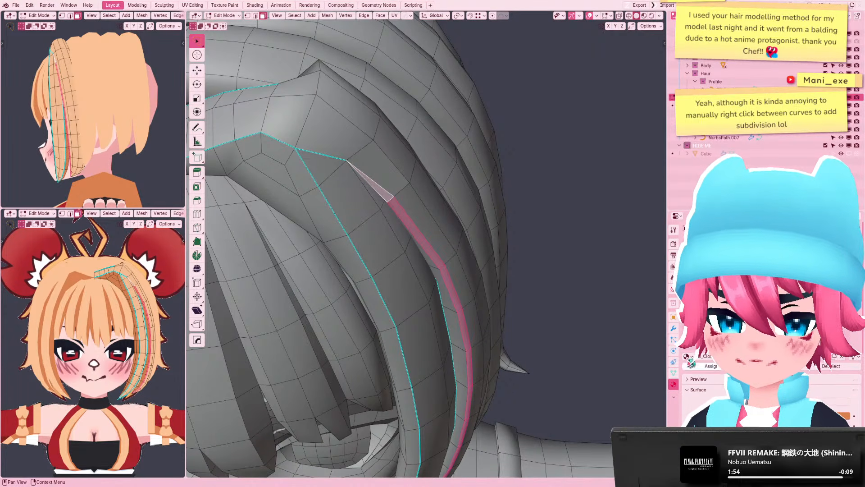
pyautogui.scroll(-6, 500, 251)
pyautogui.press('Tab')
# Cut the wide dark face at the outer strand's tip down to its point, and assign the lighter hair material to its outer part
pyautogui.press('z')
pyautogui.moveTo(509, 311); pyautogui.dragTo(471, 276, button='middle')
pyautogui.hotkey('shift', 'alt', 'z')
pyautogui.click(583, 247)
pyautogui.moveTo(583, 247)
pyautogui.mouseDown(button='middle')
pyautogui.moveTo(479, 264)
pyautogui.moveTo(510, 249)
pyautogui.moveTo(564, 253)
pyautogui.mouseUp(button='middle')
pyautogui.scroll(6, 553, 306)
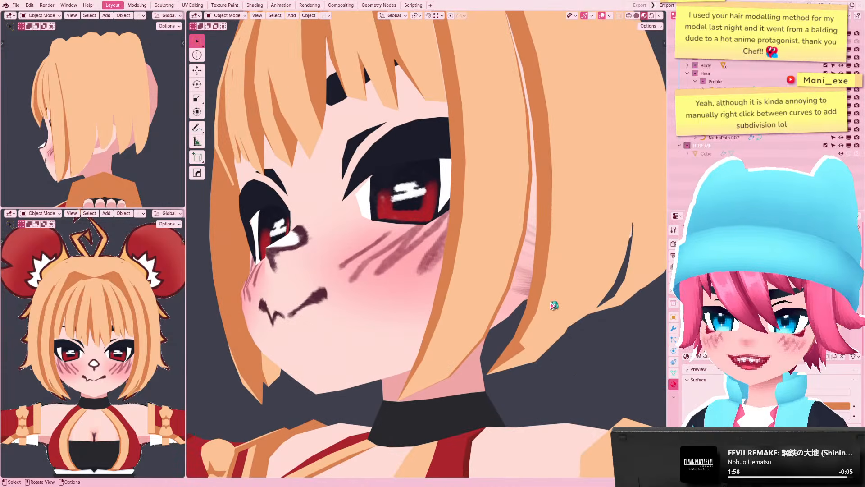
pyautogui.click(549, 323)
pyautogui.press('Tab')
pyautogui.scroll(4, 527, 370)
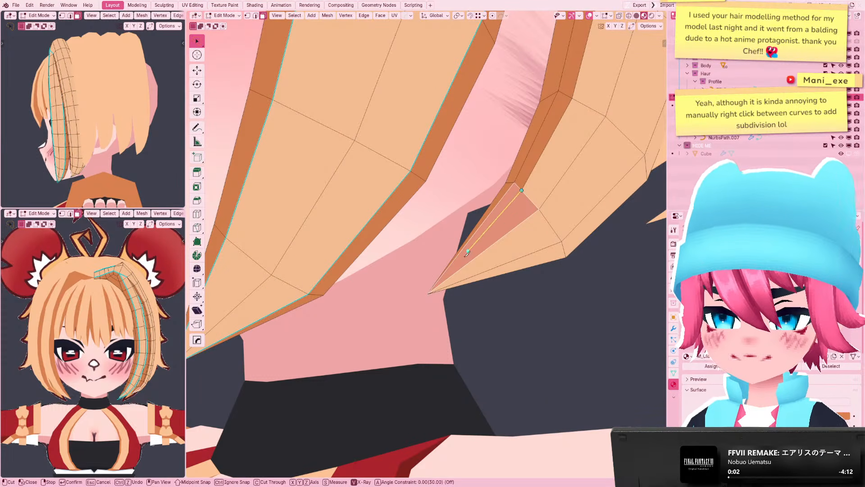
pyautogui.click(428, 294)
pyautogui.press('Return')
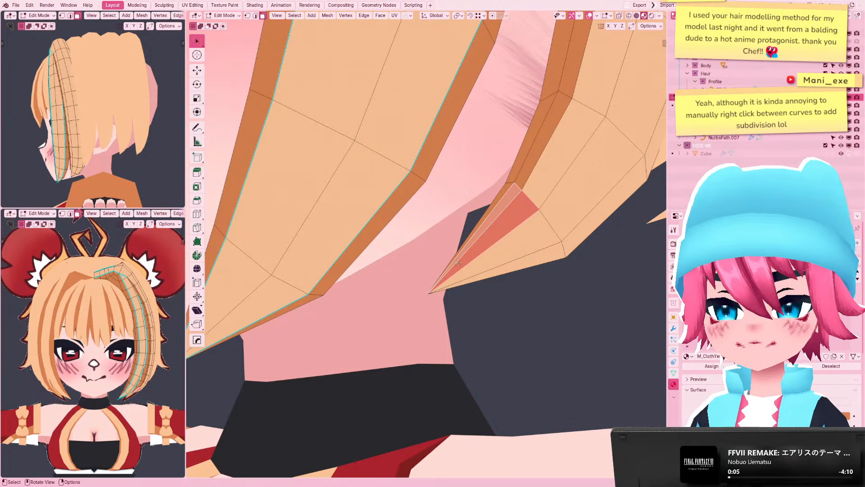
pyautogui.click(510, 209)
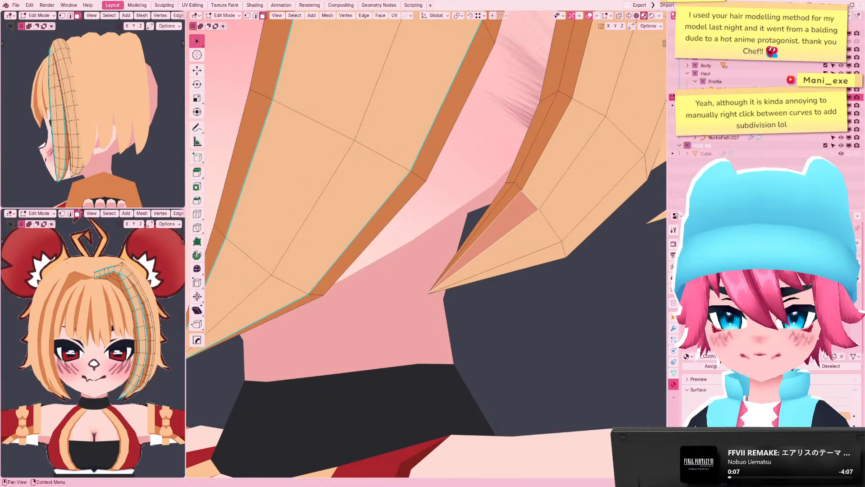
pyautogui.keyDown('shift'); pyautogui.click(475, 252); pyautogui.keyUp('shift')
# Slide the cross edge loop on the upper part of the outer strand down along the strand in front view
pyautogui.scroll(-6, 474, 253)
pyautogui.moveTo(475, 253); pyautogui.dragTo(509, 234, button='middle')
pyautogui.keyDown('shift'); pyautogui.moveTo(509, 235); pyautogui.dragTo(440, 253, button='middle'); pyautogui.keyUp('shift')
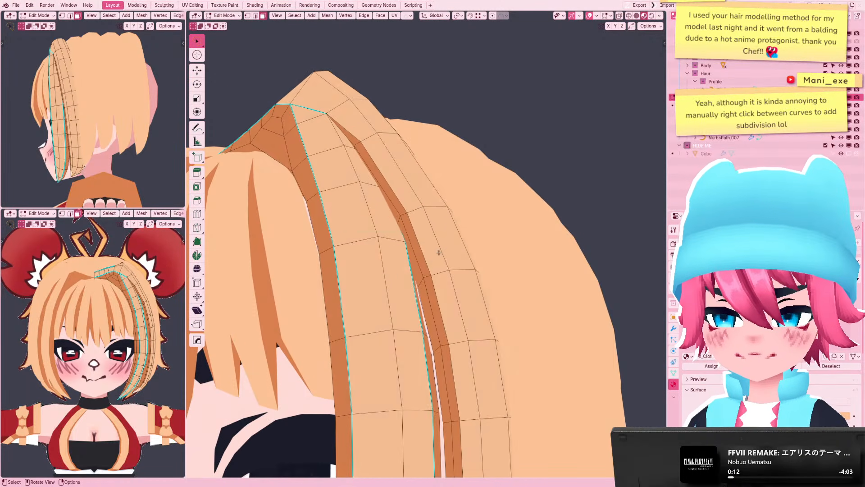
pyautogui.click(401, 217)
pyautogui.moveTo(401, 216); pyautogui.dragTo(444, 266, button='middle')
pyautogui.press('KP_1')
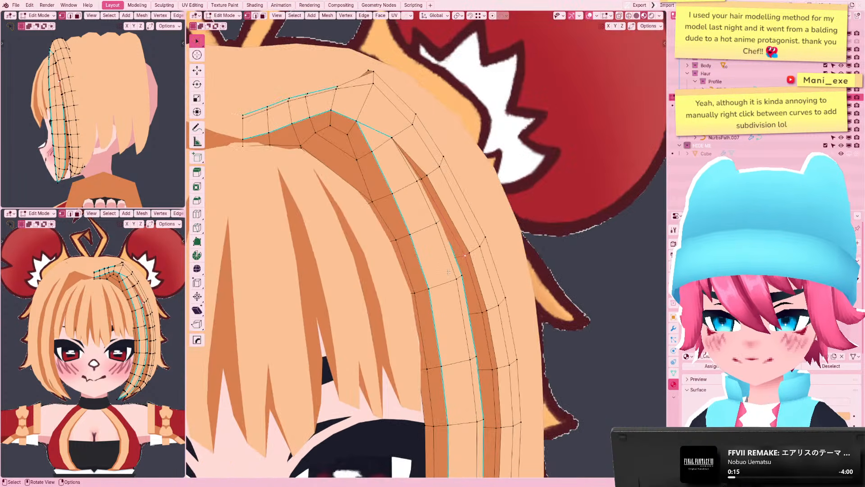
pyautogui.keyDown('alt'); pyautogui.click(478, 248); pyautogui.keyUp('alt')
pyautogui.press('g')
pyautogui.press('g')
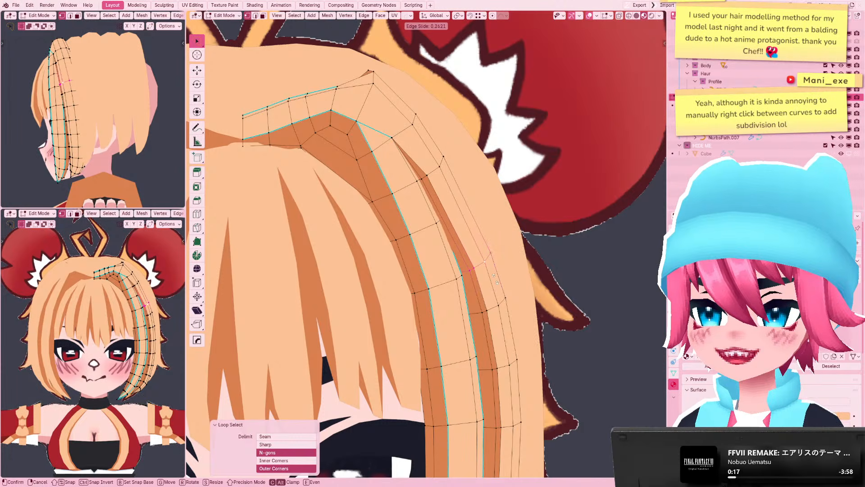
pyautogui.click(498, 282)
# Insert a cross edge loop in the long upper section of the outer strand and move it slightly outward
pyautogui.hotkey('ctrl', 'r')
pyautogui.click(477, 246)
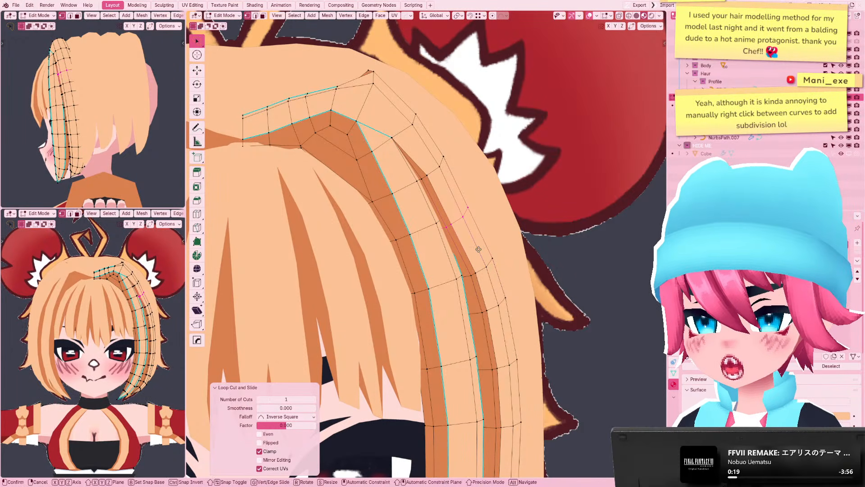
pyautogui.press('g')
pyautogui.click(489, 233)
# Dissolve the surplus cross edge loop just below the upper bend of the outer strand
pyautogui.keyDown('shift'); pyautogui.moveTo(495, 311); pyautogui.dragTo(466, 243, button='middle'); pyautogui.keyUp('shift')
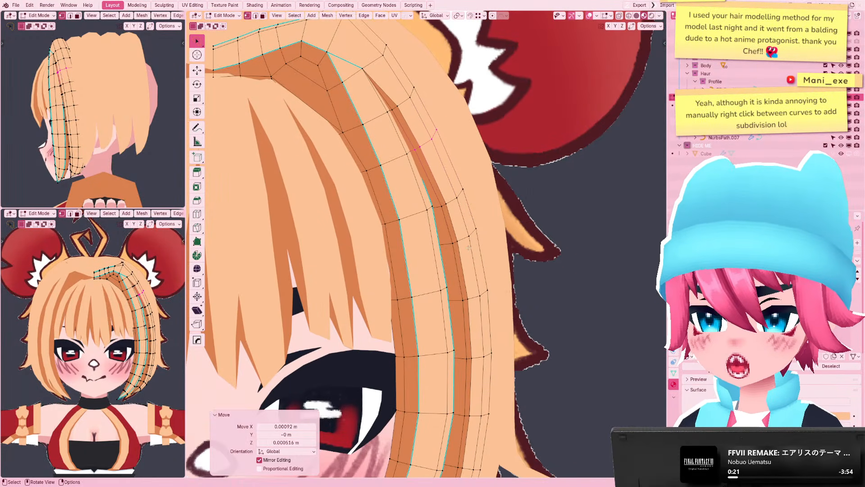
pyautogui.keyDown('alt'); pyautogui.click(466, 243); pyautogui.keyUp('alt')
pyautogui.press('x')
pyautogui.click(465, 275)
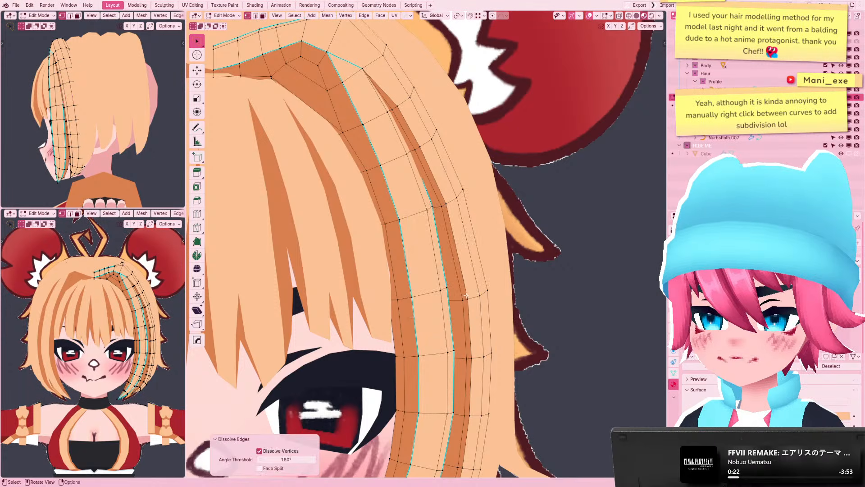
# Slide the remaining cross edge loops along the middle and lower outer strand to even out their spacing
pyautogui.keyDown('alt'); pyautogui.click(471, 298); pyautogui.keyUp('alt')
pyautogui.press('g')
pyautogui.press('g')
pyautogui.click(472, 287)
pyautogui.keyDown('shift'); pyautogui.moveTo(481, 352); pyautogui.dragTo(478, 298, button='middle'); pyautogui.keyUp('shift')
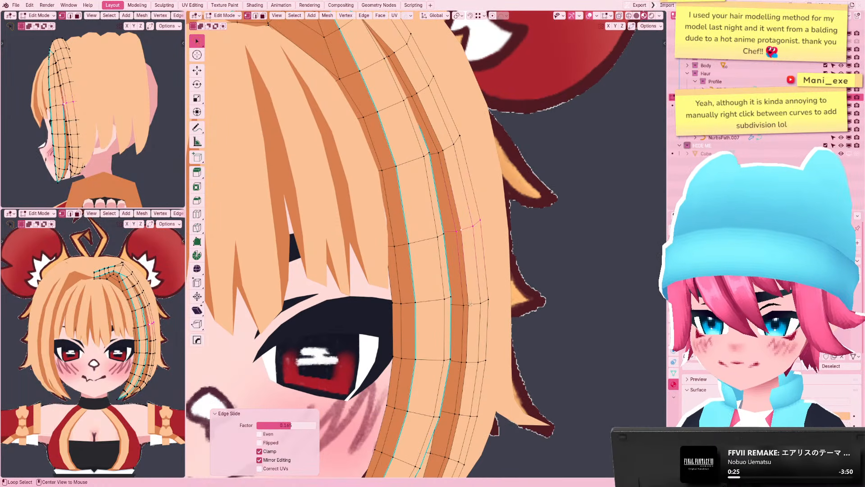
pyautogui.keyDown('alt'); pyautogui.click(478, 301); pyautogui.keyUp('alt')
pyautogui.press('g')
pyautogui.press('g')
pyautogui.click(482, 301)
pyautogui.keyDown('shift'); pyautogui.moveTo(478, 409); pyautogui.dragTo(477, 290, button='middle'); pyautogui.keyUp('shift')
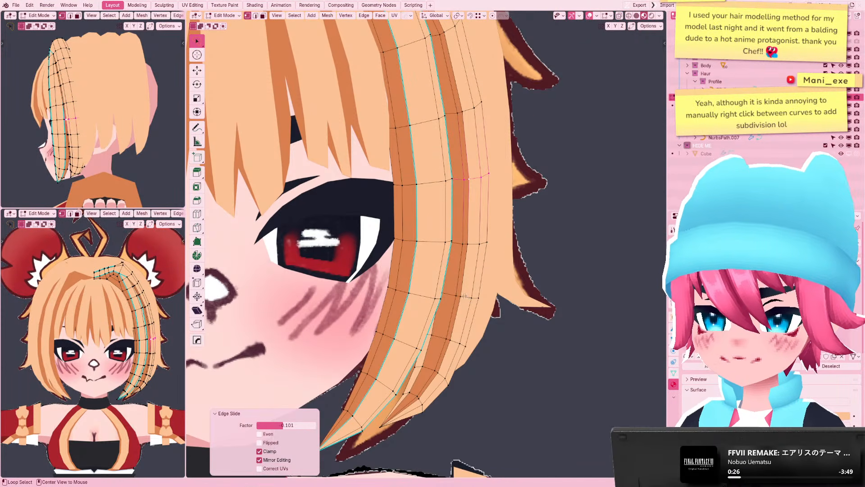
pyautogui.keyDown('alt'); pyautogui.click(464, 296); pyautogui.keyUp('alt')
pyautogui.press('g')
pyautogui.press('g')
pyautogui.click(464, 309)
pyautogui.scroll(-2, 458, 336)
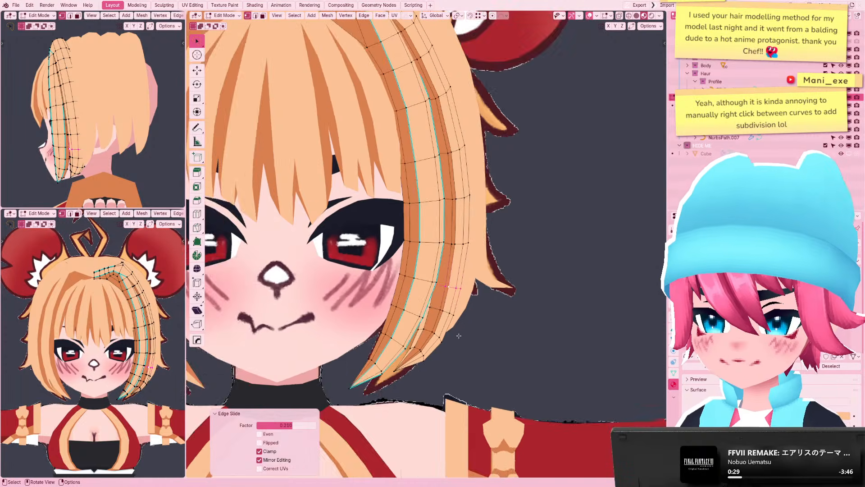
# Isolate the front strands by hiding all unselected objects, and reopen the mesh in Edit Mode to view the gap between strands
pyautogui.moveTo(458, 335); pyautogui.dragTo(412, 322, button='middle')
pyautogui.keyDown('shift'); pyautogui.moveTo(453, 272); pyautogui.dragTo(452, 339, button='middle'); pyautogui.keyUp('shift')
pyautogui.press('Tab')
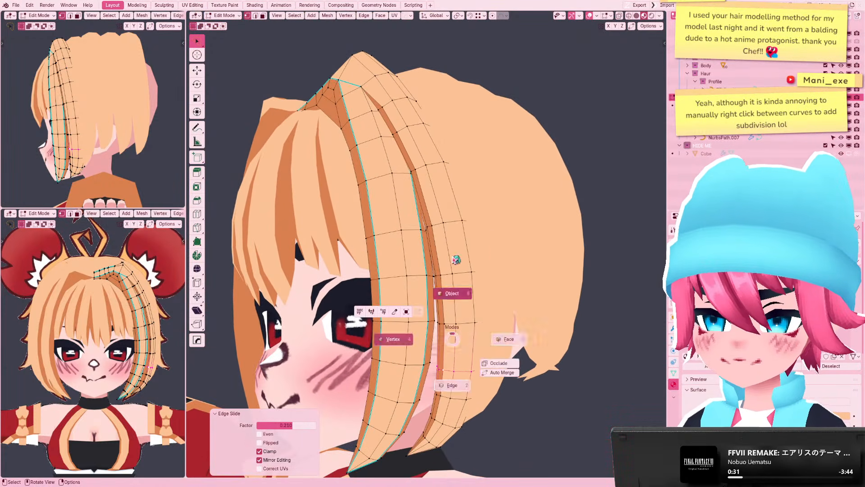
pyautogui.click(456, 259)
pyautogui.hotkey('shift', 'h')
pyautogui.press('Tab')
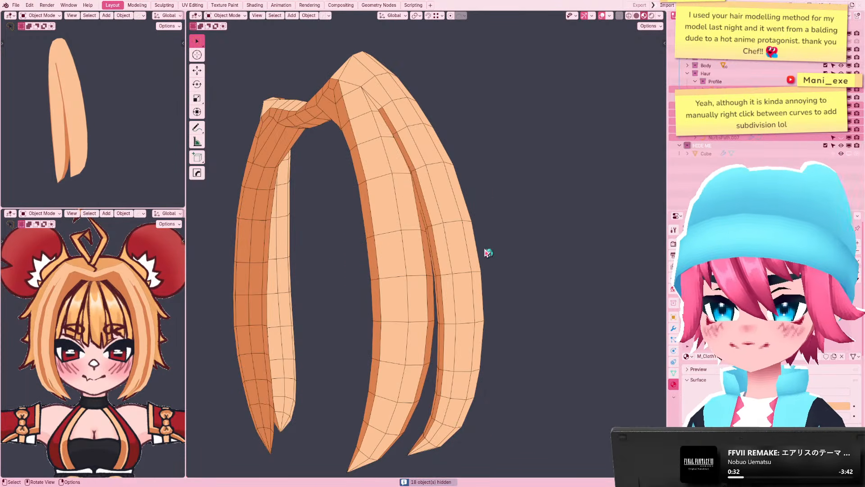
pyautogui.scroll(5, 487, 251)
pyautogui.moveTo(406, 259); pyautogui.dragTo(416, 194, button='middle')
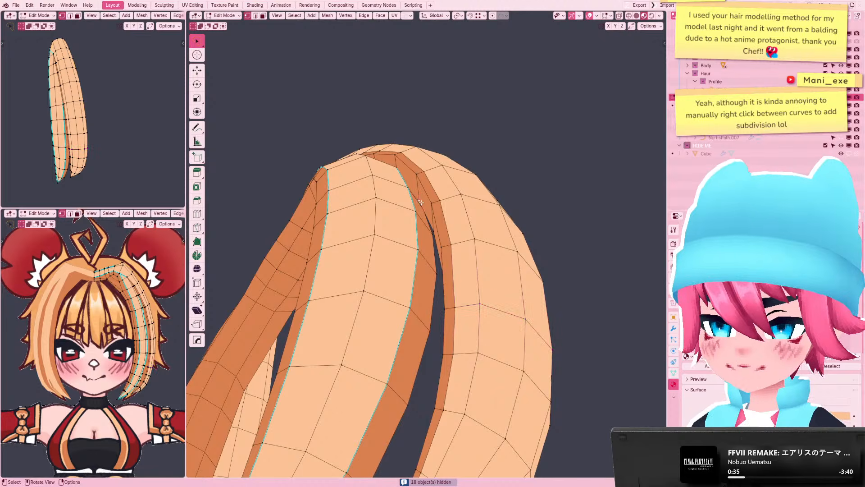
# Merge the selected vertices of the two strands at center in the upper part of the gap
pyautogui.hotkey('shift', 'z')
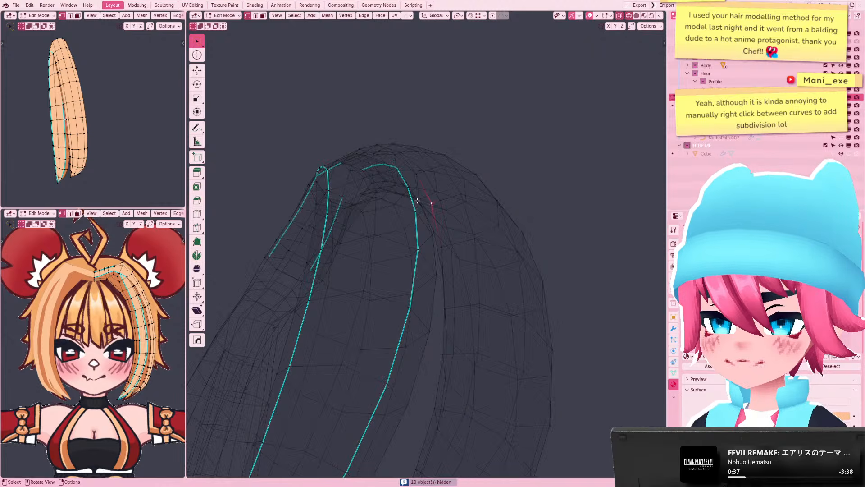
pyautogui.press('m')
pyautogui.click(438, 205)
pyautogui.hotkey('shift', 'z')
pyautogui.moveTo(438, 205)
pyautogui.mouseDown(button='middle')
pyautogui.moveTo(433, 275)
pyautogui.moveTo(490, 343)
pyautogui.mouseUp(button='middle')
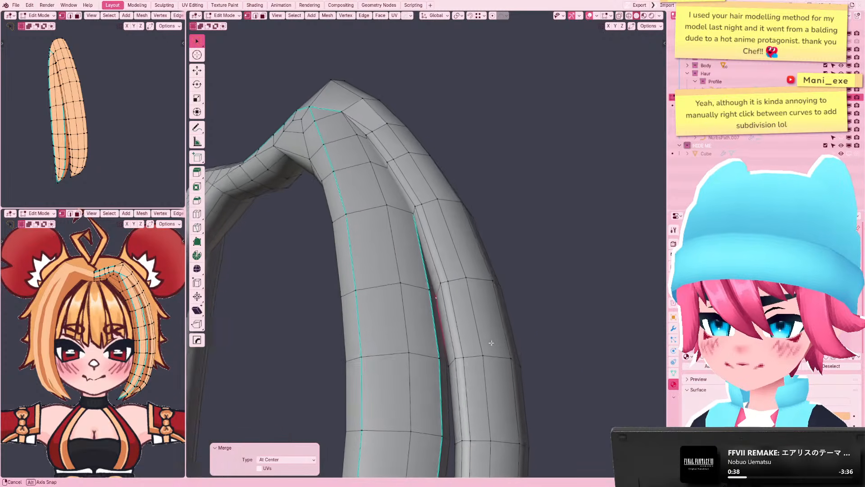
# Merge the next pair of vertices farther along the gap to join the inner and outer strands
pyautogui.scroll(2, 417, 251)
pyautogui.hotkey('shift', 'z')
pyautogui.moveTo(402, 197)
pyautogui.mouseDown(button='middle')
pyautogui.moveTo(451, 245)
pyautogui.moveTo(477, 247)
pyautogui.moveTo(475, 275)
pyautogui.moveTo(322, 155)
pyautogui.mouseUp(button='middle')
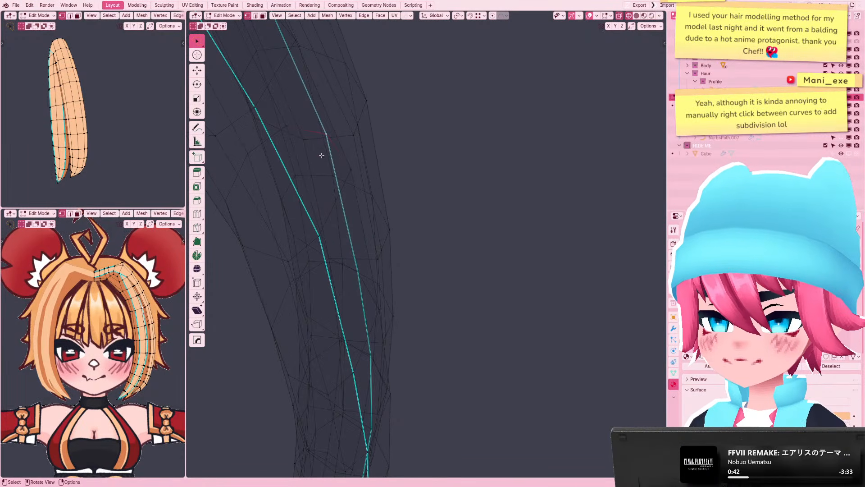
pyautogui.moveTo(398, 149); pyautogui.dragTo(369, 143, button='middle')
pyautogui.press('m')
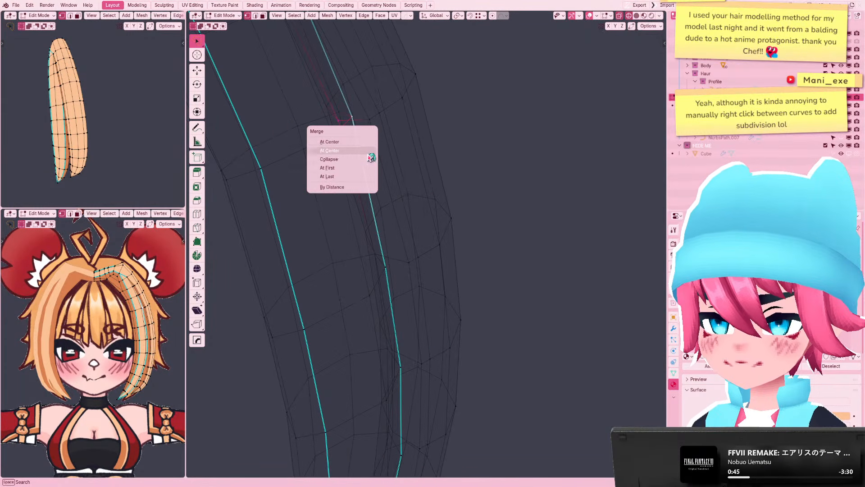
pyautogui.click(368, 176)
# Merge another facing vertex pair at center in the bend section between the strands
pyautogui.hotkey('shift', 'z')
pyautogui.moveTo(367, 180)
pyautogui.keyDown('shift'); pyautogui.mouseDown(button='middle')
pyautogui.moveTo(466, 274)
pyautogui.moveTo(432, 254)
pyautogui.moveTo(419, 228)
pyautogui.moveTo(419, 214)
pyautogui.moveTo(440, 205)
pyautogui.moveTo(514, 268)
pyautogui.moveTo(516, 287)
pyautogui.mouseUp(button='middle'); pyautogui.keyUp('shift')
pyautogui.hotkey('shift', 'z')
pyautogui.press('m')
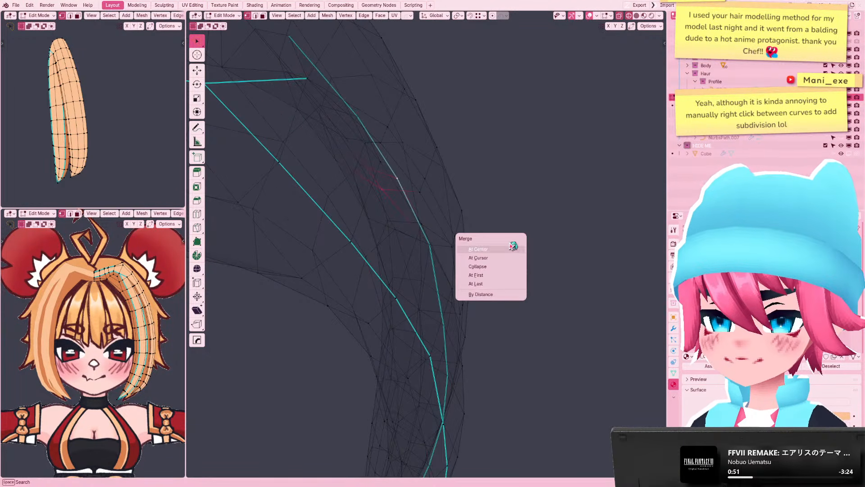
pyautogui.click(487, 251)
# Slide the merged vertex along its edge and nudge it into place between the strands
pyautogui.hotkey('shift', 'z')
pyautogui.moveTo(446, 247)
pyautogui.mouseDown(button='middle')
pyautogui.moveTo(469, 220)
pyautogui.moveTo(381, 148)
pyautogui.moveTo(456, 246)
pyautogui.moveTo(483, 303)
pyautogui.moveTo(537, 341)
pyautogui.moveTo(440, 286)
pyautogui.moveTo(372, 187)
pyautogui.moveTo(433, 227)
pyautogui.moveTo(461, 282)
pyautogui.mouseUp(button='middle')
pyautogui.hotkey('shift', 'v')
pyautogui.click(458, 253)
pyautogui.press('g')
pyautogui.click(456, 250)
# Merge the vertex pair nearest the strands' top junction at center and slide the merged vertex with a factor of 0.514
pyautogui.hotkey('shift', 'z')
pyautogui.click(529, 300)
pyautogui.click(444, 233)
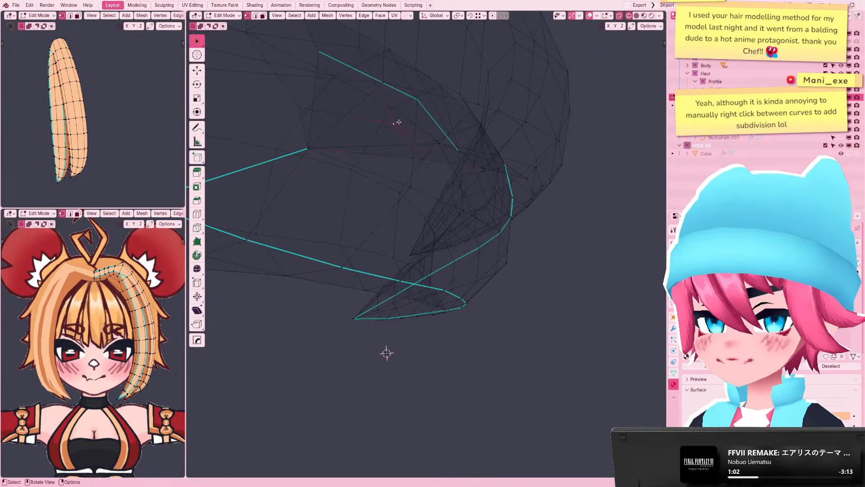
pyautogui.press('m')
pyautogui.click(425, 102)
pyautogui.hotkey('shift', 'z')
pyautogui.moveTo(486, 234)
pyautogui.mouseDown(button='middle')
pyautogui.moveTo(428, 129)
pyautogui.moveTo(425, 106)
pyautogui.mouseUp(button='middle')
pyautogui.hotkey('shift', 'v')
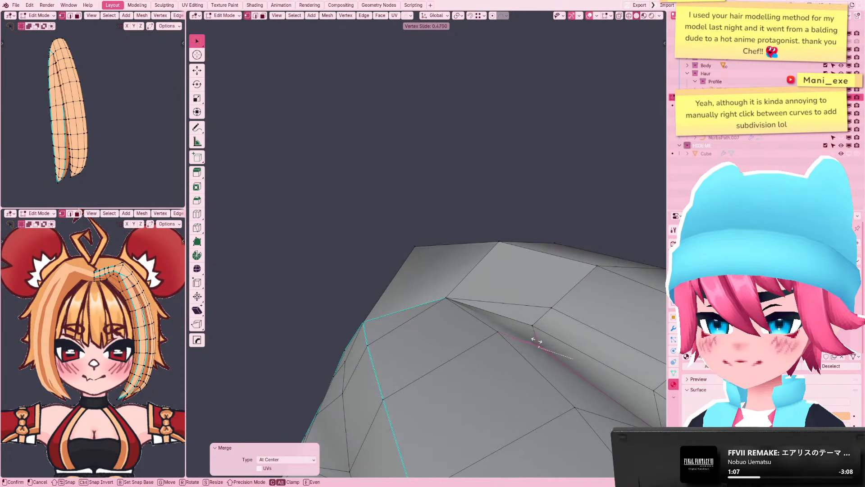
pyautogui.click(535, 341)
# Delete the faces inside the crease between the strands just below their top junction
pyautogui.press('z')
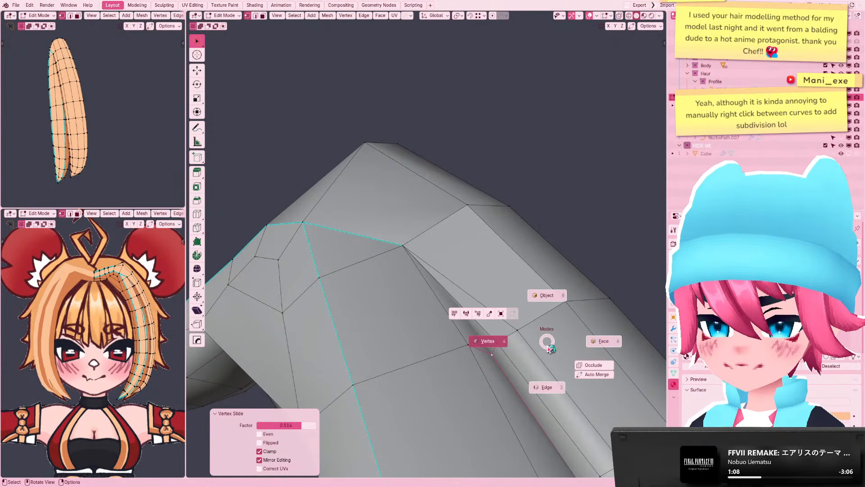
pyautogui.click(471, 337)
pyautogui.click(595, 346)
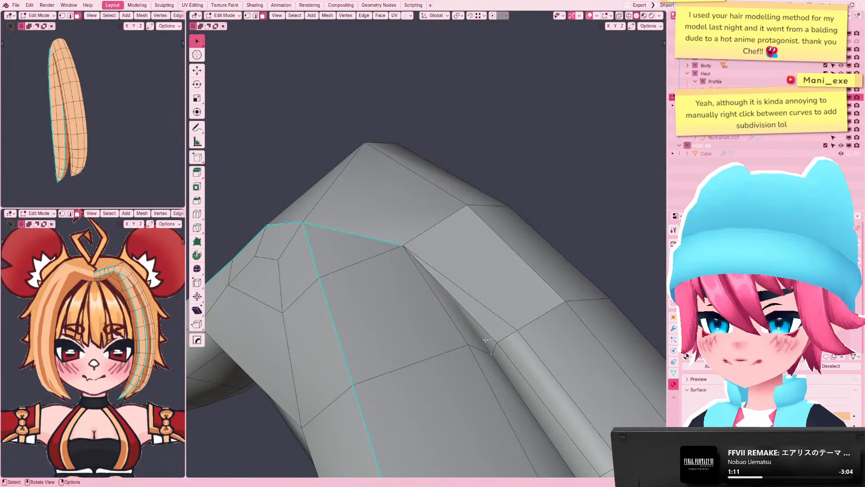
pyautogui.click(470, 303)
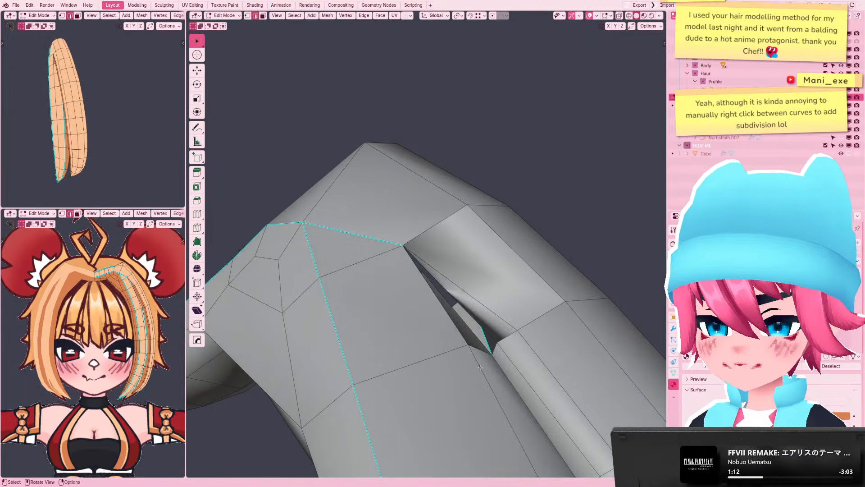
pyautogui.moveTo(483, 347); pyautogui.dragTo(459, 330, button='middle')
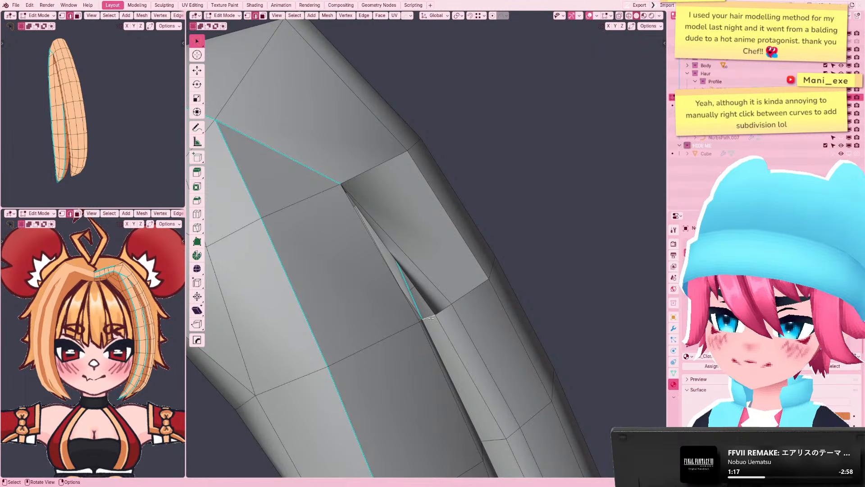
# Mark the edge run along the inner side of the gap as sharp
pyautogui.moveTo(430, 318); pyautogui.dragTo(445, 308, button='middle')
pyautogui.moveTo(476, 334); pyautogui.dragTo(467, 312, button='middle')
pyautogui.keyDown('alt'); pyautogui.click(463, 316); pyautogui.keyUp('alt')
pyautogui.rightClick(463, 315)
pyautogui.click(465, 314)
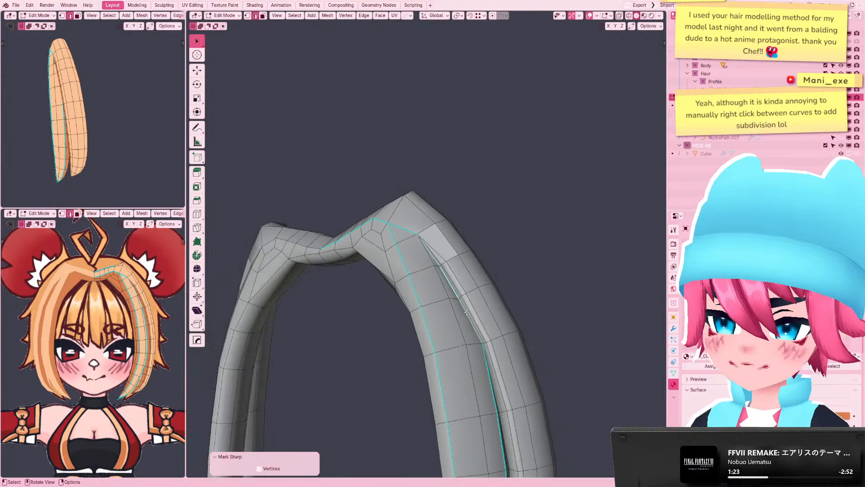
# Delete the flat quad just below the outer strand's peak and rework the edges around the opening
pyautogui.scroll(-4, 466, 312)
pyautogui.press('Tab')
pyautogui.scroll(4, 455, 276)
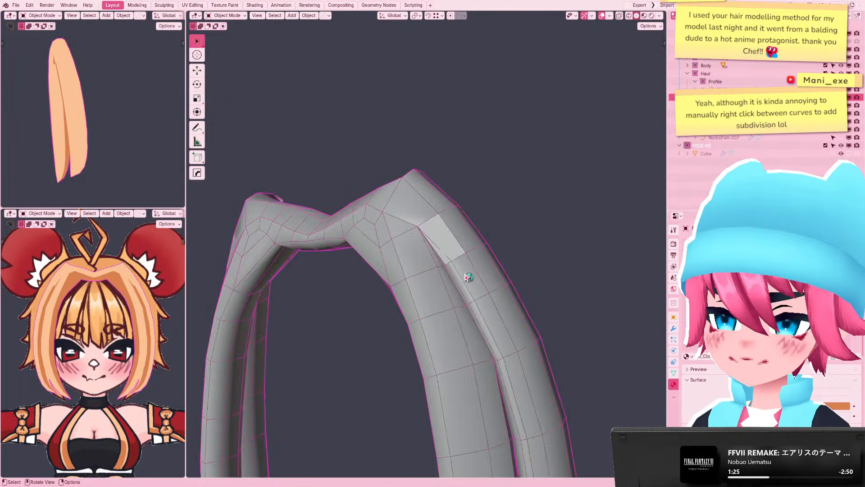
pyautogui.press('Tab')
pyautogui.scroll(3, 485, 267)
pyautogui.press('x')
pyautogui.click(476, 253)
pyautogui.press('Tab')
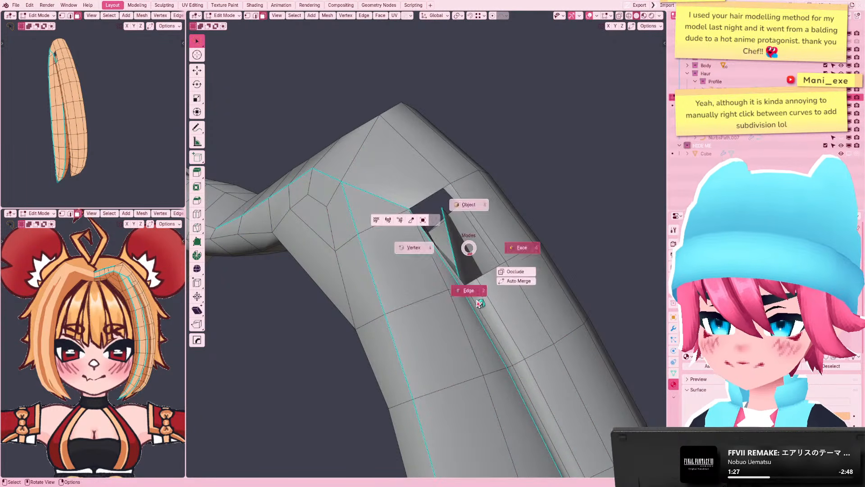
pyautogui.click(470, 278)
pyautogui.moveTo(459, 273)
pyautogui.mouseDown(button='middle')
pyautogui.moveTo(453, 287)
pyautogui.moveTo(451, 277)
pyautogui.mouseUp(button='middle')
pyautogui.keyDown('shift'); pyautogui.click(451, 276); pyautogui.keyUp('shift')
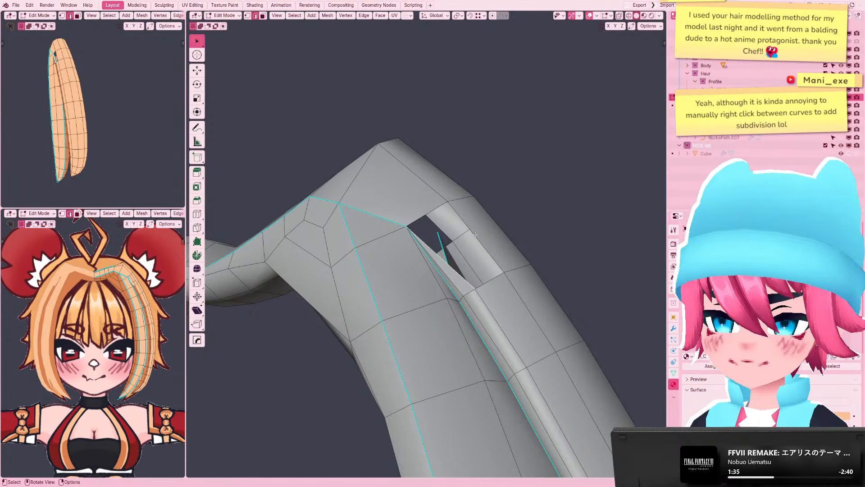
# Hide a run of faces on the back of the outer strand and reveal the hidden faces again
pyautogui.scroll(-6, 490, 267)
pyautogui.moveTo(489, 268); pyautogui.dragTo(417, 272, button='middle')
pyautogui.scroll(4, 450, 273)
pyautogui.press('Tab')
pyautogui.moveTo(438, 169); pyautogui.dragTo(459, 229, button='middle')
pyautogui.keyDown('ctrl'); pyautogui.click(407, 285); pyautogui.keyUp('ctrl')
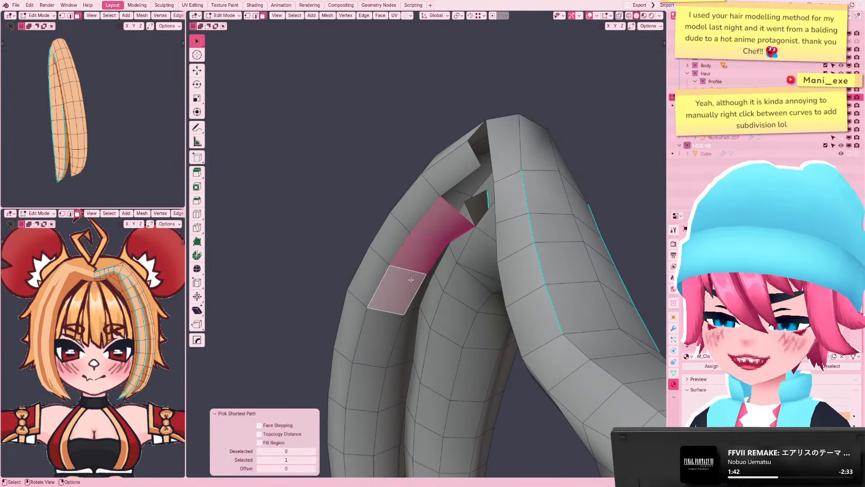
pyautogui.press('h')
pyautogui.moveTo(408, 282)
pyautogui.mouseDown(button='middle')
pyautogui.moveTo(494, 246)
pyautogui.moveTo(464, 241)
pyautogui.moveTo(490, 232)
pyautogui.moveTo(496, 191)
pyautogui.moveTo(463, 183)
pyautogui.mouseUp(button='middle')
pyautogui.press('Tab')
pyautogui.click(471, 257)
pyautogui.hotkey('alt', 'h')
# Delete the strip of side faces along the inner strand at the back of the gap
pyautogui.scroll(1, 489, 191)
pyautogui.hotkey('shift', 'z')
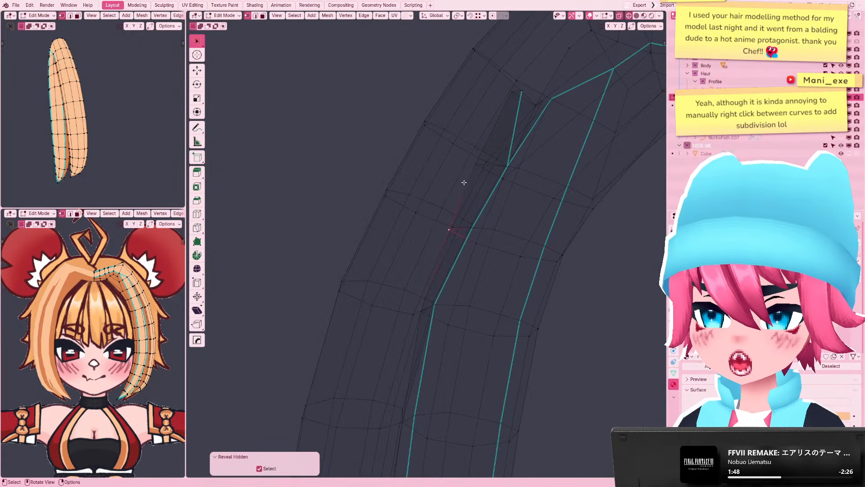
pyautogui.click(477, 169)
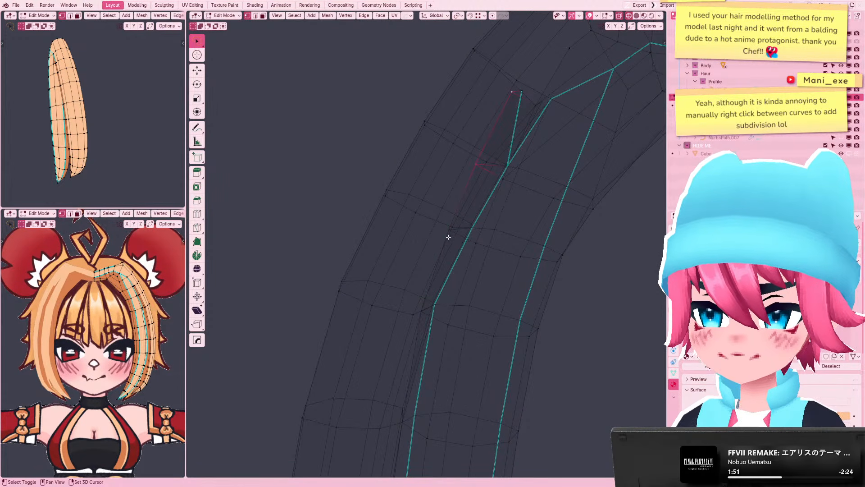
pyautogui.click(399, 276)
pyautogui.moveTo(437, 282)
pyautogui.mouseDown(button='middle')
pyautogui.moveTo(450, 260)
pyautogui.moveTo(441, 282)
pyautogui.moveTo(467, 301)
pyautogui.moveTo(556, 286)
pyautogui.moveTo(643, 255)
pyautogui.moveTo(649, 224)
pyautogui.moveTo(446, 315)
pyautogui.moveTo(457, 282)
pyautogui.moveTo(446, 239)
pyautogui.moveTo(288, 321)
pyautogui.mouseUp(button='middle')
pyautogui.click(464, 256)
pyautogui.press('Tab')
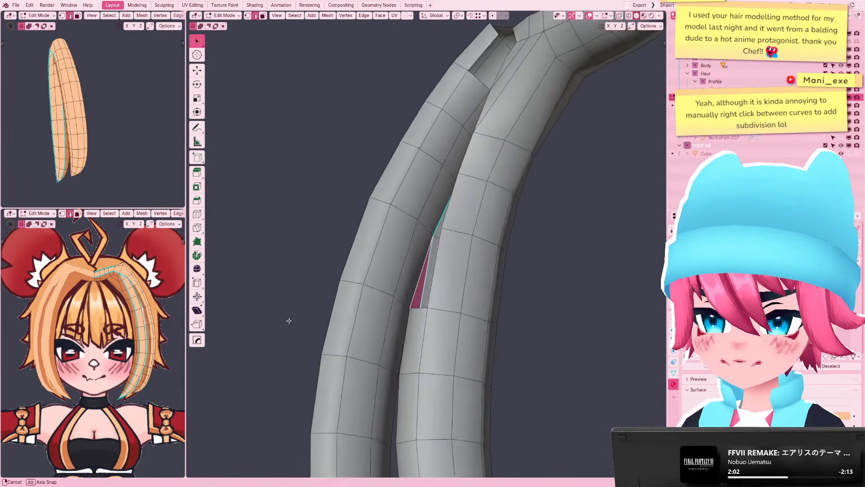
pyautogui.scroll(2, 364, 314)
pyautogui.moveTo(364, 315); pyautogui.dragTo(417, 388, button='middle')
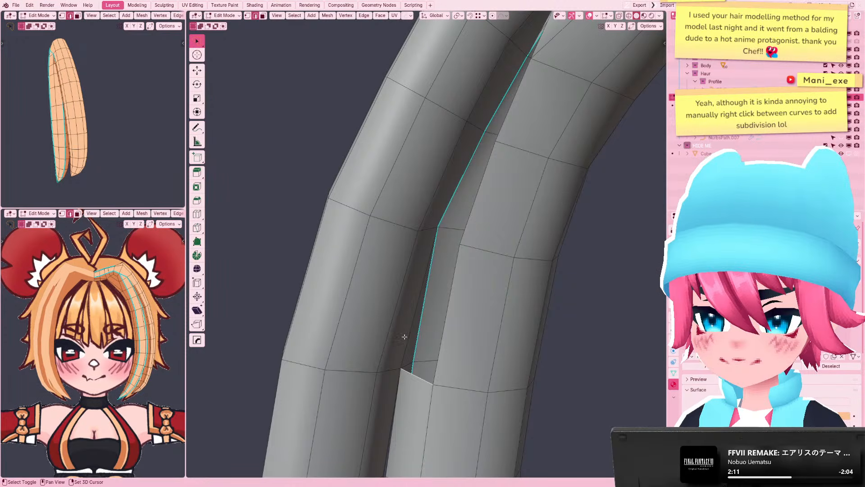
# Fill the open strip on the inner strand's side with new faces, working up along the gap
pyautogui.press('f')
pyautogui.keyDown('shift'); pyautogui.moveTo(451, 250); pyautogui.dragTo(454, 296, button='middle'); pyautogui.keyUp('shift')
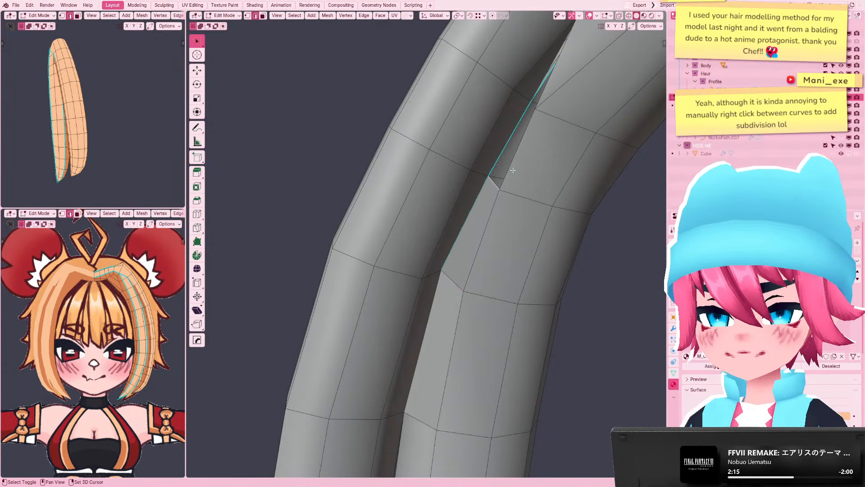
pyautogui.moveTo(513, 170); pyautogui.dragTo(487, 221, button='middle')
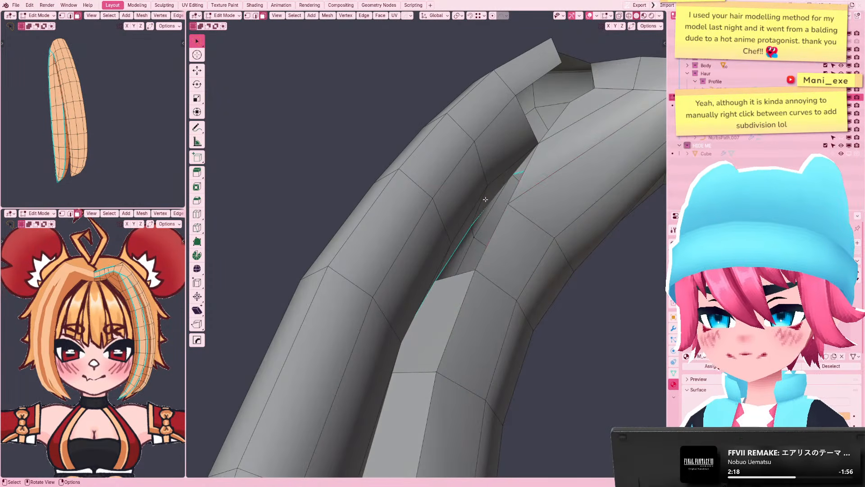
# Delete the outer strand's faces that face the upper part of the gap at the back
pyautogui.click(465, 248)
pyautogui.moveTo(465, 248); pyautogui.dragTo(495, 225, button='middle')
pyautogui.click(480, 201)
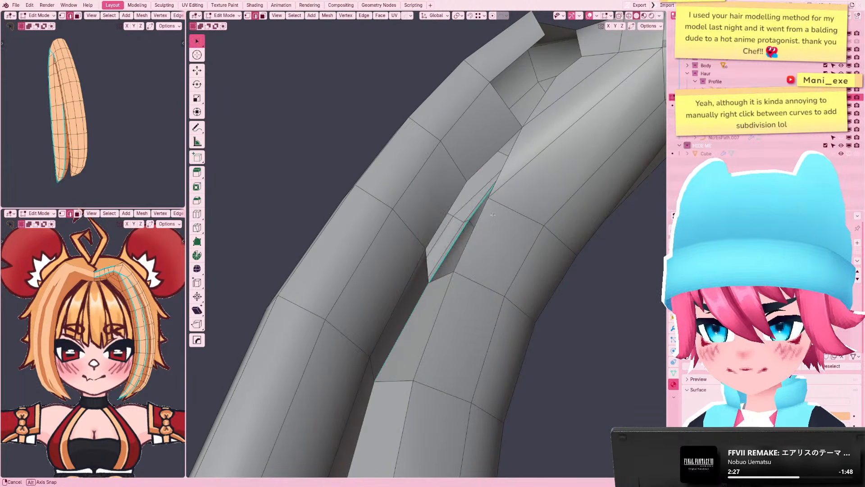
pyautogui.moveTo(493, 214); pyautogui.dragTo(436, 309, button='middle')
# Merge the facing back vertices to join the outer and inner strands above the split
pyautogui.press('Tab')
pyautogui.click(446, 225)
pyautogui.click(505, 210)
pyautogui.click(481, 196)
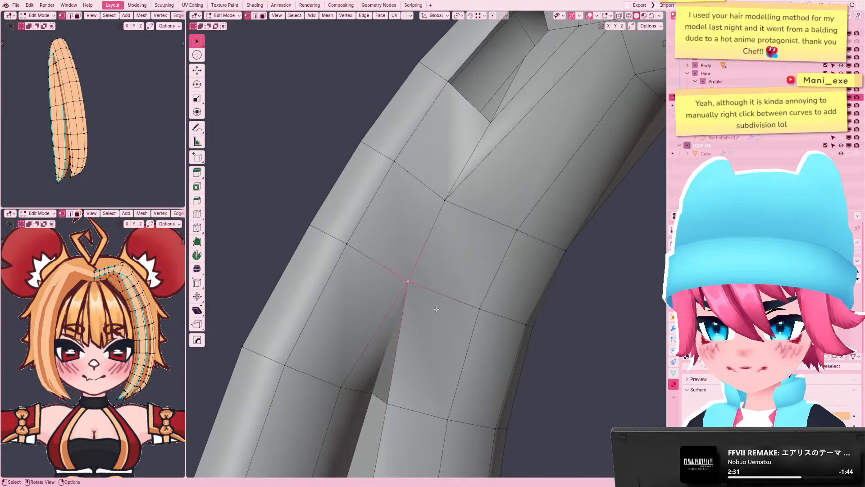
# Fill the opening at the back between the outer strand and the inner bend with a quad
pyautogui.scroll(-8, 436, 309)
pyautogui.scroll(6, 436, 309)
pyautogui.moveTo(471, 202); pyautogui.dragTo(476, 263, button='middle')
pyautogui.press('2')
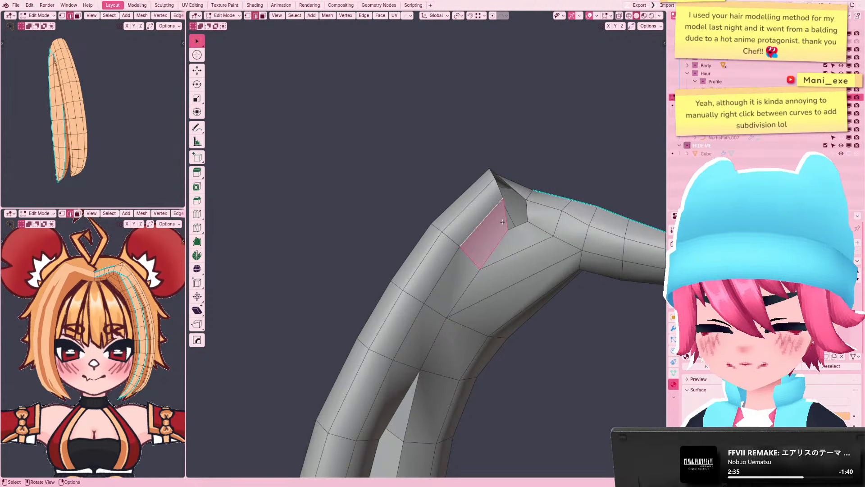
pyautogui.moveTo(502, 221); pyautogui.dragTo(565, 219, button='middle')
# Select the faces around the inner bend in the front view and delete them
pyautogui.press('KP_1')
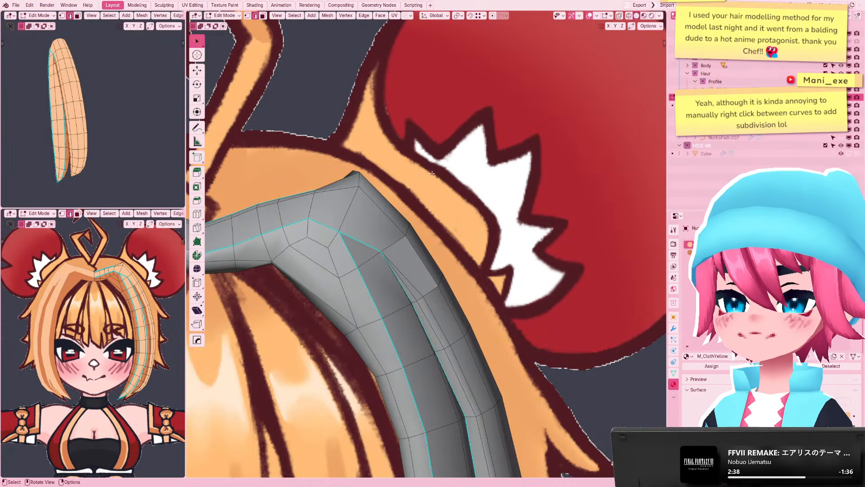
pyautogui.scroll(-5, 432, 173)
pyautogui.scroll(5, 445, 305)
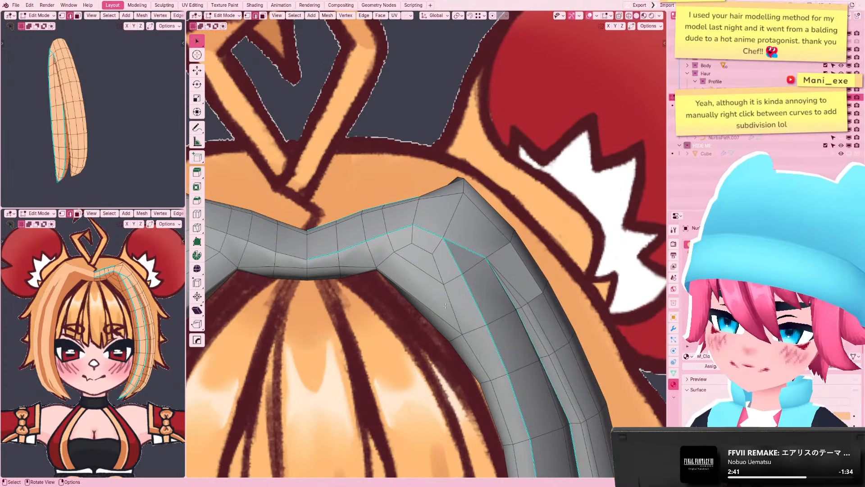
pyautogui.click(444, 303)
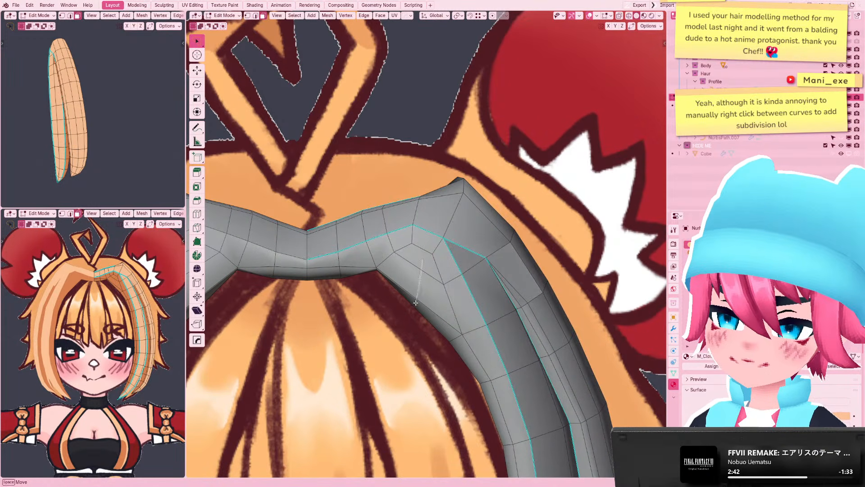
pyautogui.click(433, 314)
pyautogui.press('x')
pyautogui.click(433, 322)
pyautogui.moveTo(433, 323); pyautogui.dragTo(463, 306, button='middle')
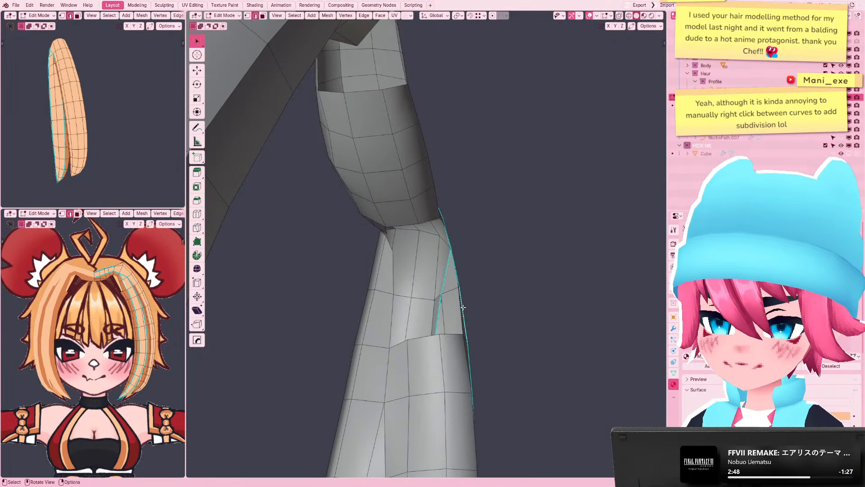
# Bridge the open edges under the inner bend with a run of new faces
pyautogui.keyDown('shift'); pyautogui.click(390, 315); pyautogui.keyUp('shift')
pyautogui.moveTo(390, 315); pyautogui.dragTo(495, 276, button='middle')
pyautogui.press('f')
pyautogui.press('f')
pyautogui.click(458, 238)
pyautogui.press('f')
pyautogui.click(459, 238)
pyautogui.press('f')
# Insert two centered edge loops across the new faces where the top band meets the strand
pyautogui.hotkey('ctrl', 'r')
pyautogui.scroll(1, 479, 258)
pyautogui.click(478, 258)
pyautogui.rightClick(475, 260)
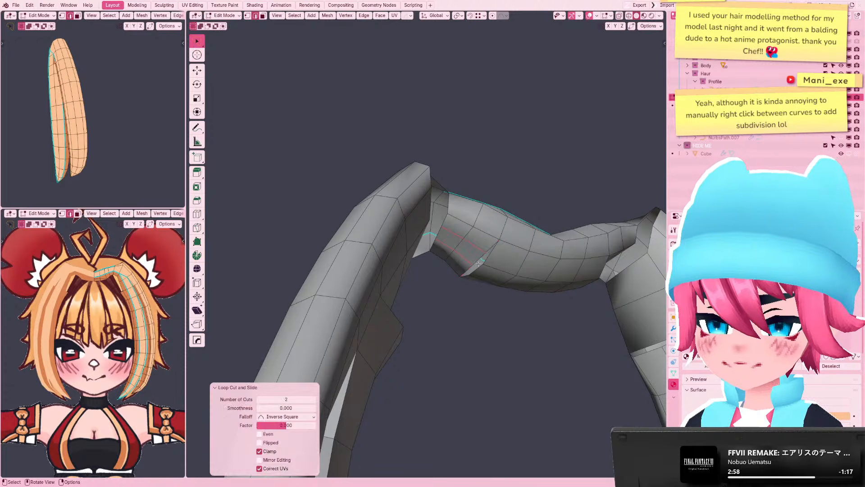
# Merge the stray vertices at the band's inner corner at the last selected vertex
pyautogui.press('m')
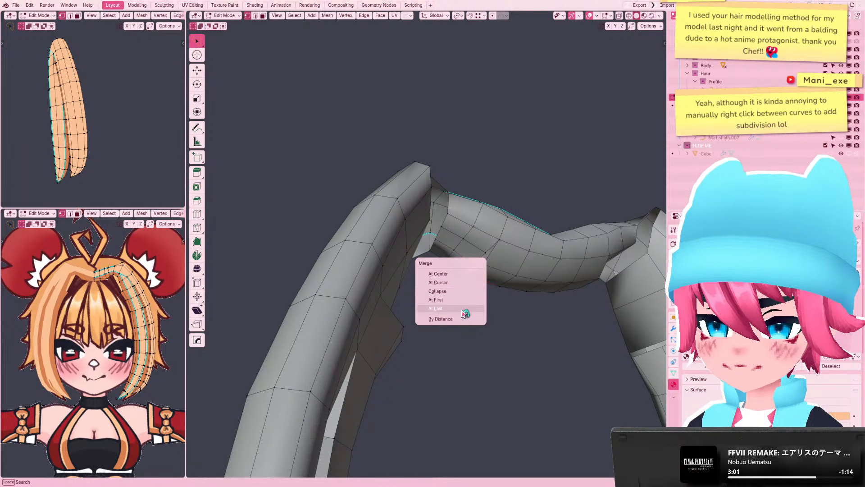
pyautogui.click(464, 313)
pyautogui.moveTo(464, 313); pyautogui.dragTo(418, 312, button='middle')
# Insert a centered cross edge loop in the rebuilt faces on the strand below the bend
pyautogui.press('Tab')
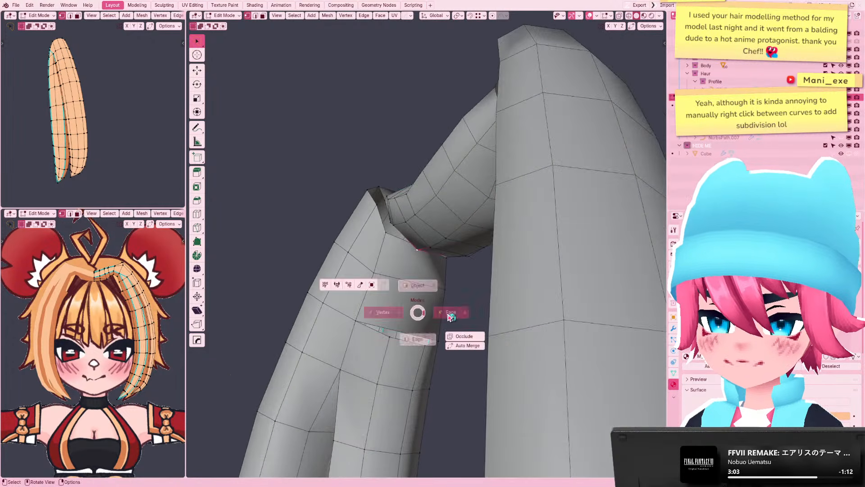
pyautogui.click(450, 313)
pyautogui.hotkey('ctrl', 'r')
pyautogui.click(414, 272)
pyautogui.rightClick(413, 272)
pyautogui.moveTo(414, 272); pyautogui.dragTo(448, 351, button='middle')
pyautogui.press('Tab')
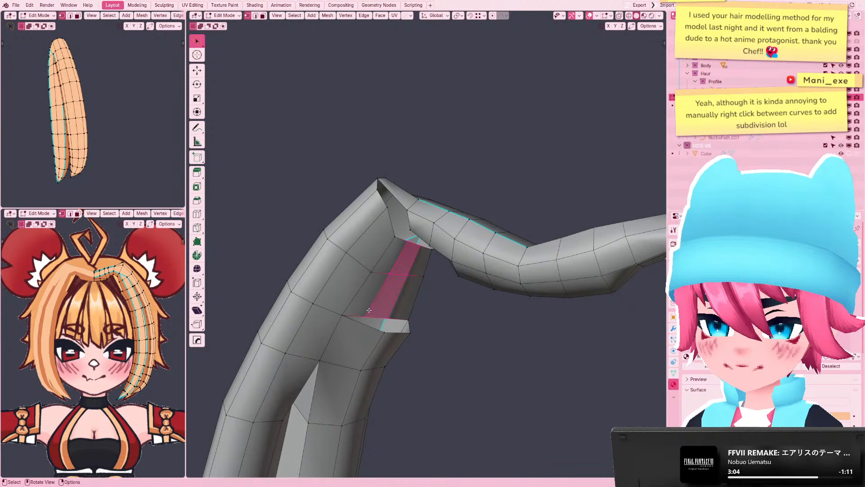
# Join the open corner vertices below the bend and move the inner edge vertex about -0.0086 m along X
pyautogui.moveTo(383, 332); pyautogui.dragTo(393, 320)
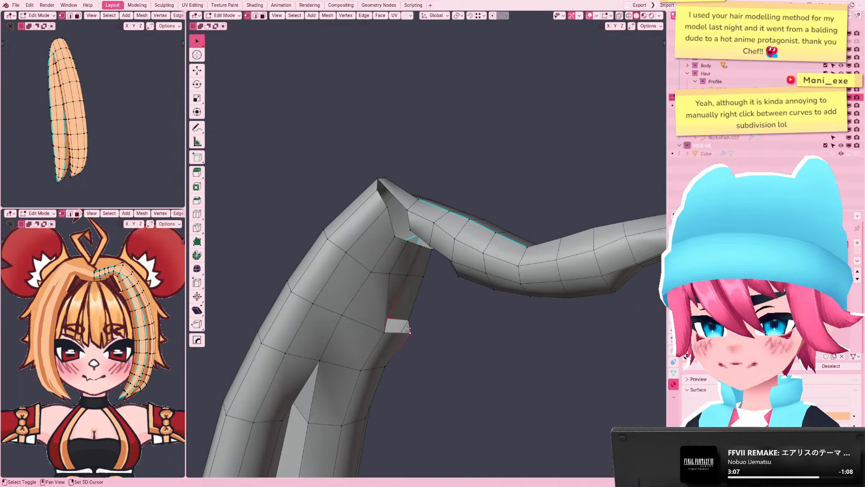
pyautogui.hotkey('ctrl', 'z')
pyautogui.click(389, 275)
pyautogui.keyDown('shift'); pyautogui.click(407, 275); pyautogui.keyUp('shift')
pyautogui.moveTo(407, 276); pyautogui.dragTo(442, 293, button='middle')
pyautogui.press('g')
pyautogui.press('x')
pyautogui.click(468, 316)
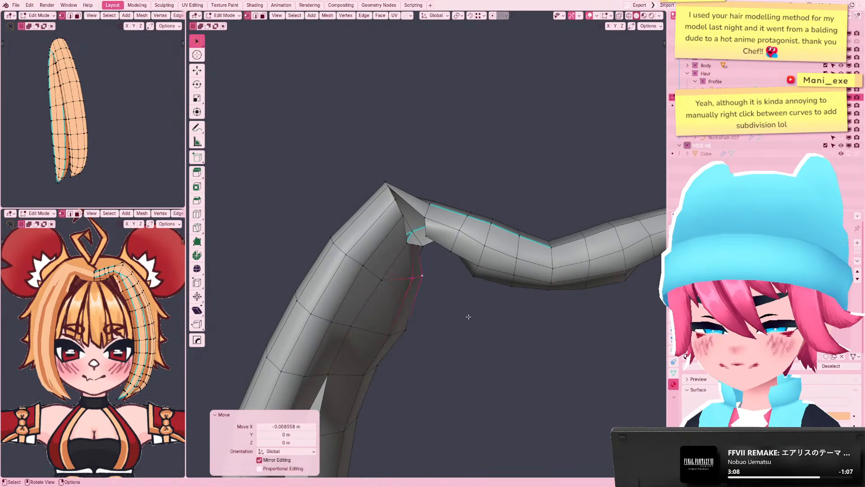
# Move the two inner vertices below the bend down and toward the center, the second about -0.0149 m along X and -0.0177 m along Z
pyautogui.press('KP_1')
pyautogui.press('KP_5')
pyautogui.press('g')
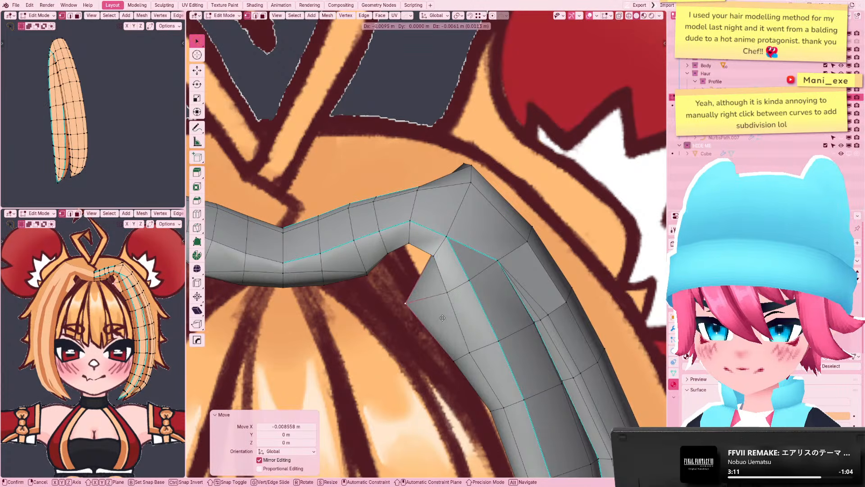
pyautogui.click(443, 317)
pyautogui.hotkey('alt', 'z')
pyautogui.click(441, 242)
pyautogui.press('g')
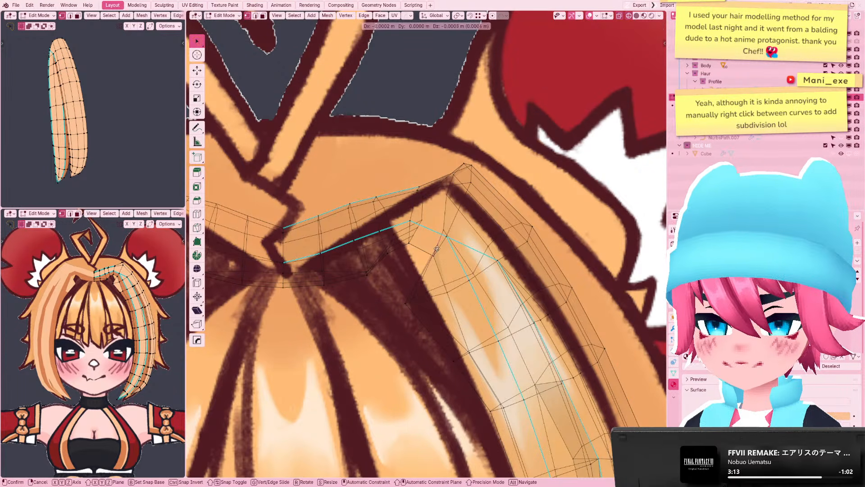
pyautogui.click(395, 298)
pyautogui.hotkey('alt', 'z')
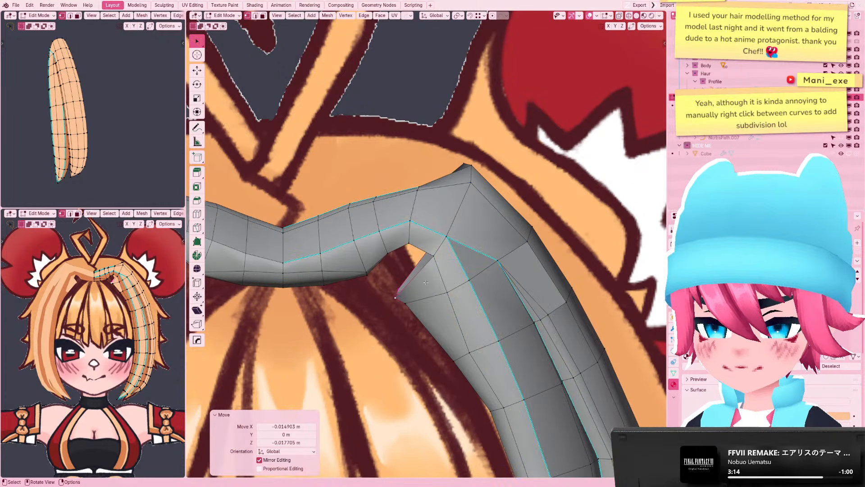
pyautogui.hotkey('alt', 'z')
pyautogui.keyDown('ctrl'); pyautogui.click(403, 270); pyautogui.keyUp('ctrl')
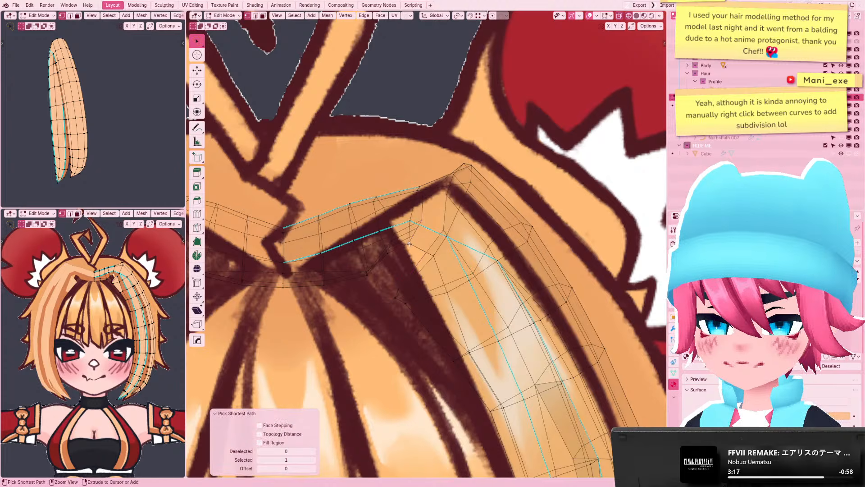
pyautogui.press('g')
pyautogui.rightClick(395, 284)
pyautogui.hotkey('alt', 'z')
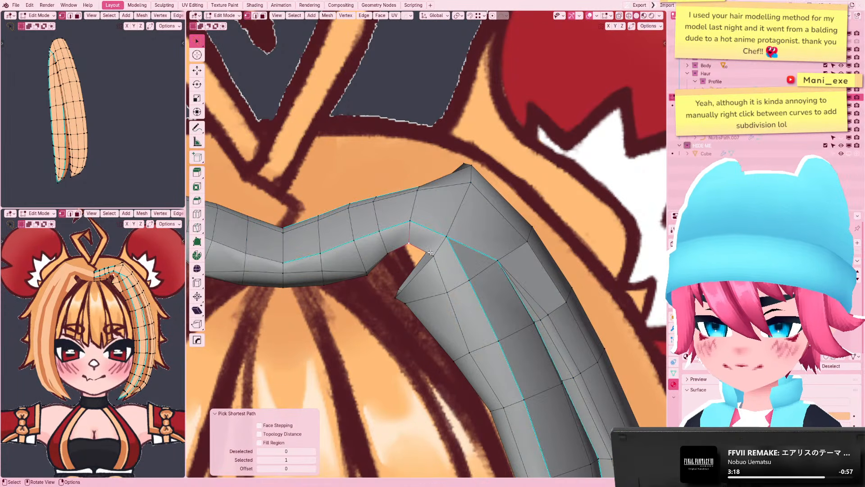
# Close the open gap on the underside of the bend where the top band meets the strand
pyautogui.moveTo(401, 259); pyautogui.dragTo(520, 195, button='middle')
pyautogui.press('2')
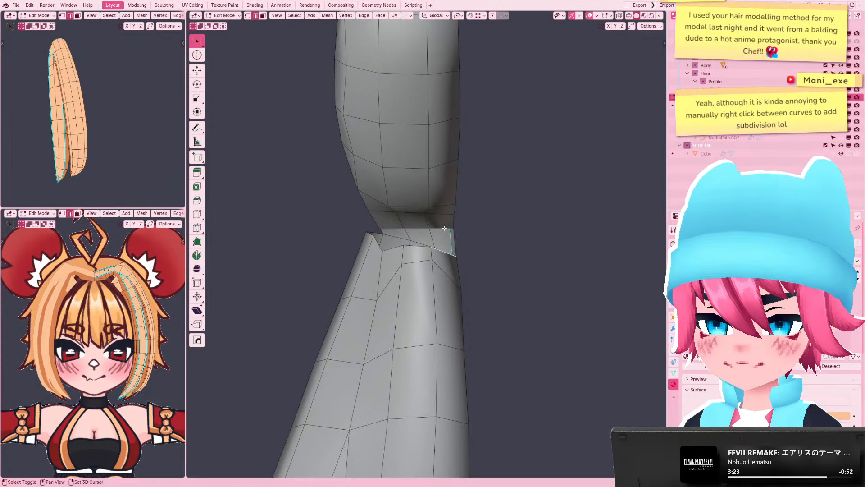
pyautogui.moveTo(381, 242); pyautogui.dragTo(461, 305, button='middle')
pyautogui.moveTo(433, 245); pyautogui.dragTo(413, 225, button='middle')
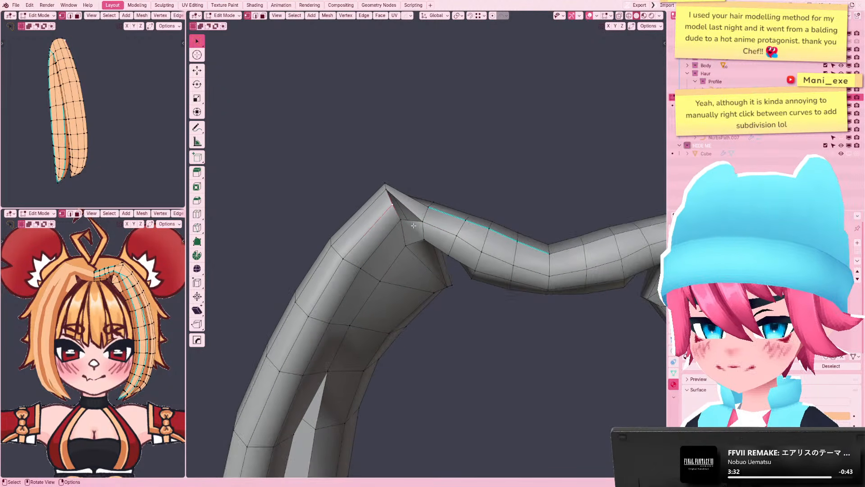
pyautogui.keyDown('ctrl'); pyautogui.click(544, 275); pyautogui.keyUp('ctrl')
pyautogui.press('g')
pyautogui.click(534, 263)
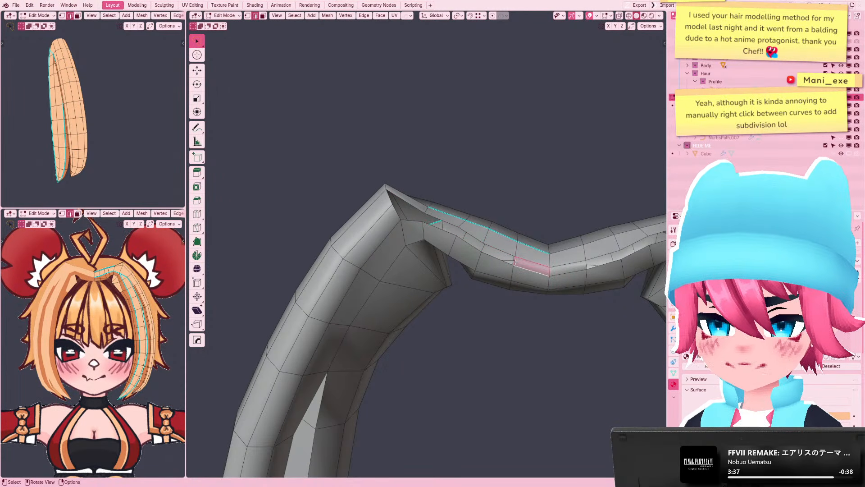
# Dissolve the extra lengthwise edge loop along the back of the strand
pyautogui.moveTo(521, 266); pyautogui.dragTo(451, 252, button='middle')
pyautogui.scroll(-3, 423, 271)
pyautogui.press('Tab')
pyautogui.moveTo(411, 334); pyautogui.dragTo(376, 292, button='middle')
pyautogui.keyDown('alt'); pyautogui.click(369, 287); pyautogui.keyUp('alt')
pyautogui.press('x')
pyautogui.click(369, 324)
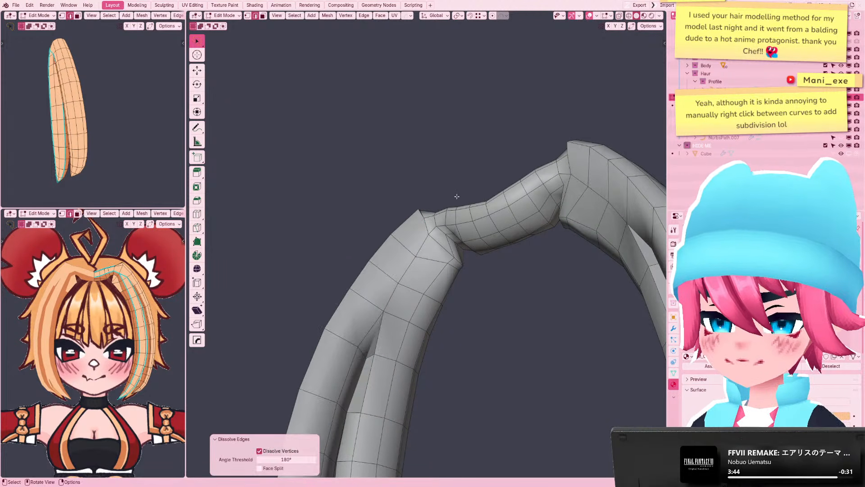
pyautogui.scroll(5, 453, 195)
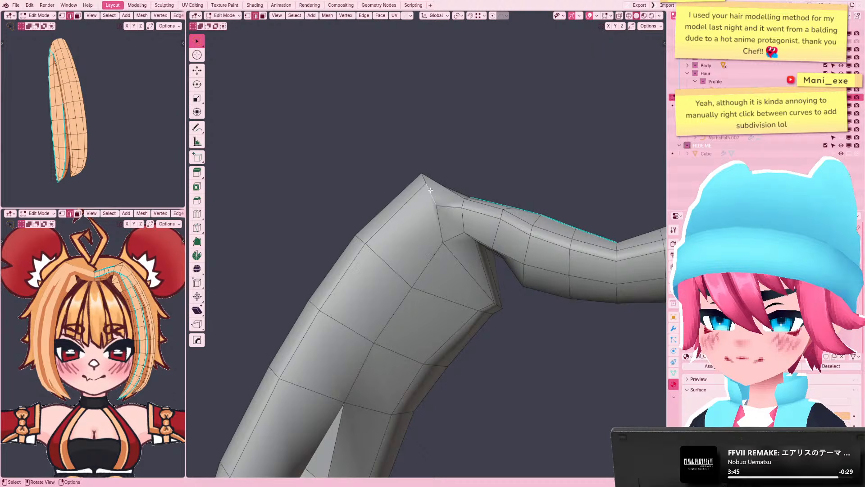
# Merge the two neighbouring vertices near the peak of the bend on the back side at the last selected vertex
pyautogui.press('Tab')
pyautogui.moveTo(430, 190); pyautogui.dragTo(363, 262, button='middle')
pyautogui.click(418, 207)
pyautogui.keyDown('shift'); pyautogui.click(428, 226); pyautogui.keyUp('shift')
pyautogui.press('m')
pyautogui.click(435, 227)
# Move the inner corner vertices under the bend down and toward the center, the last about -0.0053 m along X and -0.0102 m along Z
pyautogui.press('KP_1')
pyautogui.scroll(5, 413, 266)
pyautogui.hotkey('alt', 'z')
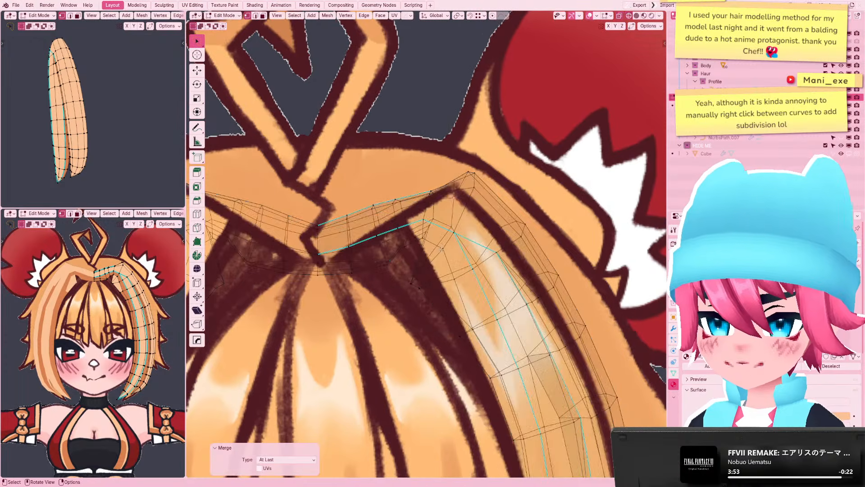
pyautogui.scroll(4, 414, 236)
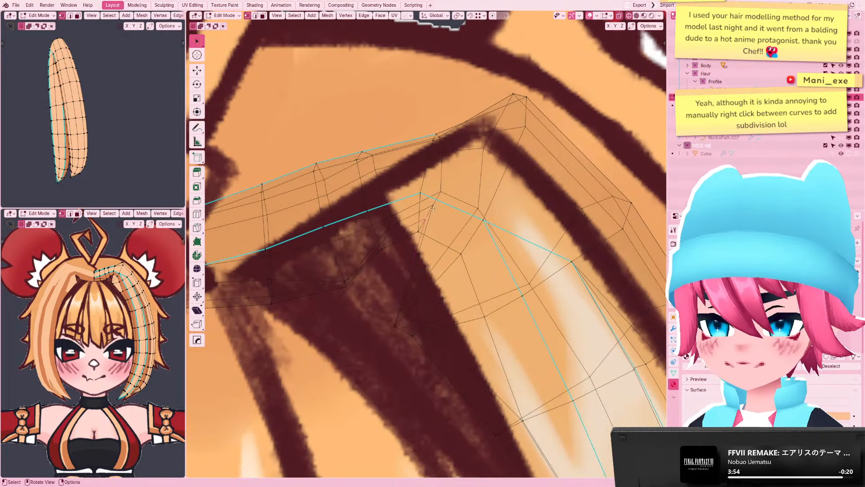
pyautogui.moveTo(421, 225); pyautogui.dragTo(379, 308)
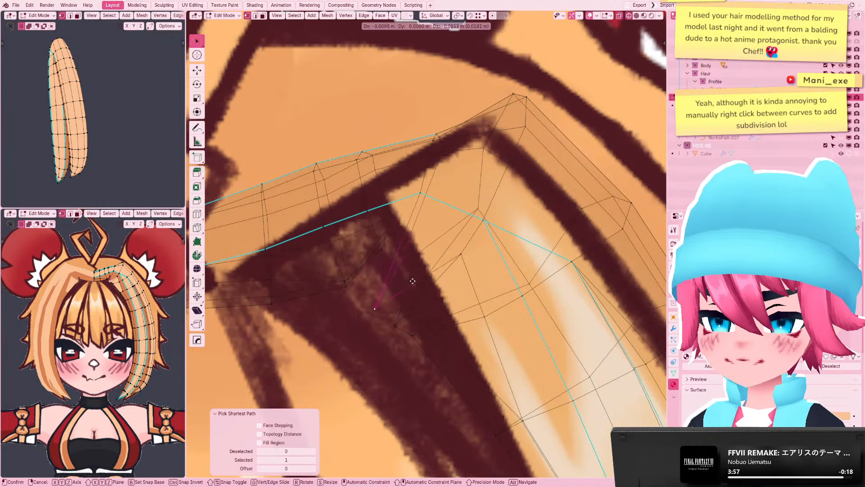
pyautogui.press('g')
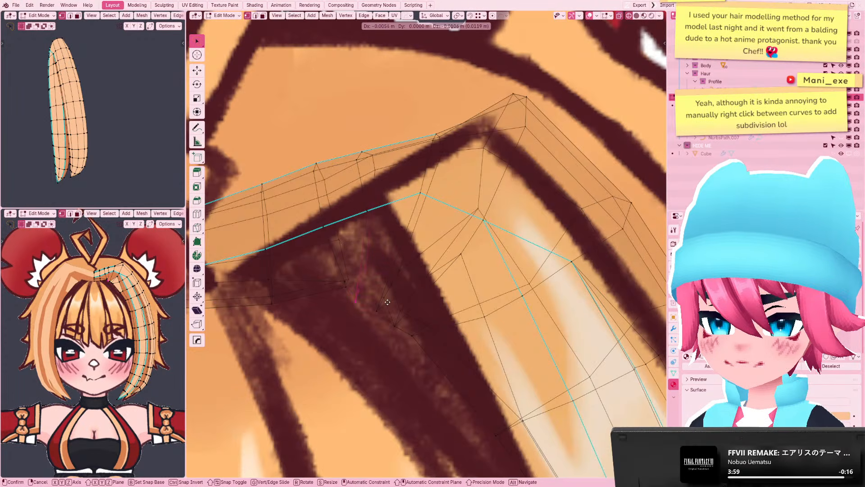
pyautogui.click(388, 302)
pyautogui.hotkey('shift', 'z')
pyautogui.scroll(-5, 419, 301)
pyautogui.hotkey('shift', 'z')
pyautogui.scroll(4, 396, 287)
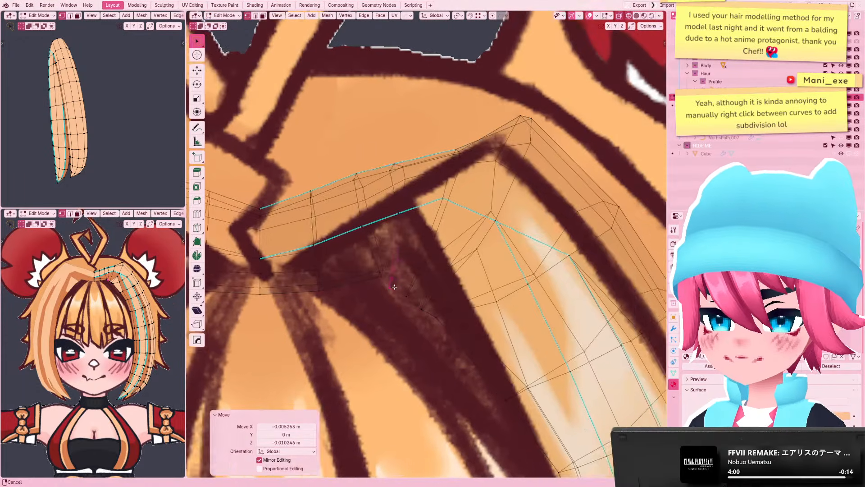
# Lasso-select the vertices around the inner corner of the bend and even them out with the Smooth tool
pyautogui.keyDown('shift'); pyautogui.moveTo(394, 287); pyautogui.dragTo(424, 285, button='middle'); pyautogui.keyUp('shift')
pyautogui.keyDown('ctrl'); pyautogui.moveTo(413, 256); pyautogui.dragTo(467, 286, button='right'); pyautogui.keyUp('ctrl')
pyautogui.keyDown('ctrl'); pyautogui.moveTo(456, 244); pyautogui.dragTo(454, 245, button='right'); pyautogui.keyUp('ctrl')
pyautogui.keyDown('ctrl'); pyautogui.moveTo(469, 255); pyautogui.dragTo(390, 289, button='right'); pyautogui.keyUp('ctrl')
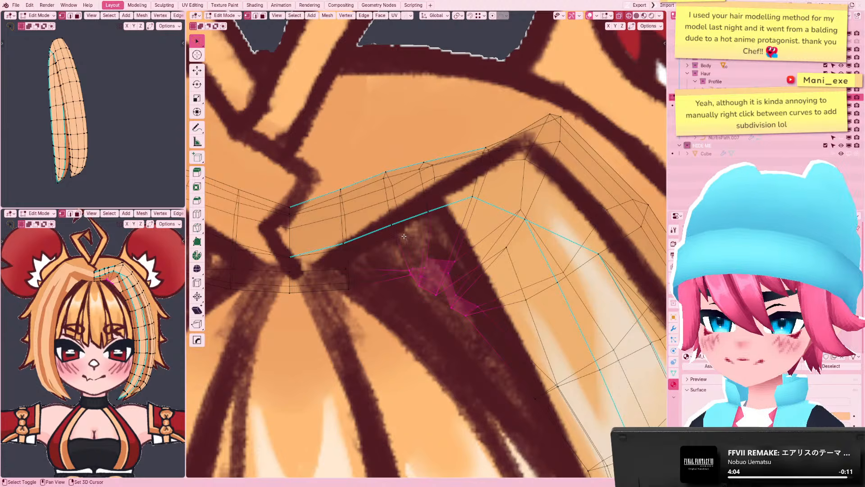
pyautogui.hotkey('shift', 'z')
pyautogui.scroll(-4, 482, 257)
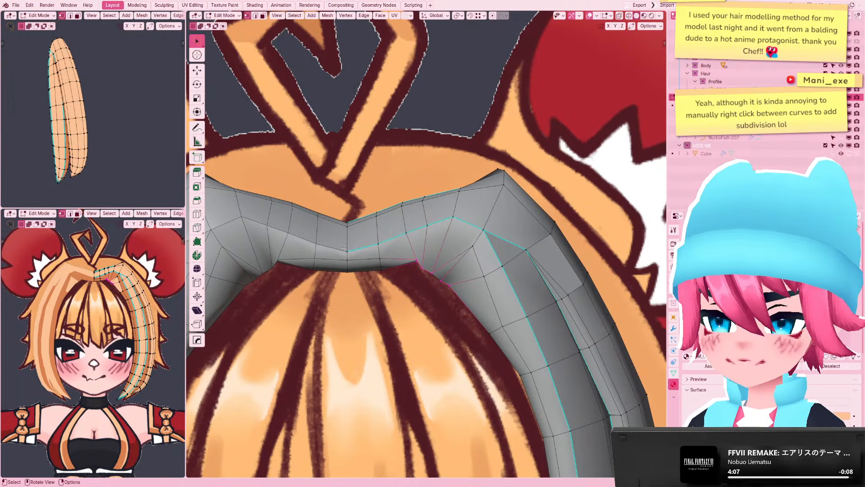
pyautogui.click(202, 269)
pyautogui.moveTo(414, 303); pyautogui.dragTo(513, 256)
# Adjust a vertex on the band's lower edge, and smooth the lassoed area around the inner bend
pyautogui.click(423, 265)
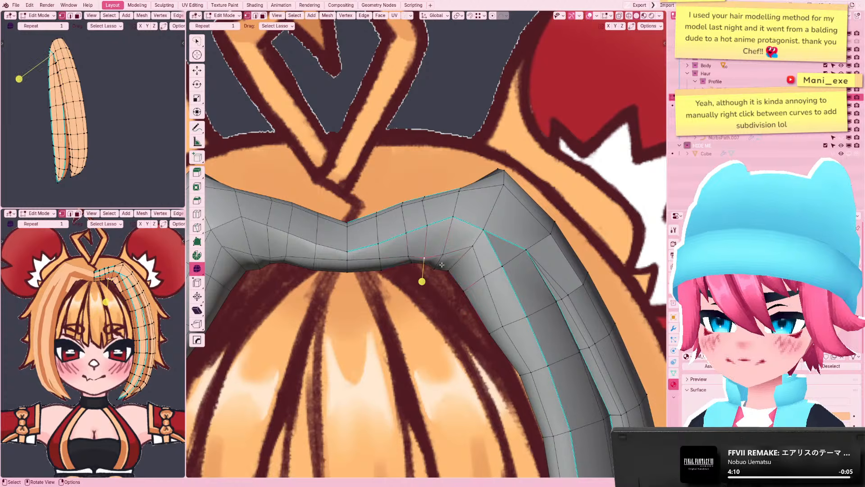
pyautogui.press('g')
pyautogui.click(426, 251)
pyautogui.hotkey('shift', 'z')
pyautogui.moveTo(426, 236)
pyautogui.mouseDown()
pyautogui.moveTo(441, 293)
pyautogui.moveTo(488, 270)
pyautogui.moveTo(491, 252)
pyautogui.mouseUp()
pyautogui.scroll(3, 514, 230)
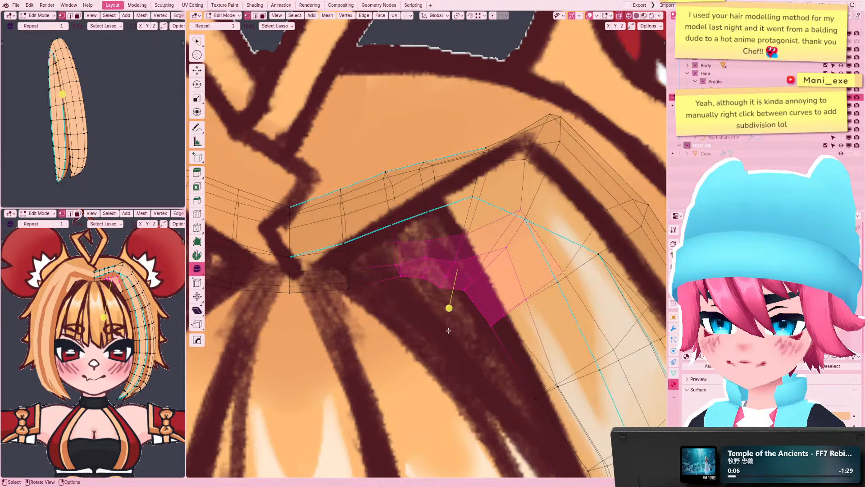
pyautogui.moveTo(448, 330); pyautogui.dragTo(578, 307)
# Nudge individual vertices along the band's lower edge and inner bend to even out their spacing and curve
pyautogui.click(397, 281)
pyautogui.press('g')
pyautogui.click(405, 288)
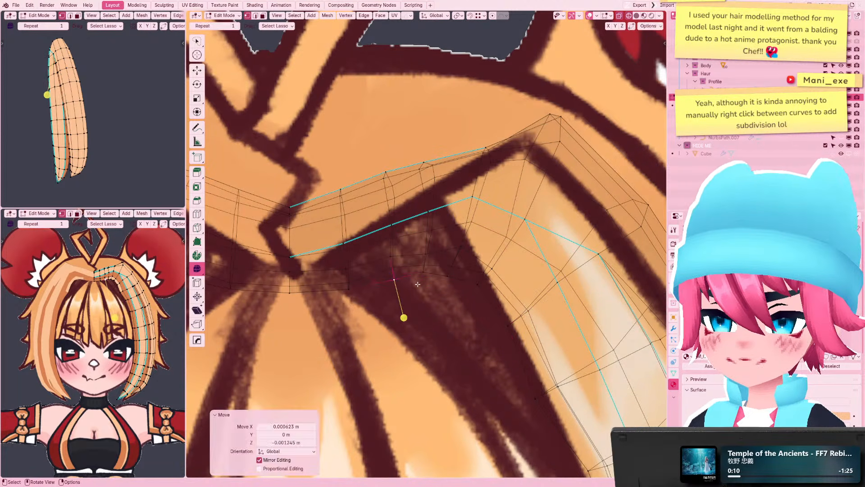
pyautogui.click(427, 276)
pyautogui.press('g')
pyautogui.click(428, 279)
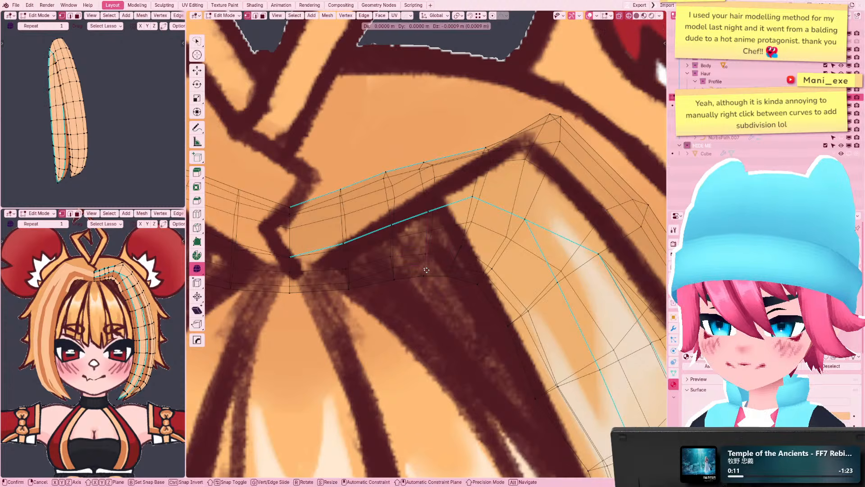
pyautogui.click(397, 270)
pyautogui.press('g')
pyautogui.click(399, 272)
pyautogui.click(429, 253)
pyautogui.press('g')
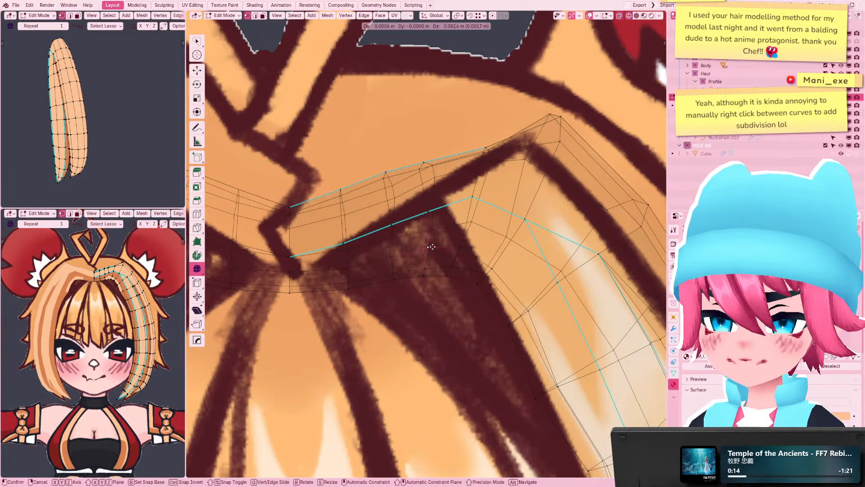
pyautogui.click(430, 247)
pyautogui.hotkey('alt', 'z')
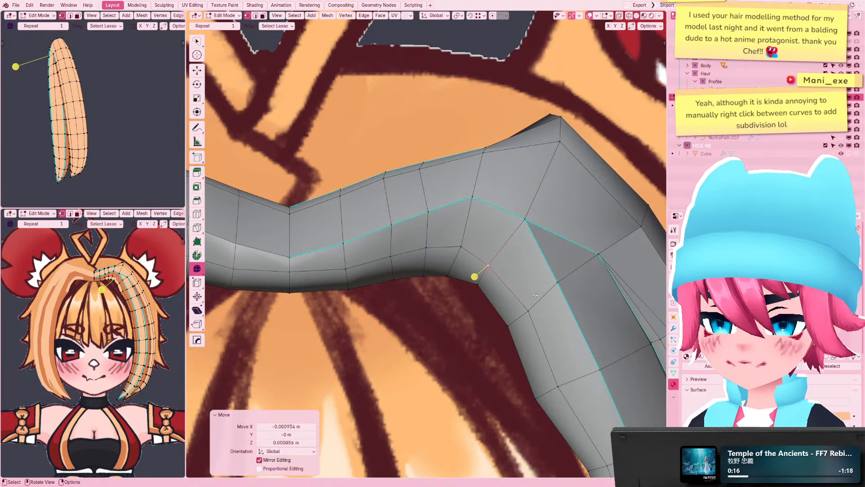
# Move the inner strand vertex below the bend about 0.0033 m along X and 0.0012 m along Z, plus a slight downward adjustment
pyautogui.keyDown('shift'); pyautogui.moveTo(502, 323); pyautogui.dragTo(463, 314, button='middle'); pyautogui.keyUp('shift')
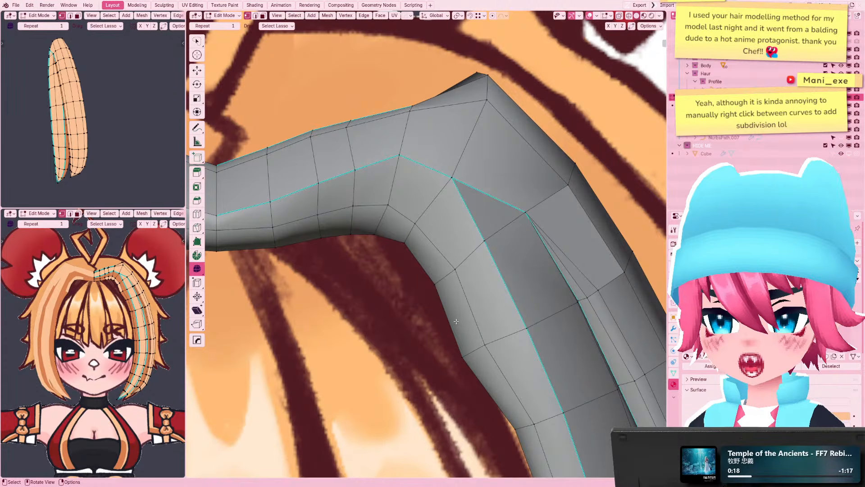
pyautogui.hotkey('alt', 'z')
pyautogui.keyDown('shift'); pyautogui.moveTo(503, 379); pyautogui.dragTo(470, 355, button='middle'); pyautogui.keyUp('shift')
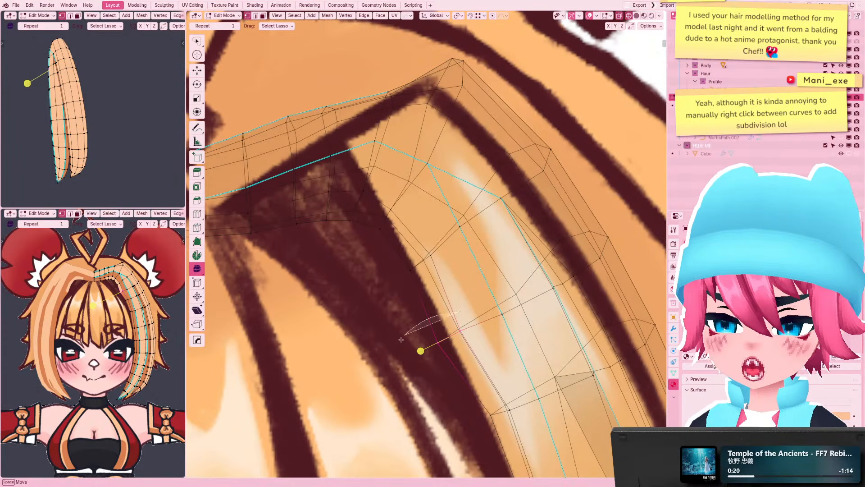
pyautogui.press('g')
pyautogui.click(491, 344)
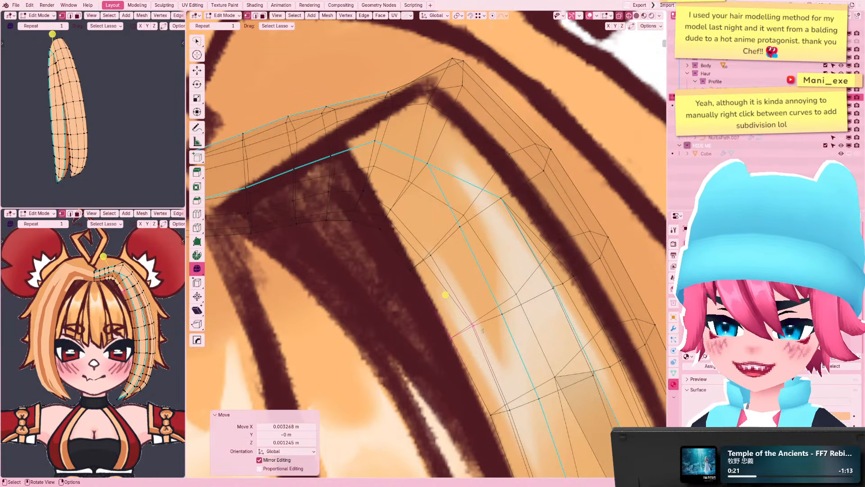
pyautogui.press('g')
pyautogui.click(485, 337)
pyautogui.hotkey('alt', 'z')
pyautogui.scroll(-7, 436, 333)
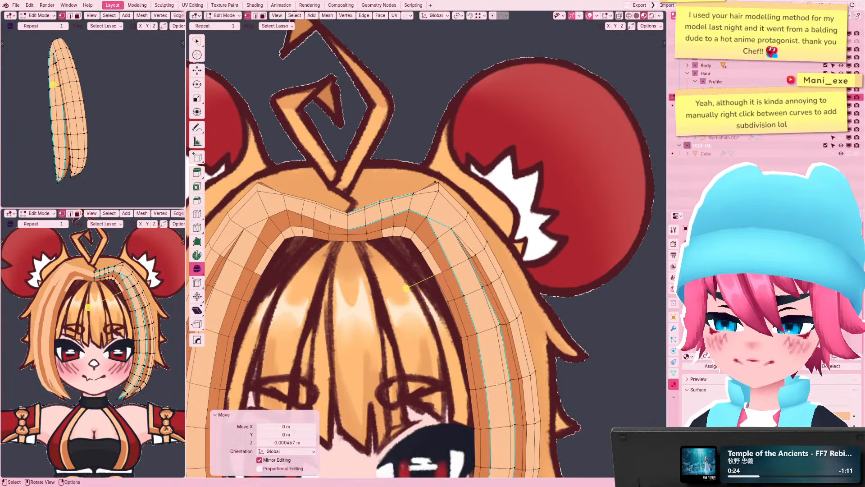
# Select the light faces on the inner side of the bend and assign the dark orange shadow material to them
pyautogui.press('Tab')
pyautogui.scroll(4, 437, 272)
pyautogui.press('Tab')
pyautogui.press('3')
pyautogui.press('w')
pyautogui.moveTo(437, 273); pyautogui.dragTo(453, 261, button='middle')
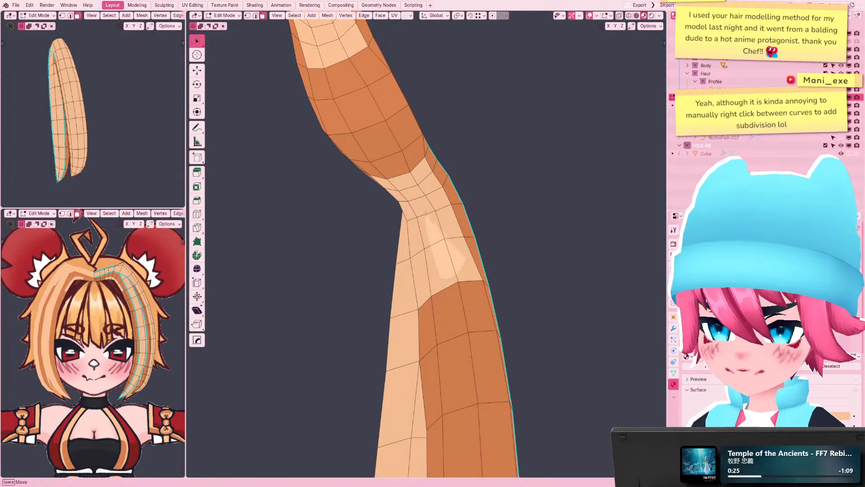
pyautogui.moveTo(425, 214); pyautogui.dragTo(450, 194)
pyautogui.moveTo(451, 198)
pyautogui.mouseDown(button='middle')
pyautogui.moveTo(519, 245)
pyautogui.moveTo(504, 243)
pyautogui.mouseUp(button='middle')
pyautogui.moveTo(482, 187)
pyautogui.keyDown('shift'); pyautogui.mouseDown()
pyautogui.moveTo(403, 257)
pyautogui.moveTo(459, 203)
pyautogui.mouseUp(); pyautogui.keyUp('shift')
pyautogui.moveTo(460, 203)
pyautogui.mouseDown(button='middle')
pyautogui.moveTo(469, 215)
pyautogui.moveTo(409, 172)
pyautogui.mouseUp(button='middle')
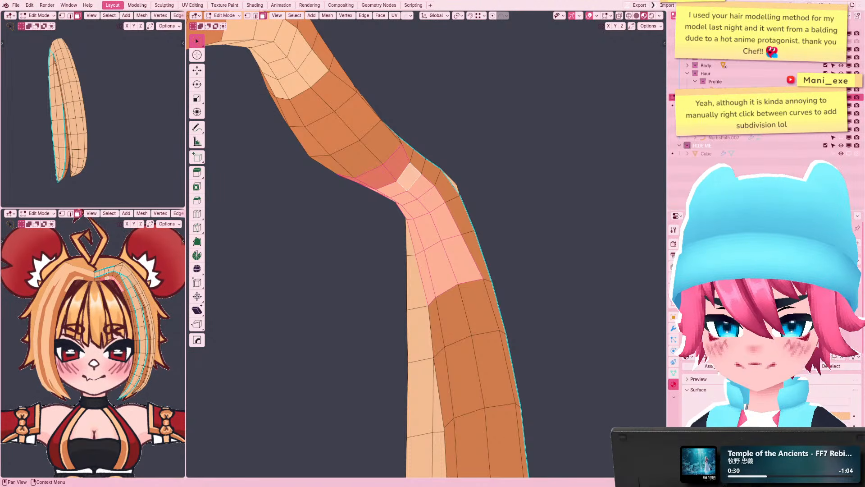
pyautogui.click(709, 363)
# Put the mirrored hair mesh into Sculpt Mode in the front view against the reference
pyautogui.scroll(-7, 464, 252)
pyautogui.moveTo(464, 252); pyautogui.dragTo(473, 322, button='middle')
pyautogui.press('Tab')
pyautogui.moveTo(451, 283); pyautogui.dragTo(440, 263, button='middle')
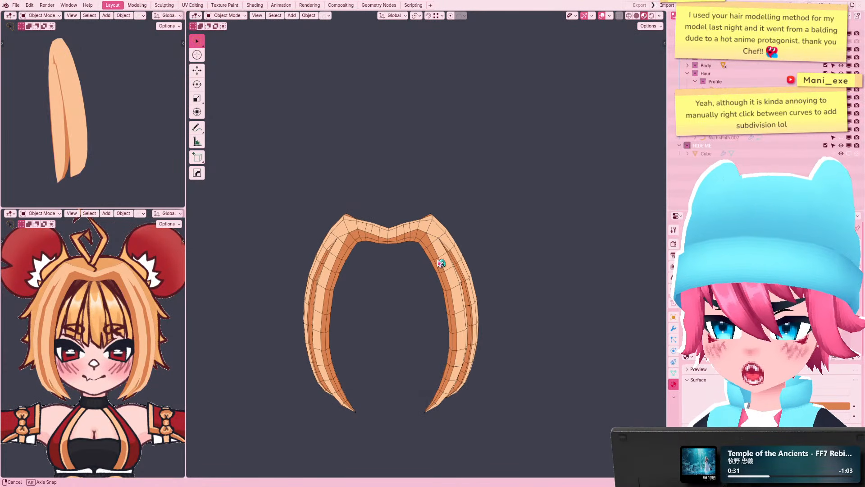
pyautogui.press('KP_1')
pyautogui.scroll(5, 438, 258)
pyautogui.keyDown('shift'); pyautogui.moveTo(418, 231); pyautogui.dragTo(461, 276, button='middle'); pyautogui.keyUp('shift')
pyautogui.click(462, 269)
pyautogui.press('Tab')
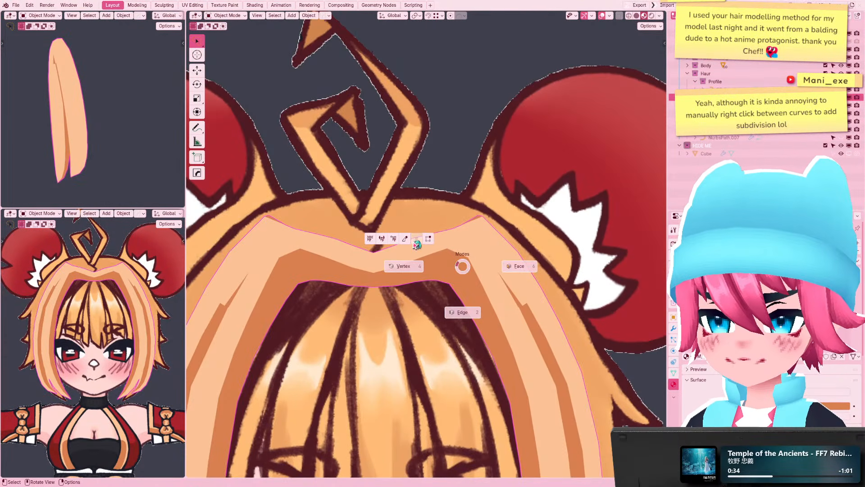
pyautogui.click(407, 240)
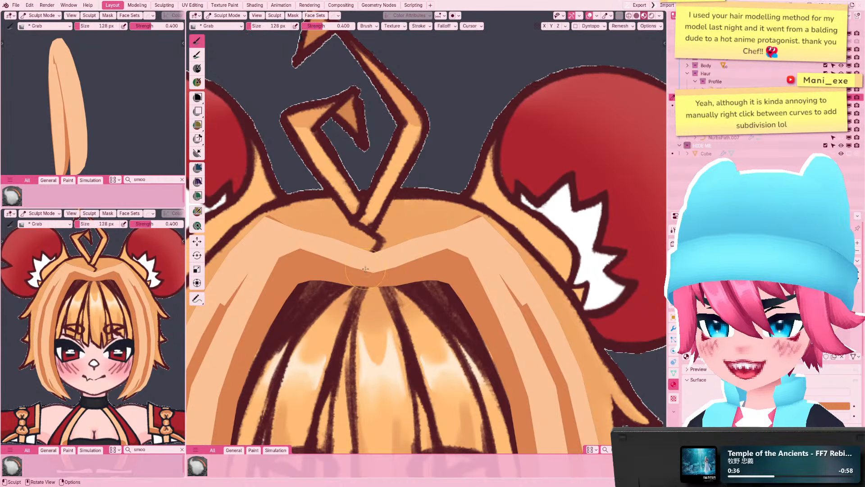
# Show the mesh wireframe and pull the top band's edges into a smoother curve with the Grab brush at 250, 324 and 84 px
pyautogui.press('f')
pyautogui.click(426, 282)
pyautogui.hotkey('shift', 'alt', 'z')
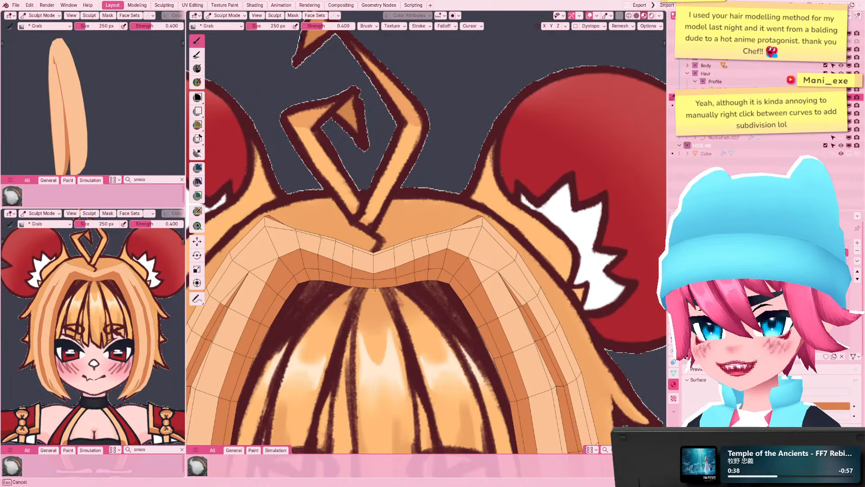
pyautogui.click(406, 272)
pyautogui.press('f')
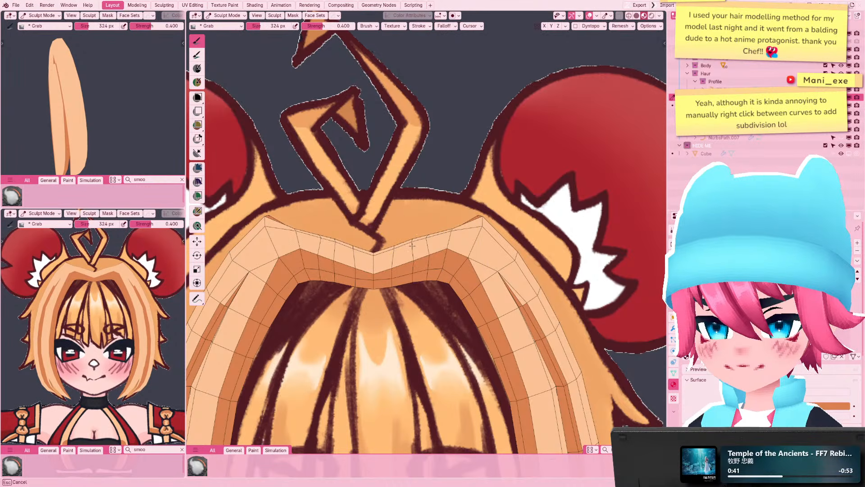
pyautogui.click(444, 234)
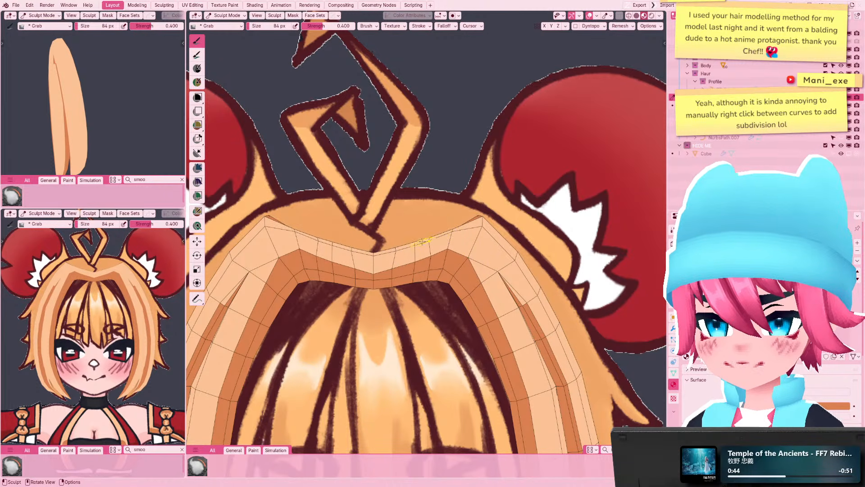
pyautogui.moveTo(393, 252); pyautogui.dragTo(394, 251)
pyautogui.press('f')
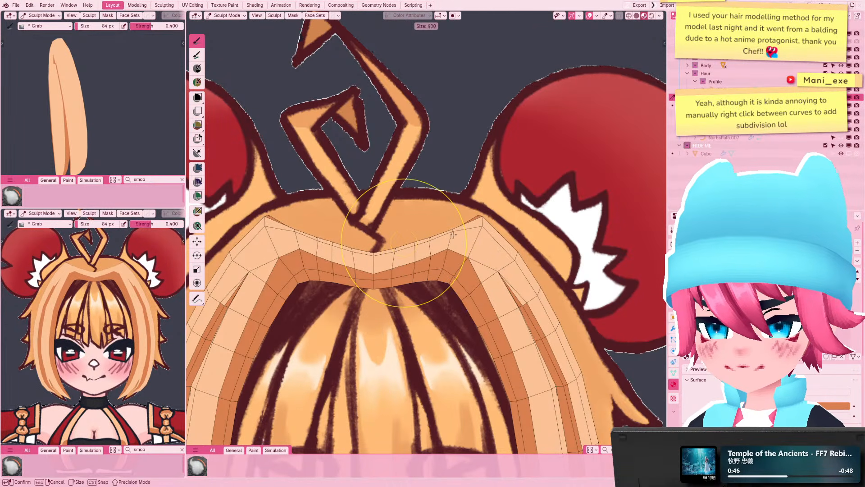
# Reshape the upper edge and inner corner of the front hair band with the Grab brush at 152 px and 94 px
pyautogui.click(440, 253)
pyautogui.moveTo(476, 221); pyautogui.dragTo(472, 220)
pyautogui.press('f')
pyautogui.click(425, 249)
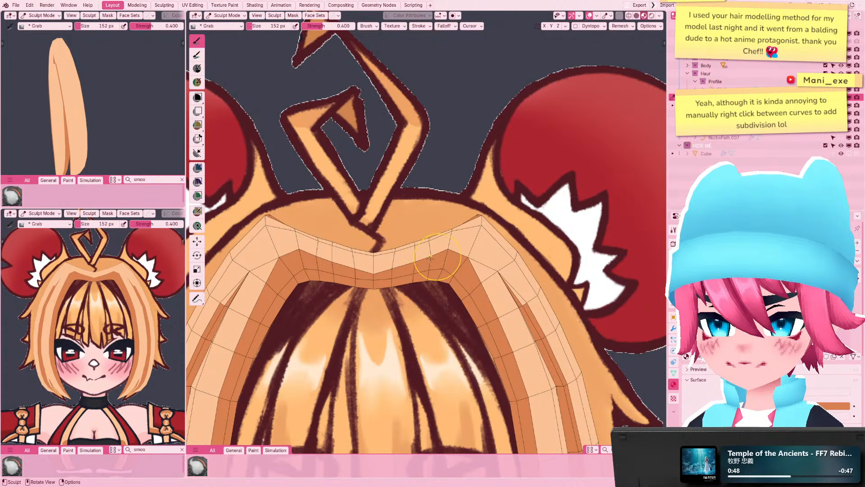
pyautogui.press('f')
pyautogui.moveTo(452, 292); pyautogui.dragTo(453, 275)
pyautogui.click(443, 272)
# Switch to face editing and delete the face at the upper end of the split between the two side strands
pyautogui.hotkey('ctrl', 'Tab')
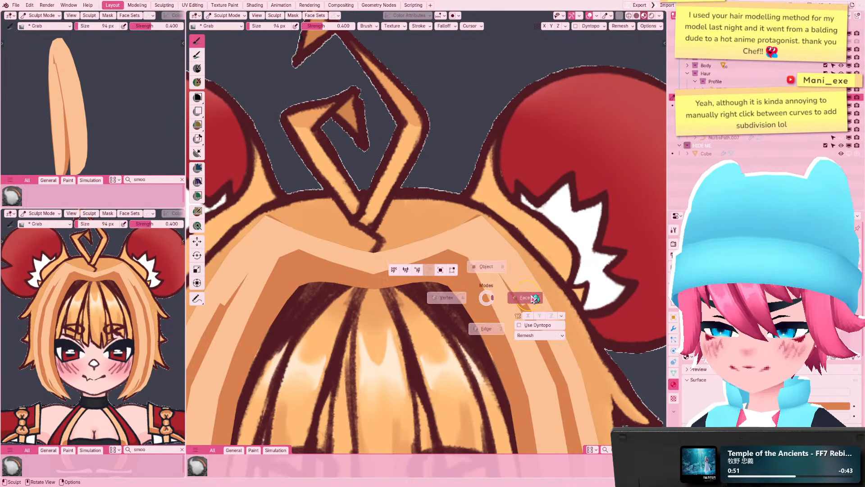
pyautogui.click(525, 299)
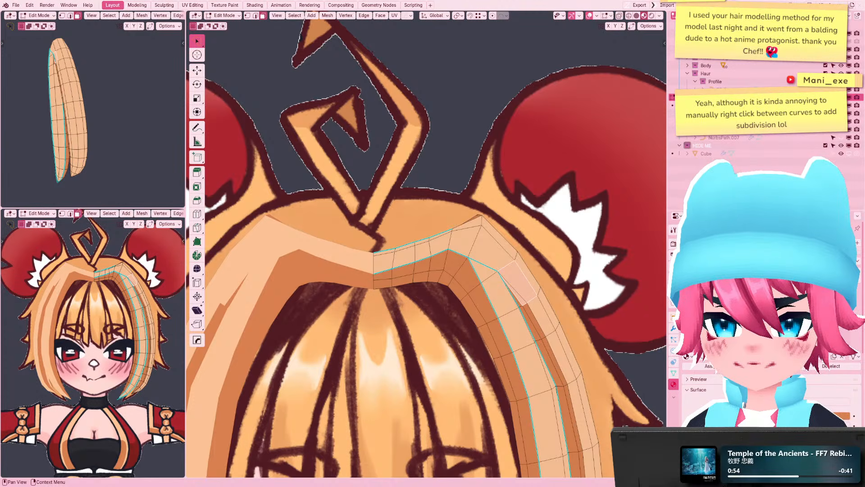
pyautogui.press('x')
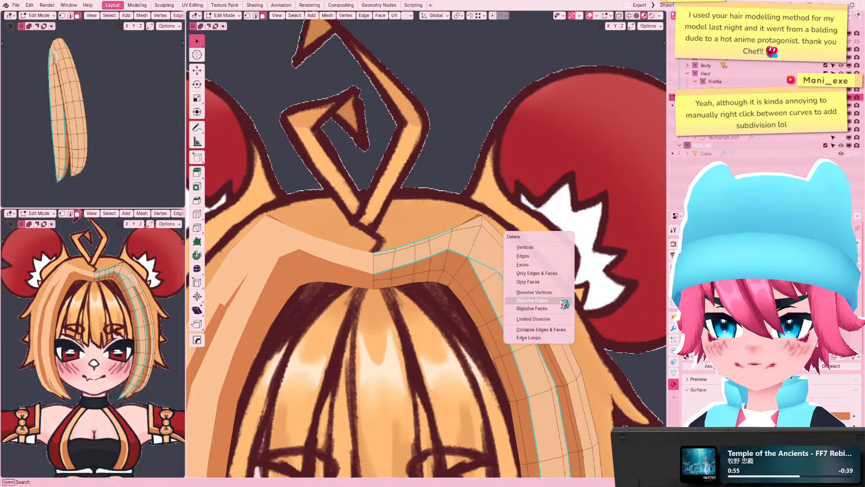
pyautogui.click(565, 266)
pyautogui.keyDown('shift'); pyautogui.moveTo(531, 314); pyautogui.dragTo(424, 301, button='middle'); pyautogui.keyUp('shift')
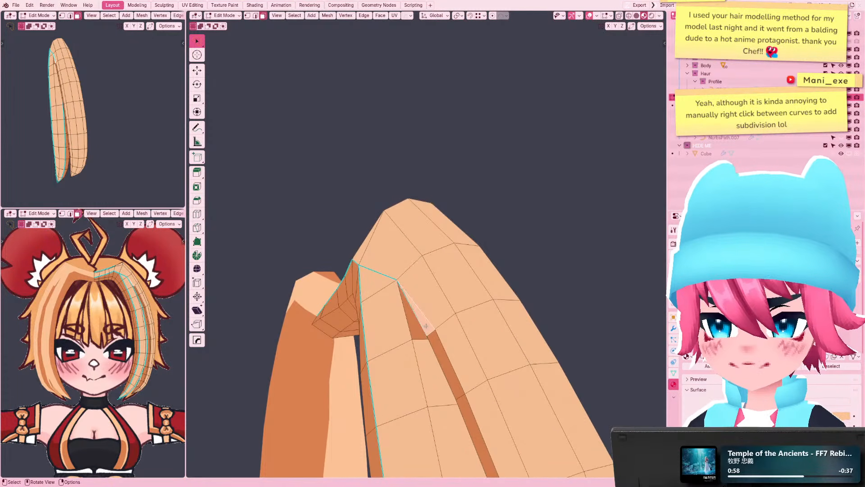
# Assign the darker orange material to the triangular face at the start of the split between the side strands
pyautogui.click(709, 368)
pyautogui.scroll(-4, 419, 314)
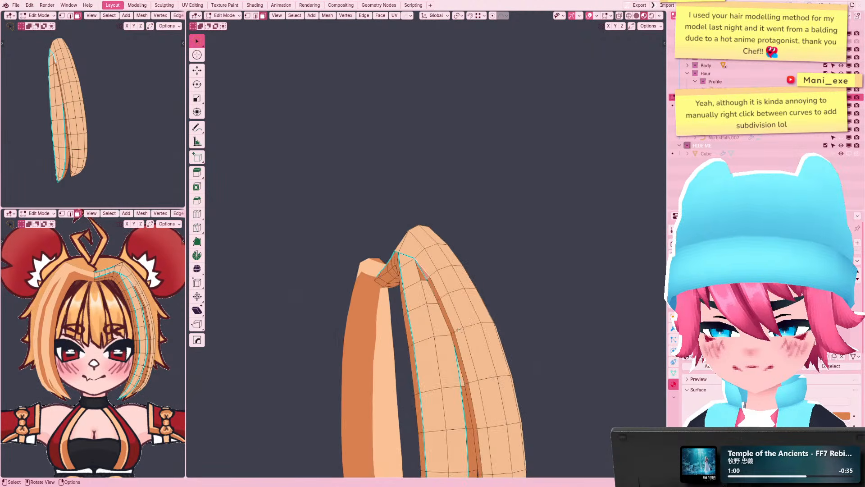
pyautogui.scroll(3, 417, 314)
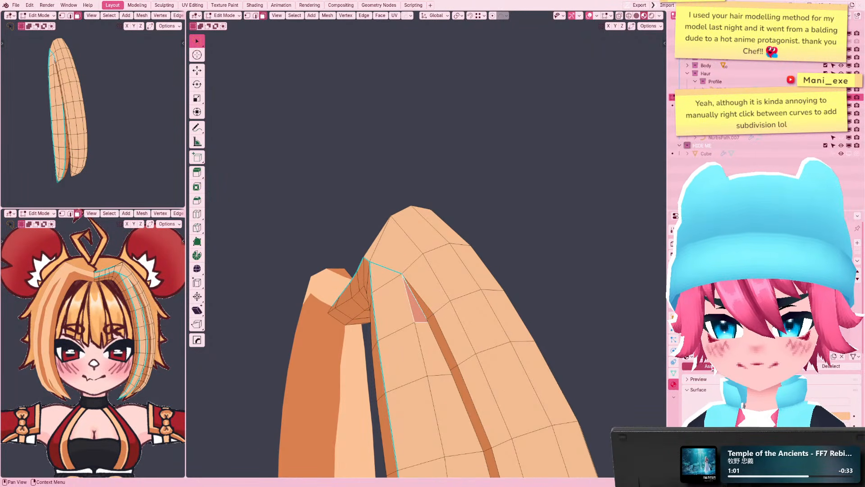
pyautogui.moveTo(419, 315); pyautogui.dragTo(476, 341, button='middle')
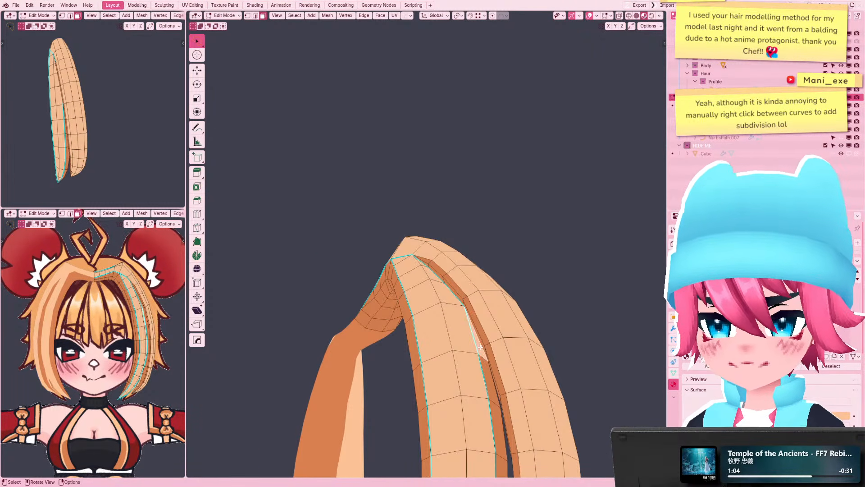
pyautogui.scroll(-5, 517, 380)
# Adjust the vertices along the inner edge of the outer side strand to widen its dark strip up towards the split
pyautogui.press('Tab')
pyautogui.moveTo(518, 380); pyautogui.dragTo(475, 353, button='middle')
pyautogui.click(455, 387)
pyautogui.press('Tab')
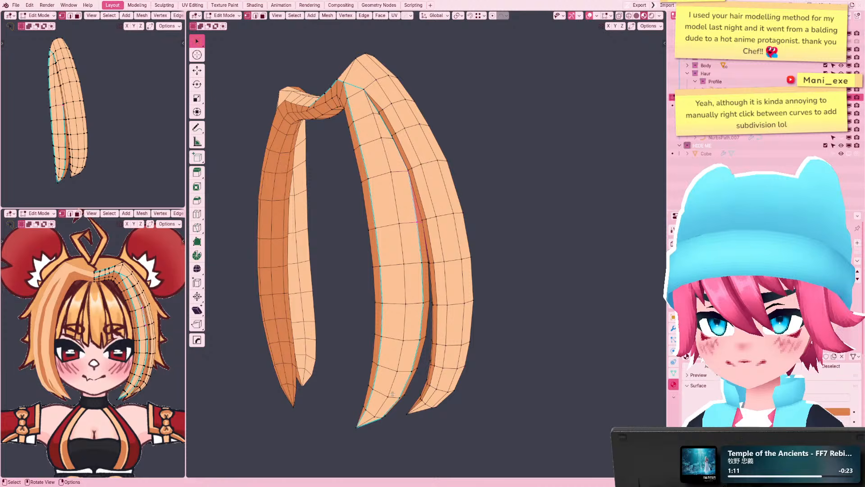
pyautogui.rightClick(424, 404)
pyautogui.click(433, 389)
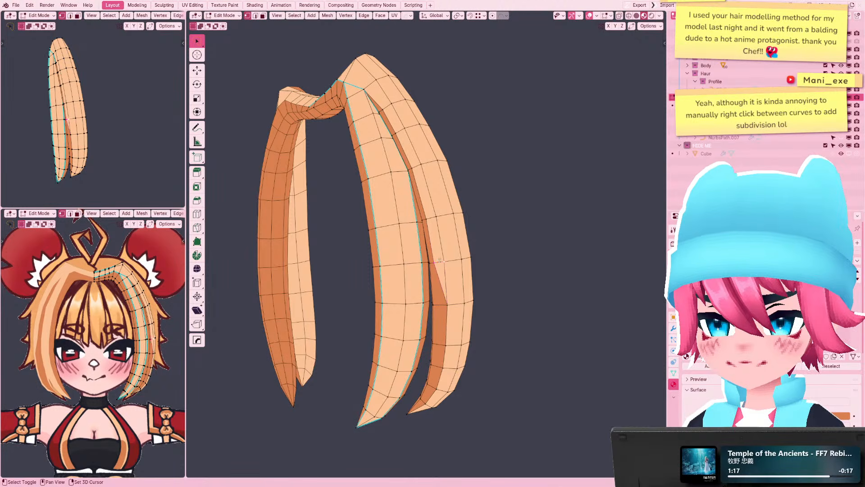
pyautogui.moveTo(439, 261); pyautogui.dragTo(436, 224)
pyautogui.moveTo(421, 191); pyautogui.dragTo(413, 169)
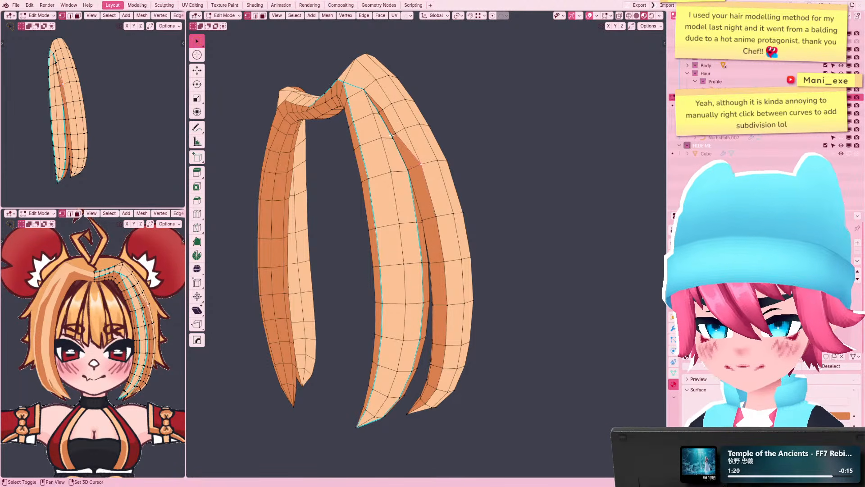
# Try to edge-slide the complete edge loop bordering the dark strip of the outer side strand
pyautogui.keyDown('alt'); pyautogui.click(421, 164); pyautogui.keyUp('alt')
pyautogui.moveTo(415, 140); pyautogui.dragTo(282, 128, button='middle')
pyautogui.keyDown('ctrl'); pyautogui.click(330, 191); pyautogui.keyUp('ctrl')
pyautogui.press('g')
pyautogui.press('g')
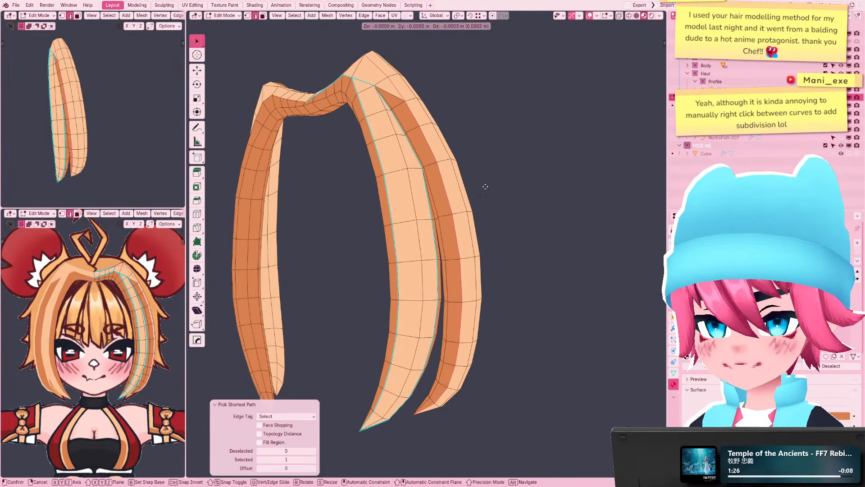
pyautogui.rightClick(464, 205)
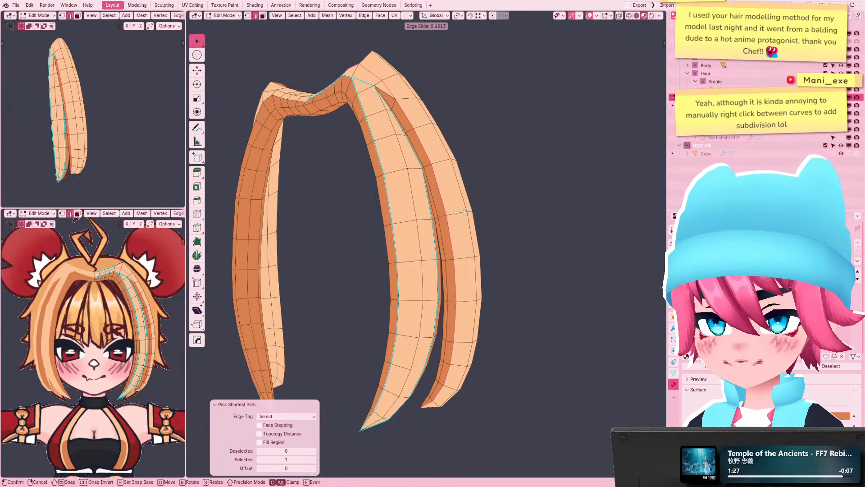
pyautogui.press('Tab')
pyautogui.moveTo(462, 212)
pyautogui.mouseDown(button='middle')
pyautogui.moveTo(445, 167)
pyautogui.moveTo(450, 222)
pyautogui.mouseUp(button='middle')
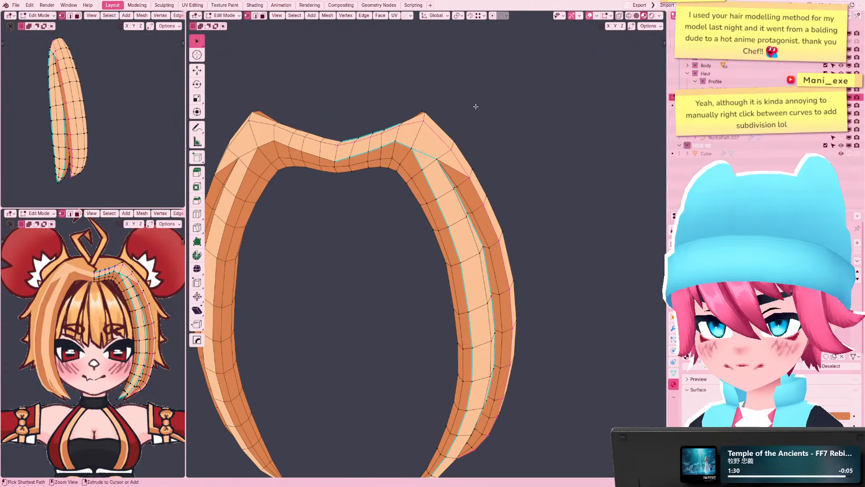
# Limit the selection to the middle part of the outer strand's strip edge and slide it along the surface
pyautogui.moveTo(454, 82)
pyautogui.keyDown('ctrl'); pyautogui.mouseDown(button='right')
pyautogui.moveTo(402, 198)
pyautogui.moveTo(488, 189)
pyautogui.mouseUp(button='right'); pyautogui.keyUp('ctrl')
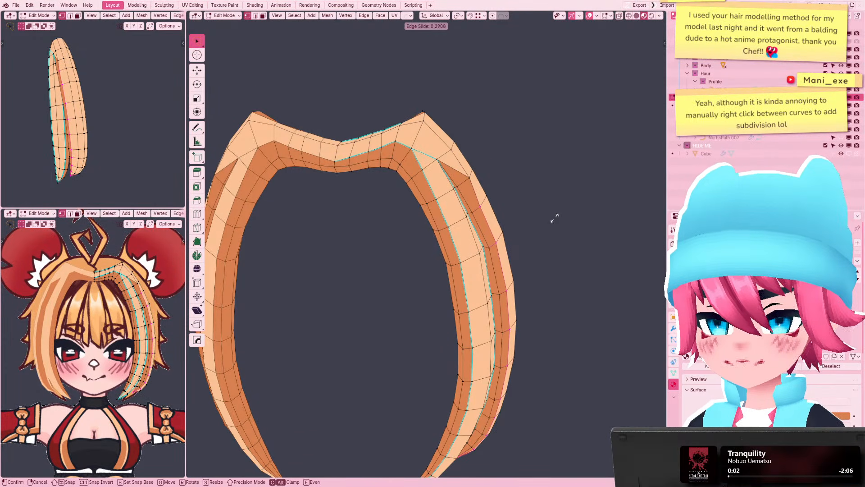
pyautogui.keyDown('shift'); pyautogui.moveTo(554, 222); pyautogui.dragTo(500, 73, button='middle'); pyautogui.keyUp('shift')
pyautogui.keyDown('ctrl'); pyautogui.keyDown('shift'); pyautogui.moveTo(419, 300); pyautogui.dragTo(390, 338, button='right'); pyautogui.keyUp('shift'); pyautogui.keyUp('ctrl')
pyautogui.moveTo(532, 266); pyautogui.dragTo(457, 273, button='middle')
pyautogui.scroll(3, 525, 286)
pyautogui.press('g')
pyautogui.press('g')
pyautogui.click(517, 284)
pyautogui.moveTo(518, 284); pyautogui.dragTo(500, 270, button='middle')
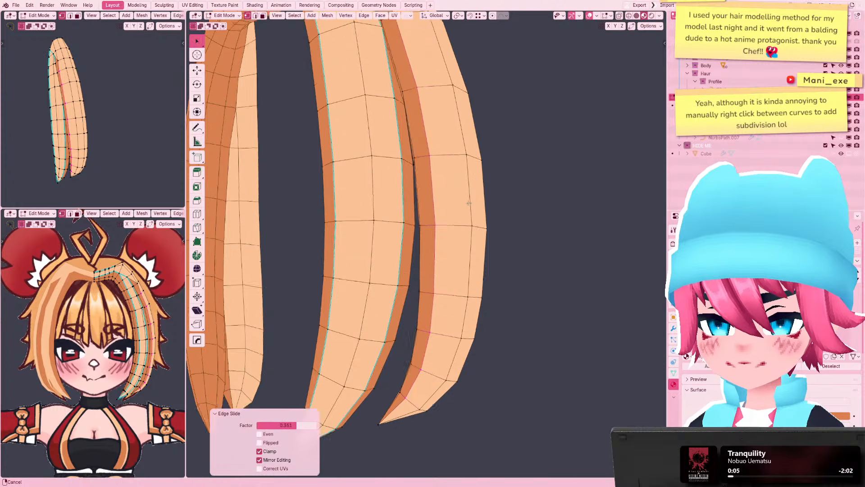
# Slide the vertex near the upper end of the dark strip along its edge to refine the gap's outline
pyautogui.keyDown('shift'); pyautogui.moveTo(460, 90); pyautogui.dragTo(451, 316, button='middle'); pyautogui.keyUp('shift')
pyautogui.moveTo(451, 226); pyautogui.dragTo(472, 259, button='middle')
pyautogui.click(413, 184)
pyautogui.press('g')
pyautogui.press('g')
pyautogui.click(417, 156)
# Select the middle edge path across the front hair band and edge-slide it by about 0.21
pyautogui.click(423, 208)
pyautogui.keyDown('shift'); pyautogui.moveTo(302, 155); pyautogui.dragTo(396, 178, button='middle'); pyautogui.keyUp('shift')
pyautogui.moveTo(396, 178); pyautogui.dragTo(390, 228, button='middle')
pyautogui.keyDown('ctrl'); pyautogui.click(378, 232); pyautogui.keyUp('ctrl')
pyautogui.press('g')
pyautogui.press('g')
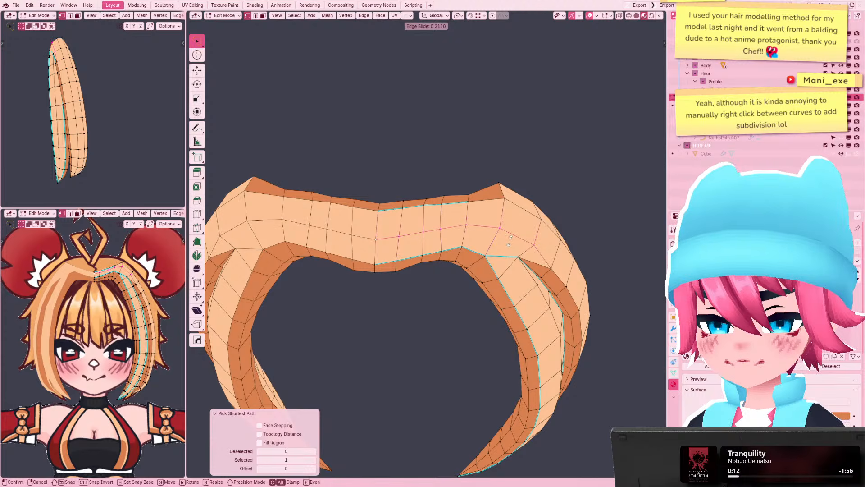
pyautogui.click(508, 241)
# Move the vertex at the top of the strand split along the Y axis, and vertex-slide it by about 0.21
pyautogui.moveTo(508, 241); pyautogui.dragTo(474, 223, button='middle')
pyautogui.click(469, 237)
pyautogui.press('g')
pyautogui.press('y')
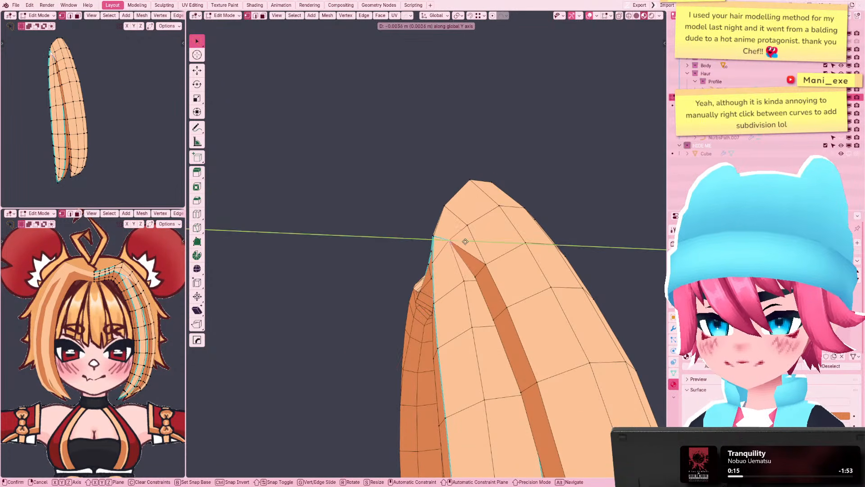
pyautogui.click(468, 244)
pyautogui.press('g')
pyautogui.press('g')
pyautogui.click(473, 253)
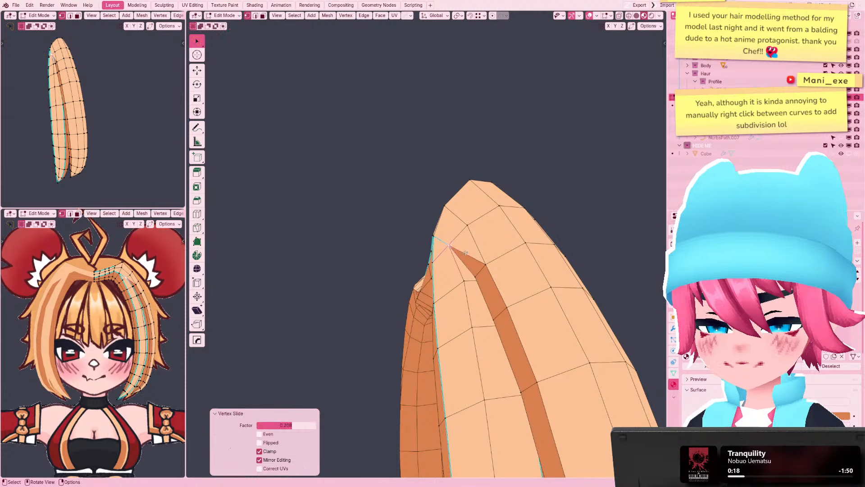
# In side view, move the second vertex down the split's outer edge about -0.0013 m along the Y axis
pyautogui.scroll(-5, 495, 266)
pyautogui.press('Tab')
pyautogui.scroll(-5, 516, 260)
pyautogui.press('KP_3')
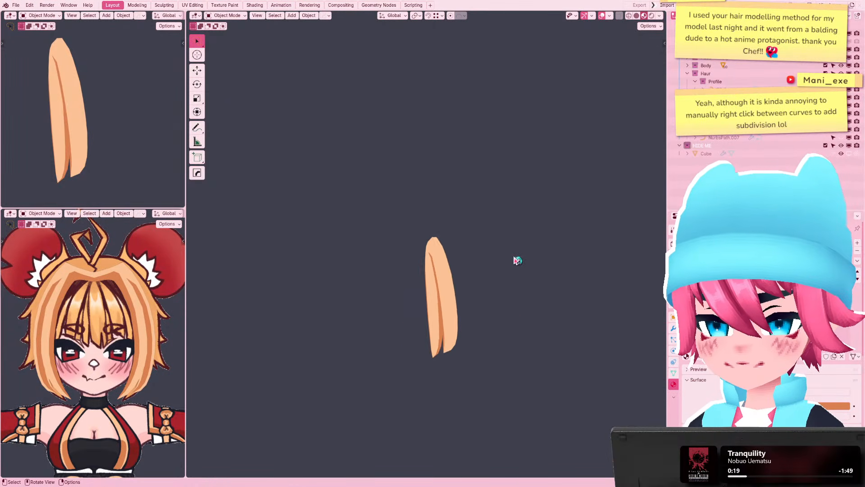
pyautogui.scroll(9, 496, 297)
pyautogui.press('Tab')
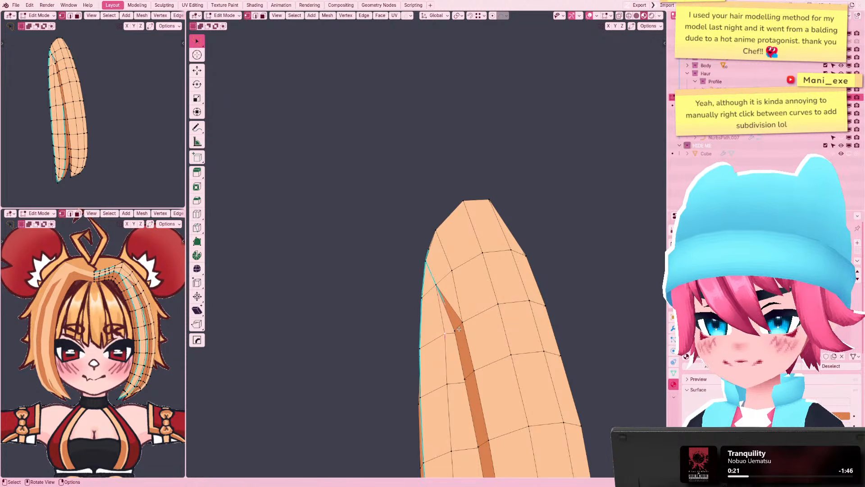
pyautogui.click(458, 328)
pyautogui.press('g')
pyautogui.press('z')
pyautogui.press('y')
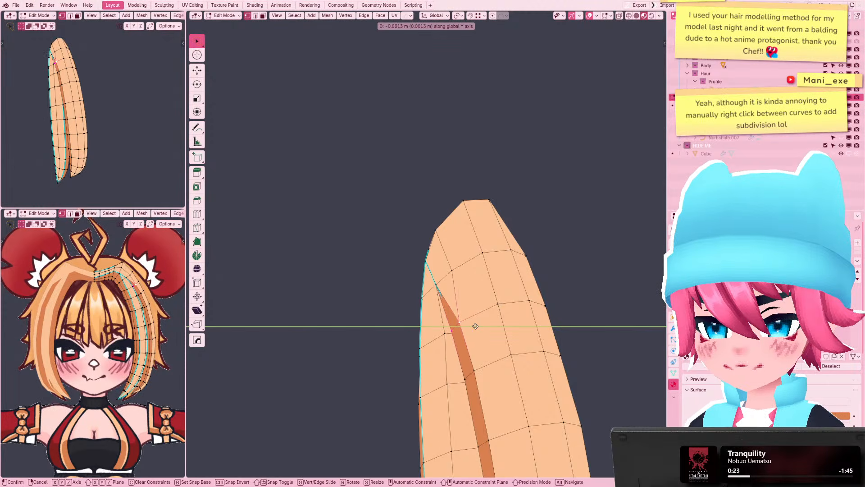
pyautogui.click(476, 326)
# Examine the hair piece against the character reference in front view, from the full figure to the front band
pyautogui.scroll(-6, 495, 365)
pyautogui.press('Tab')
pyautogui.scroll(-5, 511, 289)
pyautogui.click(511, 274)
pyautogui.keyDown('shift'); pyautogui.moveTo(465, 302); pyautogui.dragTo(455, 258, button='middle'); pyautogui.keyUp('shift')
pyautogui.moveTo(455, 257); pyautogui.dragTo(512, 259, button='middle')
pyautogui.press('KP_1')
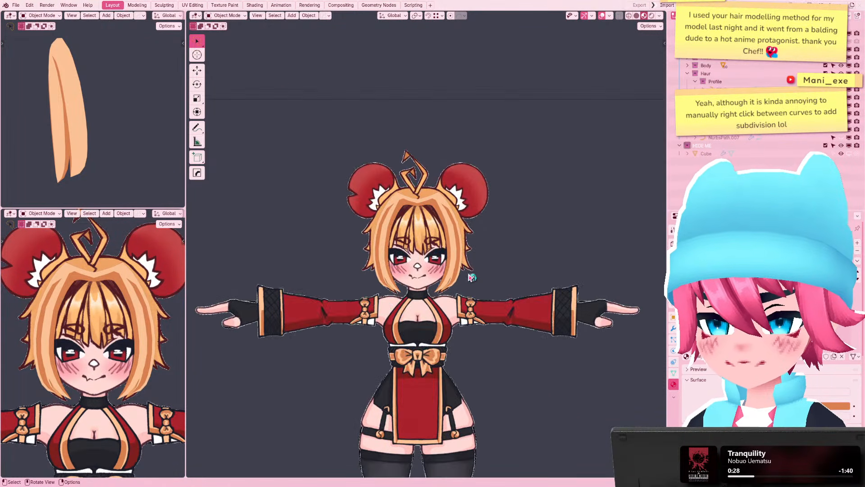
pyautogui.scroll(7, 464, 239)
pyautogui.scroll(-1, 519, 174)
pyautogui.click(496, 247)
pyautogui.keyDown('shift'); pyautogui.moveTo(520, 174); pyautogui.dragTo(430, 182, button='middle'); pyautogui.keyUp('shift')
pyautogui.scroll(4, 483, 230)
# Merge the middle-row vertices of the front hair band into its lower edge using the At Last option
pyautogui.press('Tab')
pyautogui.hotkey('shift', 'v')
pyautogui.click(486, 202)
pyautogui.press('KP_1')
pyautogui.rightClick(404, 187)
pyautogui.click(407, 195)
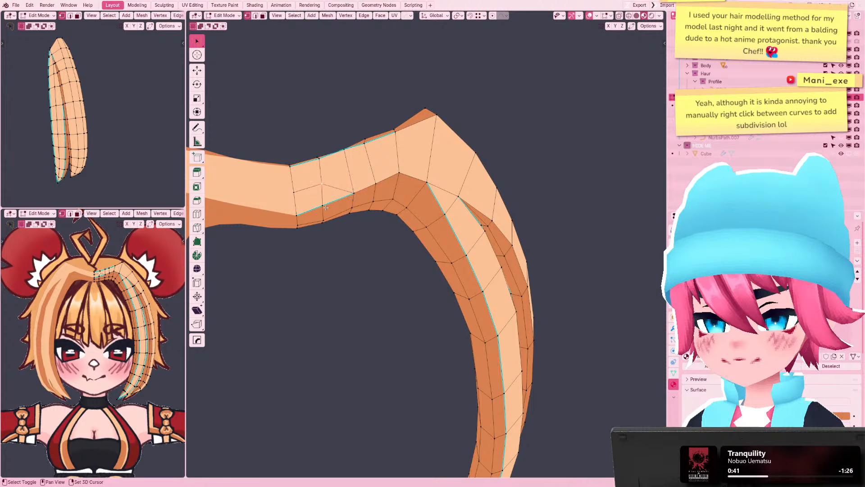
pyautogui.keyDown('shift'); pyautogui.click(298, 217); pyautogui.keyUp('shift')
pyautogui.press('m')
pyautogui.click(303, 219)
# Inspect the complete mirrored hair mesh from the side and against the front reference
pyautogui.scroll(-7, 508, 236)
pyautogui.moveTo(507, 236); pyautogui.dragTo(384, 218, button='middle')
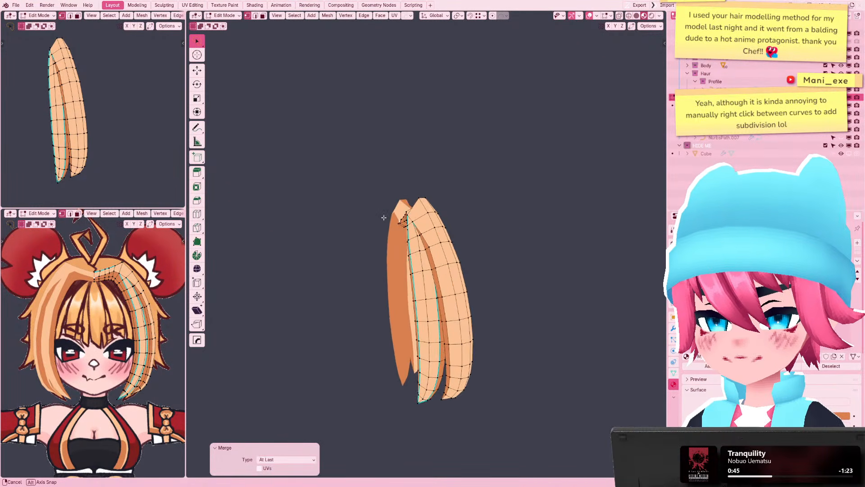
pyautogui.press('Tab')
pyautogui.moveTo(464, 172); pyautogui.dragTo(499, 288, button='middle')
pyautogui.moveTo(458, 250); pyautogui.dragTo(514, 279, button='middle')
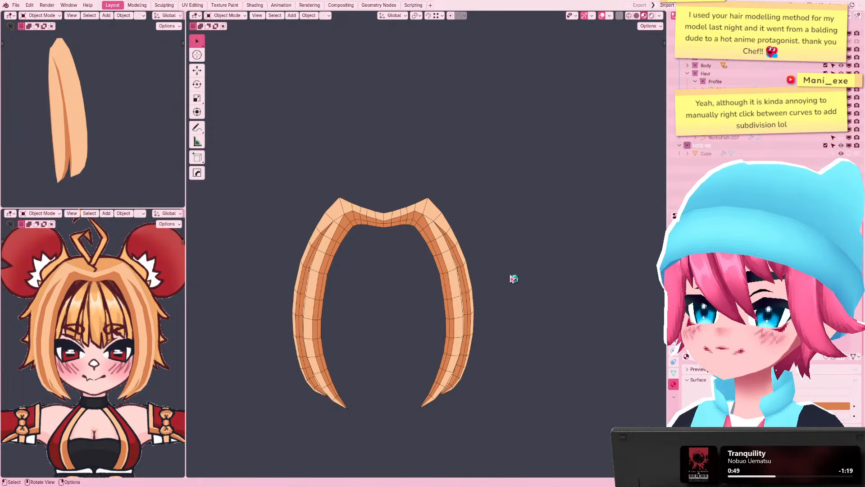
pyautogui.press('KP_1')
pyautogui.scroll(5, 432, 235)
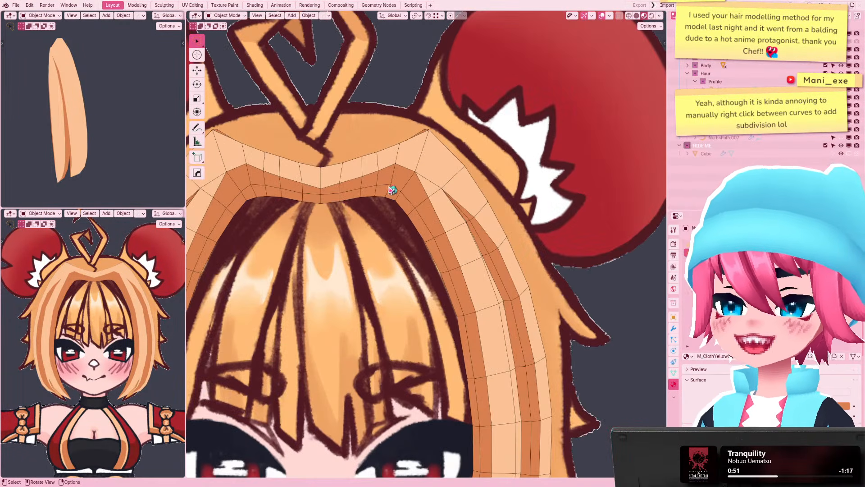
# Dissolve two vertical edge loops crossing the front hair band between its centre and the corner
pyautogui.press('Tab')
pyautogui.keyDown('shift'); pyautogui.moveTo(392, 190); pyautogui.dragTo(455, 226, button='middle'); pyautogui.keyUp('shift')
pyautogui.scroll(3, 440, 205)
pyautogui.keyDown('alt'); pyautogui.click(439, 203); pyautogui.keyUp('alt')
pyautogui.press('x')
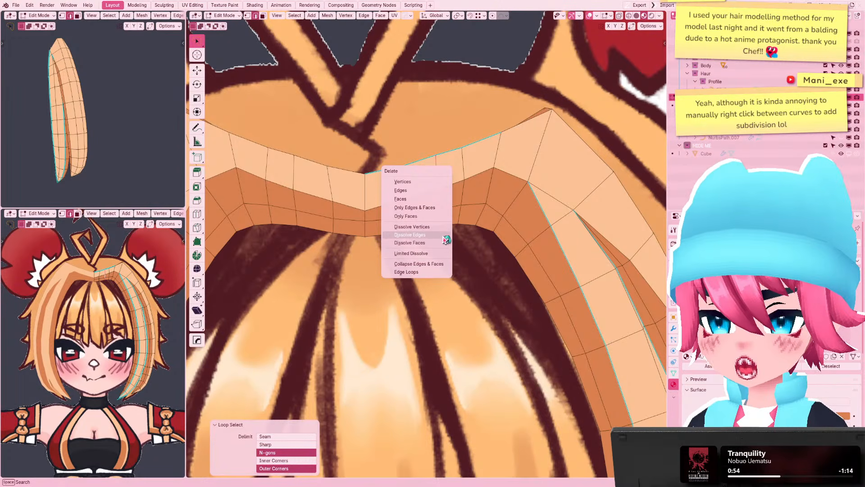
pyautogui.click(410, 235)
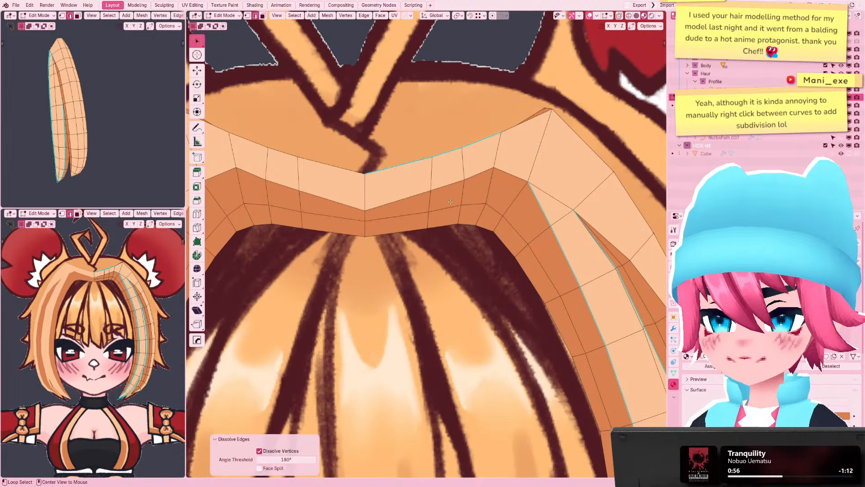
pyautogui.keyDown('alt'); pyautogui.click(464, 199); pyautogui.keyUp('alt')
pyautogui.press('x')
pyautogui.click(464, 199)
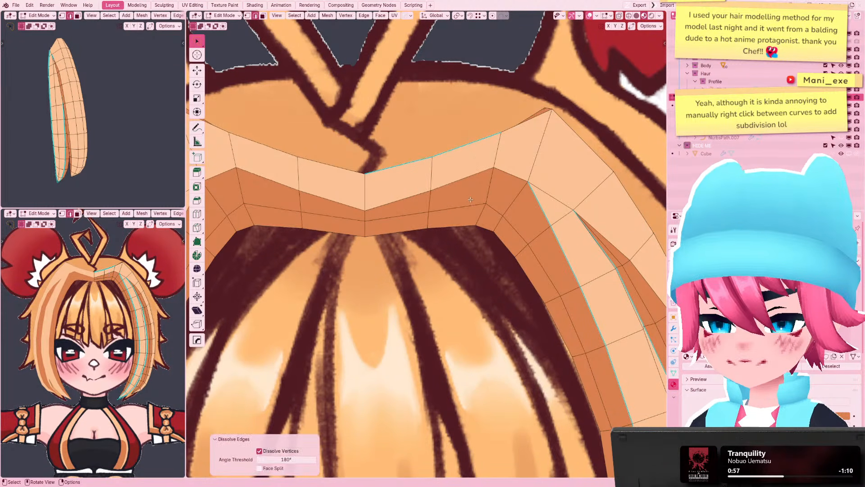
# In wireframe display, move the band's lower vertices near the inner corner outward and vertex-slide the neighbouring ones above them
pyautogui.press('1')
pyautogui.hotkey('shift', 'z')
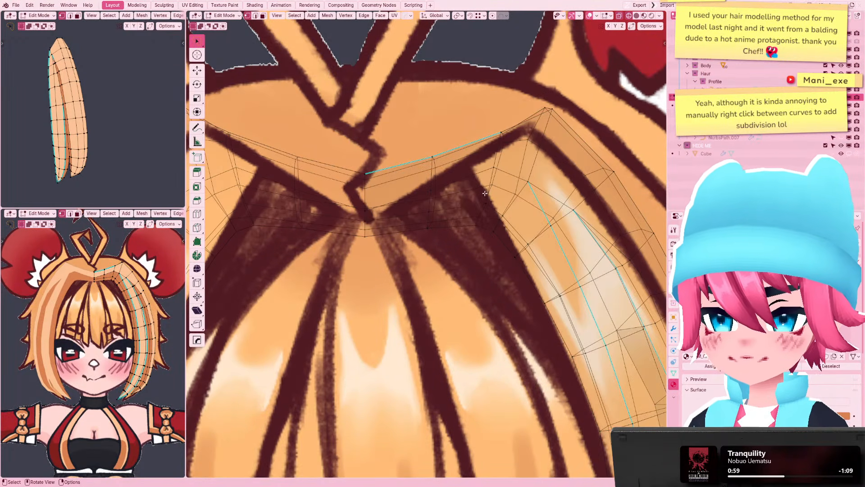
pyautogui.moveTo(492, 194); pyautogui.dragTo(461, 225)
pyautogui.press('g')
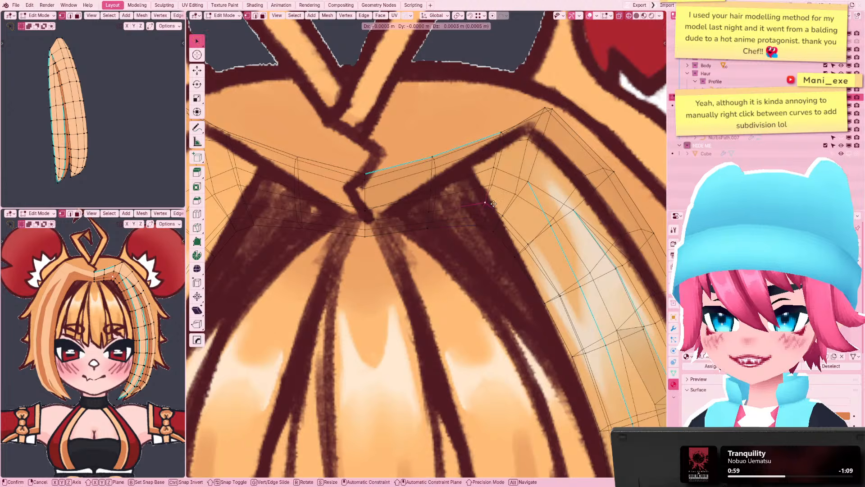
pyautogui.click(493, 203)
pyautogui.click(506, 188)
pyautogui.hotkey('shift', 'v')
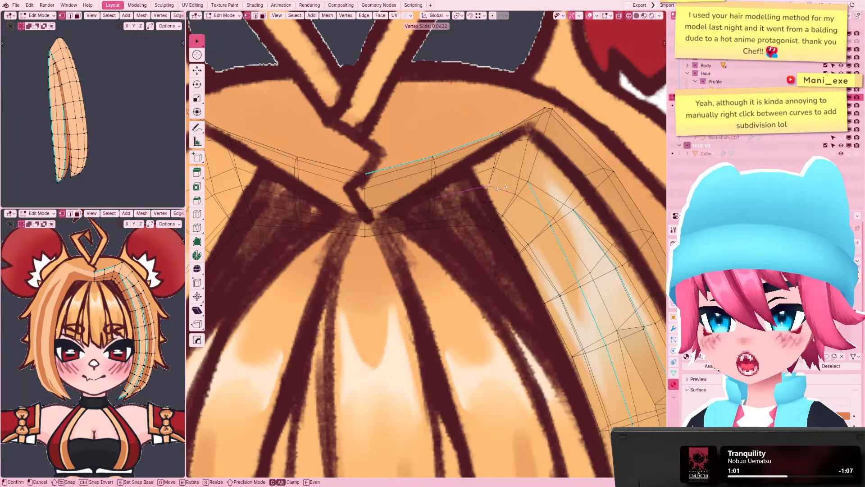
pyautogui.click(500, 188)
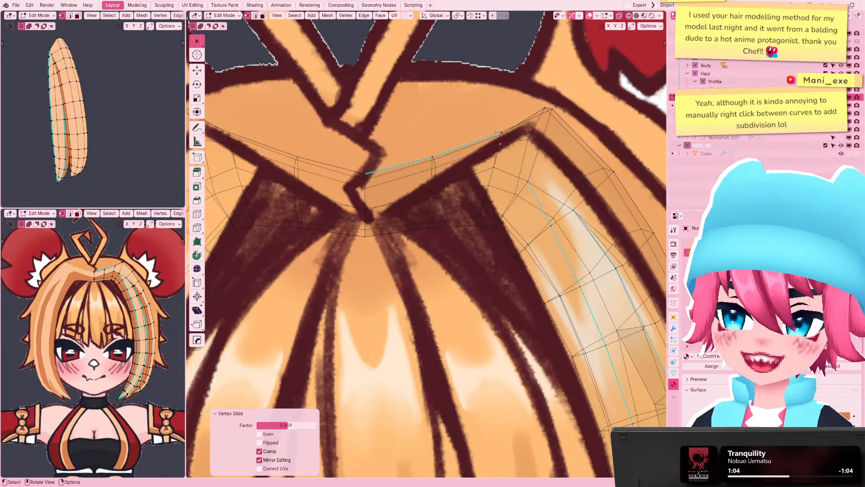
# Reposition the band's upper-edge vertices, return to solid display, and move the peak vertex about 0.0028 m in X and -0.0006 m in Z
pyautogui.press('g')
pyautogui.click(509, 132)
pyautogui.hotkey('shift', 'z')
pyautogui.keyDown('shift'); pyautogui.moveTo(548, 113); pyautogui.dragTo(511, 160, button='middle'); pyautogui.keyUp('shift')
pyautogui.click(511, 161)
pyautogui.press('g')
pyautogui.click(523, 162)
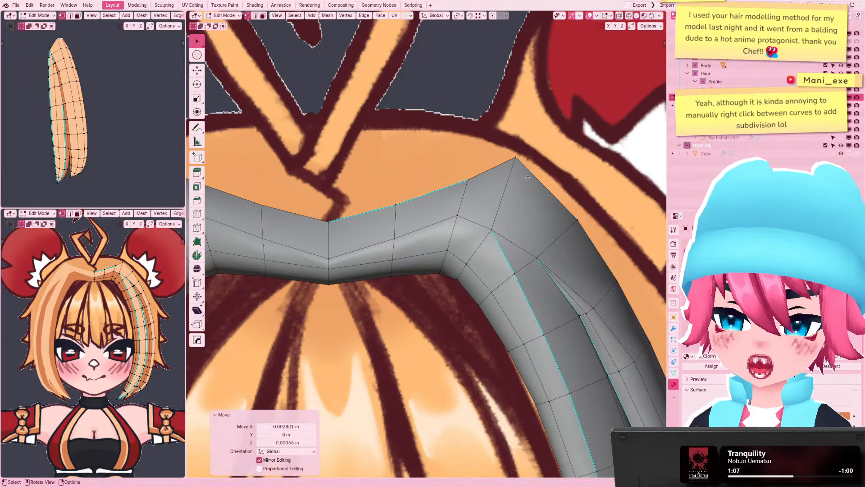
# Using wireframe display, slightly reposition the vertex at the top of the marked edge running down the side strand
pyautogui.click(500, 232)
pyautogui.hotkey('shift', 'z')
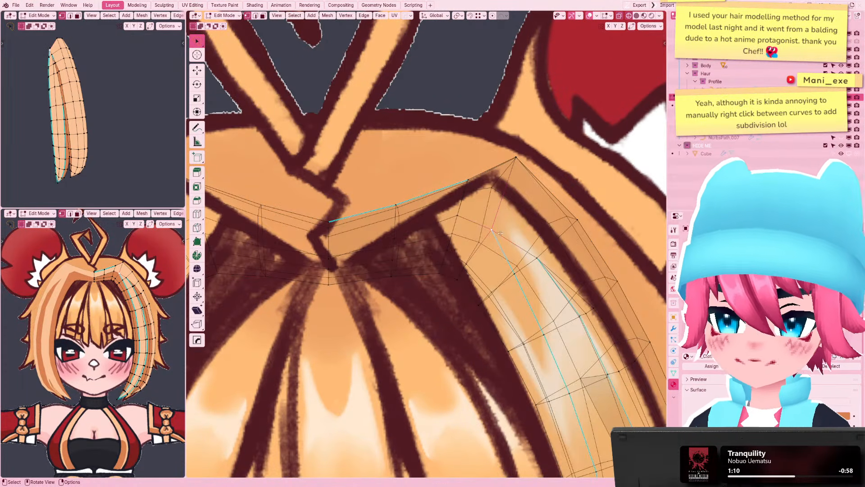
pyautogui.press('g')
pyautogui.click(494, 231)
pyautogui.hotkey('shift', 'z')
pyautogui.hotkey('shift', 'z')
# Adjust the vertices just beneath the band's peak, shifting one about 0.0009 m in X
pyautogui.click(501, 192)
pyautogui.press('g')
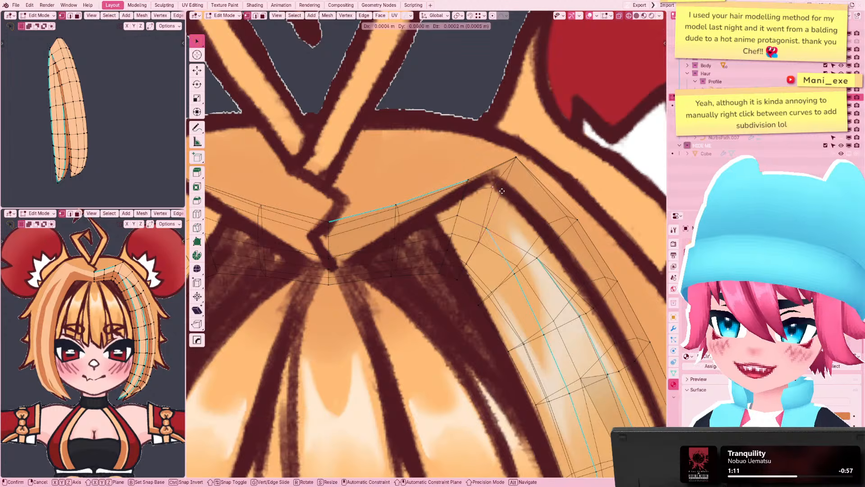
pyautogui.click(516, 186)
pyautogui.click(468, 191)
pyautogui.press('g')
pyautogui.click(468, 194)
# Return to solid display, leave Edit Mode and unhide all the hidden parts of the character
pyautogui.press('z')
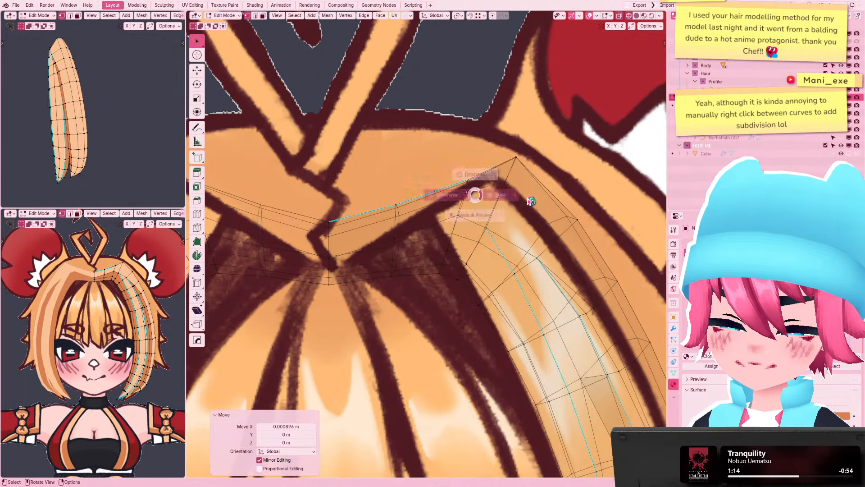
pyautogui.scroll(-6, 491, 182)
pyautogui.press('Tab')
pyautogui.scroll(-5, 504, 235)
pyautogui.hotkey('alt', 'h')
pyautogui.scroll(4, 518, 269)
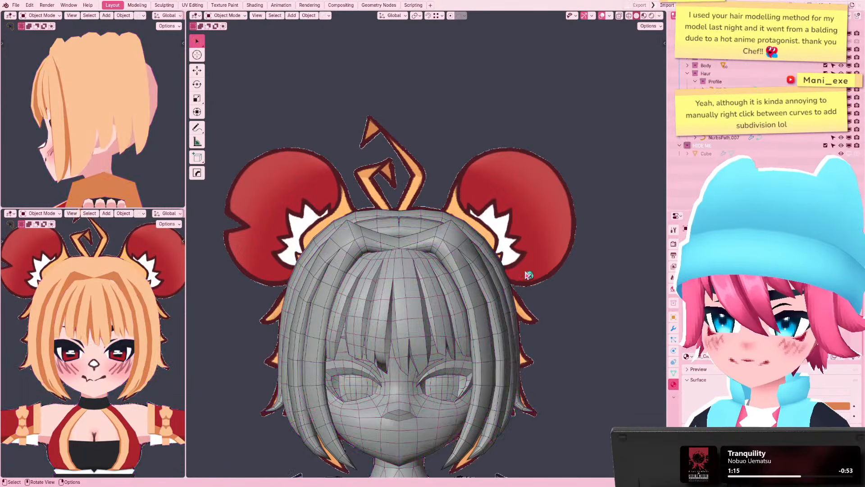
# Edit the front side strand in wireframe and move two inner-edge vertices, the second by about -0.0012 m in X and -0.0022 m in Z
pyautogui.scroll(5, 457, 272)
pyautogui.click(452, 273)
pyautogui.press('Tab')
pyautogui.scroll(4, 448, 275)
pyautogui.hotkey('shift', 'z')
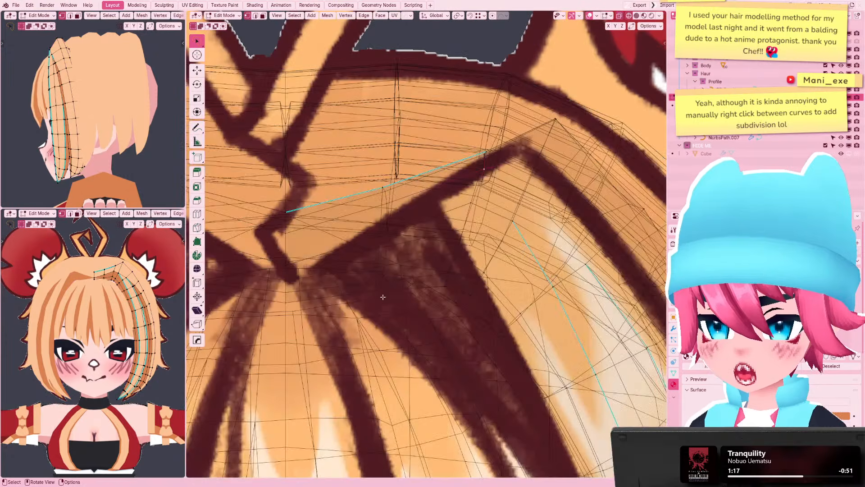
pyautogui.keyDown('ctrl'); pyautogui.moveTo(482, 280); pyautogui.dragTo(397, 305, button='right'); pyautogui.keyUp('ctrl')
pyautogui.press('g')
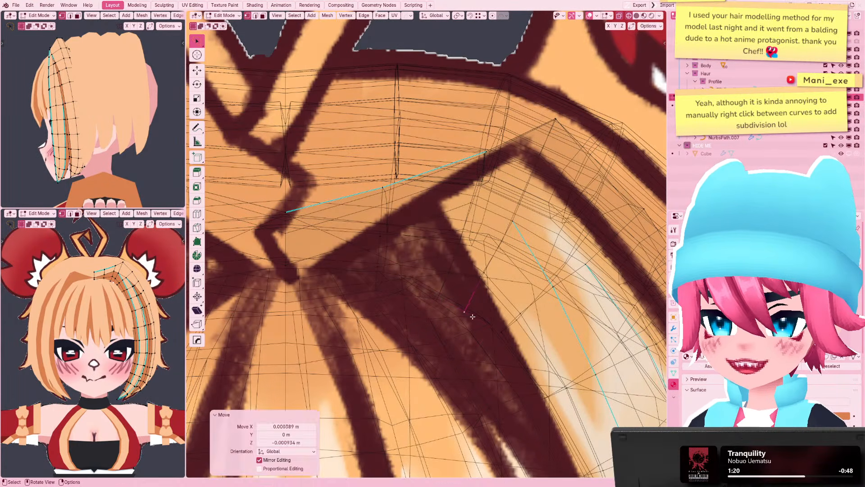
pyautogui.click(446, 306)
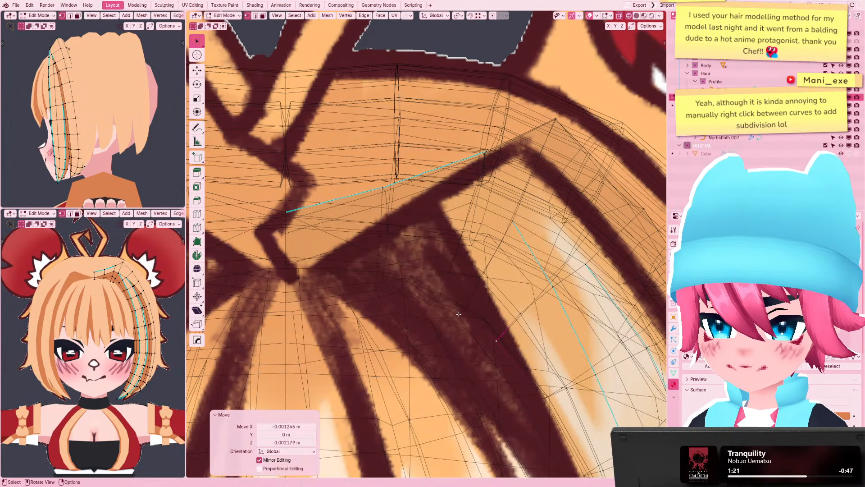
# Examine the whole hair in solid display outside Edit Mode, from an angled view and from the front
pyautogui.hotkey('shift', 'z')
pyautogui.scroll(-5, 458, 295)
pyautogui.press('Tab')
pyautogui.scroll(-4, 467, 274)
pyautogui.moveTo(469, 271)
pyautogui.mouseDown(button='middle')
pyautogui.moveTo(453, 275)
pyautogui.moveTo(464, 284)
pyautogui.mouseUp(button='middle')
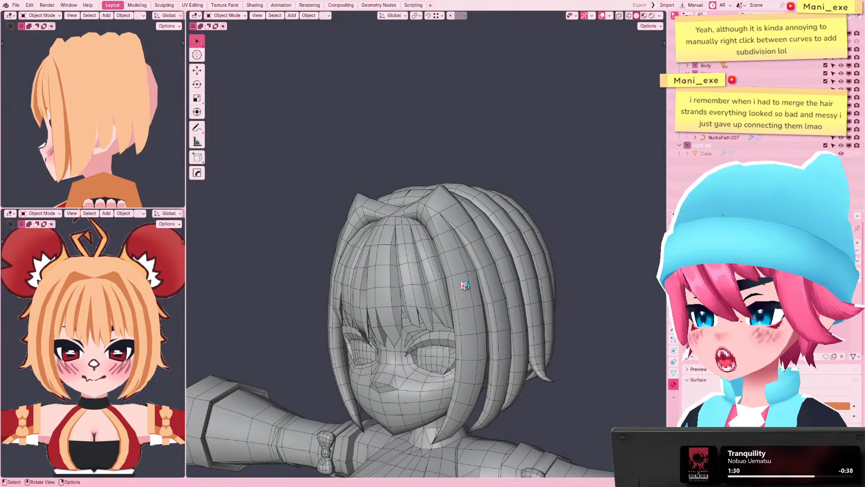
pyautogui.moveTo(447, 287); pyautogui.dragTo(489, 294, button='middle')
pyautogui.press('KP_1')
pyautogui.scroll(3, 511, 279)
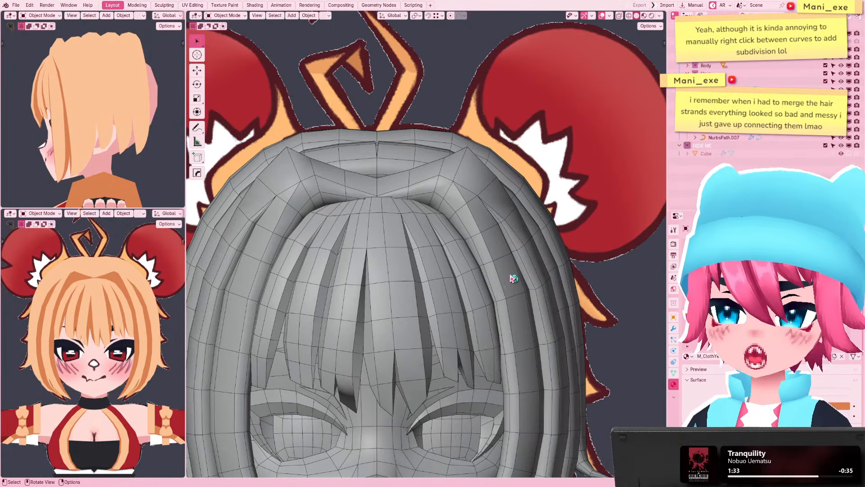
# Open the front side strand for editing and examine its inner edge beside the fringe in wireframe and coloured display
pyautogui.click(519, 284)
pyautogui.scroll(3, 502, 294)
pyautogui.press('Tab')
pyautogui.click(430, 299)
pyautogui.moveTo(508, 248)
pyautogui.keyDown('shift'); pyautogui.mouseDown(button='middle')
pyautogui.moveTo(486, 247)
pyautogui.moveTo(478, 265)
pyautogui.moveTo(491, 290)
pyautogui.mouseUp(button='middle'); pyautogui.keyUp('shift')
pyautogui.hotkey('shift', 'z')
pyautogui.keyDown('ctrl'); pyautogui.click(479, 255); pyautogui.keyUp('ctrl')
pyautogui.hotkey('shift', 'z')
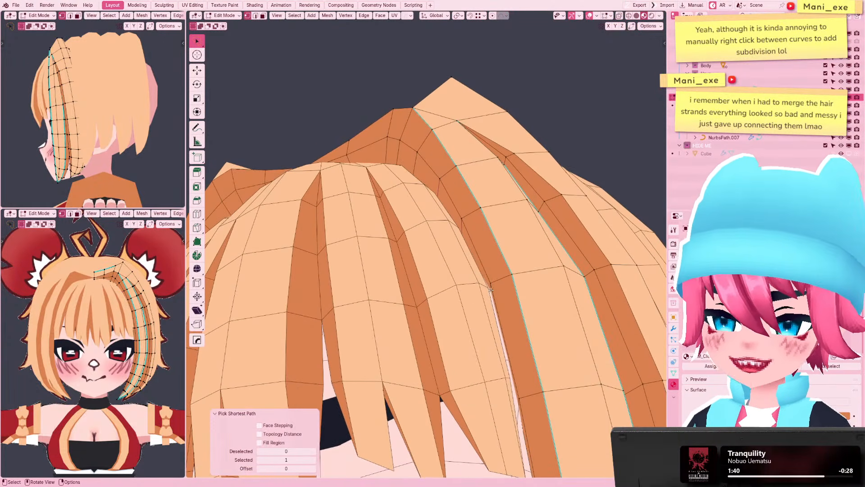
# Put the front side strand in Sculpt Mode and adjust the edge of its dark stripe with the Grab brush at 108 px
pyautogui.press('KP_1')
pyautogui.scroll(-4, 490, 289)
pyautogui.press('Tab')
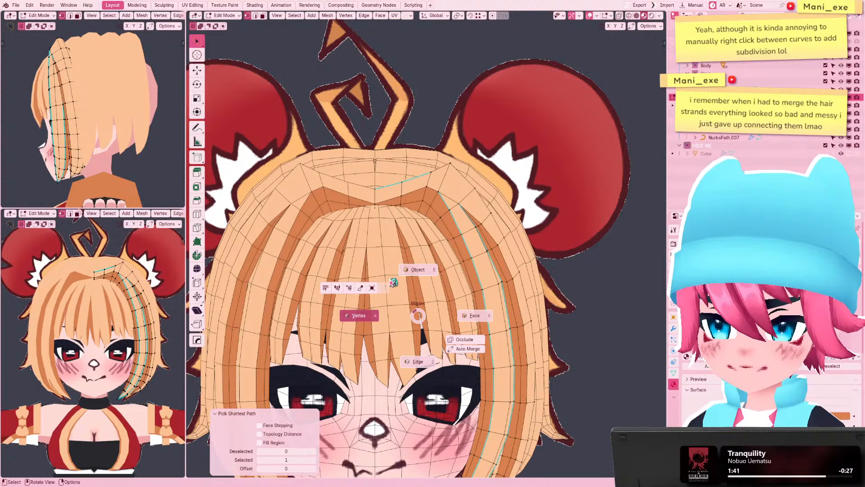
pyautogui.click(369, 289)
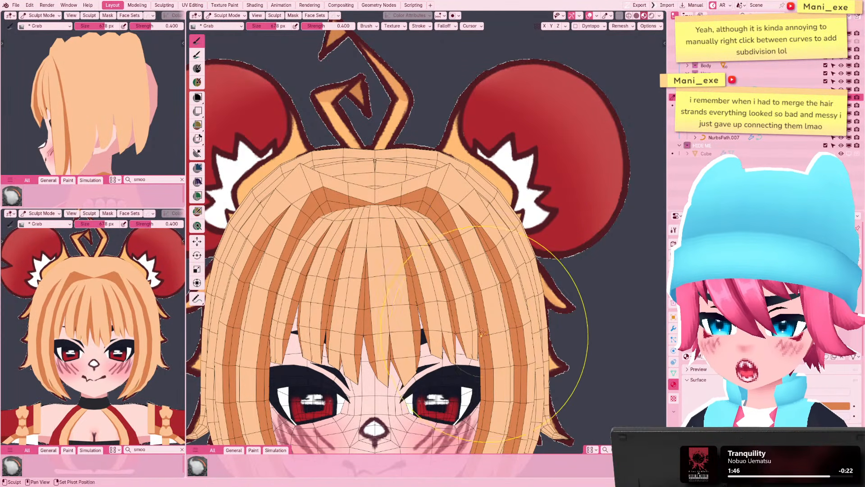
pyautogui.keyDown('shift'); pyautogui.moveTo(482, 334); pyautogui.dragTo(451, 263, button='middle'); pyautogui.keyUp('shift')
pyautogui.press('f')
pyautogui.click(518, 237)
pyautogui.scroll(5, 514, 216)
pyautogui.press('f')
pyautogui.click(507, 197)
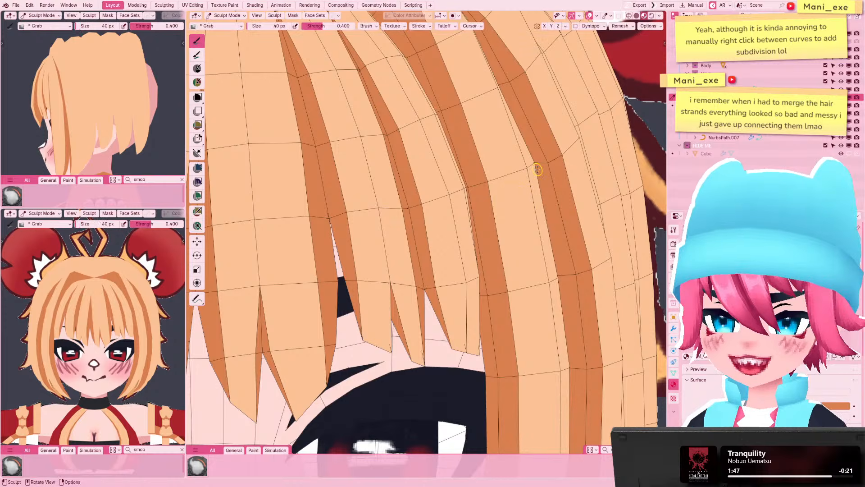
pyautogui.press('f')
pyautogui.click(546, 161)
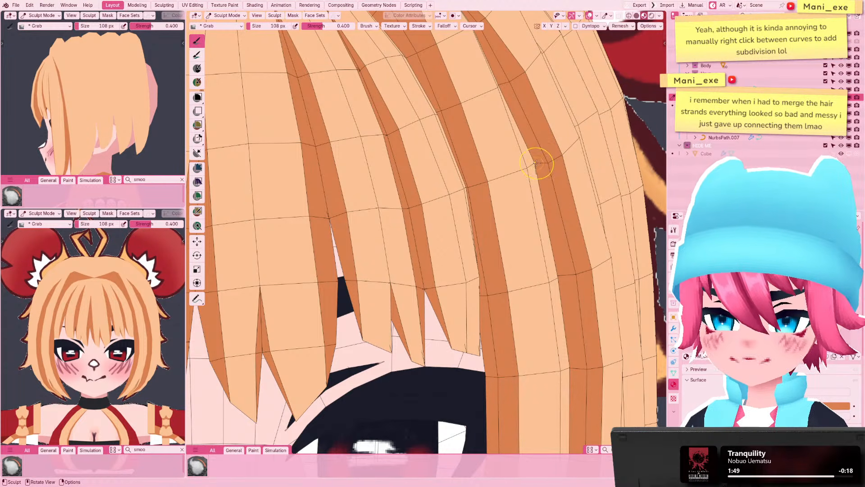
# Return to Object Mode, hide the overlays and compare the hair's stripes with the front reference
pyautogui.scroll(-9, 526, 230)
pyautogui.hotkey('ctrl', 'Tab')
pyautogui.click(413, 233)
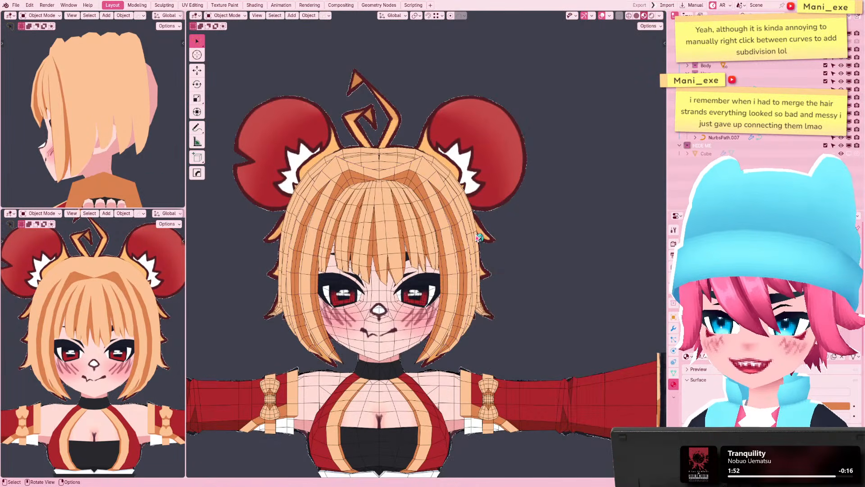
pyautogui.hotkey('shift', 'alt', 'z')
pyautogui.keyDown('shift'); pyautogui.moveTo(429, 253); pyautogui.dragTo(455, 254, button='middle'); pyautogui.keyUp('shift')
pyautogui.scroll(-4, 456, 255)
pyautogui.scroll(4, 457, 251)
# Select the front side strand, switch it to Sculpt Mode and set the Grab brush size to 176 px
pyautogui.click(441, 237)
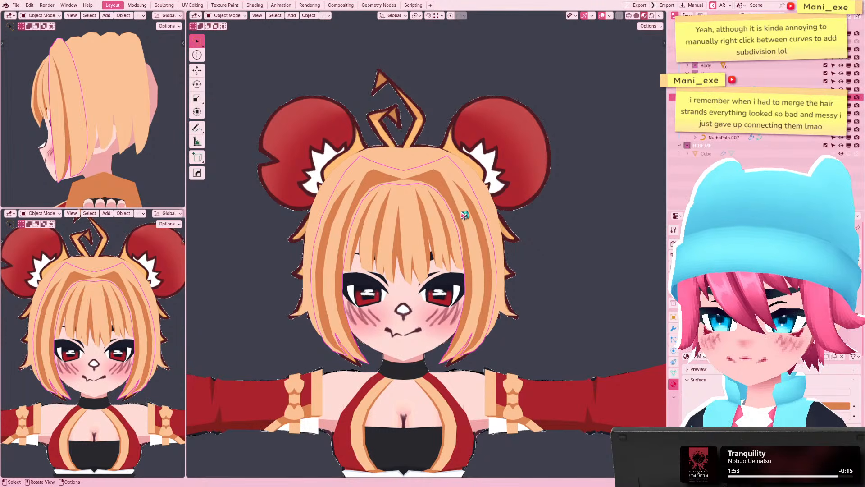
pyautogui.scroll(3, 495, 243)
pyautogui.press('Tab')
pyautogui.click(442, 209)
pyautogui.press('f')
pyautogui.click(478, 208)
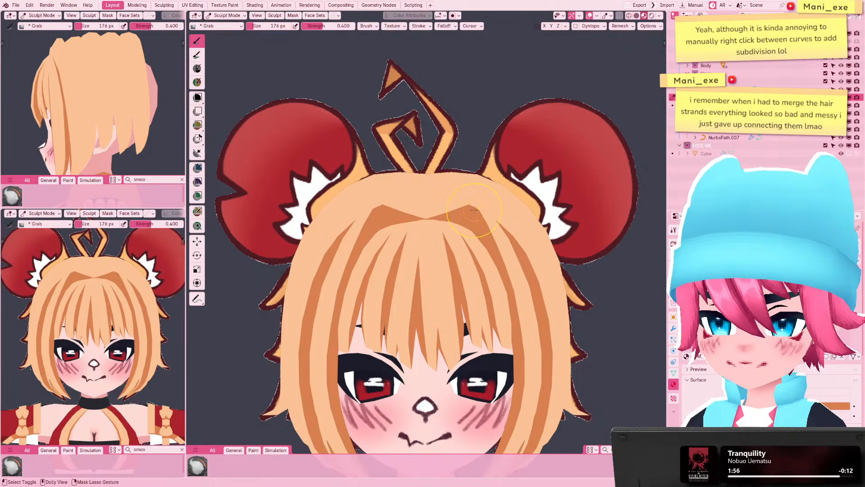
# Show the mesh wires and nudge the band's corner area with the Grab brush, using sizes from 54 to 136 px
pyautogui.hotkey('shift', 'alt', 'z')
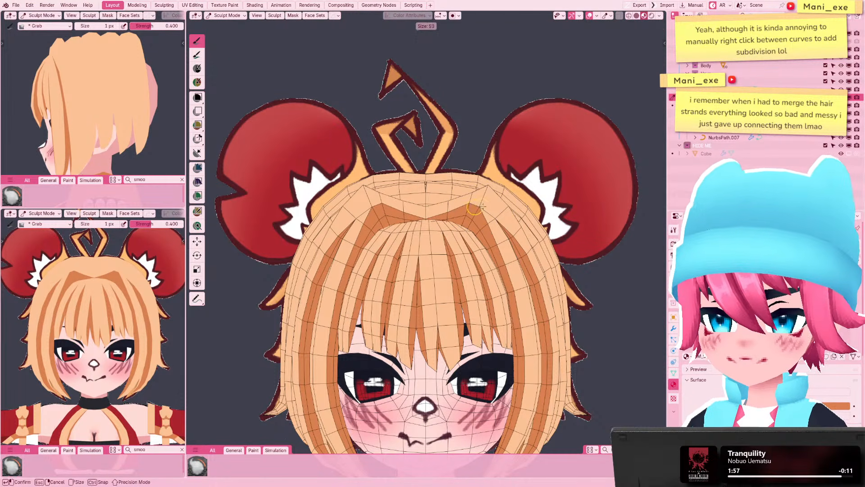
pyautogui.press('f')
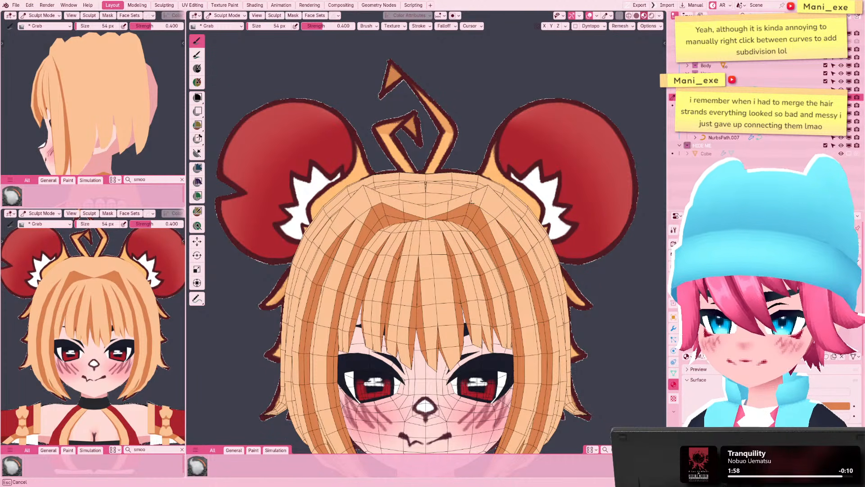
pyautogui.press('f')
pyautogui.click(497, 223)
pyautogui.press('f')
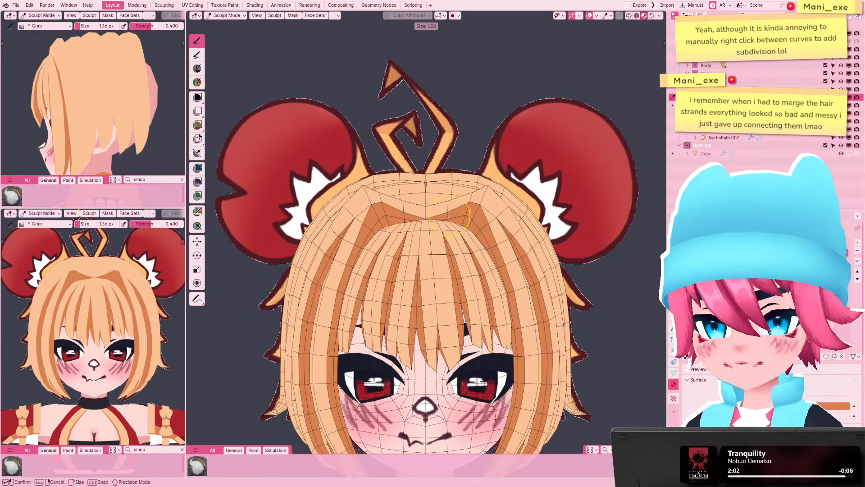
pyautogui.click(446, 216)
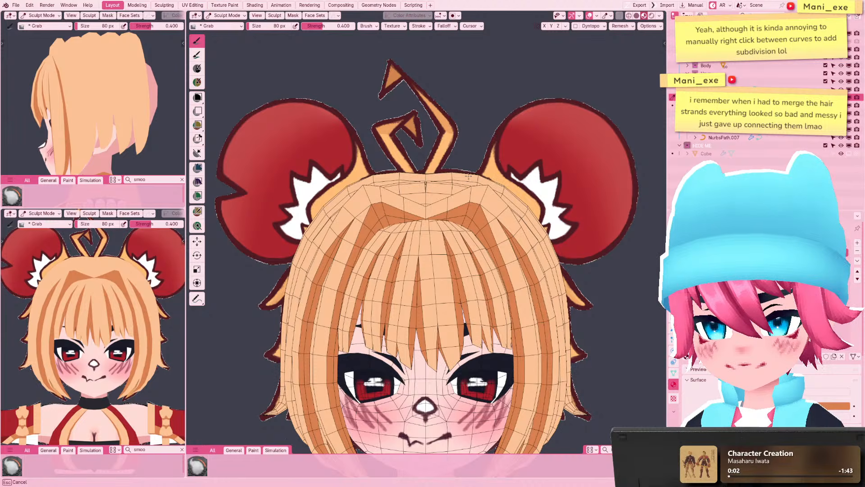
# Inspect the full character in Object Mode without overlays, from the front and from a slight angle
pyautogui.scroll(-5, 468, 176)
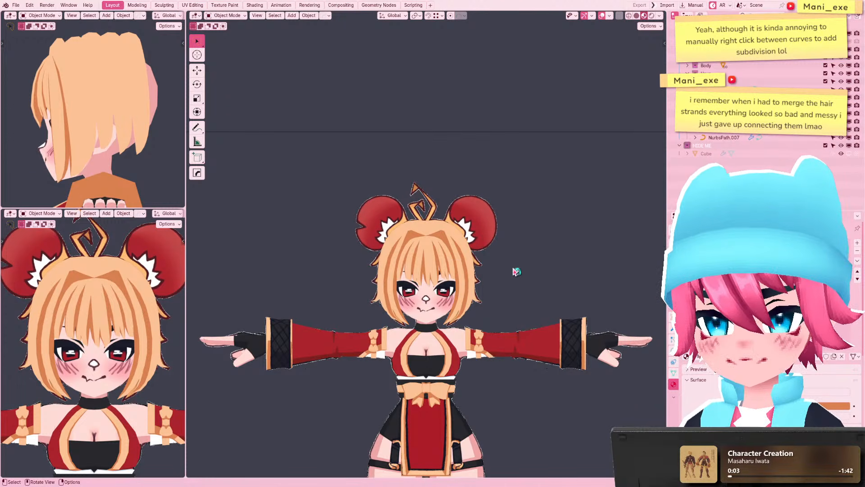
pyautogui.scroll(5, 503, 310)
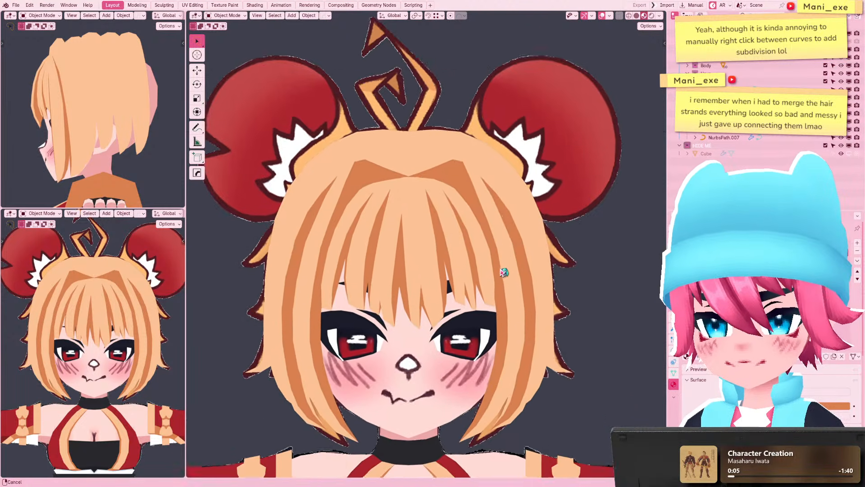
pyautogui.moveTo(504, 270)
pyautogui.mouseDown(button='middle')
pyautogui.moveTo(505, 285)
pyautogui.moveTo(465, 285)
pyautogui.moveTo(531, 286)
pyautogui.moveTo(484, 261)
pyautogui.moveTo(492, 245)
pyautogui.moveTo(531, 246)
pyautogui.moveTo(507, 239)
pyautogui.moveTo(496, 256)
pyautogui.mouseUp(button='middle')
pyautogui.press('Tab')
pyautogui.scroll(-5, 507, 239)
pyautogui.press('Tab')
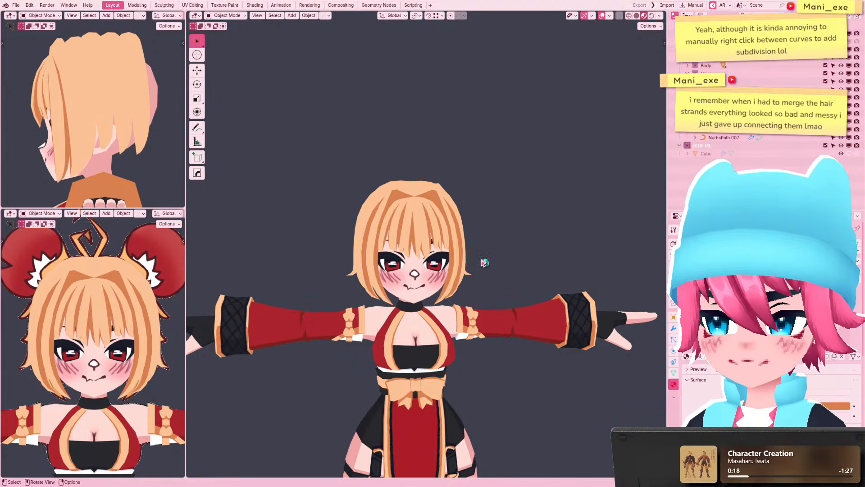
# Select the front side strand in front view and adjust it in Sculpt Mode with a 484 px Grab brush
pyautogui.press('KP_1')
pyautogui.scroll(5, 478, 254)
pyautogui.click(482, 231)
pyautogui.press('Tab')
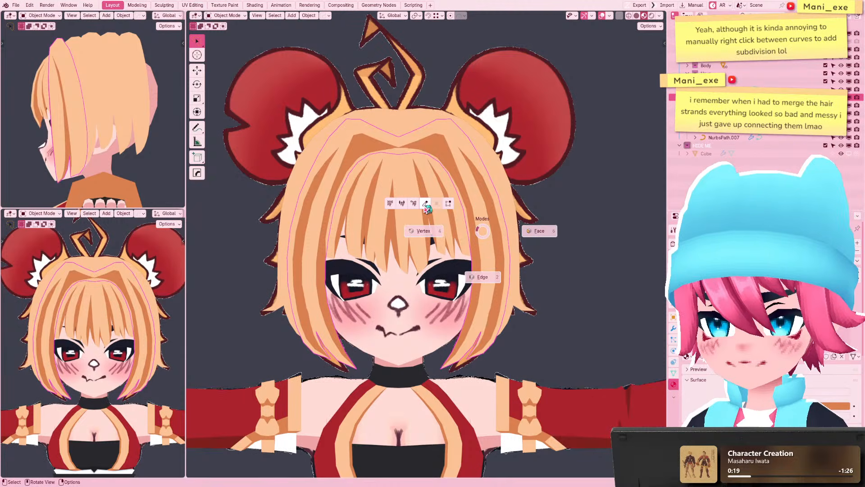
pyautogui.click(426, 205)
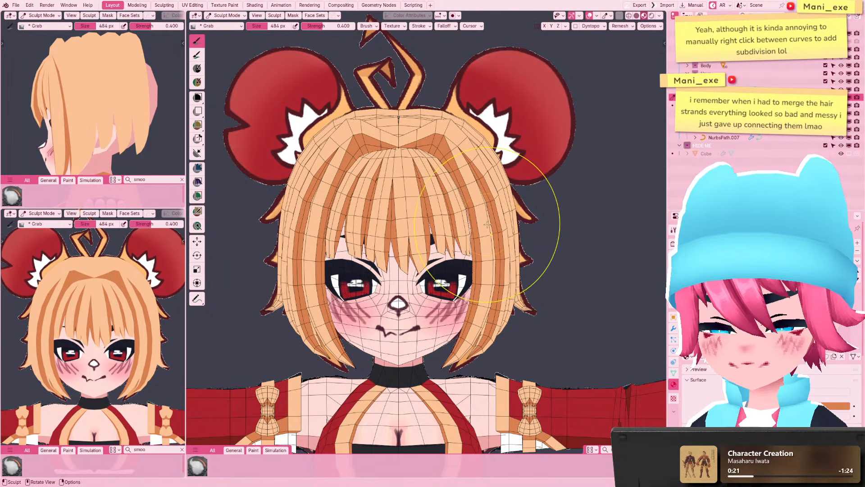
pyautogui.click(470, 227)
# Select the fringe, put it in Sculpt Mode and set the Grab brush size to 176 px beside the side strand
pyautogui.click(469, 233)
pyautogui.moveTo(469, 233); pyautogui.dragTo(448, 192, button='middle')
pyautogui.press('Tab')
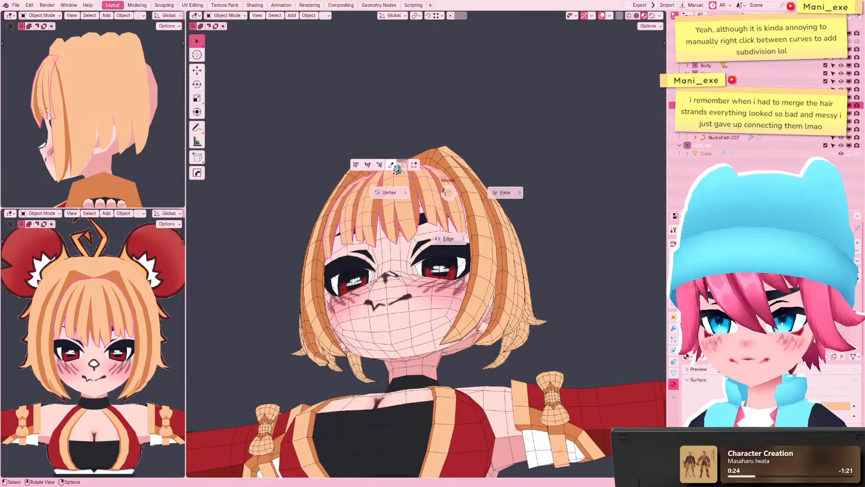
pyautogui.click(392, 166)
pyautogui.moveTo(396, 171); pyautogui.dragTo(423, 192, button='middle')
pyautogui.press('f')
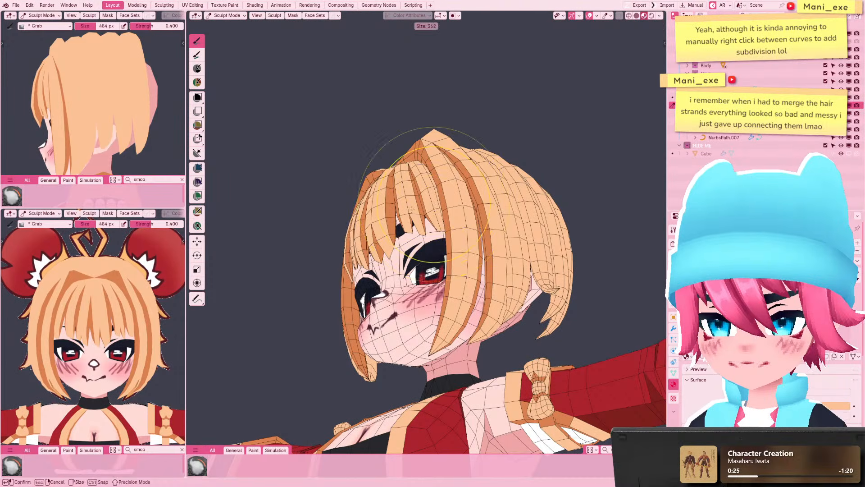
pyautogui.click(428, 210)
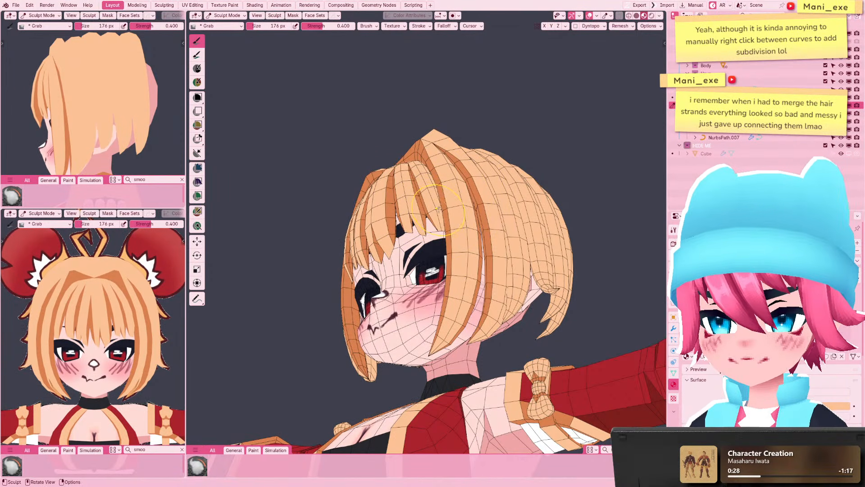
# Shape the fringe from the side with the Grab brush, setting its size to 500 px and then 336 px
pyautogui.moveTo(438, 209); pyautogui.dragTo(506, 193, button='middle')
pyautogui.press('f')
pyautogui.click(492, 198)
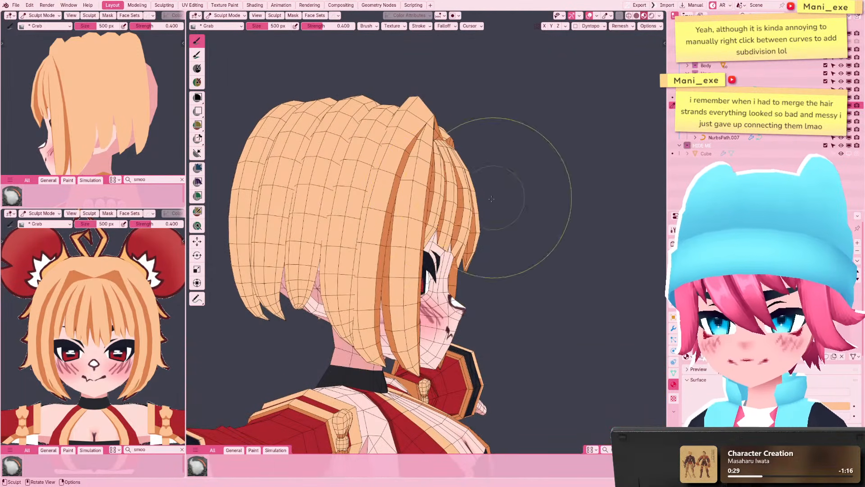
pyautogui.press('f')
pyautogui.click(427, 191)
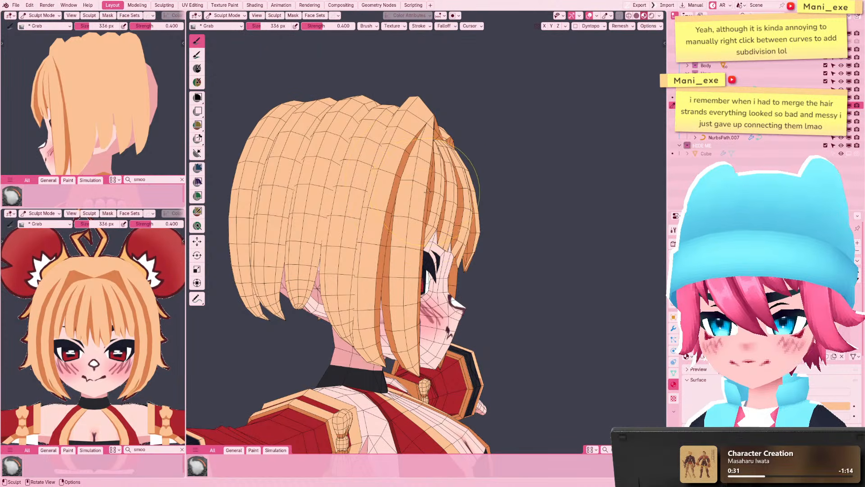
pyautogui.moveTo(429, 214); pyautogui.dragTo(399, 224, button='middle')
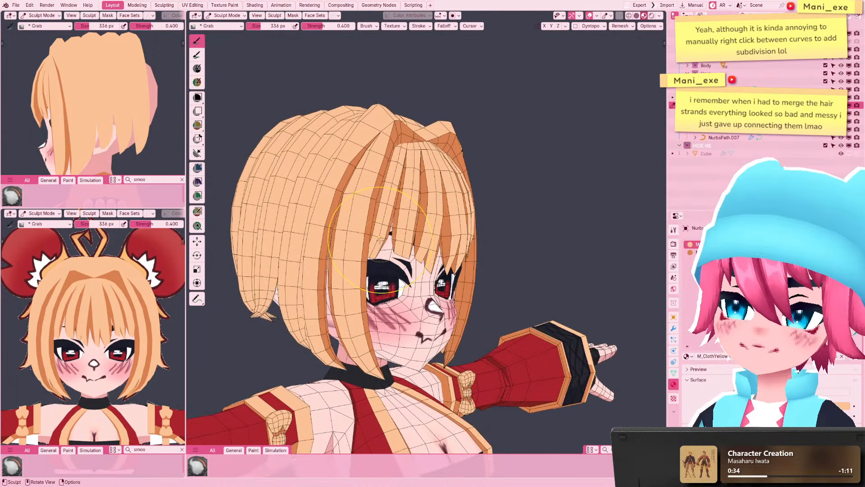
# Reduce the Grab brush to 190 px in front view and check the fringe's outer strands from below
pyautogui.press('ctrl+KP_1')
pyautogui.press('KP_1')
pyautogui.press('f')
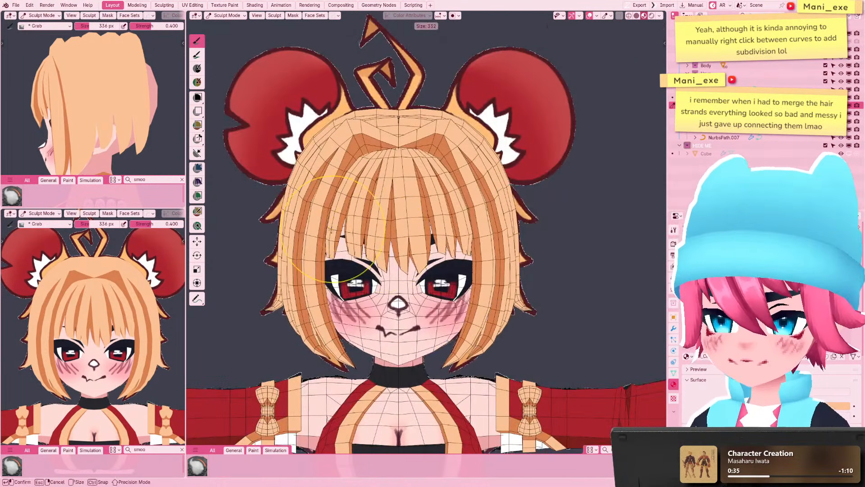
pyautogui.click(332, 231)
pyautogui.moveTo(333, 230); pyautogui.dragTo(332, 208, button='middle')
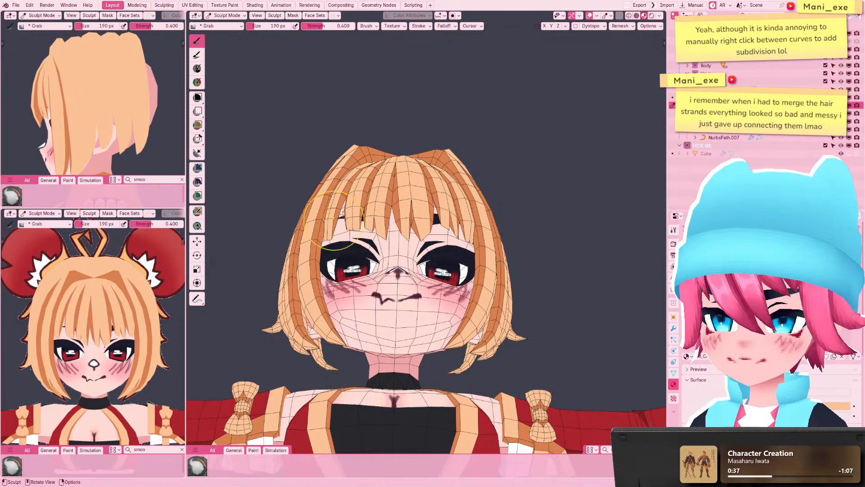
# Hide the overlays, return to Object Mode and view the whole character from further away
pyautogui.scroll(-5, 401, 207)
pyautogui.hotkey('shift', 'alt', 'z')
pyautogui.moveTo(473, 191)
pyautogui.mouseDown(button='middle')
pyautogui.moveTo(477, 239)
pyautogui.moveTo(508, 226)
pyautogui.mouseUp(button='middle')
pyautogui.hotkey('ctrl', 'Tab')
pyautogui.scroll(-2, 512, 226)
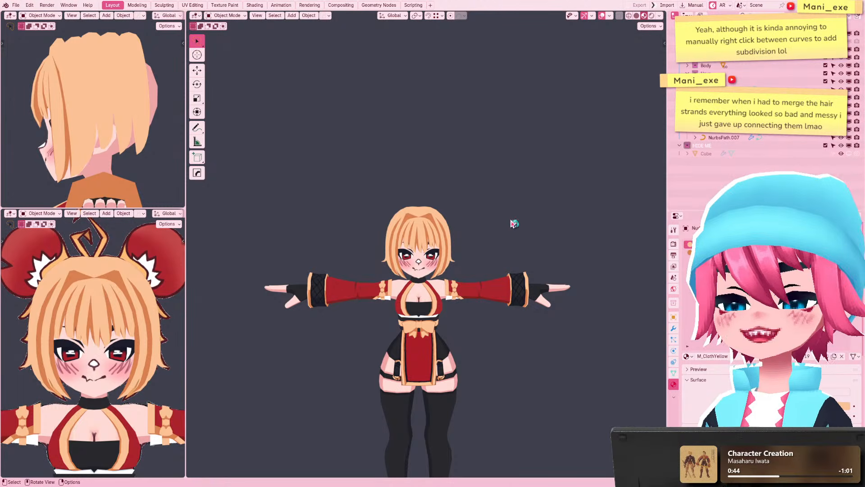
# Switch to Solid shading and hide the side and back hair strands behind the front side strand
pyautogui.scroll(4, 514, 223)
pyautogui.moveTo(514, 223)
pyautogui.mouseDown(button='middle')
pyautogui.moveTo(516, 273)
pyautogui.moveTo(419, 239)
pyautogui.moveTo(441, 291)
pyautogui.moveTo(431, 285)
pyautogui.moveTo(482, 274)
pyautogui.moveTo(453, 259)
pyautogui.moveTo(451, 275)
pyautogui.moveTo(456, 251)
pyautogui.mouseUp(button='middle')
pyautogui.press('z')
pyautogui.scroll(-5, 450, 283)
pyautogui.scroll(5, 449, 256)
pyautogui.click(472, 256)
pyautogui.press('h')
pyautogui.scroll(-5, 471, 256)
pyautogui.scroll(3, 450, 275)
pyautogui.scroll(3, 456, 251)
pyautogui.moveTo(360, 253); pyautogui.dragTo(475, 238, button='middle')
pyautogui.scroll(-5, 475, 237)
pyautogui.scroll(5, 471, 236)
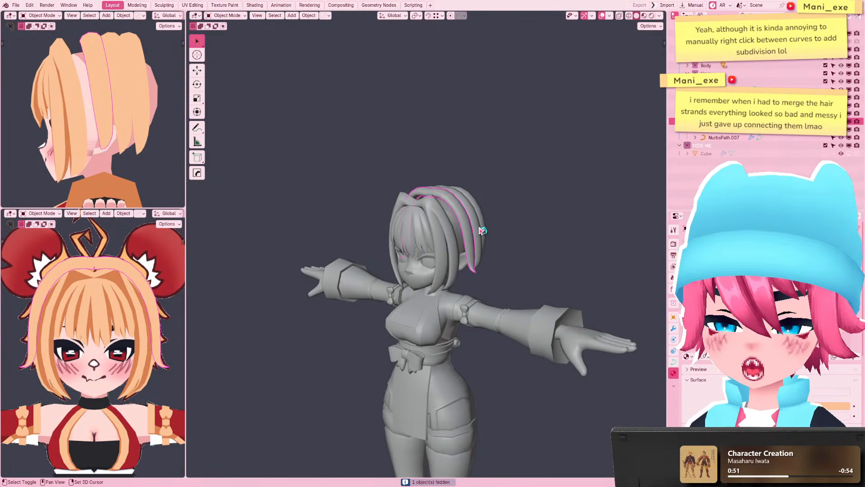
pyautogui.press('h')
# Return to Material Preview with overlays shown and put the front side strand in Edit Mode
pyautogui.press('z')
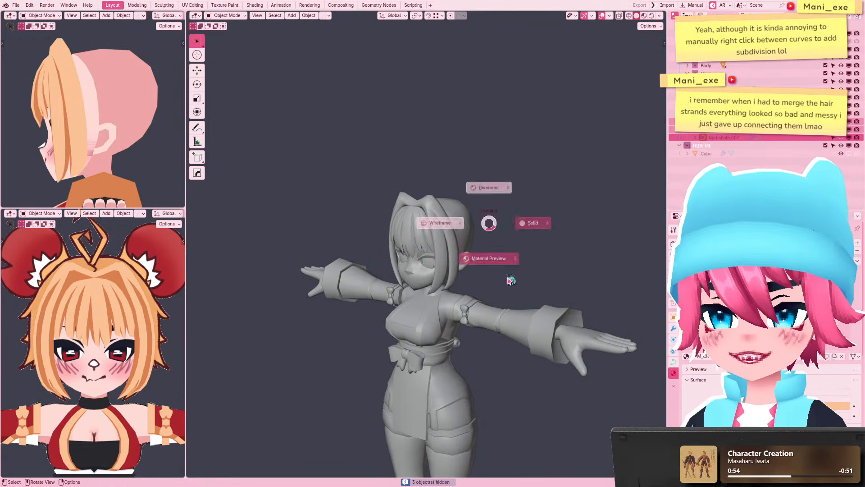
pyautogui.moveTo(510, 280)
pyautogui.mouseDown(button='middle')
pyautogui.moveTo(451, 258)
pyautogui.moveTo(447, 293)
pyautogui.moveTo(420, 287)
pyautogui.mouseUp(button='middle')
pyautogui.hotkey('shift', 'alt', 'z')
pyautogui.scroll(4, 448, 293)
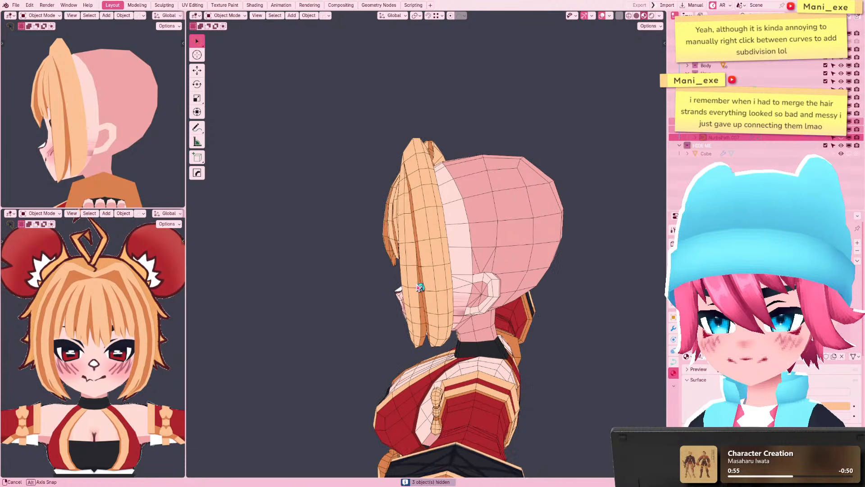
pyautogui.scroll(6, 422, 287)
pyautogui.click(413, 121)
pyautogui.press('Tab')
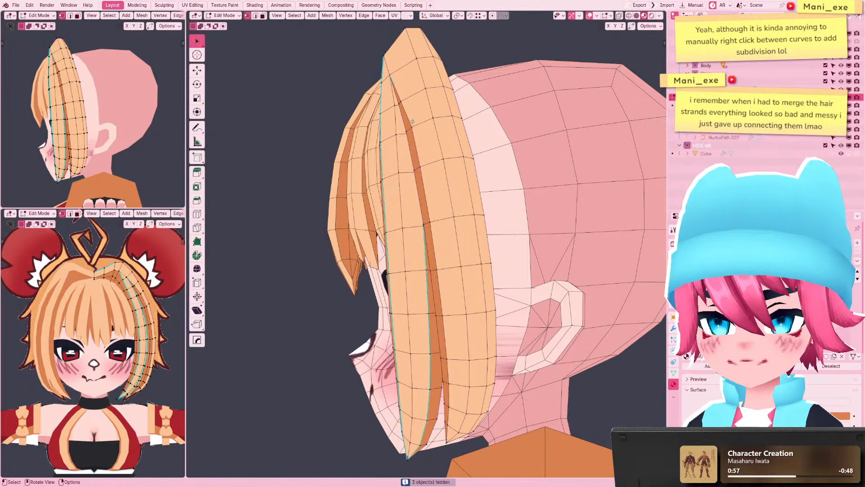
# Merge two vertex pairs At Last at the upper end of the gap between the side strand's two locks
pyautogui.moveTo(432, 128); pyautogui.dragTo(433, 128)
pyautogui.moveTo(433, 129); pyautogui.dragTo(394, 195, button='middle')
pyautogui.press('n')
pyautogui.press('m')
pyautogui.click(371, 171)
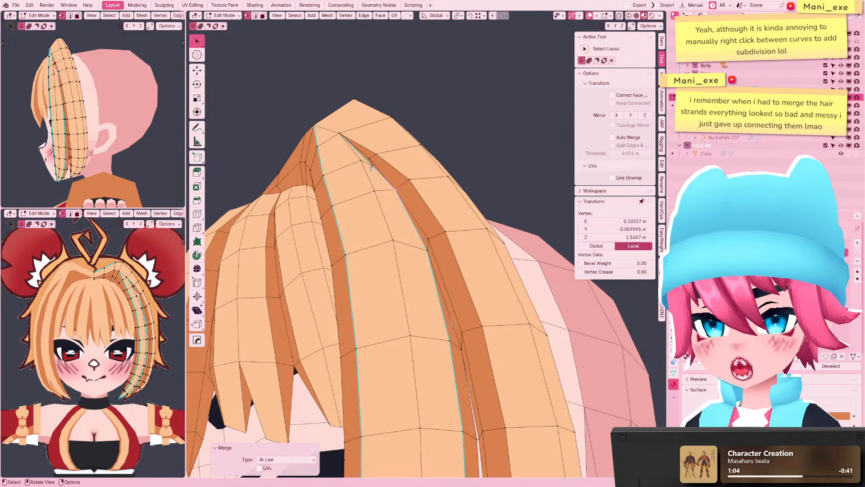
pyautogui.click(371, 168)
pyautogui.moveTo(370, 168); pyautogui.dragTo(402, 247, button='middle')
pyautogui.click(415, 216)
pyautogui.keyDown('shift'); pyautogui.click(415, 202); pyautogui.keyUp('shift')
pyautogui.press('m')
pyautogui.click(416, 202)
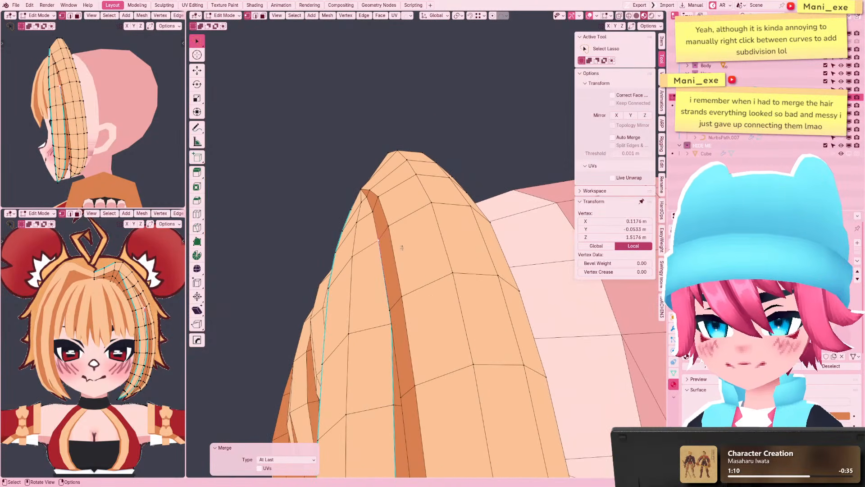
# Move the edge vertices just below the merged points to reshape the upper end of the dark gap
pyautogui.keyDown('ctrl'); pyautogui.click(375, 209); pyautogui.keyUp('ctrl')
pyautogui.moveTo(377, 209); pyautogui.dragTo(397, 239, button='middle')
pyautogui.press('g')
pyautogui.click(395, 244)
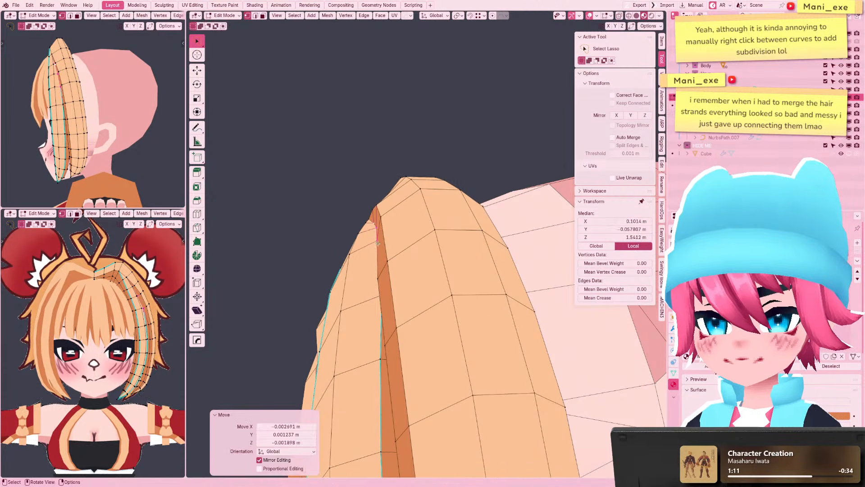
pyautogui.click(383, 245)
pyautogui.press('g')
pyautogui.click(382, 247)
pyautogui.click(382, 283)
pyautogui.press('g')
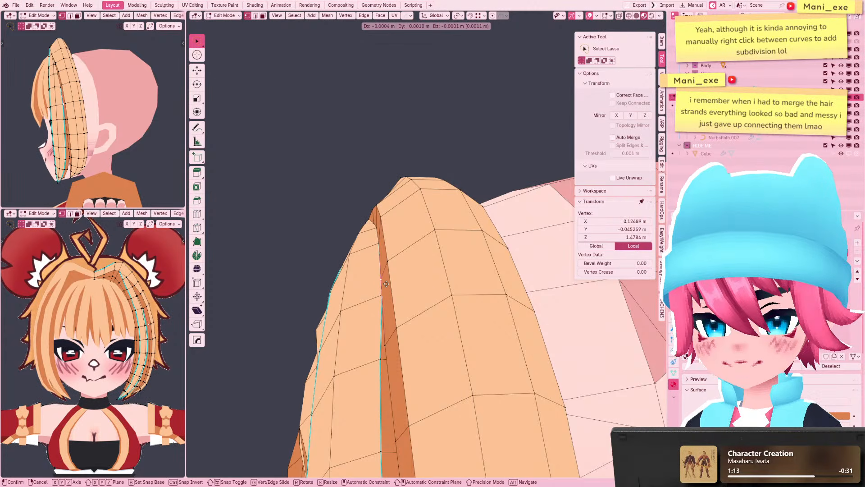
pyautogui.click(385, 283)
# Inspect the side strand's gap in Object Mode without overlays from near and far
pyautogui.moveTo(385, 284); pyautogui.dragTo(427, 302, button='middle')
pyautogui.scroll(-4, 407, 286)
pyautogui.press('Tab')
pyautogui.hotkey('shift', 'alt', 'z')
pyautogui.scroll(8, 428, 302)
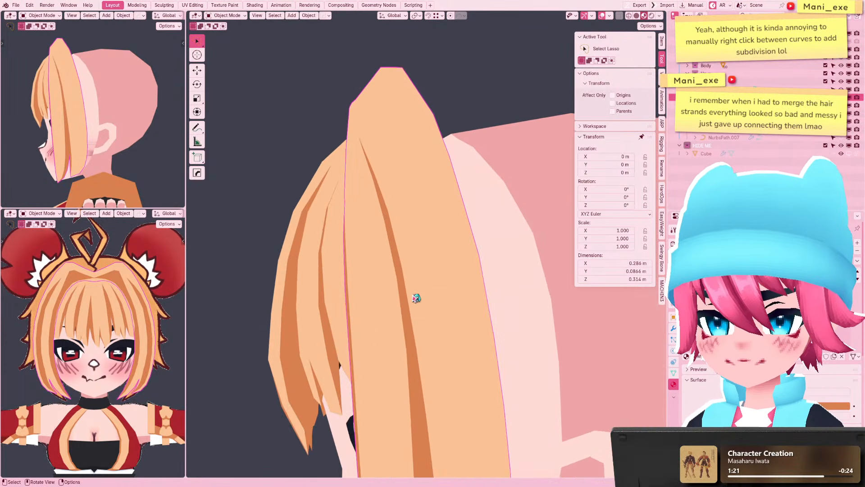
pyautogui.press('Tab')
pyautogui.scroll(-10, 398, 279)
pyautogui.press('Tab')
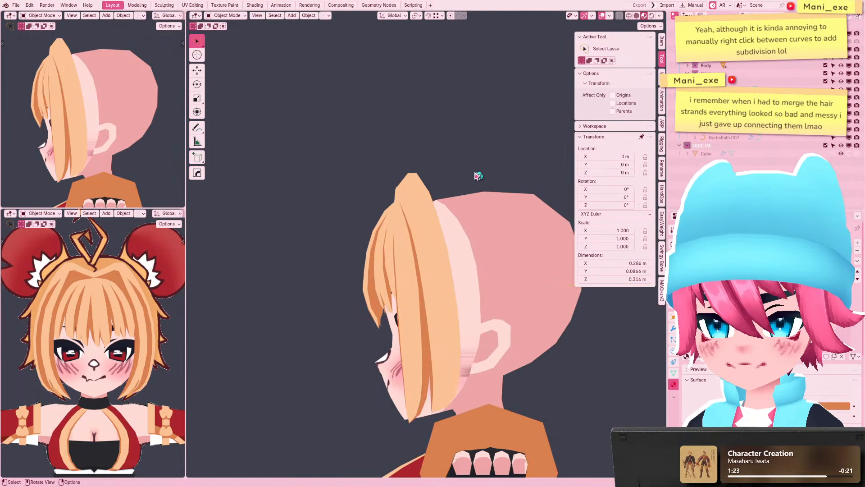
pyautogui.moveTo(415, 238); pyautogui.dragTo(446, 236, button='middle')
pyautogui.scroll(8, 420, 228)
# In Edit Mode with Solid shading, lower the vertex at the strand's upper front corner by about 0.0016 m
pyautogui.press('Tab')
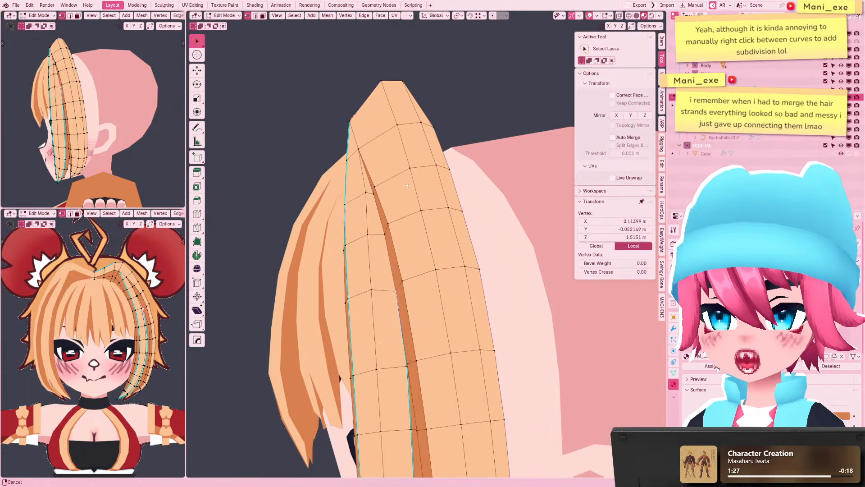
pyautogui.hotkey('alt', 'z')
pyautogui.keyDown('shift'); pyautogui.moveTo(318, 211); pyautogui.dragTo(332, 230, button='middle'); pyautogui.keyUp('shift')
pyautogui.hotkey('shift', 'z')
pyautogui.scroll(2, 361, 230)
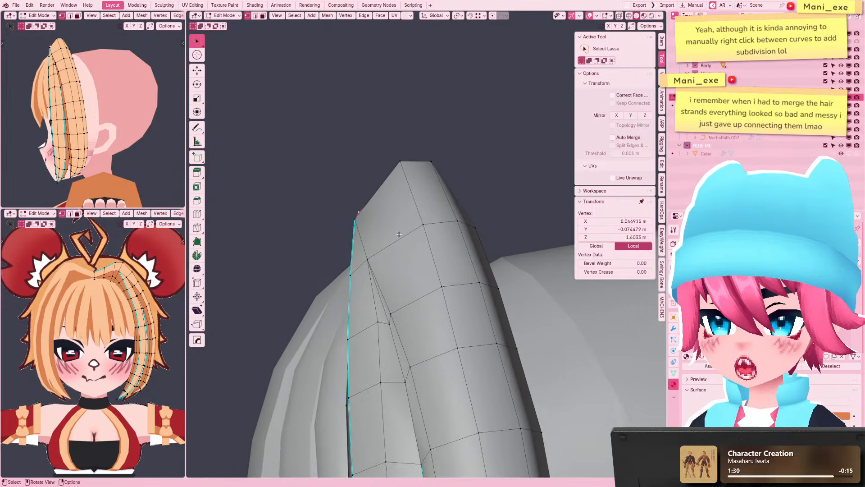
pyautogui.keyDown('shift'); pyautogui.moveTo(389, 229); pyautogui.dragTo(407, 256, button='middle'); pyautogui.keyUp('shift')
pyautogui.press('g')
pyautogui.click(408, 260)
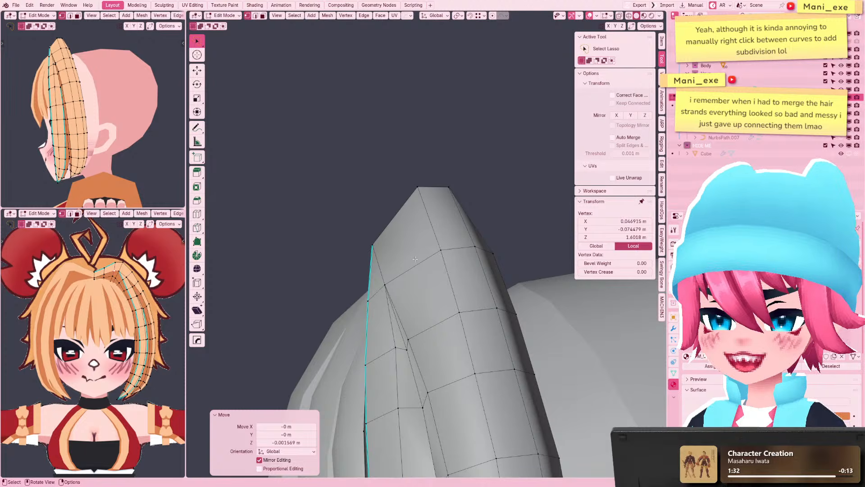
# In front view, raise the centre vertex on the underside of the hair parting by about 0.0009 m
pyautogui.press('KP_1')
pyautogui.keyDown('shift'); pyautogui.moveTo(194, 283); pyautogui.dragTo(403, 286, button='middle'); pyautogui.keyUp('shift')
pyautogui.press('g')
pyautogui.click(337, 286)
pyautogui.click(404, 286)
# Mark the lower edge loop running out from the hair parting as sharp and check the shading in Object Mode
pyautogui.press('2')
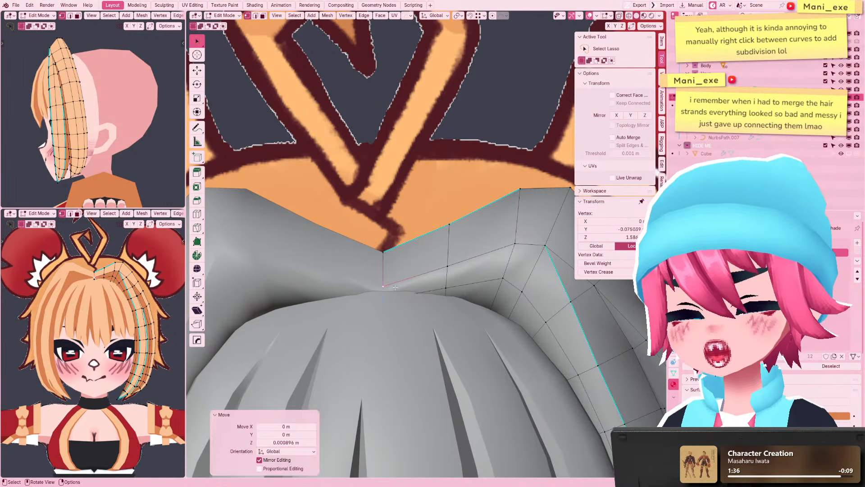
pyautogui.keyDown('alt'); pyautogui.click(418, 280); pyautogui.keyUp('alt')
pyautogui.hotkey('ctrl', 'e')
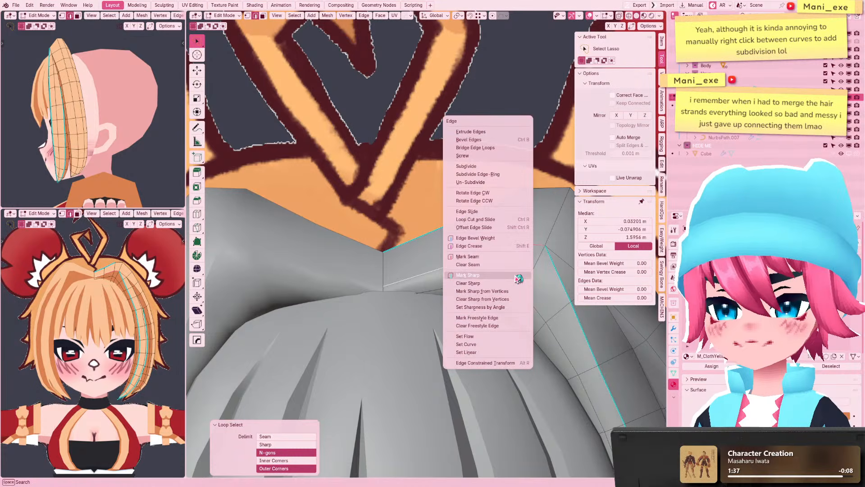
pyautogui.click(516, 279)
pyautogui.scroll(-8, 509, 252)
pyautogui.press('Tab')
pyautogui.scroll(-2, 488, 188)
pyautogui.scroll(5, 489, 188)
pyautogui.press('Tab')
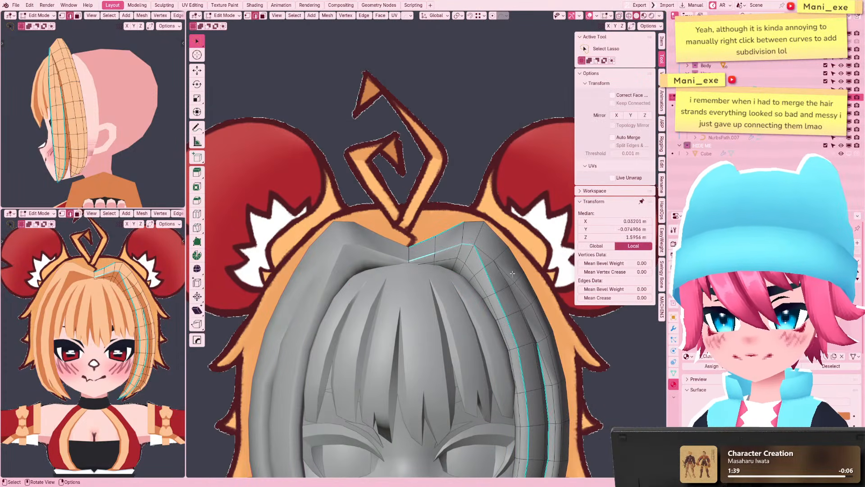
# Mark the edge loop along the side strand's rear lock as sharp
pyautogui.keyDown('alt'); pyautogui.click(521, 290); pyautogui.keyUp('alt')
pyautogui.keyDown('shift'); pyautogui.moveTo(520, 289); pyautogui.dragTo(401, 214, button='middle'); pyautogui.keyUp('shift')
pyautogui.moveTo(478, 300); pyautogui.dragTo(405, 279, button='middle')
pyautogui.hotkey('ctrl', 'e')
pyautogui.click(442, 320)
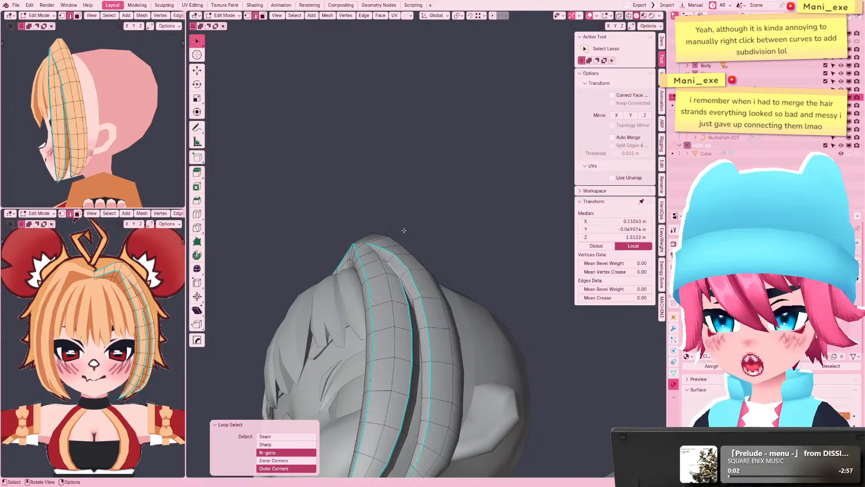
# Mark the edge path on the front lock's side at the upper end of the gap as sharp
pyautogui.scroll(5, 379, 243)
pyautogui.click(361, 212)
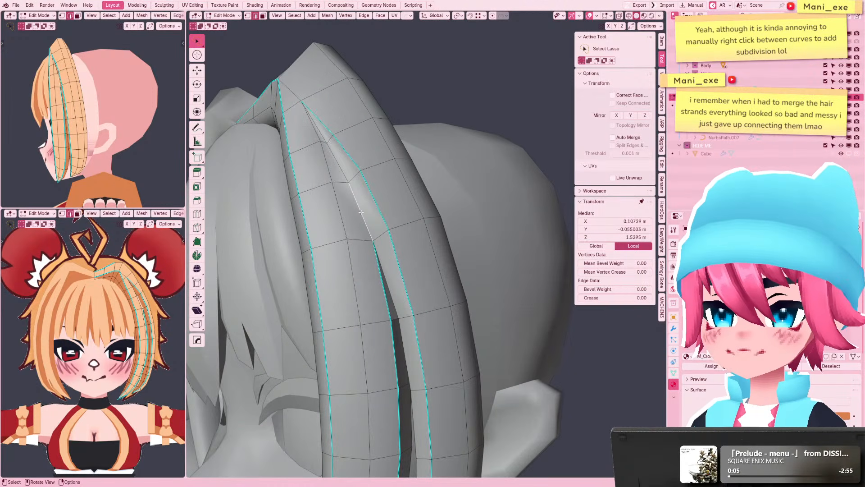
pyautogui.keyDown('ctrl'); pyautogui.click(324, 134); pyautogui.keyUp('ctrl')
pyautogui.hotkey('ctrl', 'e')
pyautogui.hotkey('ctrl', 'e')
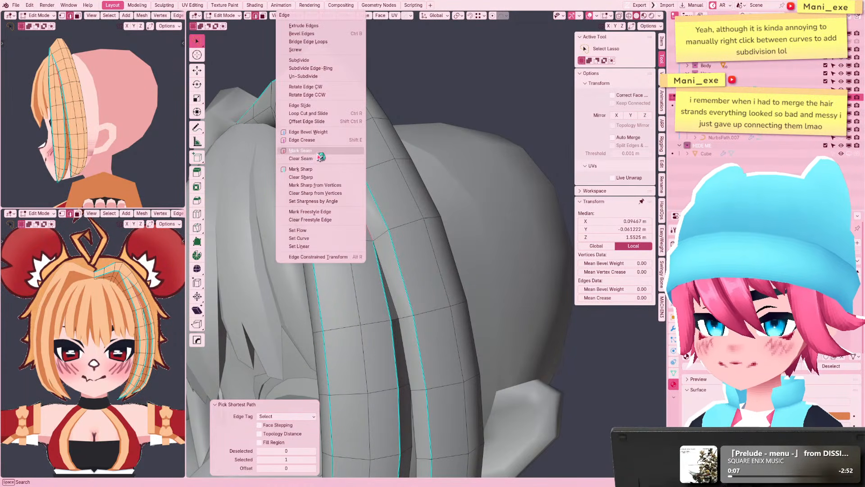
pyautogui.click(317, 169)
# Slide the front lock's vertex beside the gap's upper end along its edge and return to Object Mode with nothing selected
pyautogui.press('1')
pyautogui.click(318, 141)
pyautogui.press('g')
pyautogui.press('g')
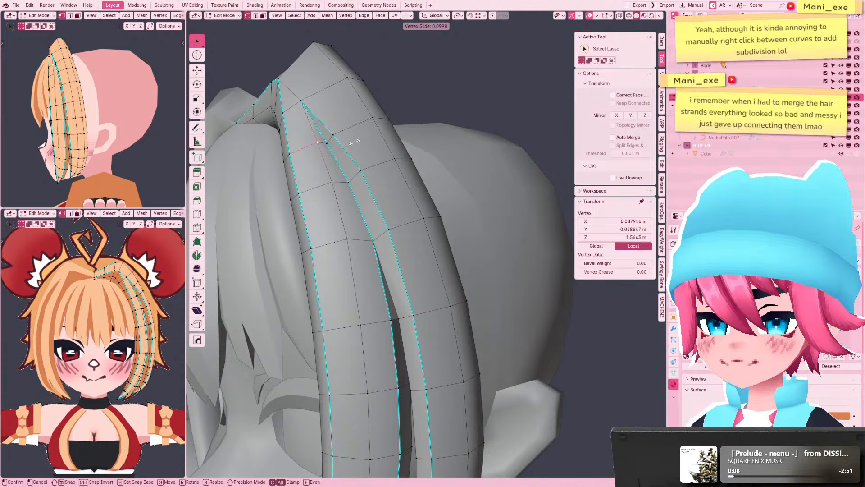
pyautogui.click(355, 142)
pyautogui.scroll(-5, 361, 181)
pyautogui.press('Tab')
pyautogui.hotkey('alt', 'a')
pyautogui.moveTo(361, 198); pyautogui.dragTo(438, 215, button='middle')
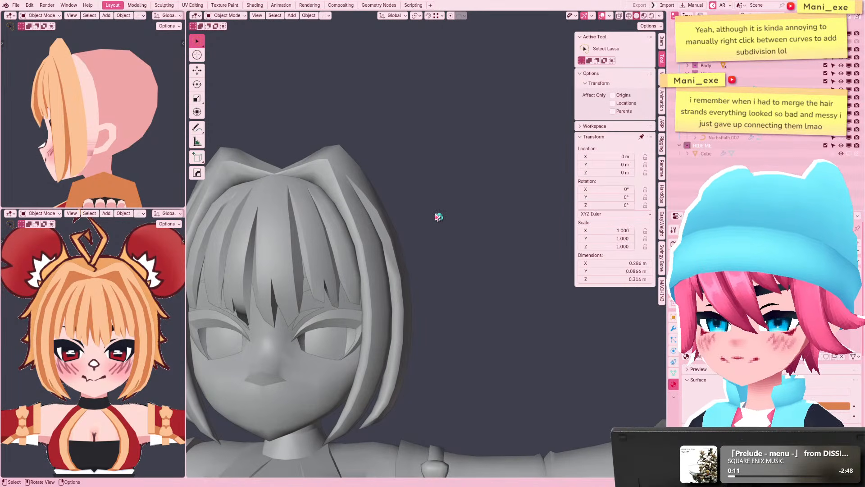
# Switch the viewport back to Material Preview shading and frame the side strand against the reference drawing
pyautogui.hotkey('alt', 'h')
pyautogui.scroll(-3, 437, 217)
pyautogui.press('z')
pyautogui.click(464, 340)
pyautogui.moveTo(425, 247)
pyautogui.keyDown('shift'); pyautogui.mouseDown(button='middle')
pyautogui.moveTo(447, 242)
pyautogui.moveTo(455, 270)
pyautogui.mouseUp(button='middle'); pyautogui.keyUp('shift')
pyautogui.scroll(3, 435, 226)
# Put the side strand in Edit Mode and move its vertex at the gap's upper end about 0.0027 m along X
pyautogui.click(425, 221)
pyautogui.scroll(3, 455, 265)
pyautogui.press('Tab')
pyautogui.click(384, 231)
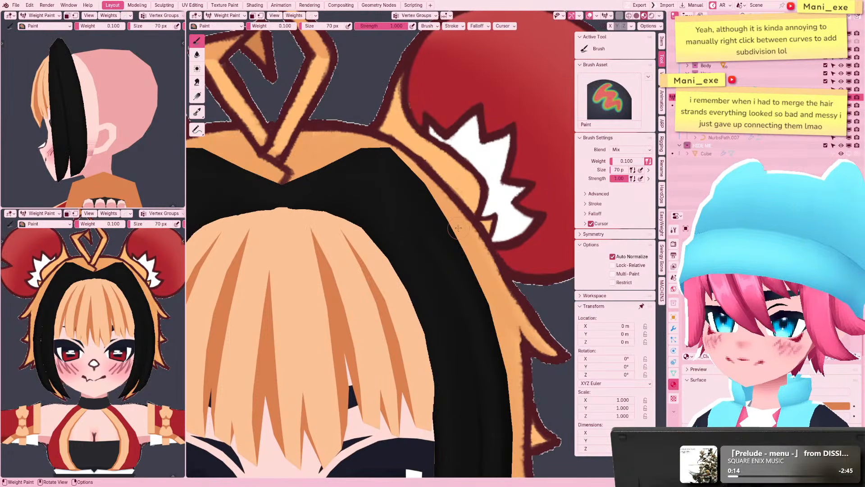
pyautogui.press('Tab')
pyautogui.press('g')
pyautogui.press('x')
pyautogui.click(419, 249)
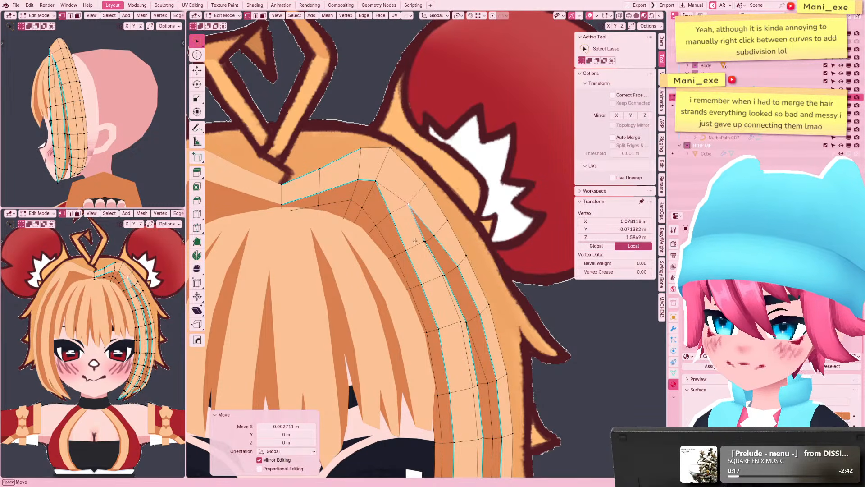
# Nudge the vertices just below the gap's upper end outward and scale them to about 0.79
pyautogui.moveTo(415, 241); pyautogui.dragTo(444, 236)
pyautogui.press('g')
pyautogui.click(449, 235)
pyautogui.press('s')
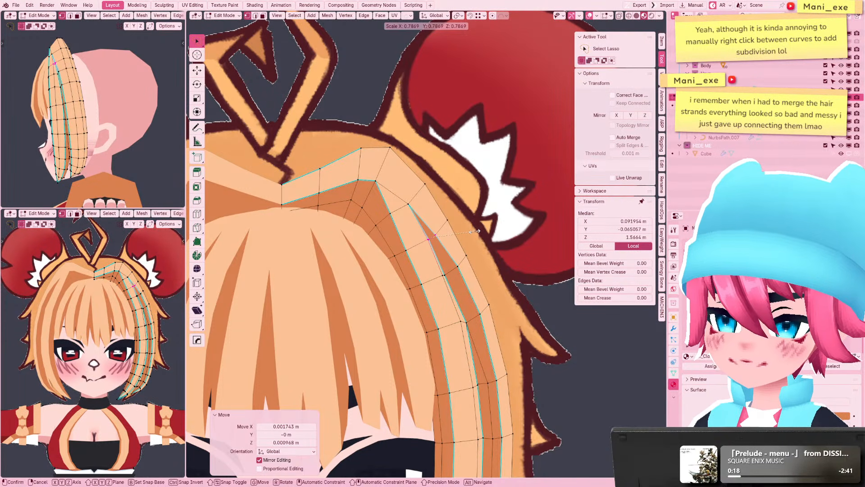
pyautogui.click(473, 231)
# Move the next gap vertices down the strand slightly outward and view the head in Object Mode
pyautogui.click(444, 277)
pyautogui.moveTo(435, 293); pyautogui.dragTo(451, 281)
pyautogui.press('g')
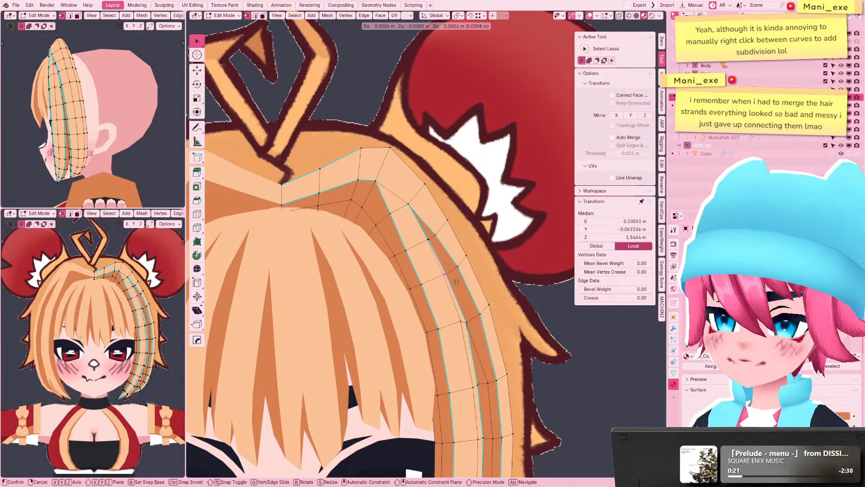
pyautogui.click(452, 281)
pyautogui.scroll(-5, 475, 338)
pyautogui.press('Tab')
pyautogui.click(486, 303)
pyautogui.scroll(-2, 503, 255)
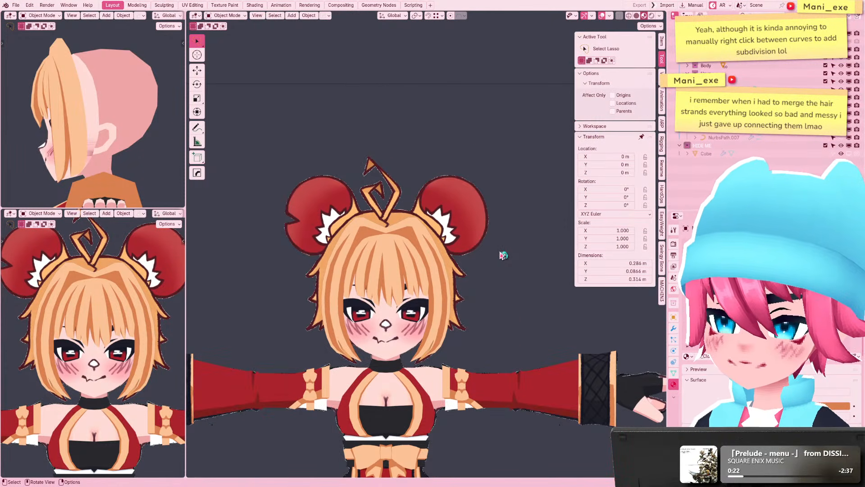
# Select the dark face strip along the outer lock from its tip to eye level and move it about -0.003 m along X
pyautogui.press('Tab')
pyautogui.scroll(8, 466, 334)
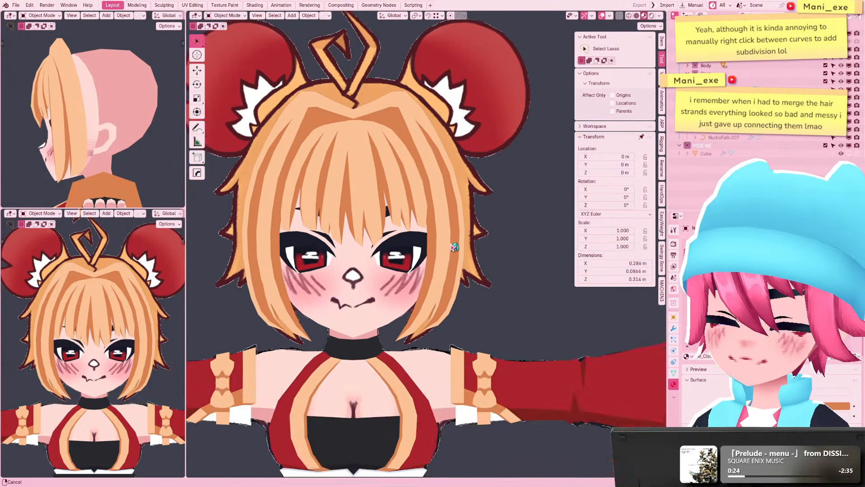
pyautogui.click(448, 365)
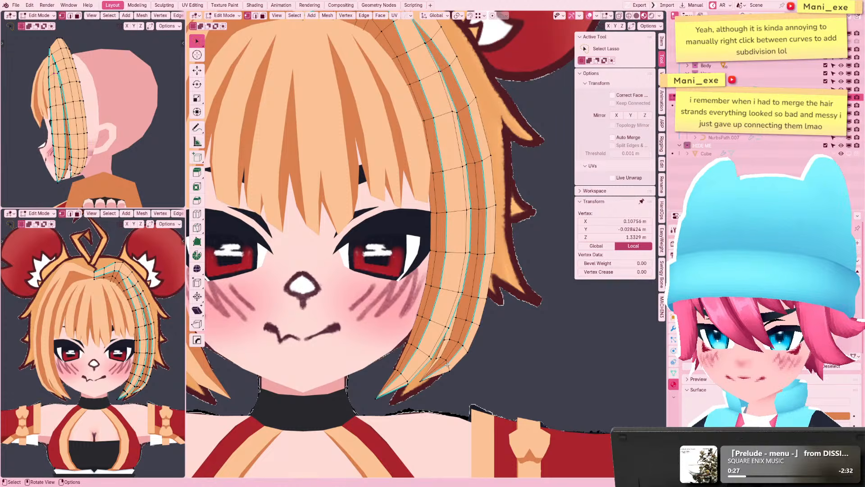
pyautogui.press('3')
pyautogui.click(453, 356)
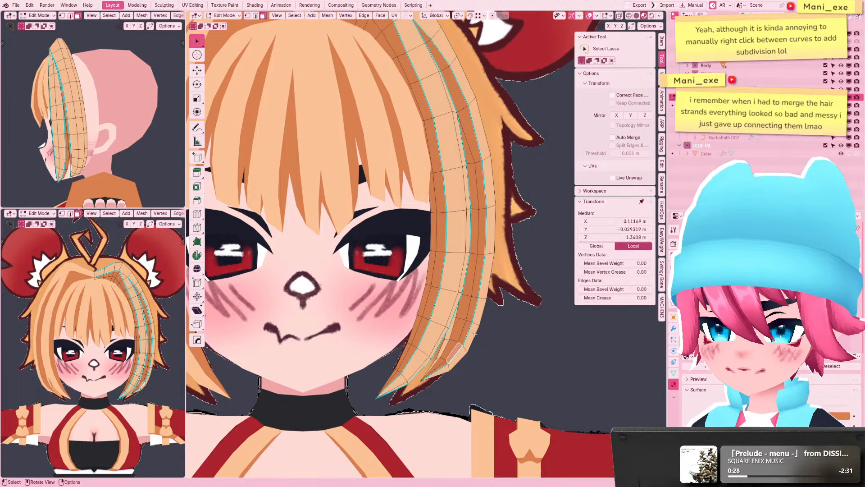
pyautogui.keyDown('ctrl'); pyautogui.click(480, 178); pyautogui.keyUp('ctrl')
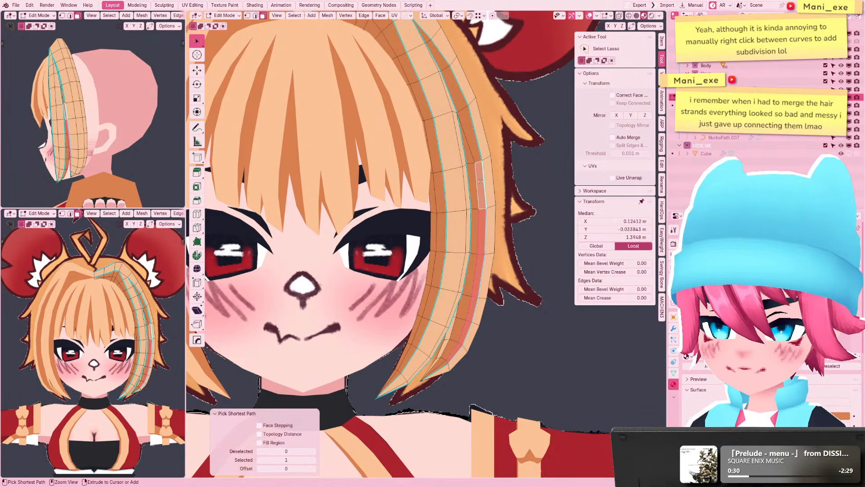
pyautogui.press('g')
pyautogui.press('x')
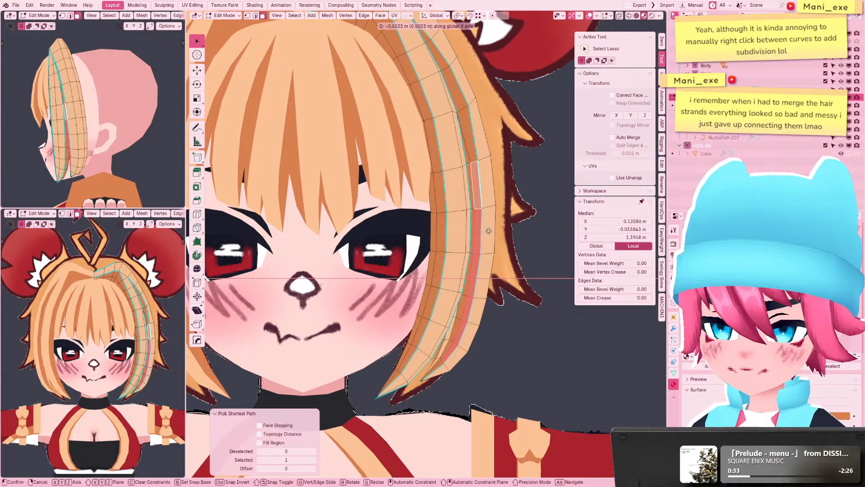
pyautogui.click(489, 229)
# Slide the vertices of the dark strip near the outer lock's tip along their edges in front view
pyautogui.keyDown('shift'); pyautogui.moveTo(489, 229); pyautogui.dragTo(473, 185, button='middle'); pyautogui.keyUp('shift')
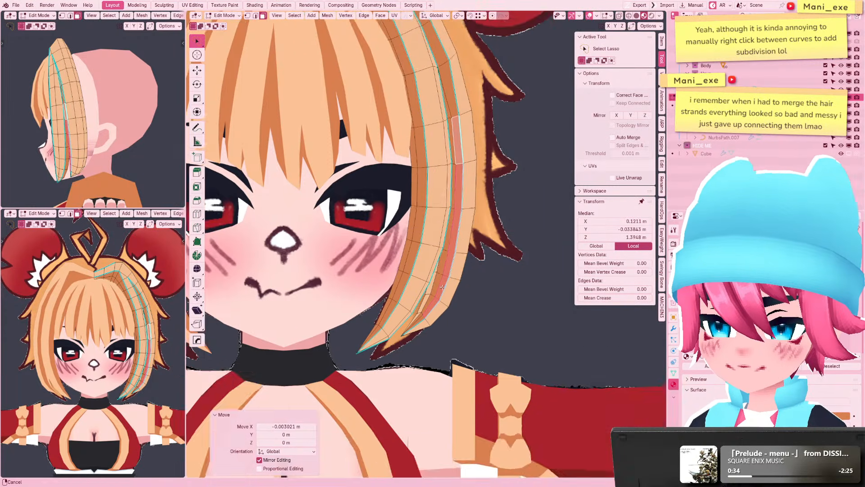
pyautogui.scroll(2, 473, 202)
pyautogui.moveTo(500, 265); pyautogui.dragTo(455, 292, button='middle')
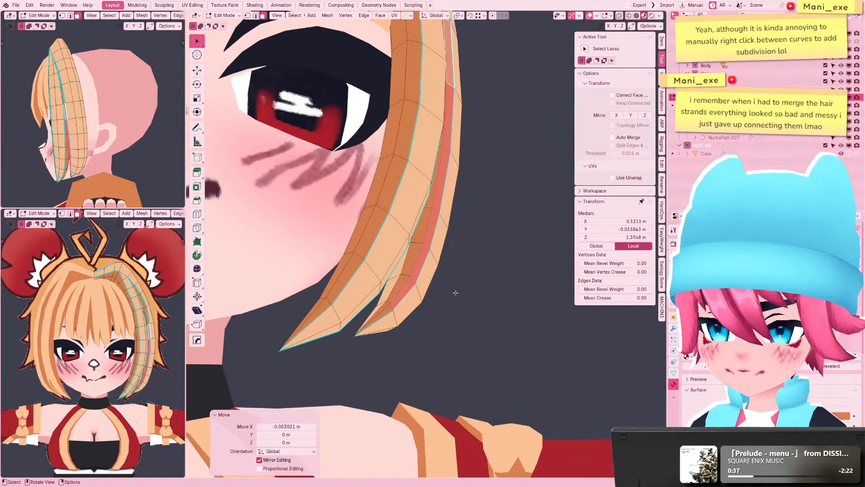
pyautogui.press('1')
pyautogui.click(391, 303)
pyautogui.keyDown('ctrl'); pyautogui.click(395, 310); pyautogui.keyUp('ctrl')
pyautogui.press('KP_1')
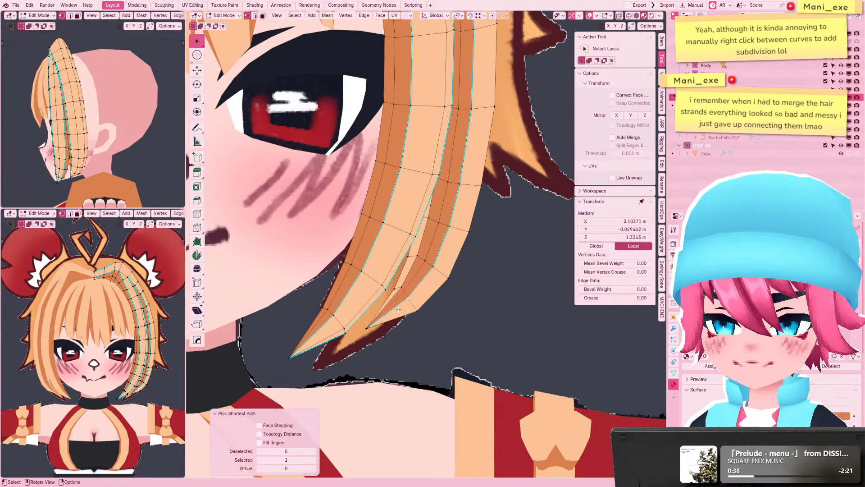
pyautogui.press('g')
pyautogui.press('g')
pyautogui.click(409, 300)
pyautogui.click(413, 297)
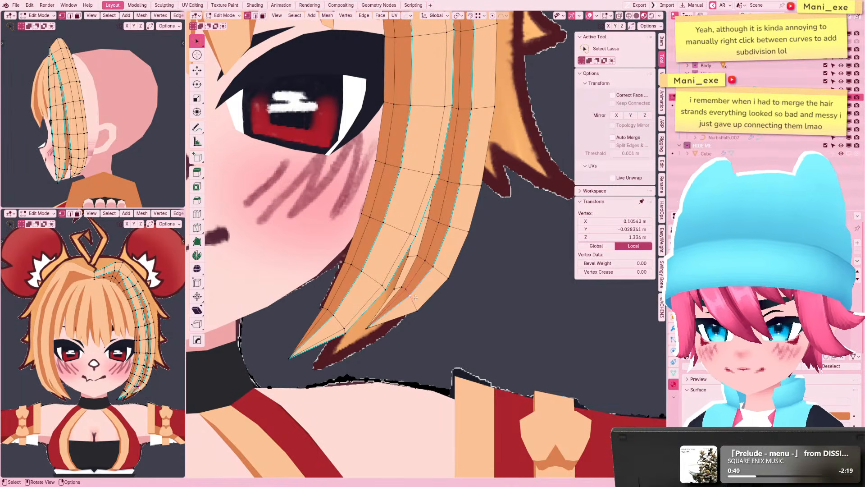
# Slide the selected vertex near the outer lock's tip along its edge and view the hair in Object Mode
pyautogui.press('g')
pyautogui.press('g')
pyautogui.click(415, 296)
pyautogui.press('Tab')
pyautogui.scroll(-5, 478, 207)
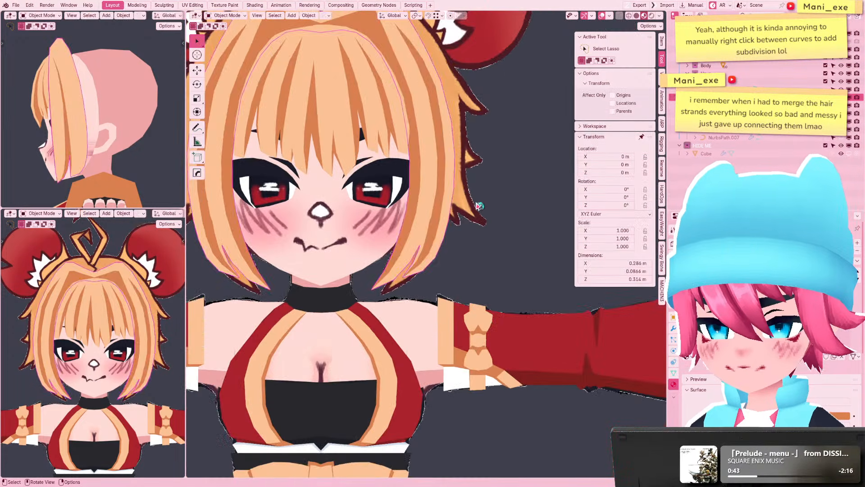
# Slide the dark strip's outer-edge vertices on the upper side lock to narrow the strip, and save the file
pyautogui.scroll(8, 428, 232)
pyautogui.press('Tab')
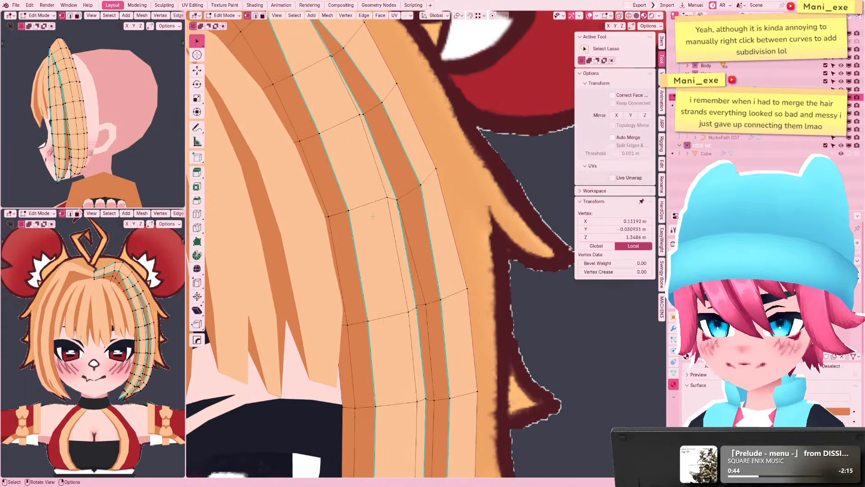
pyautogui.click(382, 103)
pyautogui.press('g')
pyautogui.press('g')
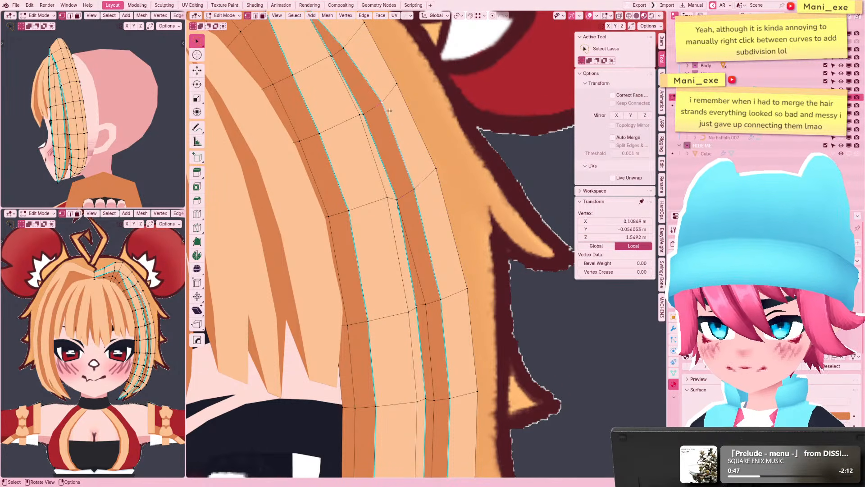
pyautogui.click(388, 110)
pyautogui.scroll(-6, 485, 261)
pyautogui.press('Tab')
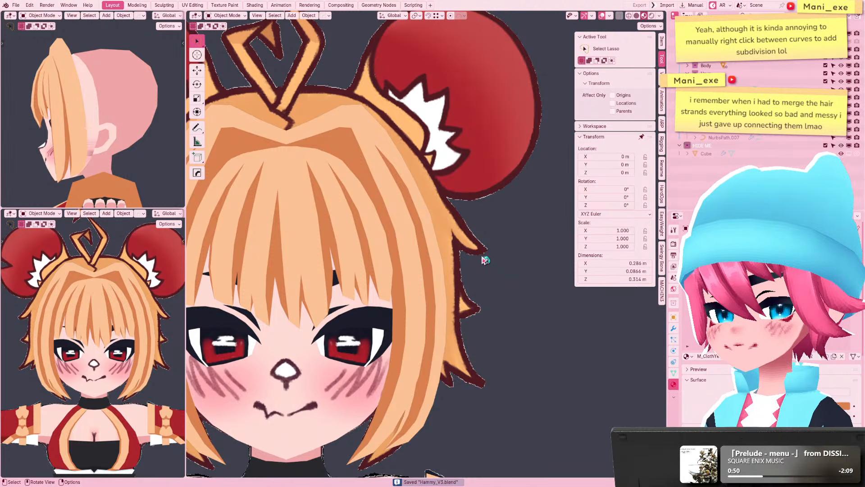
# Examine the front hair against the reference drawing, both close up and with the whole character in front view
pyautogui.scroll(-4, 485, 260)
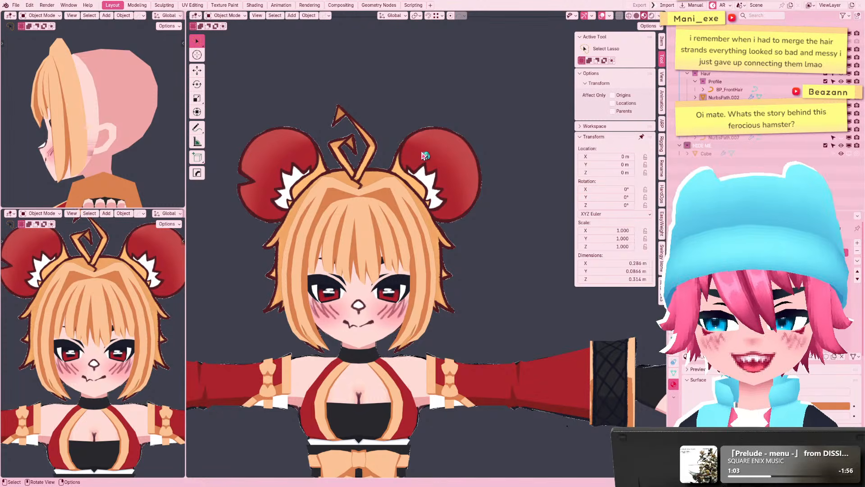
pyautogui.keyDown('shift'); pyautogui.moveTo(412, 181); pyautogui.dragTo(422, 207, button='middle'); pyautogui.keyUp('shift')
pyautogui.scroll(2, 410, 215)
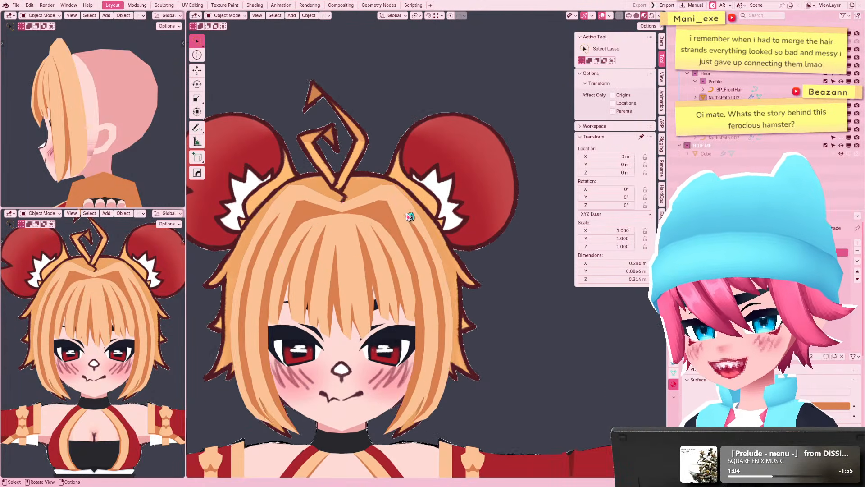
pyautogui.click(403, 213)
pyautogui.scroll(-7, 401, 214)
pyautogui.scroll(-1, 402, 214)
pyautogui.keyDown('shift'); pyautogui.moveTo(424, 238); pyautogui.dragTo(426, 179, button='middle'); pyautogui.keyUp('shift')
pyautogui.click(460, 149)
pyautogui.scroll(7, 444, 152)
pyautogui.scroll(-6, 439, 189)
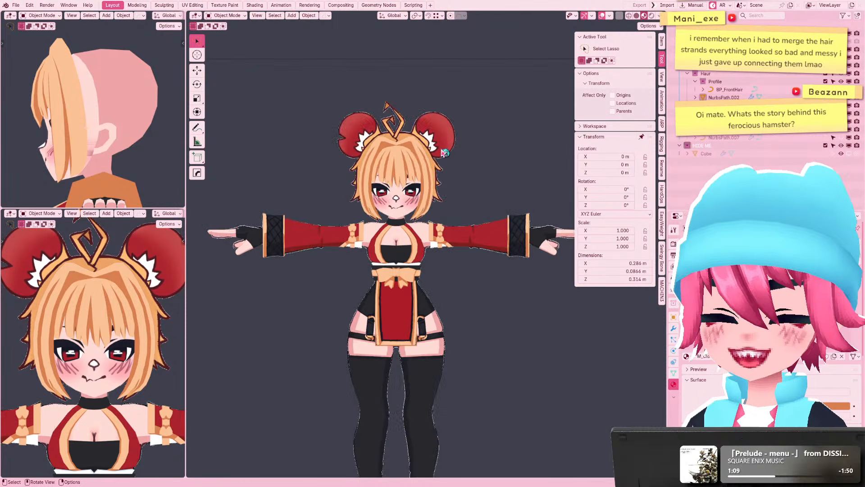
pyautogui.scroll(2, 435, 216)
pyautogui.scroll(5, 431, 253)
# Select the side hair's two vertices beside the centre parting and move them about -0.0008 m in X and -0.0026 m in Z
pyautogui.click(431, 252)
pyautogui.scroll(6, 423, 248)
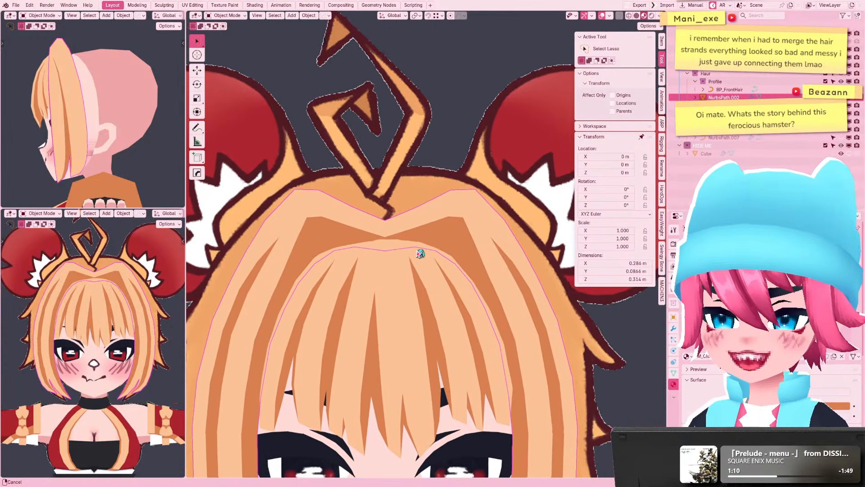
pyautogui.press('Tab')
pyautogui.scroll(2, 417, 240)
pyautogui.keyDown('shift'); pyautogui.moveTo(416, 240); pyautogui.dragTo(423, 258, button='middle'); pyautogui.keyUp('shift')
pyautogui.hotkey('shift', 'z')
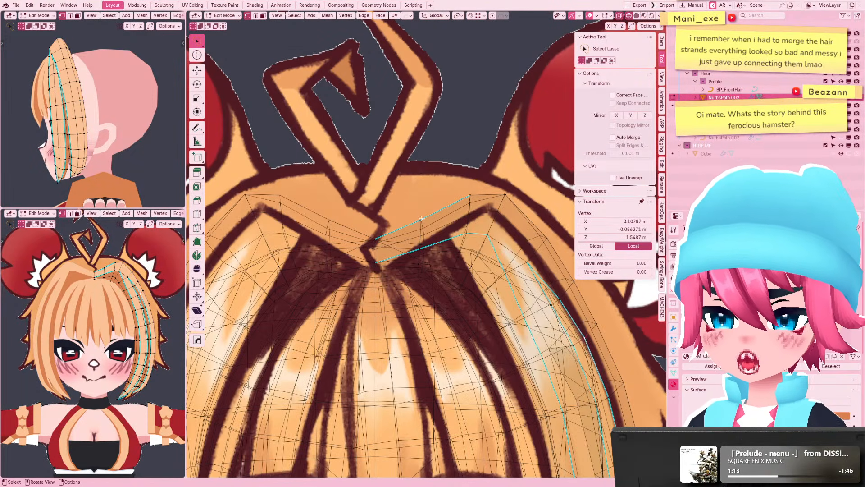
pyautogui.moveTo(425, 228); pyautogui.dragTo(426, 228)
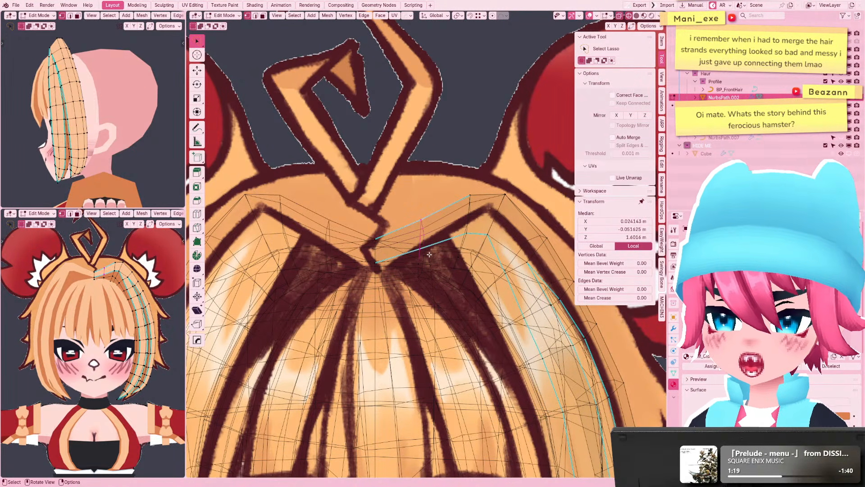
pyautogui.press('z')
pyautogui.click(434, 262)
pyautogui.press('g')
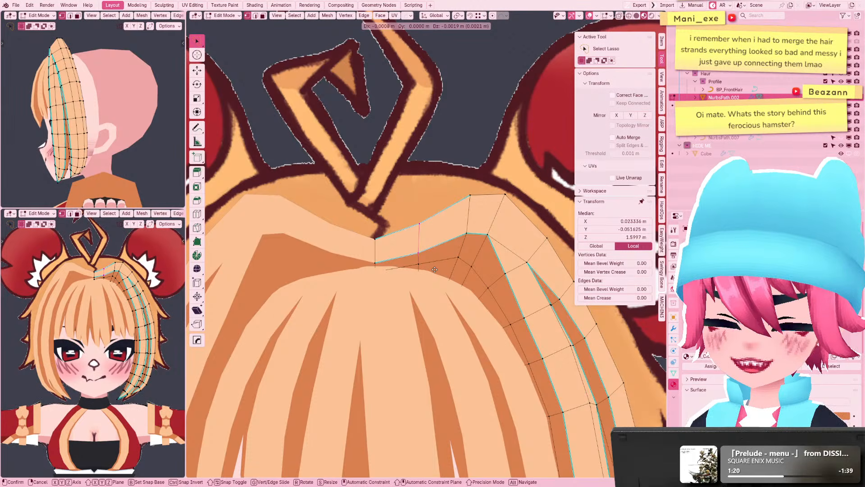
pyautogui.click(434, 271)
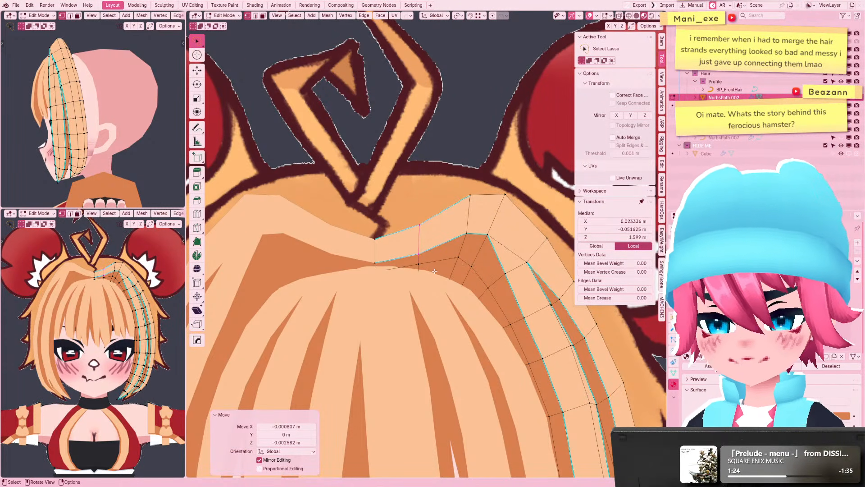
pyautogui.press('n')
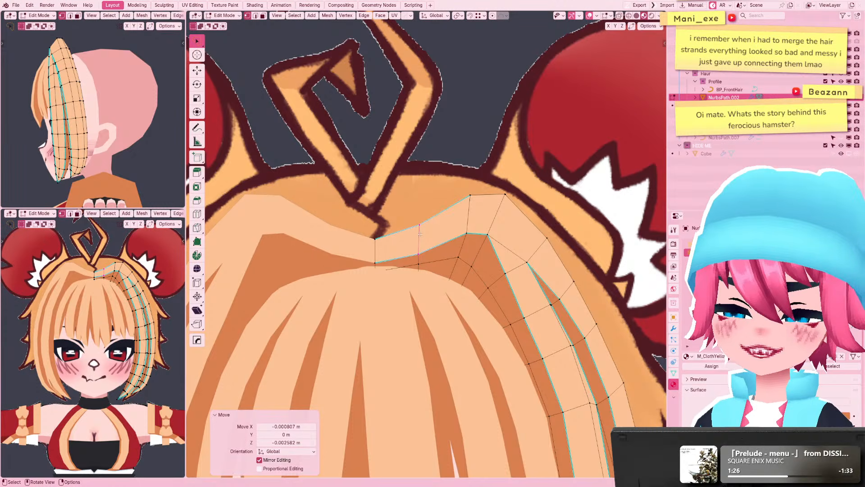
# Slide the lower vertex beside the centre parting along its edge and inspect the parting in solid shading
pyautogui.hotkey('alt', 'z')
pyautogui.press('g')
pyautogui.press('g')
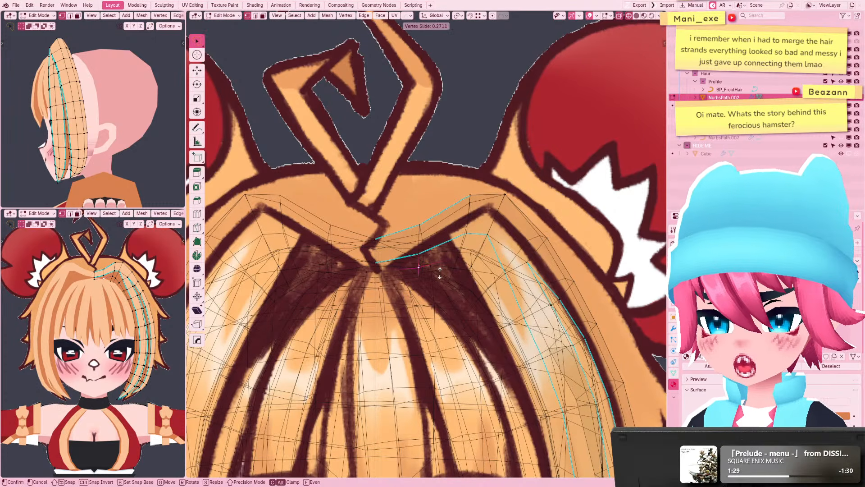
pyautogui.click(396, 285)
pyautogui.press('z')
pyautogui.scroll(-8, 405, 283)
pyautogui.press('Tab')
pyautogui.scroll(2, 436, 273)
pyautogui.scroll(8, 426, 262)
pyautogui.click(423, 259)
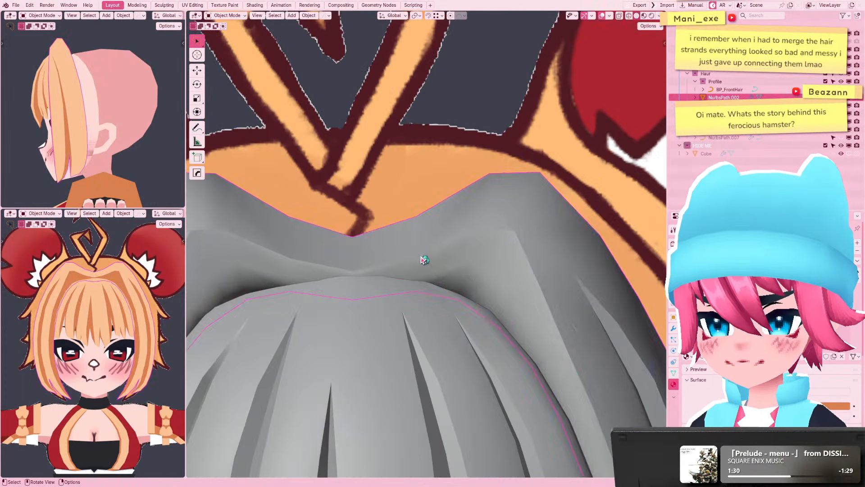
# Adjust the height of the vertices at the centre parting along Z, using the reference drawing in wireframe
pyautogui.press('Tab')
pyautogui.keyDown('shift'); pyautogui.moveTo(366, 231); pyautogui.dragTo(423, 262, button='middle'); pyautogui.keyUp('shift')
pyautogui.click(422, 262)
pyautogui.press('g')
pyautogui.press('z')
pyautogui.click(441, 277)
pyautogui.hotkey('alt', 'z')
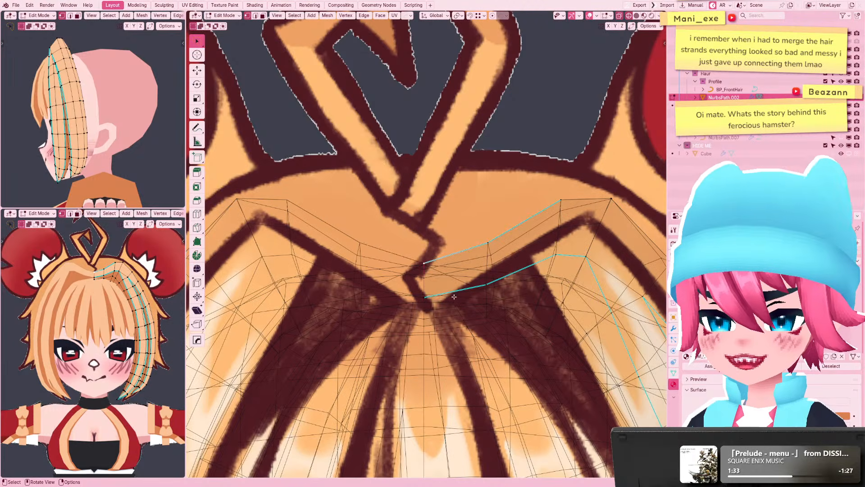
pyautogui.press('g')
pyautogui.press('z')
pyautogui.moveTo(440, 302); pyautogui.dragTo(434, 265)
pyautogui.click(443, 291)
pyautogui.press('g')
pyautogui.press('z')
pyautogui.rightClick(427, 260)
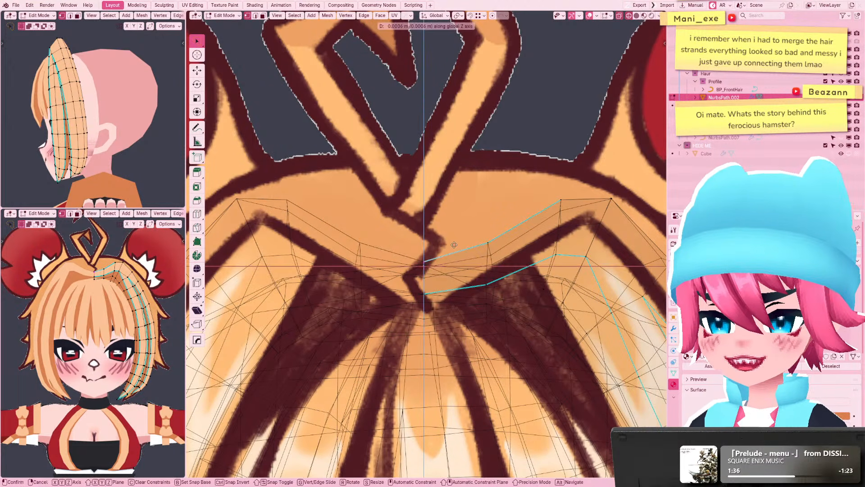
# Slide the upper vertices beside the centre parting along their edges and view the head with its materials in Object Mode
pyautogui.click(488, 243)
pyautogui.hotkey('alt', 'z')
pyautogui.press('g')
pyautogui.press('x')
pyautogui.rightClick(506, 248)
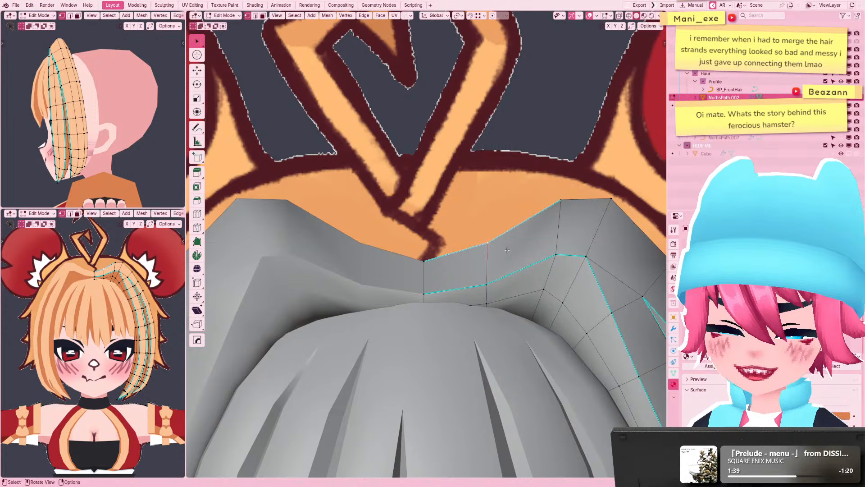
pyautogui.press('g')
pyautogui.press('g')
pyautogui.click(510, 246)
pyautogui.scroll(-6, 509, 270)
pyautogui.press('Tab')
pyautogui.scroll(-6, 545, 214)
pyautogui.press('z')
pyautogui.scroll(9, 493, 254)
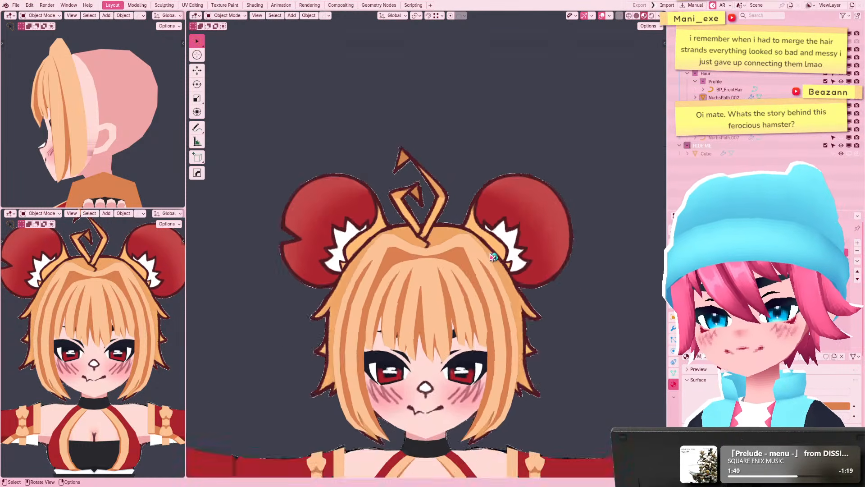
# Raise the vertex pair beside the centre parting about 0.0056 m along Z and the vertex beneath it 0.0025 m
pyautogui.click(492, 254)
pyautogui.click(526, 263)
pyautogui.press('Tab')
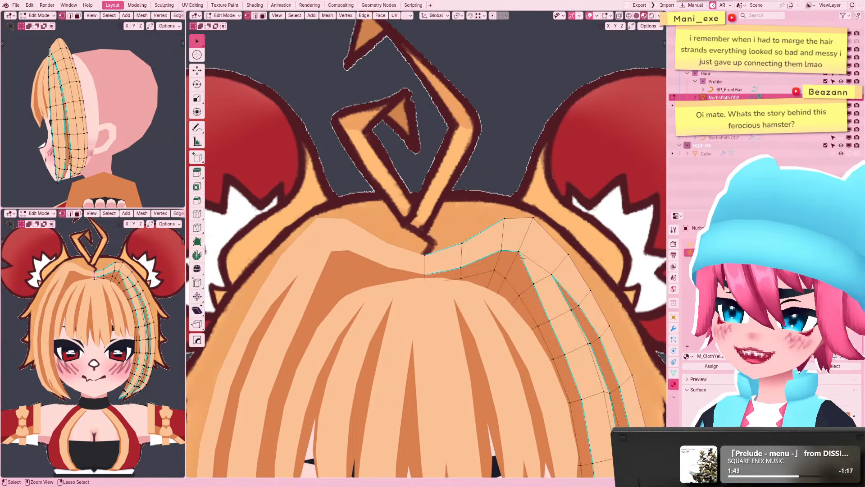
pyautogui.click(462, 255)
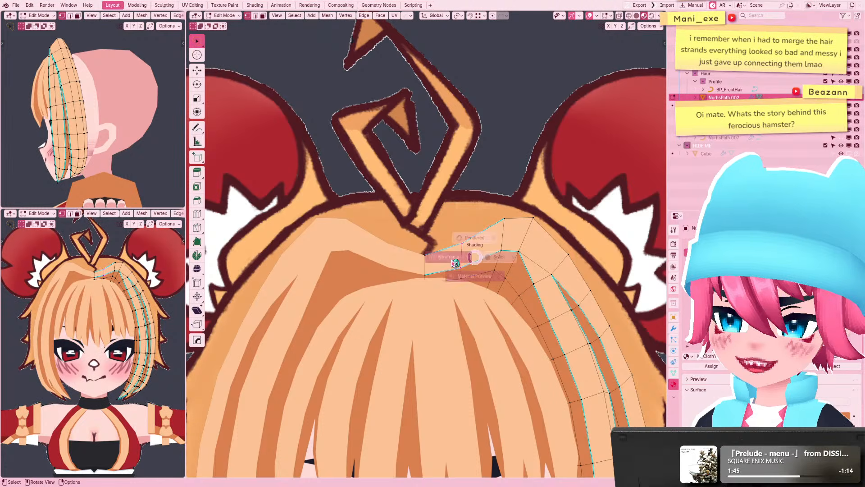
pyautogui.hotkey('alt', 'z')
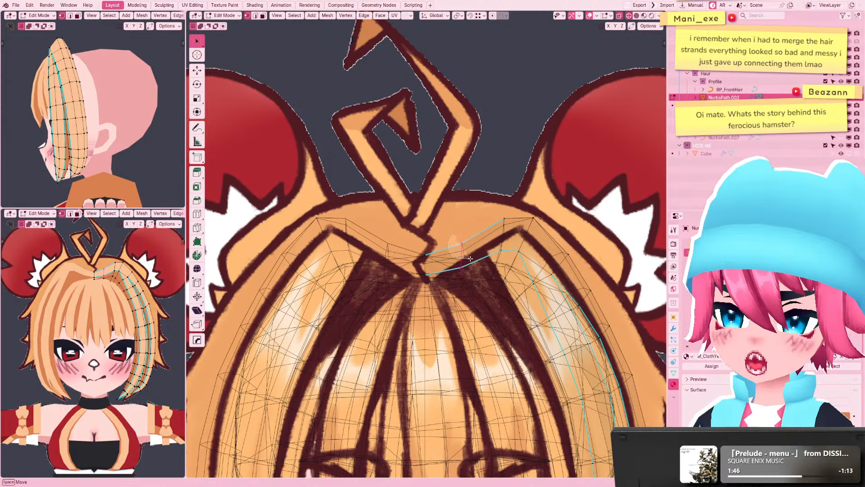
pyautogui.hotkey('alt', 'z')
pyautogui.press('g')
pyautogui.press('z')
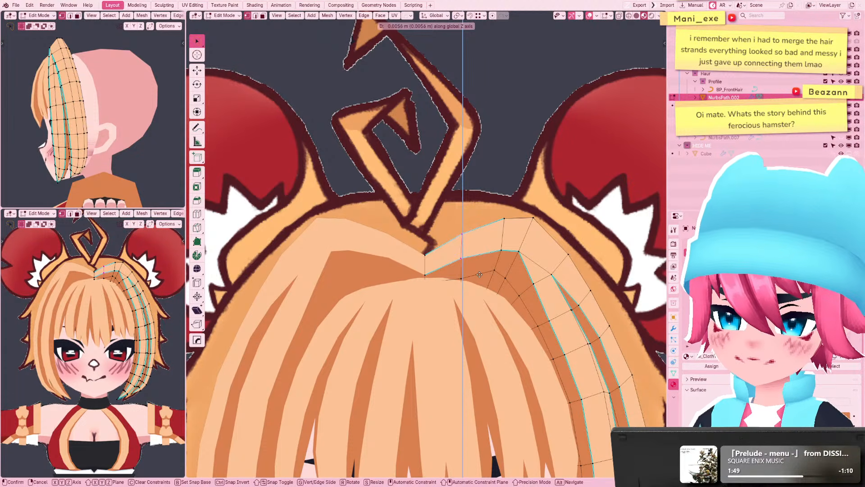
pyautogui.click(480, 274)
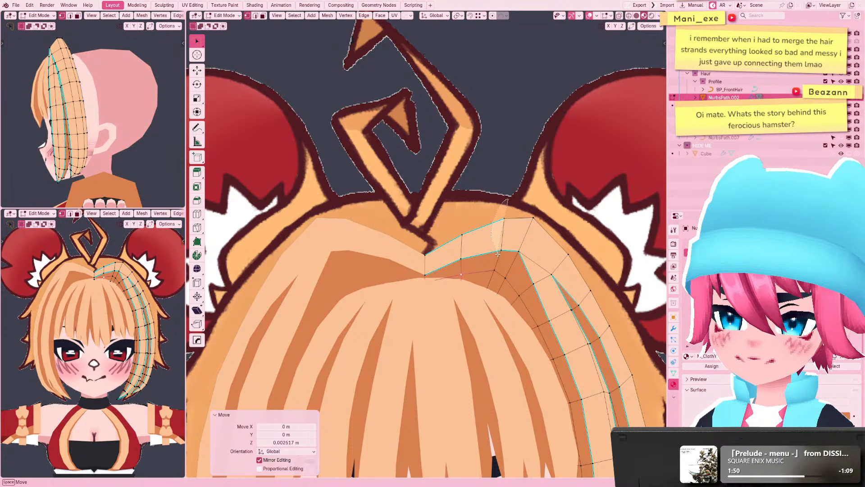
# Slide the vertices at the hair's upper bend along their edges to follow the drawn outline and view the result in Object Mode
pyautogui.press('z')
pyautogui.click(497, 224)
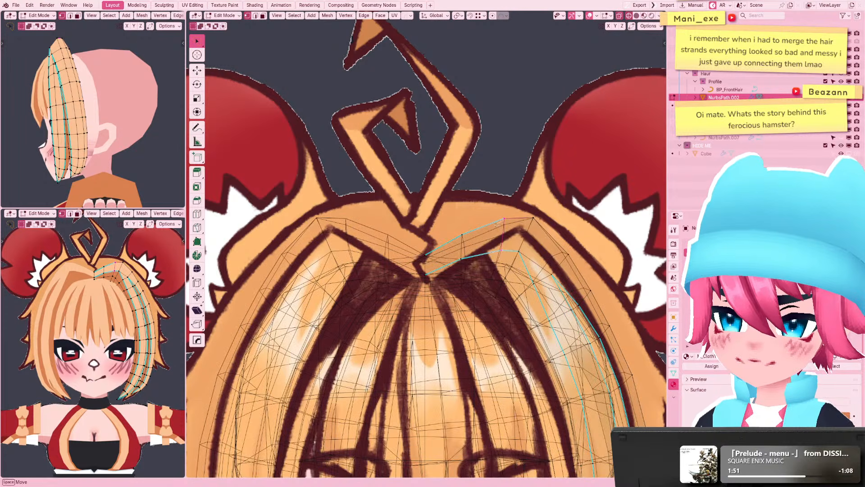
pyautogui.press('g')
pyautogui.press('g')
pyautogui.click(503, 248)
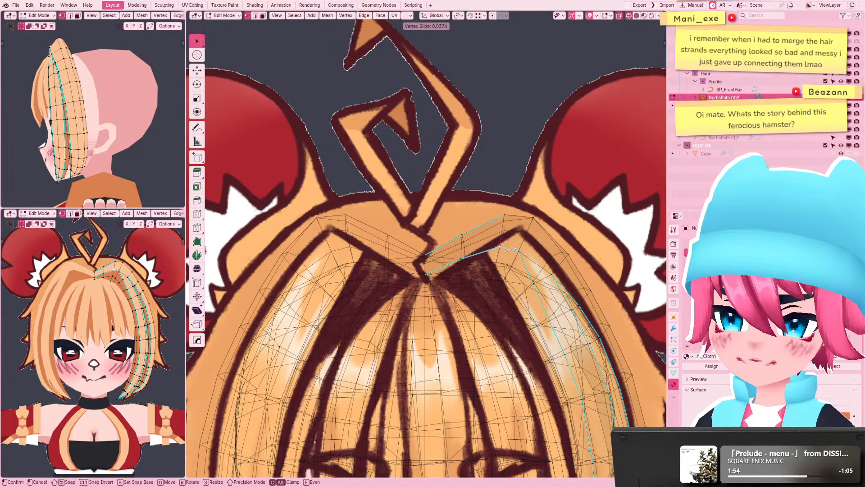
pyautogui.press('g')
pyautogui.press('g')
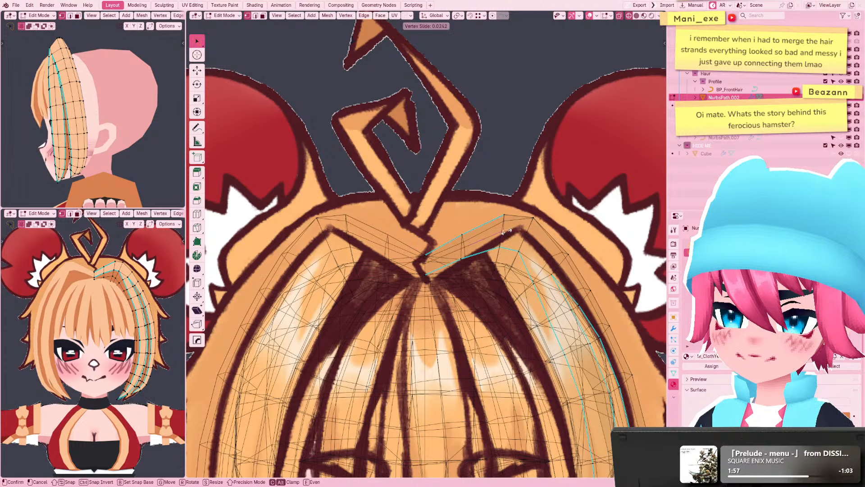
pyautogui.click(503, 232)
pyautogui.scroll(-8, 540, 270)
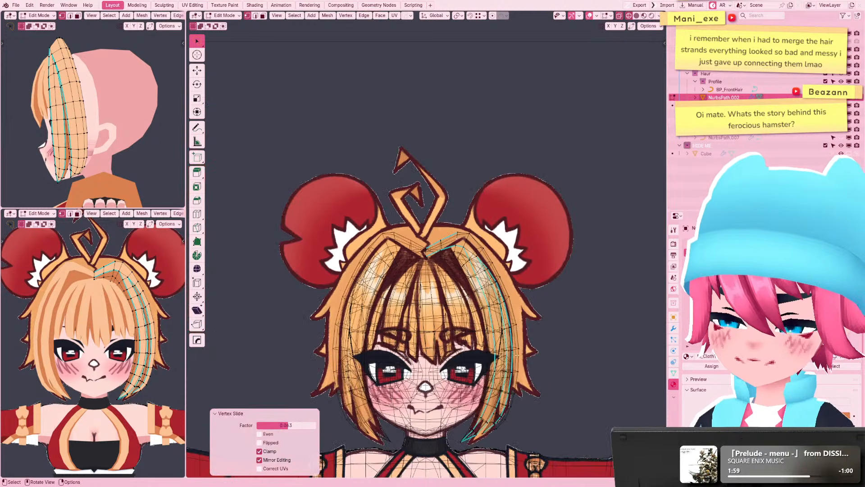
pyautogui.hotkey('alt', 'z')
pyautogui.press('Tab')
# Pull the lower part of the side hair slightly backward in side view with the 550 px Grab brush in Sculpt Mode
pyautogui.moveTo(514, 293); pyautogui.dragTo(354, 282, button='middle')
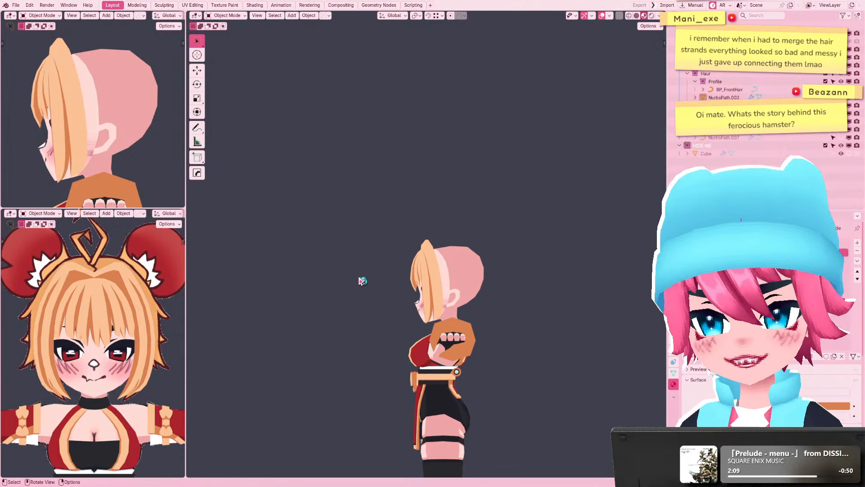
pyautogui.scroll(5, 432, 309)
pyautogui.click(418, 311)
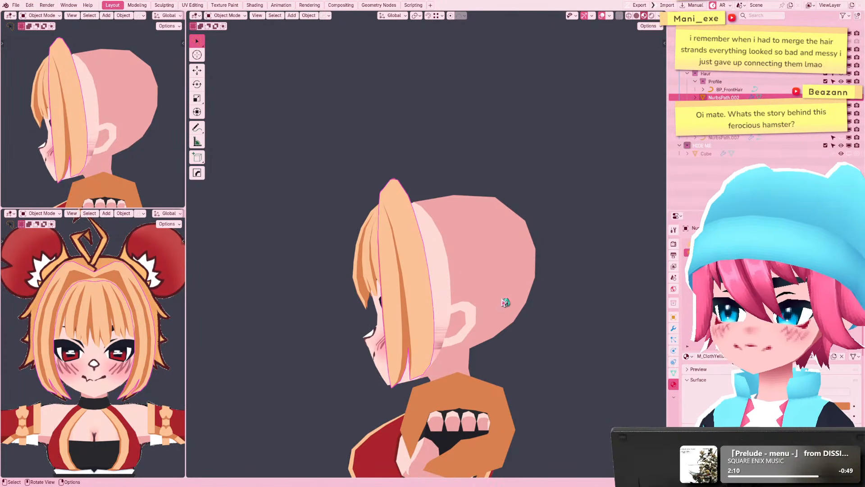
pyautogui.click(415, 248)
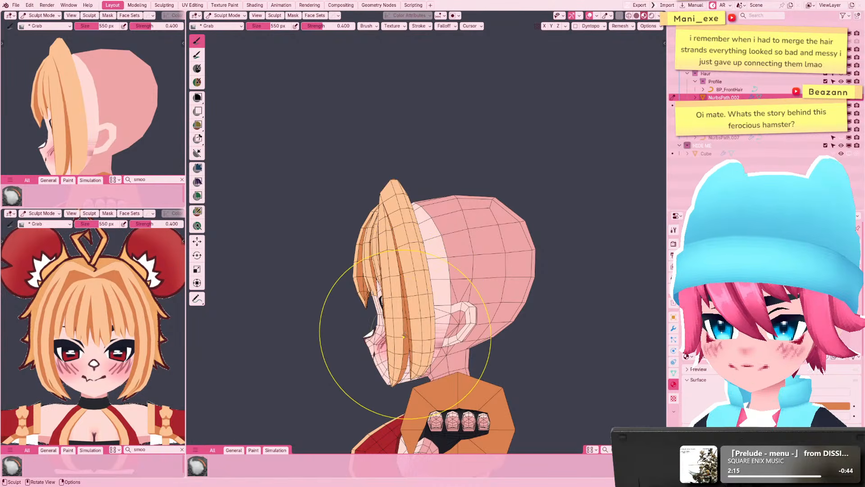
pyautogui.moveTo(404, 335); pyautogui.dragTo(405, 342)
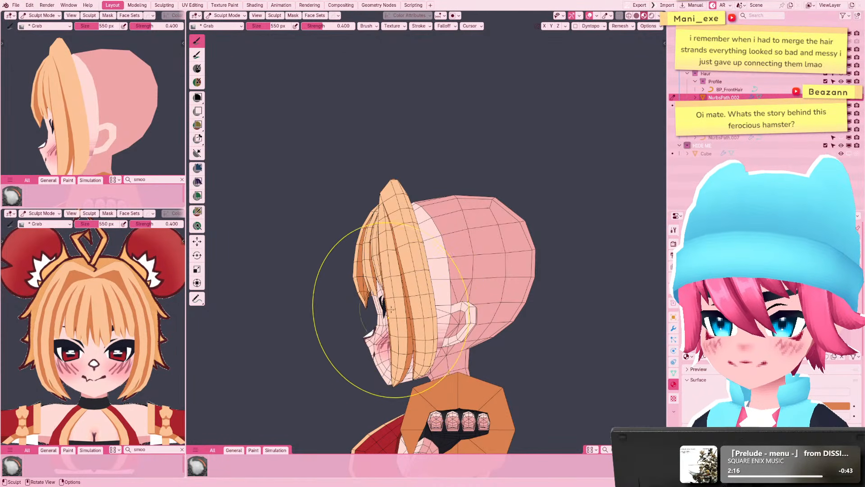
# Set the Grab brush size to 300 px, inspect the side hair, and return to Object Mode in front view
pyautogui.press('f')
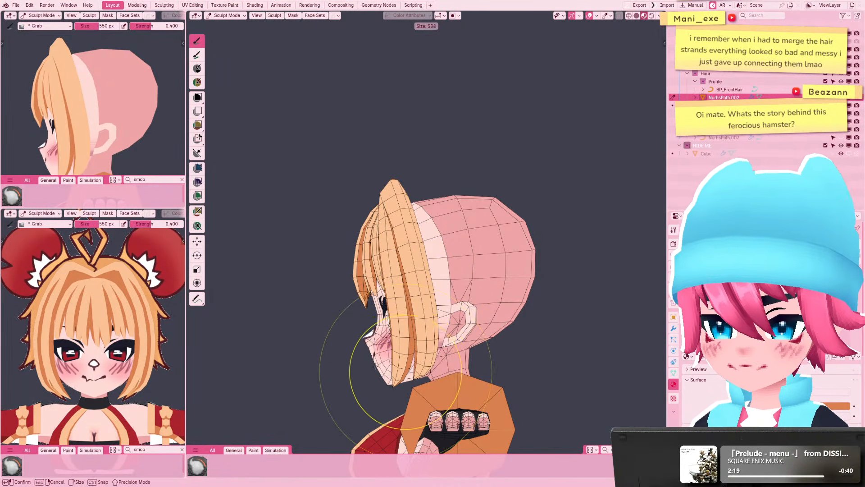
pyautogui.moveTo(401, 278); pyautogui.dragTo(407, 250, button='middle')
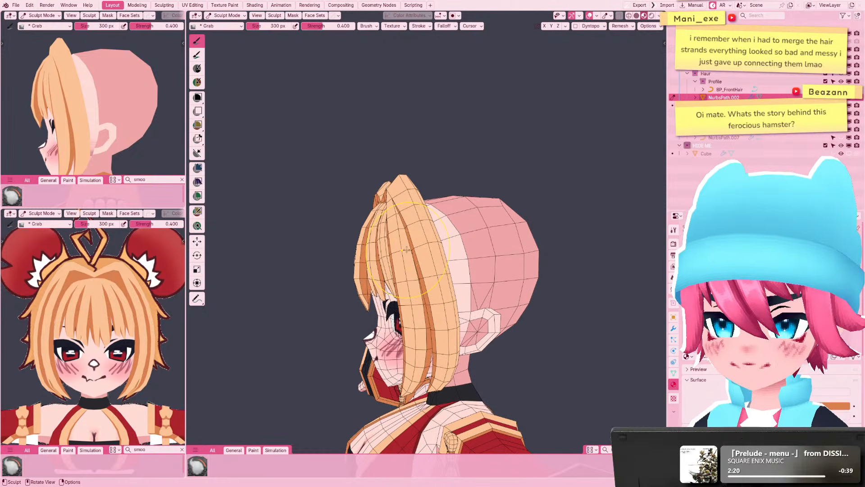
pyautogui.scroll(-4, 420, 272)
pyautogui.hotkey('shift', 'alt', 'z')
pyautogui.moveTo(466, 293); pyautogui.dragTo(528, 306, button='middle')
pyautogui.hotkey('ctrl', 'Tab')
pyautogui.scroll(-2, 523, 234)
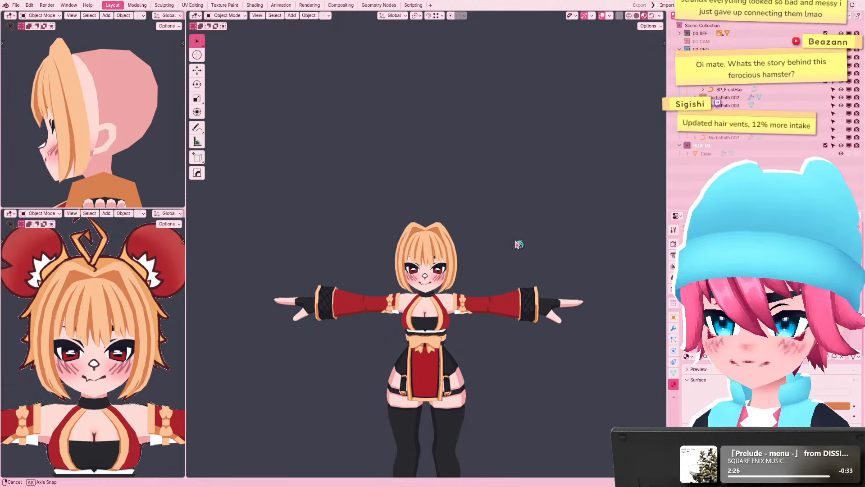
# Enter Sculpt Mode on the front side hair in front view and set the Grab brush size to 114 px
pyautogui.moveTo(520, 244); pyautogui.dragTo(533, 244, button='middle')
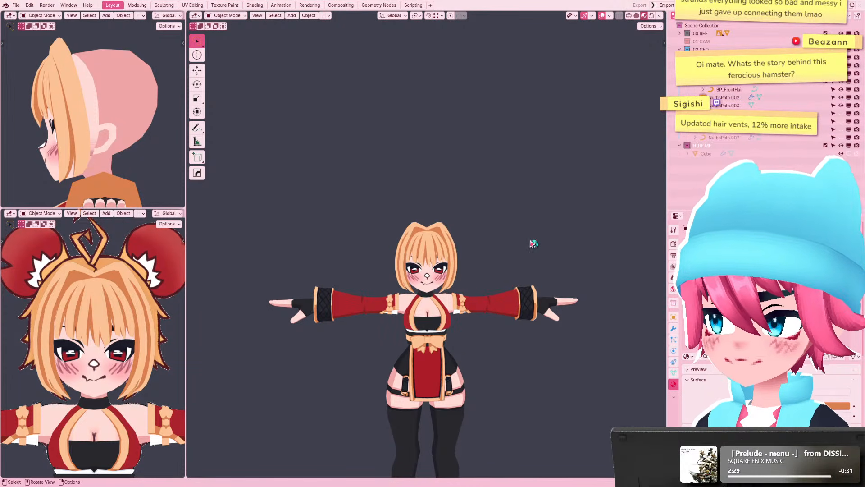
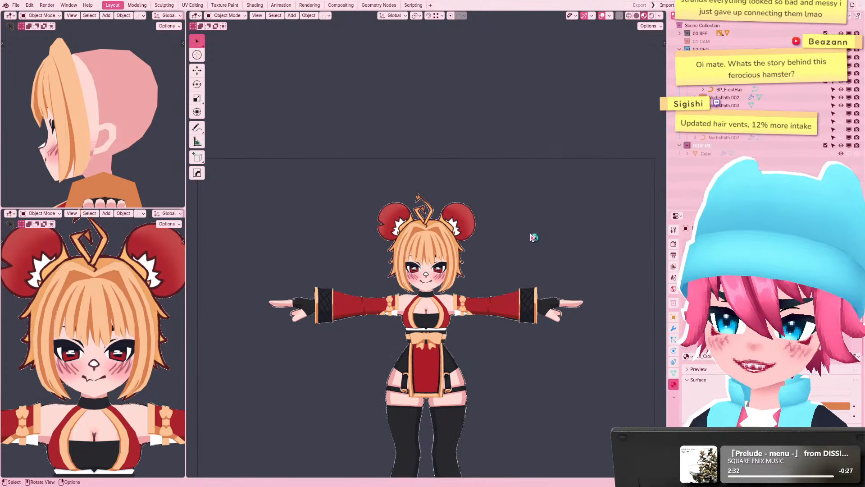
pyautogui.scroll(8, 531, 236)
pyautogui.click(536, 202)
pyautogui.hotkey('ctrl', 'Tab')
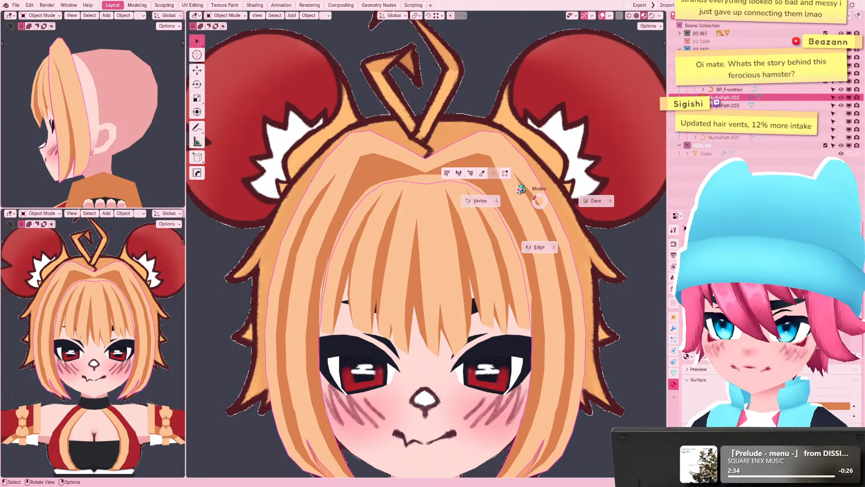
pyautogui.click(492, 173)
pyautogui.press('f')
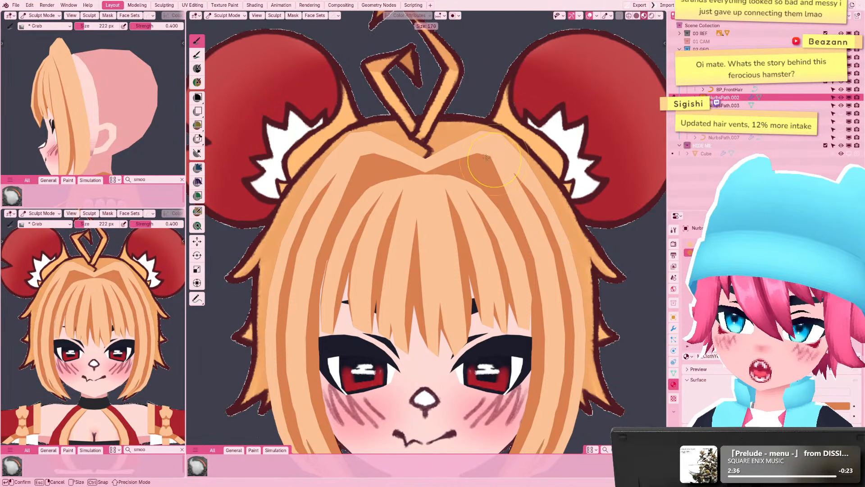
pyautogui.click(484, 155)
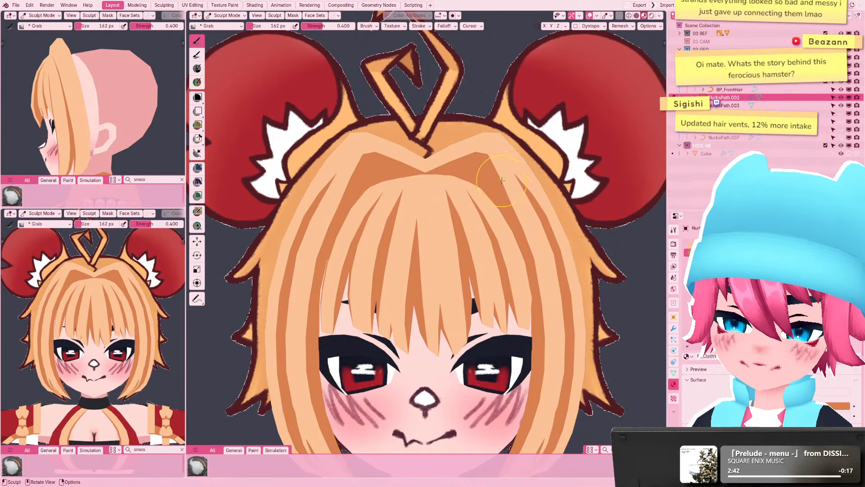
pyautogui.press('f')
pyautogui.click(503, 169)
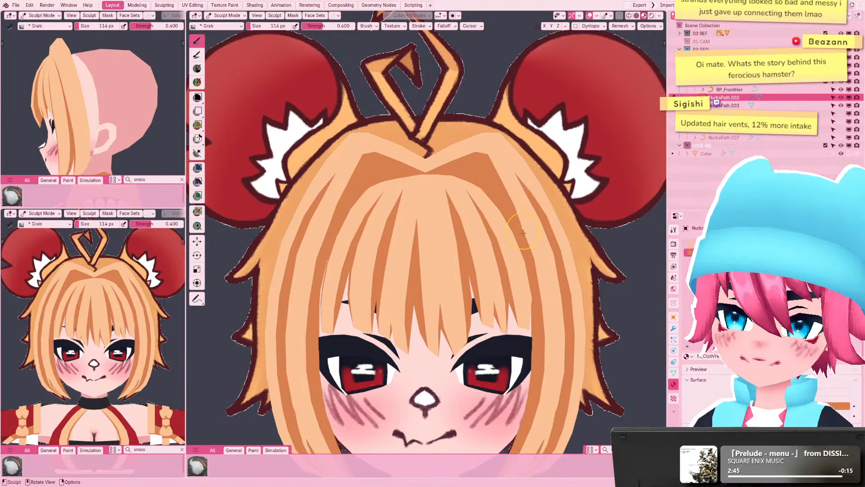
# Check the hair's wireframe against the reference drawing, return to Object Mode and inspect the head from the side without overlays
pyautogui.scroll(-6, 548, 287)
pyautogui.hotkey('shift', 'alt', 'z')
pyautogui.scroll(4, 519, 234)
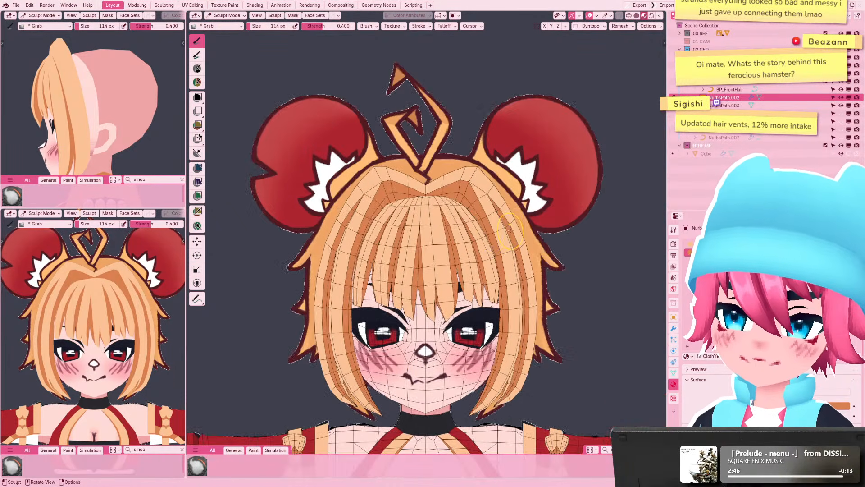
pyautogui.scroll(-5, 513, 244)
pyautogui.hotkey('ctrl', 'Tab')
pyautogui.click(529, 248)
pyautogui.hotkey('shift', 'alt', 'z')
pyautogui.scroll(-2, 522, 260)
pyautogui.moveTo(519, 263); pyautogui.dragTo(442, 270, button='middle')
pyautogui.scroll(7, 442, 270)
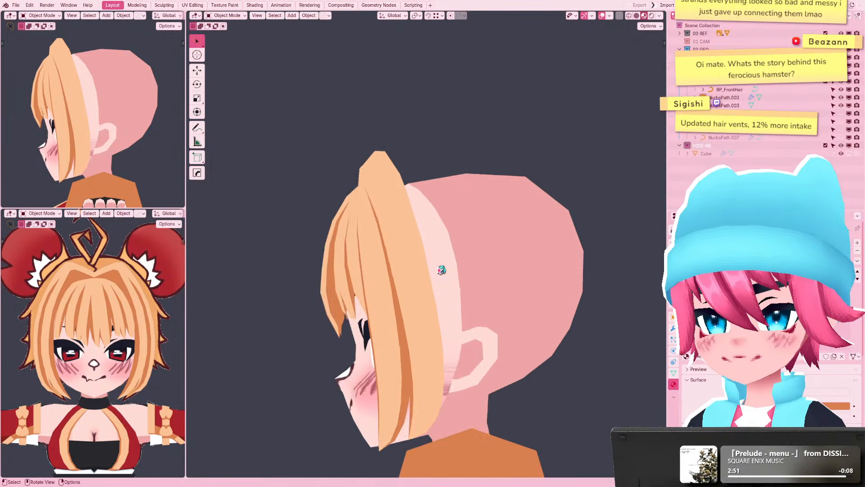
# Switch the side view to Solid shading and check the upper end of the side strand's crease in Edit Mode and Object Mode
pyautogui.press('z')
pyautogui.click(410, 223)
pyautogui.scroll(-1, 411, 223)
pyautogui.click(397, 223)
pyautogui.scroll(2, 397, 223)
pyautogui.press('Tab')
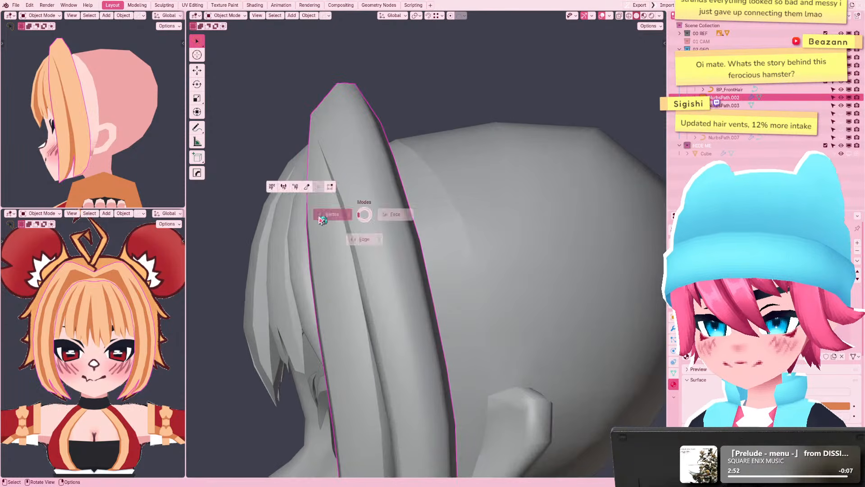
pyautogui.click(320, 218)
pyautogui.moveTo(321, 143)
pyautogui.mouseDown()
pyautogui.moveTo(329, 143)
pyautogui.moveTo(313, 131)
pyautogui.mouseUp()
pyautogui.hotkey('ctrl', 'z')
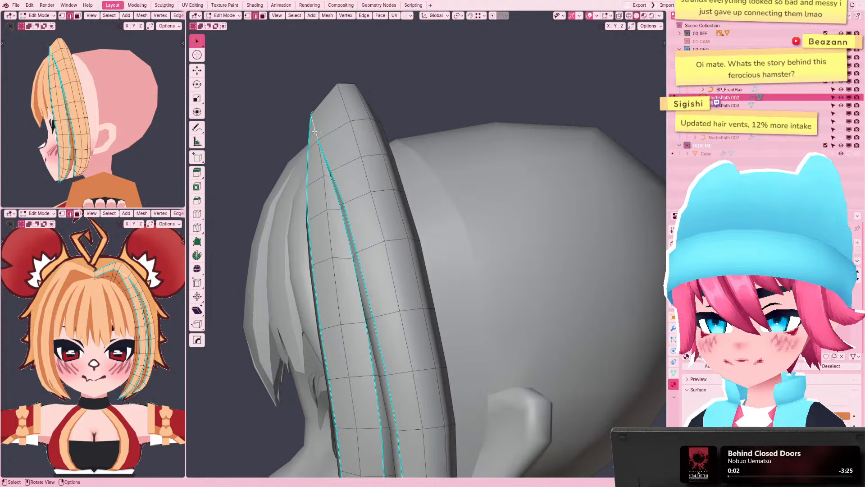
pyautogui.rightClick(315, 132)
pyautogui.click(305, 165)
pyautogui.scroll(-6, 363, 191)
pyautogui.press('Tab')
pyautogui.click(410, 178)
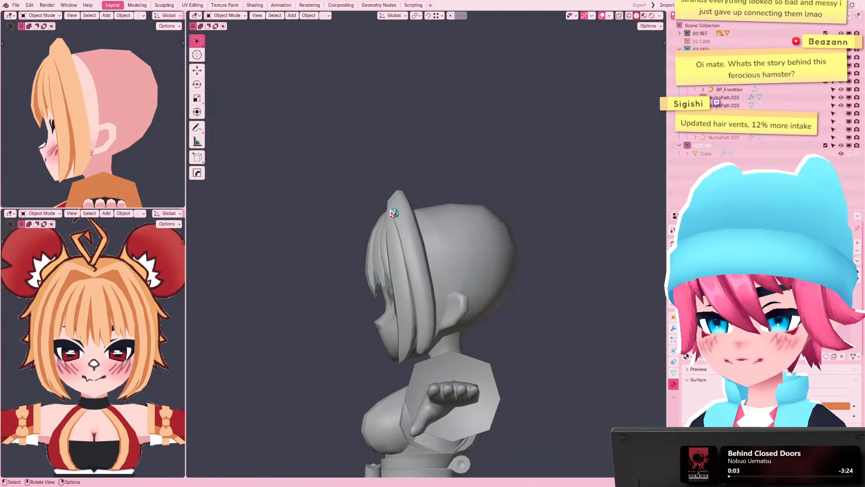
# Slide the vertex at the upper end of the side strand's crease slightly along its edge and check the shading
pyautogui.click(394, 212)
pyautogui.scroll(5, 393, 212)
pyautogui.press('Tab')
pyautogui.press('g')
pyautogui.press('g')
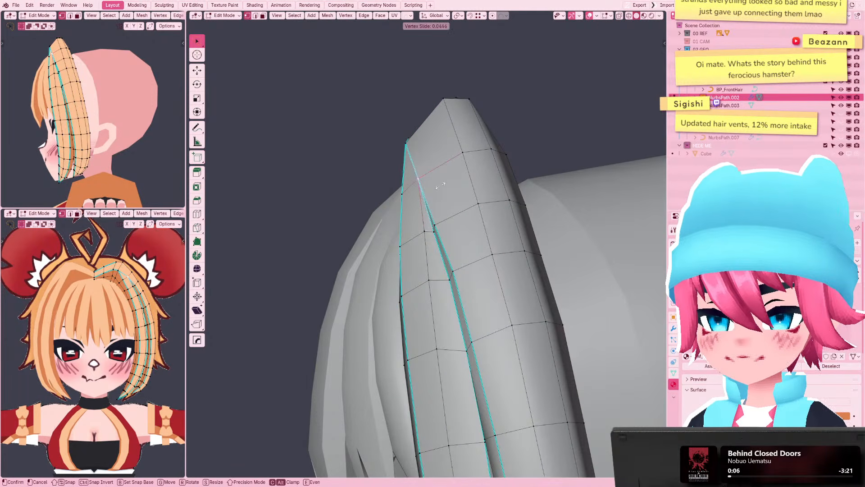
pyautogui.click(440, 184)
pyautogui.scroll(-5, 451, 187)
pyautogui.scroll(5, 488, 191)
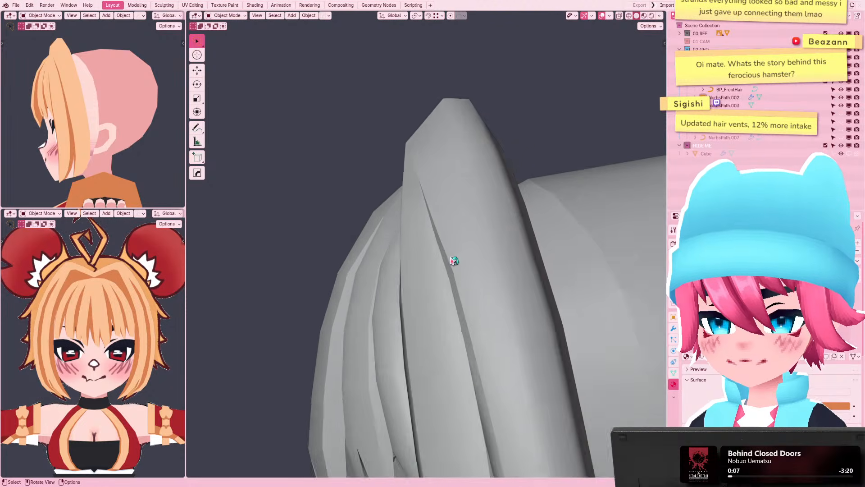
# Slide the vertex pair just inside the crease along its edges and shift the strand's upper front corner vertex slightly backward along Y
pyautogui.moveTo(425, 234); pyautogui.dragTo(455, 236)
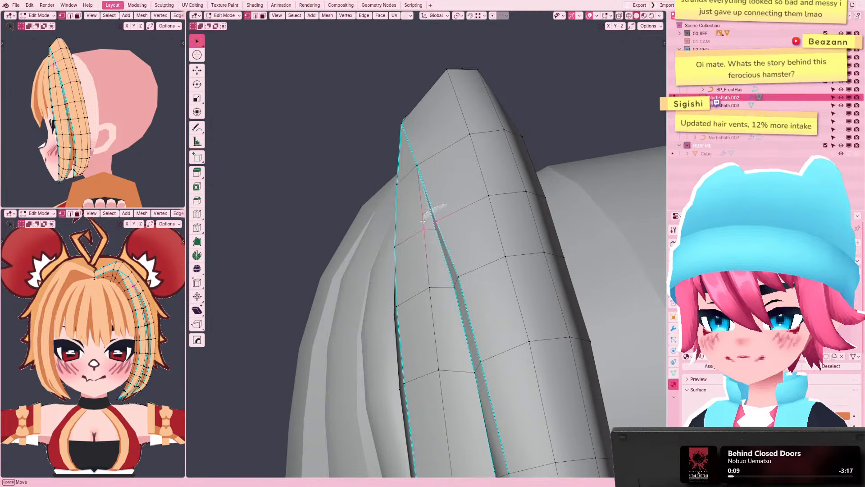
pyautogui.press('g')
pyautogui.press('g')
pyautogui.click(433, 160)
pyautogui.press('g')
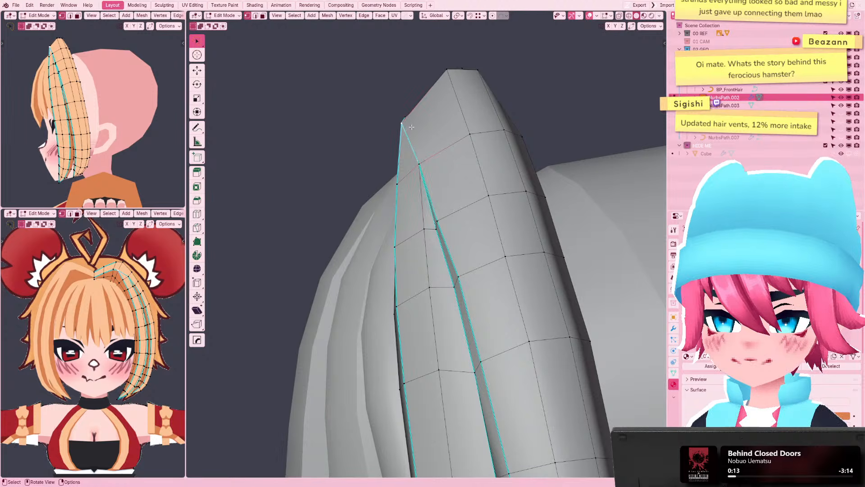
pyautogui.press('y')
pyautogui.click(413, 128)
# Move the vertex at the crease's upper end about -0.0008 m along Y and the vertices beneath it about -0.0011 m
pyautogui.click(423, 166)
pyautogui.press('g')
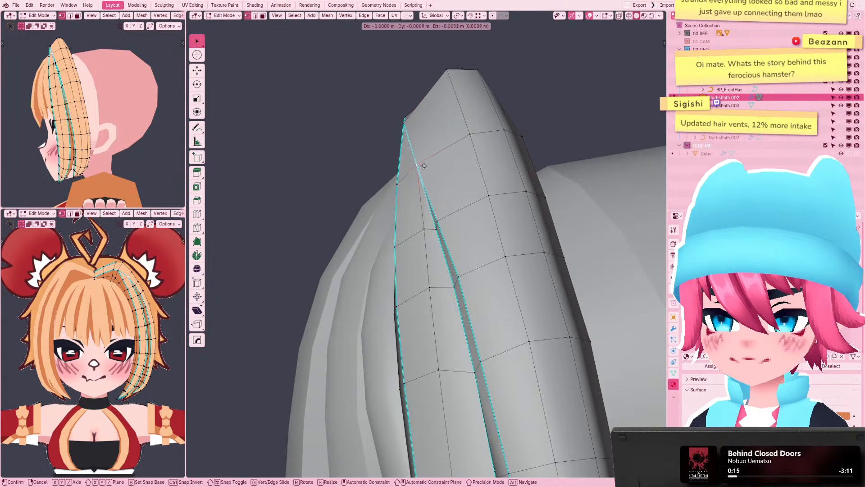
pyautogui.rightClick(421, 167)
pyautogui.press('g')
pyautogui.middleClick(422, 166)
pyautogui.click(423, 168)
pyautogui.scroll(-4, 425, 212)
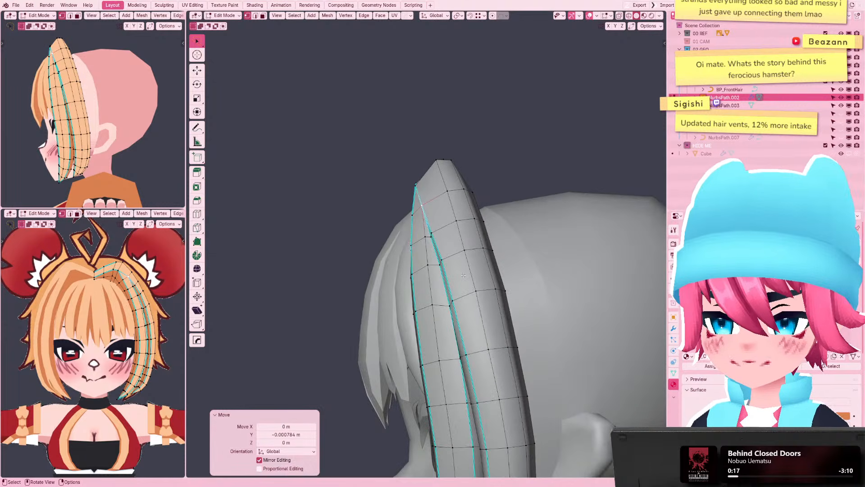
pyautogui.scroll(4, 425, 216)
pyautogui.moveTo(453, 206); pyautogui.dragTo(456, 209)
pyautogui.press('g')
pyautogui.press('y')
pyautogui.click(468, 226)
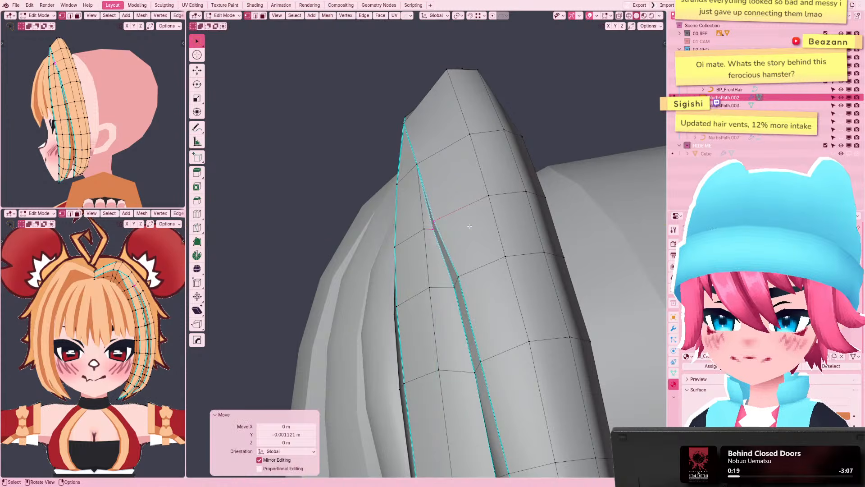
# Move the next crease vertex down about -0.0020 m along Y and the vertices below it about -0.0015 m
pyautogui.moveTo(444, 270)
pyautogui.mouseDown()
pyautogui.moveTo(479, 258)
pyautogui.moveTo(479, 267)
pyautogui.mouseUp()
pyautogui.press('g')
pyautogui.press('y')
pyautogui.click(474, 283)
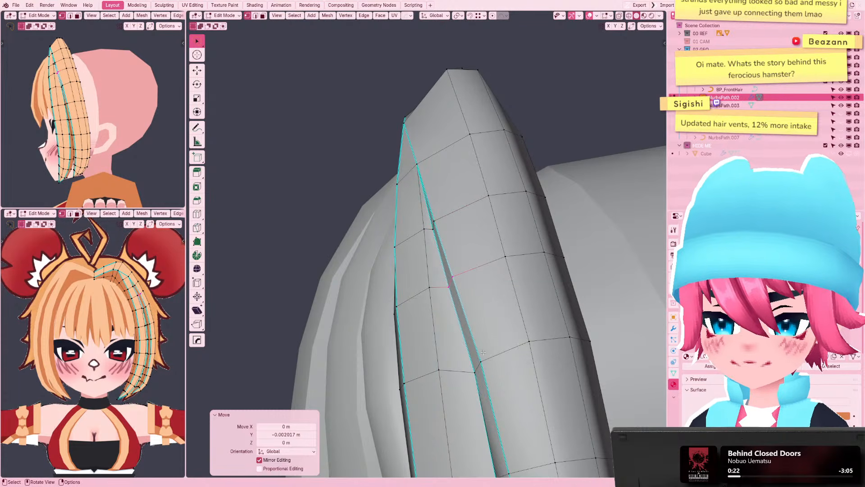
pyautogui.scroll(2, 482, 336)
pyautogui.press('g')
pyautogui.press('y')
pyautogui.click(481, 320)
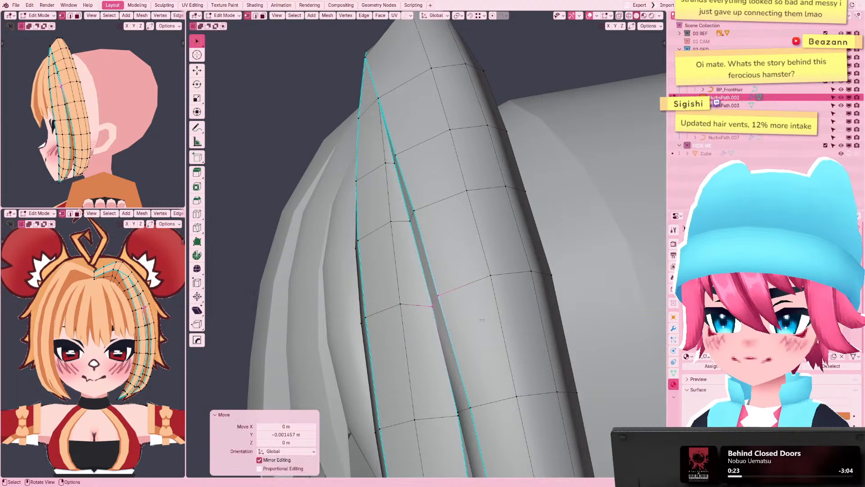
# Select the horizontal vertex loop midway down the side strand and slide it slightly along the strand's edges
pyautogui.scroll(-4, 480, 333)
pyautogui.scroll(3, 479, 348)
pyautogui.keyDown('alt'); pyautogui.click(478, 358); pyautogui.keyUp('alt')
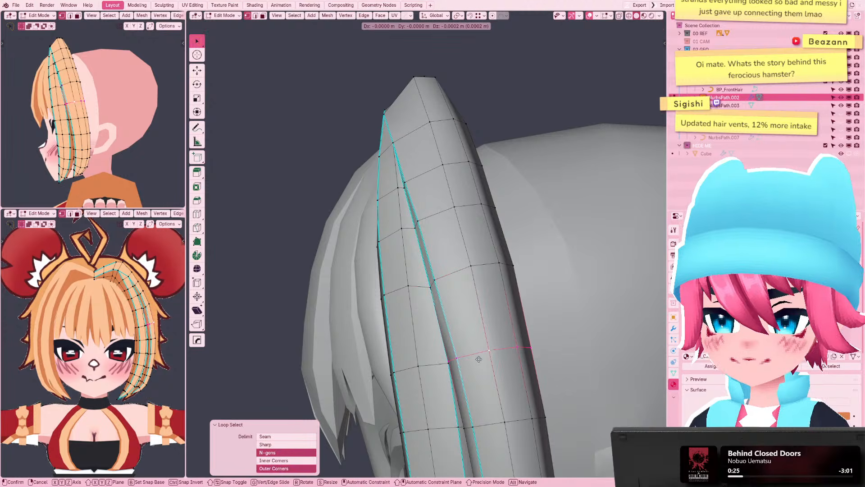
pyautogui.press('g')
pyautogui.press('g')
pyautogui.click(482, 355)
# Move the vertices on the strand's rear edge at the same height about 0.0002 m along Y
pyautogui.hotkey('shift', 'z')
pyautogui.moveTo(520, 329)
pyautogui.mouseDown()
pyautogui.moveTo(520, 367)
pyautogui.moveTo(541, 338)
pyautogui.mouseUp()
pyautogui.hotkey('shift', 'z')
pyautogui.press('g')
pyautogui.hotkey('shift', 'x')
pyautogui.rightClick(571, 343)
pyautogui.press('g')
pyautogui.press('y')
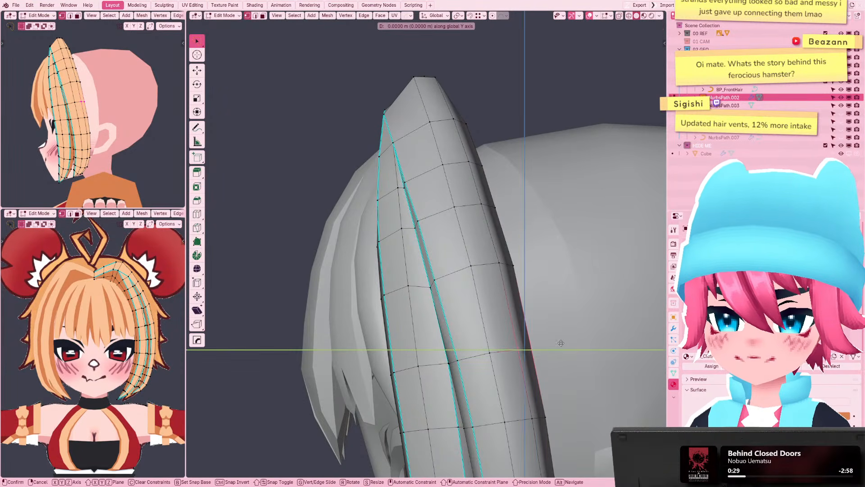
pyautogui.click(561, 342)
pyautogui.scroll(-4, 558, 343)
pyautogui.moveTo(464, 335); pyautogui.dragTo(527, 329, button='middle')
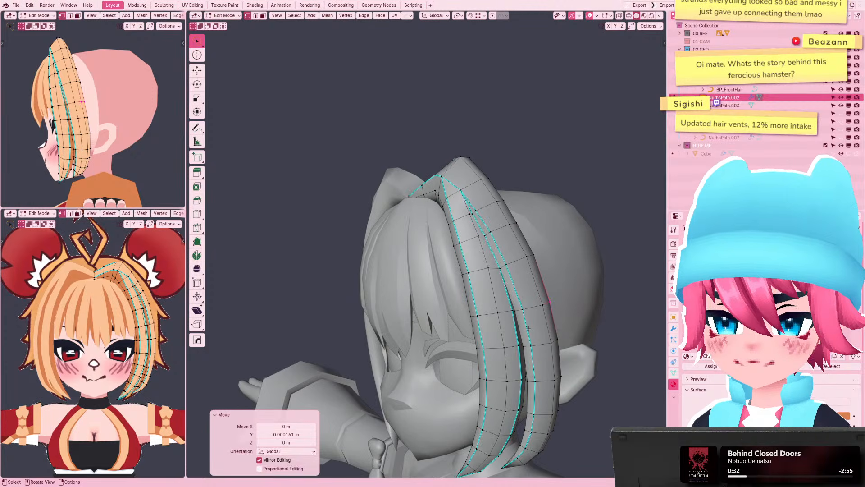
# In front view, slide the strand's full ring of vertices at eyebrow height along its edges and return to Object Mode
pyautogui.press('KP_1')
pyautogui.hotkey('shift', 'z')
pyautogui.moveTo(493, 282)
pyautogui.mouseDown()
pyautogui.moveTo(561, 320)
pyautogui.moveTo(591, 322)
pyautogui.mouseUp()
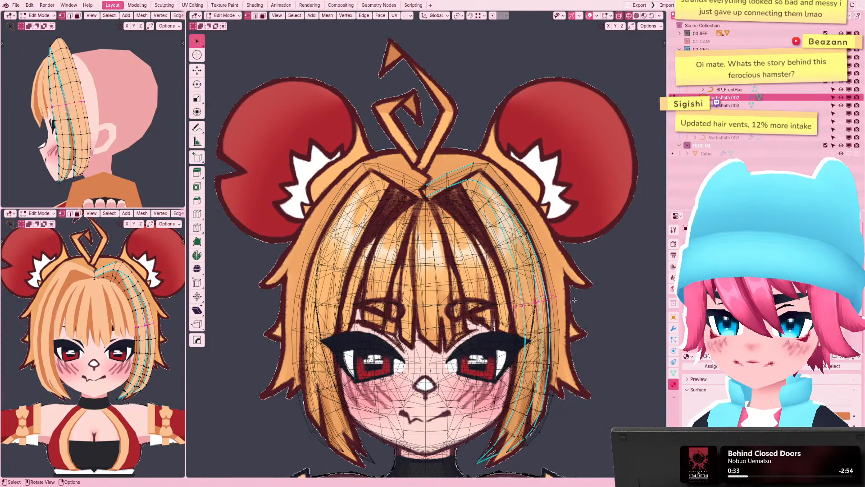
pyautogui.hotkey('shift', 'z')
pyautogui.hotkey('shift', 'v')
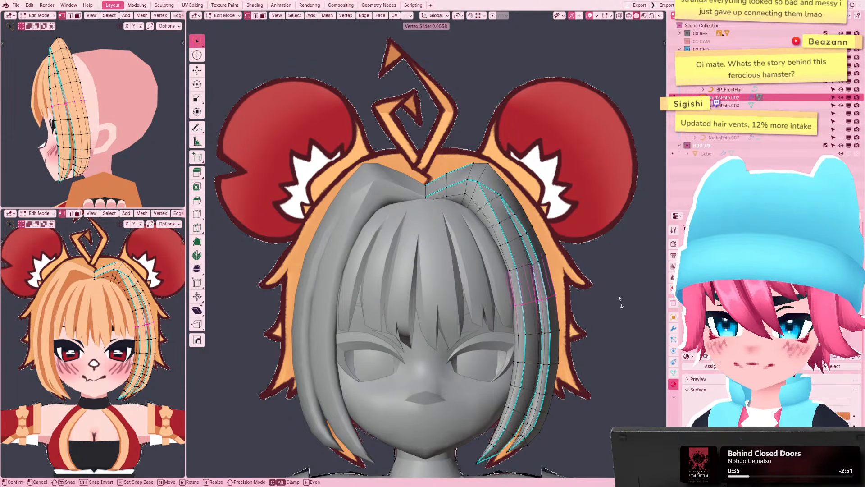
pyautogui.click(620, 302)
pyautogui.scroll(-8, 540, 288)
pyautogui.press('Tab')
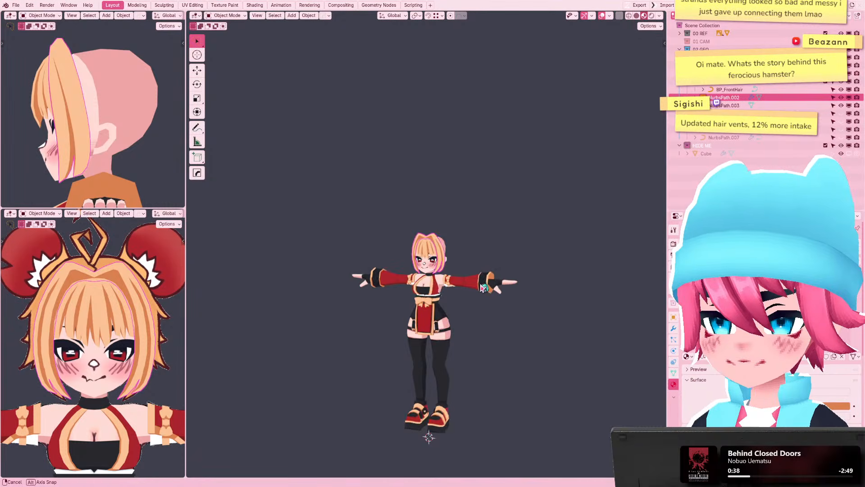
# Inspect the character and the side strand from the side and above, reopening the strand in Edit Mode with Solid shading
pyautogui.click(517, 253)
pyautogui.moveTo(482, 287)
pyautogui.mouseDown(button='middle')
pyautogui.moveTo(471, 283)
pyautogui.moveTo(484, 276)
pyautogui.moveTo(624, 276)
pyautogui.moveTo(477, 277)
pyautogui.mouseUp(button='middle')
pyautogui.scroll(5, 514, 263)
pyautogui.press('KP_3')
pyautogui.scroll(5, 477, 288)
pyautogui.click(460, 308)
pyautogui.press('Tab')
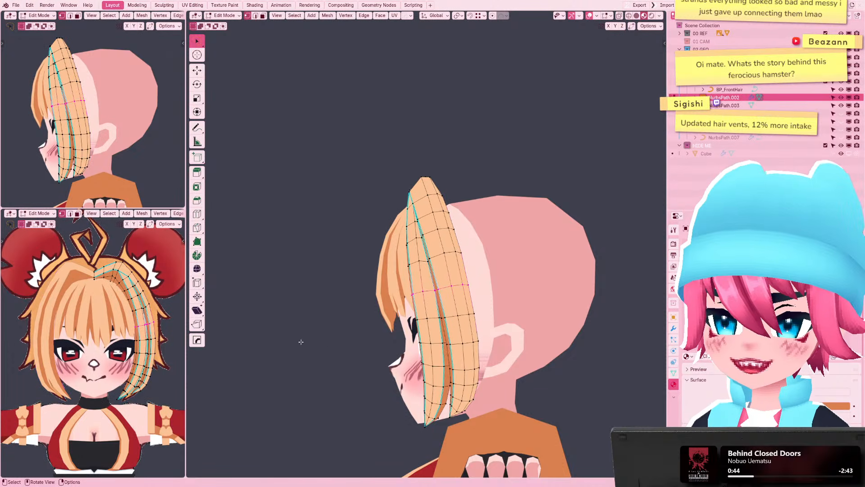
pyautogui.keyDown('shift'); pyautogui.moveTo(461, 384); pyautogui.dragTo(447, 367, button='middle'); pyautogui.keyUp('shift')
pyautogui.press('z')
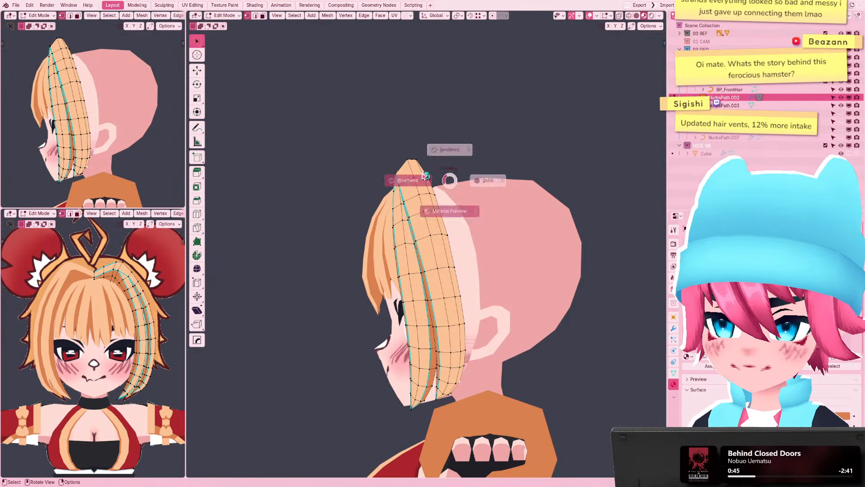
pyautogui.click(402, 179)
pyautogui.moveTo(420, 150)
pyautogui.mouseDown(button='middle')
pyautogui.moveTo(447, 229)
pyautogui.moveTo(334, 208)
pyautogui.mouseUp(button='middle')
pyautogui.press('KP_7')
pyautogui.press('z')
pyautogui.click(454, 224)
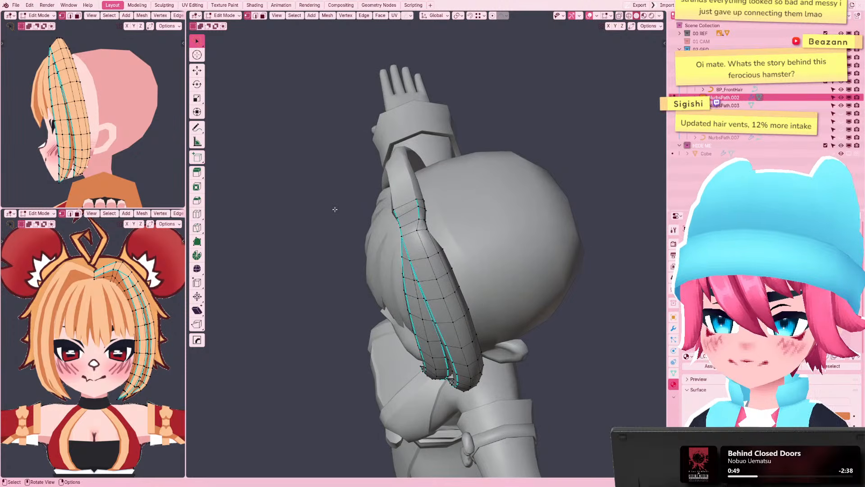
# In top view, select the sharp edge path from the centre parting to the upper bend and slide it slightly forward
pyautogui.press('KP_7')
pyautogui.scroll(5, 516, 275)
pyautogui.keyDown('shift'); pyautogui.moveTo(516, 275); pyautogui.dragTo(475, 273, button='middle'); pyautogui.keyUp('shift')
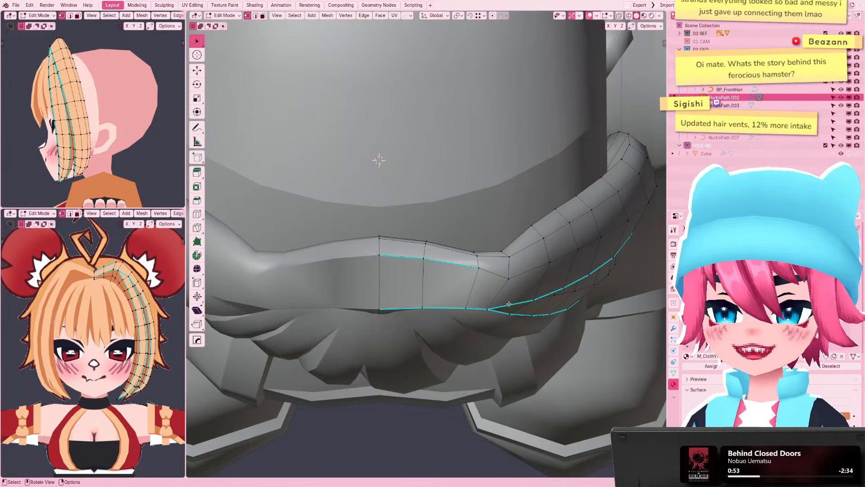
pyautogui.keyDown('ctrl'); pyautogui.click(389, 259); pyautogui.keyUp('ctrl')
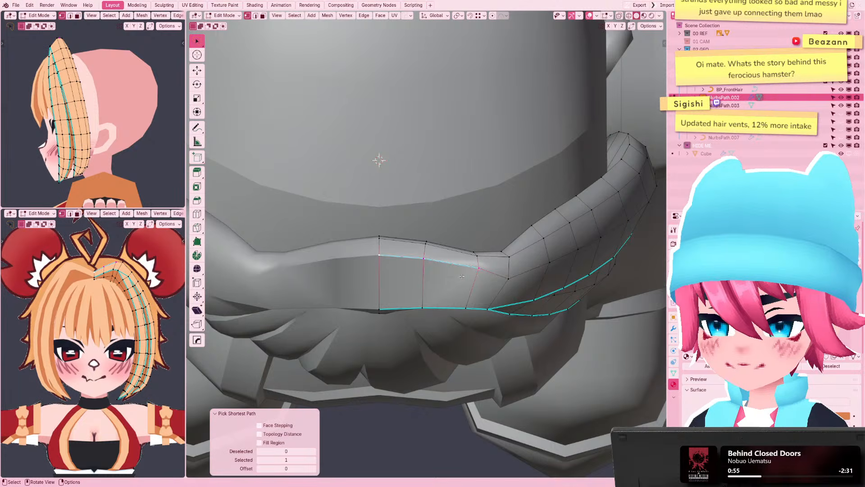
pyautogui.press('g')
pyautogui.press('g')
pyautogui.click(463, 280)
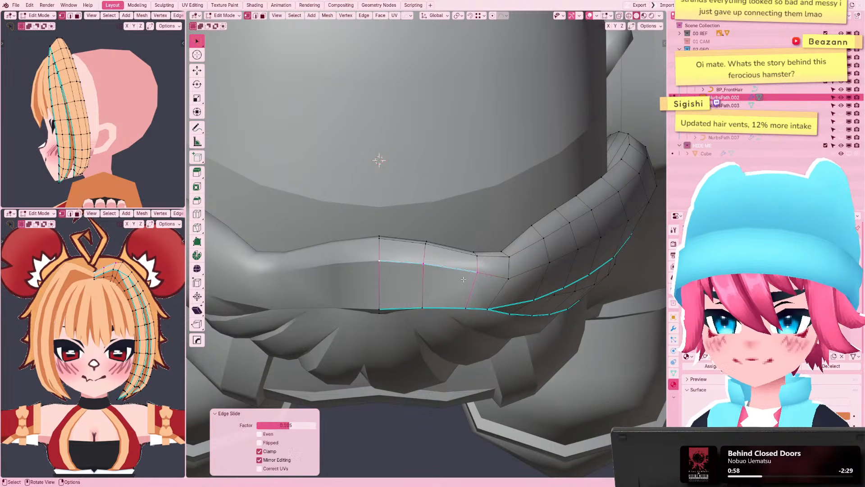
# In top view, nudge the rear vertex at the upper bend and slide the rear vertices near the centre parting along their edges
pyautogui.click(504, 250)
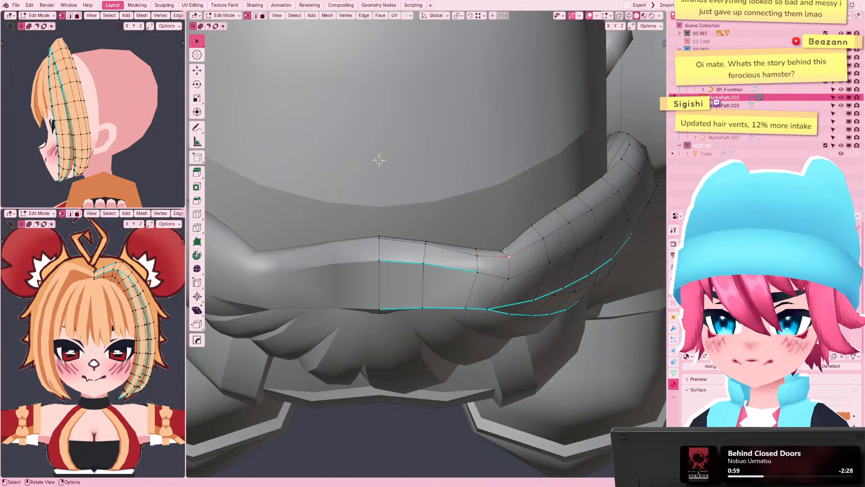
pyautogui.press('g')
pyautogui.click(510, 250)
pyautogui.click(401, 243)
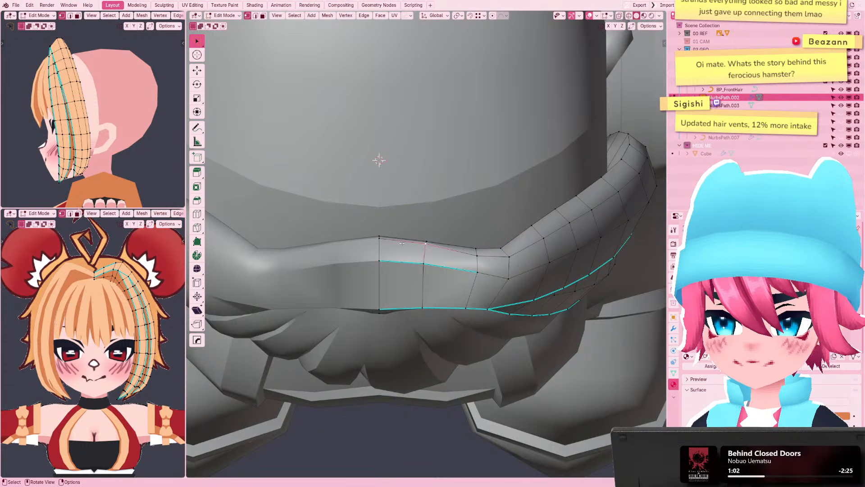
pyautogui.hotkey('shift', 'v')
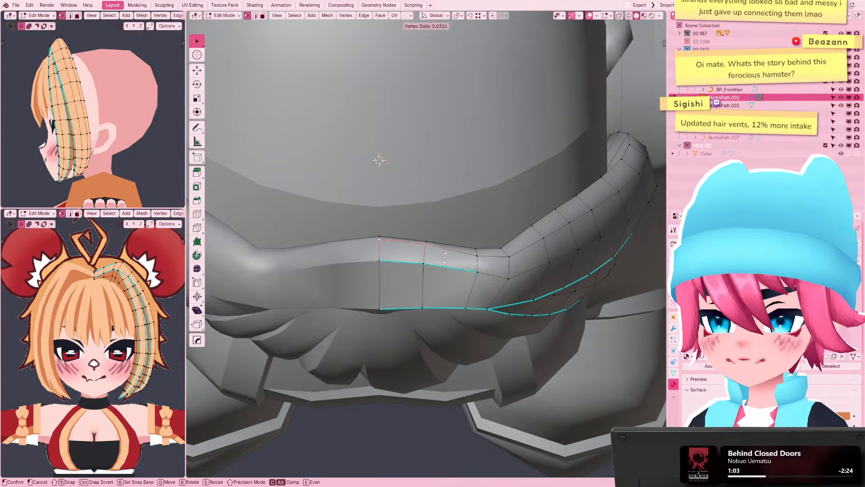
pyautogui.click(444, 262)
# Move the vertex at the bend end of the sharp parting edge along Y
pyautogui.click(482, 269)
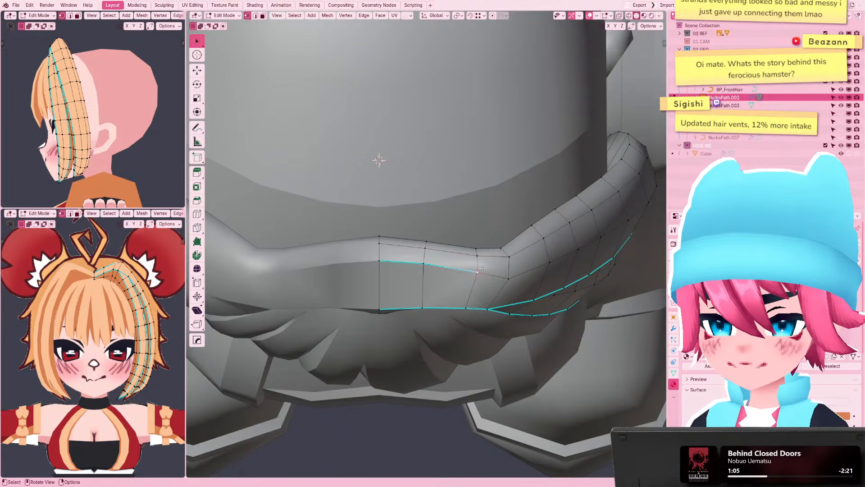
pyautogui.press('g')
pyautogui.press('y')
pyautogui.click(523, 284)
# Select the face loop along the strand's rear edge and move it back about 0.006 m along Y
pyautogui.moveTo(522, 284); pyautogui.dragTo(452, 309, button='middle')
pyautogui.press('3')
pyautogui.keyDown('alt'); pyautogui.click(420, 200); pyautogui.keyUp('alt')
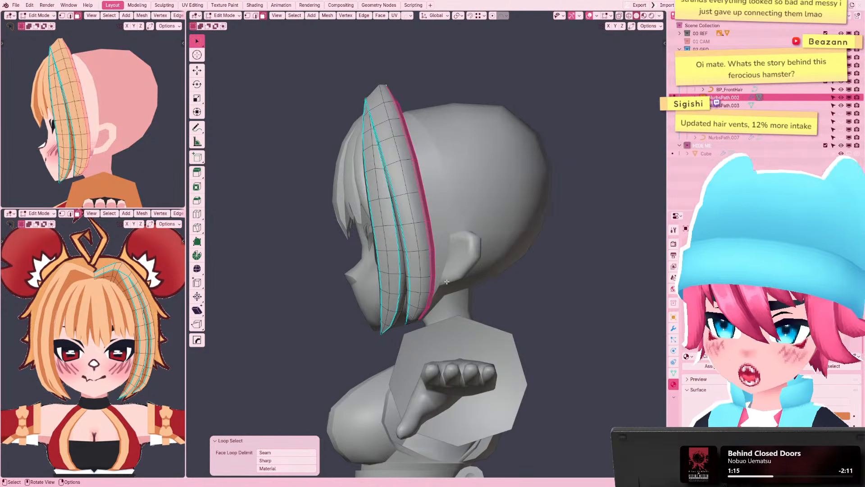
pyautogui.press('g')
pyautogui.press('y')
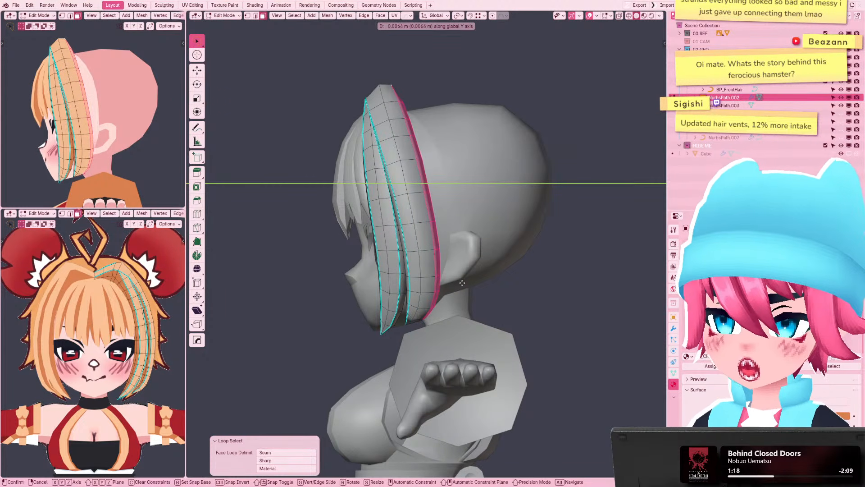
pyautogui.click(462, 283)
# Select the vertices at the strand's highest point and slide them along the neighbouring edges
pyautogui.keyDown('shift'); pyautogui.moveTo(463, 283); pyautogui.dragTo(501, 345, button='middle'); pyautogui.keyUp('shift')
pyautogui.scroll(3, 501, 345)
pyautogui.press('1')
pyautogui.click(413, 79)
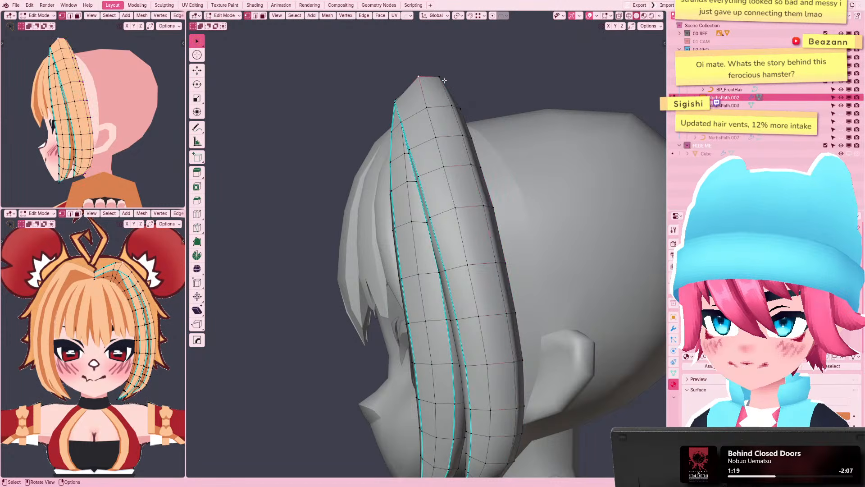
pyautogui.hotkey('shift', 'z')
pyautogui.moveTo(428, 106)
pyautogui.mouseDown(button='middle')
pyautogui.moveTo(419, 98)
pyautogui.moveTo(431, 135)
pyautogui.moveTo(432, 123)
pyautogui.moveTo(487, 168)
pyautogui.mouseUp(button='middle')
pyautogui.hotkey('shift', 'z')
pyautogui.press('g')
pyautogui.press('g')
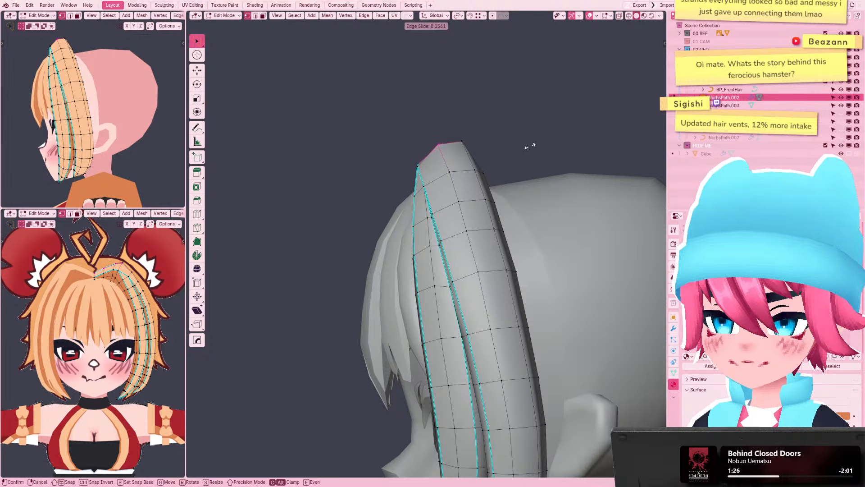
pyautogui.click(530, 146)
# Shift the selection at the top of the strand slightly along Y and return to Object Mode
pyautogui.moveTo(472, 138); pyautogui.dragTo(521, 170, button='middle')
pyautogui.keyDown('ctrl'); pyautogui.click(523, 159); pyautogui.keyUp('ctrl')
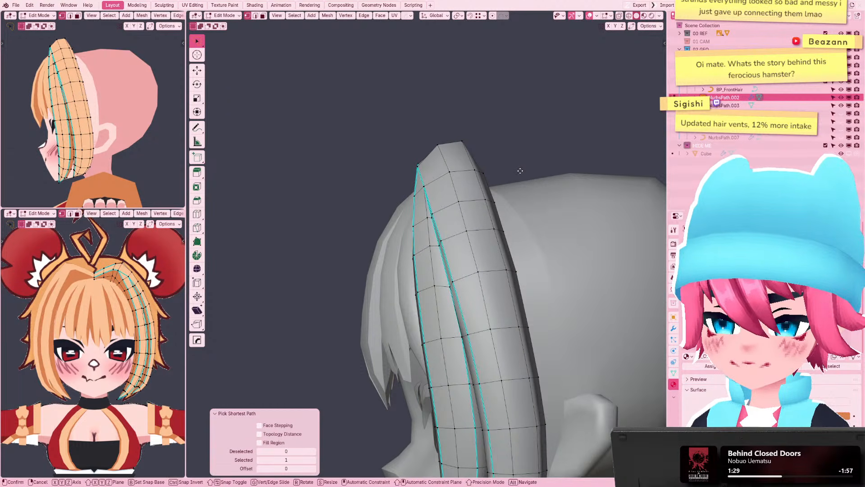
pyautogui.press('g')
pyautogui.press('y')
pyautogui.click(528, 173)
pyautogui.scroll(-4, 525, 172)
pyautogui.press('Tab')
pyautogui.click(510, 161)
# In Sculpt Mode with the wireframe overlay, reshape the strand's top using the Grab brush at 156 px and 74 px
pyautogui.scroll(2, 478, 198)
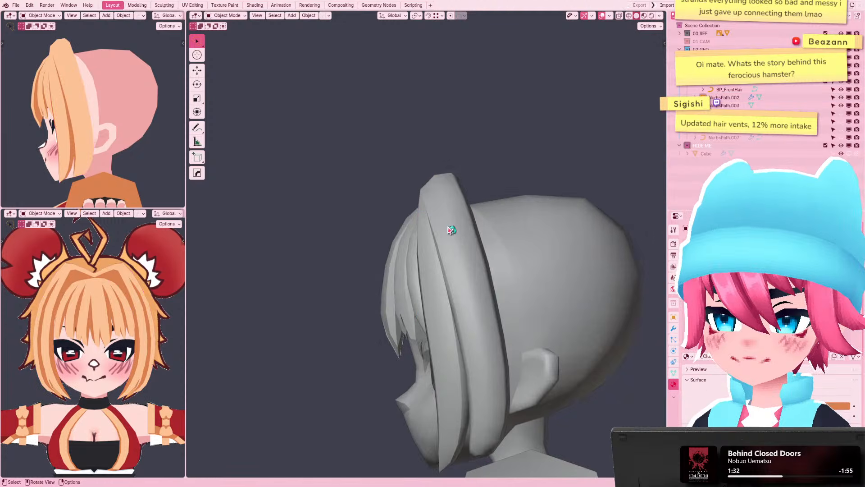
pyautogui.click(453, 229)
pyautogui.press('Tab')
pyautogui.click(404, 194)
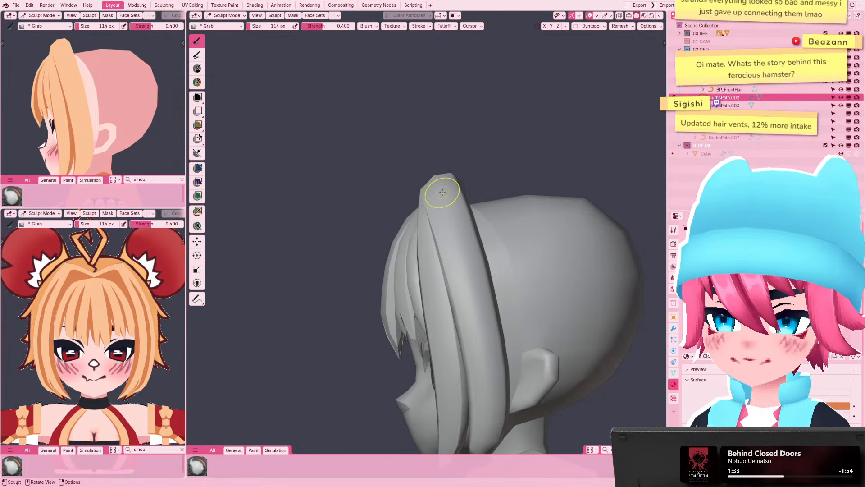
pyautogui.hotkey('shift', 'alt', 'z')
pyautogui.press('f')
pyautogui.click(444, 194)
pyautogui.moveTo(444, 194); pyautogui.dragTo(444, 195)
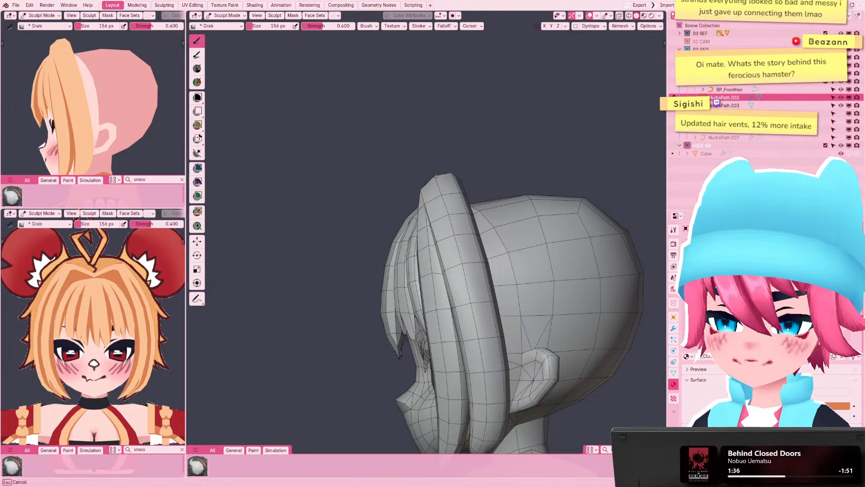
pyautogui.click(422, 191)
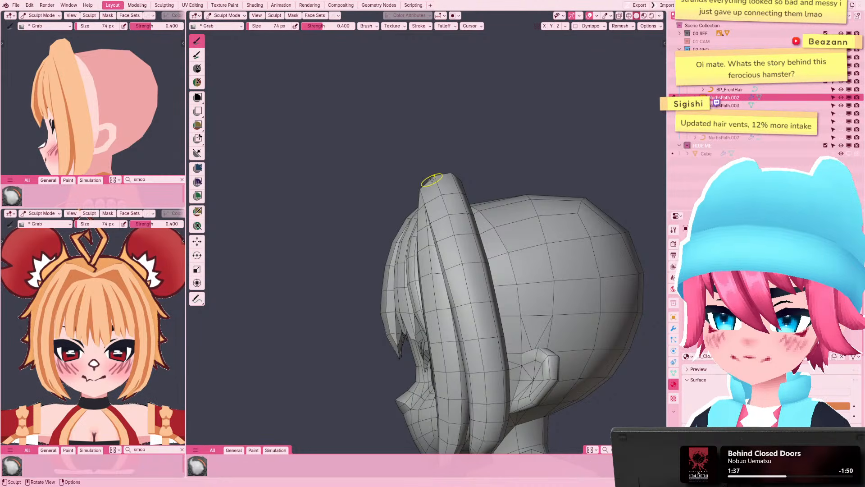
pyautogui.moveTo(435, 182); pyautogui.dragTo(436, 183)
# In front view, select the edge loop by the strand's upper bend in Edit Mode and dissolve it
pyautogui.hotkey('shift', 'alt', 'z')
pyautogui.scroll(-6, 452, 218)
pyautogui.moveTo(435, 204); pyautogui.dragTo(485, 207, button='middle')
pyautogui.press('KP_1')
pyautogui.hotkey('shift', 'alt', 'z')
pyautogui.scroll(6, 431, 208)
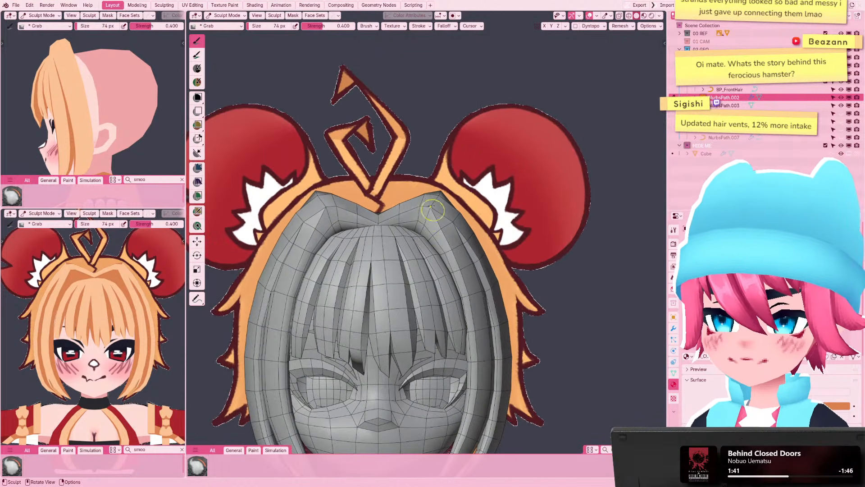
pyautogui.press('Tab')
pyautogui.keyDown('alt'); pyautogui.click(424, 223); pyautogui.keyUp('alt')
pyautogui.press('x')
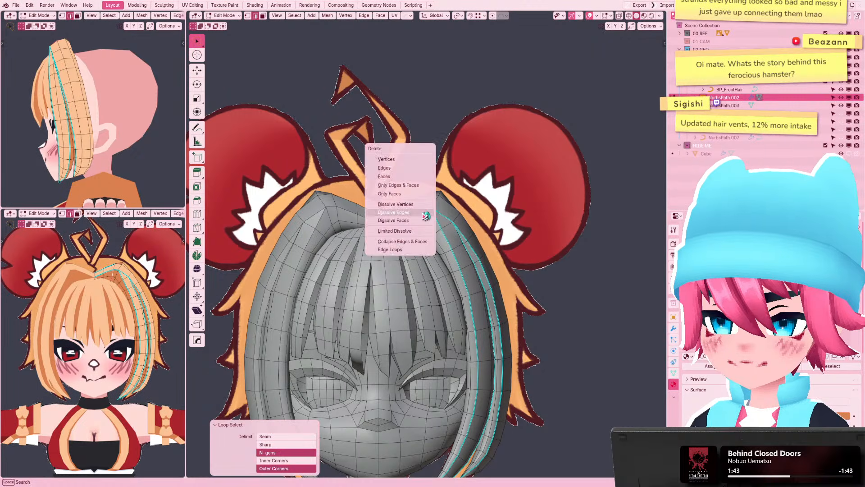
pyautogui.click(424, 224)
# Slide the edge loop between the centre parting and the upper bend by a factor of about 0.1
pyautogui.keyDown('alt'); pyautogui.click(399, 215); pyautogui.keyUp('alt')
pyautogui.press('g')
pyautogui.press('g')
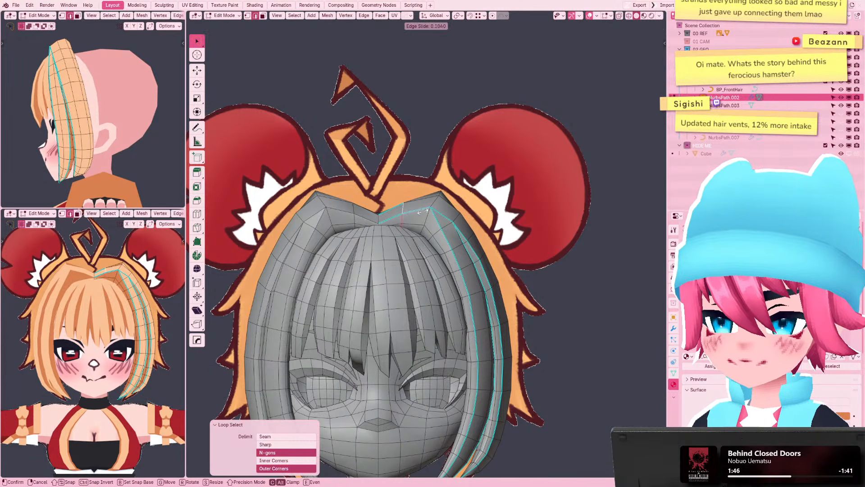
pyautogui.click(427, 211)
# Move the lower vertex at the inner upper bend slightly outward and return to Object Mode
pyautogui.press('Tab')
pyautogui.click(416, 216)
pyautogui.click(425, 225)
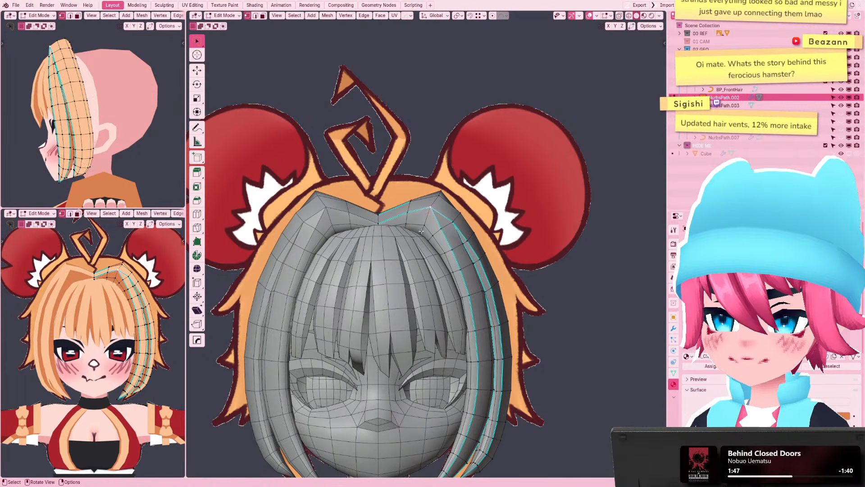
pyautogui.press('g')
pyautogui.click(439, 226)
pyautogui.press('Tab')
pyautogui.click(469, 178)
# In Material Preview, give the dark faces behind the parting the lighter hair material and clear the sharp mark on their edges
pyautogui.press('z')
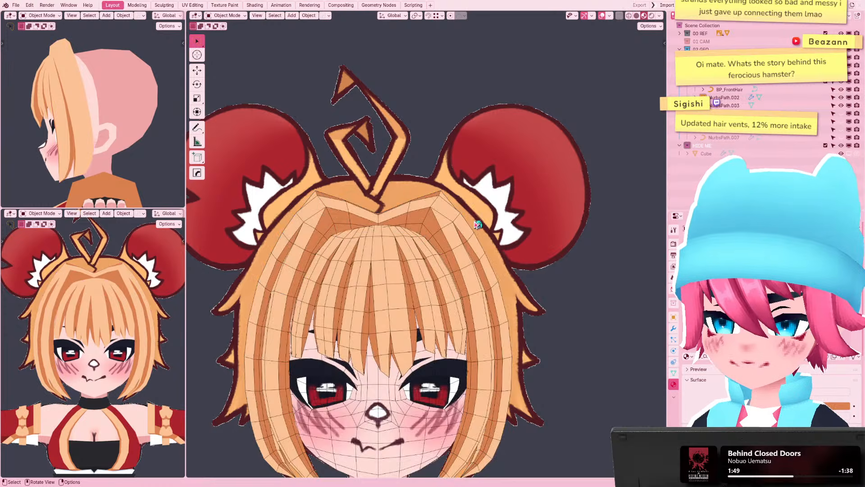
pyautogui.hotkey('shift', 'alt', 'z')
pyautogui.click(452, 214)
pyautogui.press('Tab')
pyautogui.moveTo(453, 217); pyautogui.dragTo(489, 288, button='middle')
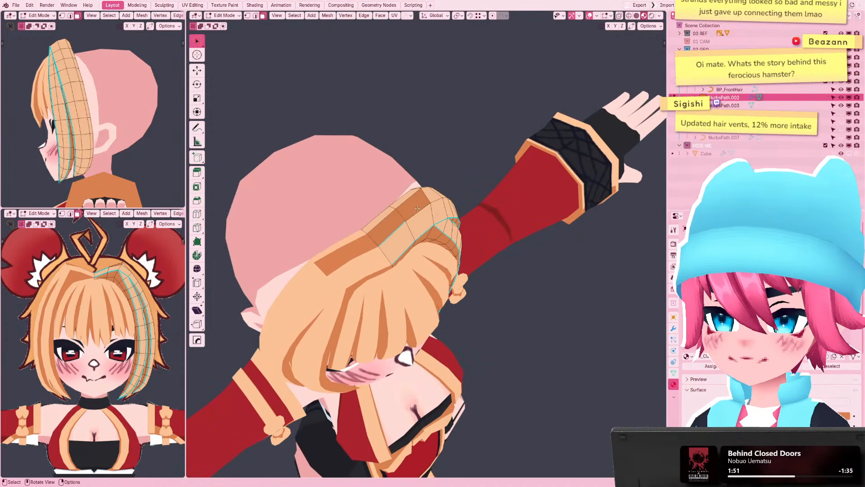
pyautogui.click(412, 205)
pyautogui.keyDown('ctrl'); pyautogui.click(388, 228); pyautogui.keyUp('ctrl')
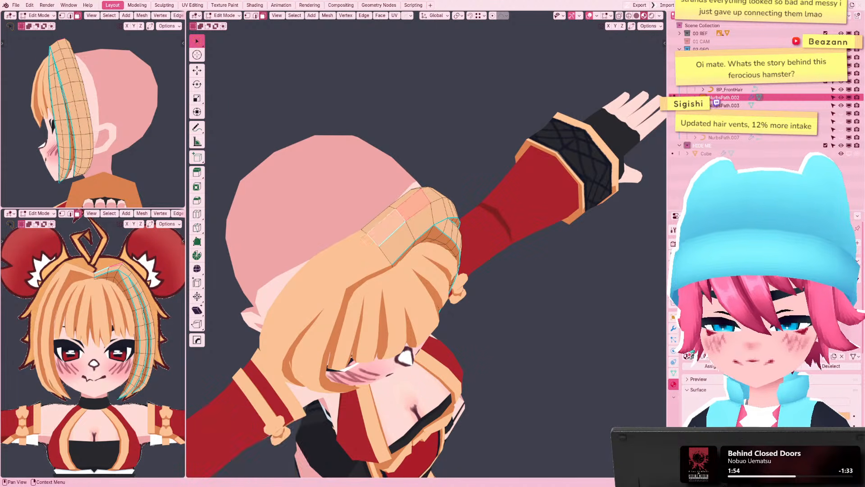
pyautogui.scroll(3, 451, 223)
pyautogui.press('2')
pyautogui.hotkey('ctrl', 'e')
pyautogui.click(377, 242)
pyautogui.scroll(-5, 453, 218)
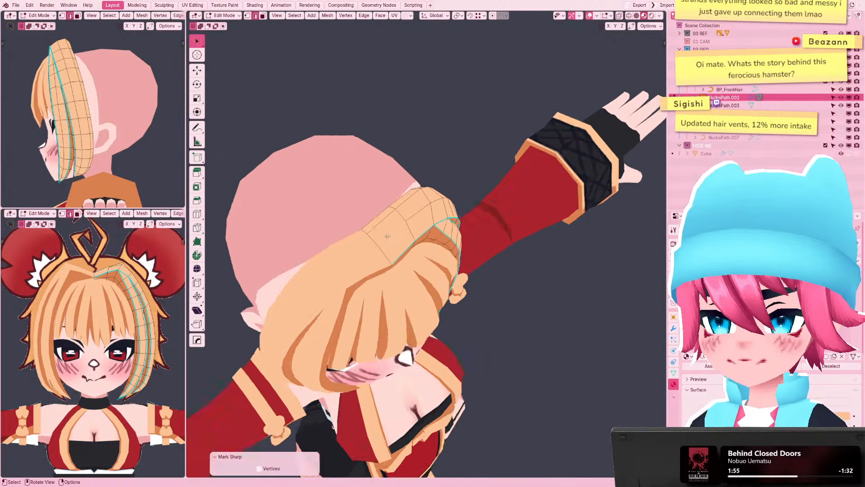
pyautogui.press('Tab')
pyautogui.click(503, 232)
# In front view, move the tip vertex of the upper bend about -0.0005 m in X and 0.0028 m in Z
pyautogui.moveTo(503, 232); pyautogui.dragTo(469, 200, button='middle')
pyautogui.press('KP_1')
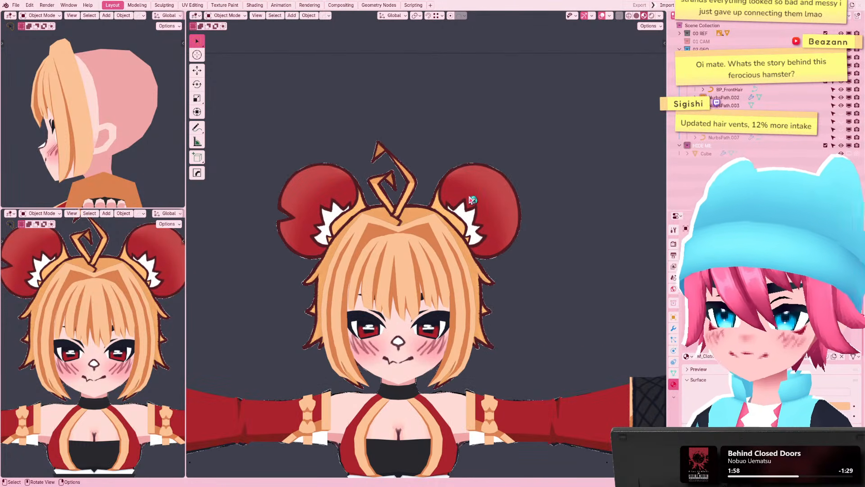
pyautogui.scroll(4, 469, 200)
pyautogui.click(459, 249)
pyautogui.press('Tab')
pyautogui.scroll(-1, 483, 248)
pyautogui.scroll(2, 483, 248)
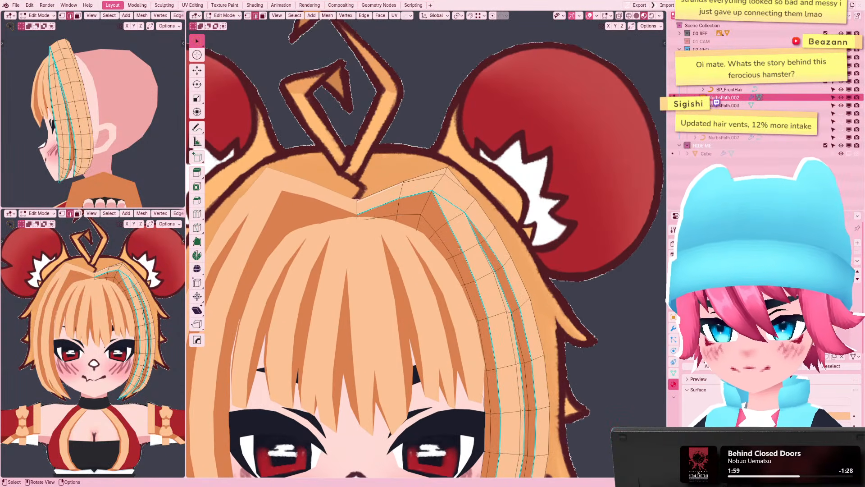
pyautogui.press('1')
pyautogui.click(452, 179)
pyautogui.press('g')
pyautogui.click(452, 176)
pyautogui.scroll(-6, 452, 176)
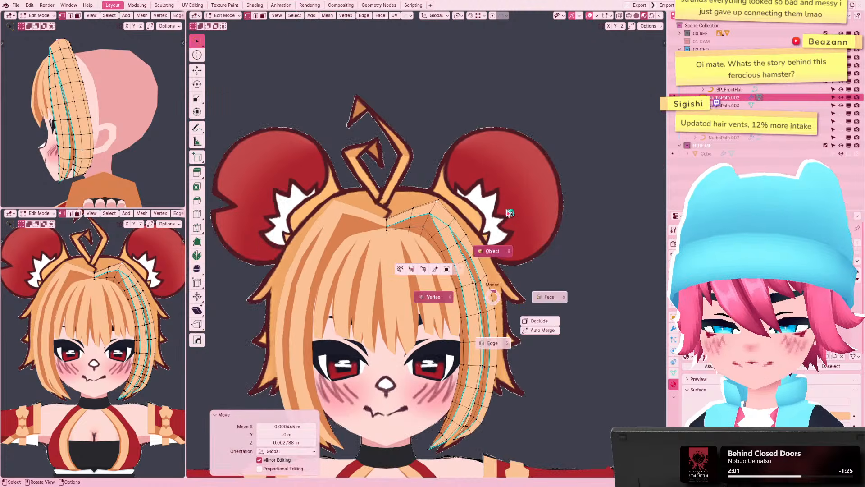
pyautogui.press('Tab')
# Nudge the vertex just below the upper tip of the strand's dark crease and return to Object Mode
pyautogui.scroll(2, 508, 218)
pyautogui.click(450, 189)
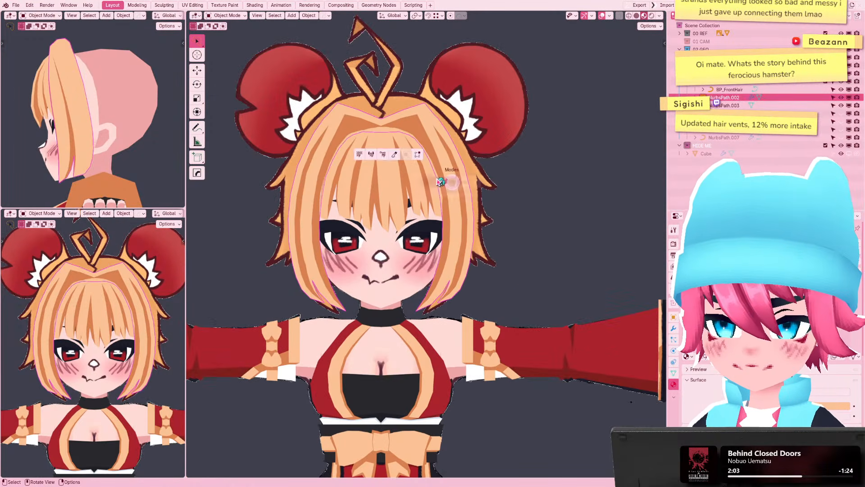
pyautogui.press('Tab')
pyautogui.scroll(4, 452, 194)
pyautogui.scroll(2, 454, 219)
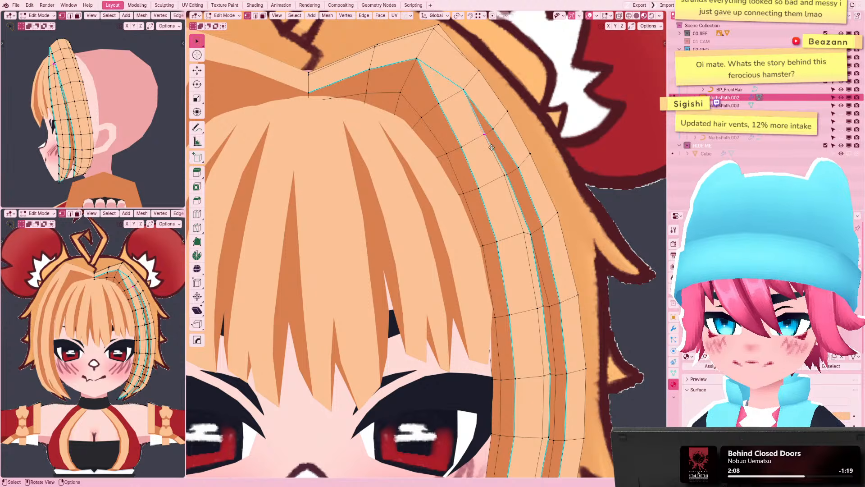
pyautogui.press('g')
pyautogui.click(491, 145)
pyautogui.scroll(-5, 492, 147)
pyautogui.press('Tab')
# Save Hammy_V3.blend and compare the hair with the reference drawing in side and front views
pyautogui.moveTo(492, 212); pyautogui.dragTo(430, 205, button='middle')
pyautogui.scroll(-3, 446, 261)
pyautogui.press('KP_3')
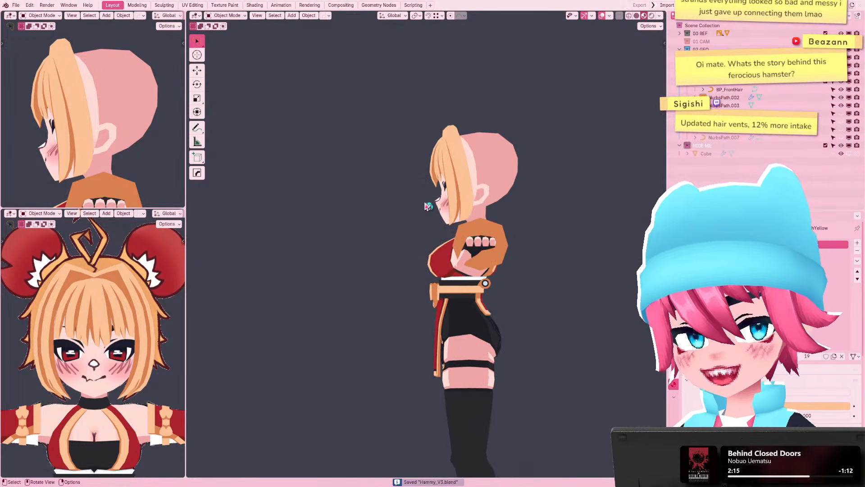
pyautogui.press('KP_1')
pyautogui.hotkey('alt', 'z')
pyautogui.hotkey('alt', 'z')
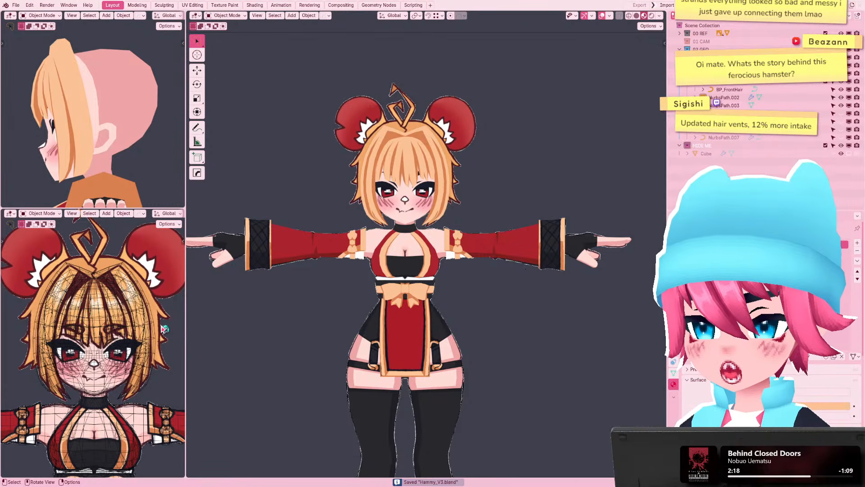
pyautogui.scroll(5, 457, 245)
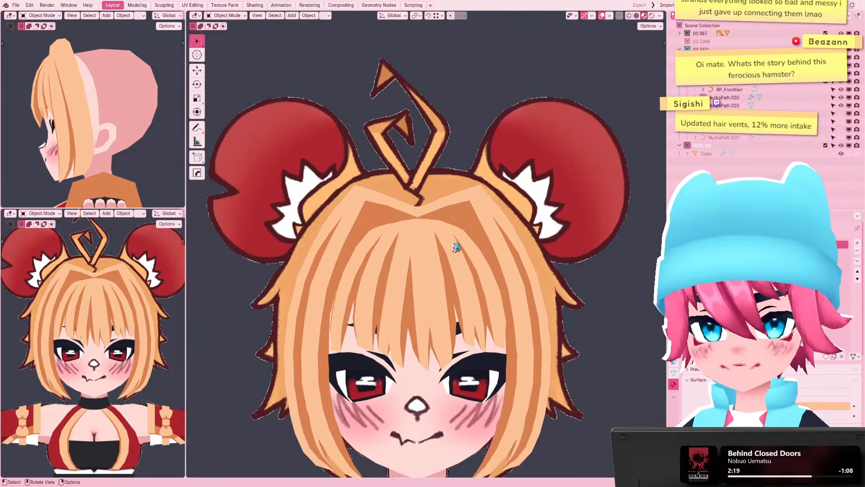
# In Sculpt Mode, set the Grab brush to 524 px and pull the side strand's upper bend towards the drawn outline in wireframe
pyautogui.click(485, 203)
pyautogui.click(432, 180)
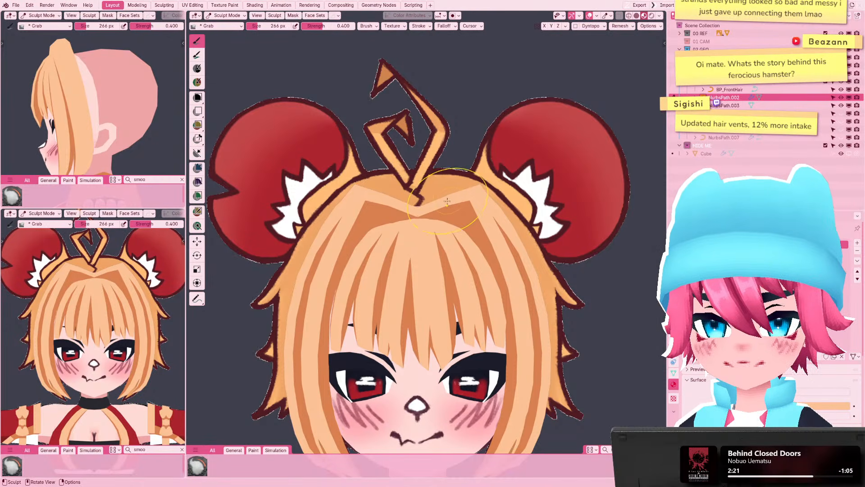
pyautogui.press('f')
pyautogui.click(504, 200)
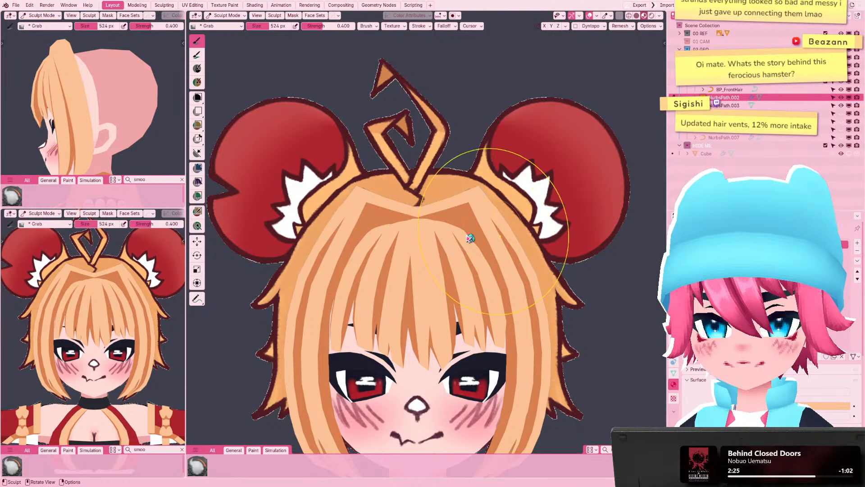
pyautogui.hotkey('shift', 'z')
pyautogui.moveTo(493, 213); pyautogui.dragTo(496, 210)
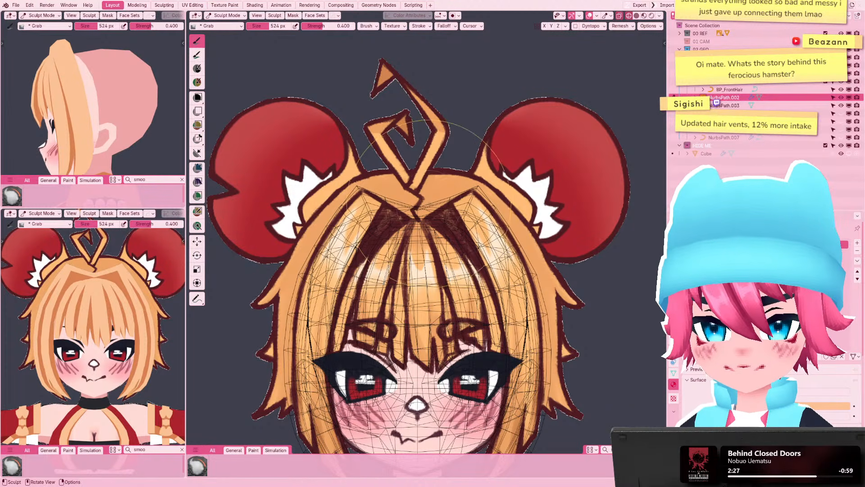
# Set the Grab brush to 466 px and pull the side strand's upper bend towards the reference outline in wireframe
pyautogui.press('f')
pyautogui.click(413, 217)
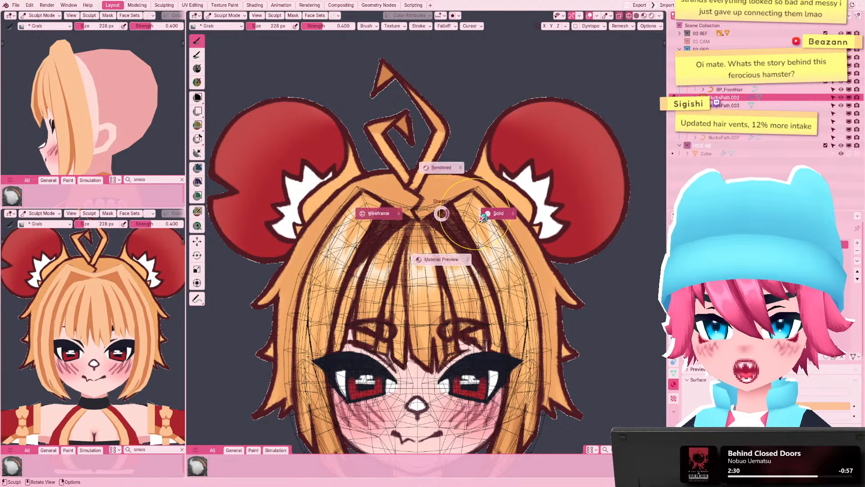
pyautogui.click(483, 218)
pyautogui.hotkey('shift', 'z')
pyautogui.press('f')
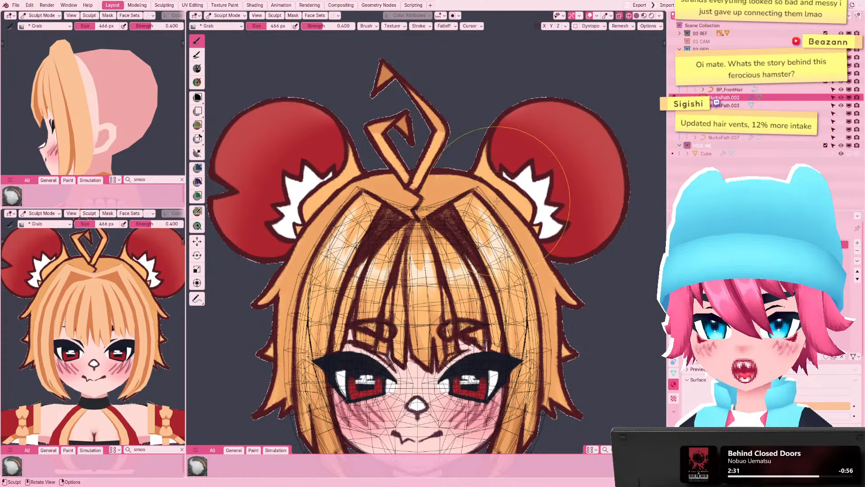
pyautogui.click(465, 192)
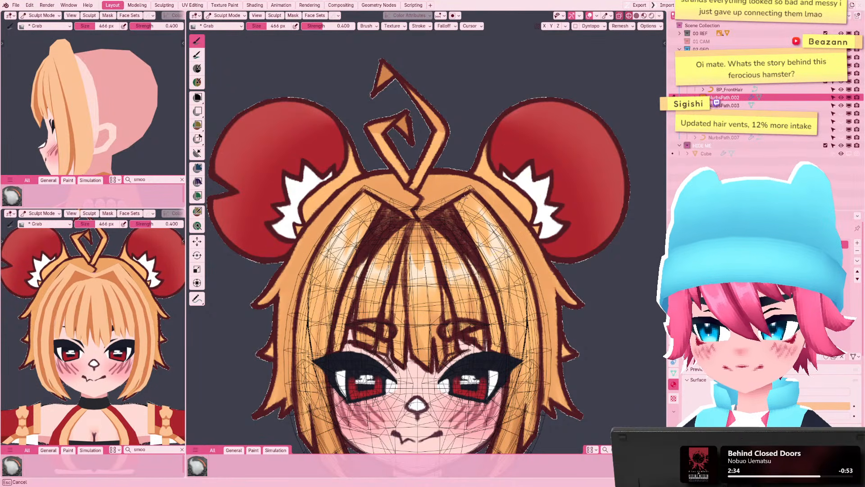
# In solid shading, nudge the side strand's bend with a 340 px Grab brush and reduce the brush to 198 px
pyautogui.press('f')
pyautogui.click(466, 220)
pyautogui.hotkey('shift', 'z')
pyautogui.moveTo(483, 220); pyautogui.dragTo(482, 219)
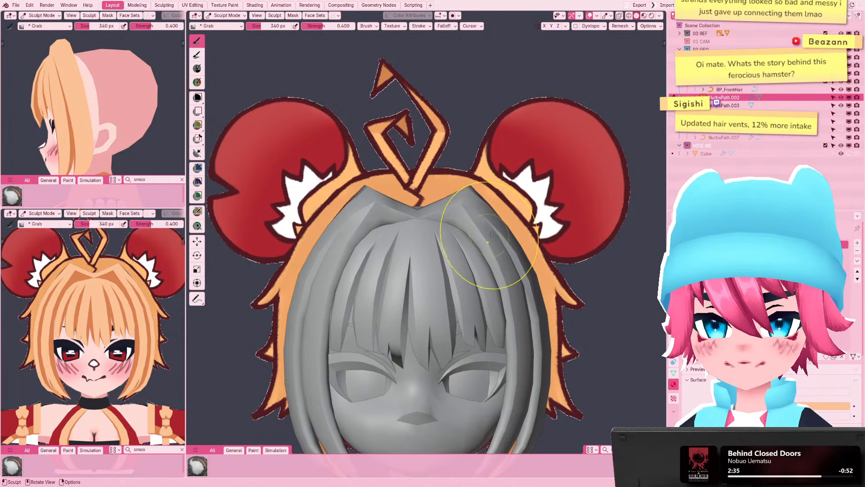
pyautogui.press('f')
pyautogui.click(458, 215)
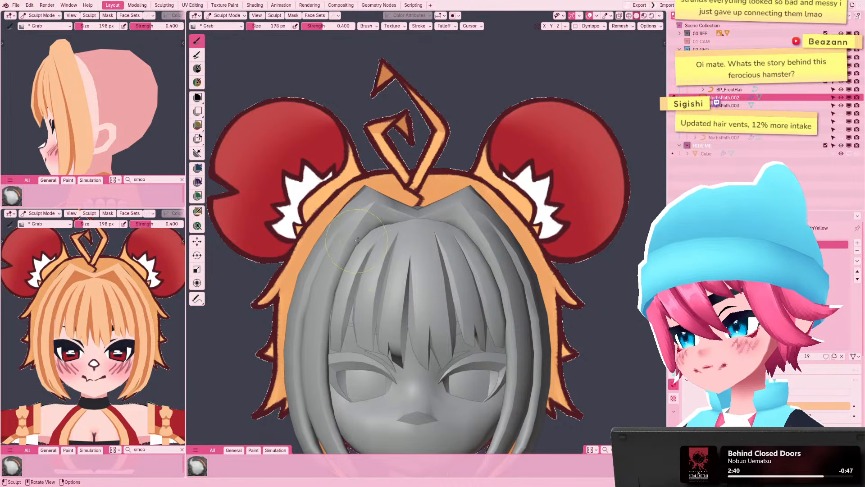
# Set the Grab brush to 618 px, nudge the side strand at the centre parting and return to Object Mode
pyautogui.press('f')
pyautogui.click(421, 244)
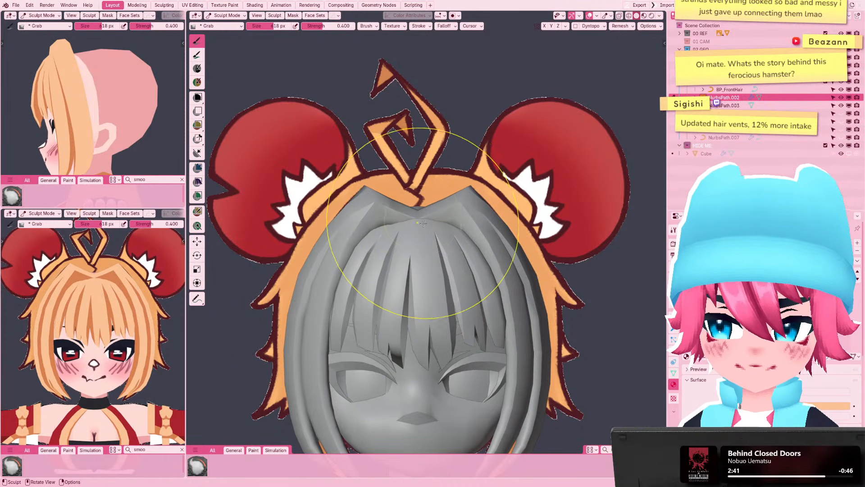
pyautogui.scroll(-2, 116, 296)
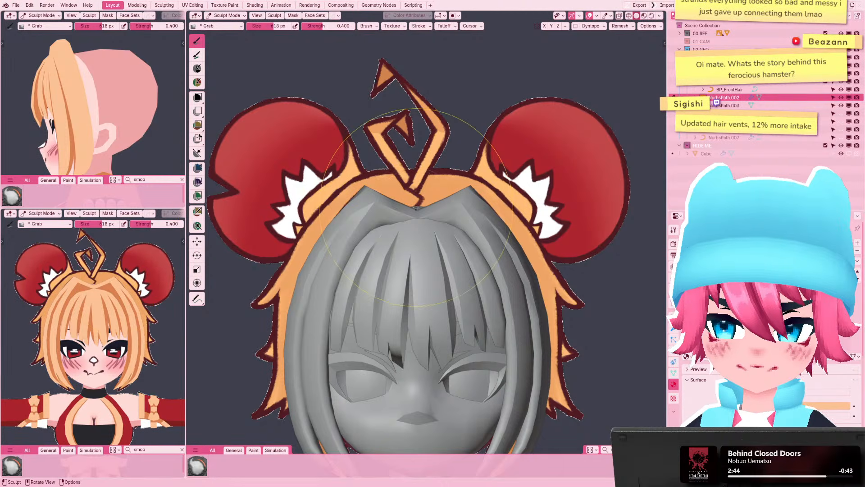
pyautogui.moveTo(416, 208); pyautogui.dragTo(424, 208)
pyautogui.press('Tab')
# Select the fringe piece below the parting and grab its top edge in Sculpt Mode with a 450 px brush
pyautogui.click(430, 239)
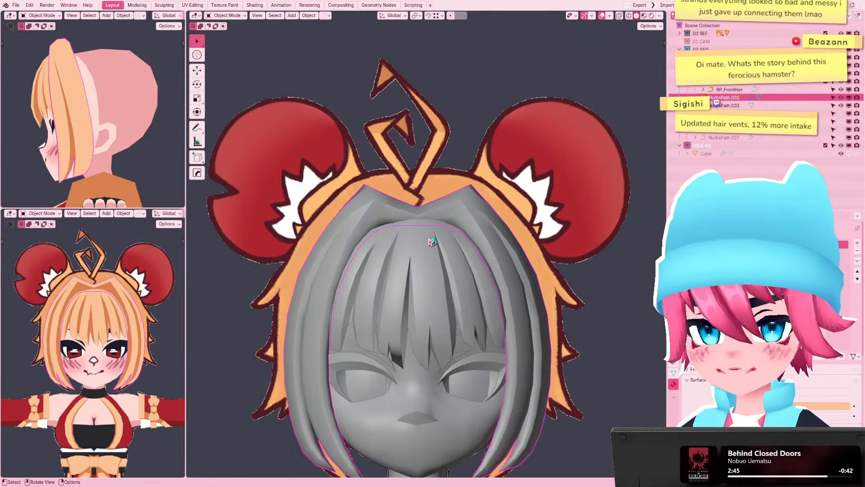
pyautogui.press('Tab')
pyautogui.click(374, 213)
pyautogui.press('z')
pyautogui.moveTo(403, 228); pyautogui.dragTo(406, 236, button='middle')
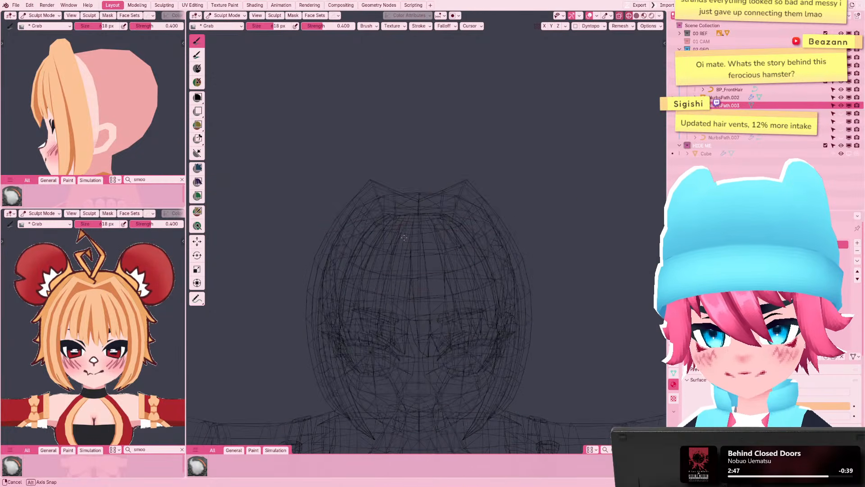
pyautogui.press('z')
pyautogui.click(459, 236)
pyautogui.moveTo(450, 181); pyautogui.dragTo(426, 212, button='middle')
pyautogui.press('f')
pyautogui.click(406, 201)
pyautogui.moveTo(408, 198); pyautogui.dragTo(408, 198)
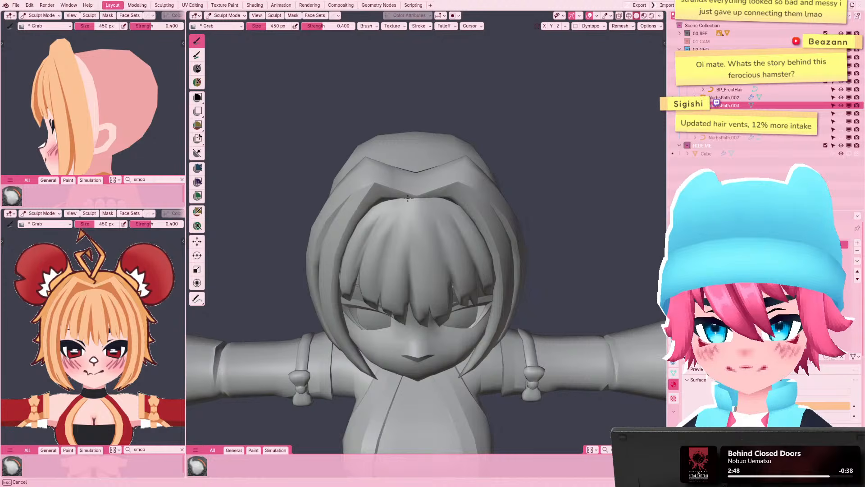
# Reselect the side strands in front view and sculpt their inner edge at the centre parting, reducing the Grab brush to 180 px
pyautogui.press('KP_1')
pyautogui.press('Tab')
pyautogui.click(431, 198)
pyautogui.click(459, 214)
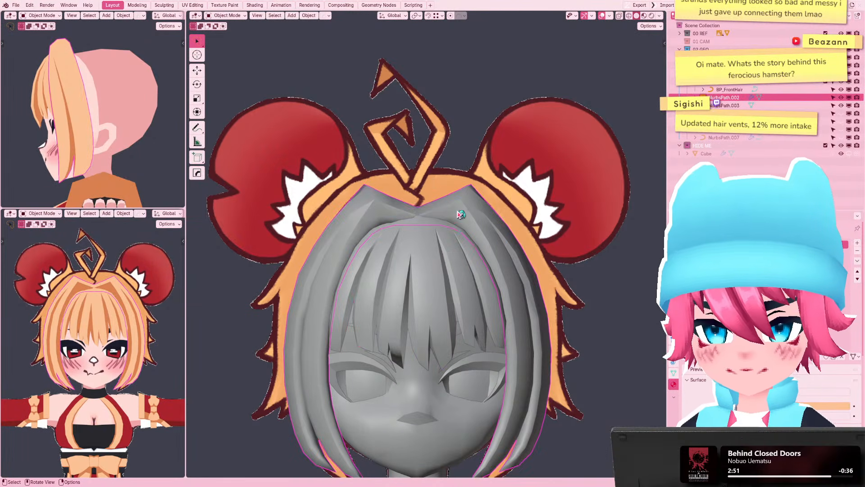
pyautogui.click(408, 185)
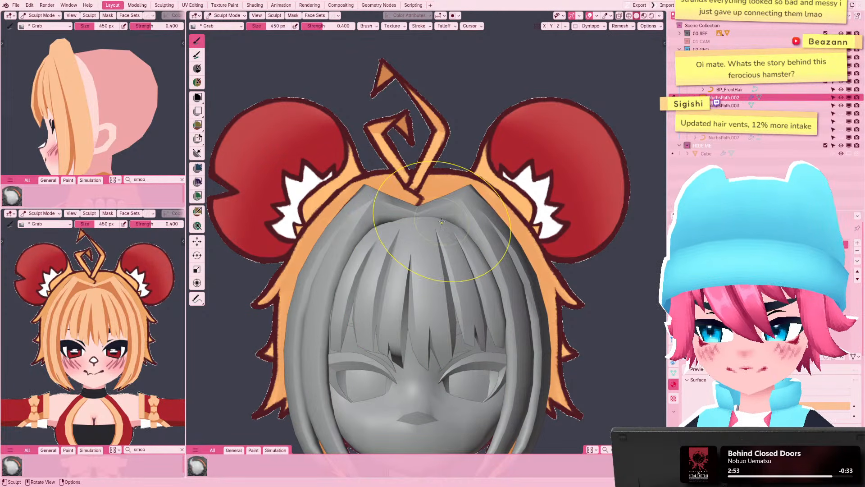
pyautogui.press('f')
pyautogui.click(419, 211)
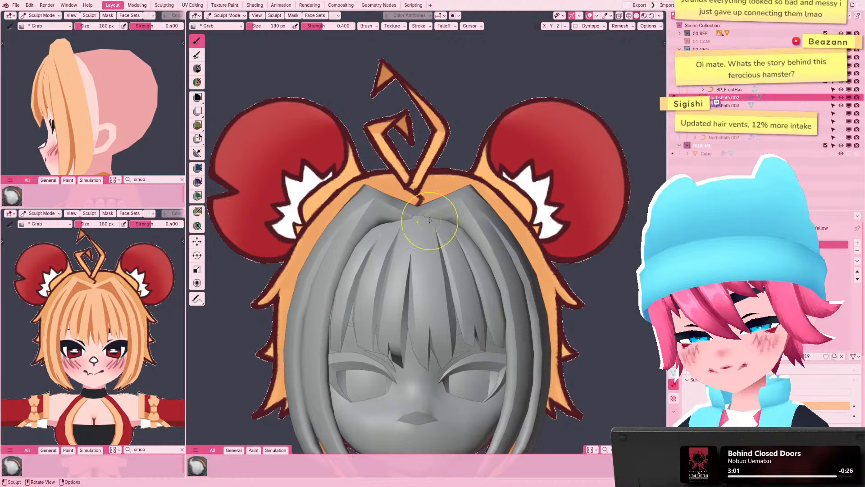
# Inspect the sculpted parting from an angle, return to Object Mode and save Hammy_V3.blend
pyautogui.scroll(-3, 428, 220)
pyautogui.moveTo(429, 220)
pyautogui.mouseDown(button='middle')
pyautogui.moveTo(482, 284)
pyautogui.moveTo(419, 212)
pyautogui.moveTo(421, 195)
pyautogui.moveTo(435, 223)
pyautogui.moveTo(502, 177)
pyautogui.mouseUp(button='middle')
pyautogui.scroll(3, 419, 212)
pyautogui.scroll(3, 419, 212)
pyautogui.press('Tab')
pyautogui.press('Tab')
pyautogui.scroll(-4, 502, 177)
pyautogui.hotkey('ctrl', 's')
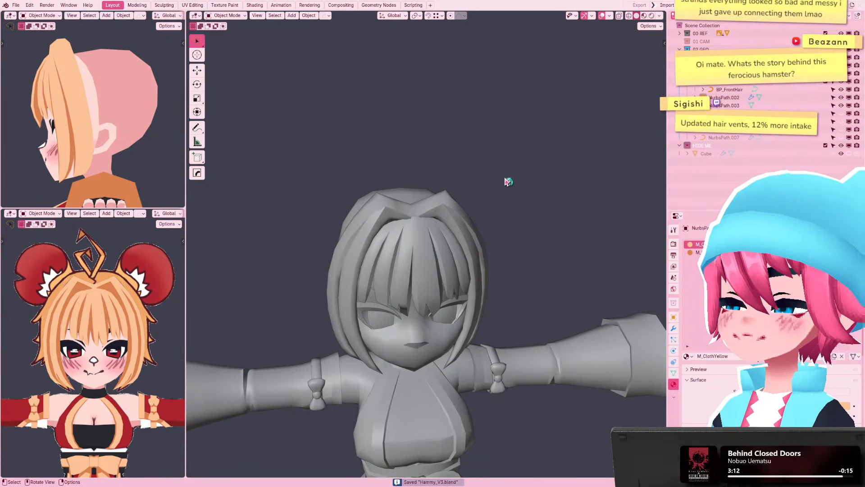
# Unhide the hair curve behind the side strand and move its lower control points 0.0159 m along Y in side view
pyautogui.moveTo(486, 211); pyautogui.dragTo(491, 268, button='middle')
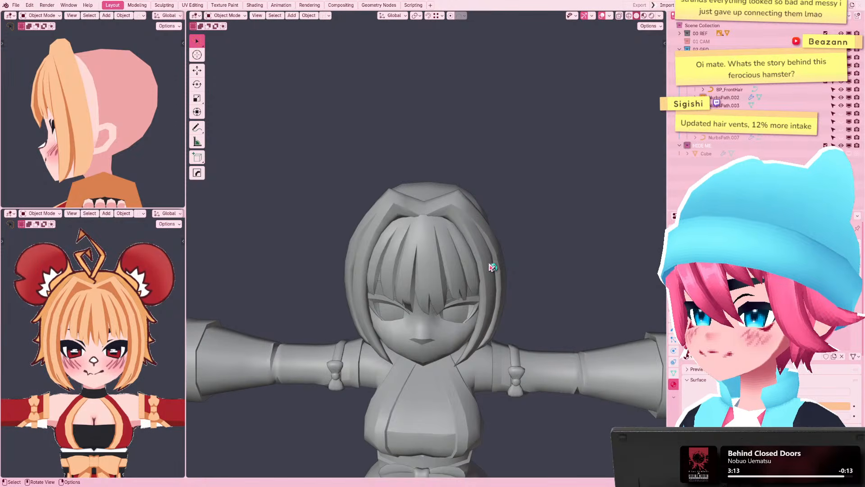
pyautogui.press('KP_1')
pyautogui.press('KP_3')
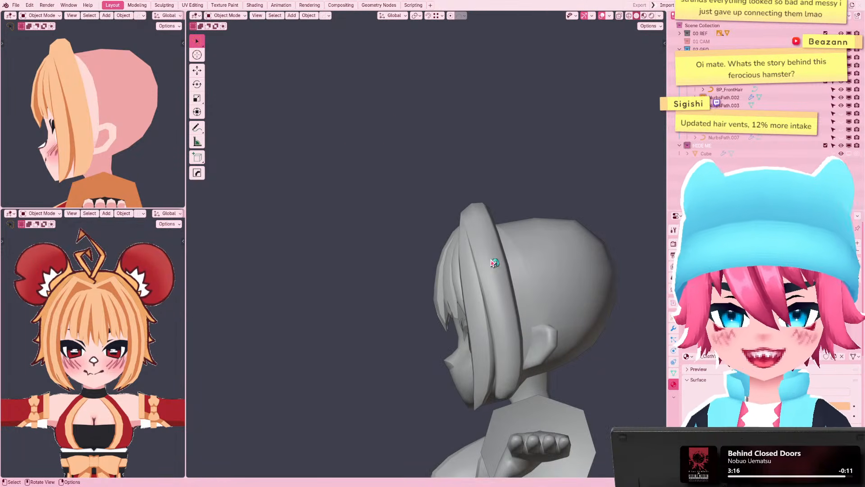
pyautogui.click(841, 114)
pyautogui.keyDown('shift'); pyautogui.moveTo(503, 320); pyautogui.dragTo(390, 247, button='middle'); pyautogui.keyUp('shift')
pyautogui.click(456, 270)
pyautogui.press('Tab')
pyautogui.hotkey('shift', 'z')
pyautogui.press('g')
pyautogui.press('y')
pyautogui.click(461, 316)
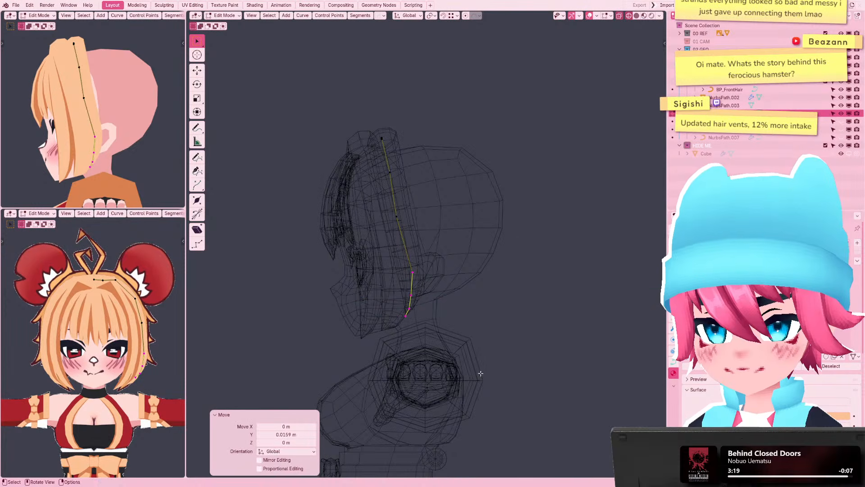
# Move the whole curve 0.018791 m along Y, shift its lower points forward and move the middle point 0.006745 m along Y
pyautogui.moveTo(483, 376); pyautogui.dragTo(315, 182)
pyautogui.press('g')
pyautogui.press('y')
pyautogui.click(464, 319)
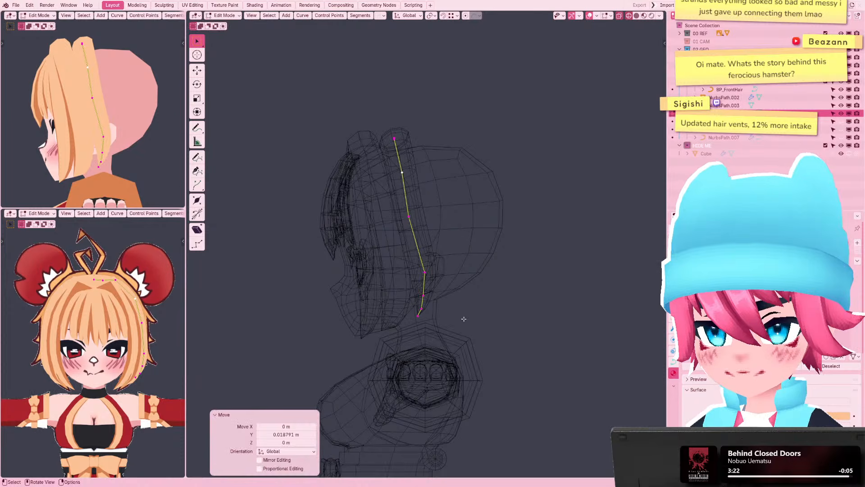
pyautogui.moveTo(471, 357); pyautogui.dragTo(352, 238)
pyautogui.press('g')
pyautogui.press('y')
pyautogui.click(448, 319)
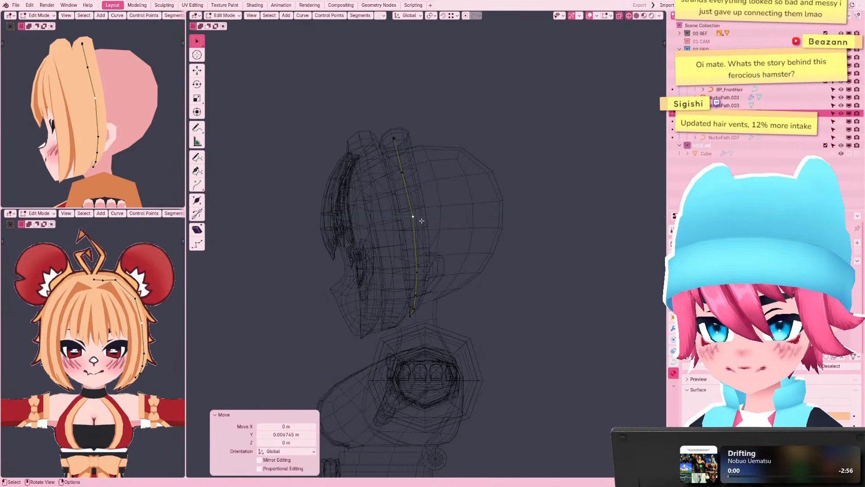
# Return to solid shading, box-select the hair curve's control points and clear their tilt
pyautogui.hotkey('shift', 'z')
pyautogui.moveTo(449, 320); pyautogui.dragTo(298, 299, button='middle')
pyautogui.moveTo(333, 105); pyautogui.dragTo(462, 295)
pyautogui.press('F3')
pyautogui.write('clear ti')
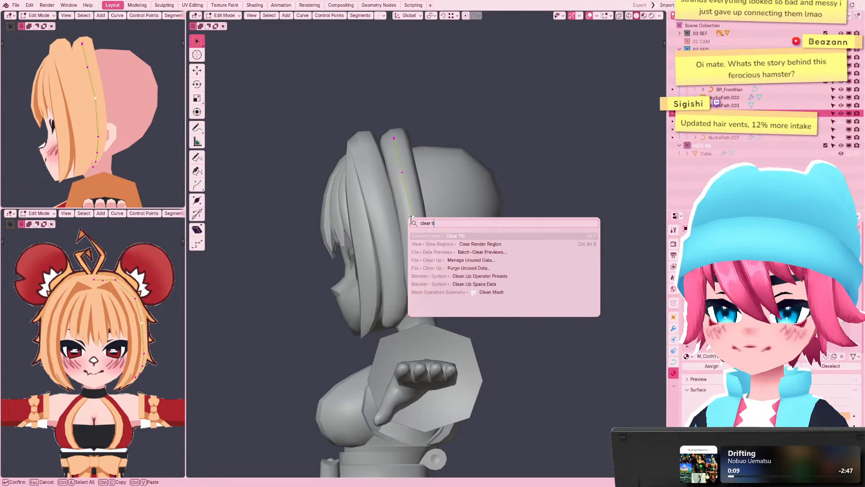
pyautogui.press('Return')
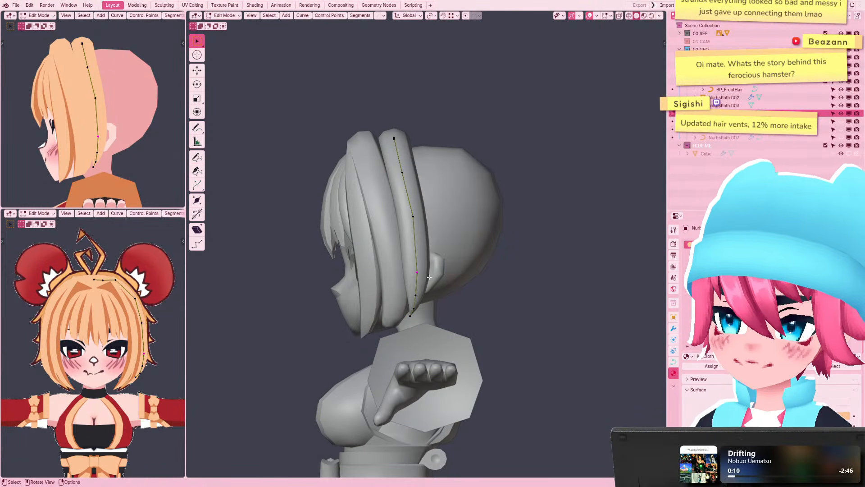
# Adjust the curve's ear-level, lower and middle points along Y, moving the lower one about 0.0053 m
pyautogui.press('g')
pyautogui.press('y')
pyautogui.click(433, 276)
pyautogui.click(424, 297)
pyautogui.press('g')
pyautogui.press('y')
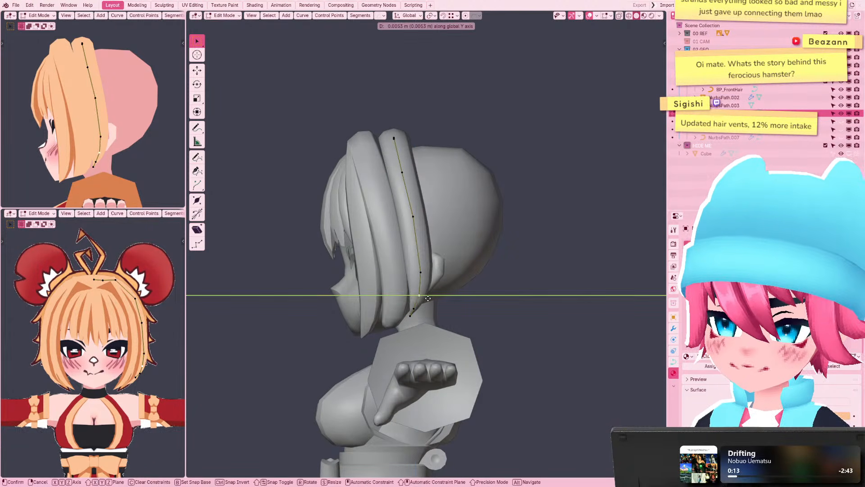
pyautogui.click(428, 298)
pyautogui.click(417, 220)
pyautogui.press('g')
pyautogui.press('y')
pyautogui.click(416, 220)
# Move the curve's top end forward, nudge the point below it and shift the whole curve about 0.0024 m along Y
pyautogui.moveTo(337, 74); pyautogui.dragTo(430, 151)
pyautogui.press('g')
pyautogui.click(421, 147)
pyautogui.click(405, 173)
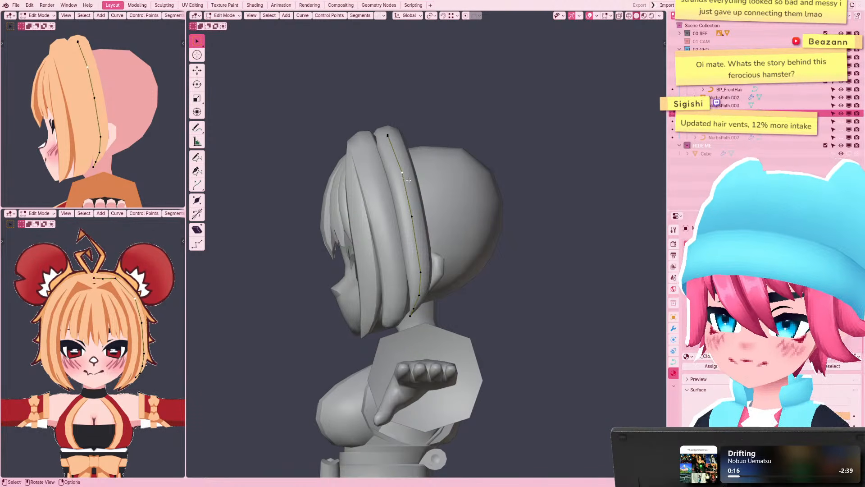
pyautogui.press('g')
pyautogui.click(403, 173)
pyautogui.moveTo(471, 369); pyautogui.dragTo(356, 112)
pyautogui.press('g')
pyautogui.press('y')
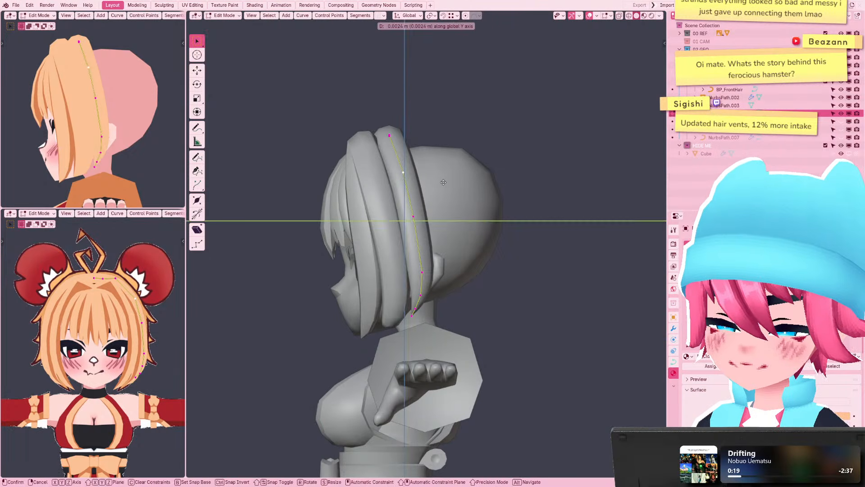
pyautogui.click(444, 183)
# Move the curve's tip point backward along Y and the adjacent point 0.019755 m along Y
pyautogui.click(414, 319)
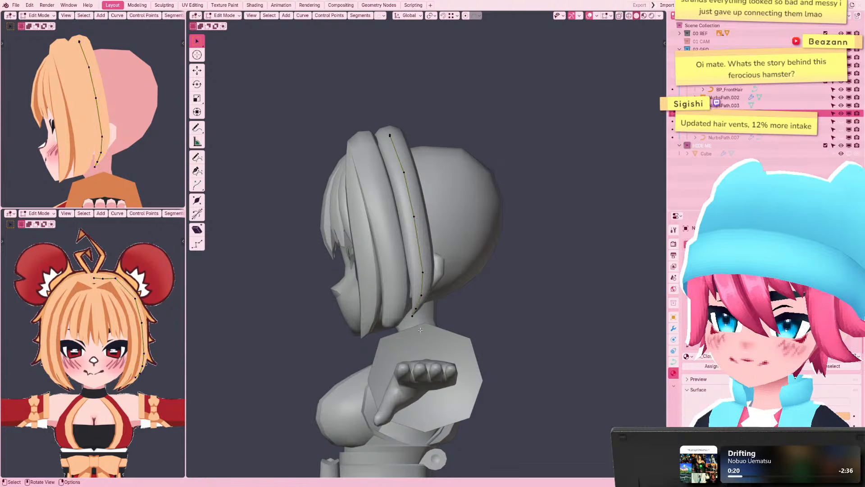
pyautogui.press('g')
pyautogui.press('y')
pyautogui.click(437, 332)
pyautogui.click(419, 309)
pyautogui.press('g')
pyautogui.press('y')
pyautogui.click(430, 309)
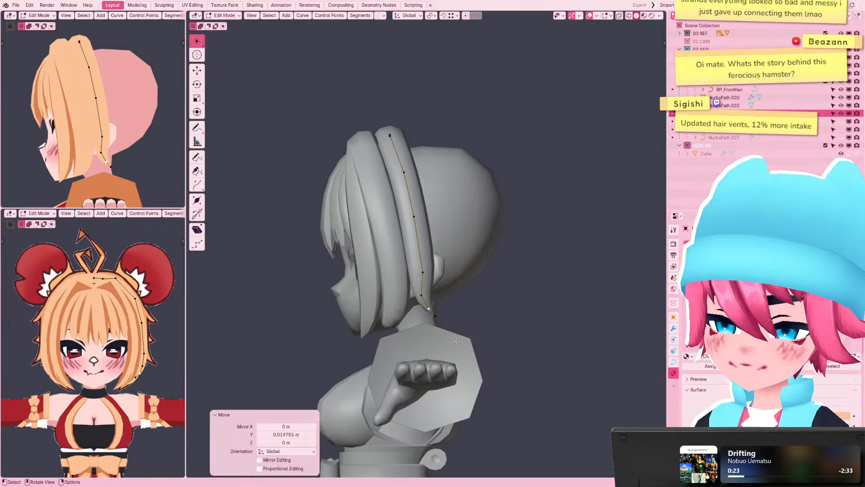
# Shift the curve's lower points further back along Y and fine-tune the tip position to form a flared end
pyautogui.moveTo(457, 333); pyautogui.dragTo(416, 281)
pyautogui.press('g')
pyautogui.press('y')
pyautogui.click(438, 266)
pyautogui.click(444, 322)
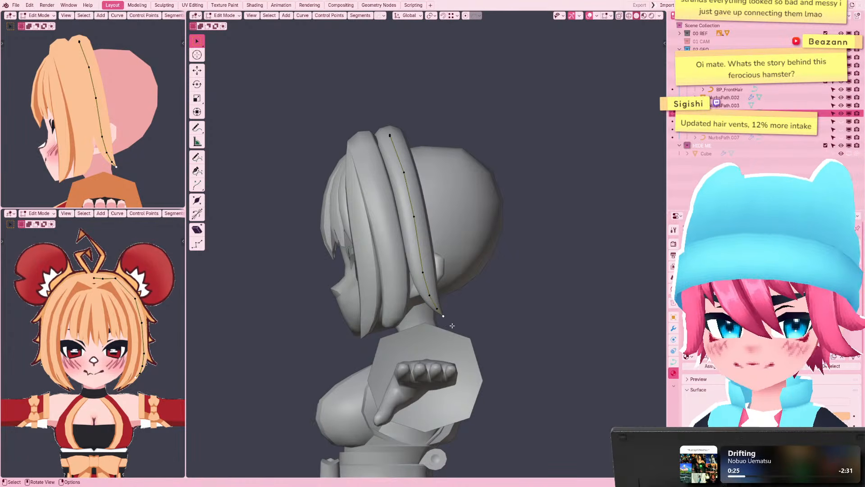
pyautogui.press('g')
pyautogui.click(454, 317)
pyautogui.click(453, 317)
# Return to Object Mode and check the back strand in material preview against the reference in front view
pyautogui.moveTo(453, 317)
pyautogui.mouseDown(button='middle')
pyautogui.moveTo(489, 313)
pyautogui.moveTo(509, 252)
pyautogui.moveTo(546, 261)
pyautogui.mouseUp(button='middle')
pyautogui.press('Tab')
pyautogui.click(510, 250)
pyautogui.press('z')
pyautogui.click(546, 302)
pyautogui.moveTo(503, 285); pyautogui.dragTo(330, 287, button='middle')
pyautogui.press('KP_1')
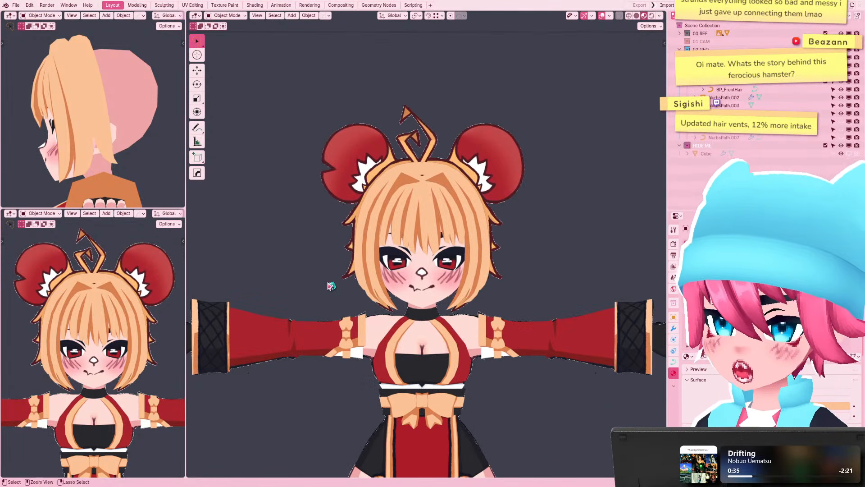
# From the opposite side view, edit the back strand's curve and extend its tip further outward
pyautogui.press('ctrl+KP_3')
pyautogui.scroll(3, 313, 282)
pyautogui.click(412, 304)
pyautogui.press('Tab')
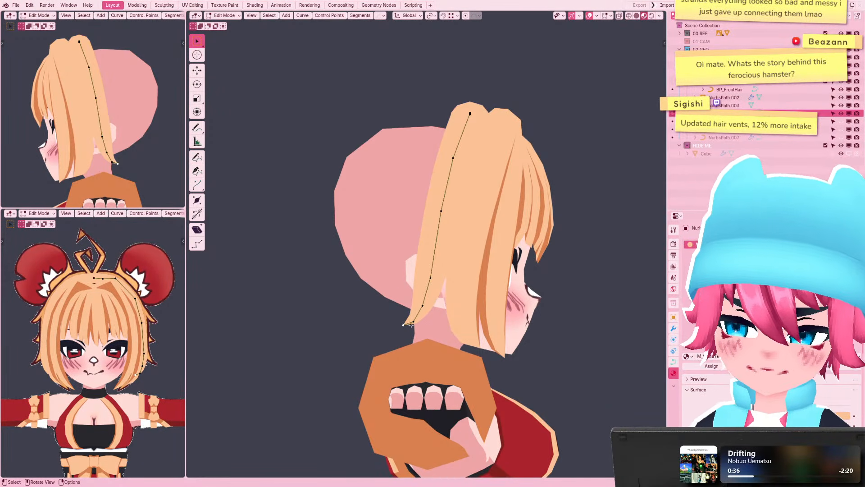
pyautogui.keyDown('shift'); pyautogui.click(412, 323); pyautogui.keyUp('shift')
pyautogui.press('g')
pyautogui.click(406, 324)
# Adjust the point above the tip, move the ear-level point -0.000402 m along Y and return to Object Mode
pyautogui.click(421, 307)
pyautogui.press('g')
pyautogui.middleClick(422, 307)
pyautogui.click(423, 307)
pyautogui.click(434, 281)
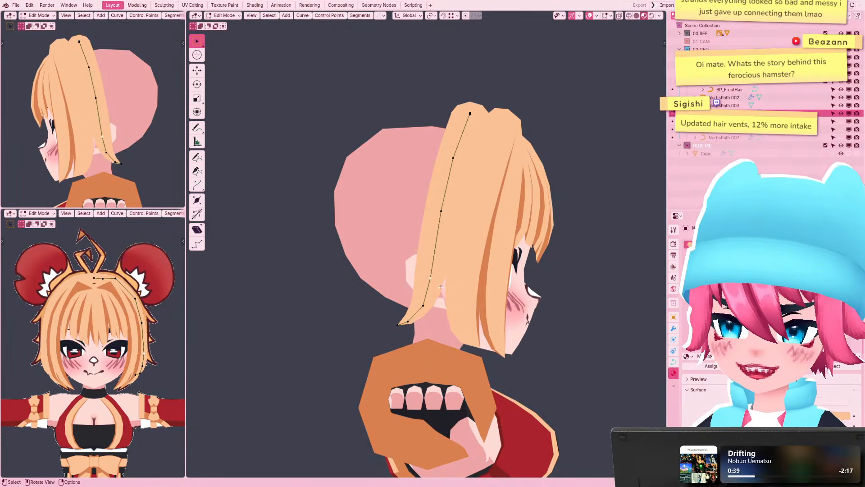
pyautogui.press('g')
pyautogui.middleClick(440, 286)
pyautogui.click(441, 285)
pyautogui.scroll(-5, 441, 285)
pyautogui.scroll(3, 441, 284)
pyautogui.press('z')
pyautogui.moveTo(450, 278); pyautogui.dragTo(373, 269, button='middle')
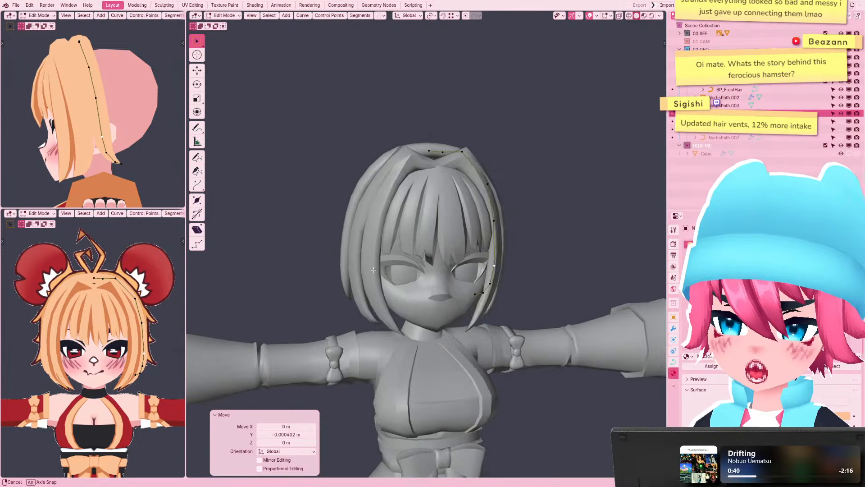
pyautogui.press('Tab')
# From the back view, move the strand curve's middle control point -0.002907 m along X and leave Edit Mode
pyautogui.moveTo(518, 285); pyautogui.dragTo(374, 240, button='middle')
pyautogui.click(450, 366)
pyautogui.hotkey('alt', 'a')
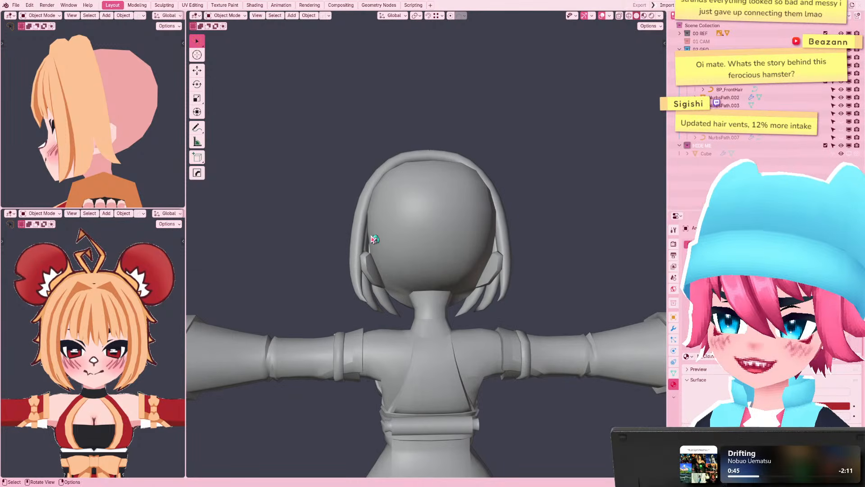
pyautogui.click(367, 236)
pyautogui.press('Tab')
pyautogui.click(364, 225)
pyautogui.press('g')
pyautogui.press('x')
pyautogui.click(376, 225)
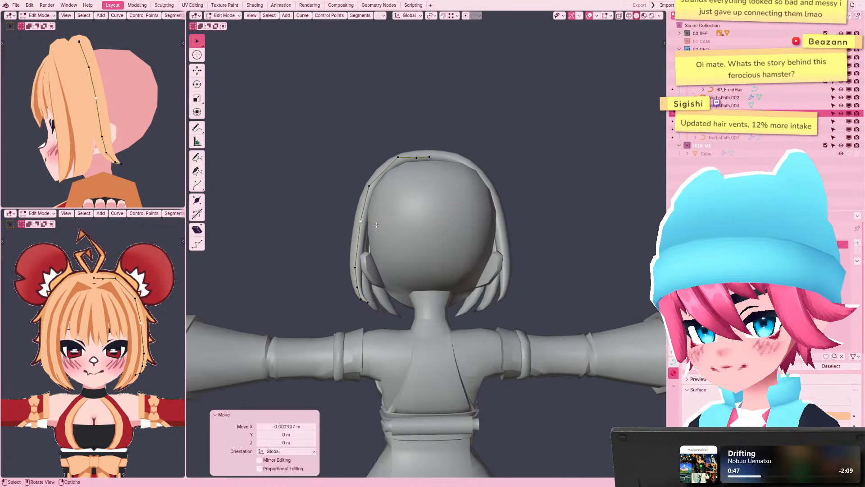
pyautogui.scroll(-5, 383, 221)
pyautogui.press('Tab')
# Select the inner back strand behind the front side hair and open its curve for editing in side view
pyautogui.click(471, 168)
pyautogui.moveTo(370, 211); pyautogui.dragTo(518, 257, button='middle')
pyautogui.scroll(2, 491, 265)
pyautogui.click(458, 272)
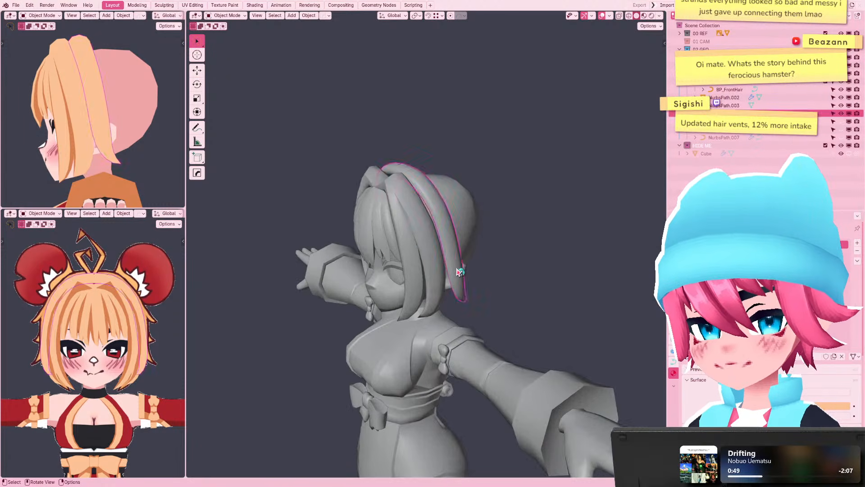
pyautogui.press('Tab')
pyautogui.press('KP_1')
pyautogui.press('KP_3')
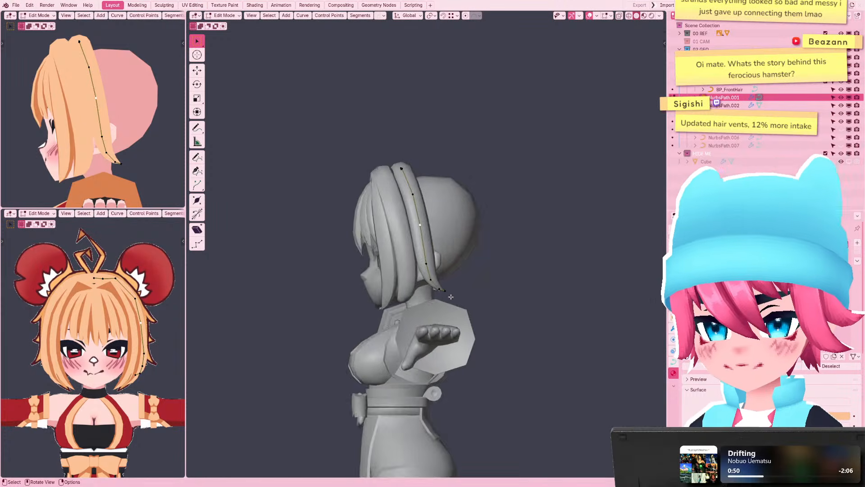
# Move the inner back strand's tip point forward along Y so the end no longer flicks backward
pyautogui.moveTo(508, 336); pyautogui.dragTo(400, 278)
pyautogui.scroll(4, 496, 295)
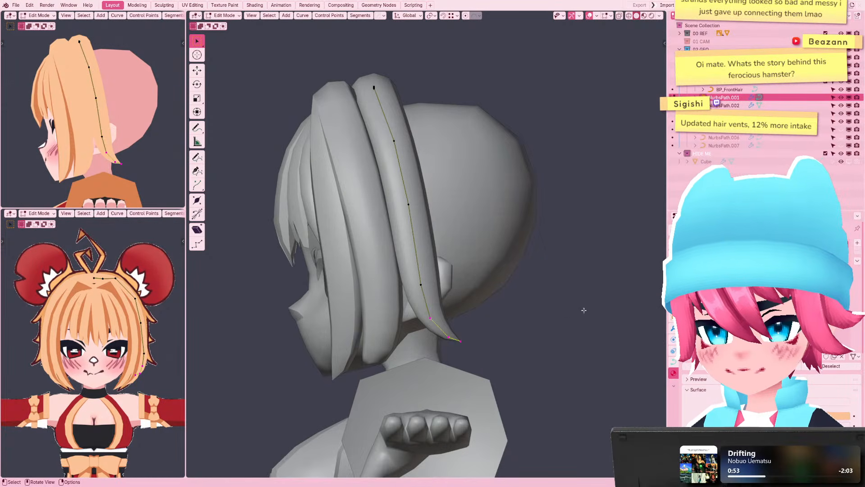
pyautogui.press('r')
pyautogui.rightClick(431, 347)
pyautogui.click(463, 343)
pyautogui.press('g')
pyautogui.press('y')
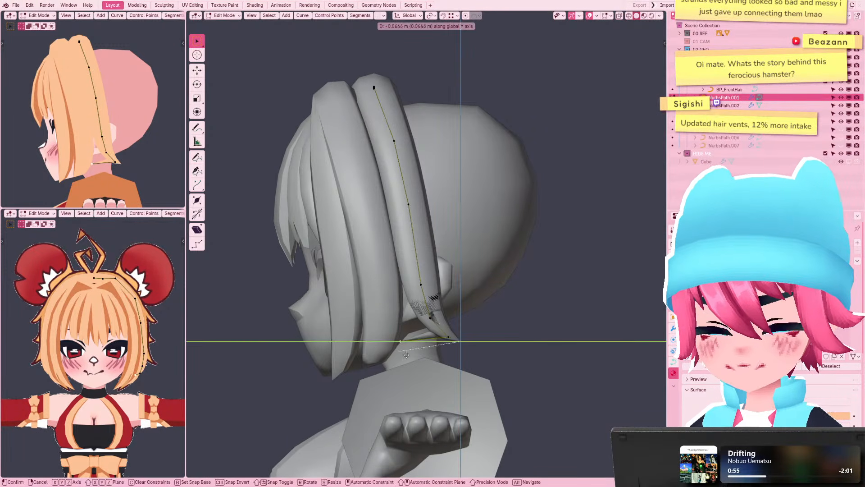
pyautogui.click(403, 349)
pyautogui.press('g')
pyautogui.press('y')
pyautogui.click(446, 351)
# Shift the control point next to the tip forward along Y, then adjust the lowest points together along the same axis
pyautogui.click(450, 339)
pyautogui.press('g')
pyautogui.press('y')
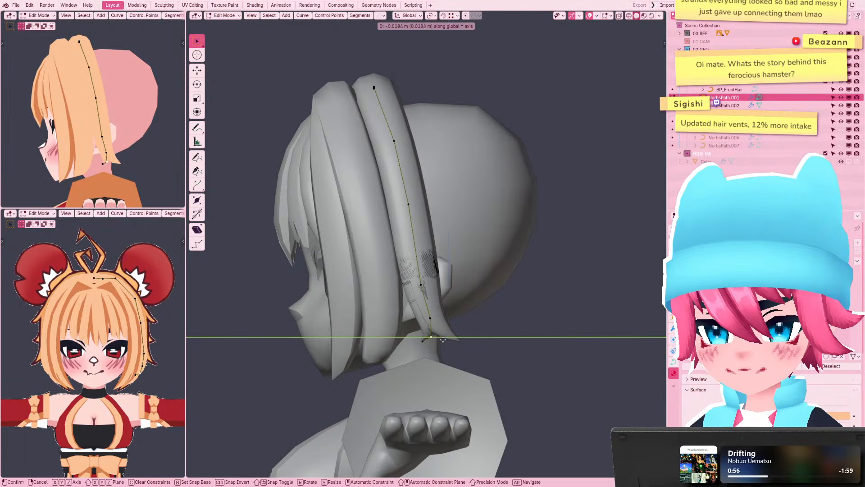
pyautogui.click(430, 339)
pyautogui.moveTo(452, 367); pyautogui.dragTo(419, 330)
pyautogui.press('g')
pyautogui.press('y')
pyautogui.click(422, 348)
# Fine-tune the tip point and the control point above the neck bend forward along Y
pyautogui.click(416, 347)
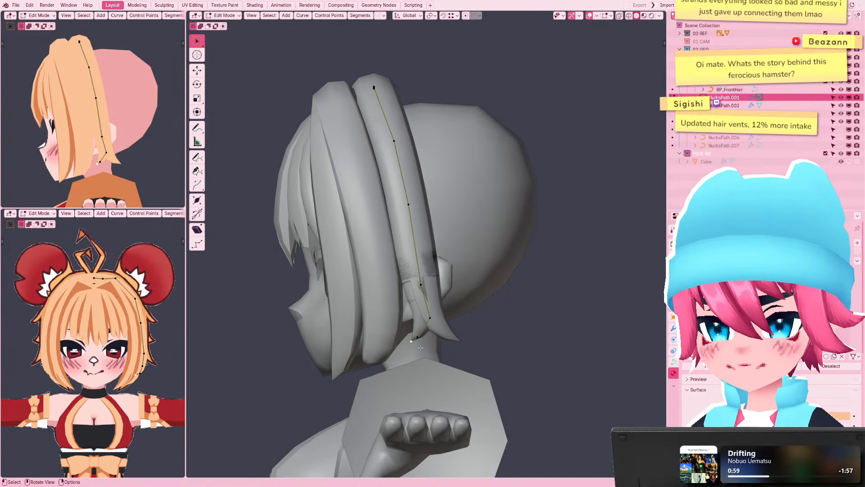
pyautogui.press('g')
pyautogui.press('y')
pyautogui.click(409, 346)
pyautogui.click(447, 321)
pyautogui.press('g')
pyautogui.press('y')
pyautogui.click(440, 322)
# Shift the lower points along Y and move the whole strand curve -0.003758 m along X and -0.00636 m along Z
pyautogui.moveTo(441, 353); pyautogui.dragTo(396, 311)
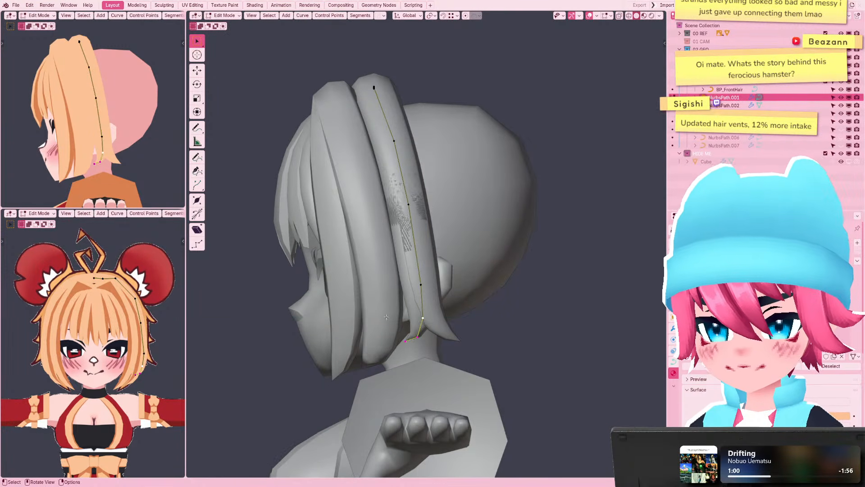
pyautogui.press('g')
pyautogui.press('y')
pyautogui.click(428, 333)
pyautogui.moveTo(428, 333); pyautogui.dragTo(463, 307, button='middle')
pyautogui.press('g')
pyautogui.click(556, 310)
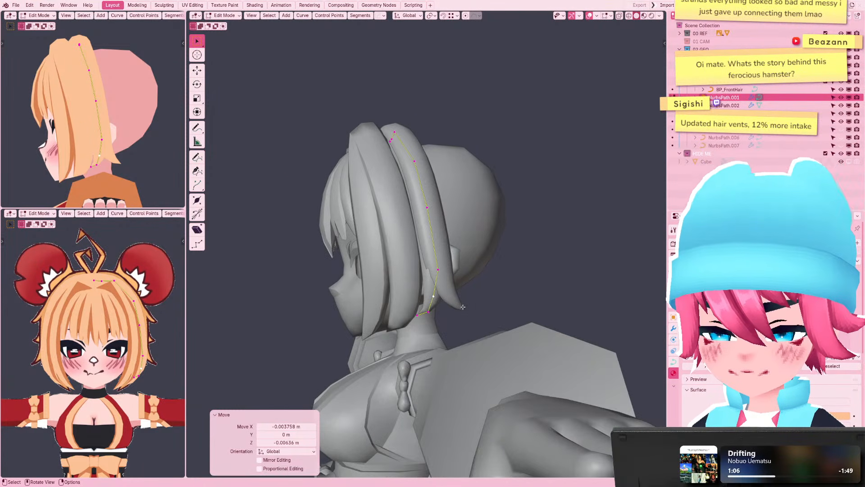
# From the side view, reposition the strand's tip and the points just above it, and return to Object Mode
pyautogui.press('KP_1')
pyautogui.press('KP_3')
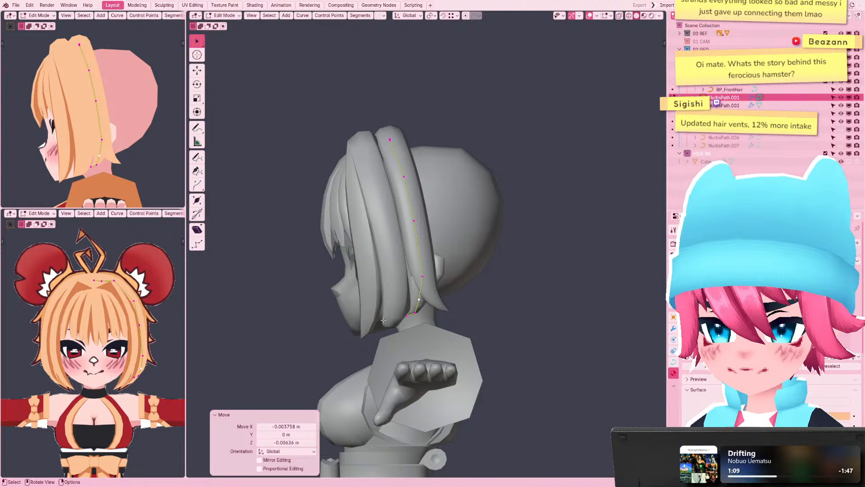
pyautogui.click(405, 316)
pyautogui.press('g')
pyautogui.click(409, 321)
pyautogui.click(416, 317)
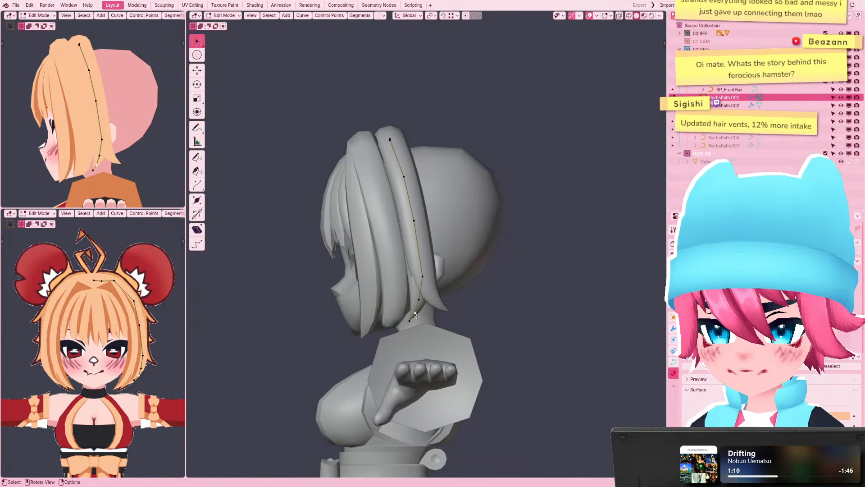
pyautogui.press('g')
pyautogui.click(418, 313)
pyautogui.press('g')
pyautogui.click(422, 298)
pyautogui.moveTo(422, 295); pyautogui.dragTo(460, 220, button='middle')
pyautogui.press('Tab')
pyautogui.click(461, 219)
pyautogui.scroll(-4, 419, 285)
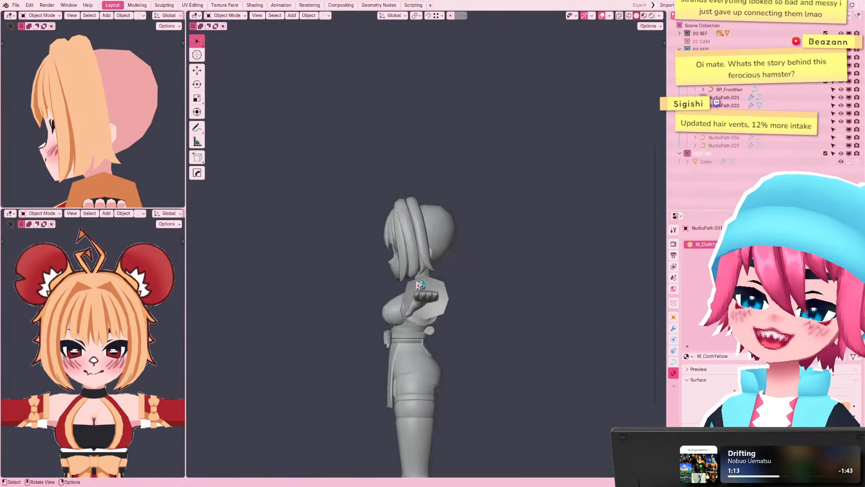
# In front view, move the inner strand's lower control points -0.005098 m along X and leave Edit Mode
pyautogui.press('KP_1')
pyautogui.scroll(5, 450, 279)
pyautogui.click(490, 299)
pyautogui.press('Tab')
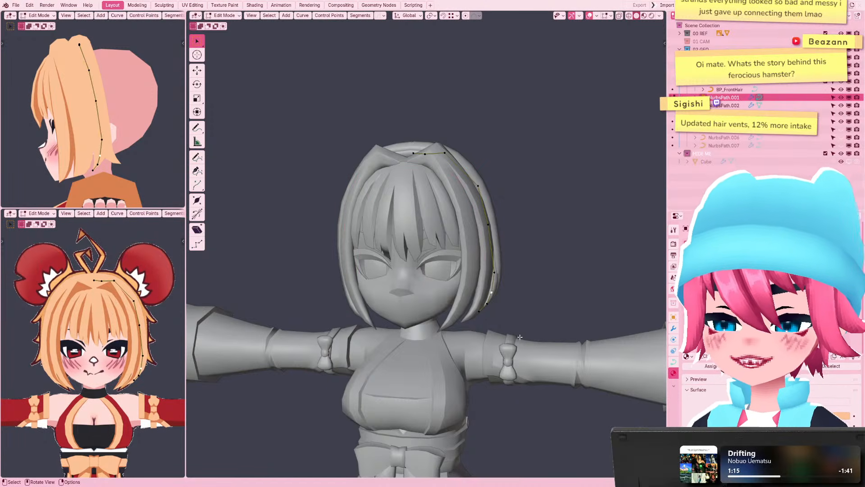
pyautogui.moveTo(541, 344); pyautogui.dragTo(449, 260)
pyautogui.press('g')
pyautogui.press('x')
pyautogui.click(501, 323)
pyautogui.press('Tab')
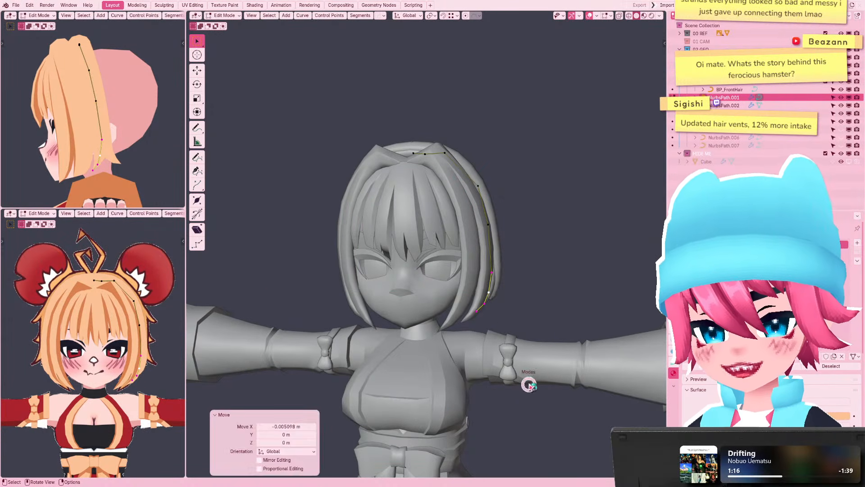
# Open the outer back strand's curve in side view and scale the radius of all its points by 0.795
pyautogui.moveTo(529, 385); pyautogui.dragTo(419, 297, button='middle')
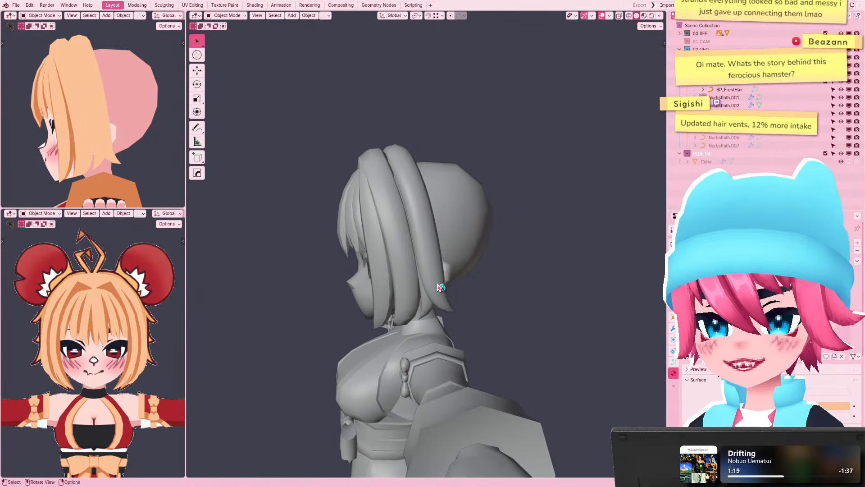
pyautogui.press('KP_1')
pyautogui.press('KP_3')
pyautogui.press('Tab')
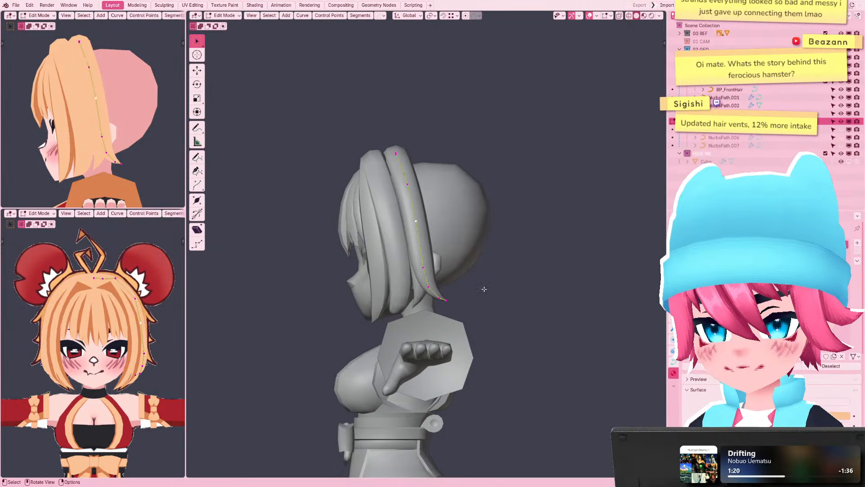
pyautogui.click(472, 279)
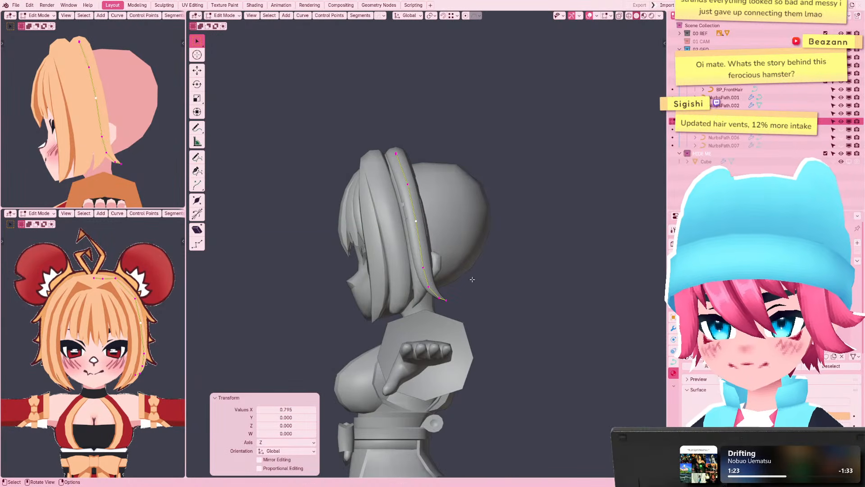
# Move the outer strand's lower points 0.00636 m along Y, rotate them to flick backward, and return to Object Mode
pyautogui.moveTo(364, 275); pyautogui.dragTo(358, 264)
pyautogui.press('g')
pyautogui.click(450, 311)
pyautogui.press('r')
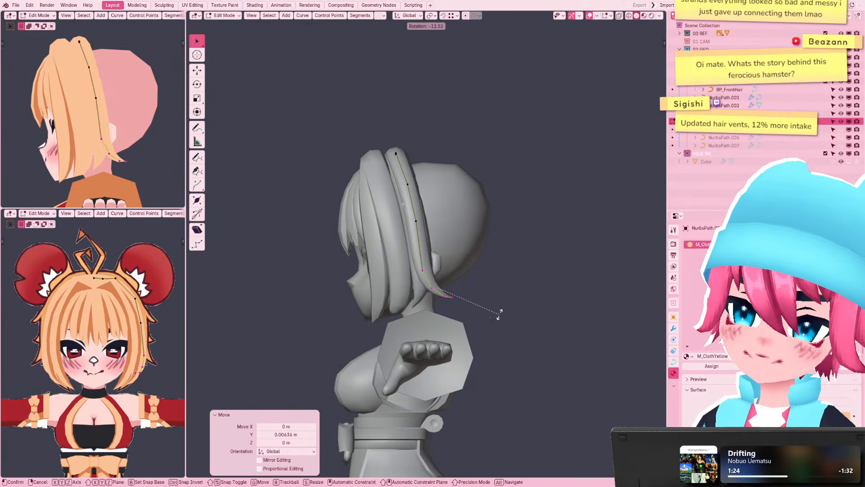
pyautogui.click(500, 312)
pyautogui.press('g')
pyautogui.click(503, 309)
pyautogui.press('Tab')
pyautogui.click(500, 284)
# Check the flicked back strand in material preview and return to solid shading
pyautogui.press('z')
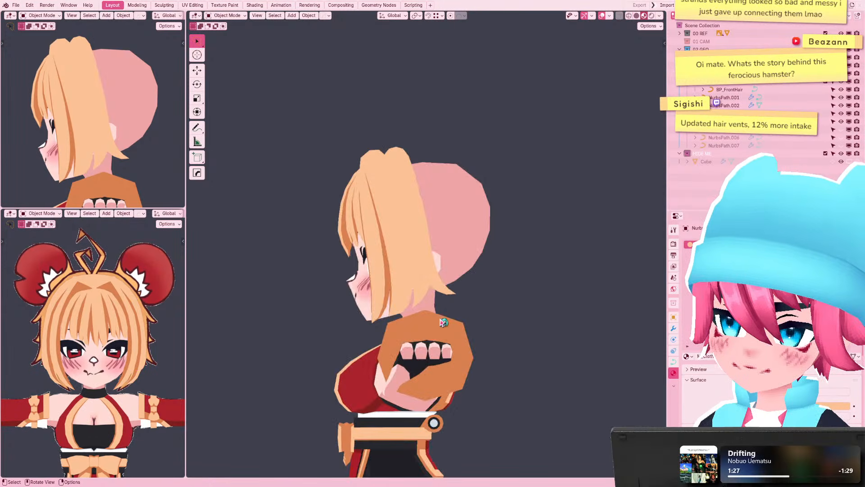
pyautogui.moveTo(445, 325)
pyautogui.mouseDown(button='middle')
pyautogui.moveTo(513, 319)
pyautogui.moveTo(407, 307)
pyautogui.mouseUp(button='middle')
pyautogui.press('z')
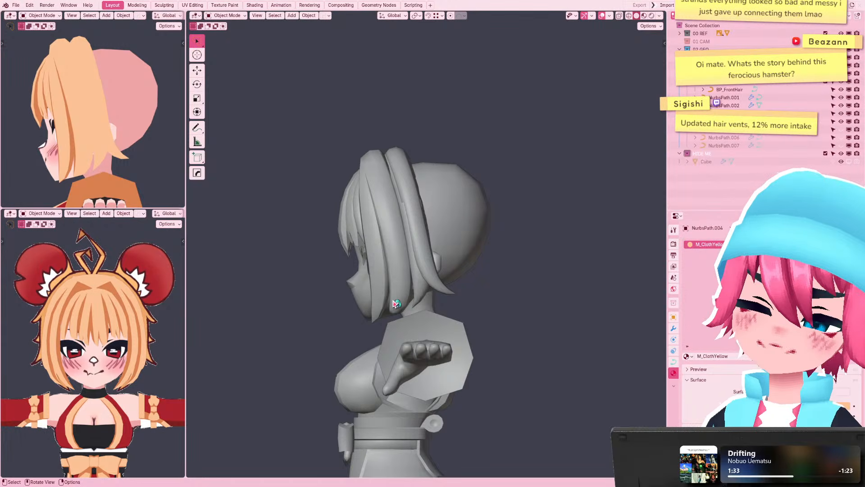
# Try moving the front side strand's lower mesh -0.000301 m along Y and -0.004049 m along Z, and undo the edit
pyautogui.click(403, 316)
pyautogui.press('Tab')
pyautogui.scroll(3, 412, 326)
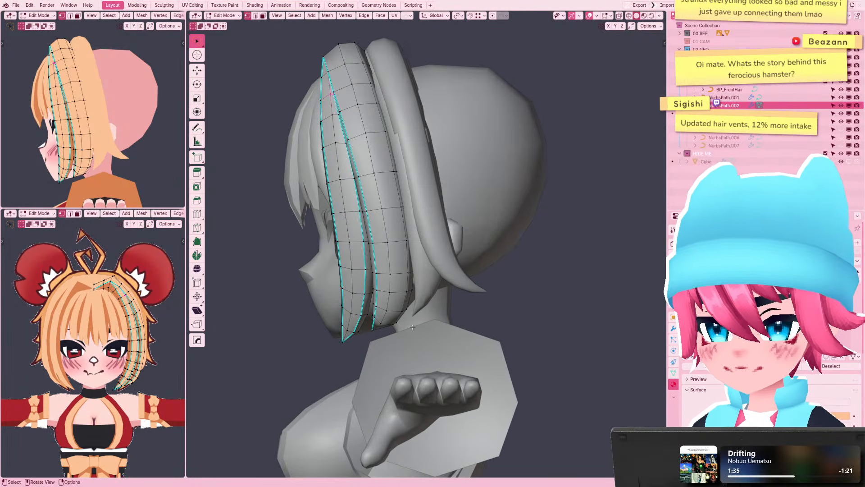
pyautogui.press('g')
pyautogui.click(377, 333)
pyautogui.press('z')
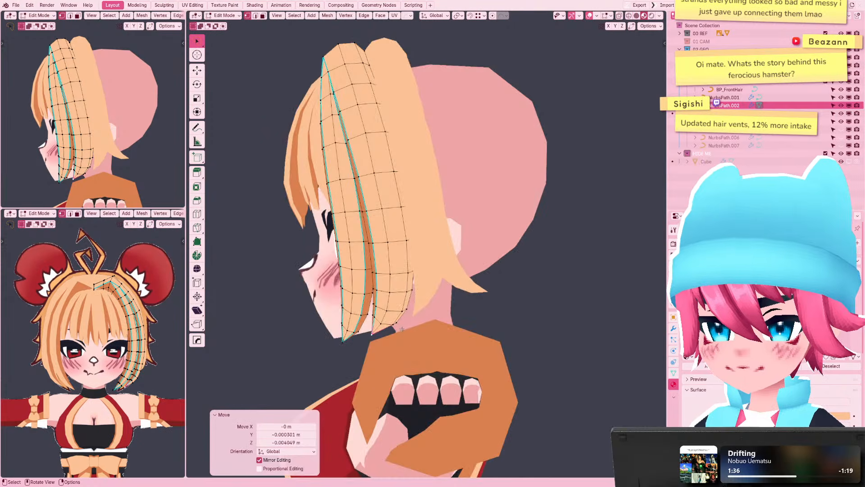
pyautogui.press('Tab')
pyautogui.scroll(-5, 559, 302)
pyautogui.hotkey('ctrl', 'z')
pyautogui.hotkey('ctrl', 'z')
pyautogui.press('a')
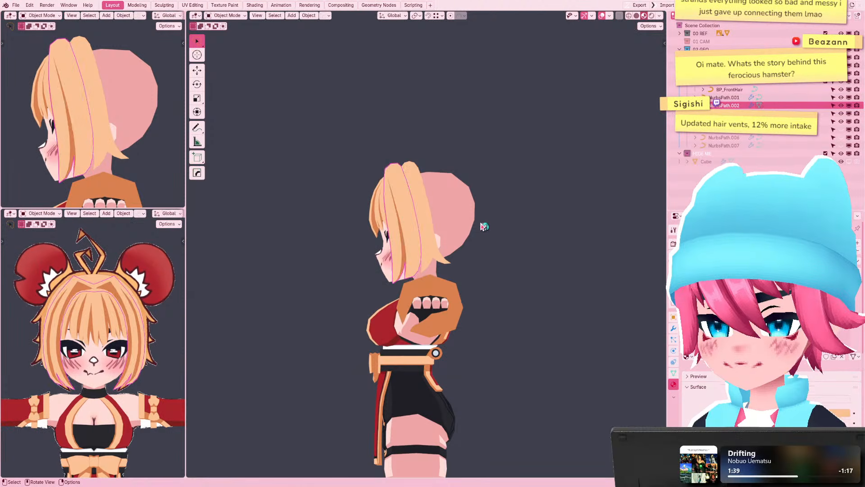
# Select the face loop along the side strand's rear edge, assign it the darker hair material and return to Object Mode
pyautogui.scroll(4, 416, 262)
pyautogui.moveTo(416, 263); pyautogui.dragTo(372, 277, button='middle')
pyautogui.keyDown('alt'); pyautogui.click(372, 277); pyautogui.keyUp('alt')
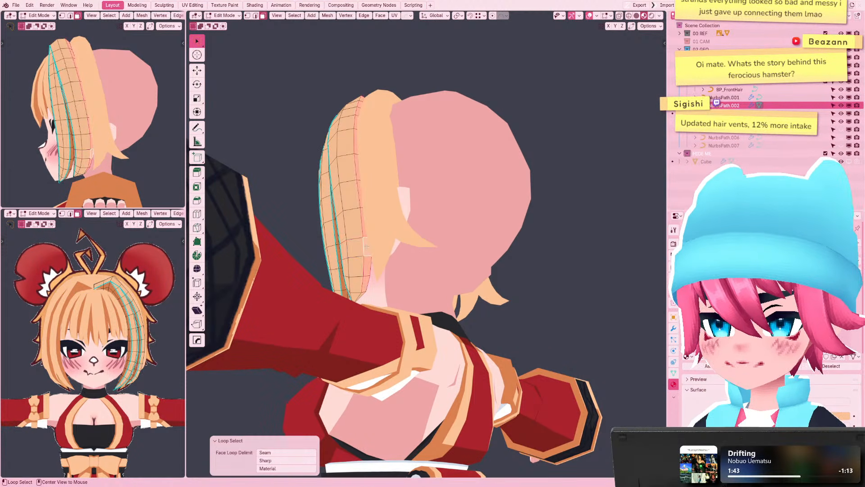
pyautogui.keyDown('shift'); pyautogui.click(363, 293); pyautogui.keyUp('shift')
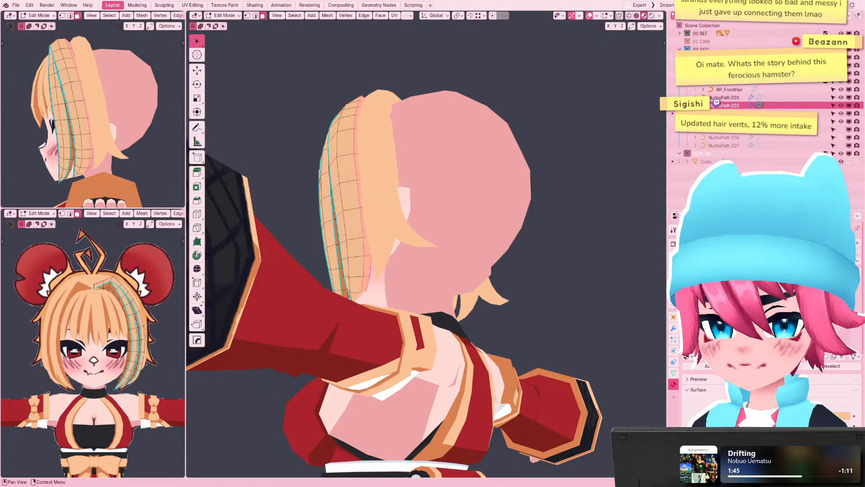
pyautogui.moveTo(425, 281); pyautogui.dragTo(520, 257, button='middle')
pyautogui.press('Tab')
pyautogui.click(538, 282)
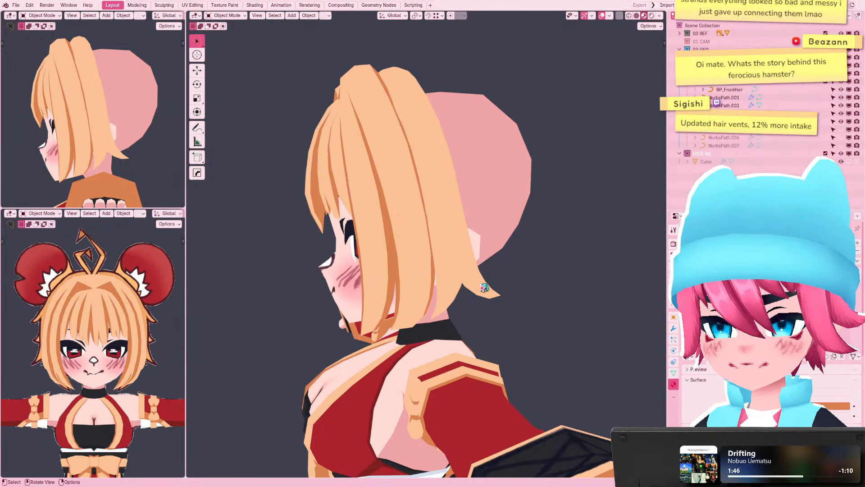
# Duplicate the outer back strand in place and delete the lower control points of the copy's curve
pyautogui.click(481, 285)
pyautogui.press('KP_3')
pyautogui.click(491, 292)
pyautogui.press('Tab')
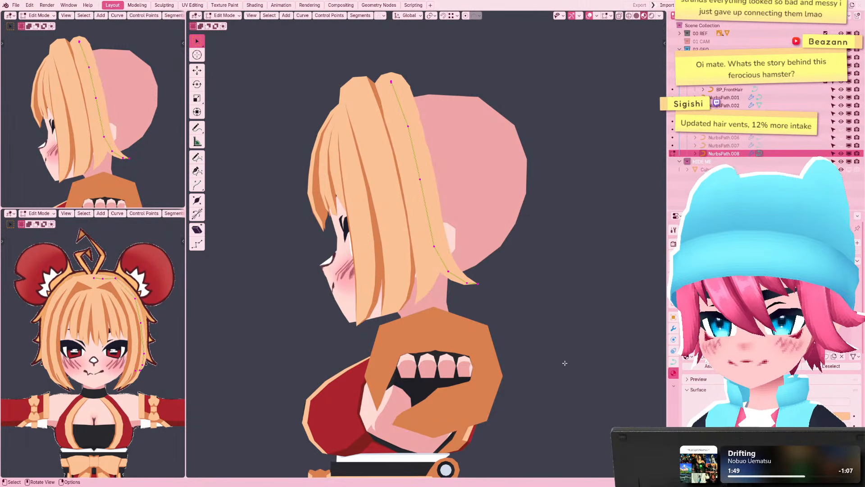
pyautogui.moveTo(506, 350); pyautogui.dragTo(380, 235)
pyautogui.press('x')
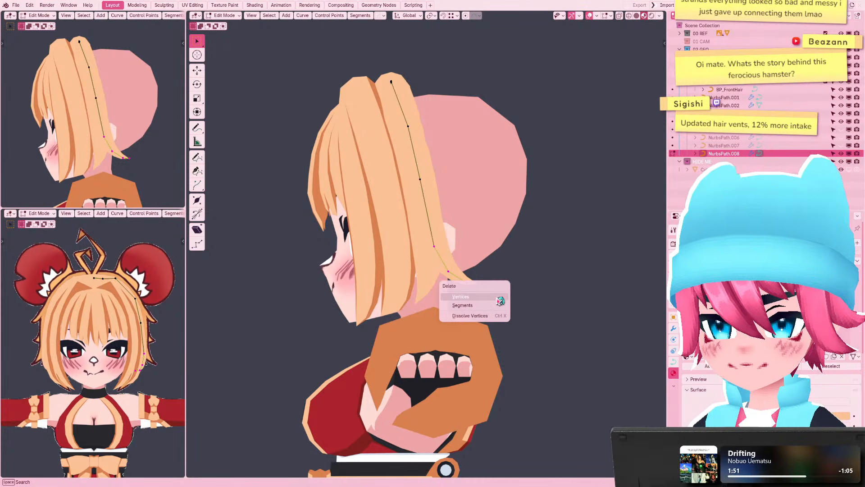
pyautogui.click(500, 297)
# In wireframe front view, extrude the shortened strand's end point 0.030515 m along X and -0.002409 m along Z
pyautogui.press('z')
pyautogui.click(414, 213)
pyautogui.moveTo(414, 213); pyautogui.dragTo(464, 186, button='middle')
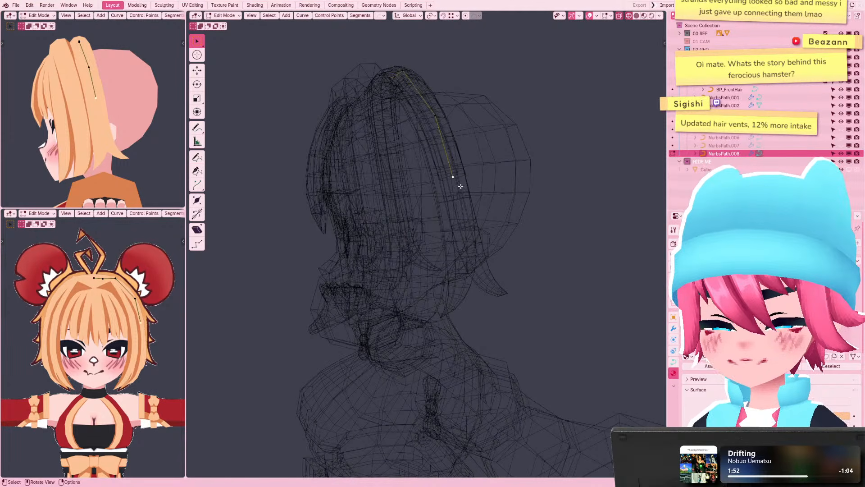
pyautogui.press('KP_3')
pyautogui.press('KP_1')
pyautogui.press('e')
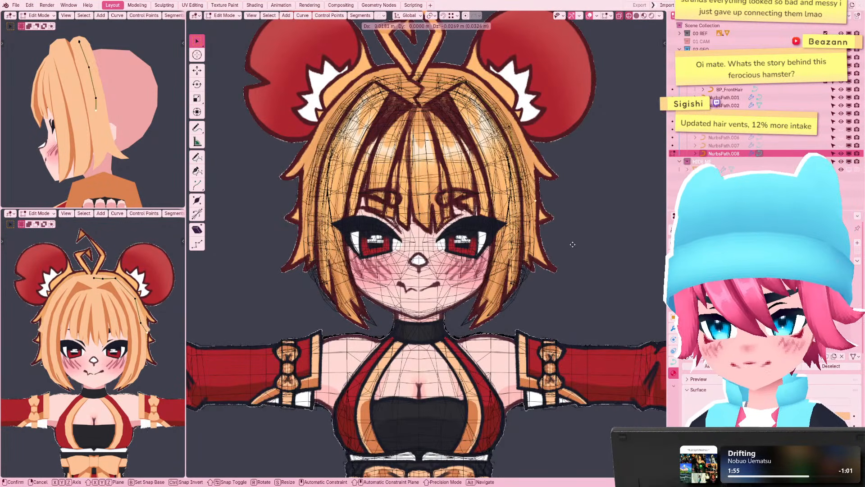
pyautogui.click(588, 247)
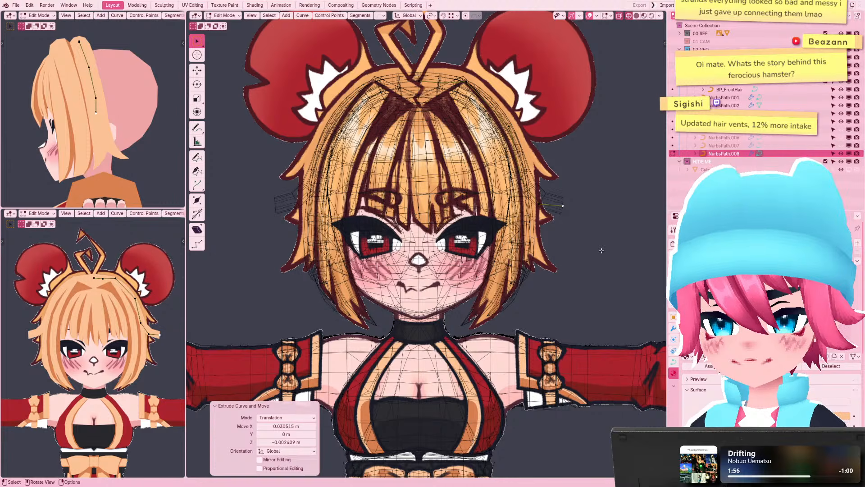
# Set the extruded tip's radius to 0, move it onto the reference's side hair spike, and return to Object Mode in solid shading
pyautogui.hotkey('alt', 's')
pyautogui.write('0')
pyautogui.press('Return')
pyautogui.press('g')
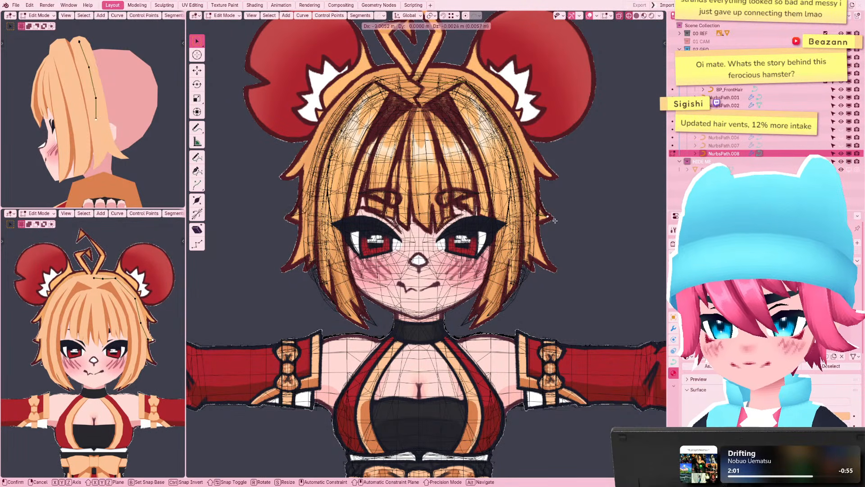
pyautogui.click(554, 220)
pyautogui.press('z')
pyautogui.press('Tab')
pyautogui.scroll(-5, 566, 232)
pyautogui.click(551, 234)
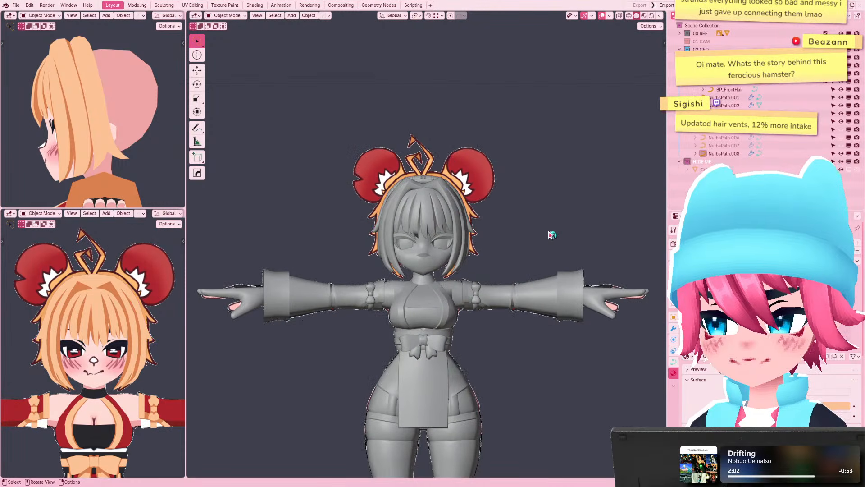
# Shift the short spike strand's control points forward along Y, including a separate forward move of its second upper point
pyautogui.moveTo(551, 235); pyautogui.dragTo(449, 239, button='middle')
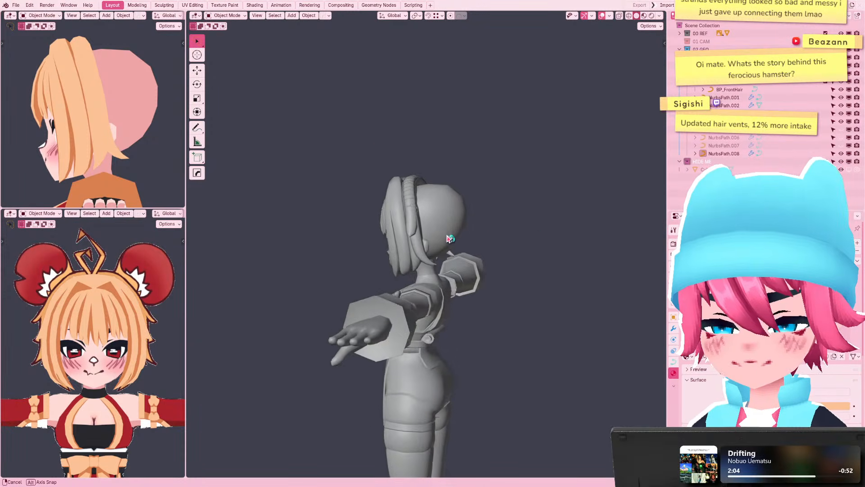
pyautogui.click(425, 225)
pyautogui.scroll(4, 399, 247)
pyautogui.press('Tab')
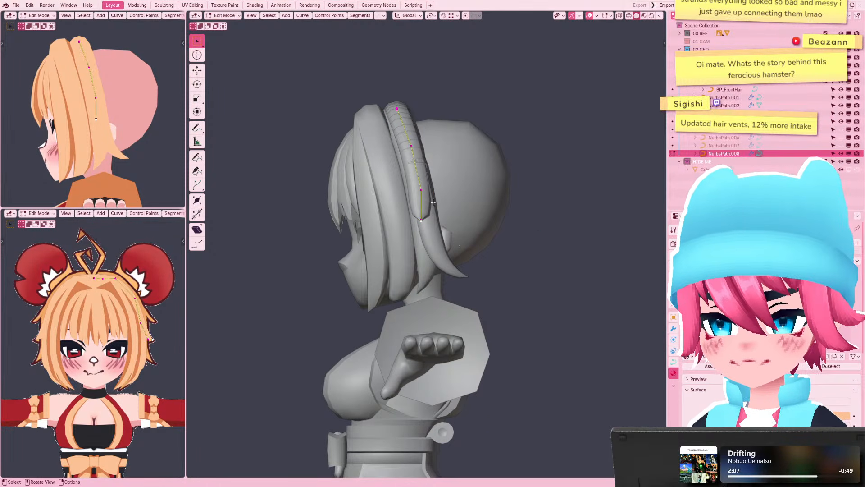
pyautogui.press('g')
pyautogui.press('y')
pyautogui.click(405, 202)
pyautogui.click(410, 145)
pyautogui.press('g')
pyautogui.press('y')
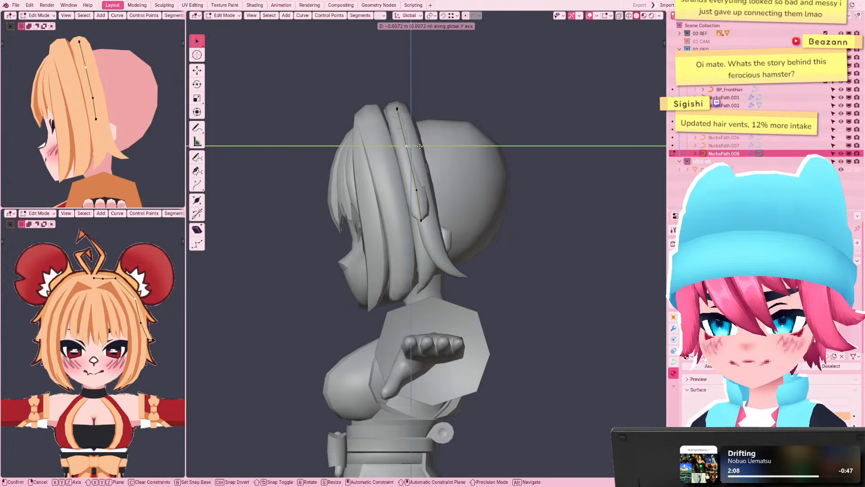
pyautogui.click(405, 145)
# Move the whole spike strand further forward along Y and its lower control points 0.007345 m along X
pyautogui.press('a')
pyautogui.press('g')
pyautogui.press('y')
pyautogui.click(422, 169)
pyautogui.moveTo(422, 169); pyautogui.dragTo(486, 194, button='middle')
pyautogui.moveTo(492, 278); pyautogui.dragTo(422, 169)
pyautogui.moveTo(424, 171); pyautogui.dragTo(469, 178, button='middle')
pyautogui.press('g')
pyautogui.press('x')
pyautogui.click(509, 252)
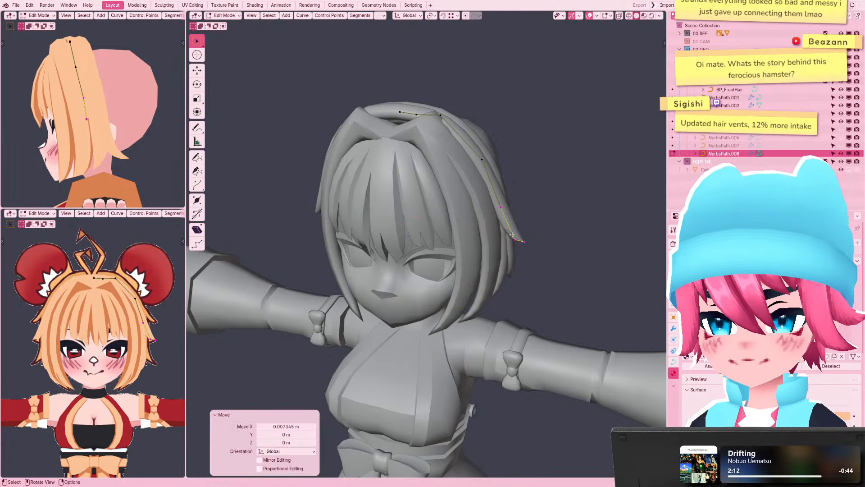
# In side view, shift the whole spike strand forward along Y, rotate it by -2.92°, and return to Object Mode
pyautogui.click(509, 239)
pyautogui.press('KP_1')
pyautogui.press('KP_3')
pyautogui.press('a')
pyautogui.press('g')
pyautogui.press('y')
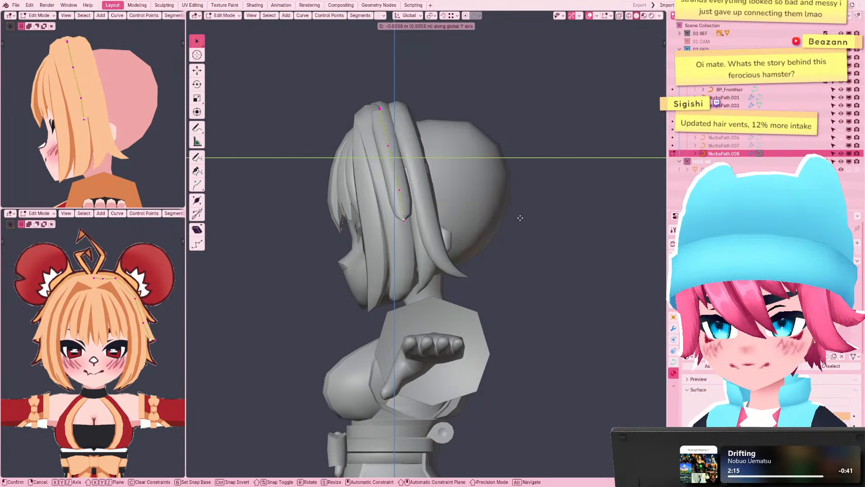
pyautogui.click(512, 216)
pyautogui.press('g')
pyautogui.press('y')
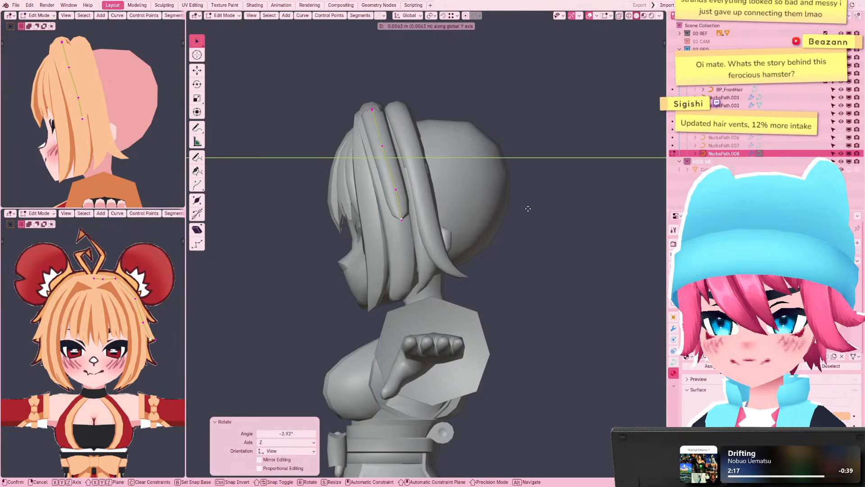
pyautogui.click(524, 209)
pyautogui.press('Tab')
pyautogui.moveTo(488, 242); pyautogui.dragTo(564, 245, button='middle')
# In front view with material preview, subdivide the strand's tip segment and move the inner point so the spike curves outward
pyautogui.press('z')
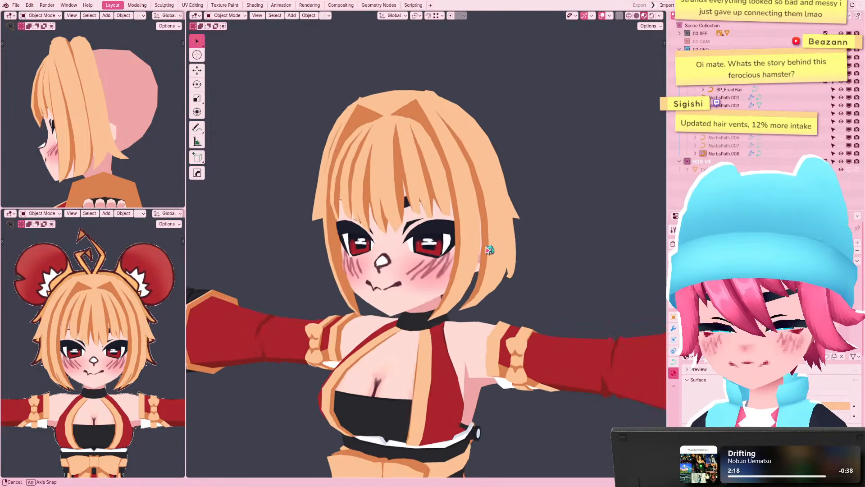
pyautogui.moveTo(489, 248); pyautogui.dragTo(506, 249, button='middle')
pyautogui.press('KP_1')
pyautogui.scroll(3, 515, 250)
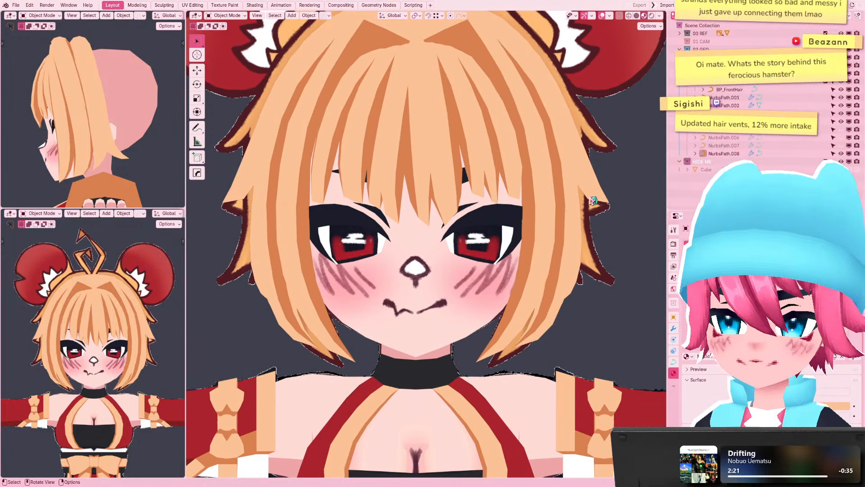
pyautogui.press('Tab')
pyautogui.moveTo(588, 187); pyautogui.dragTo(635, 227)
pyautogui.press('F3')
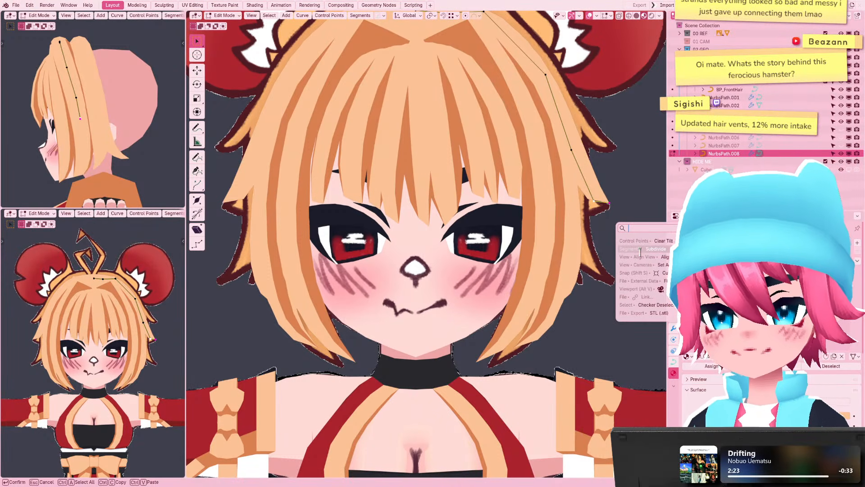
pyautogui.click(639, 249)
pyautogui.press('g')
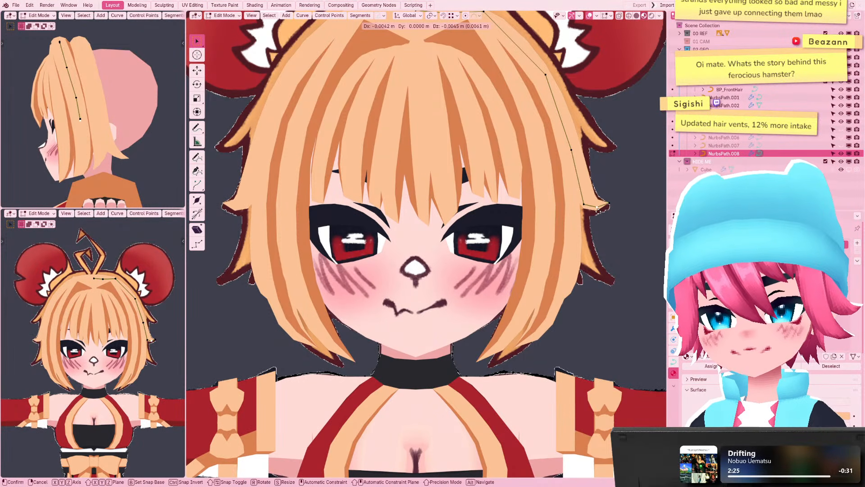
pyautogui.click(598, 211)
pyautogui.press('Tab')
# Duplicate the short spike strand in place from the solid-shaded side view and open the copy's curve for editing
pyautogui.scroll(-6, 538, 235)
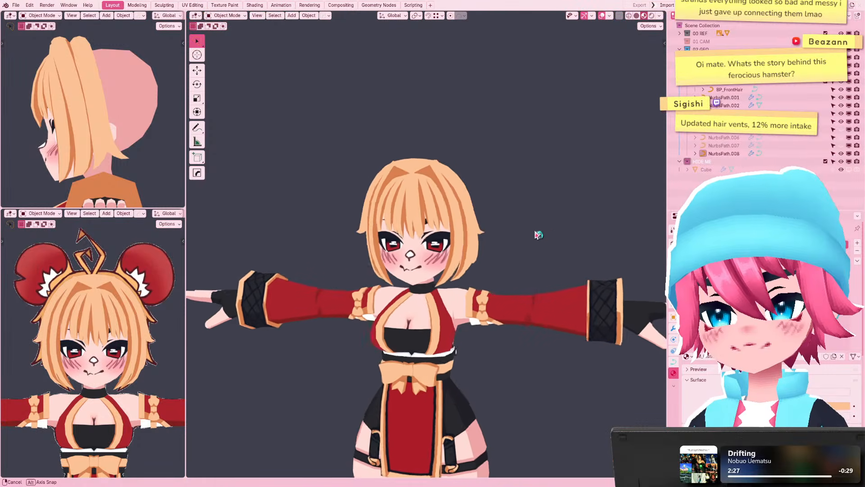
pyautogui.moveTo(539, 235)
pyautogui.mouseDown(button='middle')
pyautogui.moveTo(552, 239)
pyautogui.moveTo(407, 254)
pyautogui.moveTo(421, 263)
pyautogui.mouseUp(button='middle')
pyautogui.press('KP_3')
pyautogui.scroll(4, 405, 261)
pyautogui.press('z')
pyautogui.click(432, 251)
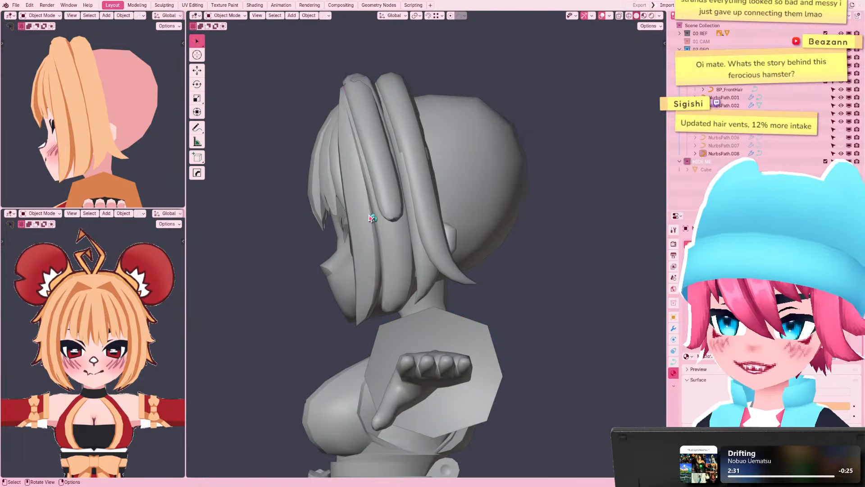
pyautogui.click(391, 200)
pyautogui.hotkey('shift', 'd')
pyautogui.rightClick(413, 214)
pyautogui.press('Tab')
# Move all control points of the copied strand 0.046576 m along Y behind the first spike
pyautogui.press('g')
pyautogui.press('y')
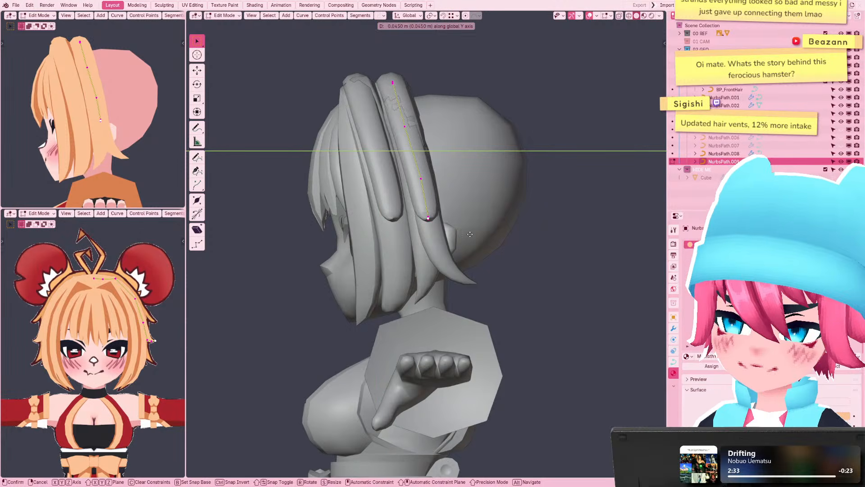
pyautogui.click(470, 234)
pyautogui.hotkey('ctrl', 't')
pyautogui.rightClick(554, 224)
pyautogui.moveTo(468, 225); pyautogui.dragTo(496, 232, button='middle')
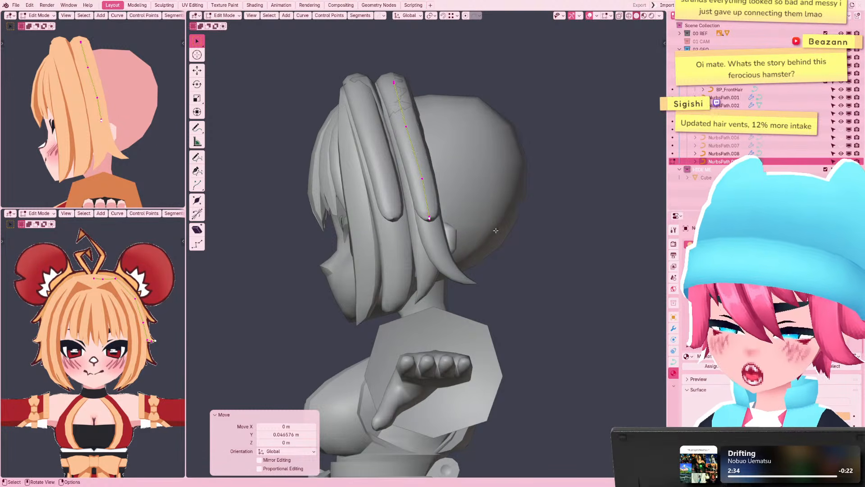
# In wireframe front view, move the copy's lower end points down to the reference's lower side spike
pyautogui.press('KP_1')
pyautogui.hotkey('shift', 'z')
pyautogui.moveTo(569, 201); pyautogui.dragTo(530, 223)
pyautogui.press('g')
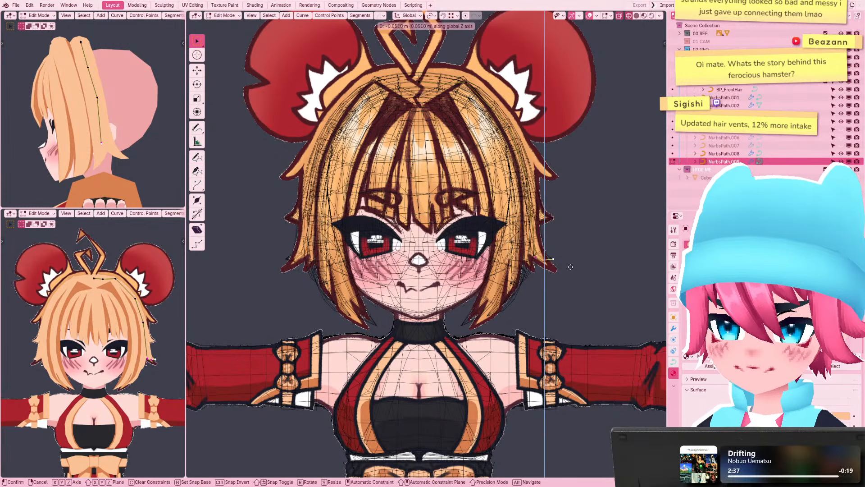
pyautogui.click(513, 263)
pyautogui.press('g')
pyautogui.click(511, 266)
# Fit the copy's tip points to the outline of the reference's lower side spike and return to Object Mode in material preview
pyautogui.press('g')
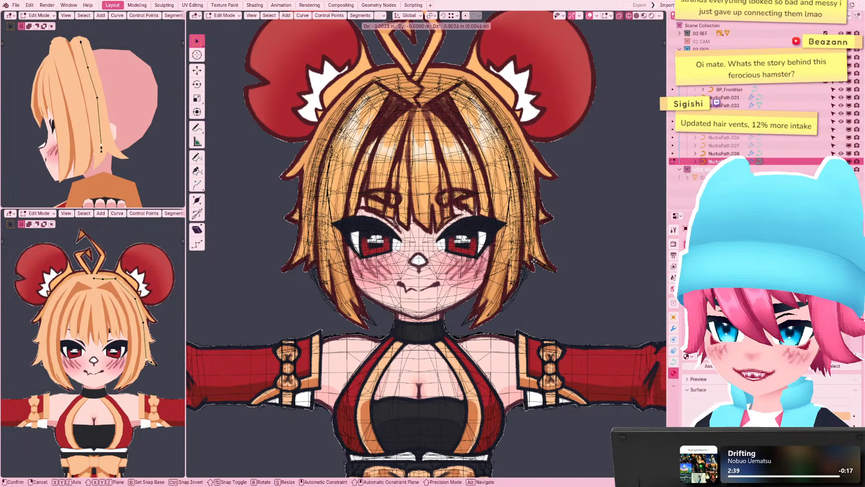
pyautogui.click(535, 260)
pyautogui.click(547, 262)
pyautogui.press('g')
pyautogui.click(546, 266)
pyautogui.click(560, 275)
pyautogui.press('g')
pyautogui.click(562, 272)
pyautogui.hotkey('shift', 'z')
pyautogui.press('z')
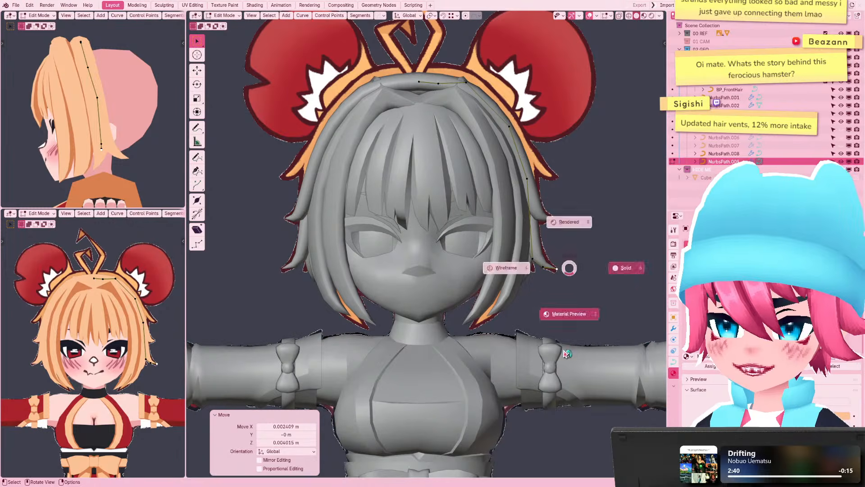
pyautogui.click(568, 312)
pyautogui.press('Tab')
# In solid shading, move the lower spike strand's middle control point -0.005083 m along Y
pyautogui.press('z')
pyautogui.click(571, 236)
pyautogui.moveTo(630, 252)
pyautogui.mouseDown(button='middle')
pyautogui.moveTo(420, 268)
pyautogui.moveTo(490, 243)
pyautogui.moveTo(440, 215)
pyautogui.moveTo(434, 237)
pyautogui.moveTo(558, 229)
pyautogui.moveTo(454, 211)
pyautogui.mouseUp(button='middle')
pyautogui.click(419, 258)
pyautogui.scroll(3, 420, 250)
pyautogui.press('Tab')
pyautogui.click(418, 218)
pyautogui.press('g')
pyautogui.hotkey('shift', 'z')
pyautogui.press('y')
pyautogui.click(412, 219)
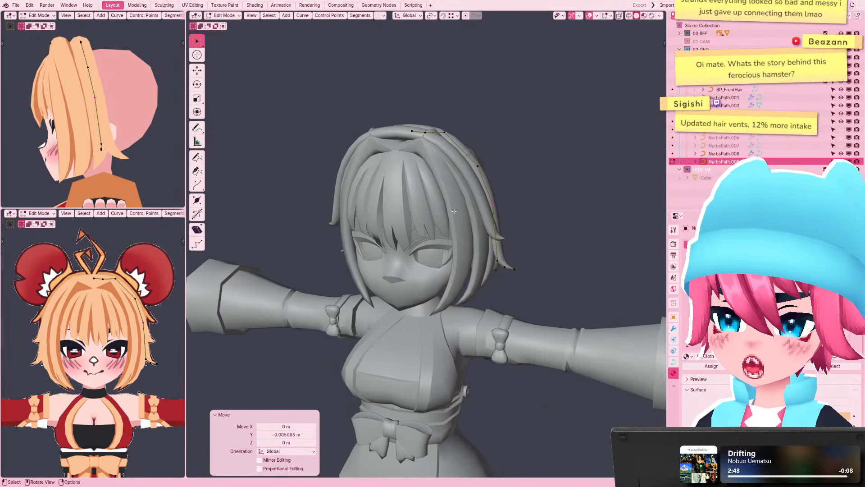
pyautogui.click(427, 159)
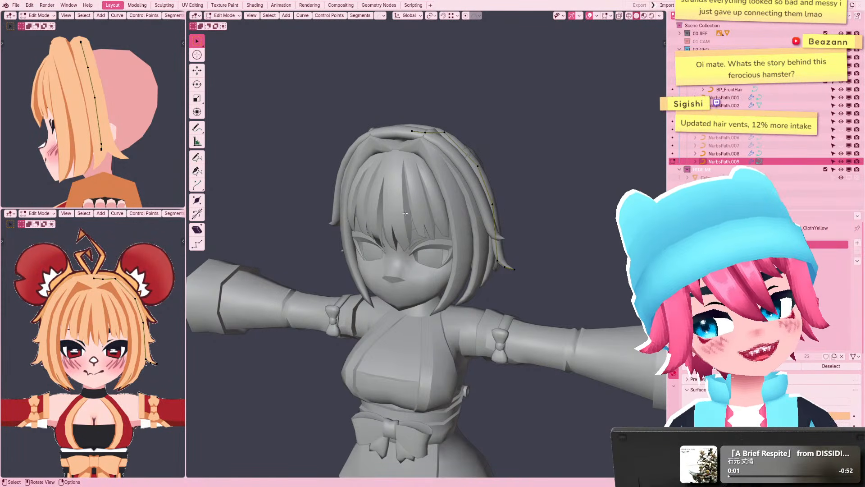
pyautogui.moveTo(414, 208)
pyautogui.mouseDown(button='middle')
pyautogui.moveTo(403, 211)
pyautogui.moveTo(427, 204)
pyautogui.mouseUp(button='middle')
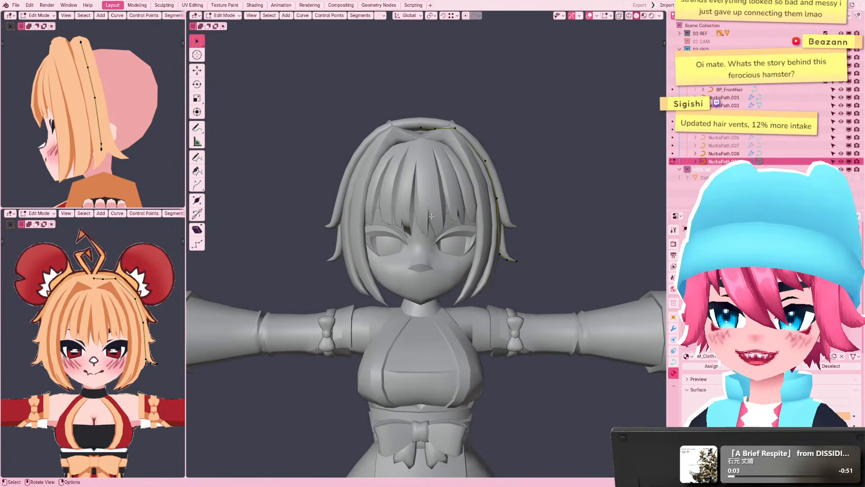
pyautogui.scroll(3, 431, 216)
pyautogui.click(196, 134)
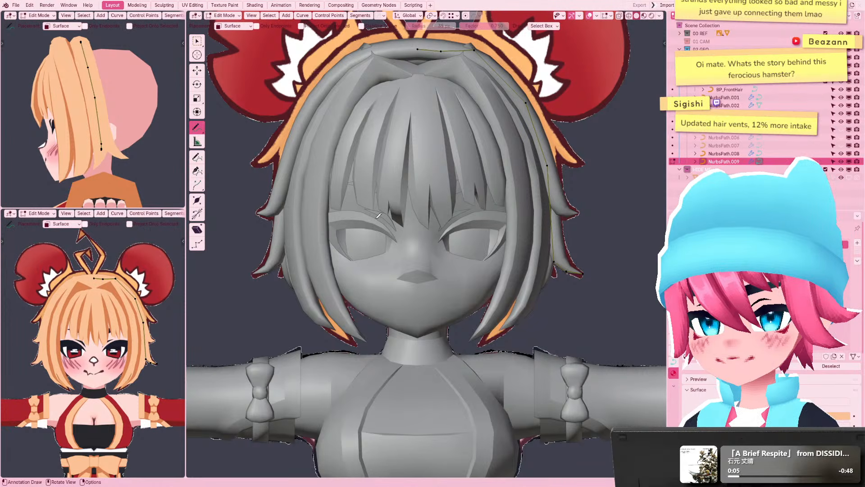
pyautogui.moveTo(357, 204)
pyautogui.mouseDown()
pyautogui.moveTo(406, 218)
pyautogui.moveTo(408, 175)
pyautogui.mouseUp()
pyautogui.hotkey('ctrl', 'z')
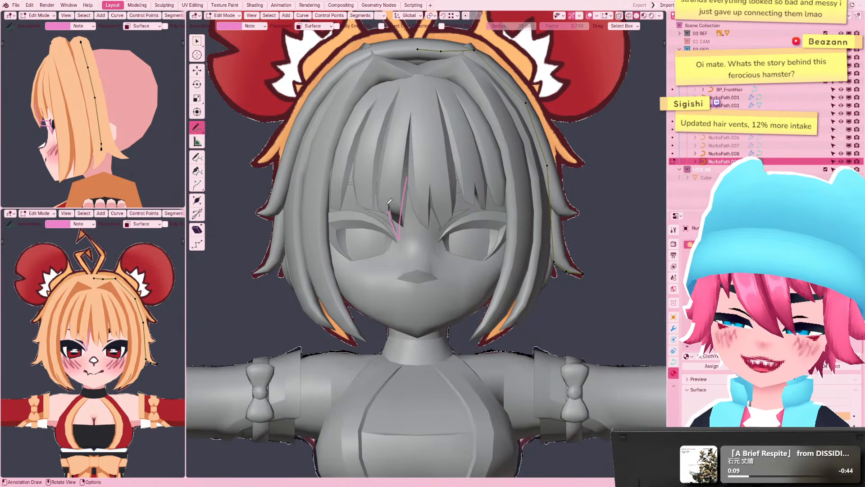
pyautogui.hotkey('ctrl', 'z')
pyautogui.click(196, 42)
# Edit both side spike strands together, scale the radius of all their control points, and reposition one middle point
pyautogui.scroll(-5, 519, 230)
pyautogui.moveTo(534, 228)
pyautogui.mouseDown(button='middle')
pyautogui.moveTo(517, 232)
pyautogui.moveTo(500, 194)
pyautogui.moveTo(502, 261)
pyautogui.moveTo(437, 245)
pyautogui.moveTo(422, 226)
pyautogui.moveTo(435, 233)
pyautogui.mouseUp(button='middle')
pyautogui.press('Tab')
pyautogui.keyDown('shift'); pyautogui.click(403, 223); pyautogui.keyUp('shift')
pyautogui.press('Tab')
pyautogui.press('a')
pyautogui.hotkey('alt', 's')
pyautogui.click(536, 234)
pyautogui.click(406, 212)
pyautogui.press('g')
pyautogui.click(412, 213)
pyautogui.scroll(-3, 478, 302)
pyautogui.press('Tab')
# Examine the side hair spikes on the full character in material preview, then restore solid shading
pyautogui.moveTo(360, 234); pyautogui.dragTo(425, 229, button='middle')
pyautogui.press('z')
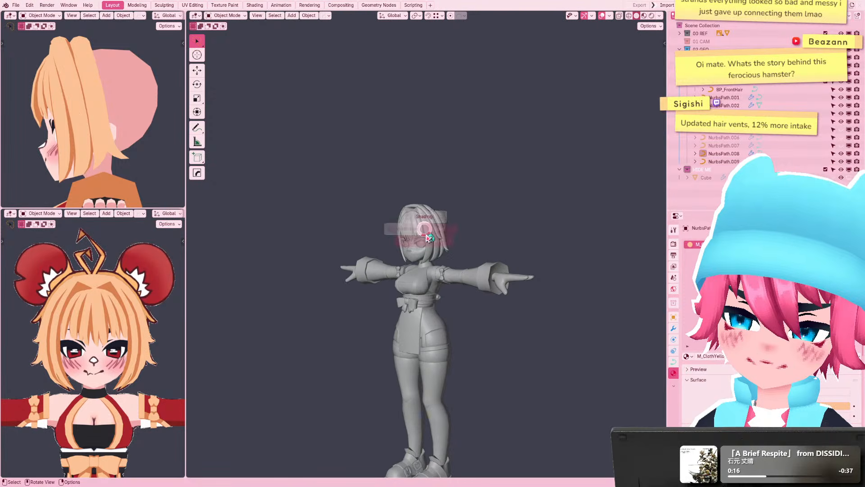
pyautogui.moveTo(433, 264)
pyautogui.mouseDown(button='middle')
pyautogui.moveTo(480, 266)
pyautogui.moveTo(423, 260)
pyautogui.moveTo(464, 258)
pyautogui.mouseUp(button='middle')
pyautogui.press('z')
pyautogui.click(596, 274)
pyautogui.scroll(3, 408, 254)
pyautogui.scroll(1, 463, 258)
# Move the entire lower spike strand 0.036136 m backward along Y in side view
pyautogui.moveTo(558, 259); pyautogui.dragTo(471, 262, button='middle')
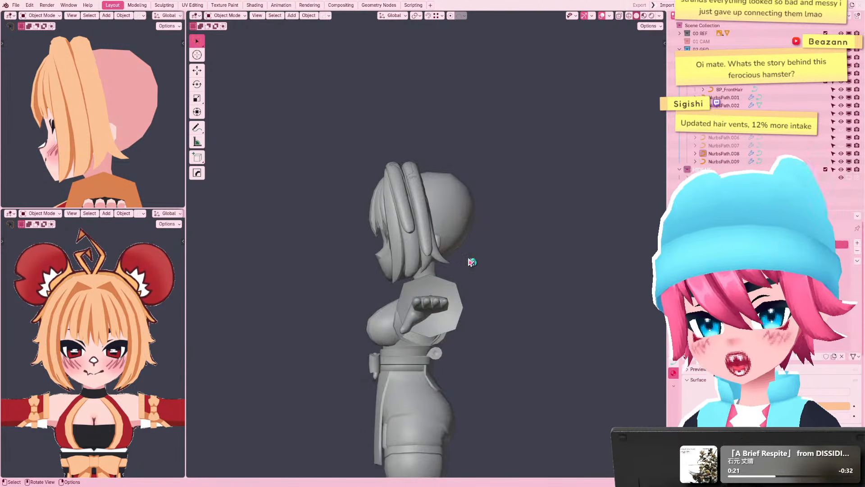
pyautogui.click(430, 244)
pyautogui.press('Tab')
pyautogui.press('g')
pyautogui.press('y')
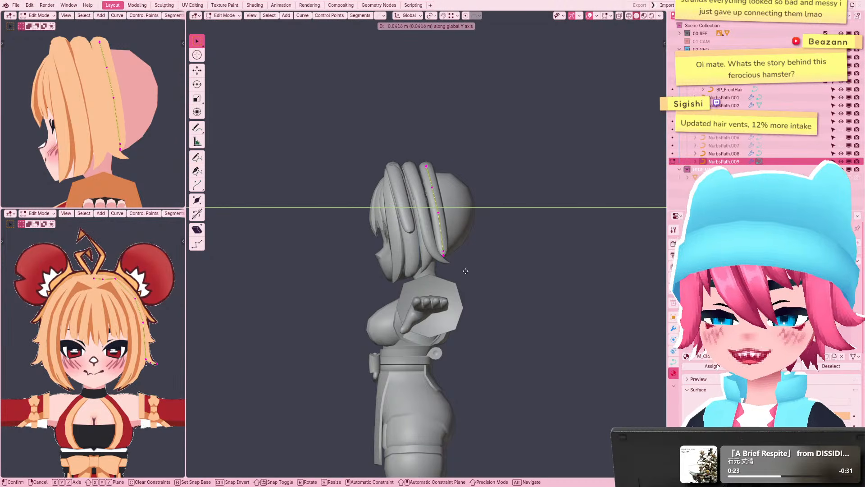
pyautogui.click(462, 271)
pyautogui.scroll(3, 462, 271)
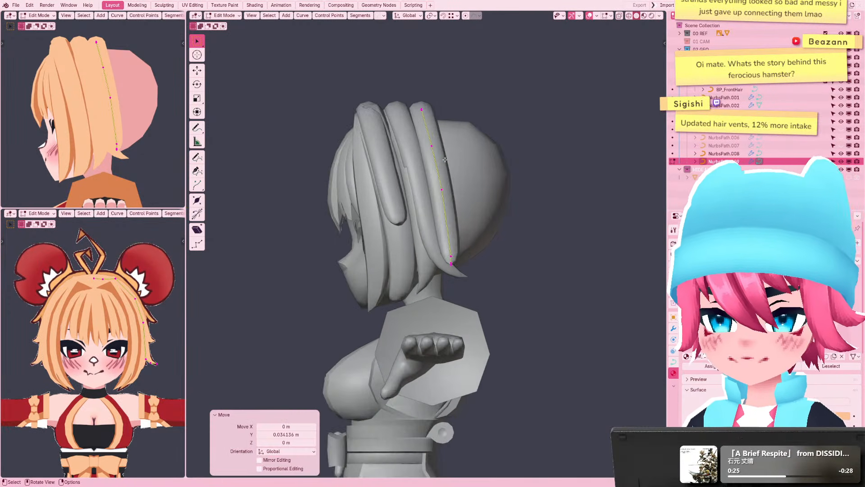
# Shift the rear strand's upper control points backward along Y, then its topmost points another 0.003373 m
pyautogui.keyDown('shift'); pyautogui.moveTo(483, 194); pyautogui.dragTo(473, 263, button='middle'); pyautogui.keyUp('shift')
pyautogui.moveTo(485, 260); pyautogui.dragTo(421, 348)
pyautogui.moveTo(490, 132); pyautogui.dragTo(408, 222)
pyautogui.press('g')
pyautogui.press('y')
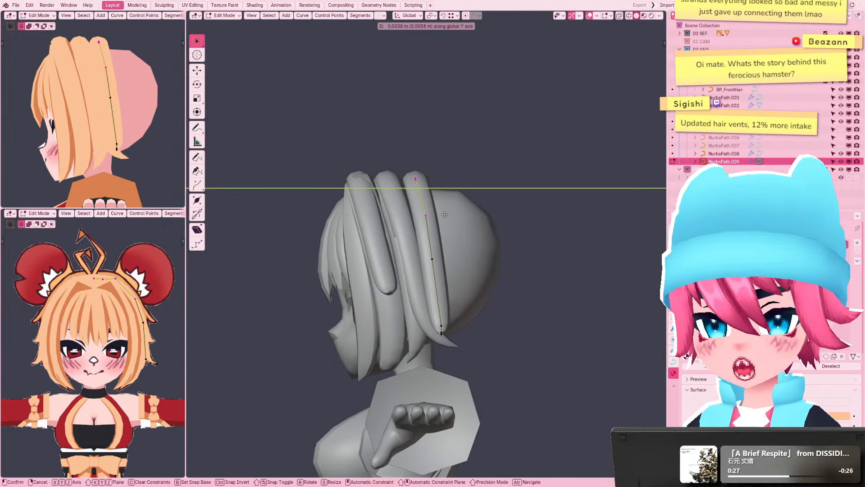
pyautogui.click(417, 221)
pyautogui.moveTo(455, 138); pyautogui.dragTo(365, 176)
pyautogui.moveTo(455, 155); pyautogui.dragTo(401, 191)
pyautogui.press('g')
pyautogui.press('y')
pyautogui.click(438, 188)
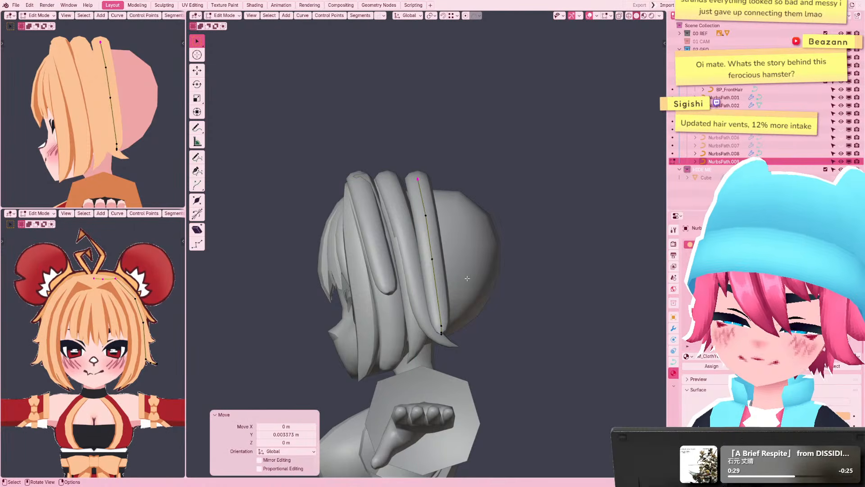
# Tilt all the rear strand's control points by 11.7°, checking with the wireframe overlay, and return to Object Mode
pyautogui.press('Tab')
pyautogui.press('Tab')
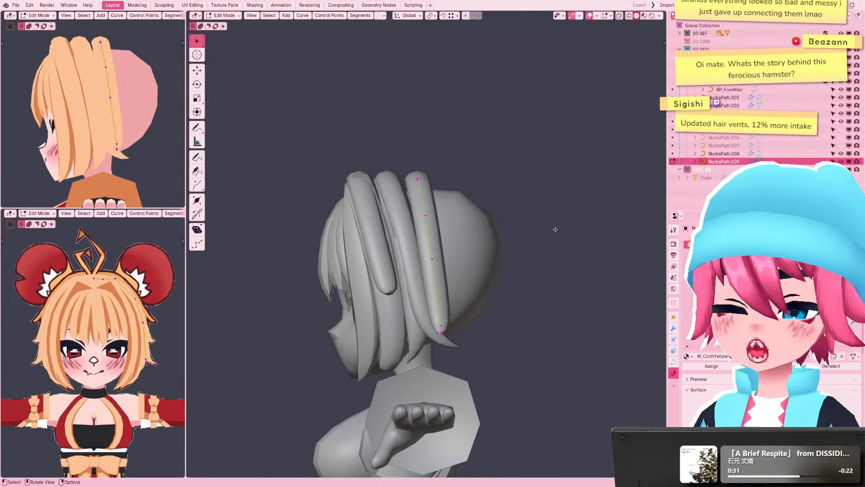
pyautogui.hotkey('ctrl', 't')
pyautogui.click(564, 245)
pyautogui.hotkey('shift', 'alt', 'z')
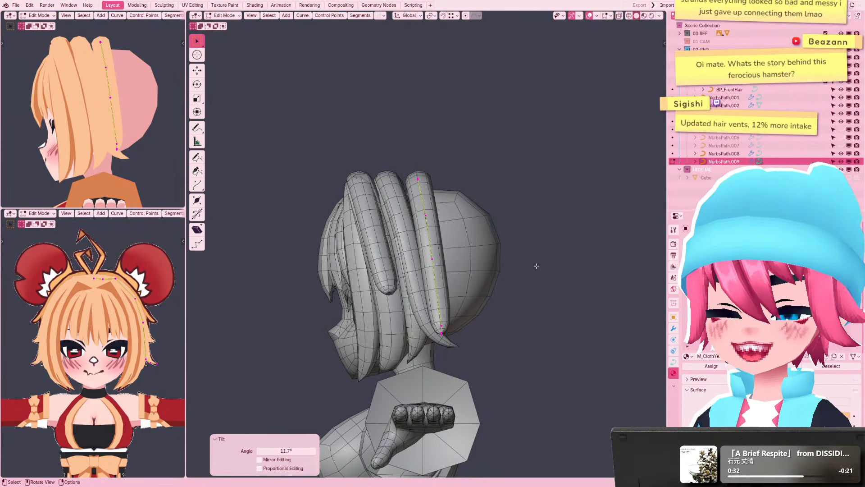
pyautogui.press('KP_1')
pyautogui.moveTo(523, 276); pyautogui.dragTo(408, 303, button='middle')
pyautogui.press('Tab')
pyautogui.click(558, 236)
pyautogui.hotkey('shift', 'alt', 'z')
pyautogui.scroll(-4, 407, 304)
pyautogui.moveTo(478, 284); pyautogui.dragTo(519, 257, button='middle')
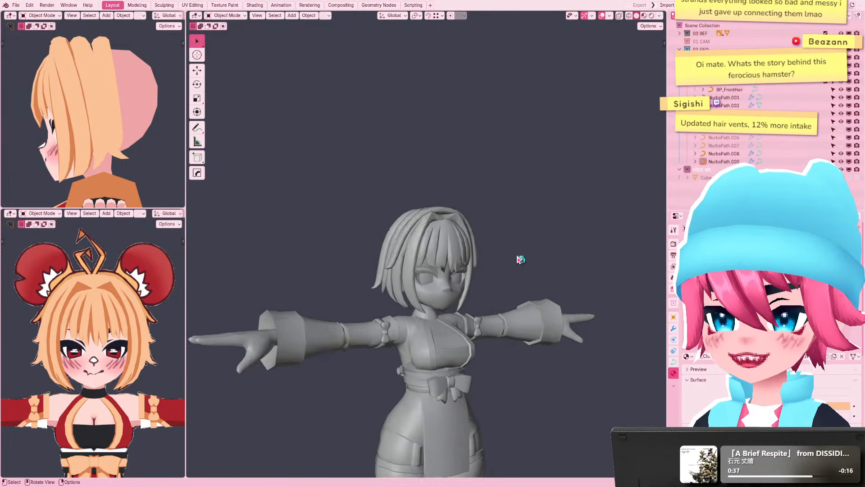
# In front view, move the upper spike strand's control points by about 0.0055 m, then return to Object Mode with material preview
pyautogui.scroll(3, 473, 269)
pyautogui.click(497, 256)
pyautogui.press('KP_1')
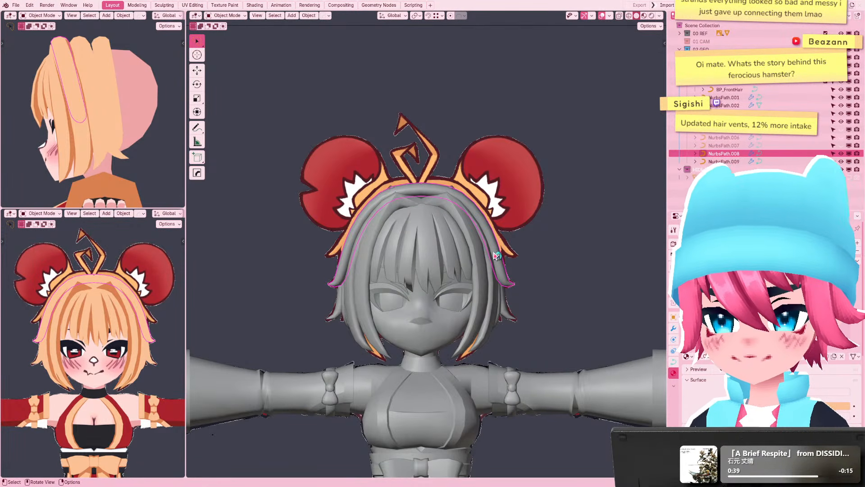
pyautogui.press('Tab')
pyautogui.press('g')
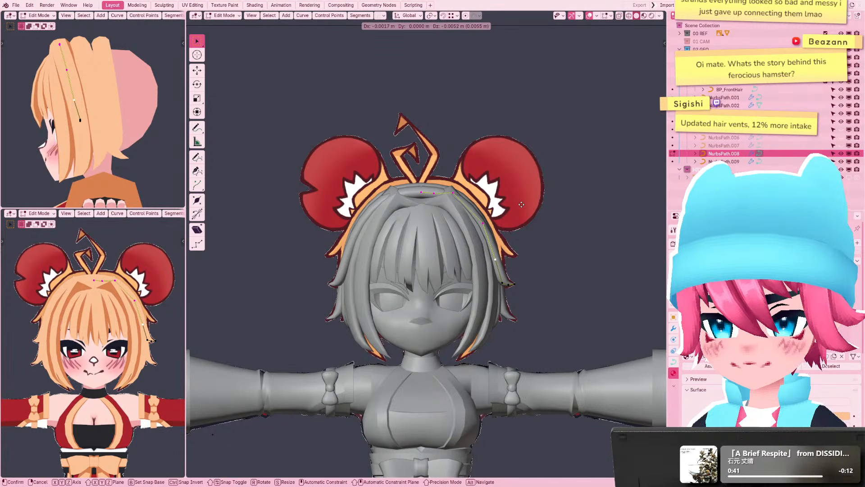
pyautogui.click(521, 205)
pyautogui.press('Tab')
pyautogui.click(529, 228)
pyautogui.moveTo(530, 230)
pyautogui.mouseDown(button='middle')
pyautogui.moveTo(542, 249)
pyautogui.moveTo(469, 263)
pyautogui.moveTo(467, 249)
pyautogui.mouseUp(button='middle')
pyautogui.press('z')
pyautogui.moveTo(433, 279)
pyautogui.mouseDown(button='middle')
pyautogui.moveTo(503, 269)
pyautogui.moveTo(488, 265)
pyautogui.moveTo(510, 269)
pyautogui.moveTo(464, 278)
pyautogui.mouseUp(button='middle')
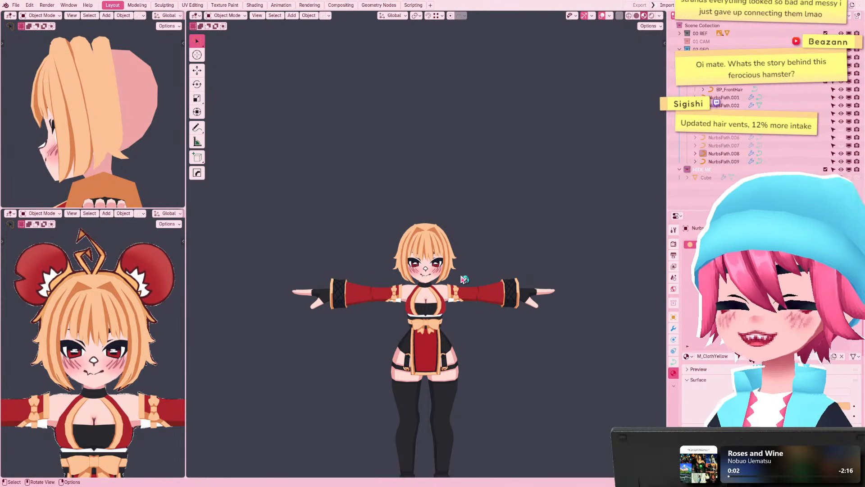
pyautogui.scroll(5, 487, 246)
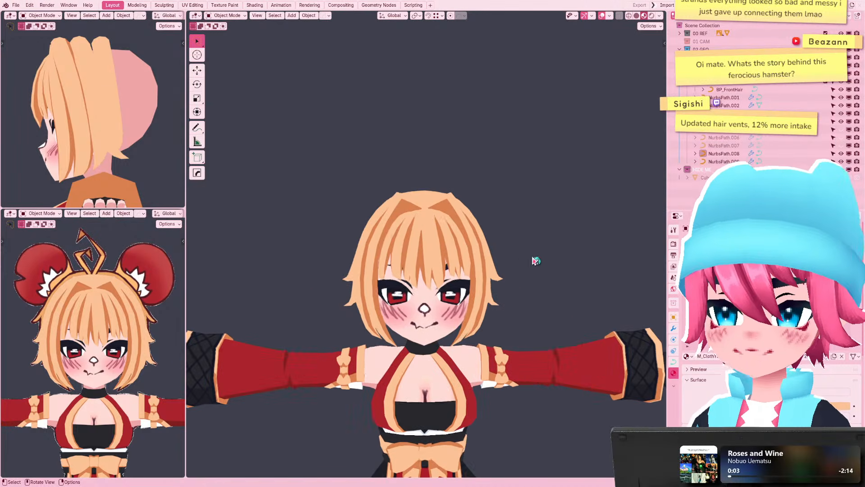
# Switch the viewport to solid shading and select the two middle side strands together
pyautogui.moveTo(532, 261)
pyautogui.mouseDown(button='middle')
pyautogui.moveTo(481, 263)
pyautogui.moveTo(482, 225)
pyautogui.mouseUp(button='middle')
pyautogui.press('z')
pyautogui.click(554, 269)
pyautogui.moveTo(482, 225); pyautogui.dragTo(443, 233, button='middle')
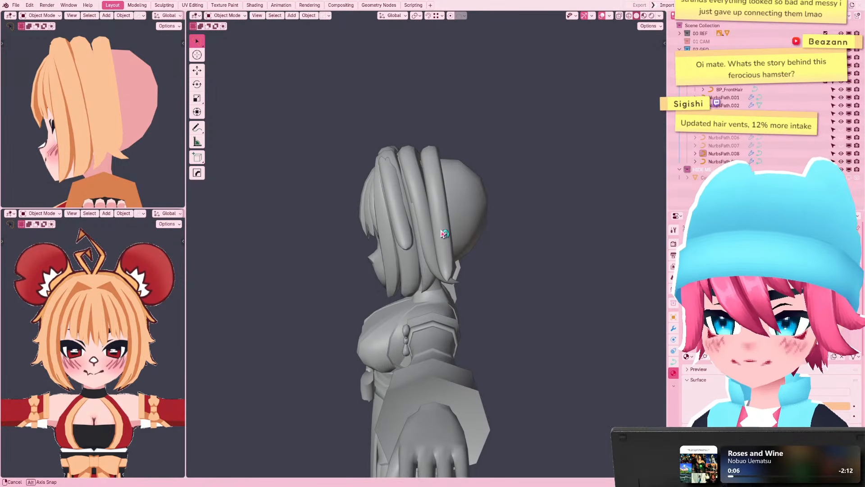
pyautogui.click(433, 282)
pyautogui.keyDown('shift'); pyautogui.click(437, 268); pyautogui.keyUp('shift')
pyautogui.keyDown('shift'); pyautogui.moveTo(438, 268); pyautogui.dragTo(444, 312, button='middle'); pyautogui.keyUp('shift')
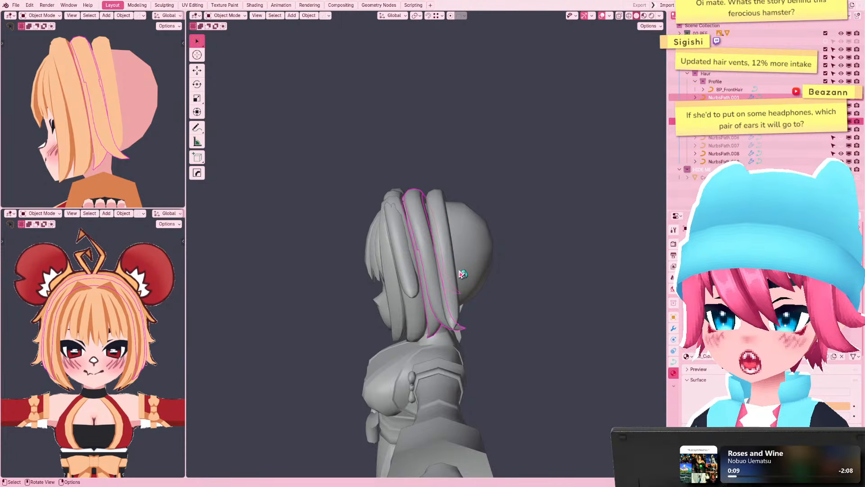
# In side view, shift the two middle strands' control points just below the crown along Y
pyautogui.press('KP_3')
pyautogui.scroll(4, 464, 272)
pyautogui.keyDown('shift'); pyautogui.moveTo(465, 272); pyautogui.dragTo(457, 335, button='middle'); pyautogui.keyUp('shift')
pyautogui.press('Tab')
pyautogui.moveTo(369, 242); pyautogui.dragTo(430, 279)
pyautogui.press('g')
pyautogui.press('z')
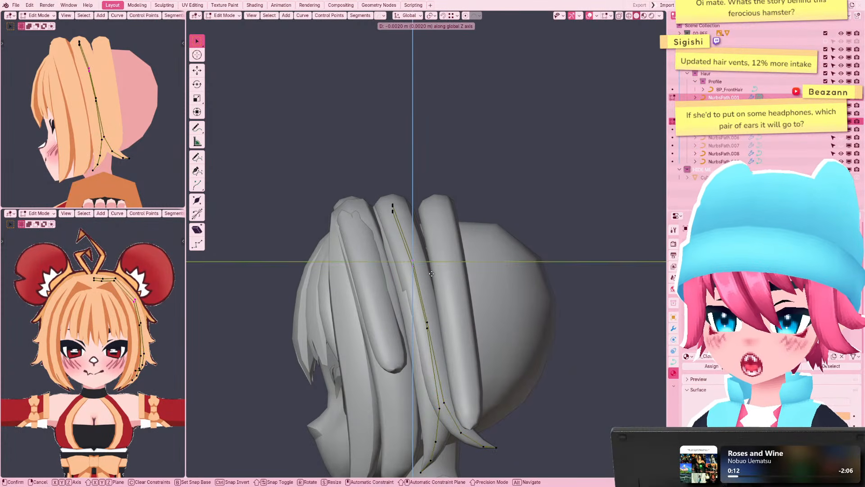
pyautogui.rightClick(432, 273)
pyautogui.press('g')
pyautogui.press('y')
pyautogui.click(435, 271)
# Move the upper control points of the two middle strands forward 0.003681 m along Y
pyautogui.moveTo(444, 172); pyautogui.dragTo(431, 276)
pyautogui.press('g')
pyautogui.press('y')
pyautogui.click(416, 223)
pyautogui.press('g')
pyautogui.moveTo(432, 276); pyautogui.dragTo(427, 276, button='middle')
pyautogui.click(427, 275)
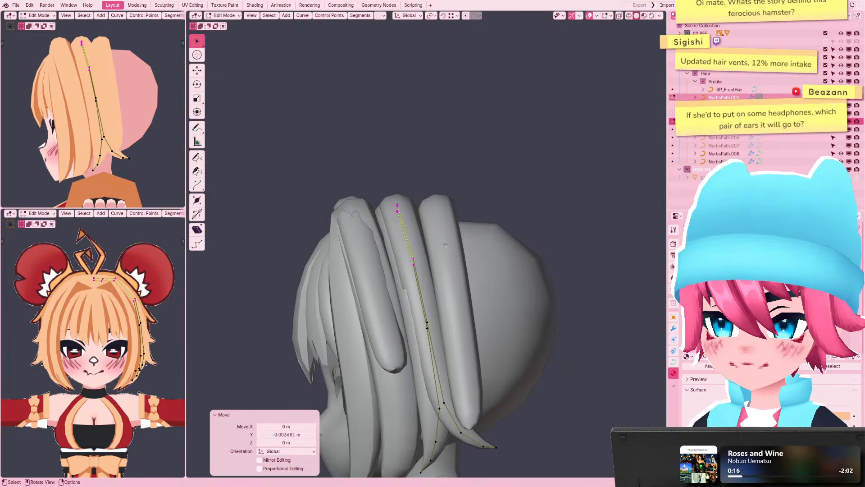
# Move the two strands' topmost control points backward 0.002008 m along Y and return to Object Mode
pyautogui.moveTo(389, 170); pyautogui.dragTo(423, 216)
pyautogui.press('g')
pyautogui.press('y')
pyautogui.click(422, 217)
pyautogui.scroll(-3, 422, 247)
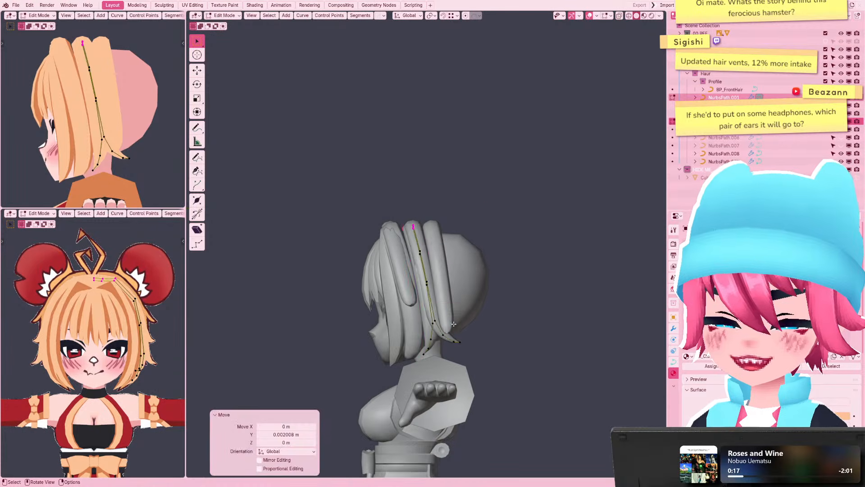
pyautogui.press('Tab')
# From the back, raise the rear strand's second control point about 0.0035 m along Z
pyautogui.moveTo(422, 250); pyautogui.dragTo(496, 324, button='middle')
pyautogui.click(447, 293)
pyautogui.press('Tab')
pyautogui.moveTo(527, 271); pyautogui.dragTo(406, 253, button='middle')
pyautogui.scroll(3, 382, 224)
pyautogui.scroll(2, 414, 227)
pyautogui.scroll(3, 387, 189)
pyautogui.press('g')
pyautogui.moveTo(406, 256); pyautogui.dragTo(406, 253, button='middle')
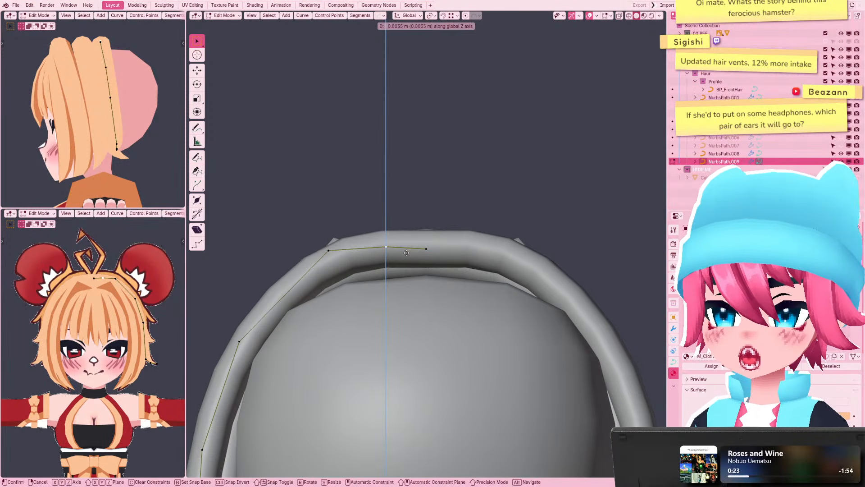
pyautogui.click(406, 252)
# Lower the rear strand's outer crown control point along Z
pyautogui.click(329, 250)
pyautogui.press('g')
pyautogui.moveTo(329, 251); pyautogui.dragTo(329, 257, button='middle')
pyautogui.click(328, 257)
# Reposition the rear strand's control points at the crown centre in back view and return to Object Mode
pyautogui.click(385, 249)
pyautogui.moveTo(415, 216); pyautogui.dragTo(392, 223)
pyautogui.moveTo(392, 224); pyautogui.dragTo(389, 292, button='middle')
pyautogui.press('ctrl+KP_1')
pyautogui.press('g')
pyautogui.click(389, 292)
pyautogui.scroll(-6, 495, 207)
pyautogui.press('Tab')
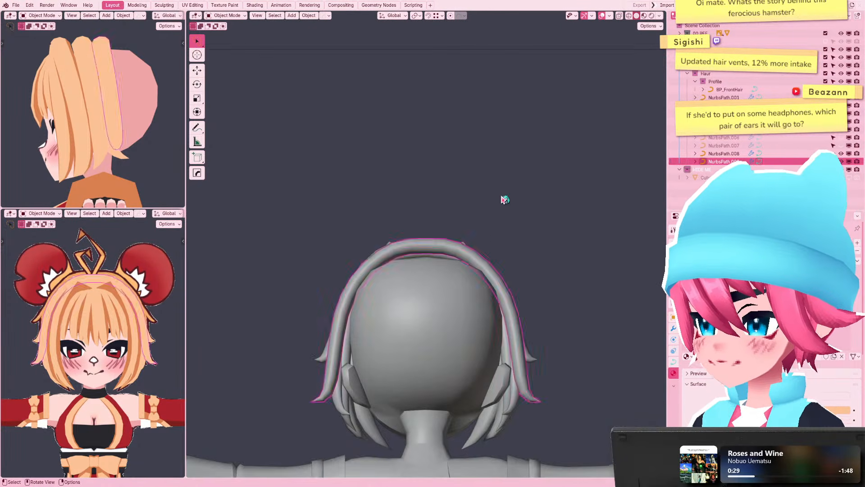
# Examine the arranged hair strands from the back, side and front
pyautogui.click(504, 198)
pyautogui.scroll(-4, 473, 248)
pyautogui.moveTo(444, 295); pyautogui.dragTo(521, 287, button='middle')
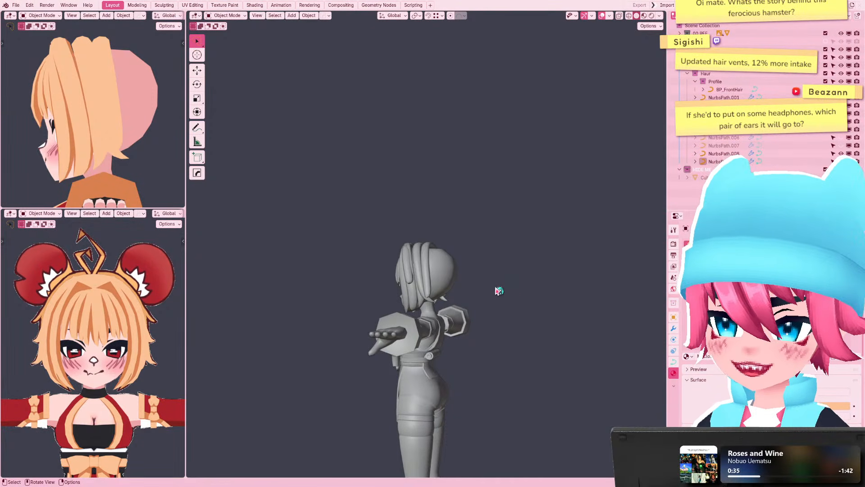
pyautogui.scroll(4, 423, 344)
pyautogui.moveTo(424, 343); pyautogui.dragTo(517, 347, button='middle')
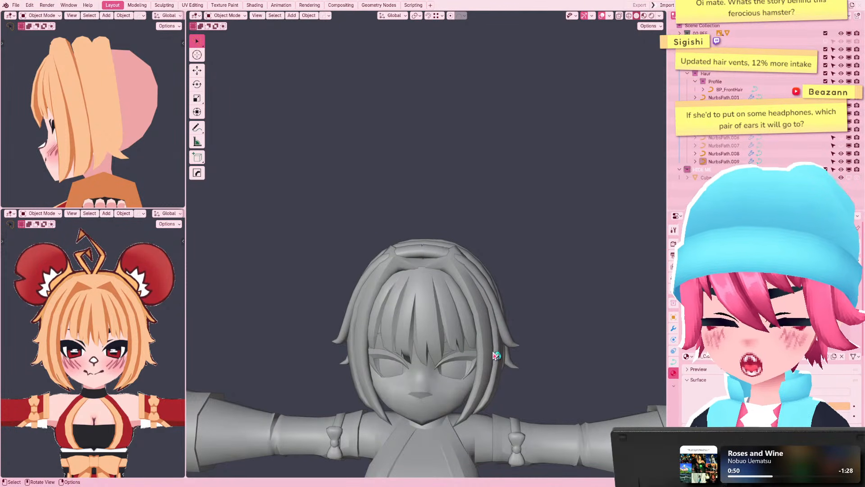
pyautogui.press('KP_1')
pyautogui.scroll(2, 453, 260)
pyautogui.click(453, 246)
# Hide a side strand to check behind it, reveal all hidden hair strands, and return to front view
pyautogui.keyDown('shift'); pyautogui.moveTo(504, 383); pyautogui.dragTo(466, 312, button='middle'); pyautogui.keyUp('shift')
pyautogui.click(488, 373)
pyautogui.press('h')
pyautogui.click(474, 358)
pyautogui.moveTo(503, 380); pyautogui.dragTo(439, 365, button='middle')
pyautogui.hotkey('alt', 'h')
pyautogui.hotkey('alt', 'a')
pyautogui.moveTo(409, 261); pyautogui.dragTo(475, 297, button='middle')
pyautogui.press('KP_1')
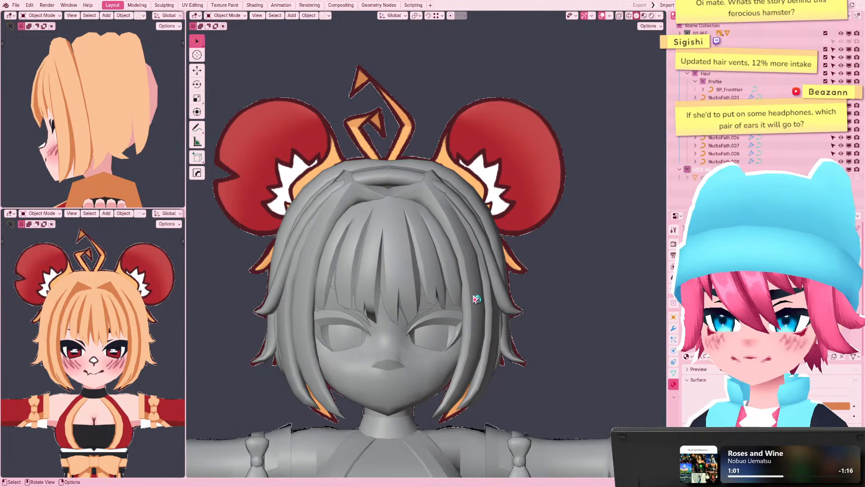
# Move the upper spike strand's centre control point down about 0.0021 m along Z and return to Object Mode
pyautogui.keyDown('shift'); pyautogui.moveTo(493, 198); pyautogui.dragTo(494, 231, button='middle'); pyautogui.keyUp('shift')
pyautogui.click(461, 236)
pyautogui.scroll(4, 498, 330)
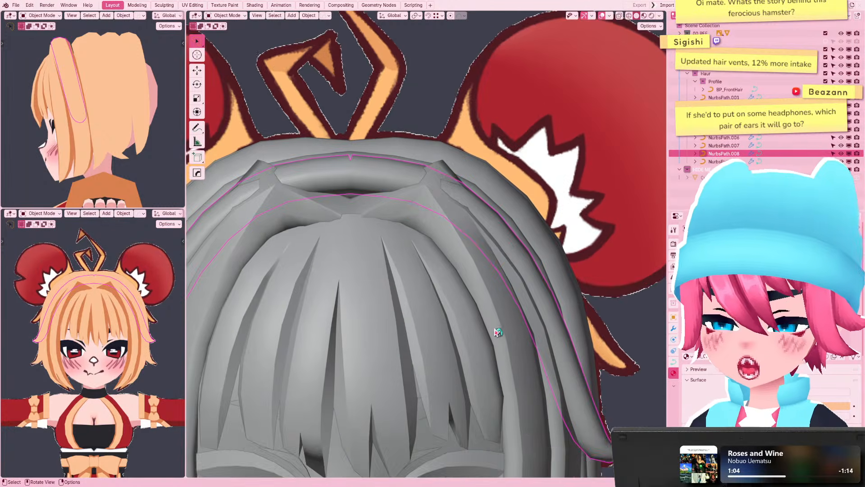
pyautogui.keyDown('shift'); pyautogui.moveTo(498, 331); pyautogui.dragTo(498, 386, button='middle'); pyautogui.keyUp('shift')
pyautogui.press('Tab')
pyautogui.click(353, 231)
pyautogui.press('g')
pyautogui.press('z')
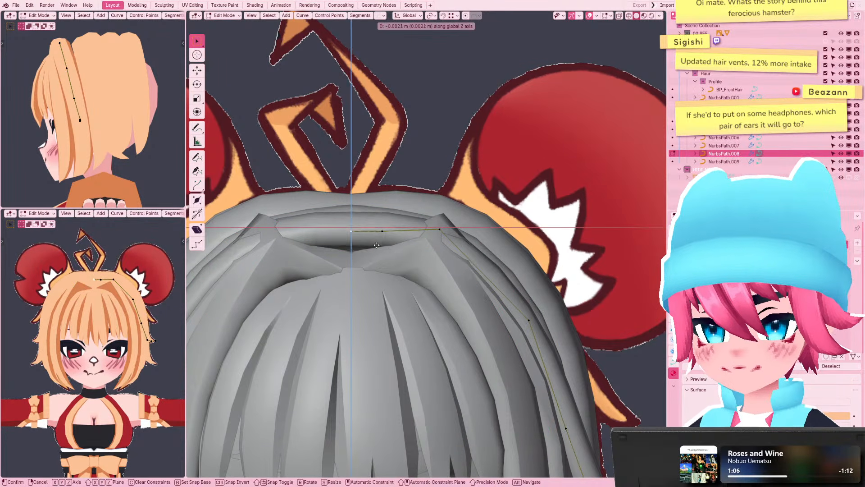
pyautogui.click(373, 243)
pyautogui.scroll(-3, 375, 245)
pyautogui.scroll(-4, 375, 245)
pyautogui.press('Tab')
pyautogui.moveTo(455, 252)
pyautogui.mouseDown(button='middle')
pyautogui.moveTo(469, 259)
pyautogui.moveTo(464, 263)
pyautogui.mouseUp(button='middle')
pyautogui.press('KP_1')
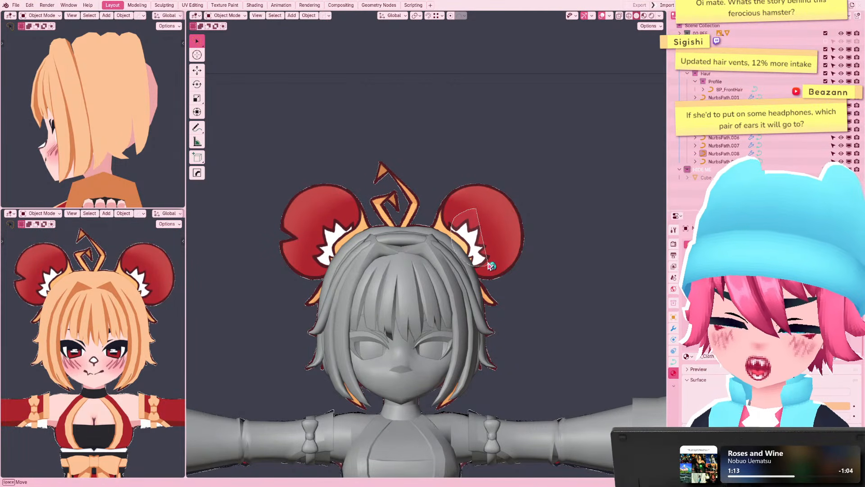
pyautogui.moveTo(494, 269); pyautogui.dragTo(530, 269)
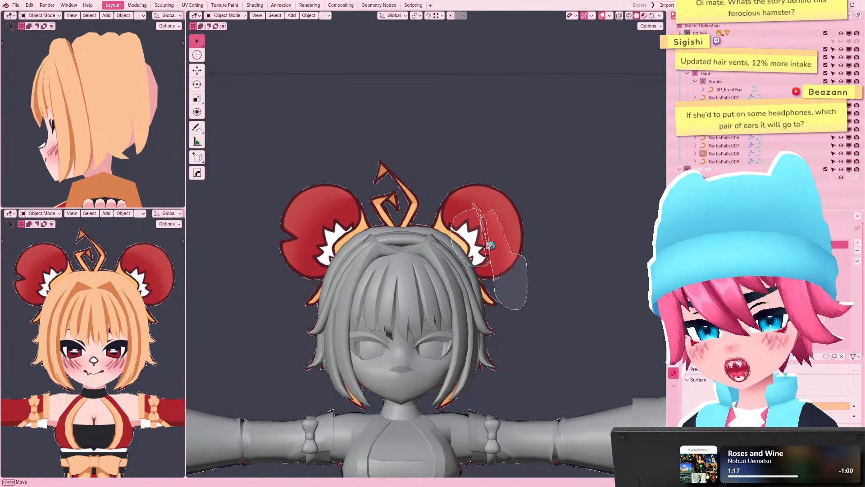
pyautogui.moveTo(486, 242); pyautogui.dragTo(486, 245)
pyautogui.scroll(-7, 484, 255)
pyautogui.scroll(5, 460, 265)
pyautogui.moveTo(499, 264); pyautogui.dragTo(482, 261, button='middle')
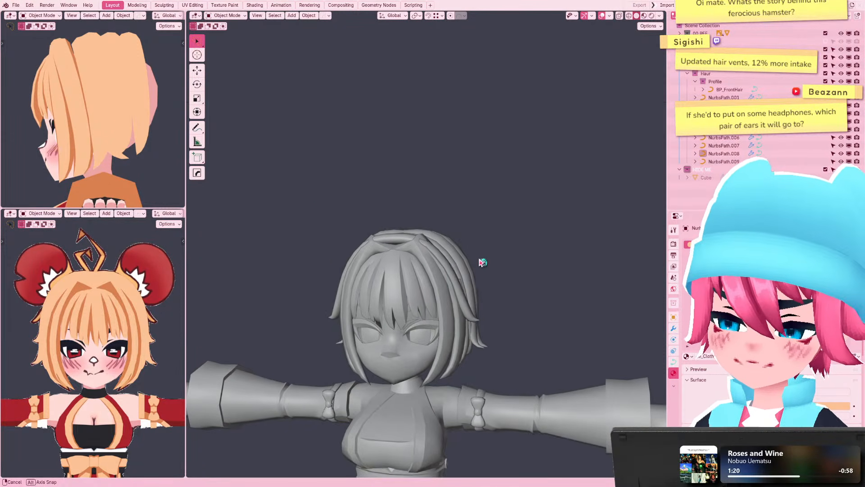
# Check the hair in material preview from an angle, then return to solid shading
pyautogui.press('z')
pyautogui.click(483, 325)
pyautogui.keyDown('shift'); pyautogui.moveTo(460, 299); pyautogui.dragTo(471, 241, button='middle'); pyautogui.keyUp('shift')
pyautogui.moveTo(486, 256)
pyautogui.mouseDown(button='middle')
pyautogui.moveTo(373, 270)
pyautogui.moveTo(361, 291)
pyautogui.moveTo(501, 295)
pyautogui.moveTo(405, 284)
pyautogui.moveTo(477, 279)
pyautogui.mouseUp(button='middle')
pyautogui.press('z')
pyautogui.click(445, 300)
# In front view, move the rear strand's tip points 0.002081 m in X and 0.02359 m in Z, and rotate them
pyautogui.press('KP_1')
pyautogui.press('KP_3')
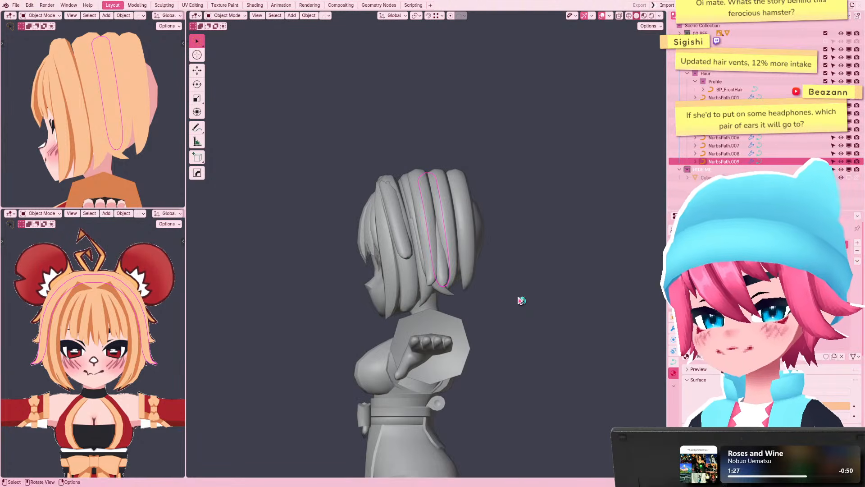
pyautogui.press('KP_1')
pyautogui.press('Tab')
pyautogui.press('g')
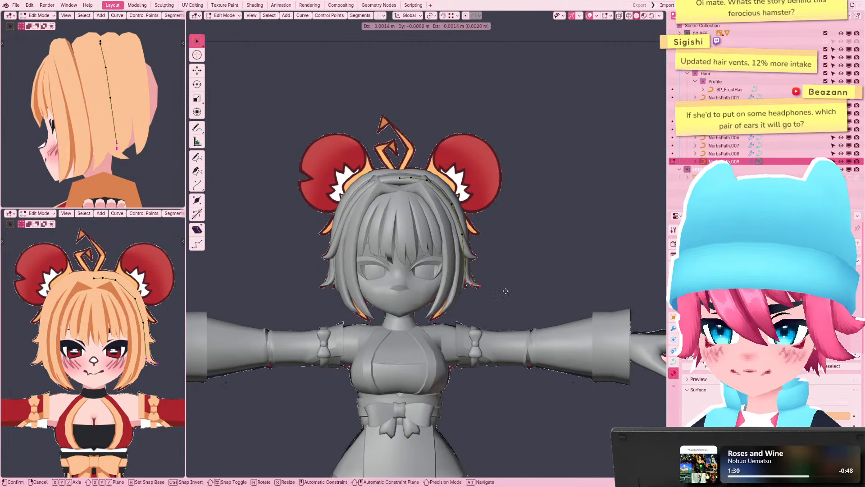
pyautogui.click(507, 281)
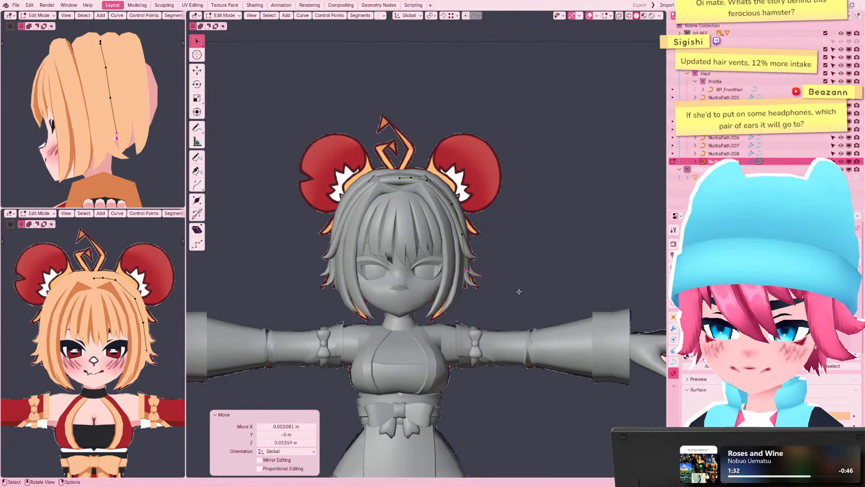
pyautogui.press('r')
pyautogui.click(512, 296)
pyautogui.press('Tab')
pyautogui.click(503, 229)
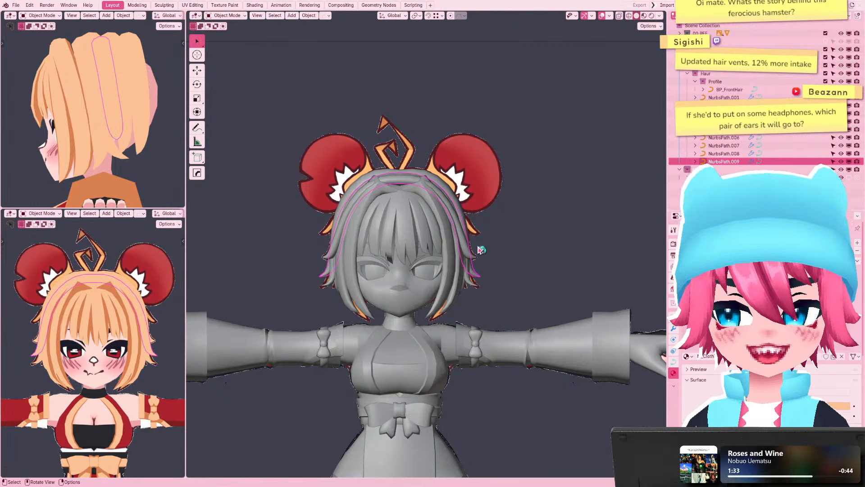
# In side view, move the lower spike strand's bend control point backward about 0.0040 m along Y
pyautogui.moveTo(483, 250); pyautogui.dragTo(429, 285, button='middle')
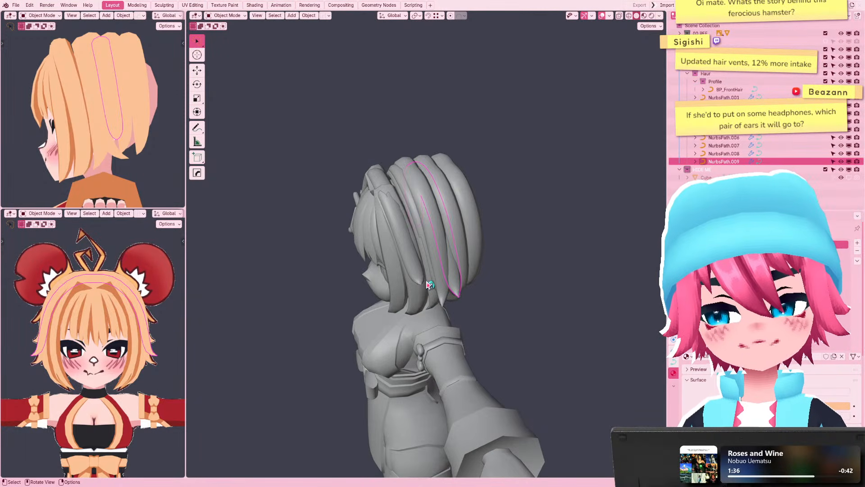
pyautogui.press('KP_3')
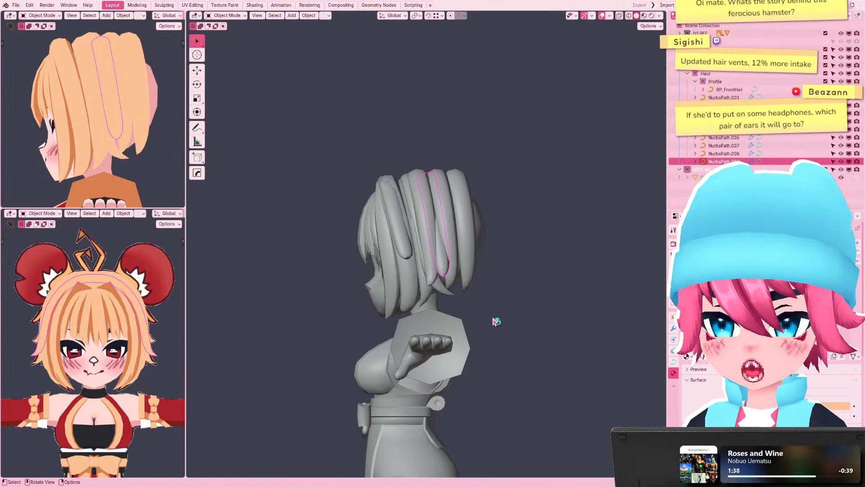
pyautogui.press('Tab')
pyautogui.scroll(4, 451, 332)
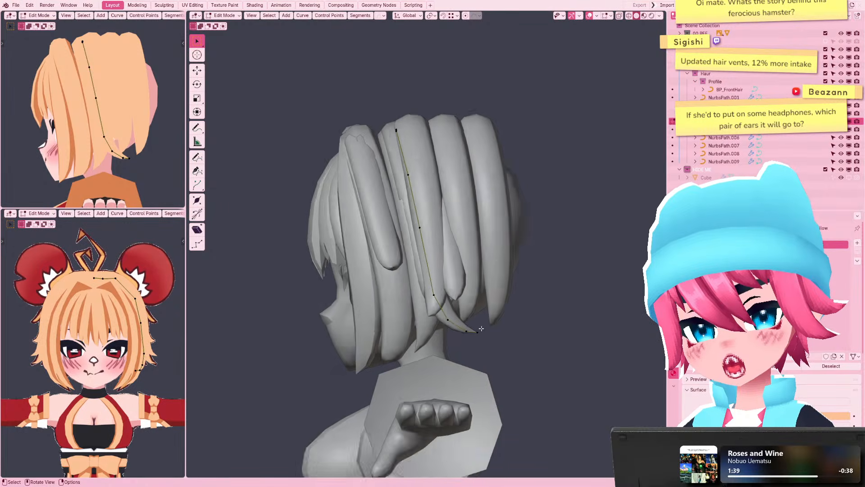
pyautogui.press('g')
pyautogui.press('y')
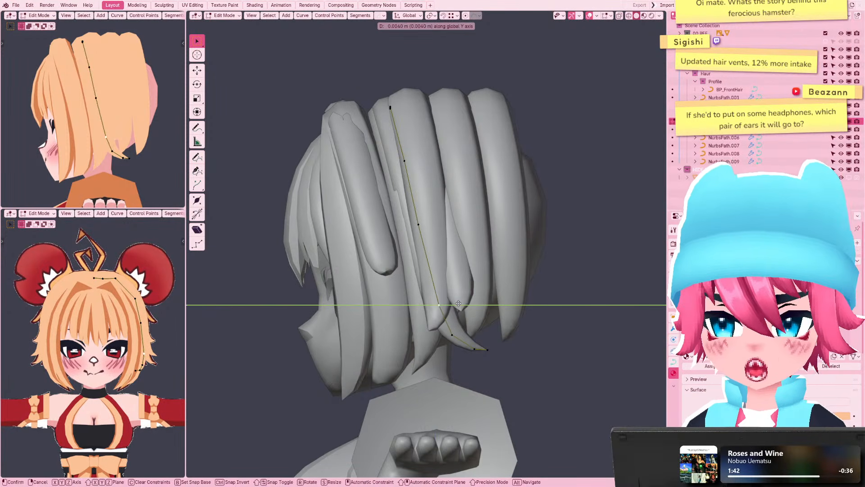
pyautogui.click(458, 302)
# Shift the lower spike strand's upper points backward along Y, move its lower points 0.010038 m, and return to Object Mode
pyautogui.moveTo(460, 267); pyautogui.dragTo(335, 89)
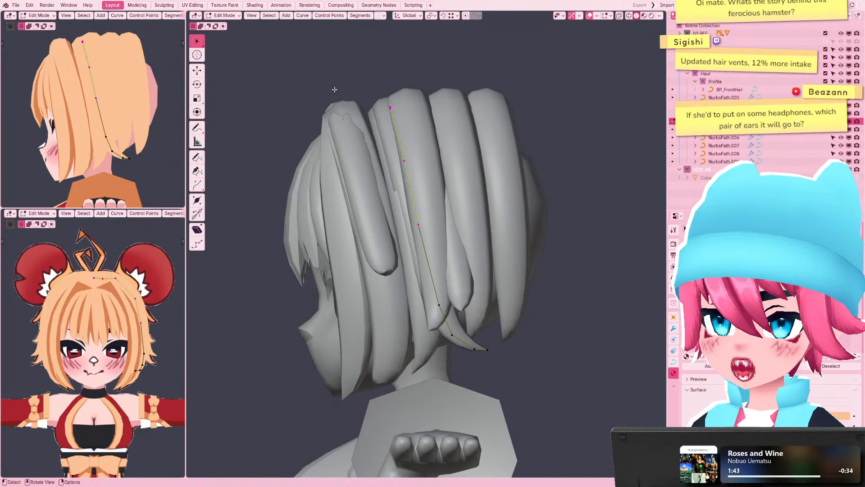
pyautogui.click(427, 178)
pyautogui.moveTo(533, 414); pyautogui.dragTo(427, 290)
pyautogui.press('g')
pyautogui.press('y')
pyautogui.click(455, 353)
pyautogui.scroll(-5, 496, 383)
pyautogui.hotkey('ctrl', 'Tab')
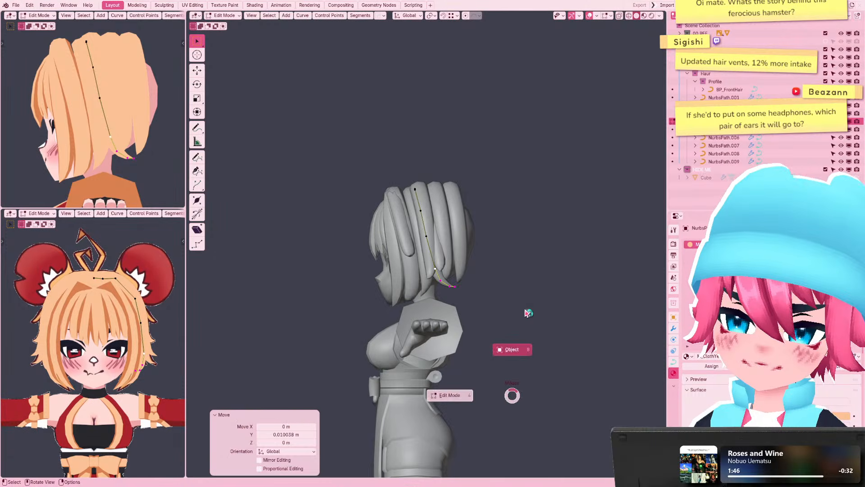
# Move the upper control points of the strand beside the lower spike strand along X
pyautogui.moveTo(392, 252); pyautogui.dragTo(464, 230, button='middle')
pyautogui.scroll(-2, 490, 276)
pyautogui.click(460, 230)
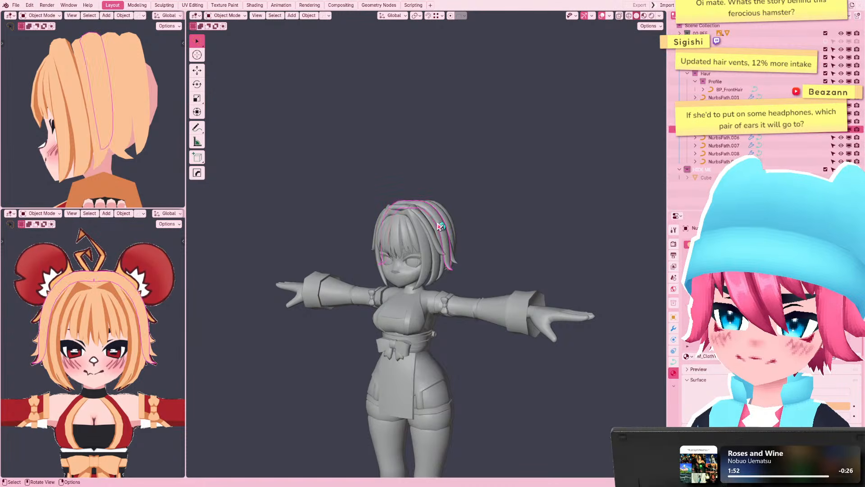
pyautogui.scroll(4, 469, 229)
pyautogui.press('Tab')
pyautogui.moveTo(492, 252); pyautogui.dragTo(379, 128)
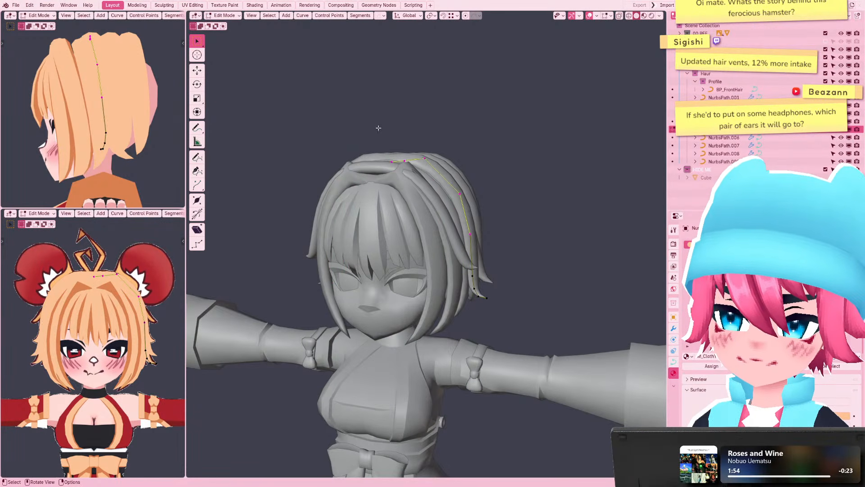
pyautogui.moveTo(435, 167); pyautogui.dragTo(405, 165, button='middle')
pyautogui.press('g')
pyautogui.press('x')
pyautogui.click(445, 165)
# Adjust that strand's single crown control point along Z, return to Object Mode and deselect it
pyautogui.click(405, 162)
pyautogui.press('g')
pyautogui.press('x')
pyautogui.press('z')
pyautogui.click(409, 159)
pyautogui.scroll(-5, 458, 234)
pyautogui.press('Tab')
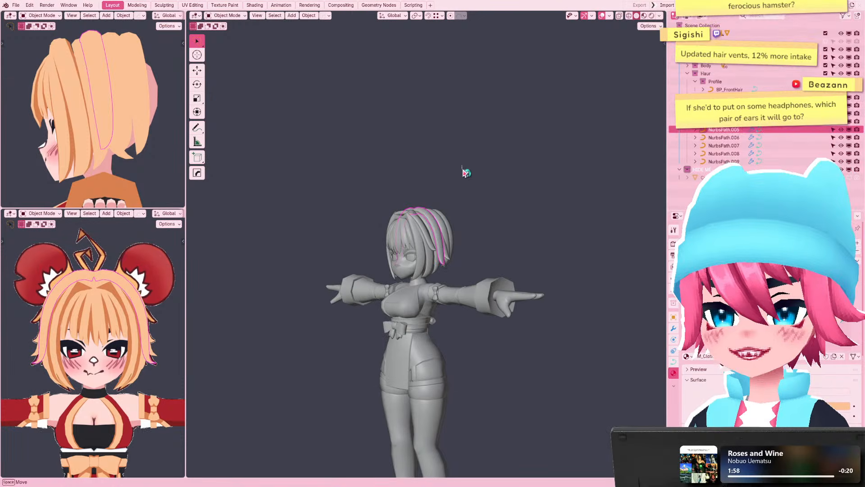
pyautogui.click(465, 172)
pyautogui.moveTo(518, 264); pyautogui.dragTo(469, 270, button='middle')
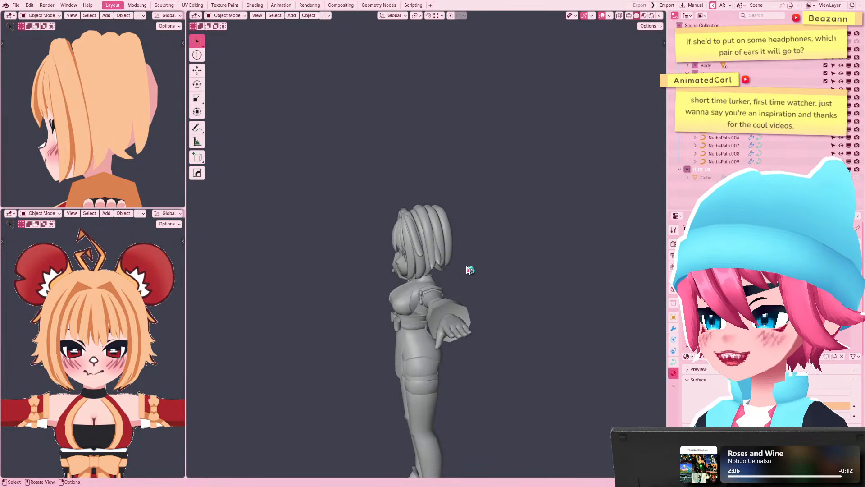
# In front view, lower the same strand's crown control points 0.007629 m along Z and return to Object Mode
pyautogui.press('KP_1')
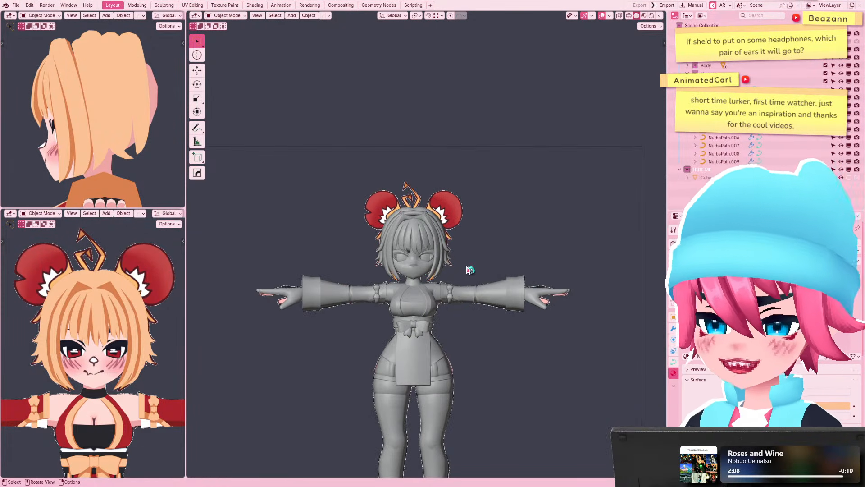
pyautogui.scroll(6, 466, 266)
pyautogui.click(499, 247)
pyautogui.press('Tab')
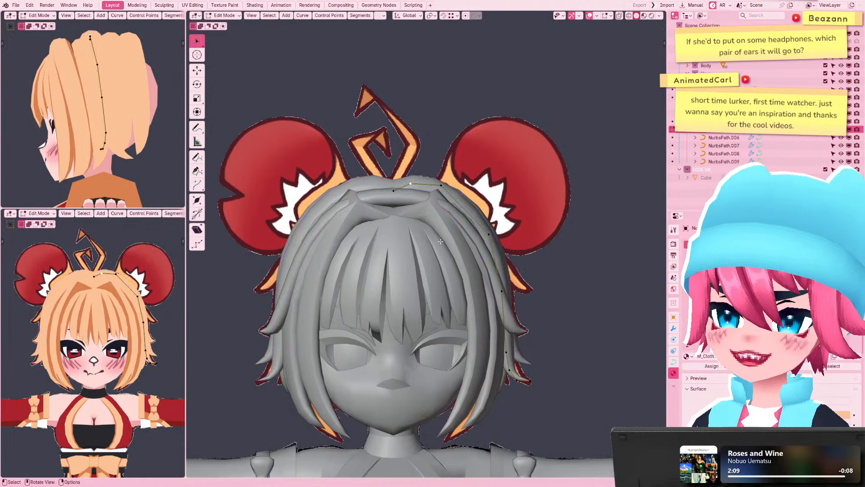
pyautogui.keyDown('shift'); pyautogui.moveTo(490, 163); pyautogui.dragTo(526, 213, button='middle'); pyautogui.keyUp('shift')
pyautogui.moveTo(529, 209); pyautogui.dragTo(446, 230)
pyautogui.press('Tab')
pyautogui.scroll(-6, 505, 286)
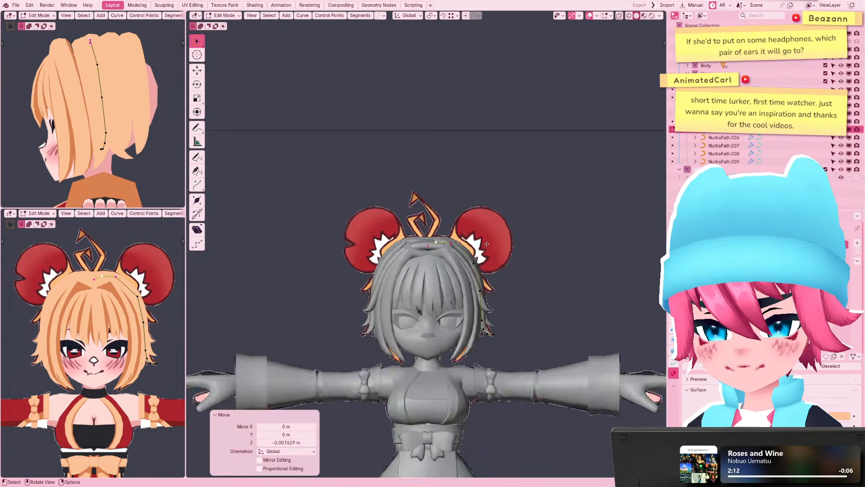
# Delete the rear strand NurbsPath.009
pyautogui.moveTo(521, 308)
pyautogui.mouseDown(button='middle')
pyautogui.moveTo(506, 260)
pyautogui.moveTo(434, 279)
pyautogui.moveTo(469, 270)
pyautogui.mouseUp(button='middle')
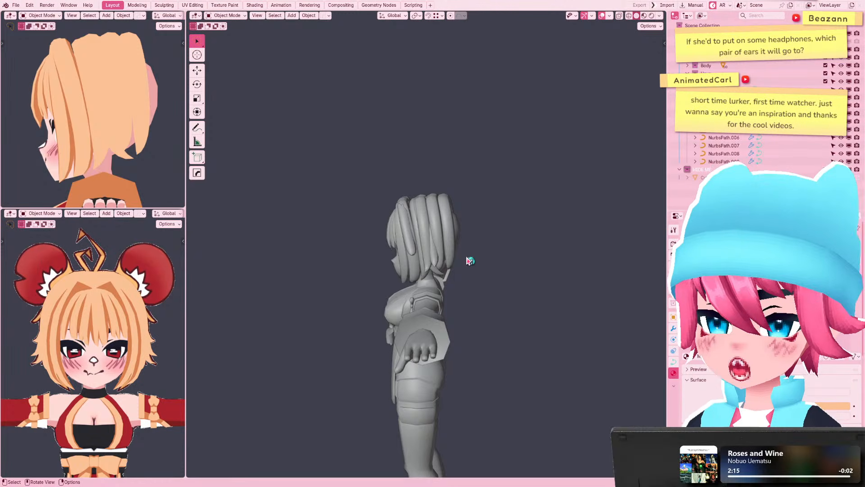
pyautogui.scroll(5, 441, 283)
pyautogui.click(456, 299)
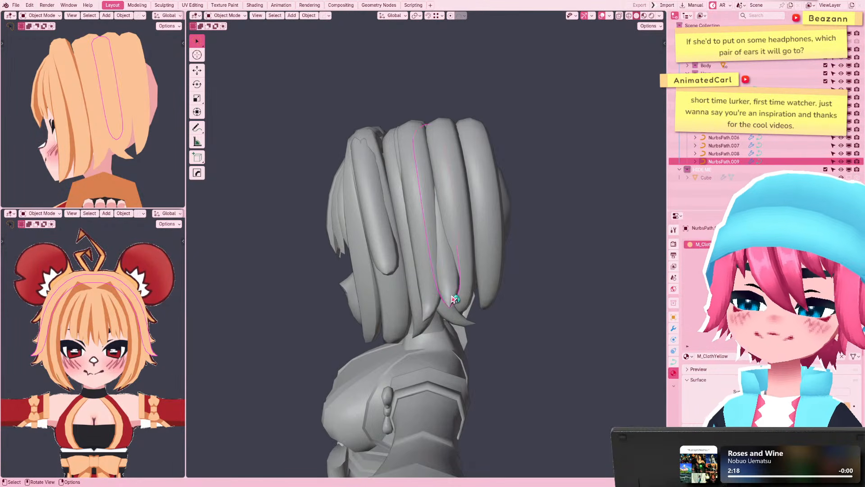
pyautogui.moveTo(466, 322); pyautogui.dragTo(401, 306, button='middle')
pyautogui.press('x')
pyautogui.click(469, 321)
# In side view, tilt all control points of the lower rear spike strand by about 24°
pyautogui.click(401, 307)
pyautogui.press('KP_3')
pyautogui.press('Tab')
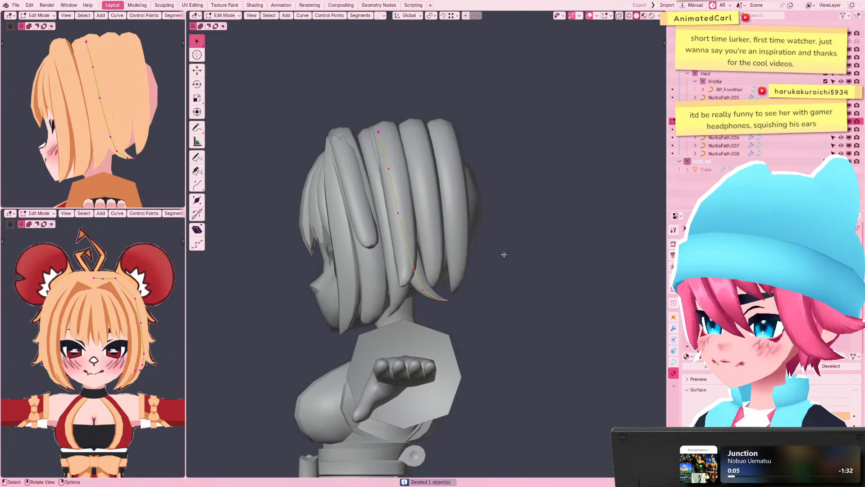
pyautogui.moveTo(501, 252); pyautogui.dragTo(488, 286, button='middle')
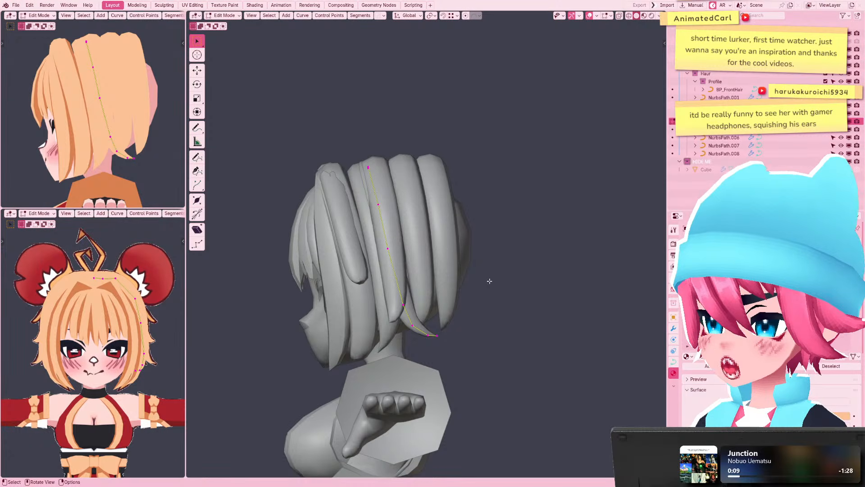
pyautogui.moveTo(481, 273); pyautogui.dragTo(458, 355, button='middle')
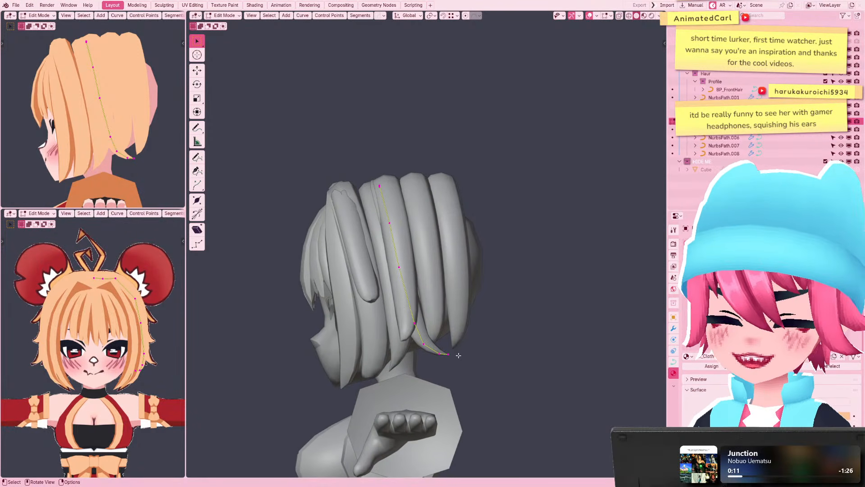
pyautogui.hotkey('ctrl', 't')
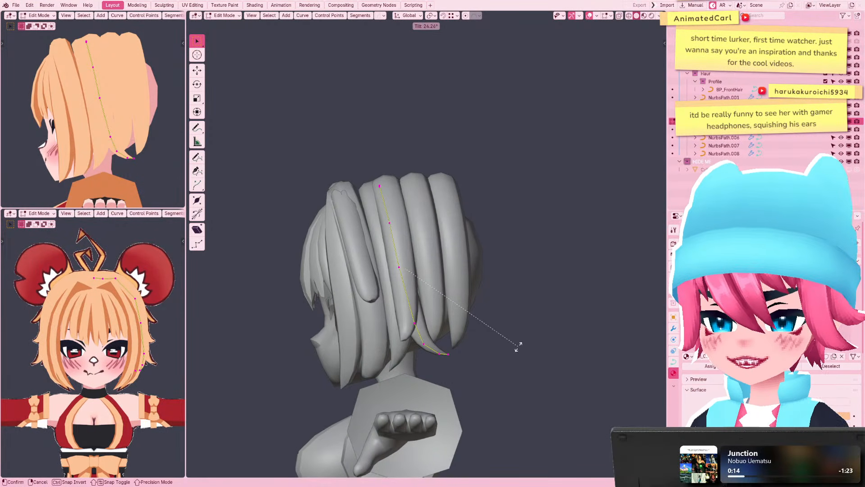
pyautogui.click(518, 346)
# Fatten the spike strand's lower control points by about 1.2, and adjust the thickness of the whole strand
pyautogui.moveTo(483, 324); pyautogui.dragTo(470, 358, button='middle')
pyautogui.hotkey('alt', 's')
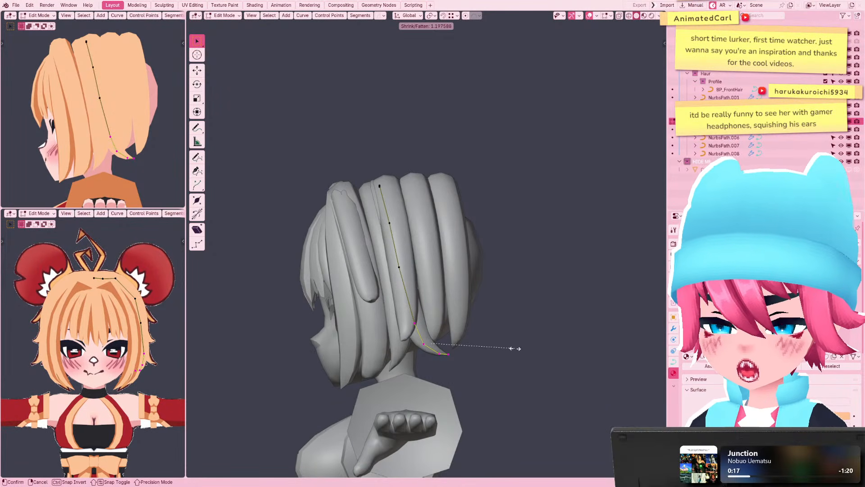
pyautogui.click(525, 353)
pyautogui.press('a')
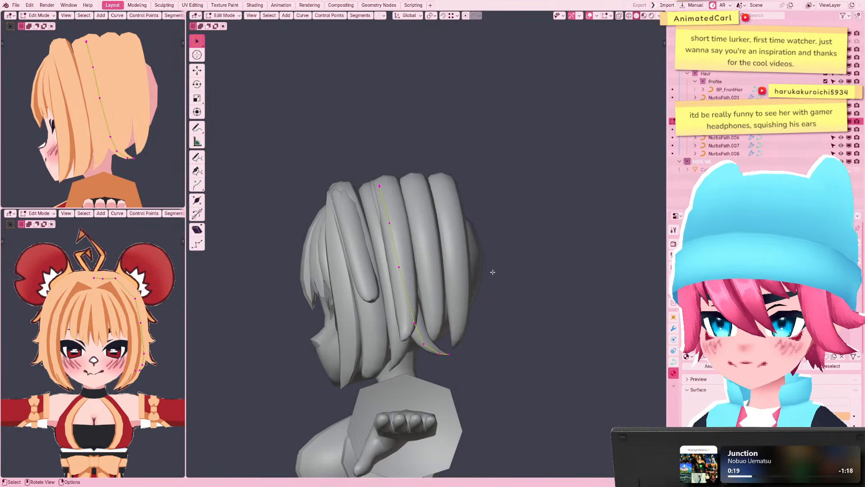
pyautogui.hotkey('alt', 's')
pyautogui.click(508, 272)
# Move the spike strand's upper control points 0.0072 m along the global Y axis
pyautogui.moveTo(480, 290); pyautogui.dragTo(348, 169)
pyautogui.press('g')
pyautogui.press('y')
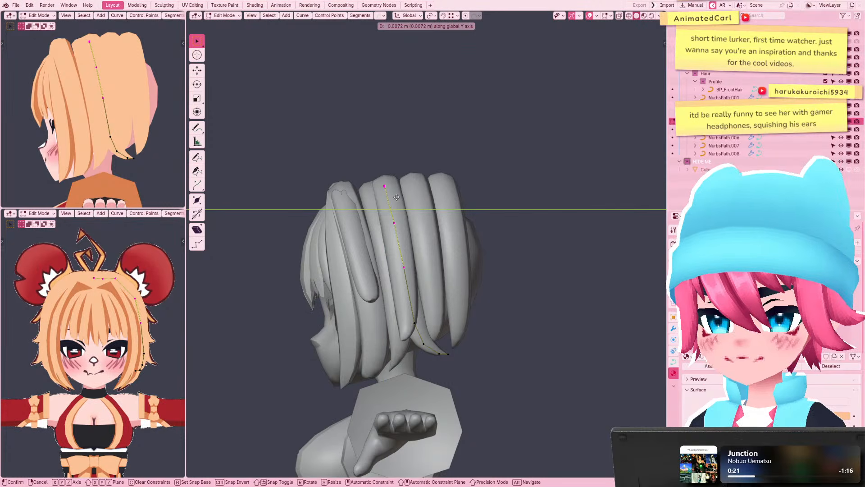
pyautogui.click(397, 197)
# Adjust the spike strand's lower tip control points along Z and return to Object Mode
pyautogui.scroll(-3, 397, 197)
pyautogui.moveTo(469, 344); pyautogui.dragTo(417, 298)
pyautogui.press('g')
pyautogui.press('z')
pyautogui.click(452, 321)
pyautogui.press('Tab')
# Examine the hair's overall silhouette from behind and from the side, switching the viewport shading
pyautogui.moveTo(370, 310); pyautogui.dragTo(392, 302, button='middle')
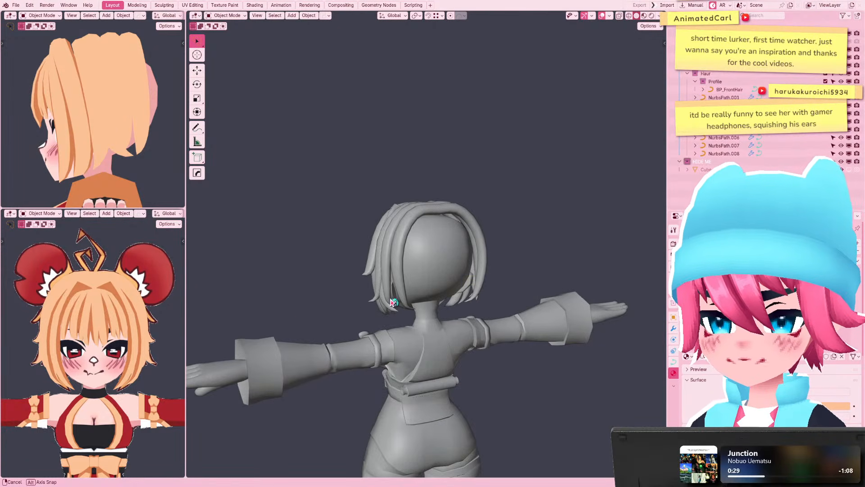
pyautogui.press('z')
pyautogui.click(391, 349)
pyautogui.scroll(-6, 458, 308)
pyautogui.moveTo(459, 307); pyautogui.dragTo(443, 299, button='middle')
pyautogui.scroll(5, 456, 291)
pyautogui.press('z')
pyautogui.click(493, 290)
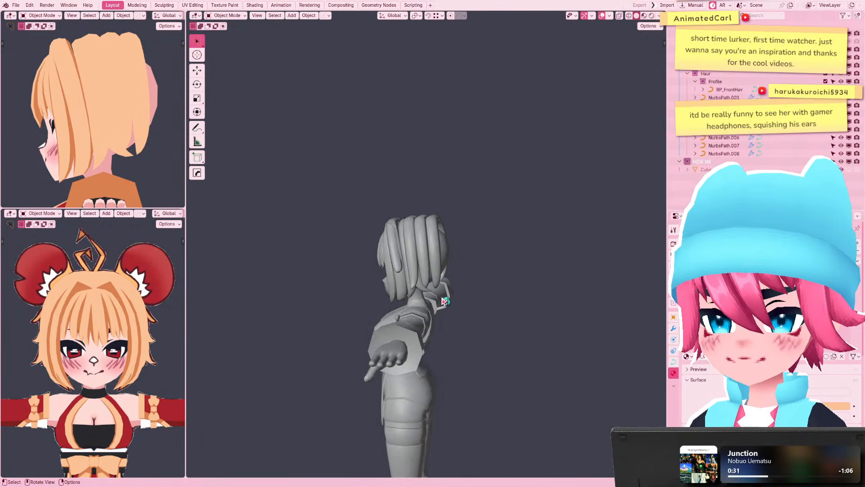
# Delete the spike strand that flicks outward at the nape
pyautogui.click(427, 295)
pyautogui.press('x')
pyautogui.click(428, 294)
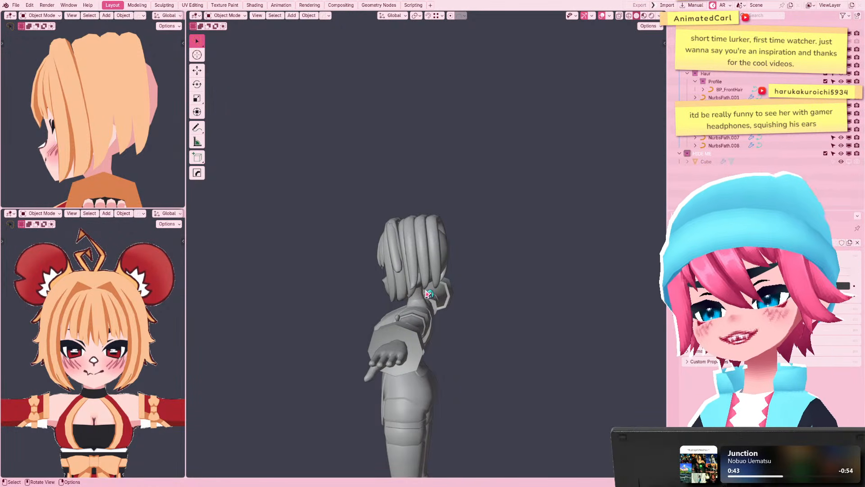
# Check the hair from the front and save the file Hammy_V3.blend
pyautogui.scroll(2, 486, 210)
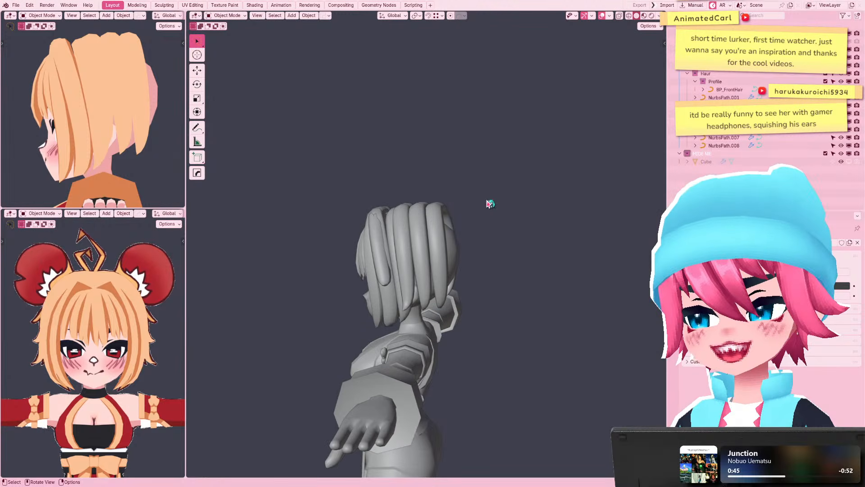
pyautogui.moveTo(404, 309); pyautogui.dragTo(429, 264, button='middle')
pyautogui.hotkey('ctrl', 's')
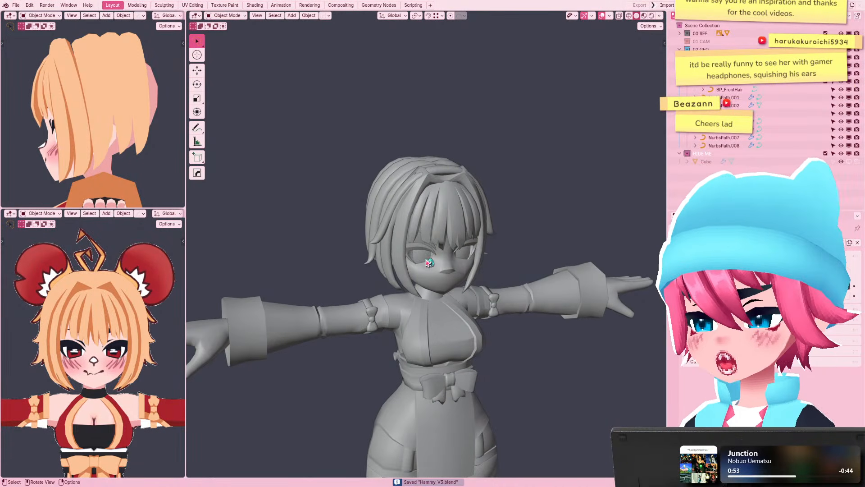